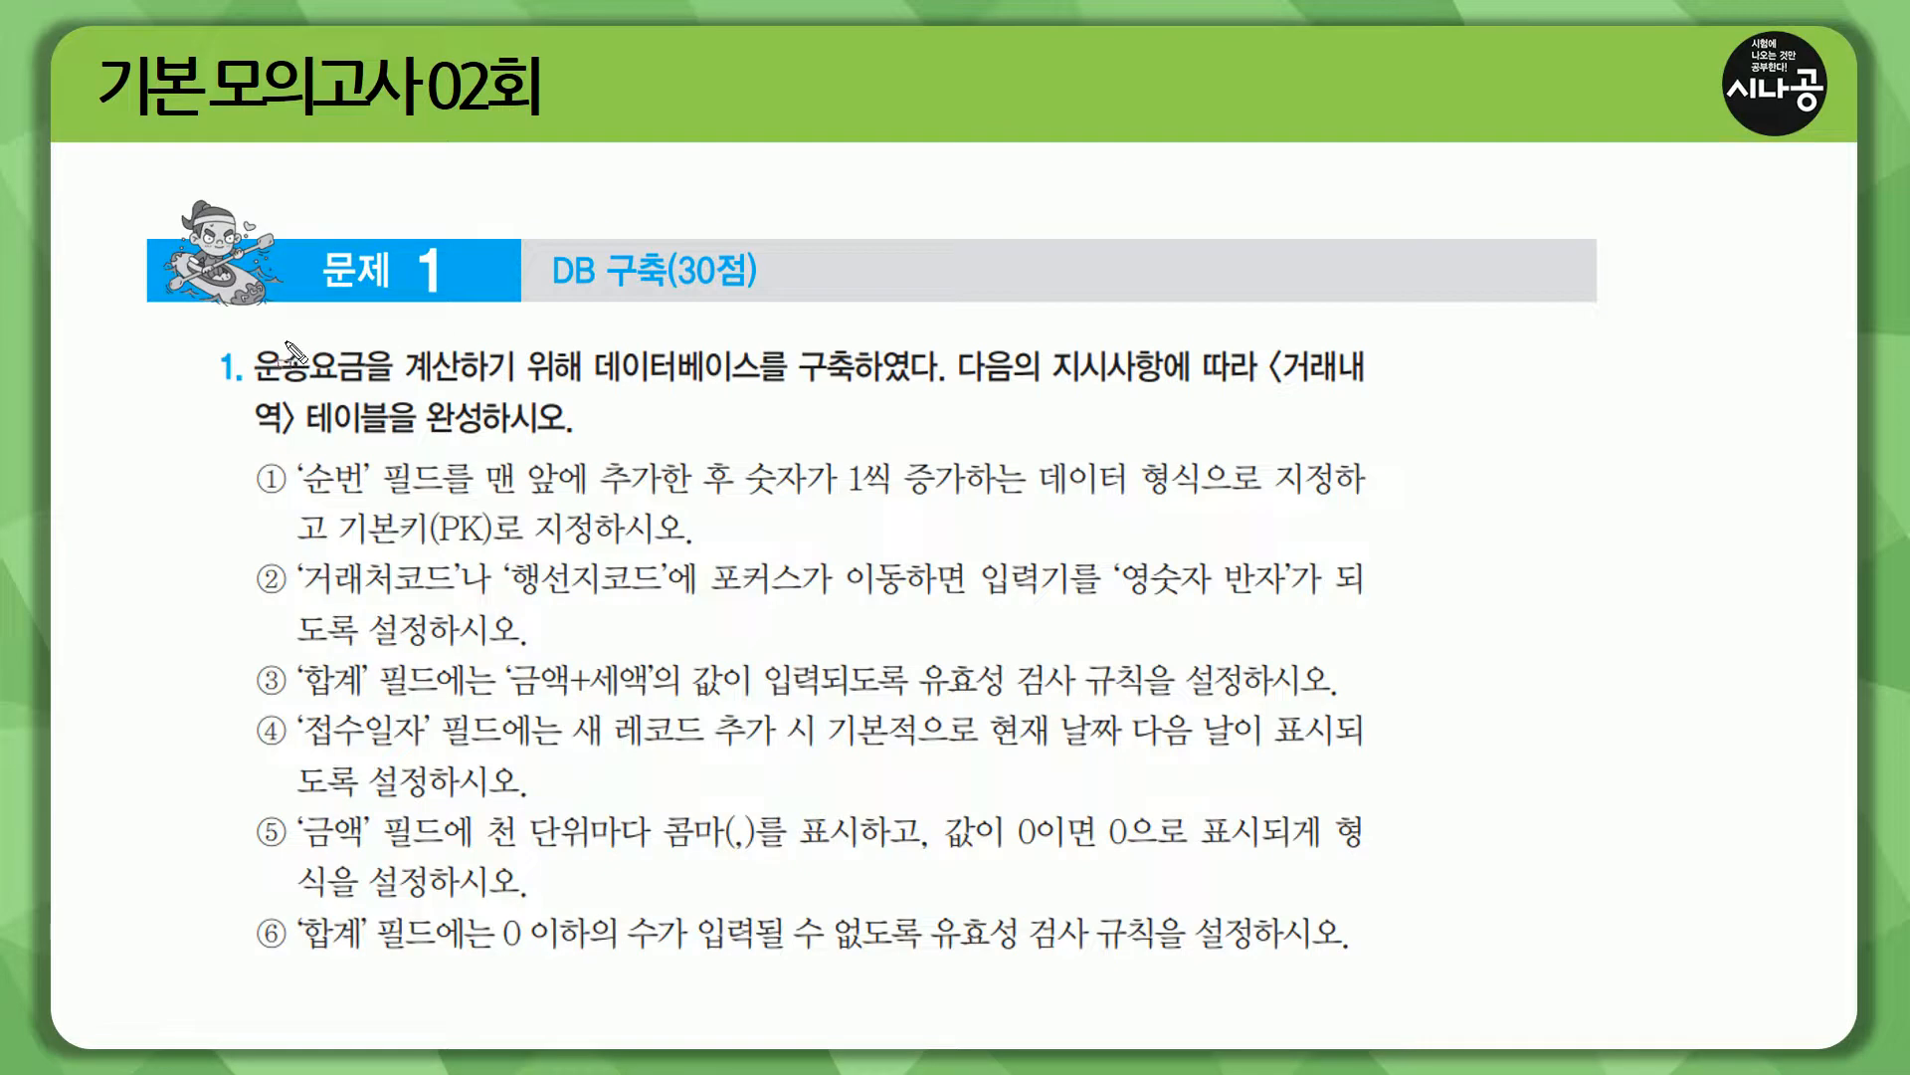
drag(546, 294, 762, 294)
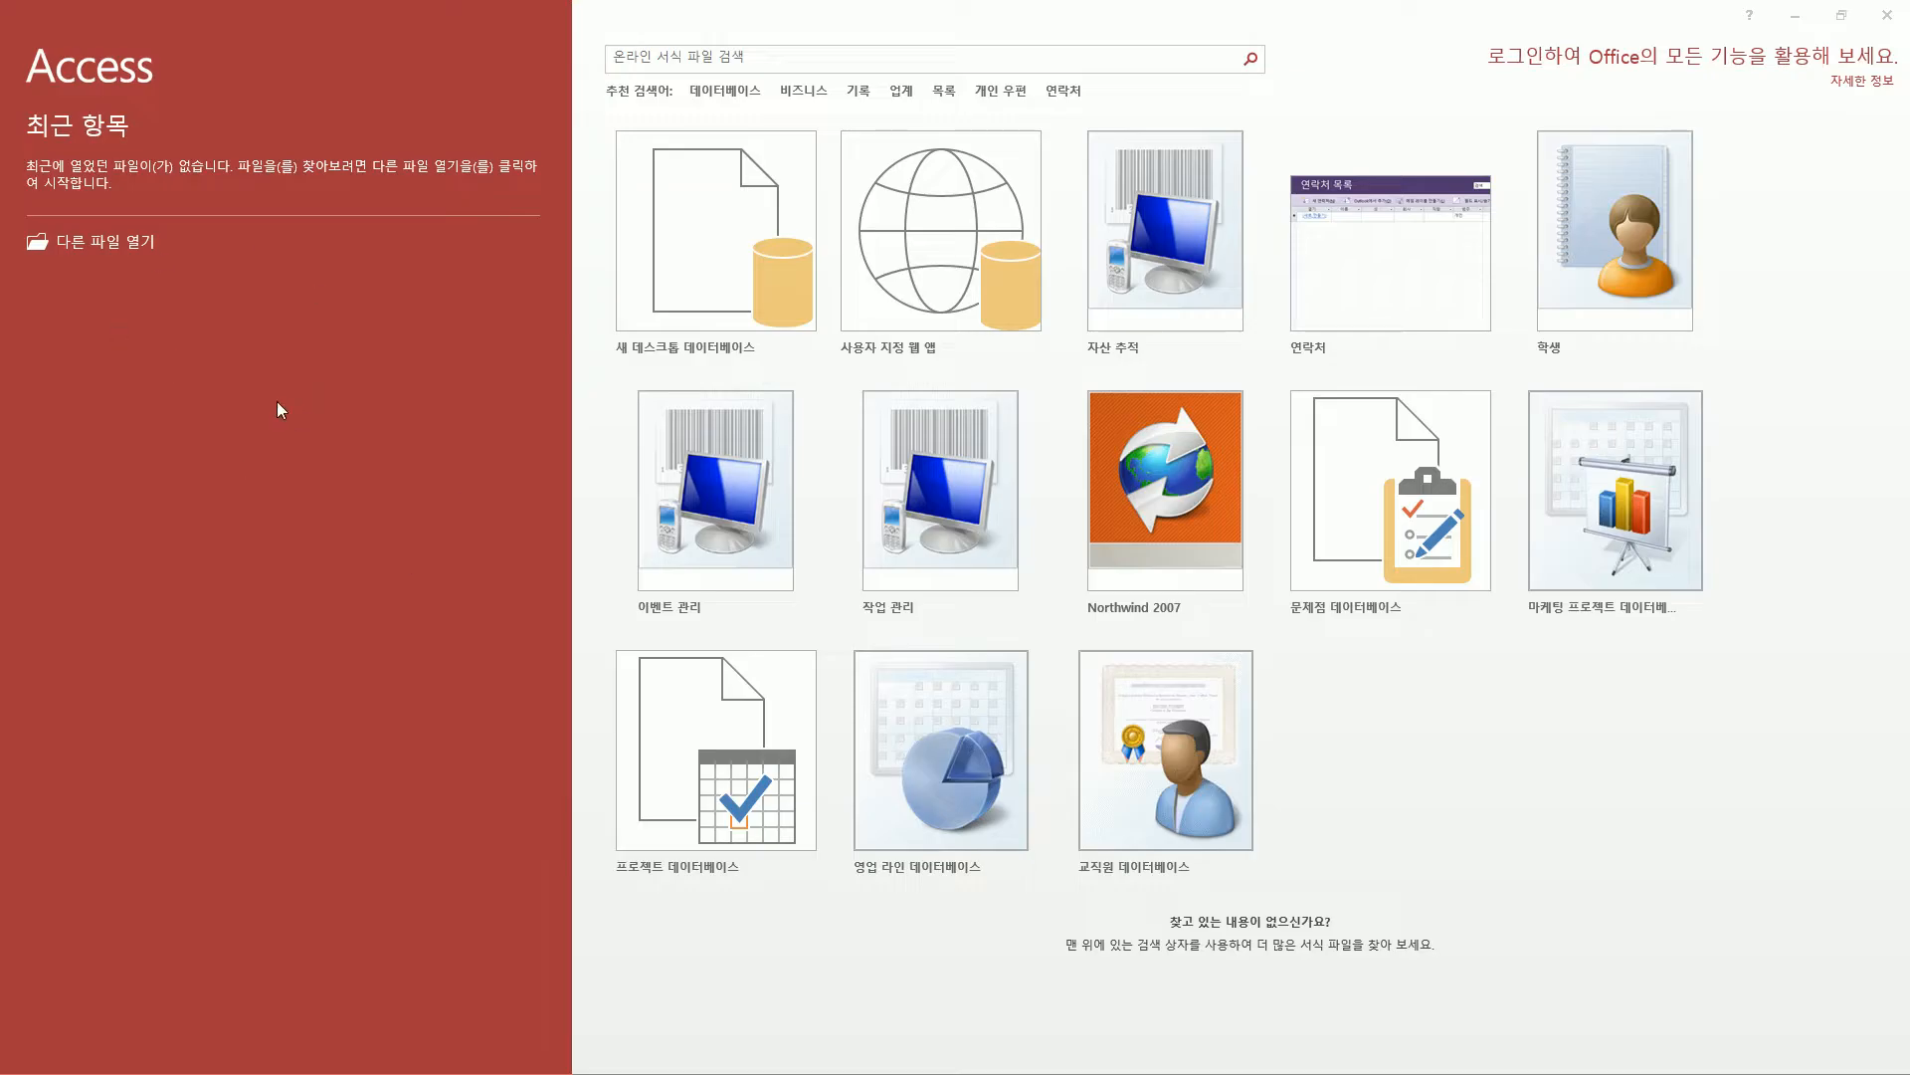
- Browse the computer for another existing database file to open
mouse_move(33, 218)
mouse_down()
mouse_move(40, 244)
mouse_move(177, 266)
mouse_up()
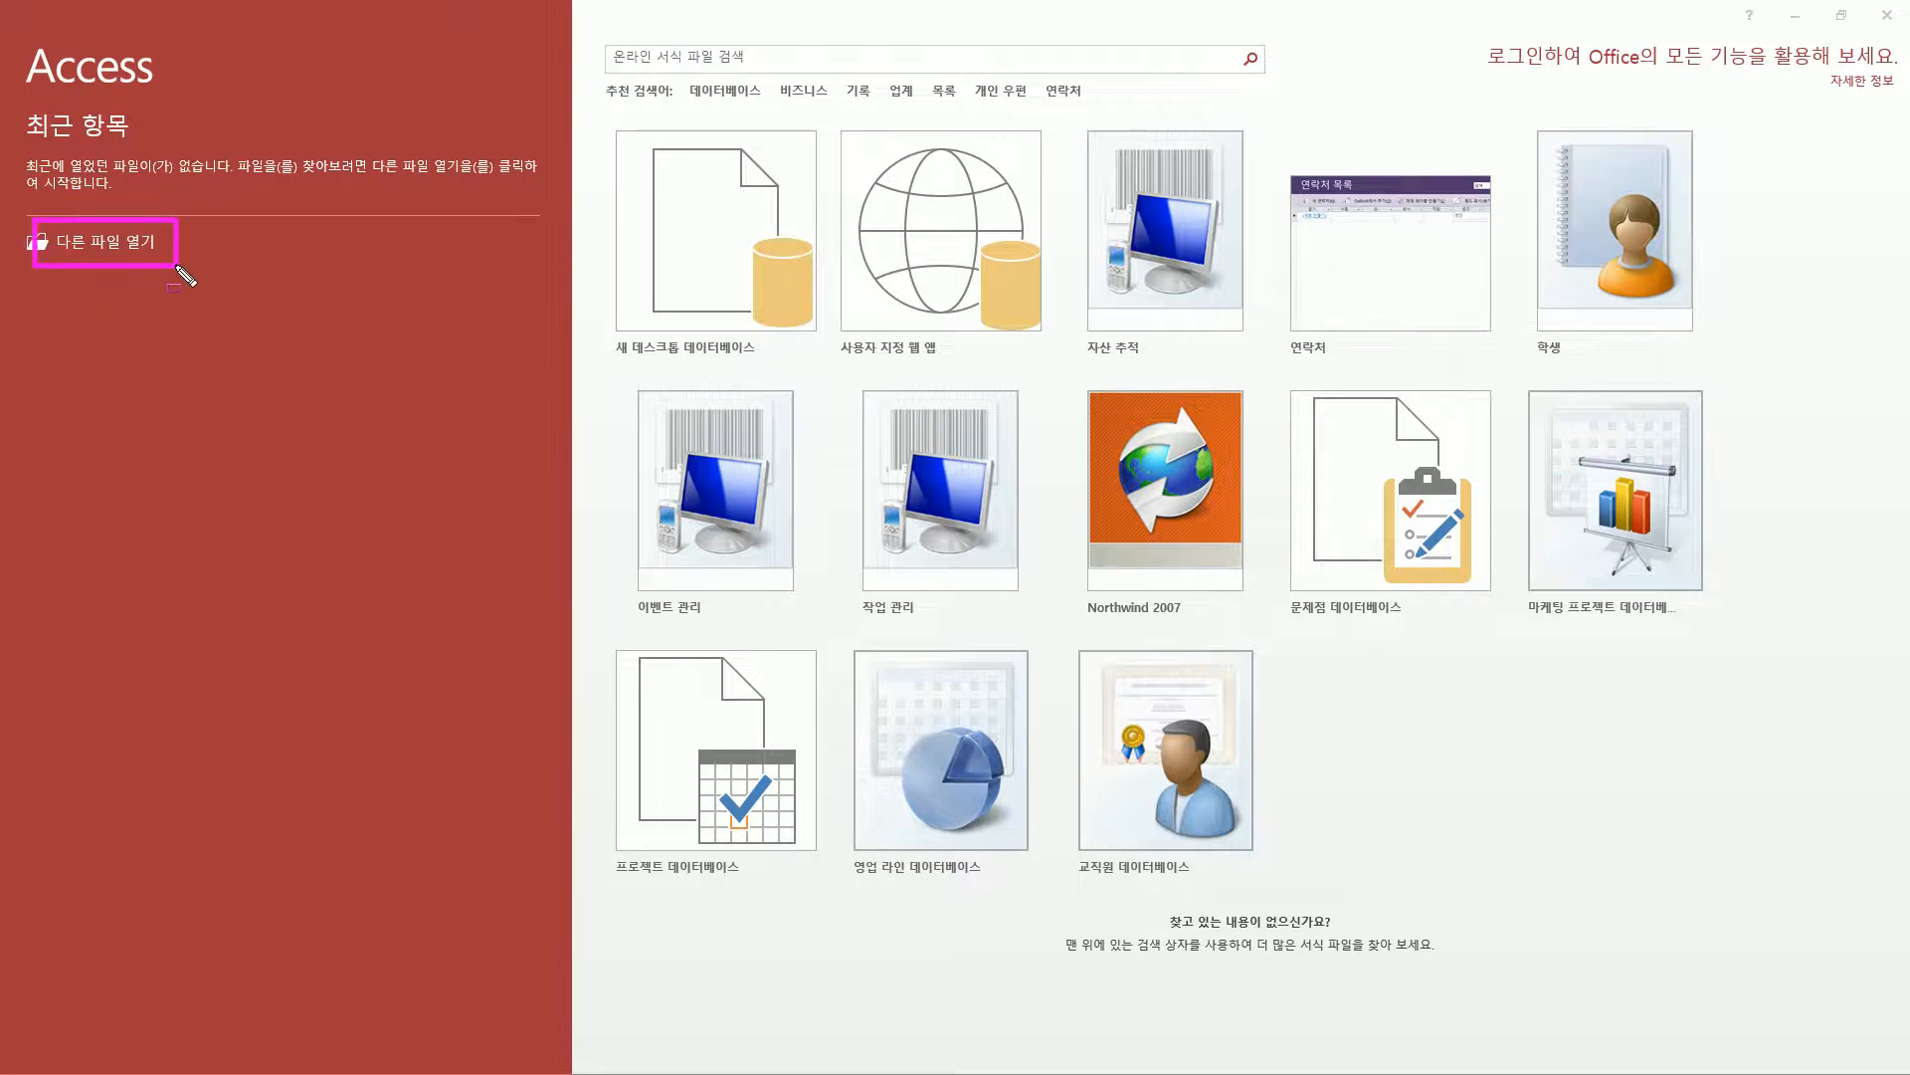
key(Escape)
click(129, 247)
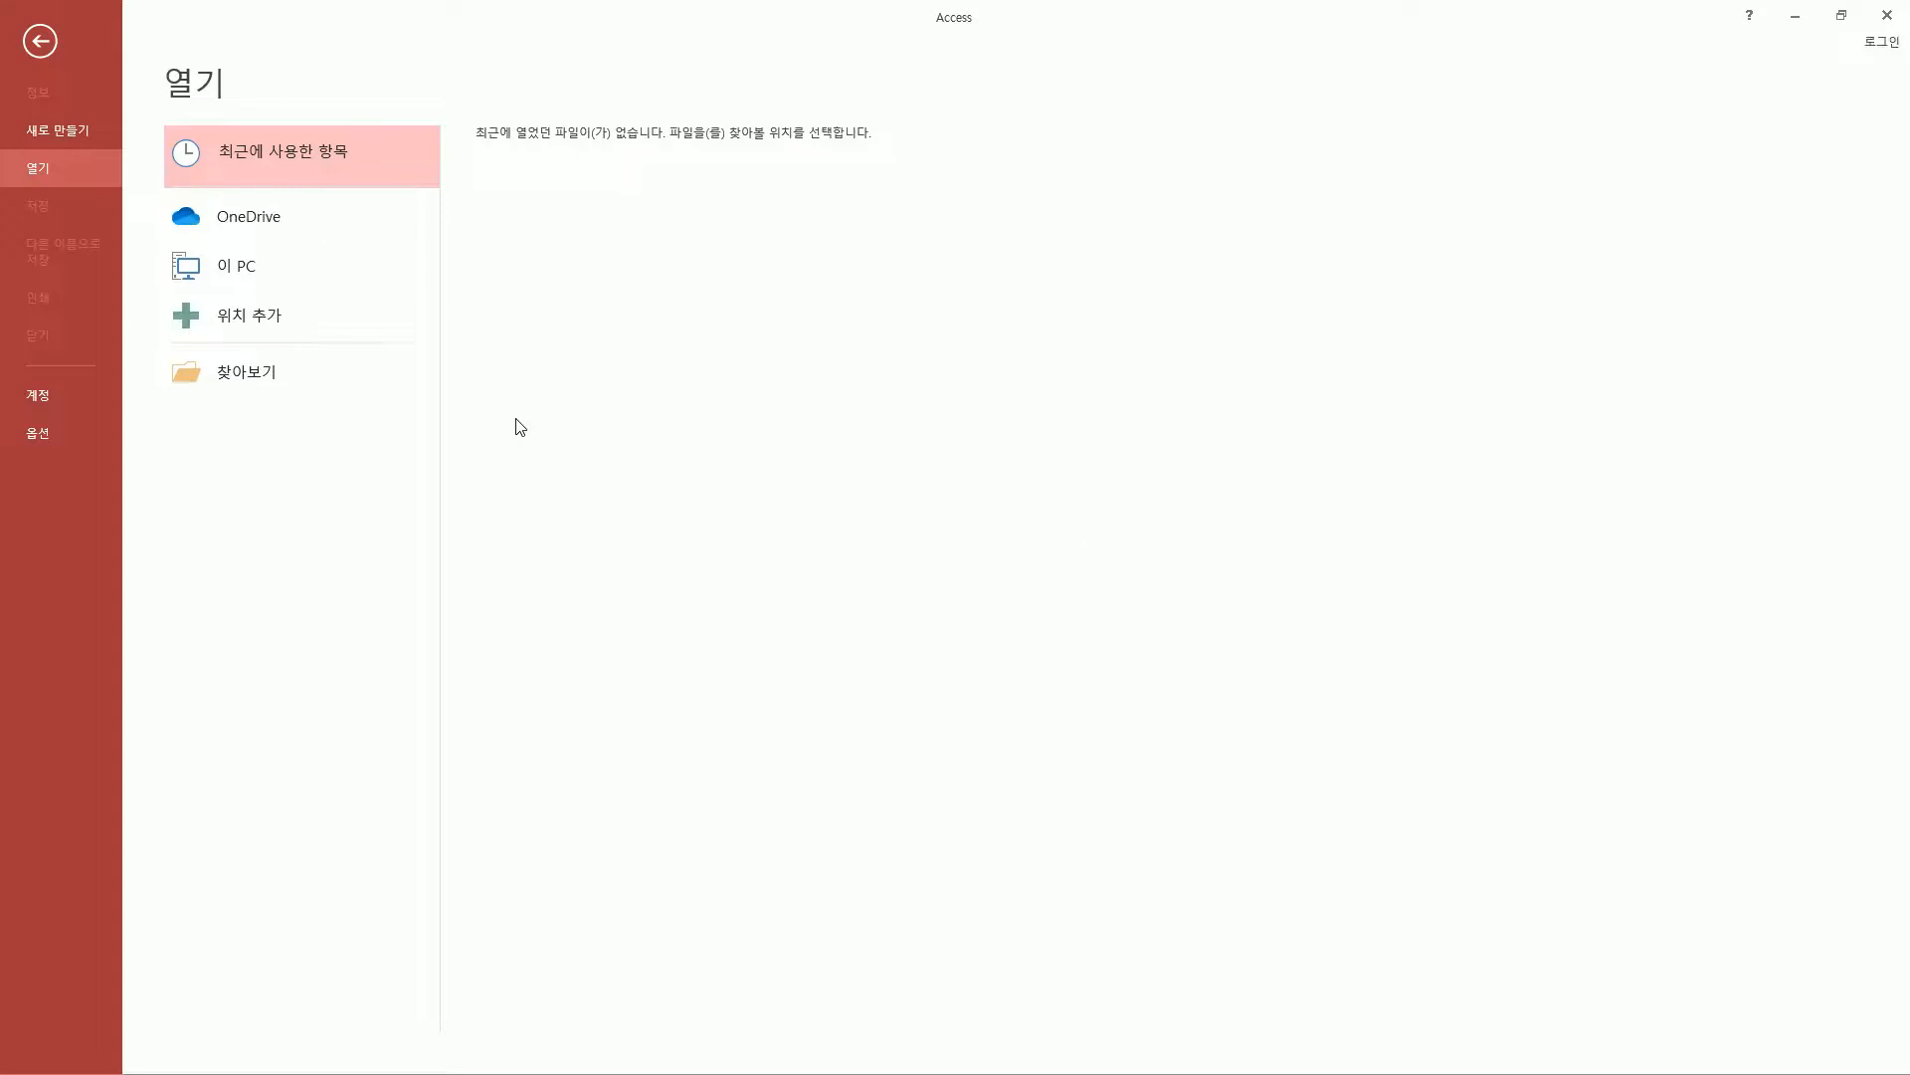
drag(195, 351, 282, 399)
key(Escape)
click(260, 371)
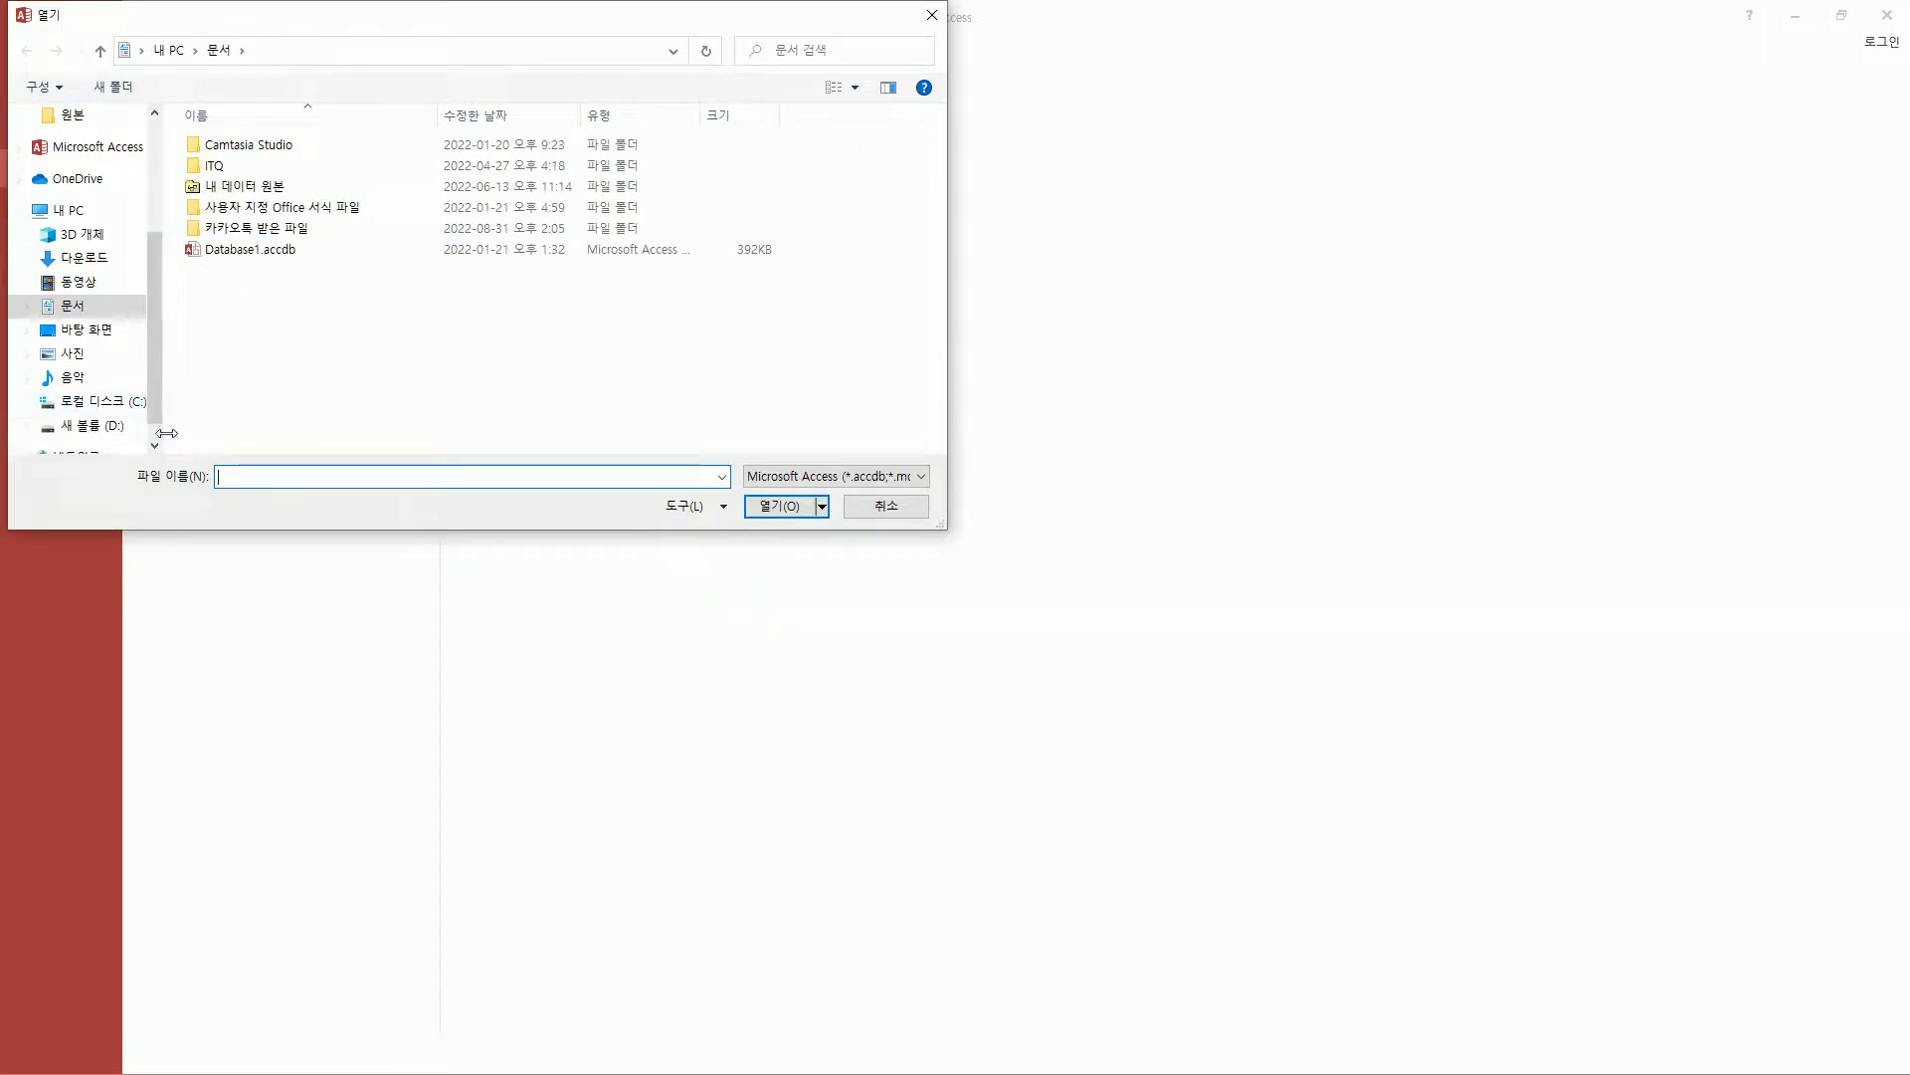
- Open the database 02회.accdb from the folder C:\길벗컴활1급\02 액세스\03 기본모의고사
click(138, 406)
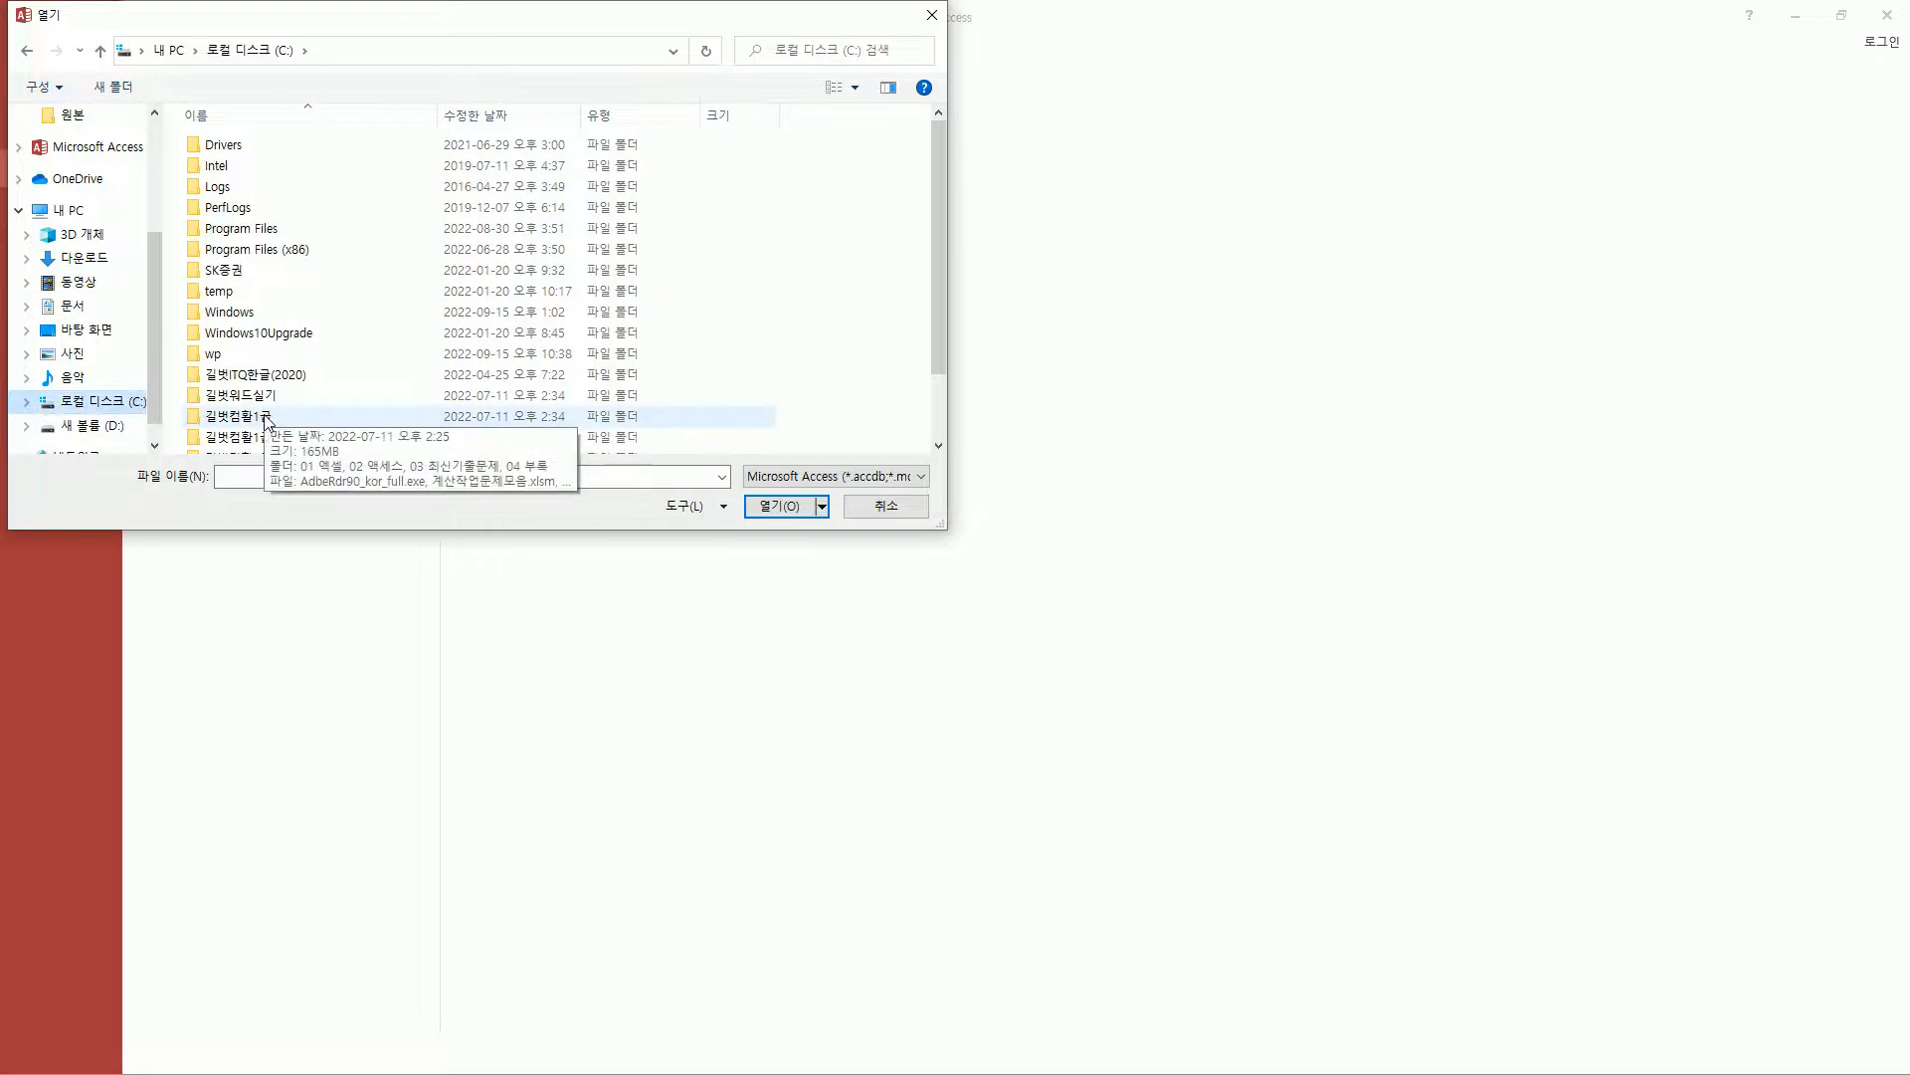
double_click(236, 416)
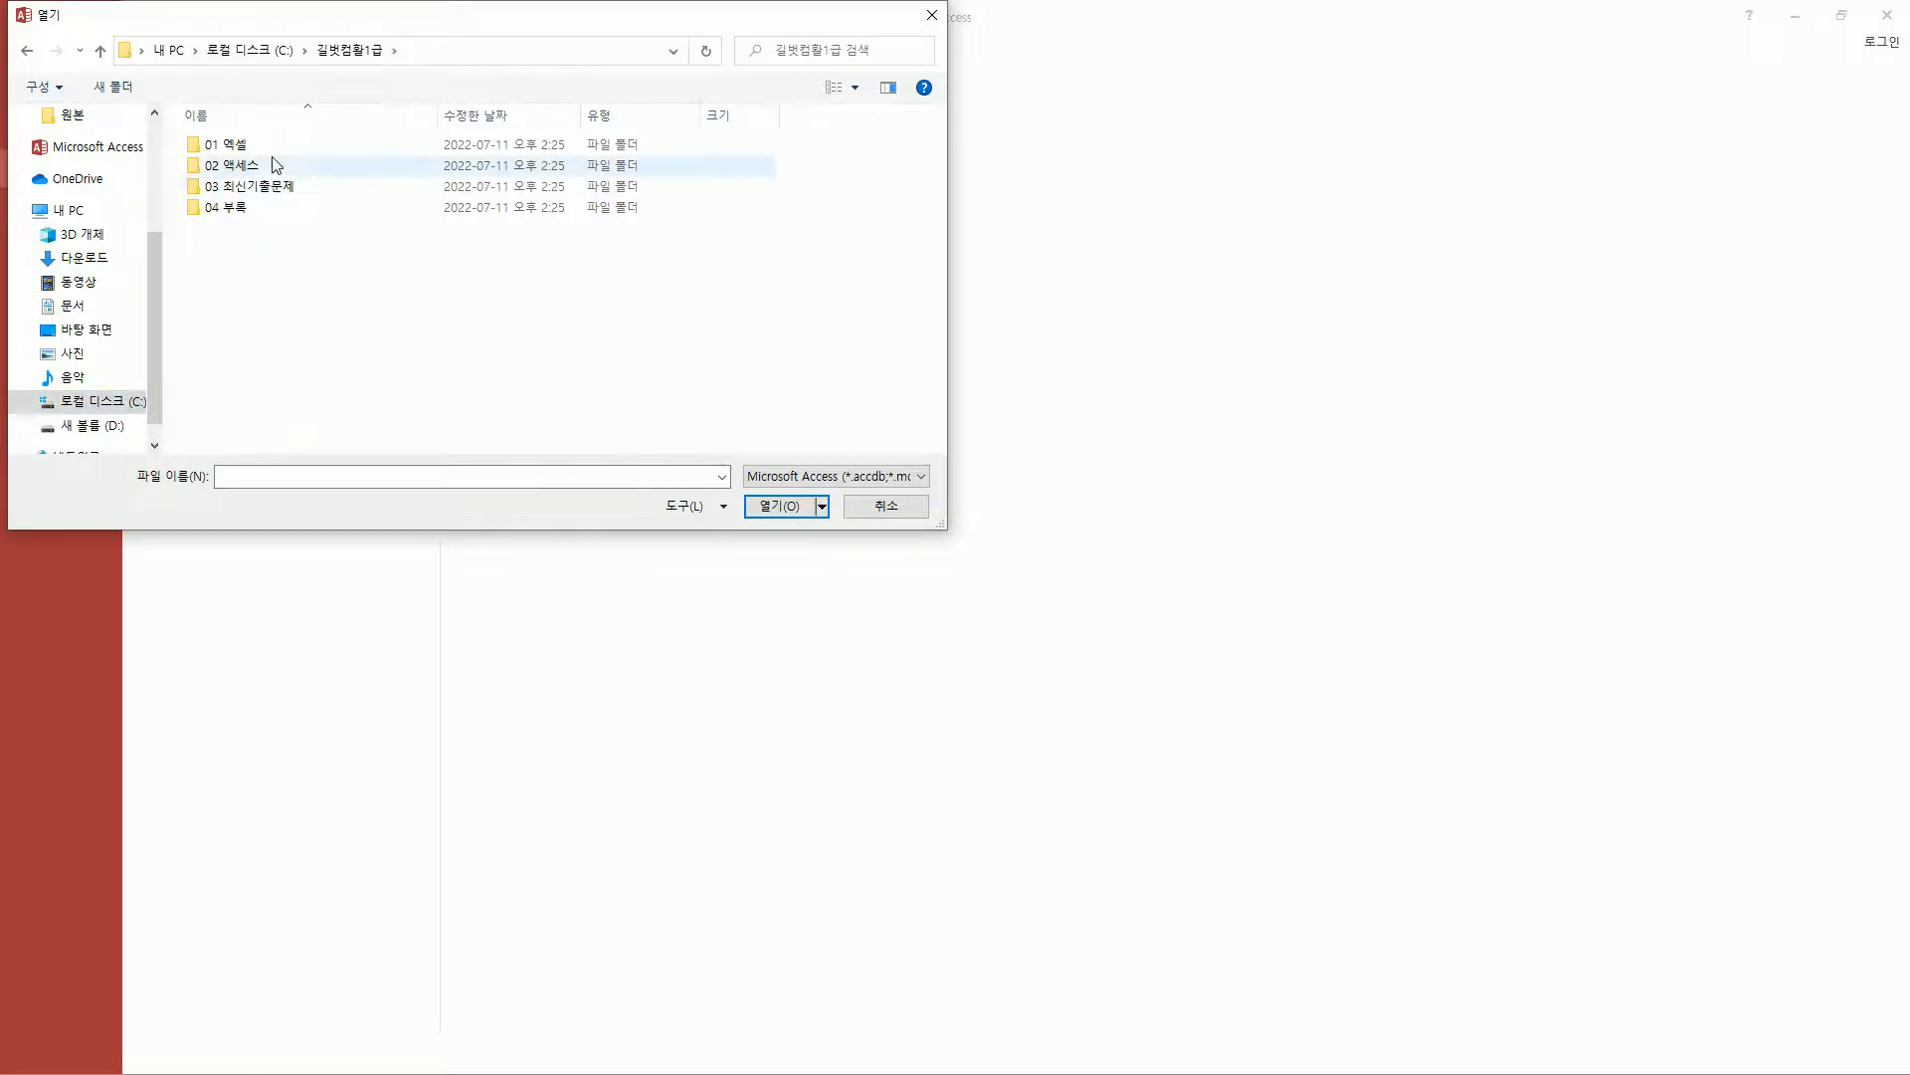
click(275, 166)
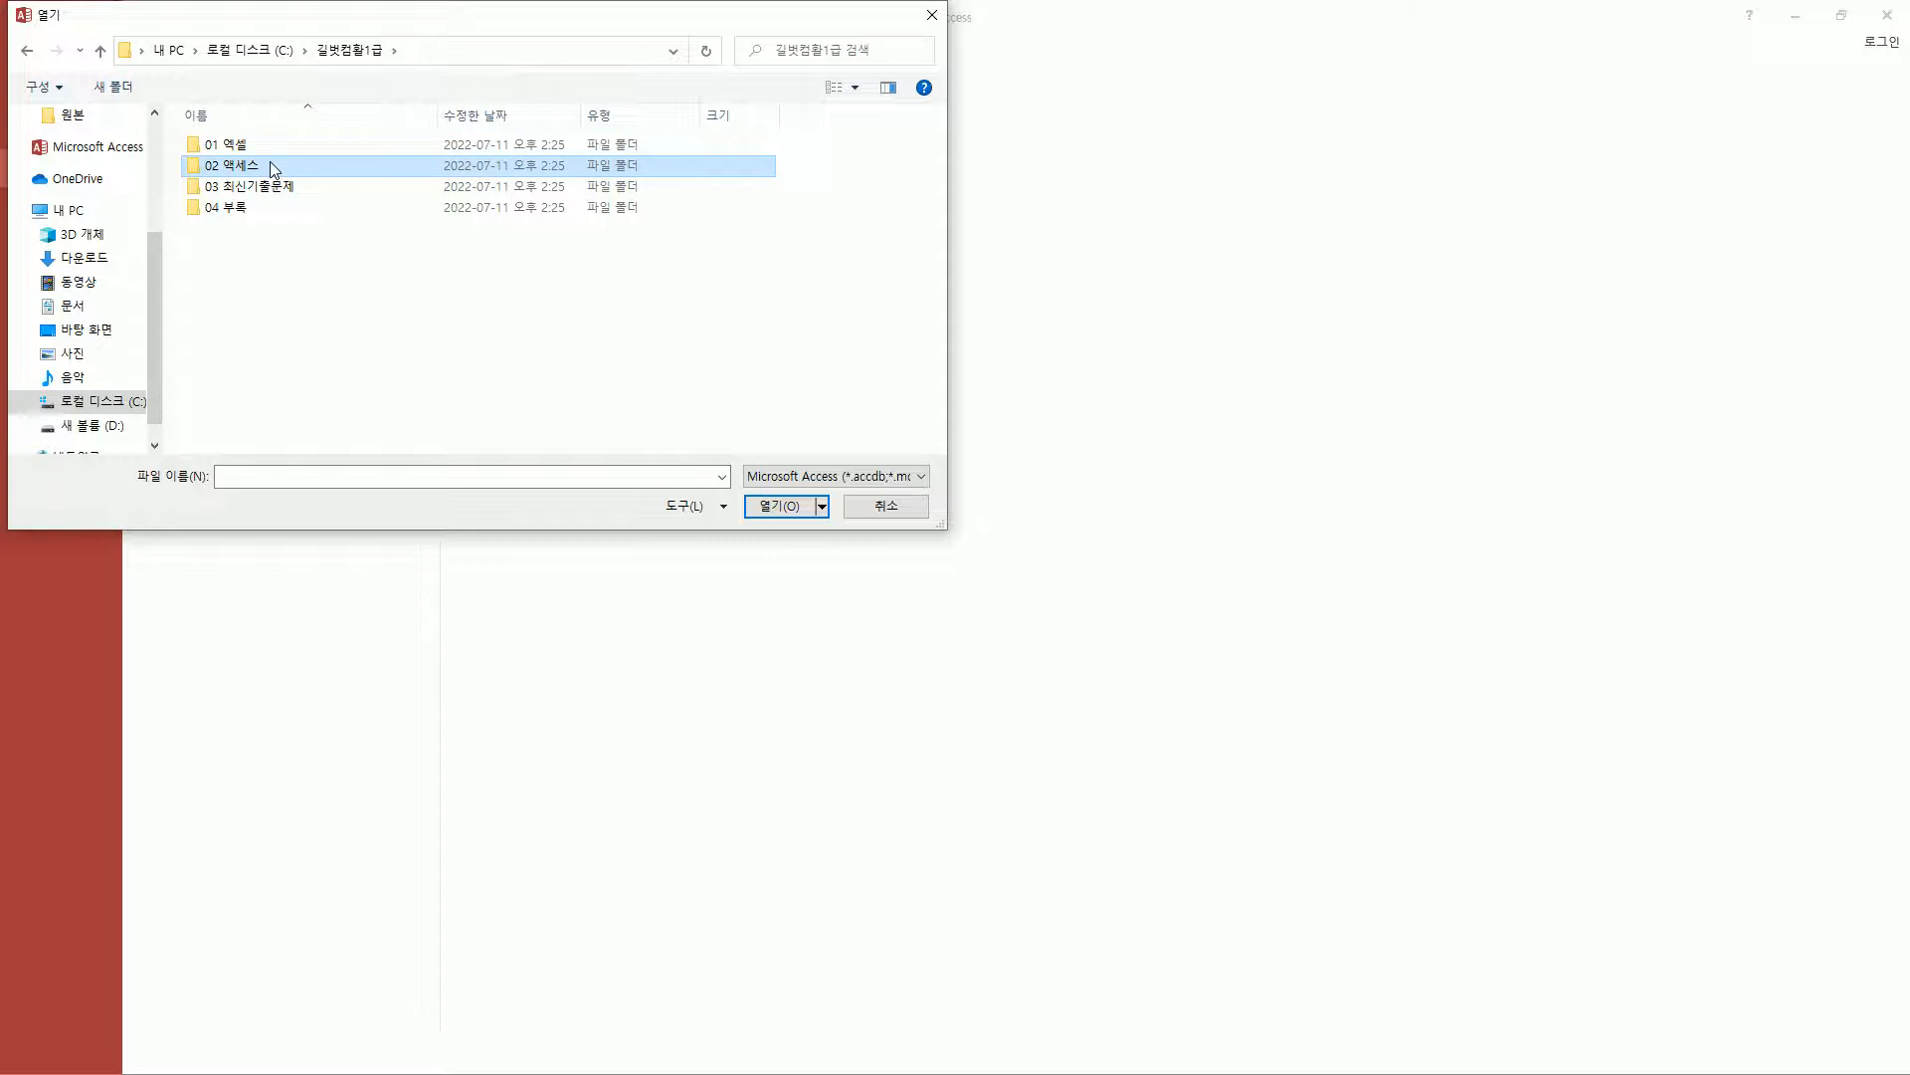
double_click(273, 167)
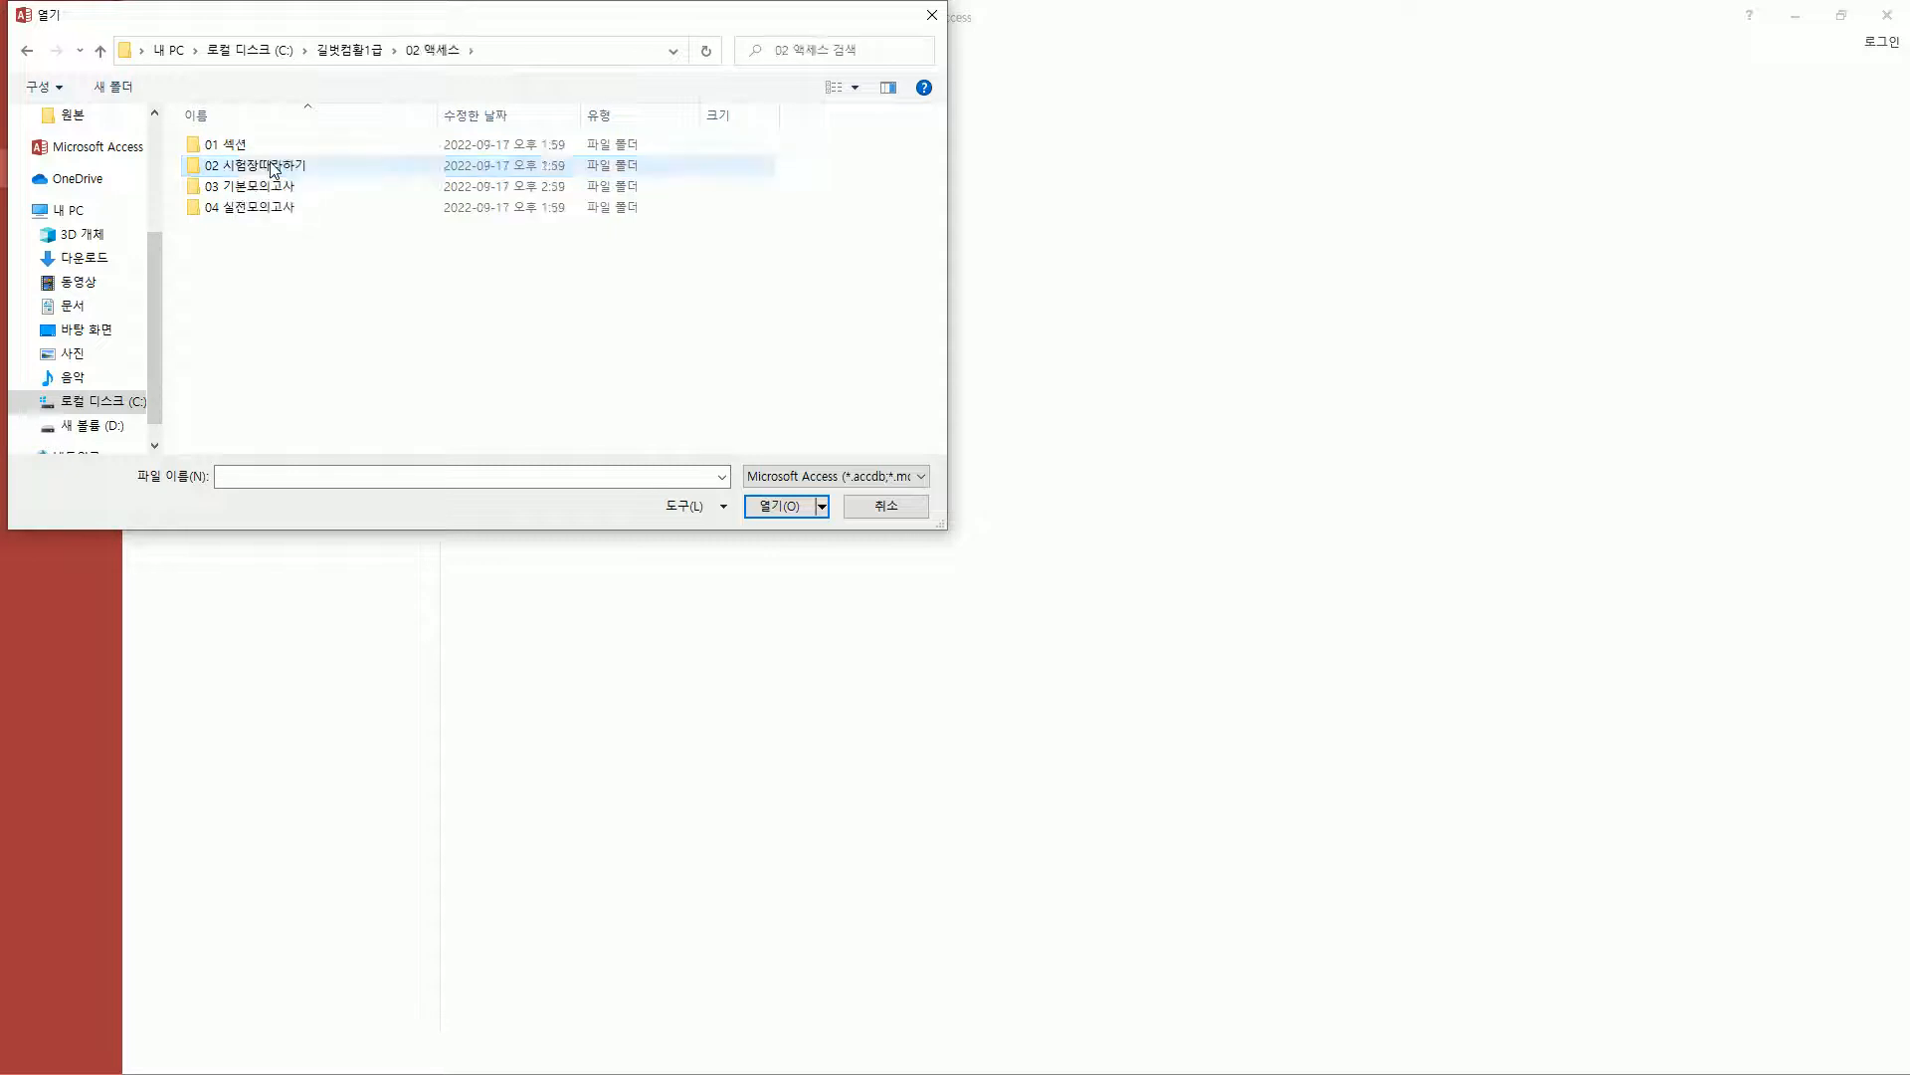
click(276, 192)
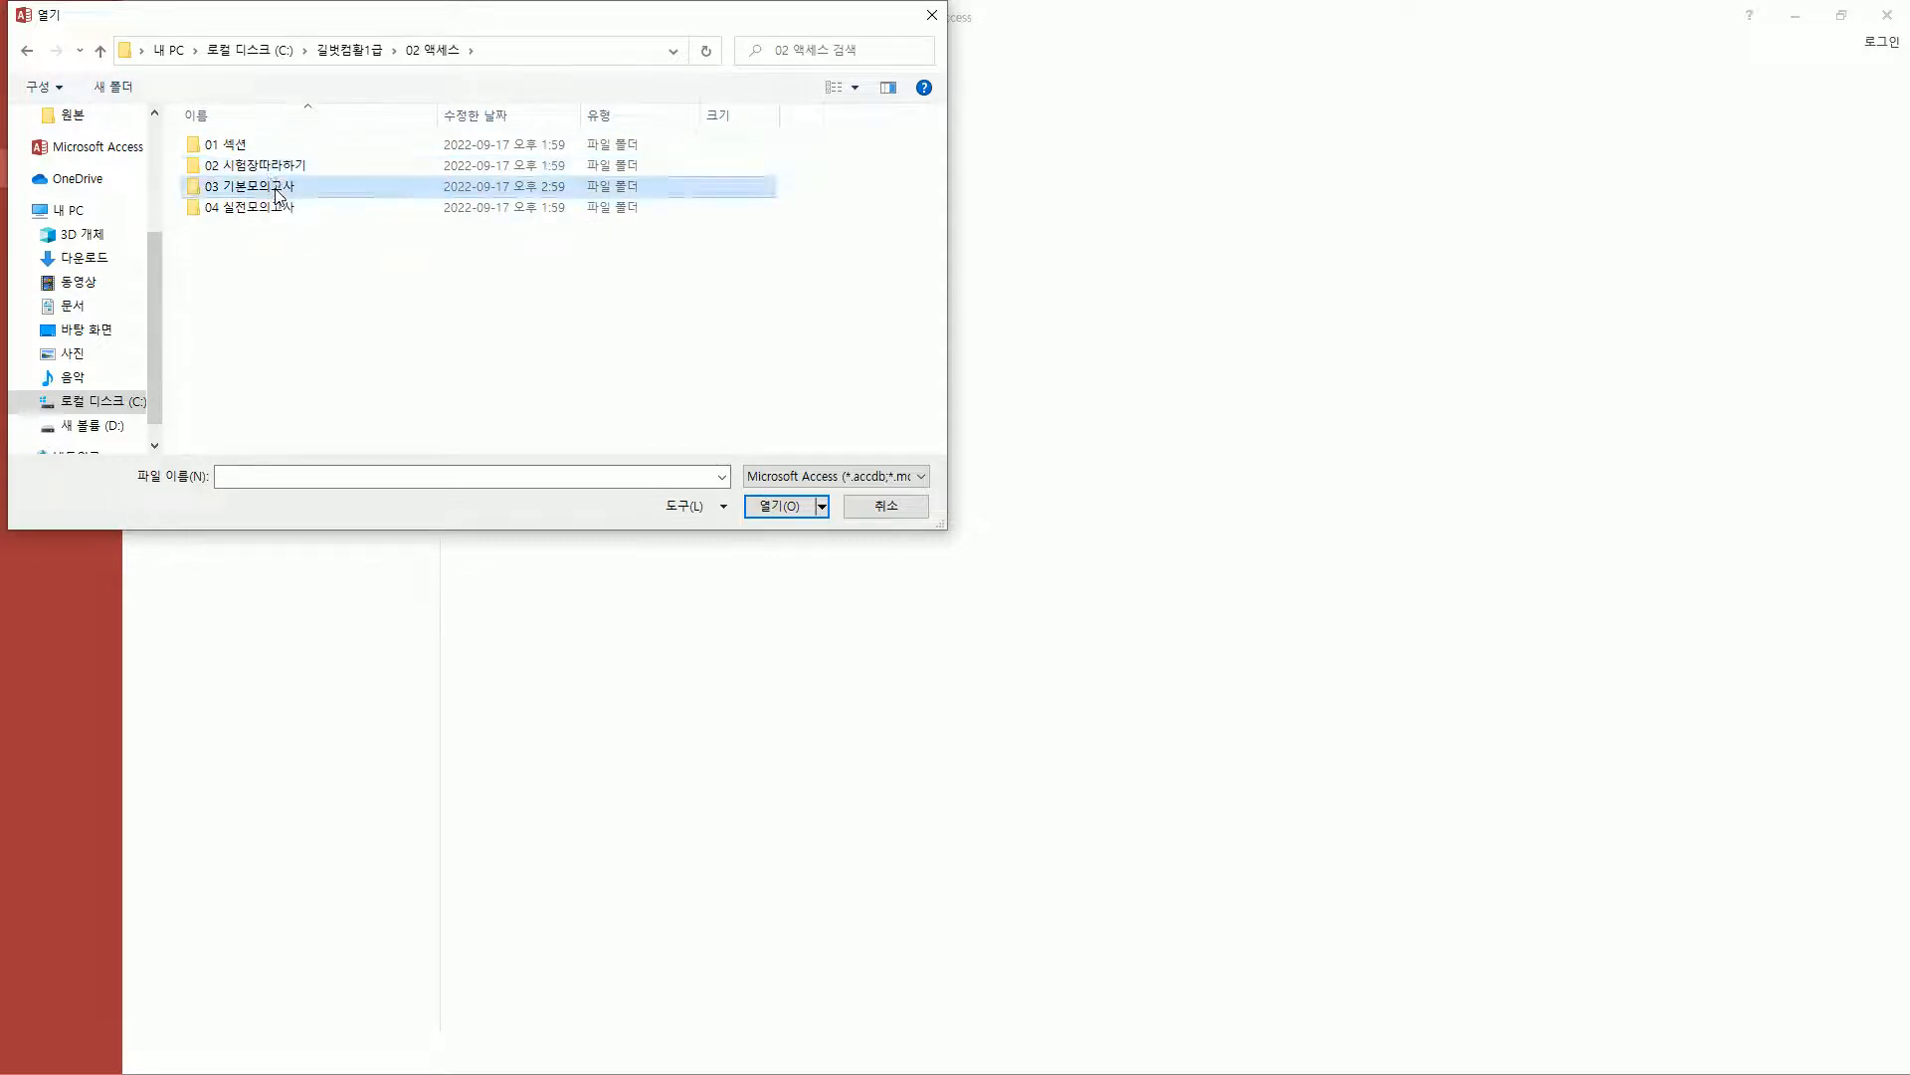
double_click(277, 192)
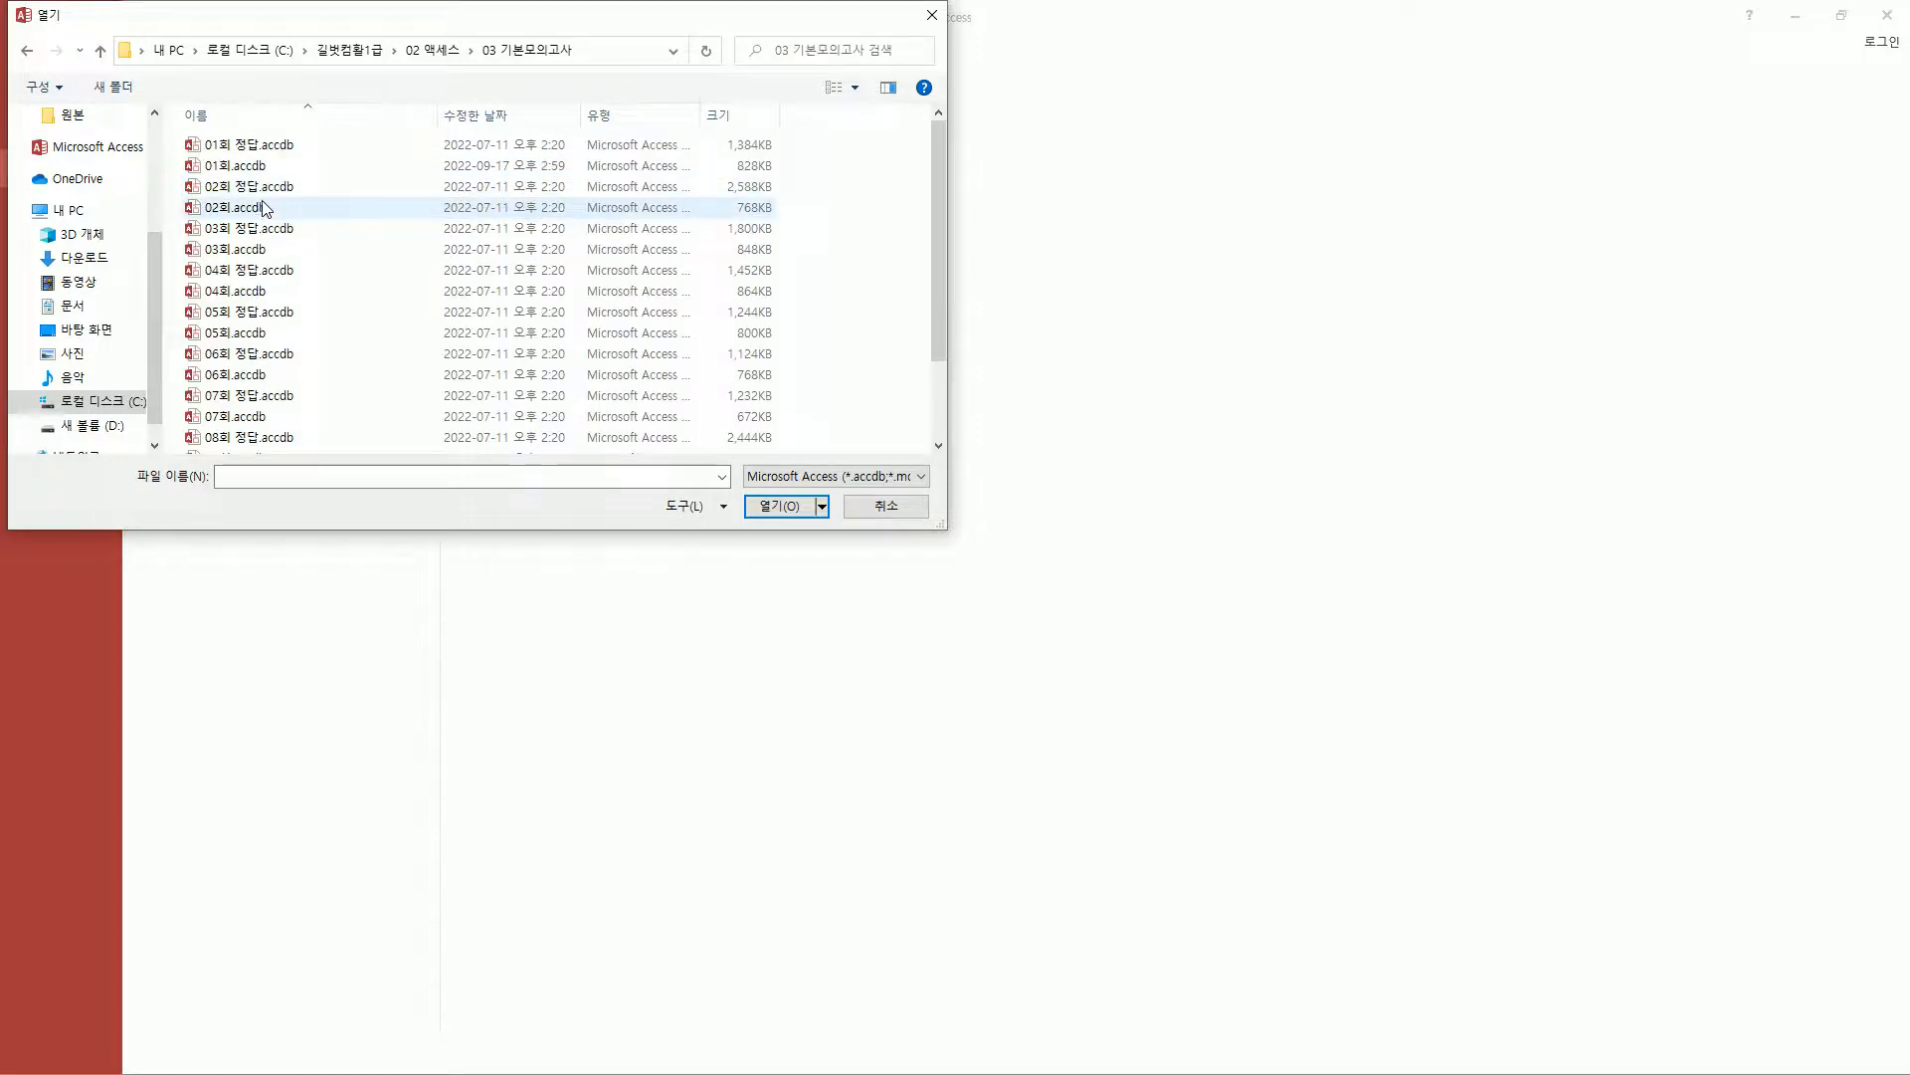
click(260, 208)
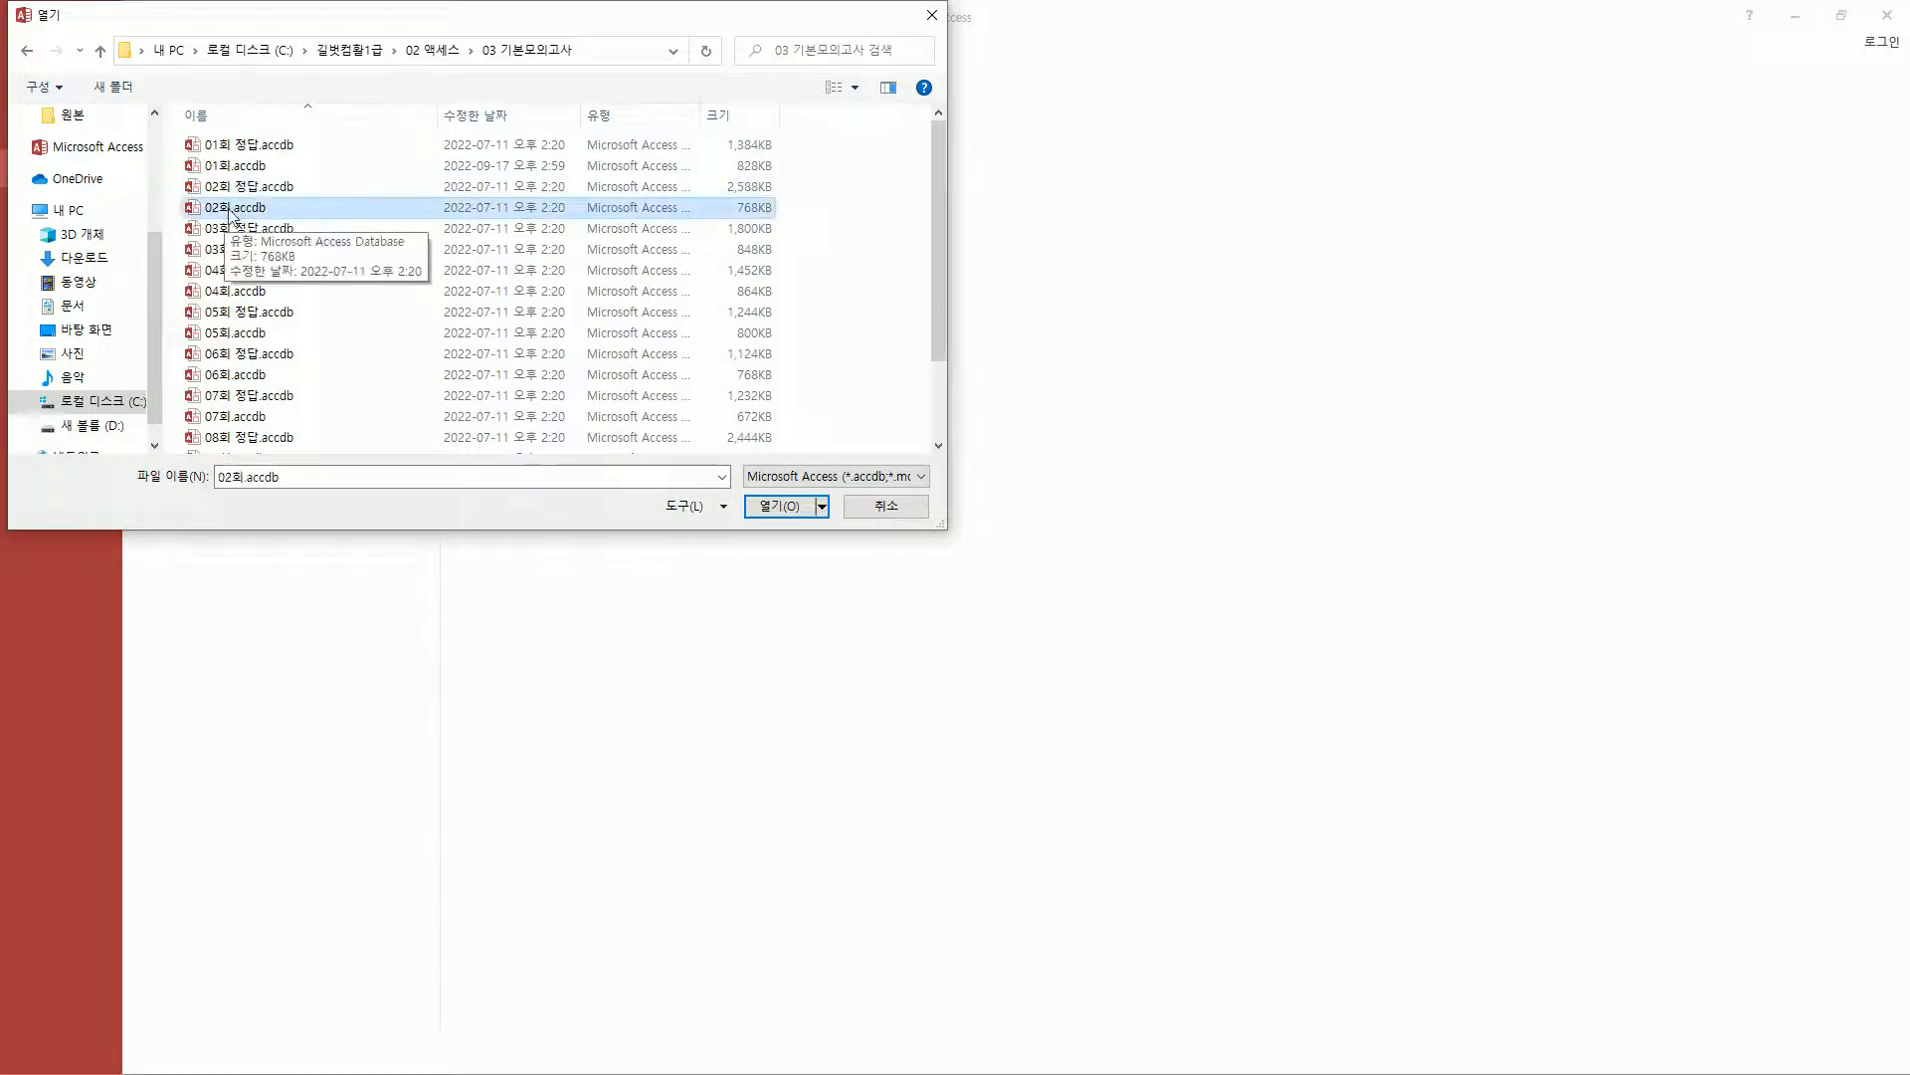
click(781, 507)
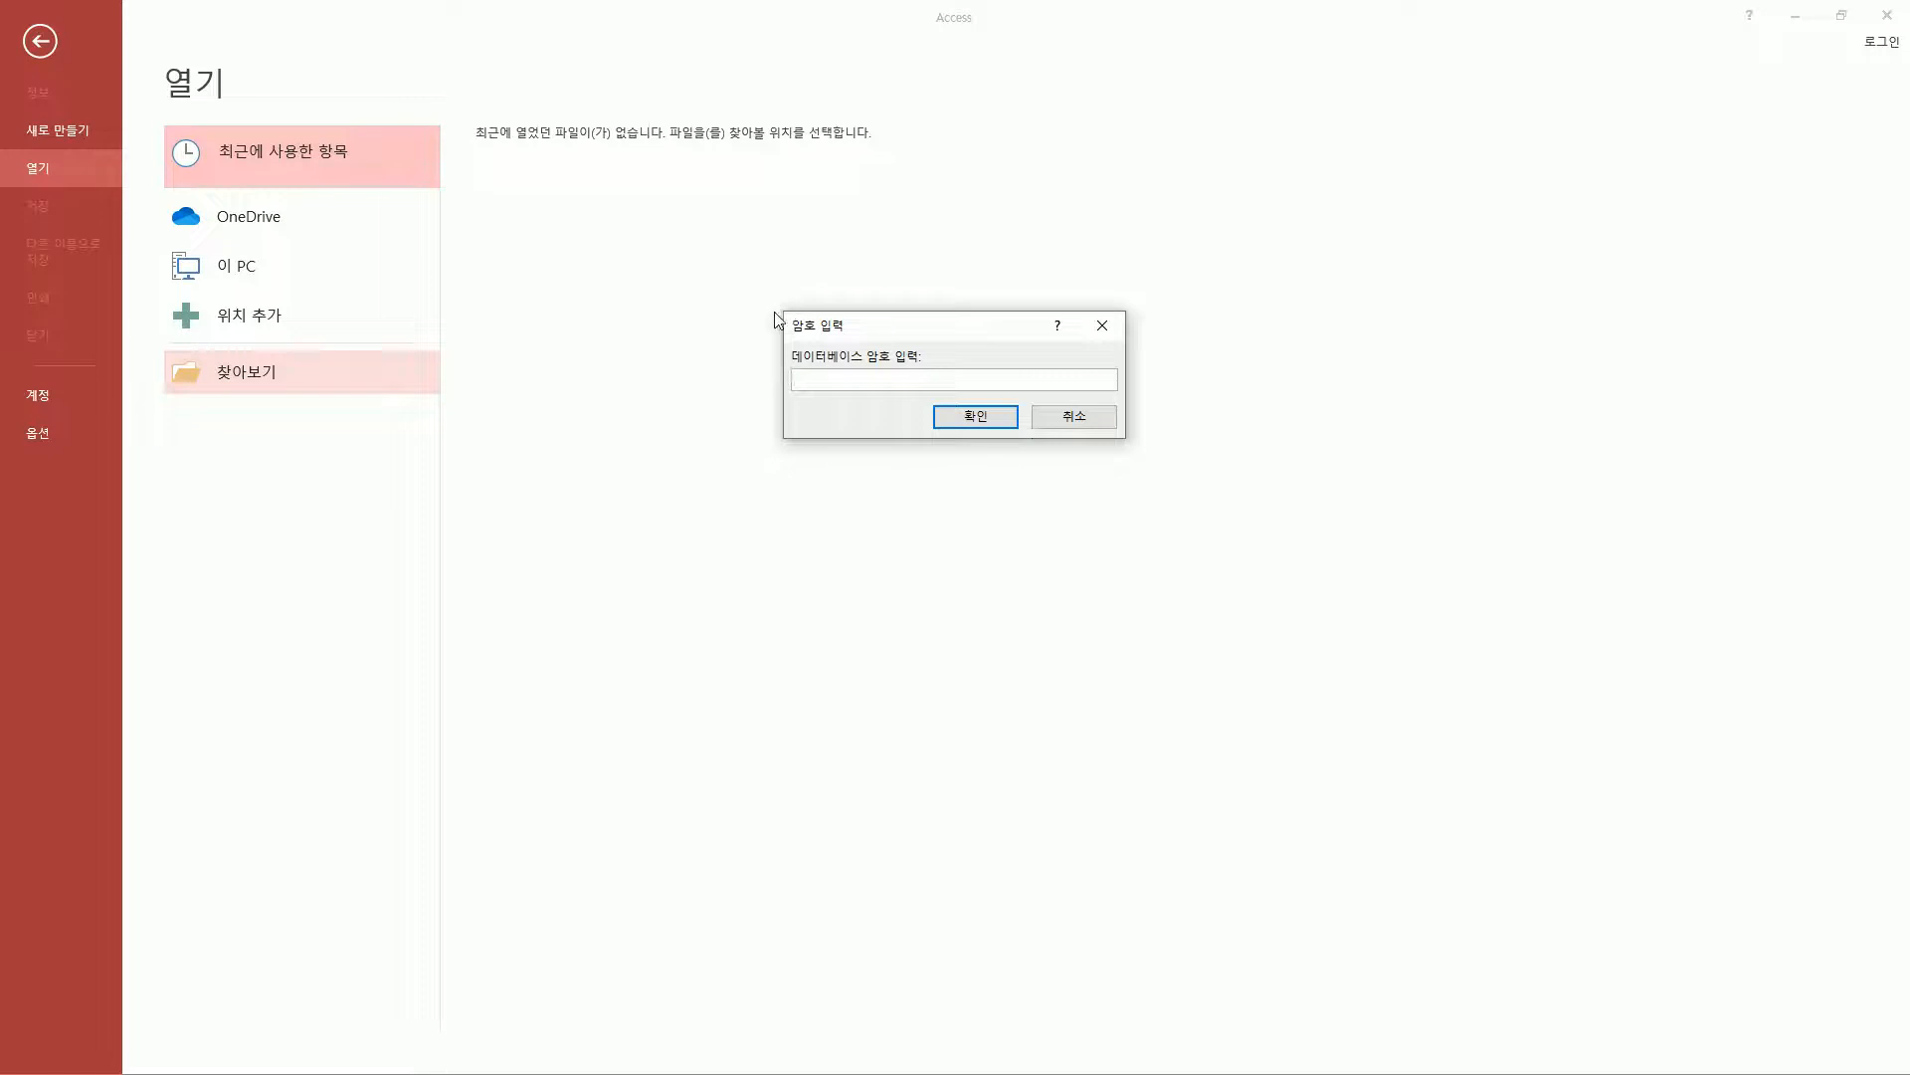
- Enter the database password and confirm it to open the protected file
key(ctrl+2)
drag(783, 305, 1142, 445)
key(Escape)
text(******)
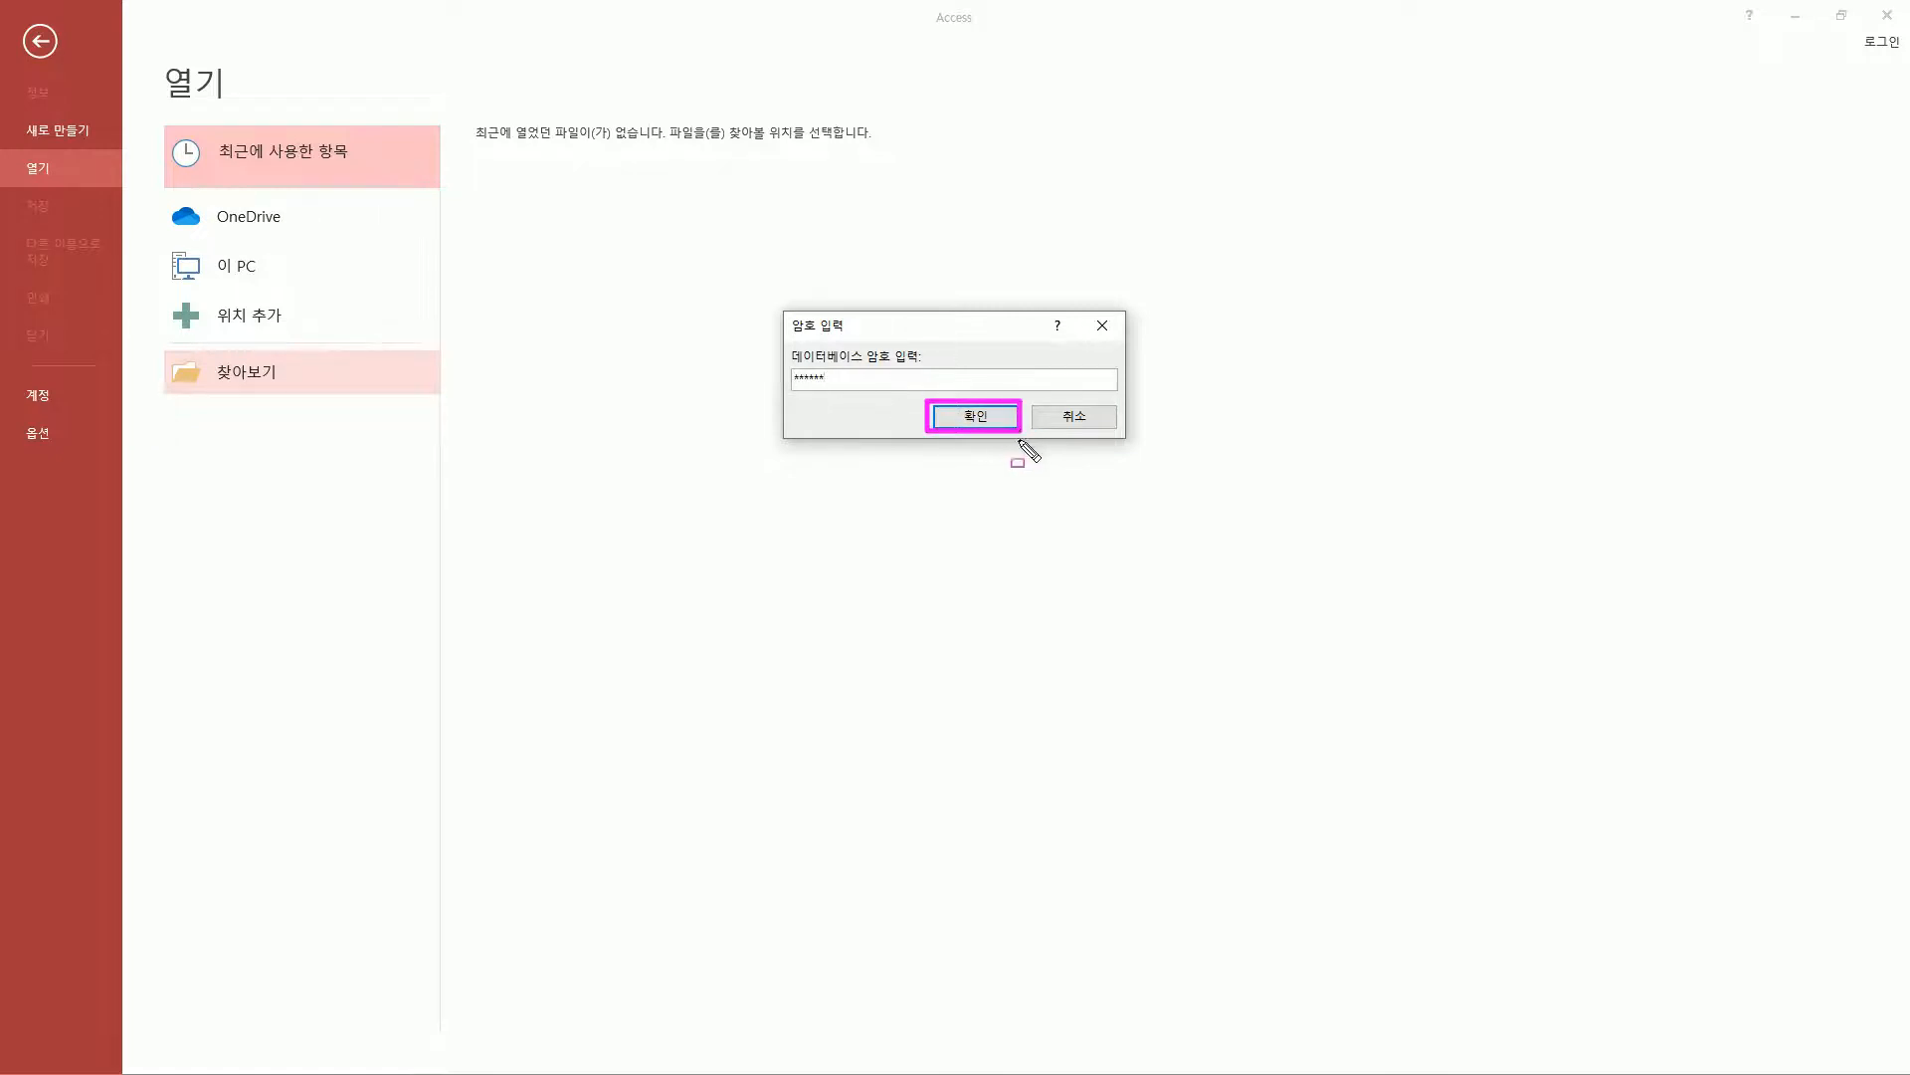
click(975, 416)
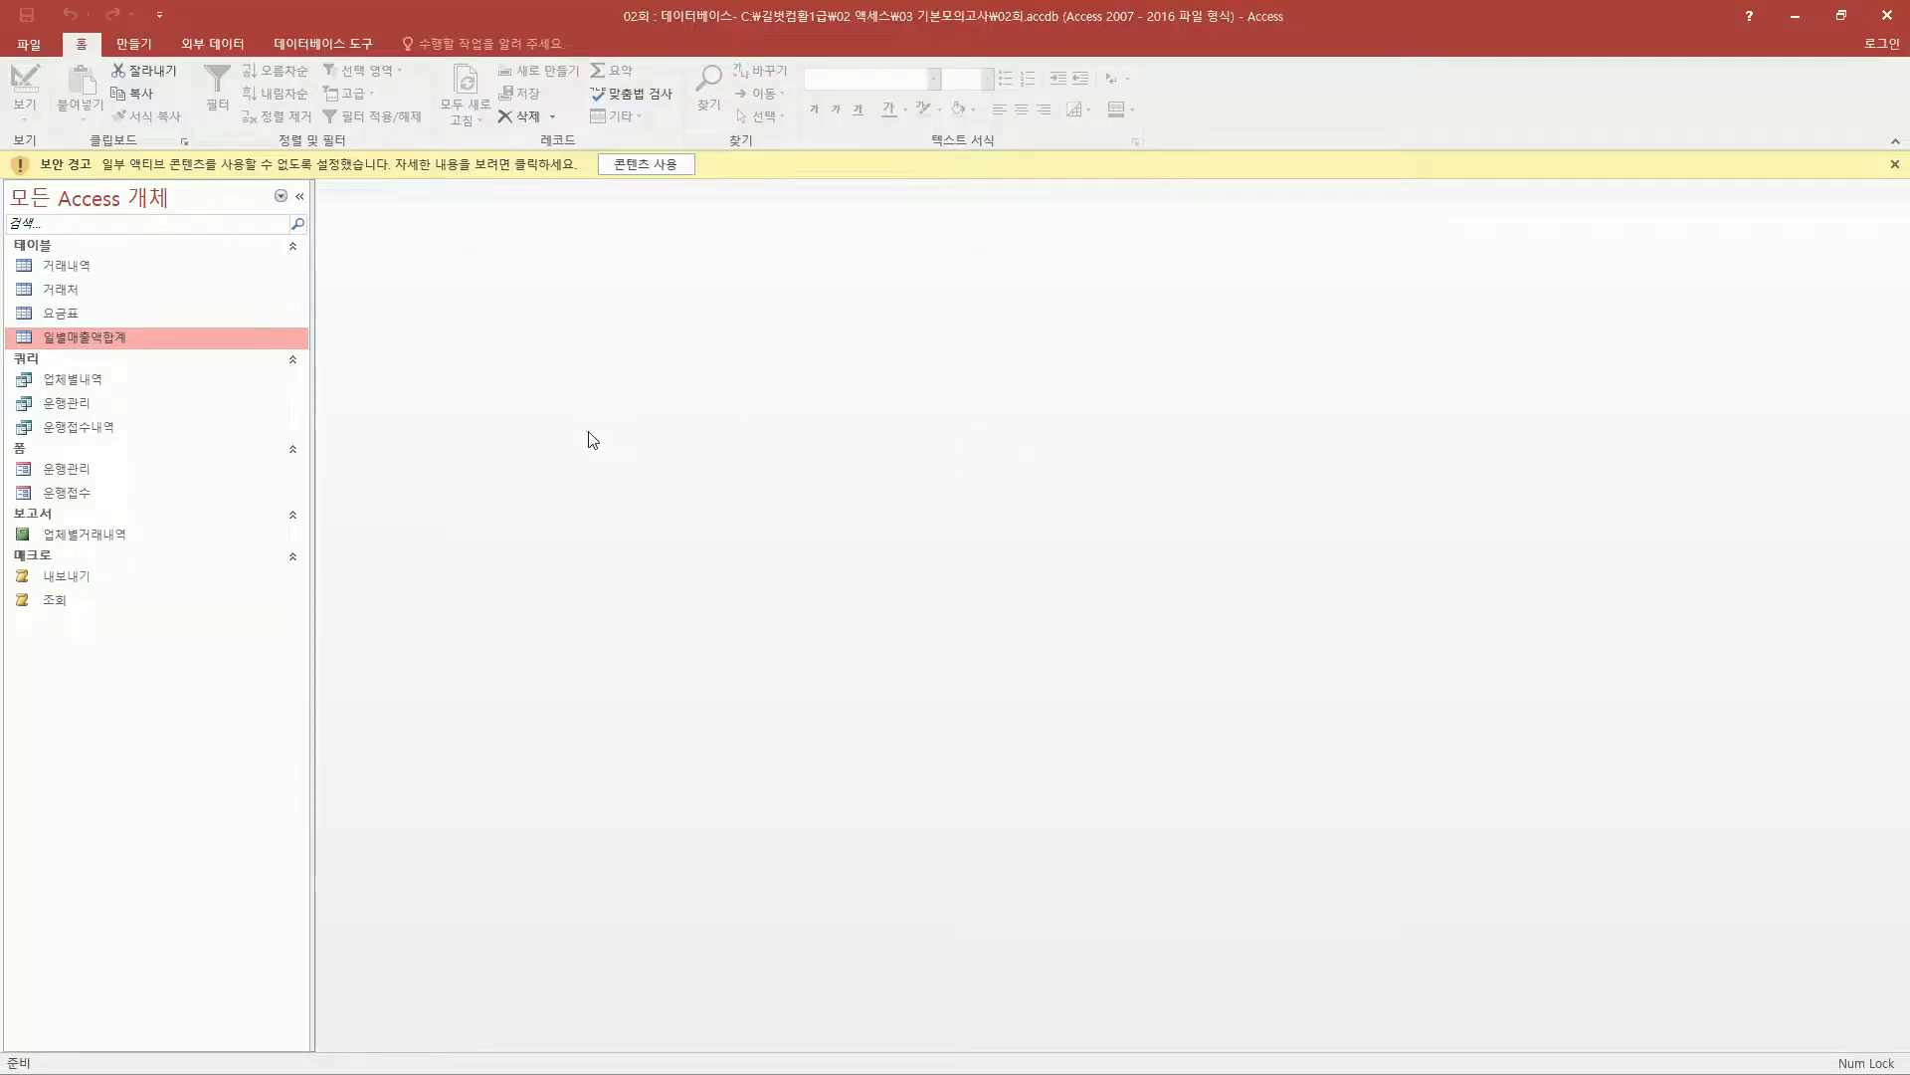
- Enable the active content blocked by the security warning in the 02회 database
mouse_move(10, 232)
mouse_down()
mouse_move(124, 363)
mouse_move(138, 627)
mouse_move(158, 627)
mouse_up()
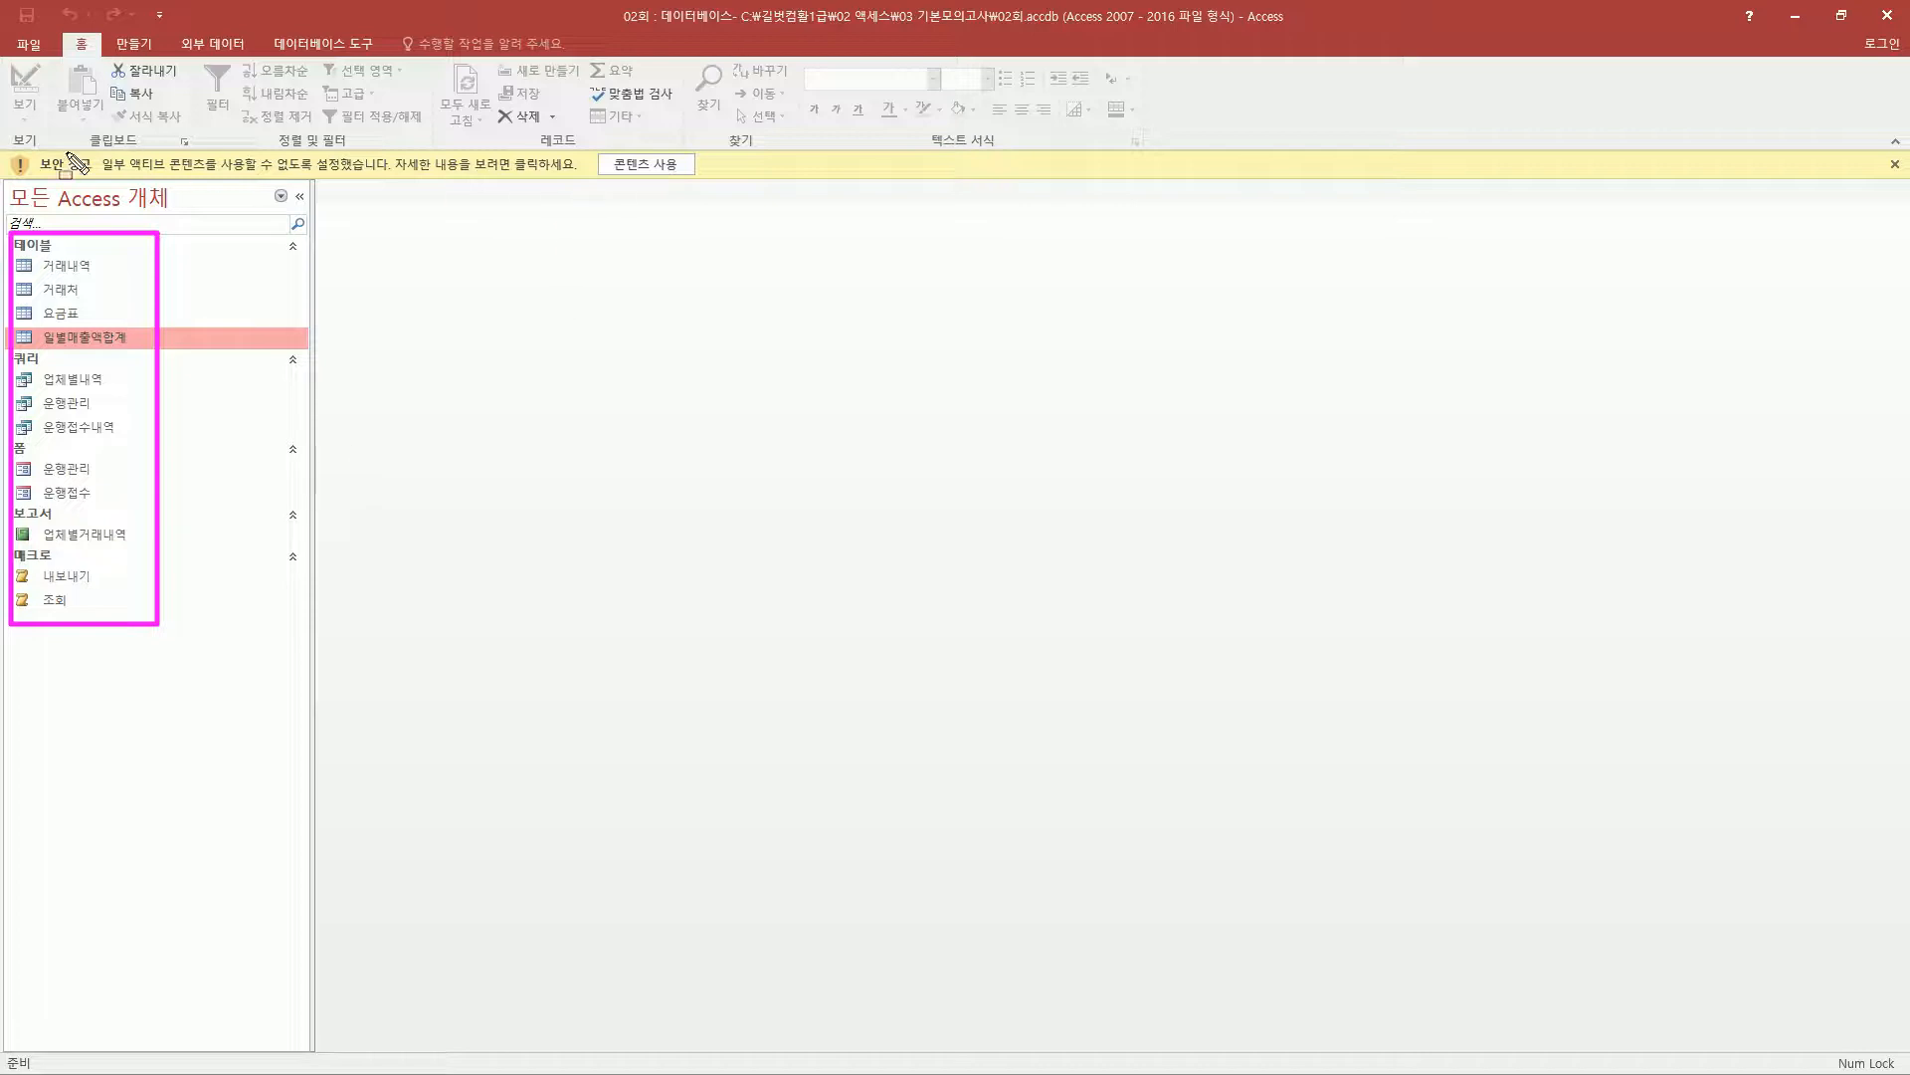
drag(33, 150, 101, 179)
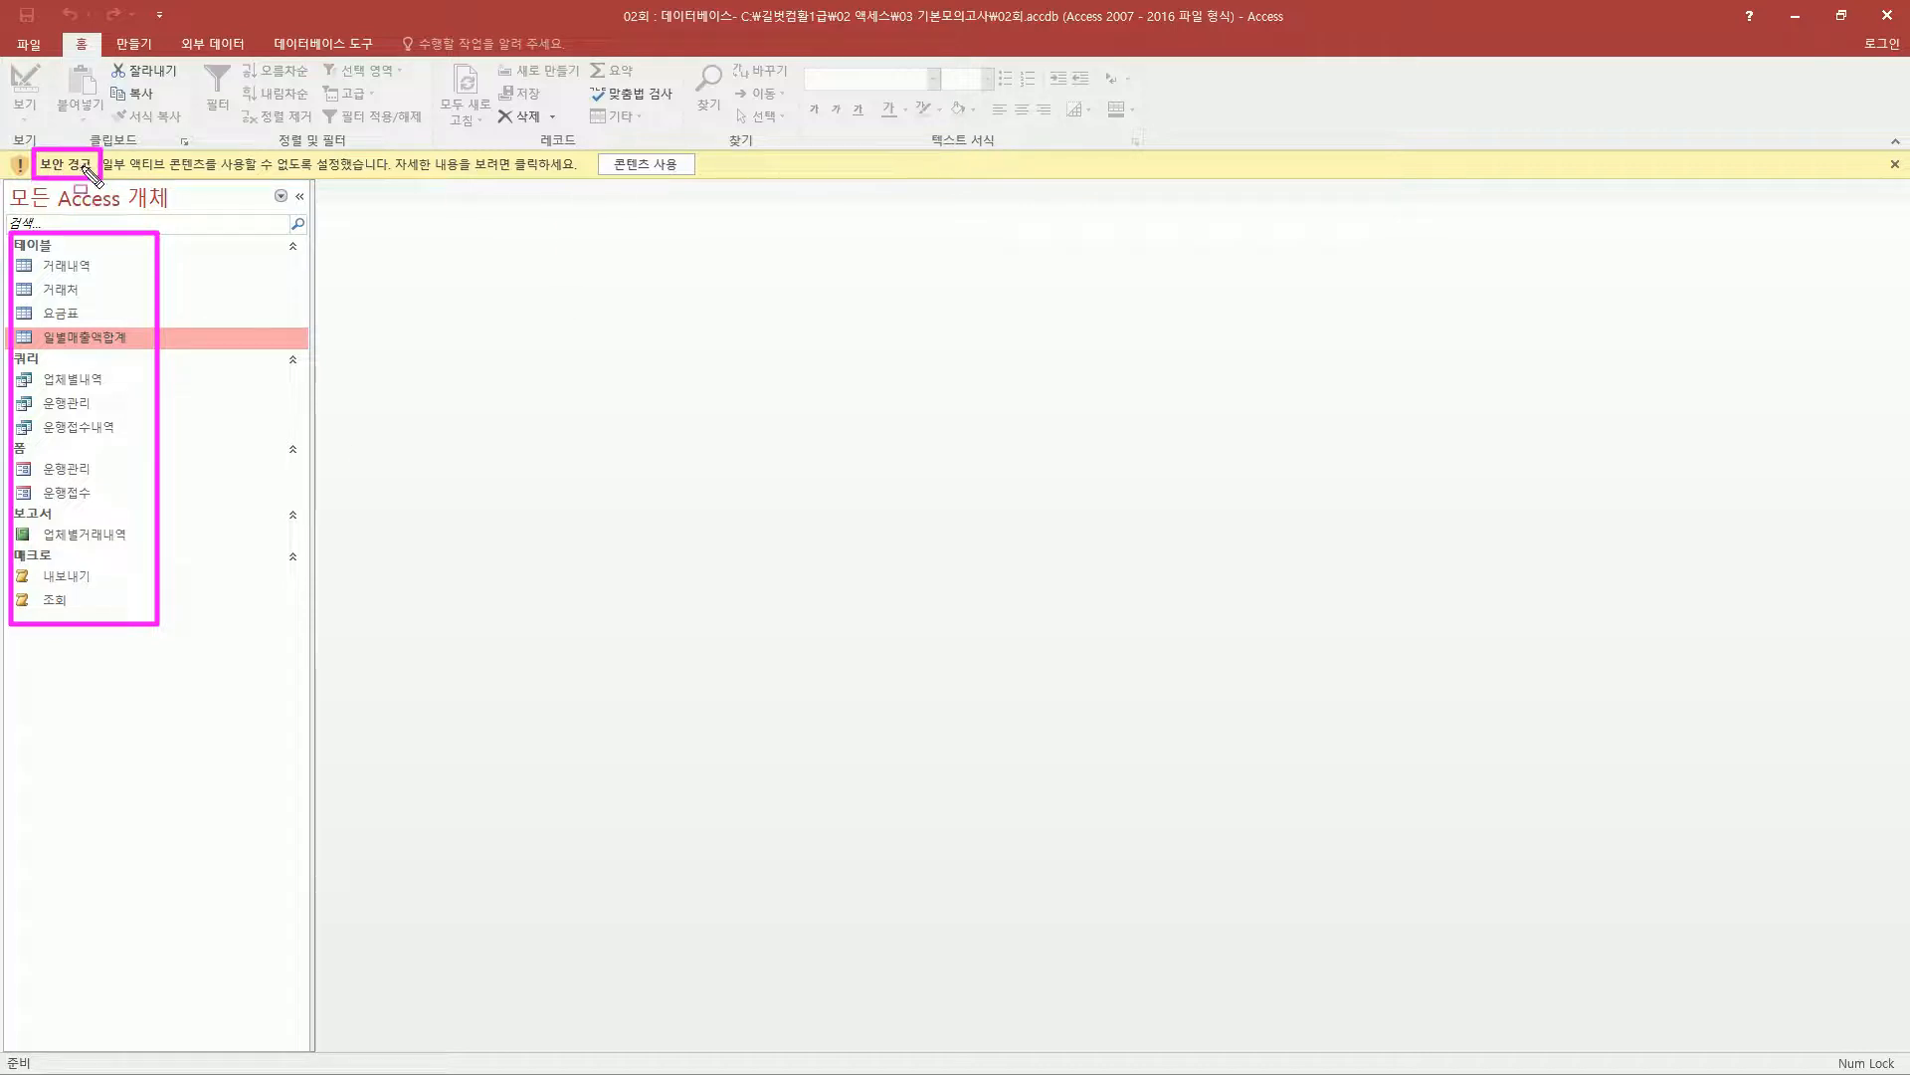
drag(596, 179, 705, 182)
key(Escape)
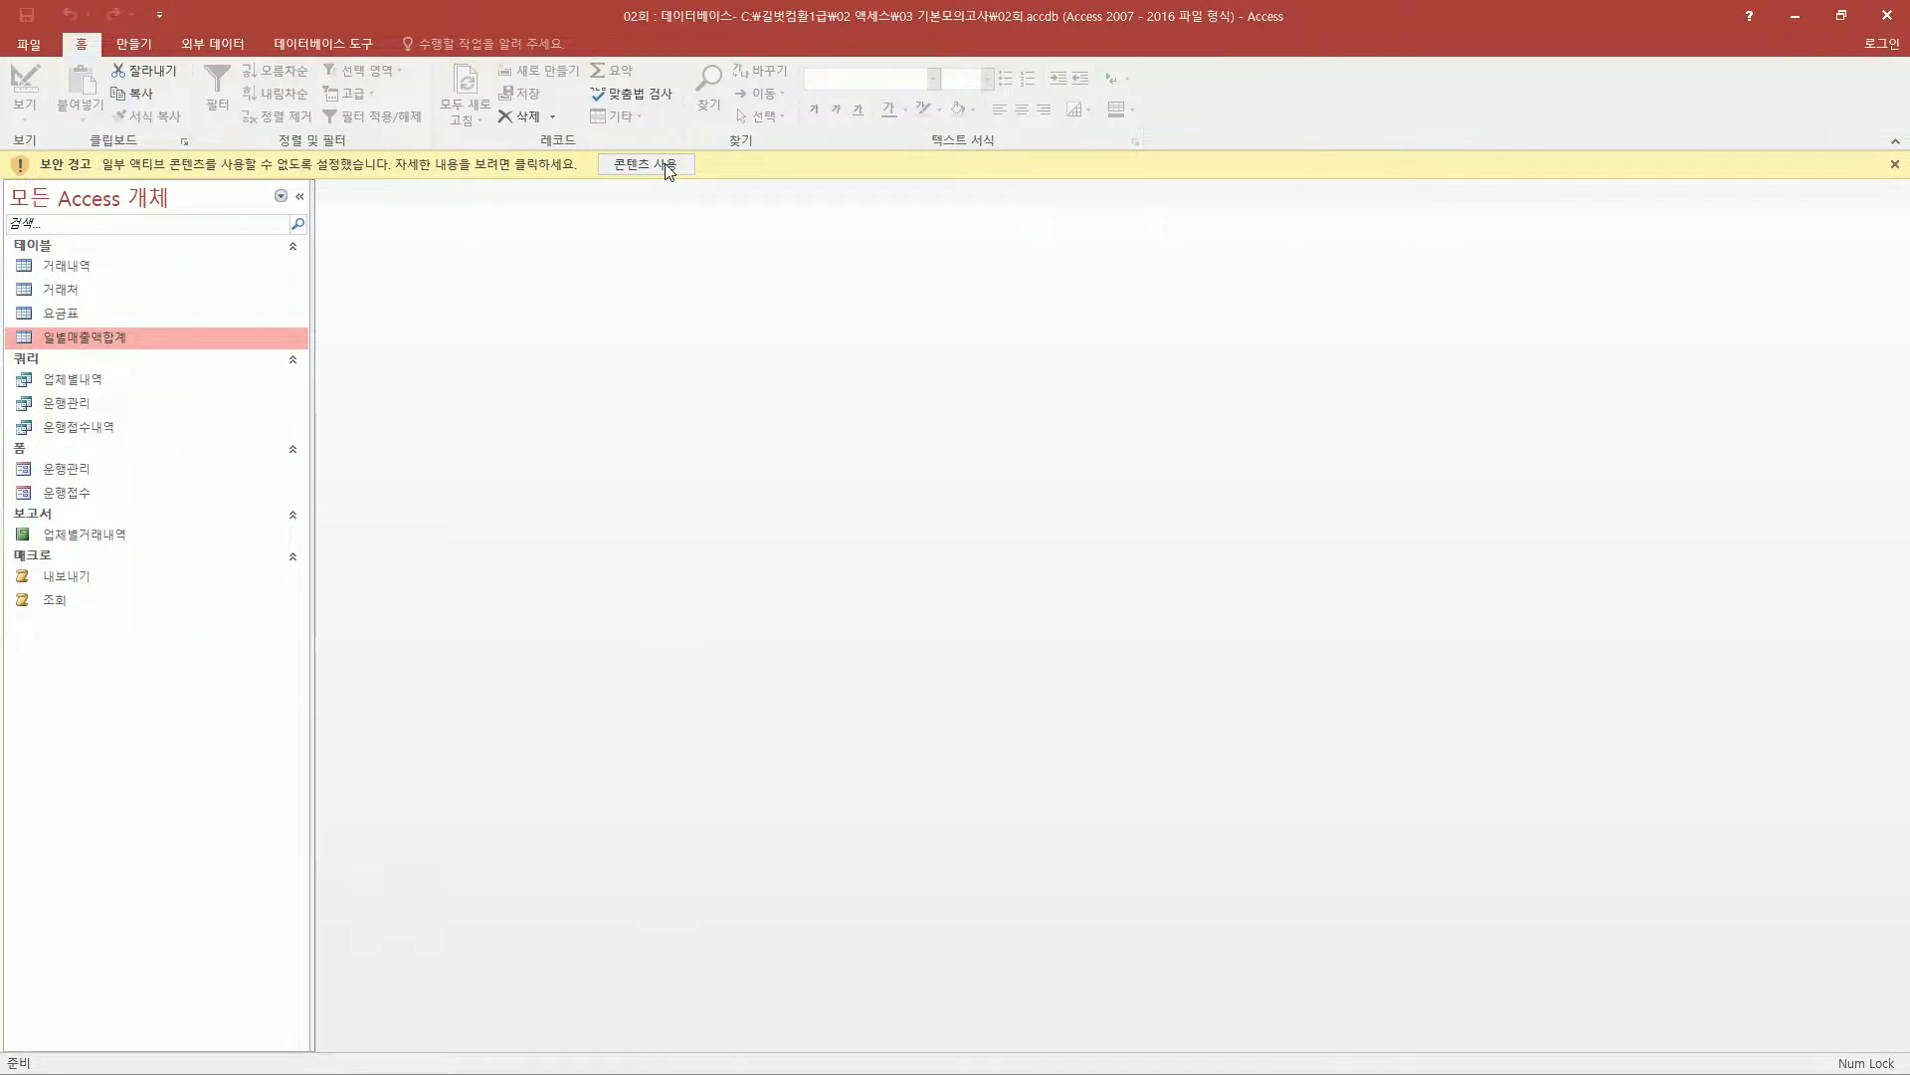
click(645, 165)
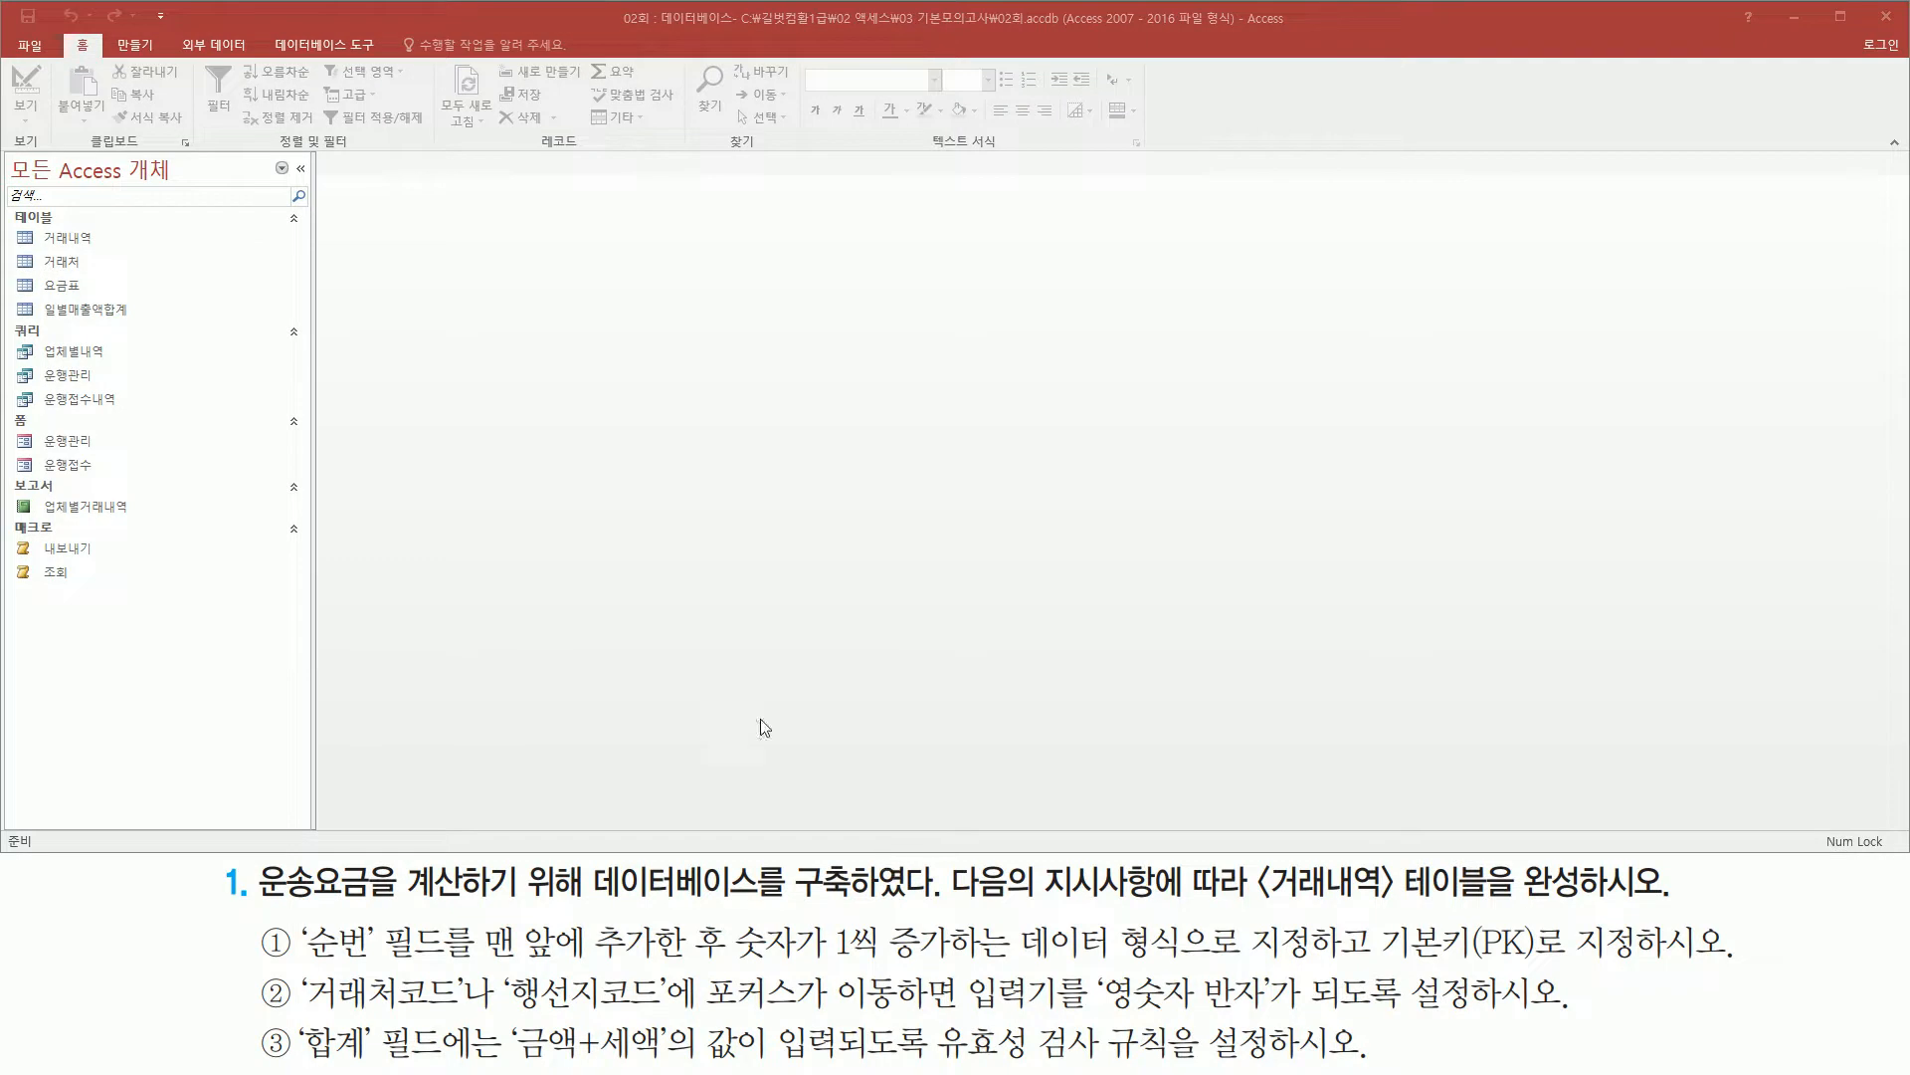
- Open the 거래내역 table in Design View
drag(251, 905, 856, 905)
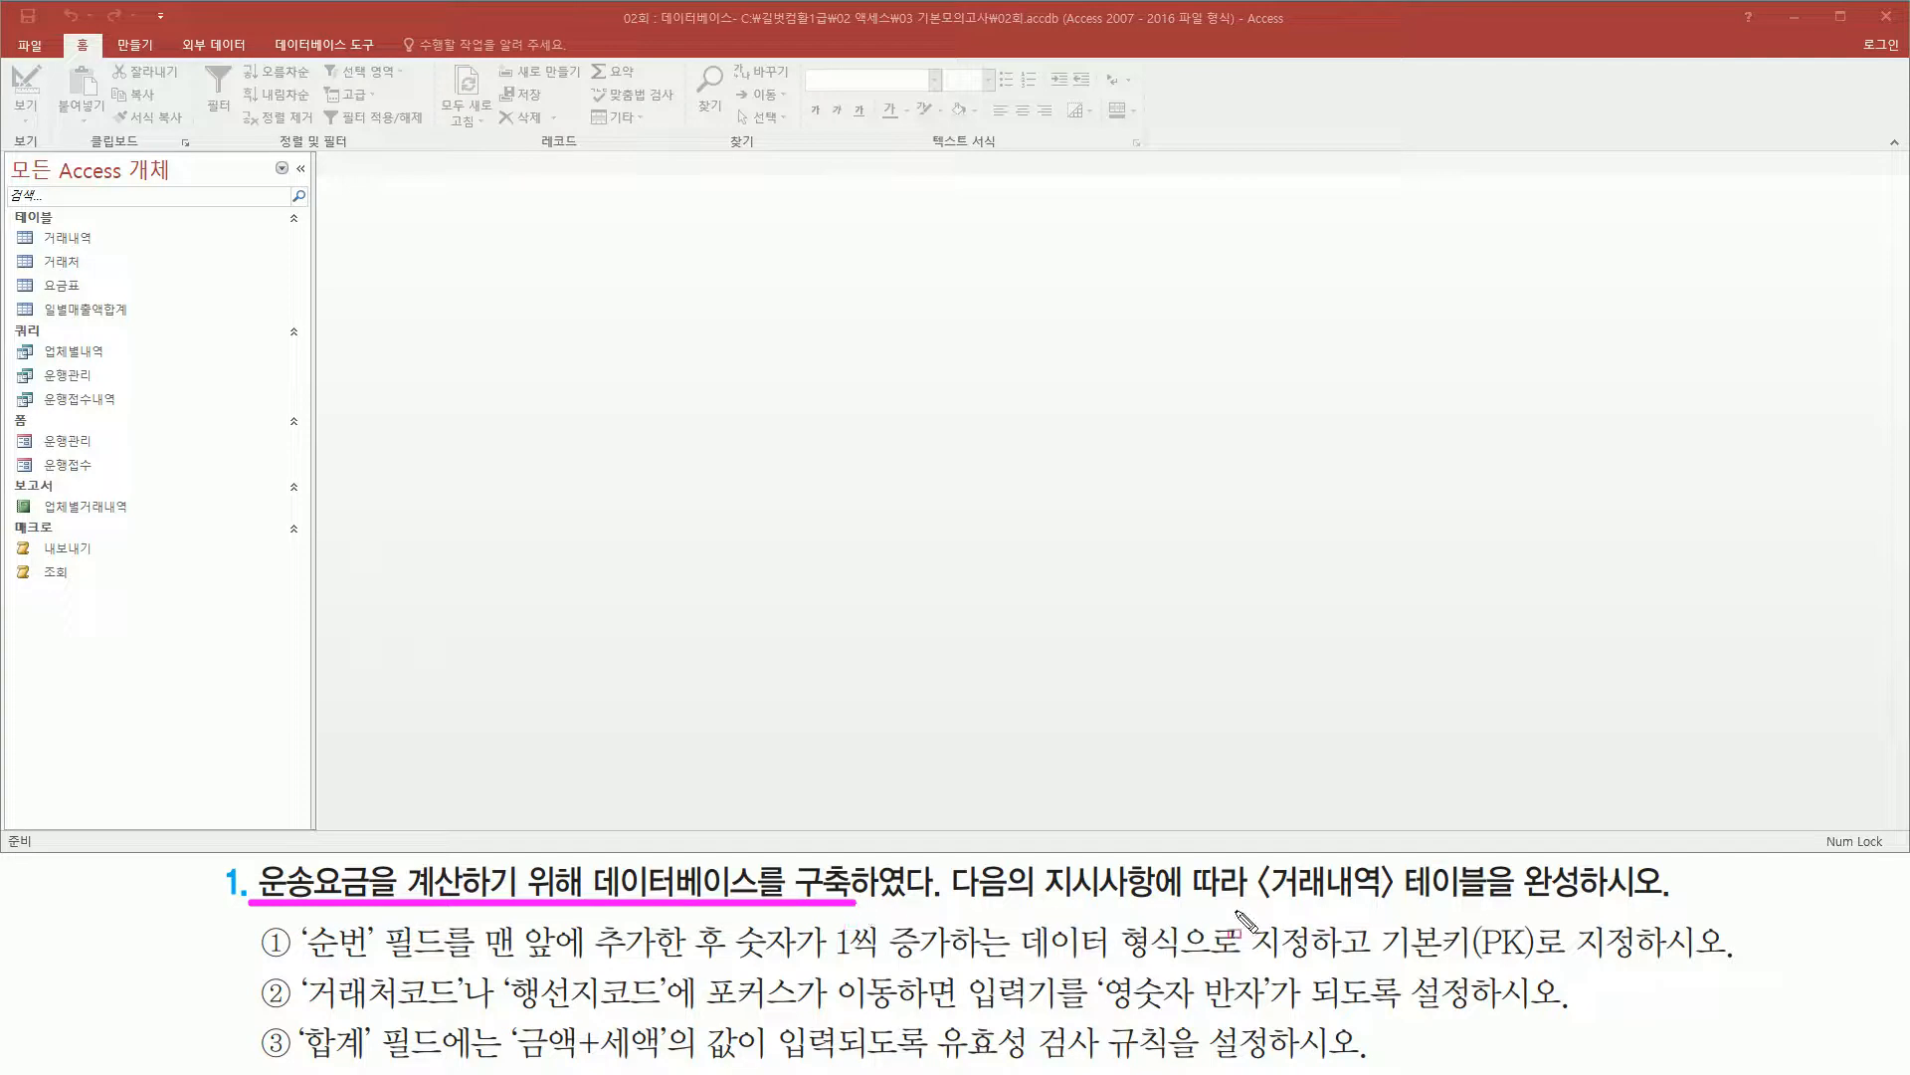
mouse_move(1253, 911)
mouse_down()
mouse_move(1492, 912)
mouse_move(1251, 861)
mouse_move(1252, 909)
mouse_up()
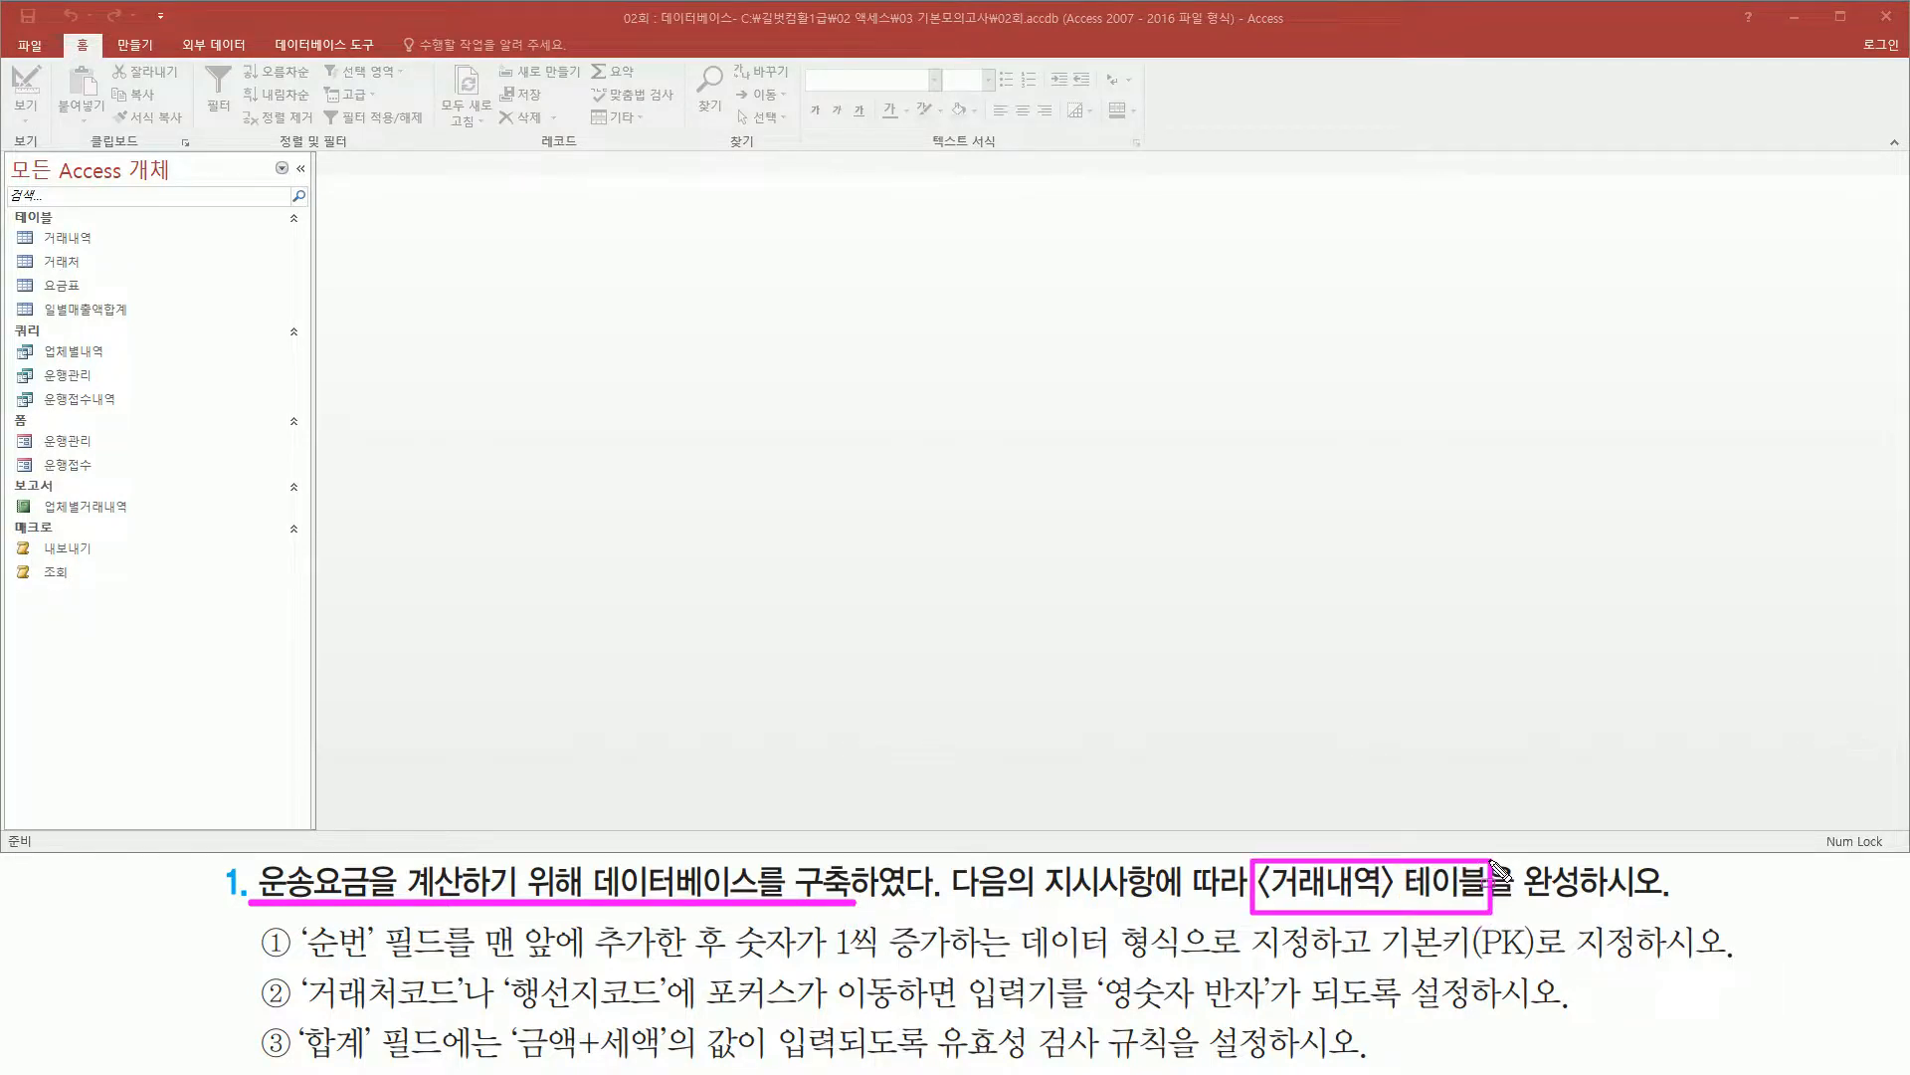
drag(1524, 902, 1678, 901)
drag(36, 225, 129, 251)
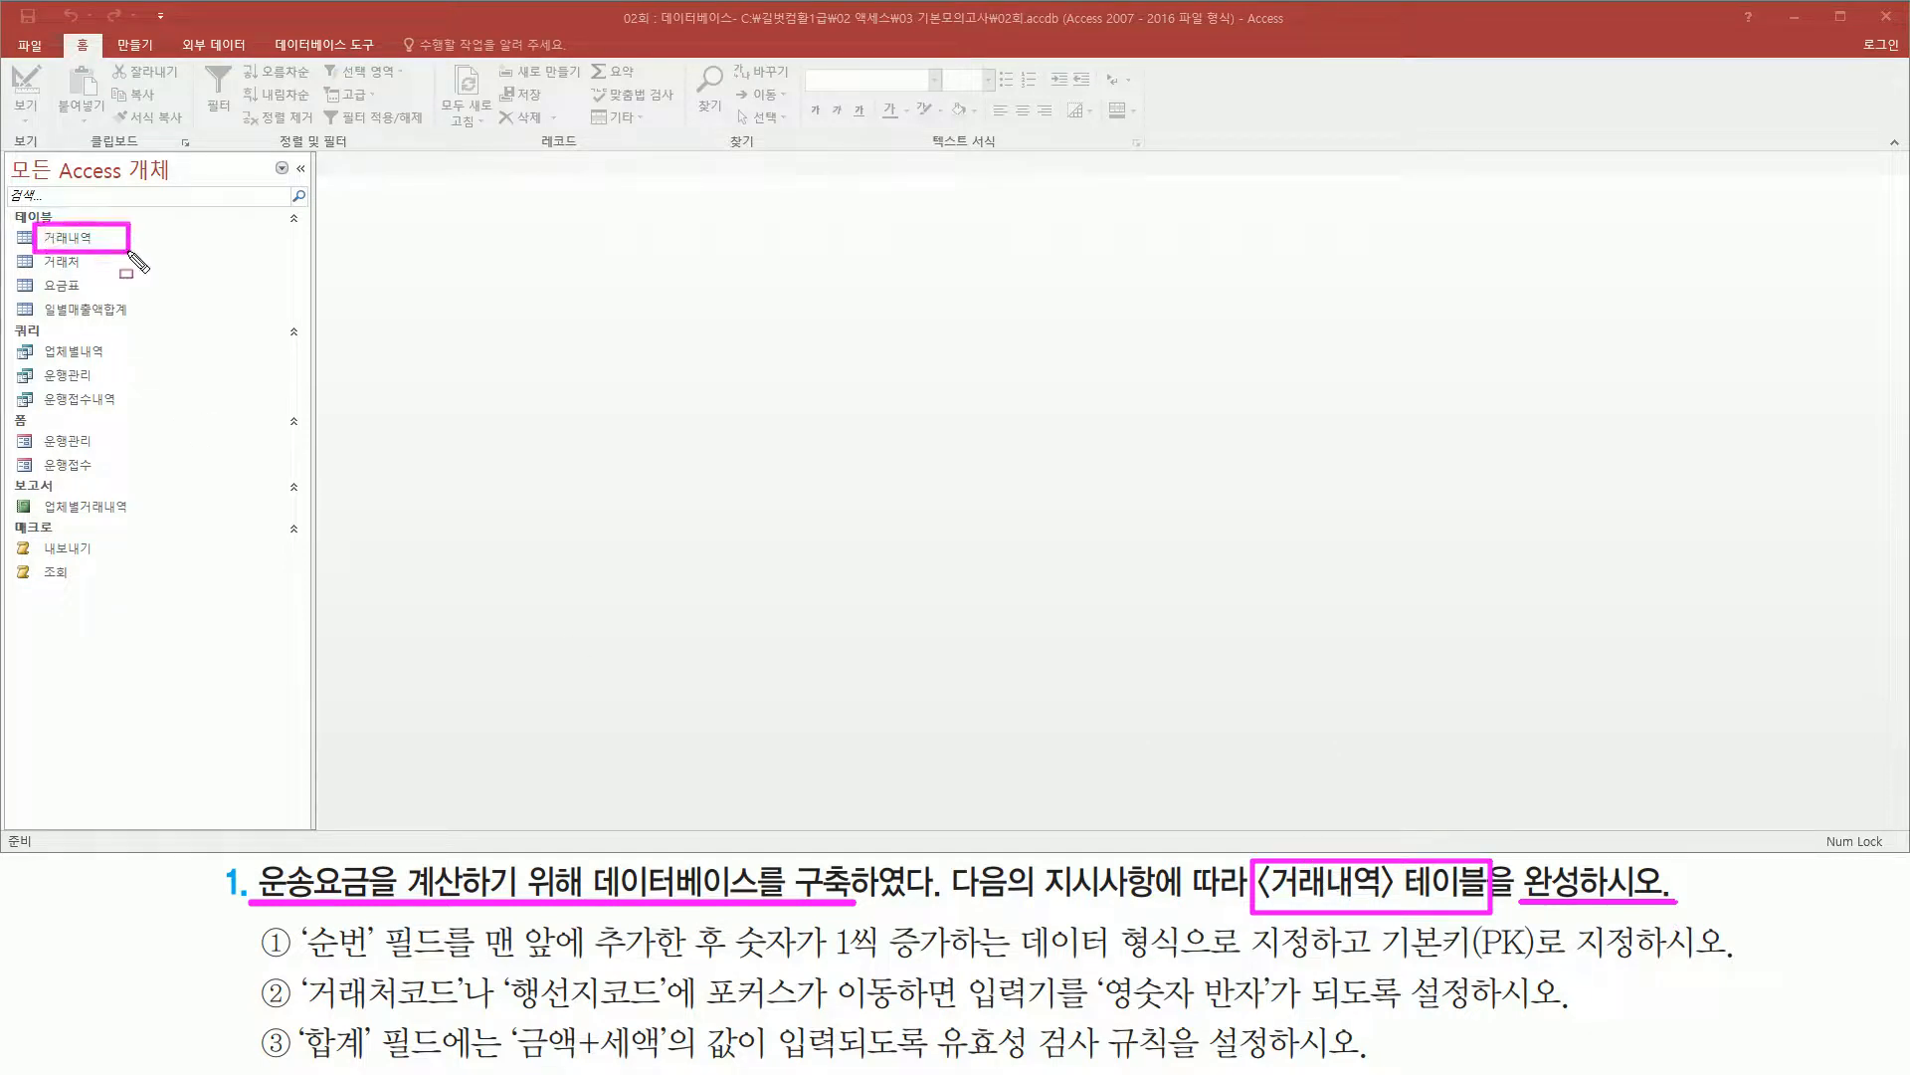
click(66, 238)
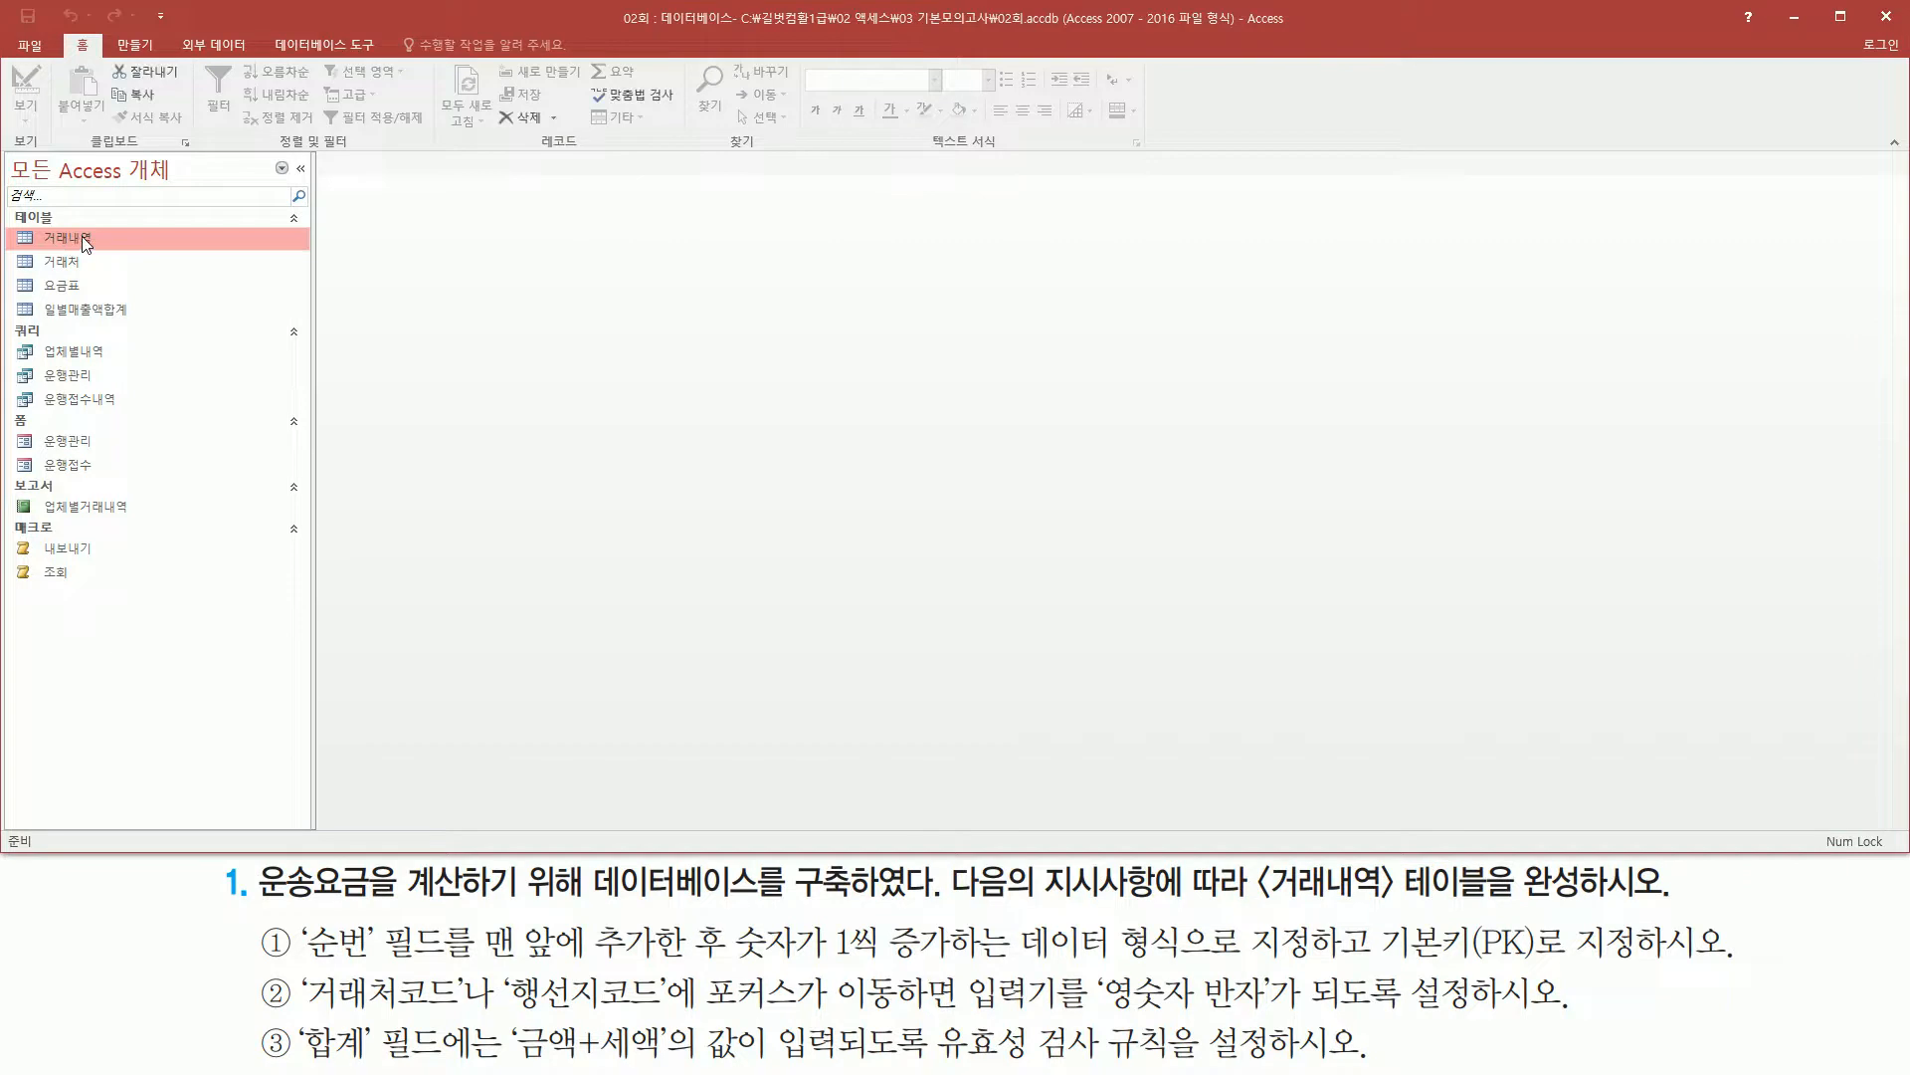
right_click(85, 243)
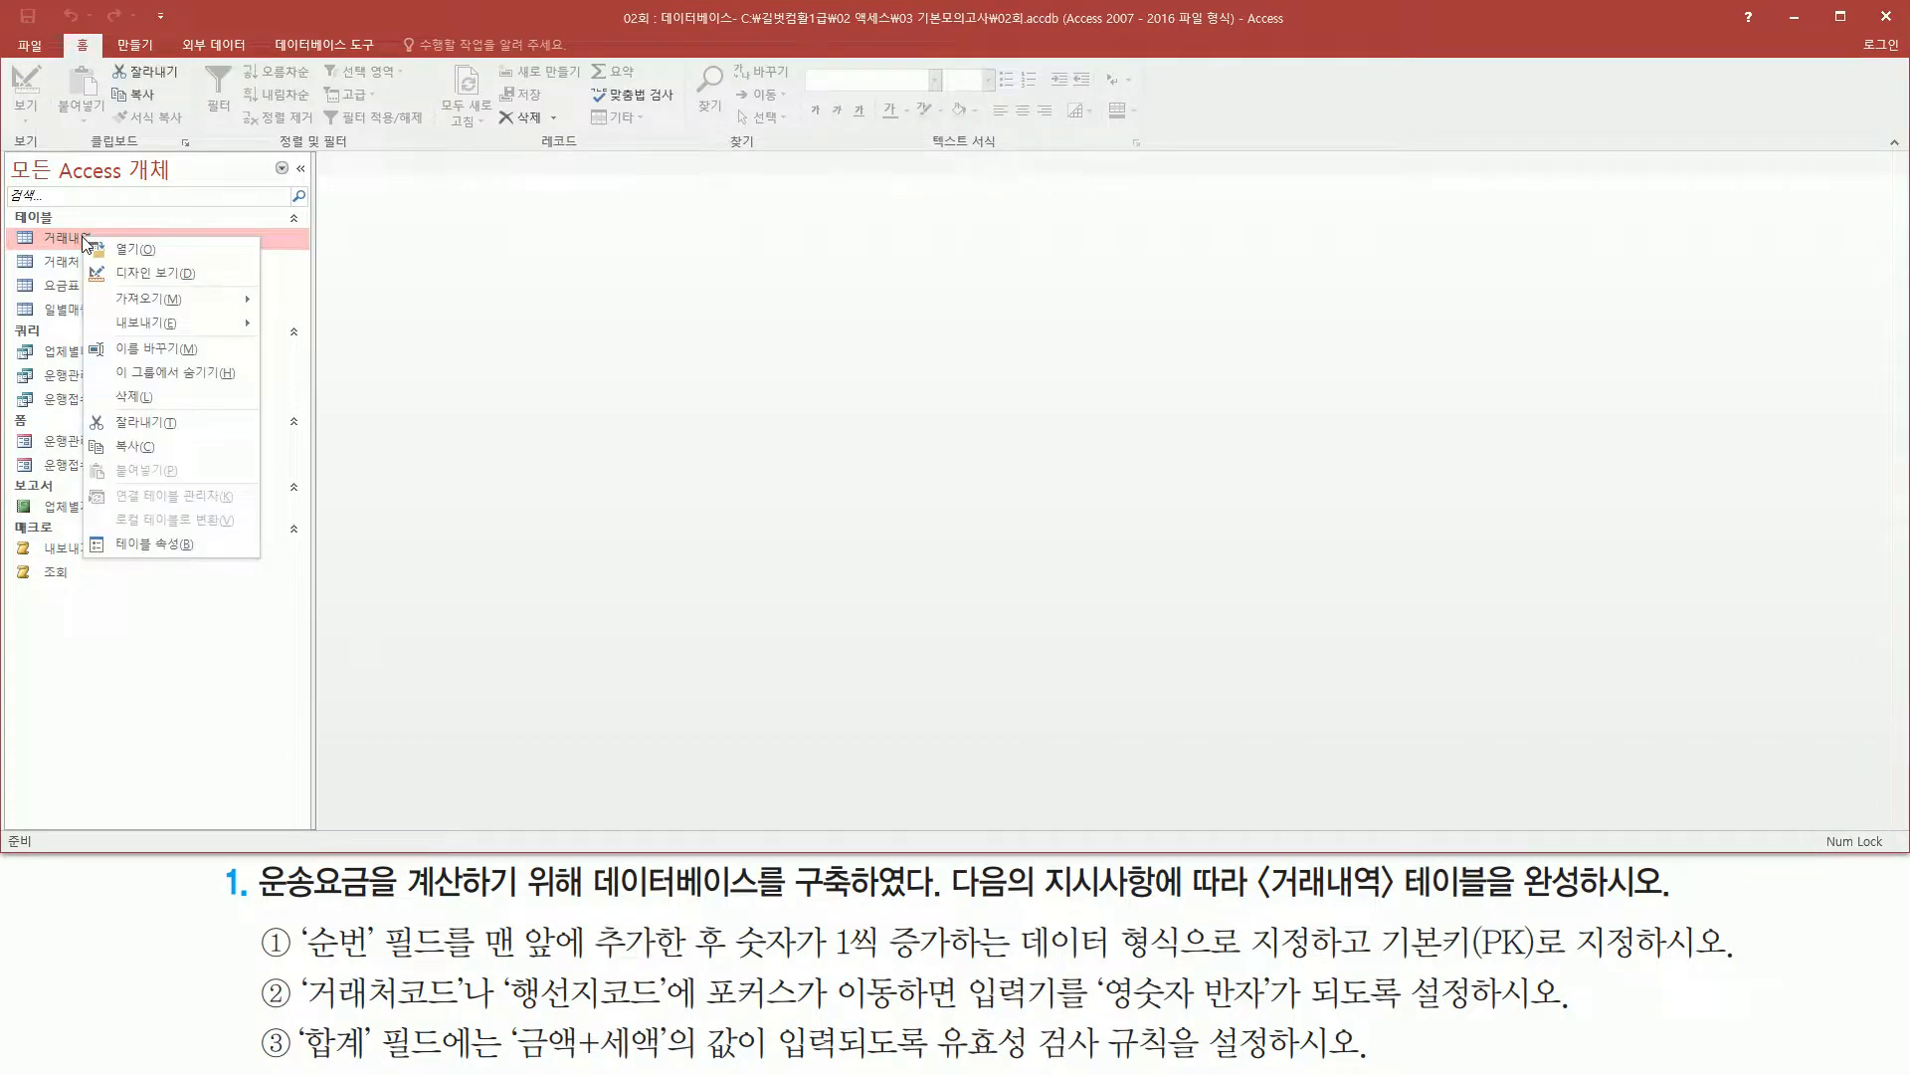
click(153, 273)
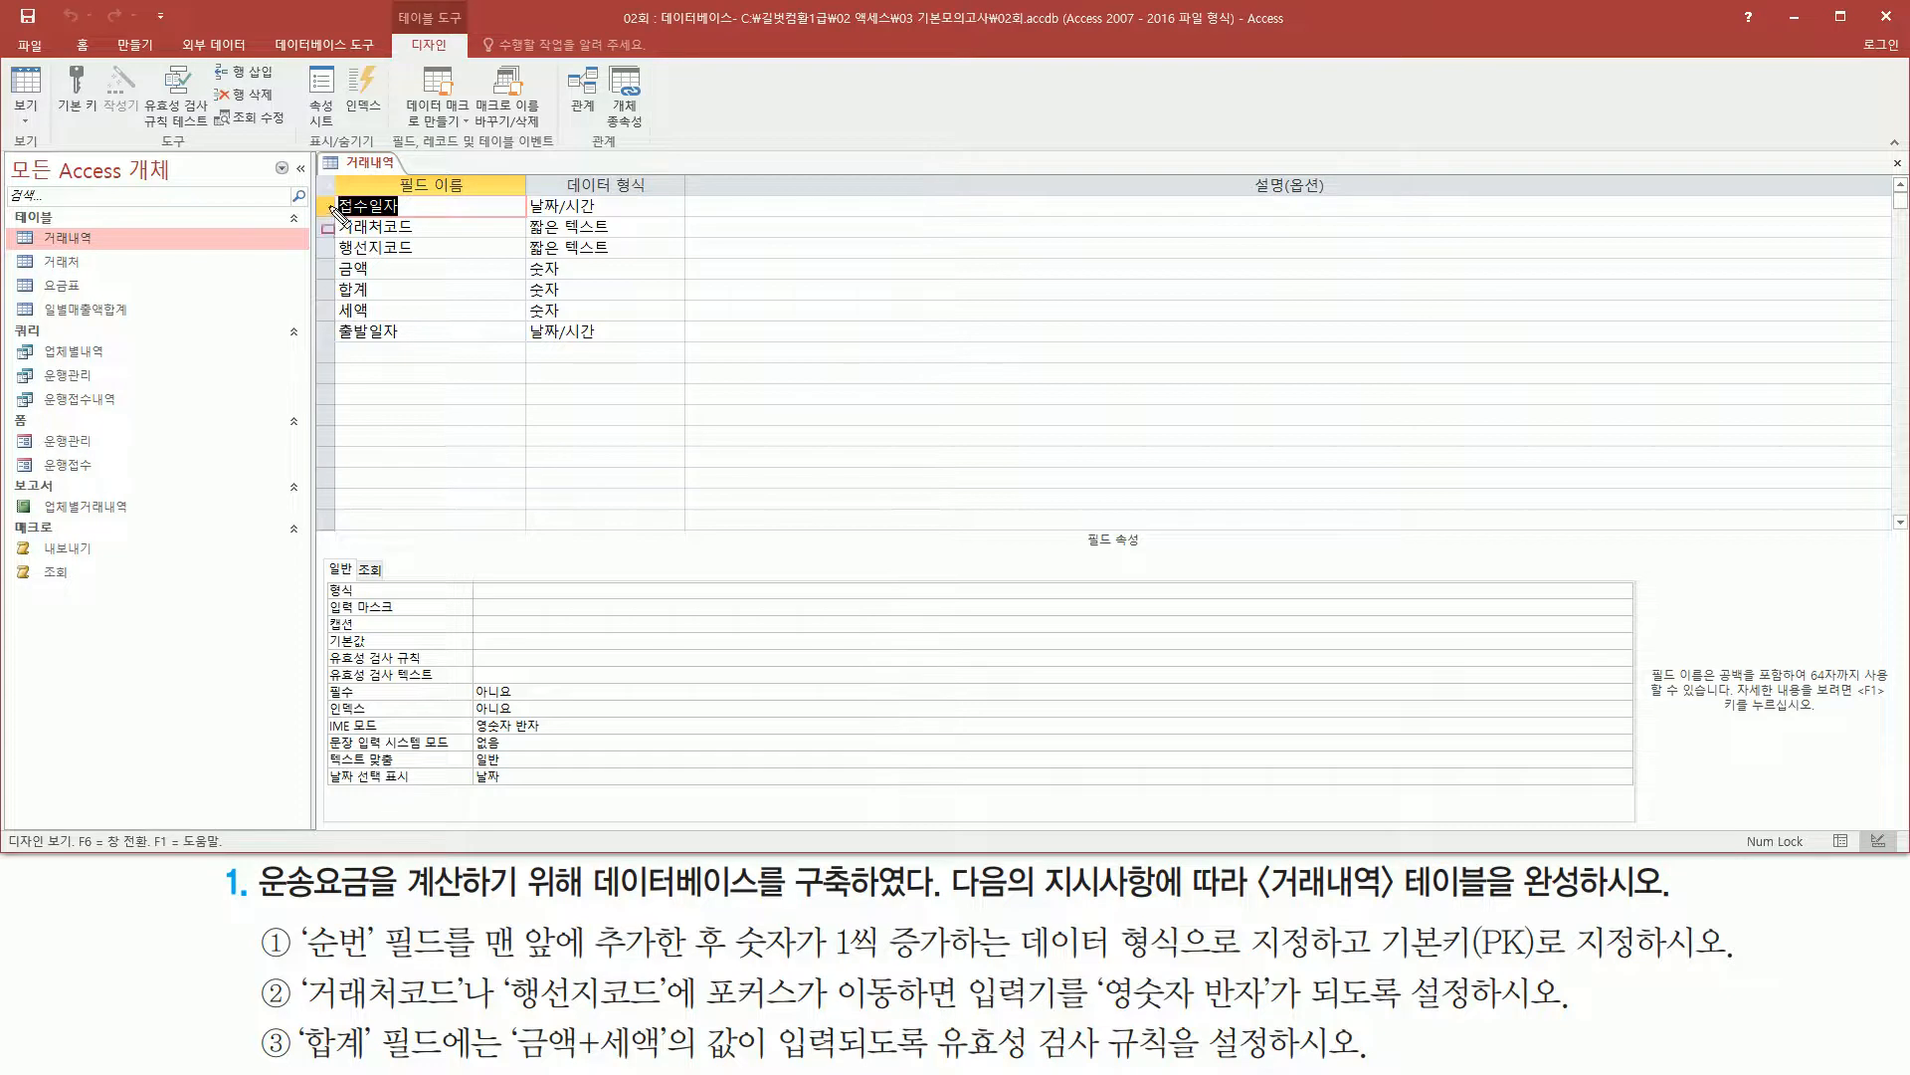
- Insert an empty field row above 접수일자 as the first row of the 거래내역 table
drag(327, 186, 456, 352)
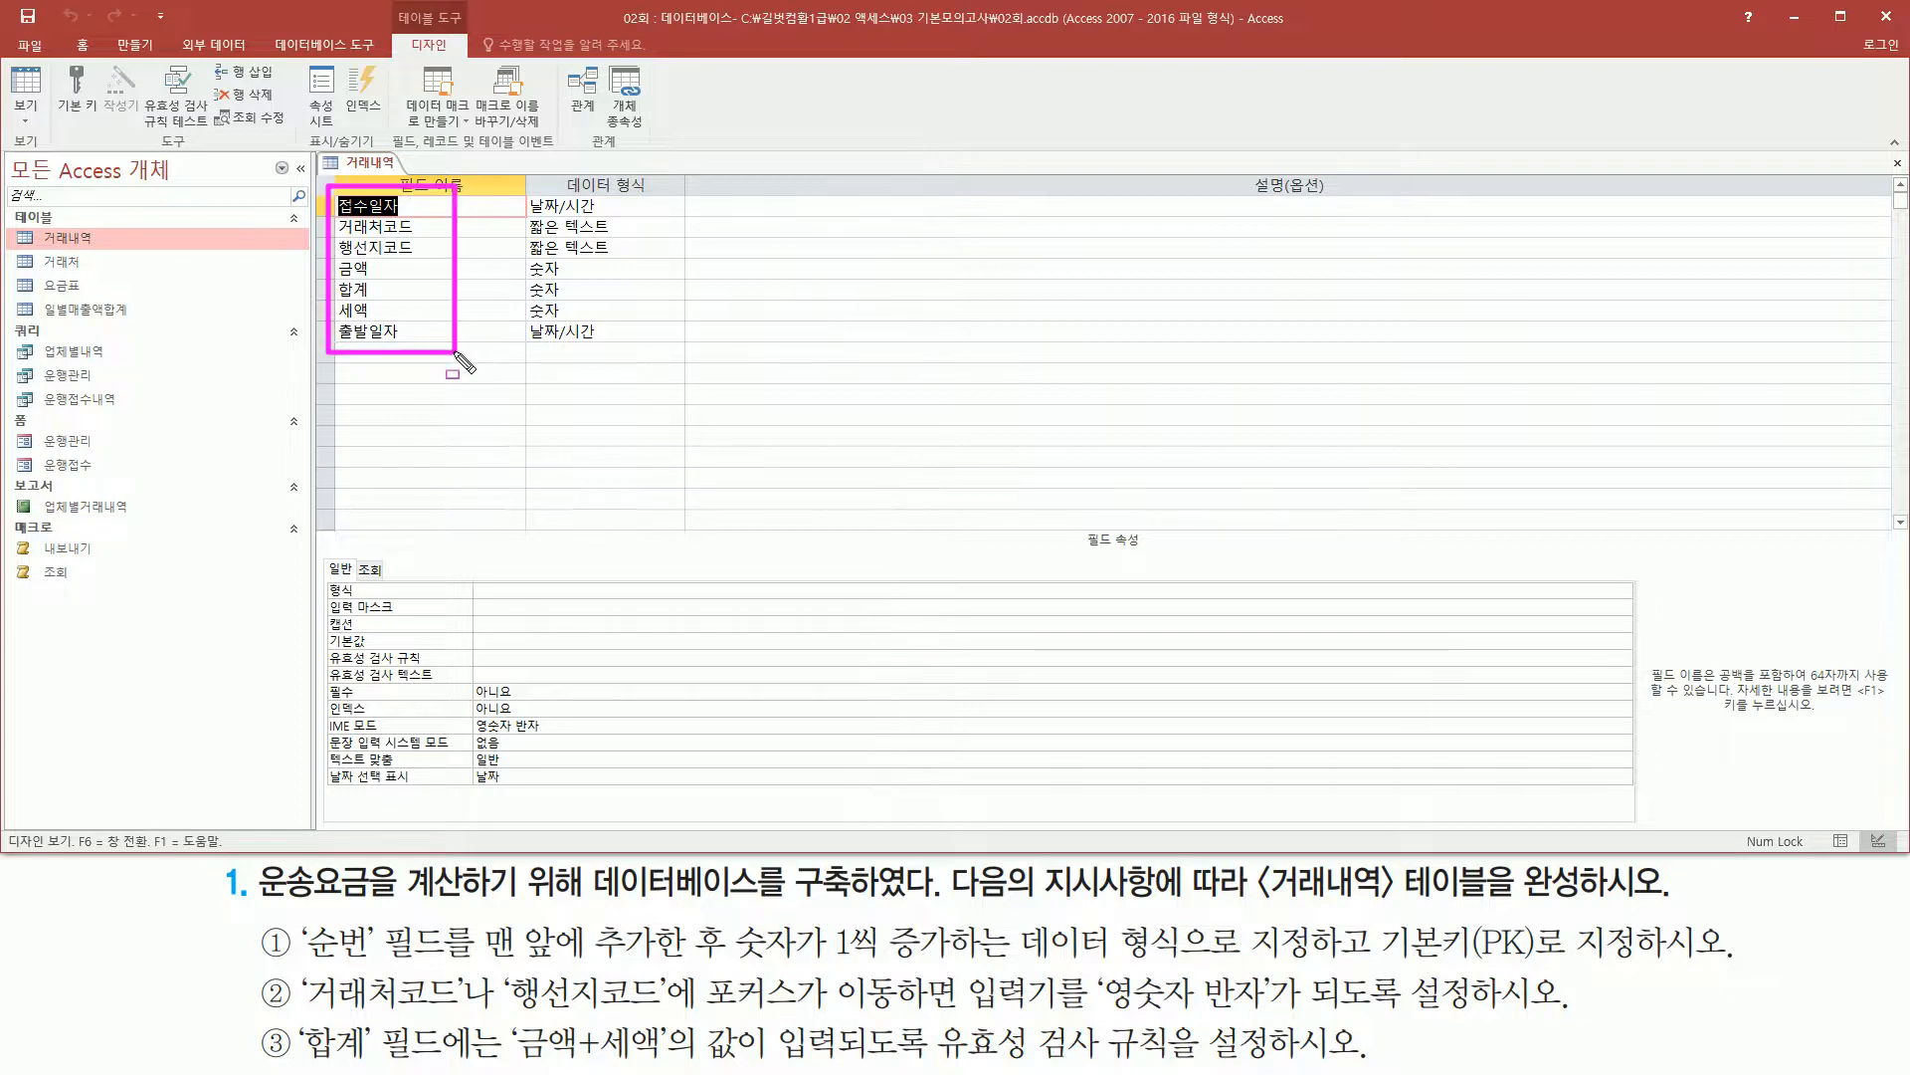
key(Escape)
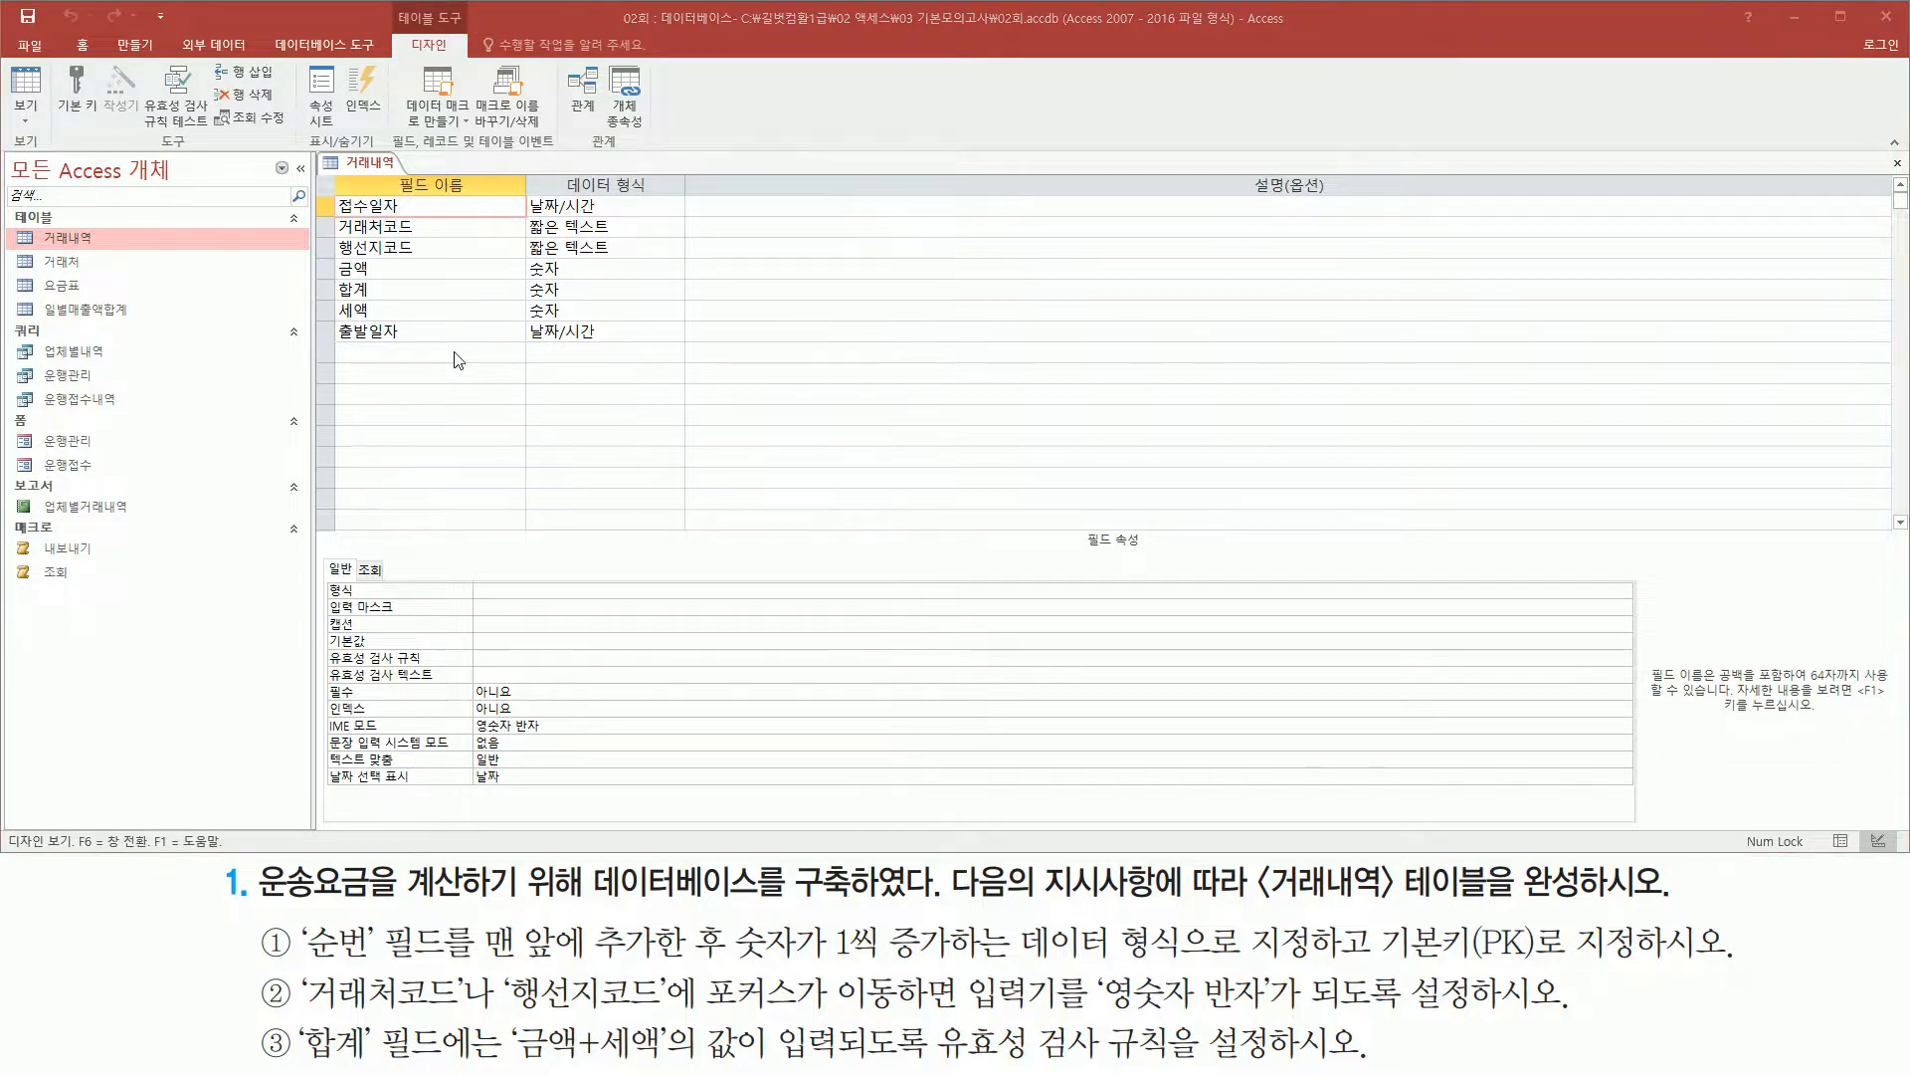
mouse_move(292, 915)
mouse_down()
mouse_move(370, 970)
mouse_move(720, 967)
mouse_up()
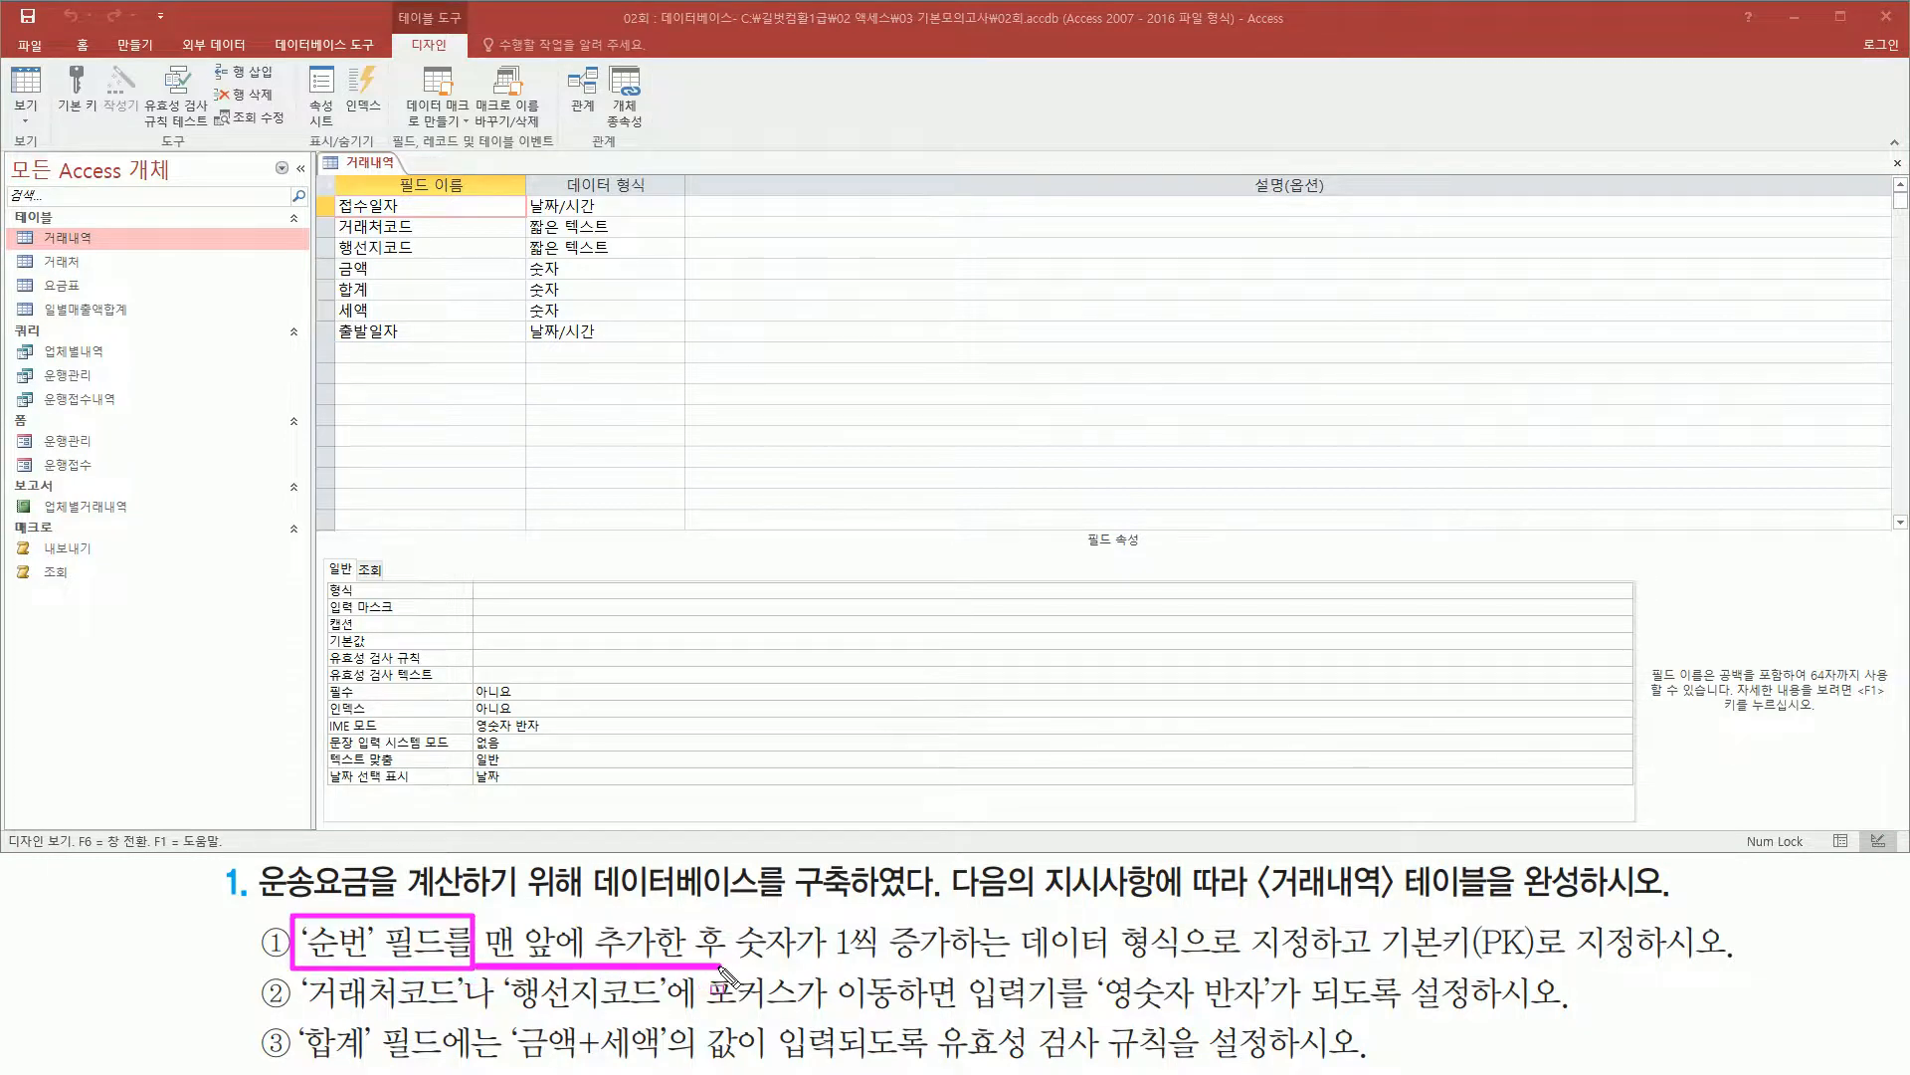
drag(331, 193, 429, 346)
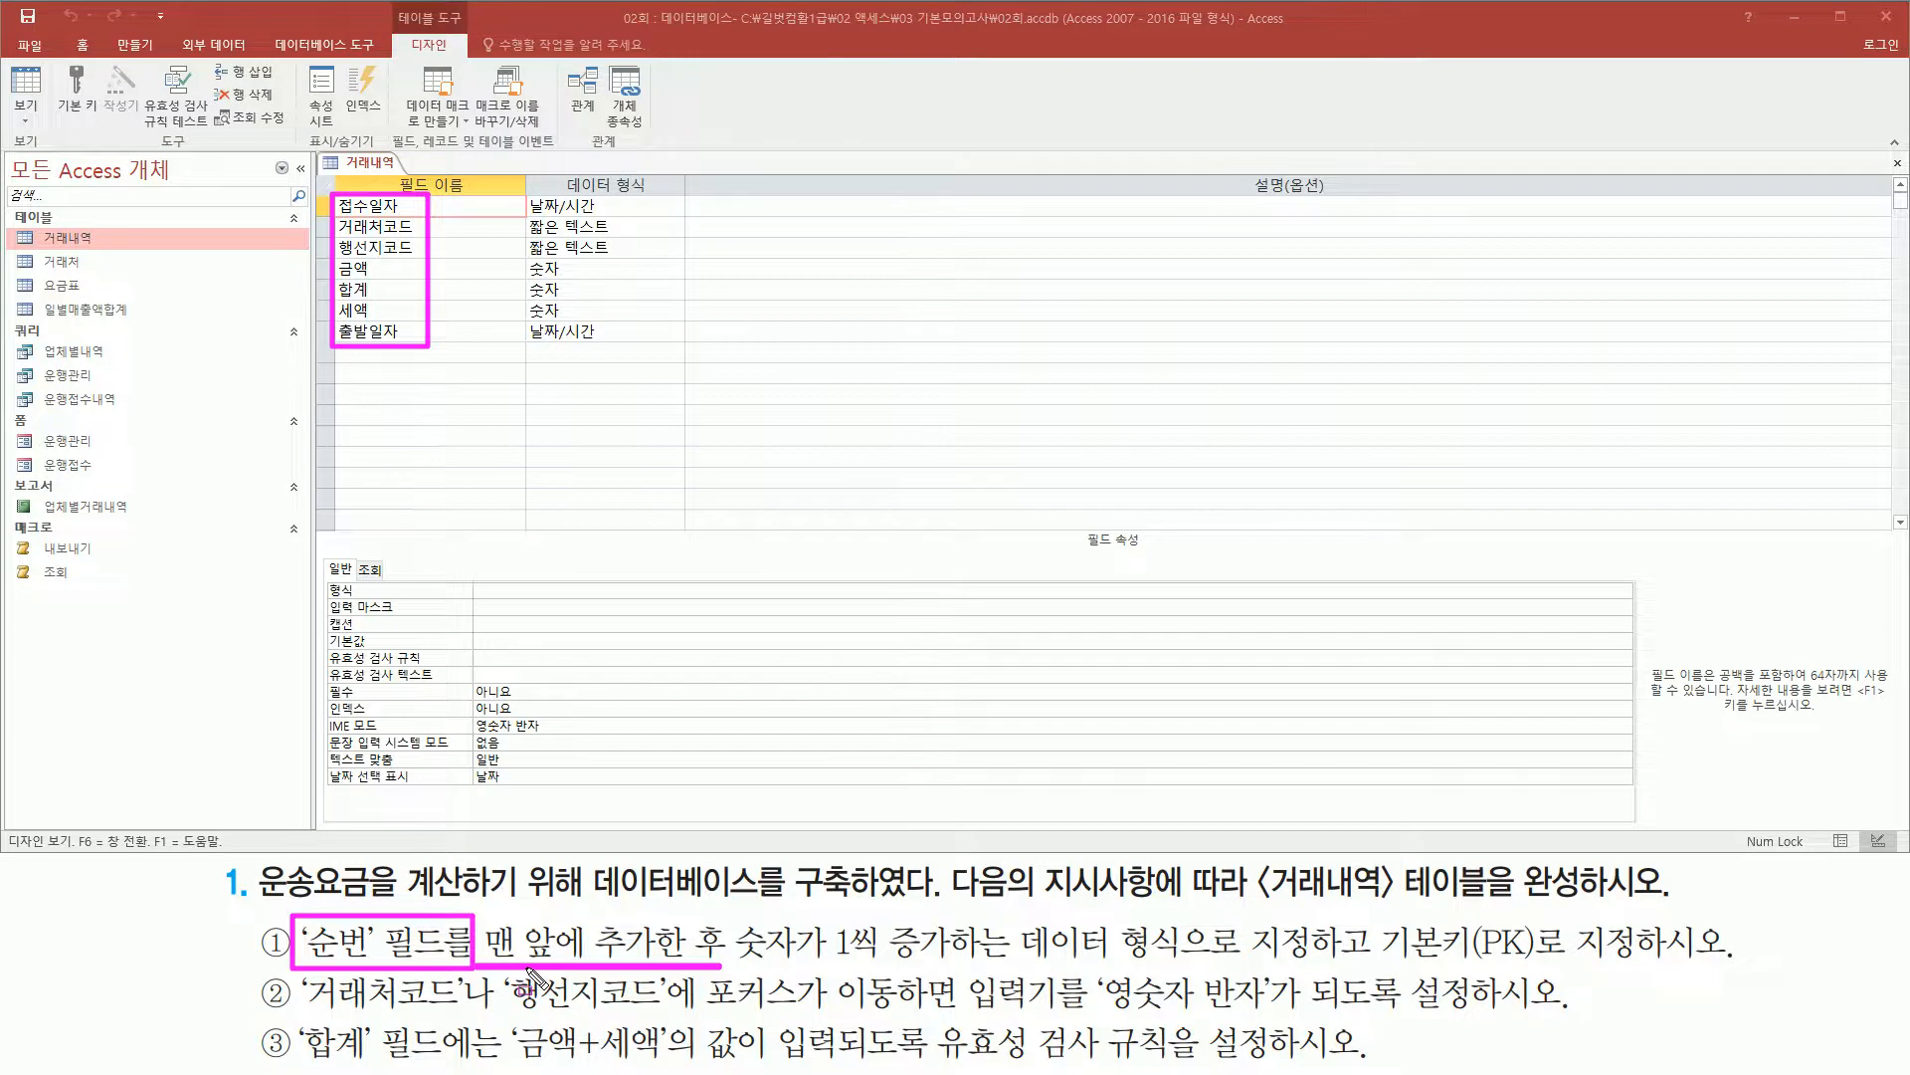
key(Escape)
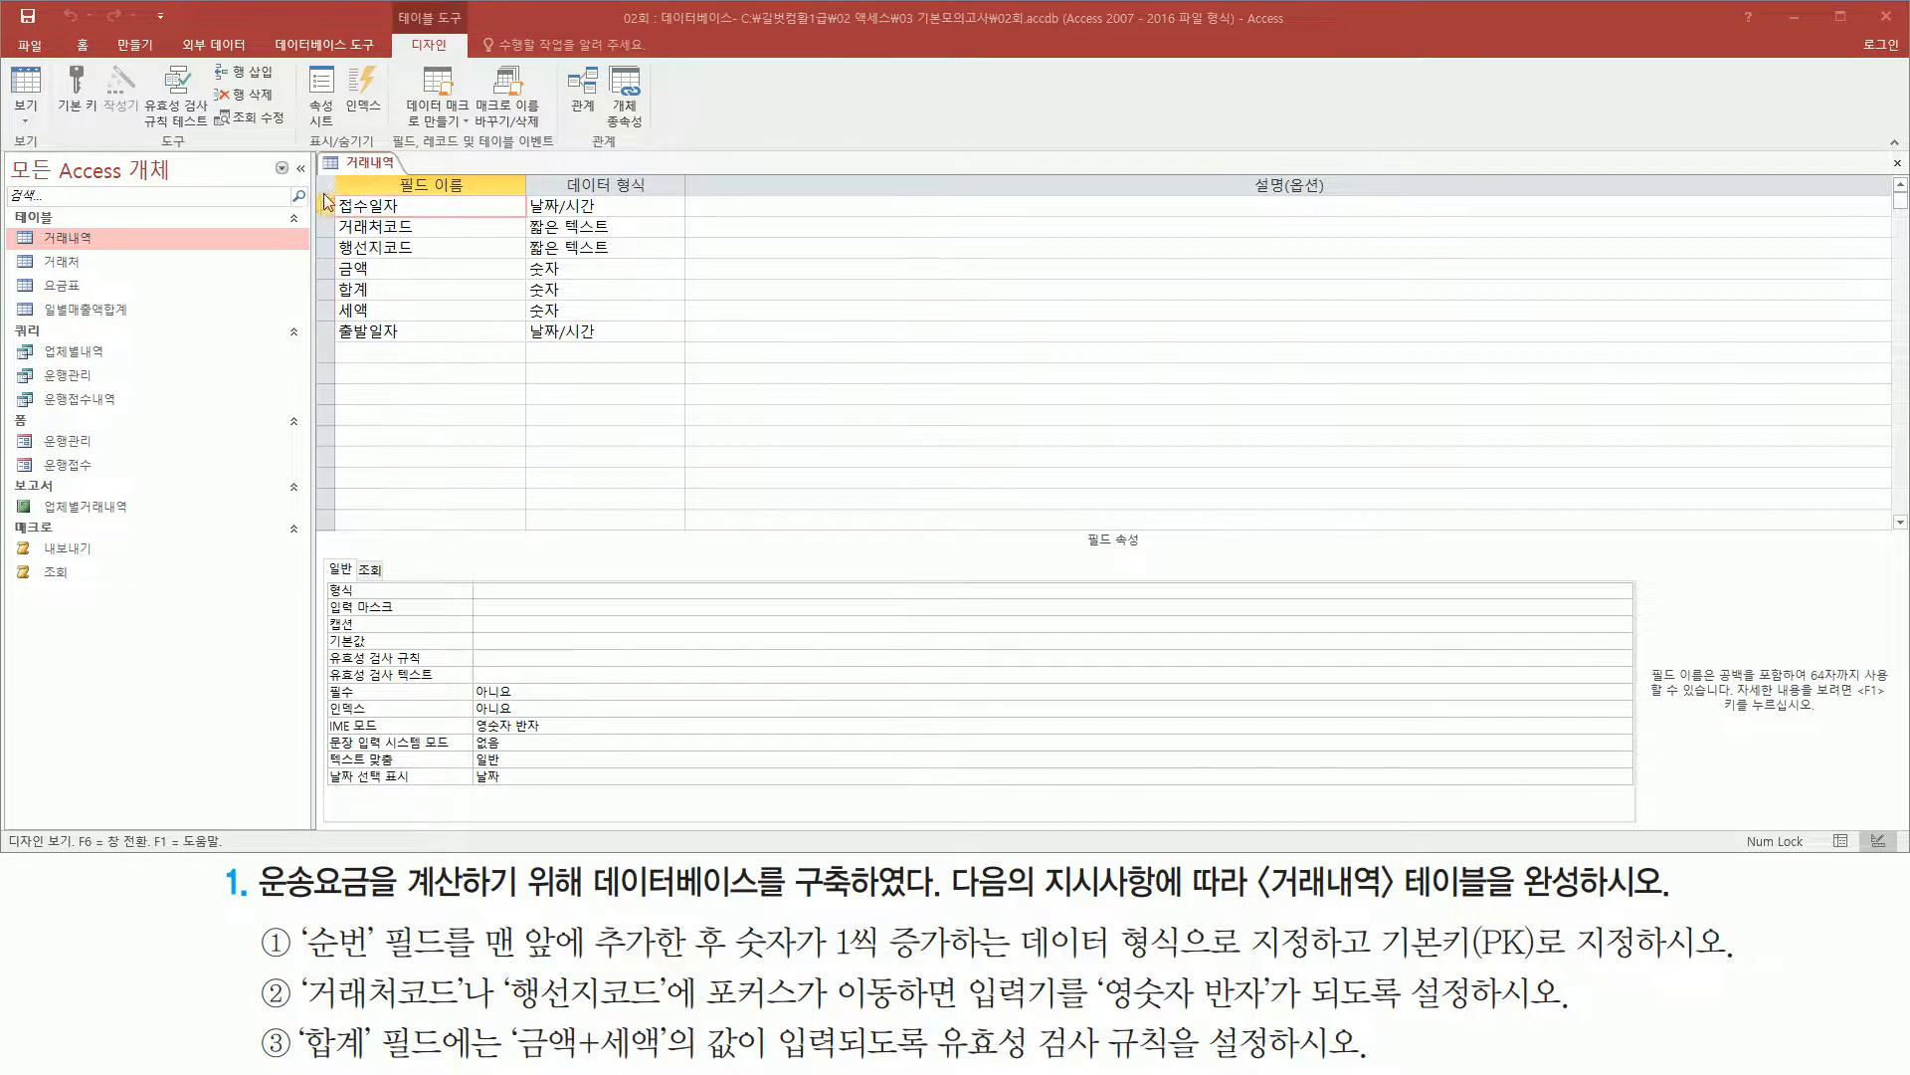
drag(317, 192, 333, 444)
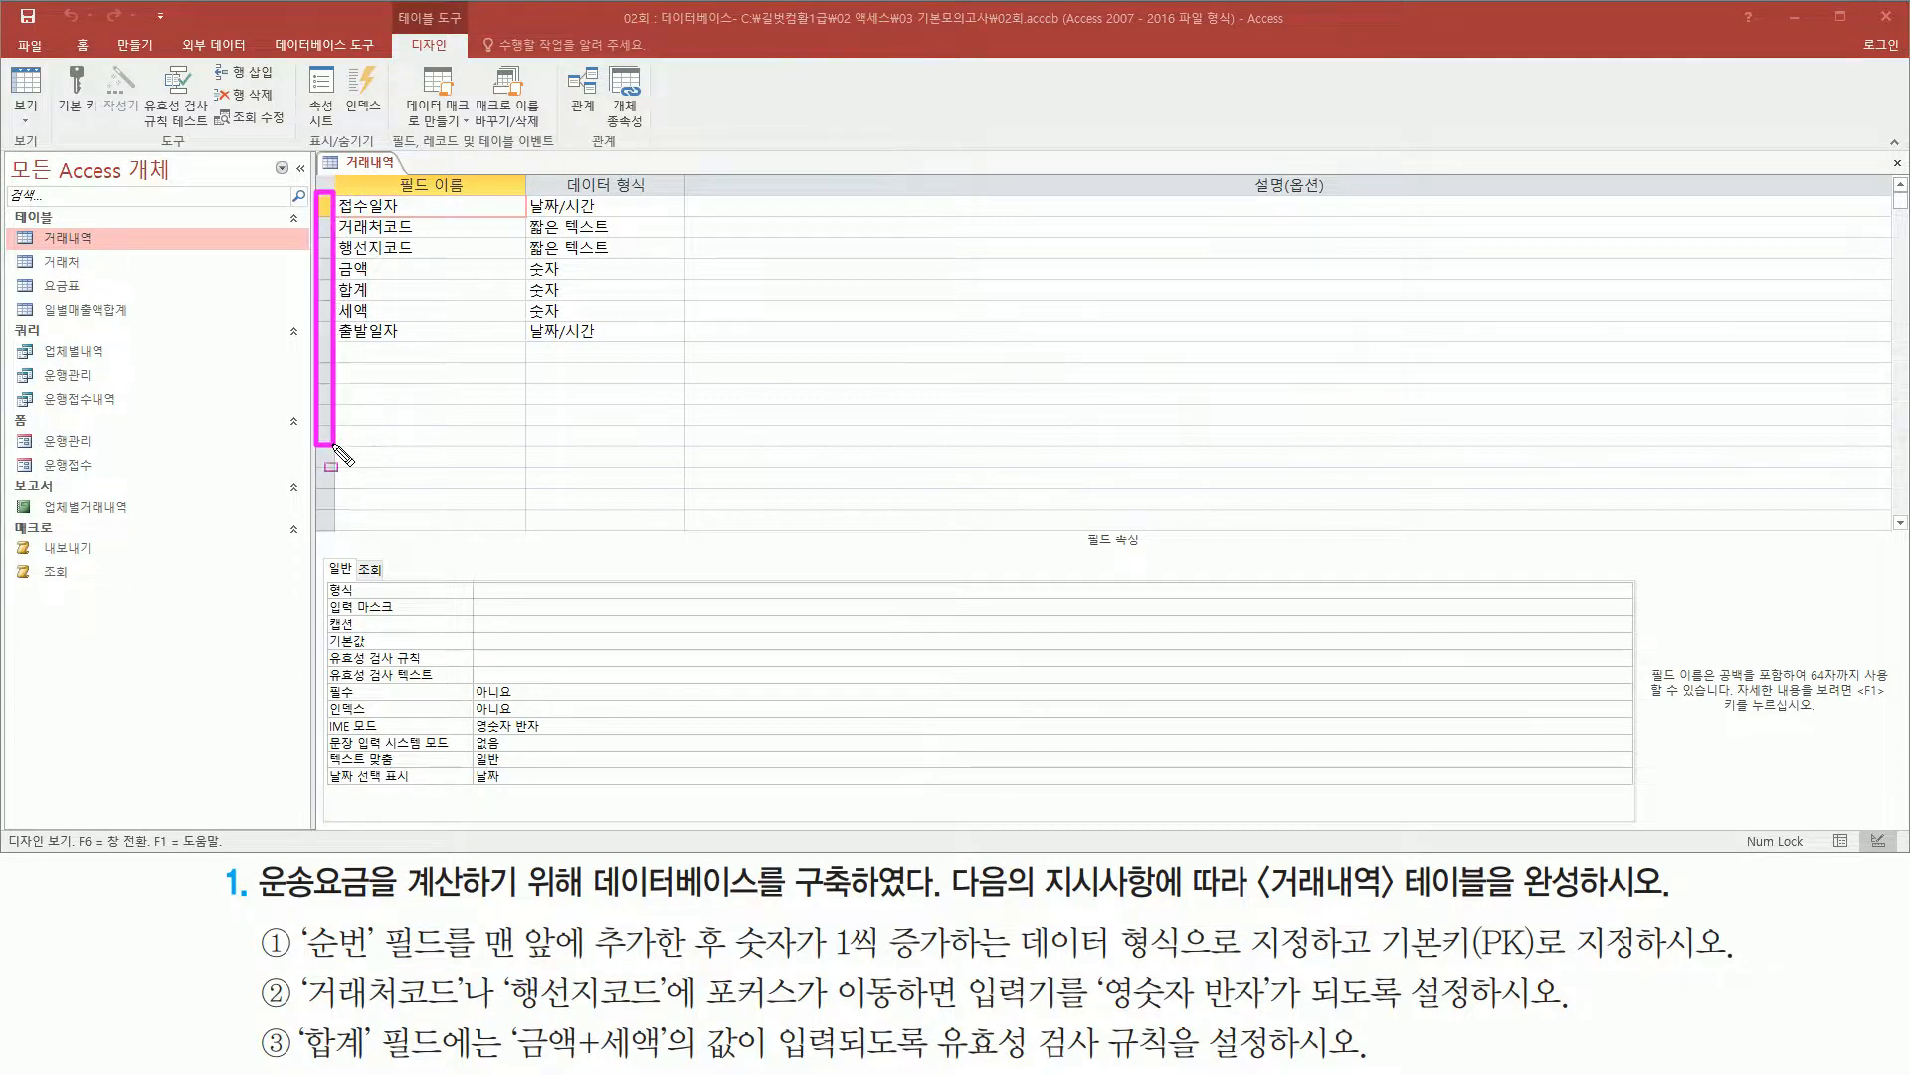
key(Escape)
click(328, 207)
right_click(329, 209)
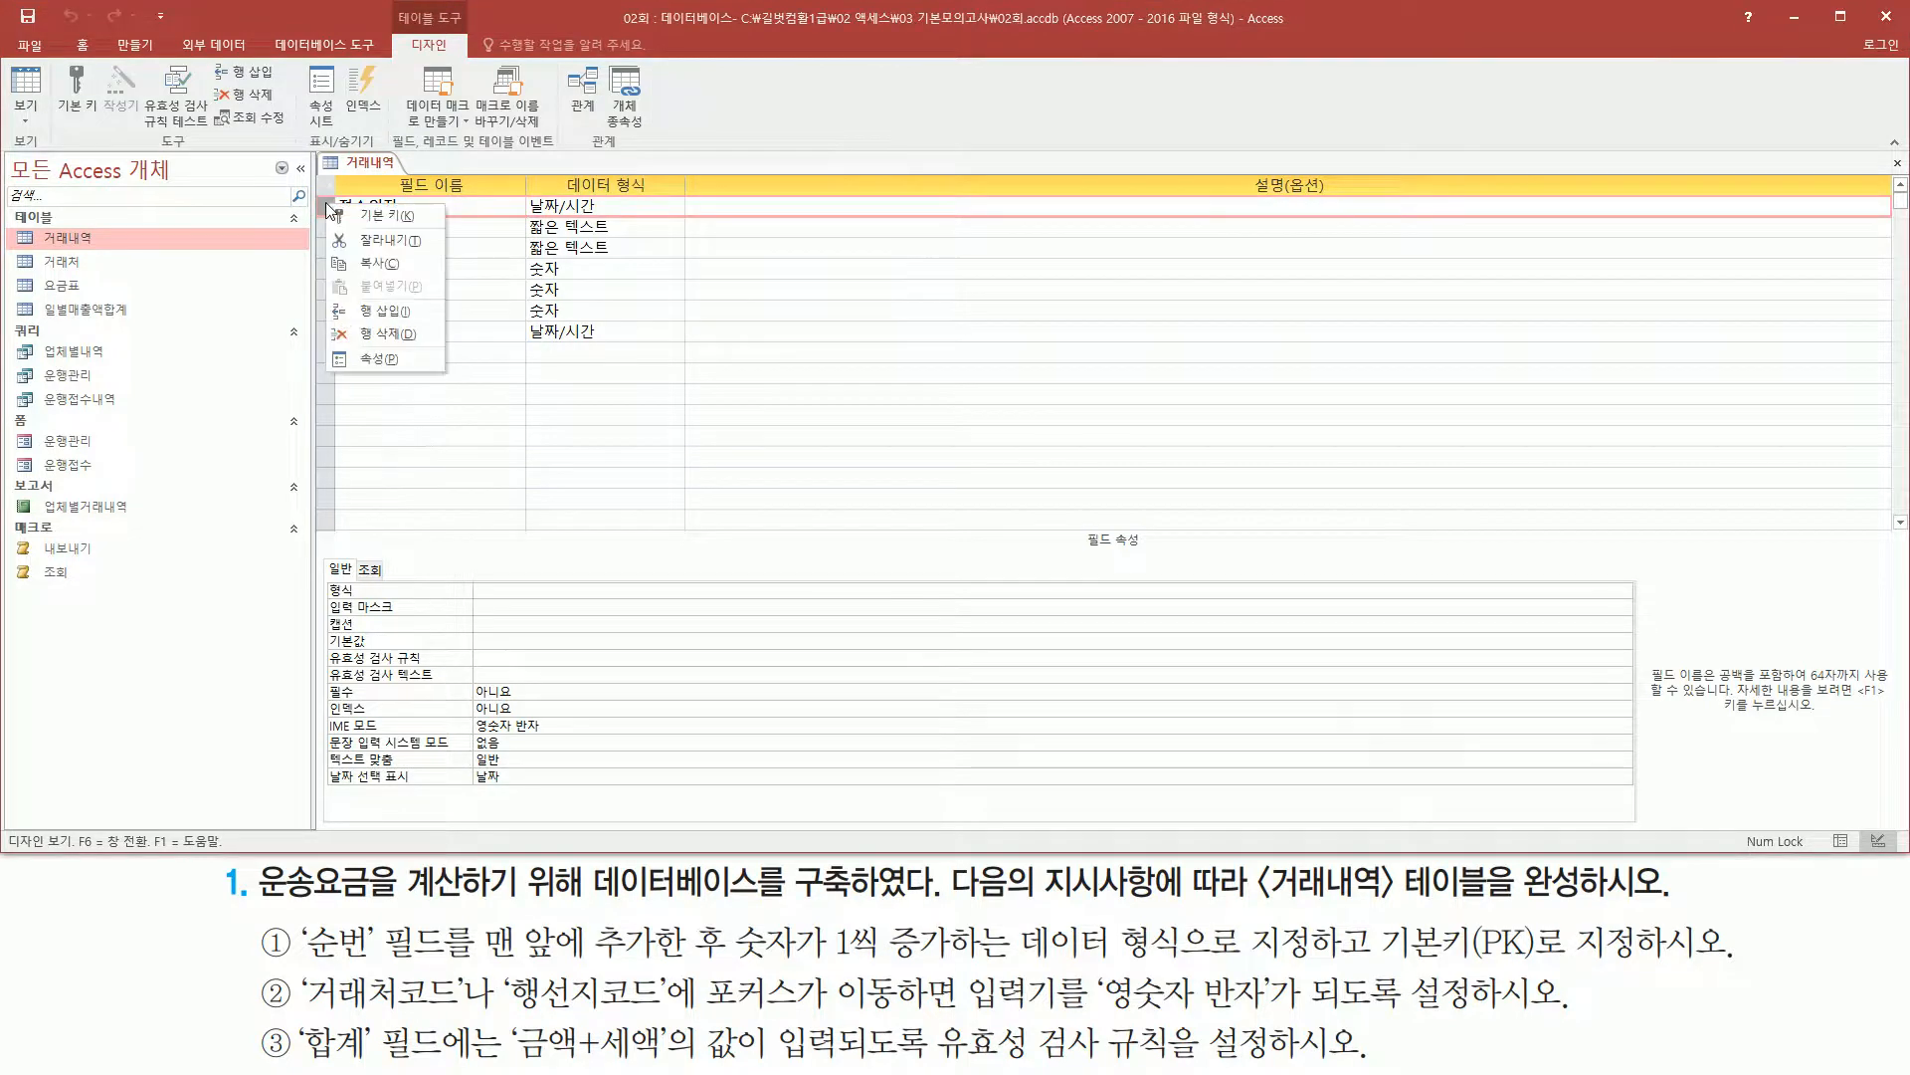
click(395, 315)
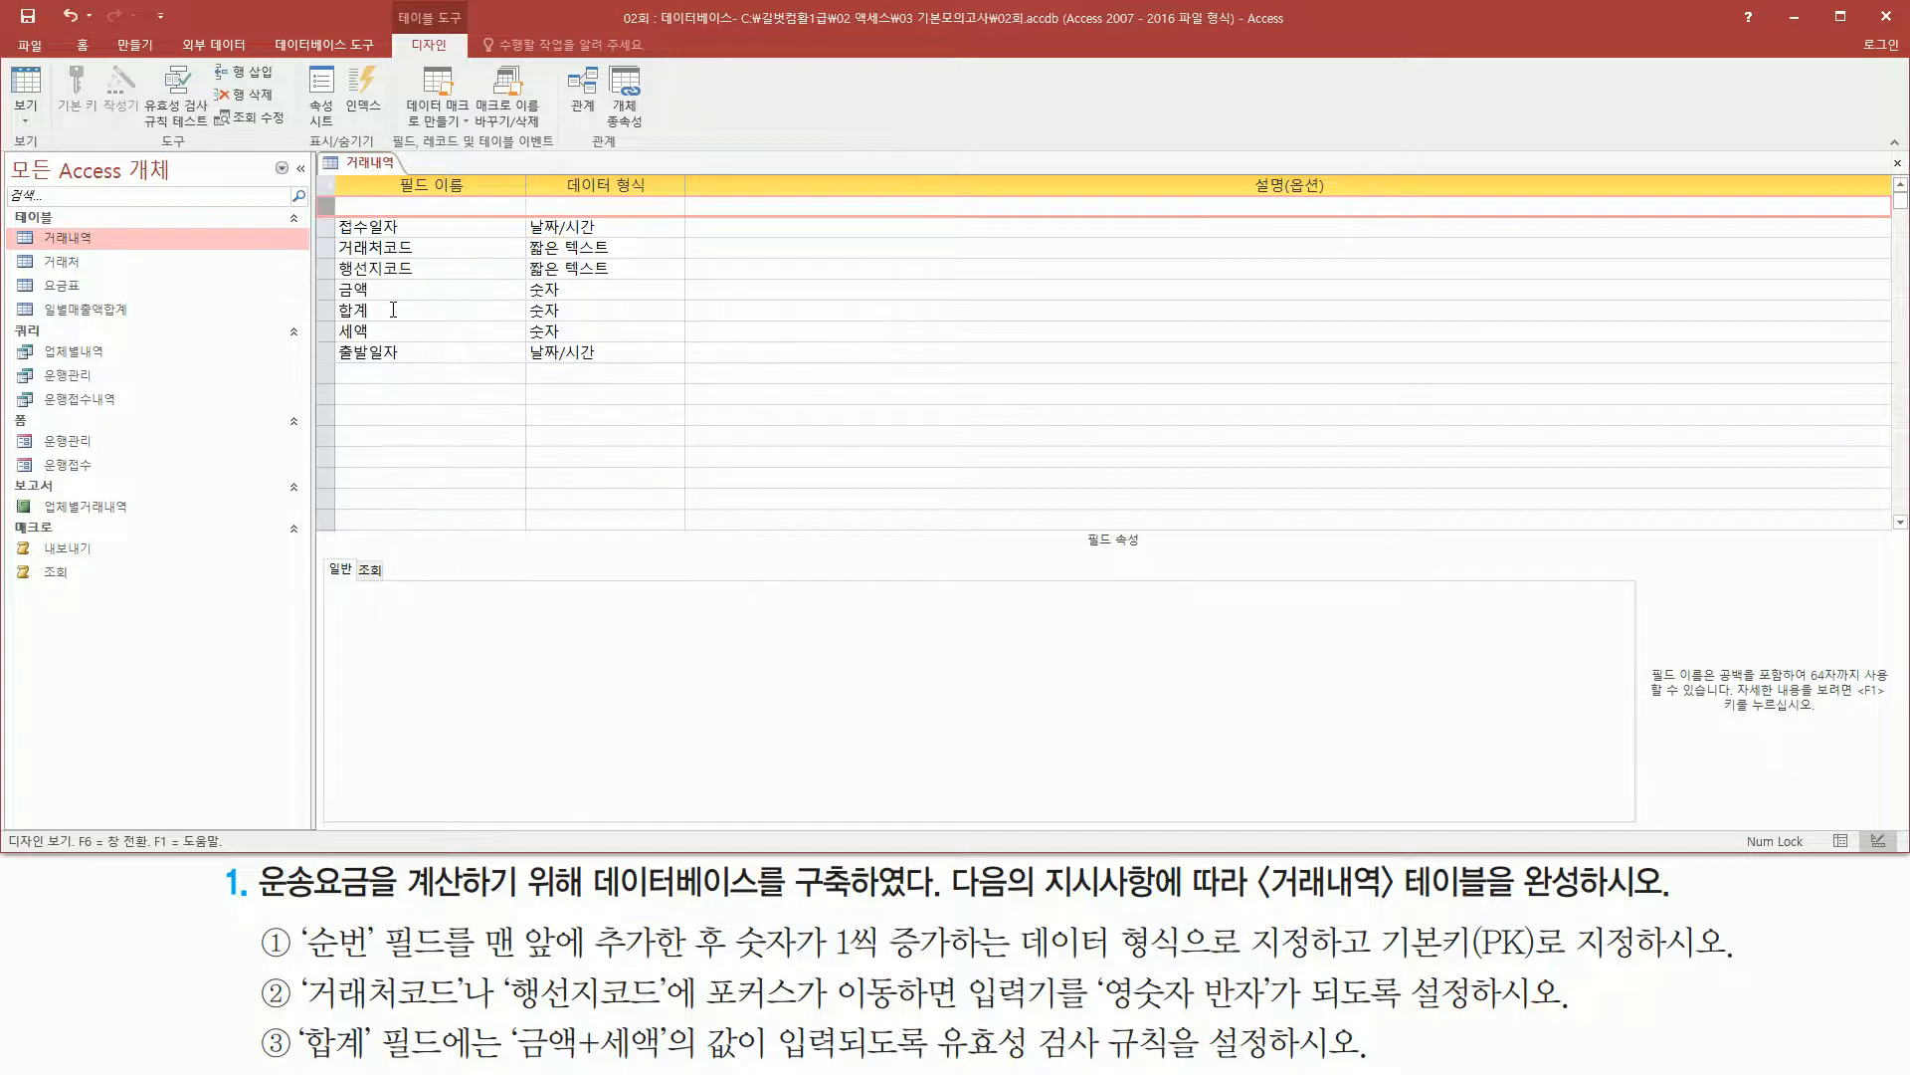
- Name the new first field 순번
key(ctrl+shift+d)
drag(318, 193, 693, 217)
key(ctrl+shift+d)
click(417, 204)
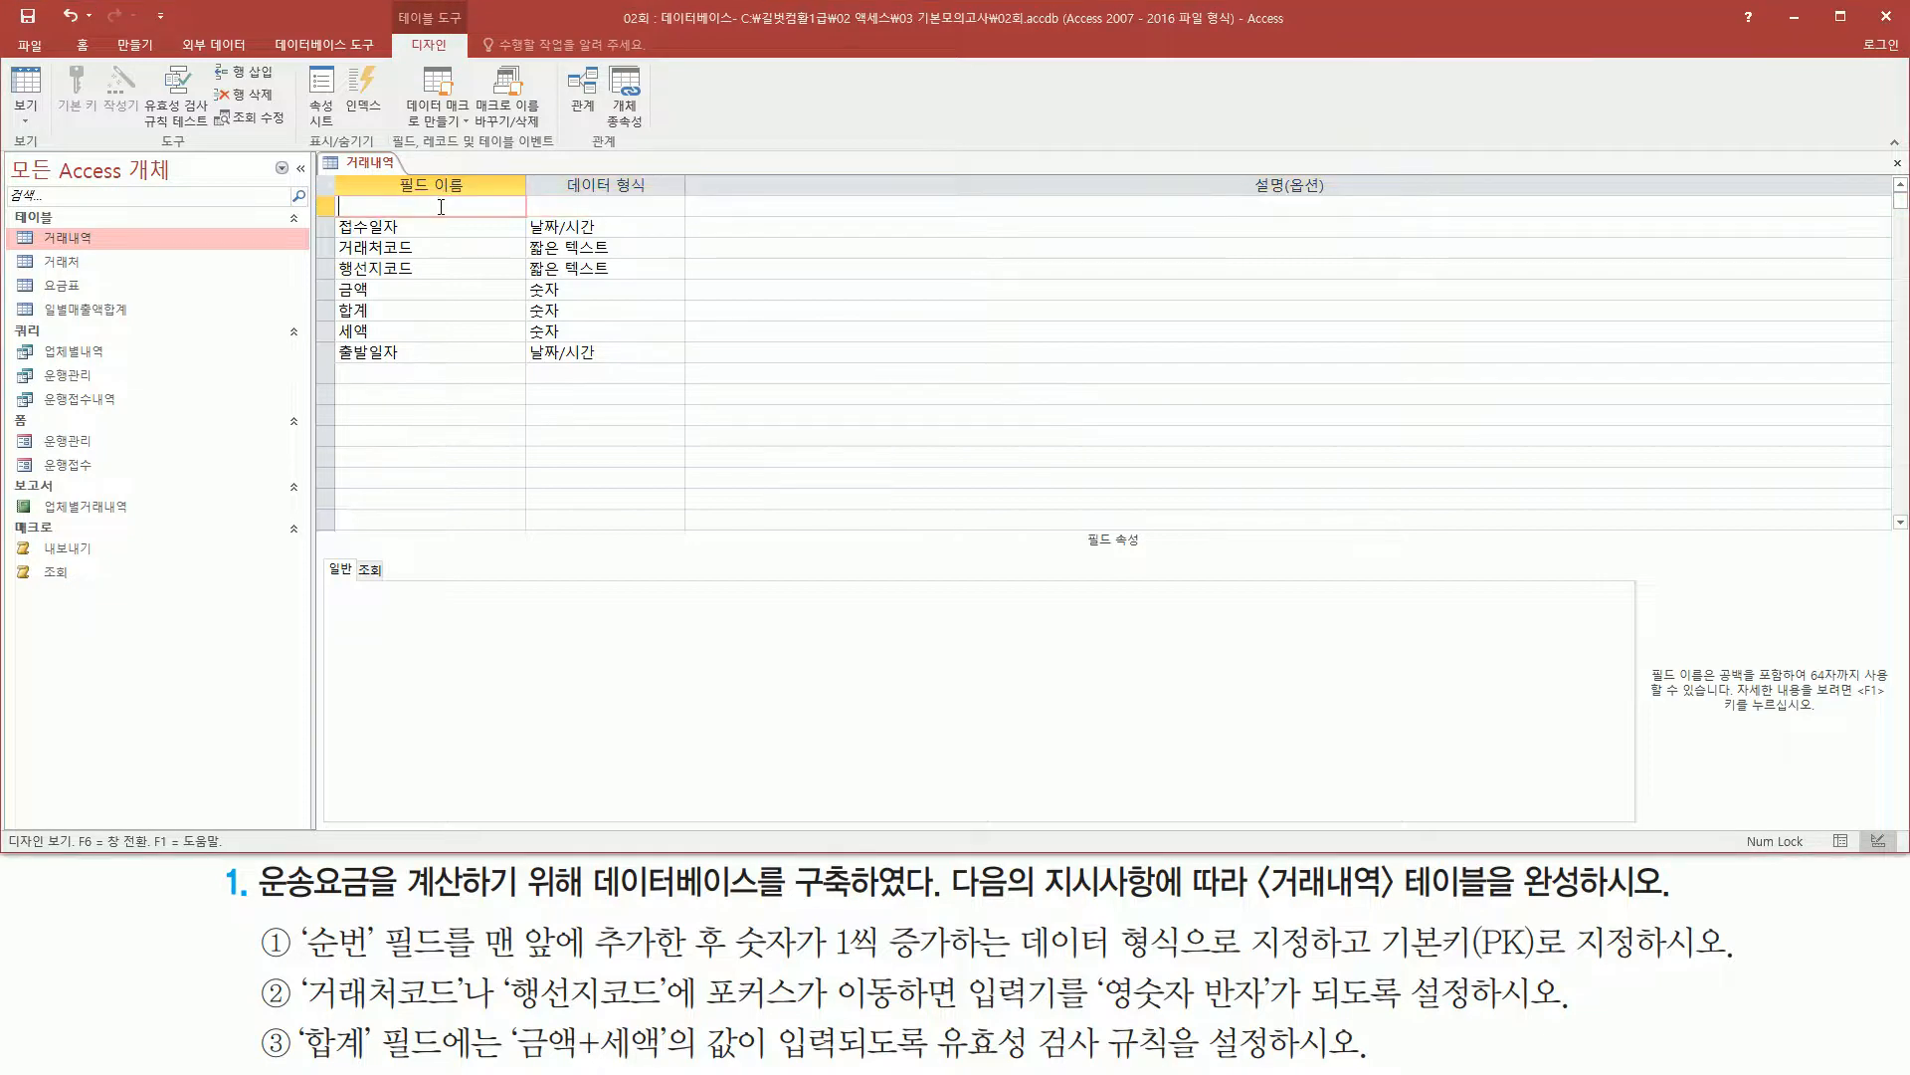
text(tn)
key(BackSpace)
key(BackSpace)
key(Hangul)
text(순ㅅㅓ)
- Set the data type of the 순번 field to 일련 번호
mouse_move(305, 957)
mouse_down()
mouse_move(1184, 980)
mouse_move(1316, 965)
mouse_up()
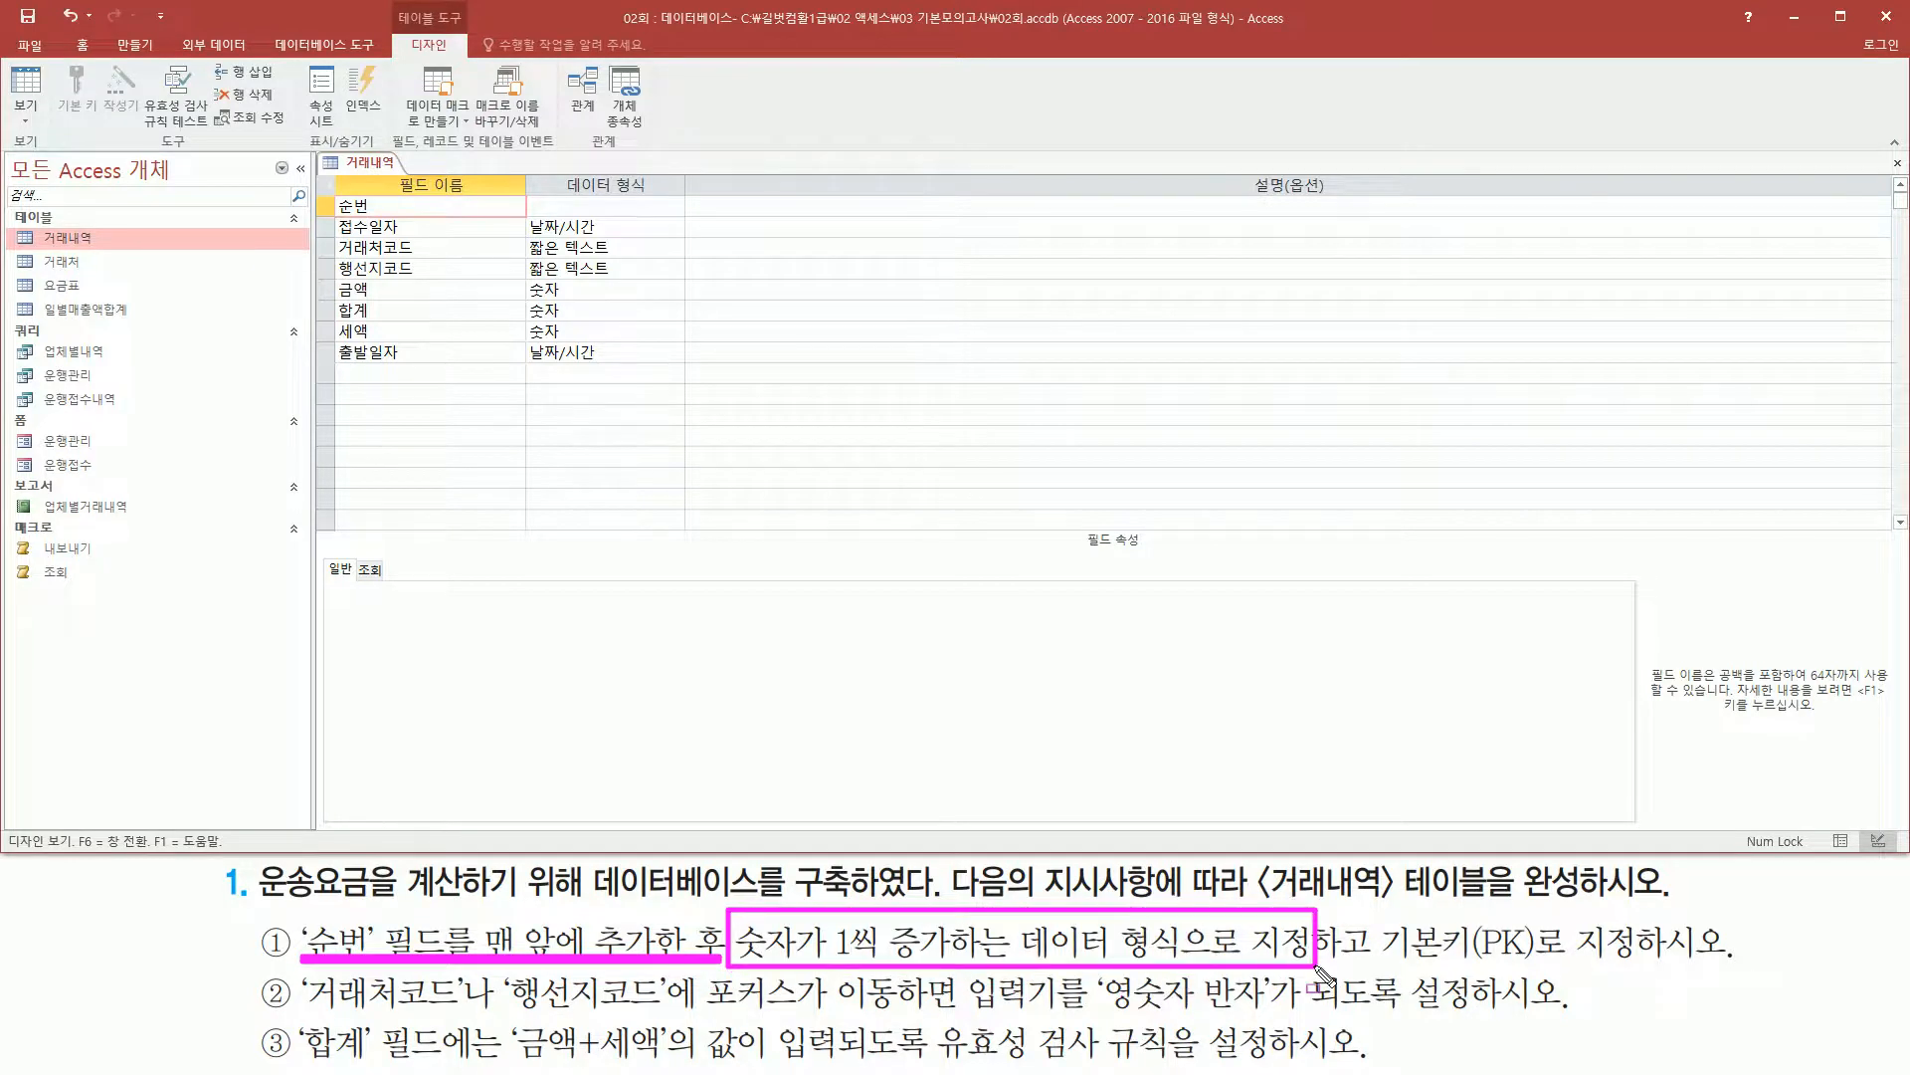
drag(535, 192, 696, 216)
key(Escape)
click(610, 209)
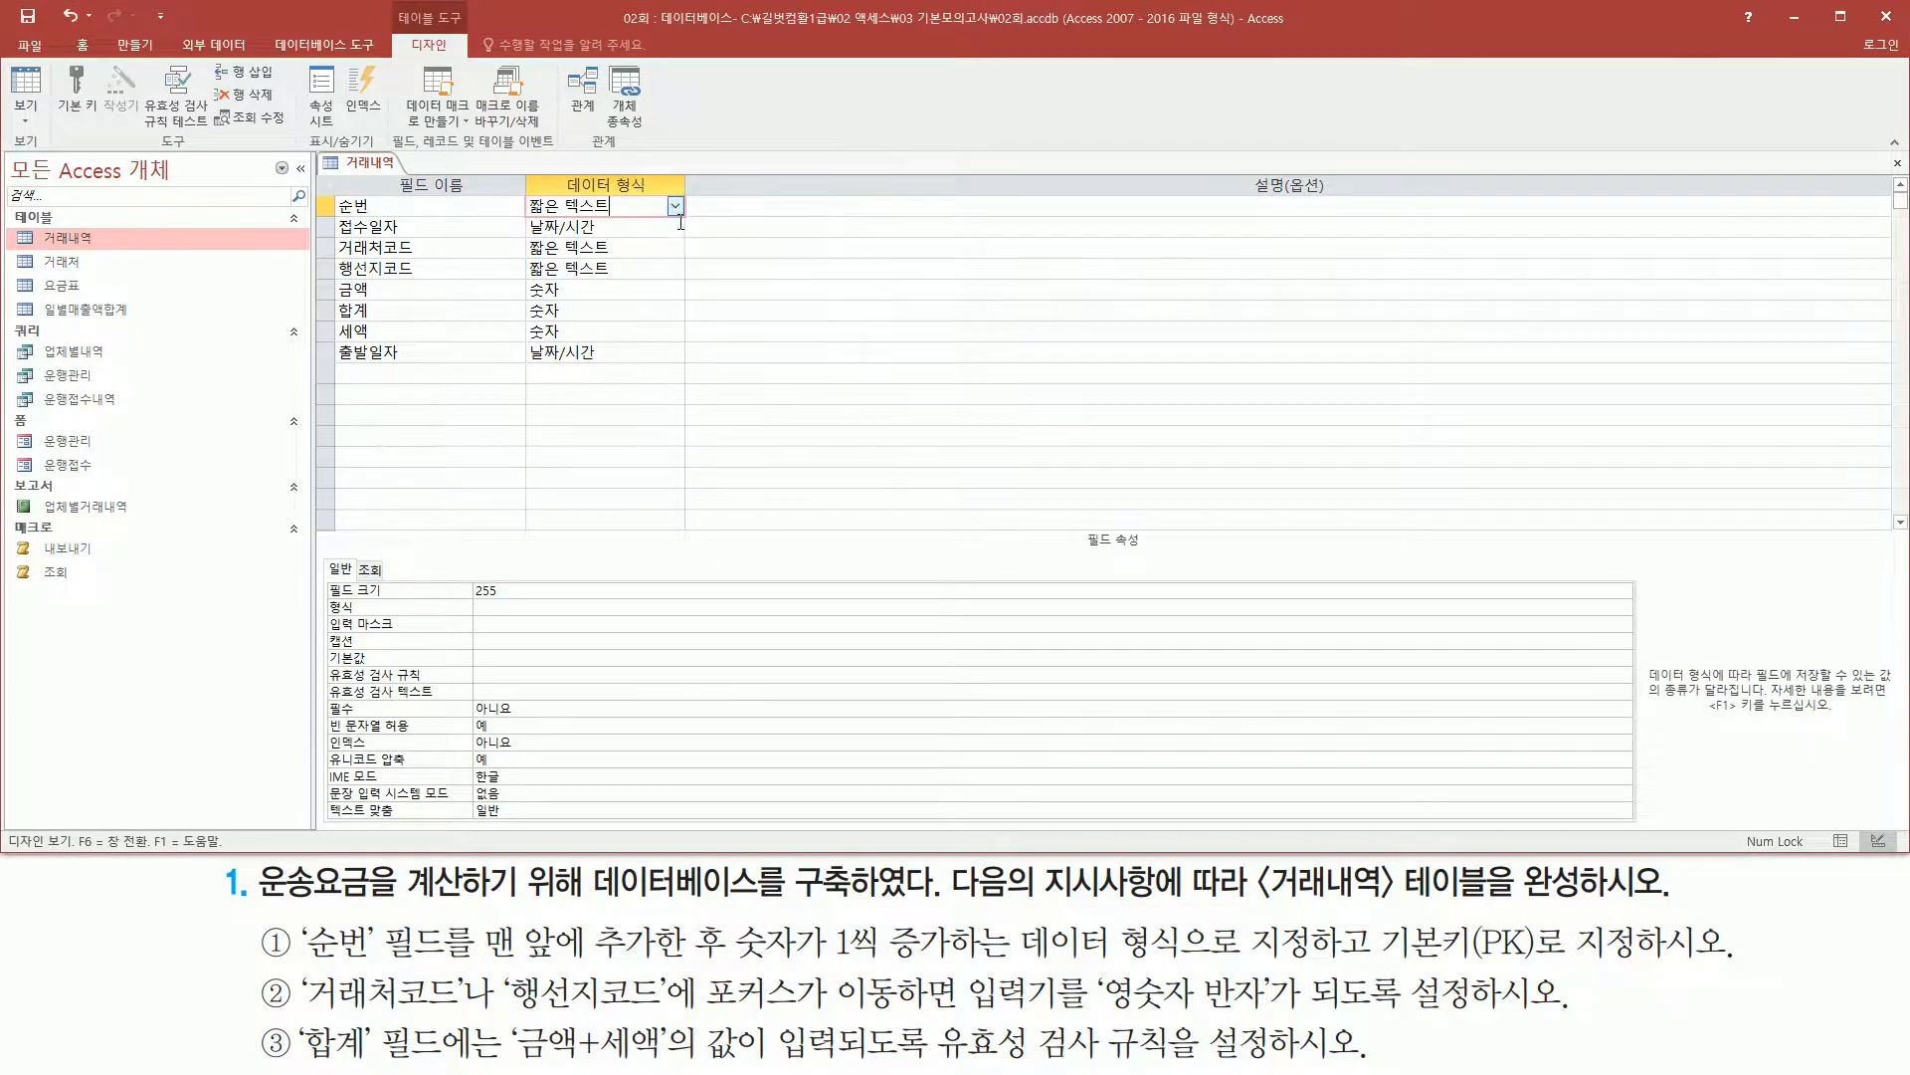
drag(738, 961, 998, 963)
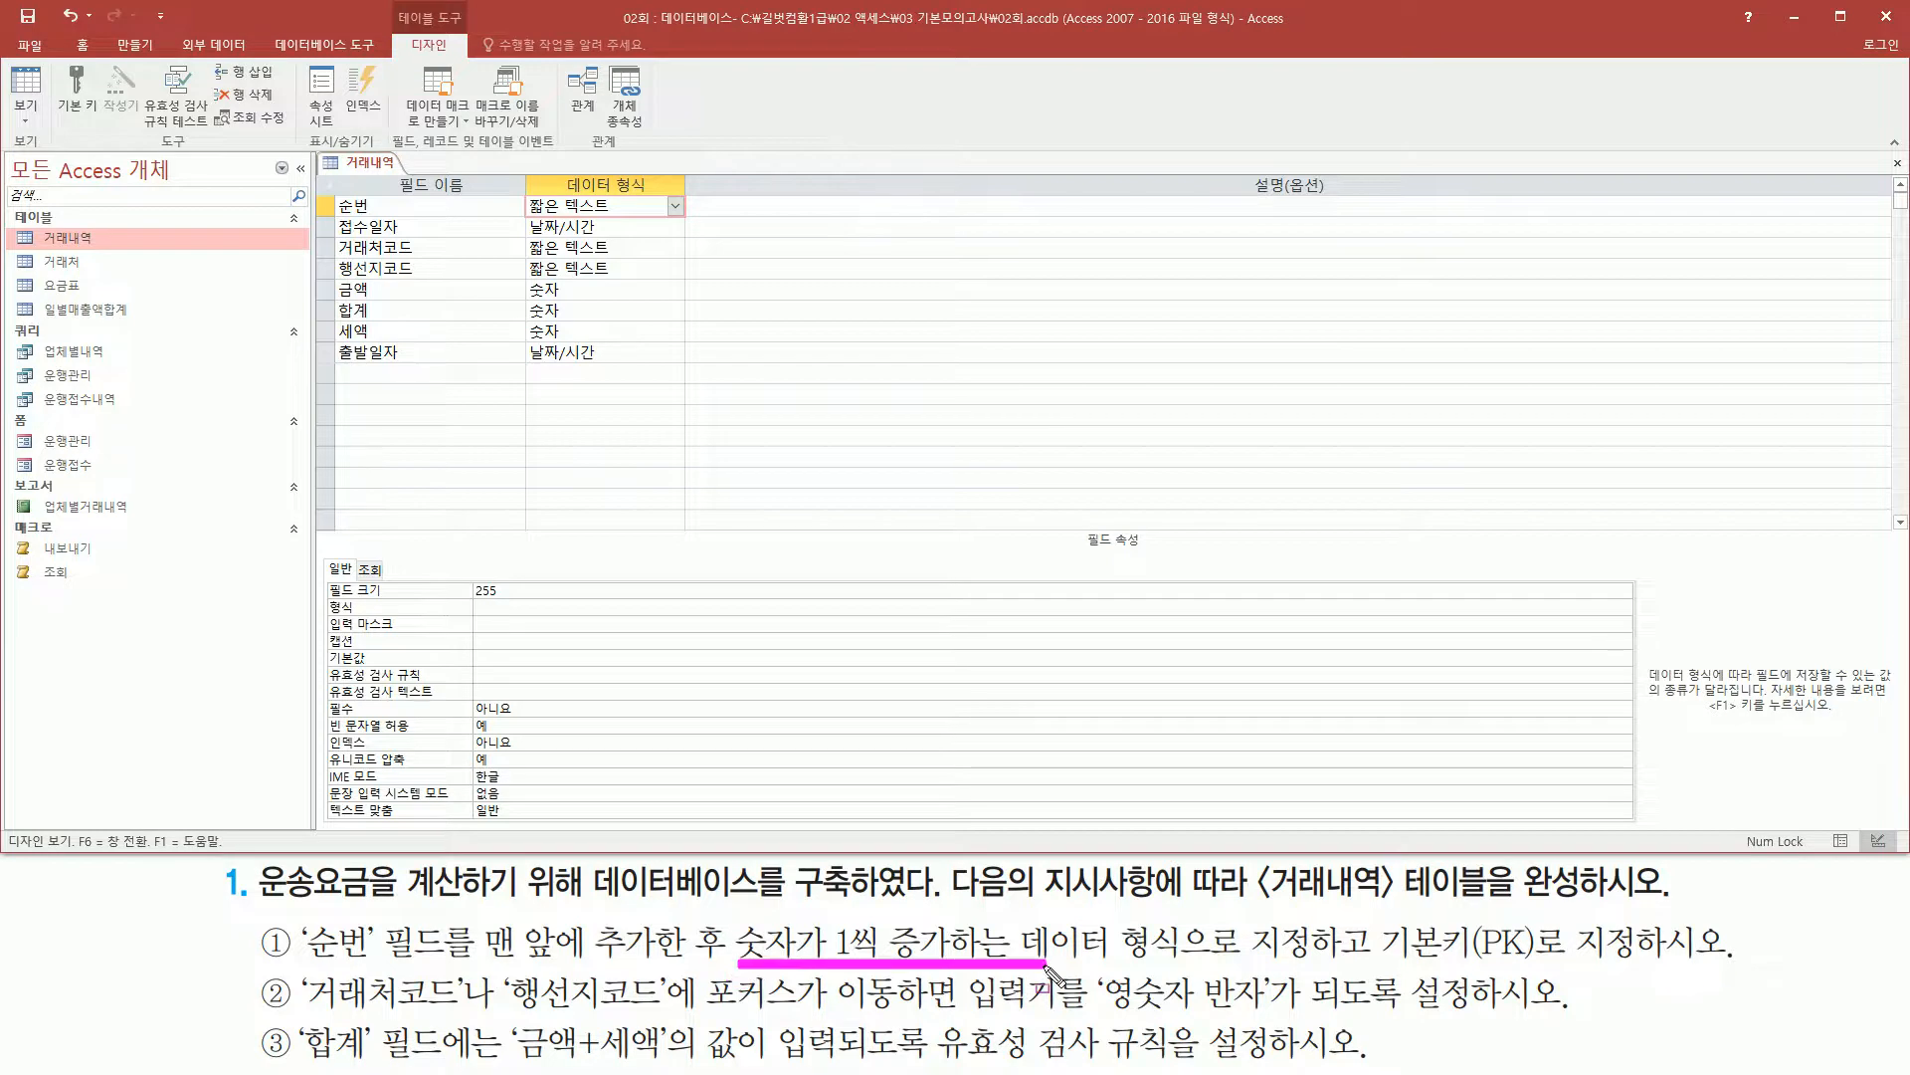
key(Escape)
click(676, 206)
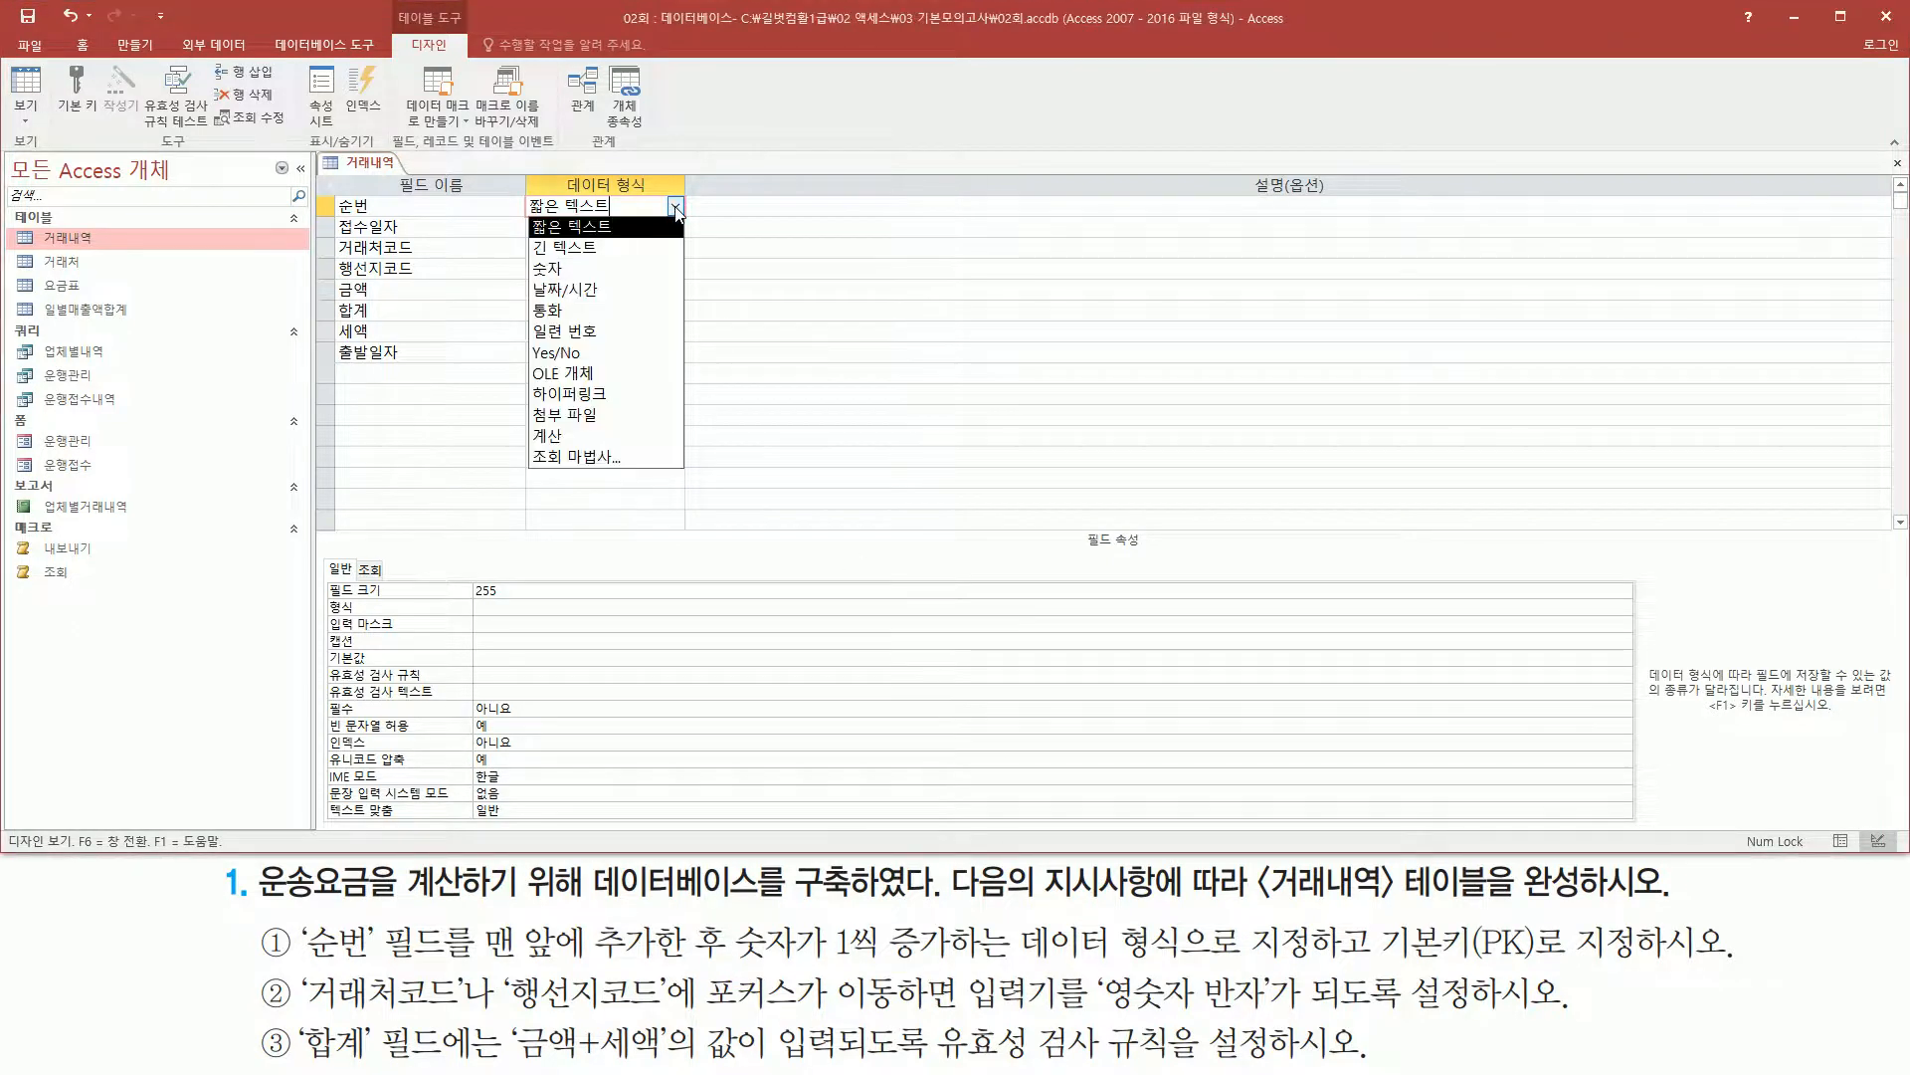
click(624, 335)
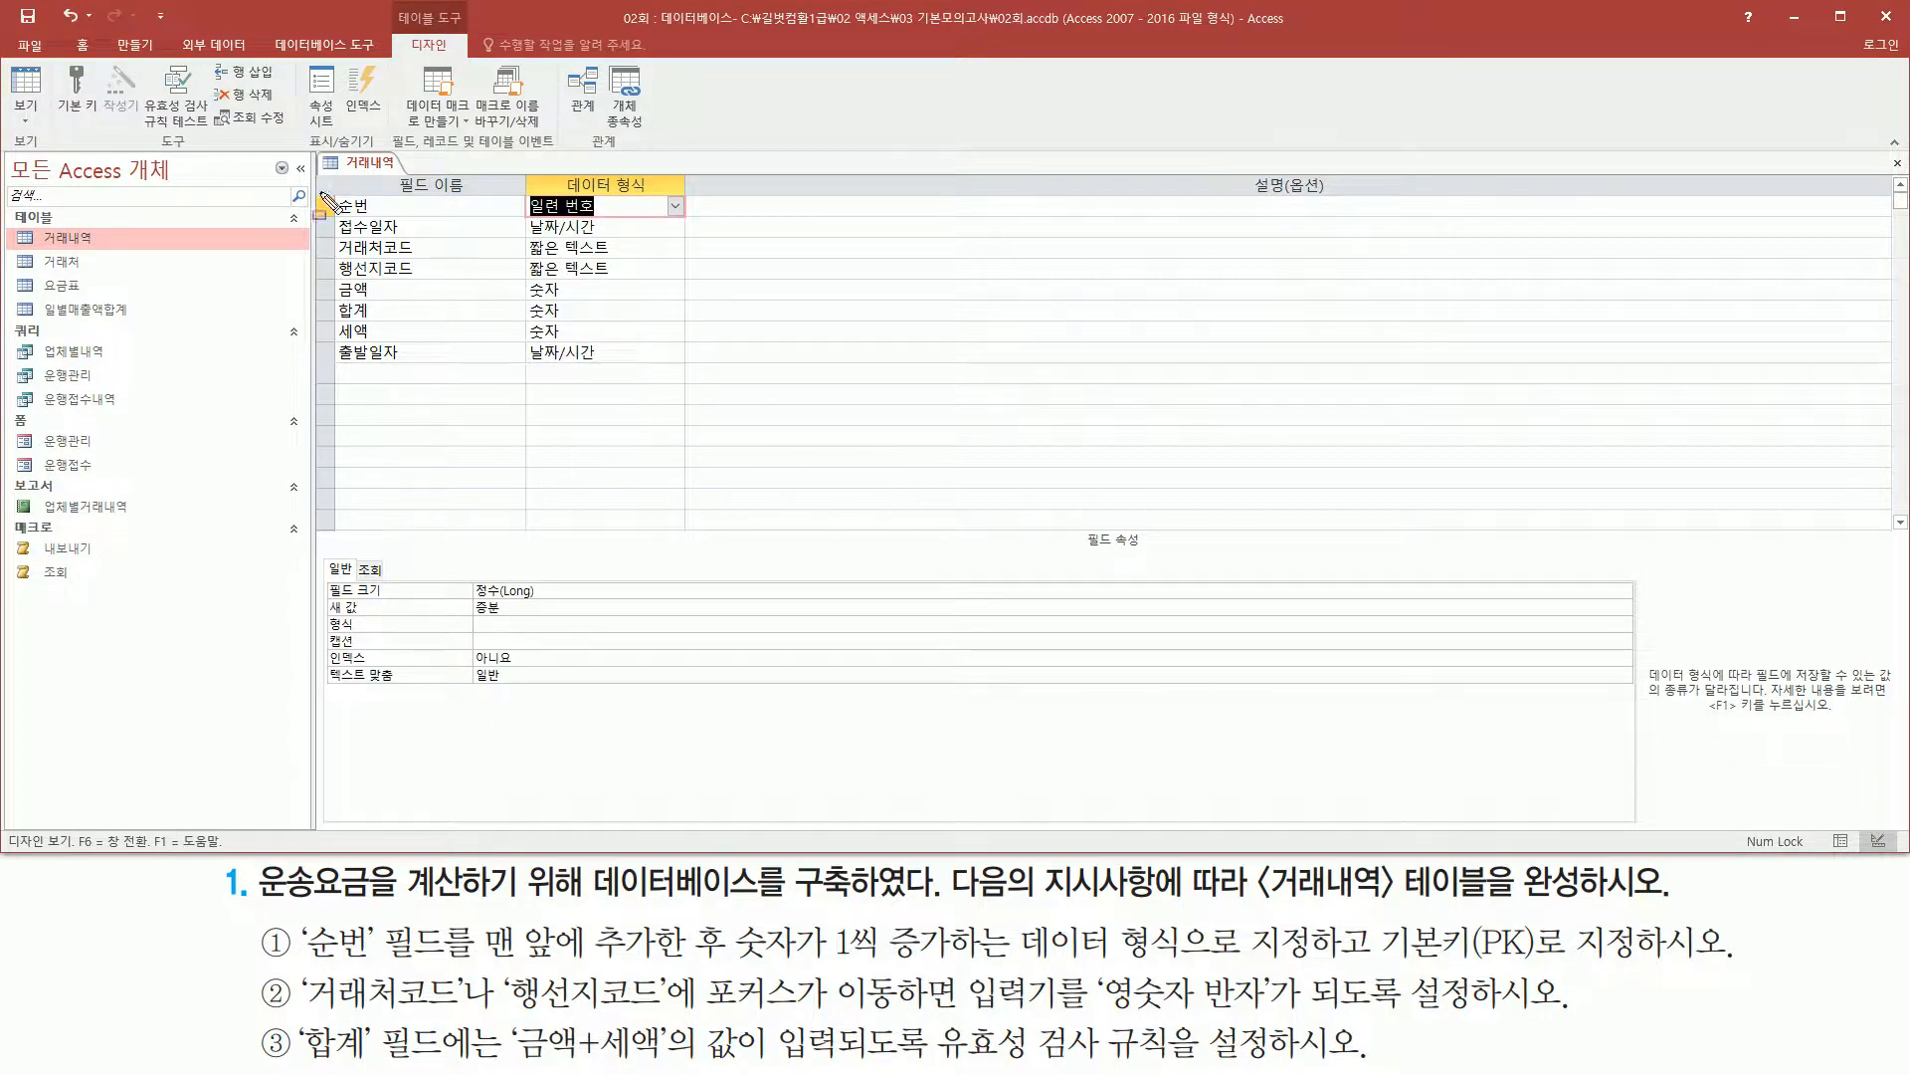
mouse_move(327, 192)
mouse_down()
mouse_move(391, 220)
mouse_move(694, 222)
mouse_up()
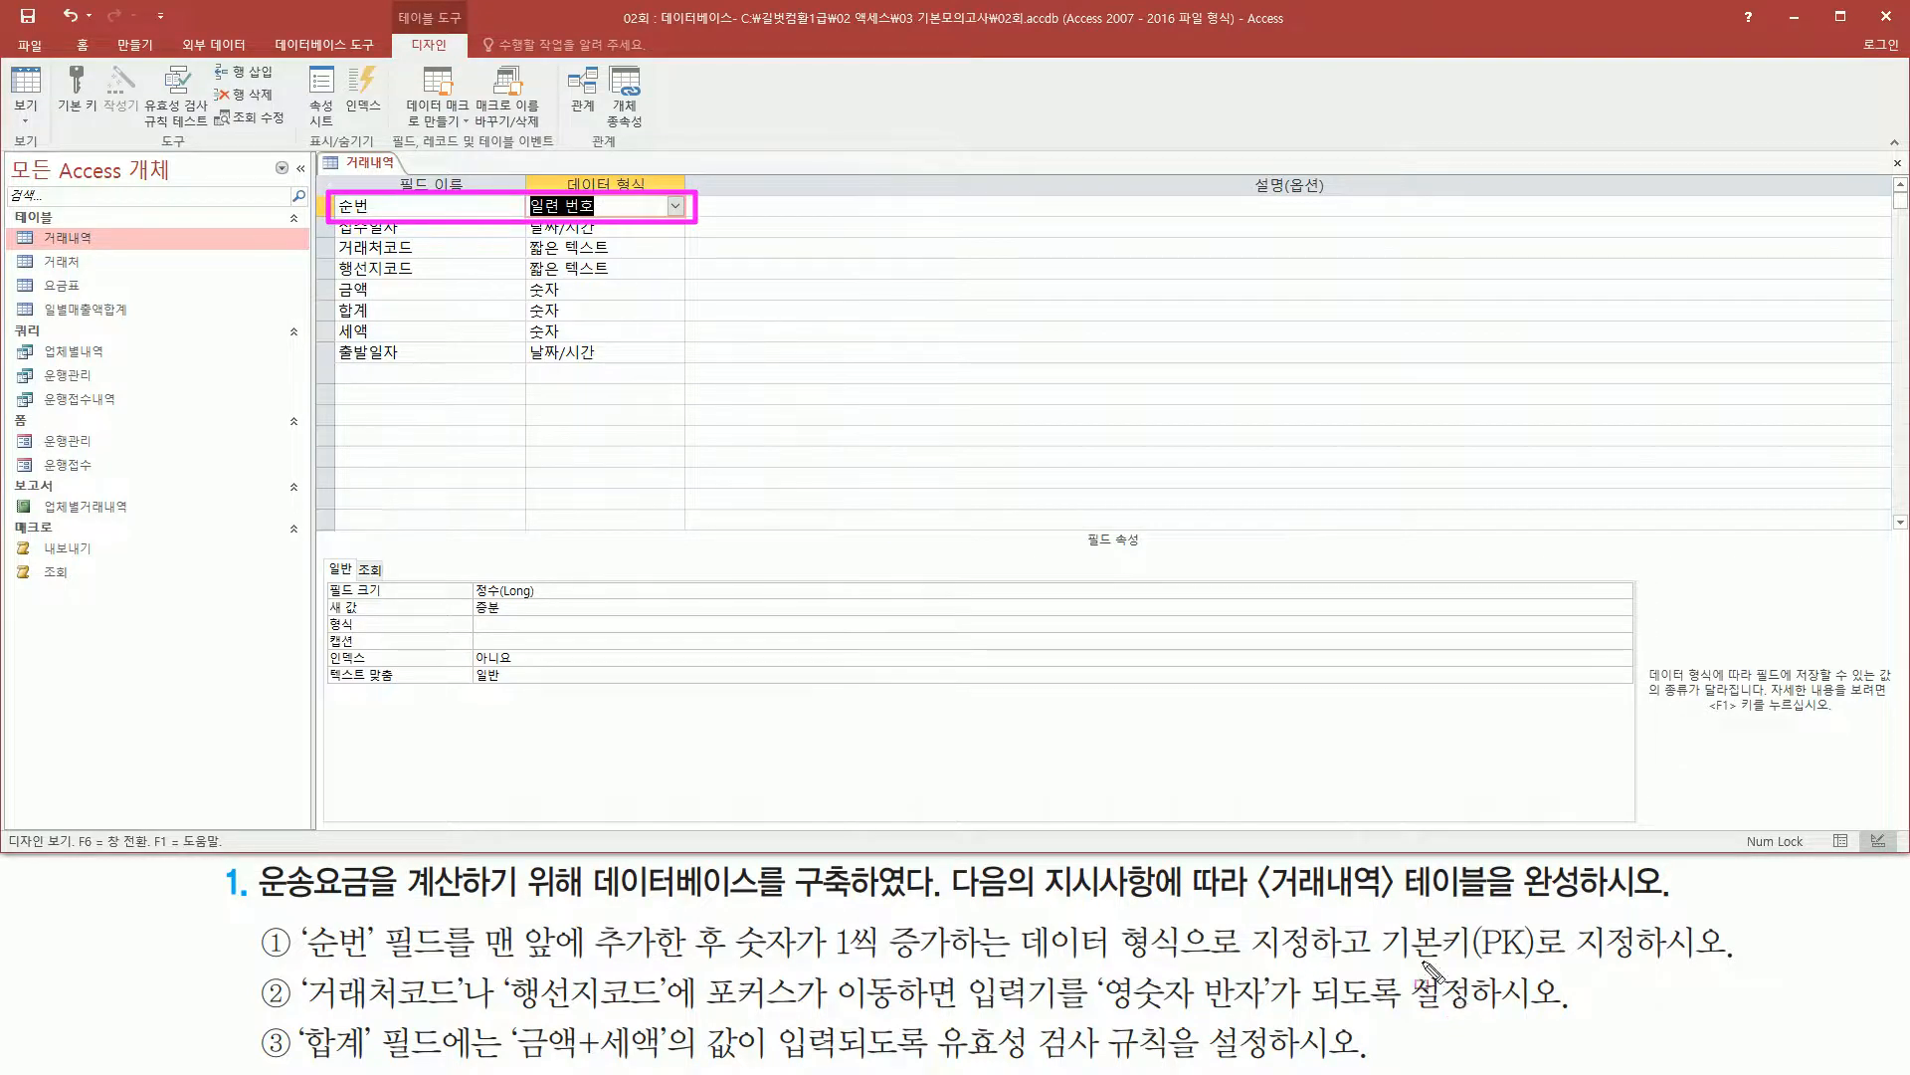
- Make the 순번 field the primary key of the 거래내역 table
drag(1373, 953, 1660, 969)
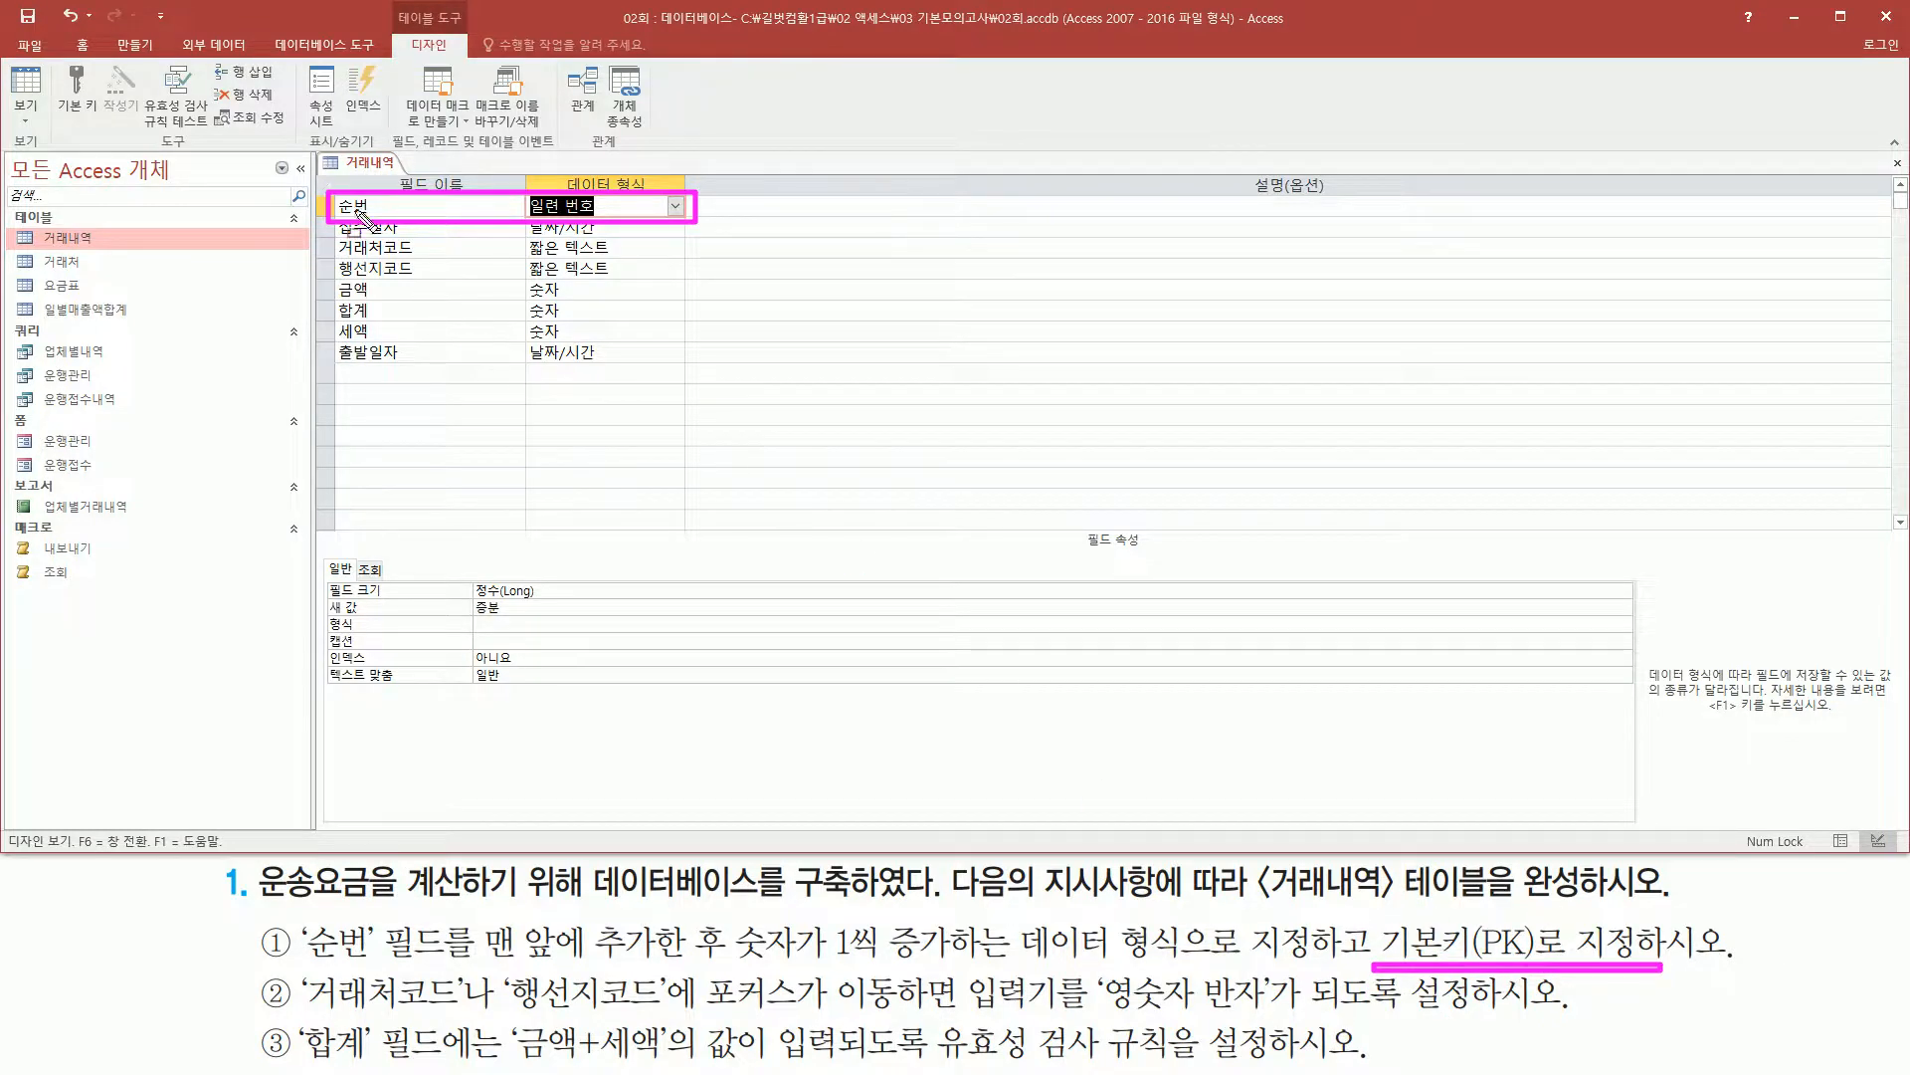
key(Escape)
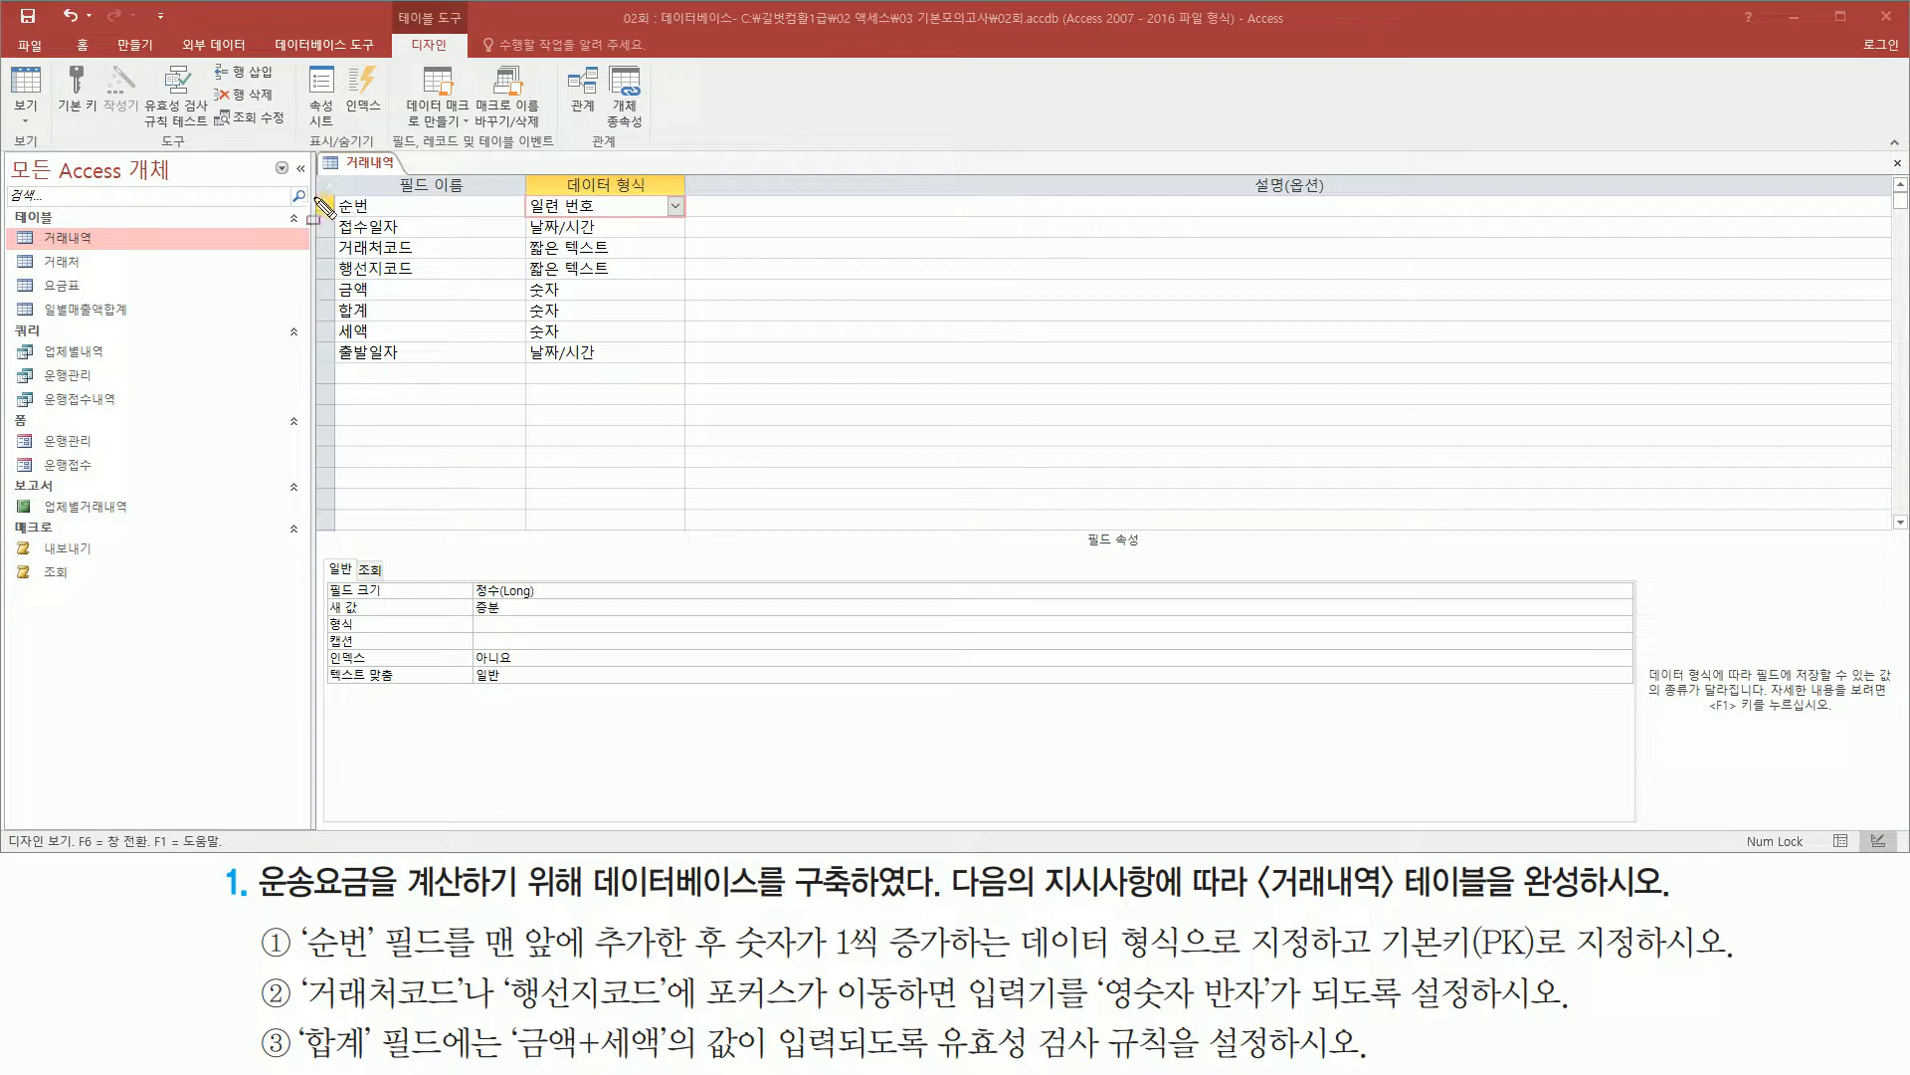
click(326, 207)
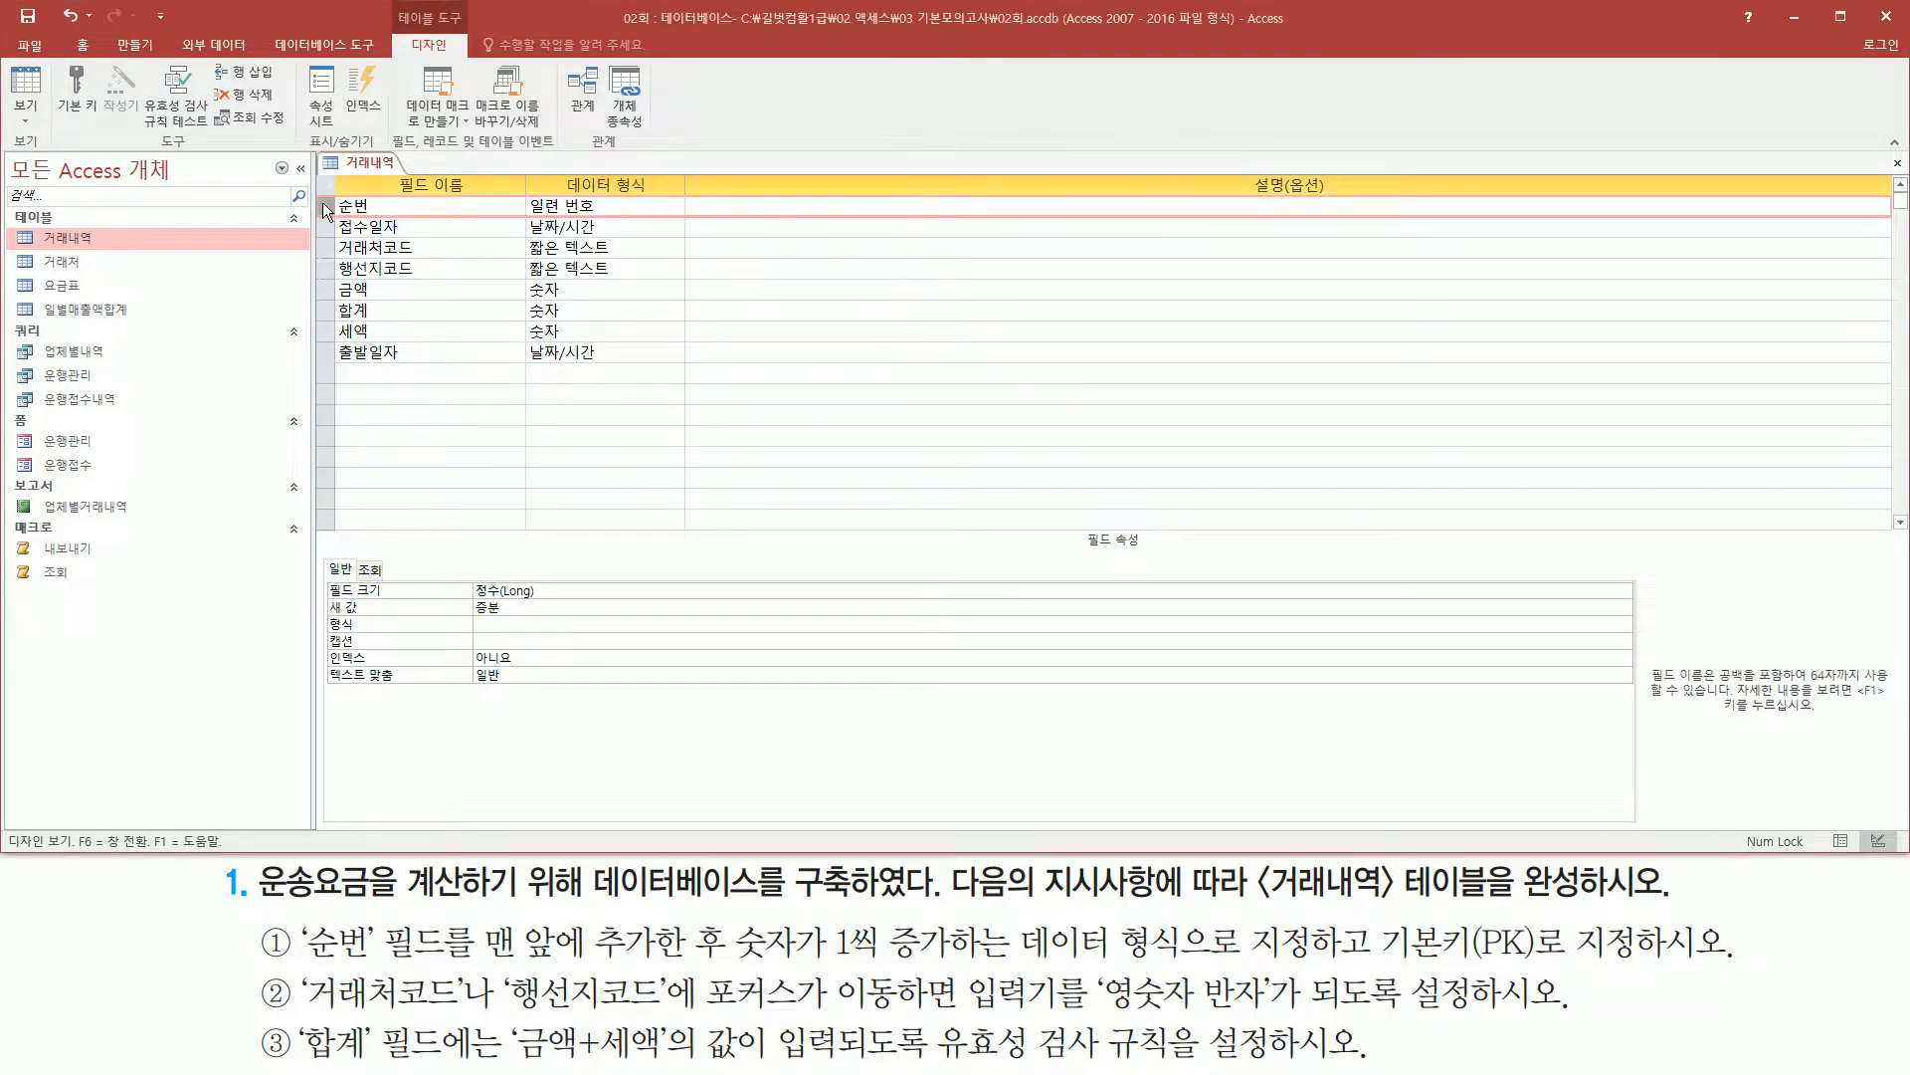
right_click(322, 201)
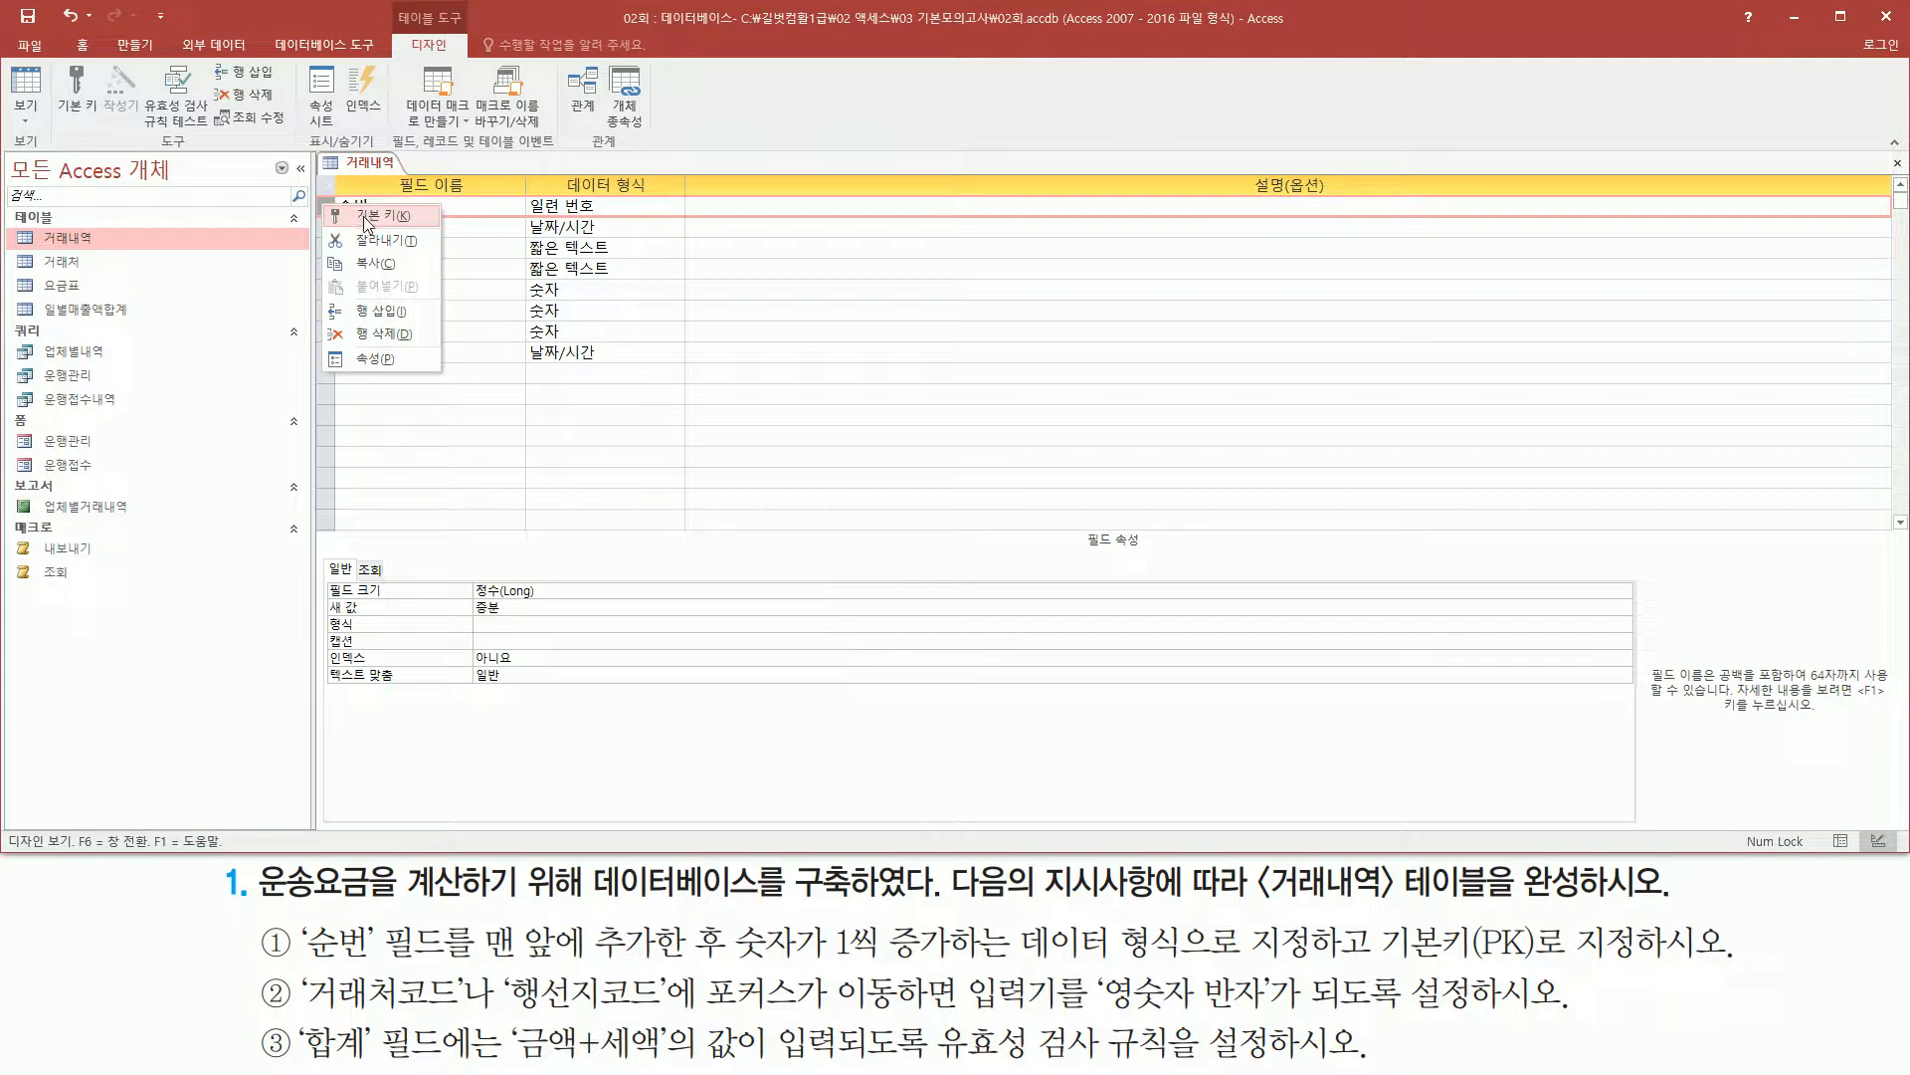
key(ctrl+shift+d)
mouse_move(338, 204)
mouse_down()
mouse_move(398, 244)
mouse_move(451, 231)
mouse_up()
drag(59, 60, 100, 134)
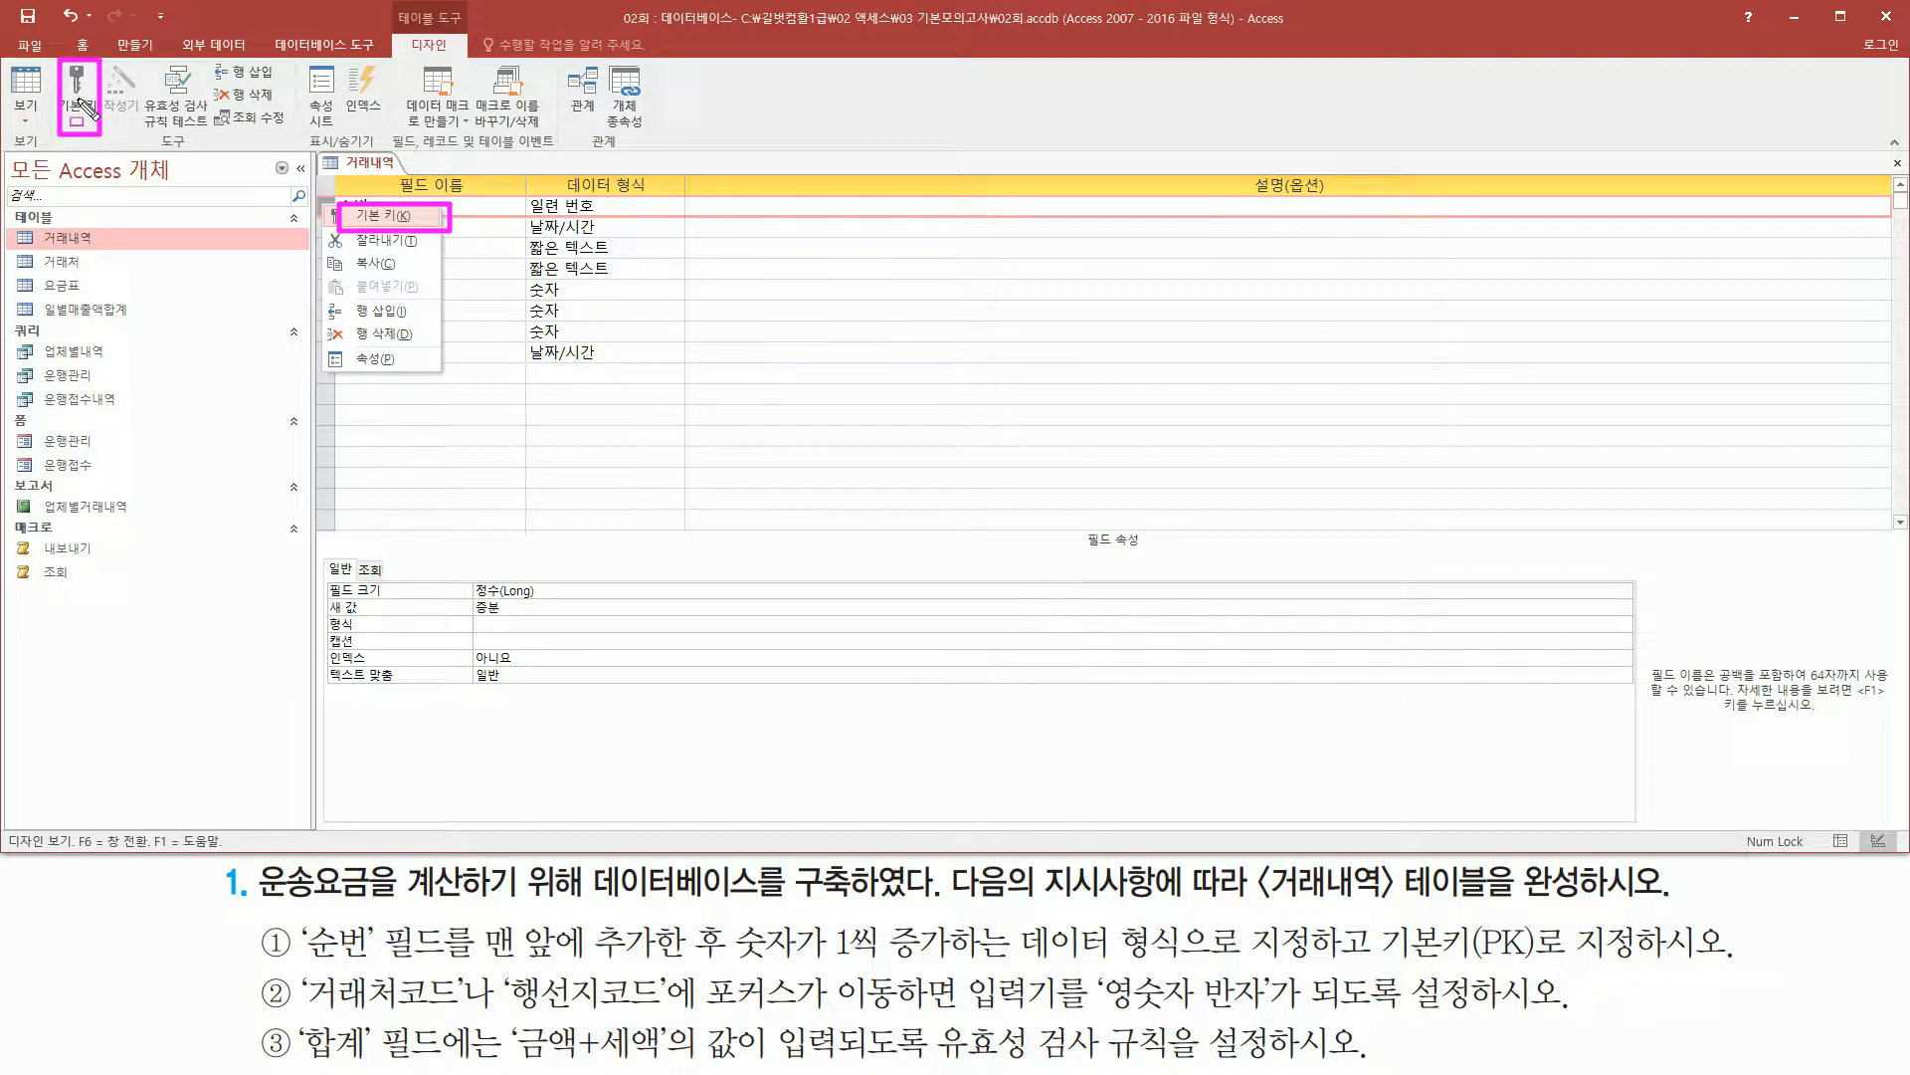
key(Escape)
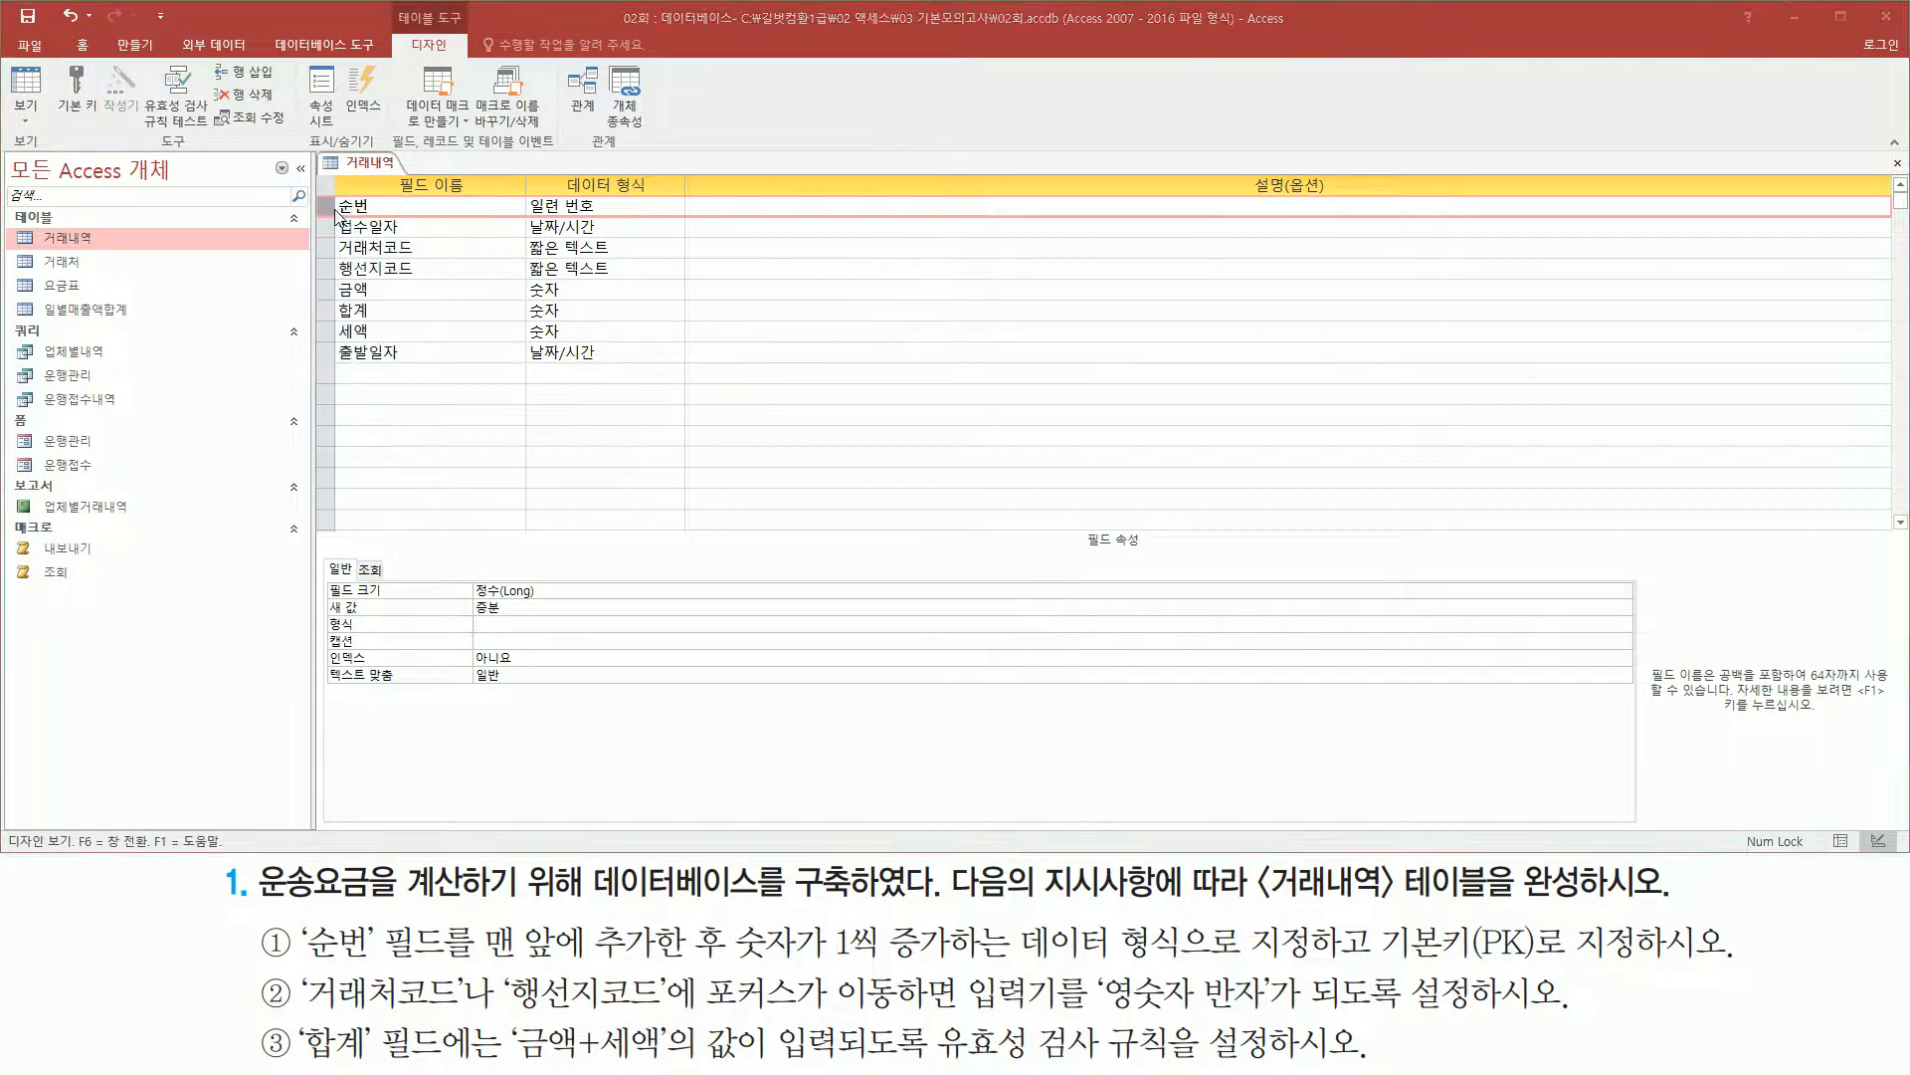
right_click(329, 213)
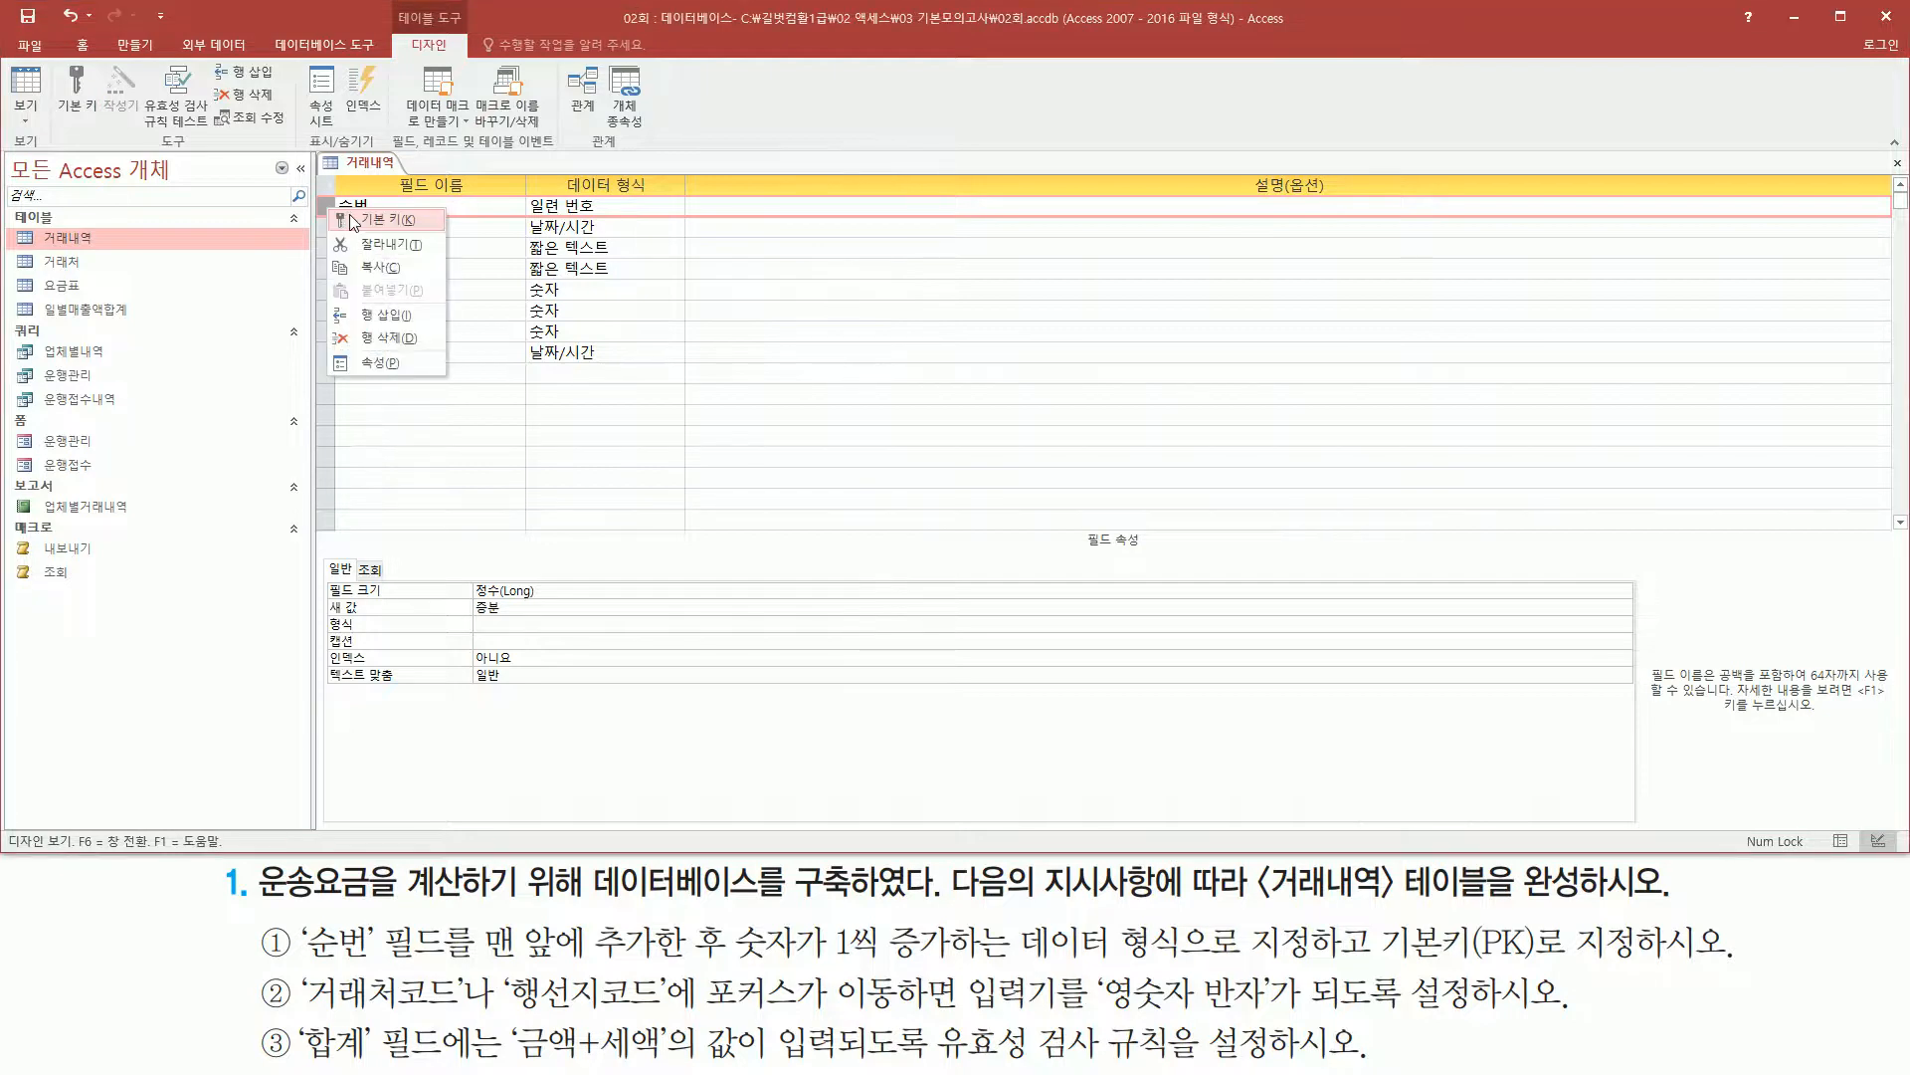
click(385, 219)
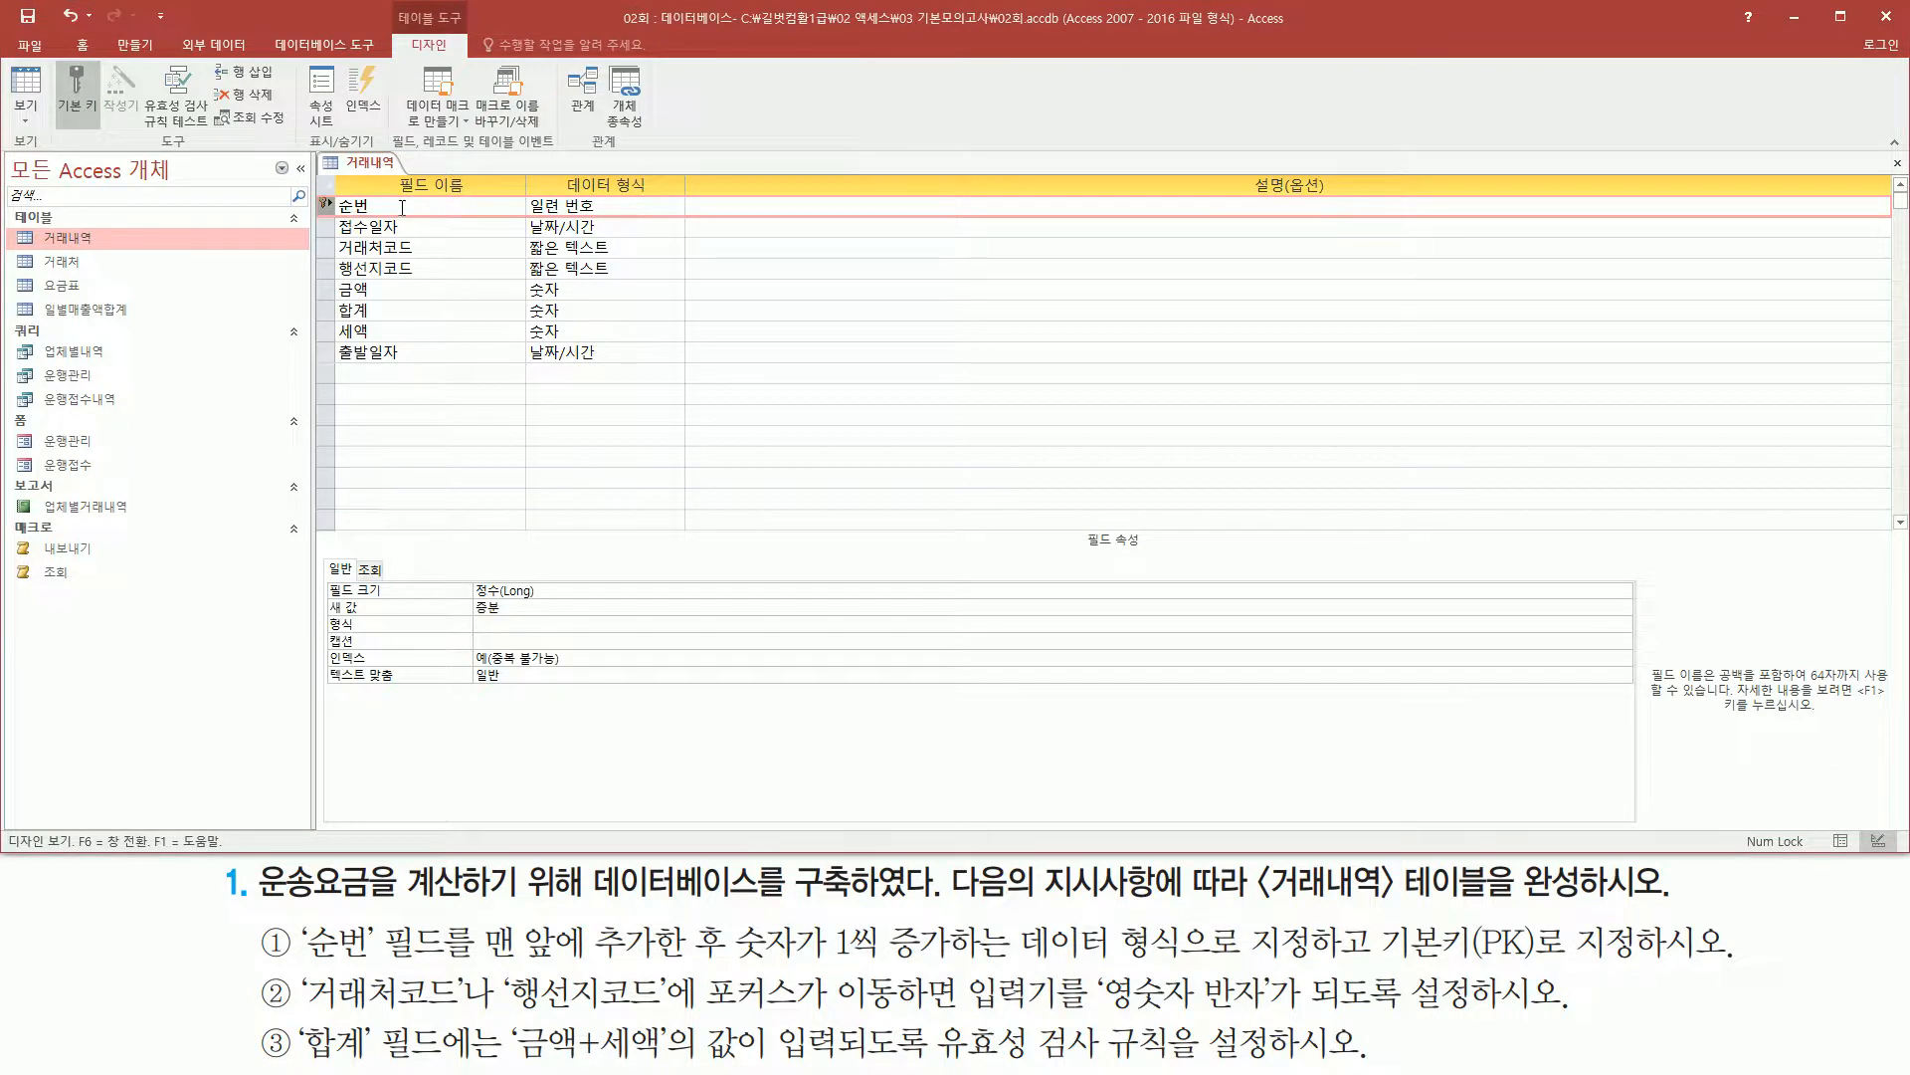
click(376, 207)
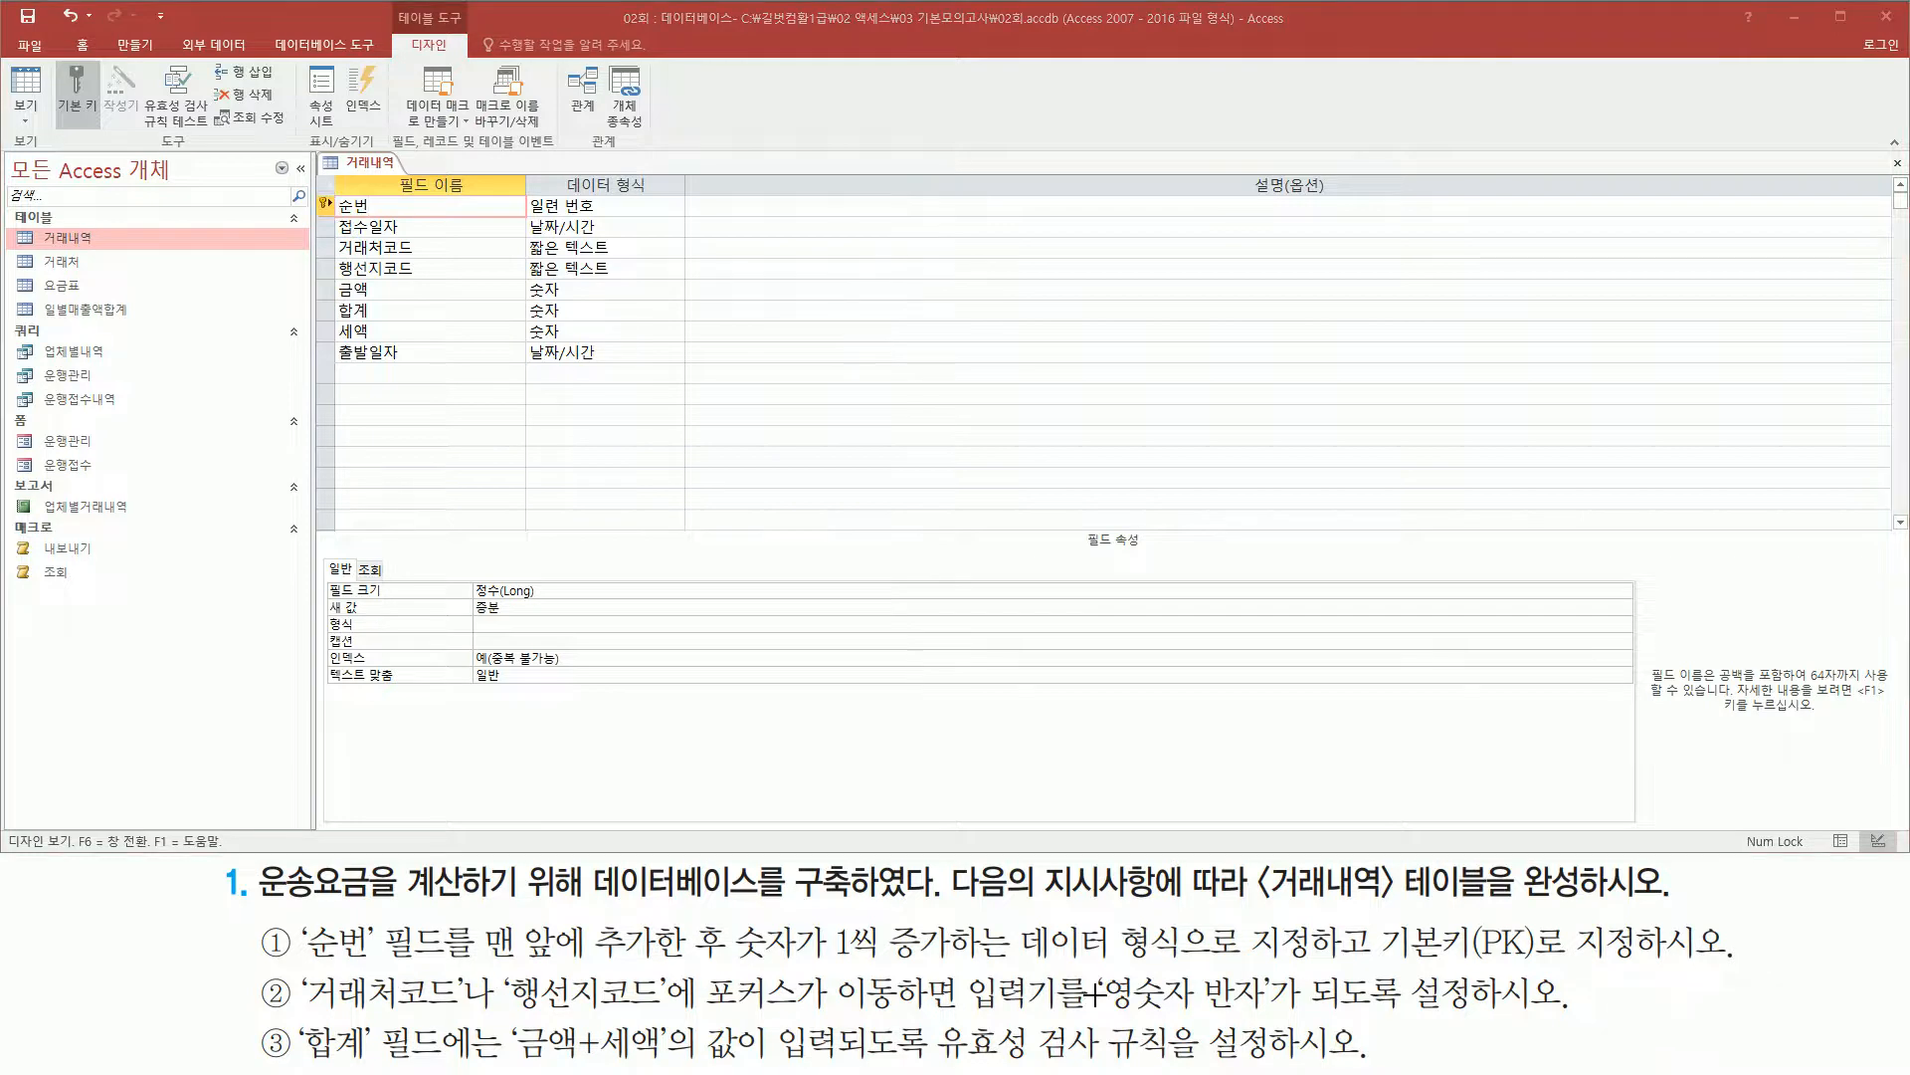
drag(302, 1013, 468, 1015)
drag(331, 232, 421, 257)
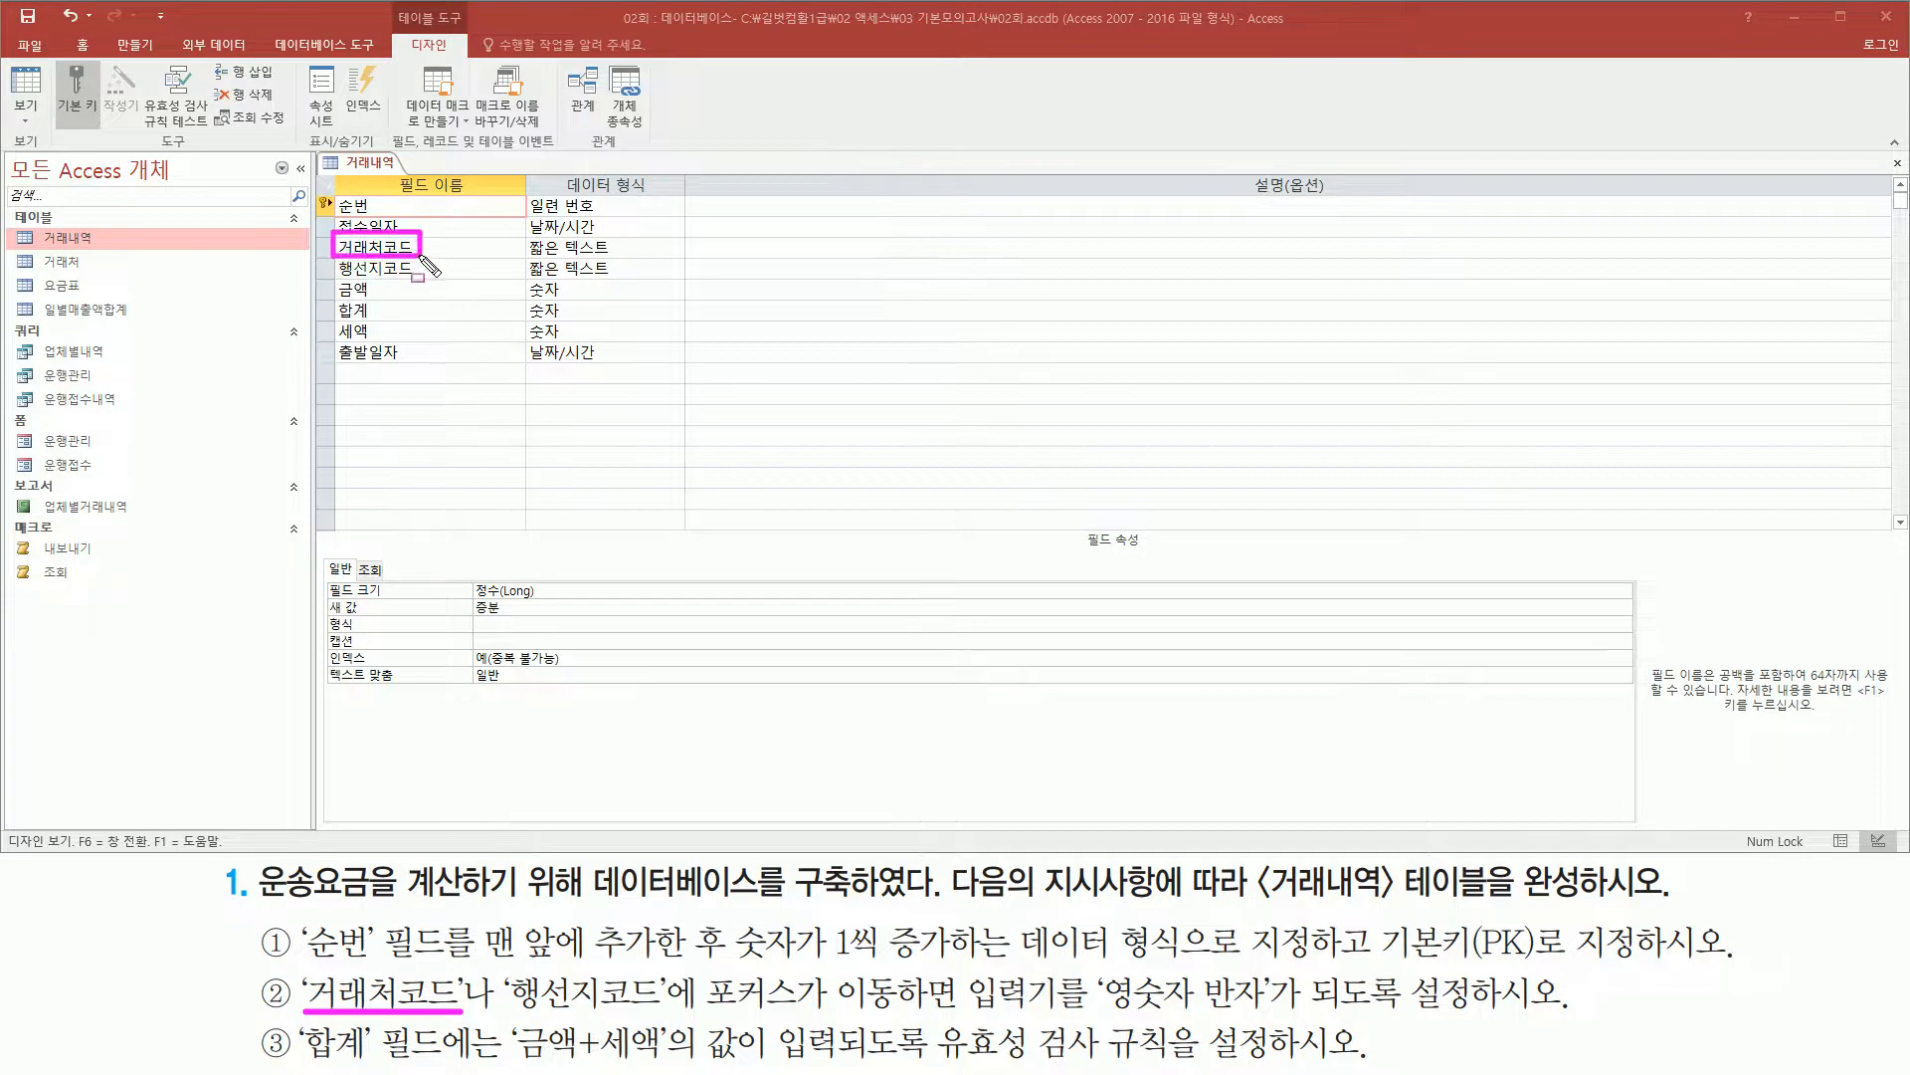
drag(510, 1013, 664, 1016)
drag(333, 258, 428, 282)
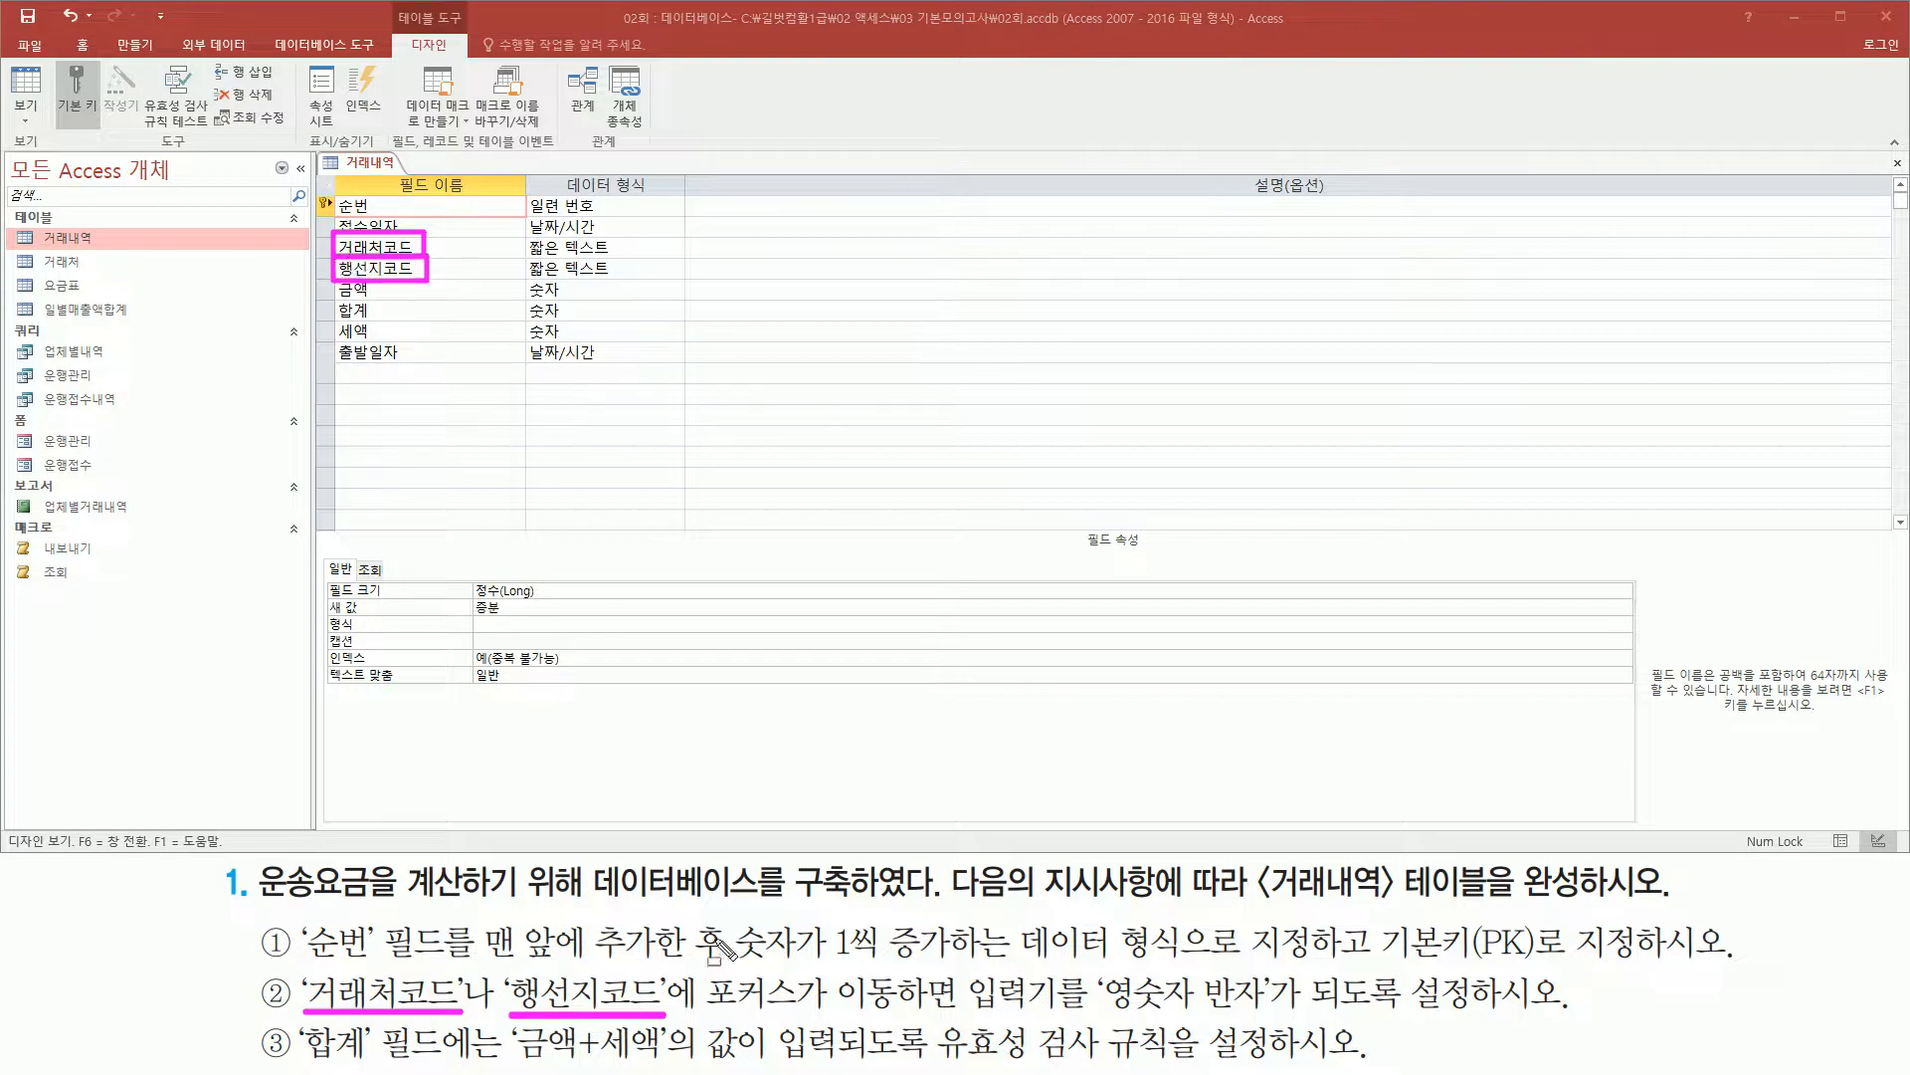
mouse_move(696, 970)
mouse_down()
mouse_move(746, 1021)
mouse_move(1273, 1020)
mouse_up()
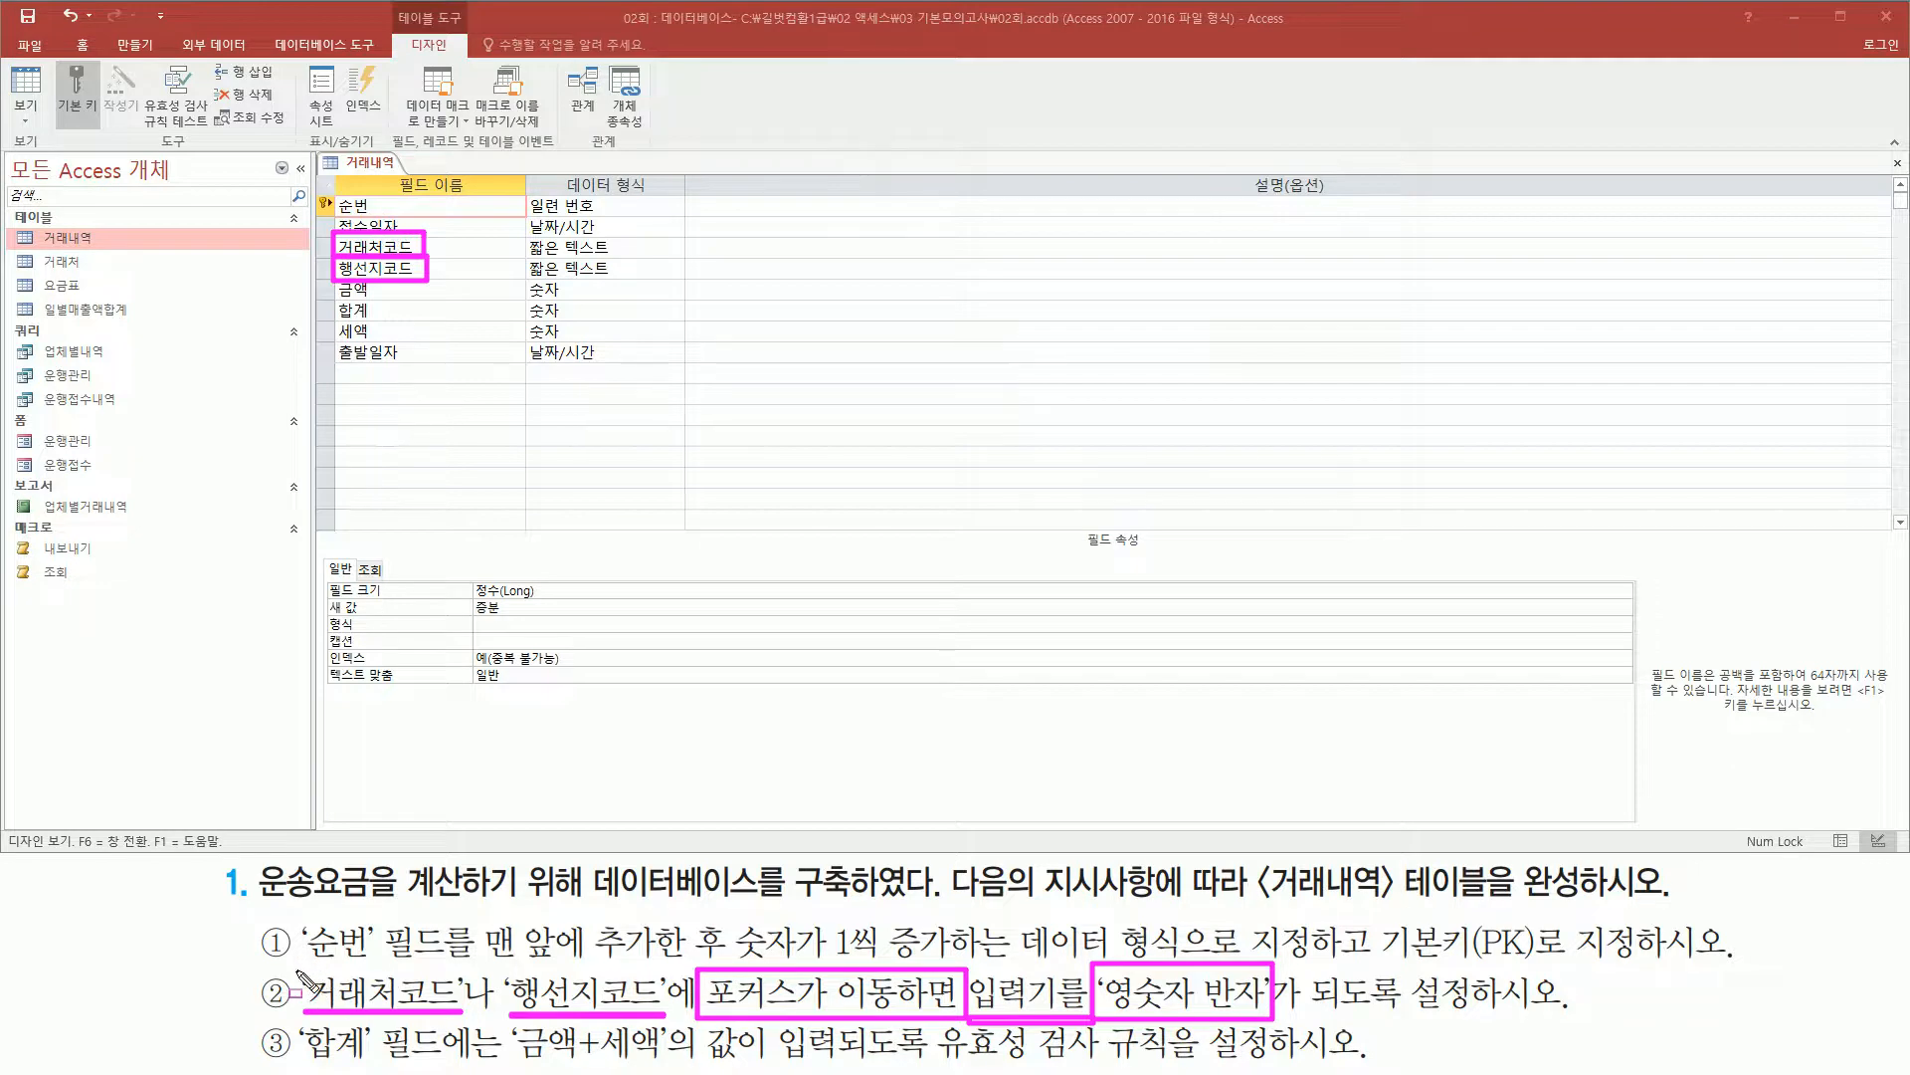
drag(299, 980, 468, 1025)
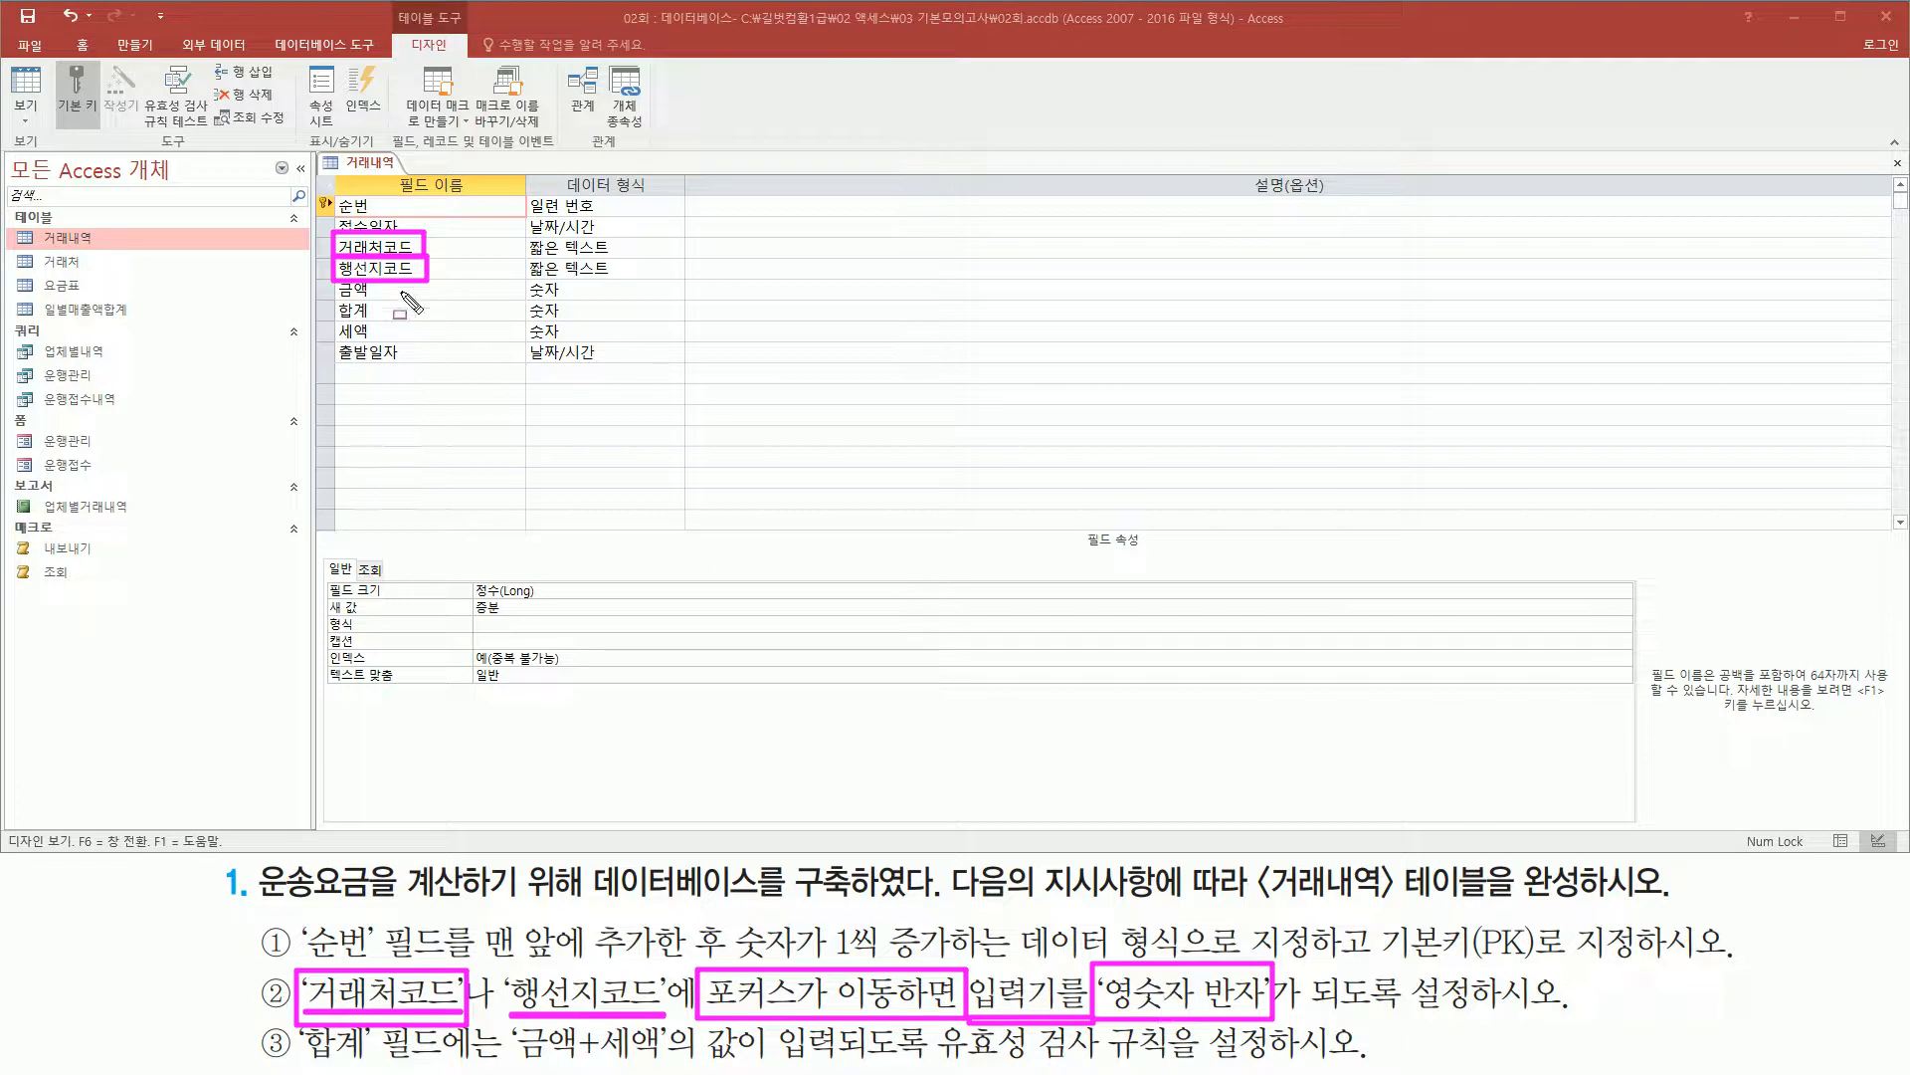
key(Escape)
- Set the IME 모드 property of the 거래처코드 field to 영숫자 반자
click(458, 246)
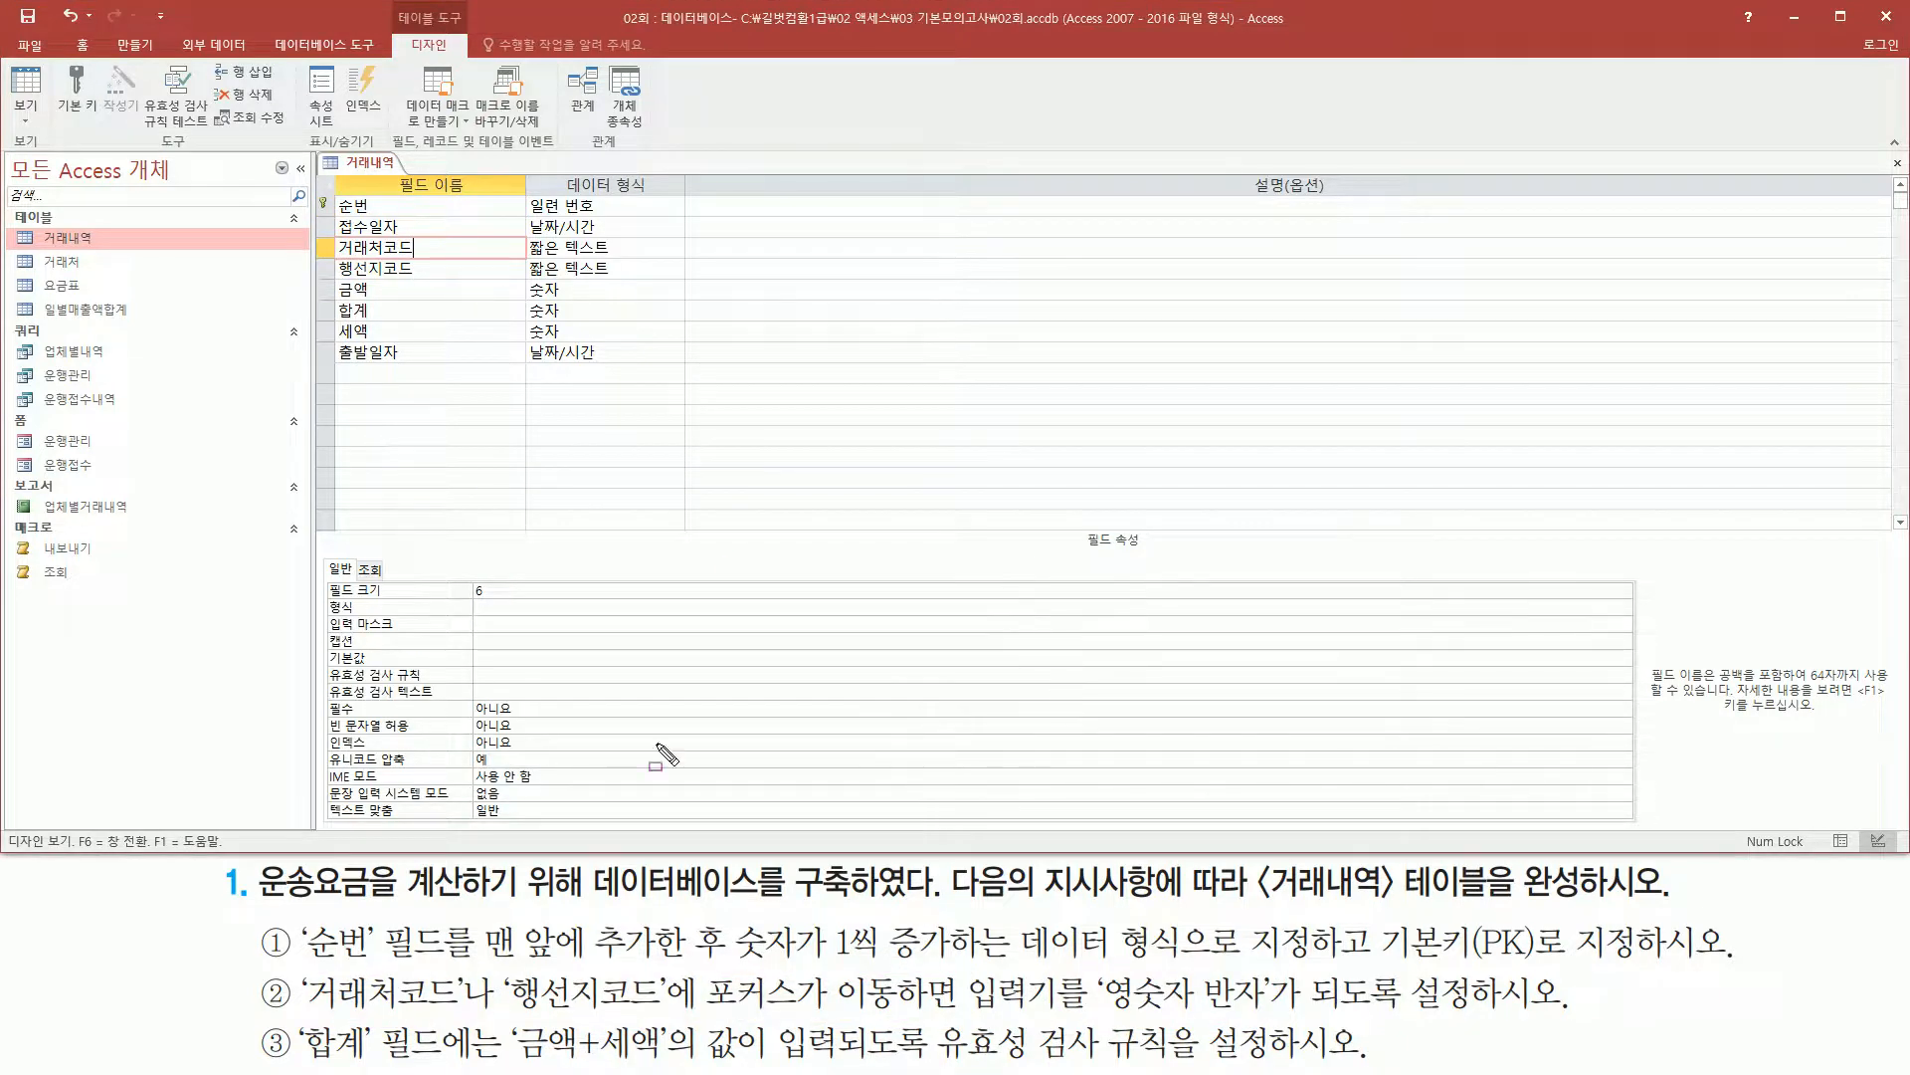
mouse_move(318, 762)
mouse_down()
mouse_move(423, 801)
mouse_move(581, 792)
mouse_up()
key(Escape)
click(707, 778)
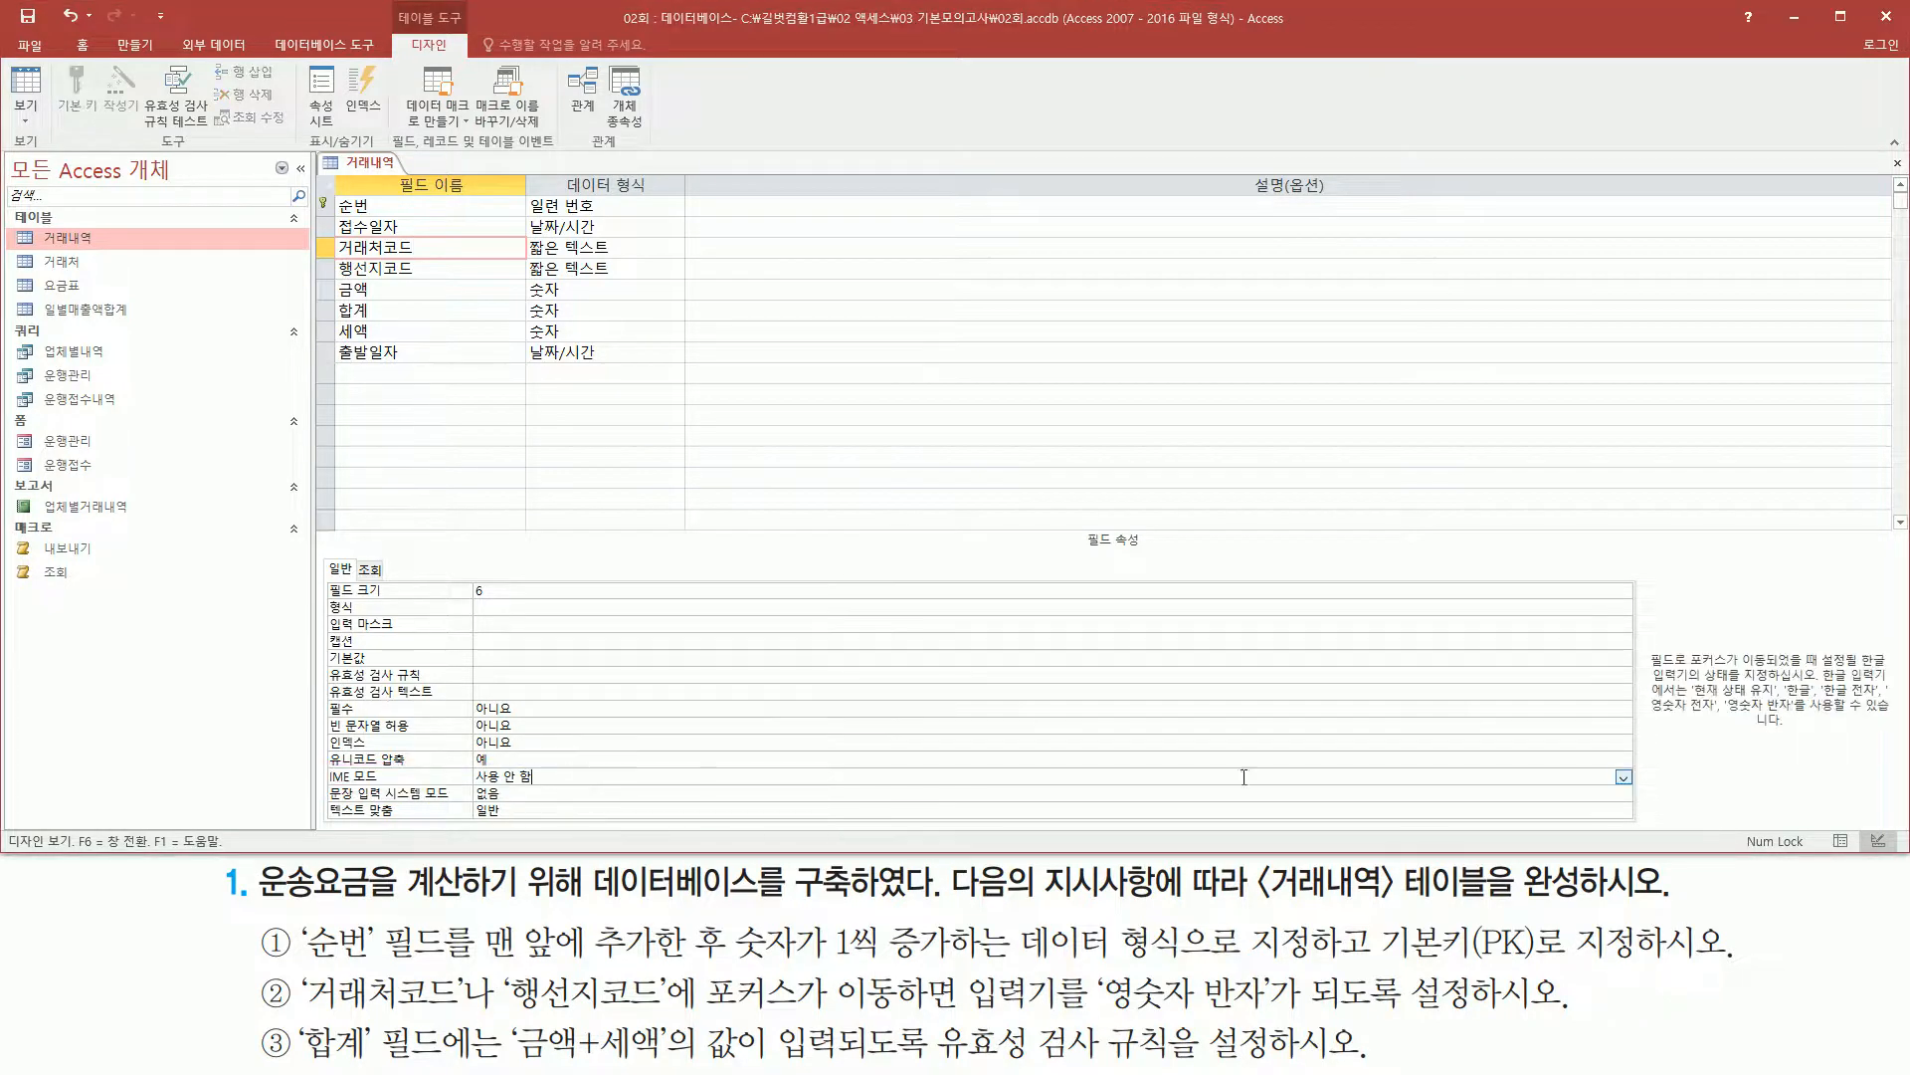
click(1623, 779)
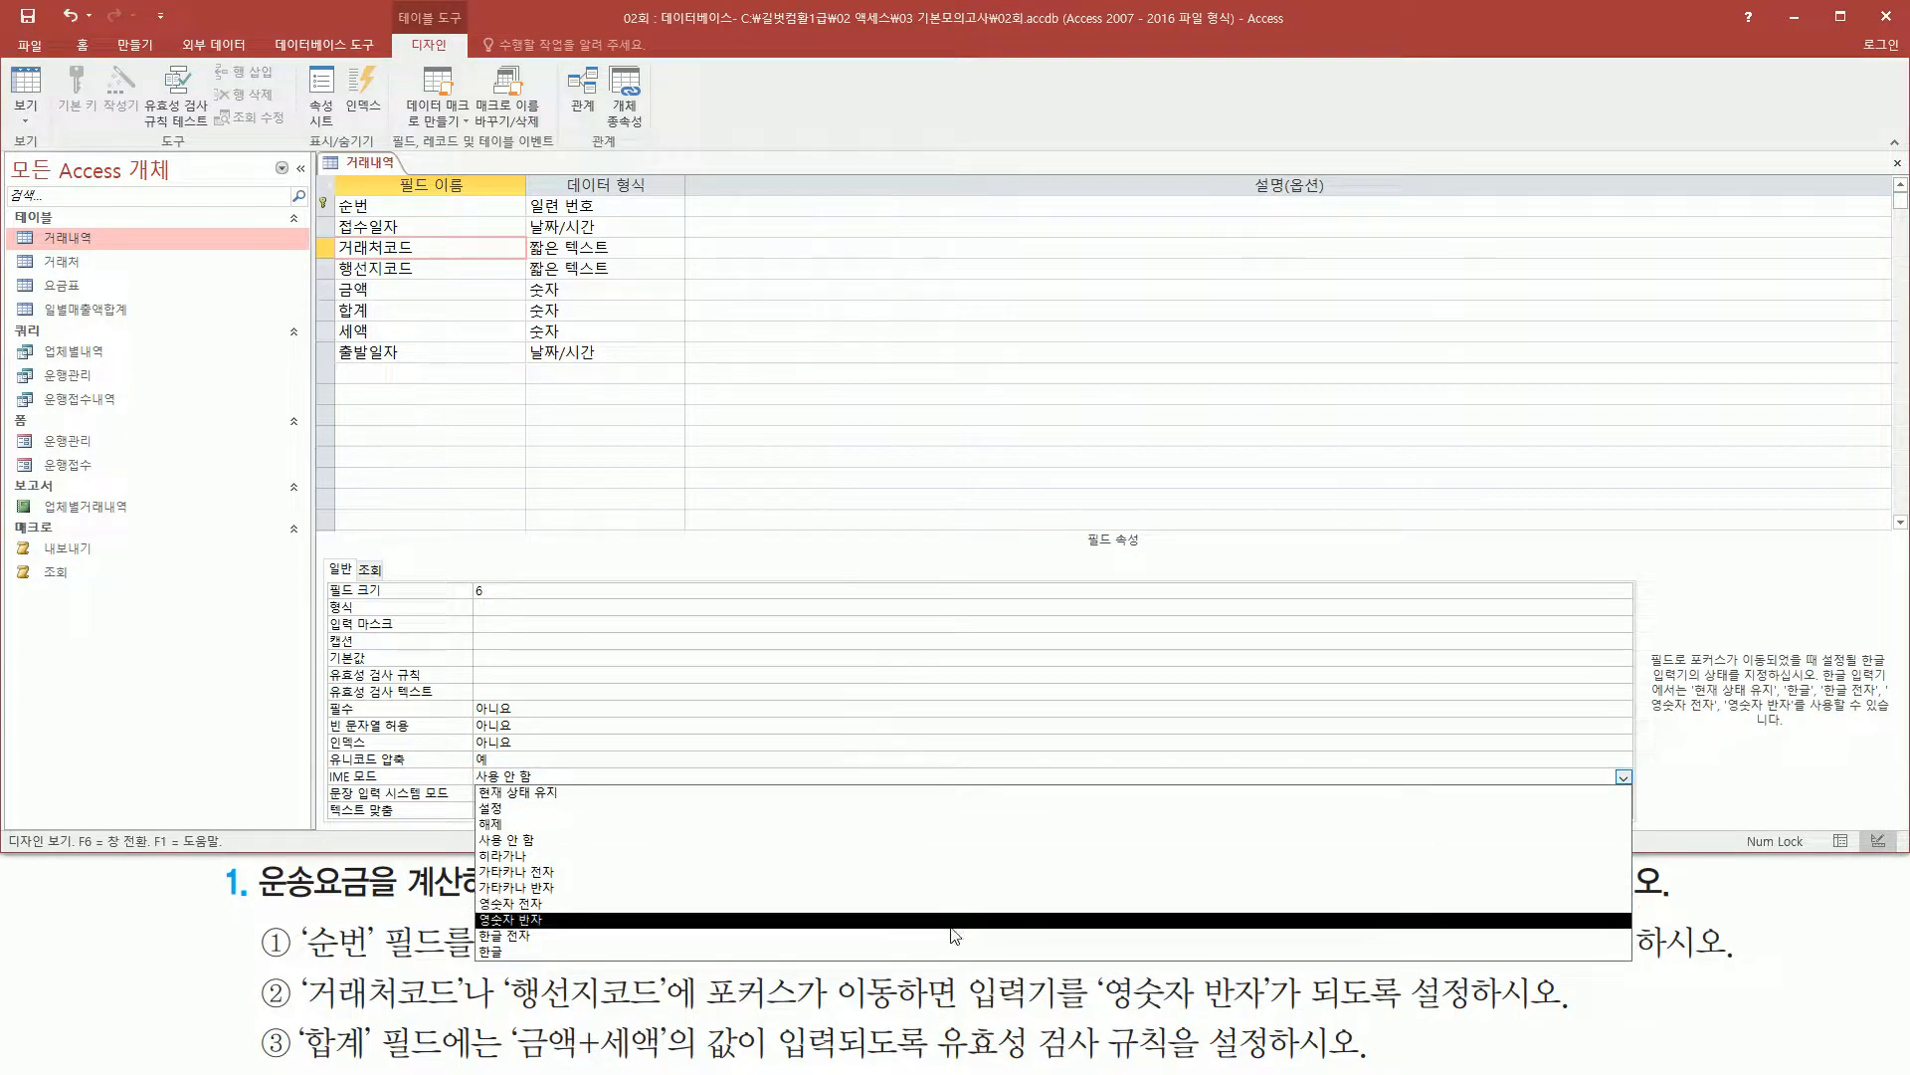
click(950, 925)
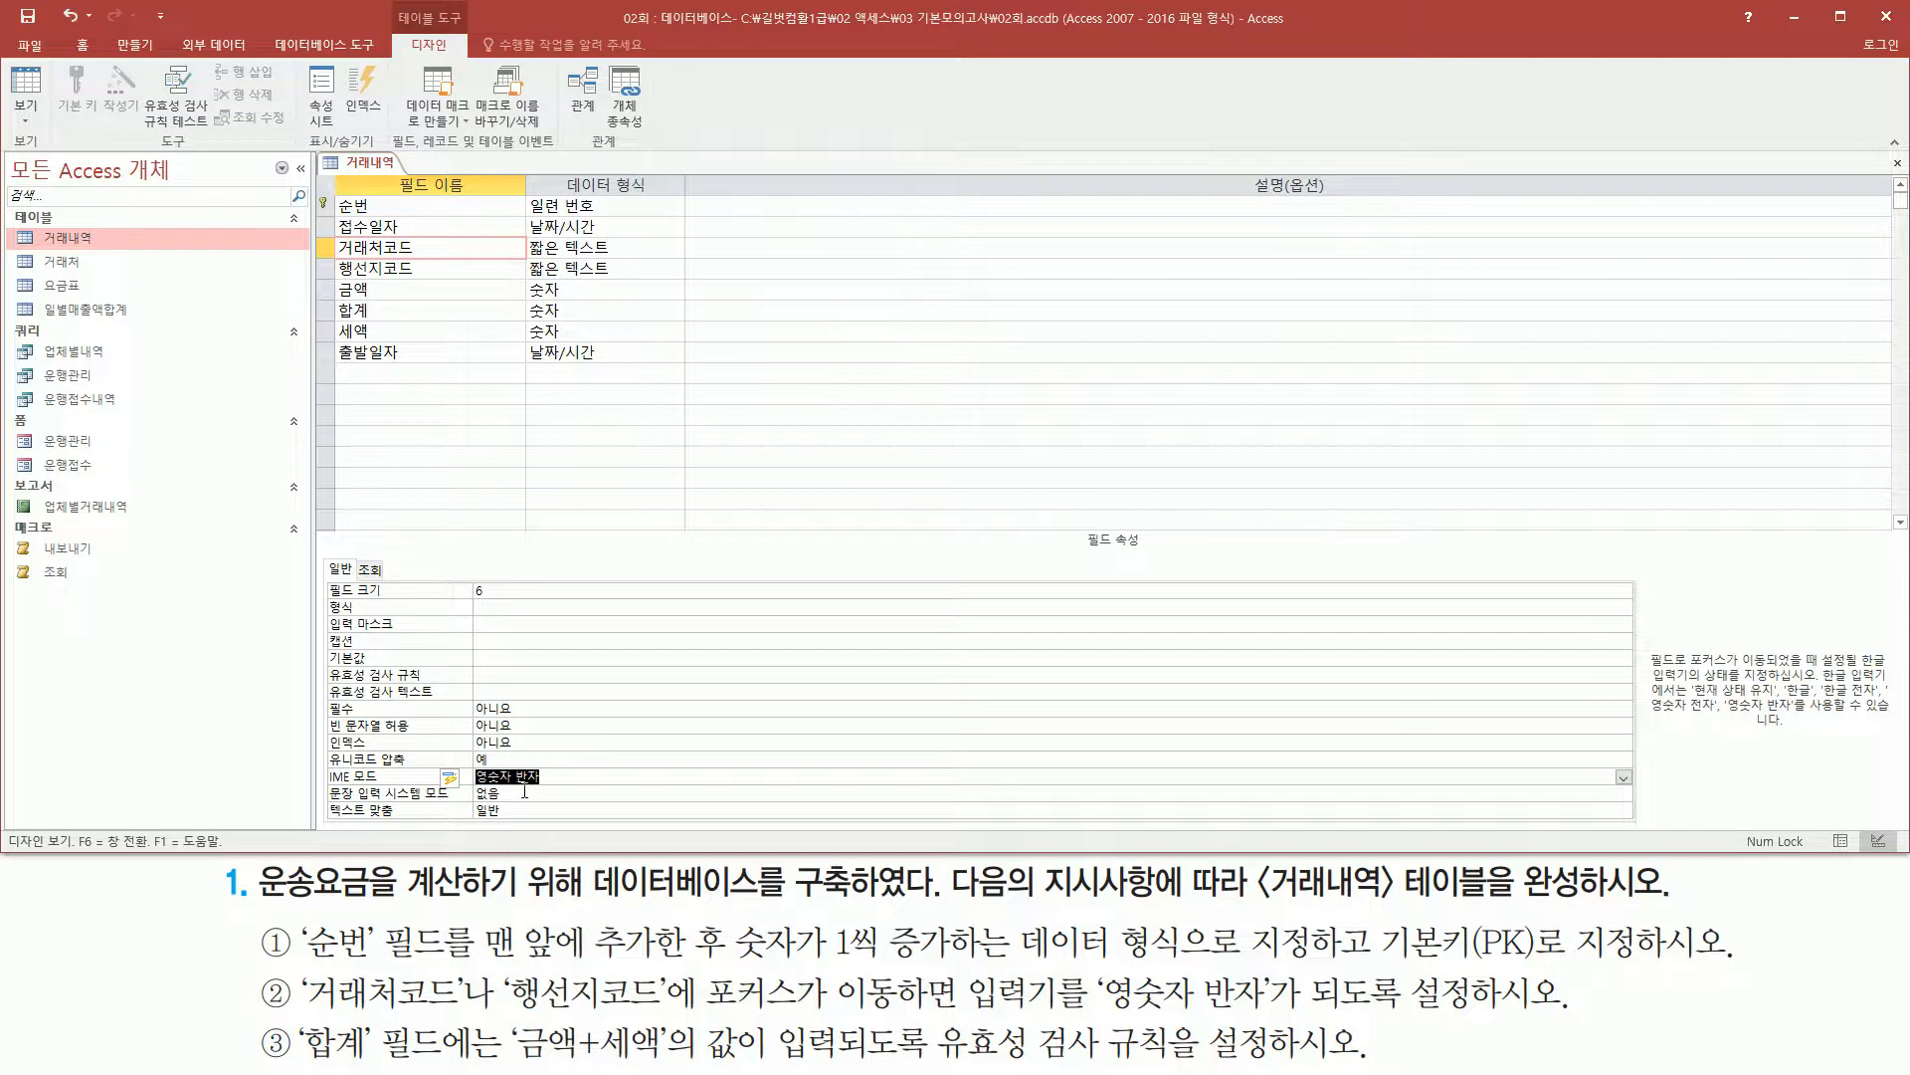
drag(335, 237, 418, 261)
drag(323, 764, 539, 786)
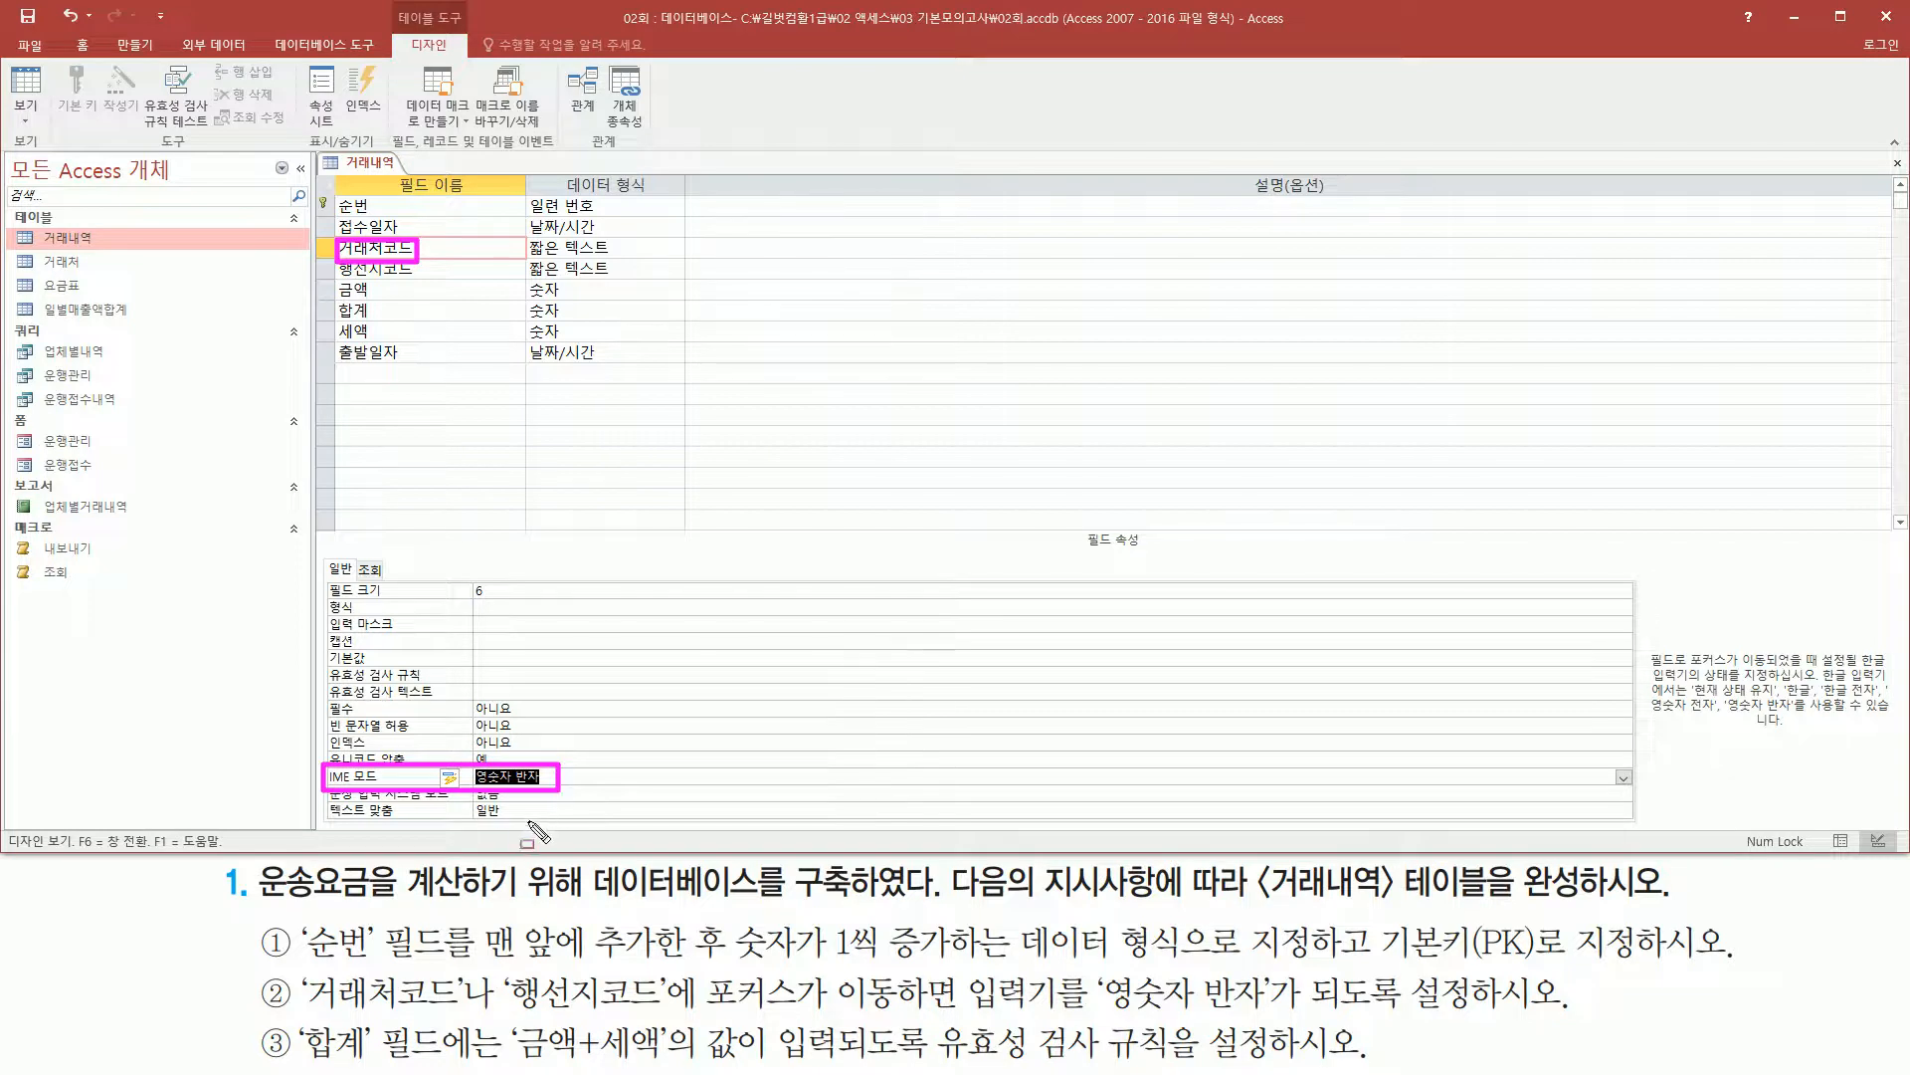
key(Escape)
- Set the IME 모드 property of the 행선지코드 field to 영숫자 반자
click(439, 267)
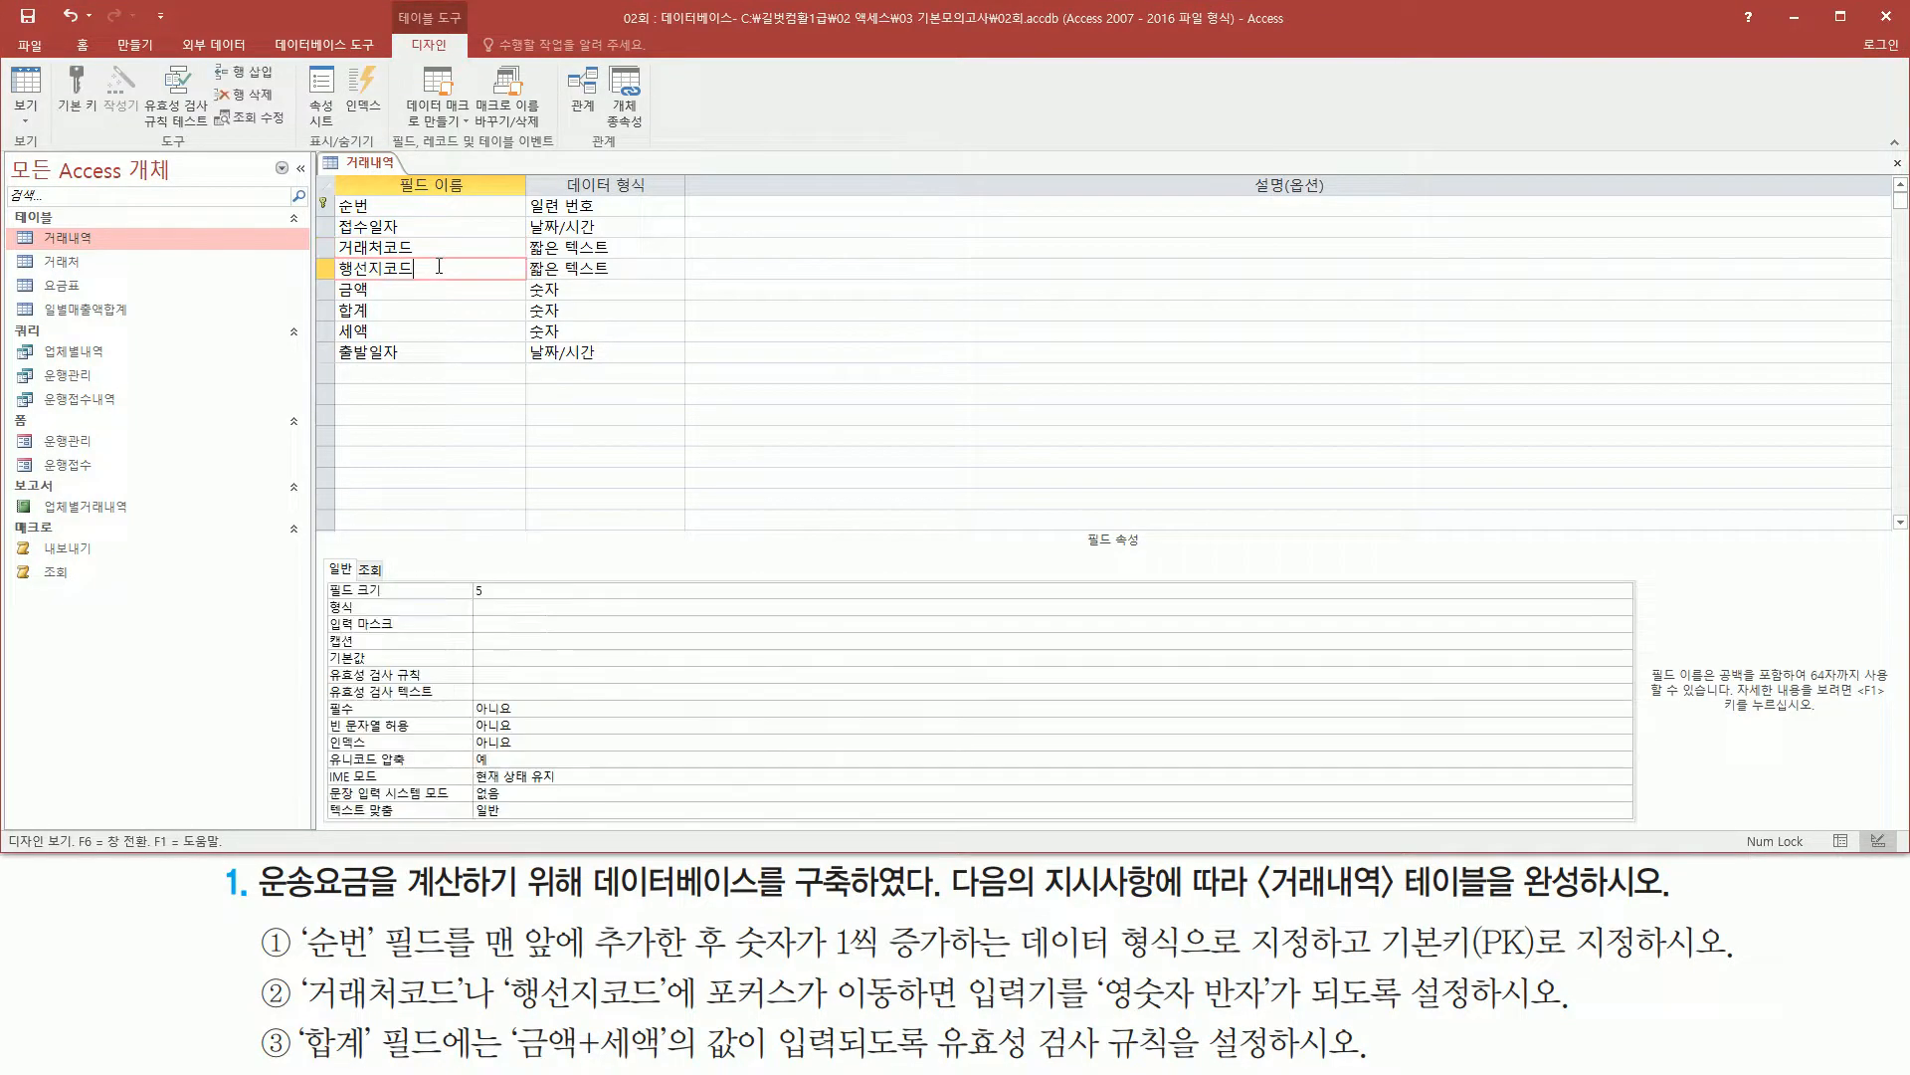
key(ctrl+2)
drag(322, 253, 435, 280)
drag(322, 757, 422, 810)
key(Escape)
click(615, 787)
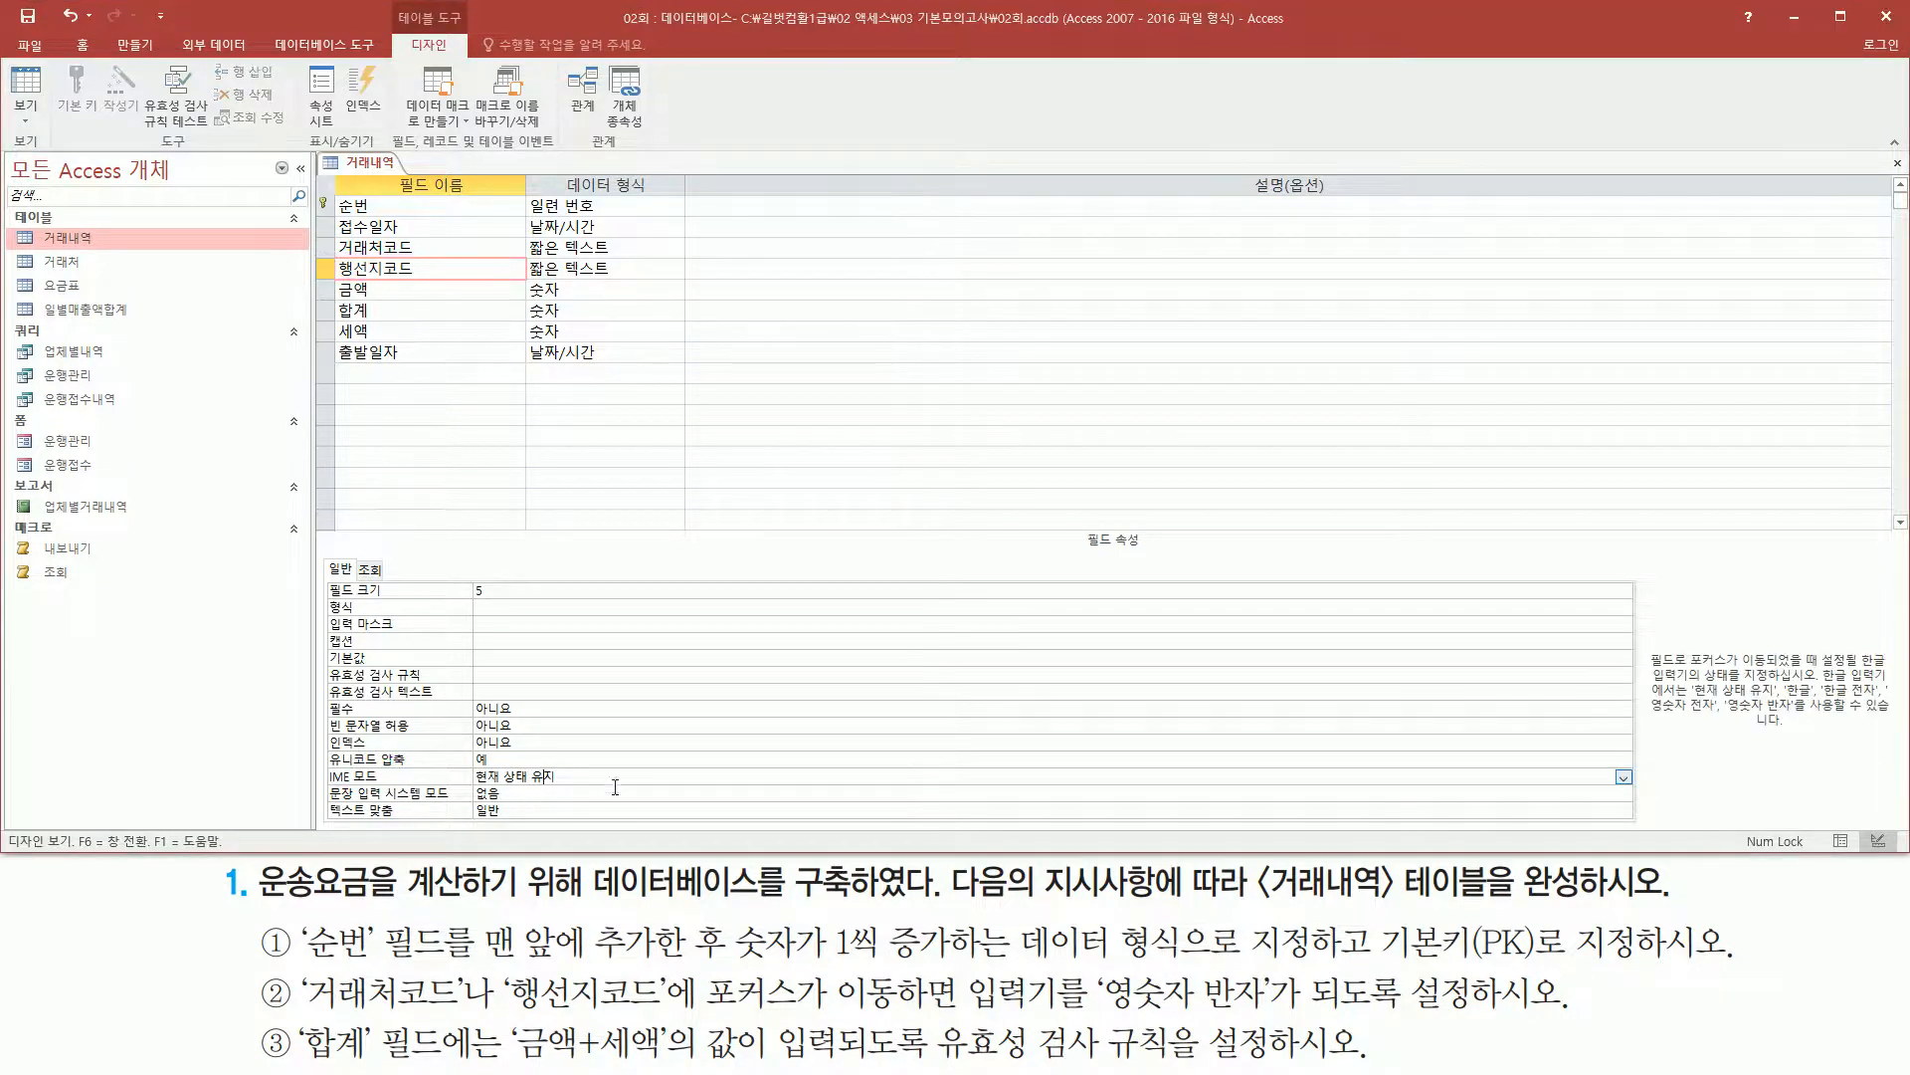
click(1623, 781)
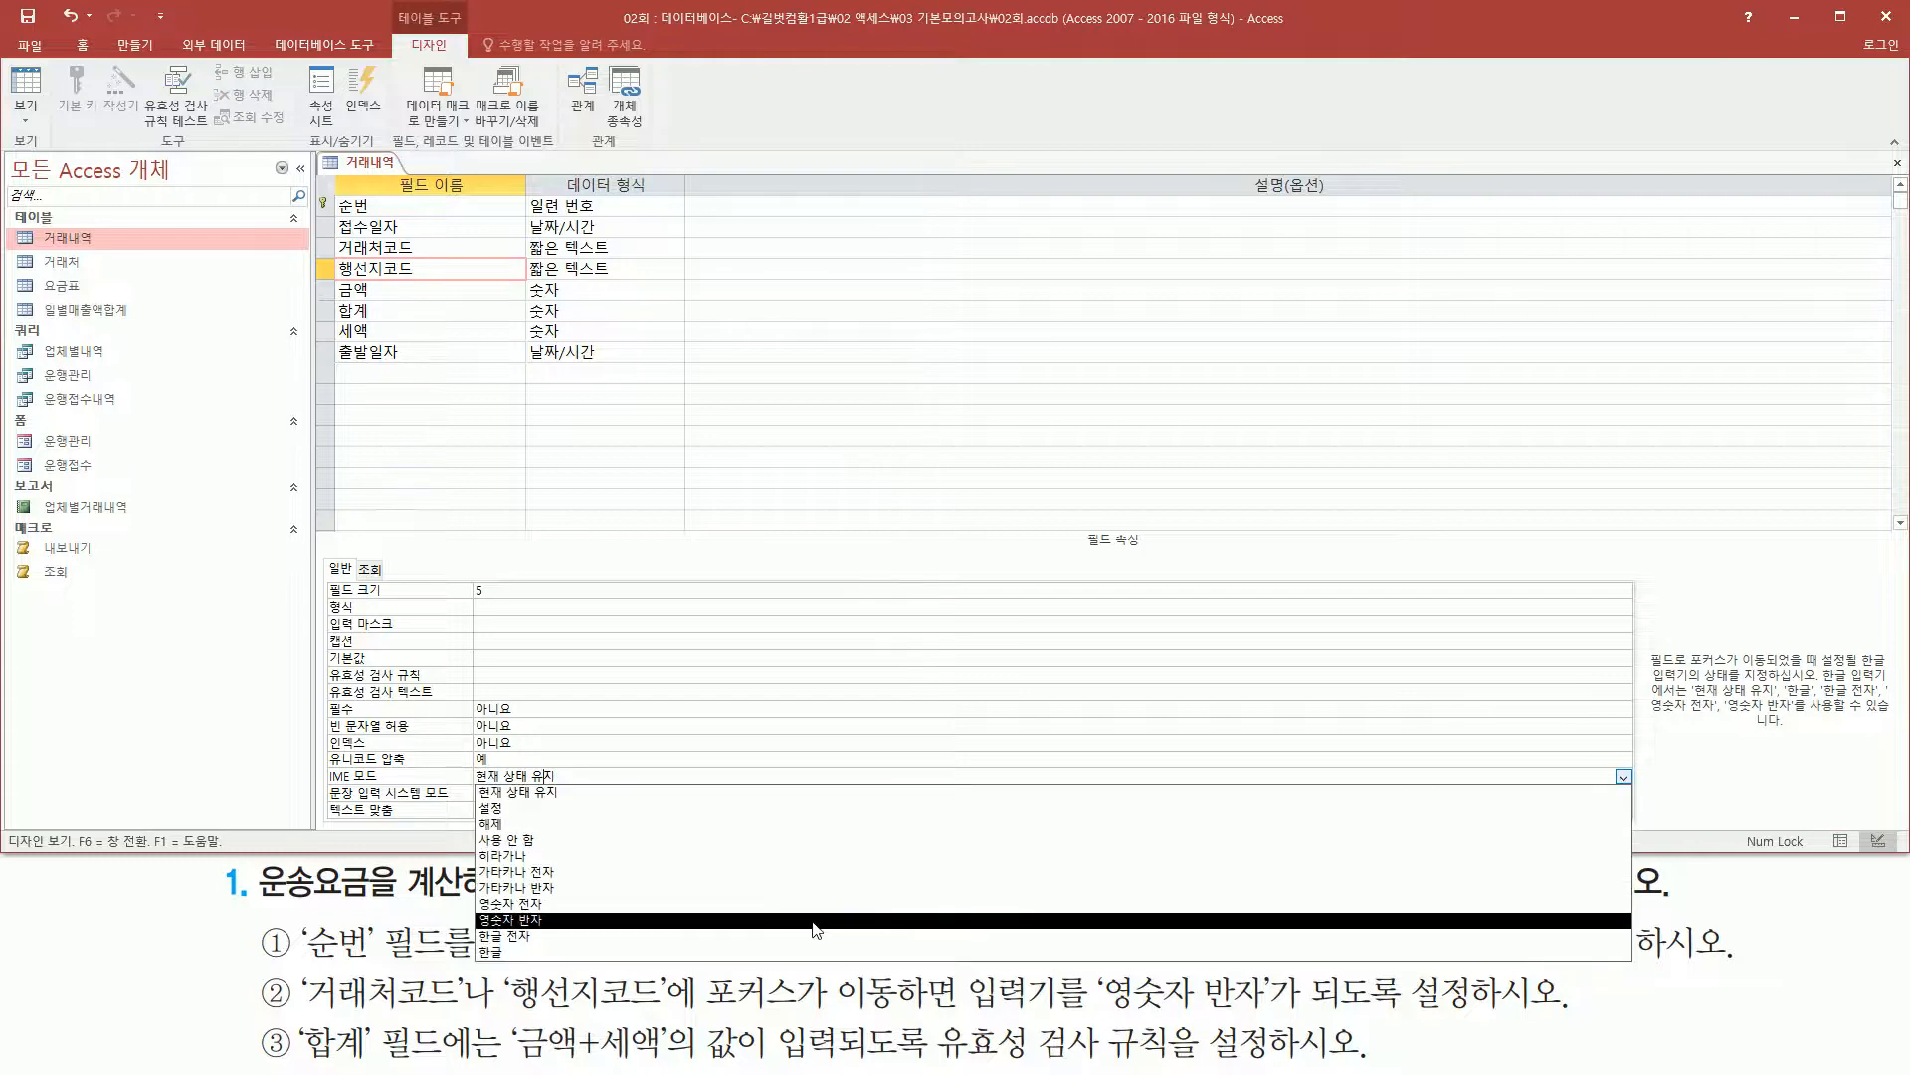
click(545, 920)
drag(316, 763, 608, 793)
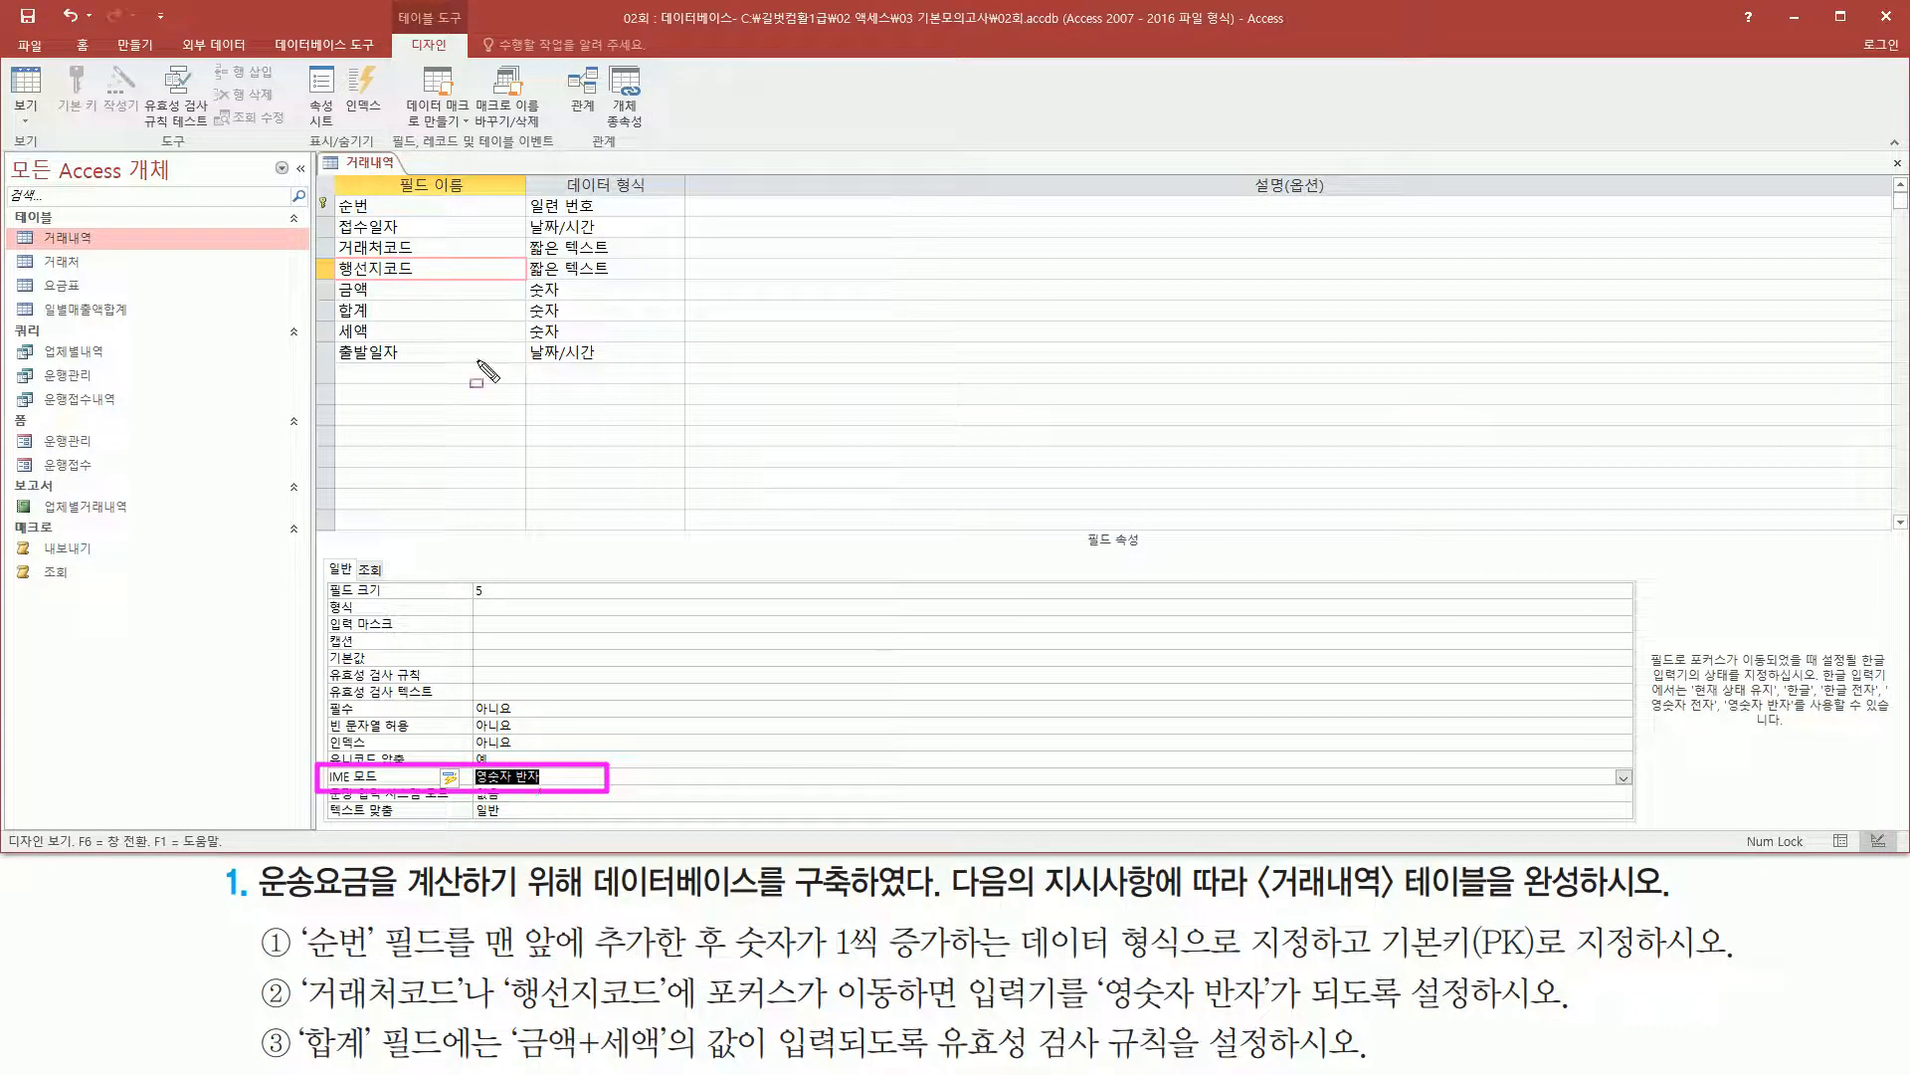
drag(334, 237, 439, 279)
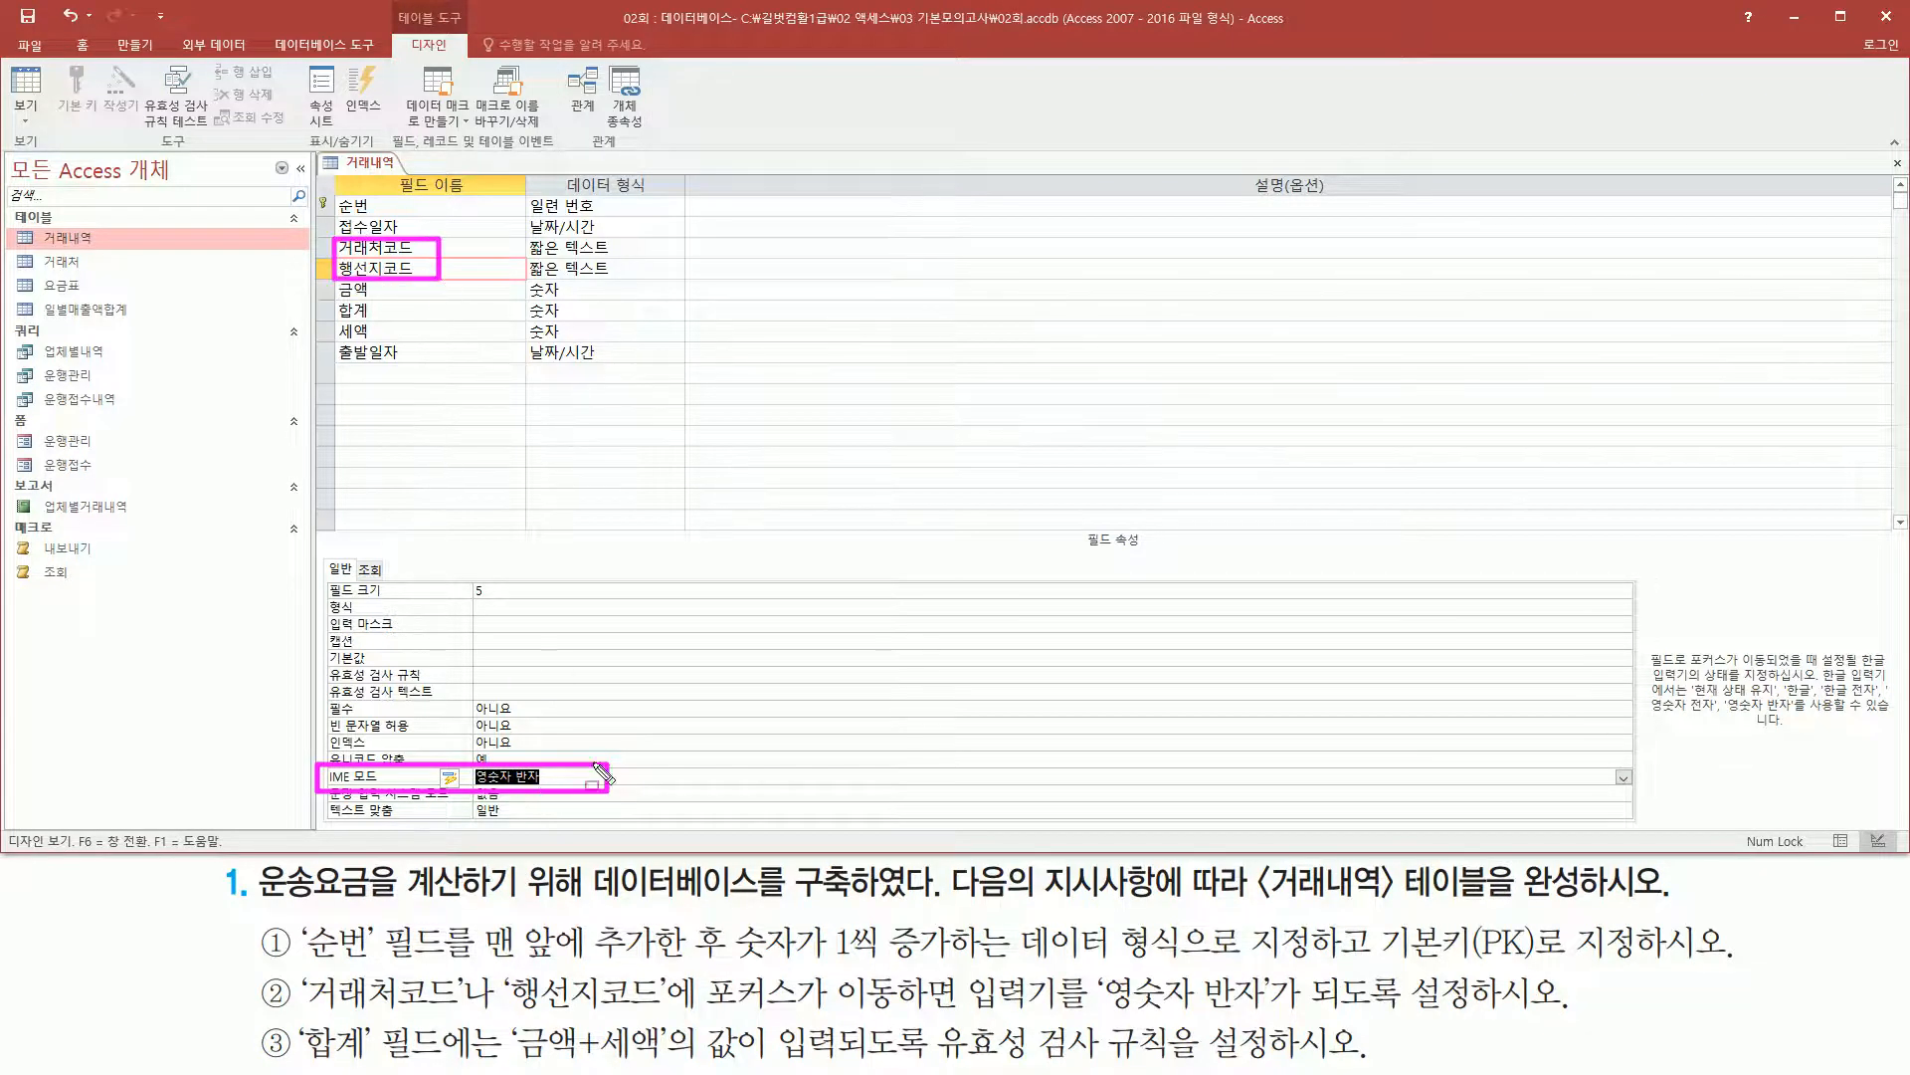
key(Escape)
click(573, 775)
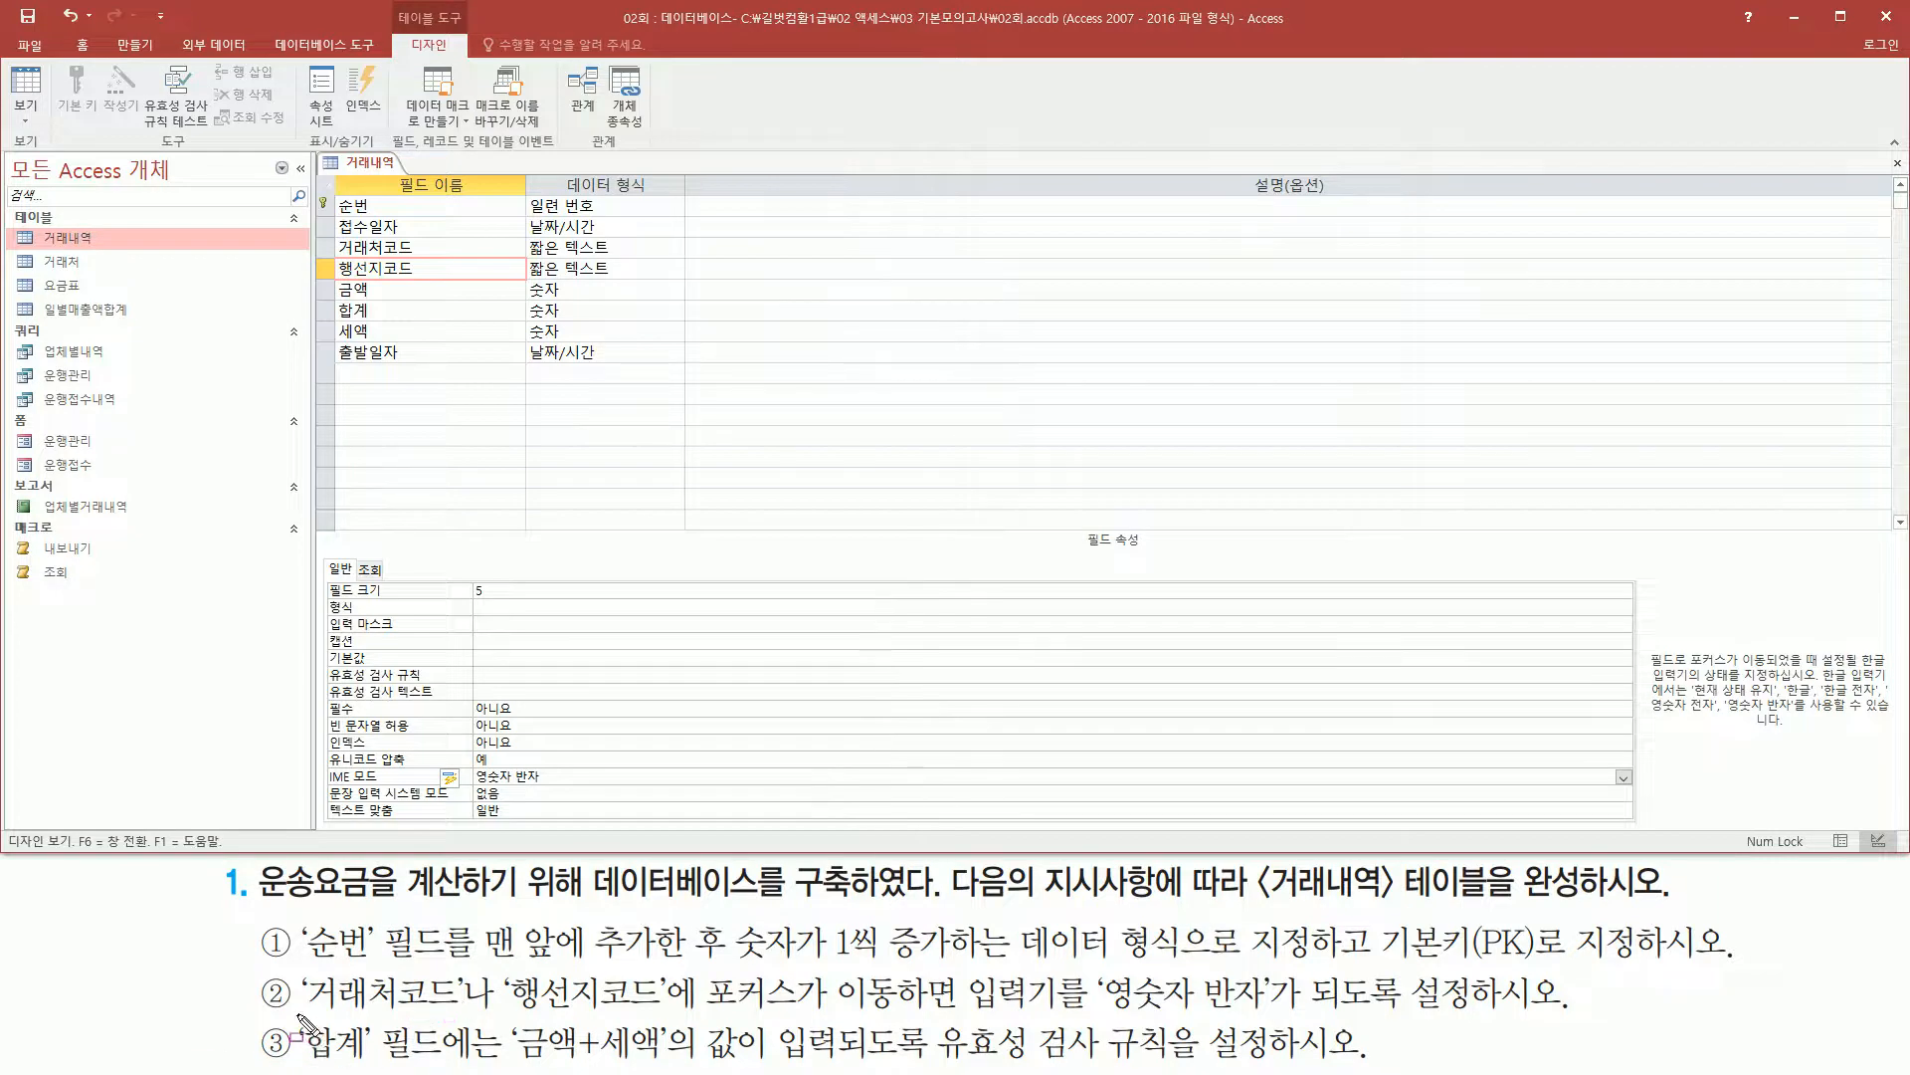
mouse_move(297, 1013)
mouse_down()
mouse_move(323, 1057)
mouse_move(388, 1069)
mouse_up()
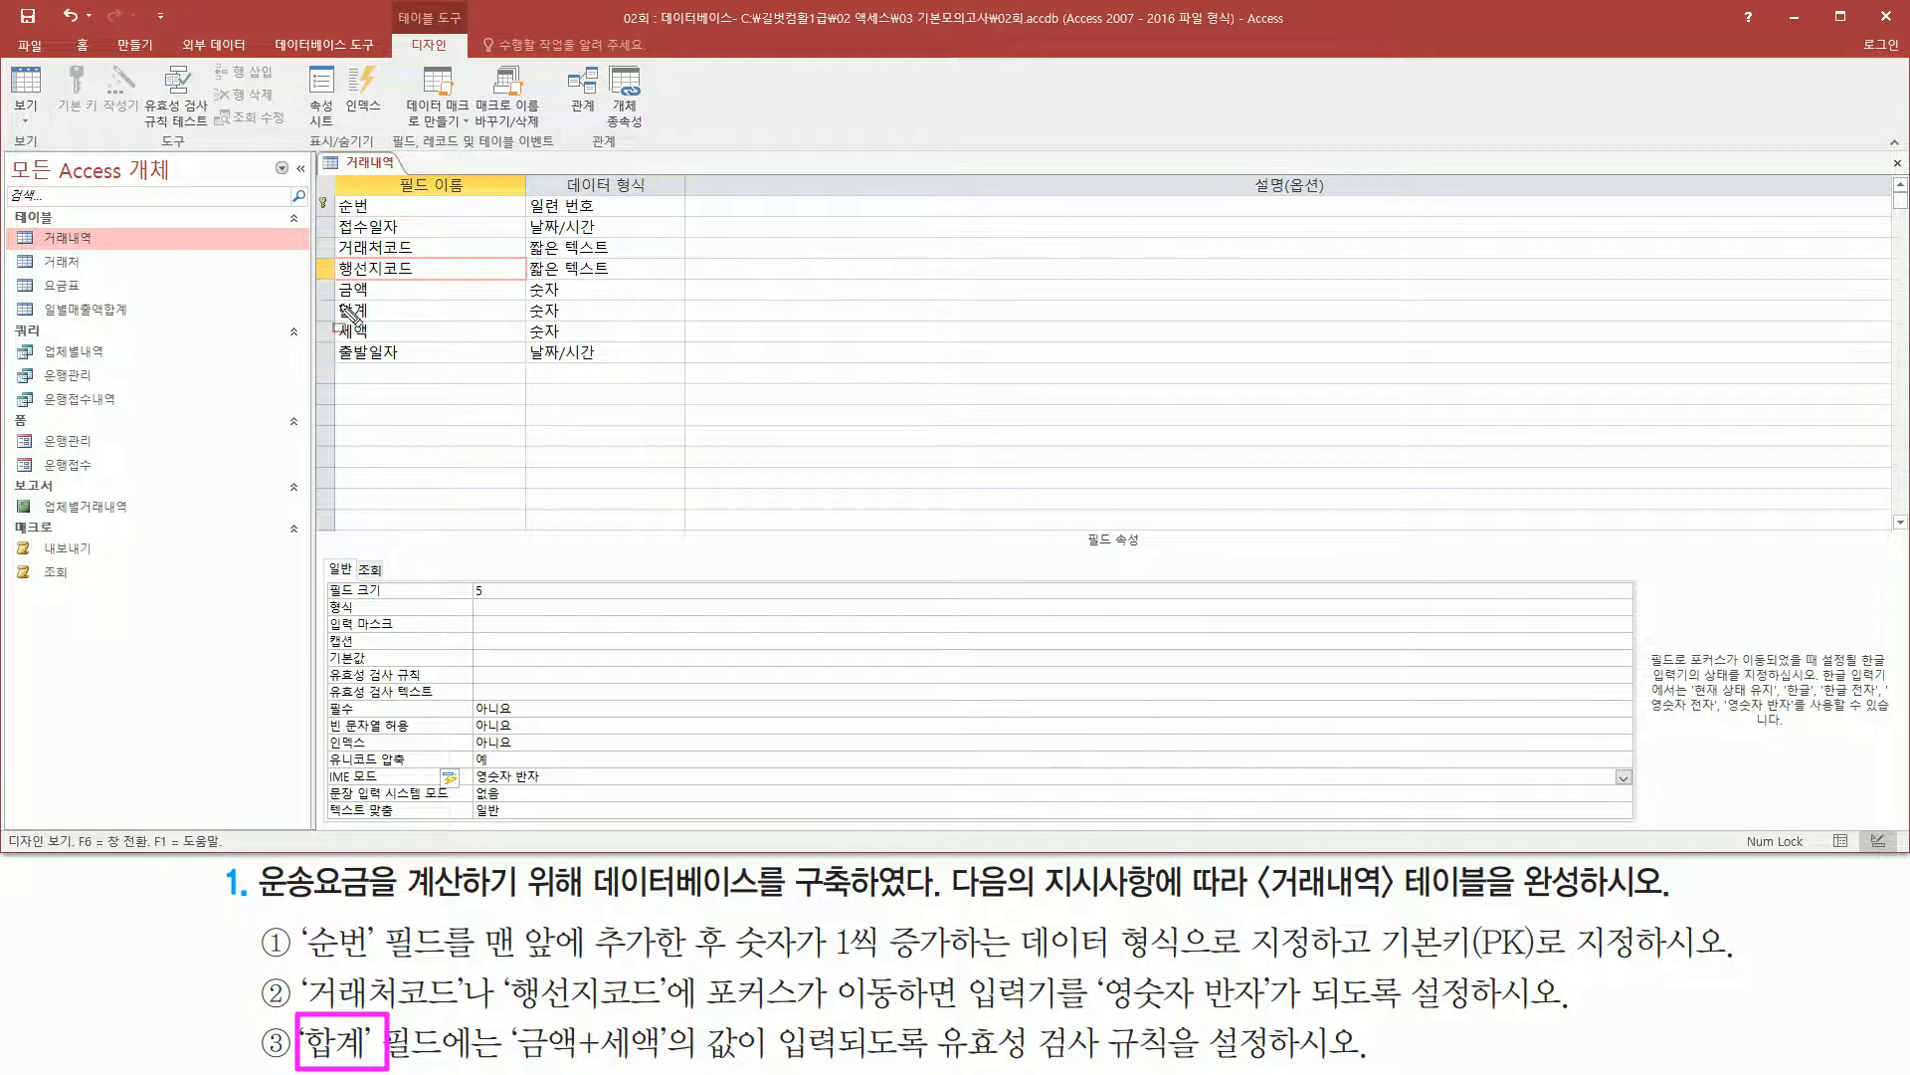
drag(332, 290, 377, 326)
mouse_move(513, 1016)
mouse_down()
mouse_move(668, 1064)
mouse_move(950, 1047)
mouse_move(1172, 1067)
mouse_up()
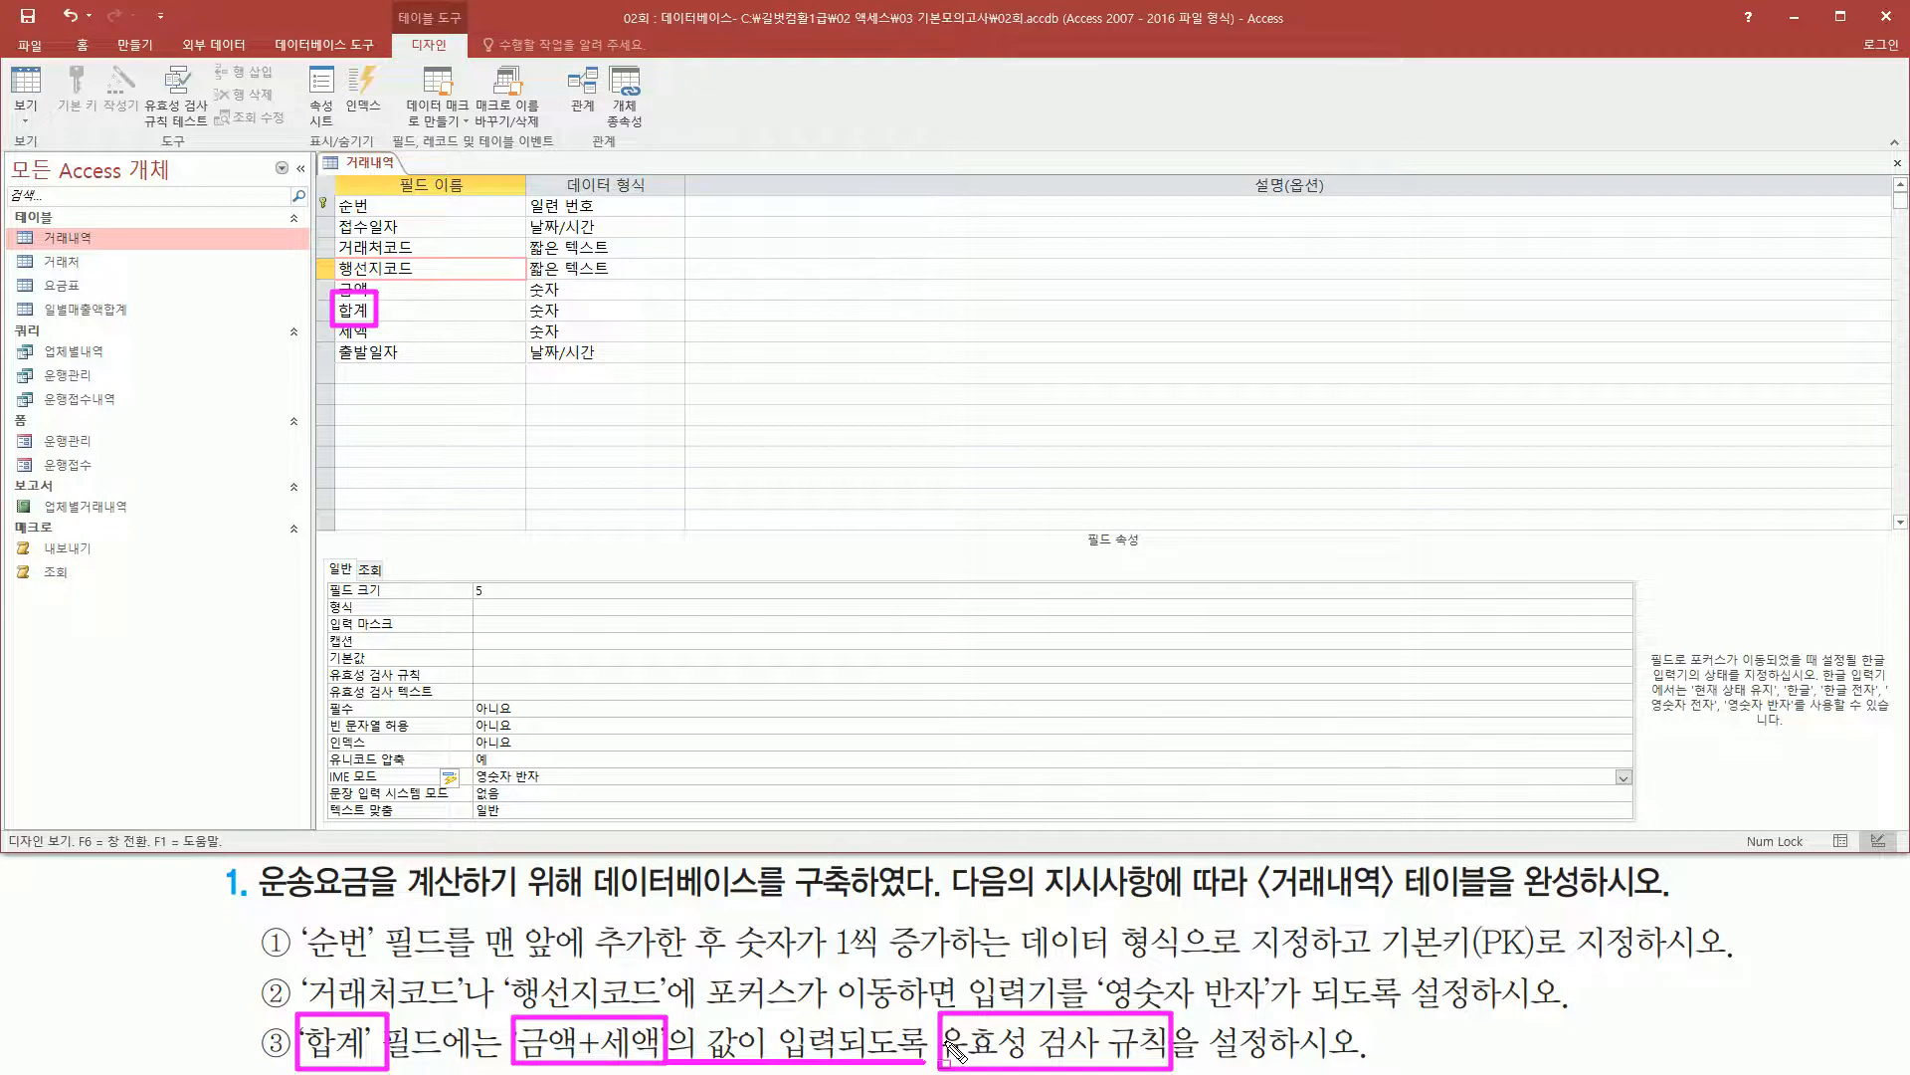
key(e)
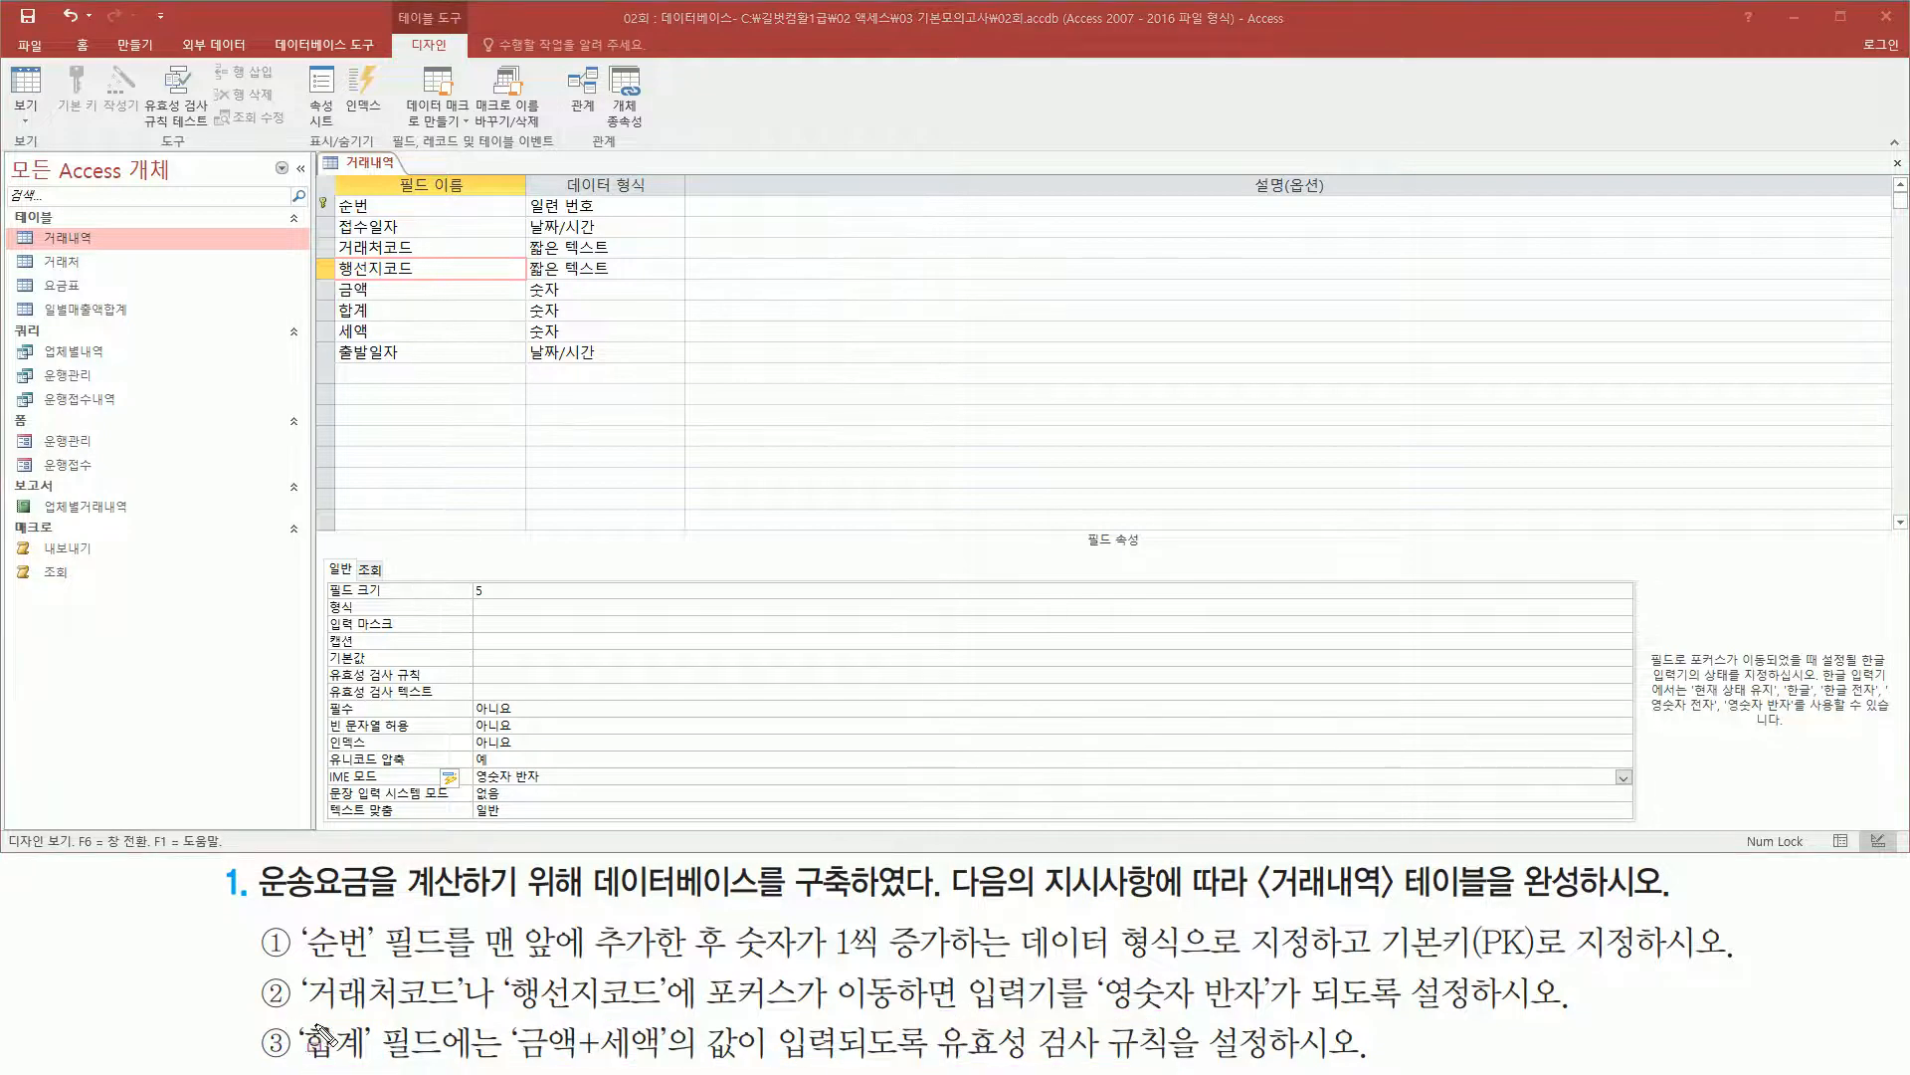
drag(280, 1057, 382, 1020)
key(Escape)
- Examine the 유효성 검사 규칙 property of the 합계 field
click(403, 312)
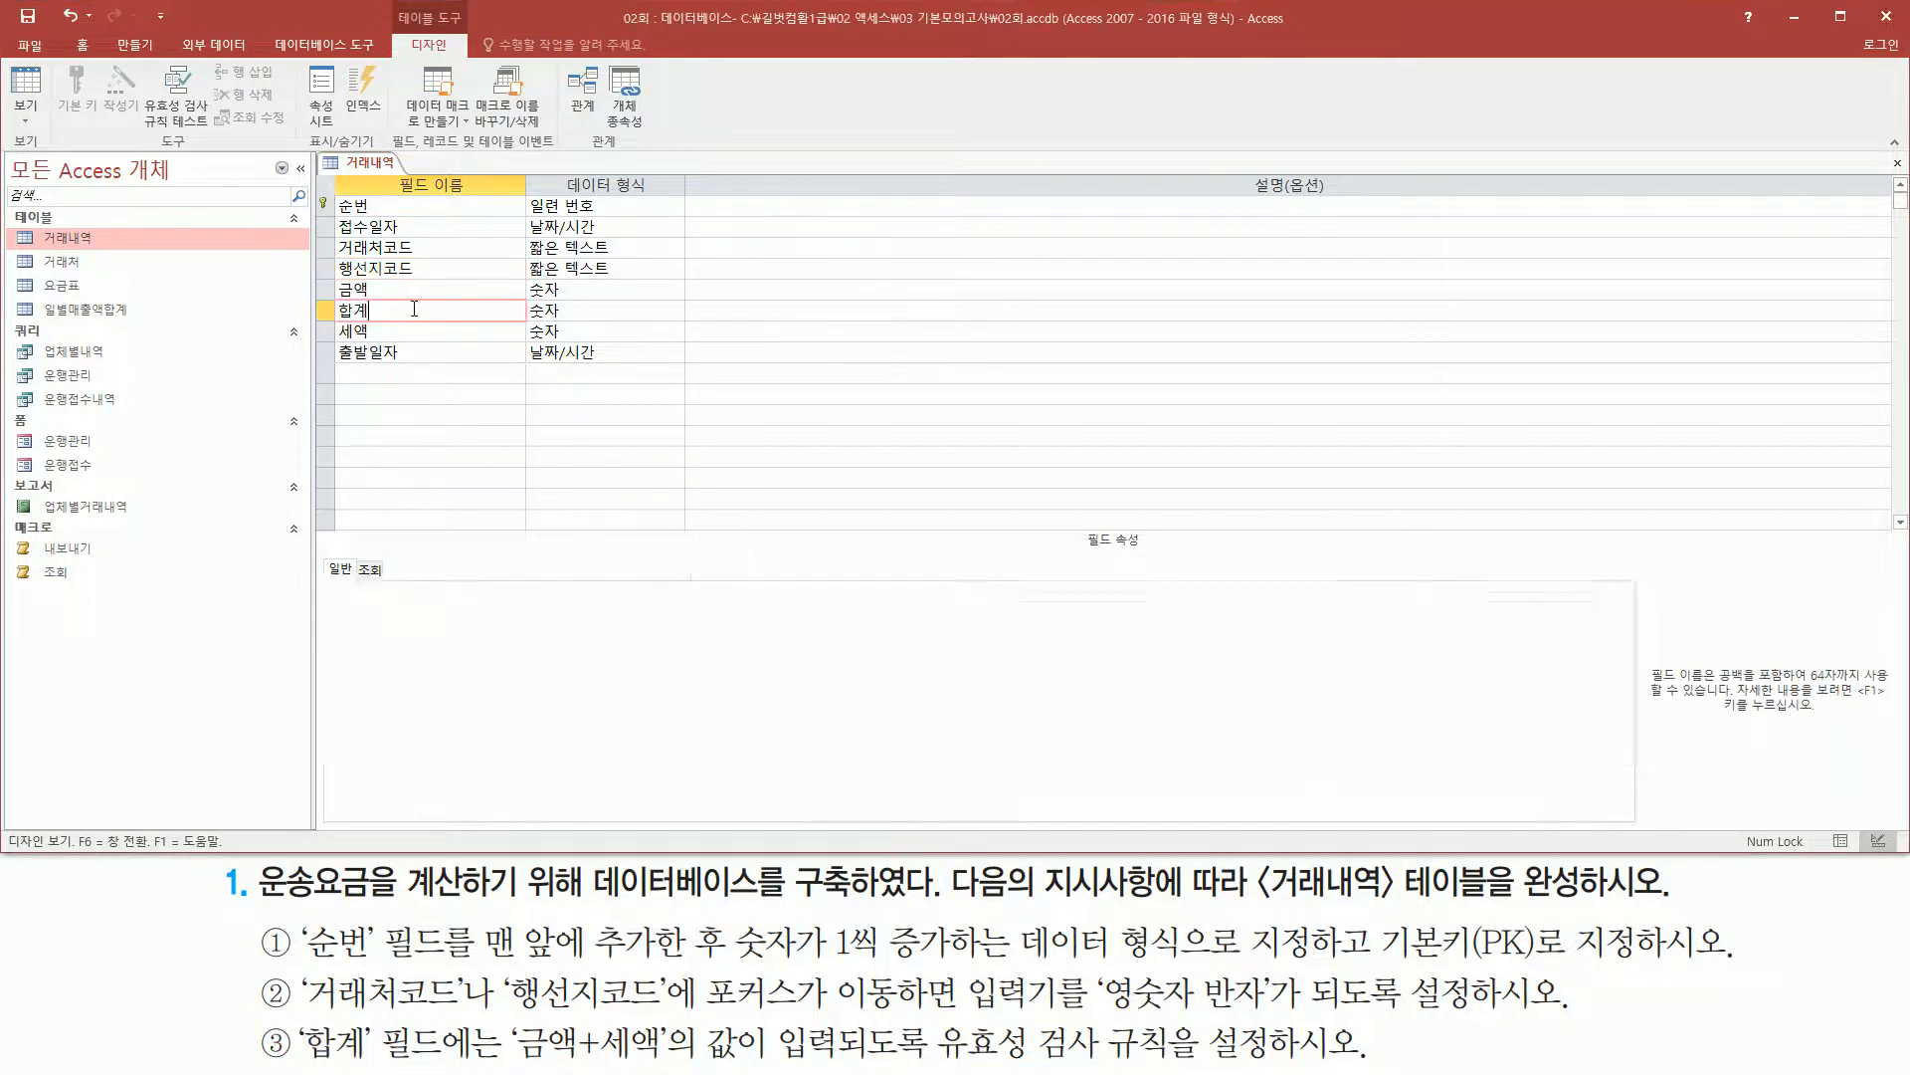
drag(940, 1061, 1263, 1060)
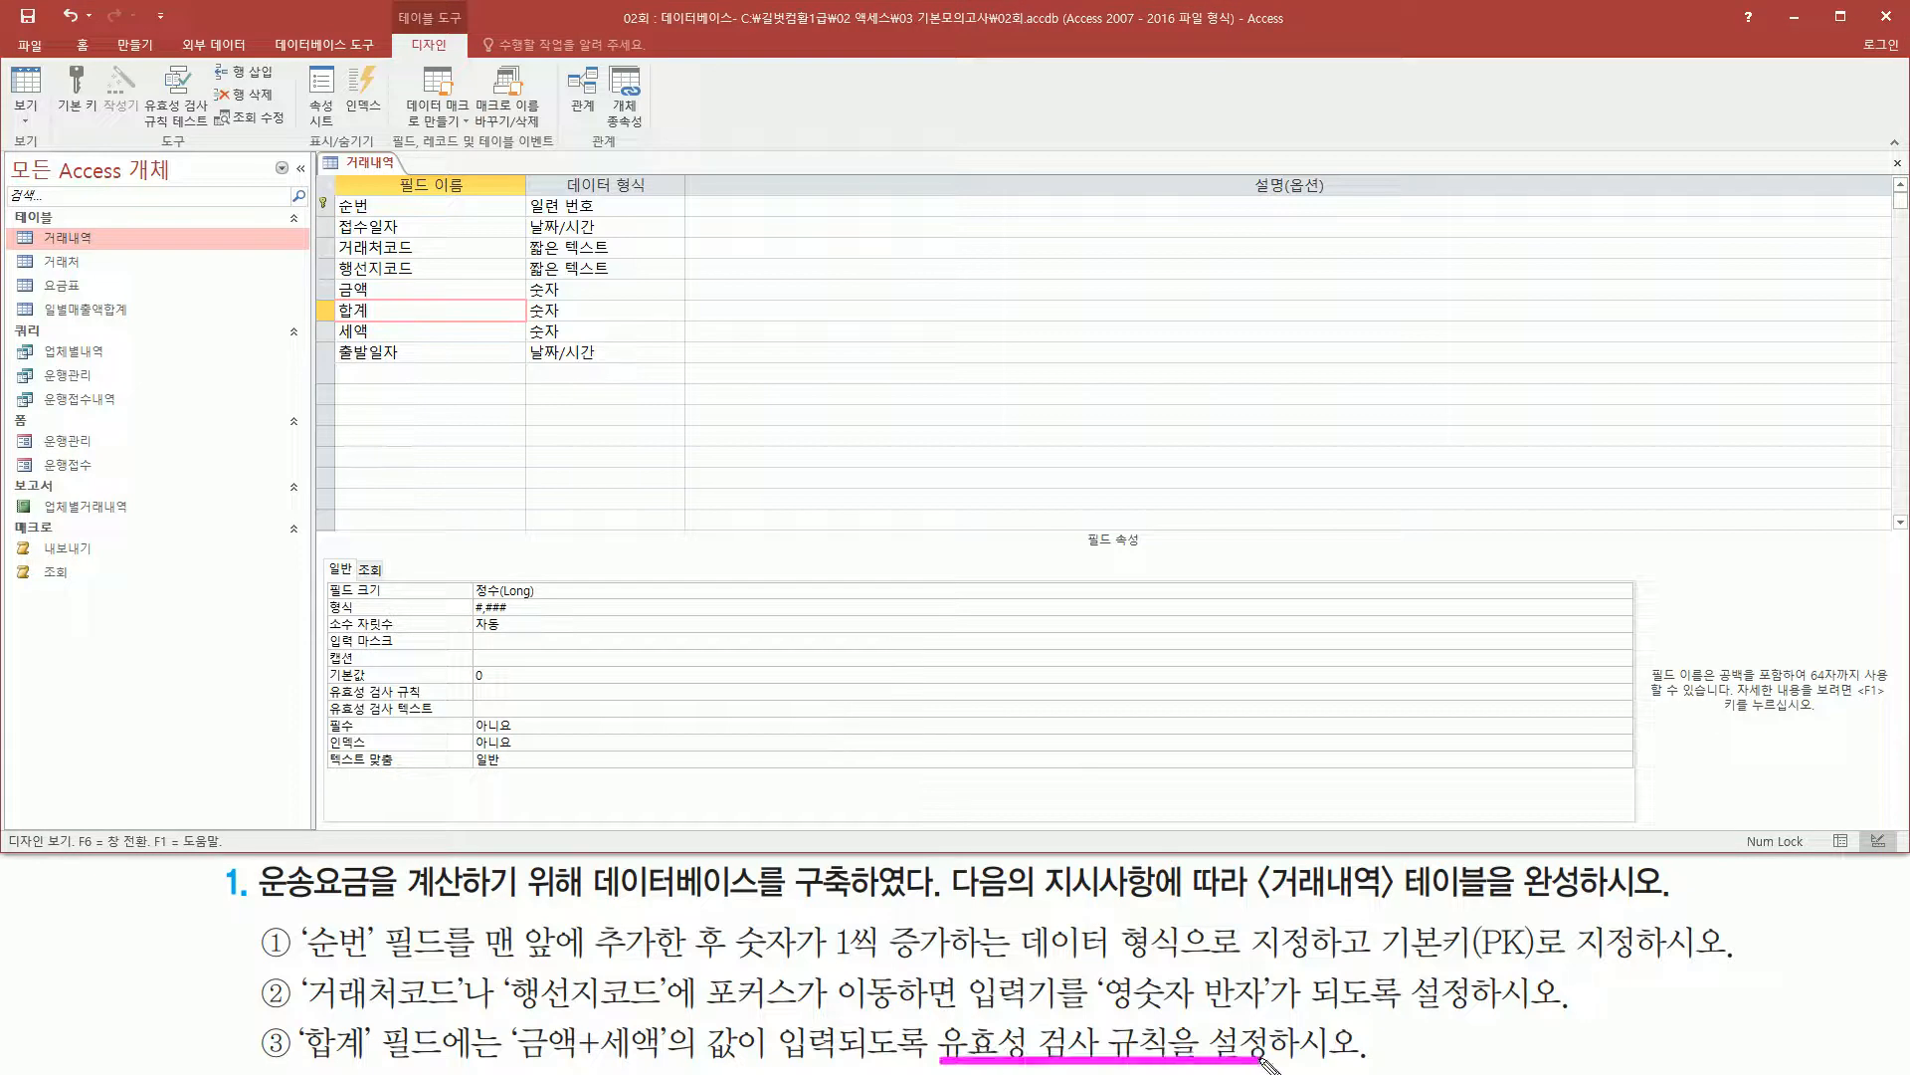
mouse_move(327, 677)
mouse_down()
mouse_move(339, 704)
mouse_move(623, 703)
mouse_up()
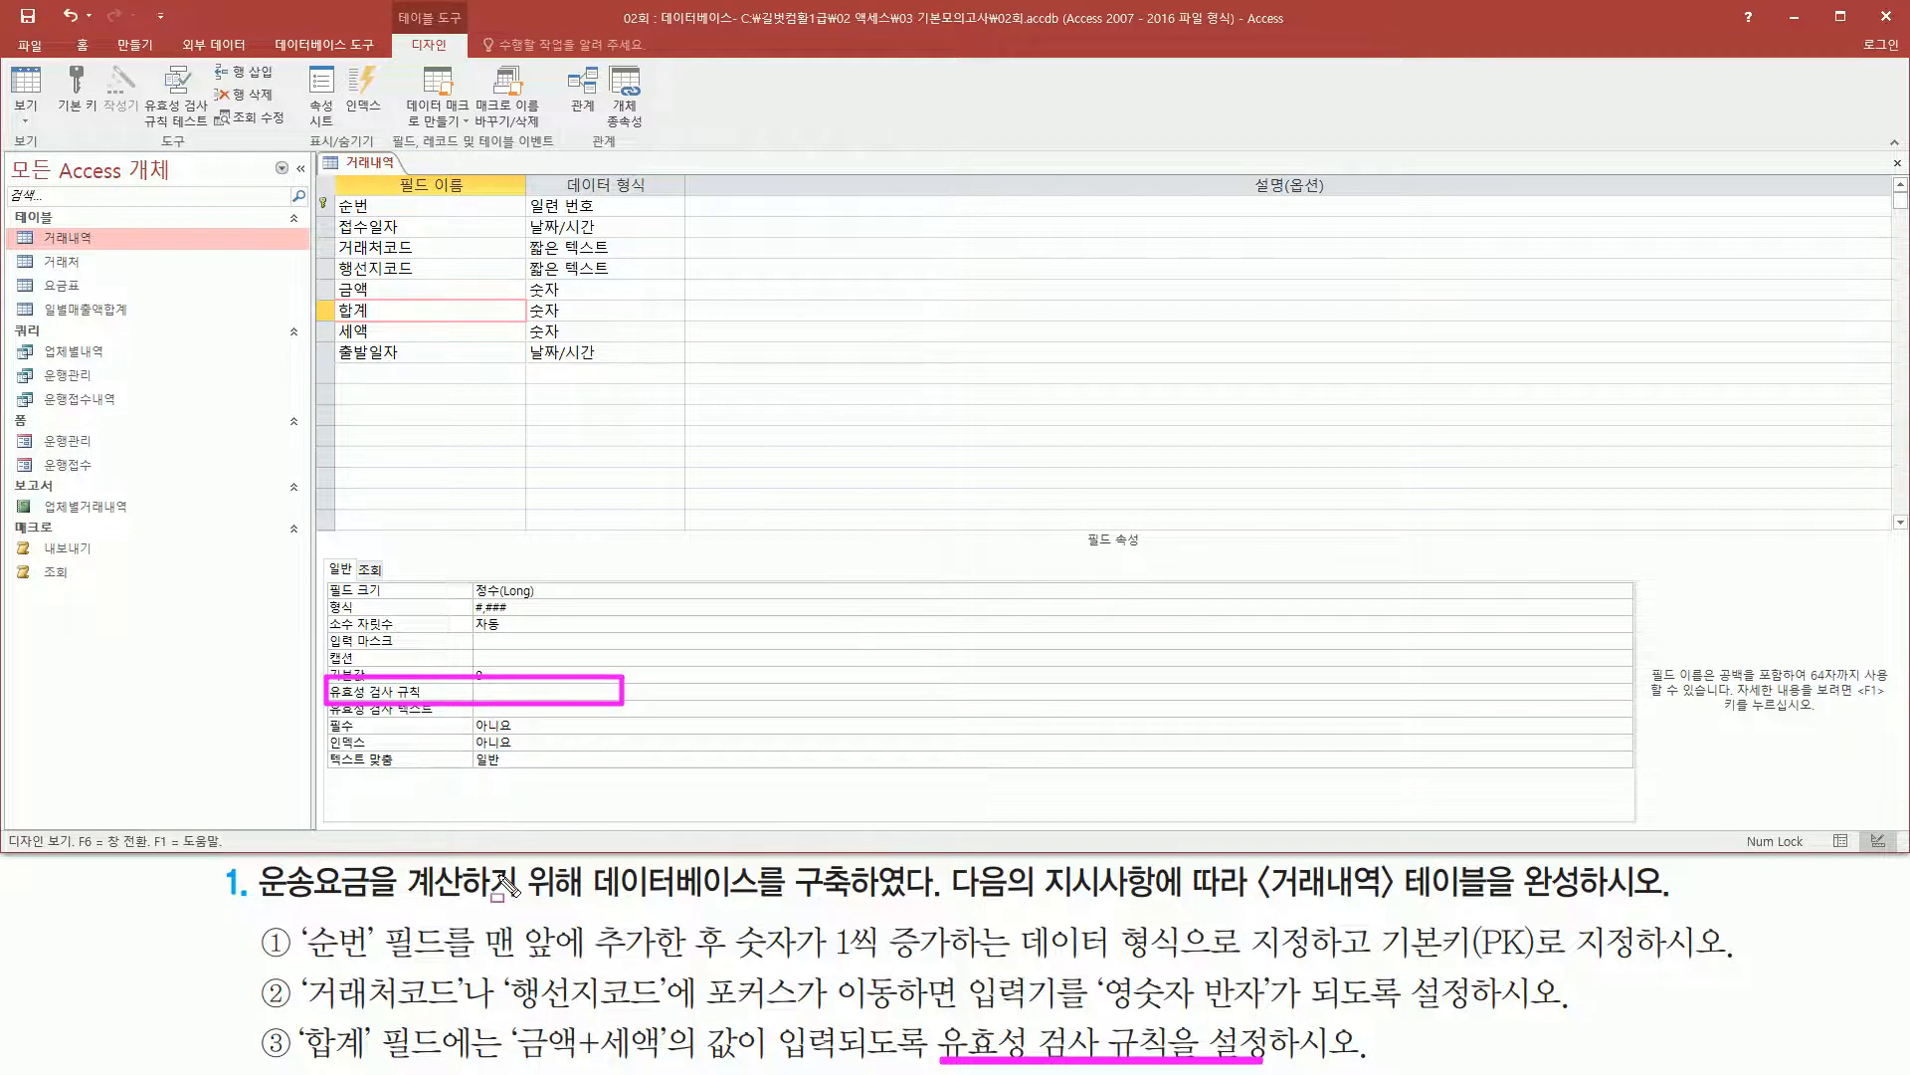
mouse_move(505, 1015)
mouse_down()
mouse_move(575, 1065)
mouse_move(682, 1067)
mouse_up()
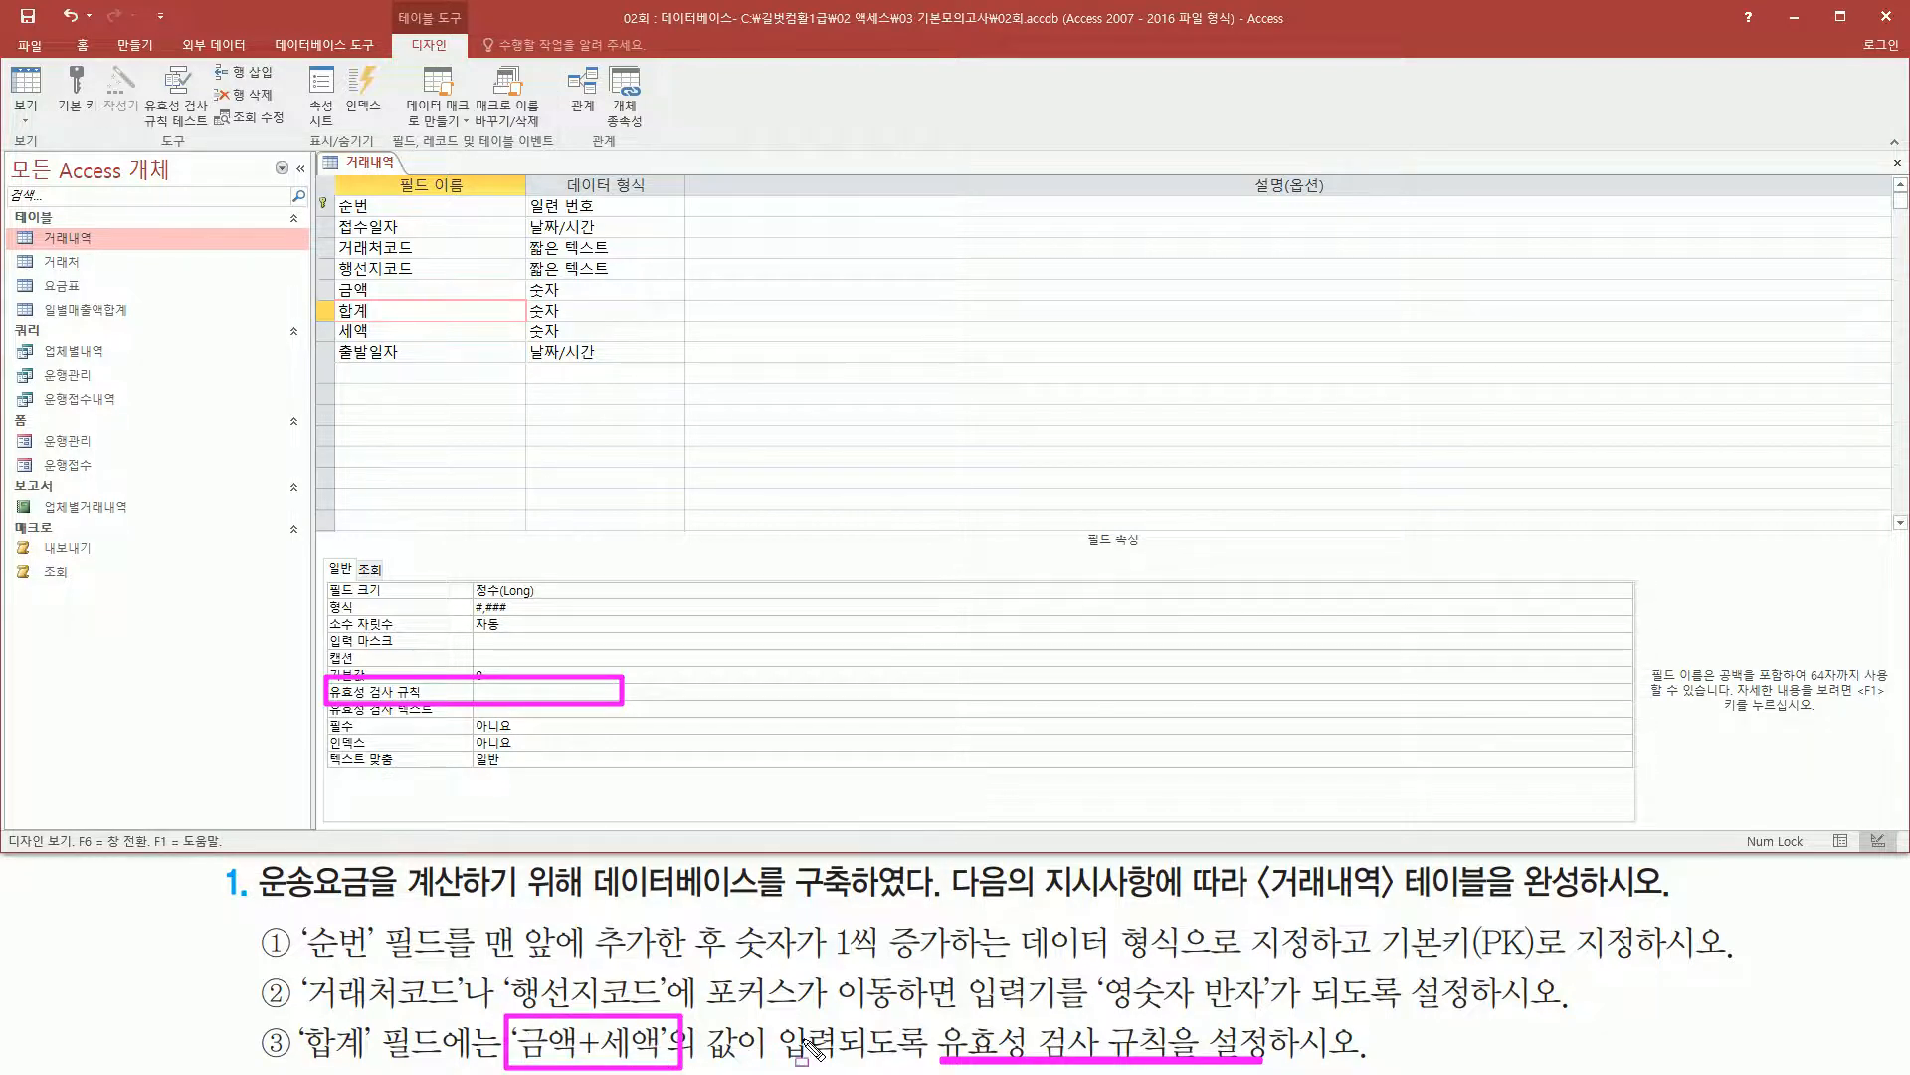
drag(331, 302, 382, 319)
mouse_move(366, 284)
mouse_down()
mouse_move(406, 267)
mouse_move(393, 334)
mouse_move(410, 308)
mouse_up()
drag(325, 313, 353, 301)
key(Escape)
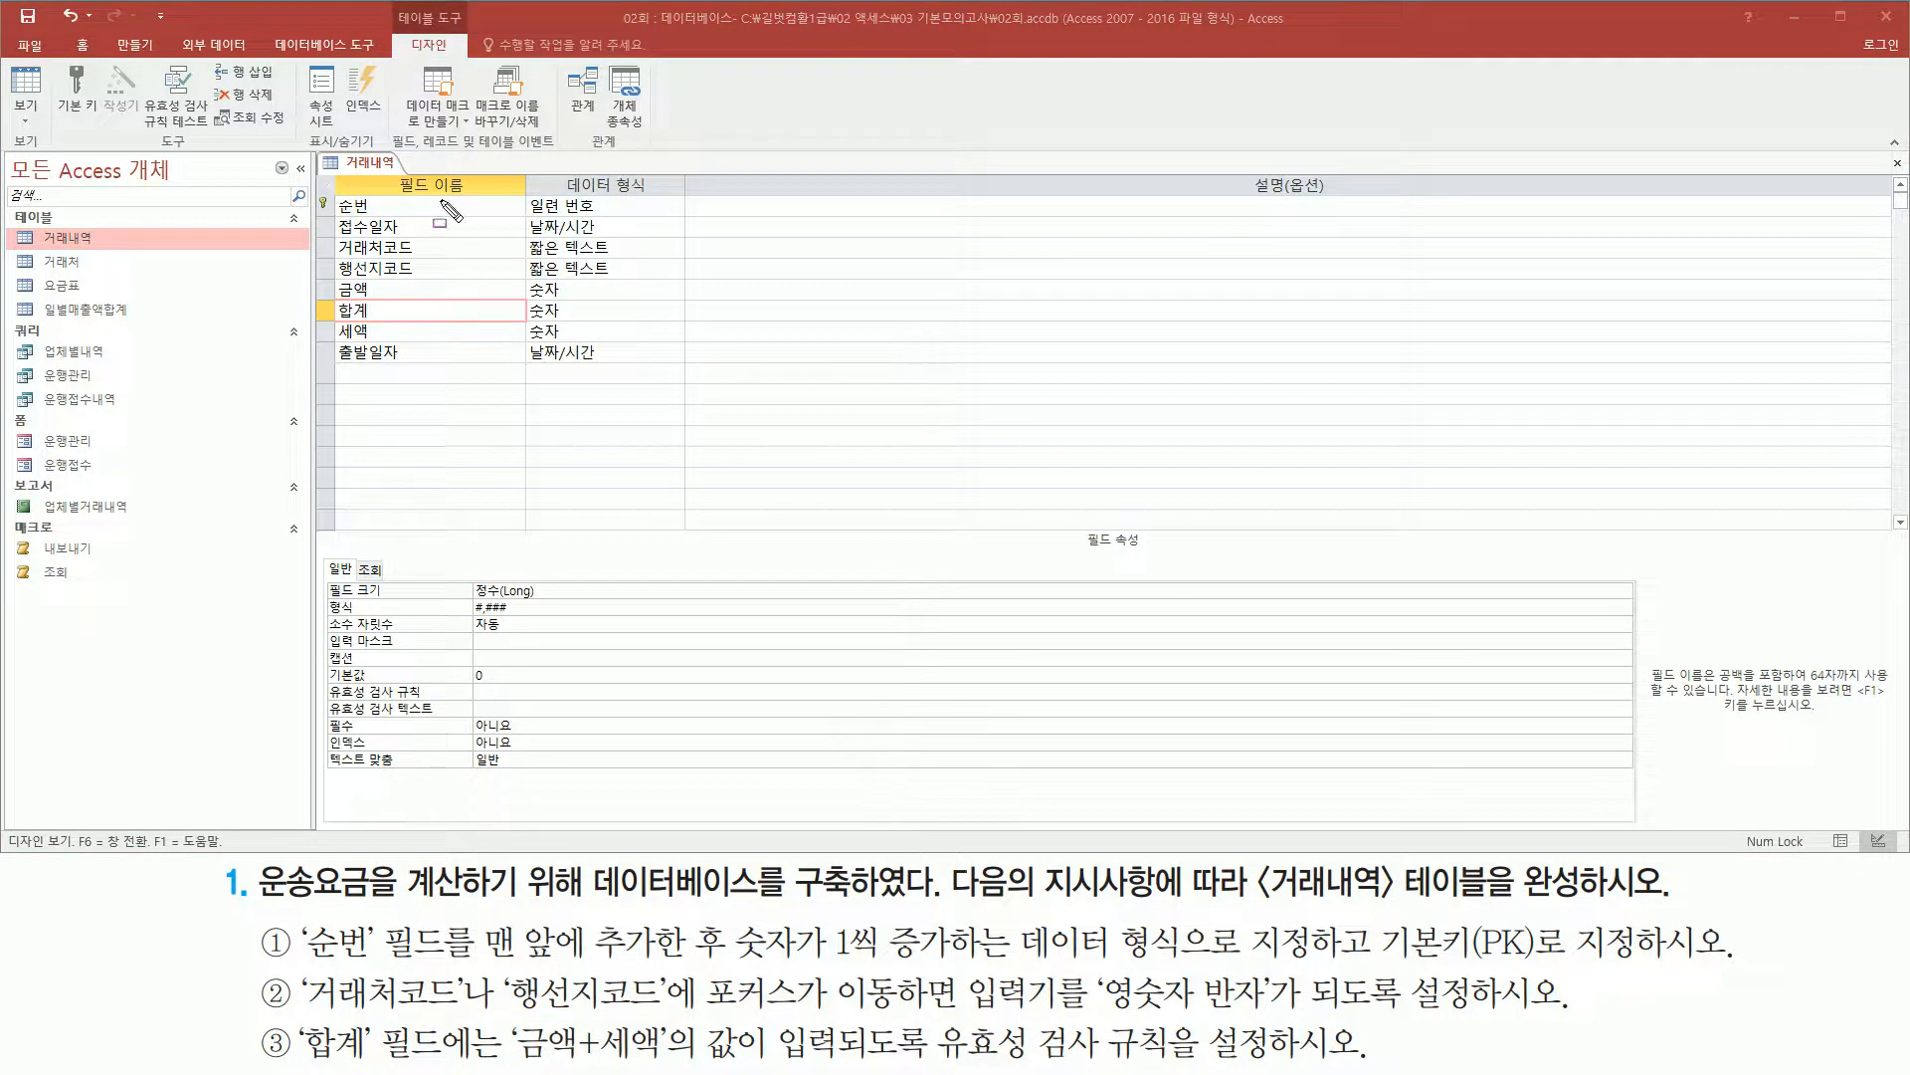
- Open the property sheet of the 거래내역 table
mouse_move(391, 7)
mouse_down()
mouse_move(472, 35)
mouse_move(466, 56)
mouse_up()
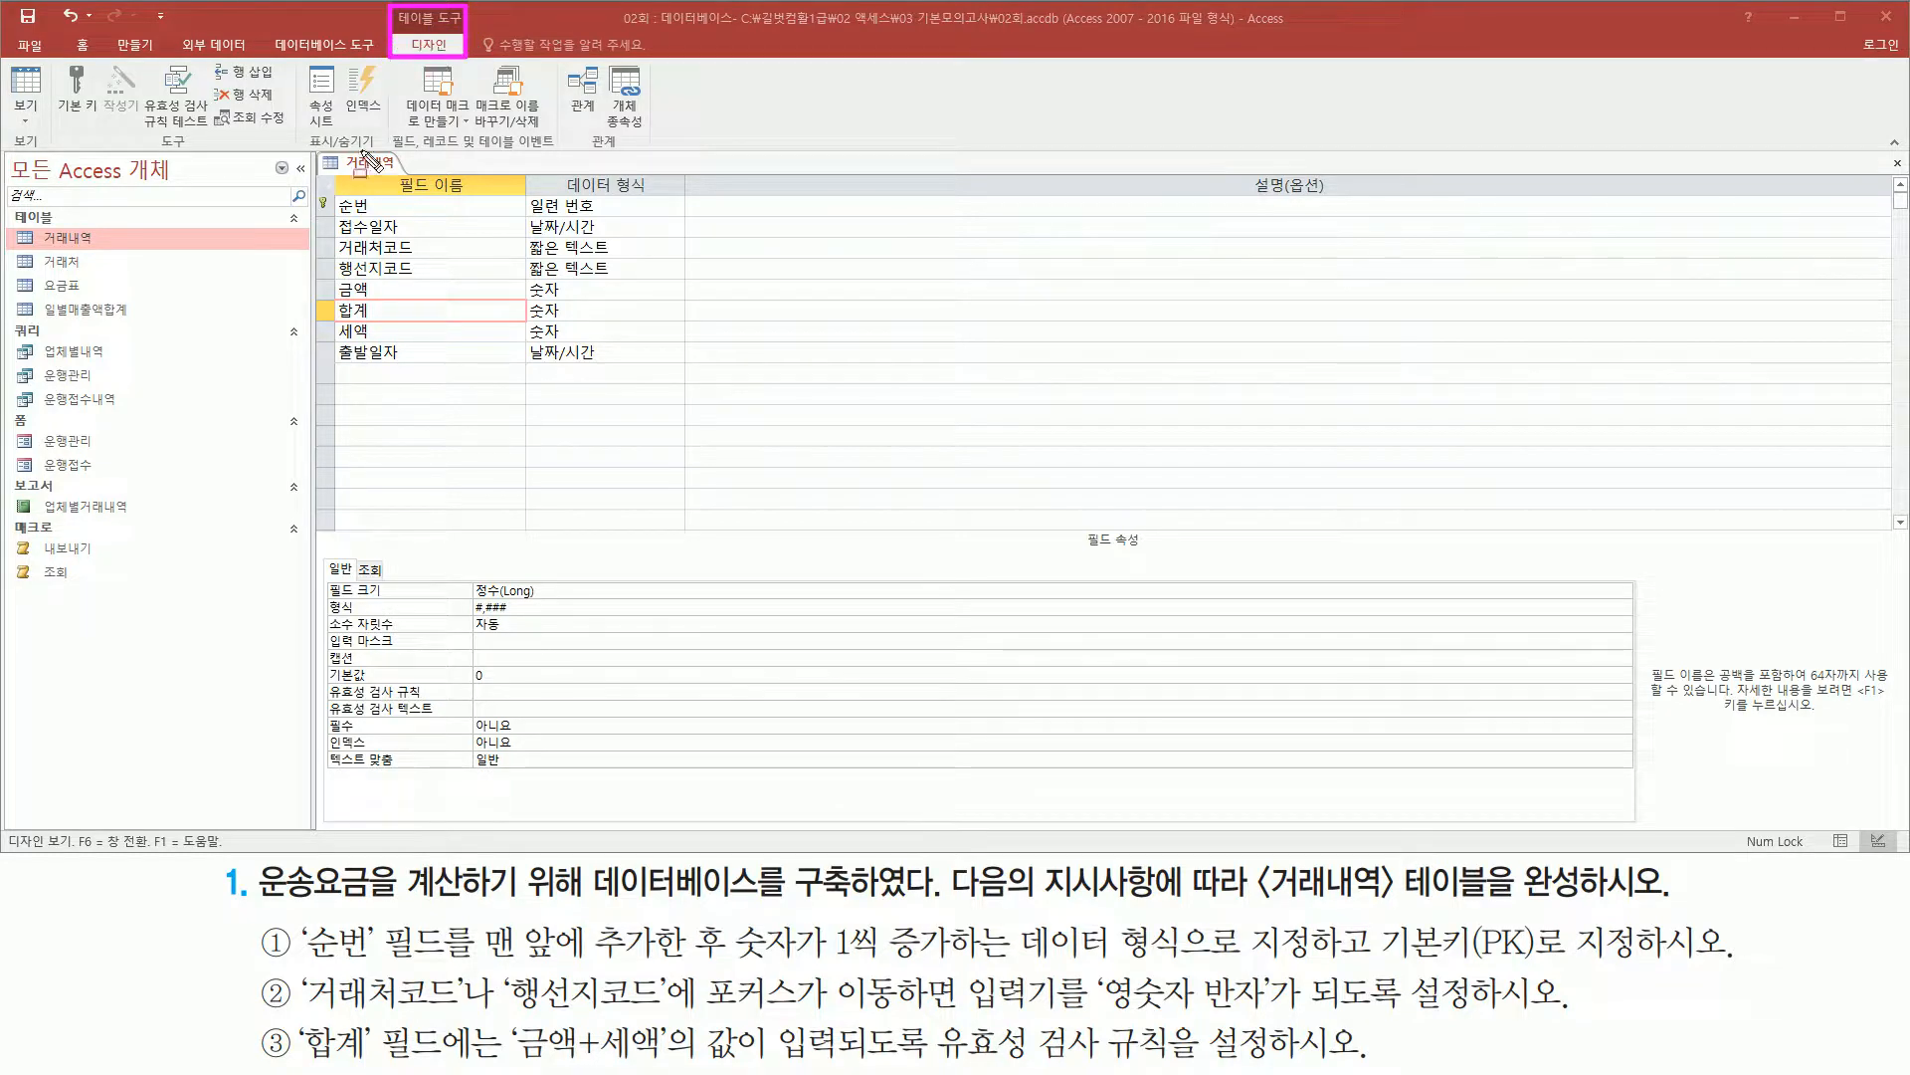
mouse_move(305, 155)
mouse_down()
mouse_move(374, 154)
mouse_move(380, 130)
mouse_up()
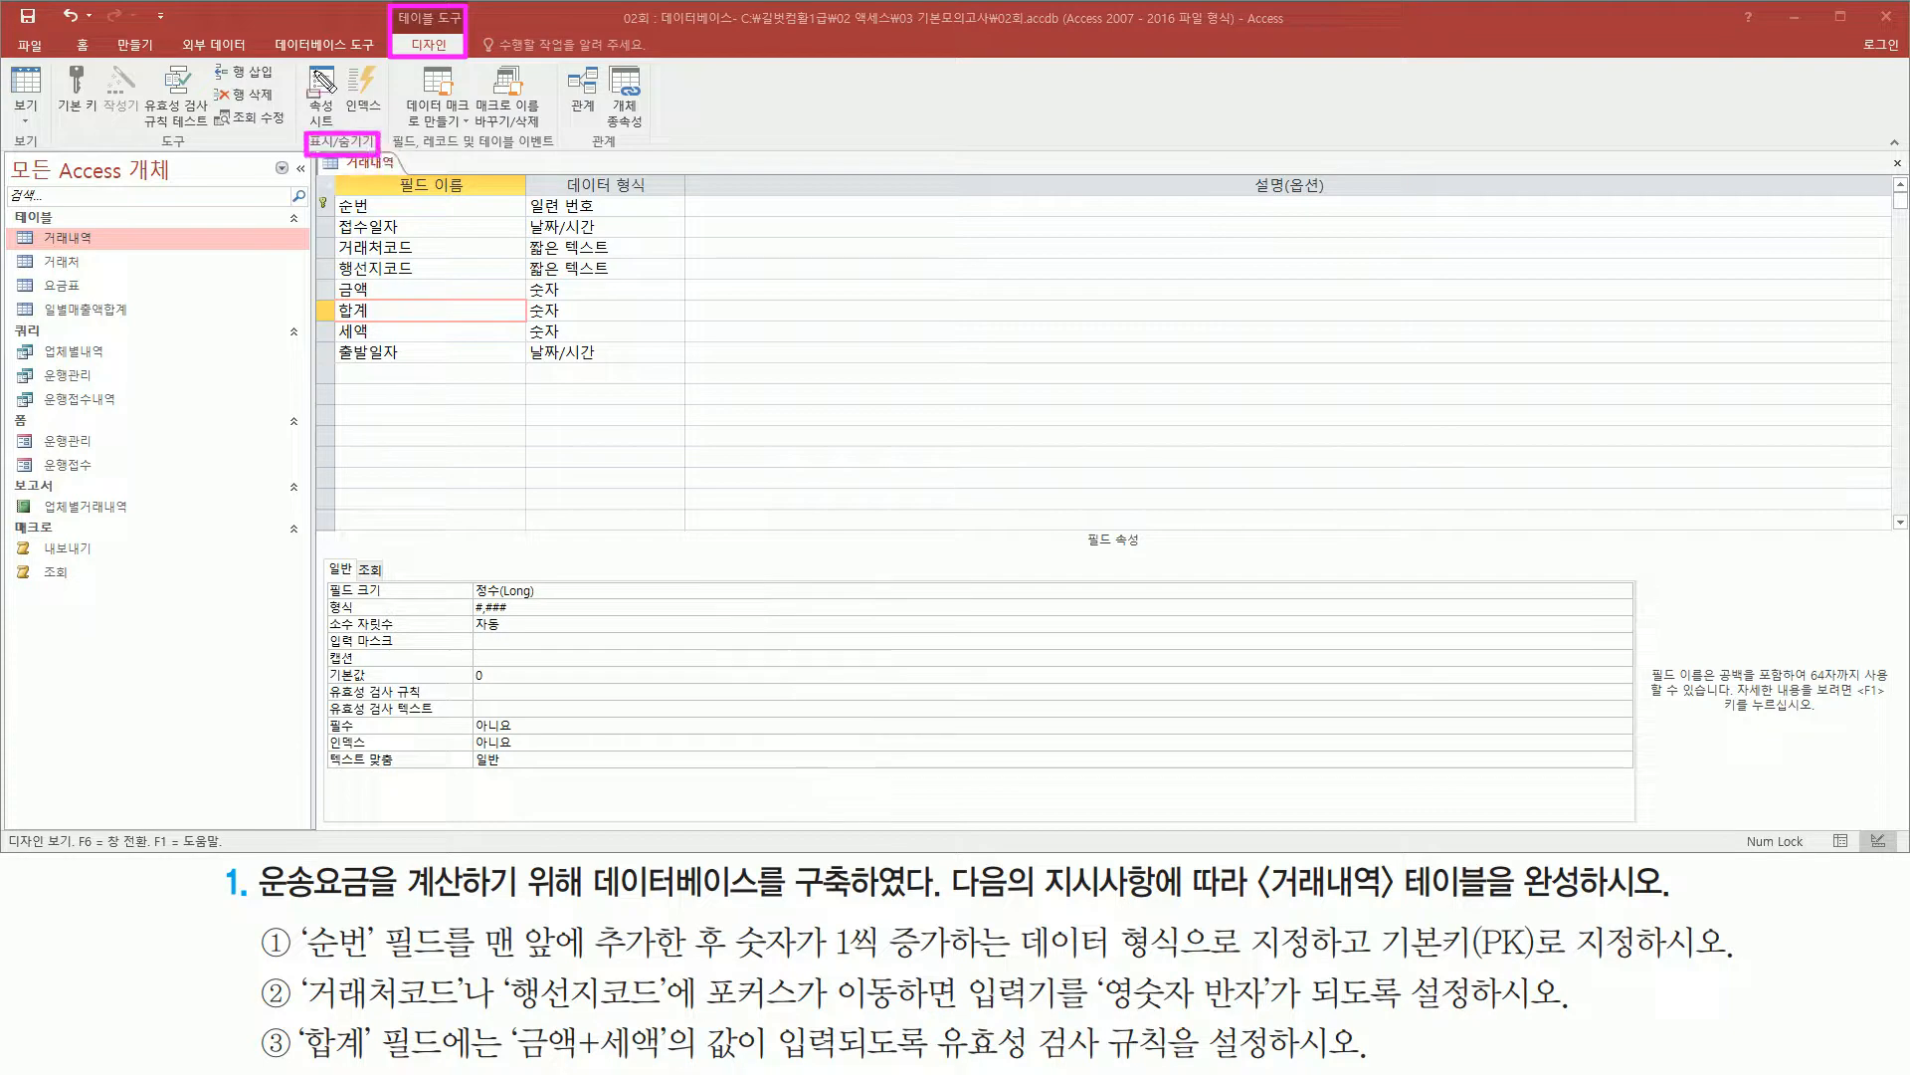
drag(307, 65, 340, 127)
click(327, 99)
key(ctrl+2)
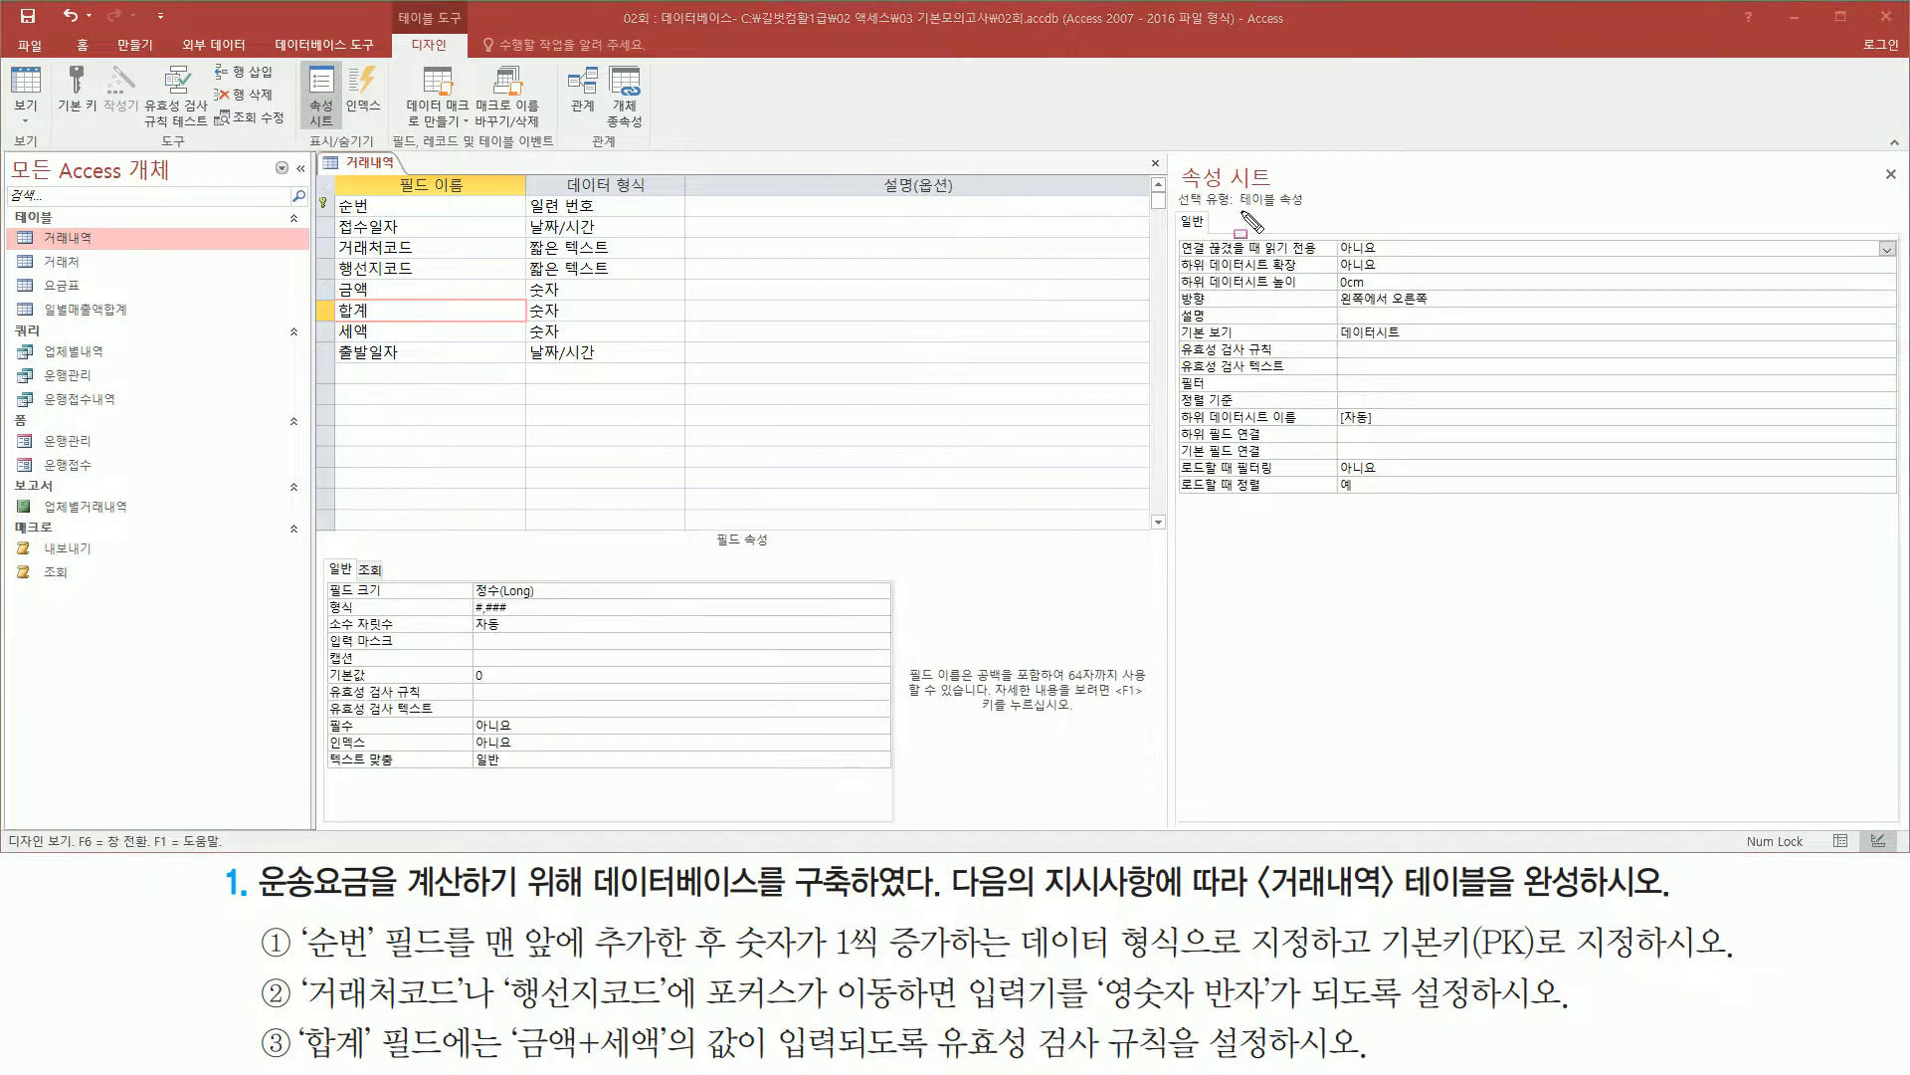
drag(1238, 209, 1312, 211)
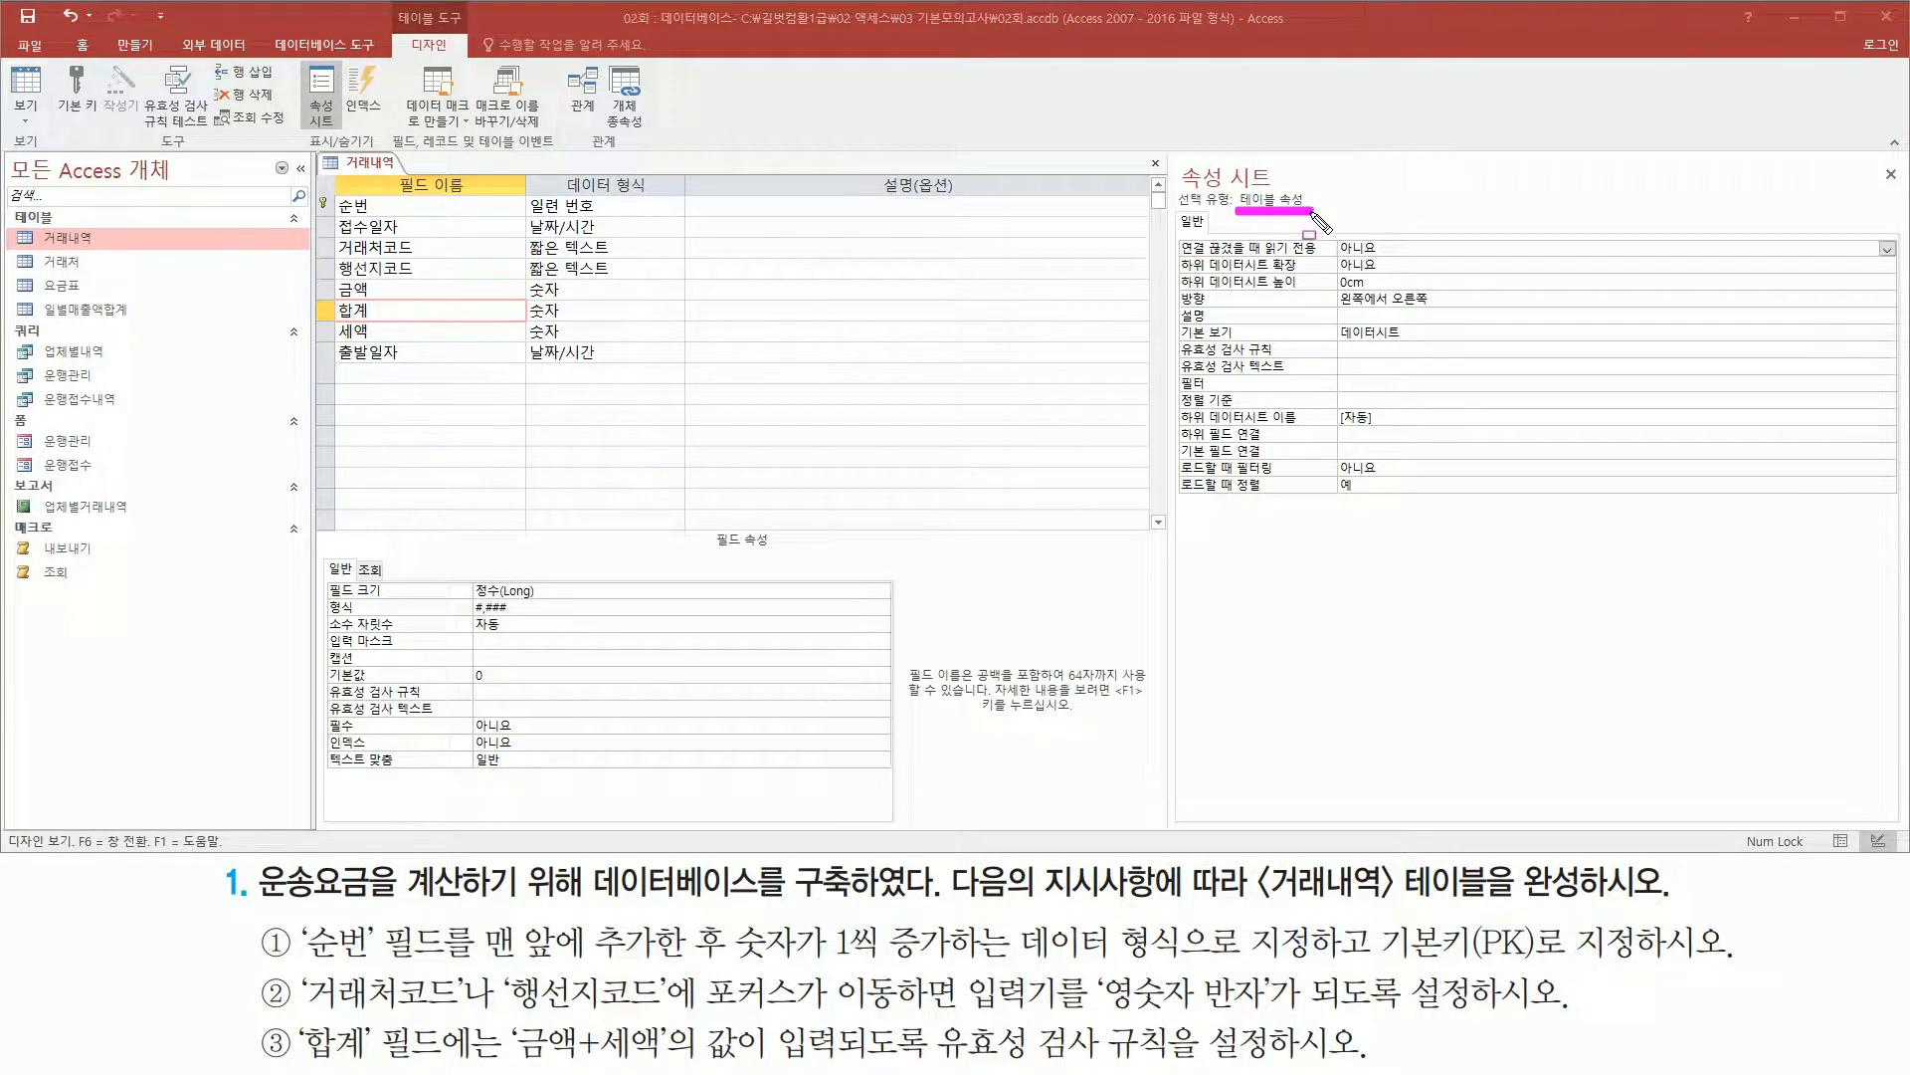
drag(1179, 151, 1279, 194)
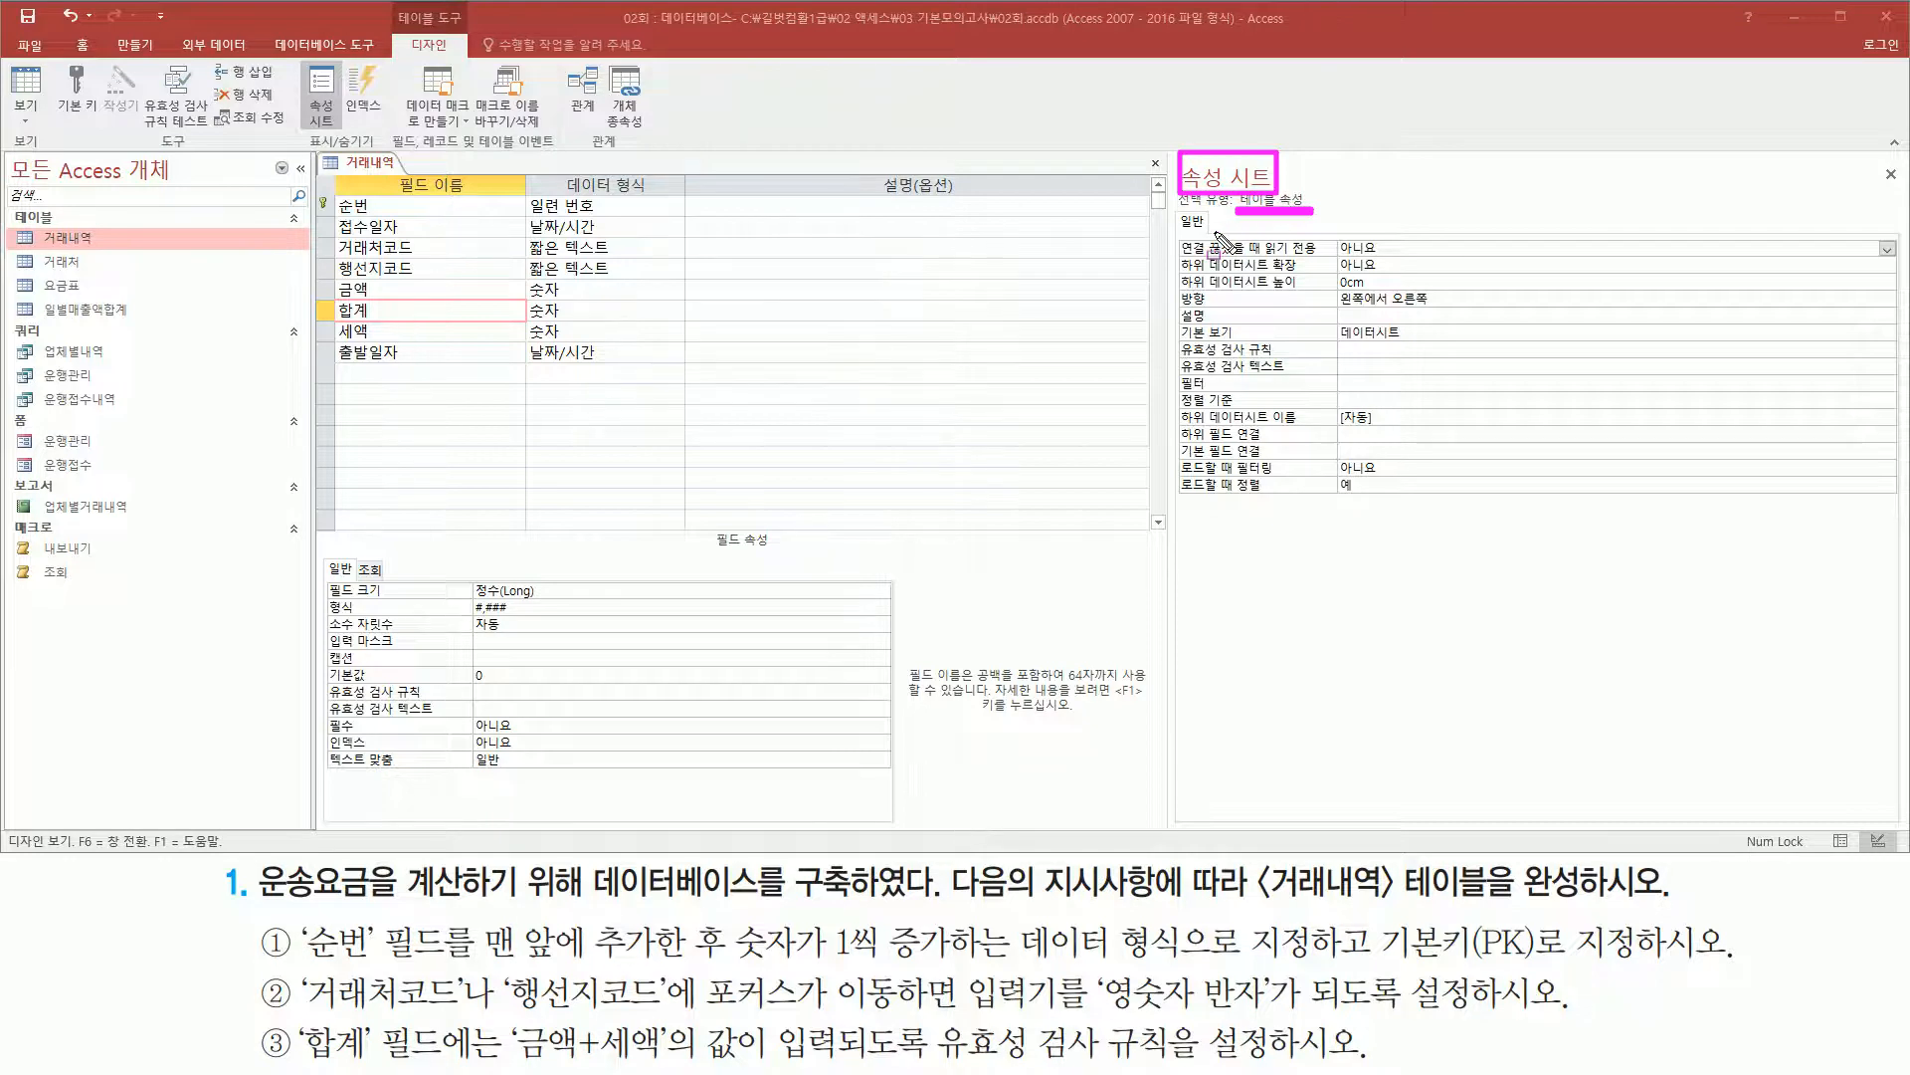
drag(1183, 230, 1207, 229)
drag(1173, 337, 1481, 360)
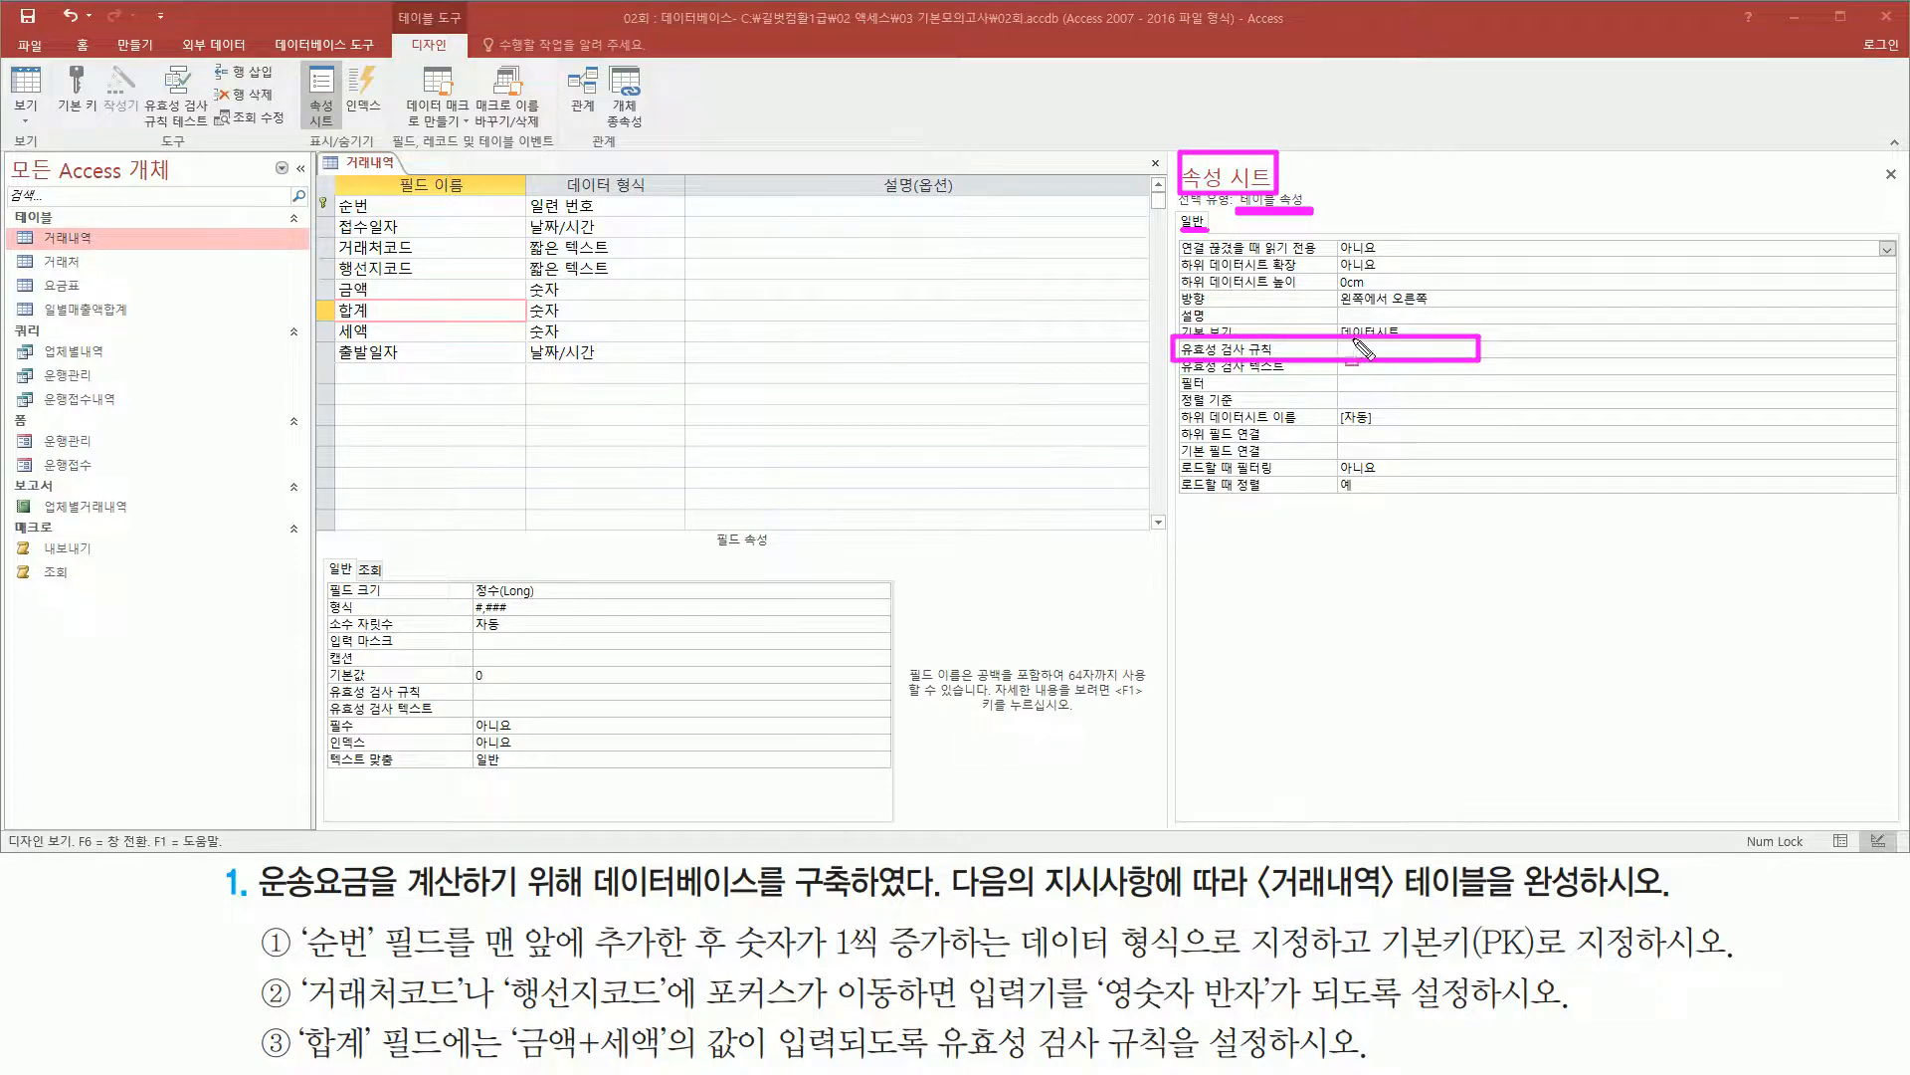
key(Escape)
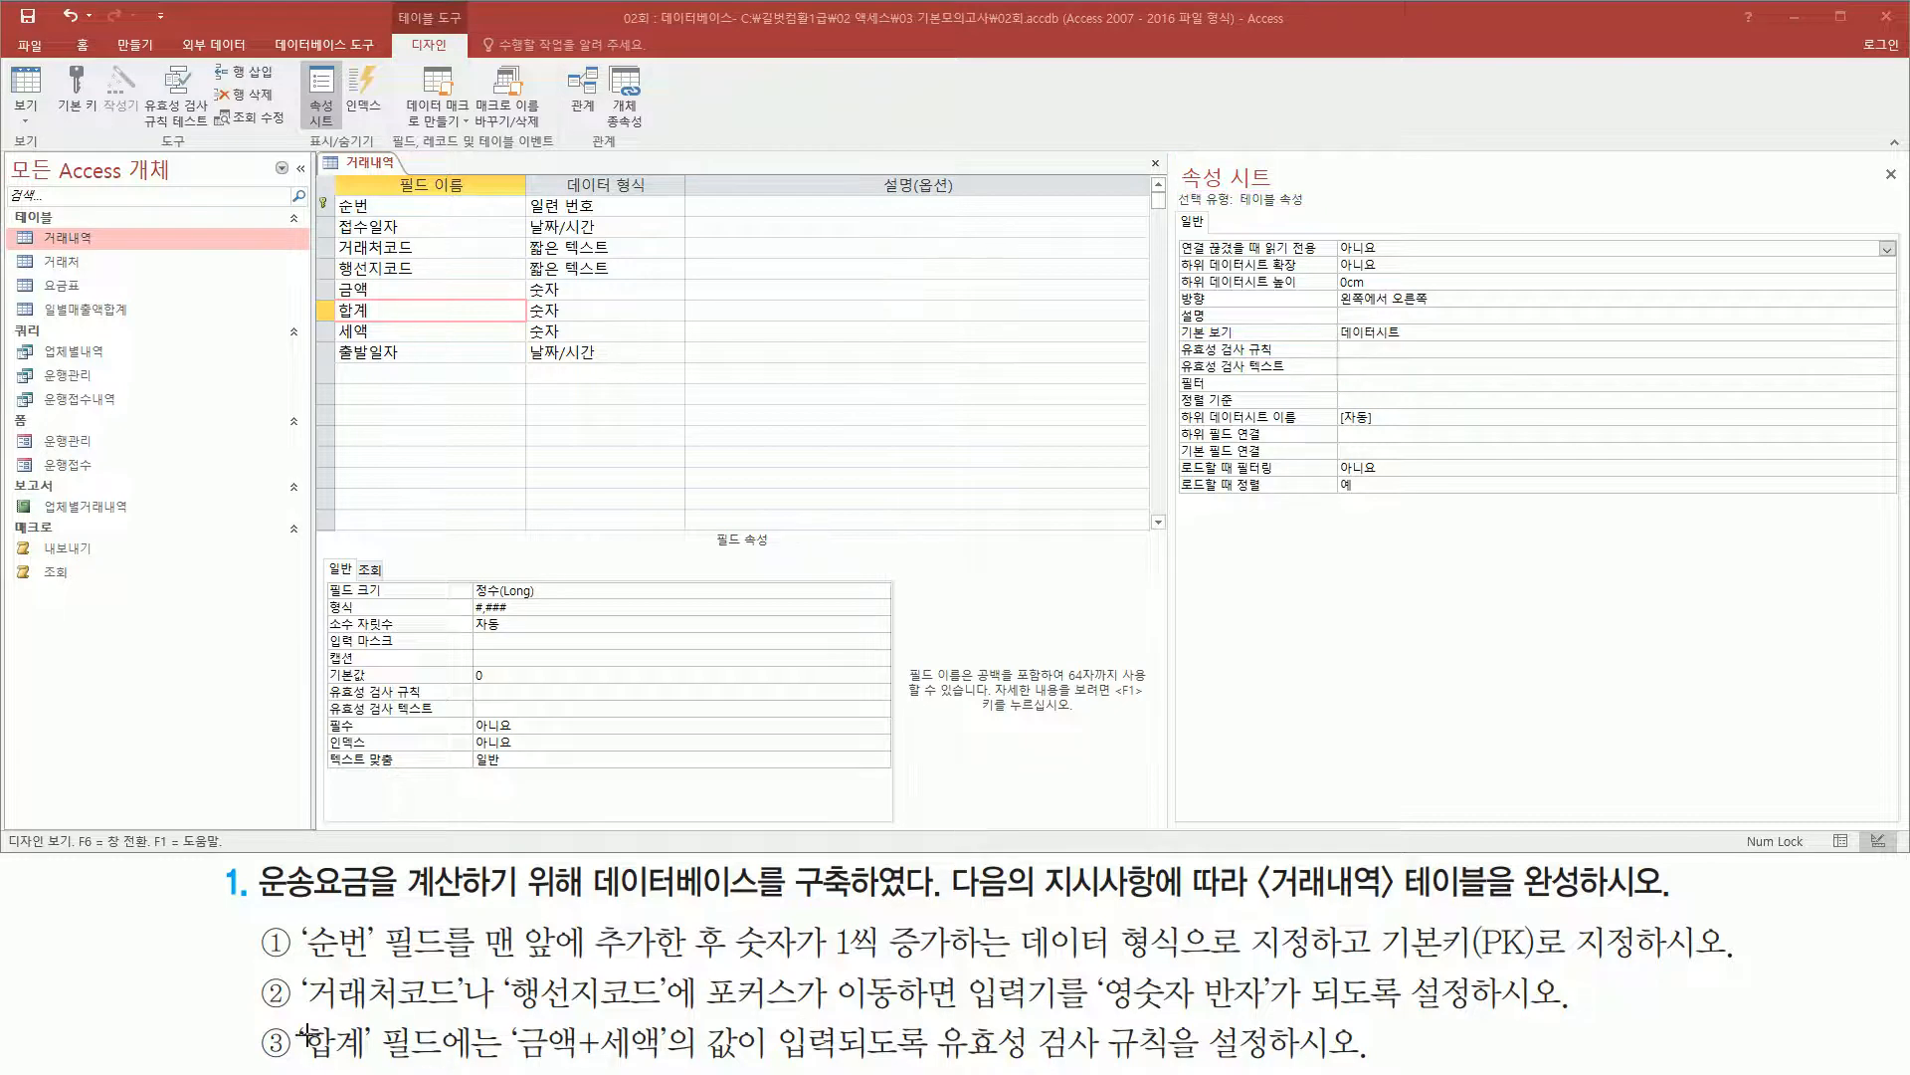
drag(298, 1017, 454, 1067)
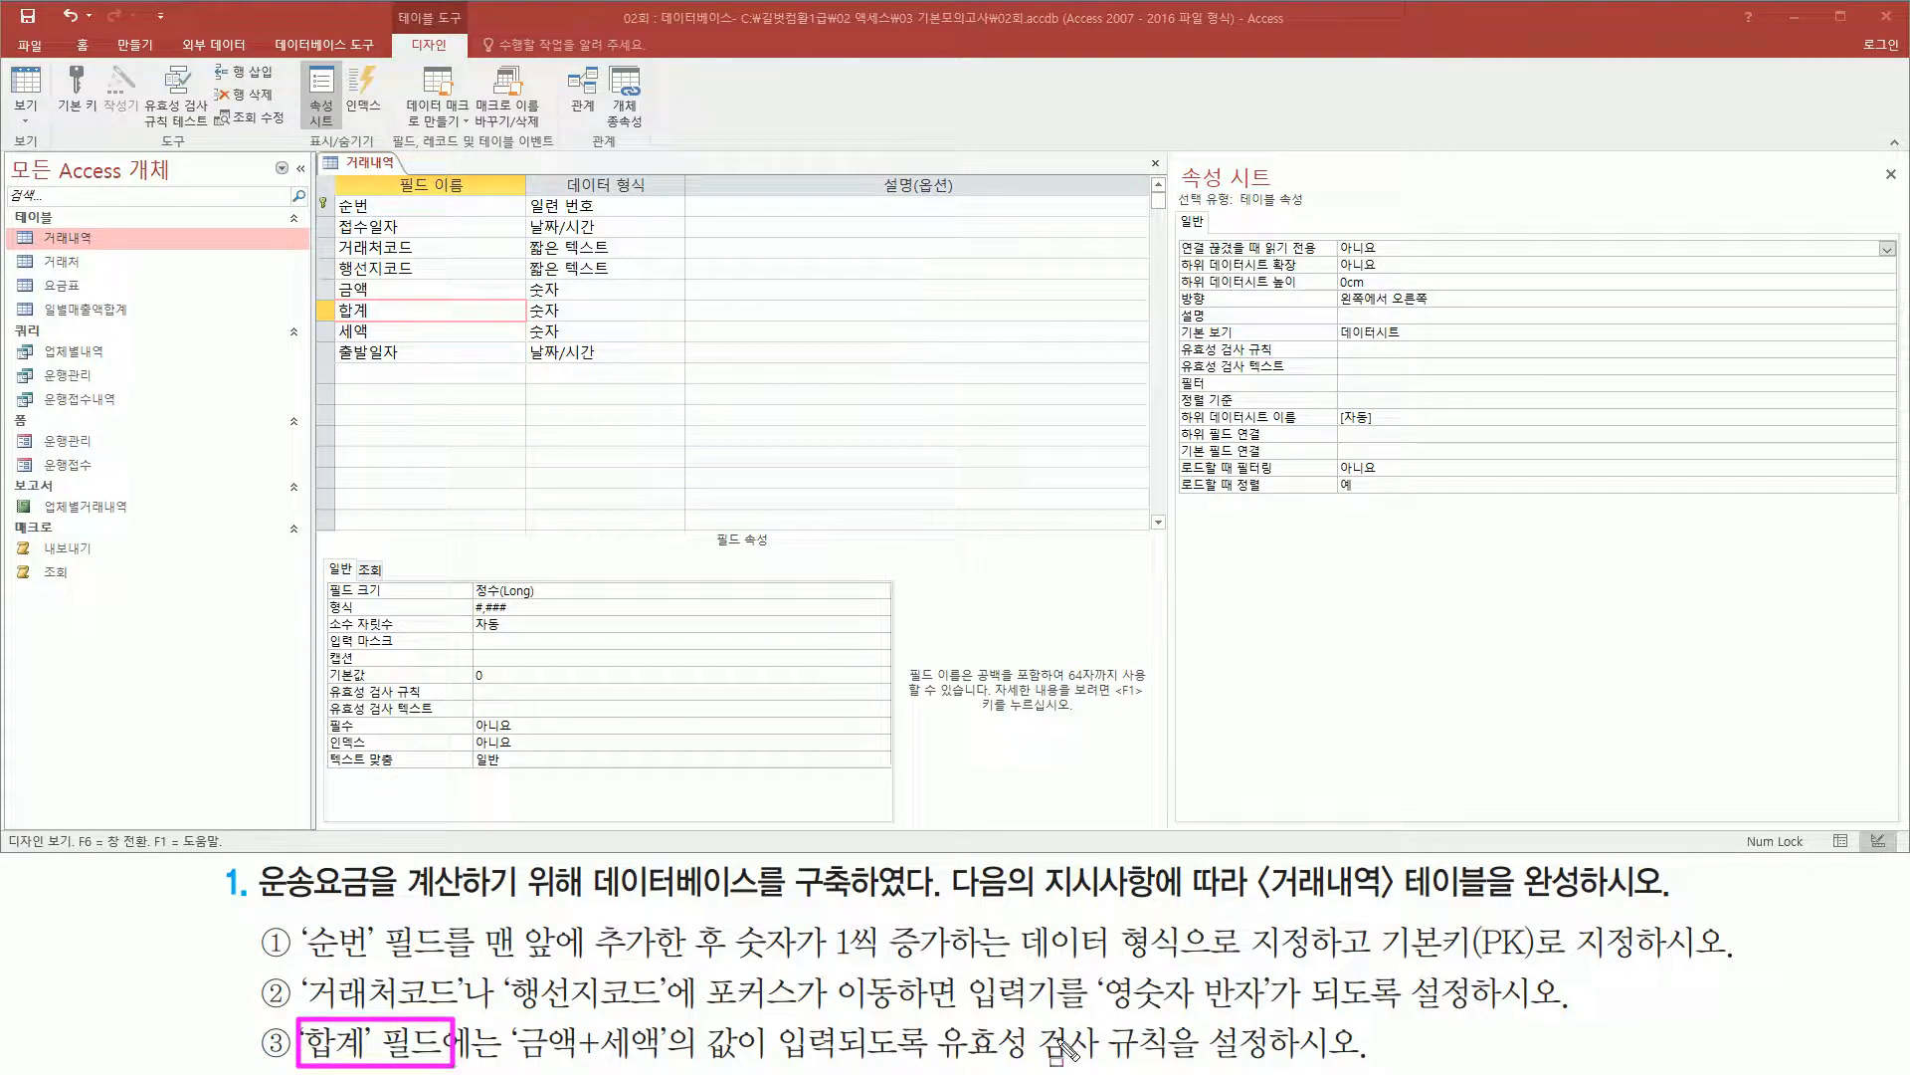
drag(941, 1063, 1291, 1063)
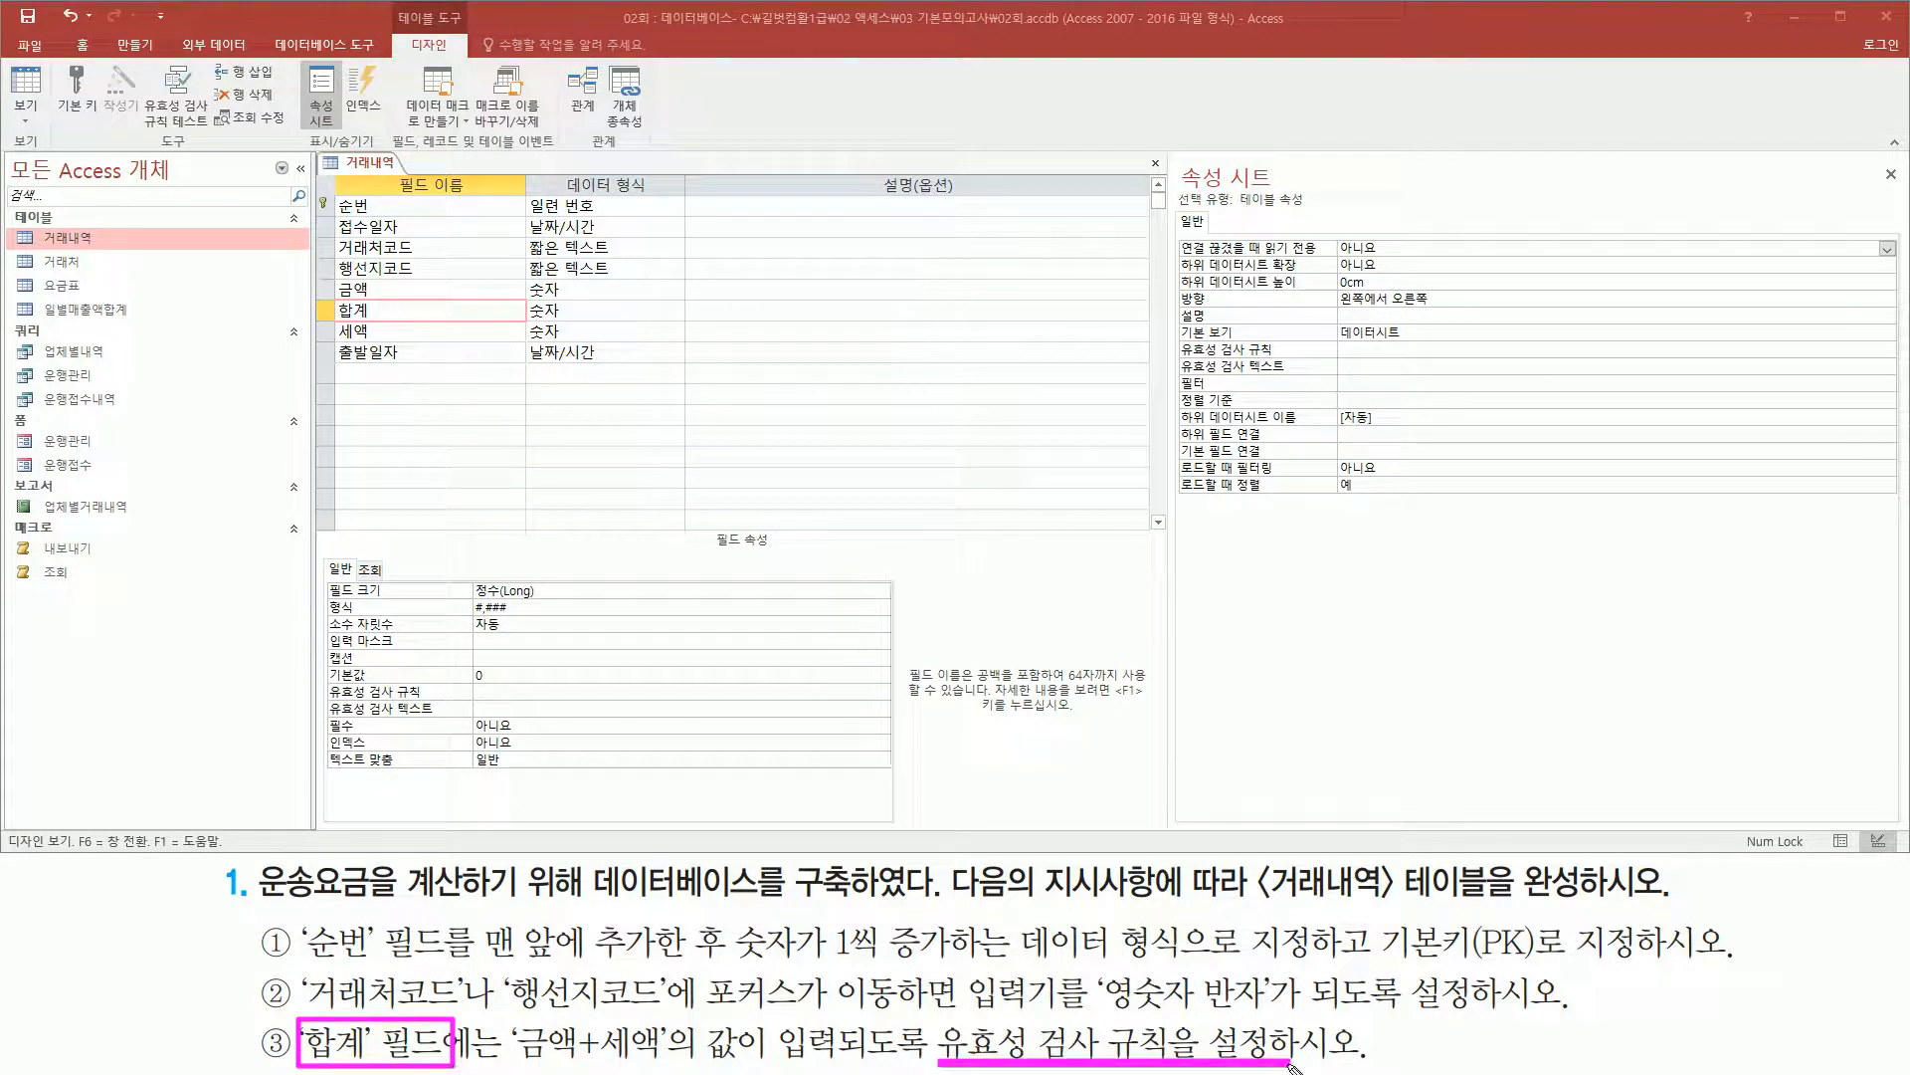
drag(330, 297, 385, 321)
drag(707, 526, 785, 554)
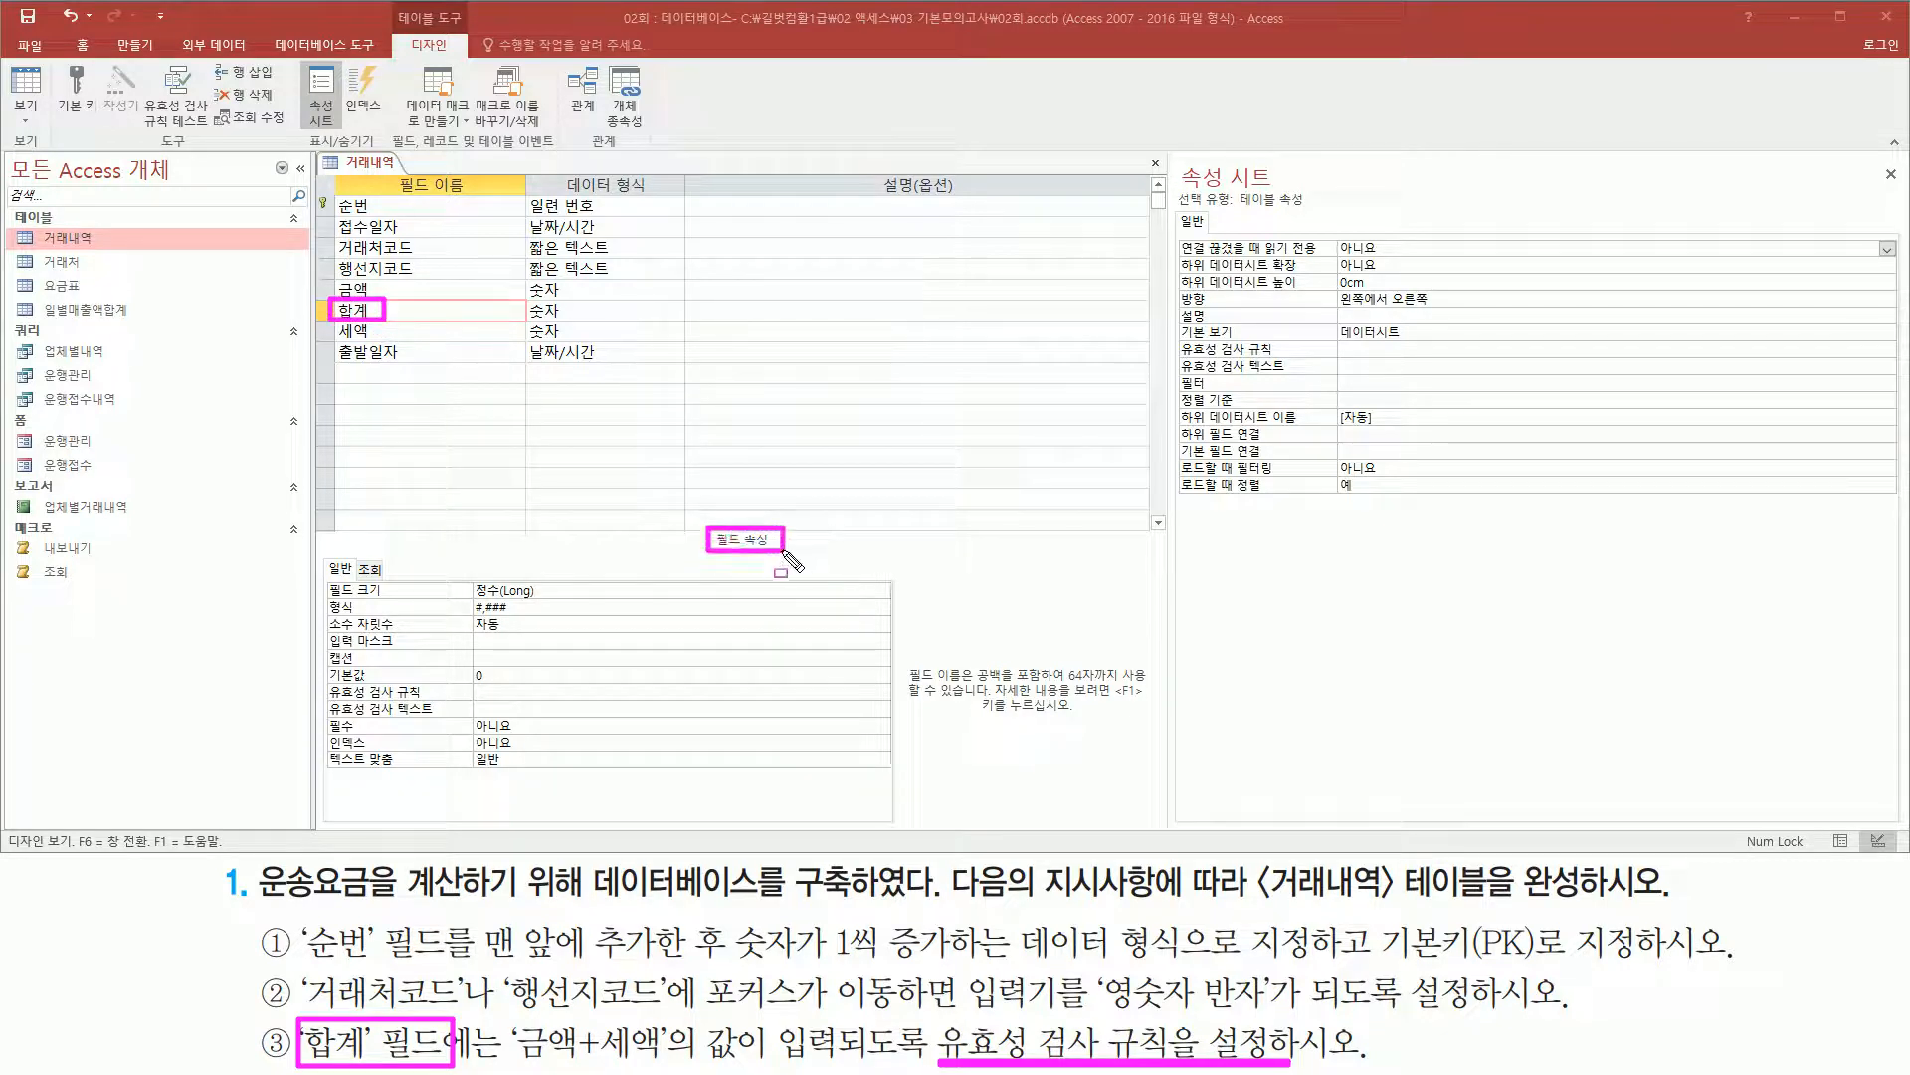
drag(325, 683, 550, 702)
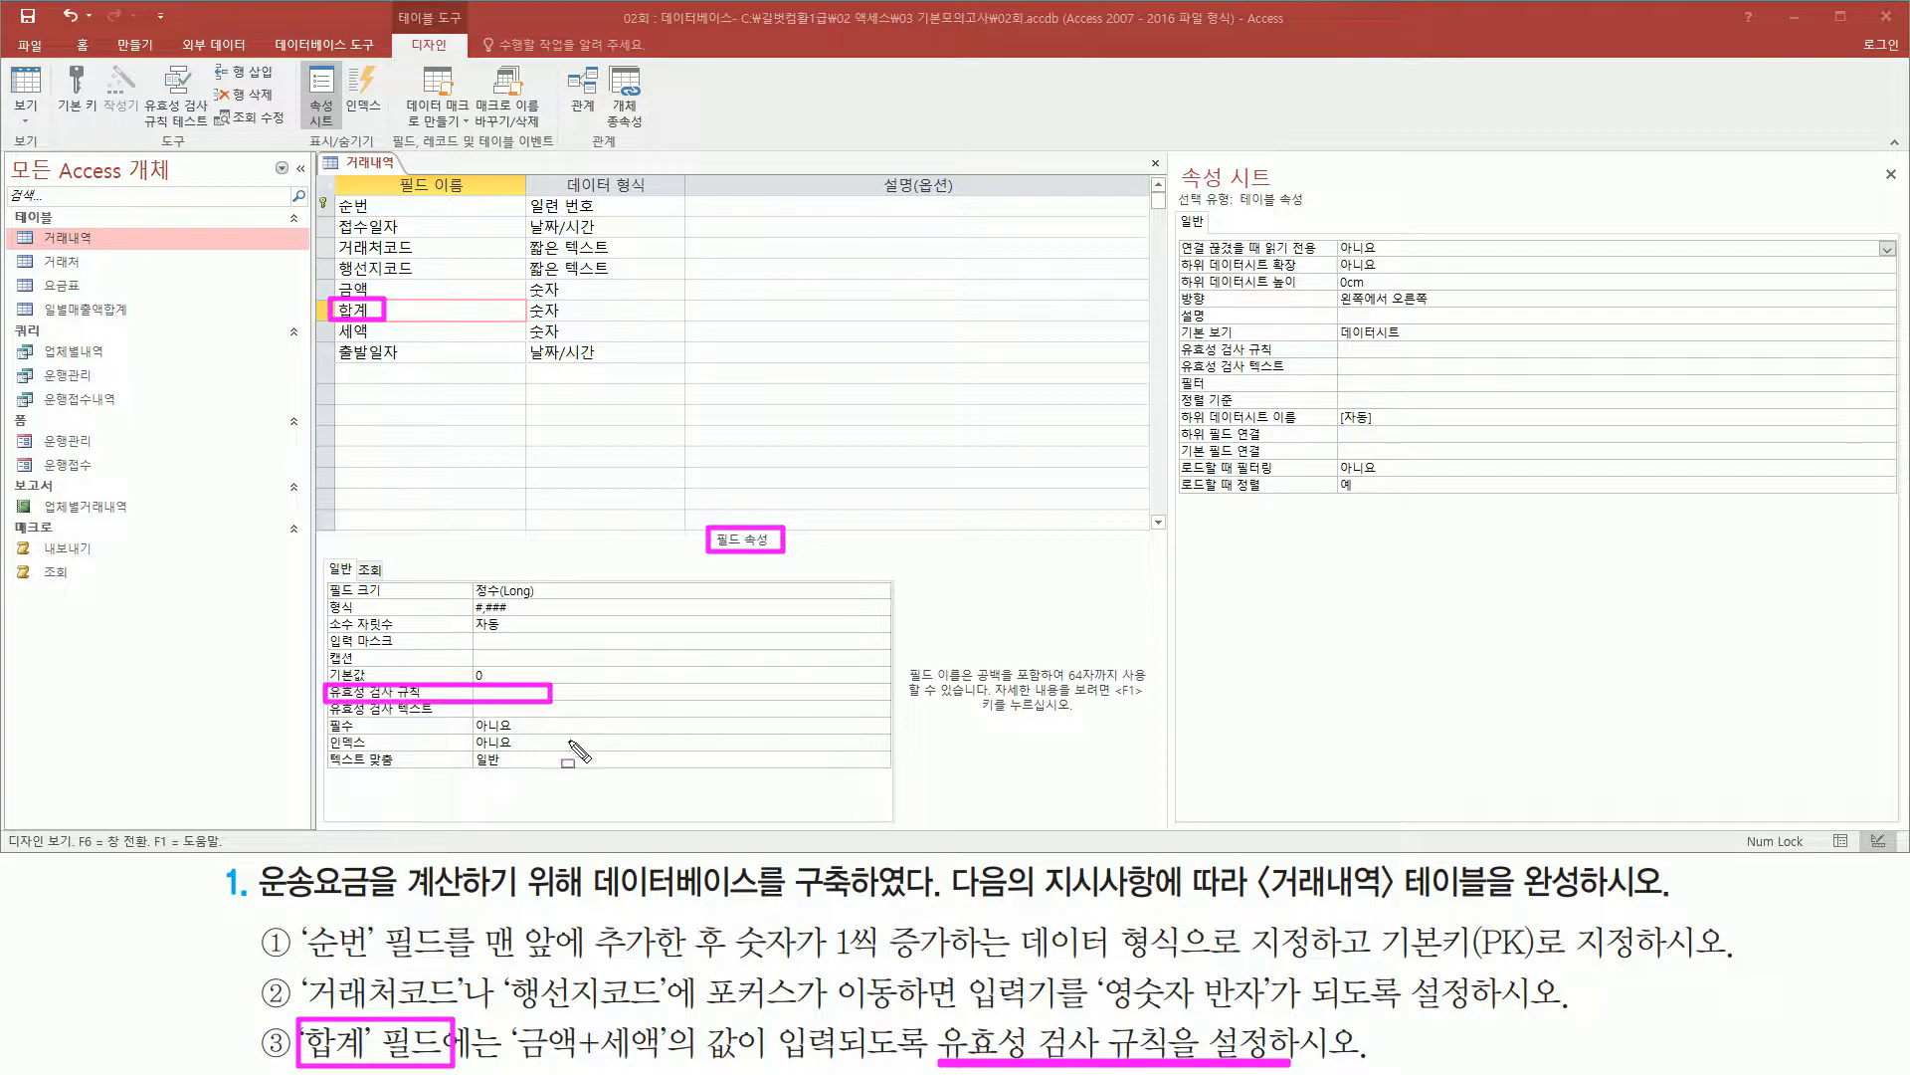
drag(1173, 339, 1296, 365)
key(Escape)
- Set the table-level 유효성 검사 규칙 property of 거래내역 to [합계]=[금액]+[세액]
click(1379, 347)
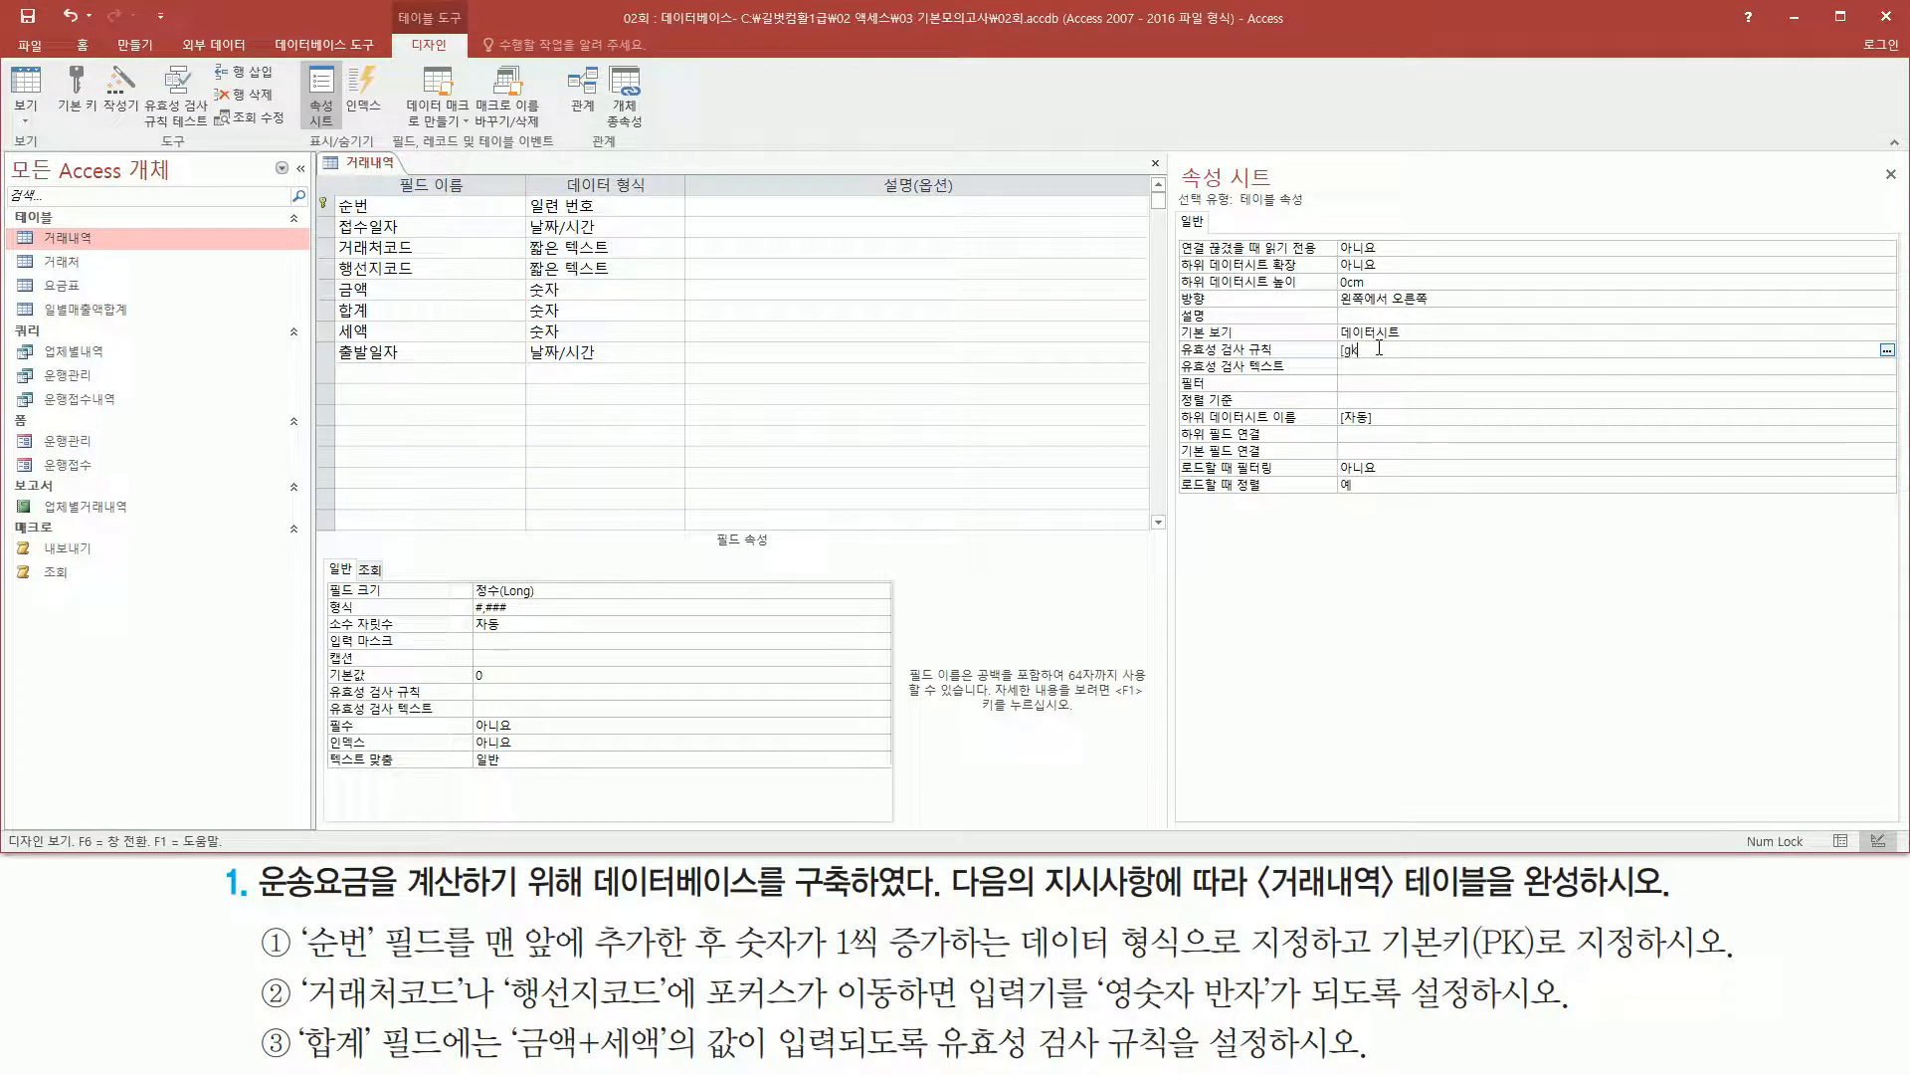
text([합계)
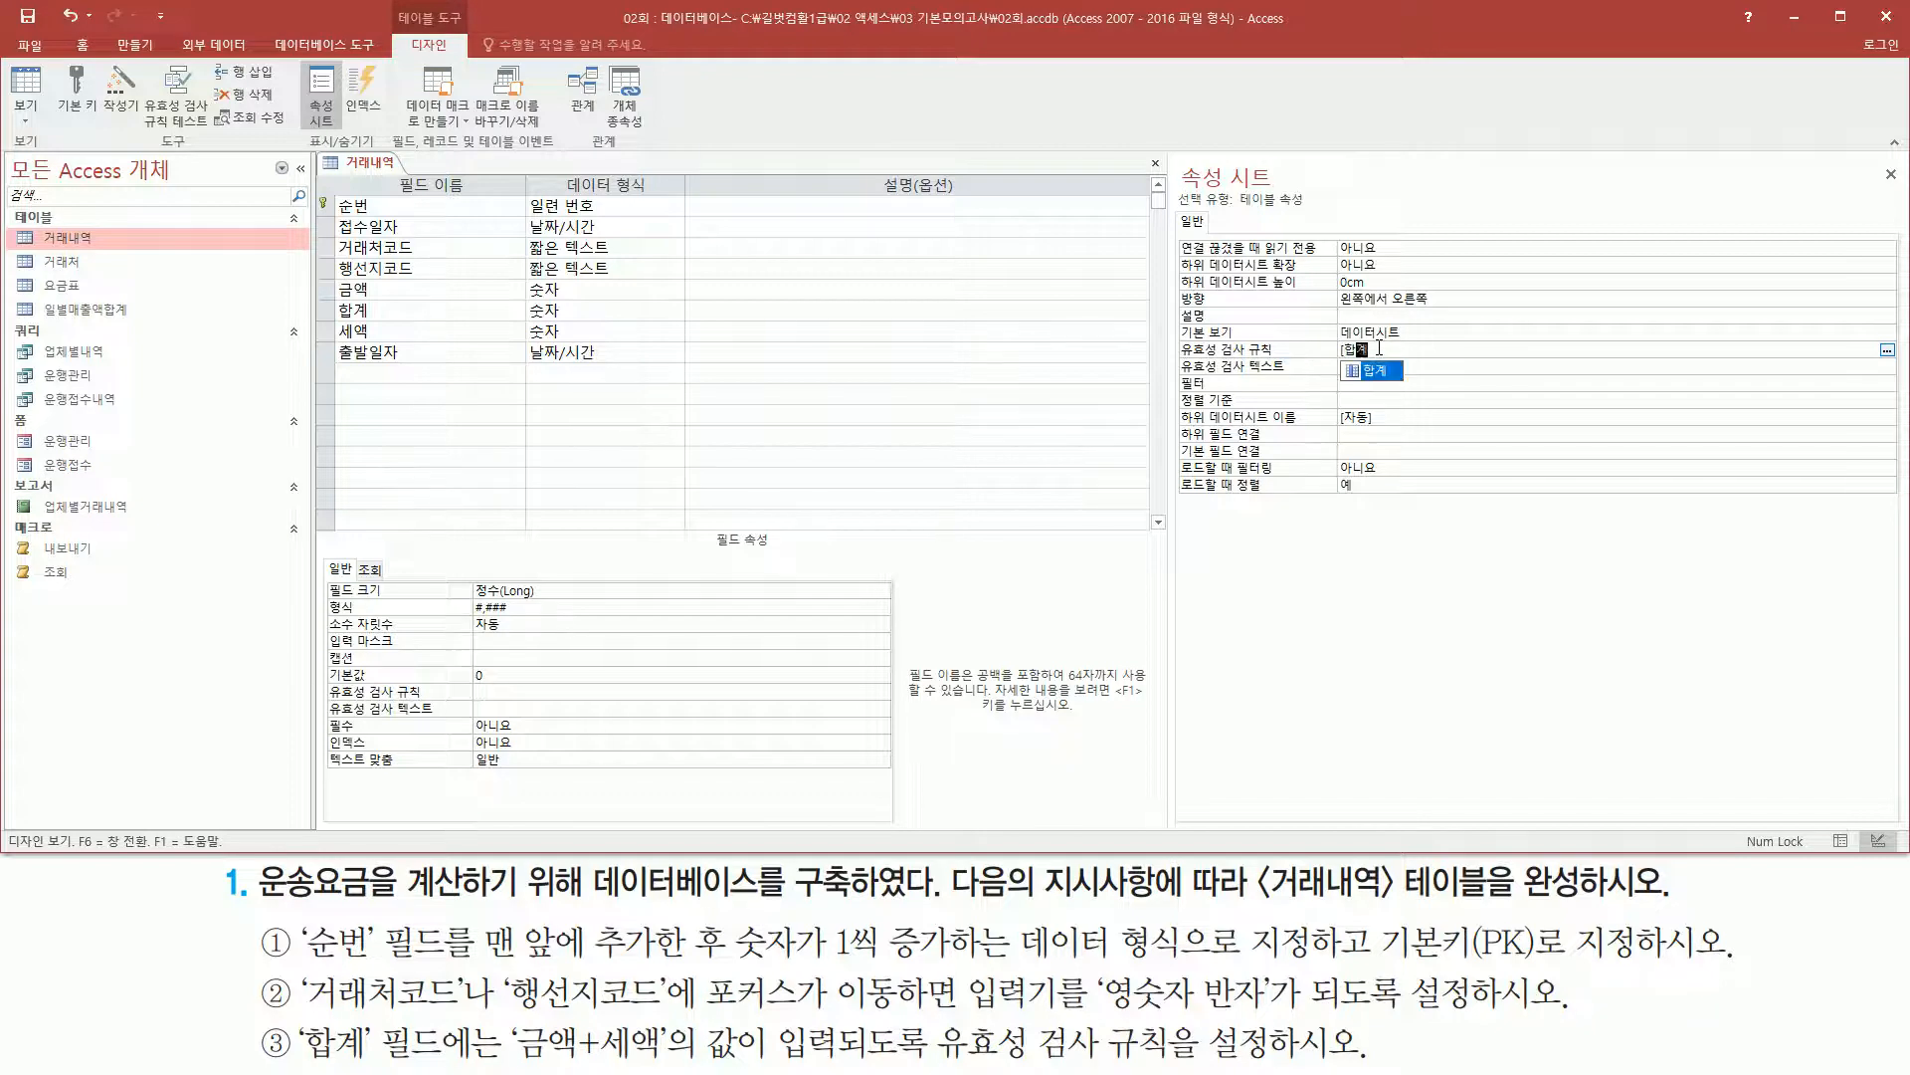
text(])
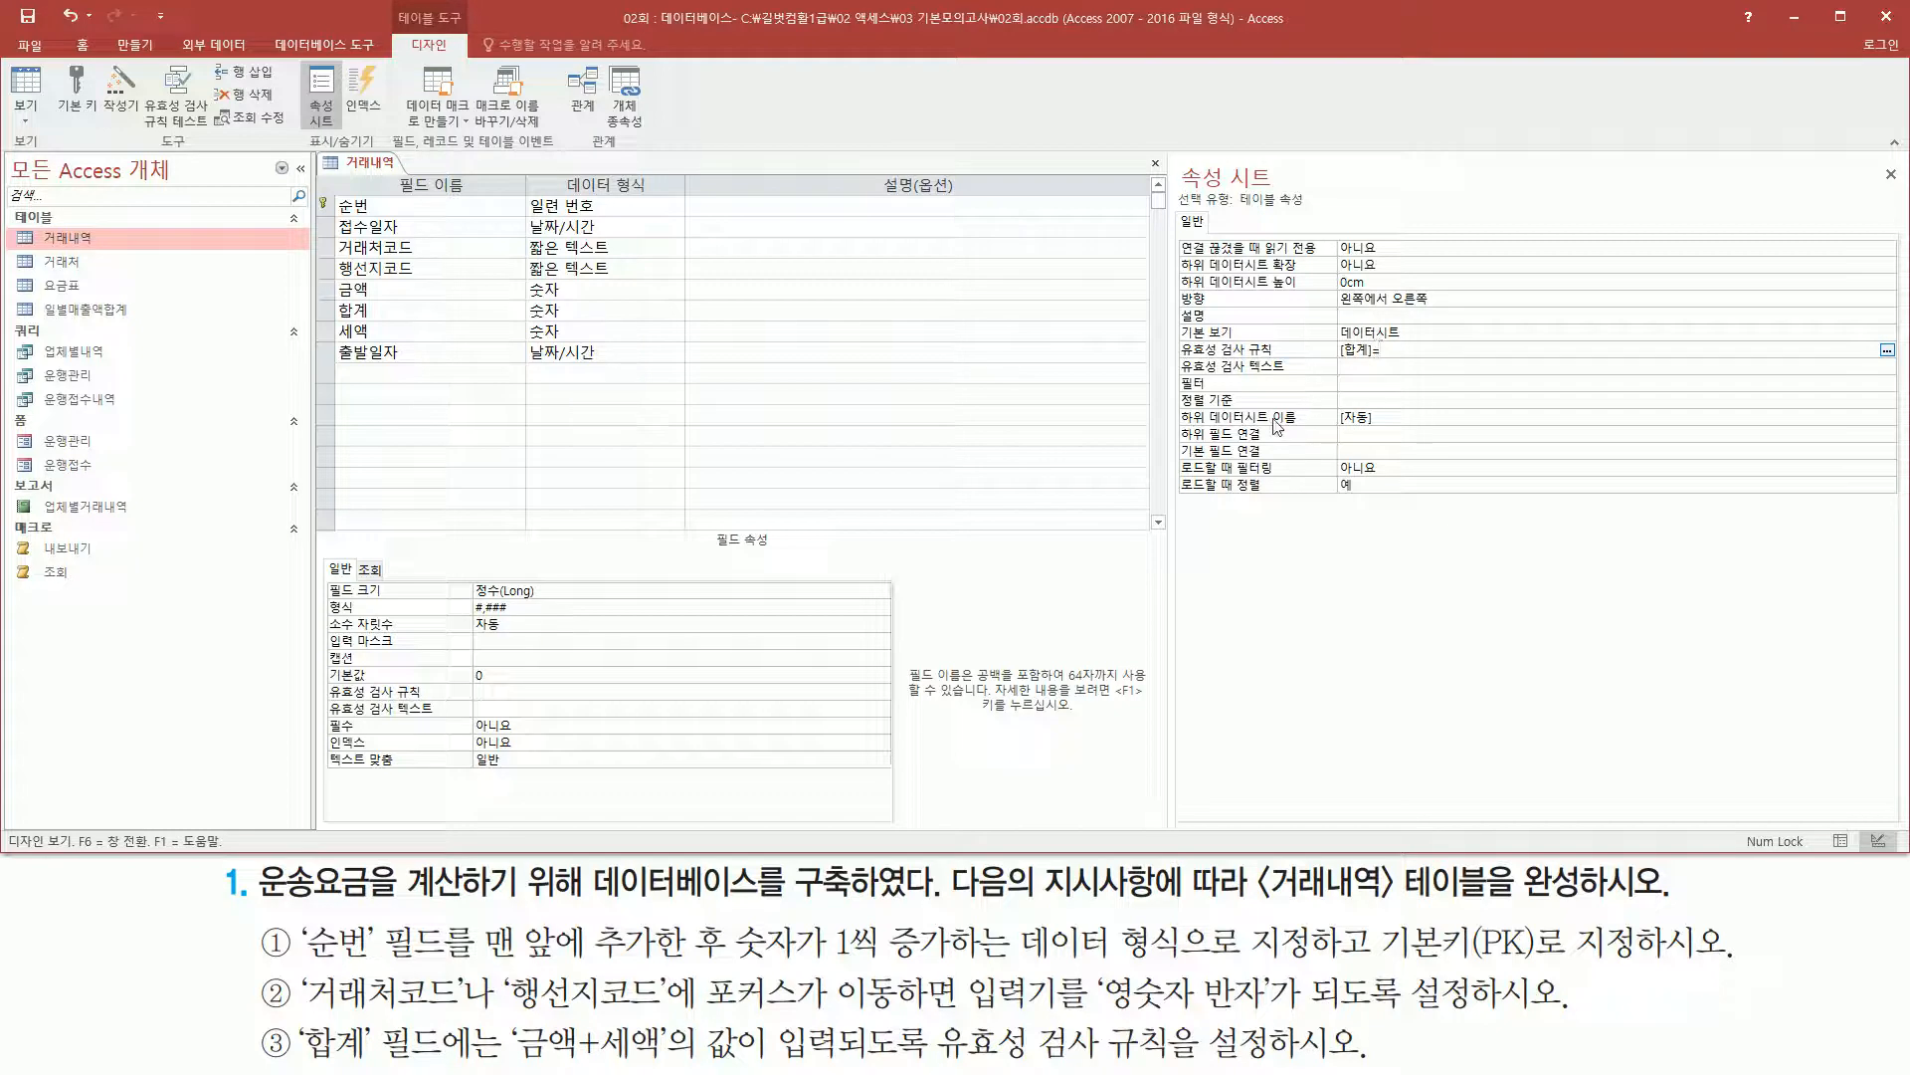
text(=[금액)
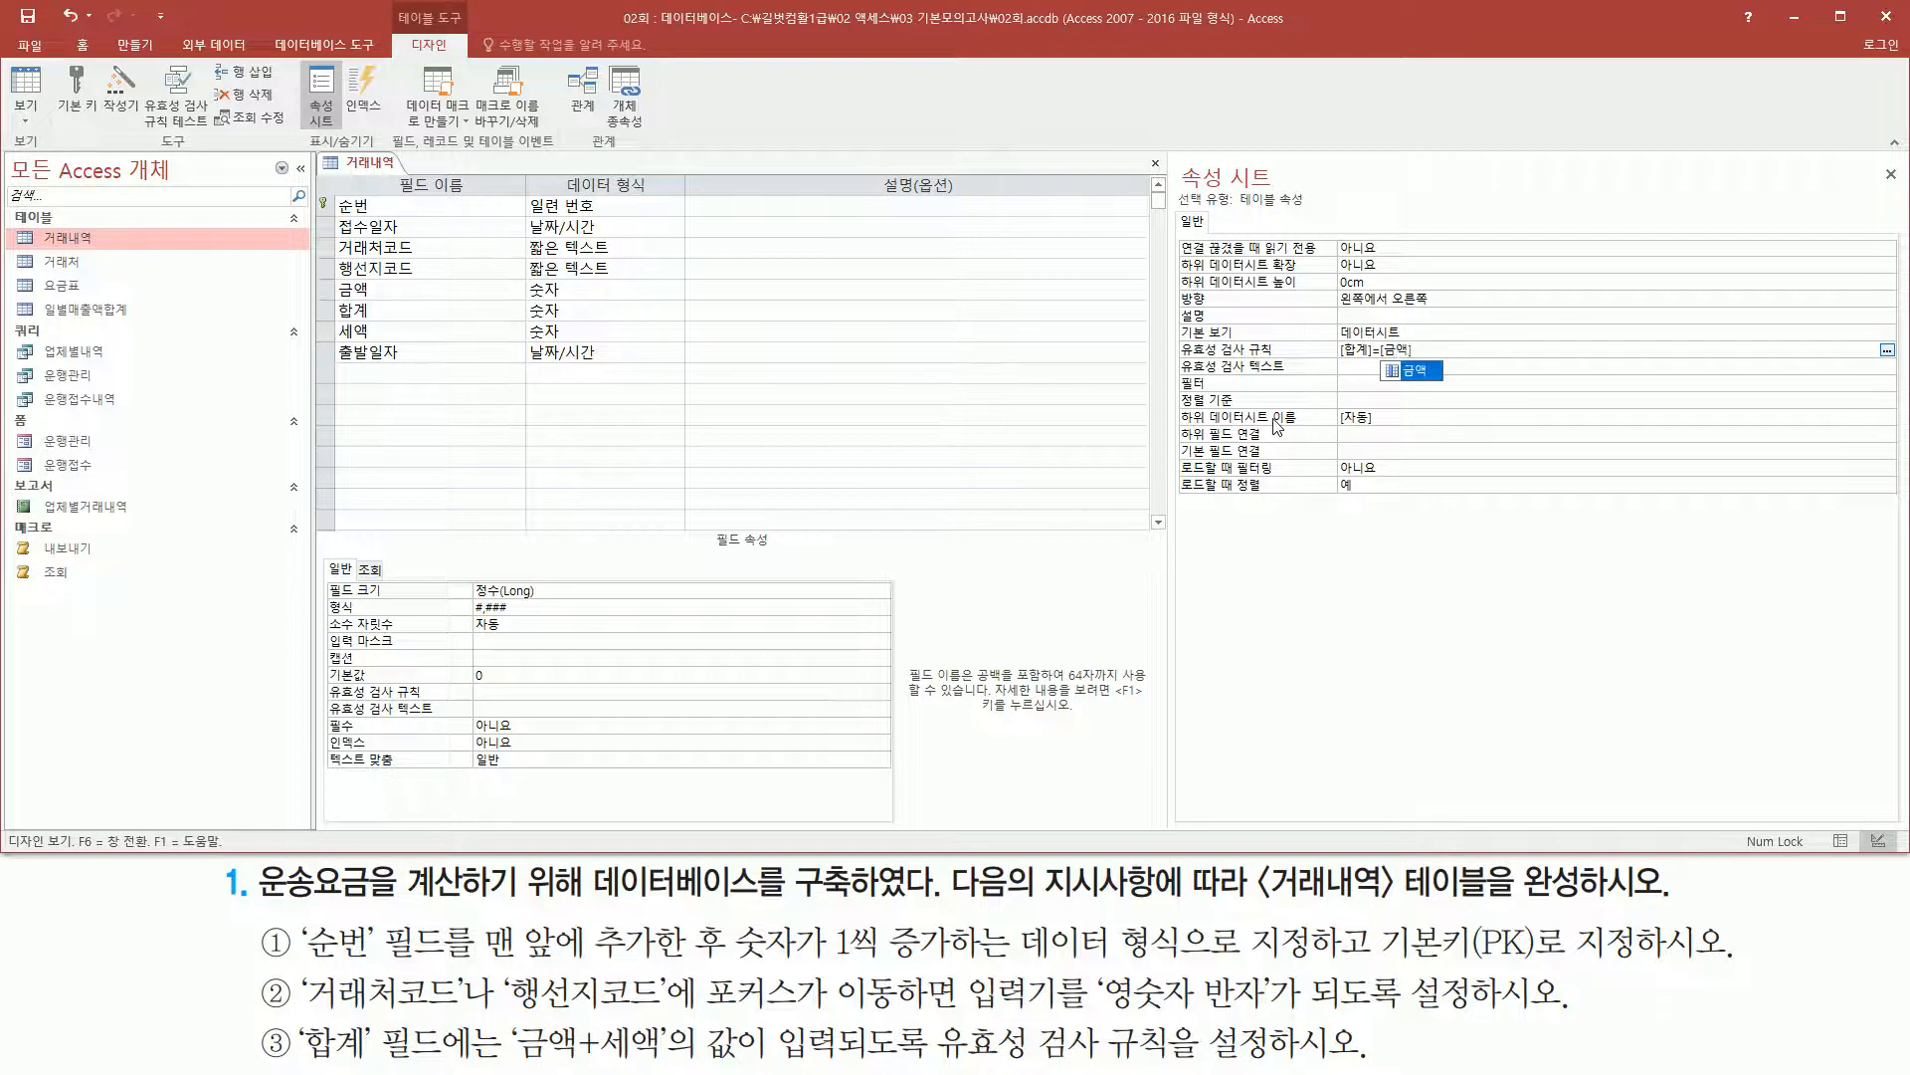
text(]+[세액])
drag(1379, 364, 1460, 363)
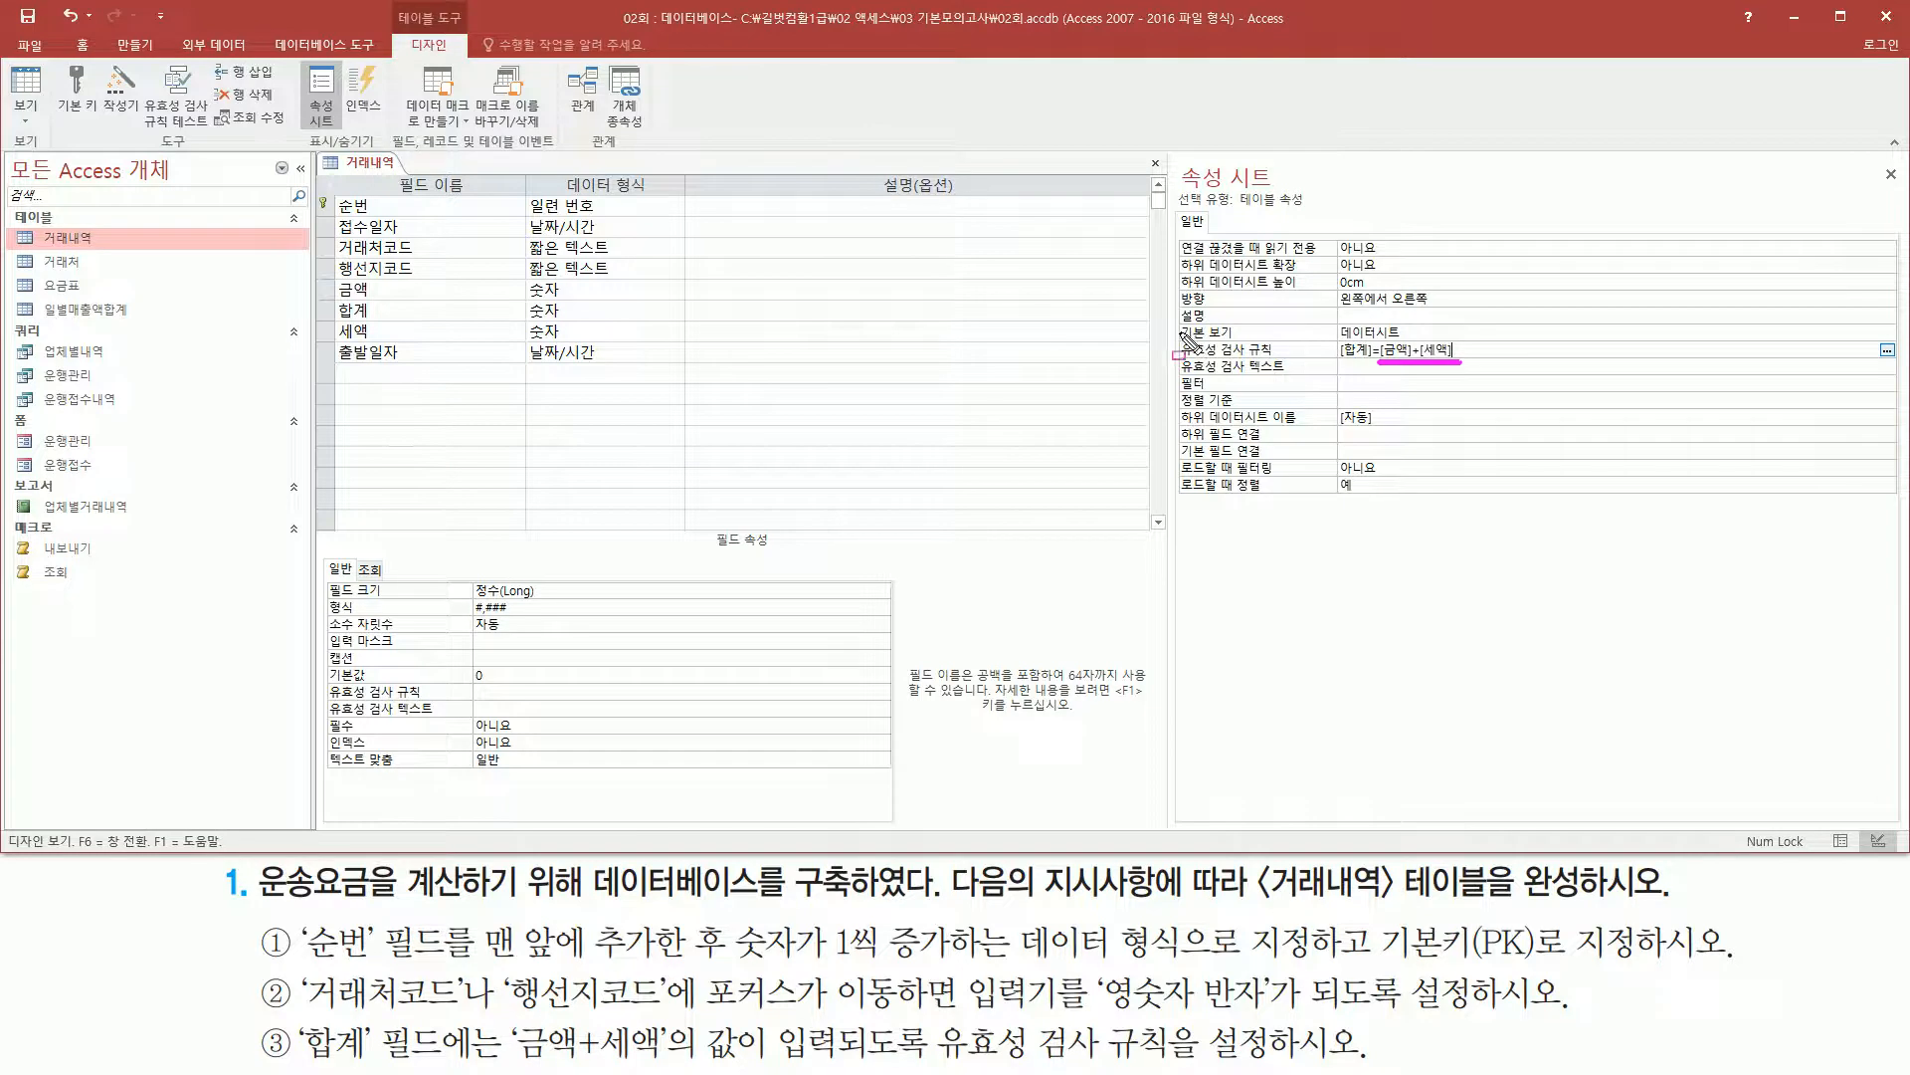
drag(1177, 333, 1496, 373)
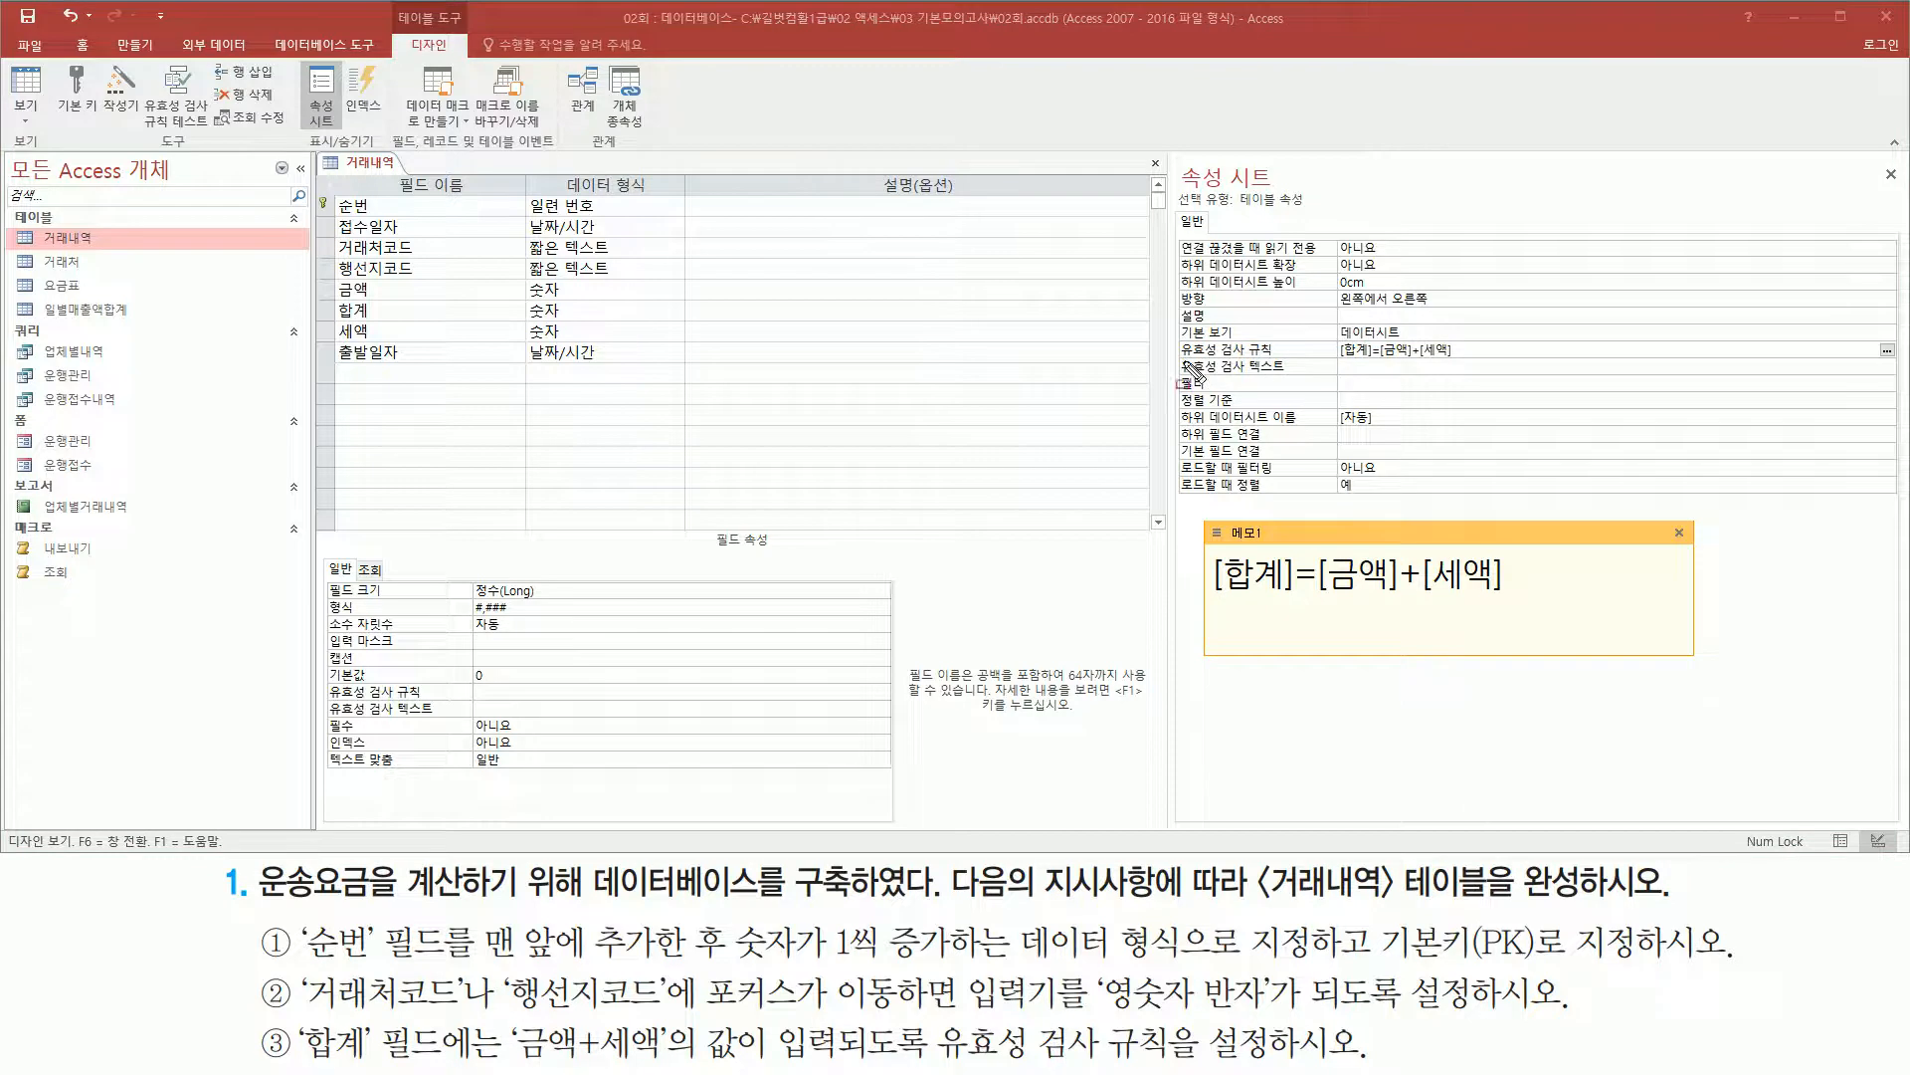
mouse_move(1176, 331)
mouse_down()
mouse_move(1321, 366)
mouse_move(1492, 368)
mouse_up()
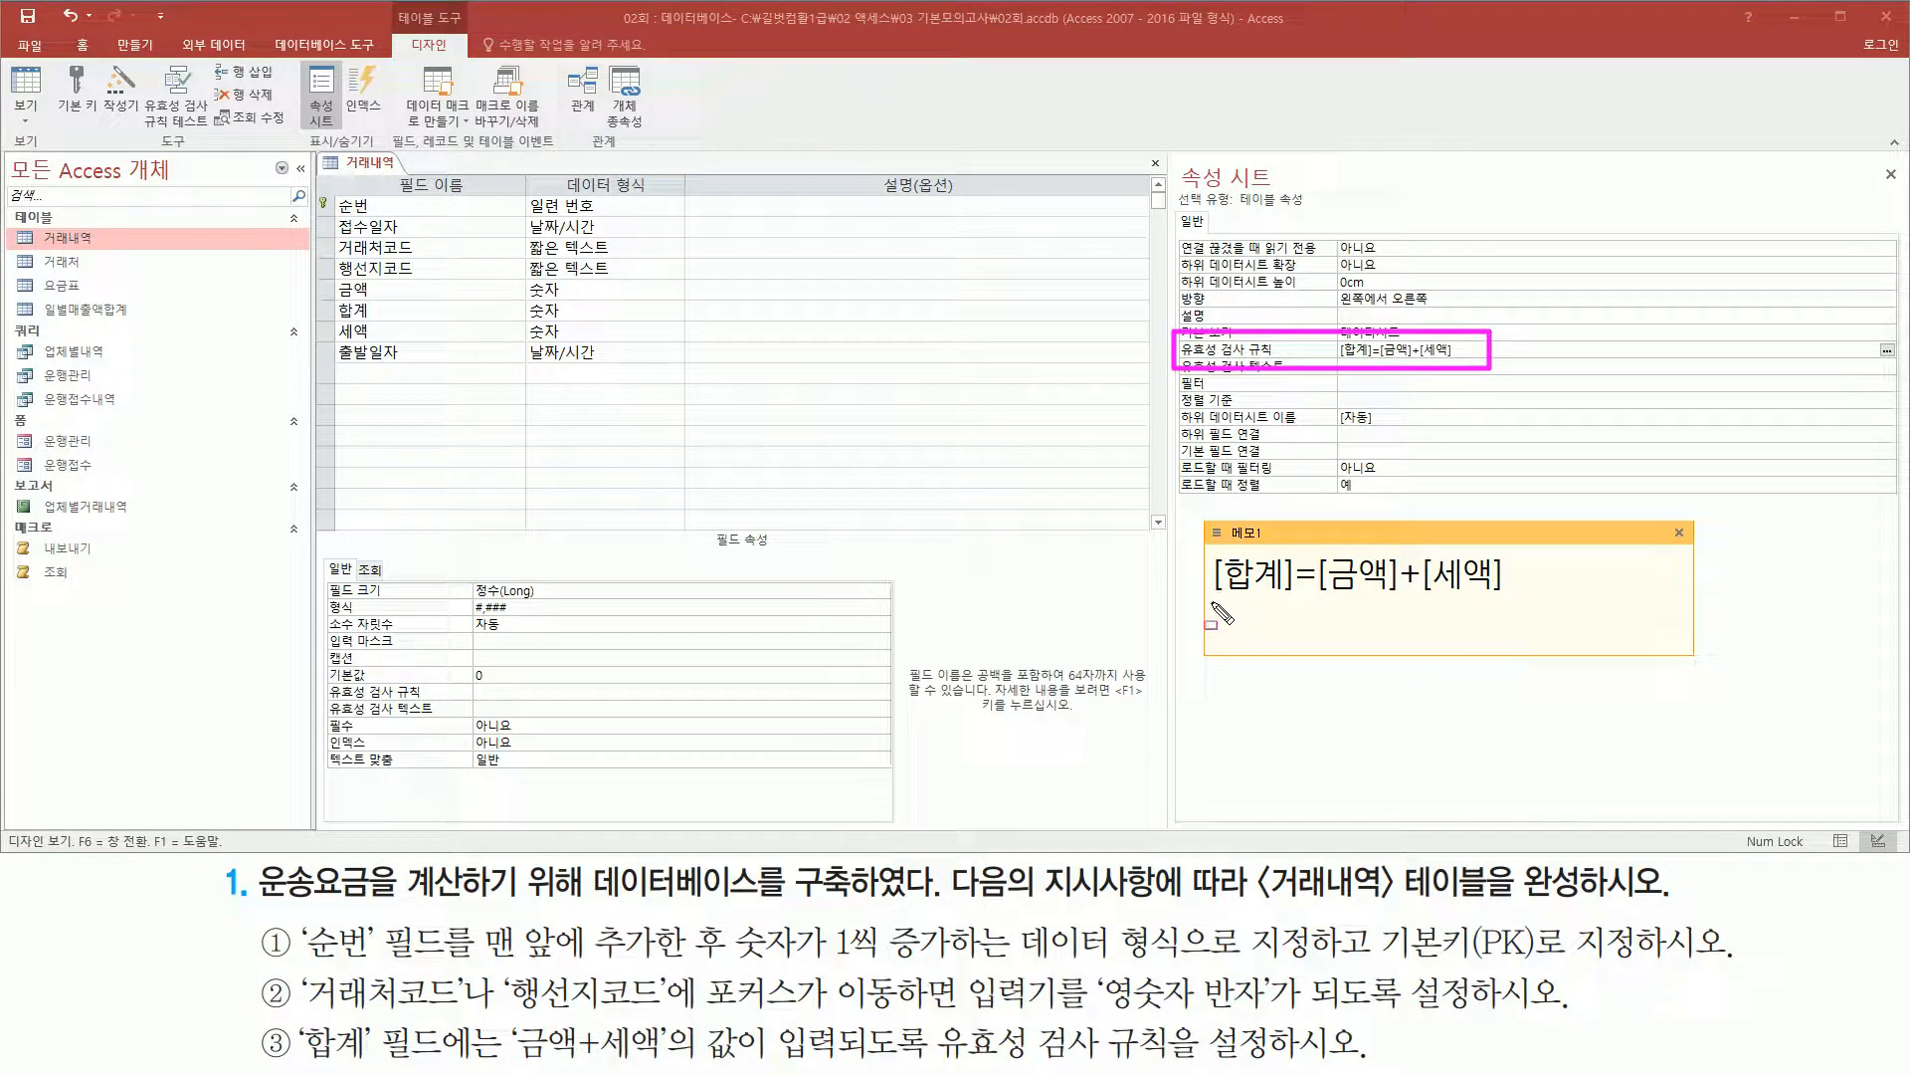
drag(1209, 598, 1523, 598)
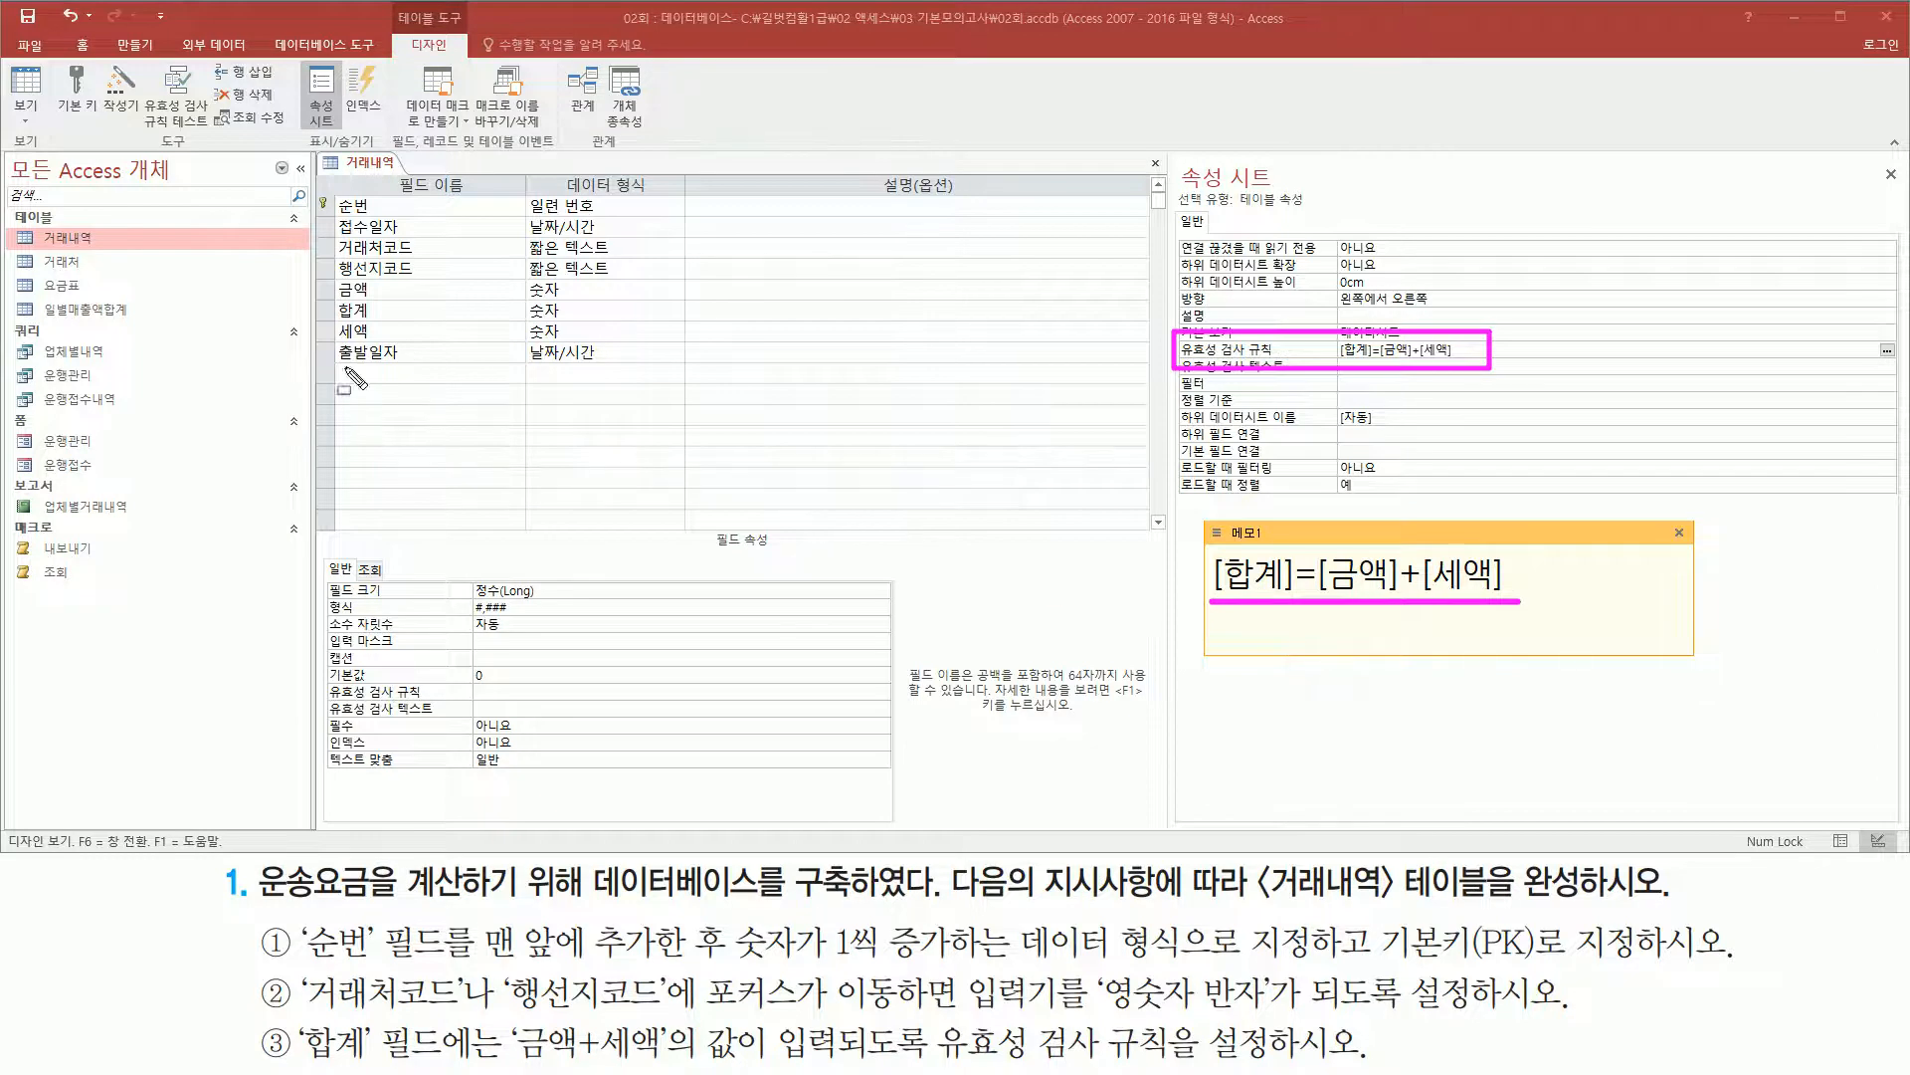
drag(332, 275, 387, 349)
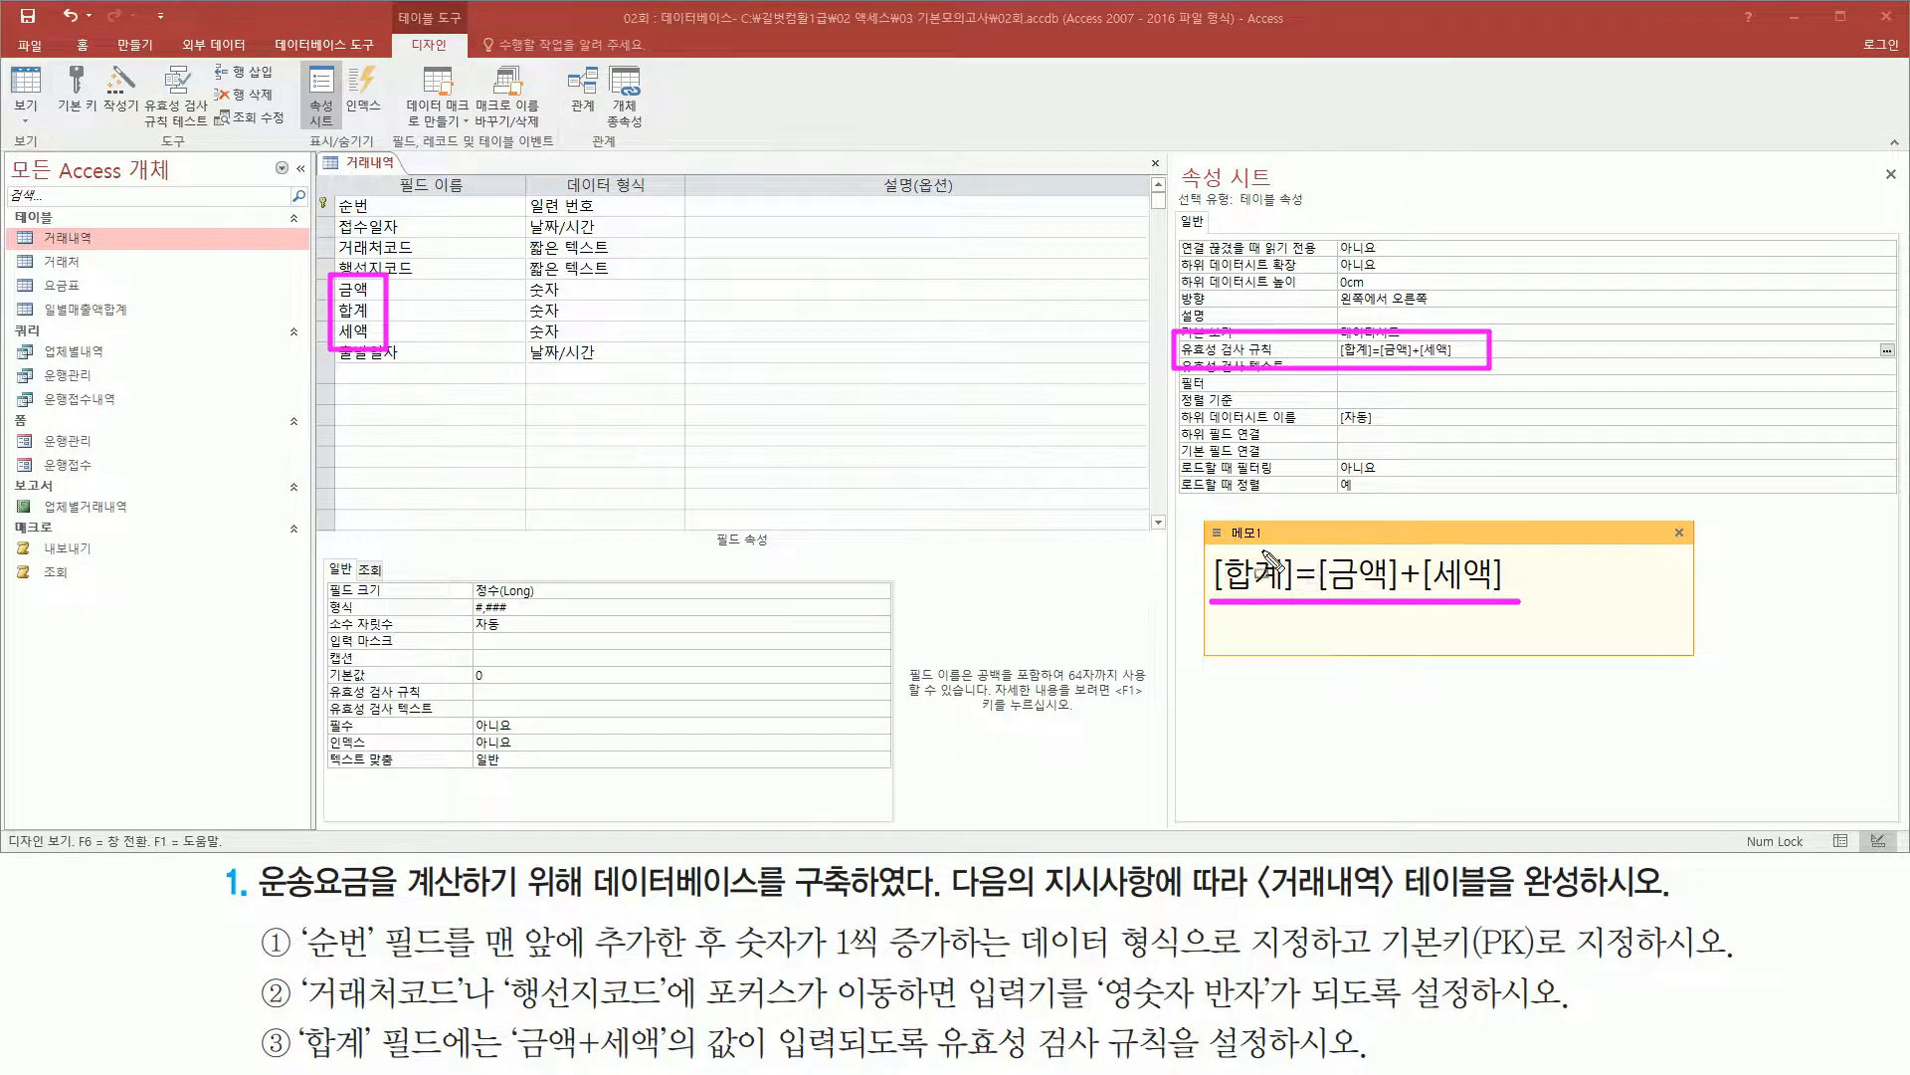
mouse_move(1315, 539)
mouse_down()
mouse_move(1355, 597)
mouse_move(1518, 600)
mouse_up()
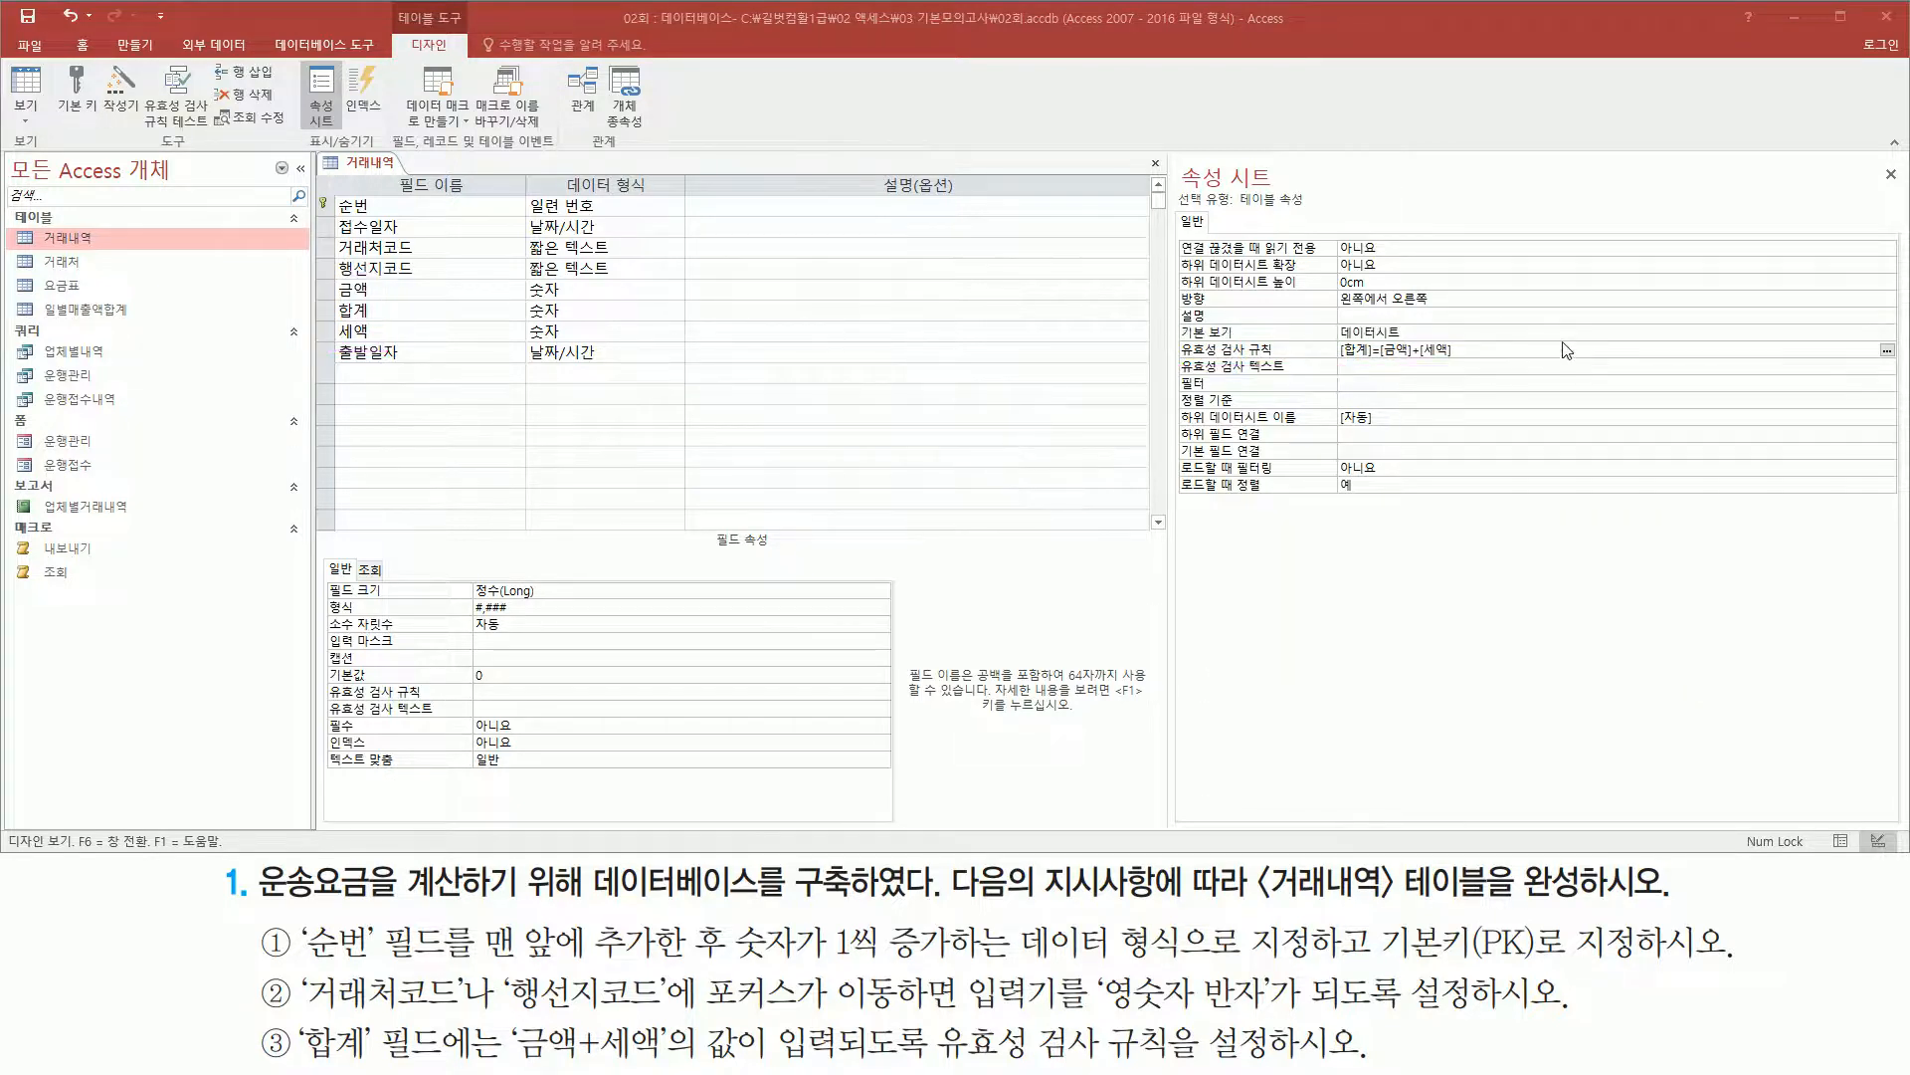
- Close the property sheet of the 거래내역 table
drag(1174, 159, 1294, 191)
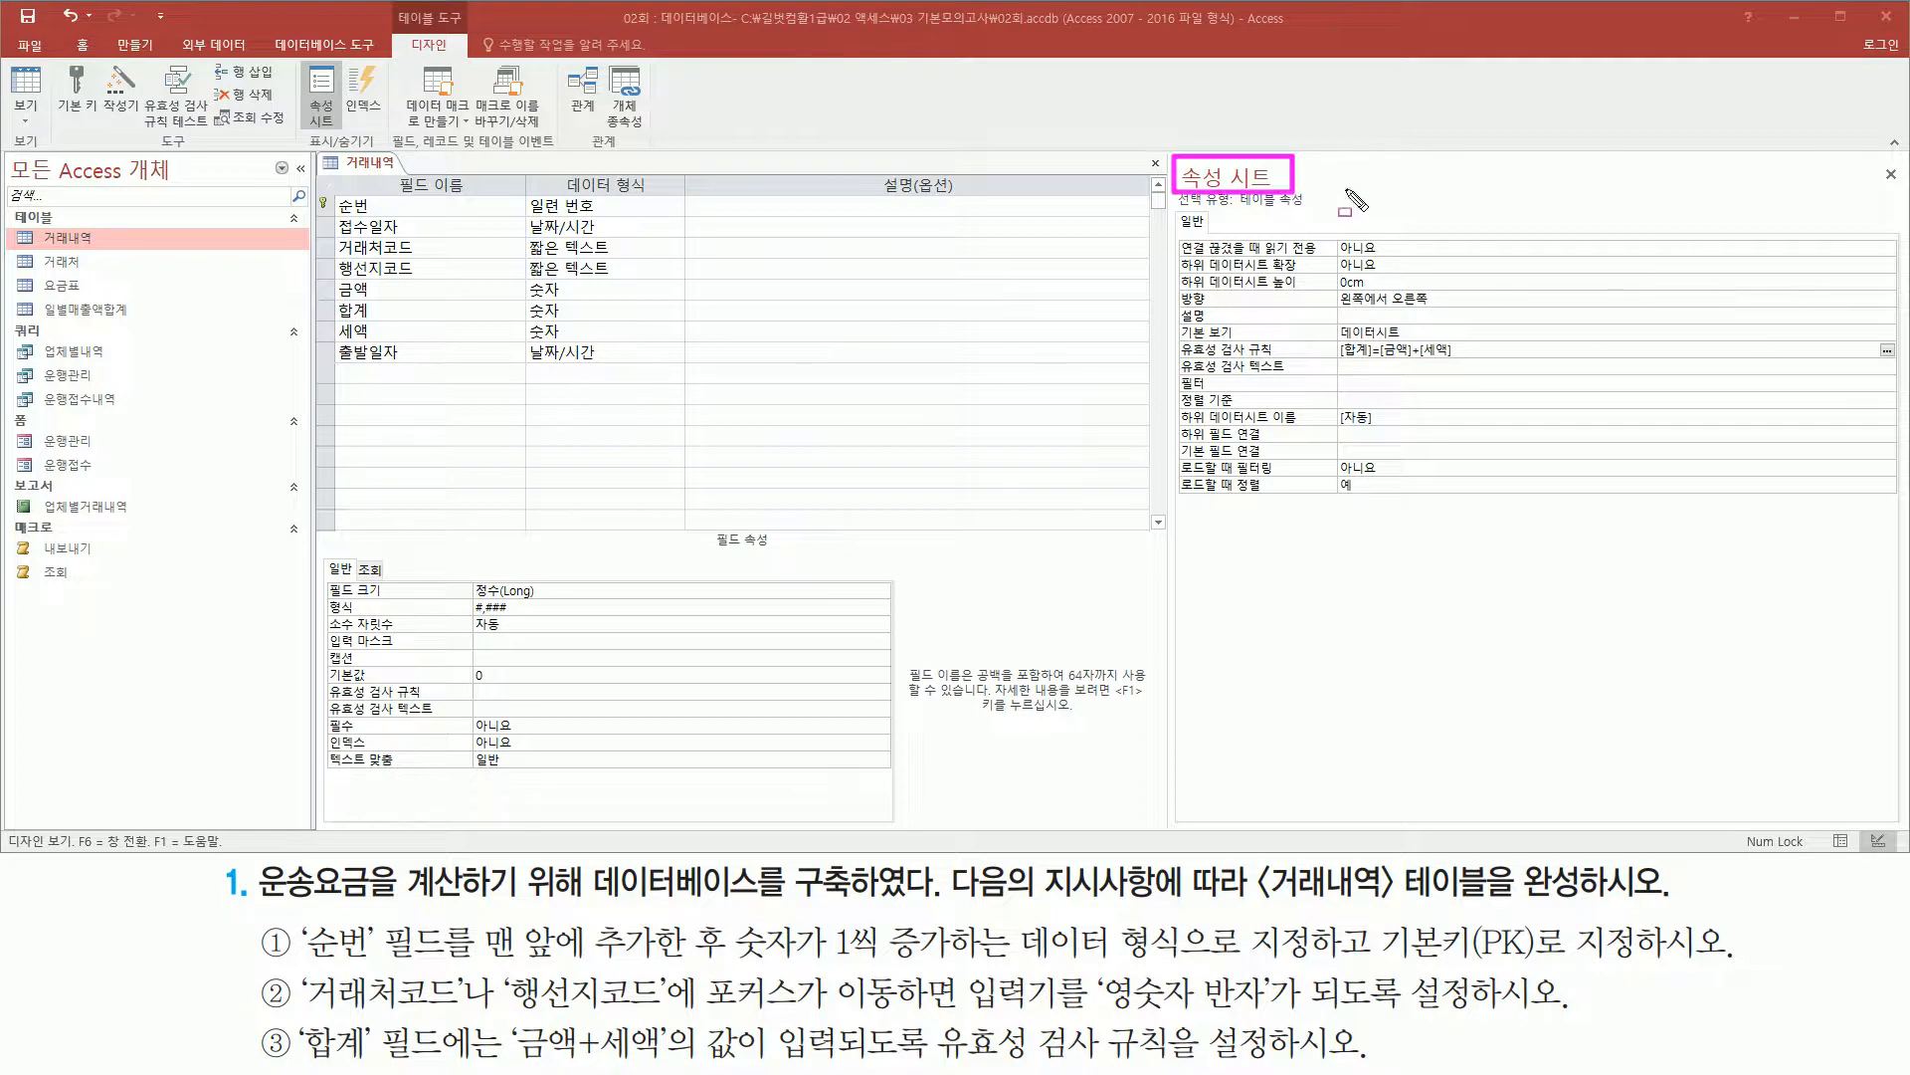
drag(1879, 159, 1905, 184)
key(Escape)
click(1892, 172)
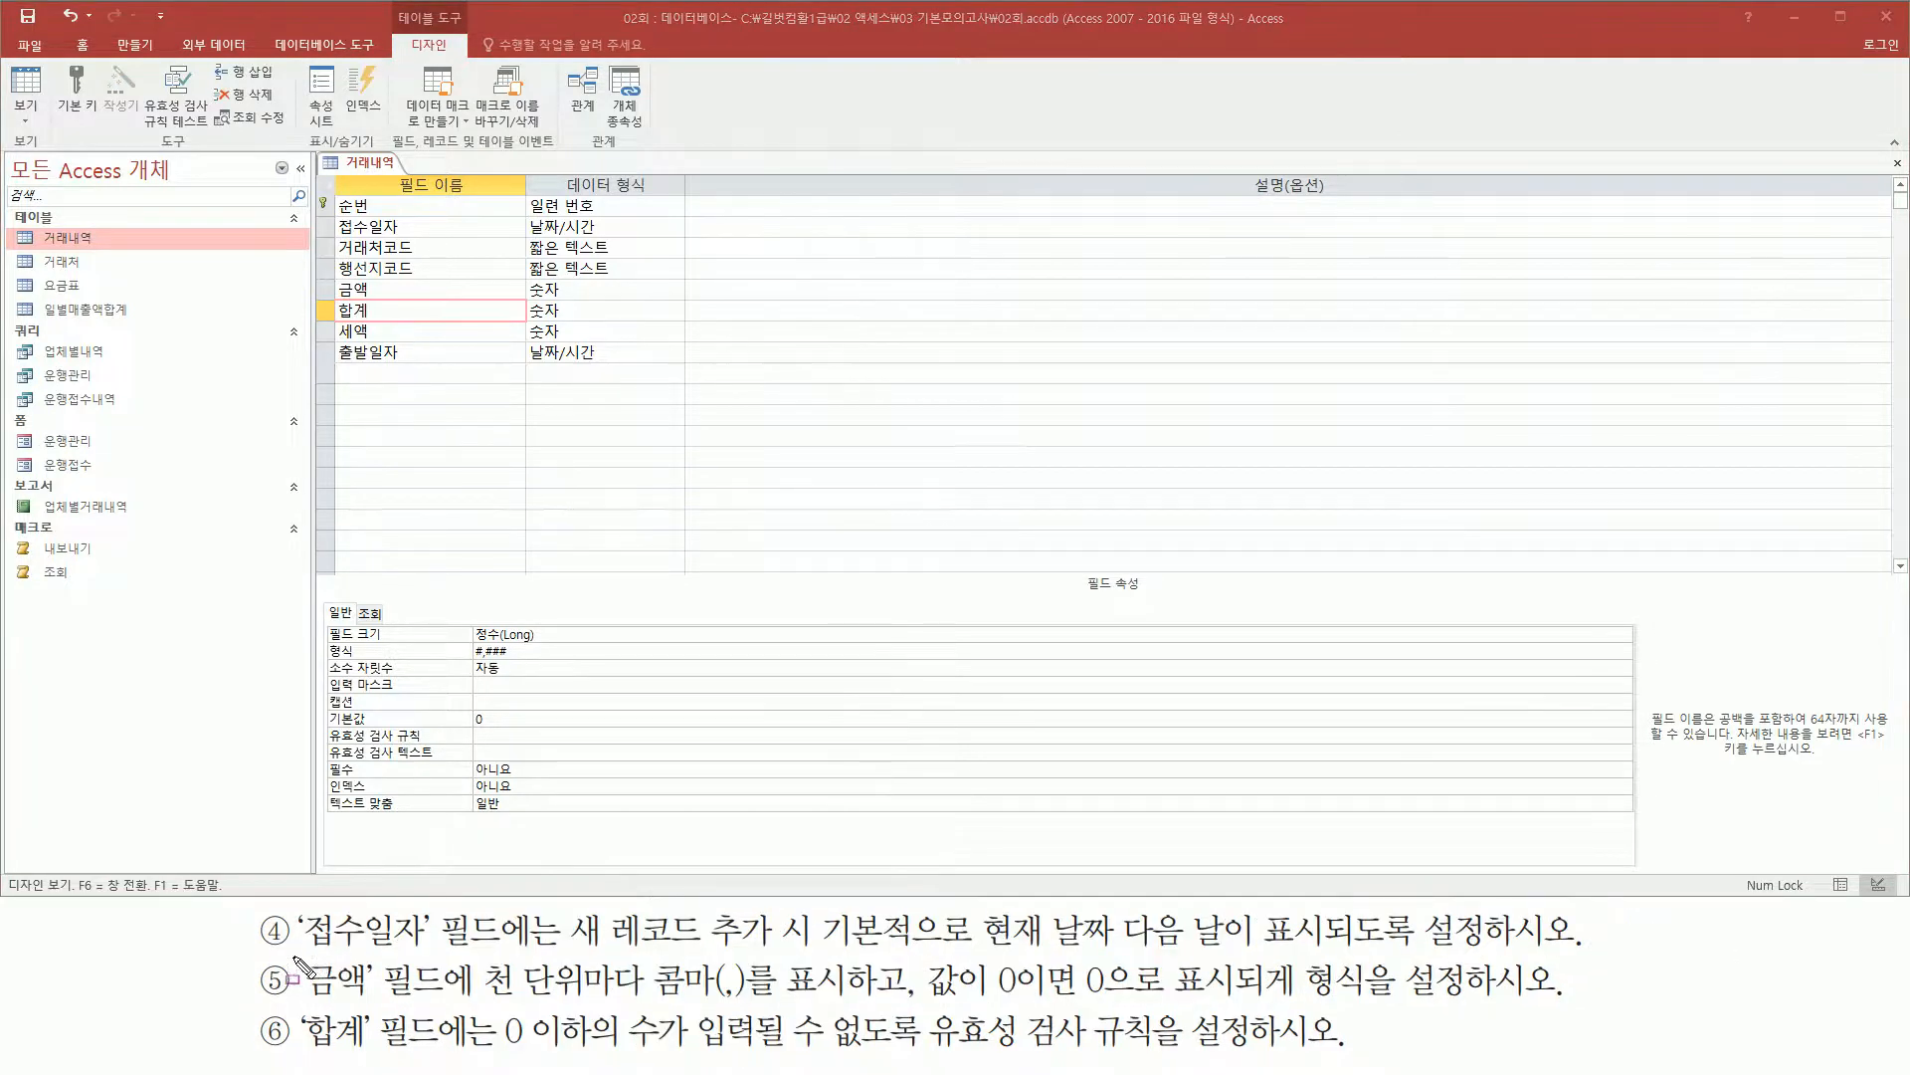
mouse_move(305, 953)
mouse_down()
mouse_move(501, 953)
mouse_move(500, 913)
mouse_up()
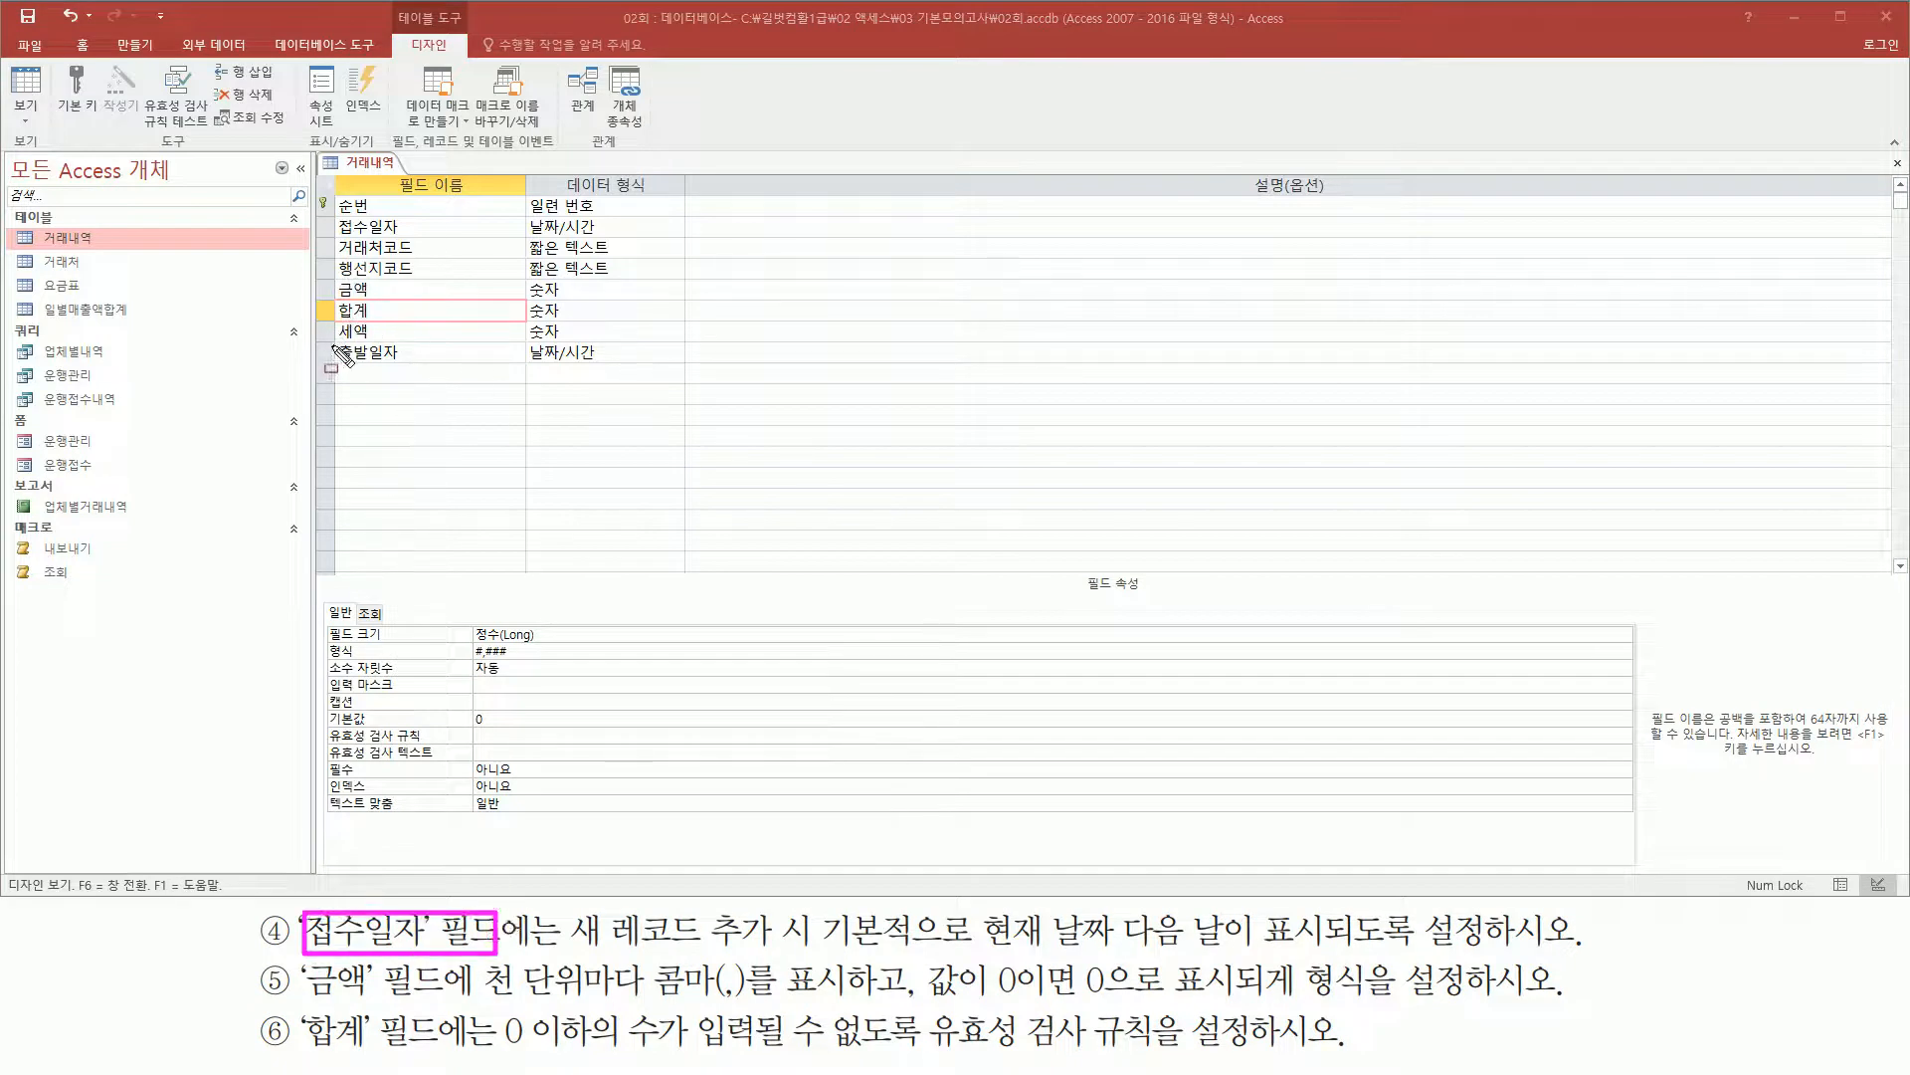
drag(328, 213, 420, 240)
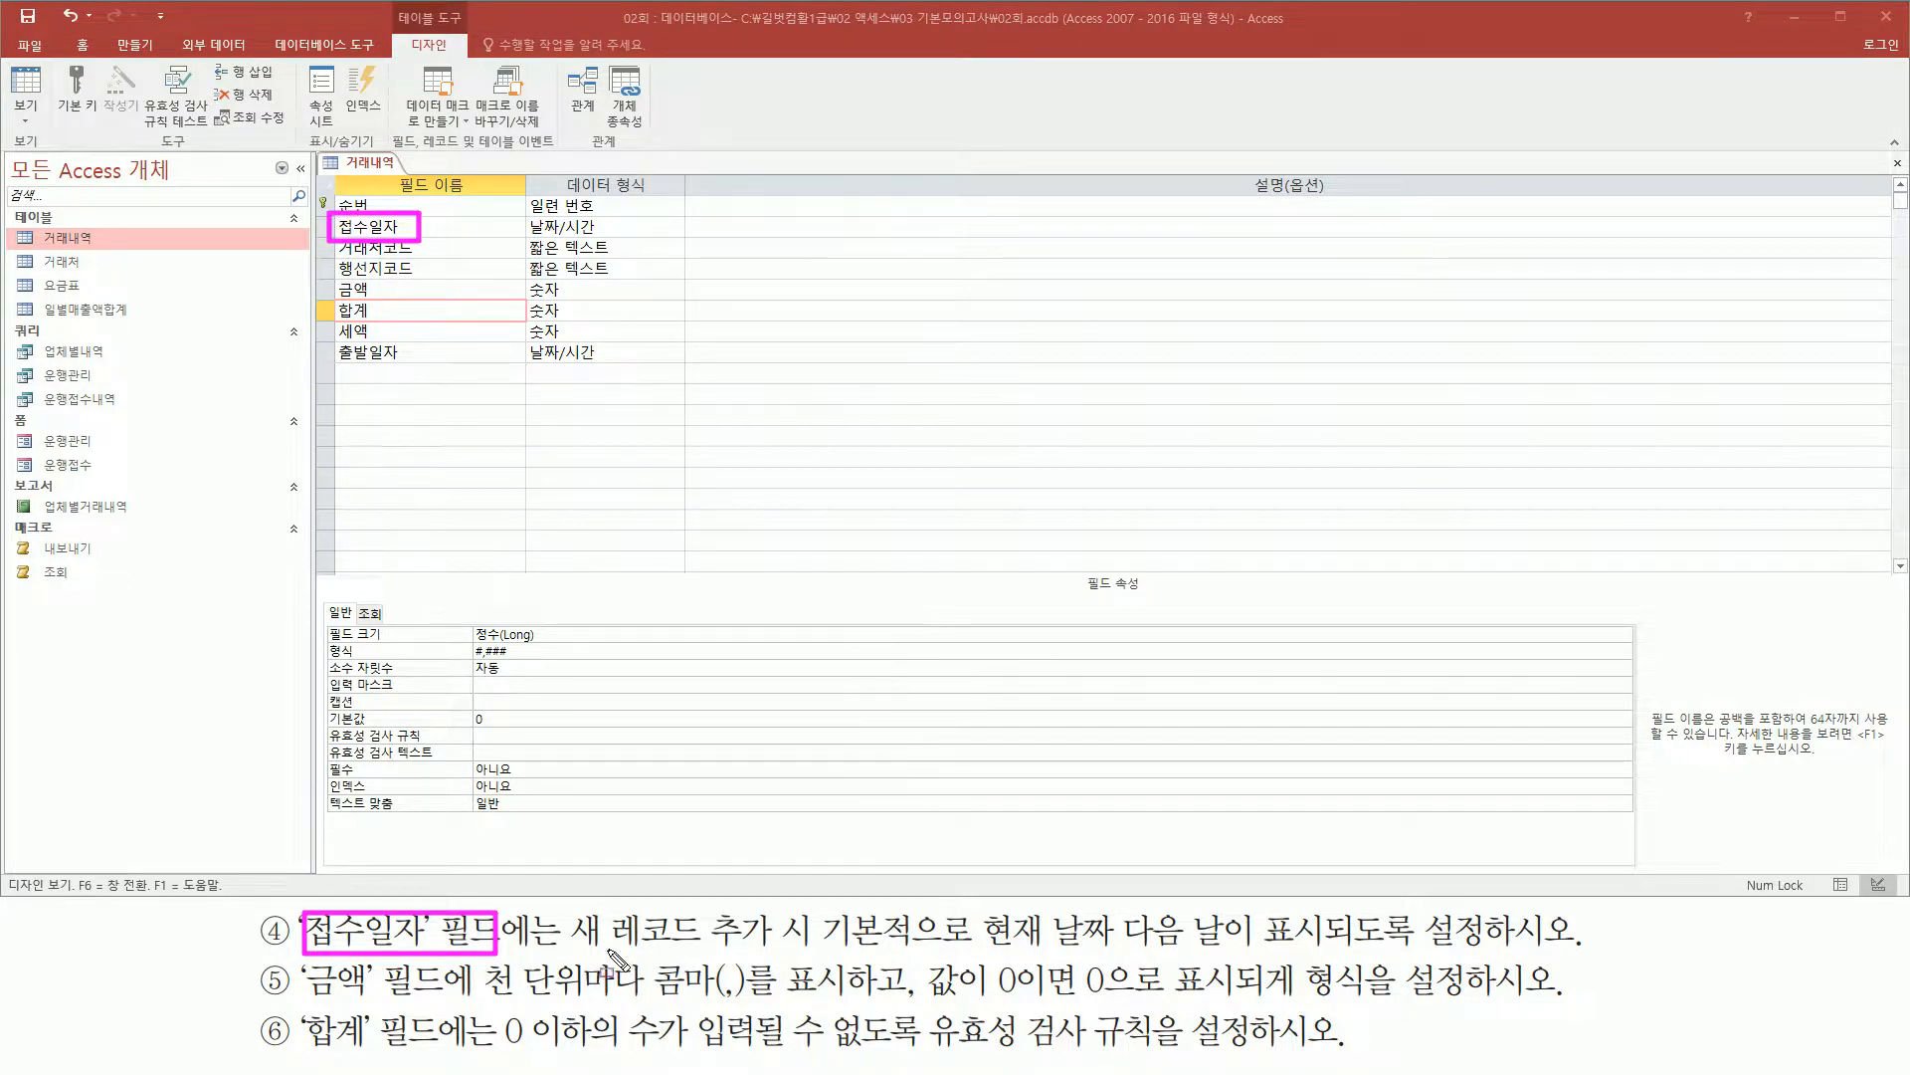
mouse_move(569, 952)
mouse_down()
mouse_move(920, 931)
mouse_move(825, 907)
mouse_up()
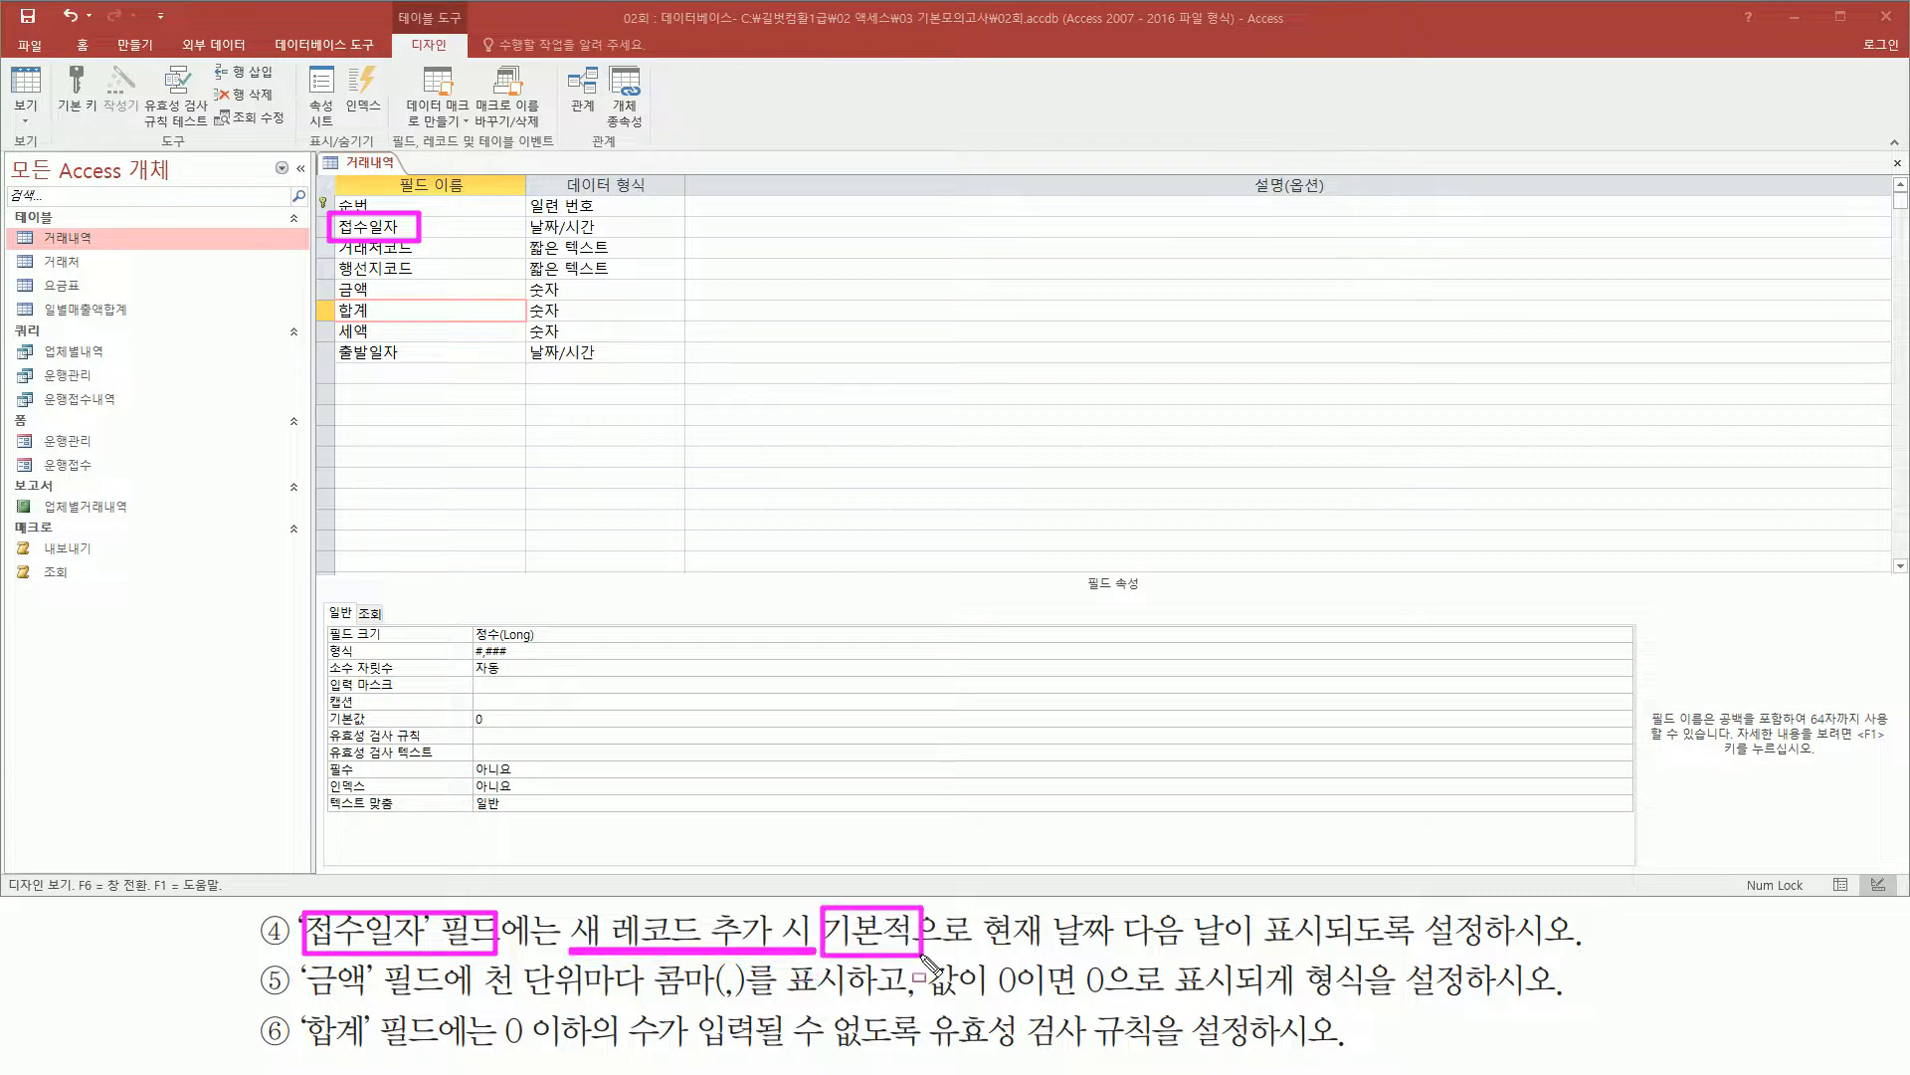
drag(990, 957, 1334, 956)
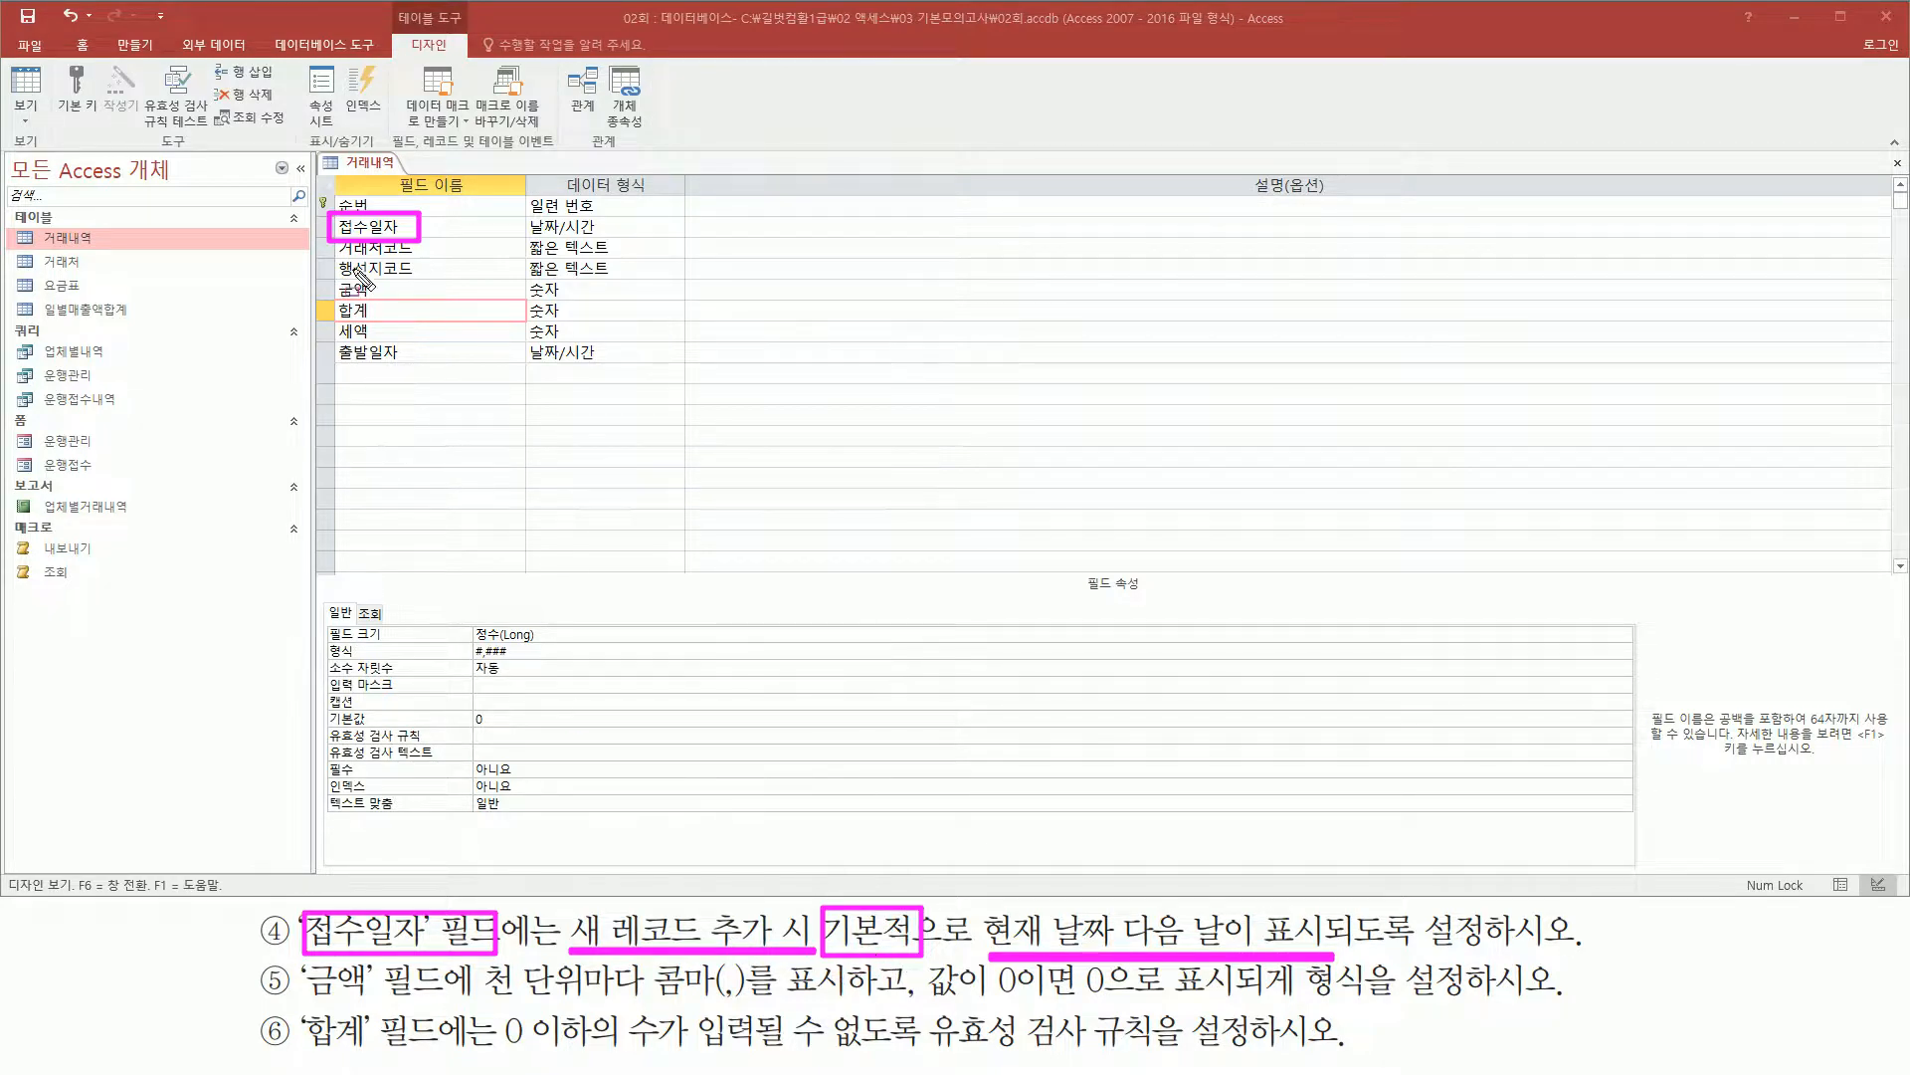
key(Escape)
- Select the 접수일자 field and open its 기본값 property for editing
click(422, 217)
click(425, 227)
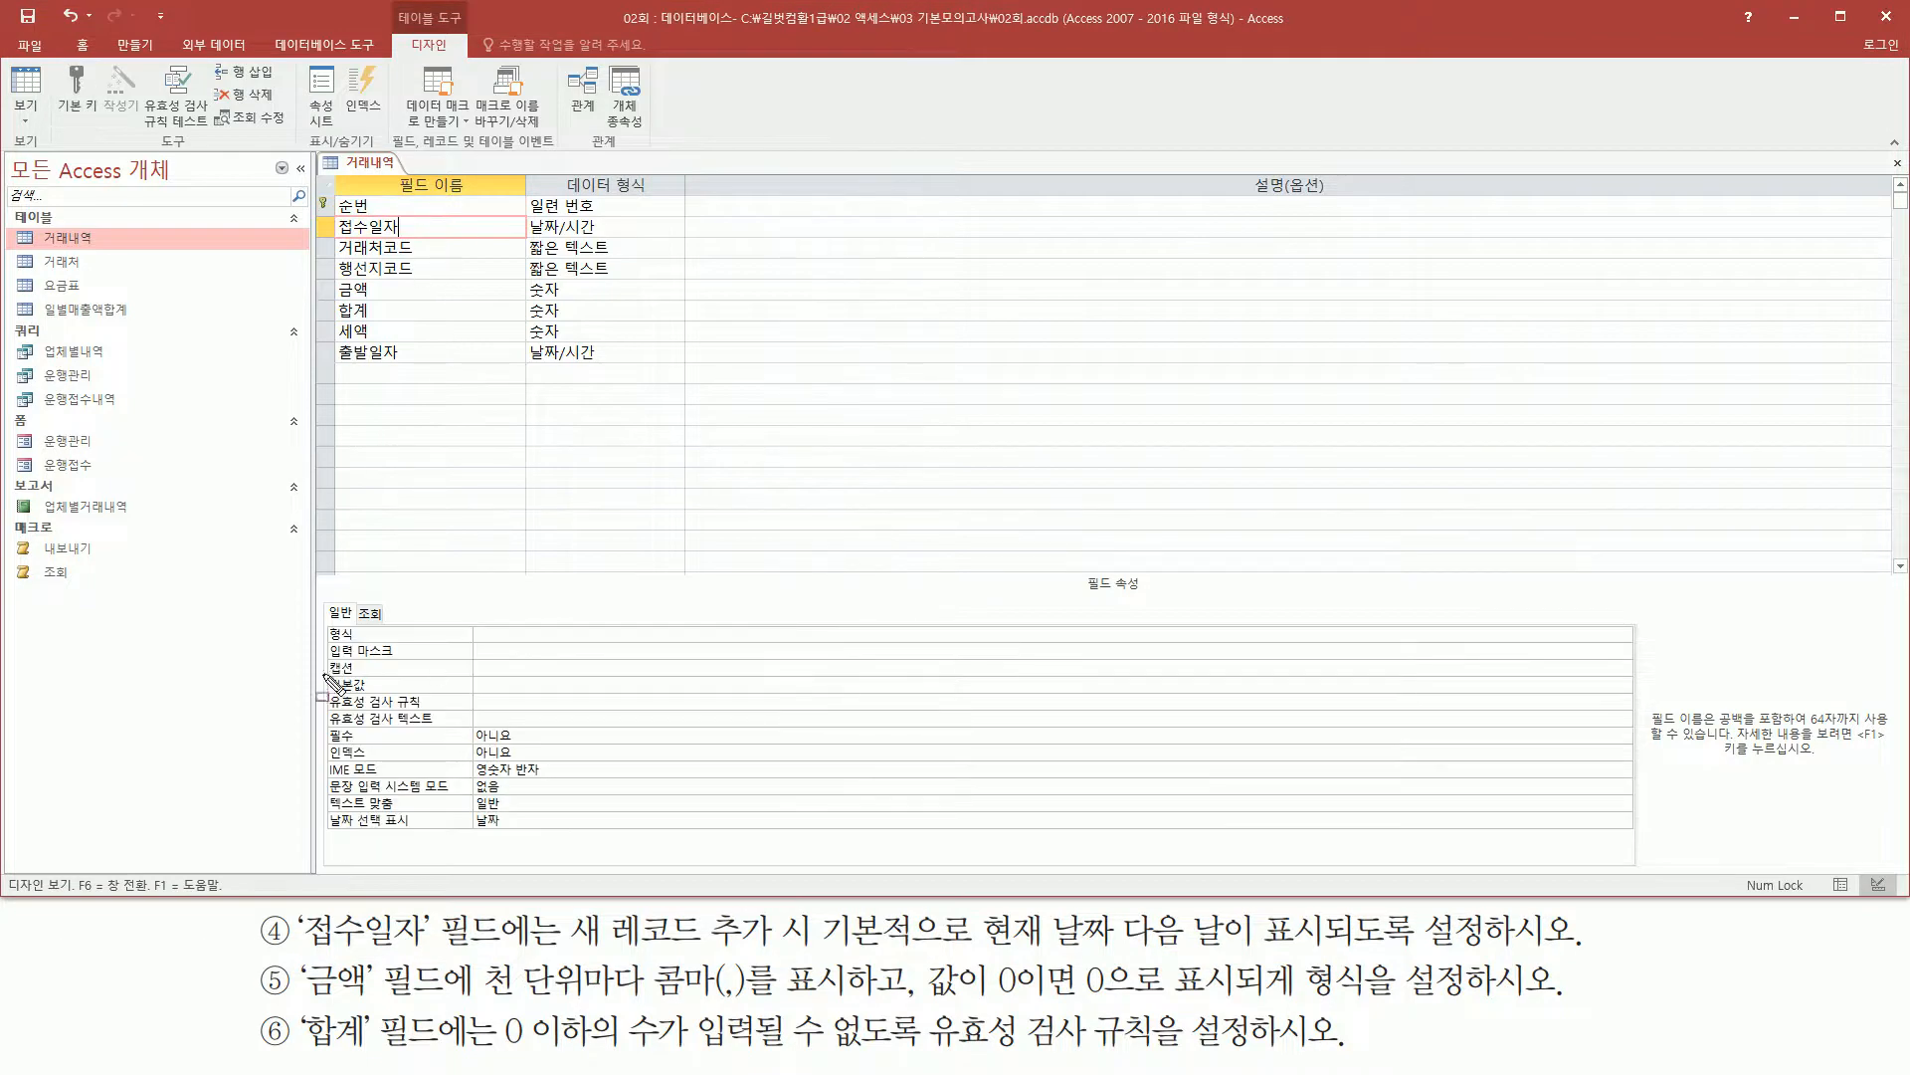
drag(324, 675, 593, 696)
click(533, 689)
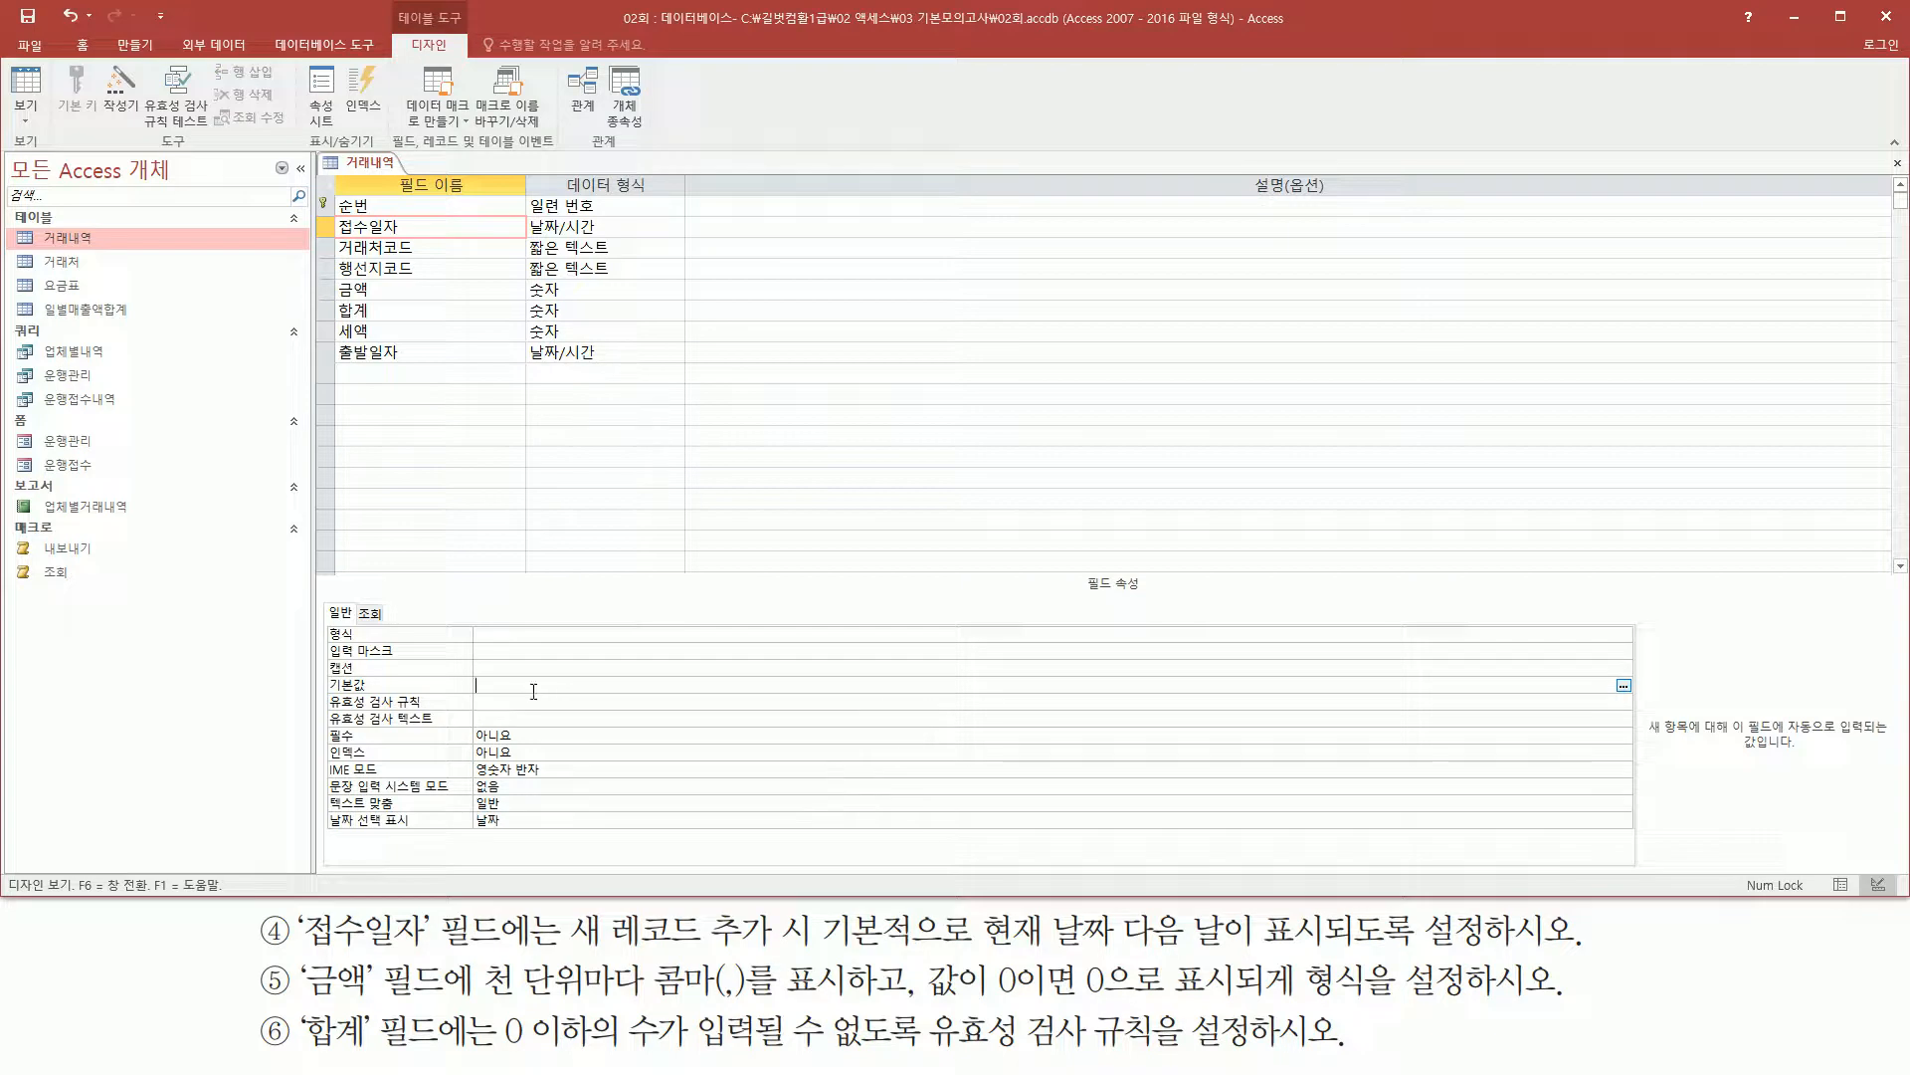
drag(979, 952, 1118, 952)
drag(1120, 912, 1256, 952)
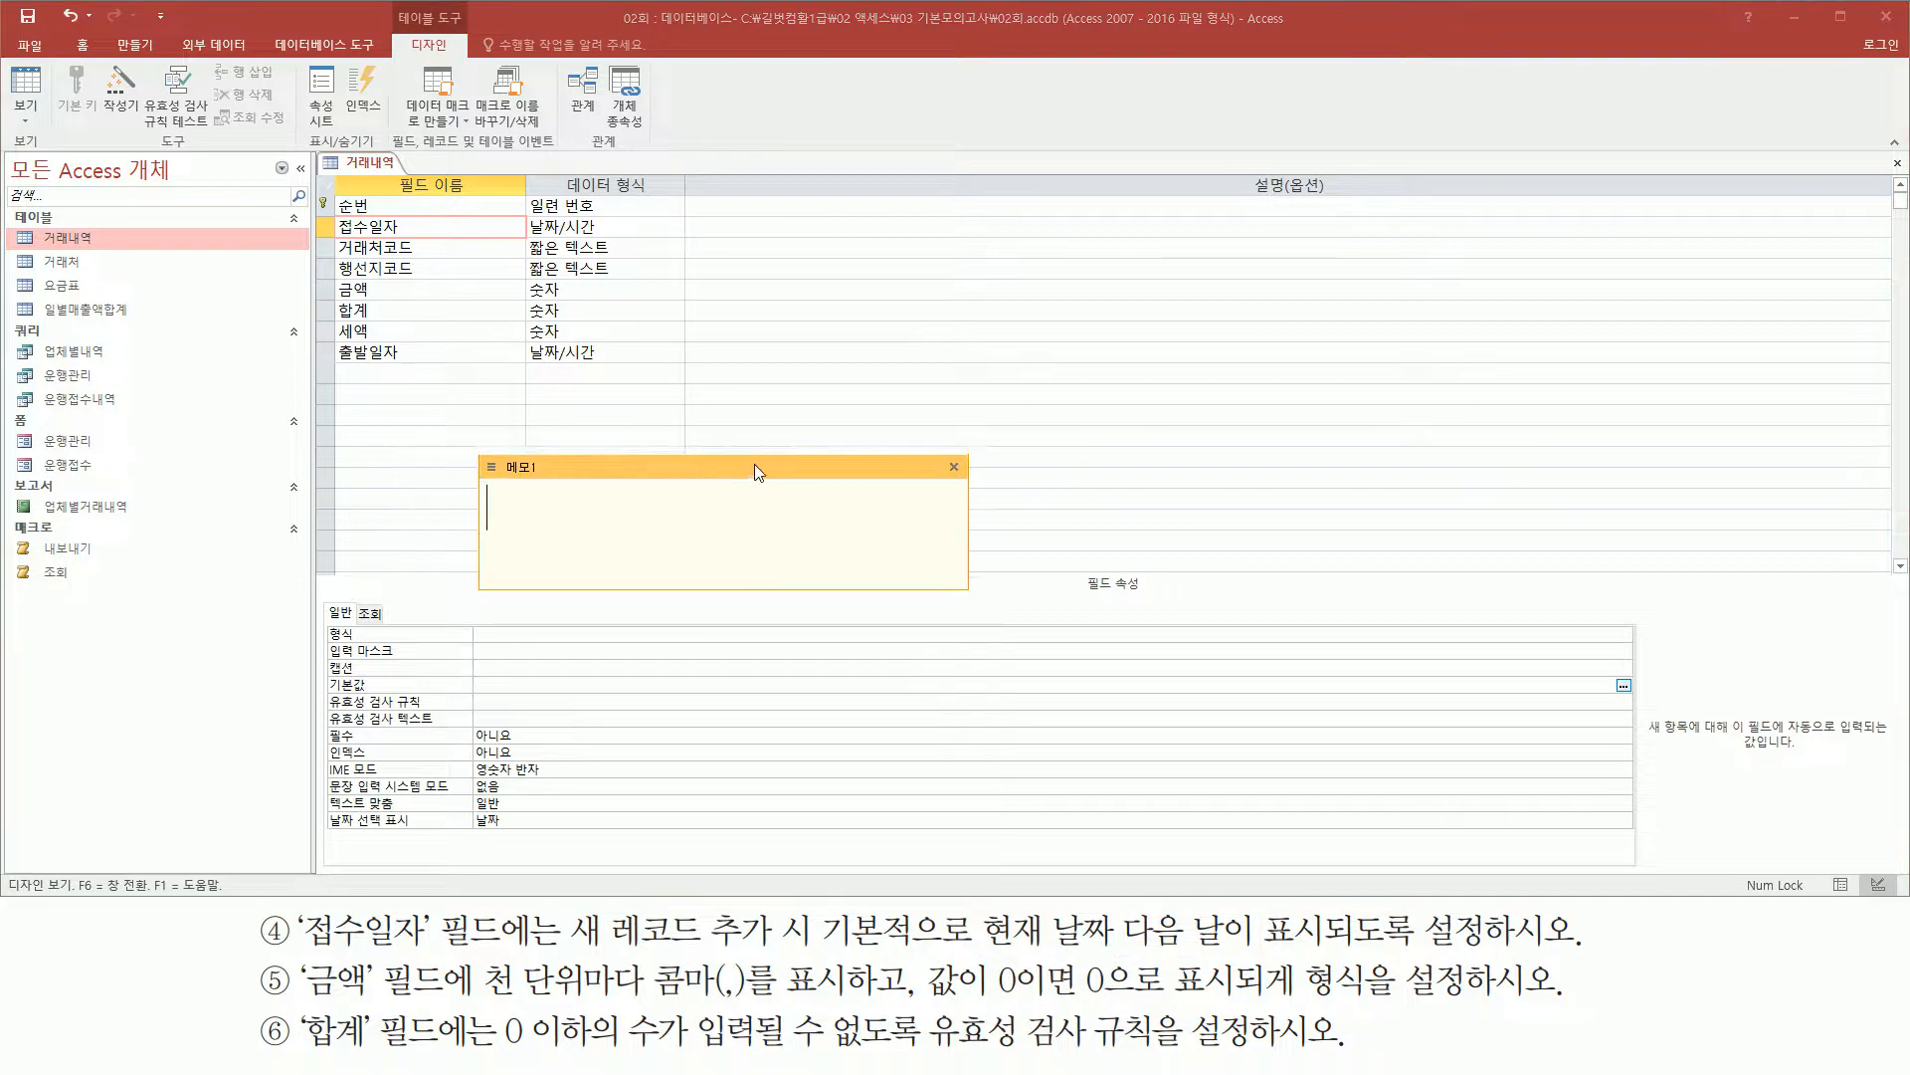
- Write the current-date function date( ) as the first line of the on-screen memo
drag(738, 467, 755, 463)
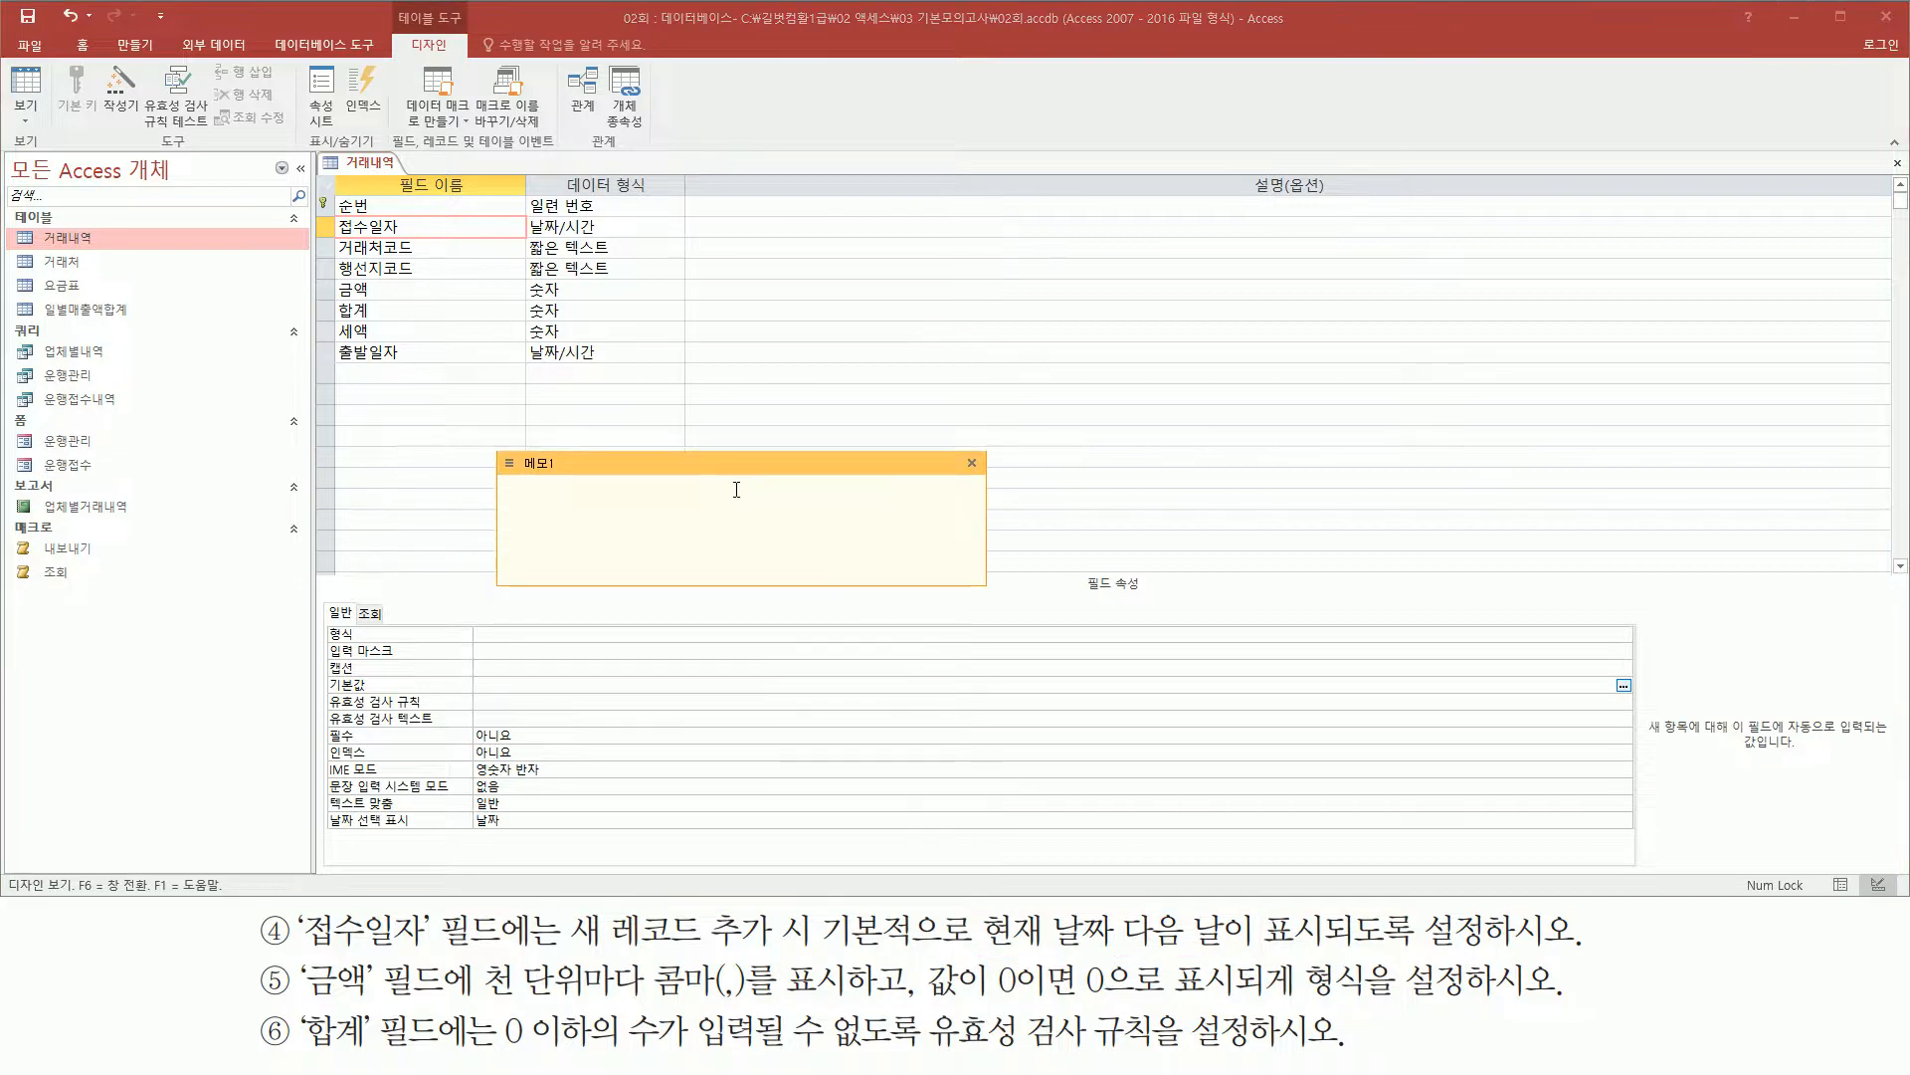
text(date()
key(ctrl+a)
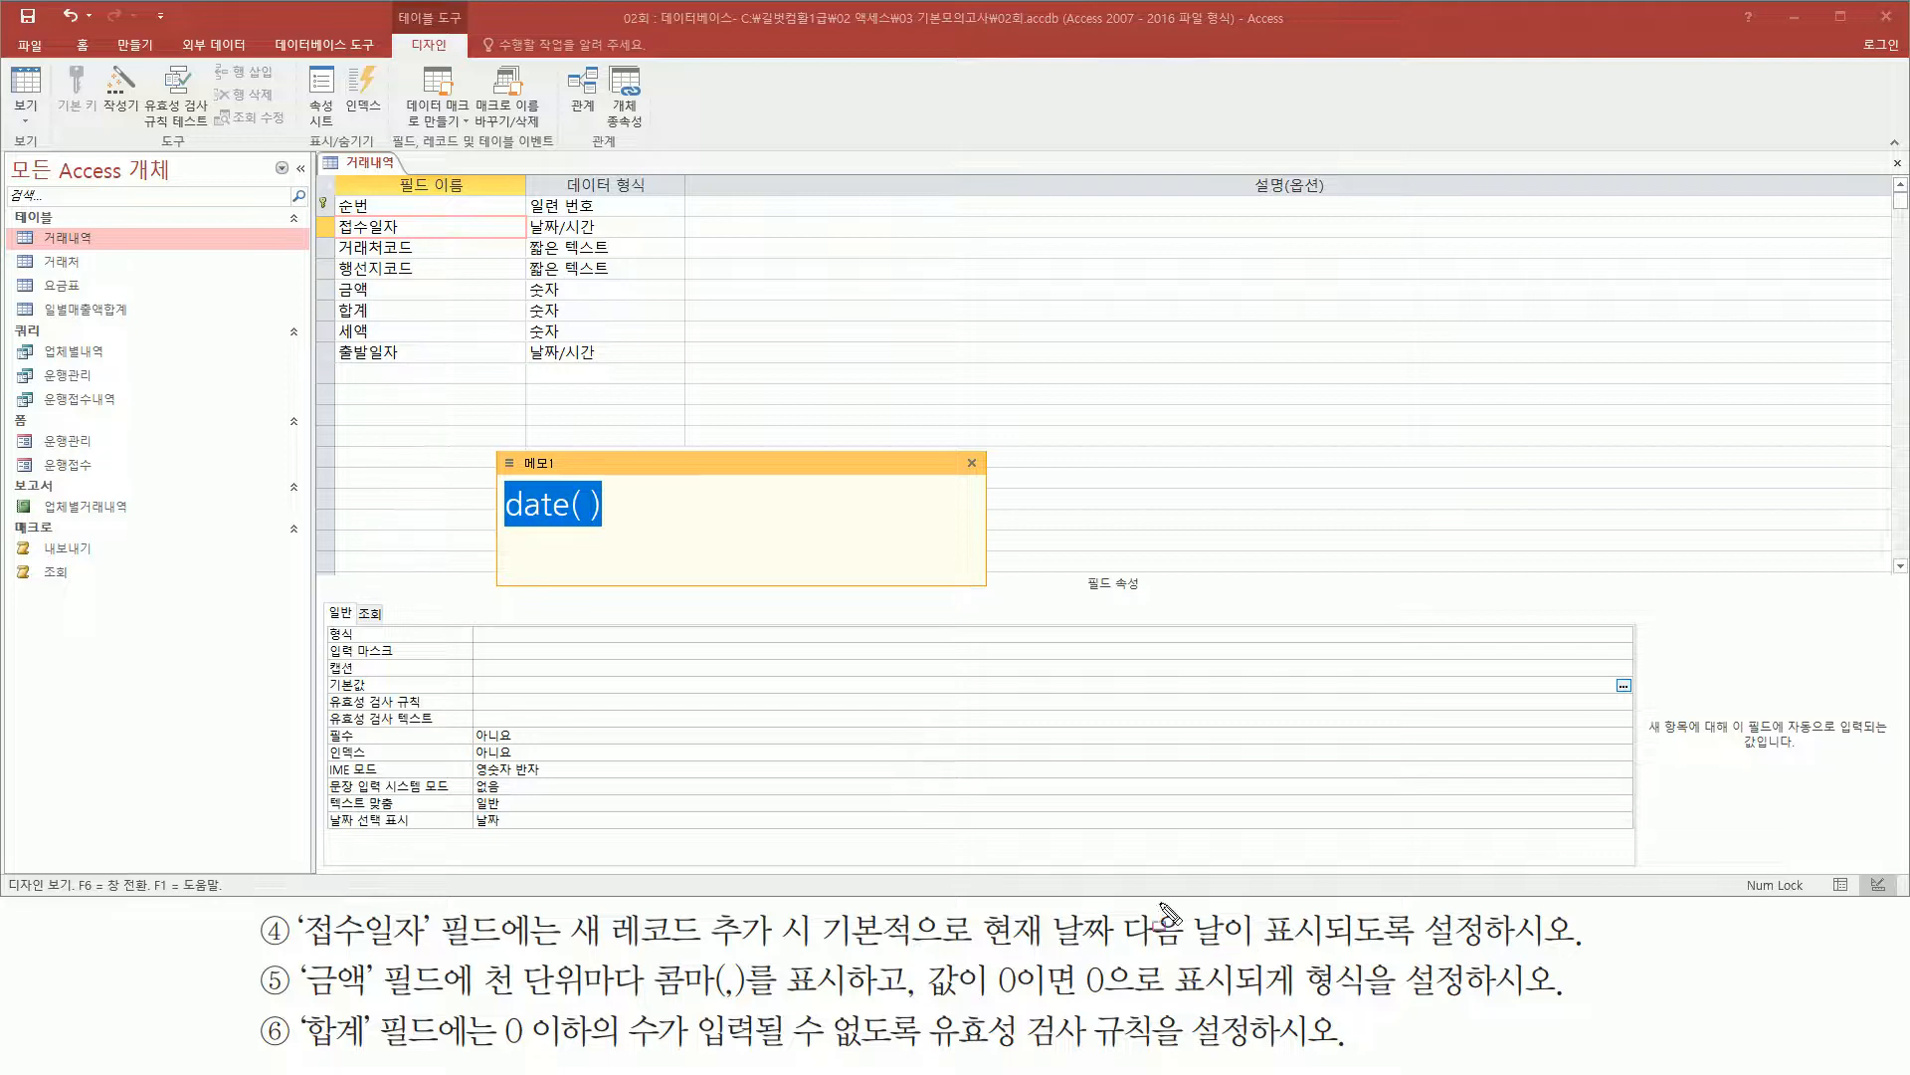
drag(1111, 912, 1274, 955)
key(Escape)
click(640, 535)
click(648, 523)
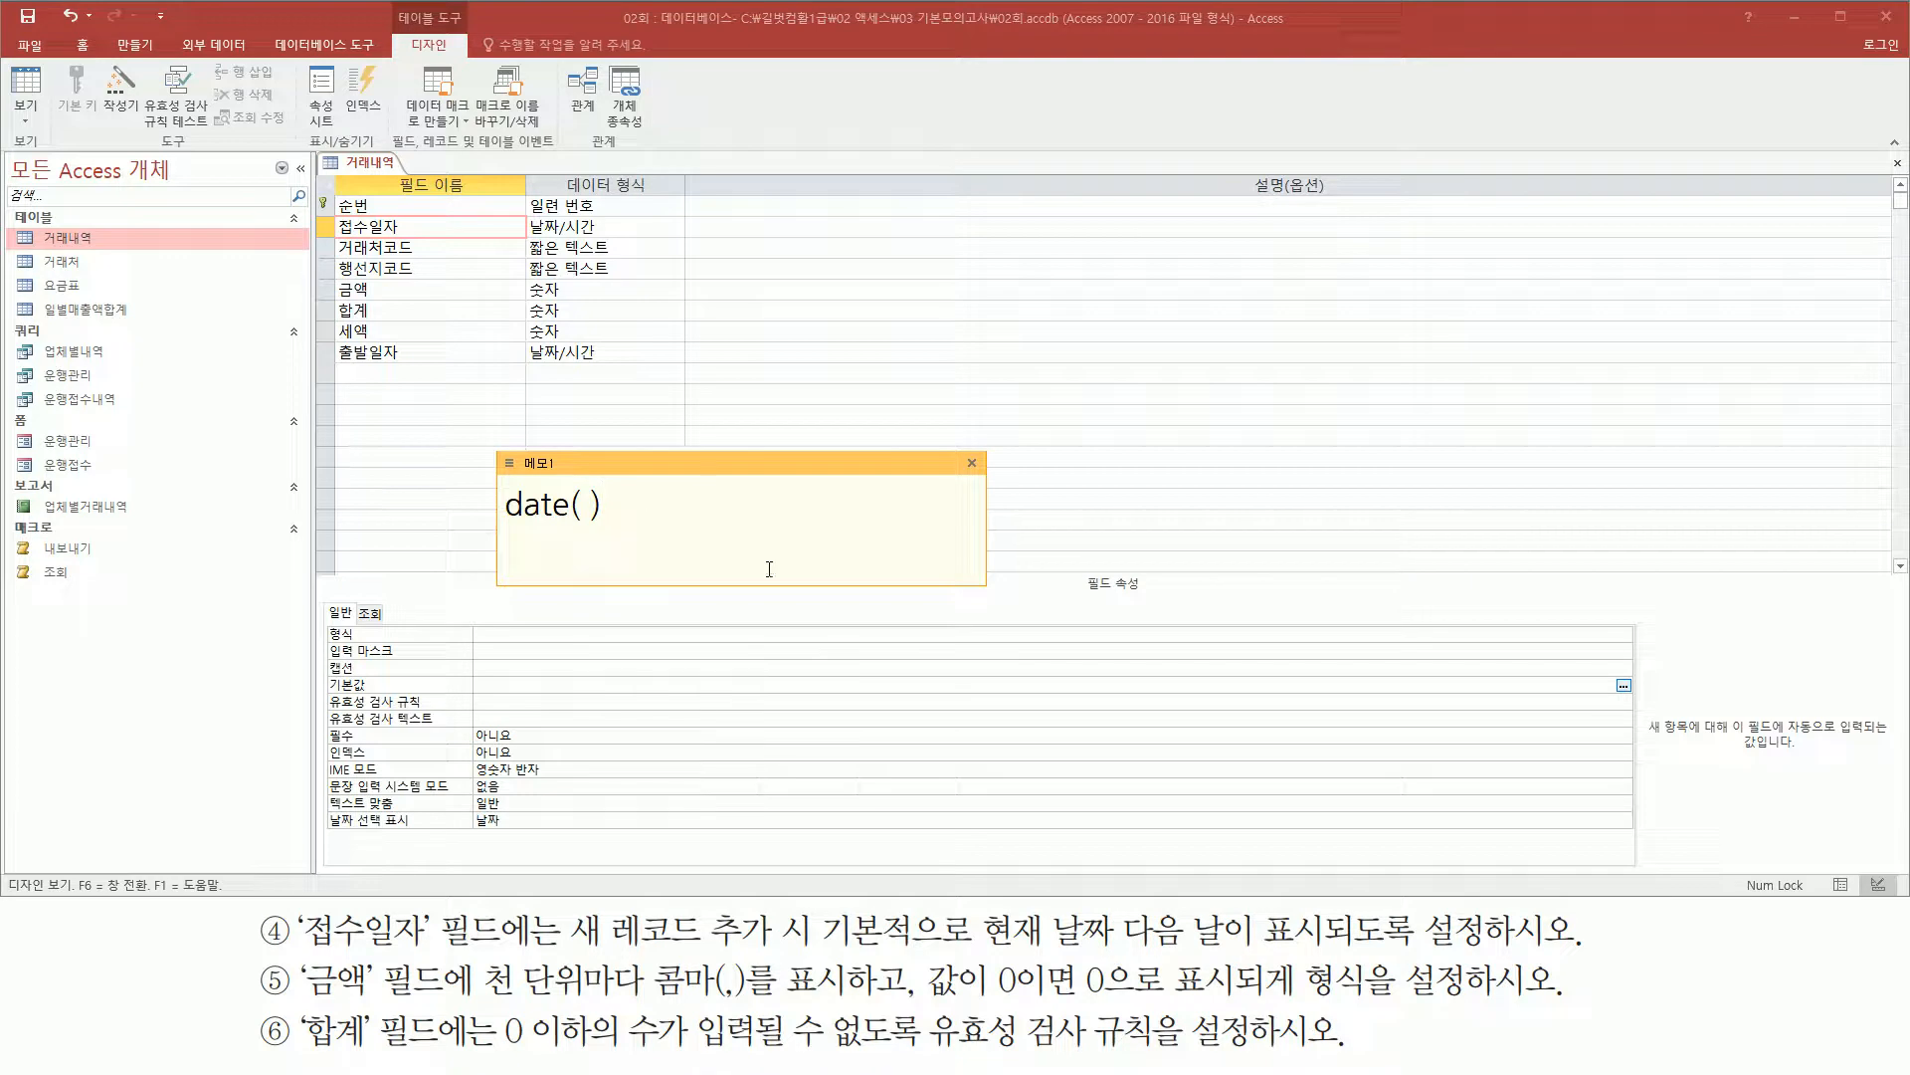
- Add the syntax line dateadd( 형식 , 값 , 날짜 ) to the memo and enlarge the memo's height
text(dateadd)
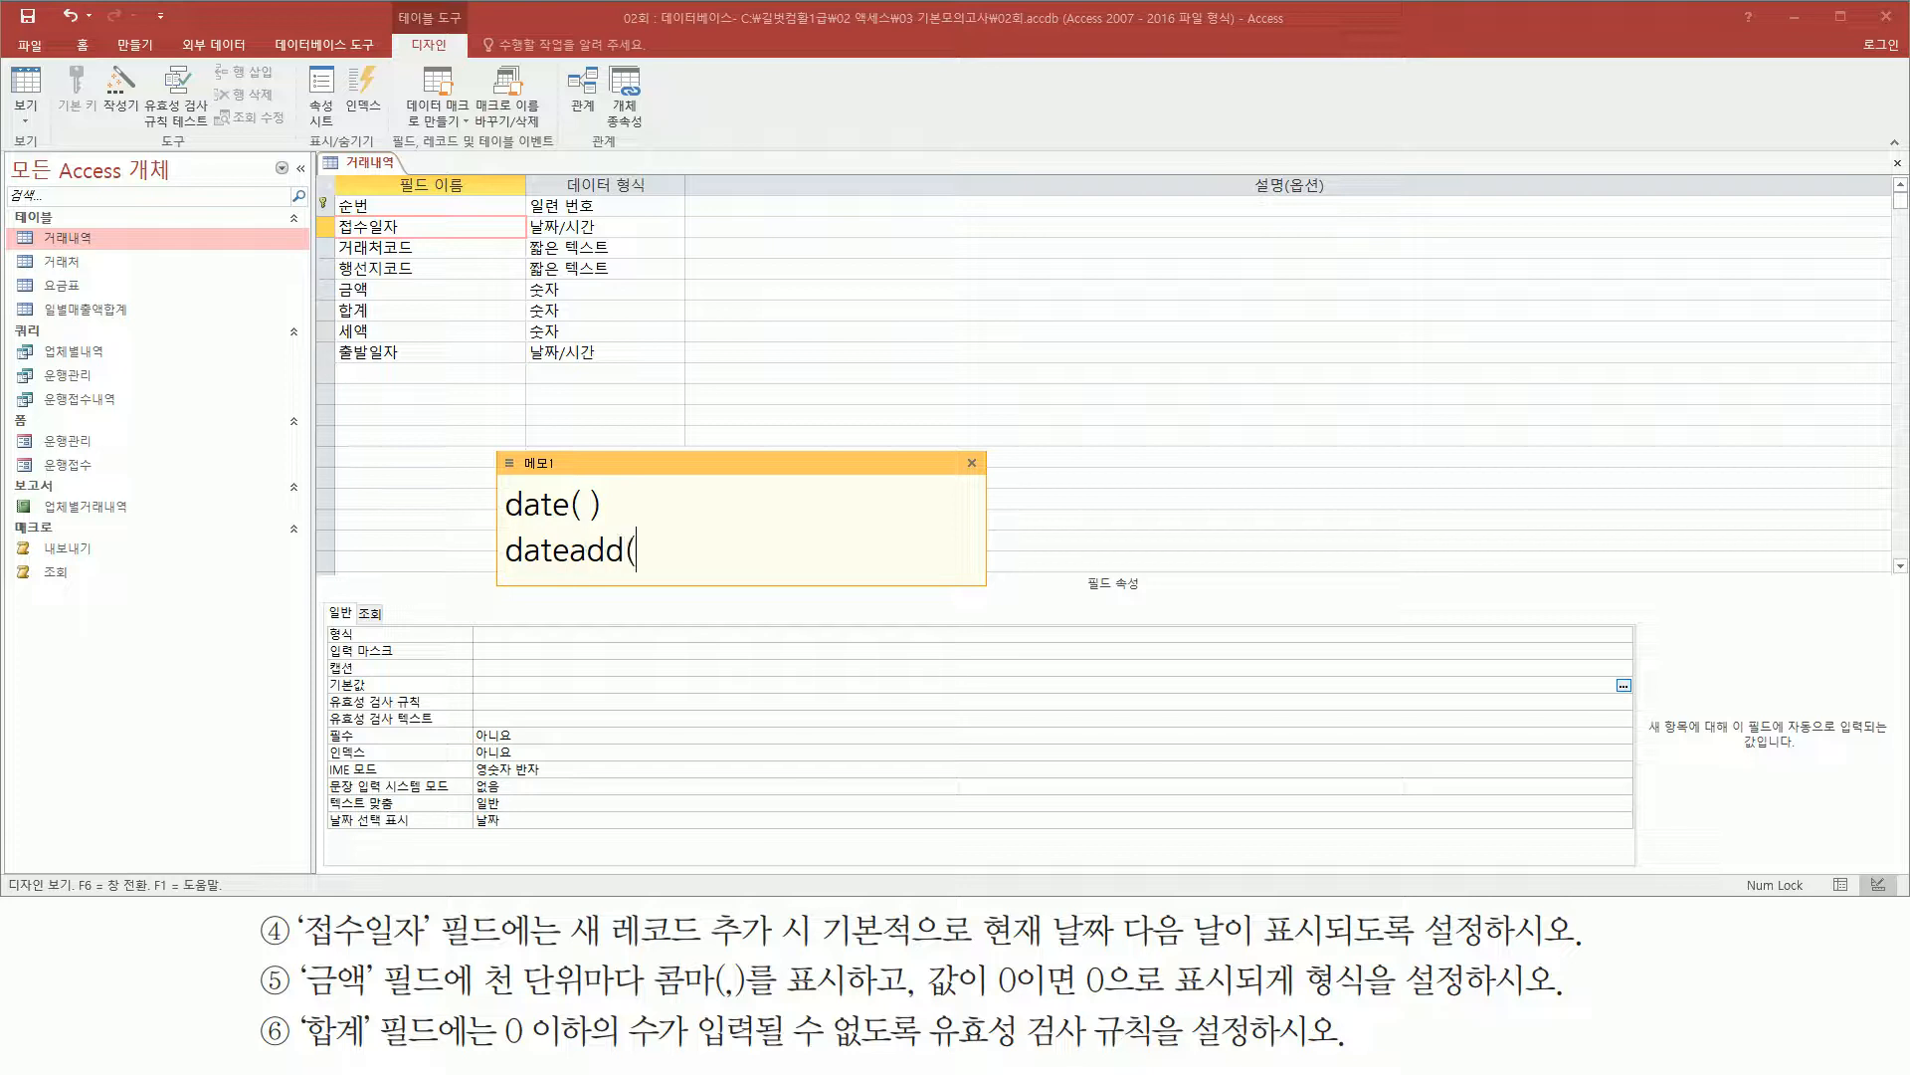
text(( 형식 , 값 , 날짜)
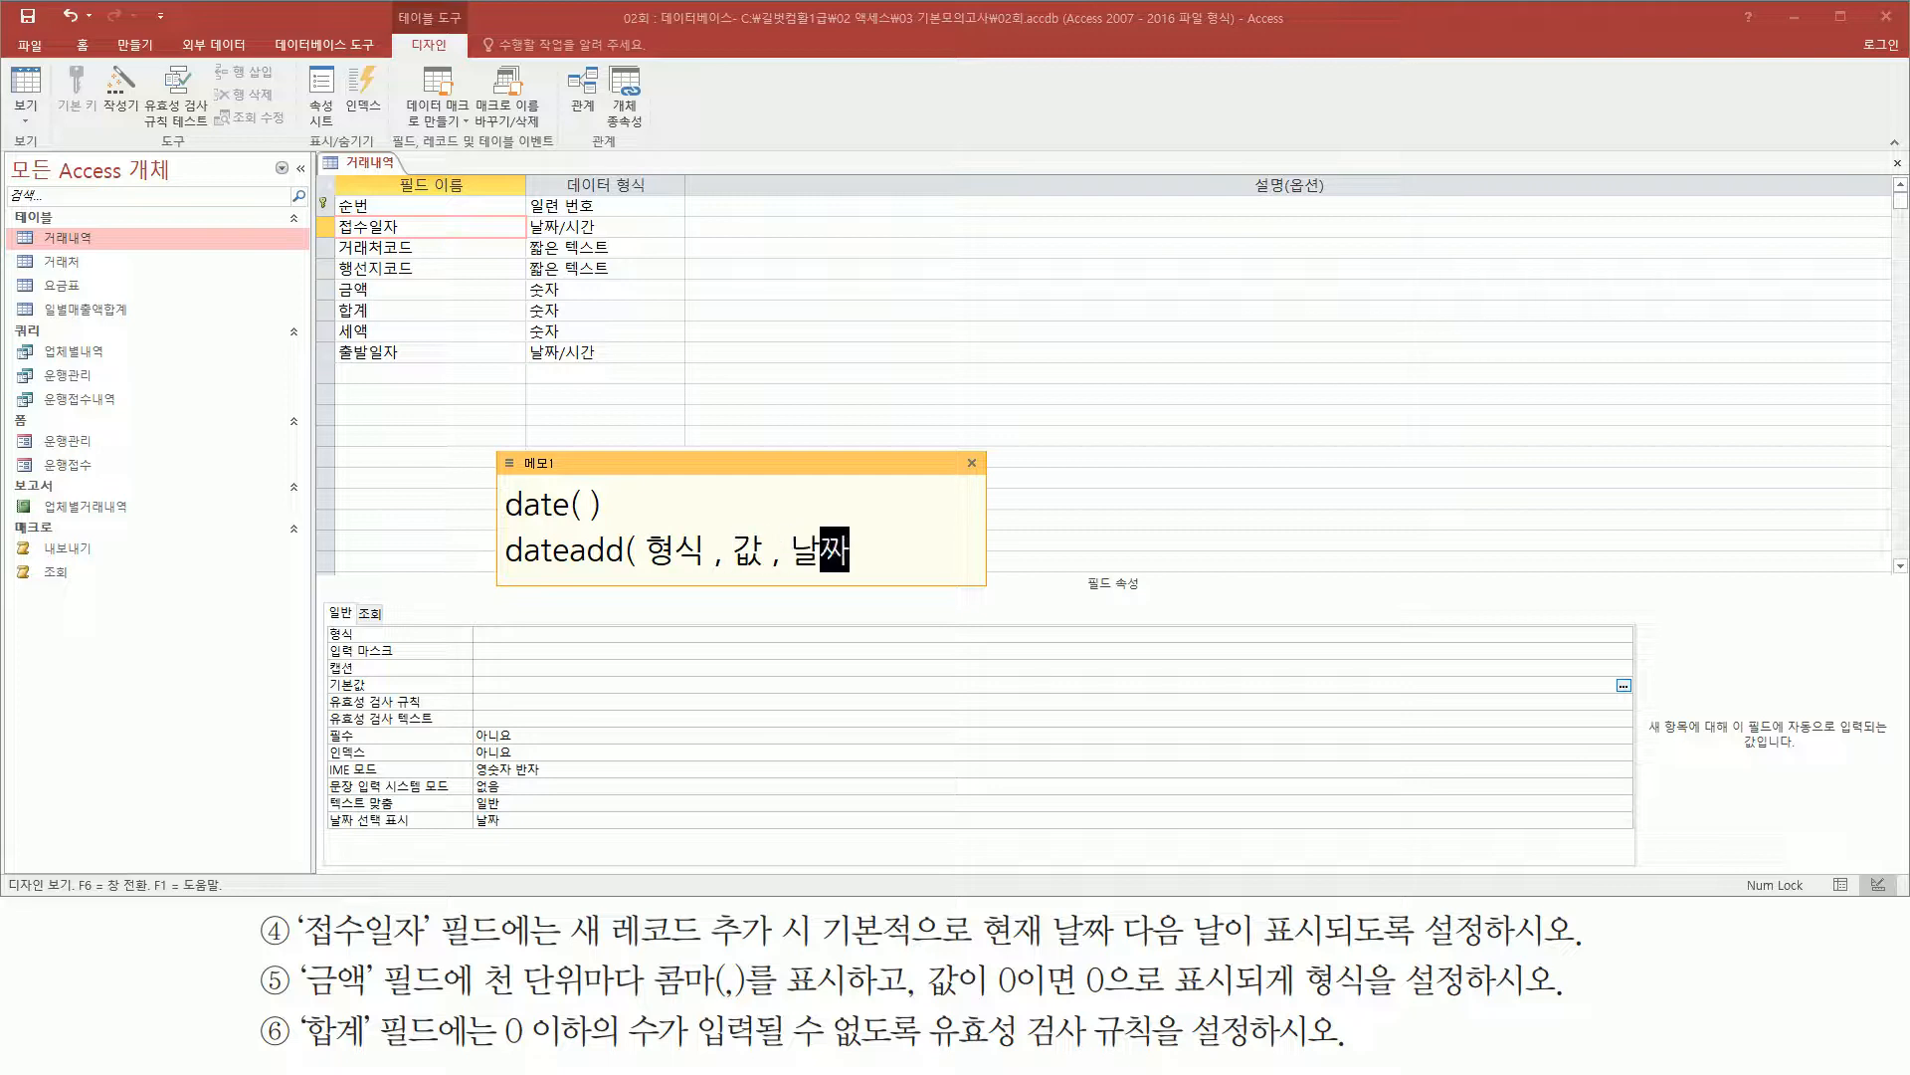
drag(828, 585, 830, 665)
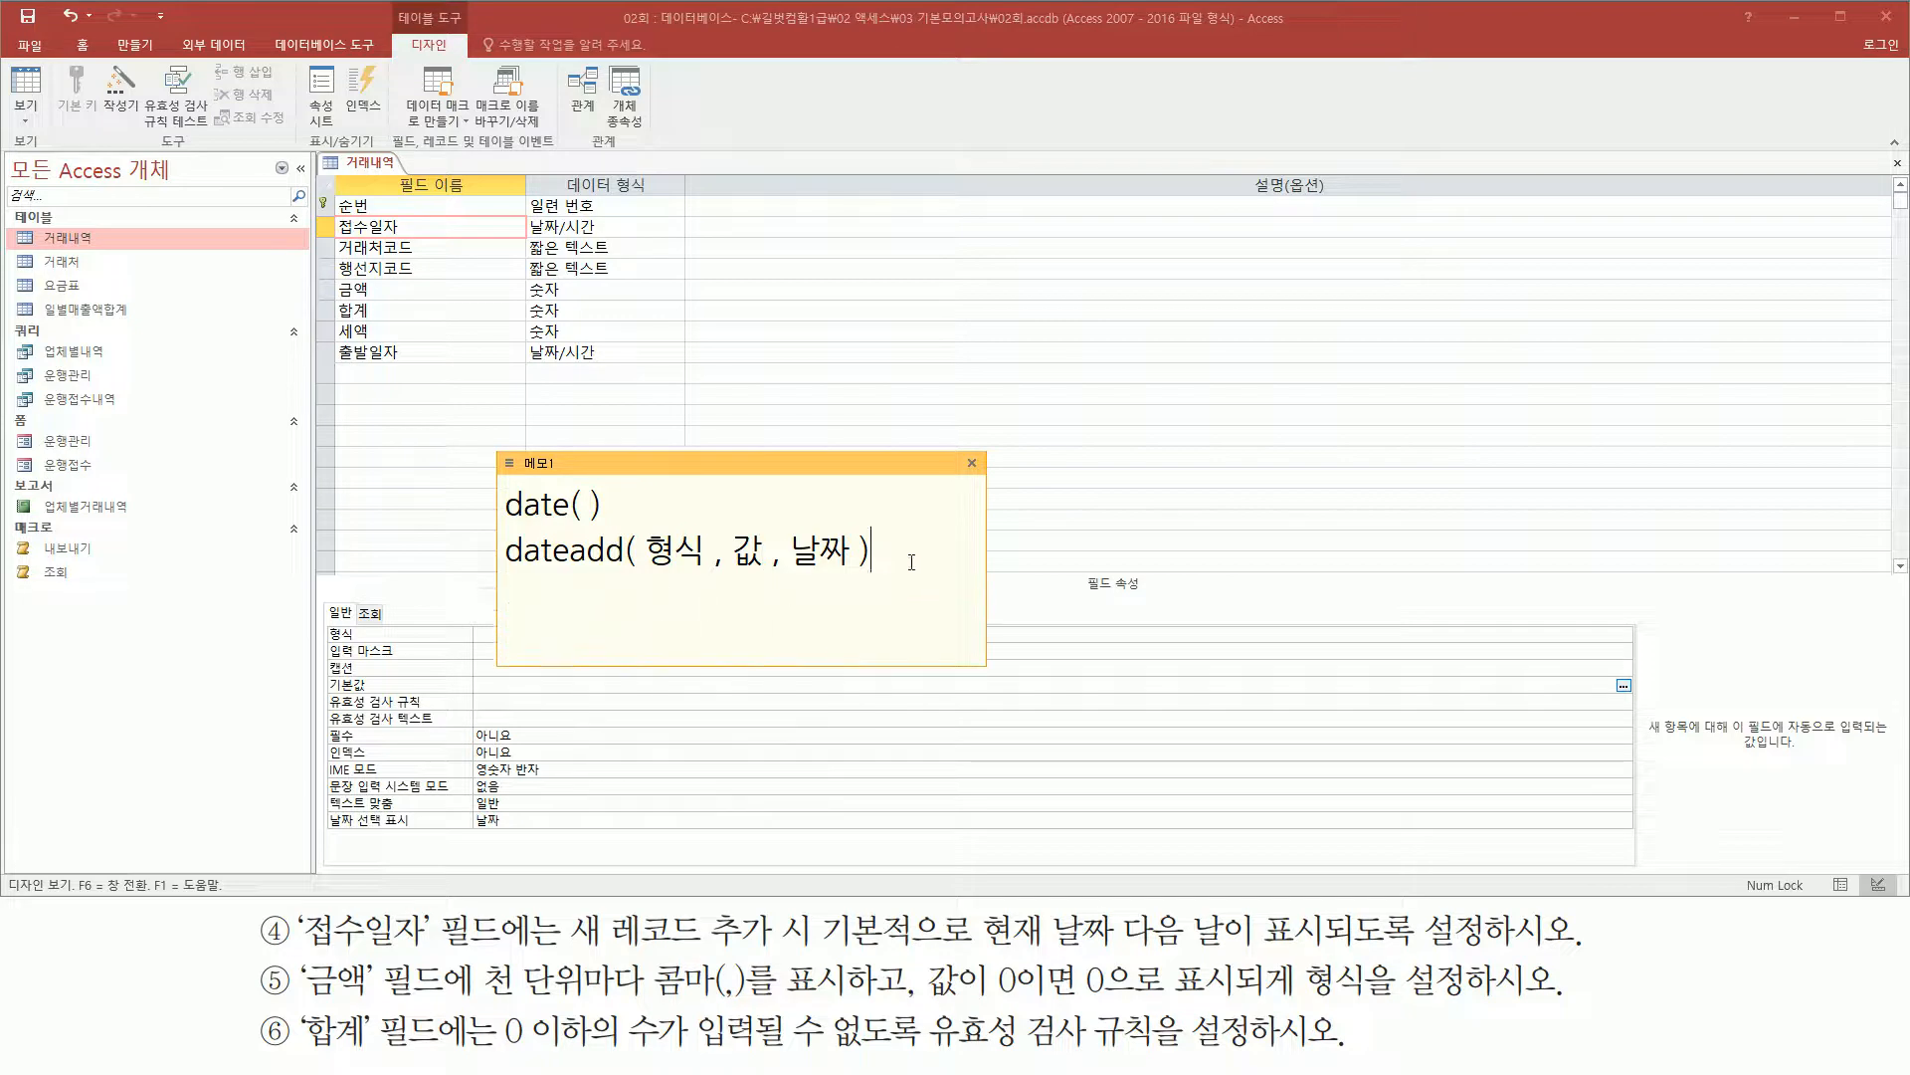
- Add the example dateadd( "m" , 3 , "2023-05-04") to the memo and widen it to fit on one line
text(dateadd()
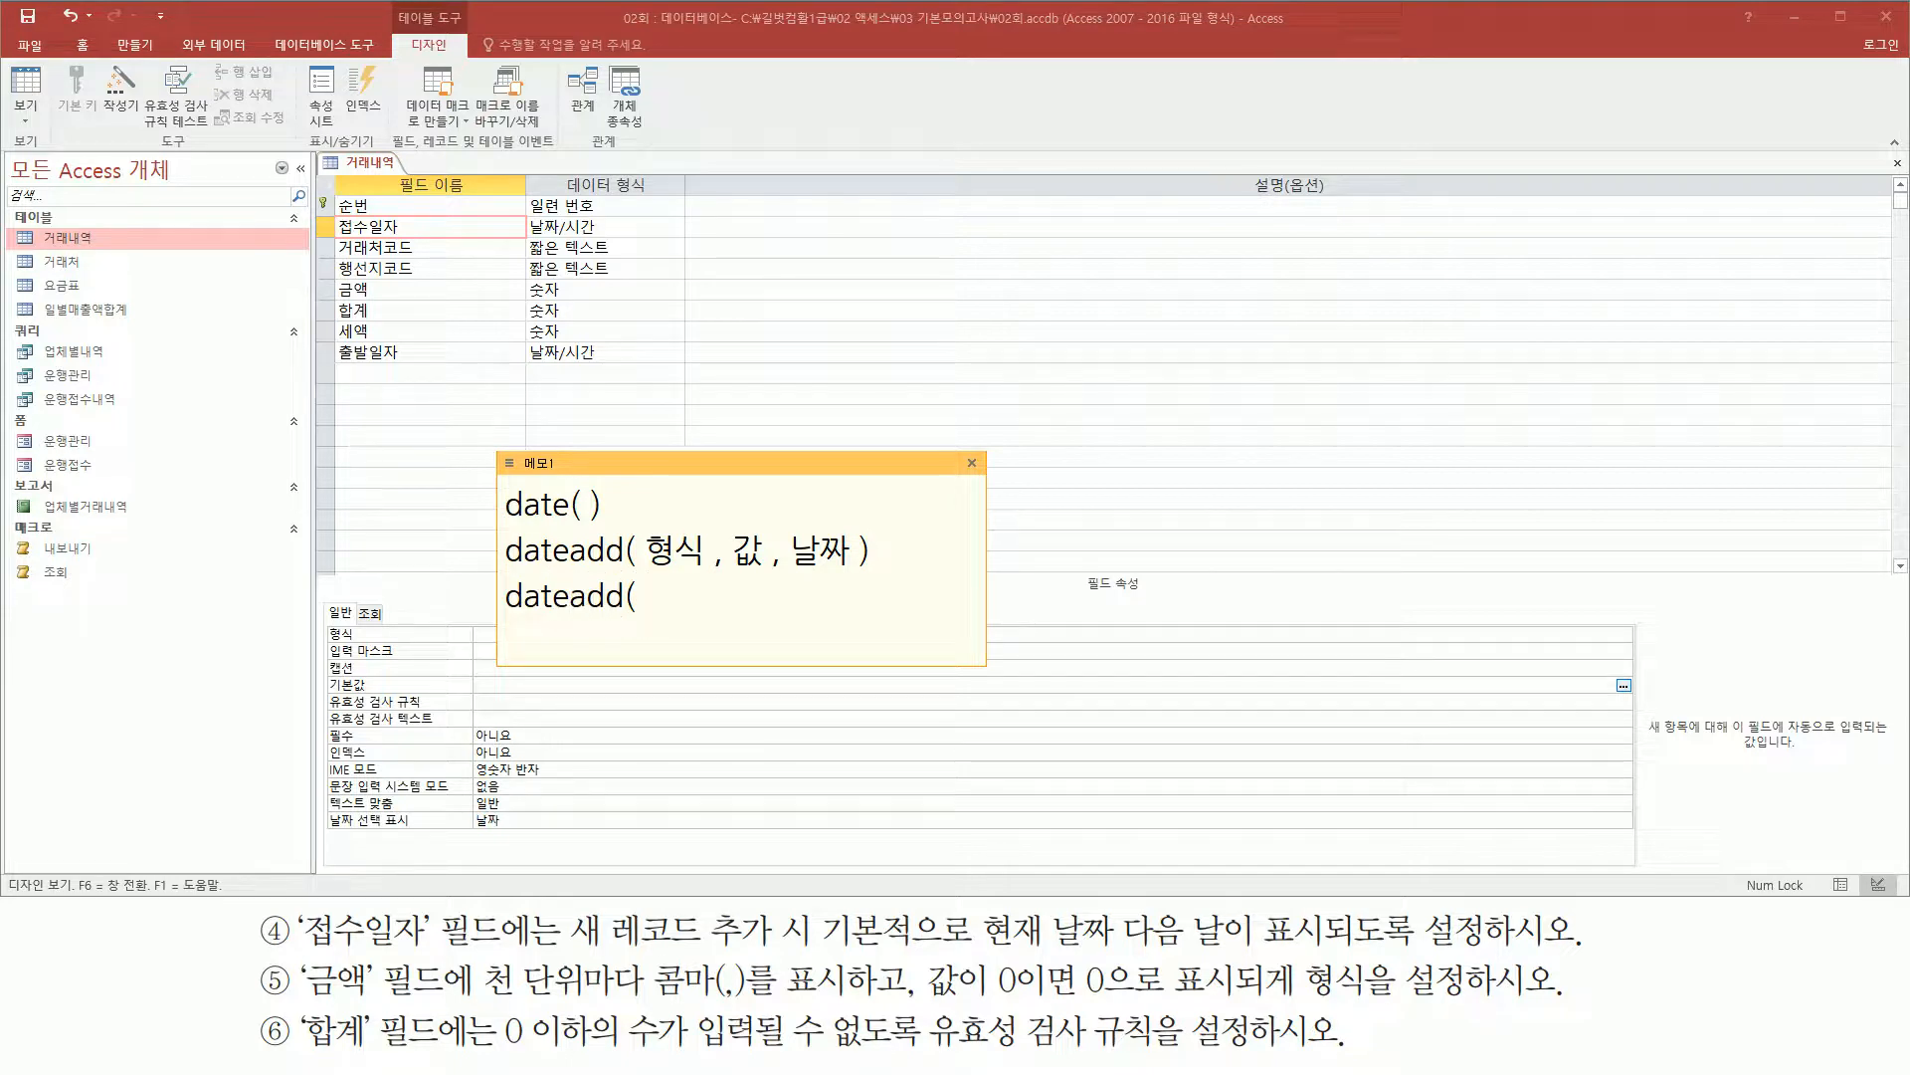
text(m" , 3 , "2023-0)
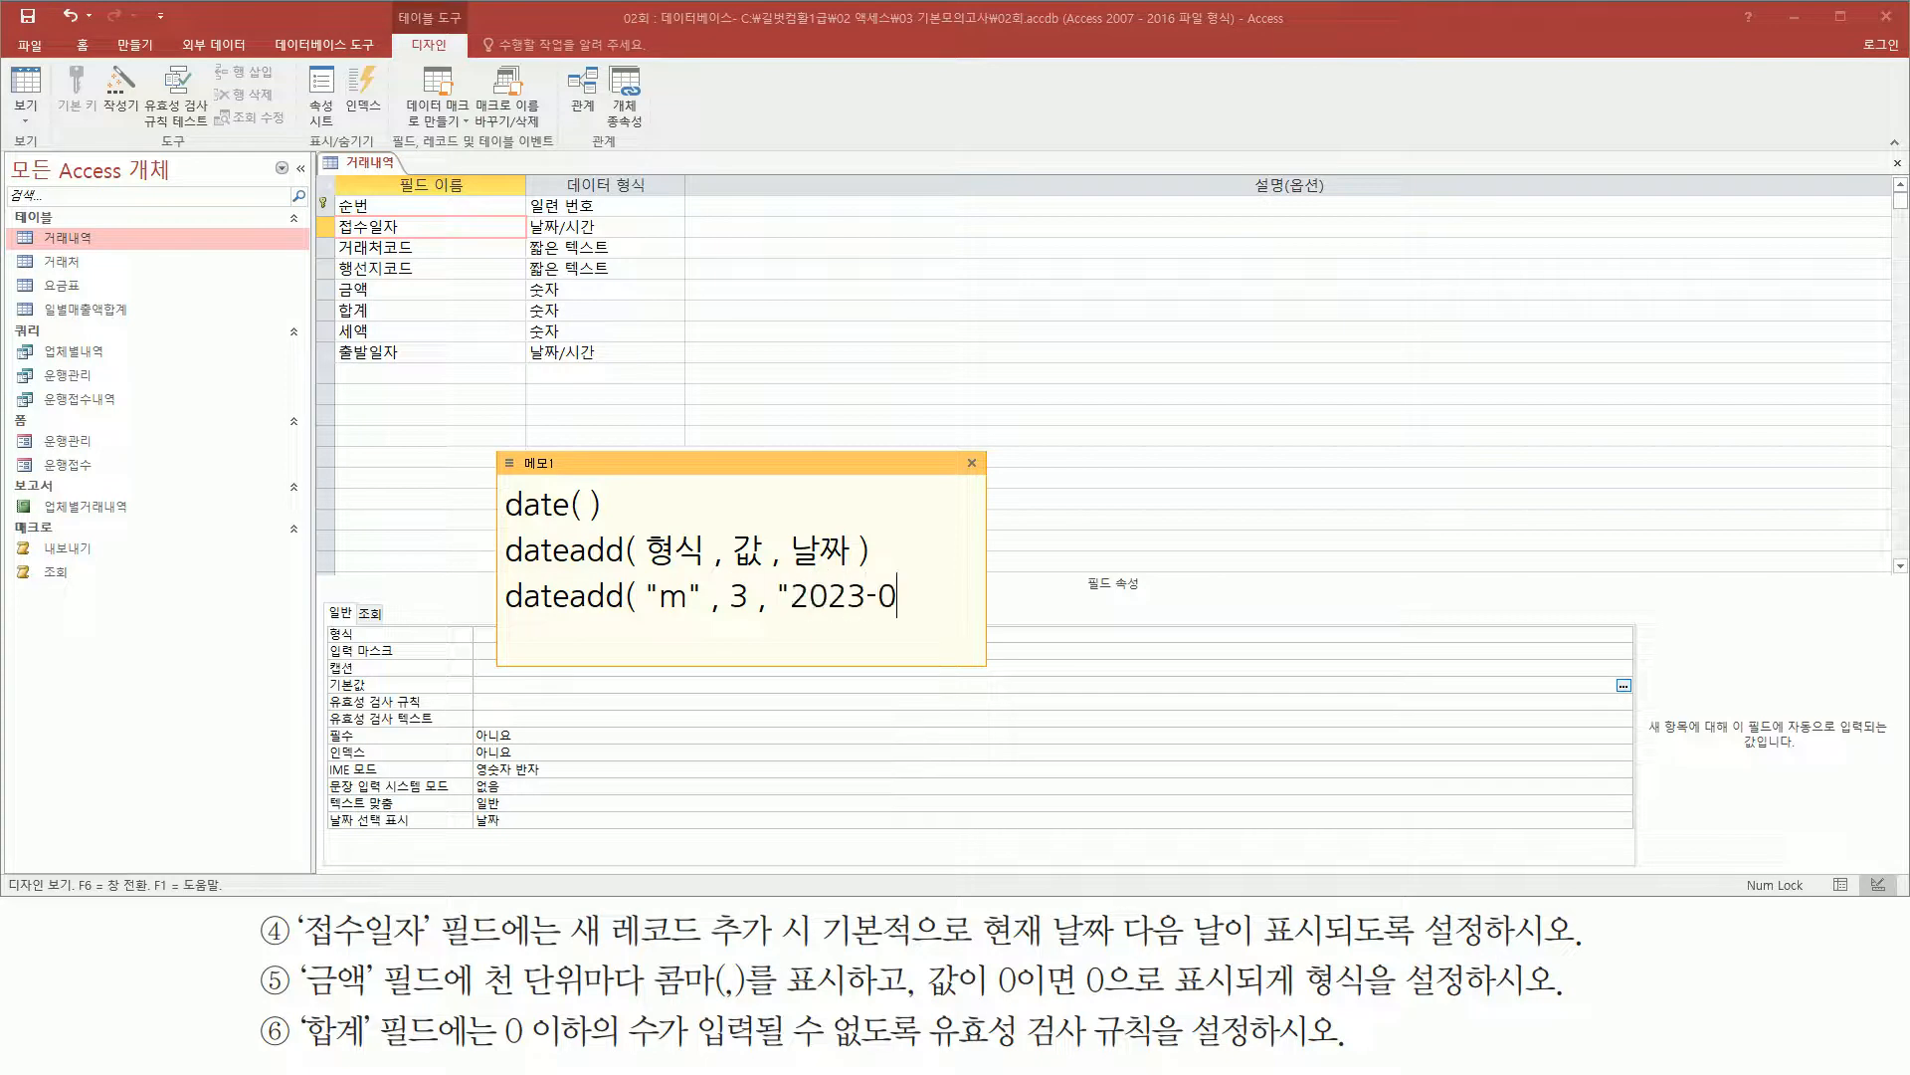
text(5-04"))
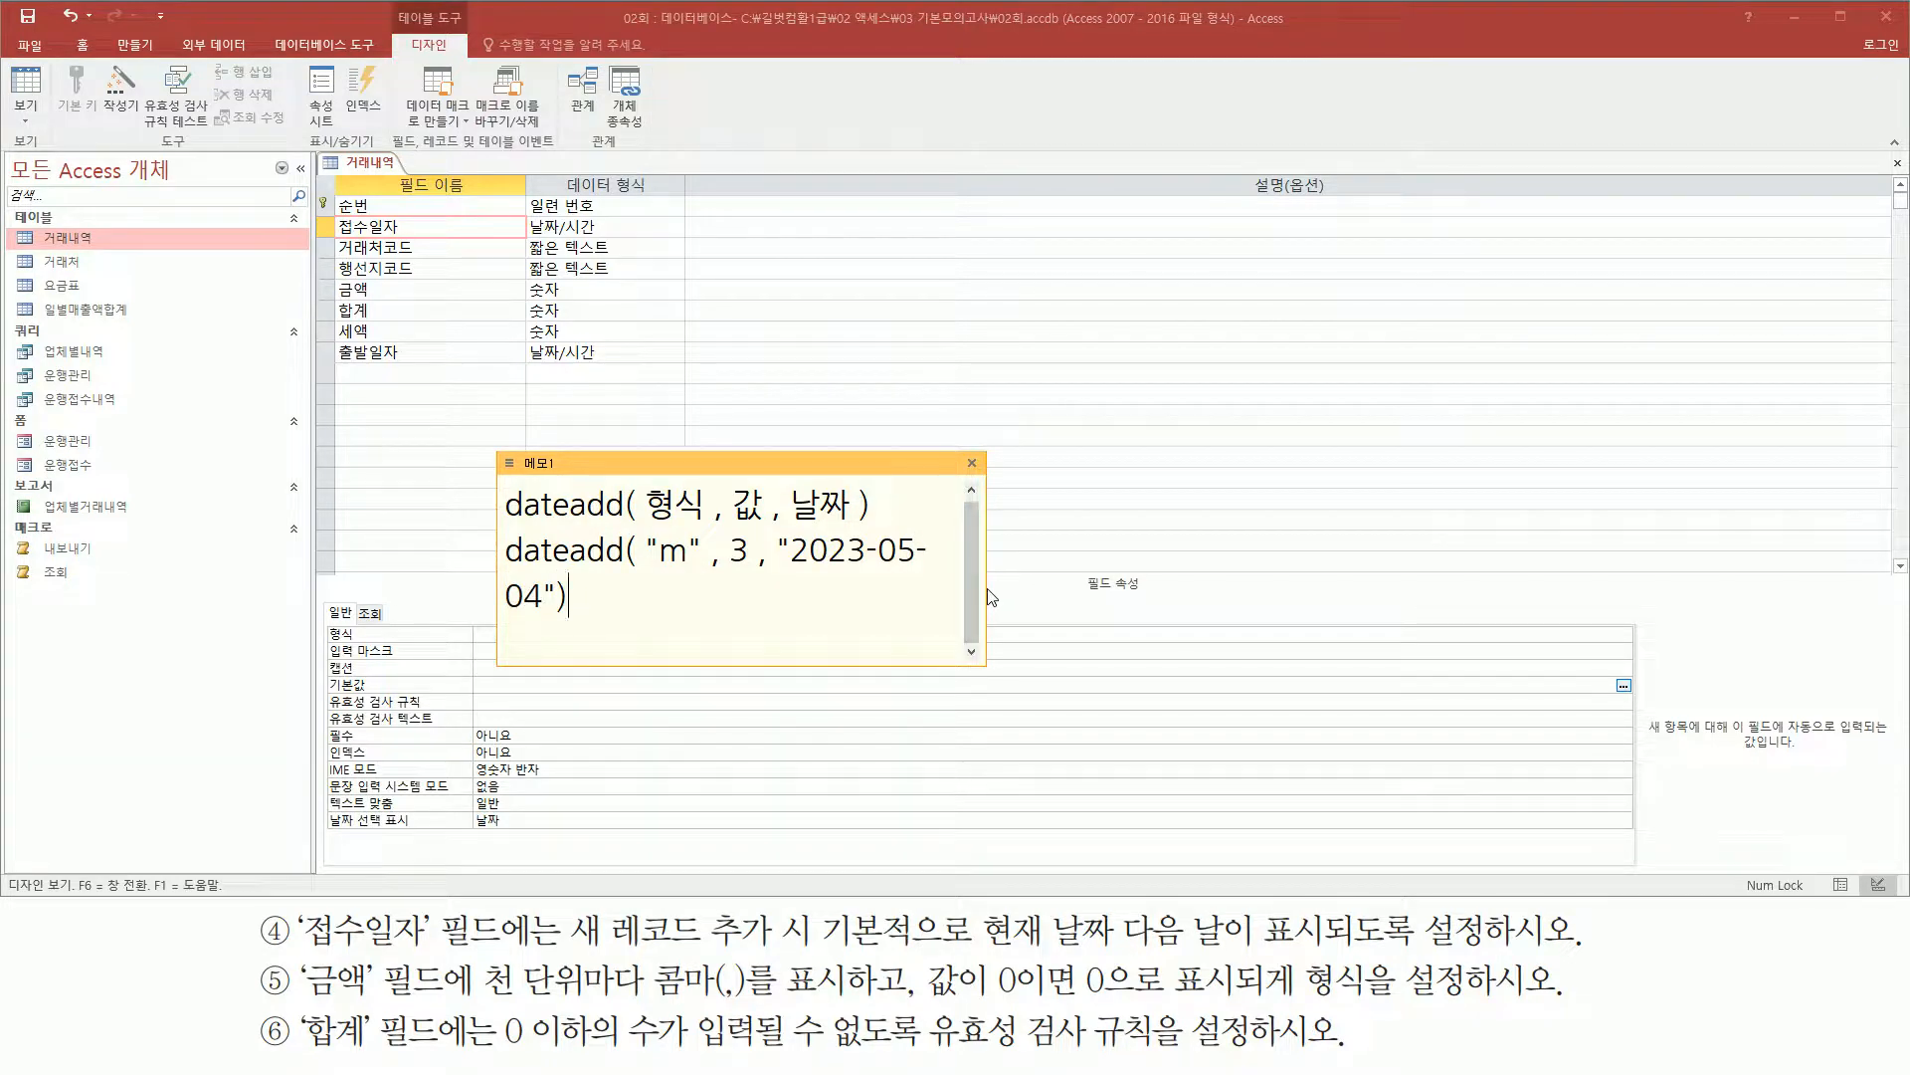
drag(983, 590, 1095, 590)
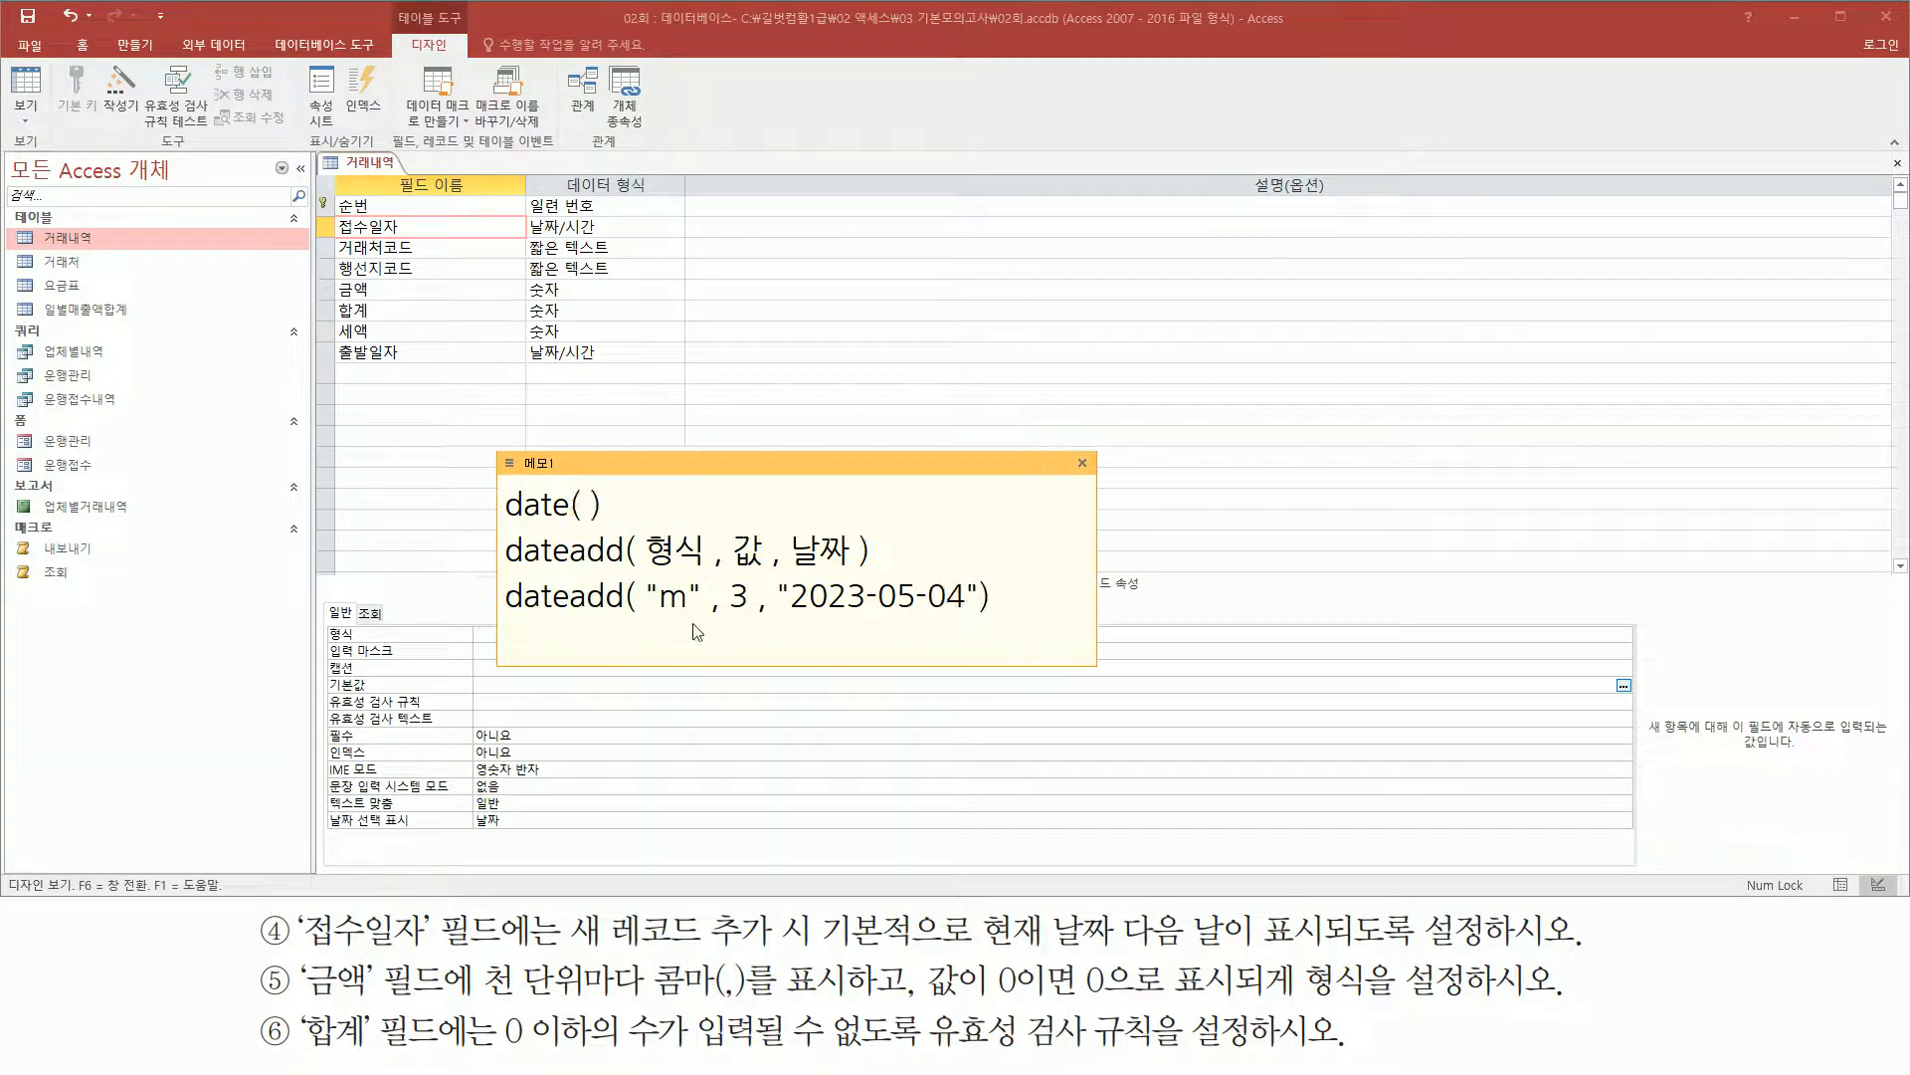
drag(653, 617, 689, 617)
drag(781, 618, 975, 618)
drag(740, 576, 731, 623)
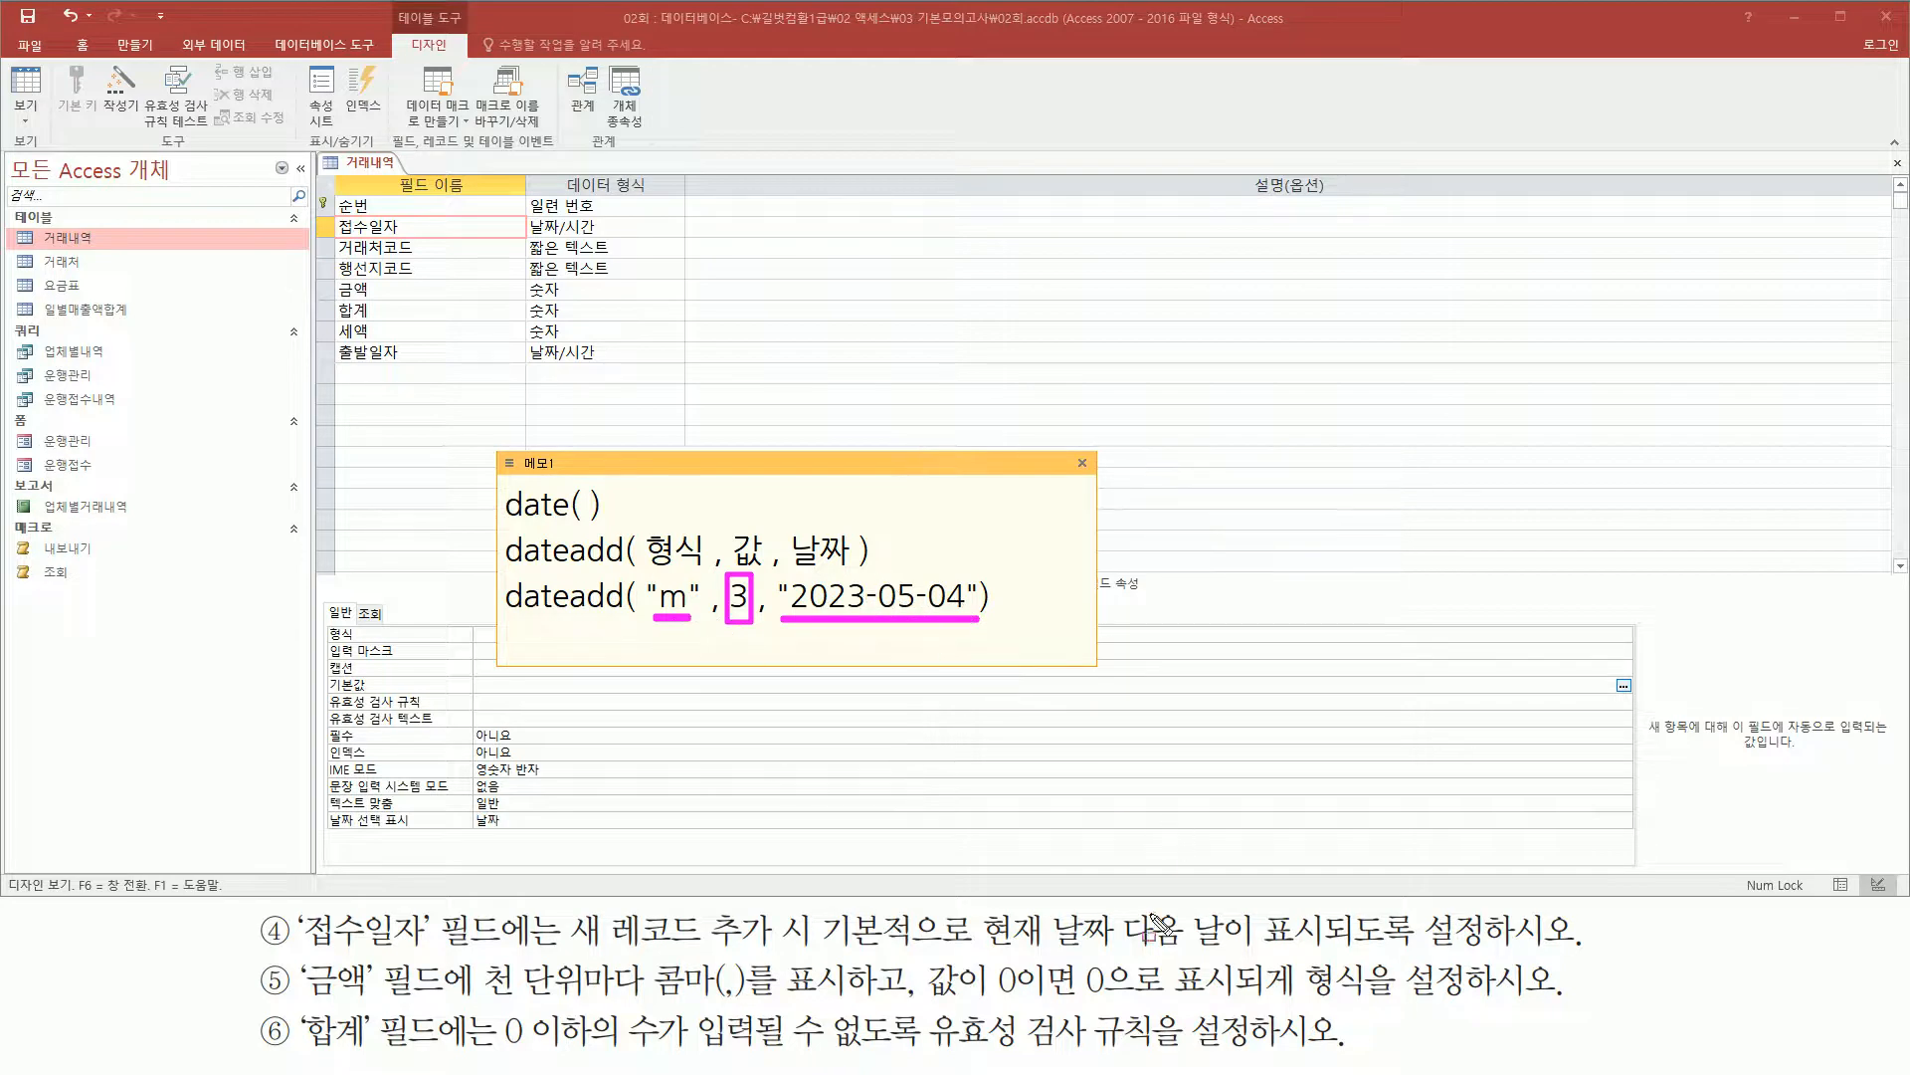
mouse_move(983, 953)
mouse_down()
mouse_move(1134, 958)
mouse_move(1121, 913)
mouse_up()
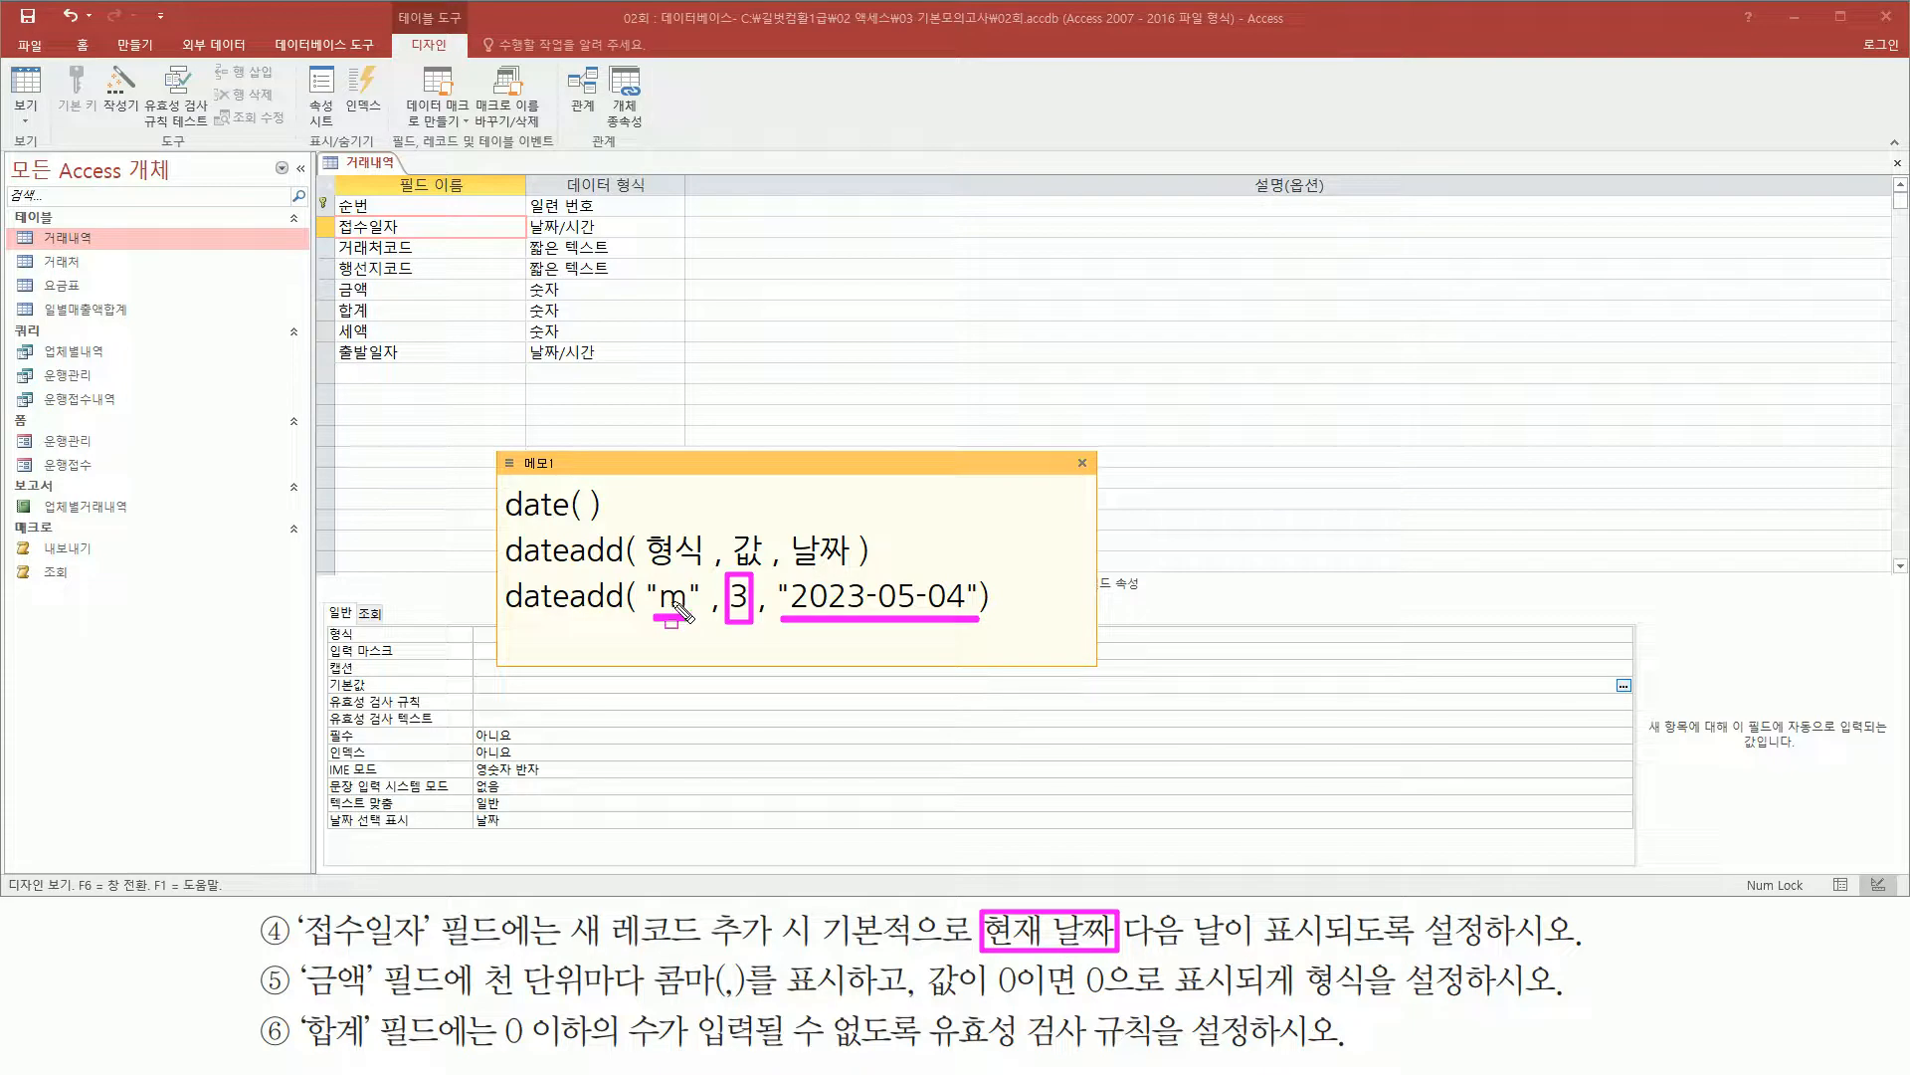
drag(497, 524, 607, 526)
key(Escape)
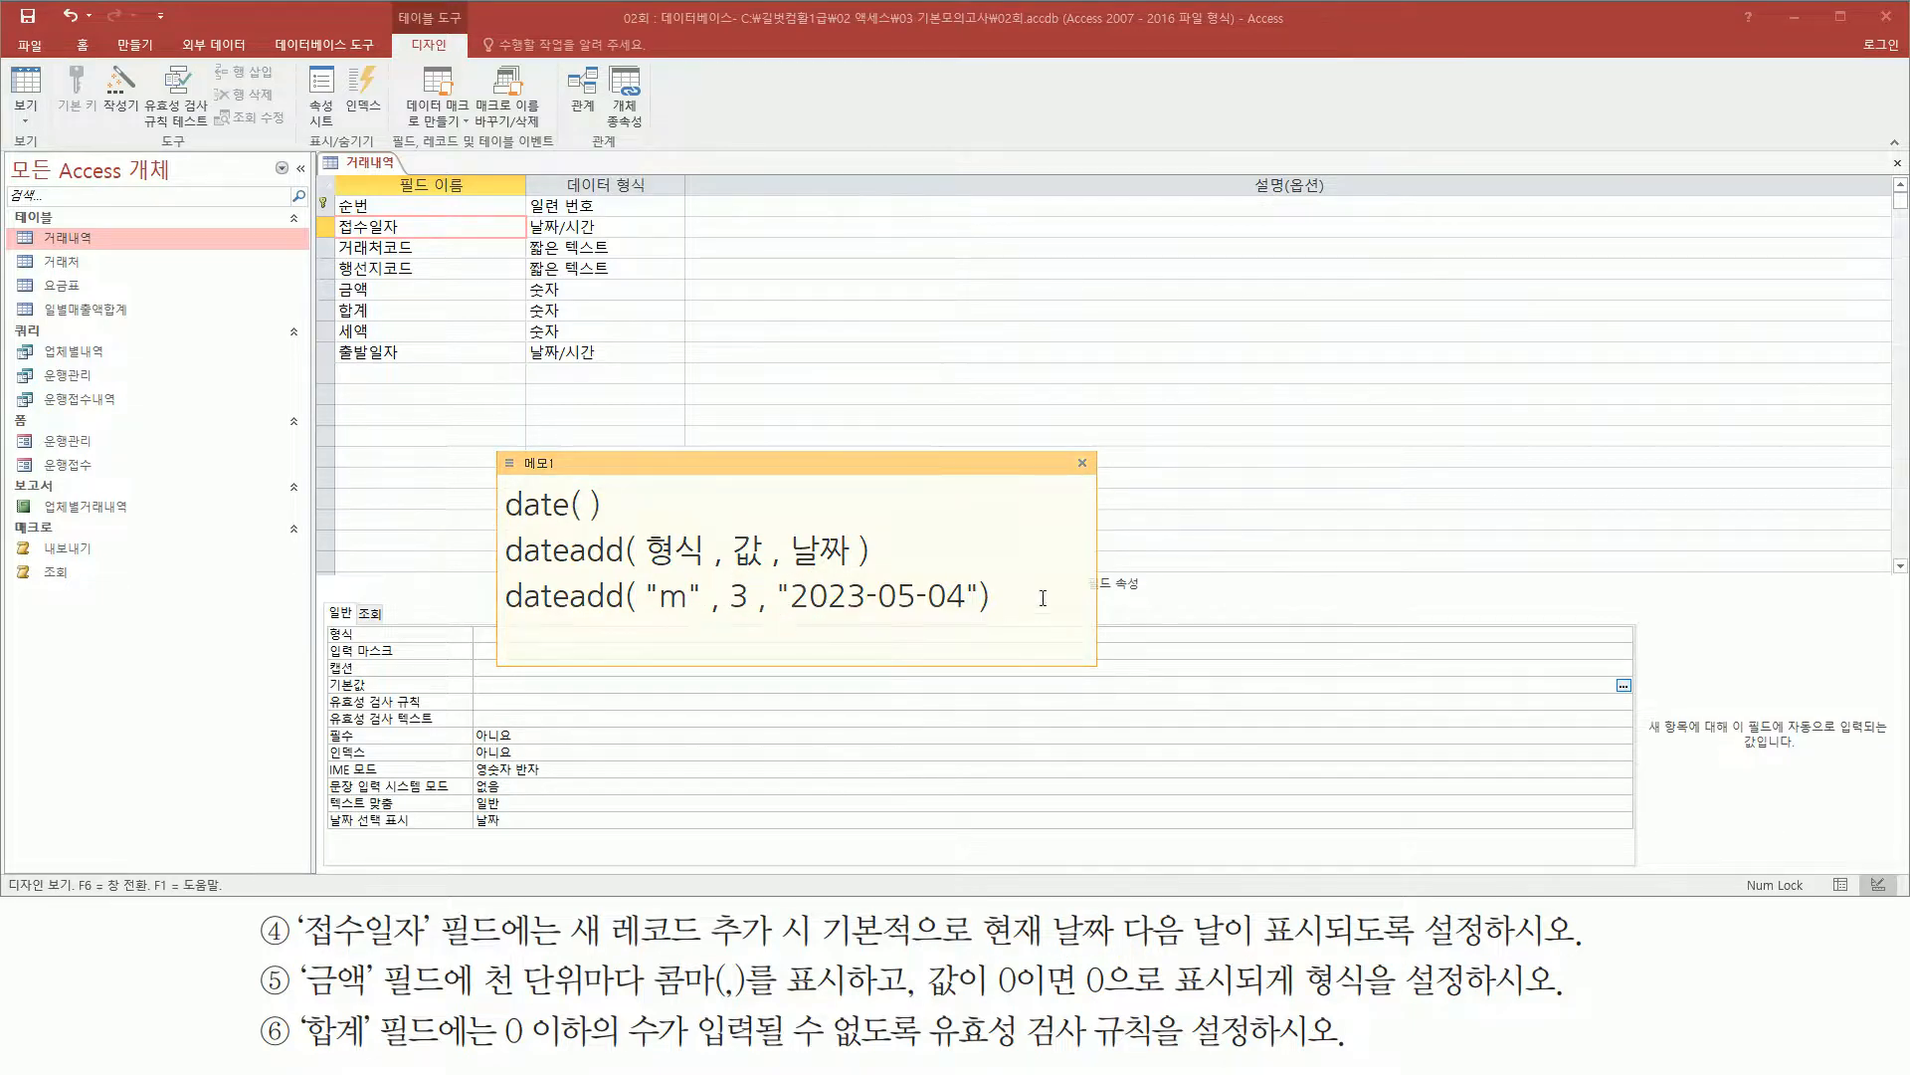
- Add the next-day expression dateadd( "d" , 1 , date() ) as a new last line in the memo
click(1035, 611)
key(Return)
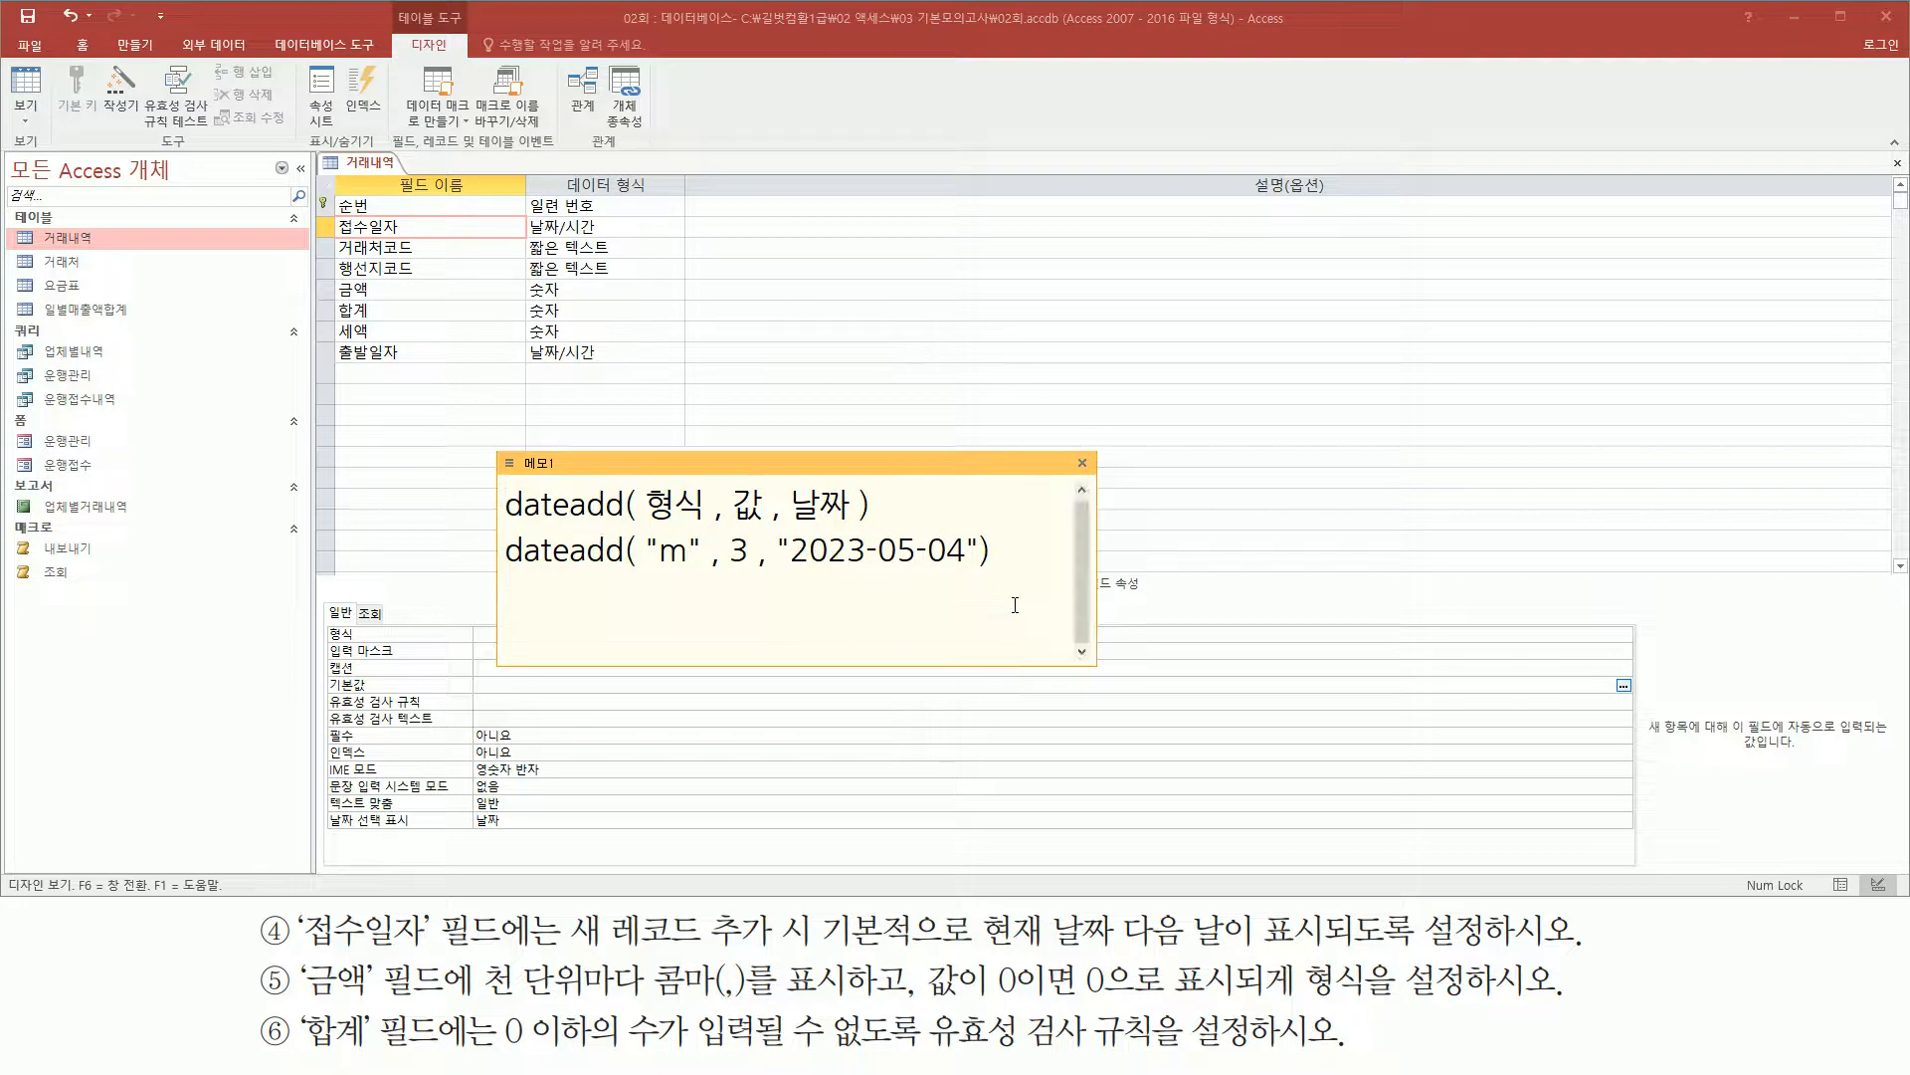
drag(873, 665, 872, 714)
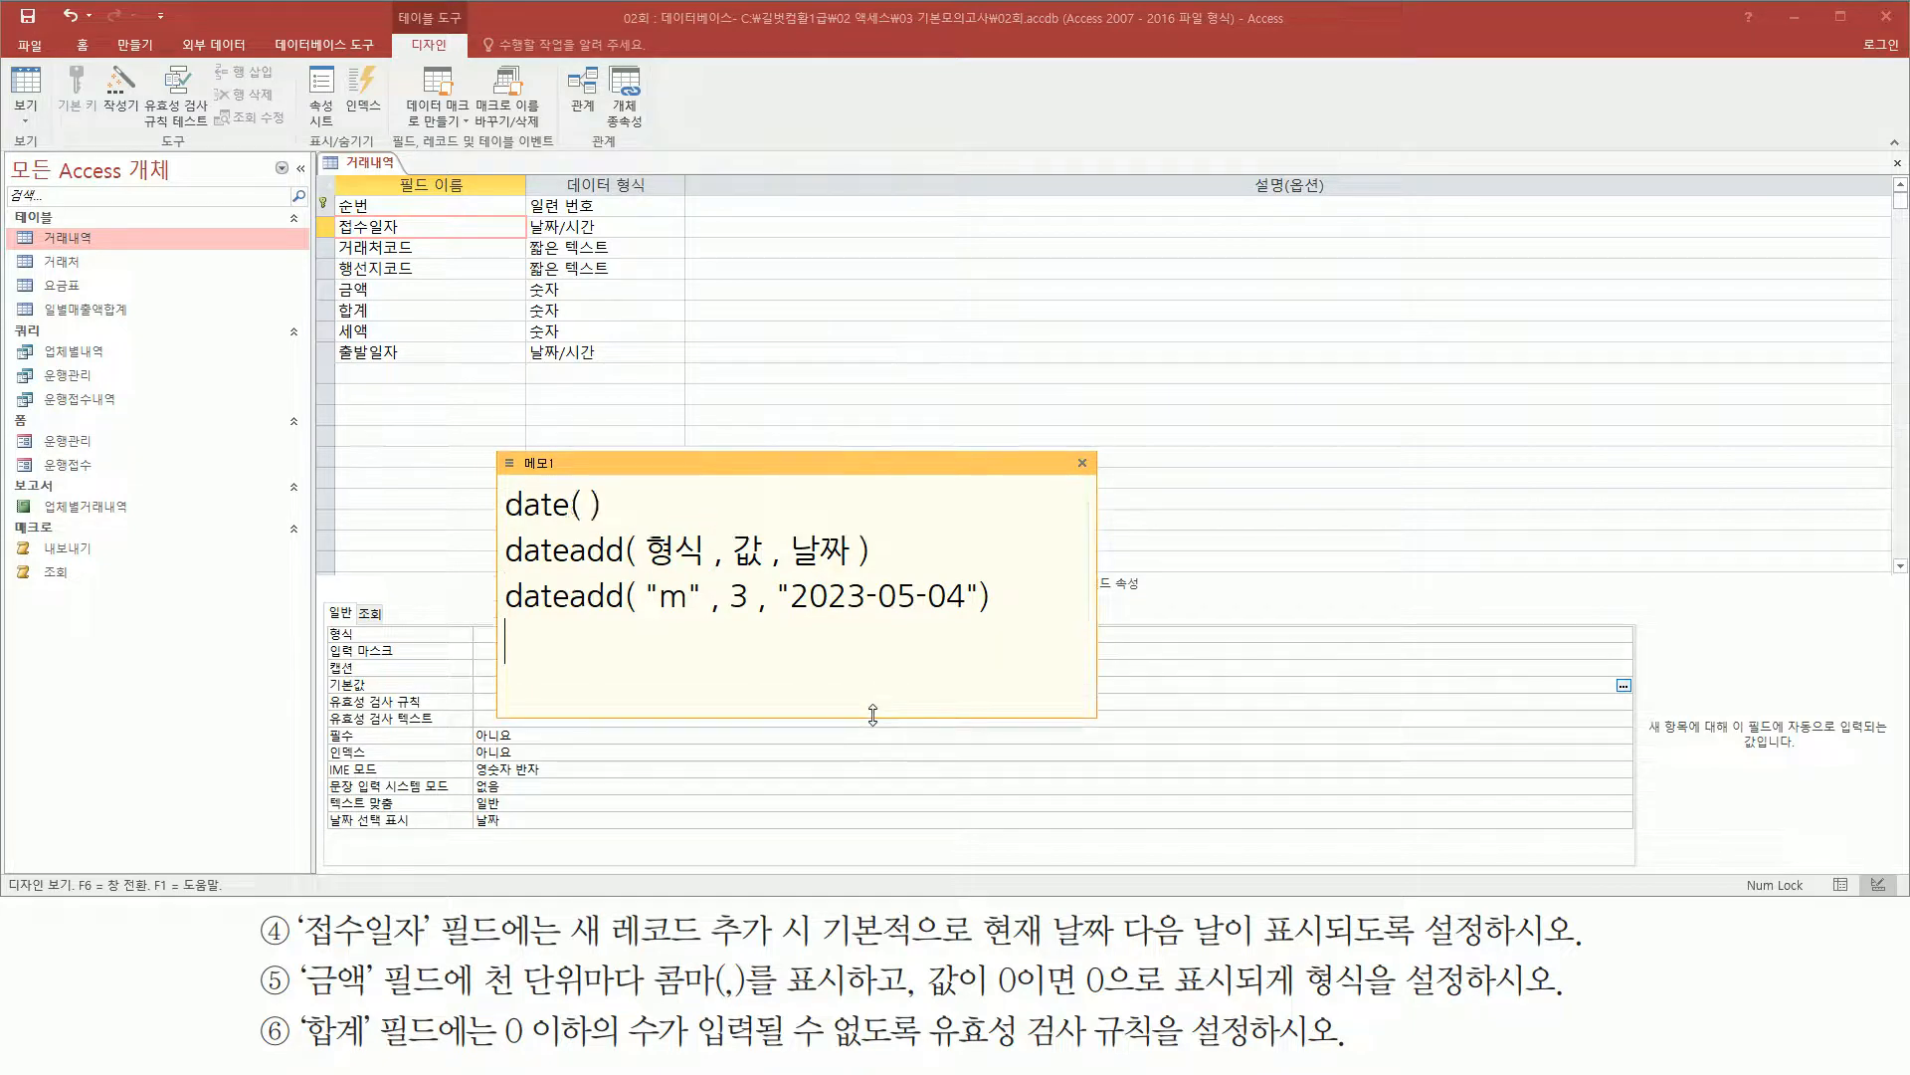
text(dateadd( "d")
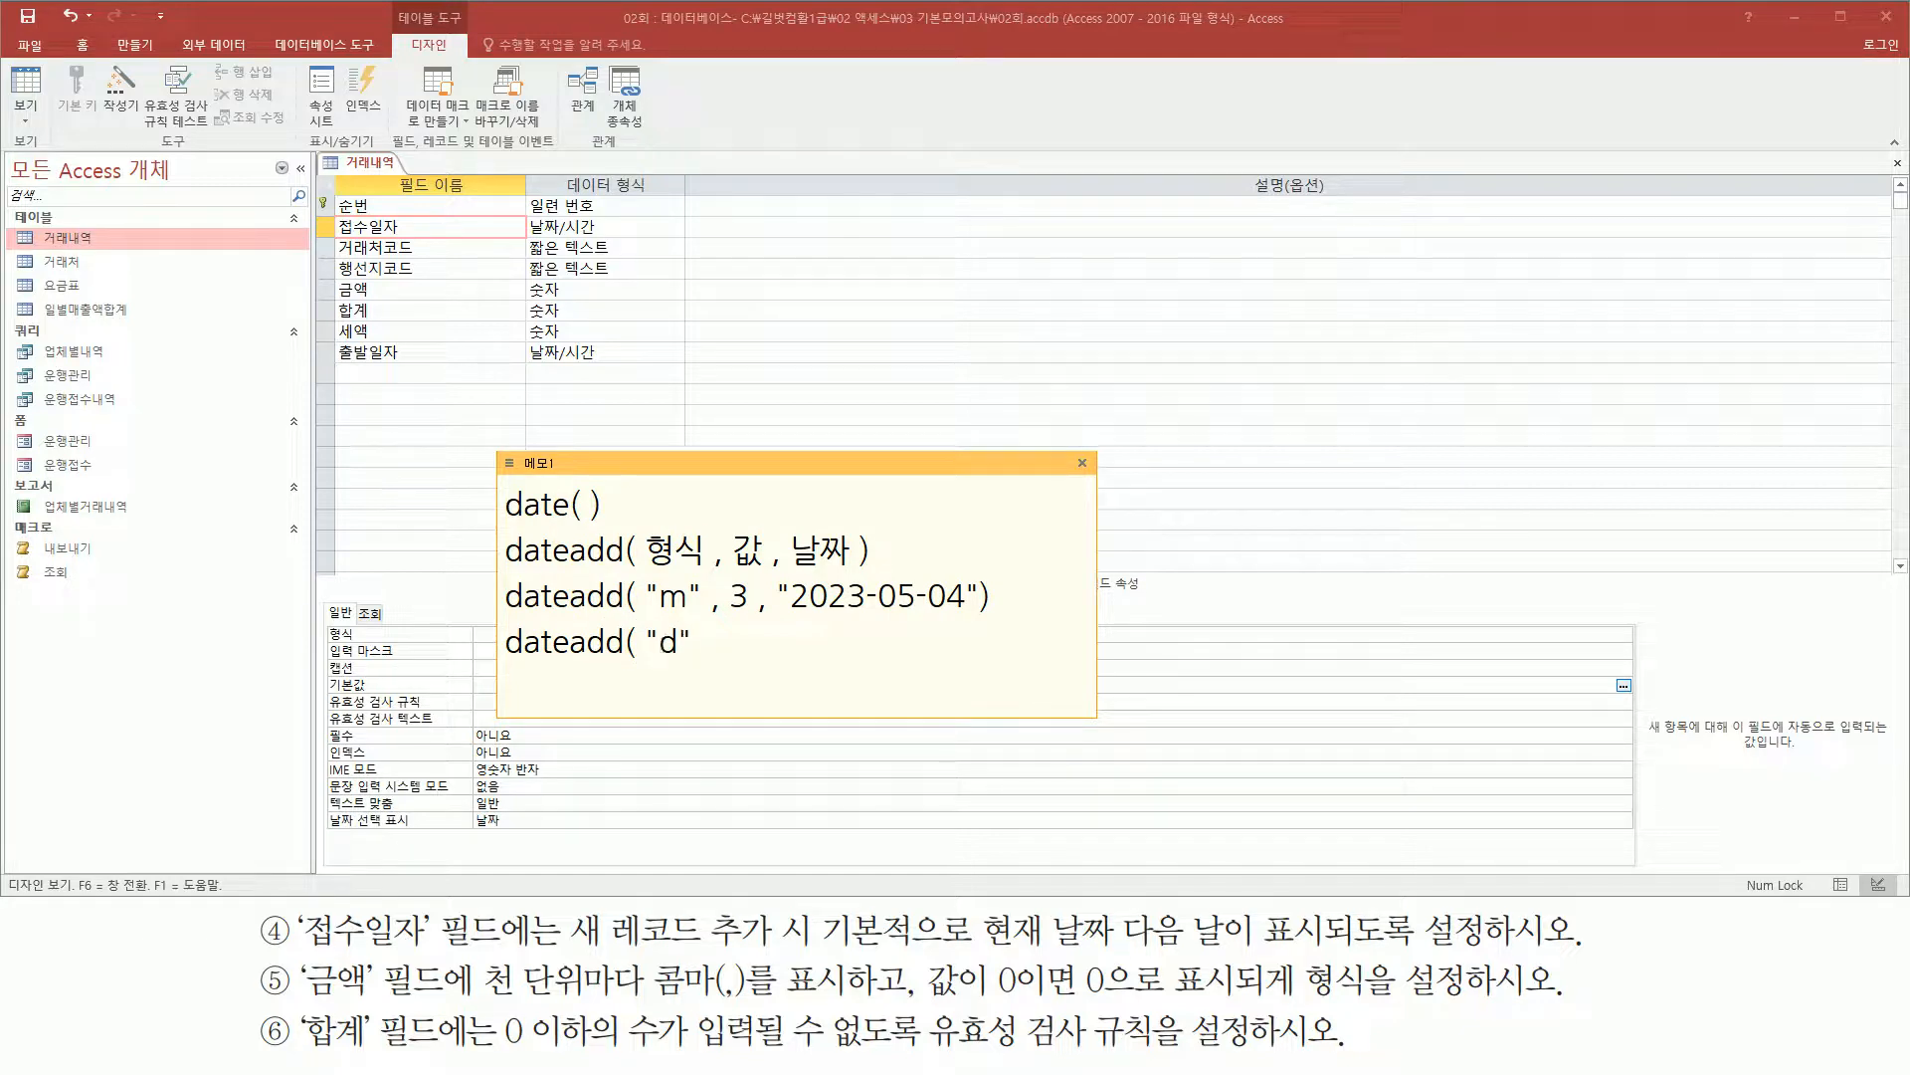
text( , 1 , date() ))
drag(761, 660, 858, 659)
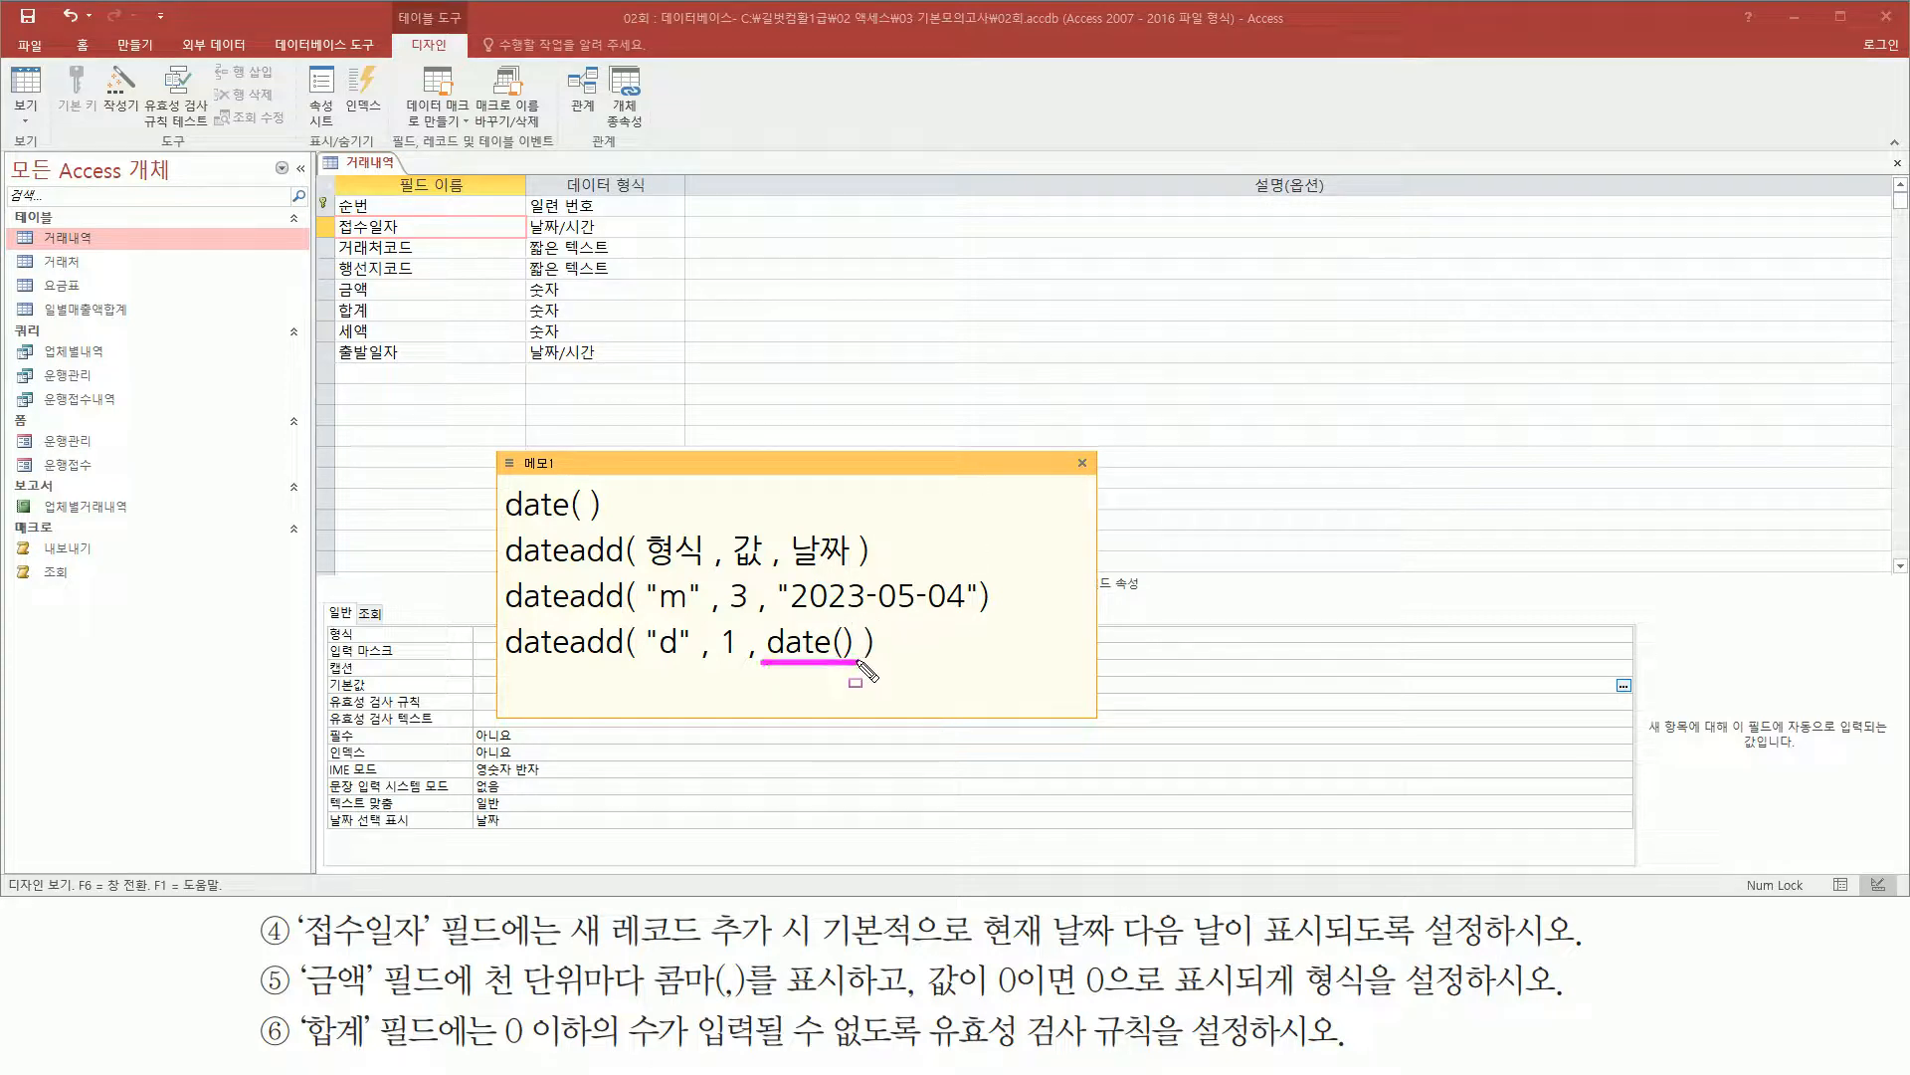
drag(656, 660, 754, 660)
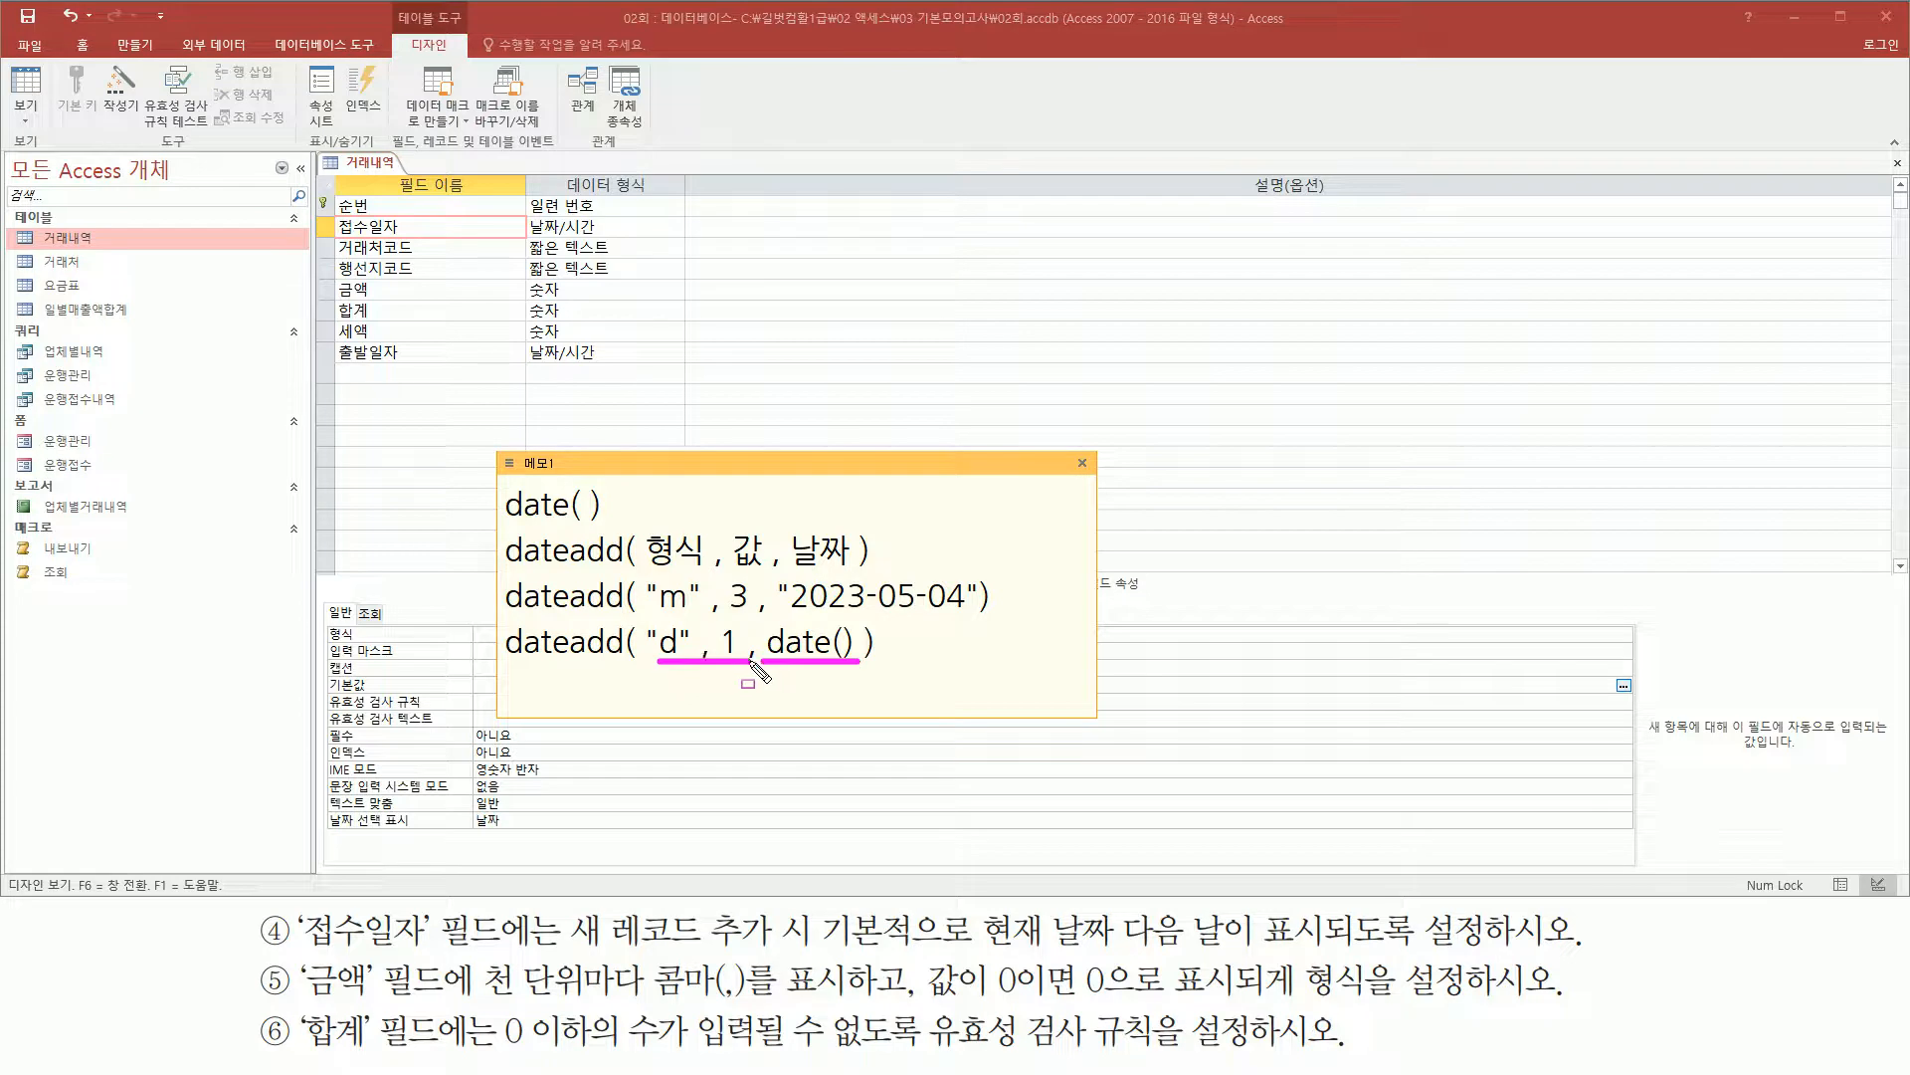
key(Escape)
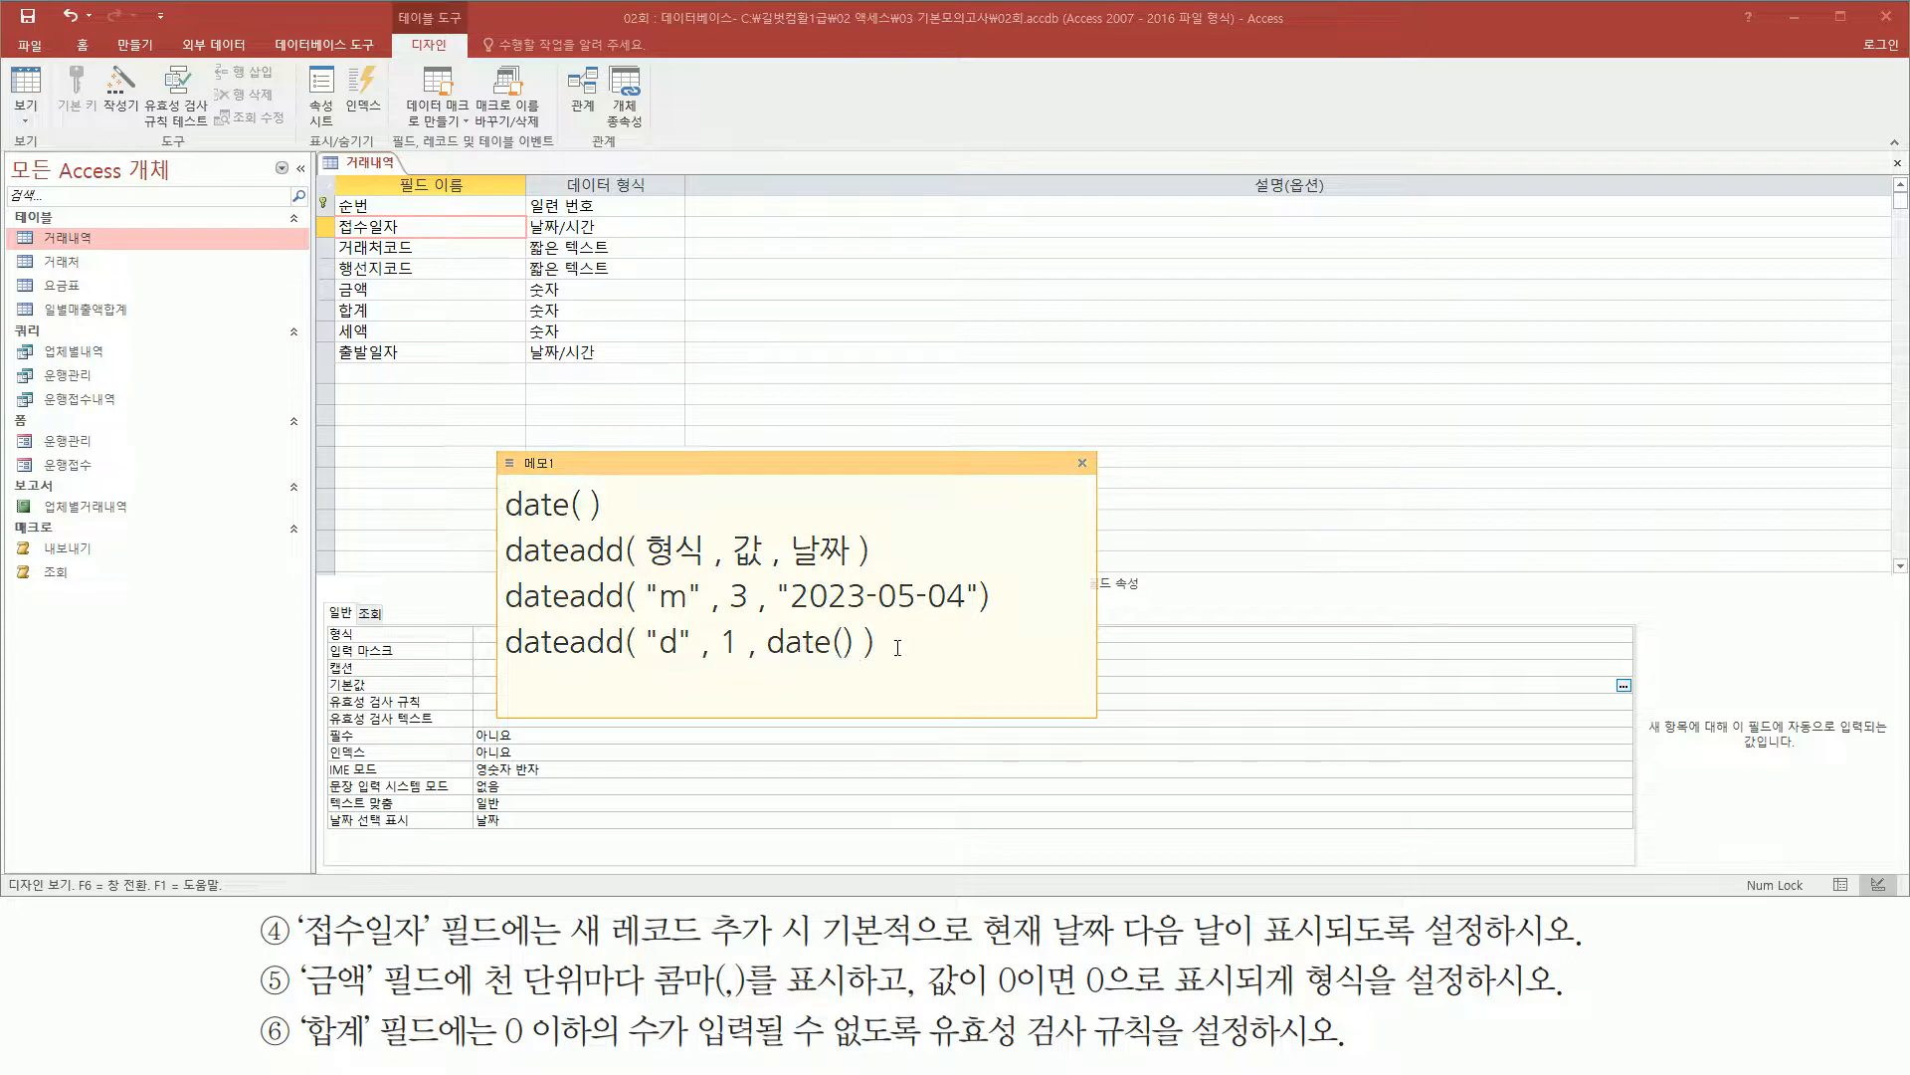
- Copy the next-day expression from the memo and set it as 접수일자's 기본값: DateAdd("d",1,Date())
click(921, 646)
drag(921, 645, 306, 641)
key(ctrl+c)
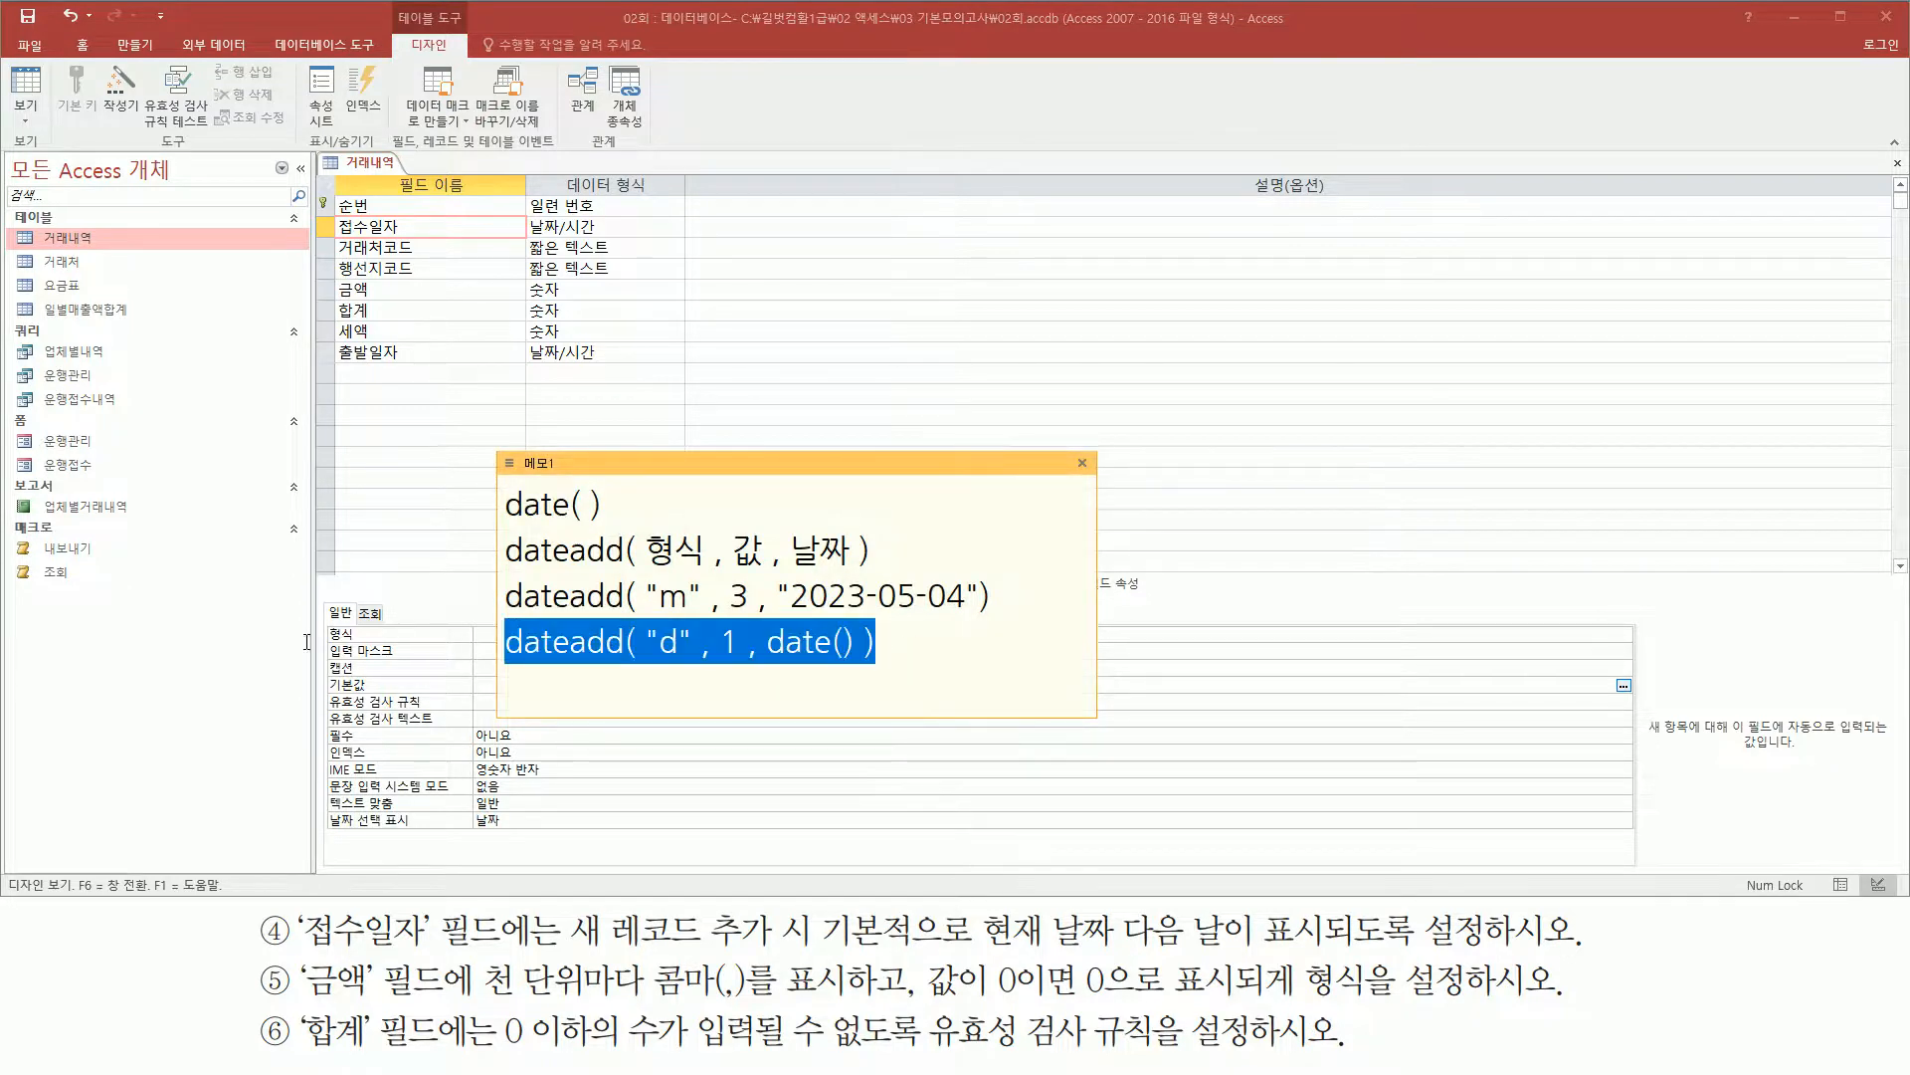
click(926, 654)
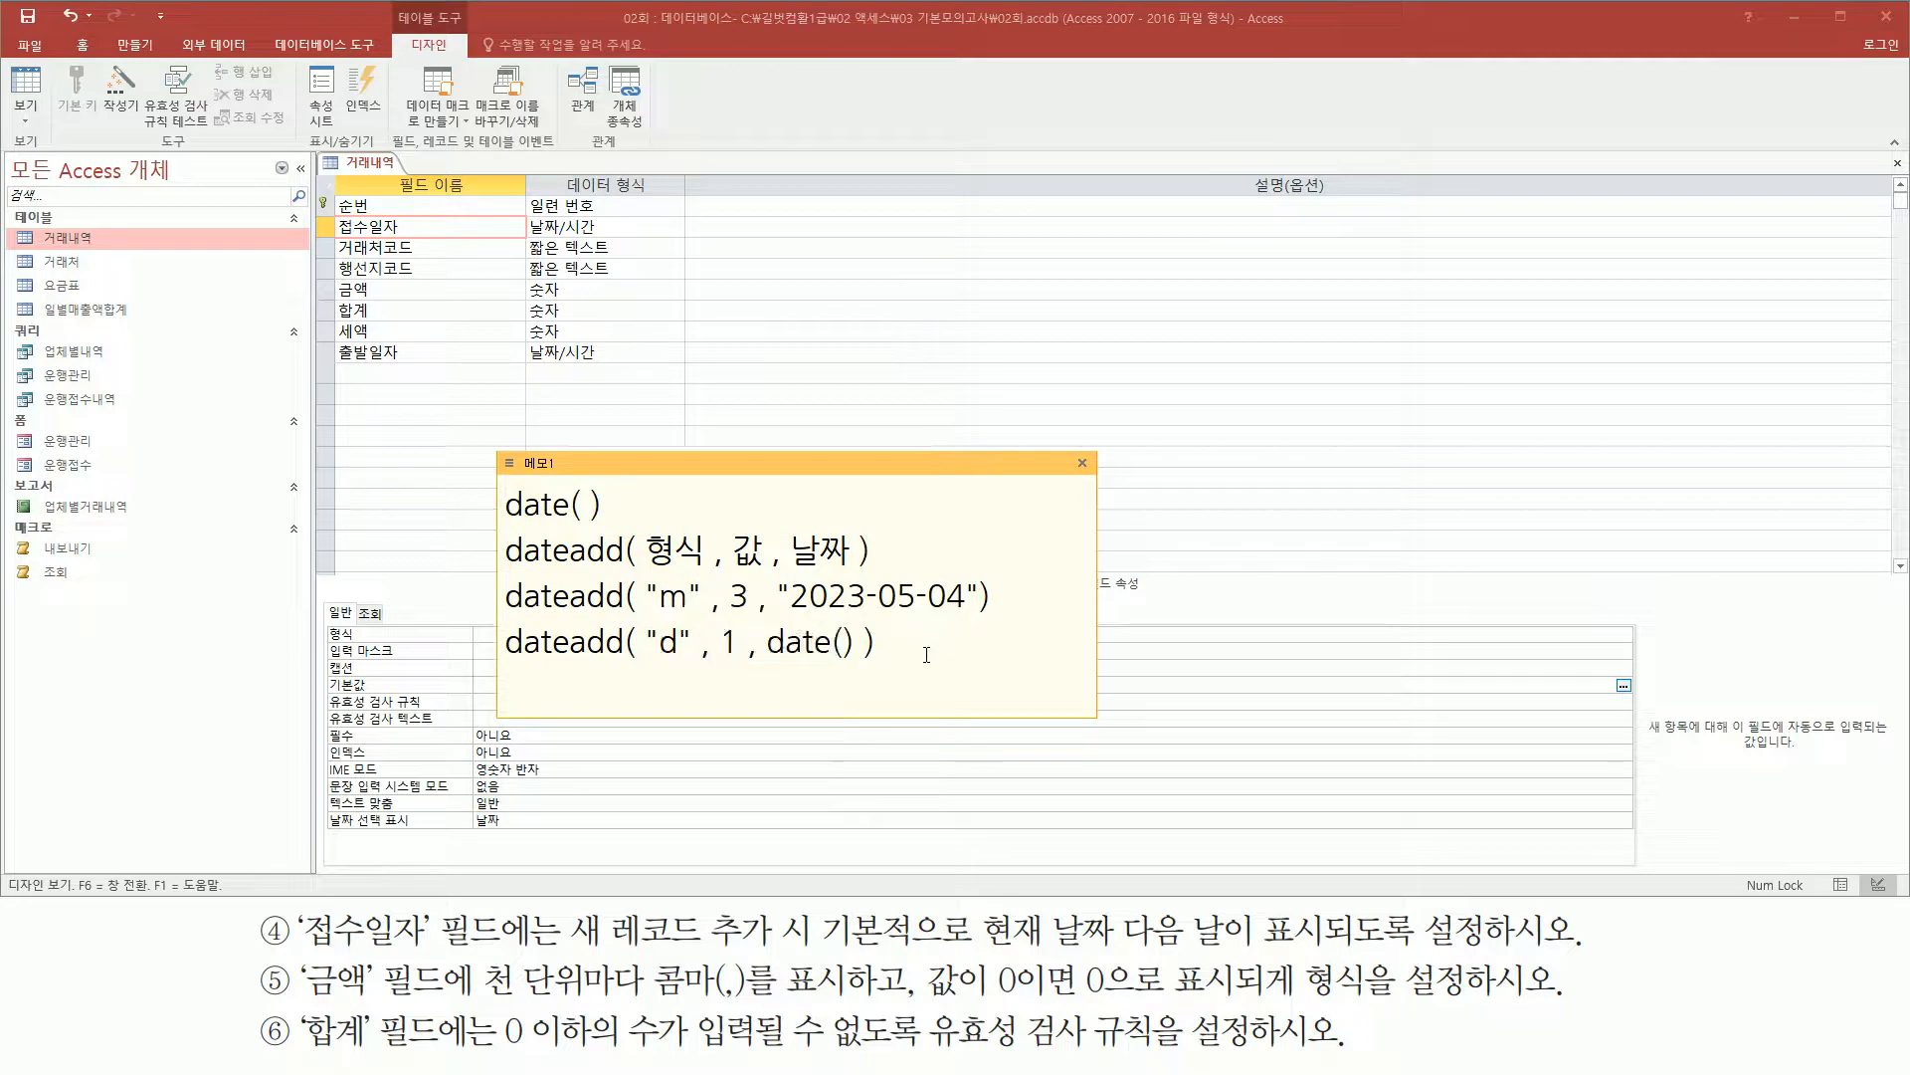
click(504, 687)
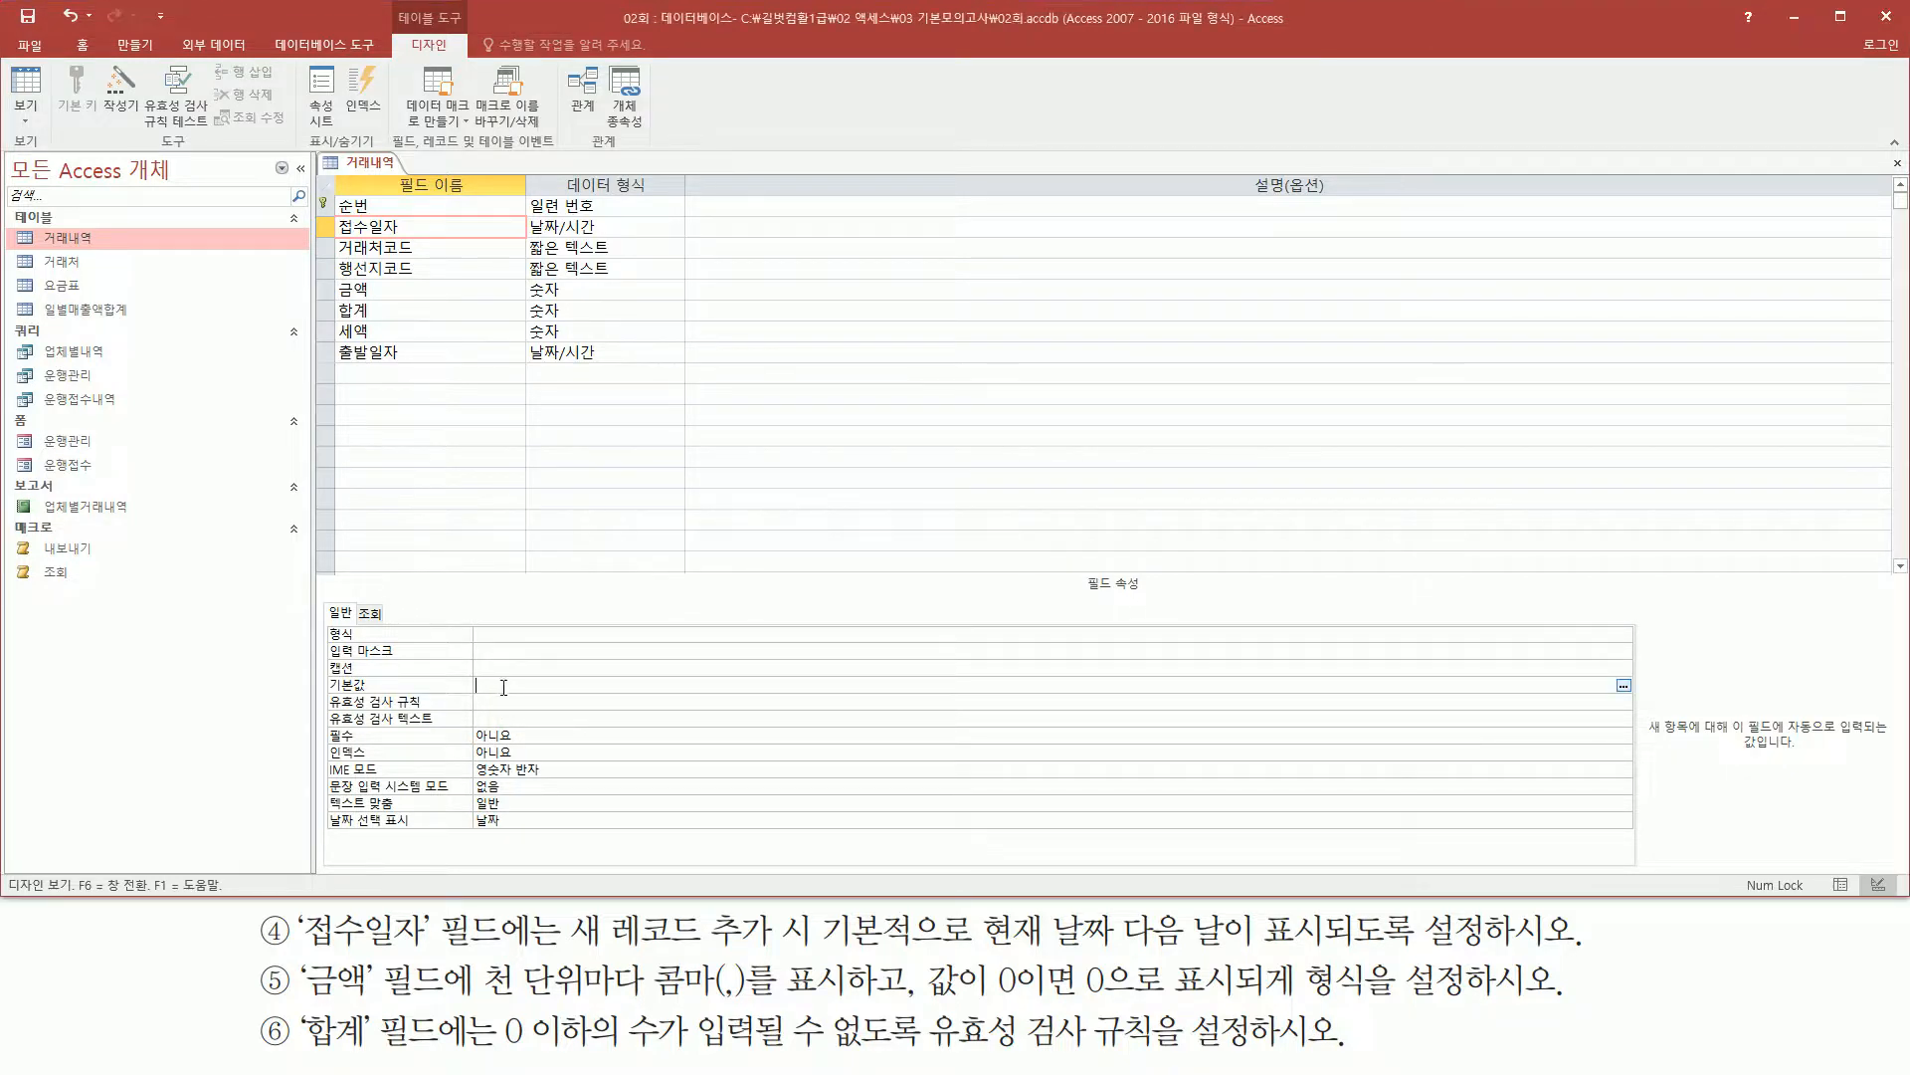
key(ctrl+v)
click(641, 702)
click(642, 684)
- Set the 형식 property of the 금액 field to #,##0
mouse_move(302, 952)
mouse_down()
mouse_move(304, 1007)
mouse_move(443, 1005)
mouse_up()
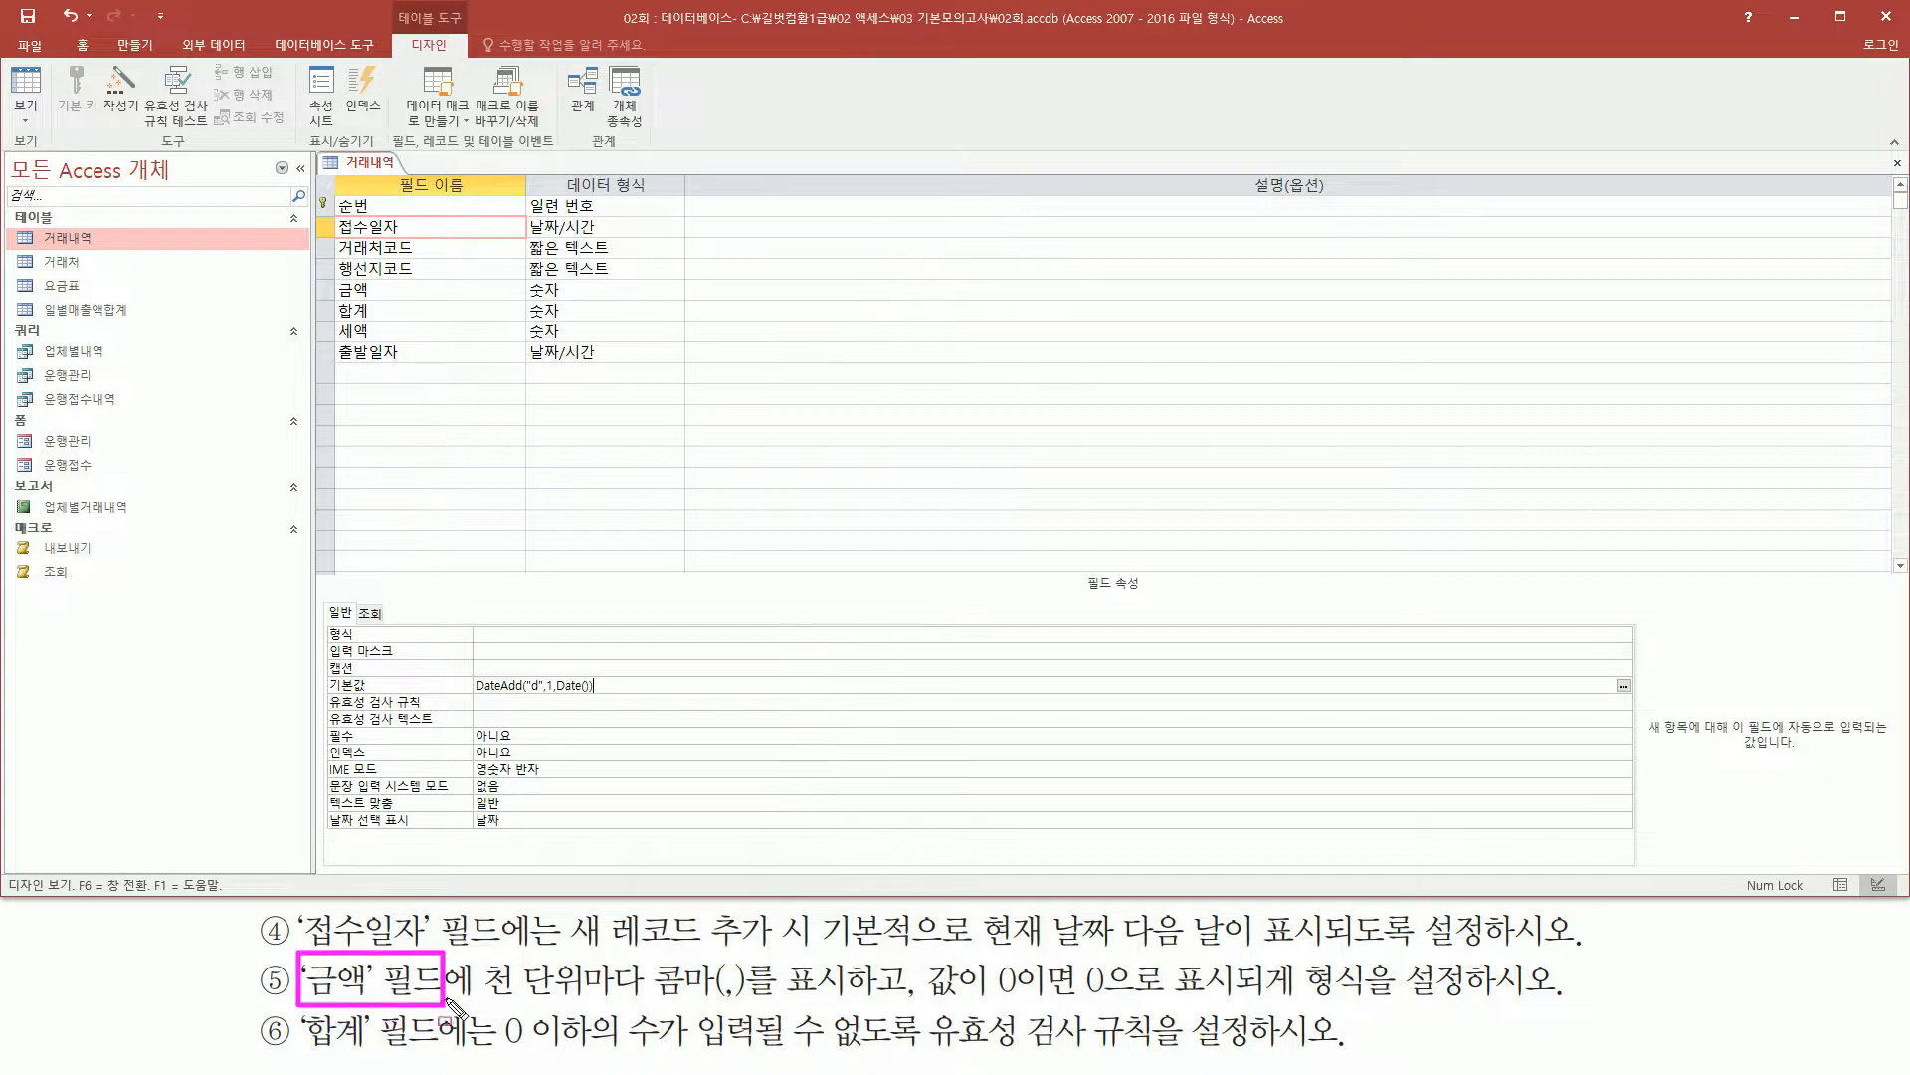
drag(331, 276, 395, 301)
click(344, 289)
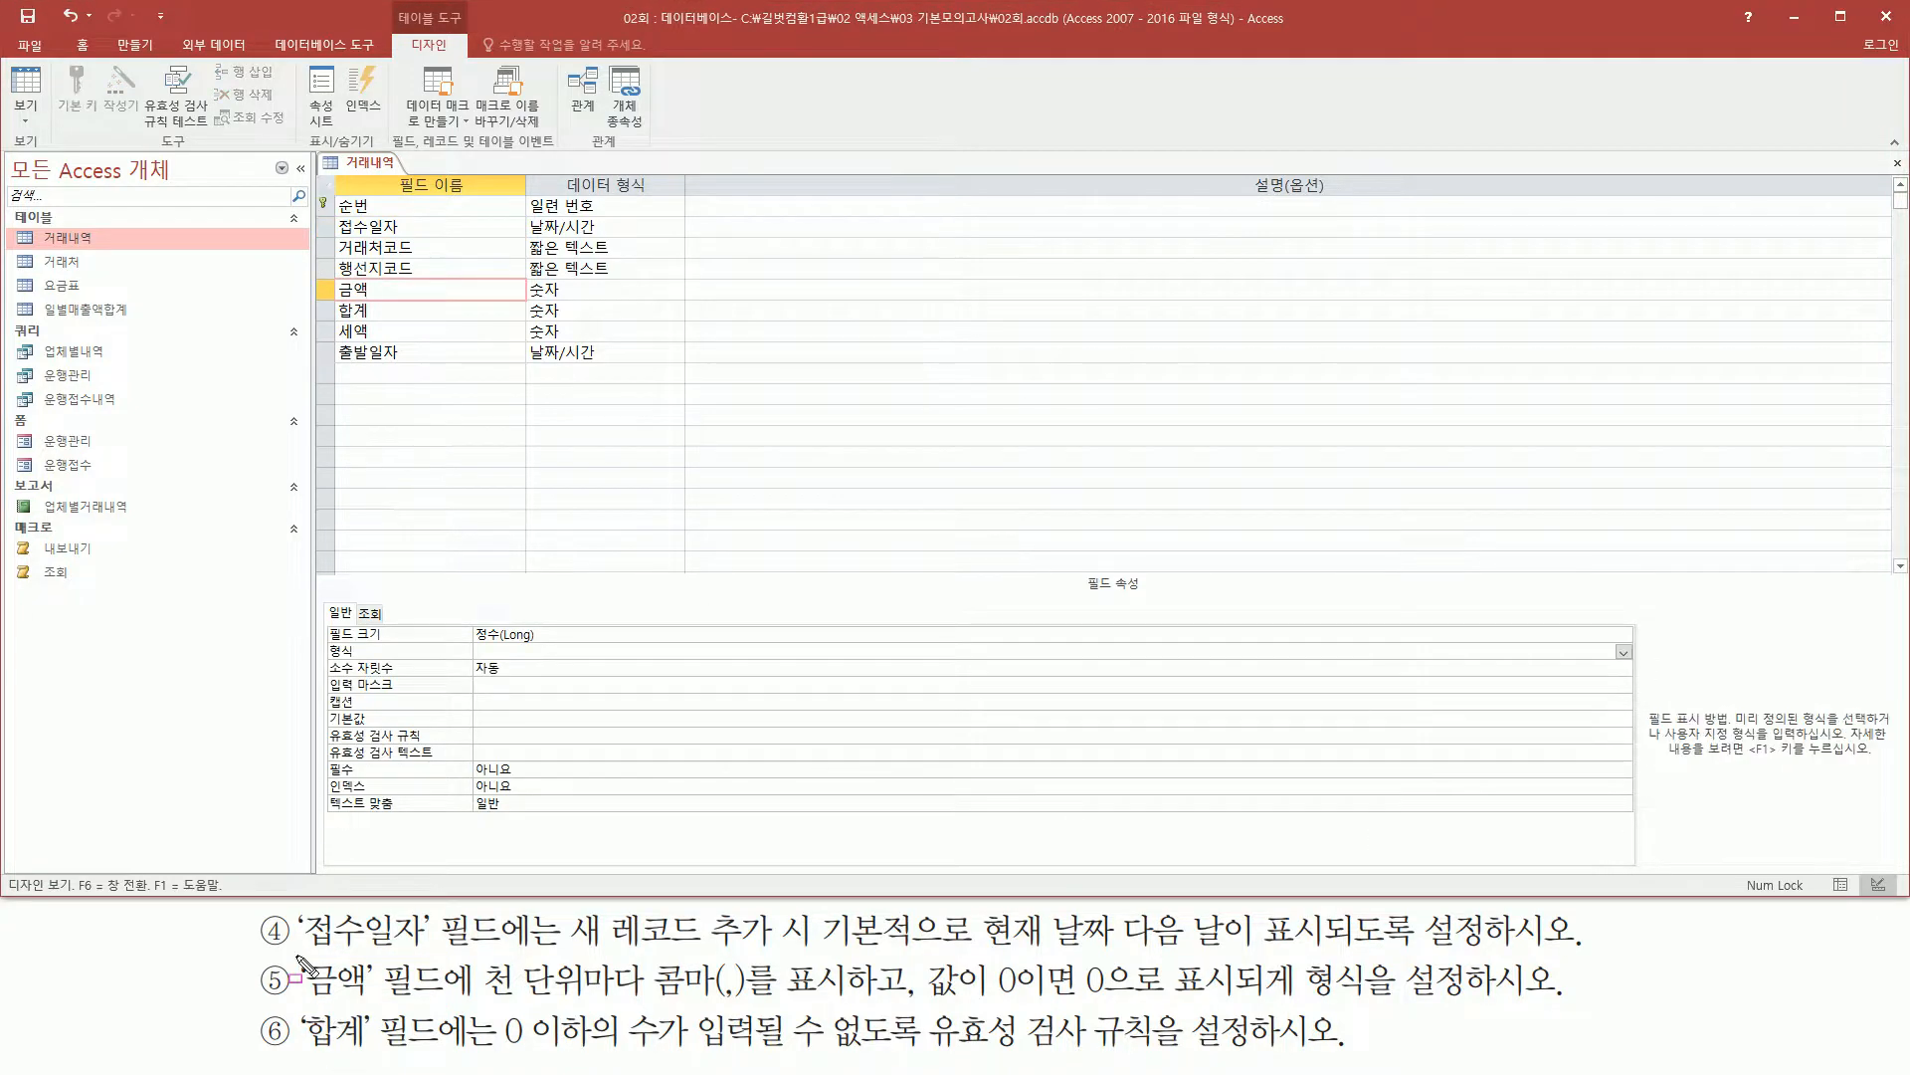
mouse_move(297, 956)
mouse_down()
mouse_move(445, 998)
mouse_move(846, 1000)
mouse_up()
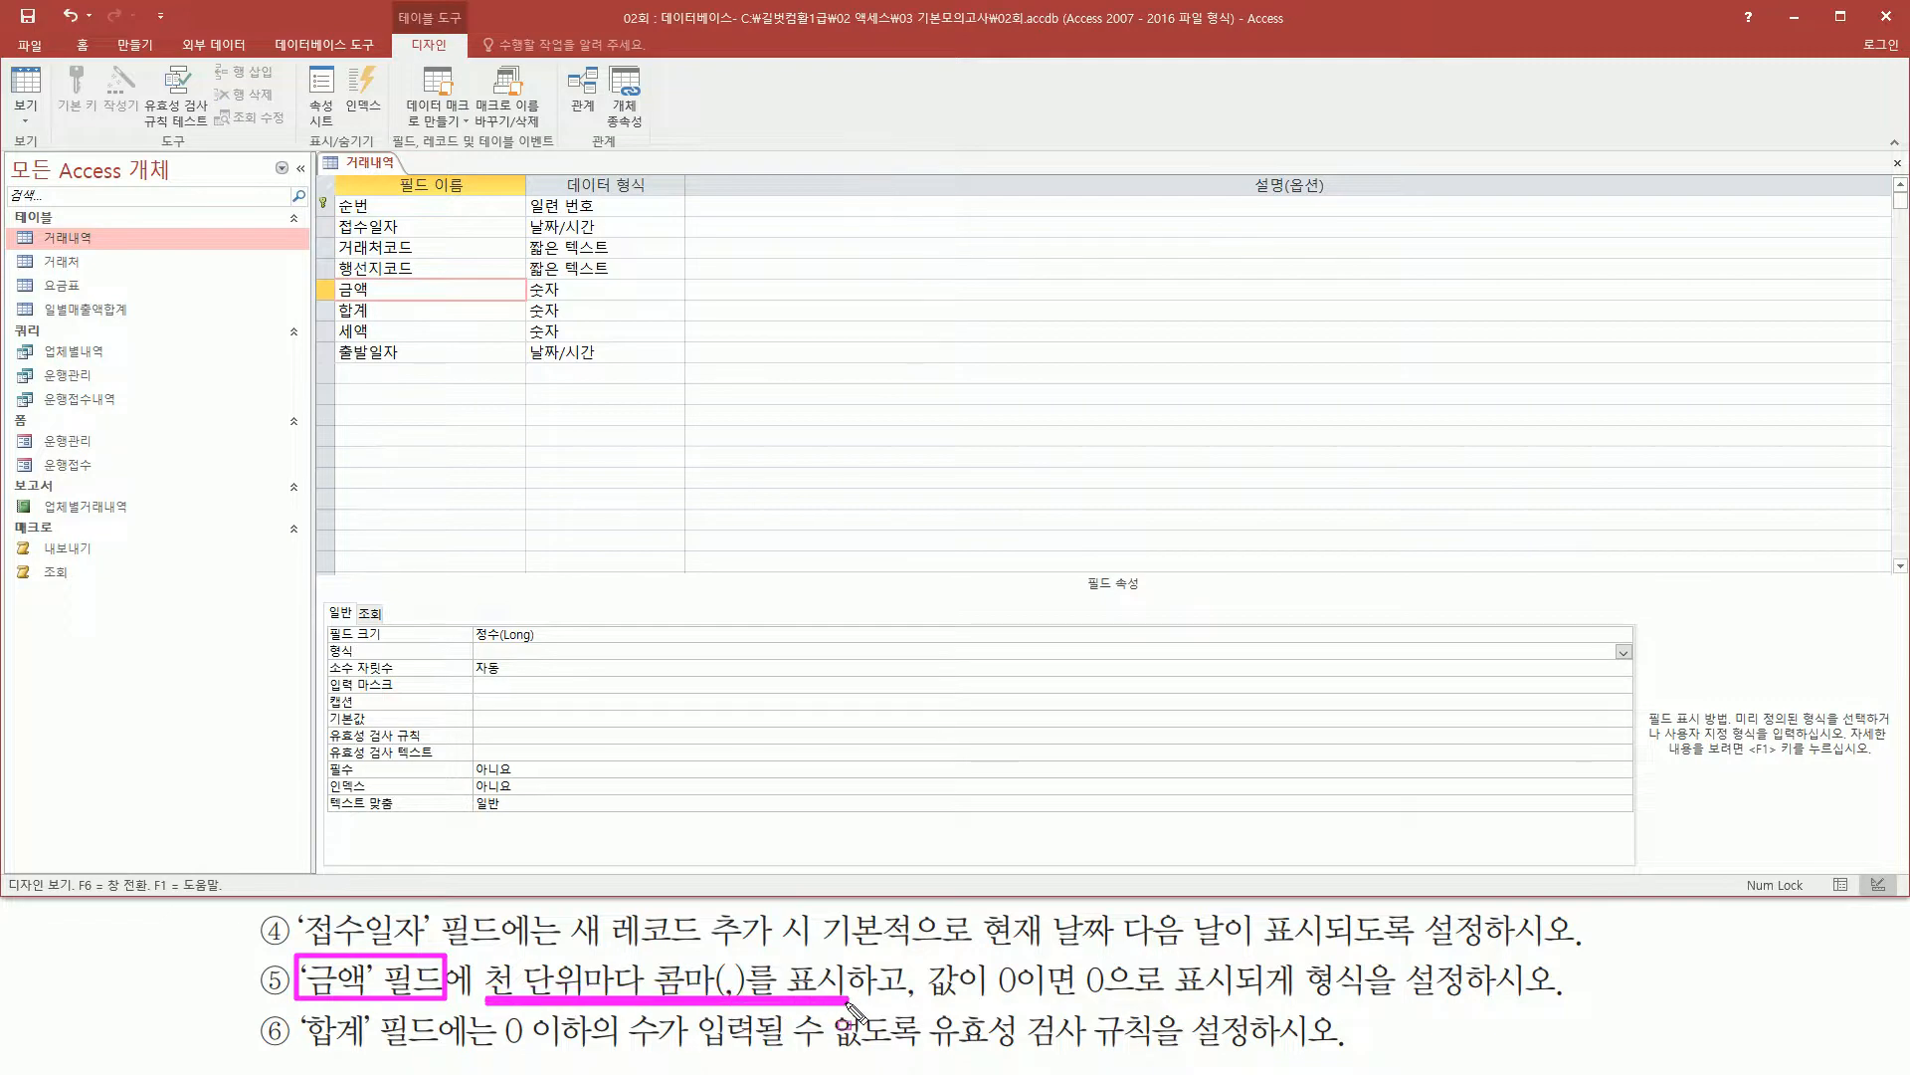
drag(924, 1001, 1168, 1001)
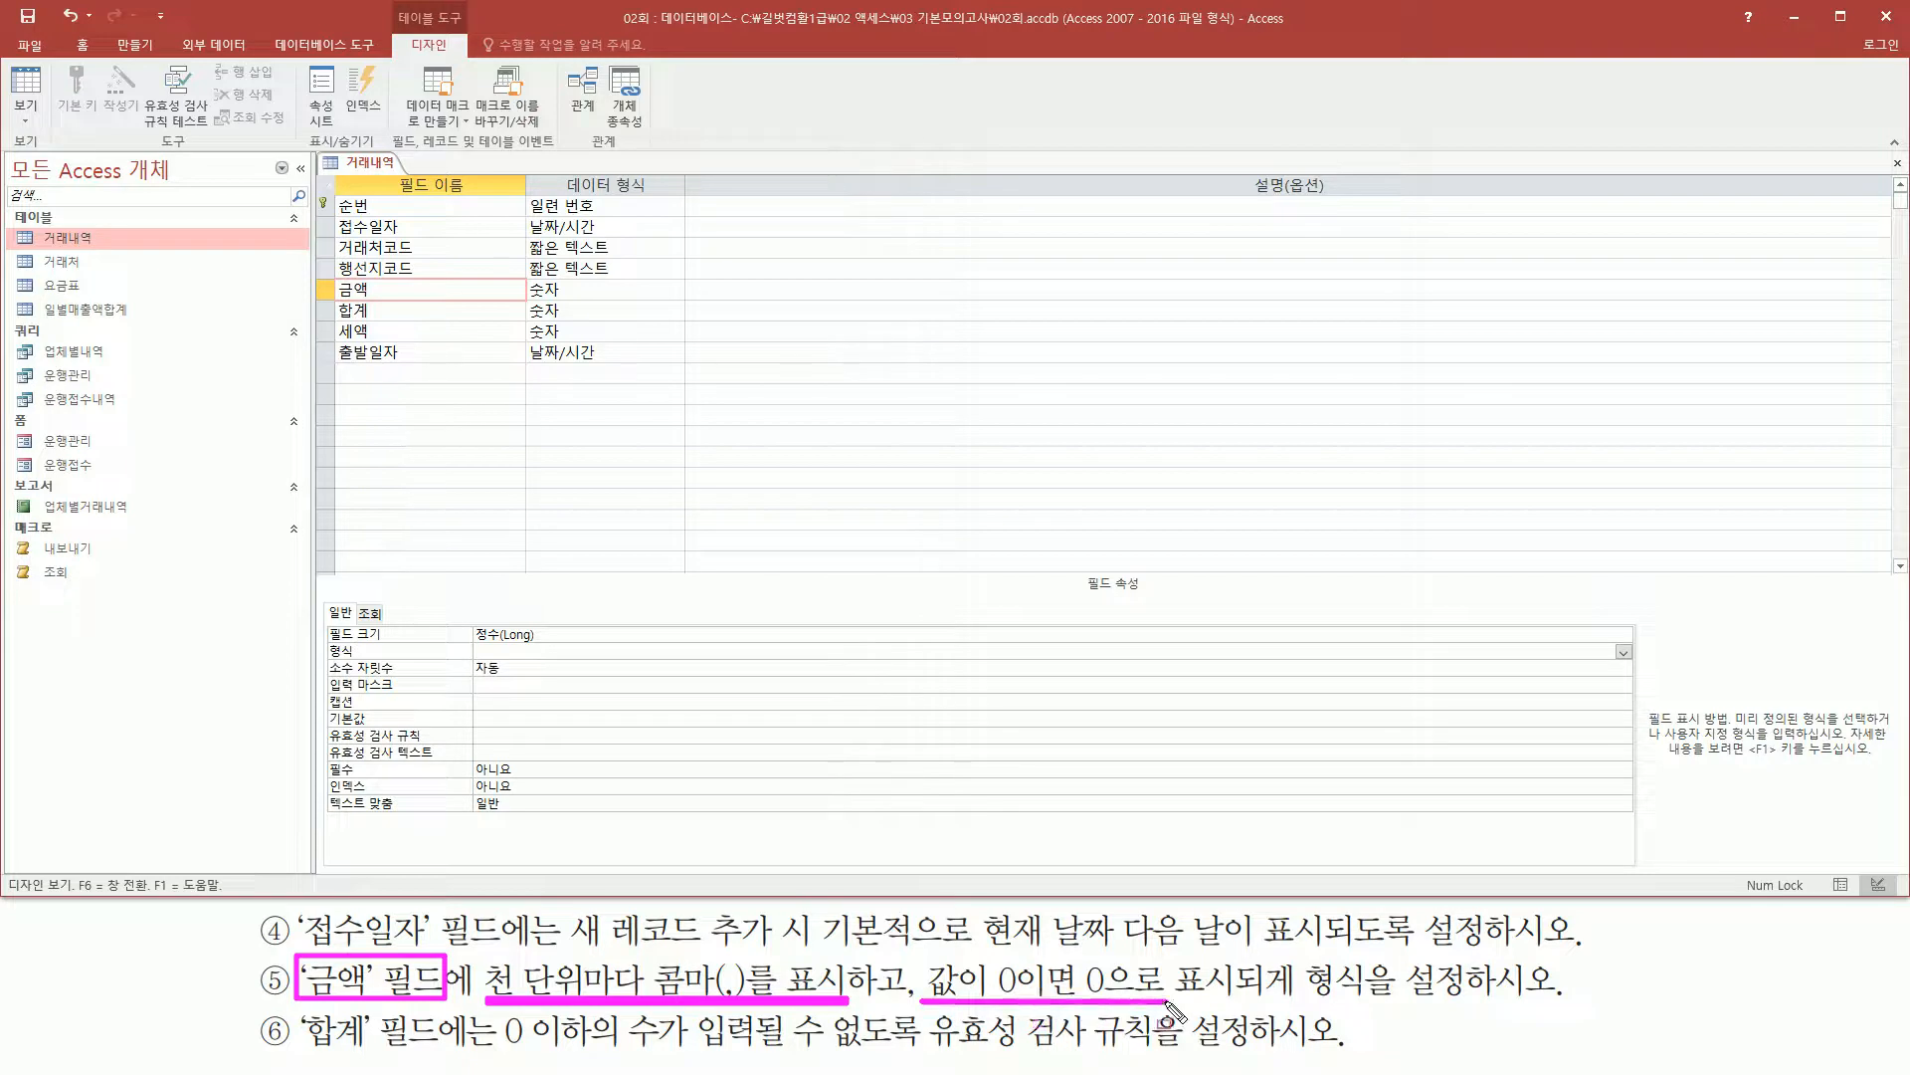
drag(1301, 955, 1376, 1003)
drag(331, 279, 389, 299)
drag(327, 642, 580, 659)
key(Escape)
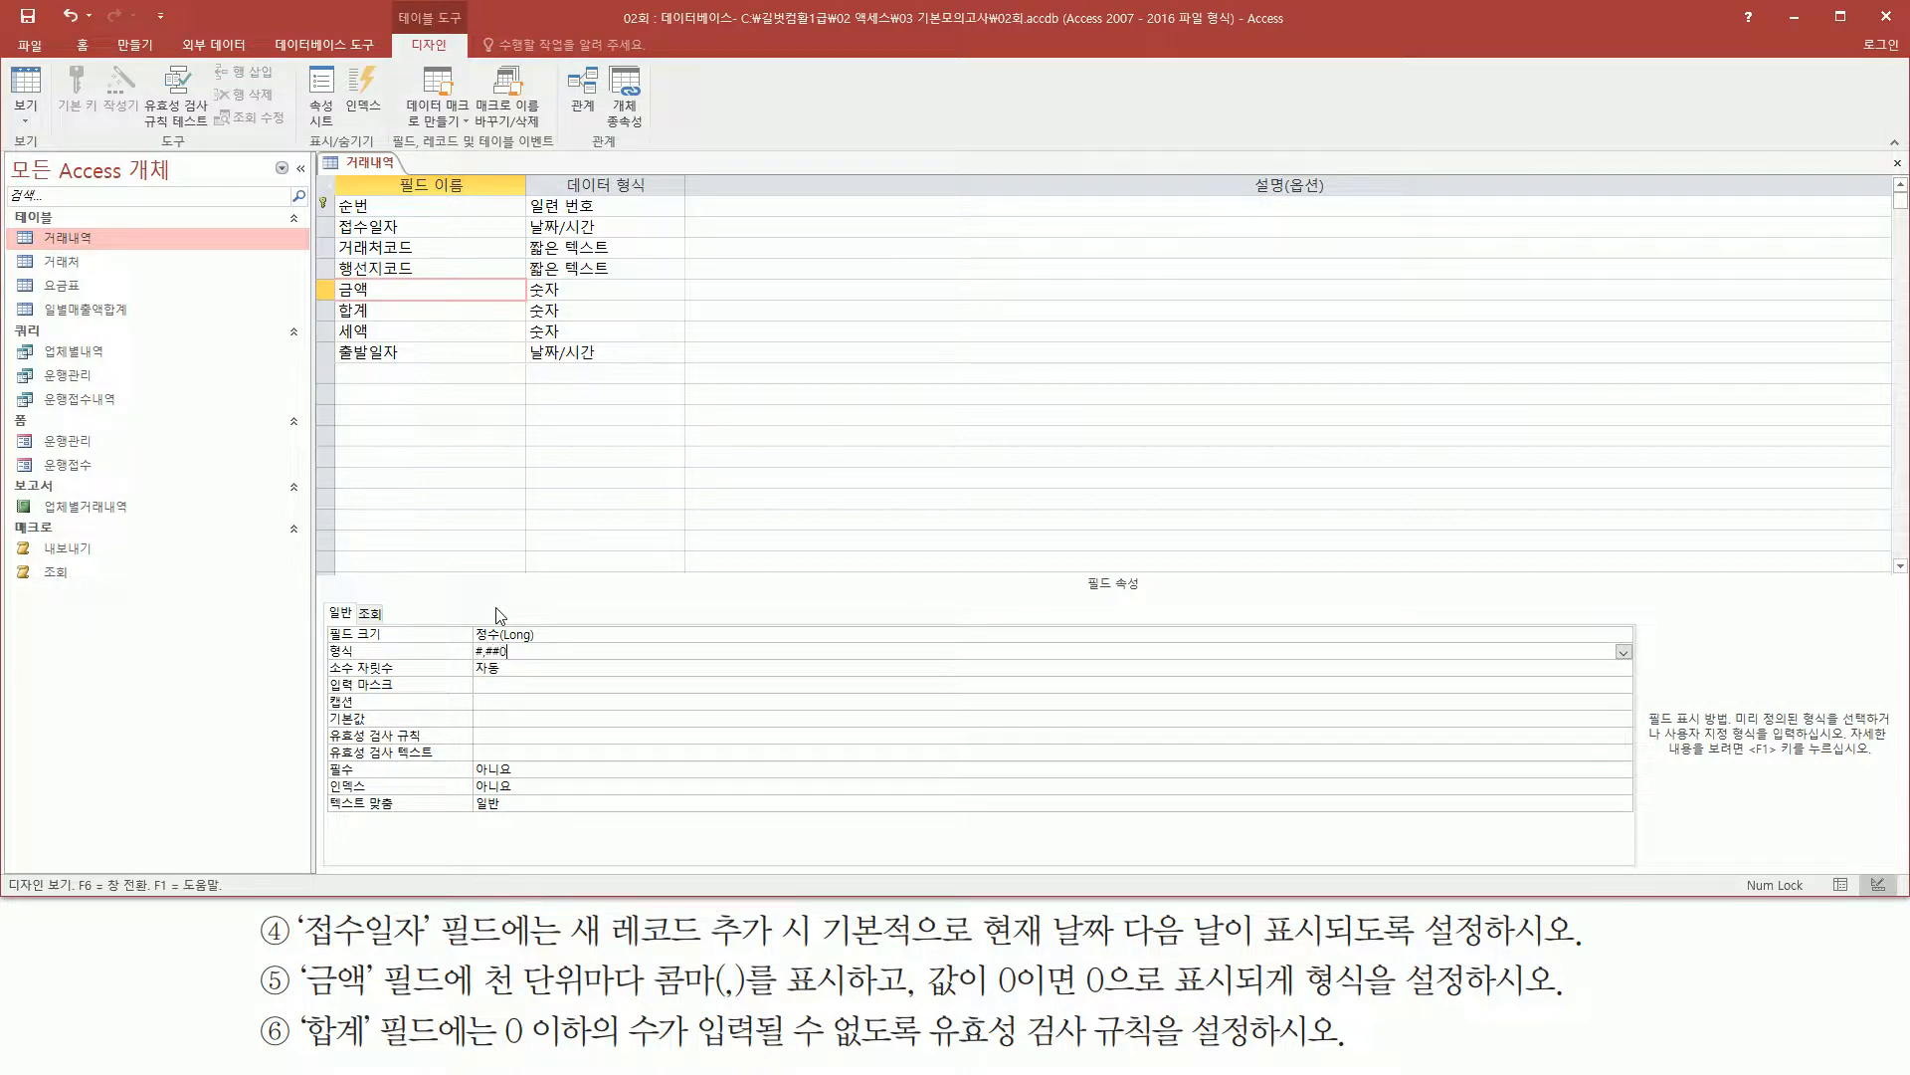
click(495, 653)
key(ctrl+2)
drag(497, 656, 509, 658)
mouse_move(997, 995)
mouse_down()
mouse_move(1115, 1015)
mouse_move(1239, 1002)
mouse_up()
key(Escape)
key(ctrl+2)
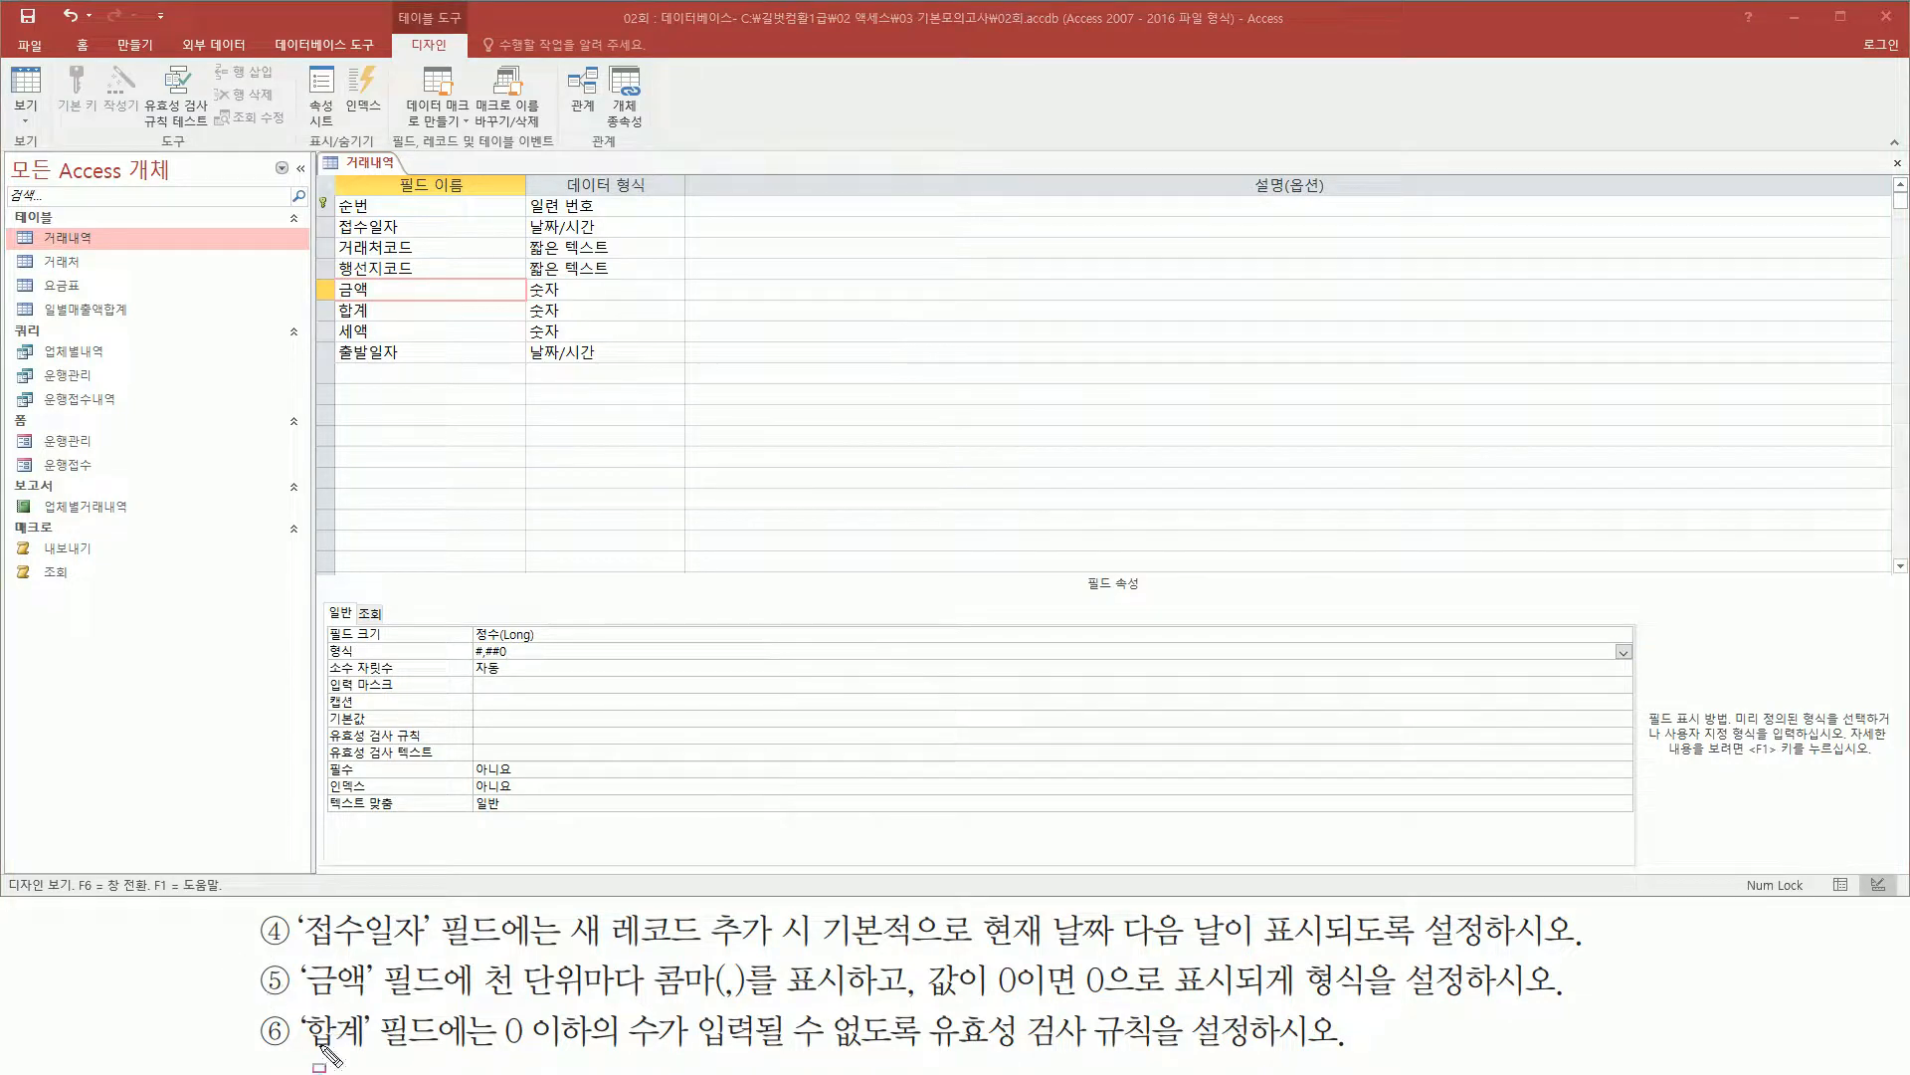
- Set the 유효성 검사 규칙 property of the 합계 field to >0
mouse_move(300, 998)
mouse_down()
mouse_move(322, 1056)
mouse_move(445, 1059)
mouse_up()
drag(330, 301, 393, 319)
click(393, 312)
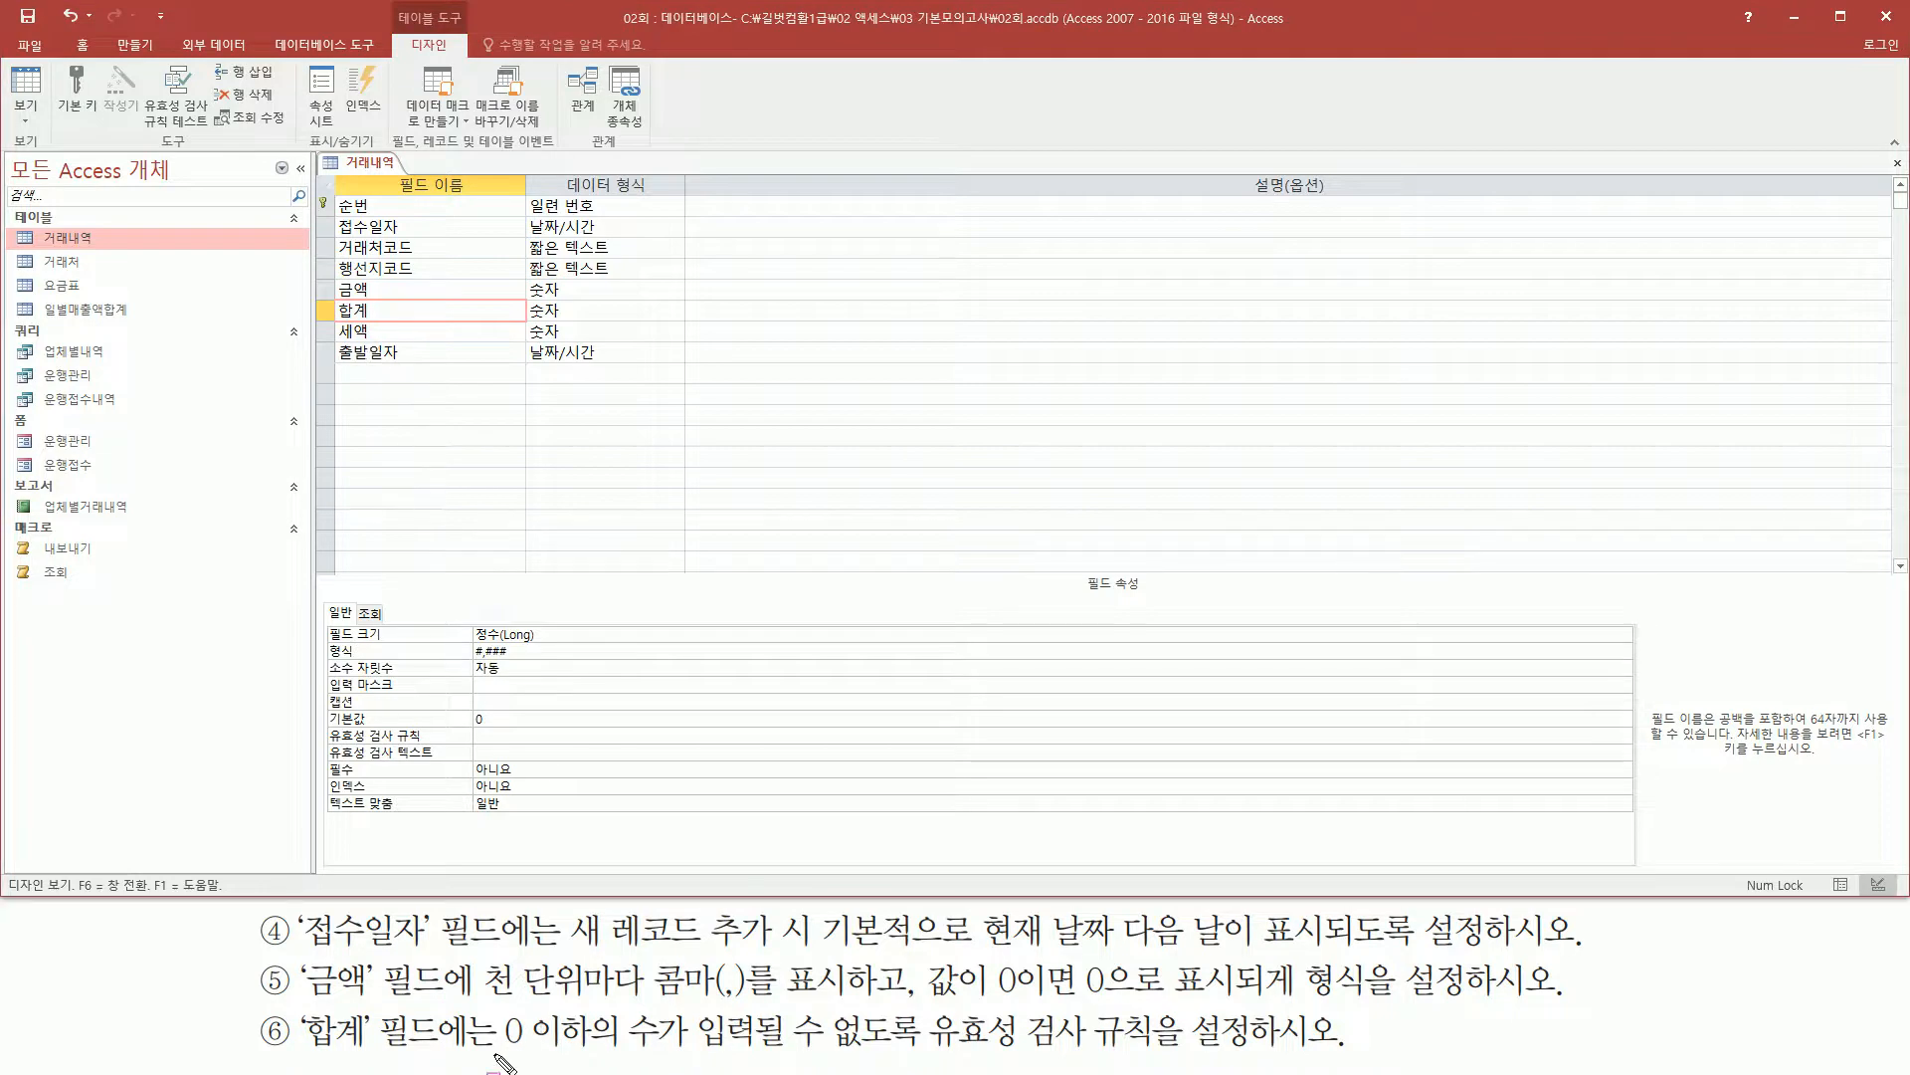
drag(494, 1054, 1164, 1064)
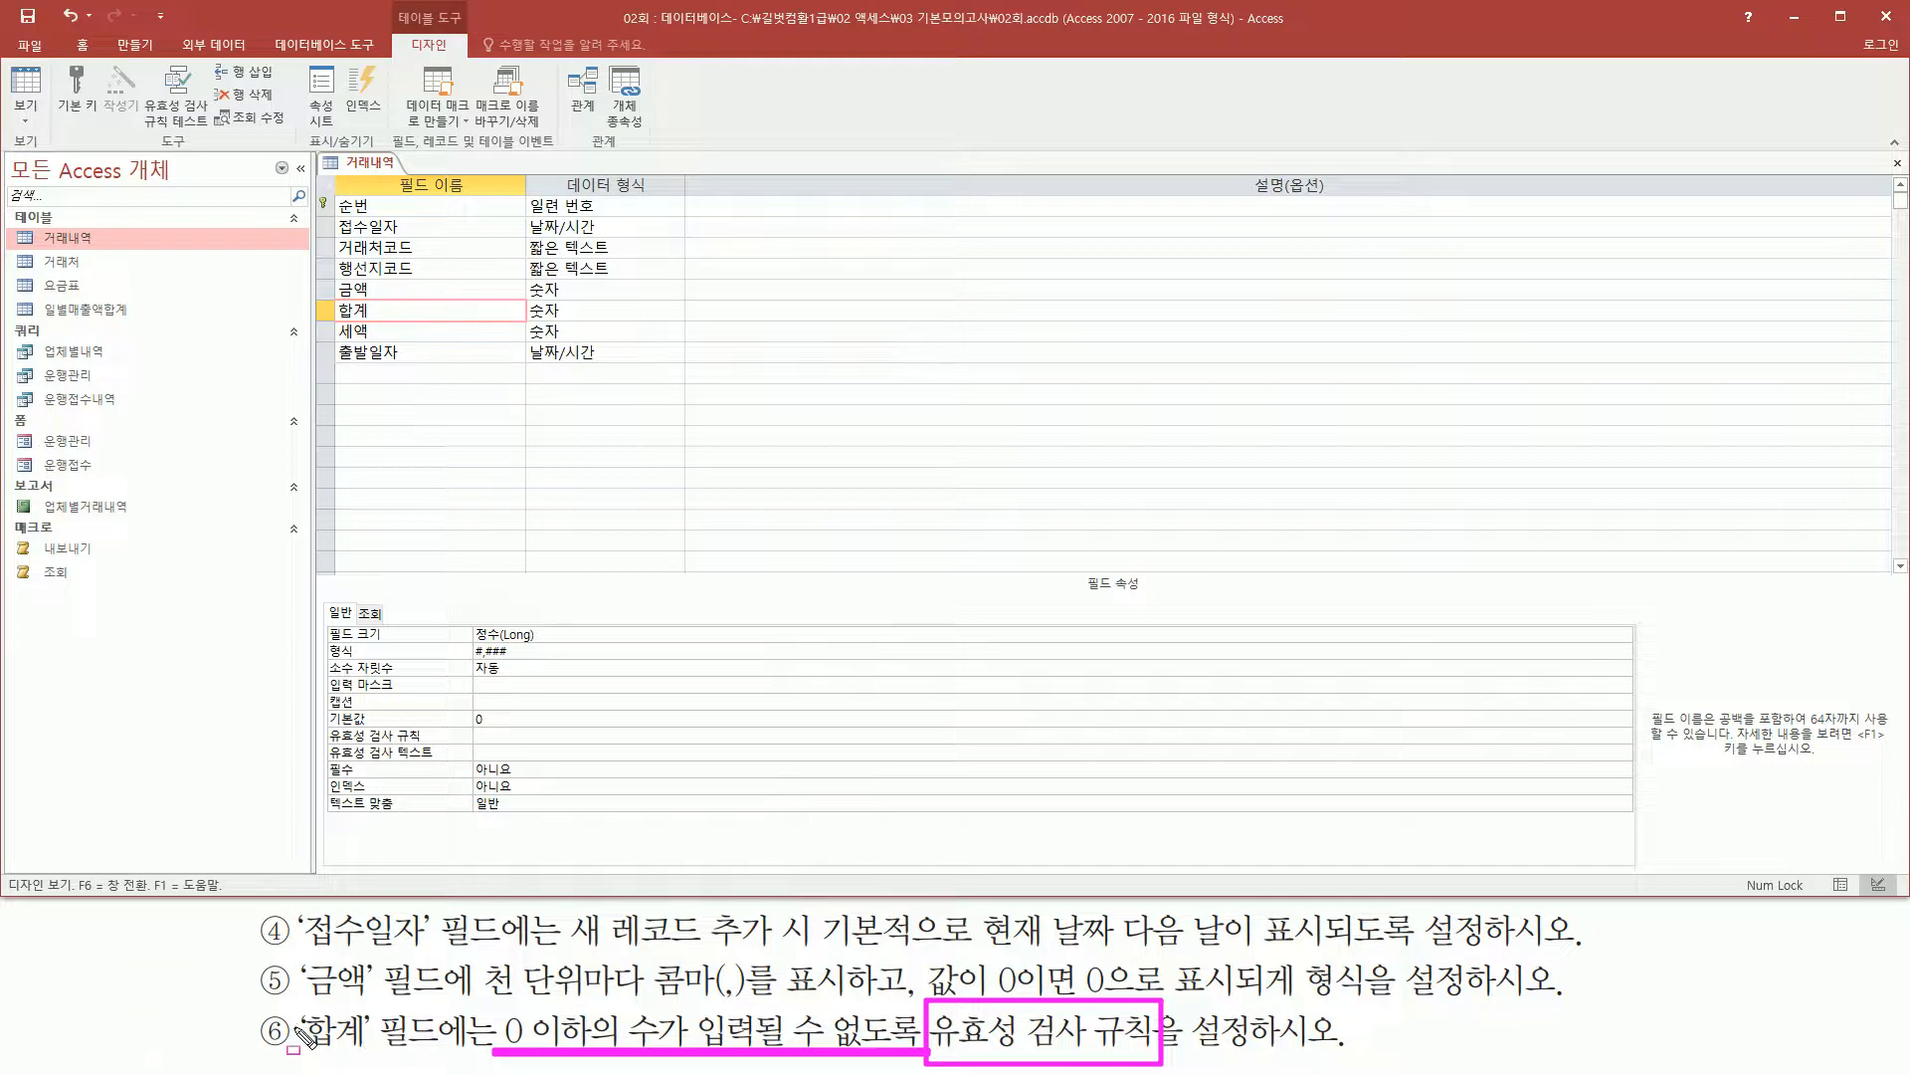
drag(291, 1003, 436, 1046)
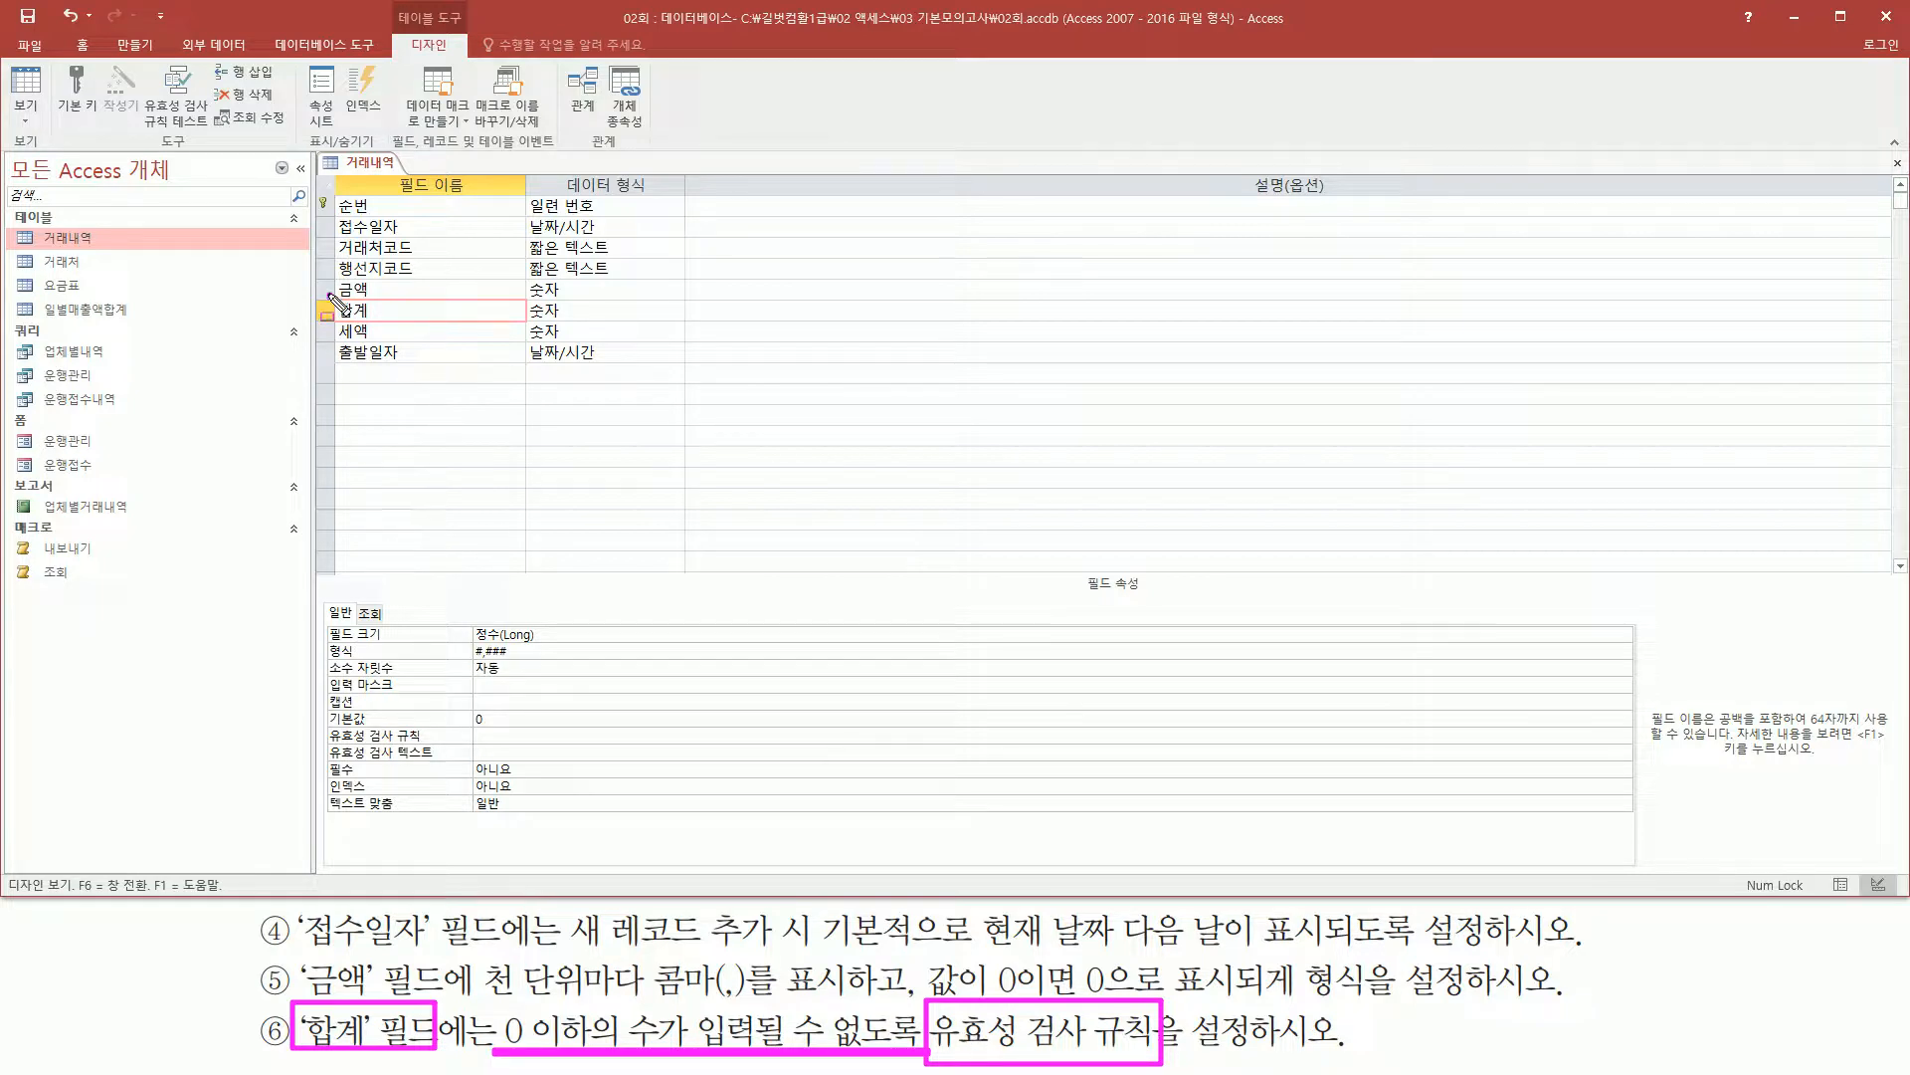
drag(330, 295, 395, 324)
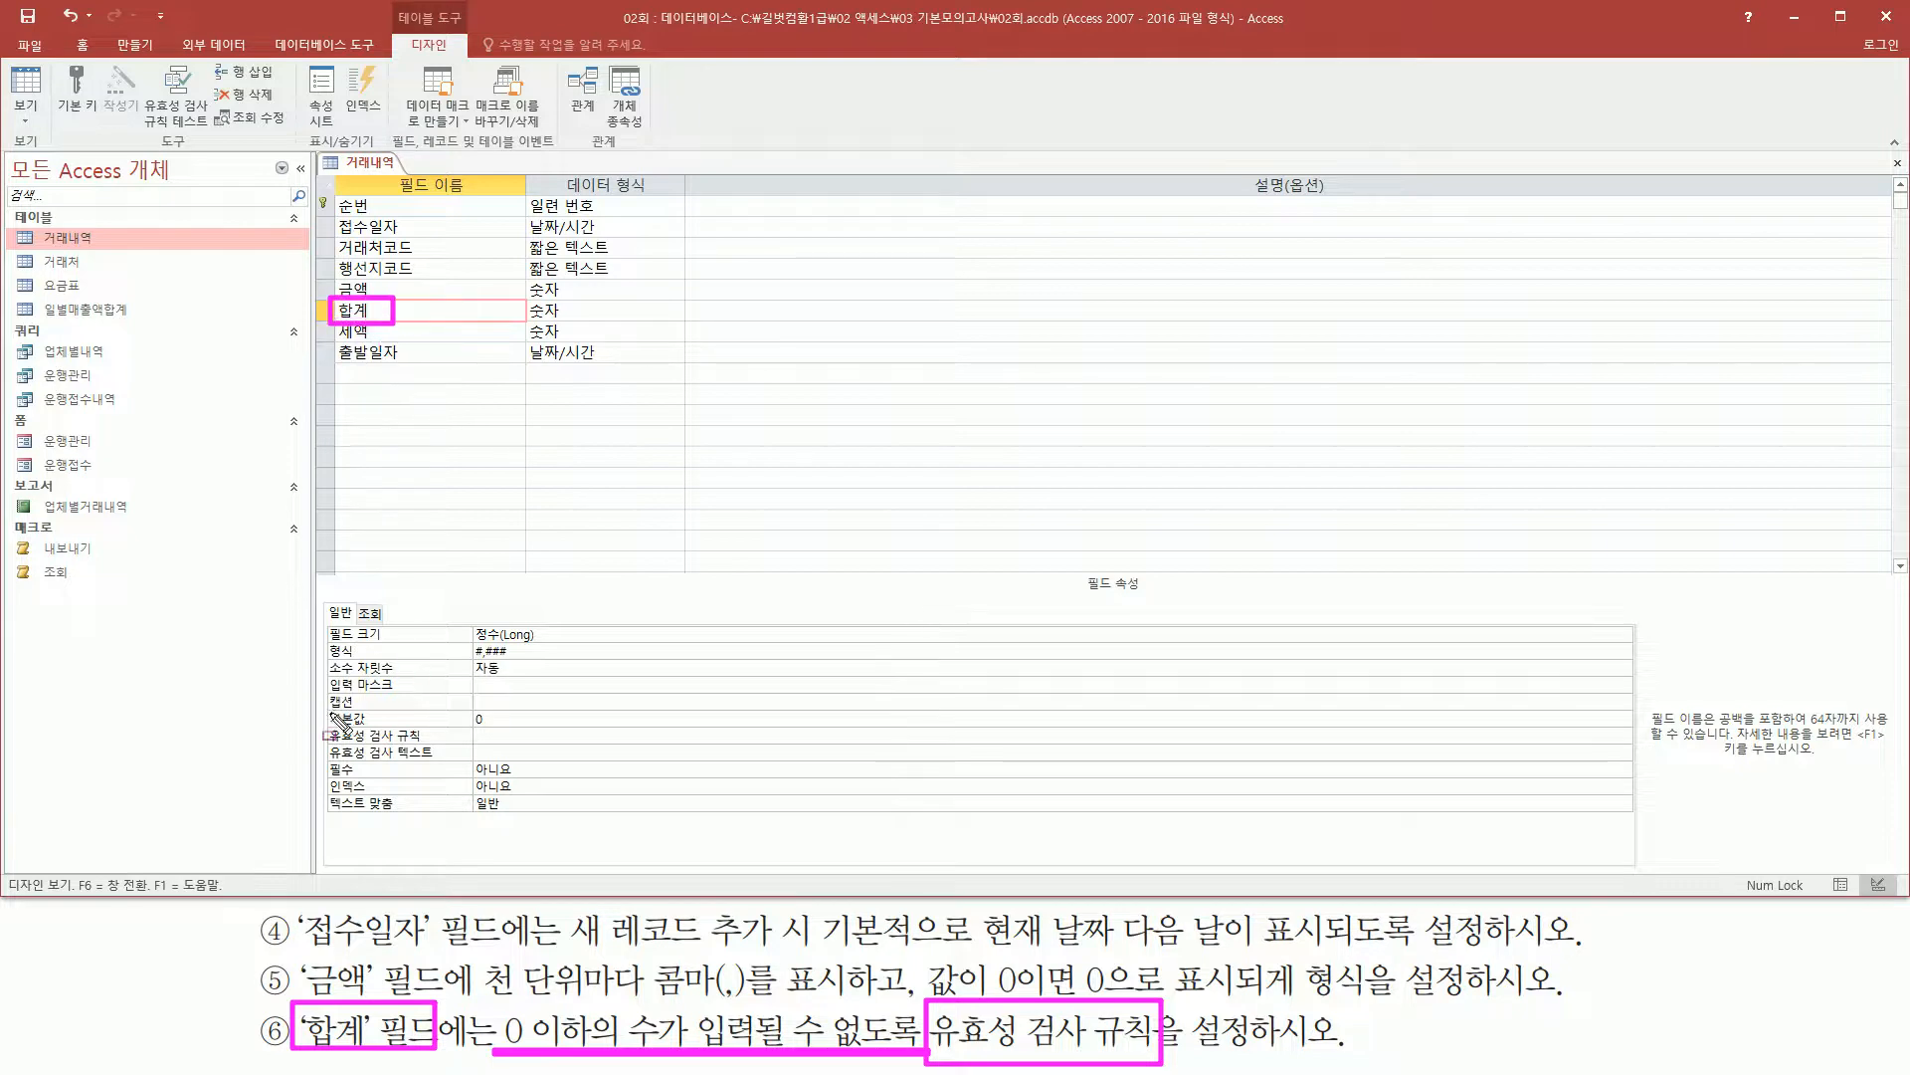
drag(321, 725, 595, 749)
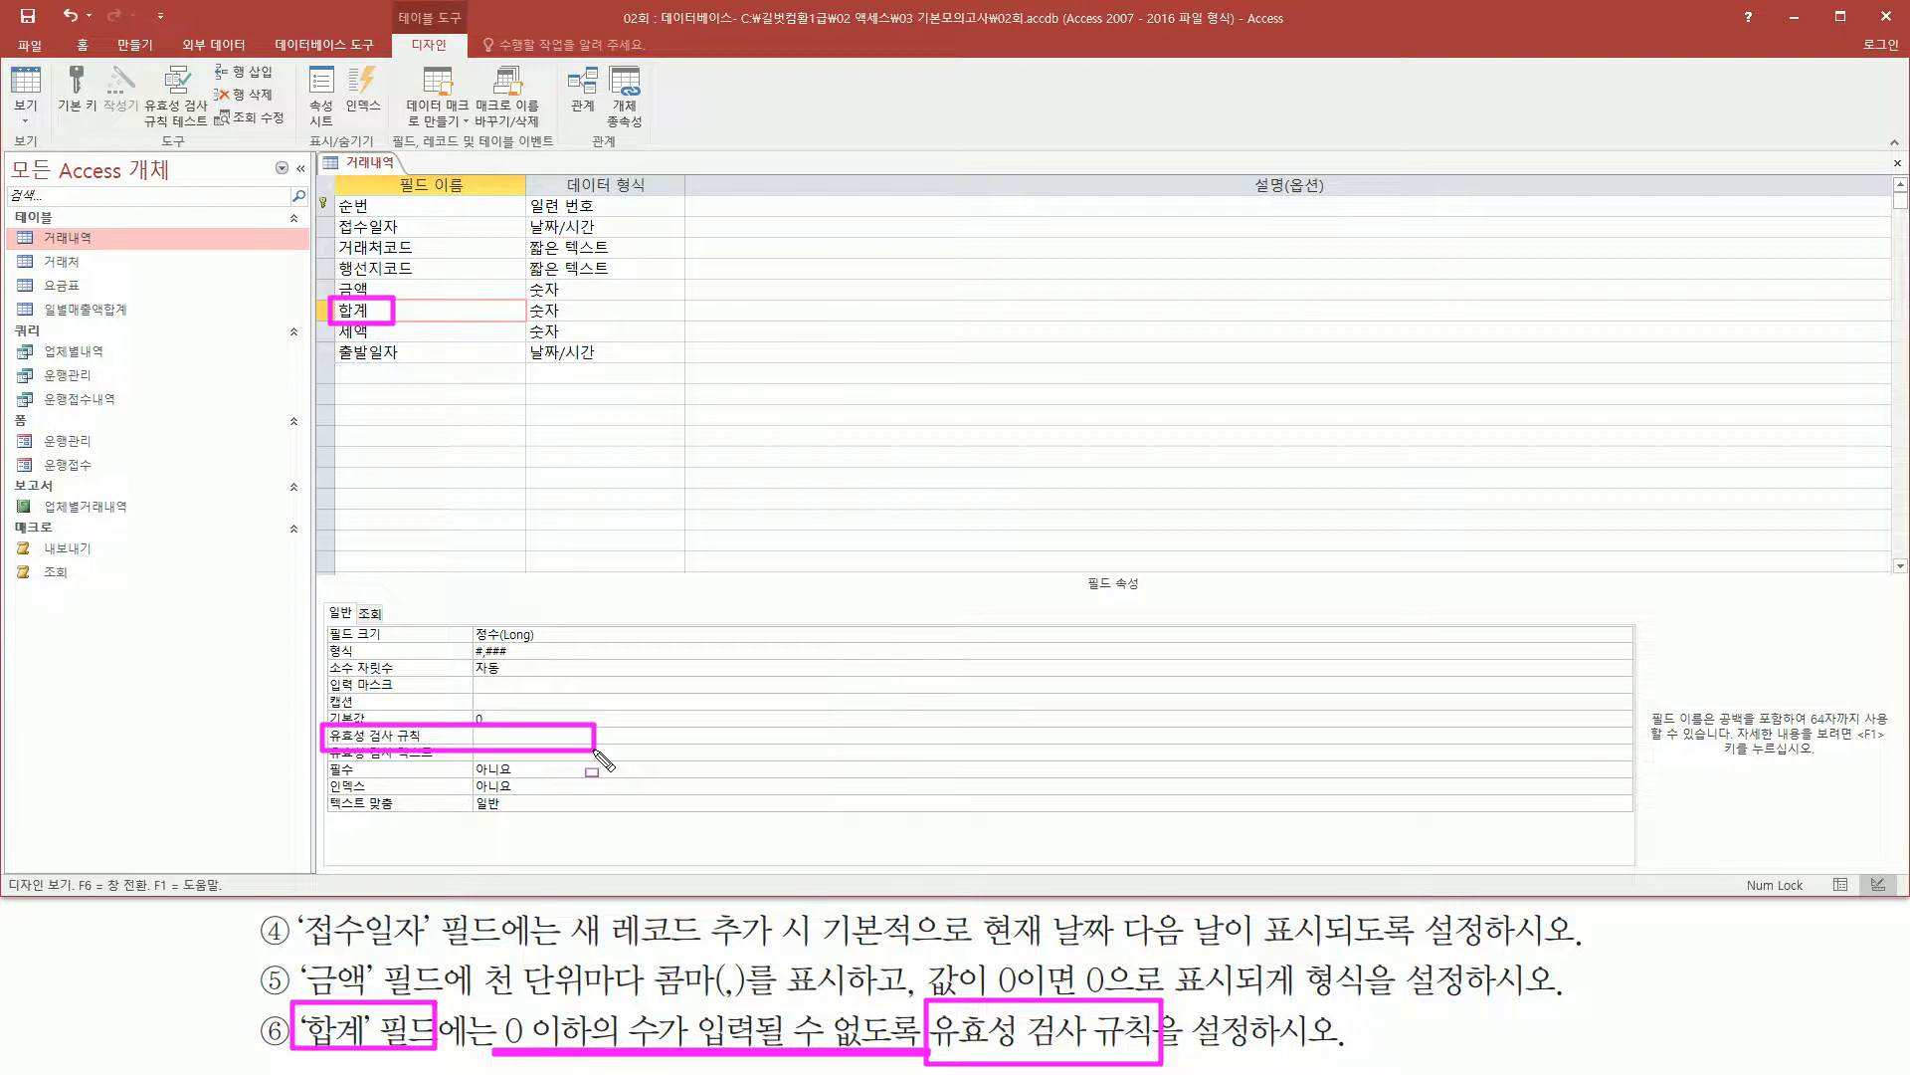
key(Escape)
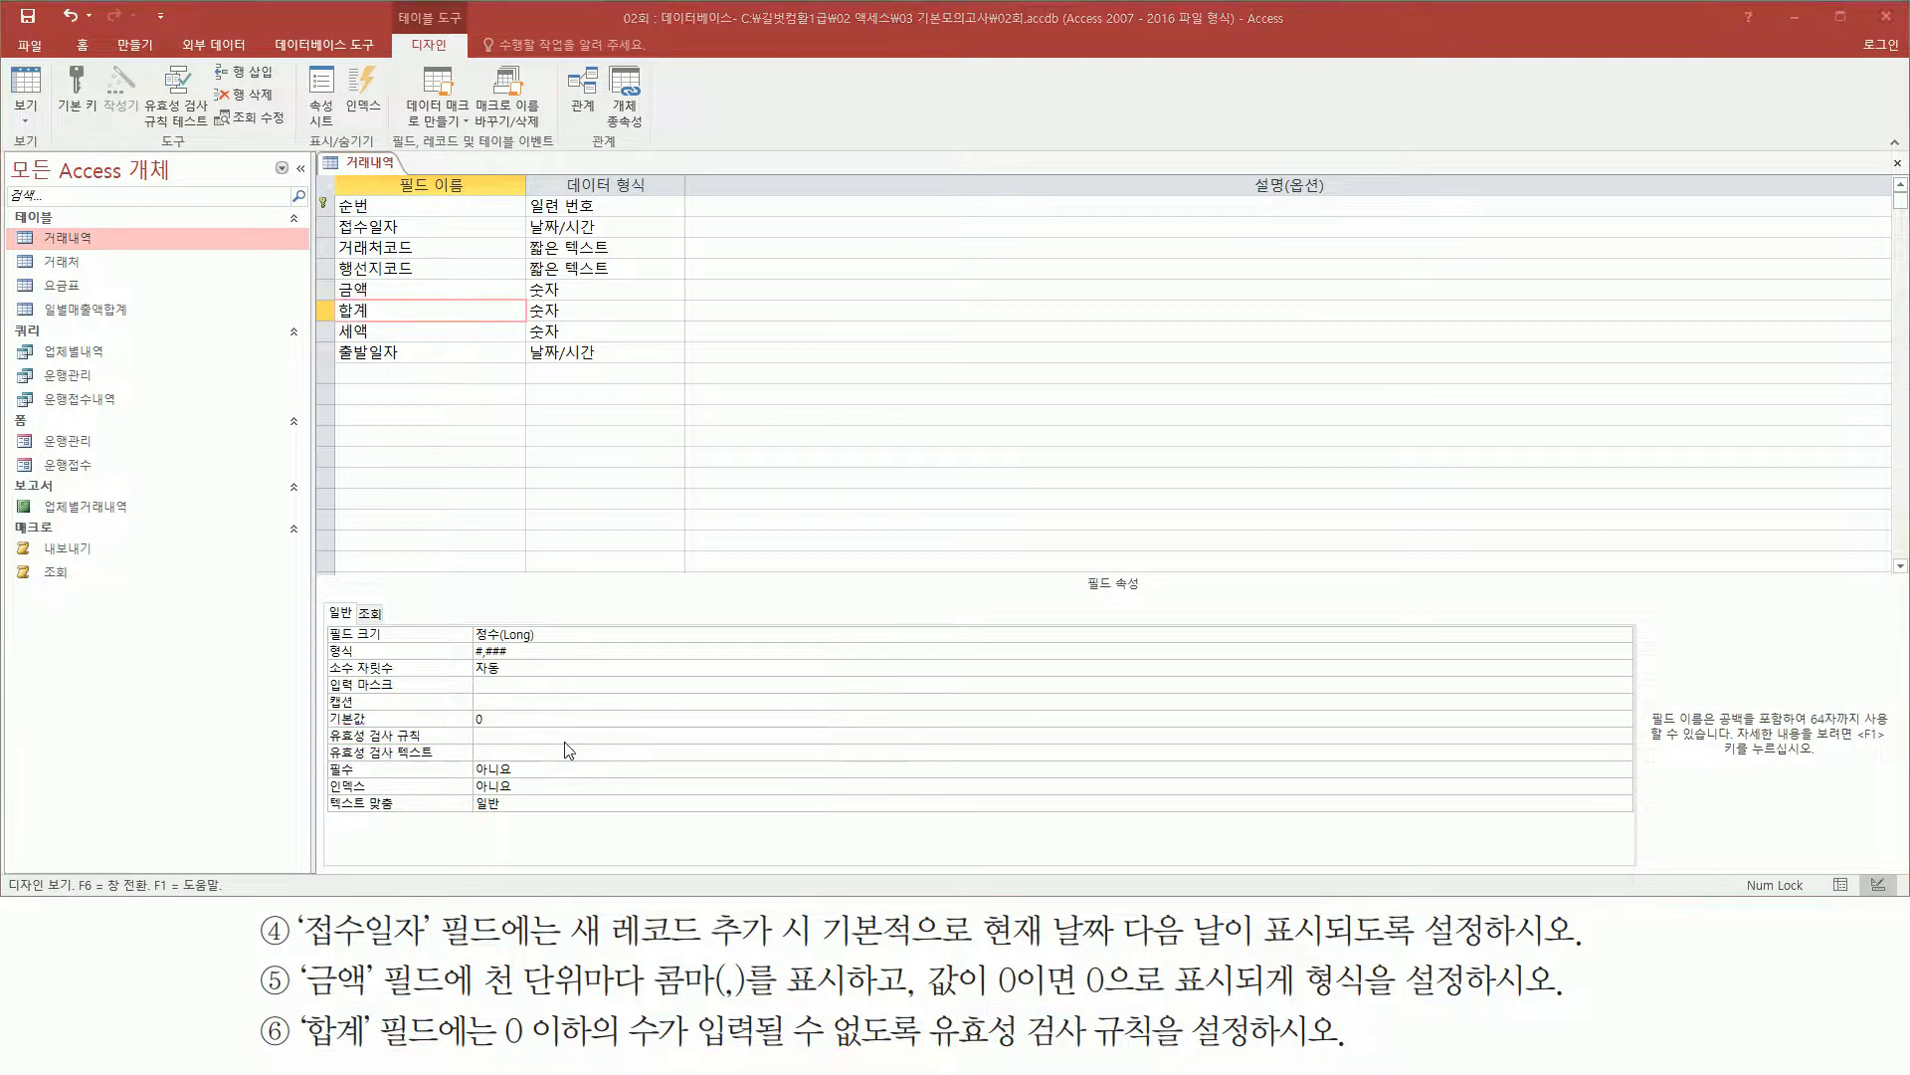
click(565, 742)
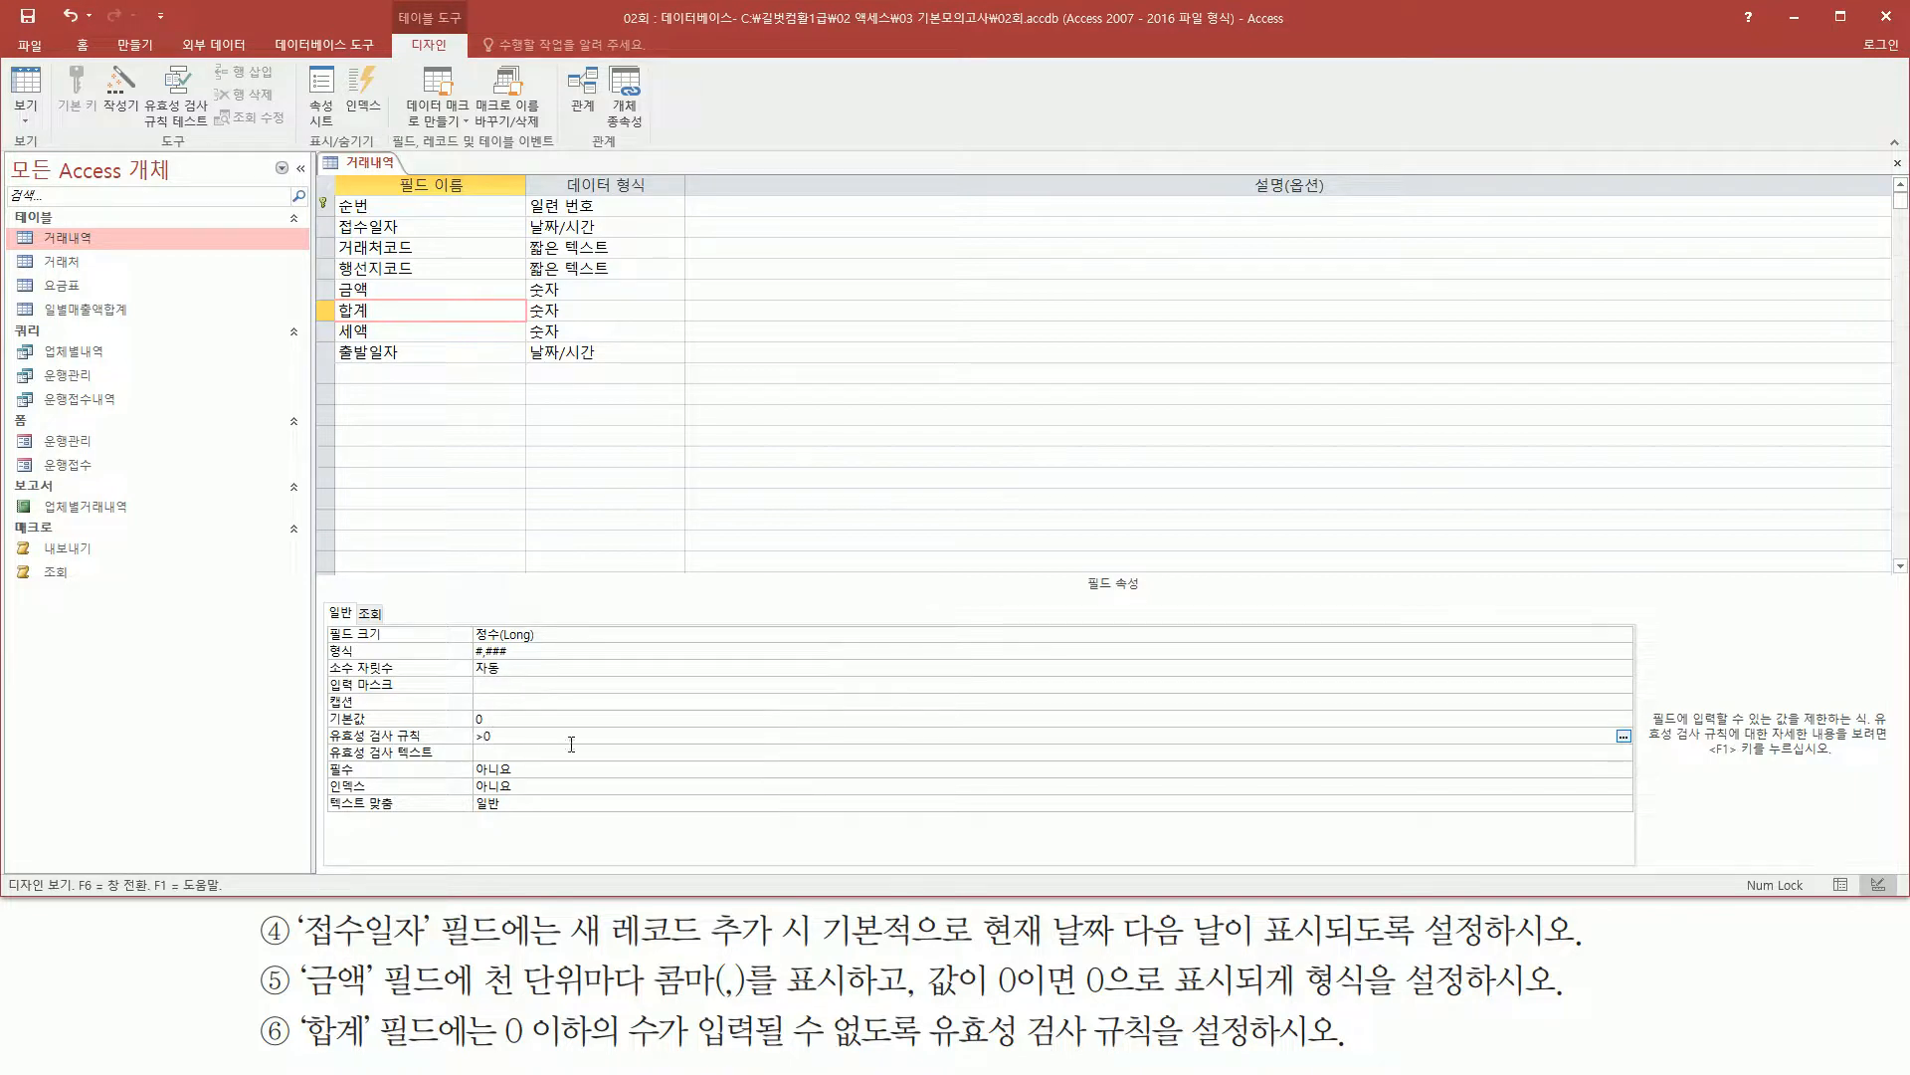
key(ctrl+2)
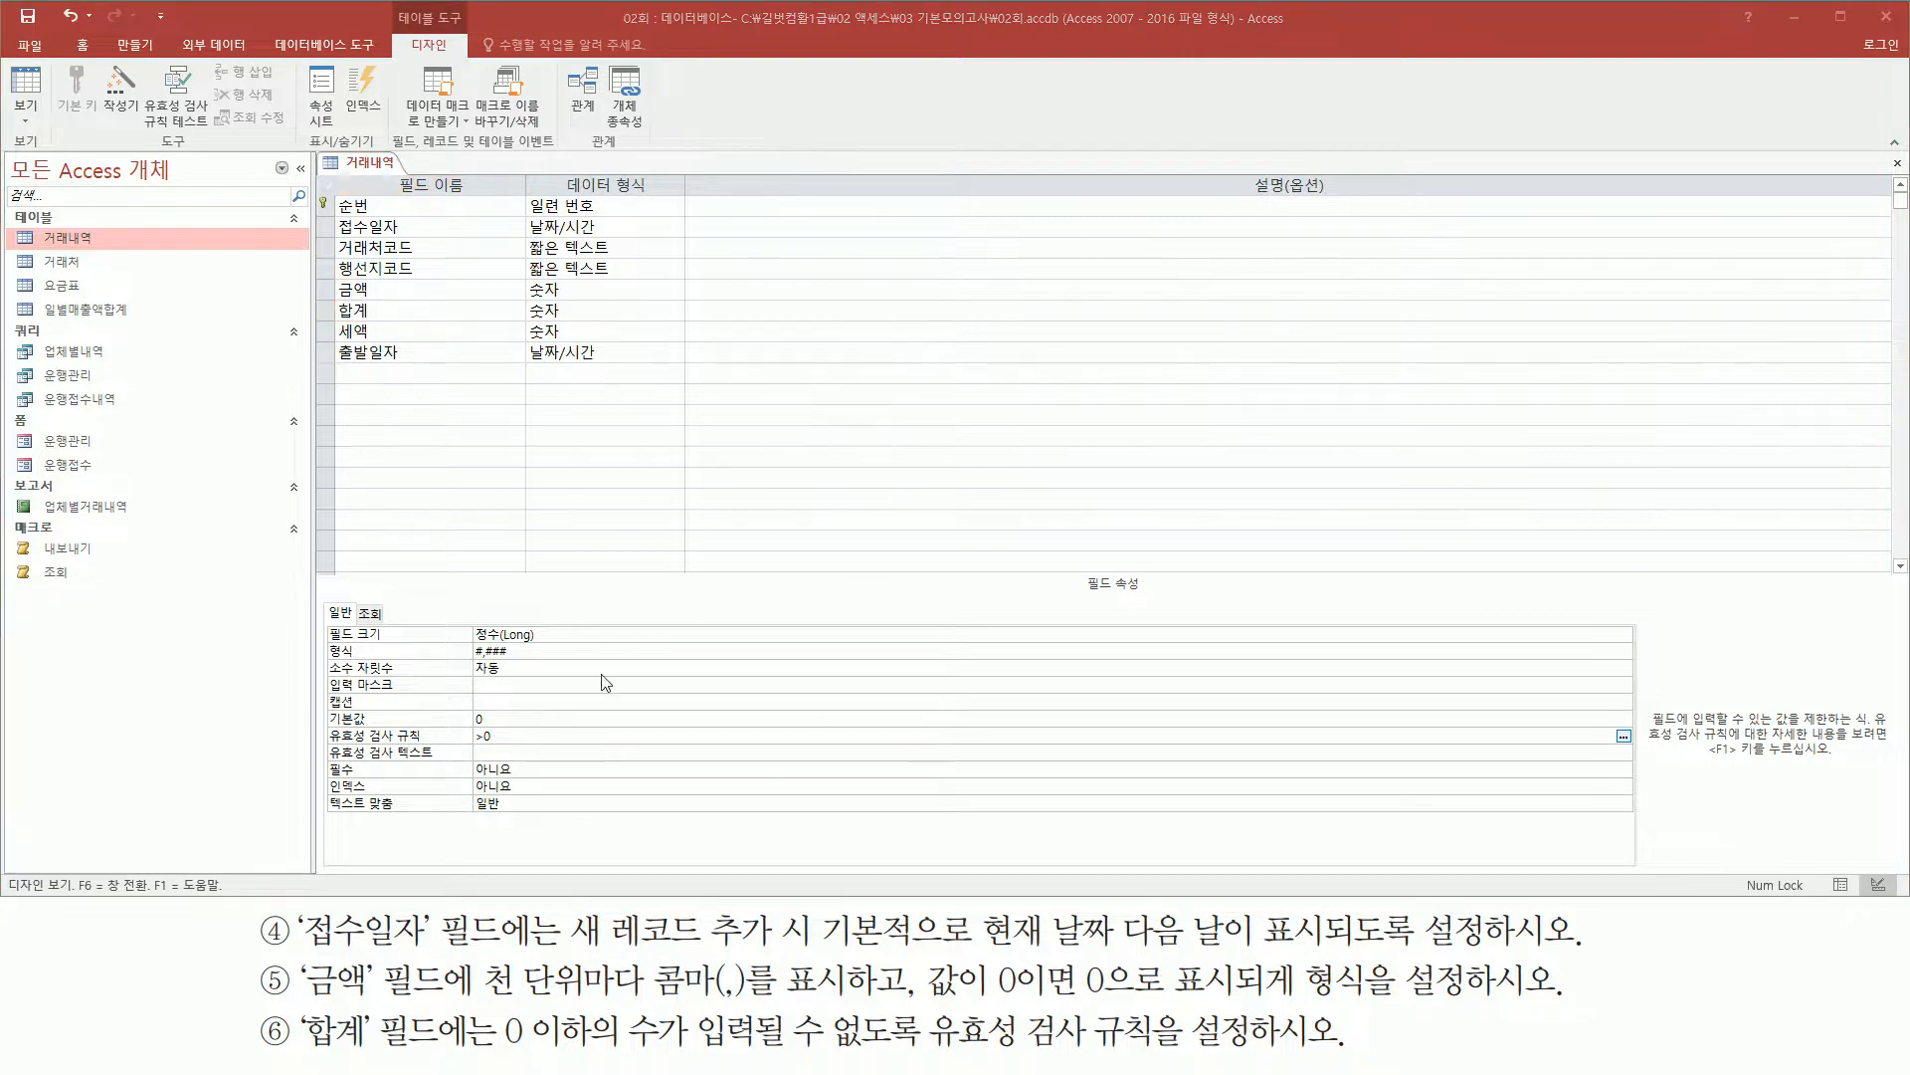
- Switch the 거래내역 table to Datasheet view, saving it and accepting the test of existing data against the new rules
click(368, 165)
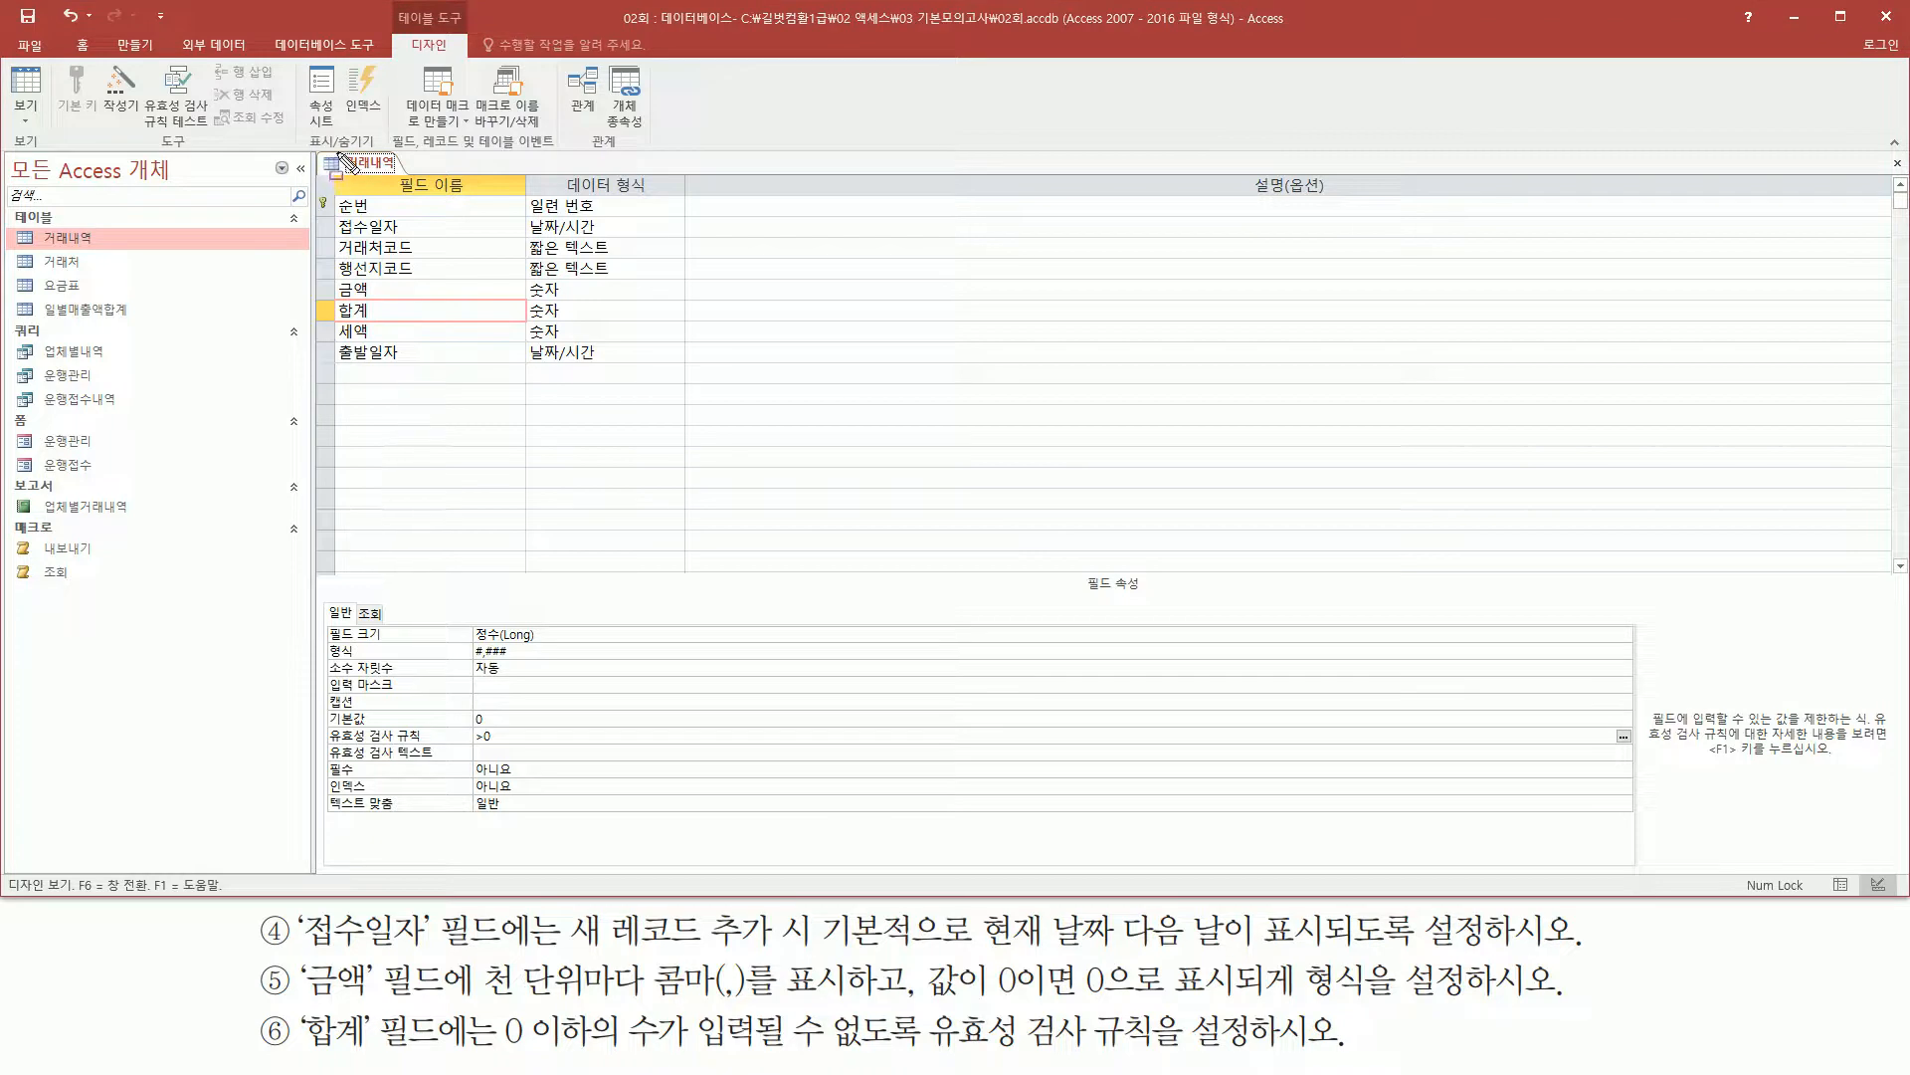
right_click(368, 164)
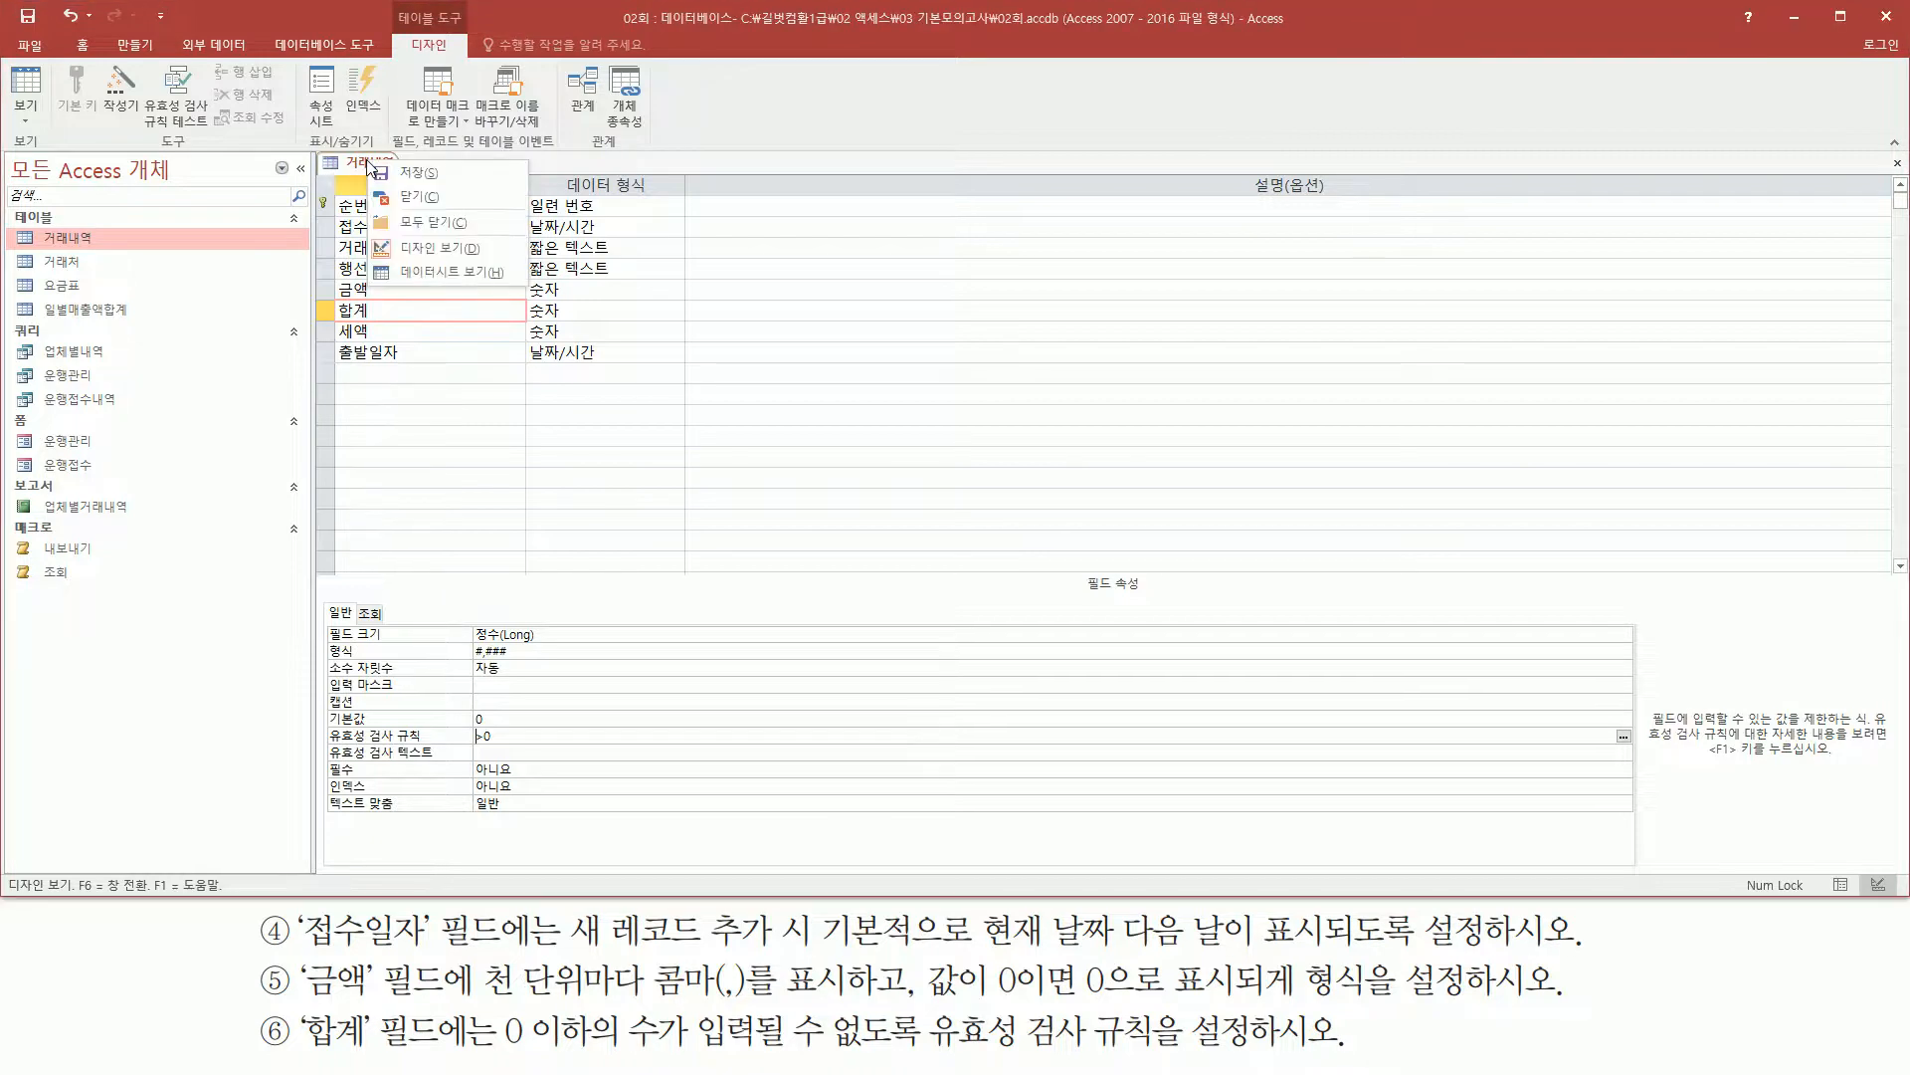
click(455, 267)
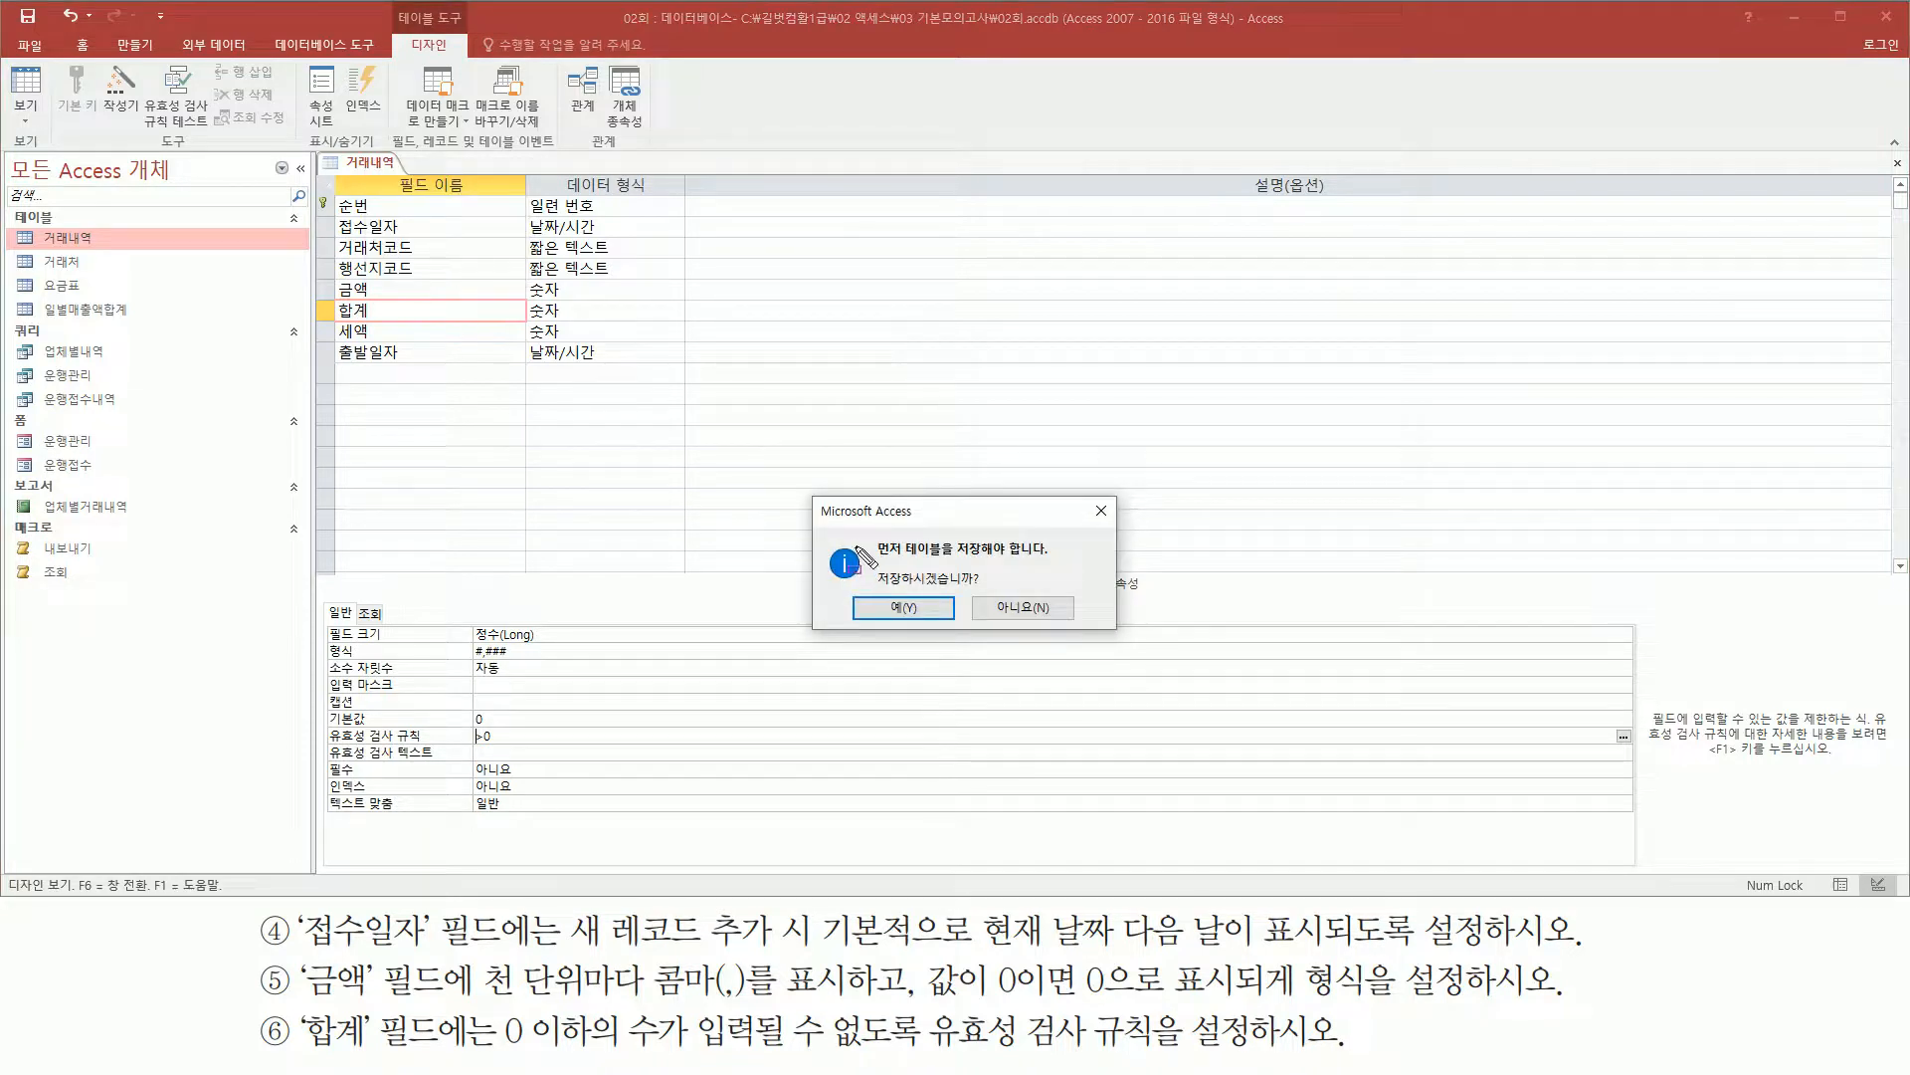
mouse_move(867, 562)
mouse_down()
mouse_move(988, 595)
mouse_move(925, 618)
mouse_up()
key(Escape)
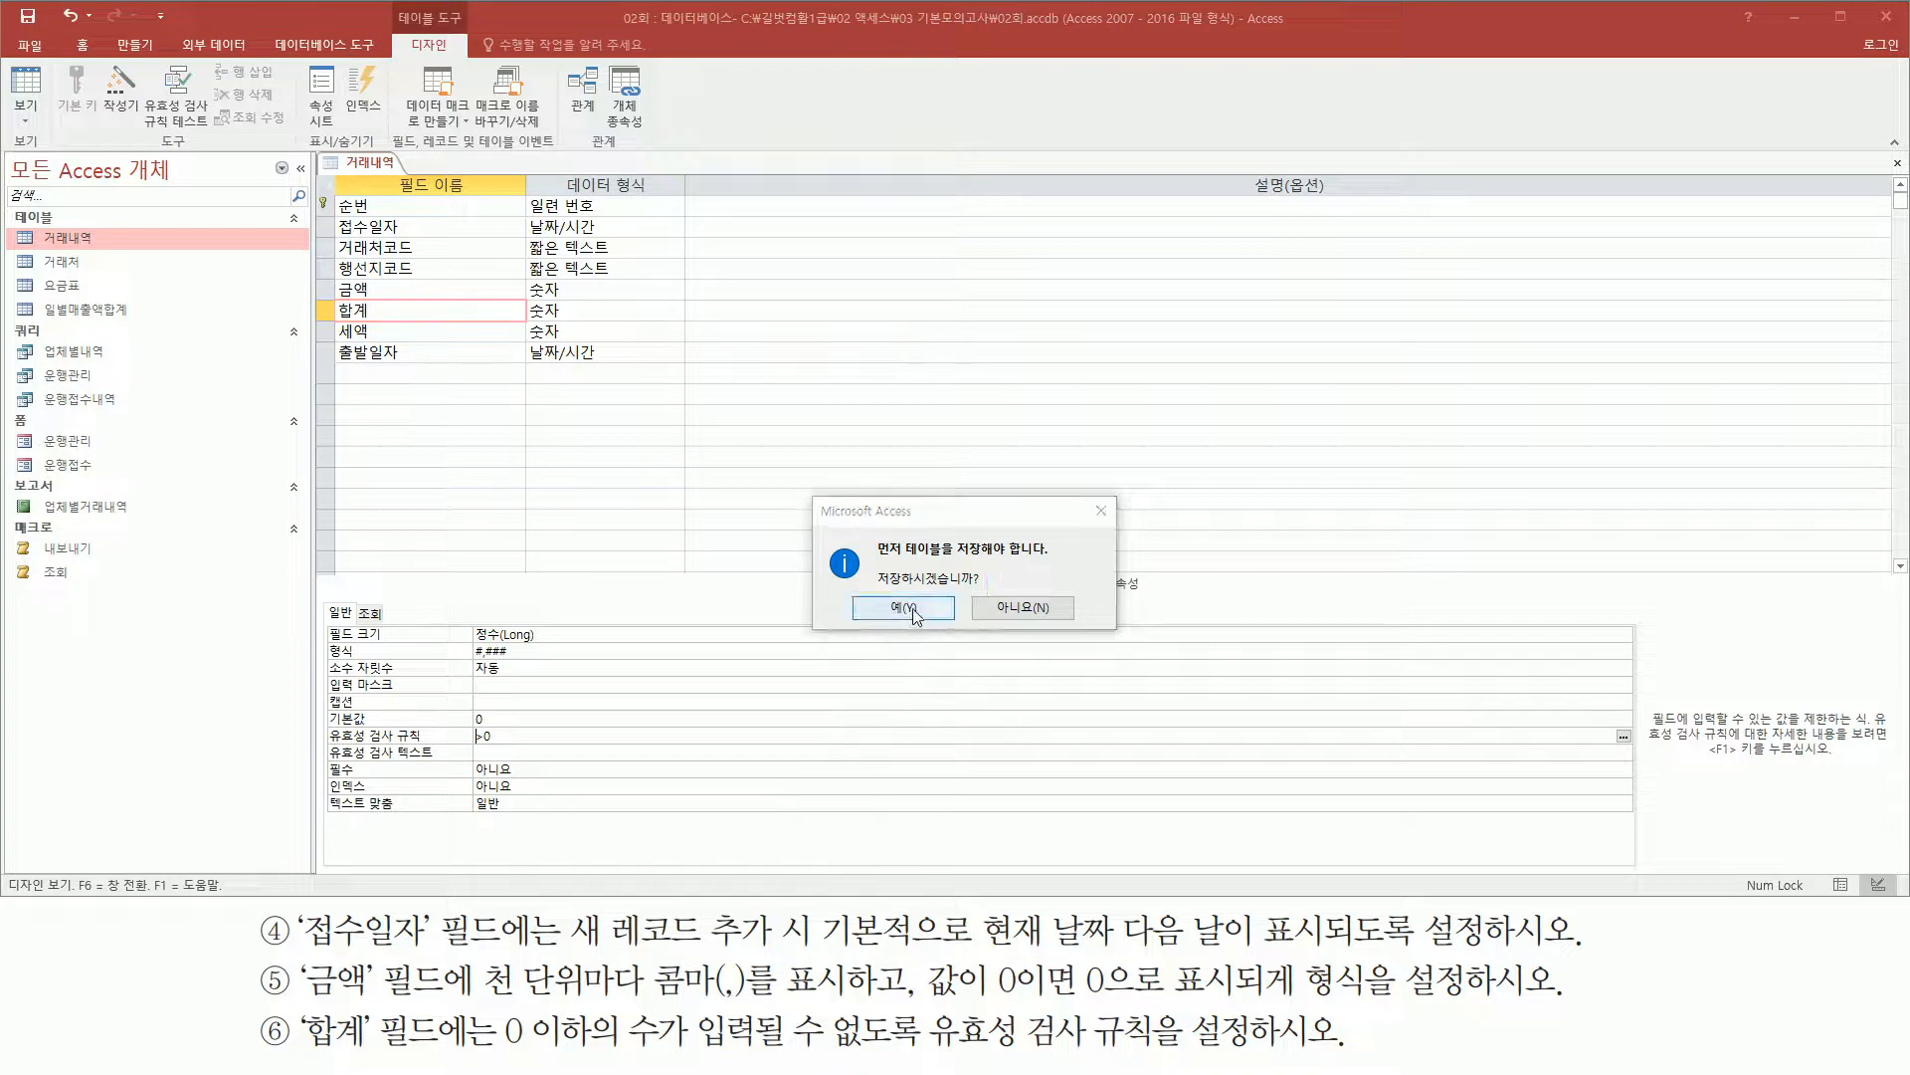
click(914, 611)
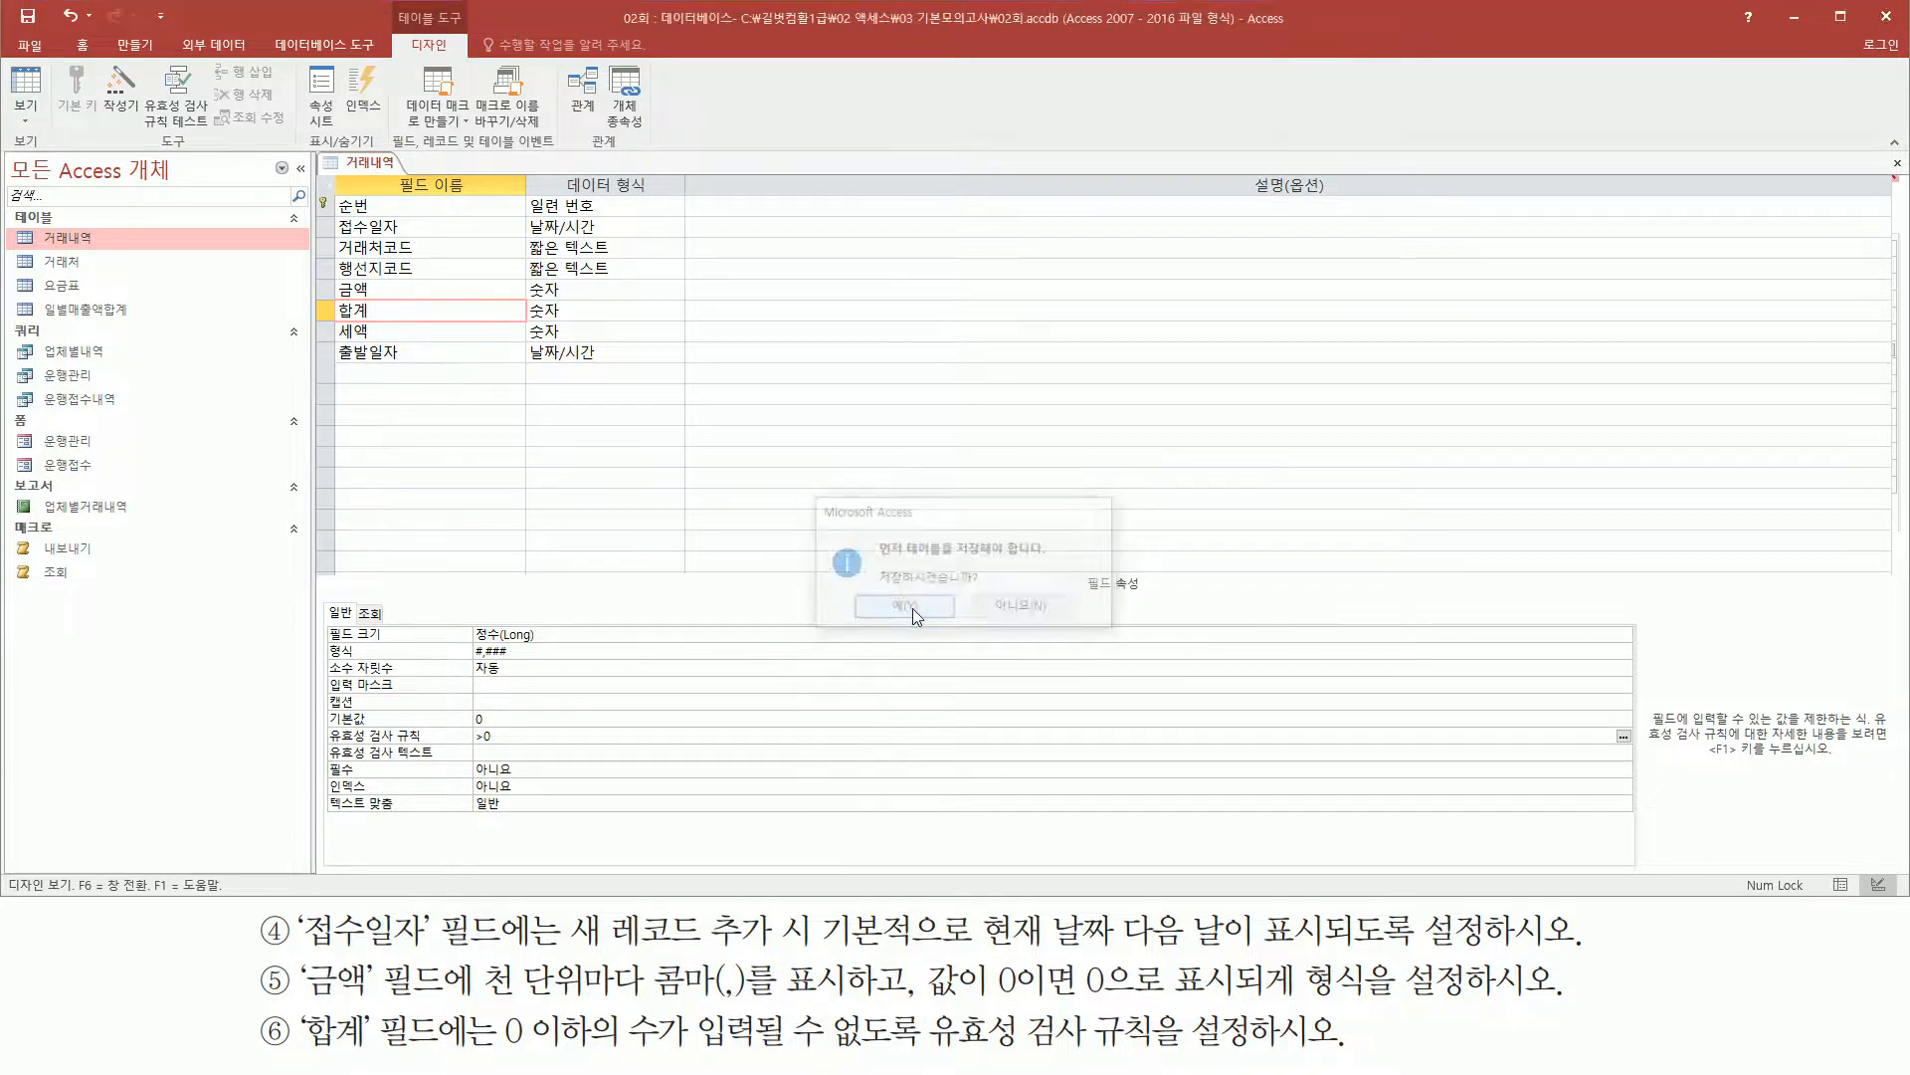
key(ctrl+shift+d)
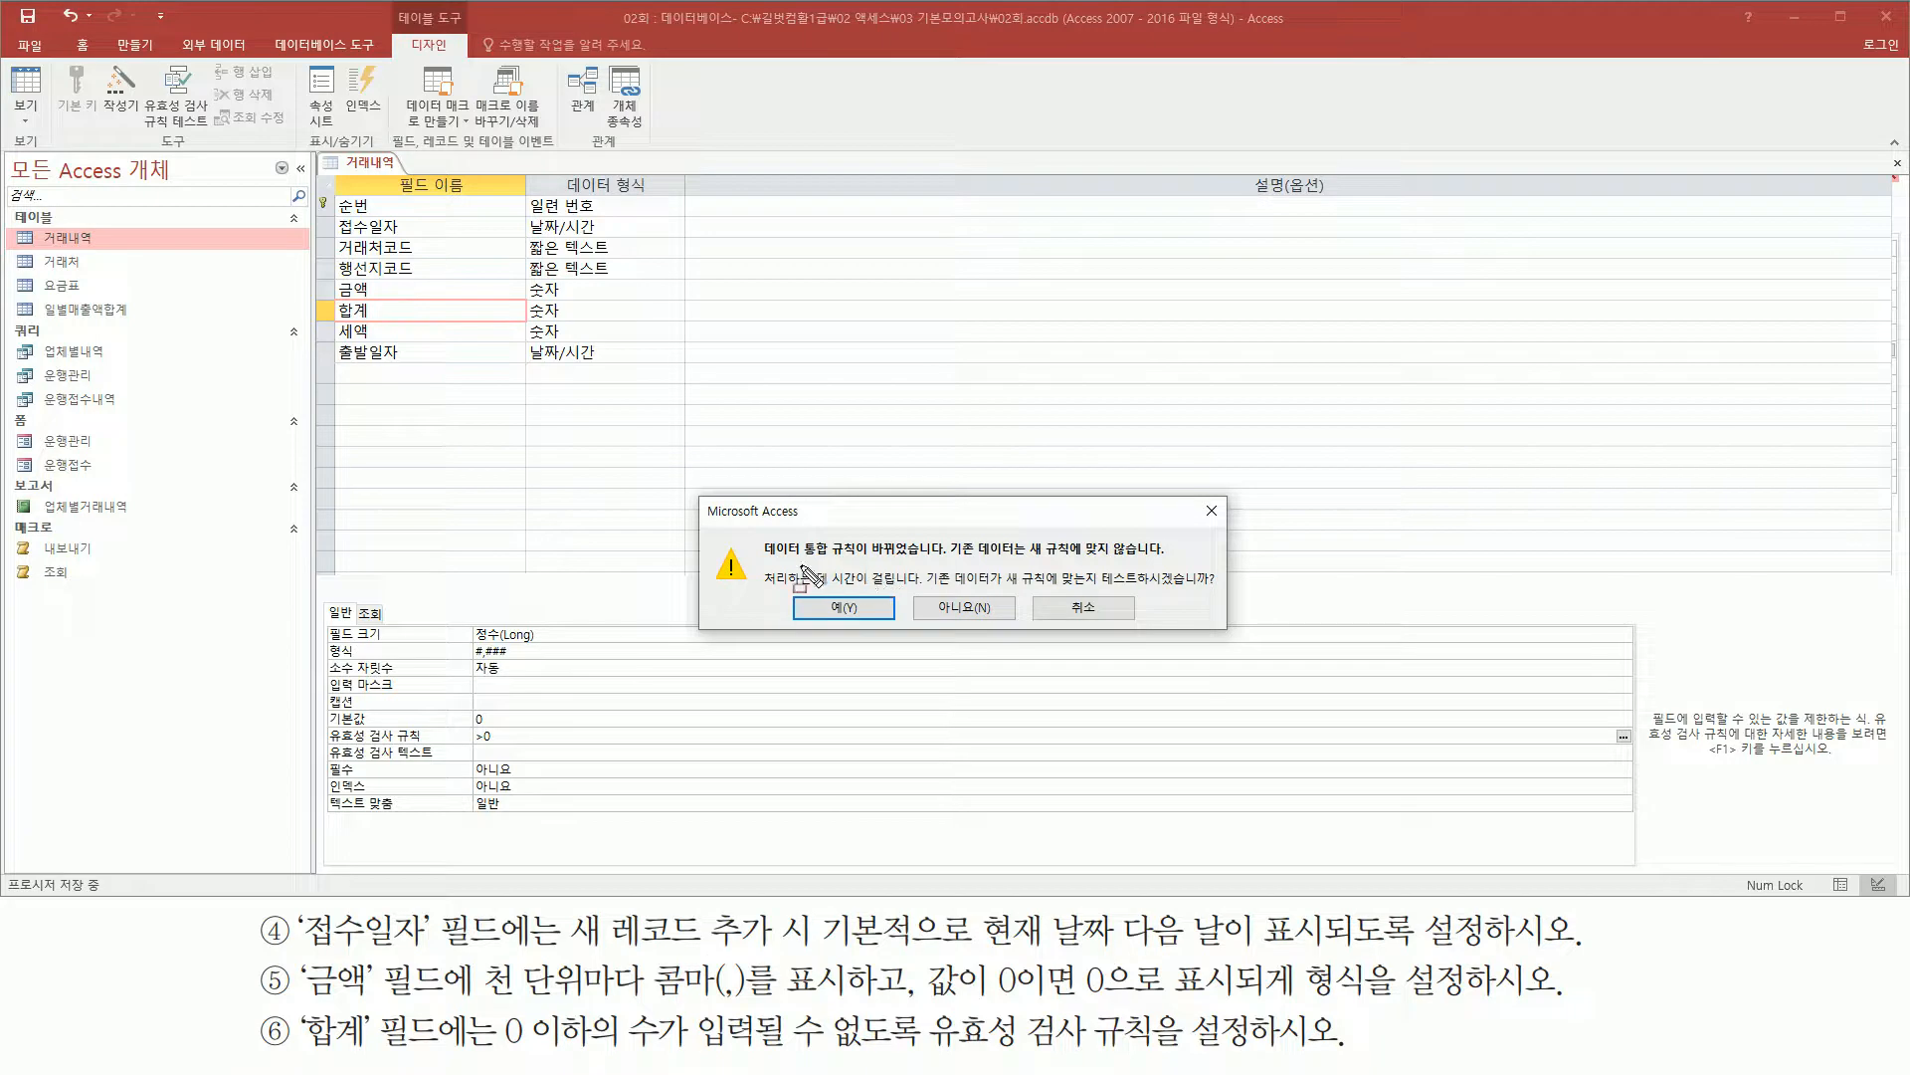
drag(1097, 591, 1216, 590)
drag(820, 587, 881, 626)
key(Escape)
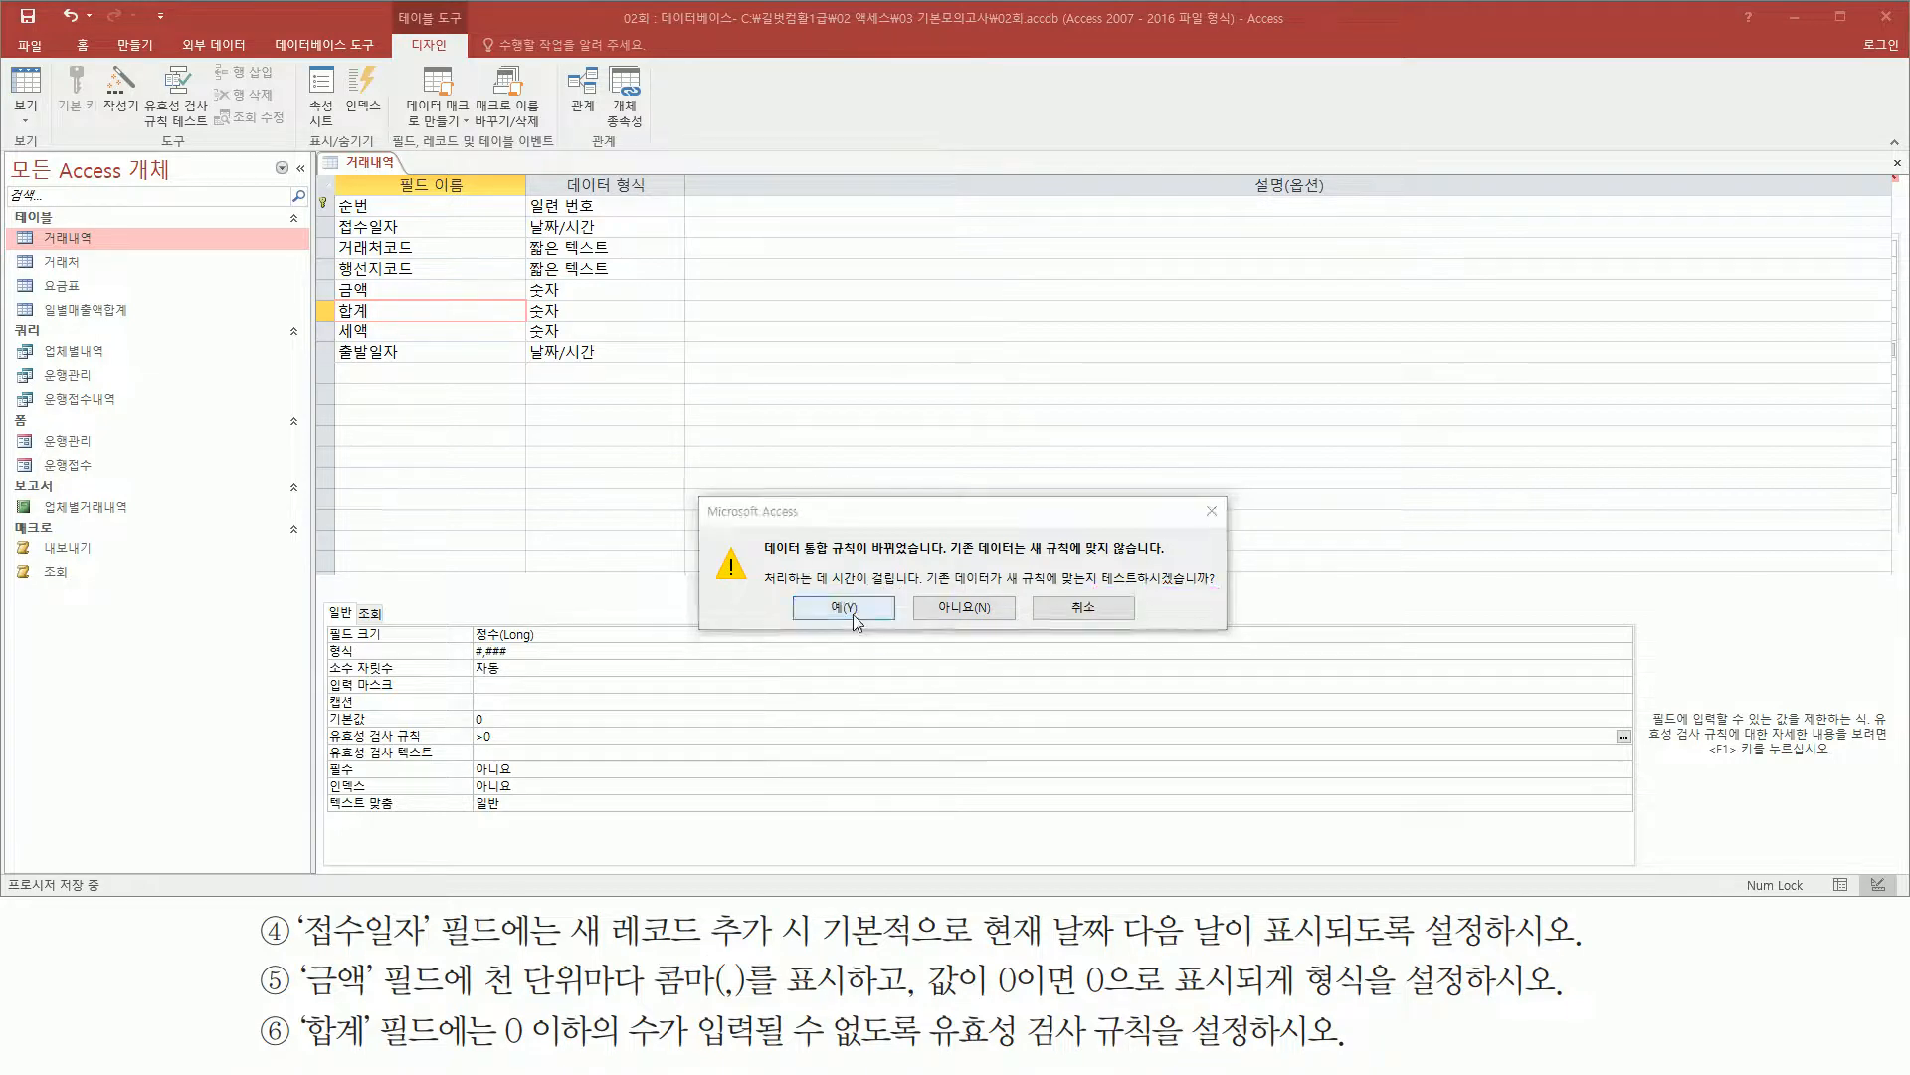
click(846, 609)
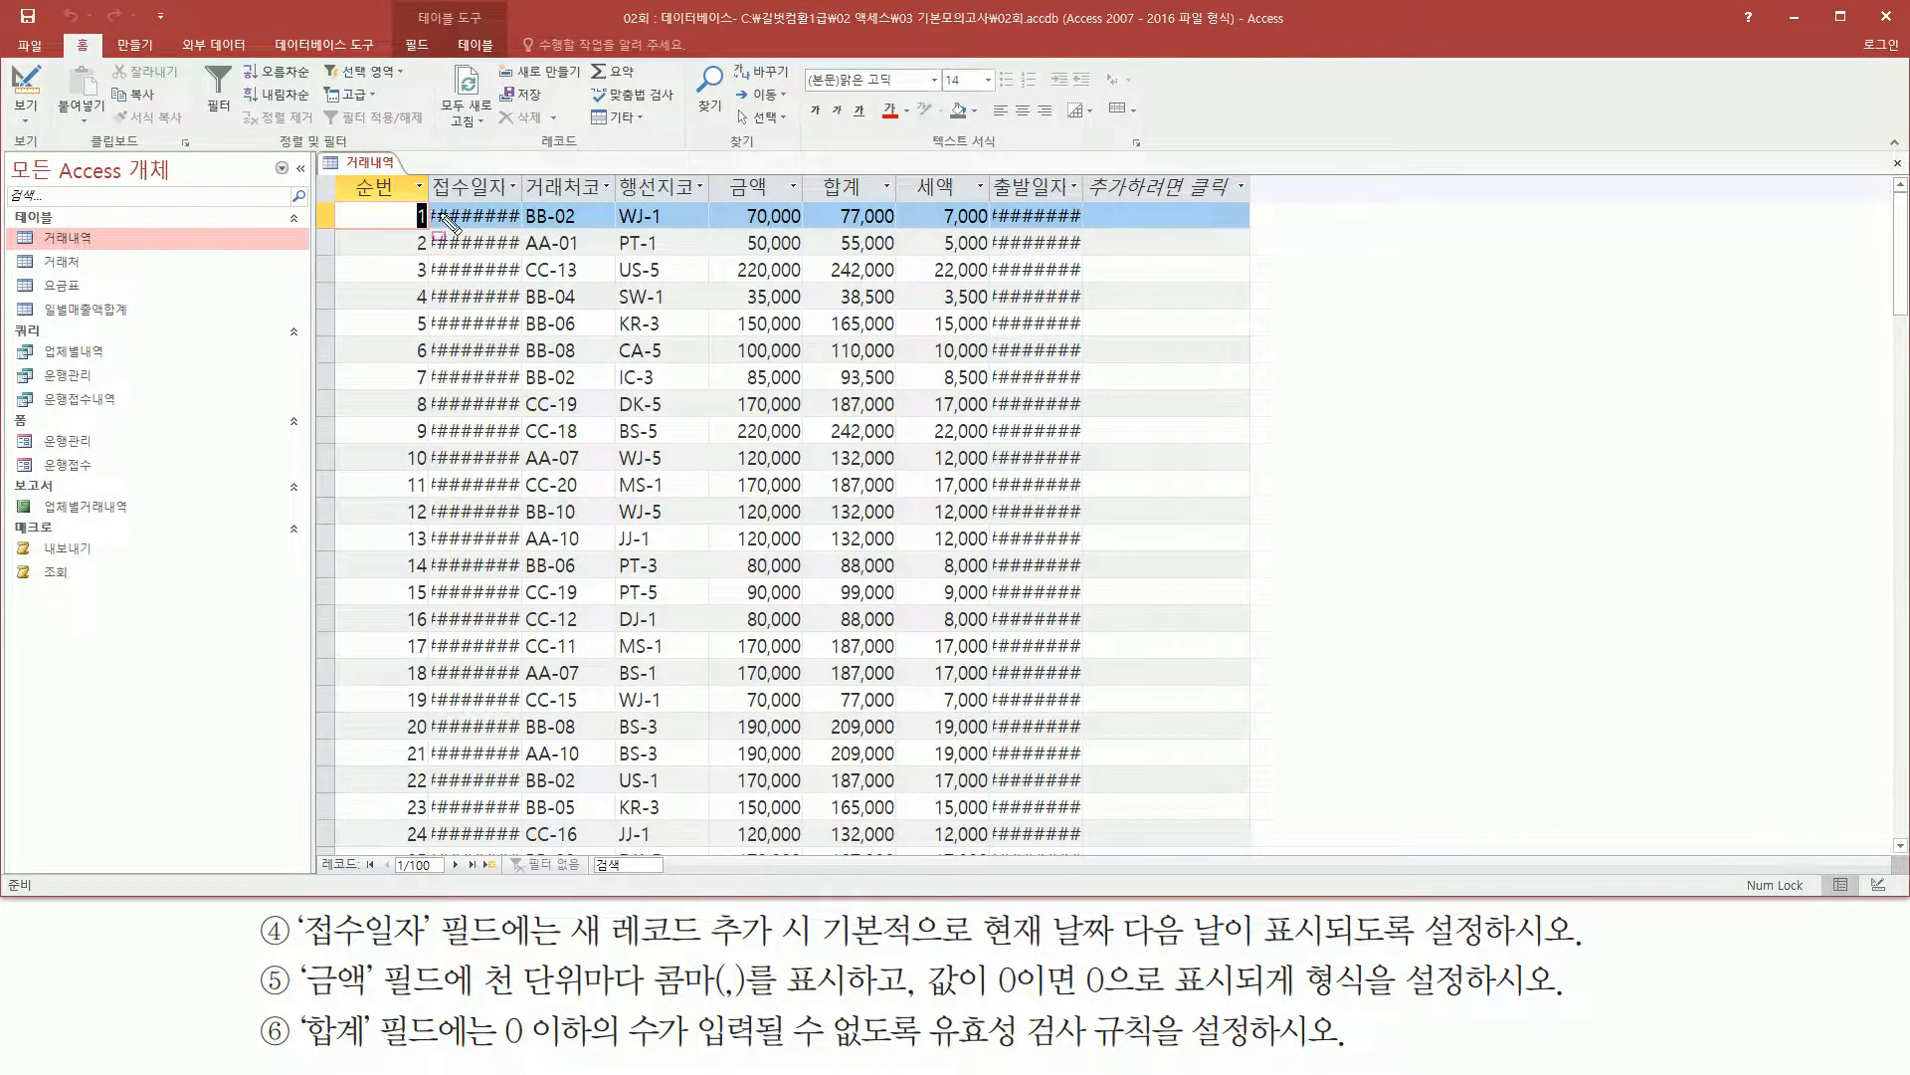
- Auto-fit the widths of the 접수일자 and 출발일자 columns so their full dates fit
mouse_move(434, 212)
mouse_down()
mouse_move(485, 762)
mouse_move(522, 836)
mouse_up()
drag(1002, 201, 1072, 851)
key(Escape)
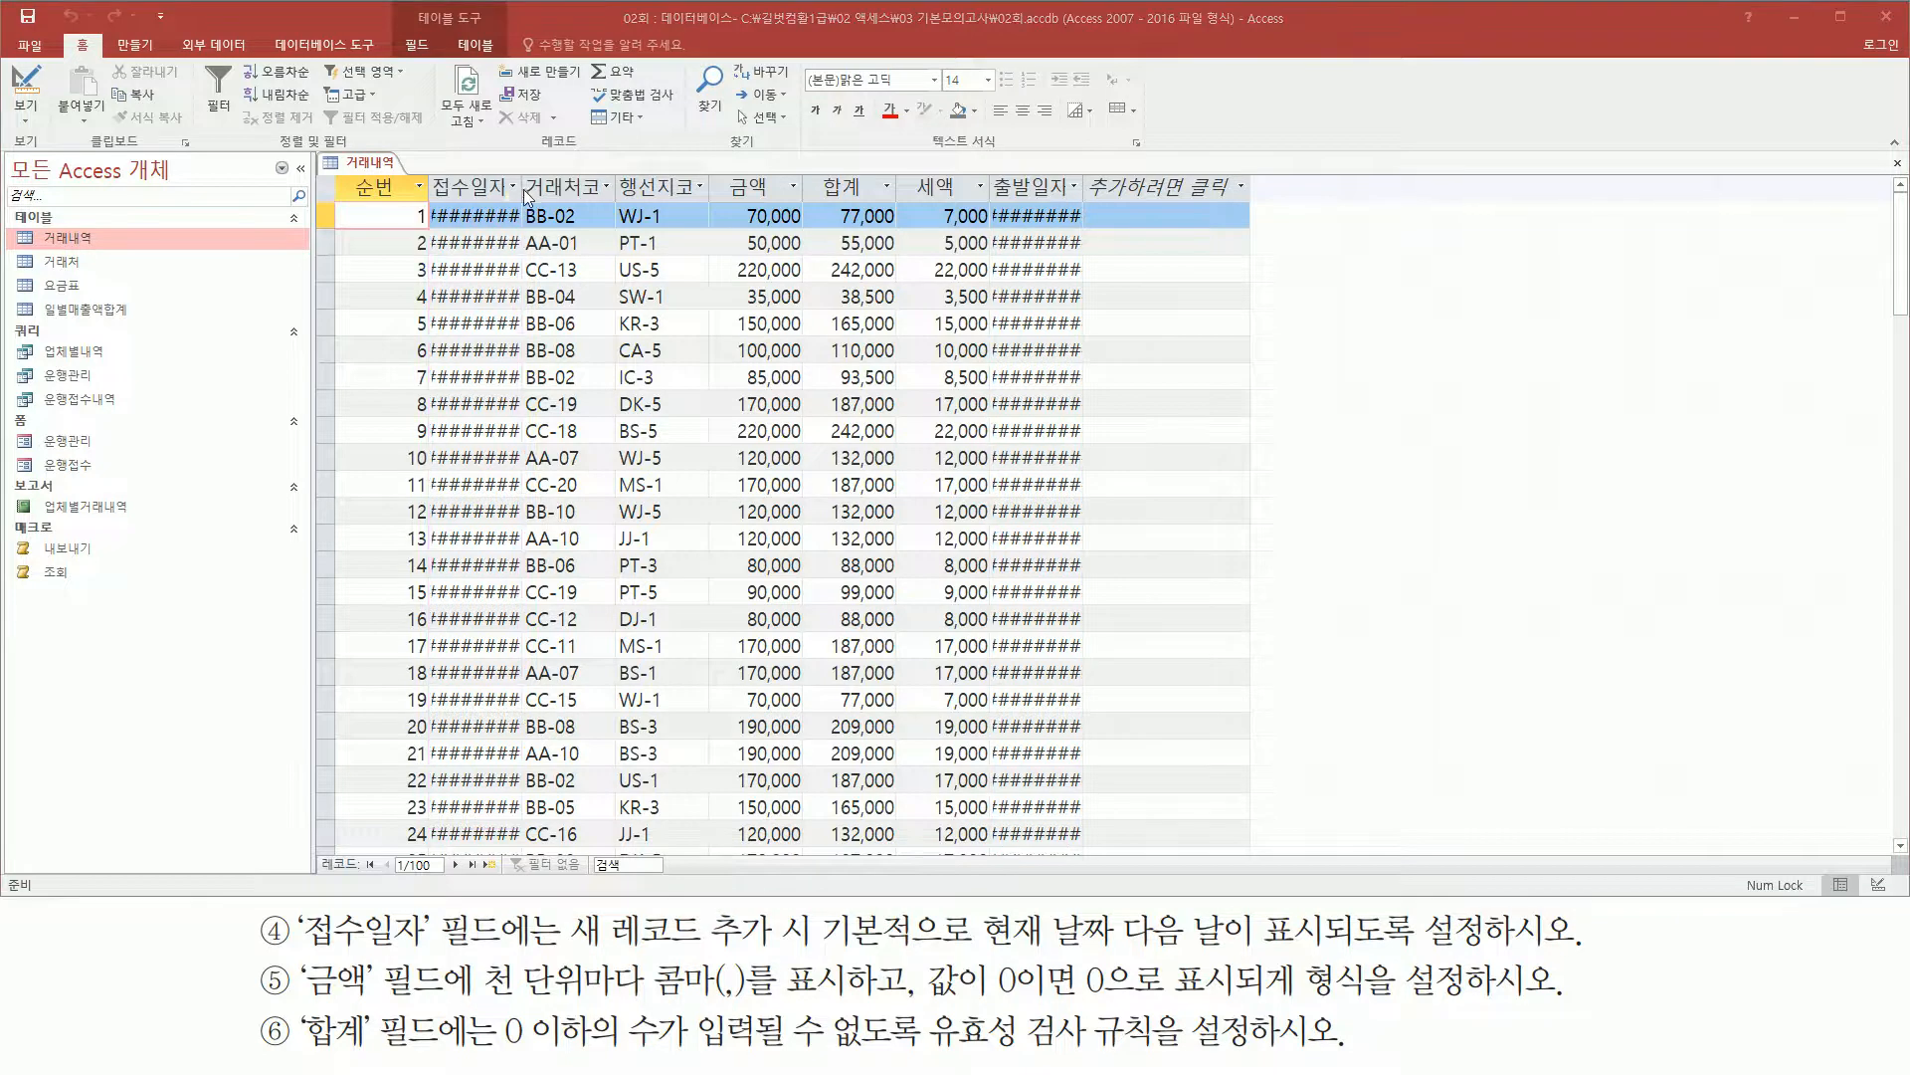
drag(515, 167, 528, 219)
drag(1080, 168, 1087, 206)
key(Escape)
click(487, 161)
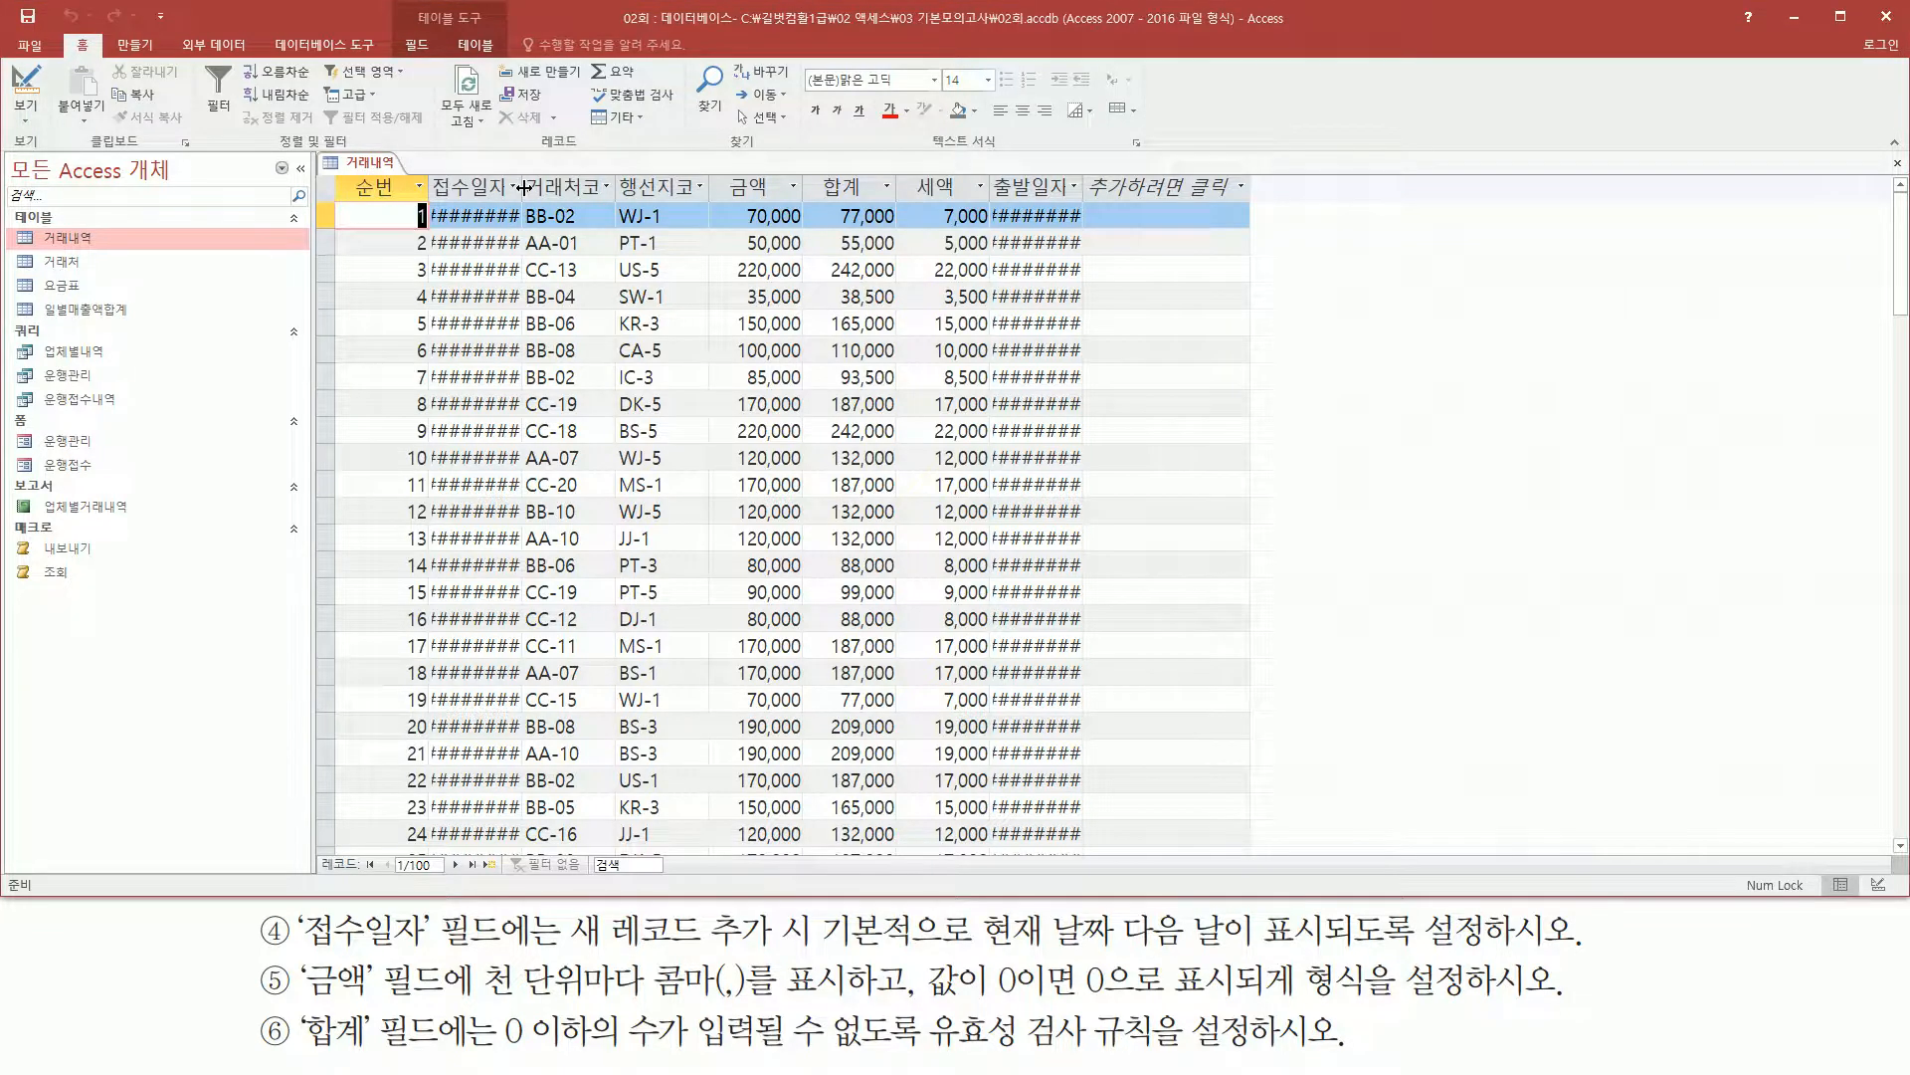
double_click(522, 188)
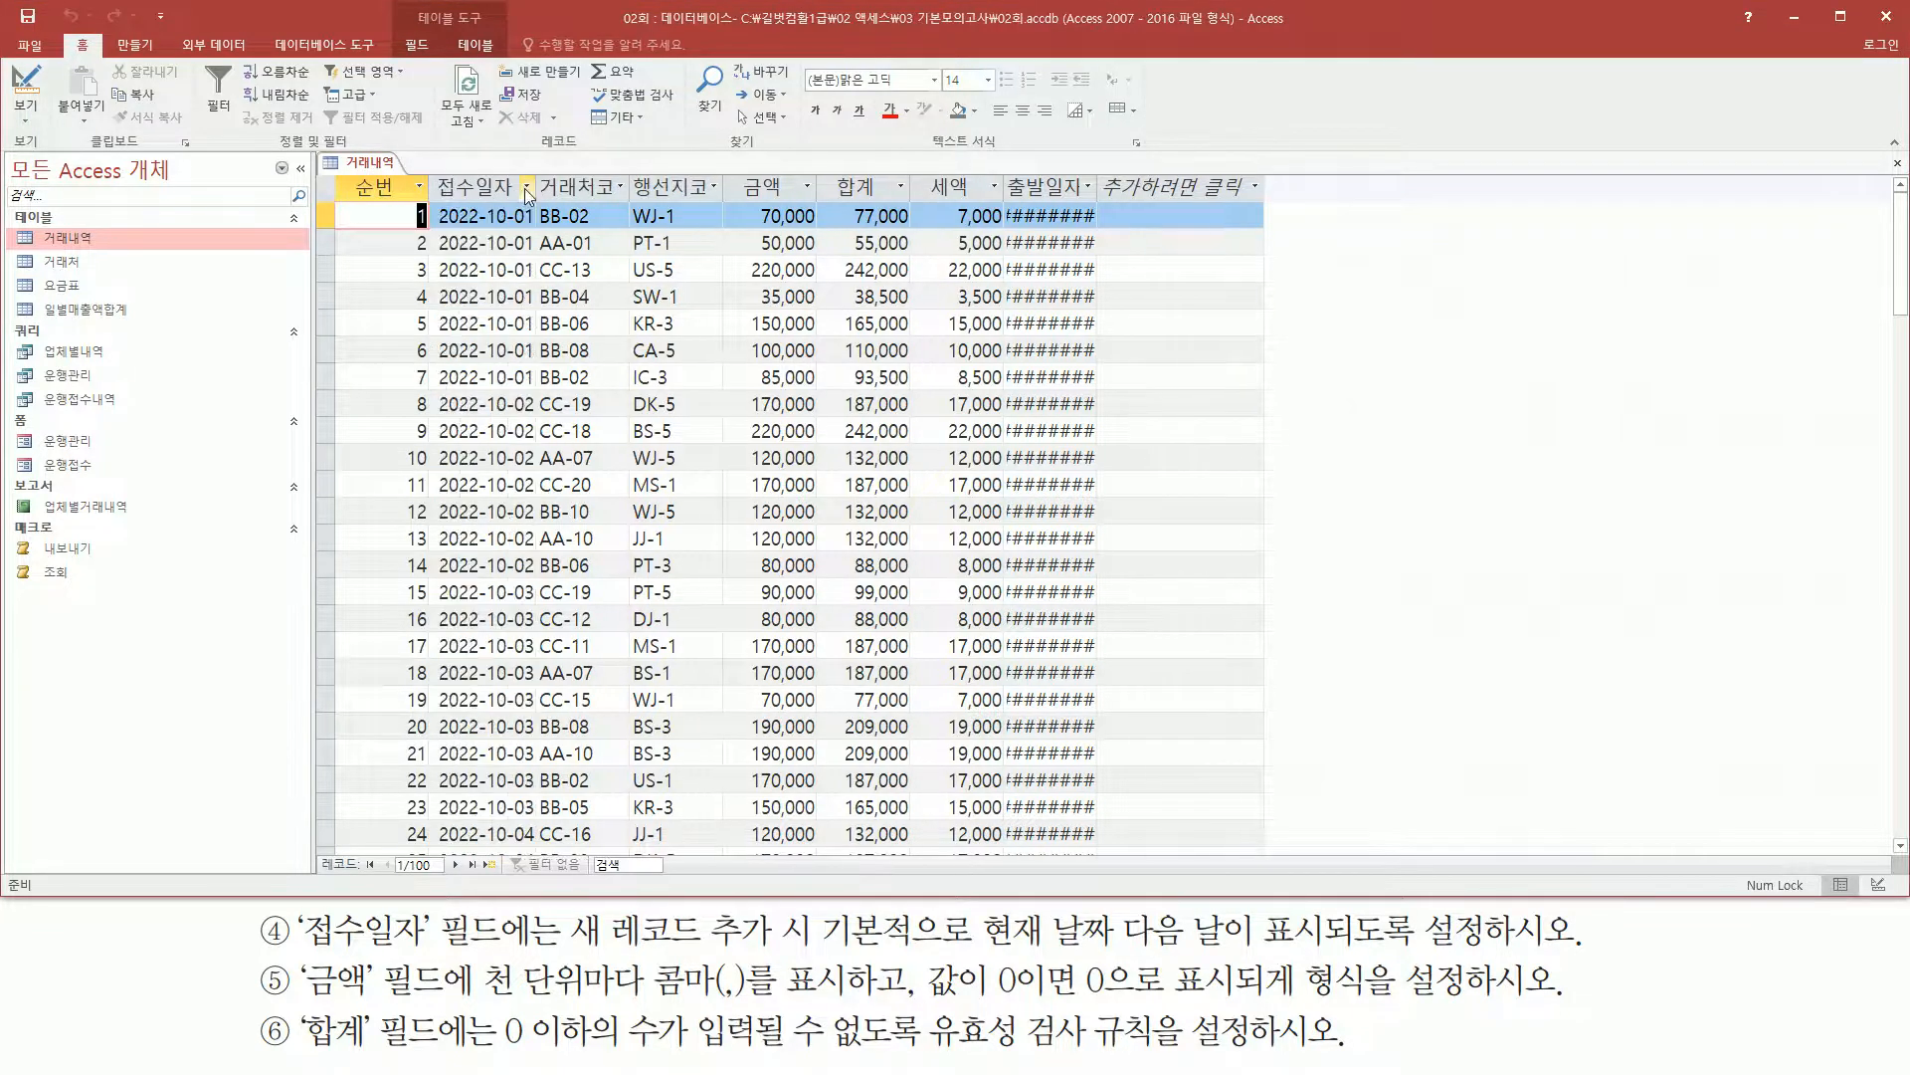
double_click(1099, 189)
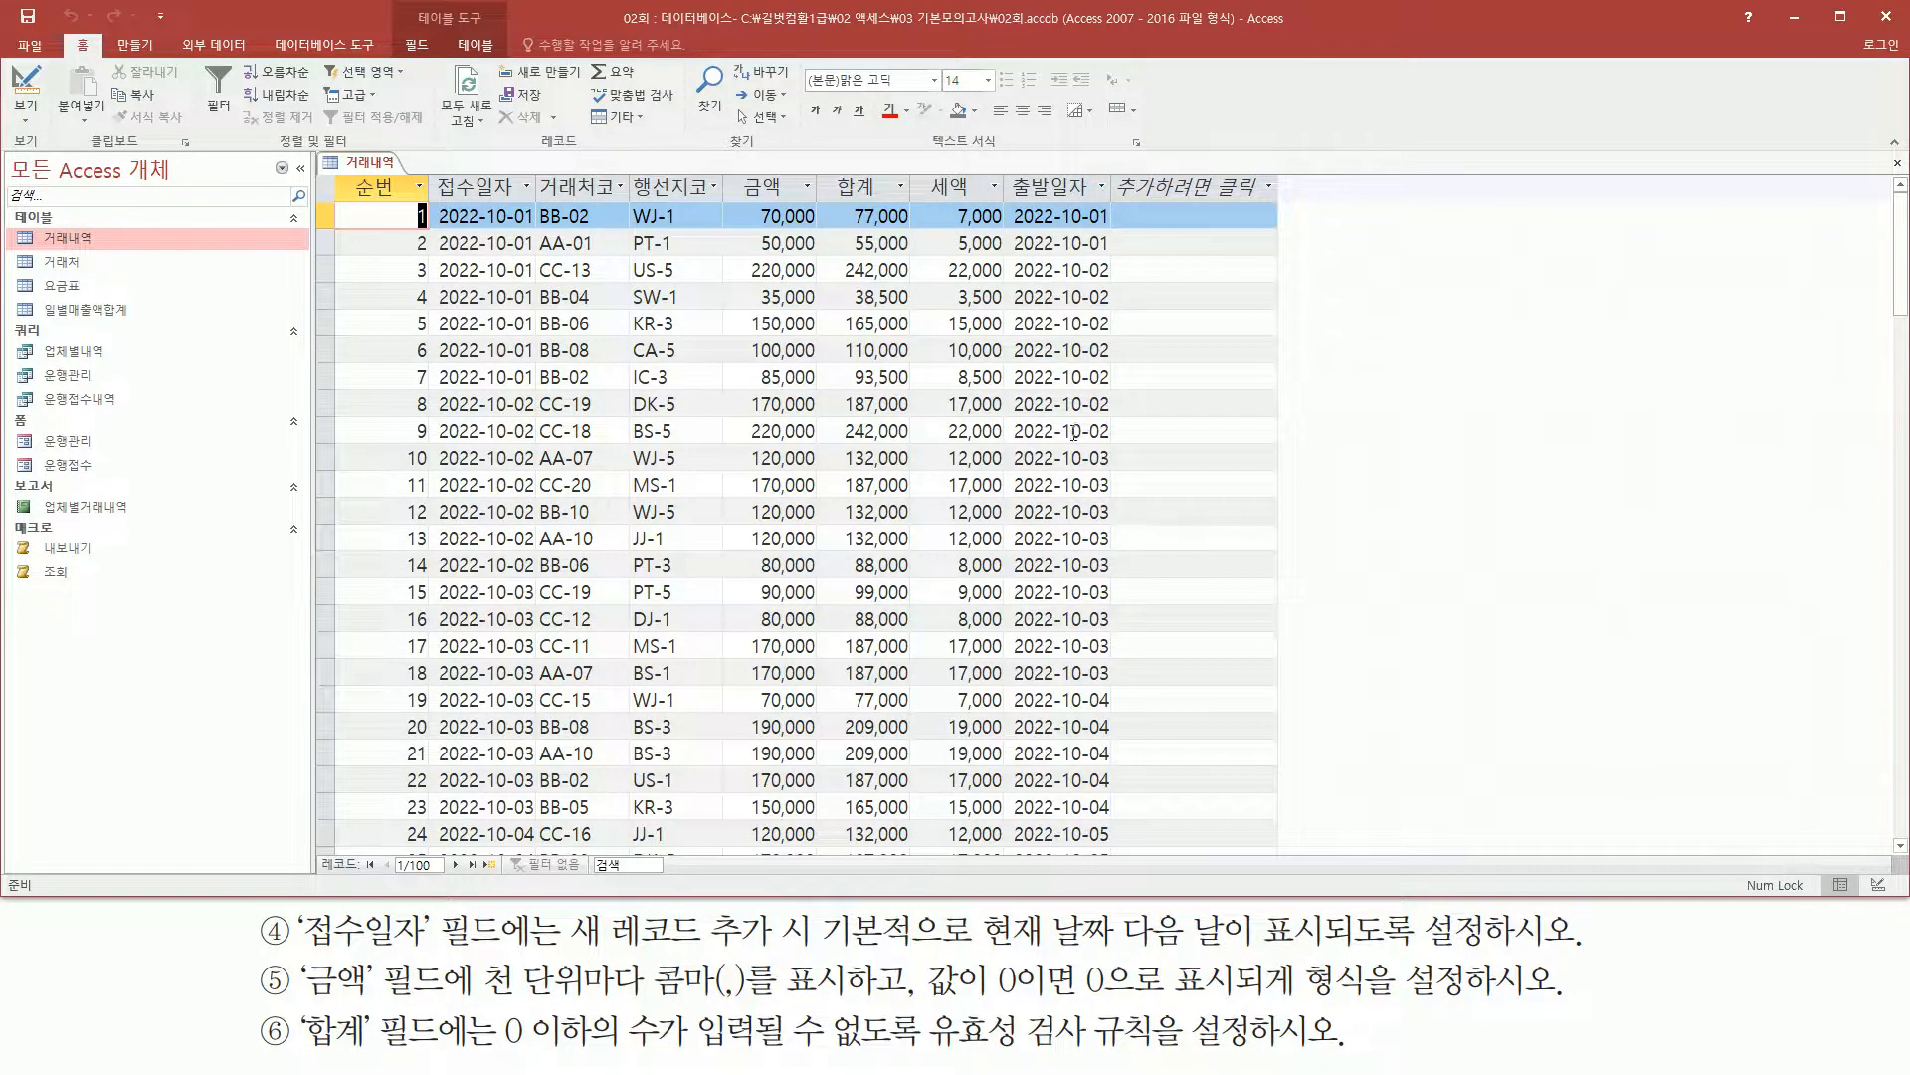
click(410, 217)
drag(341, 175, 426, 202)
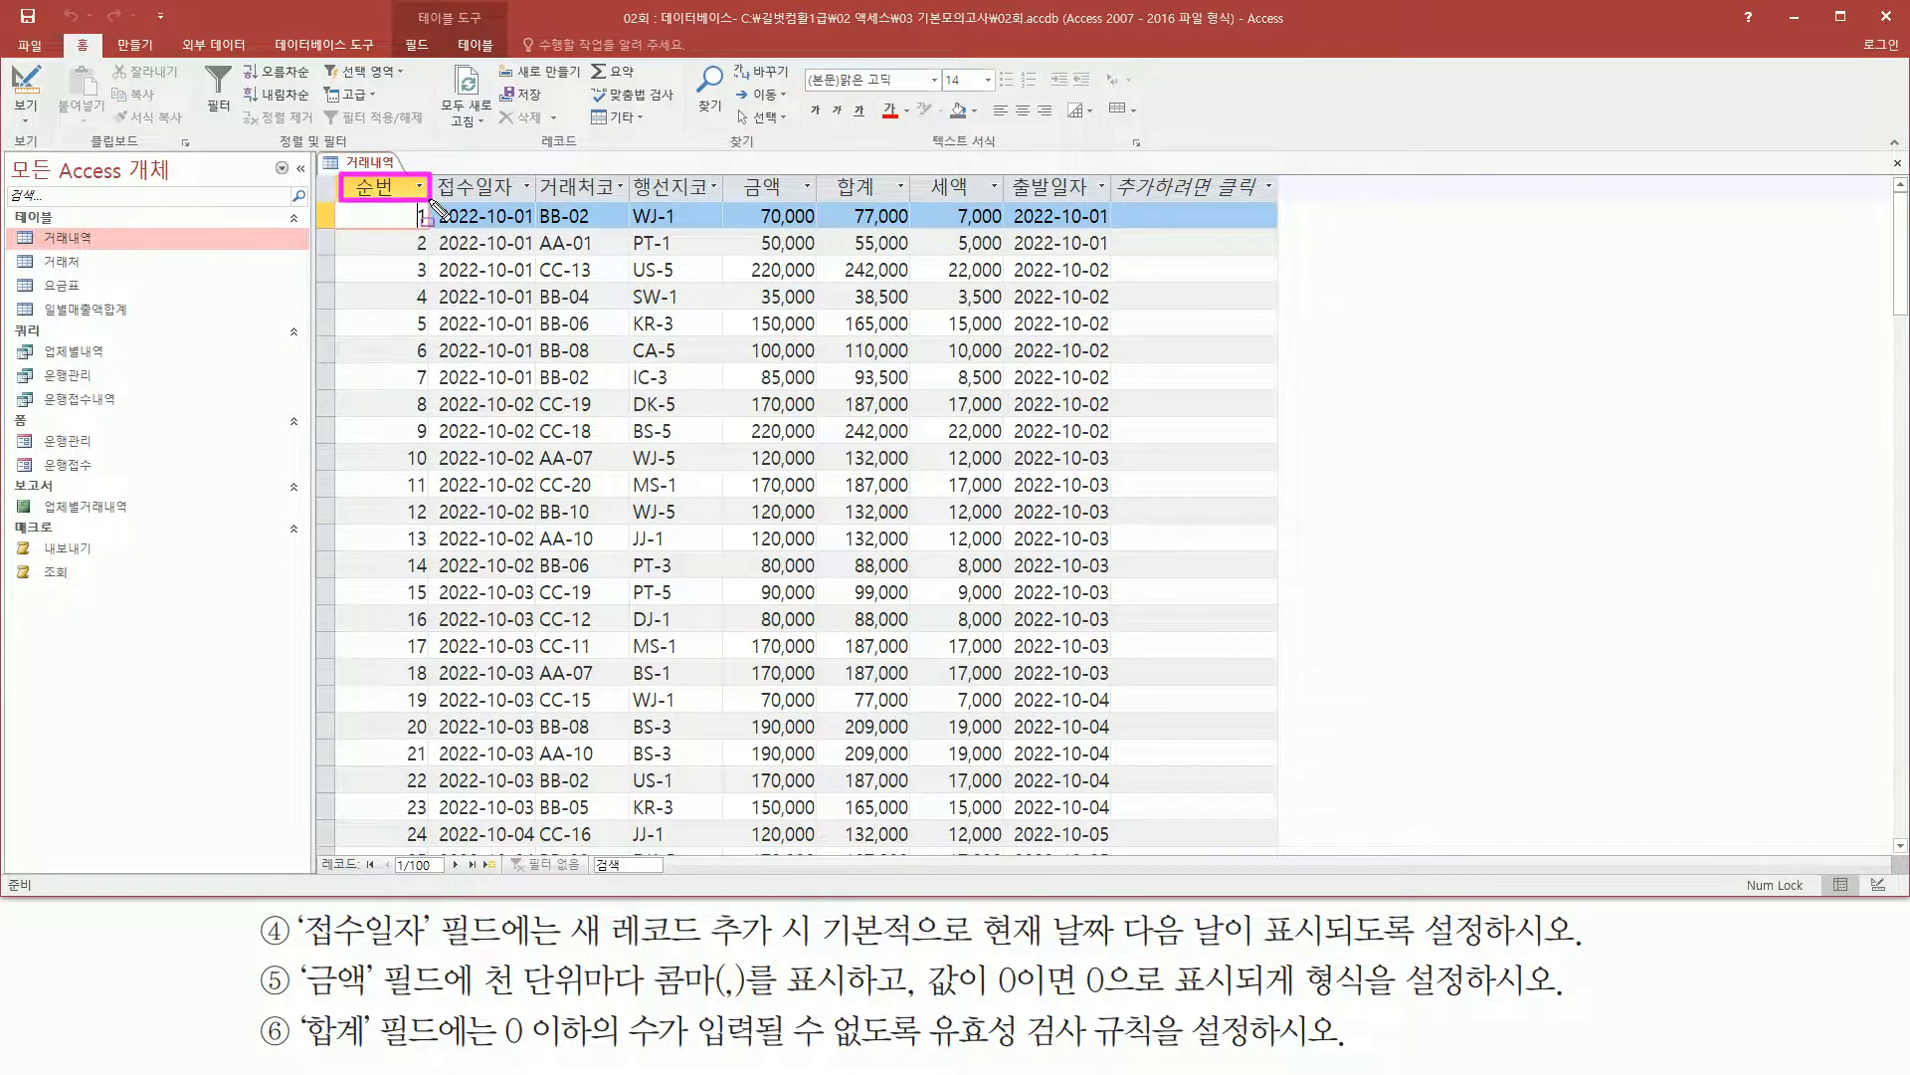
drag(401, 199, 441, 853)
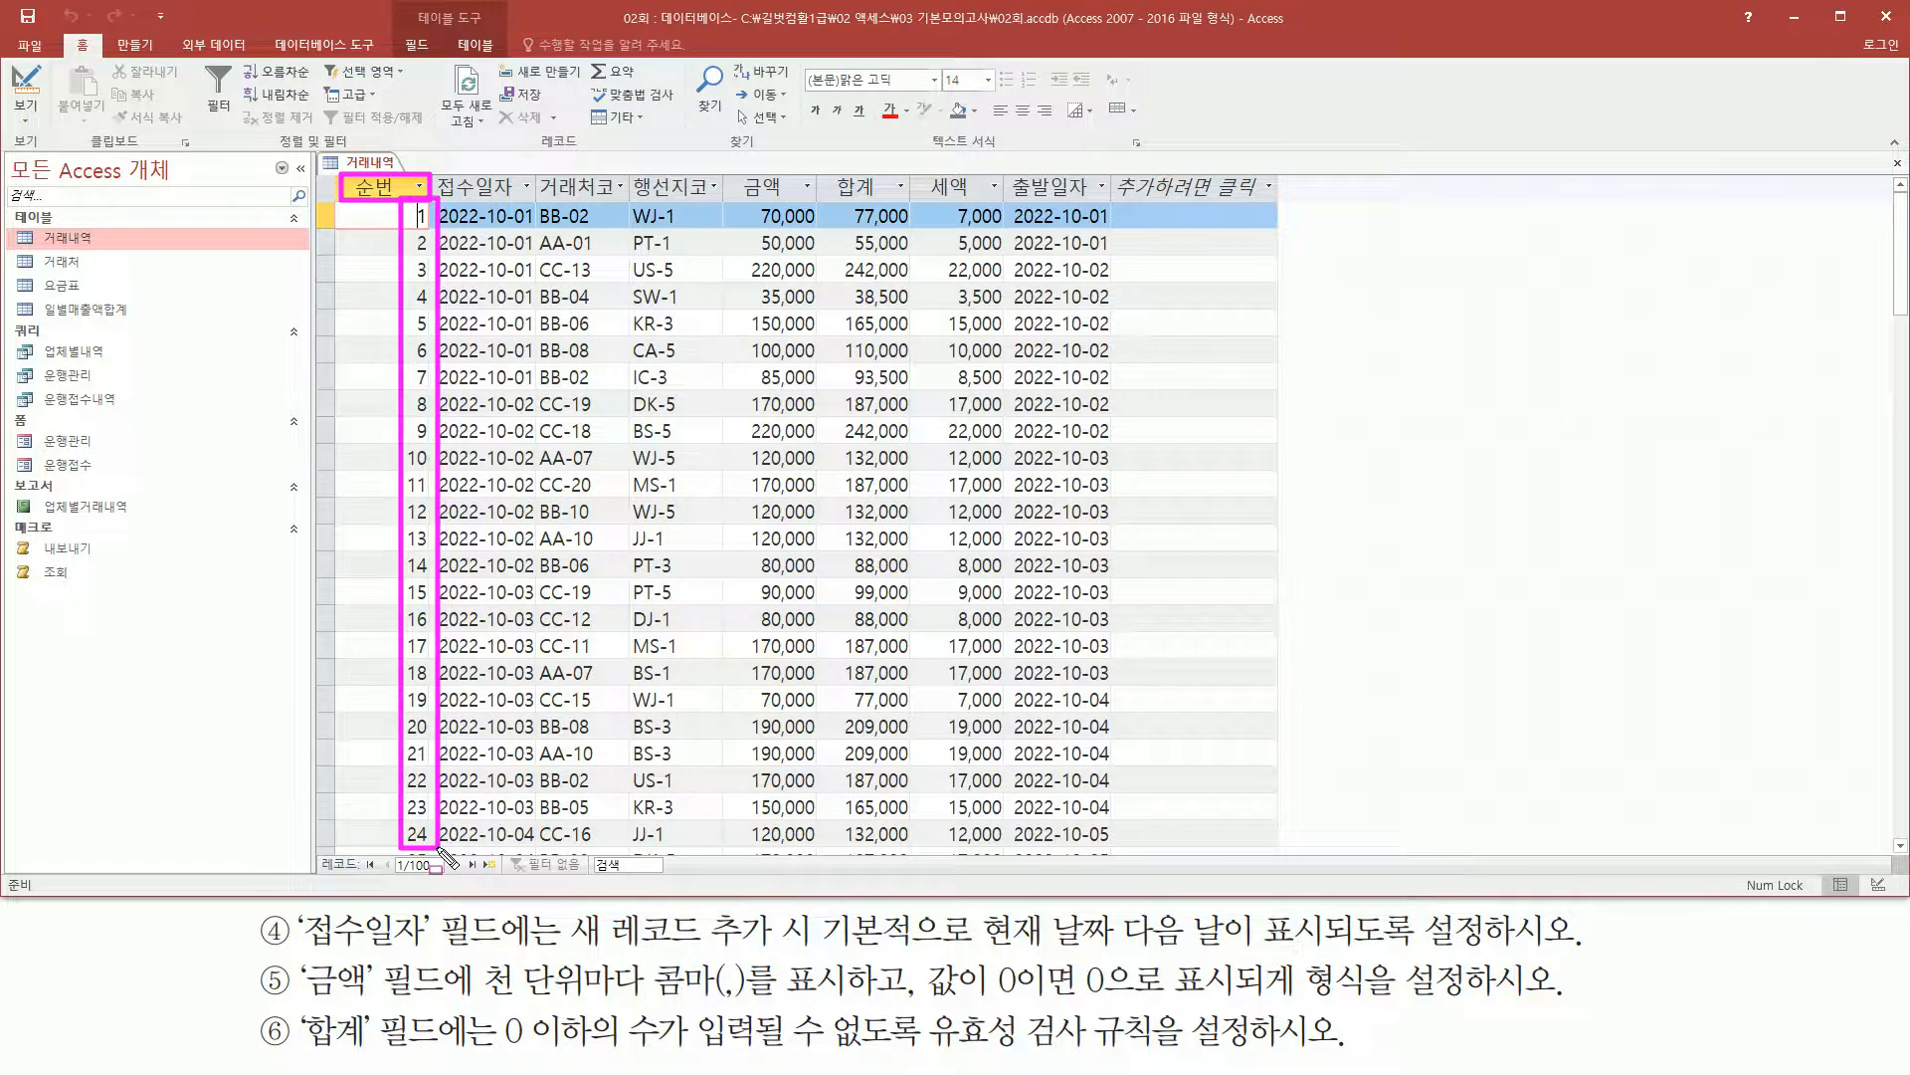
key(Escape)
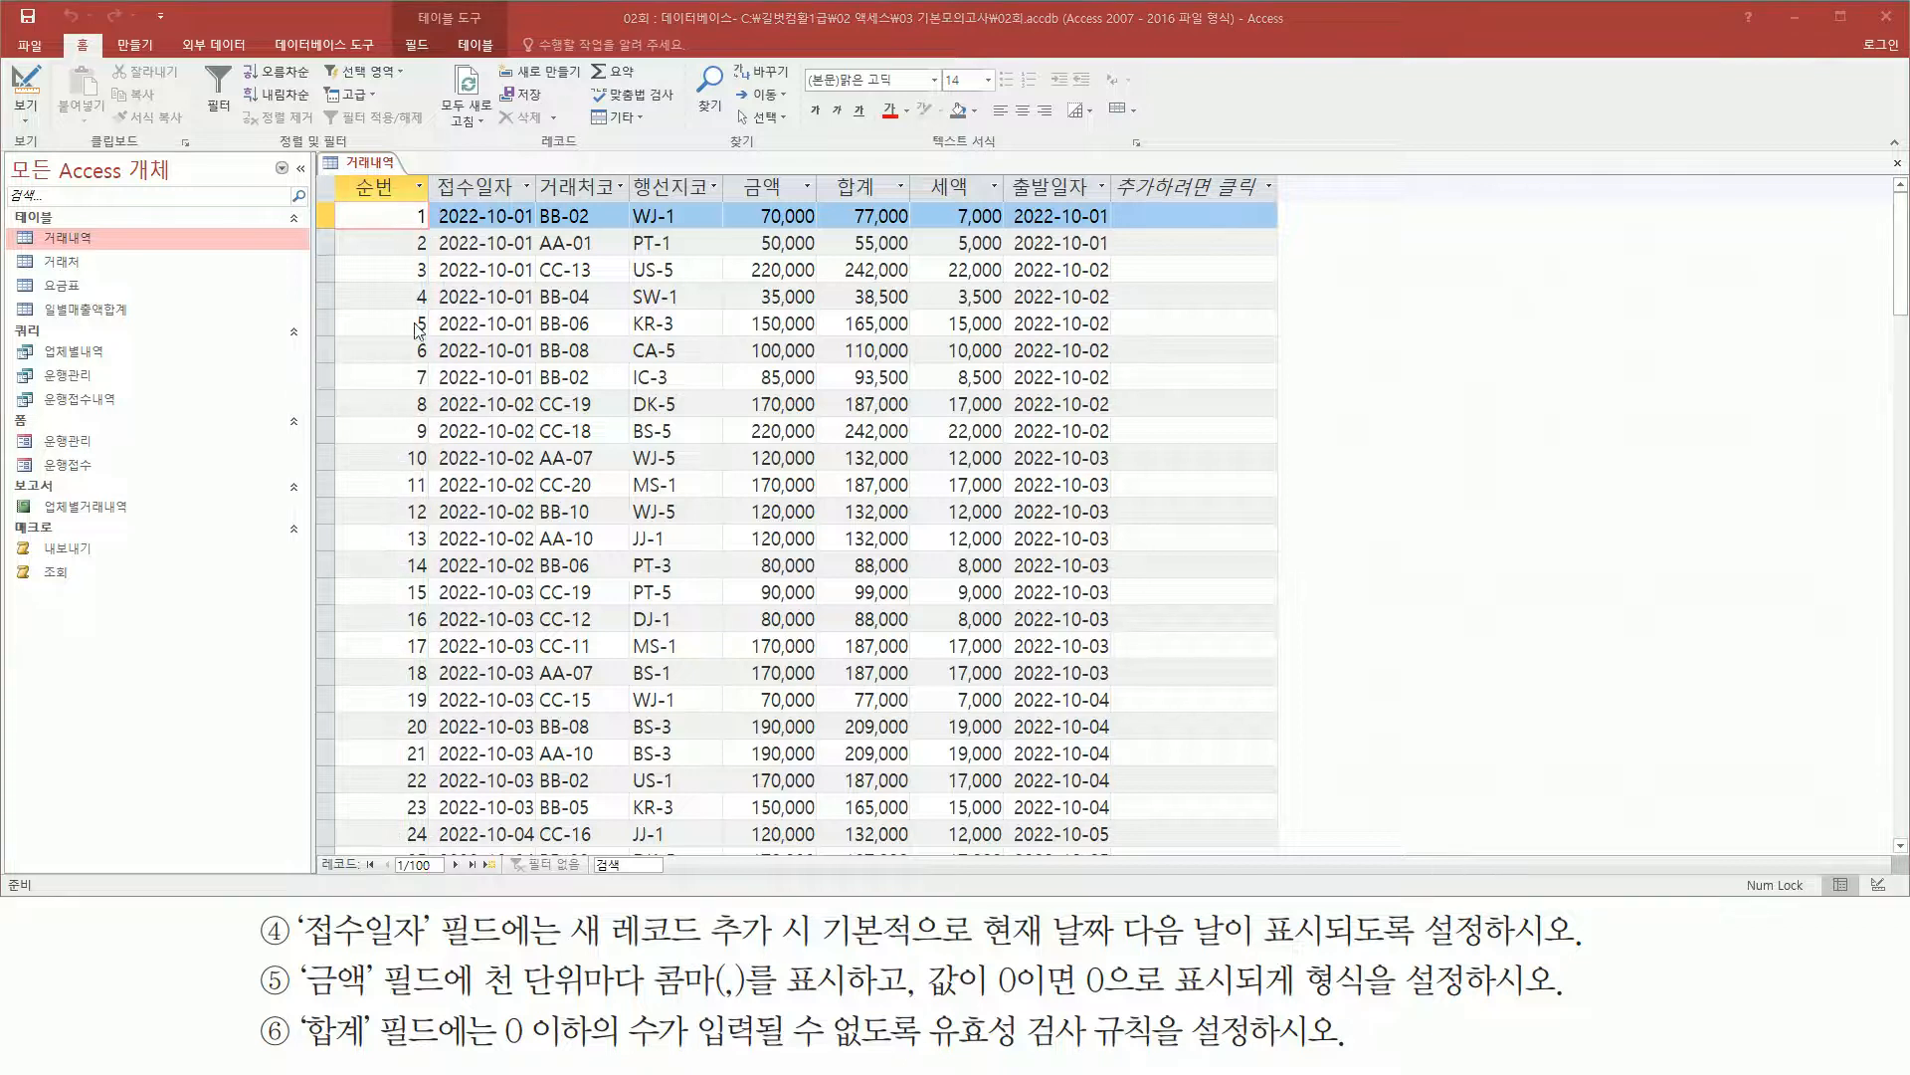
- Start a new record at the end of the table with dfㅎㄱ as 거래처코드 and adfs as 행선지코드
click(390, 218)
scroll(481, 259, down, 20)
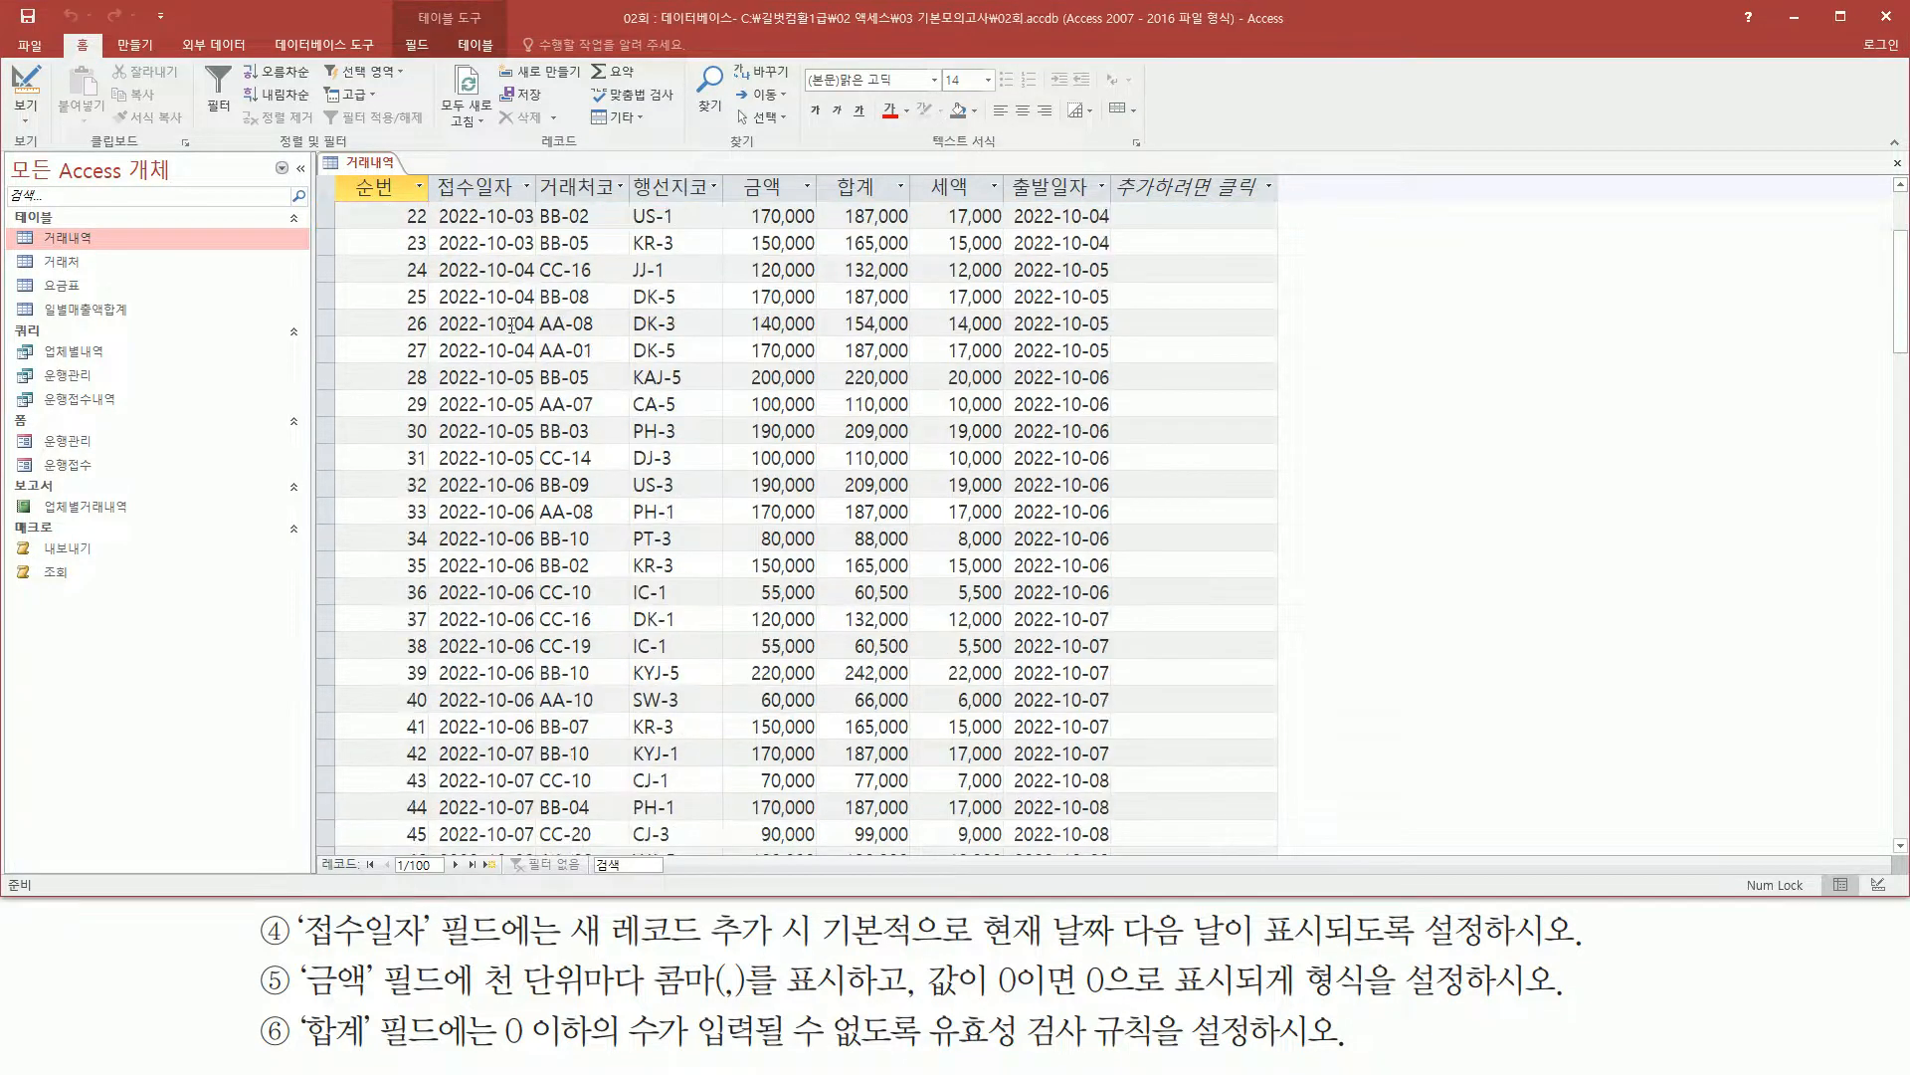
scroll(634, 460, up, 1)
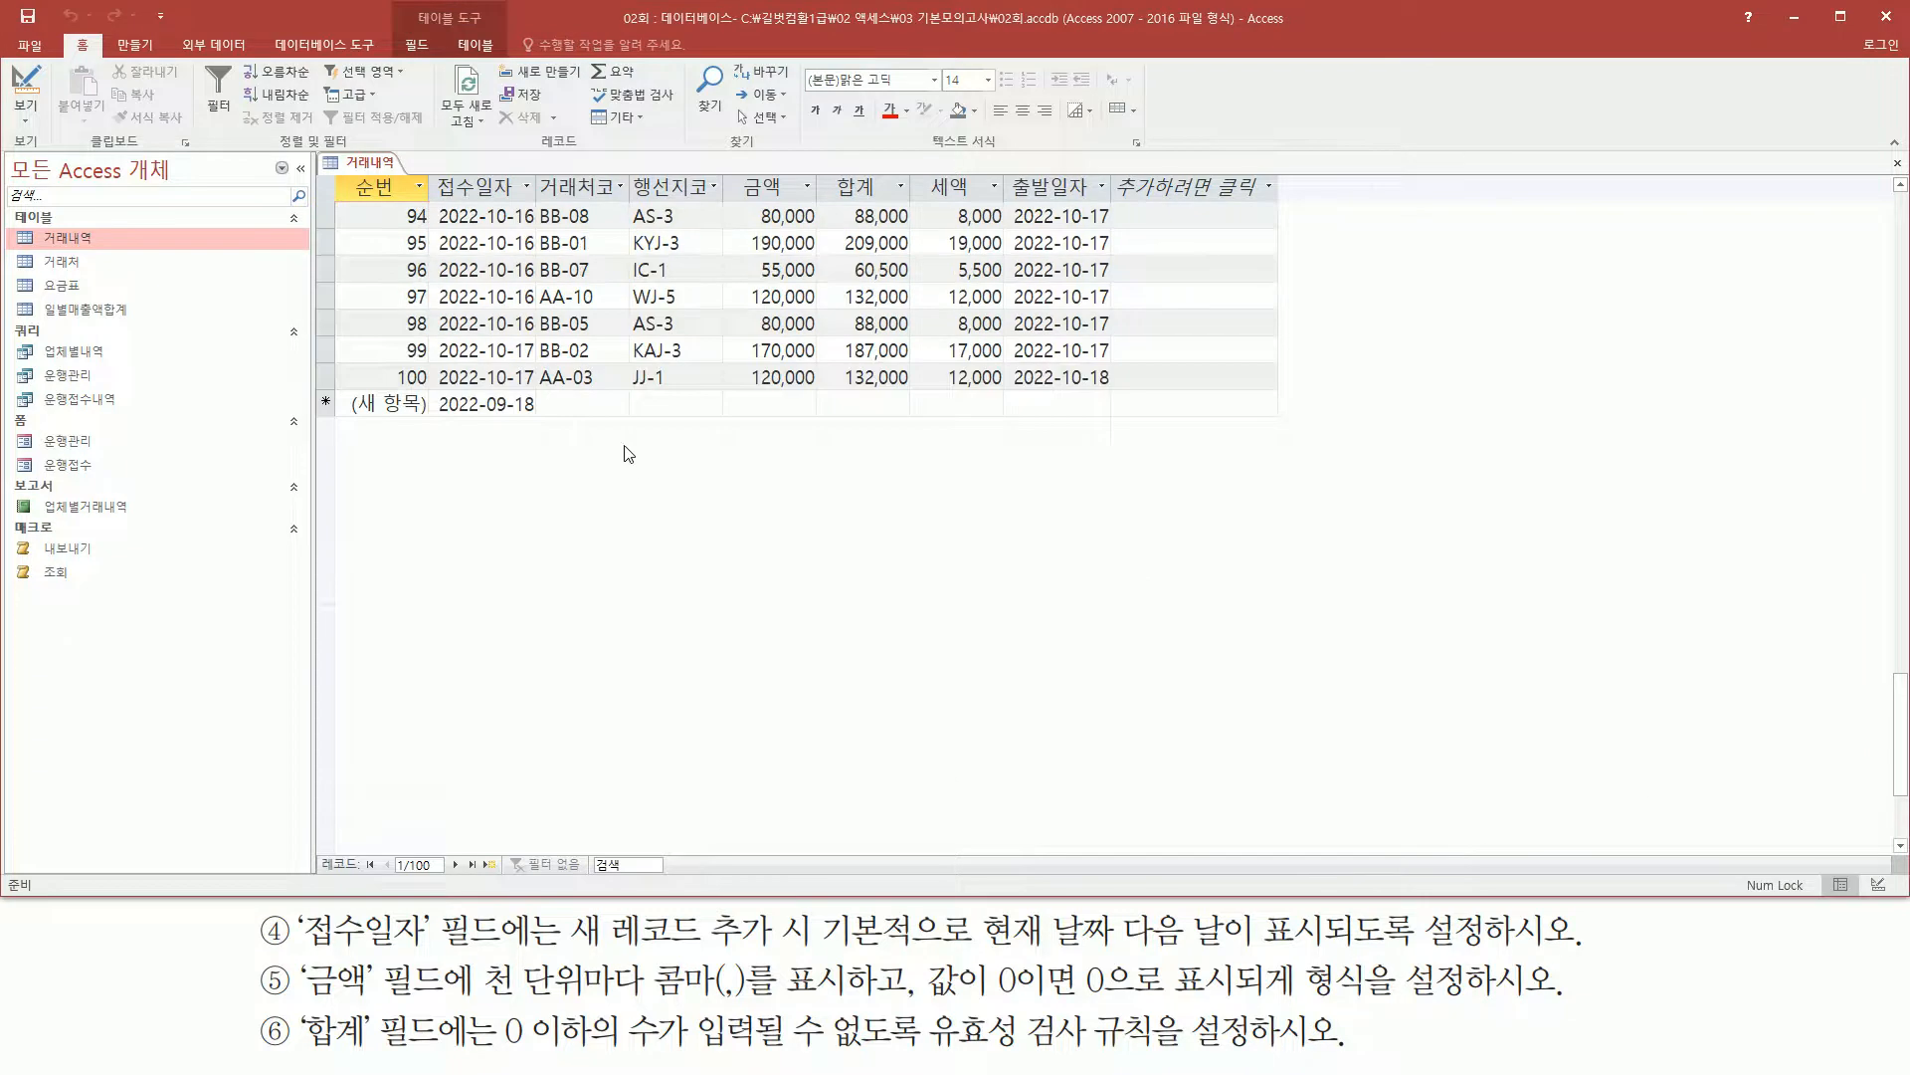
click(562, 405)
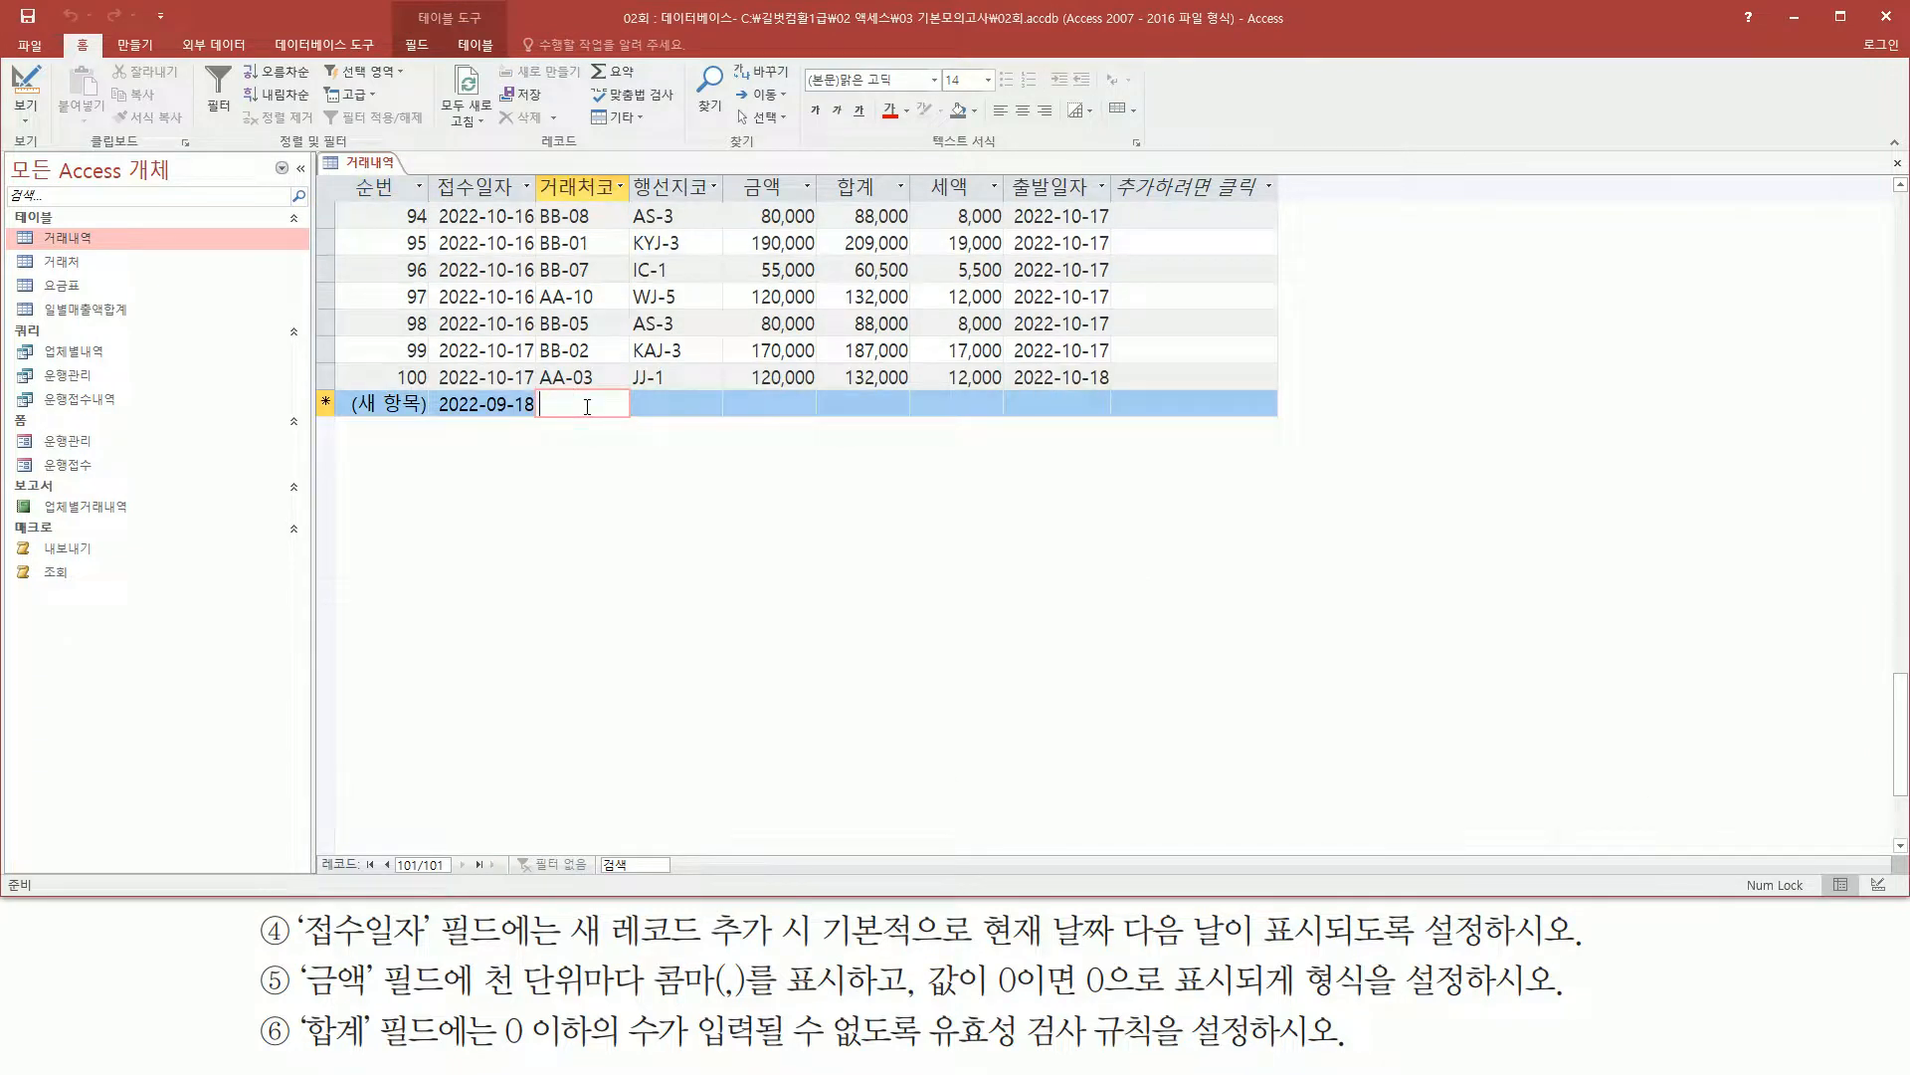
text(df)
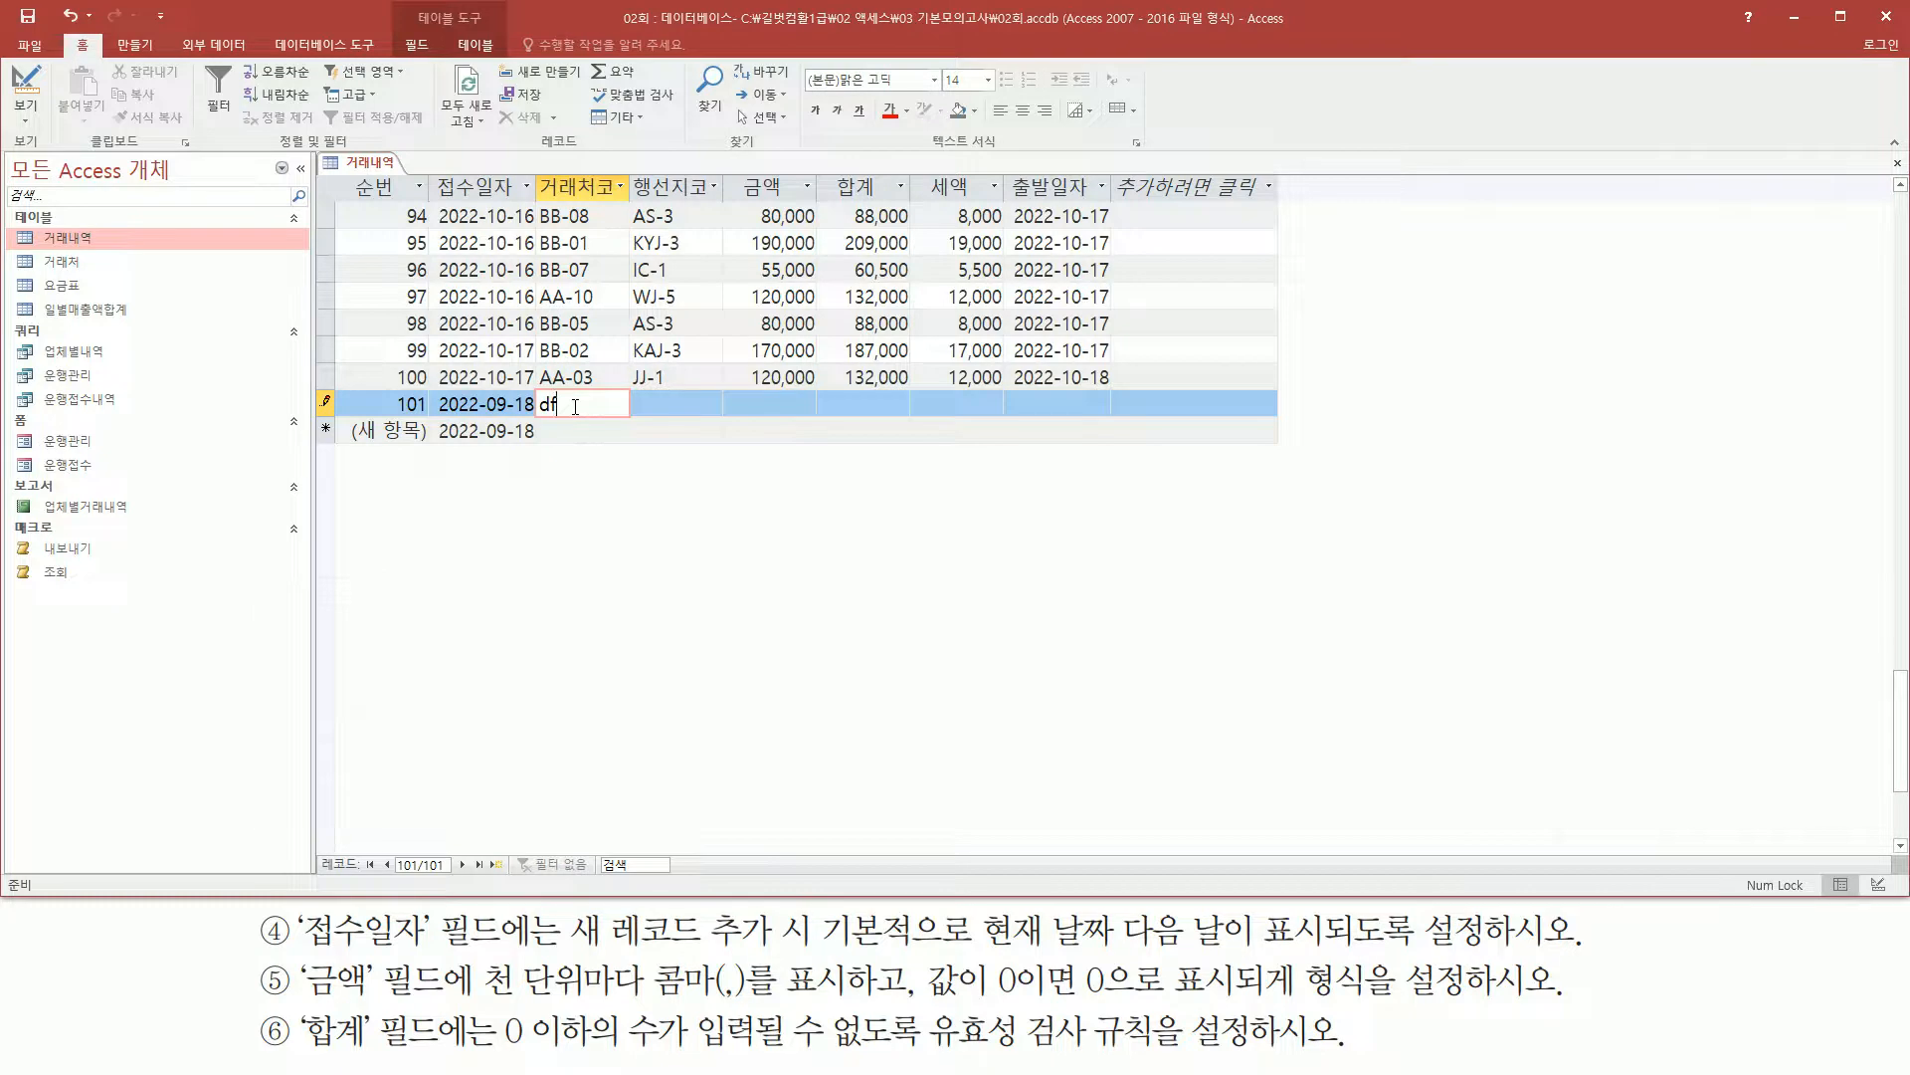
text(하ㄱ)
click(655, 406)
text(adfs)
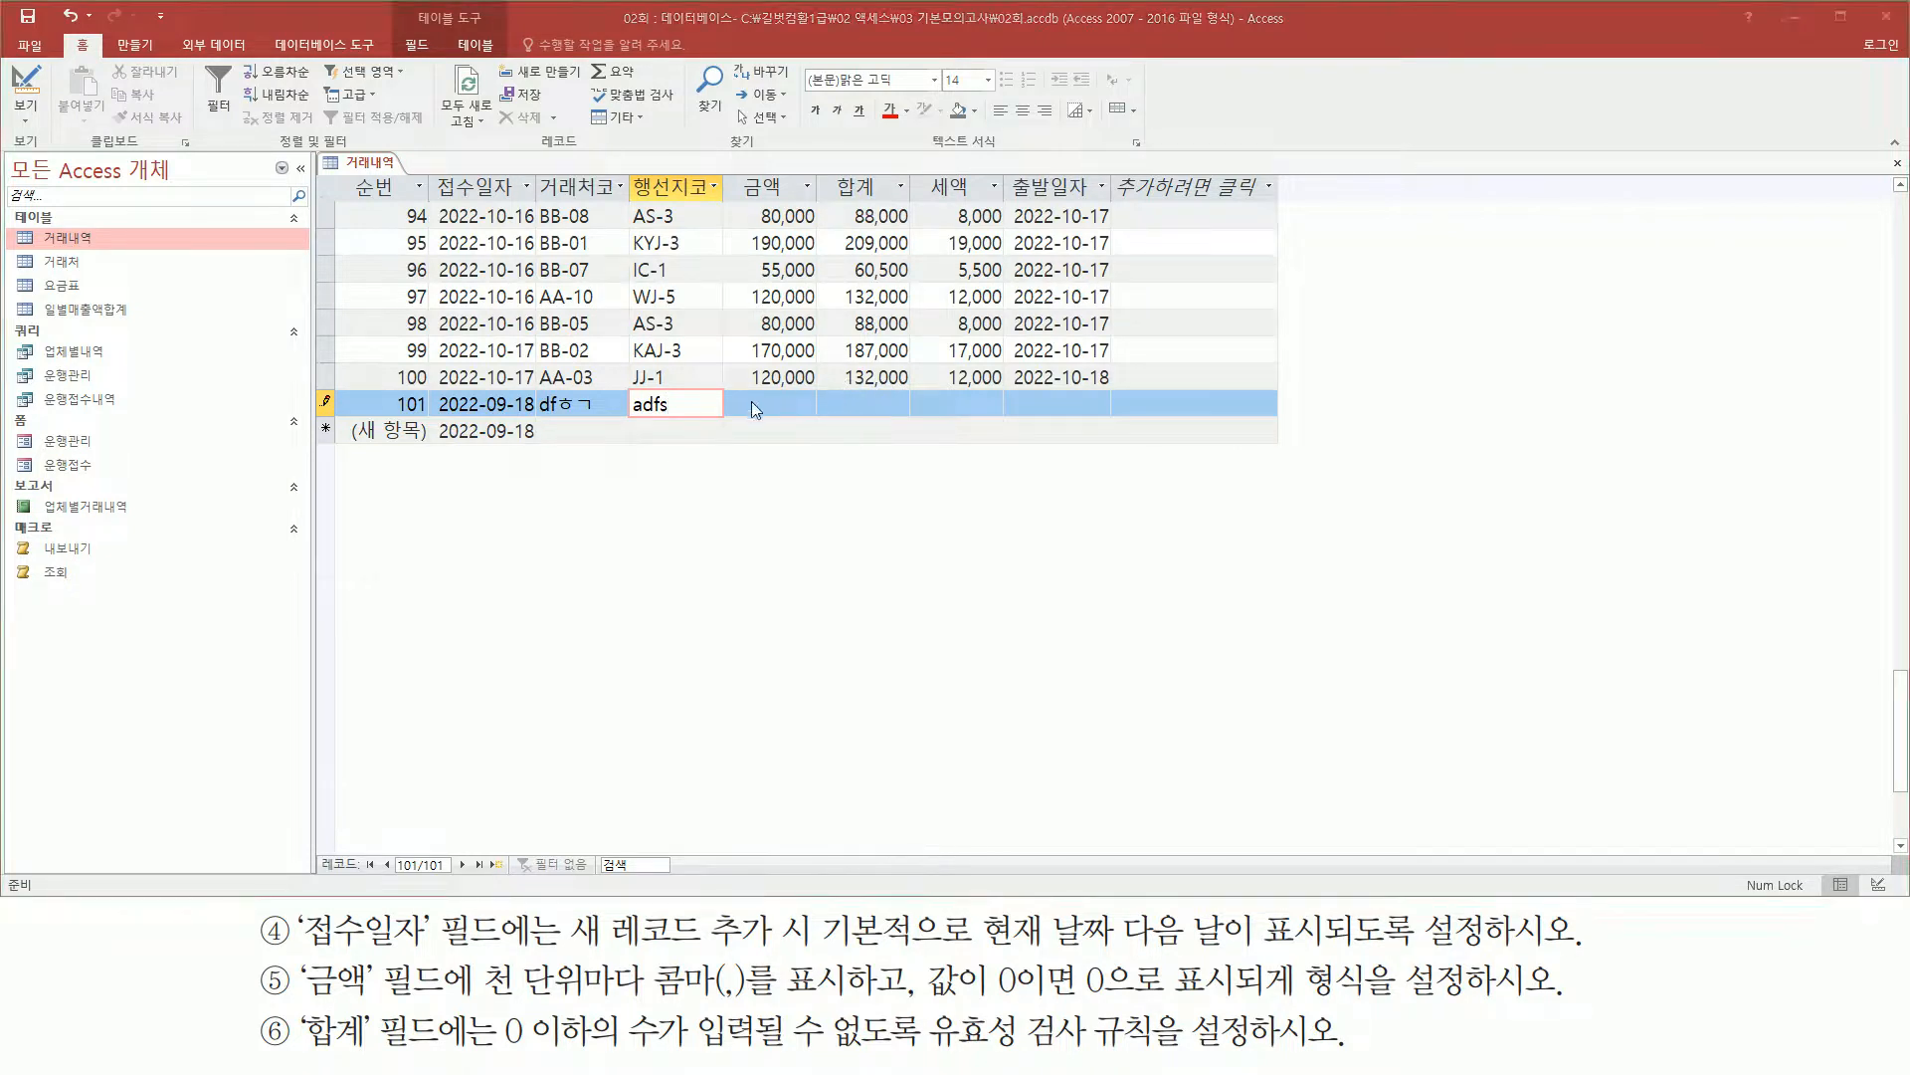
- Enter 50000 for 금액, 50000 for 세액 and 70000 for 합계 in the new record, and try to commit it
click(787, 408)
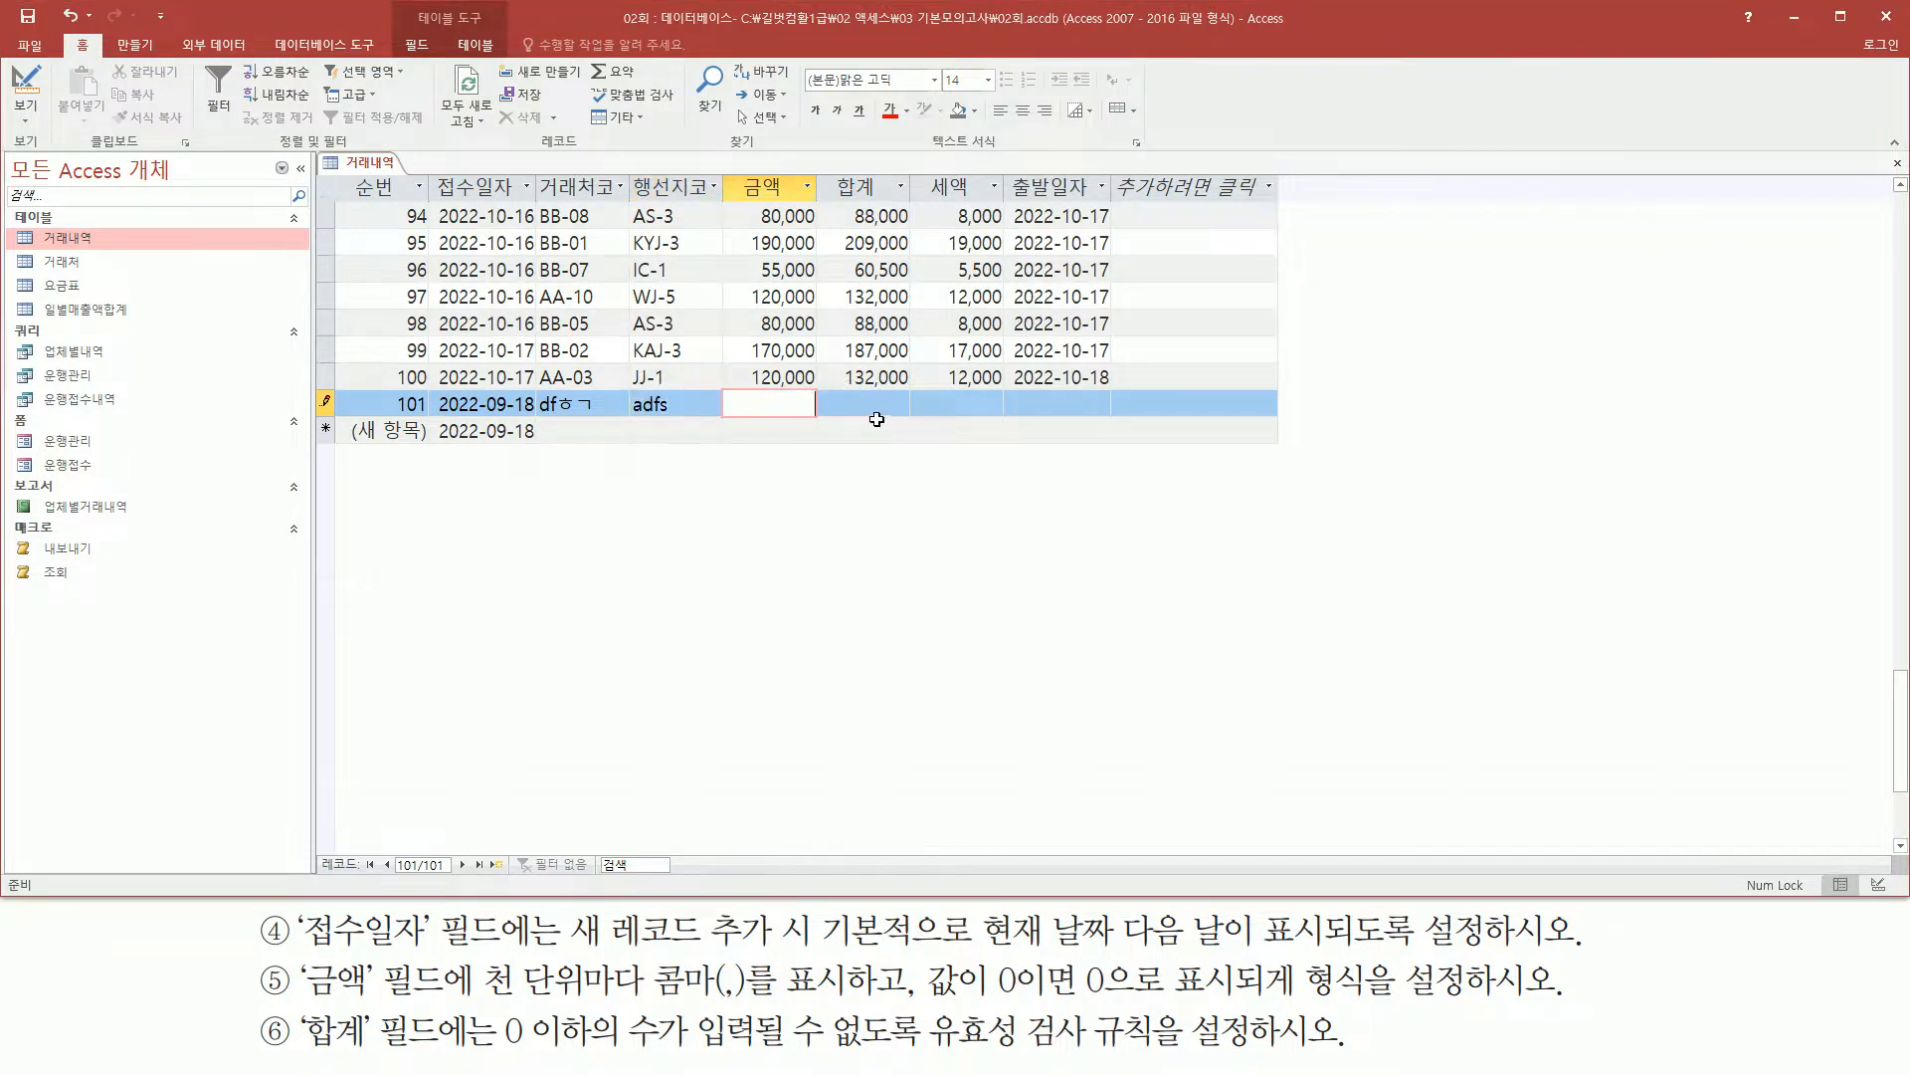
text(50,0)
text(0000)
click(942, 407)
text(50,0)
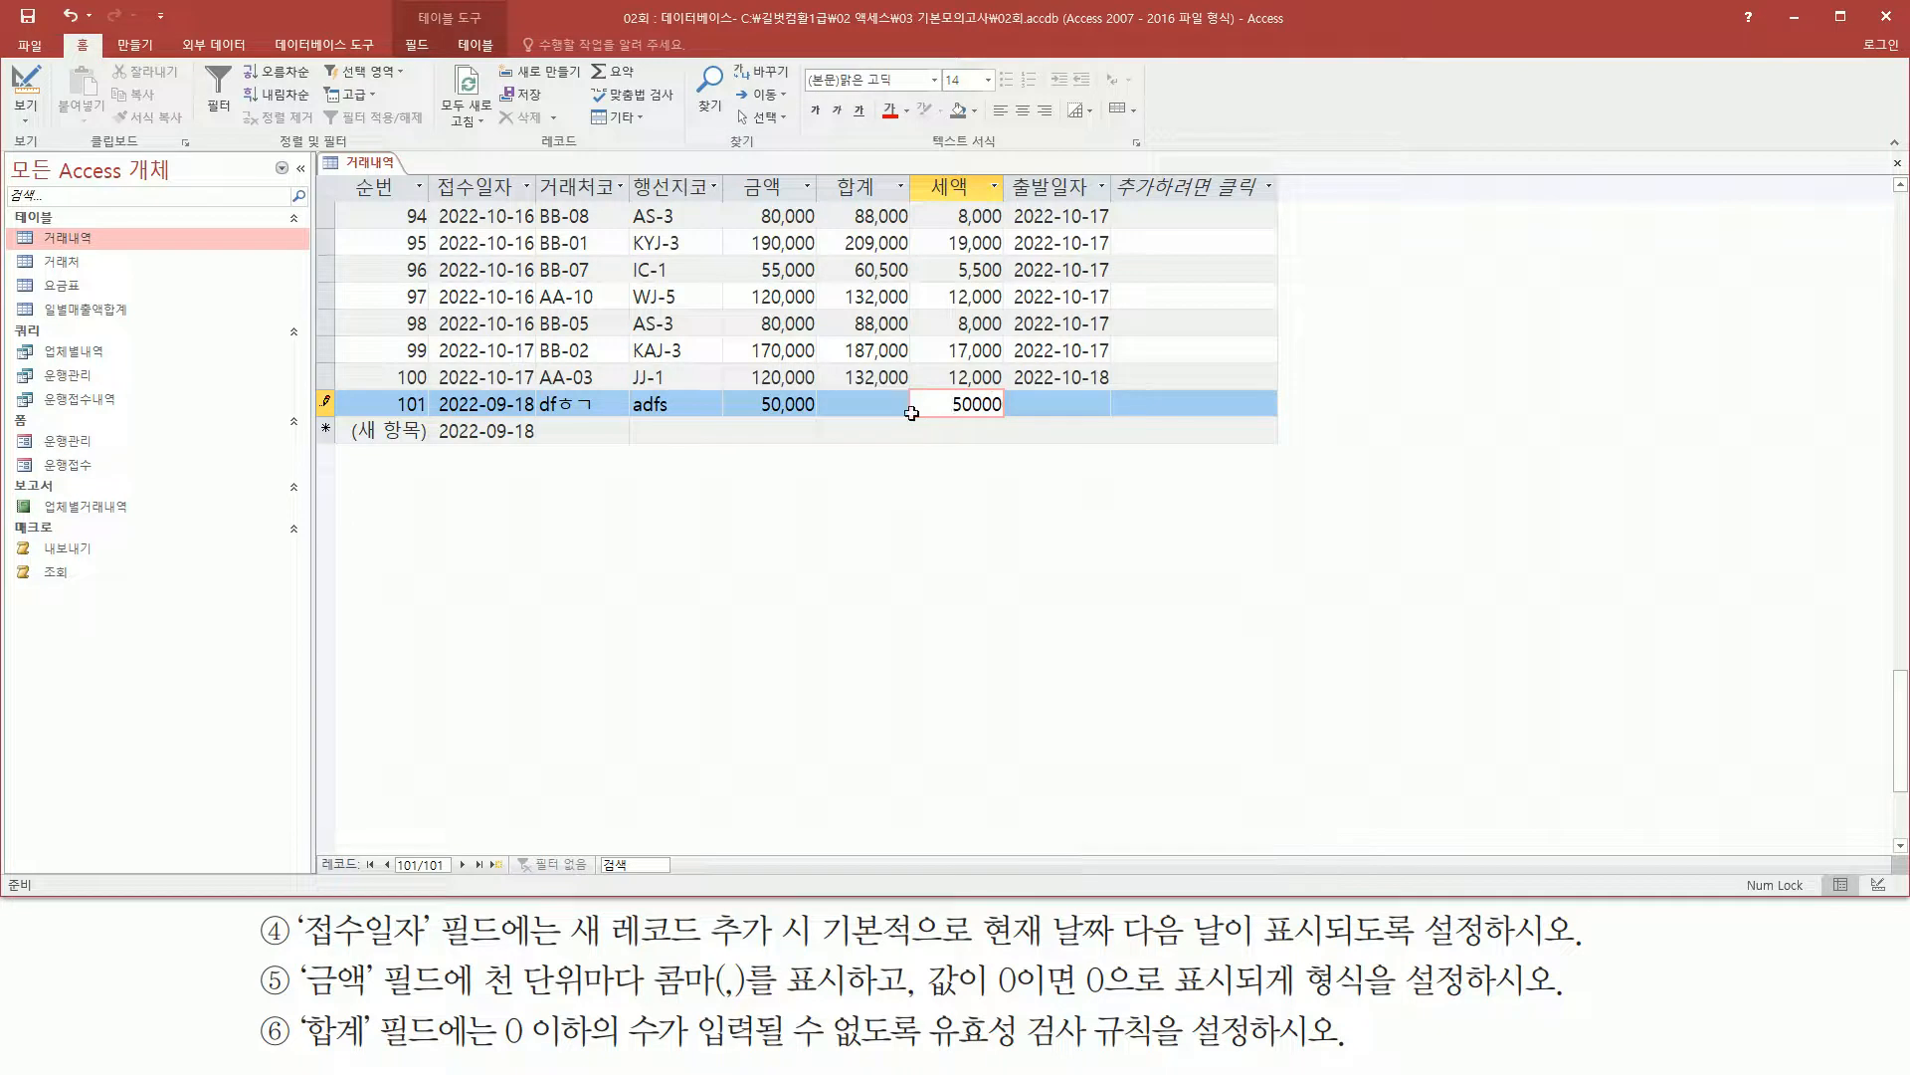
text(0)
click(873, 404)
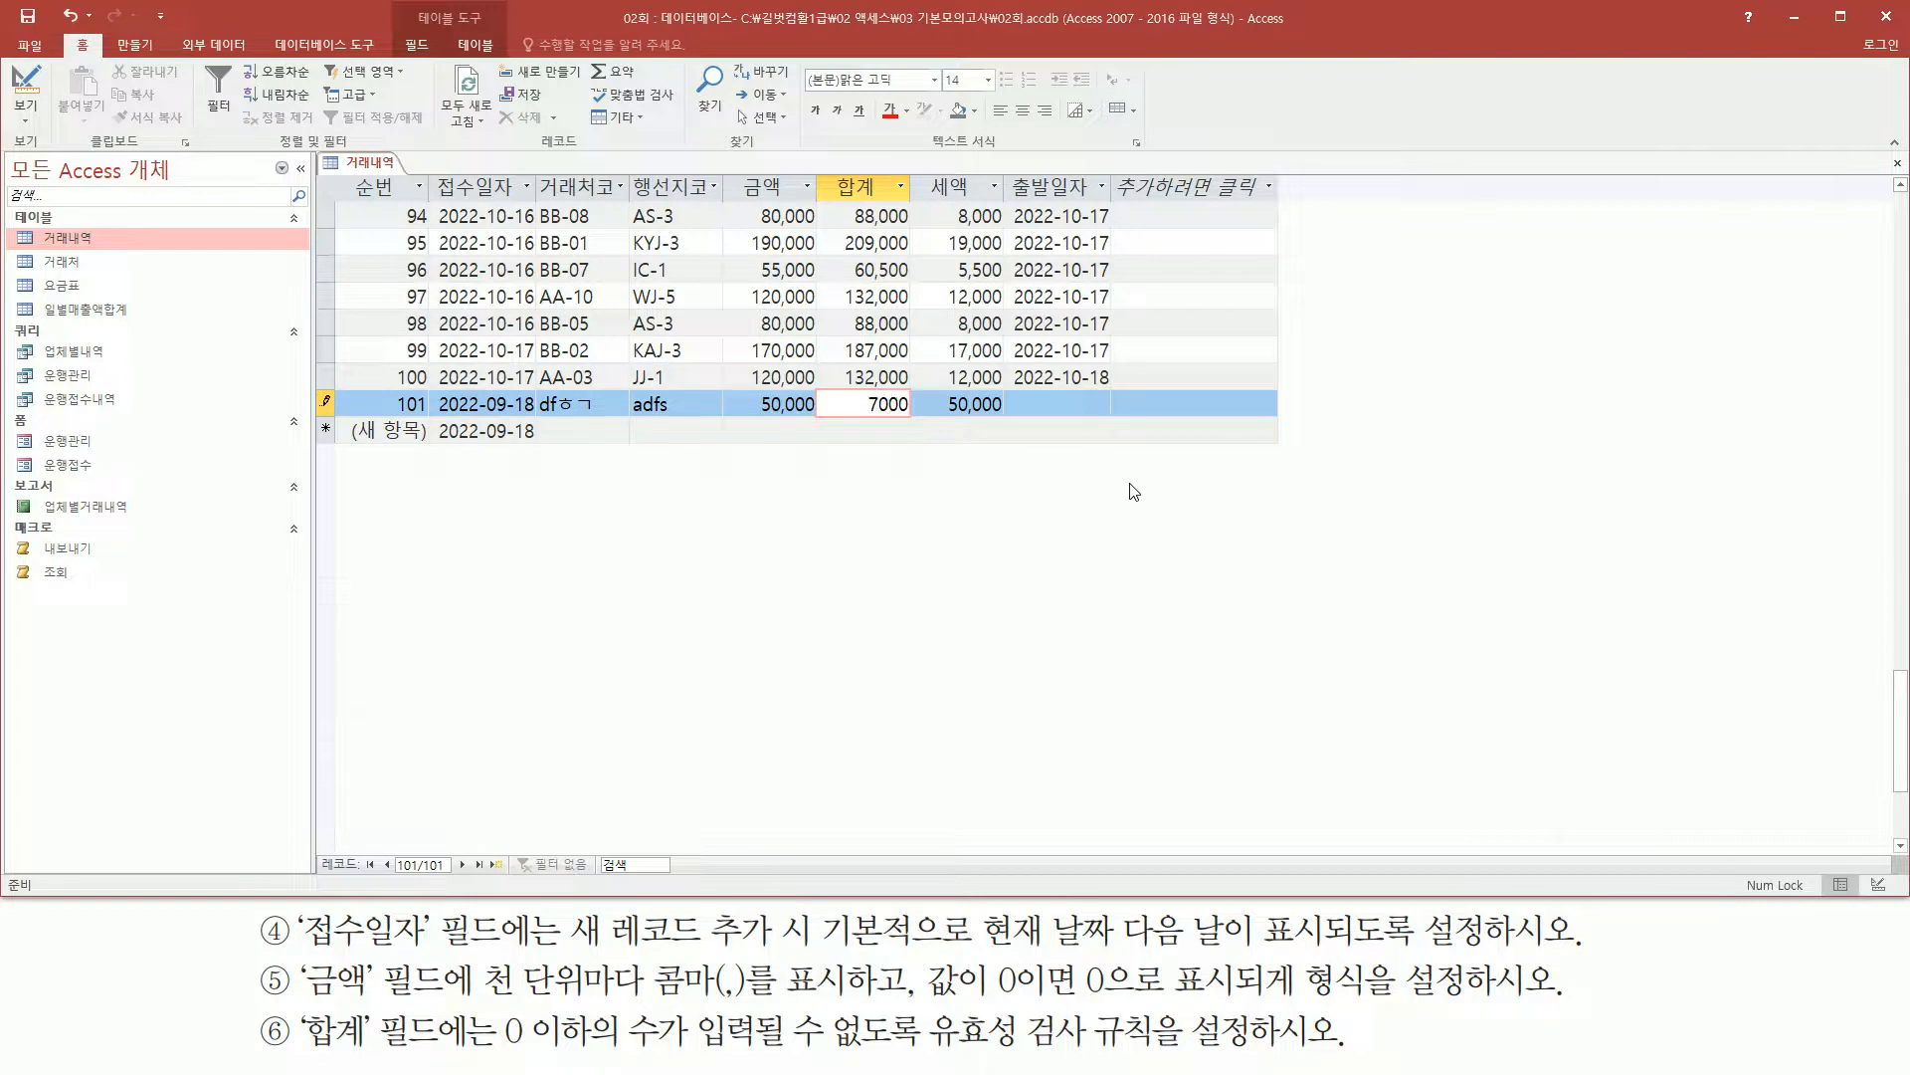
key(Tab)
key(Tab)
key(Tab)
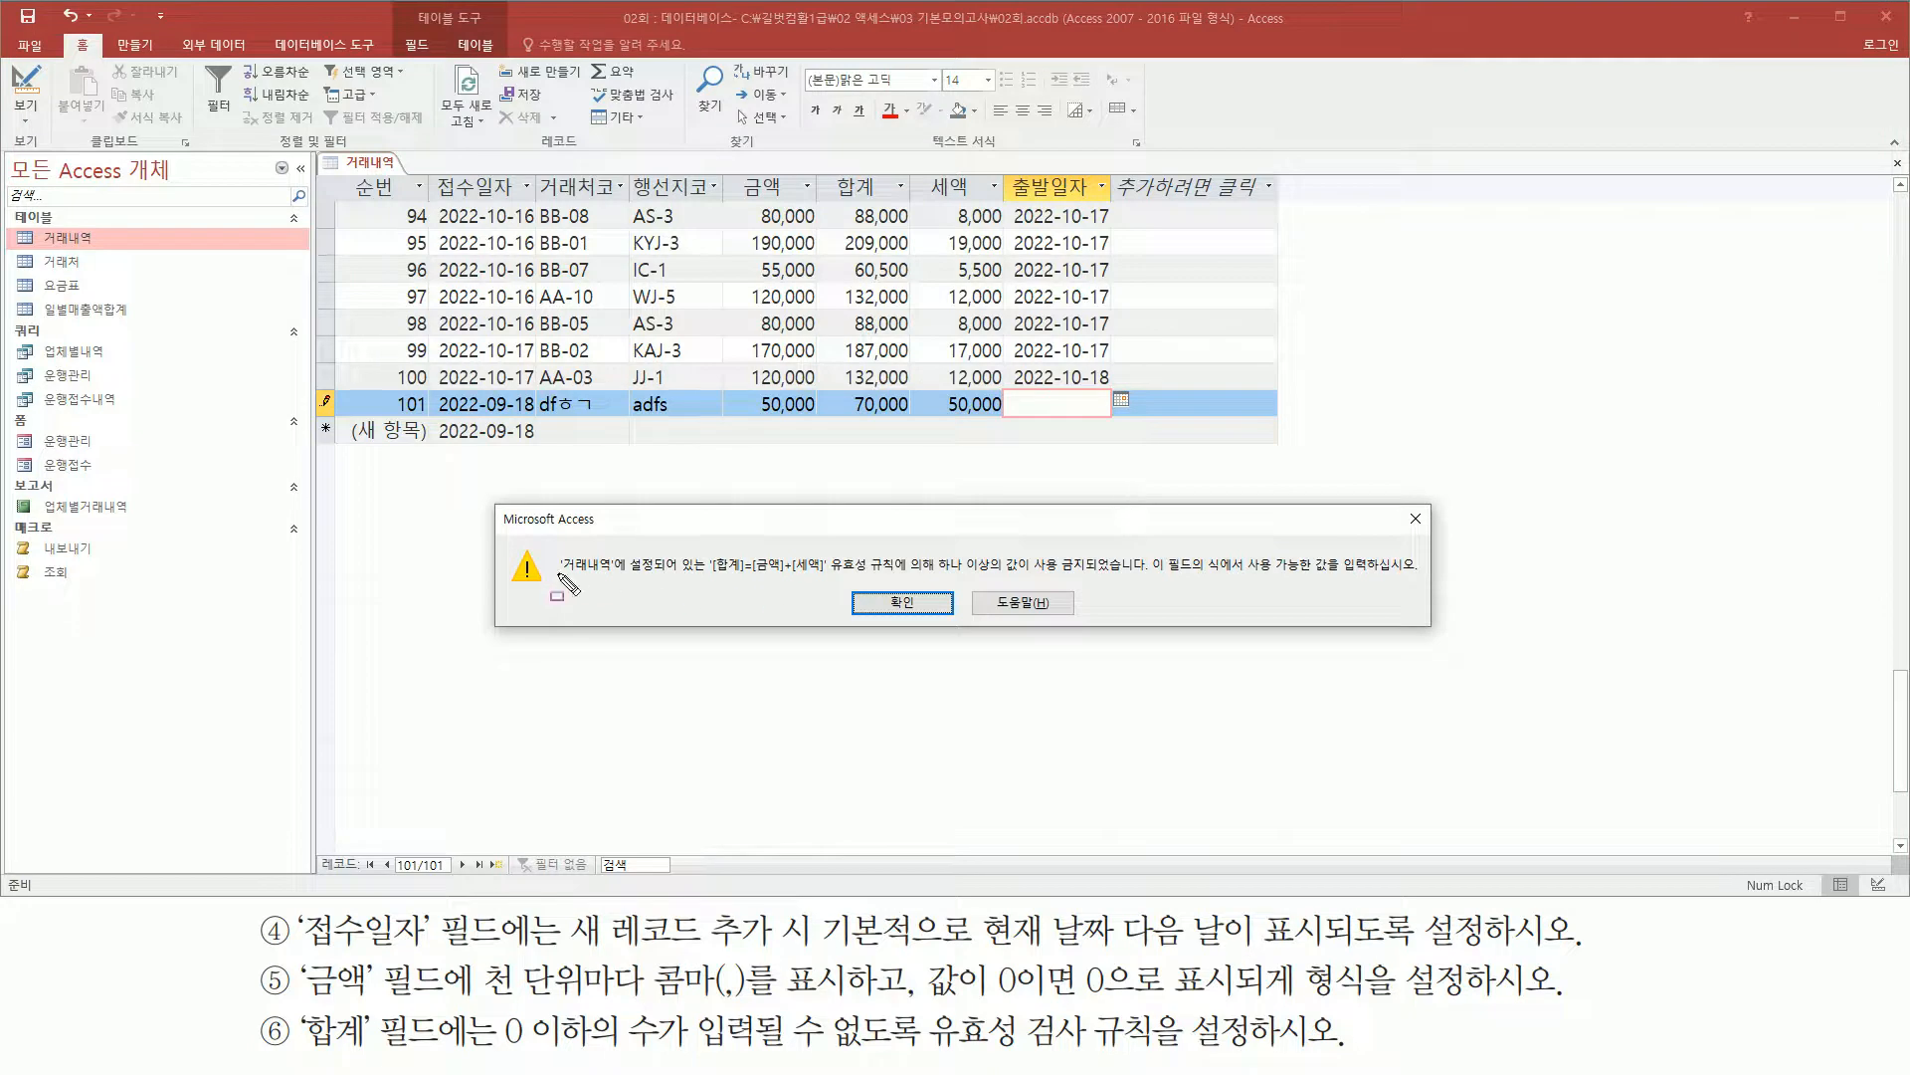
mouse_move(701, 579)
mouse_down()
mouse_move(824, 581)
mouse_move(842, 552)
mouse_move(1007, 576)
mouse_move(1409, 577)
mouse_up()
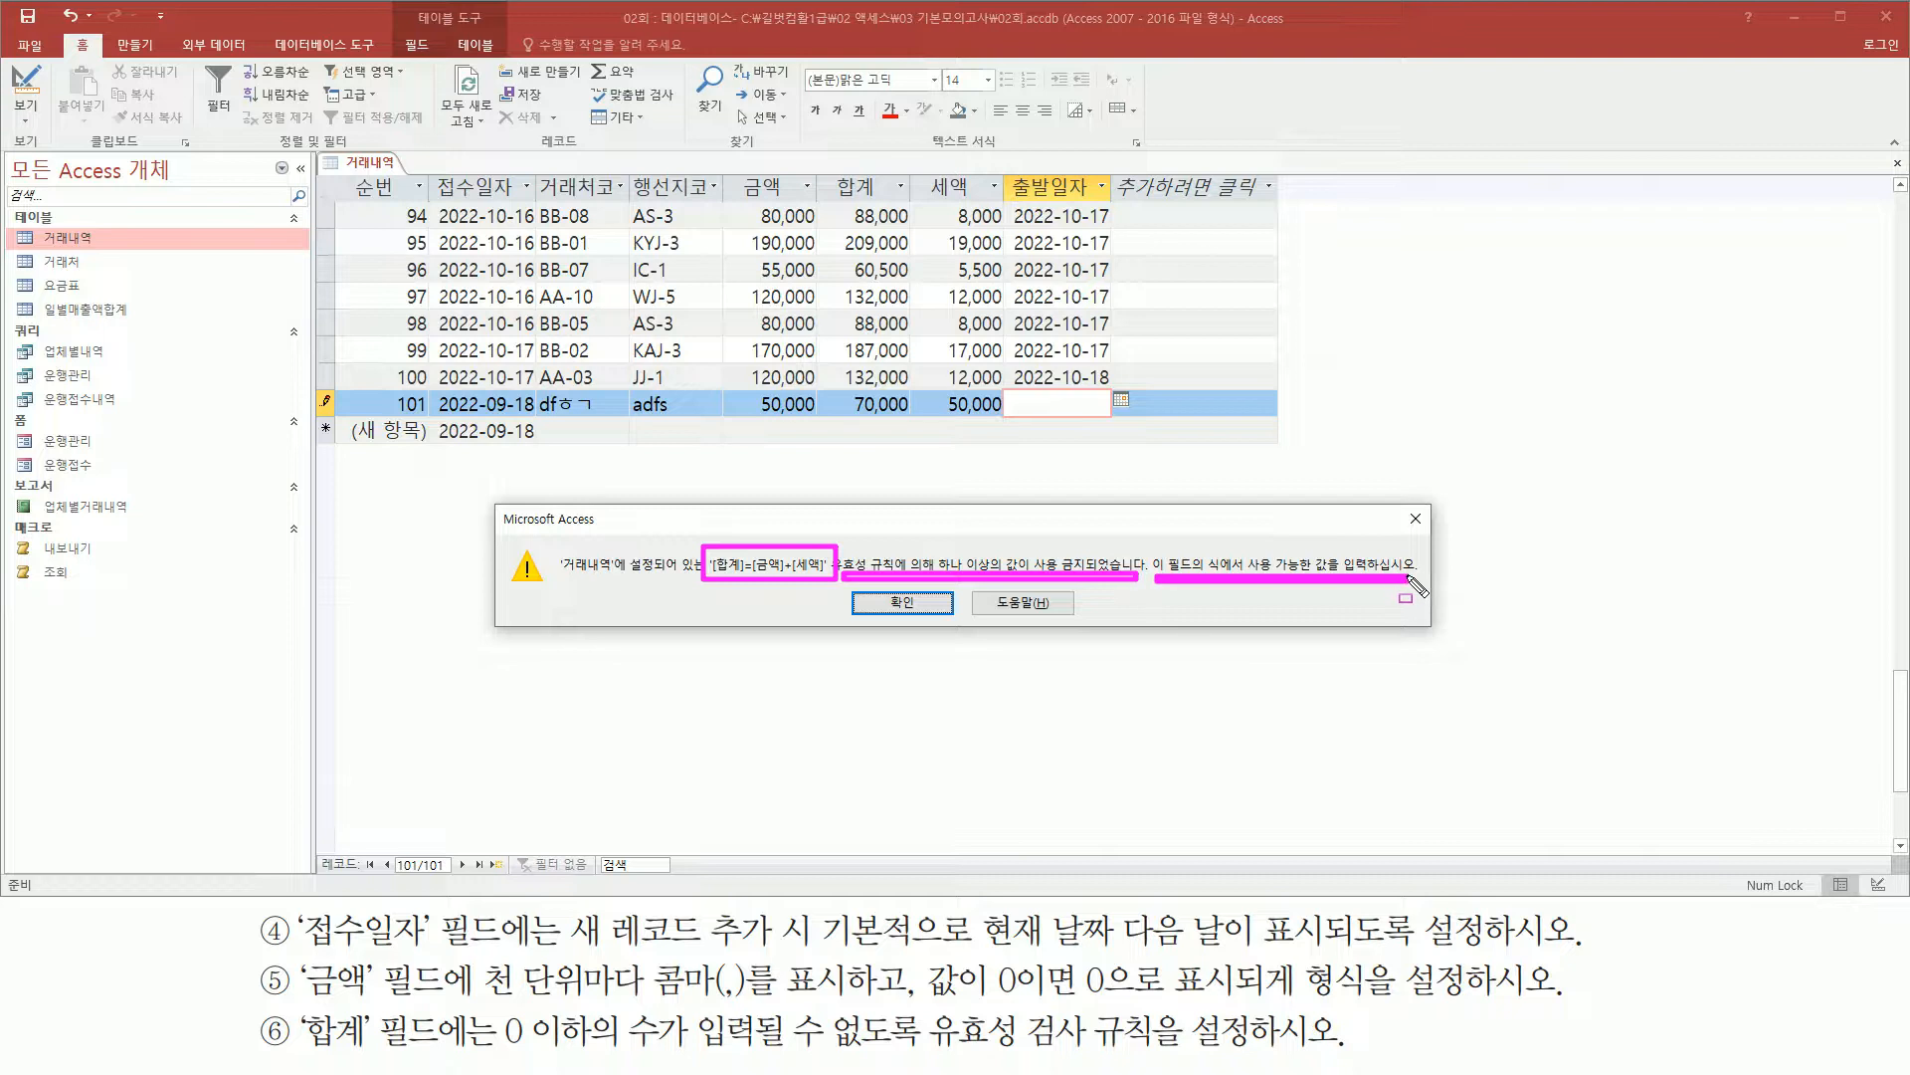
drag(853, 419, 913, 419)
mouse_move(760, 375)
mouse_down()
mouse_move(761, 398)
mouse_move(829, 427)
mouse_up()
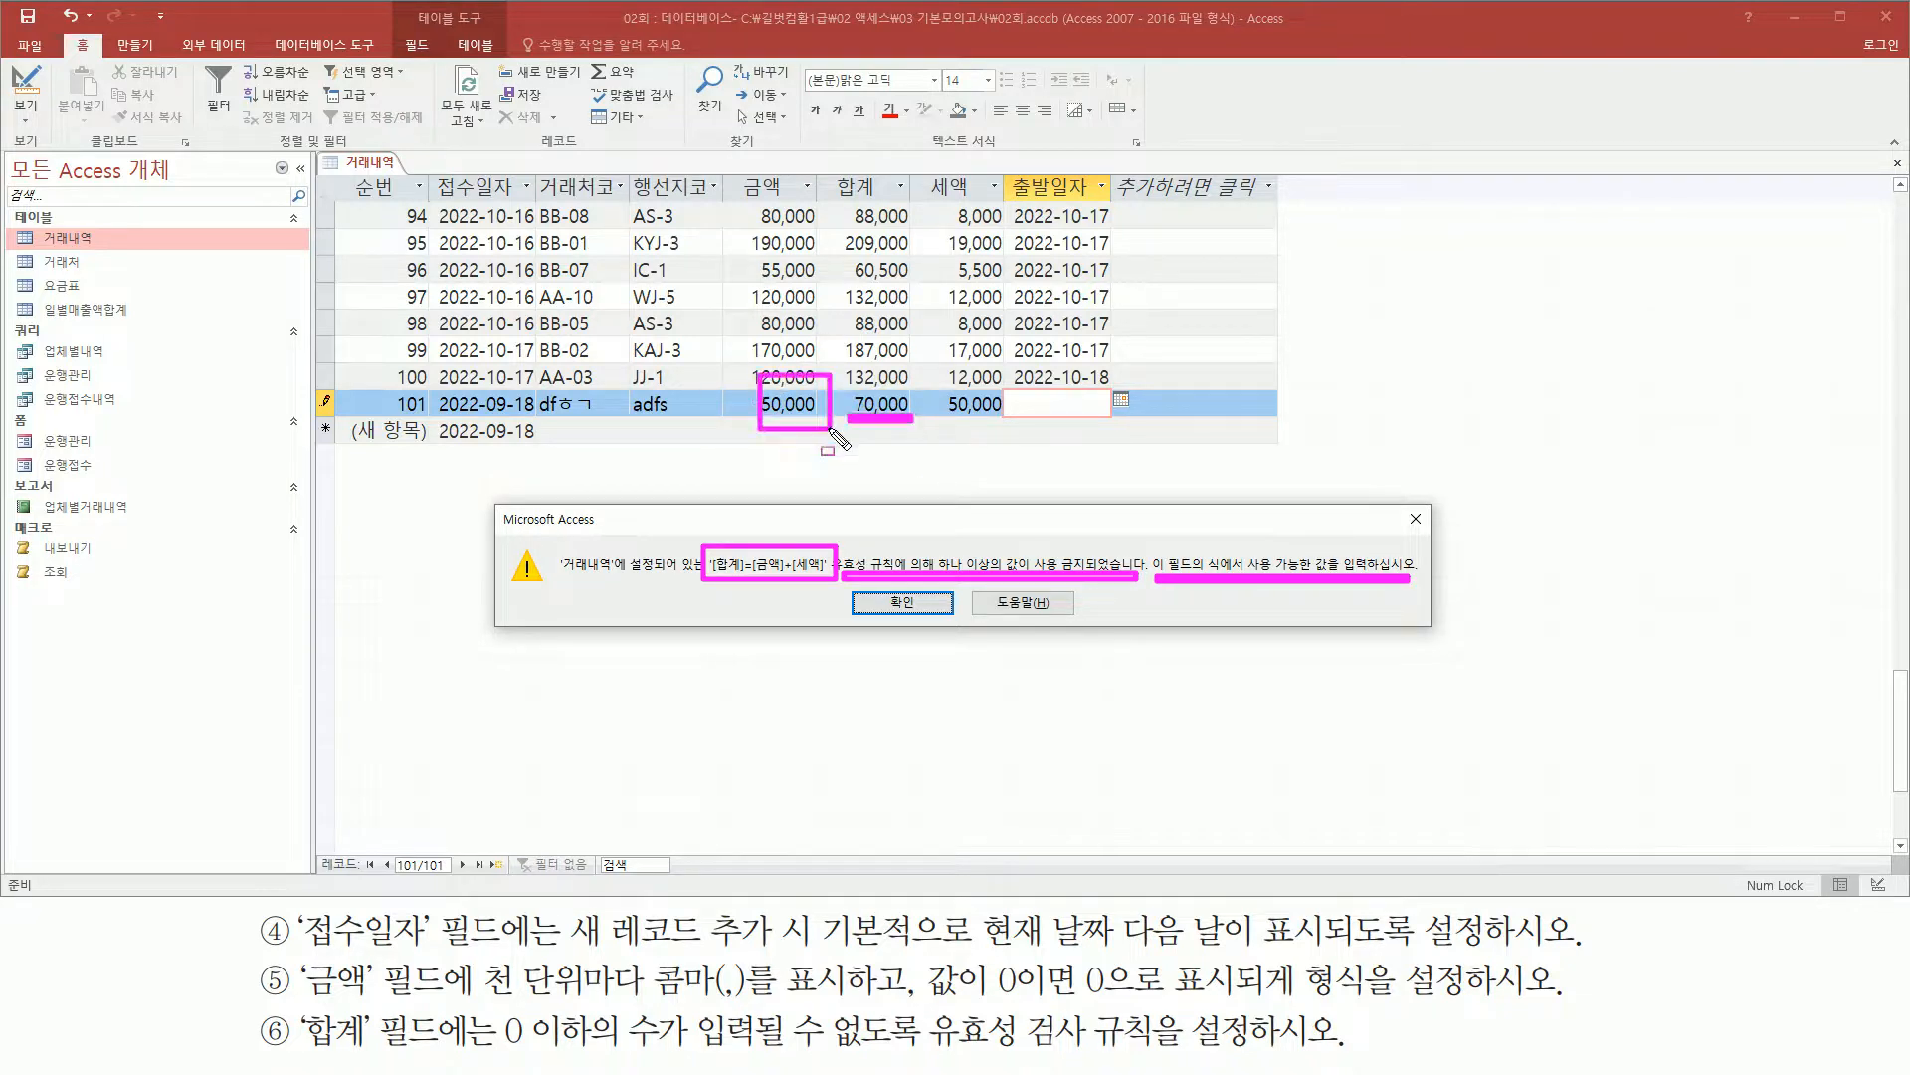
mouse_move(936, 378)
mouse_down()
mouse_move(936, 428)
mouse_move(1006, 398)
mouse_move(1005, 432)
mouse_up()
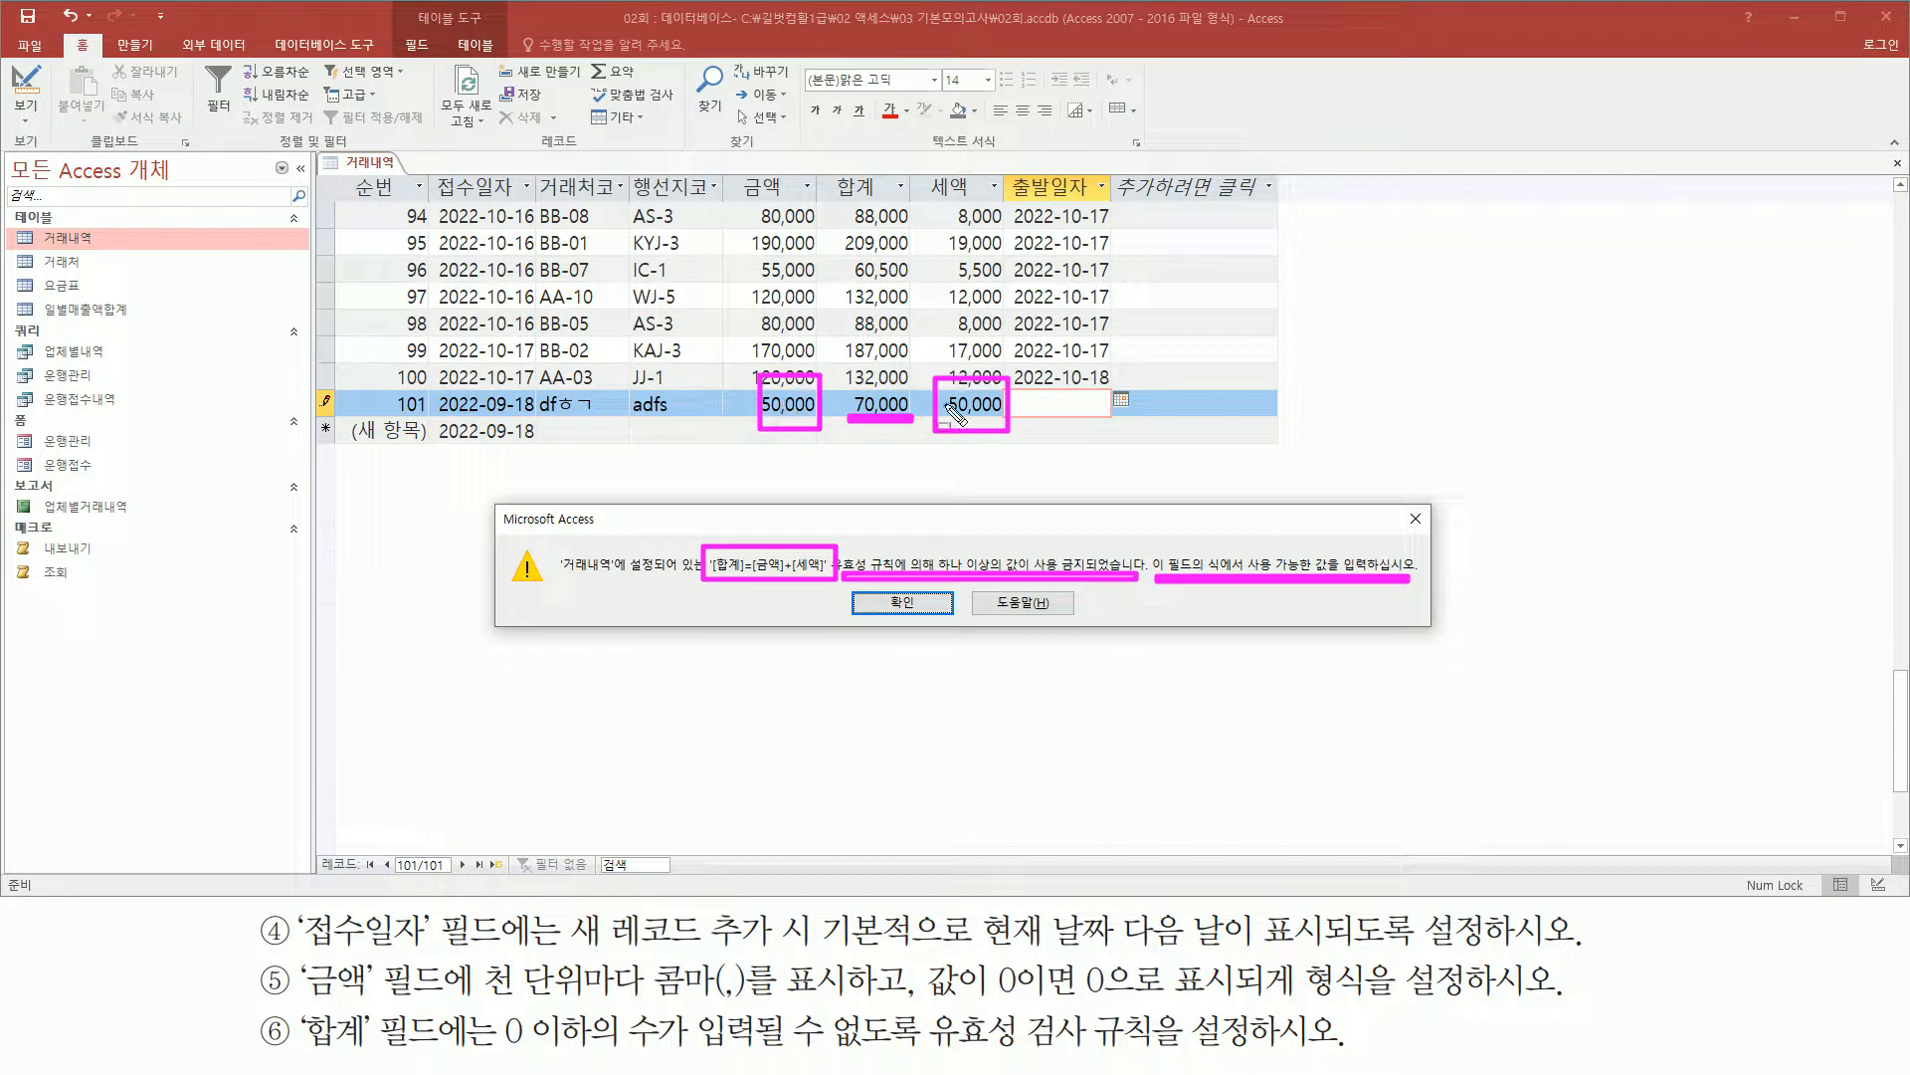
- Dismiss the validation message, set 합계 to 100000 in the new record, and commit the record
mouse_move(912, 422)
mouse_down()
mouse_move(850, 413)
mouse_move(875, 384)
mouse_move(916, 418)
mouse_up()
click(1414, 519)
click(852, 406)
click(853, 405)
text(100000)
key(Tab)
key(Tab)
key(Tab)
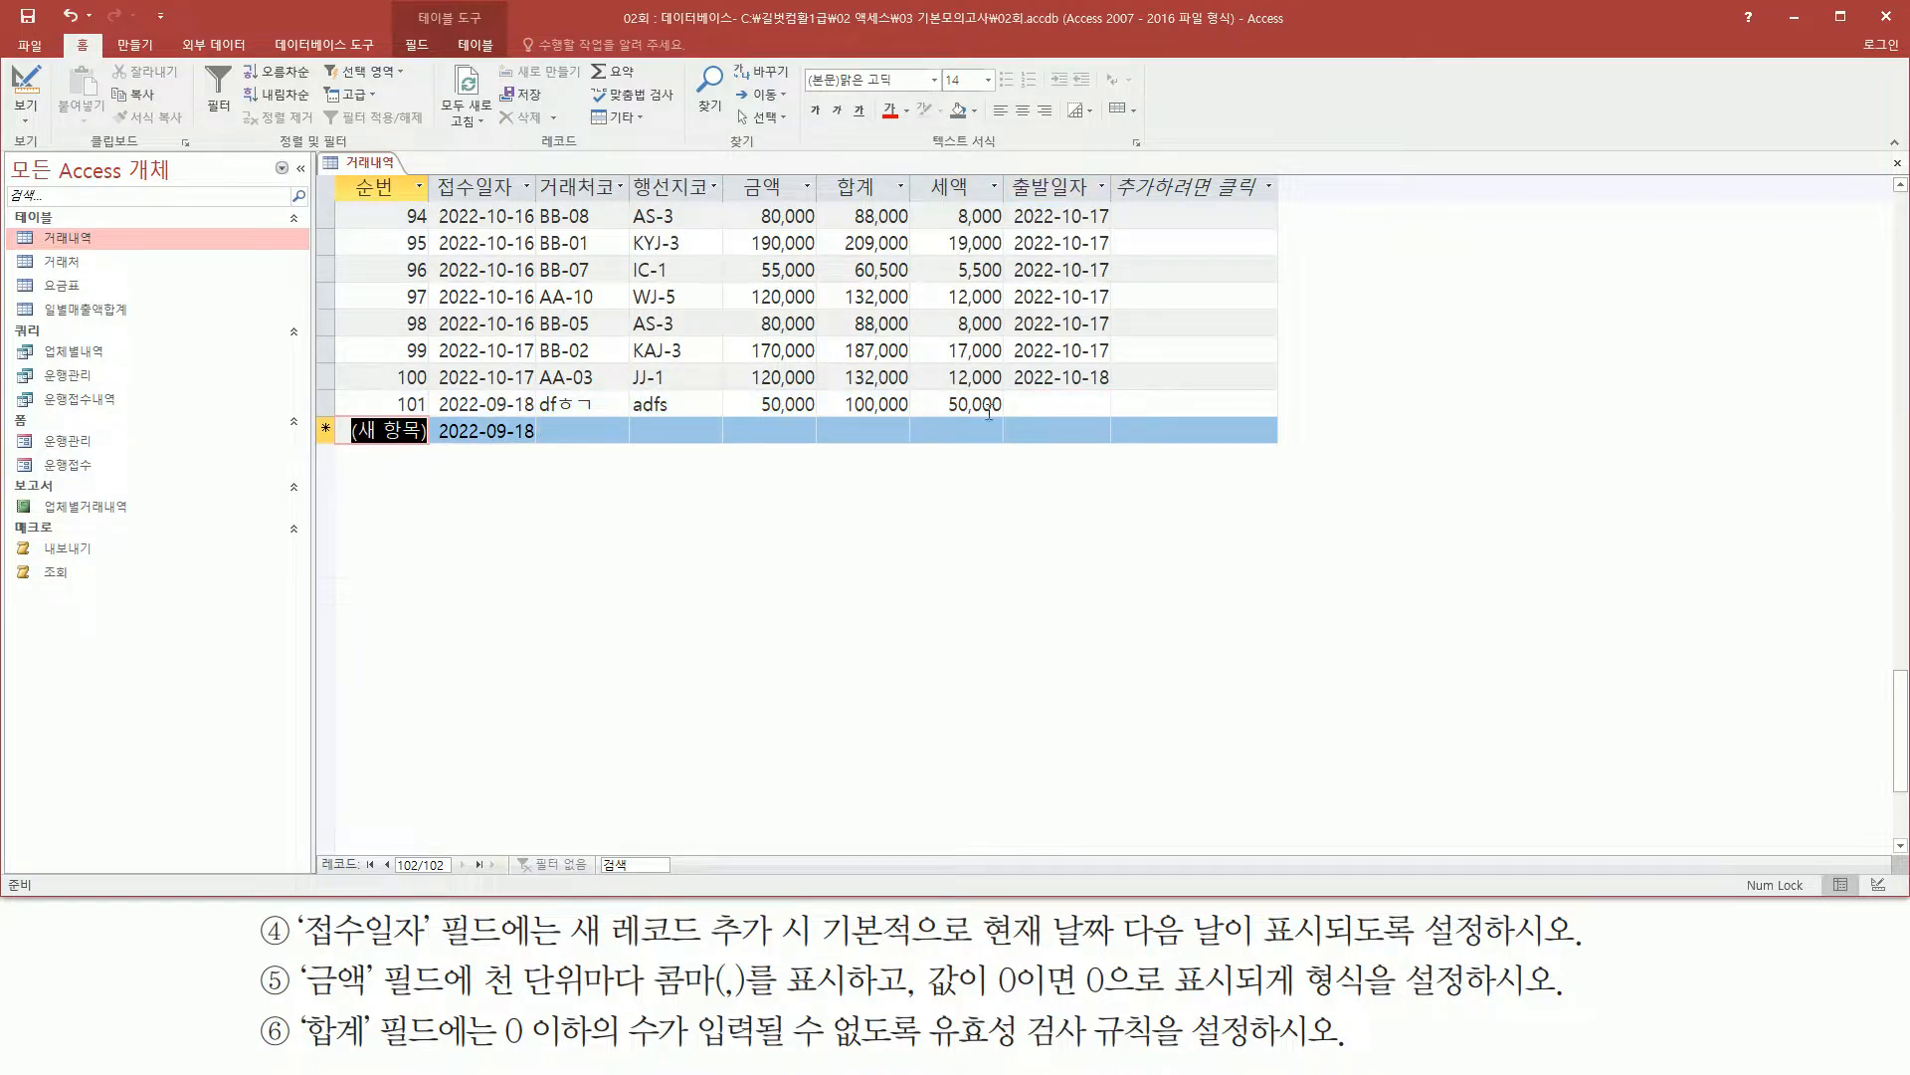
drag(295, 951, 466, 952)
drag(980, 951, 1254, 954)
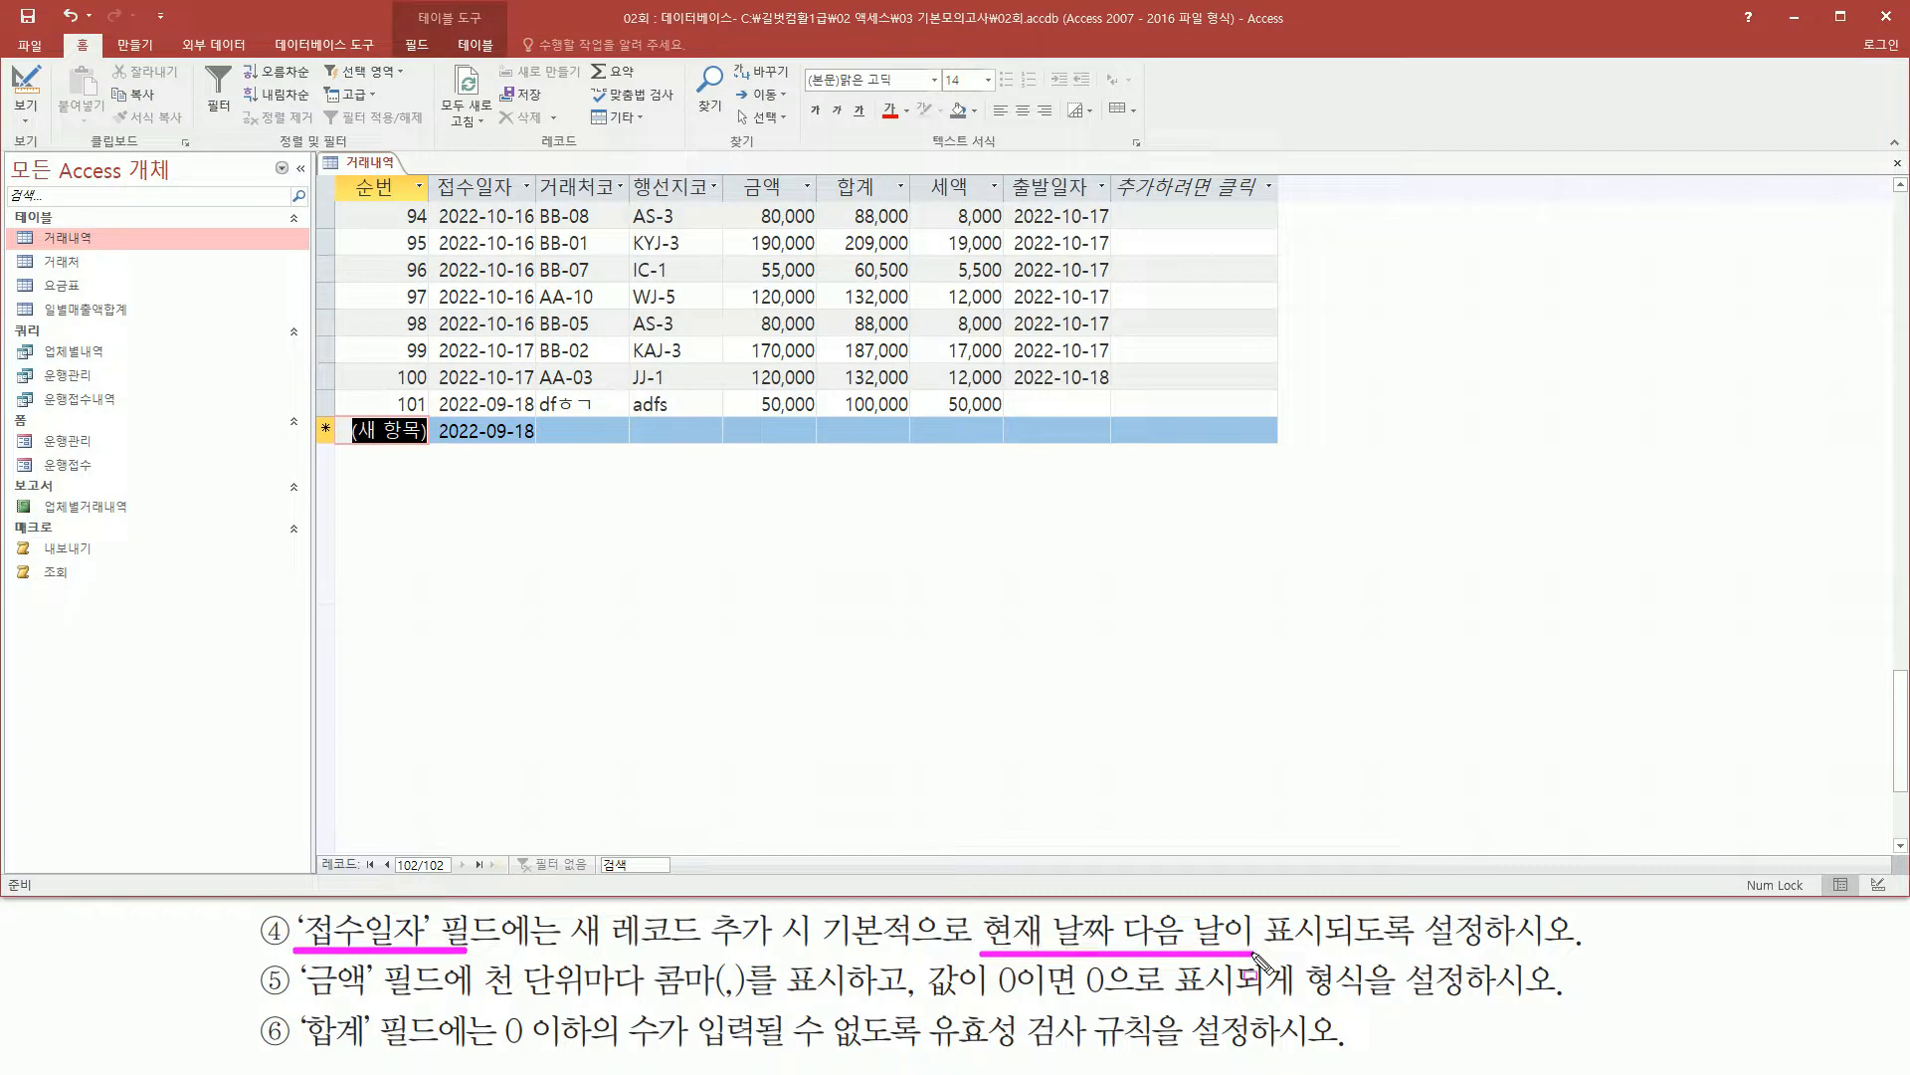
drag(432, 391, 545, 452)
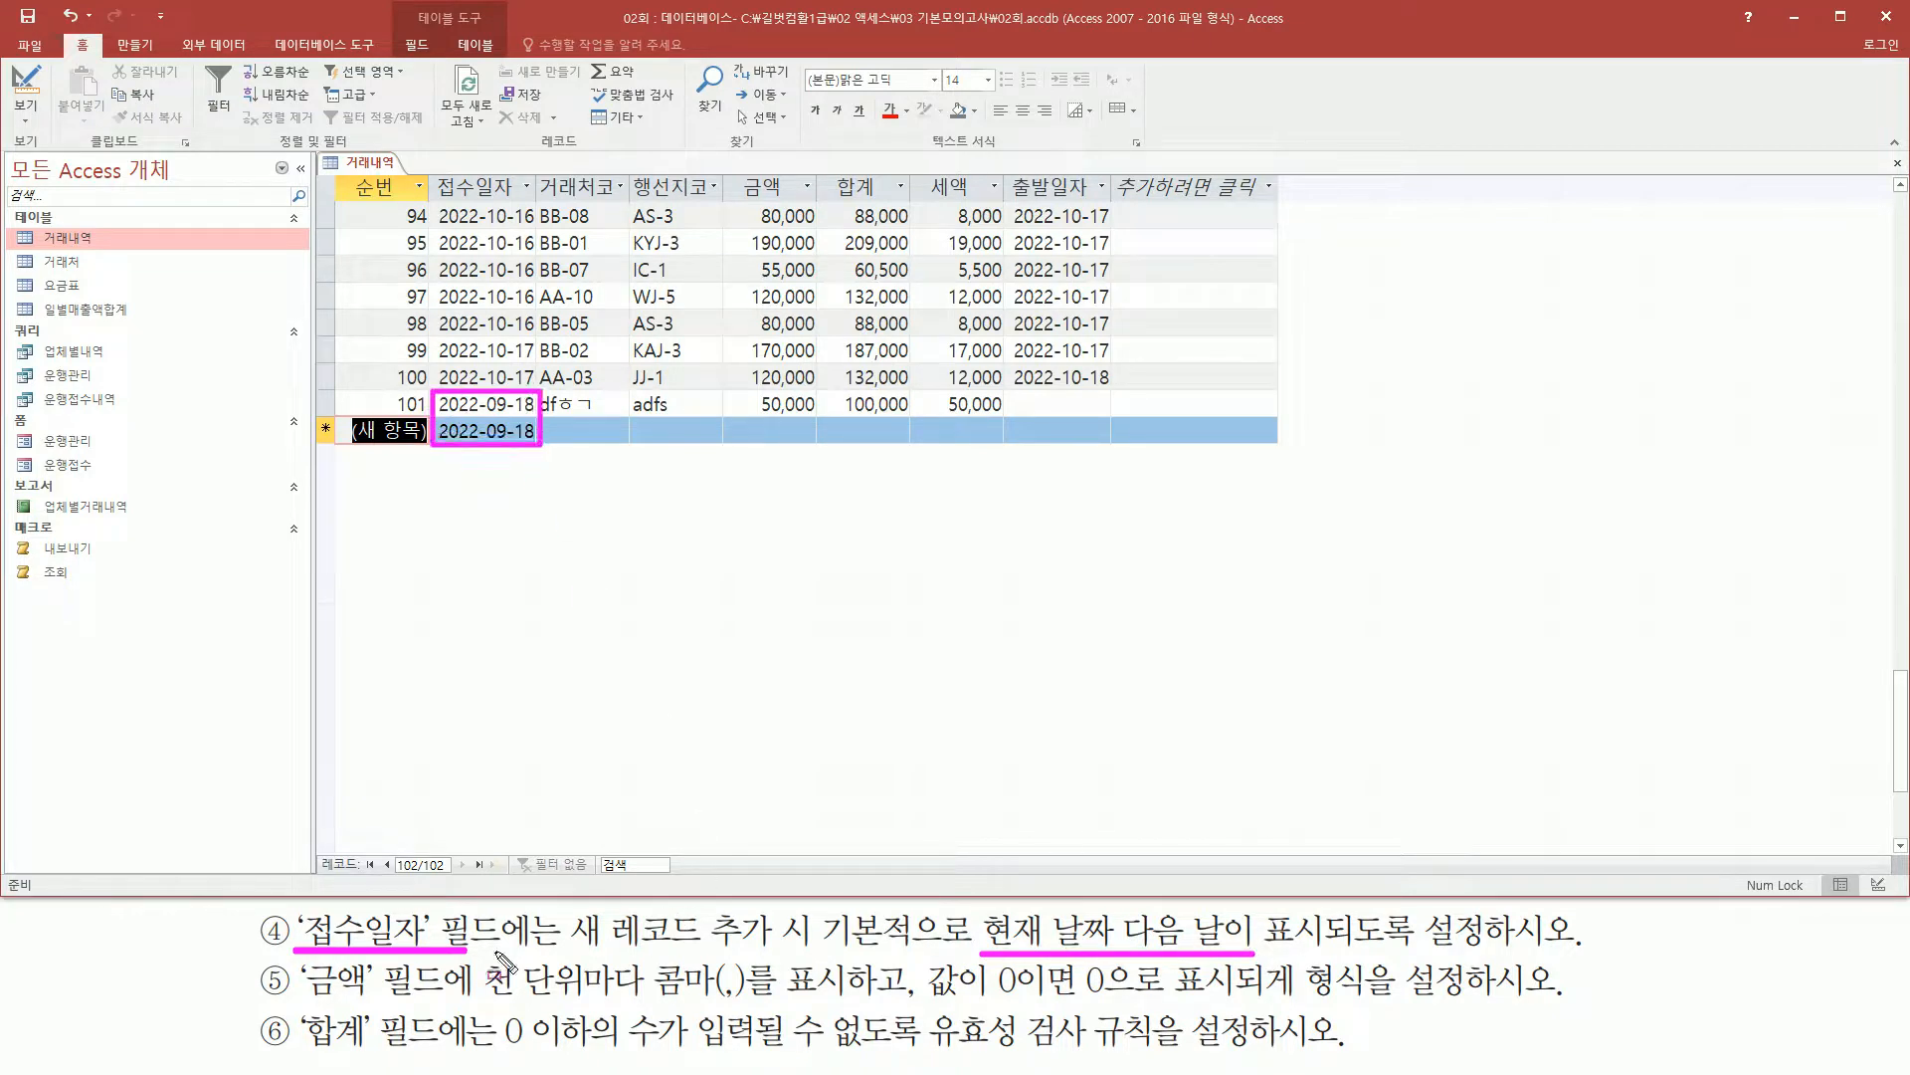
mouse_move(289, 961)
mouse_down()
mouse_move(350, 996)
mouse_move(453, 1005)
mouse_move(1476, 1003)
mouse_up()
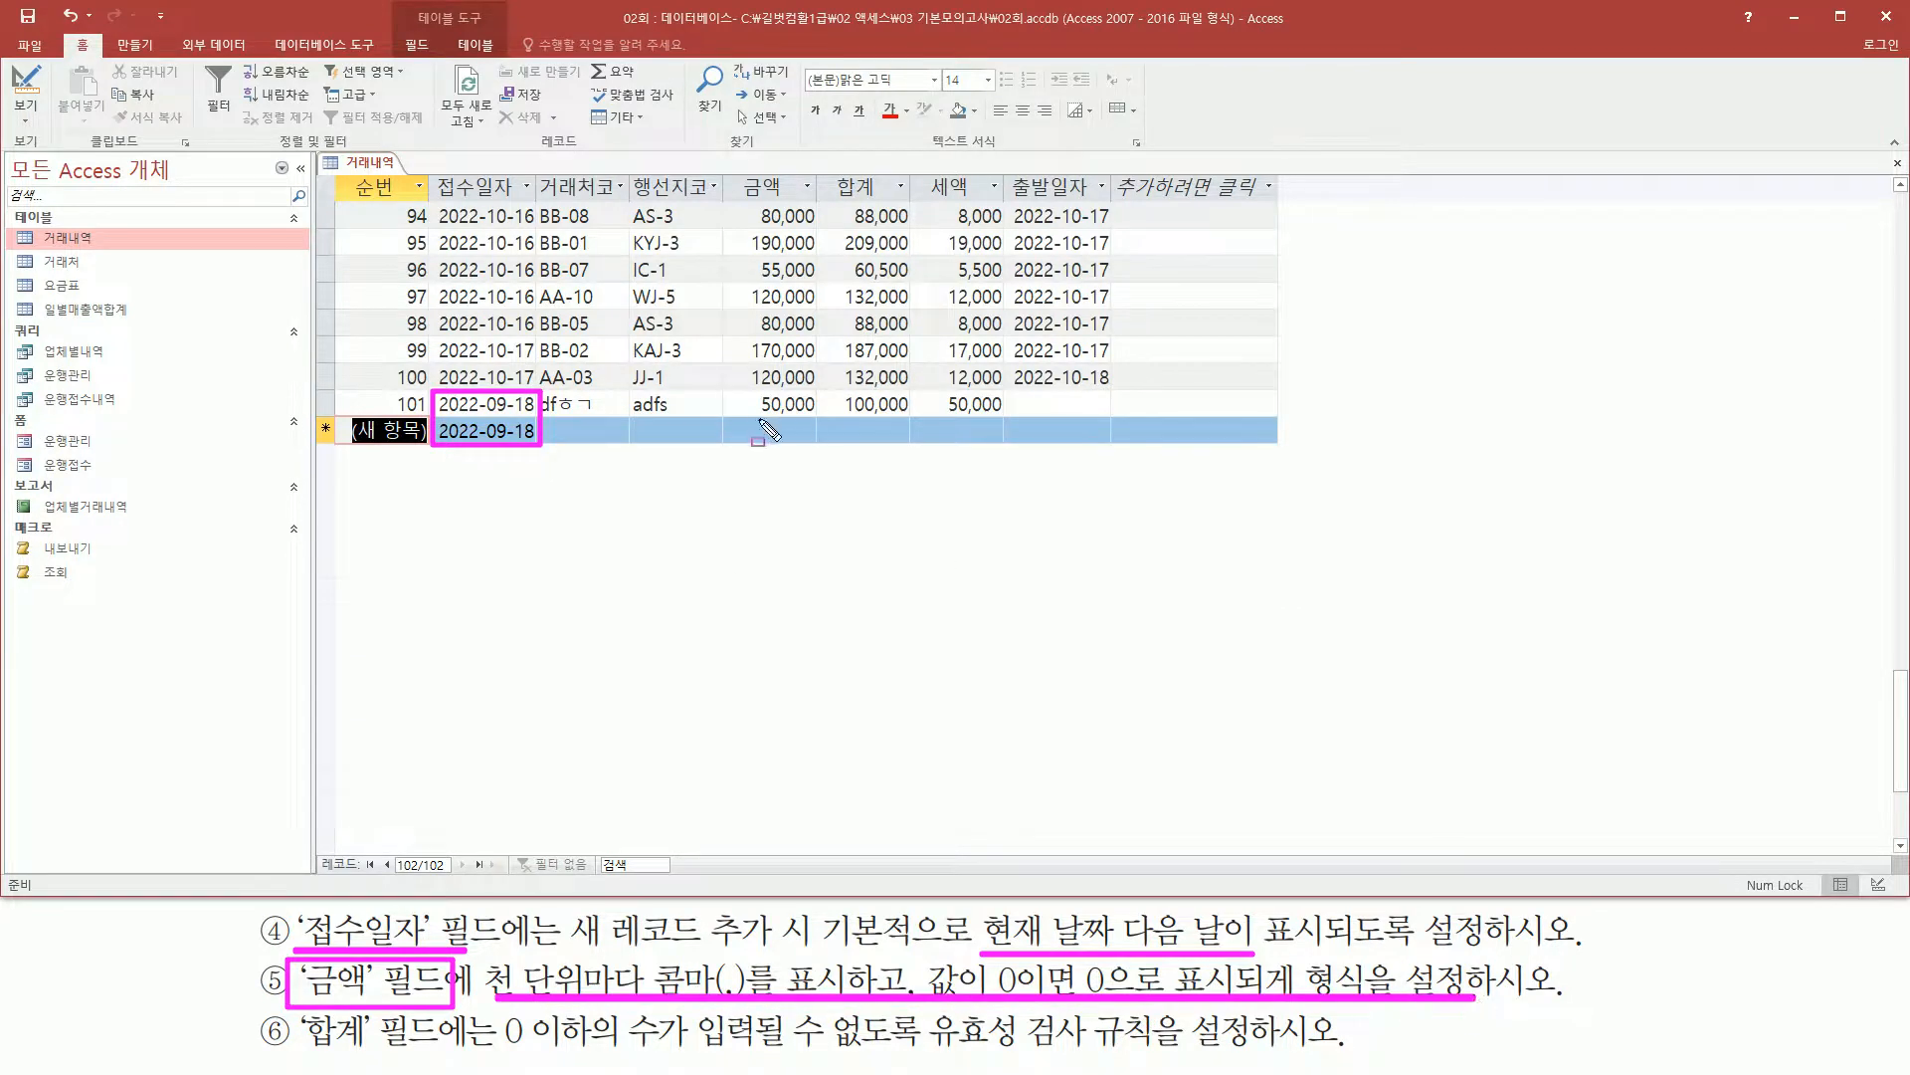
drag(752, 388, 824, 418)
key(Escape)
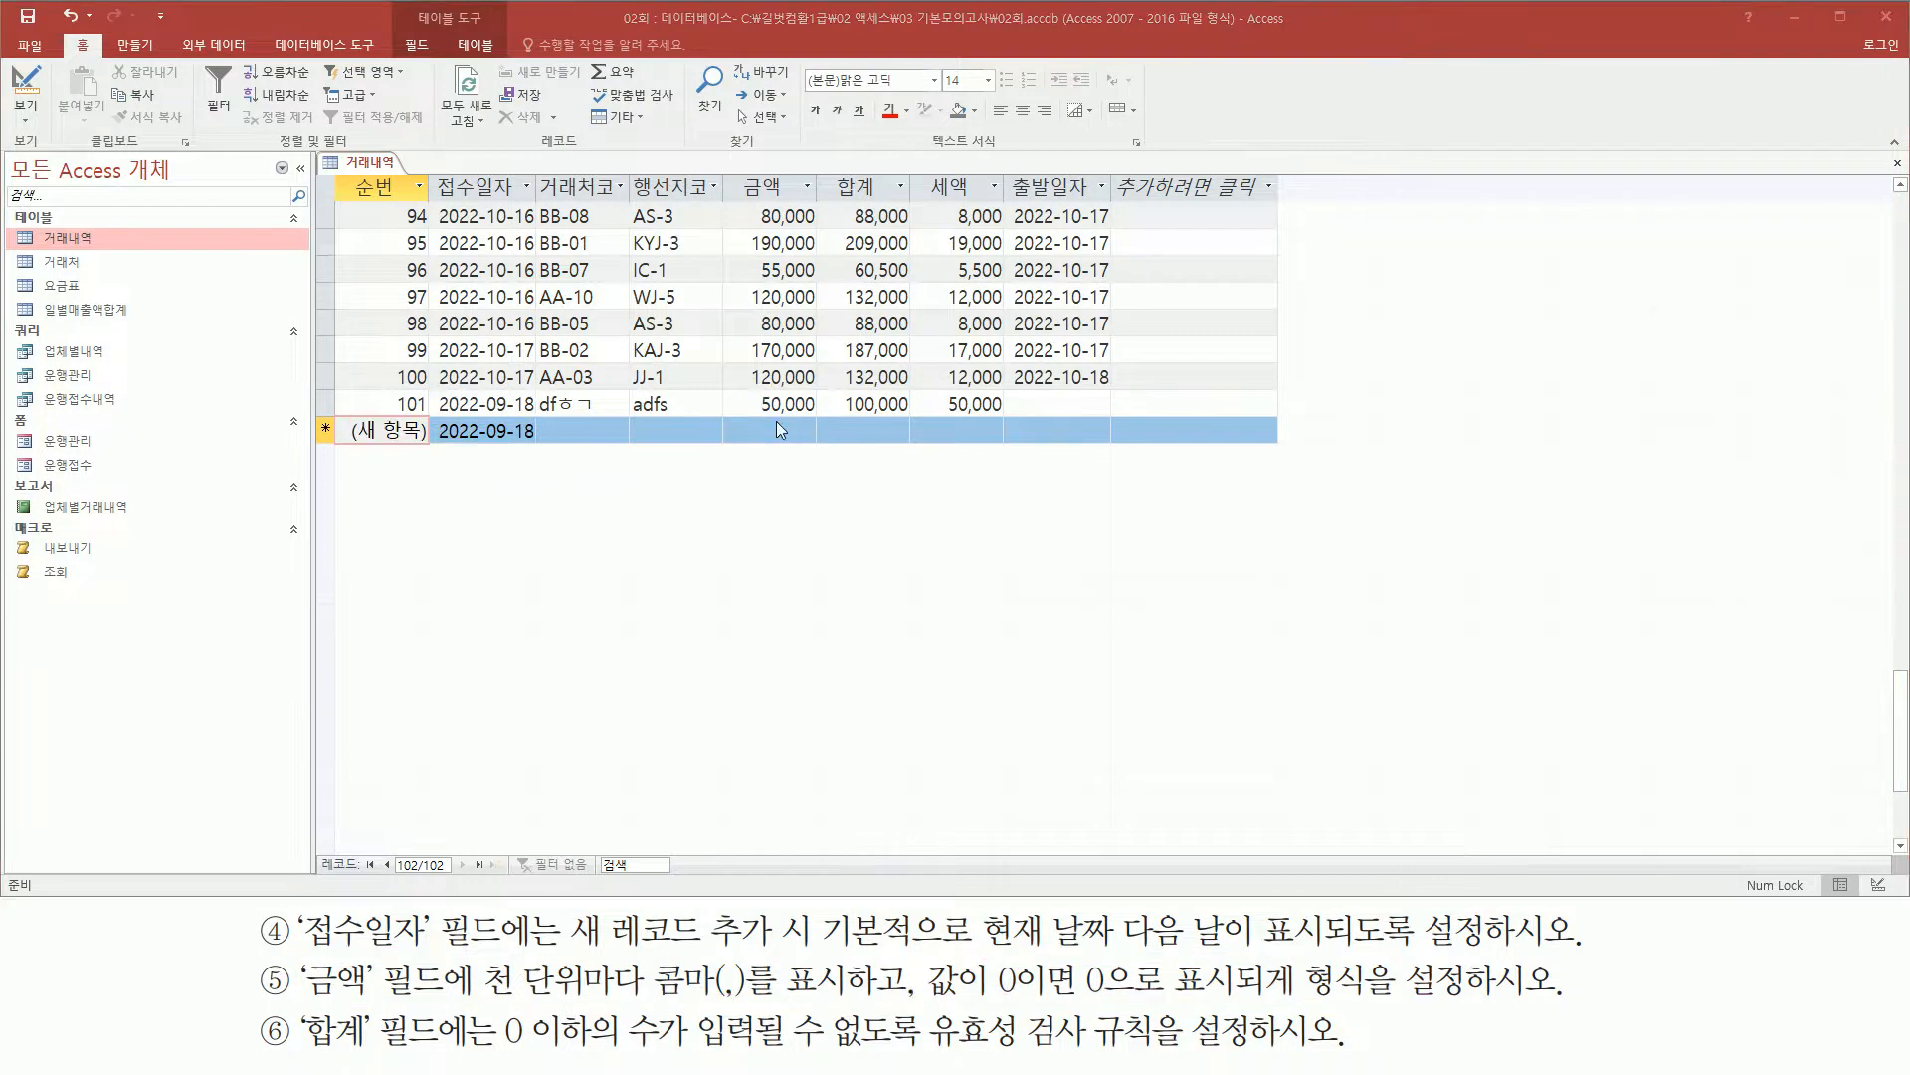
- Start another new record with 0 for 금액, 5000 for 세액 and 0 for 합계, and try to commit it
click(772, 428)
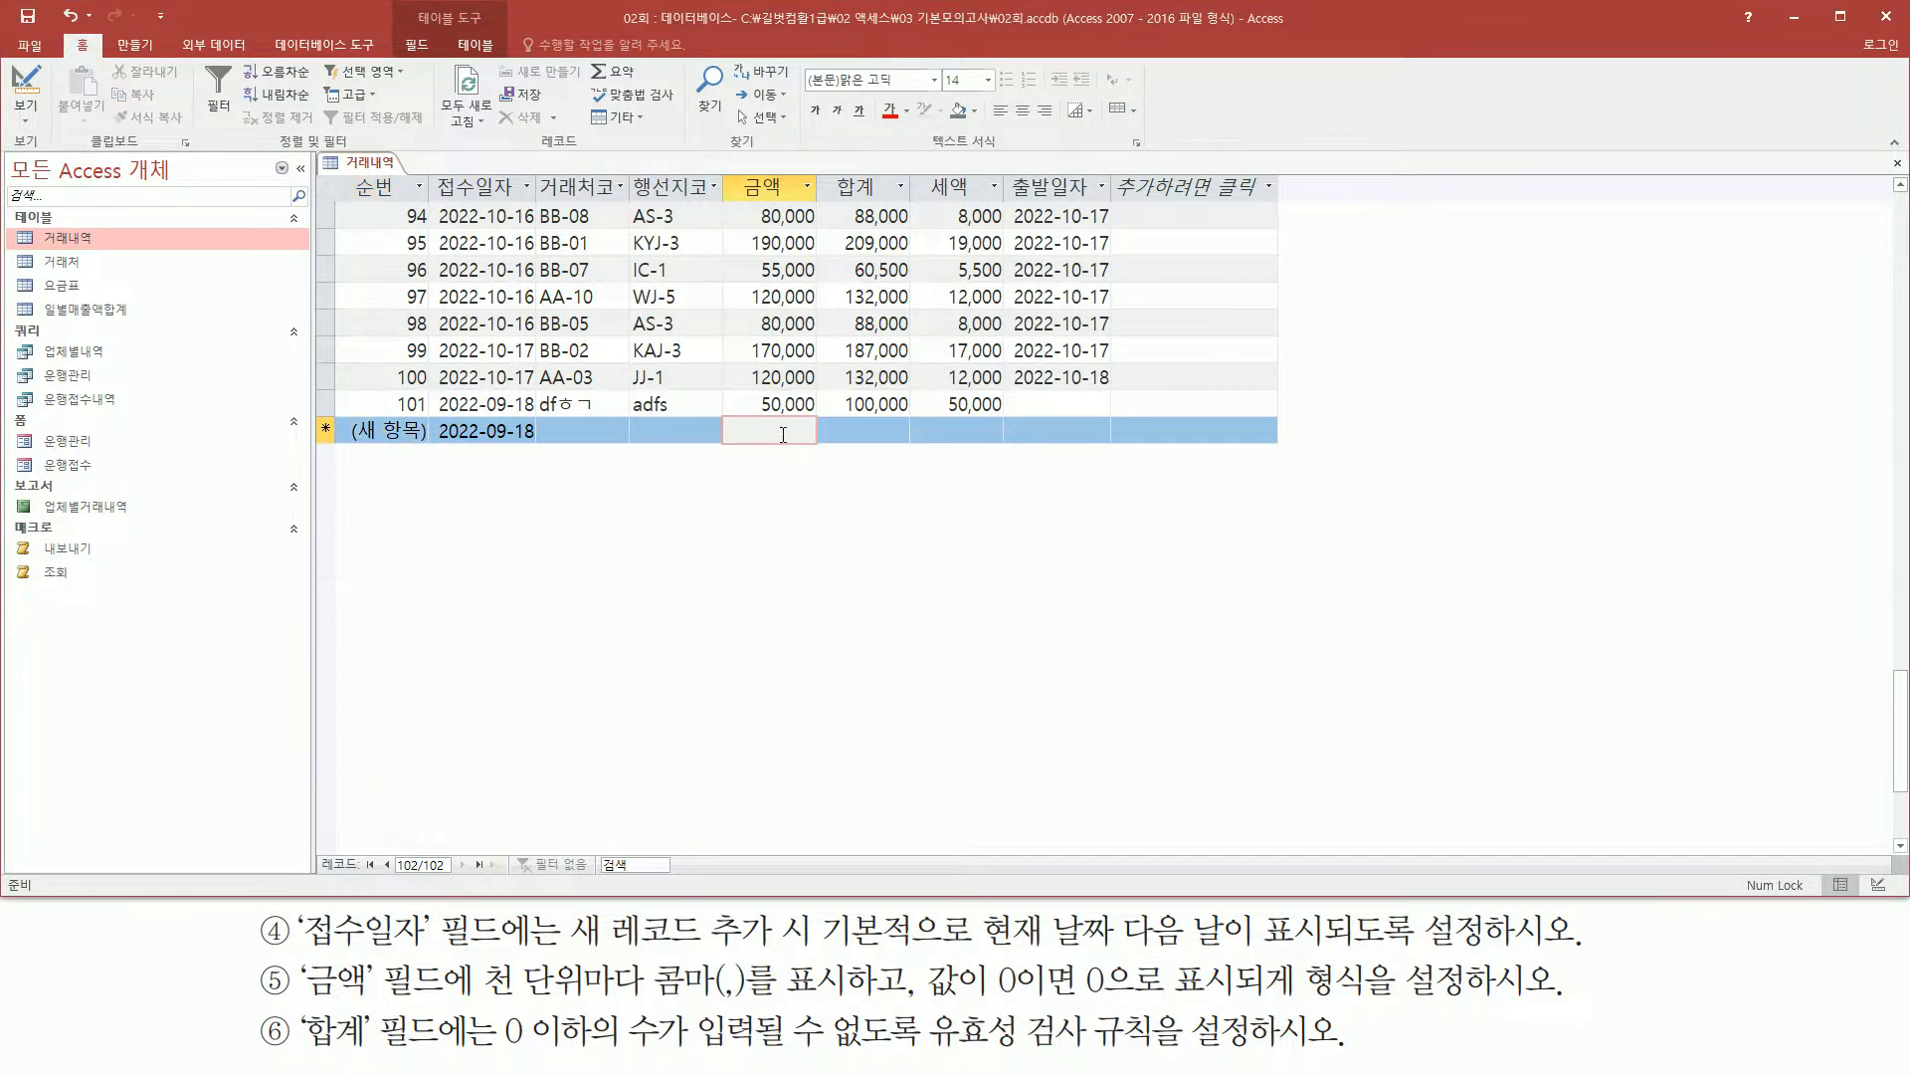
text(0)
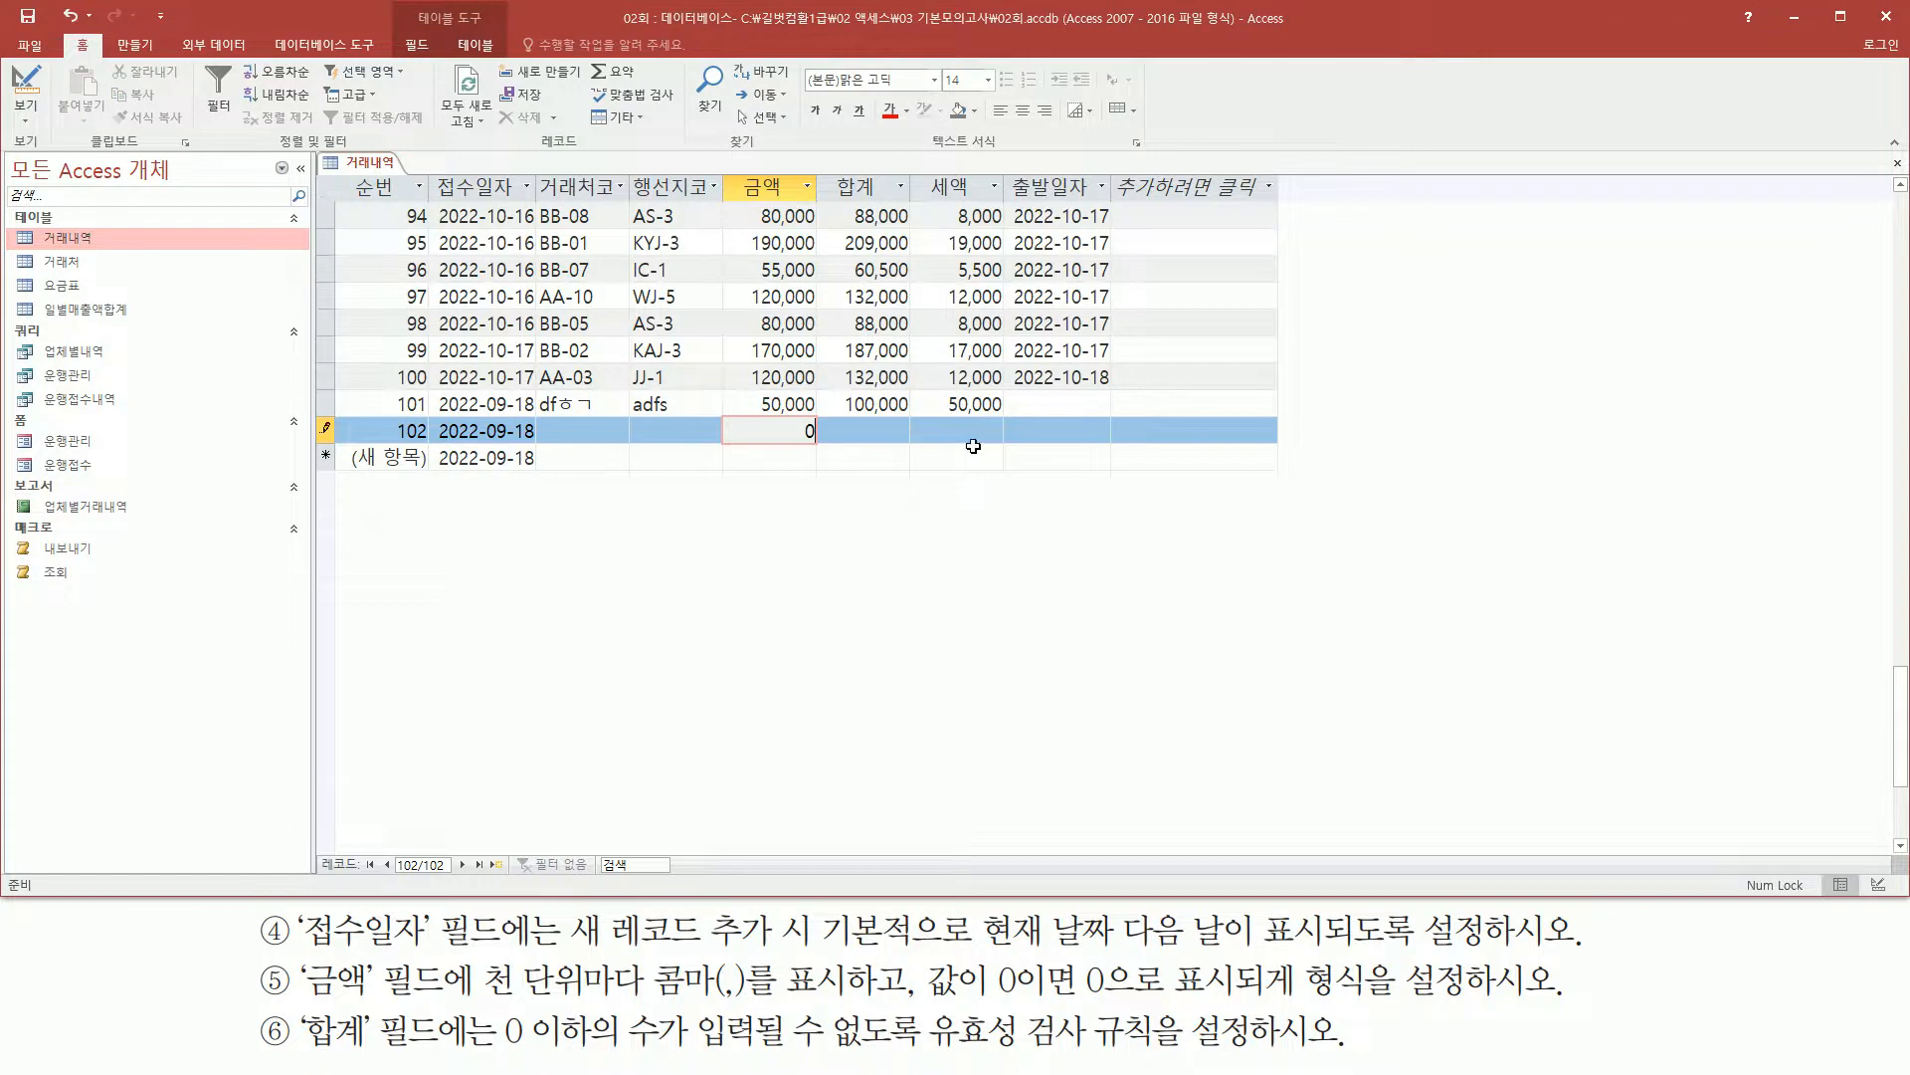
click(980, 435)
text(000)
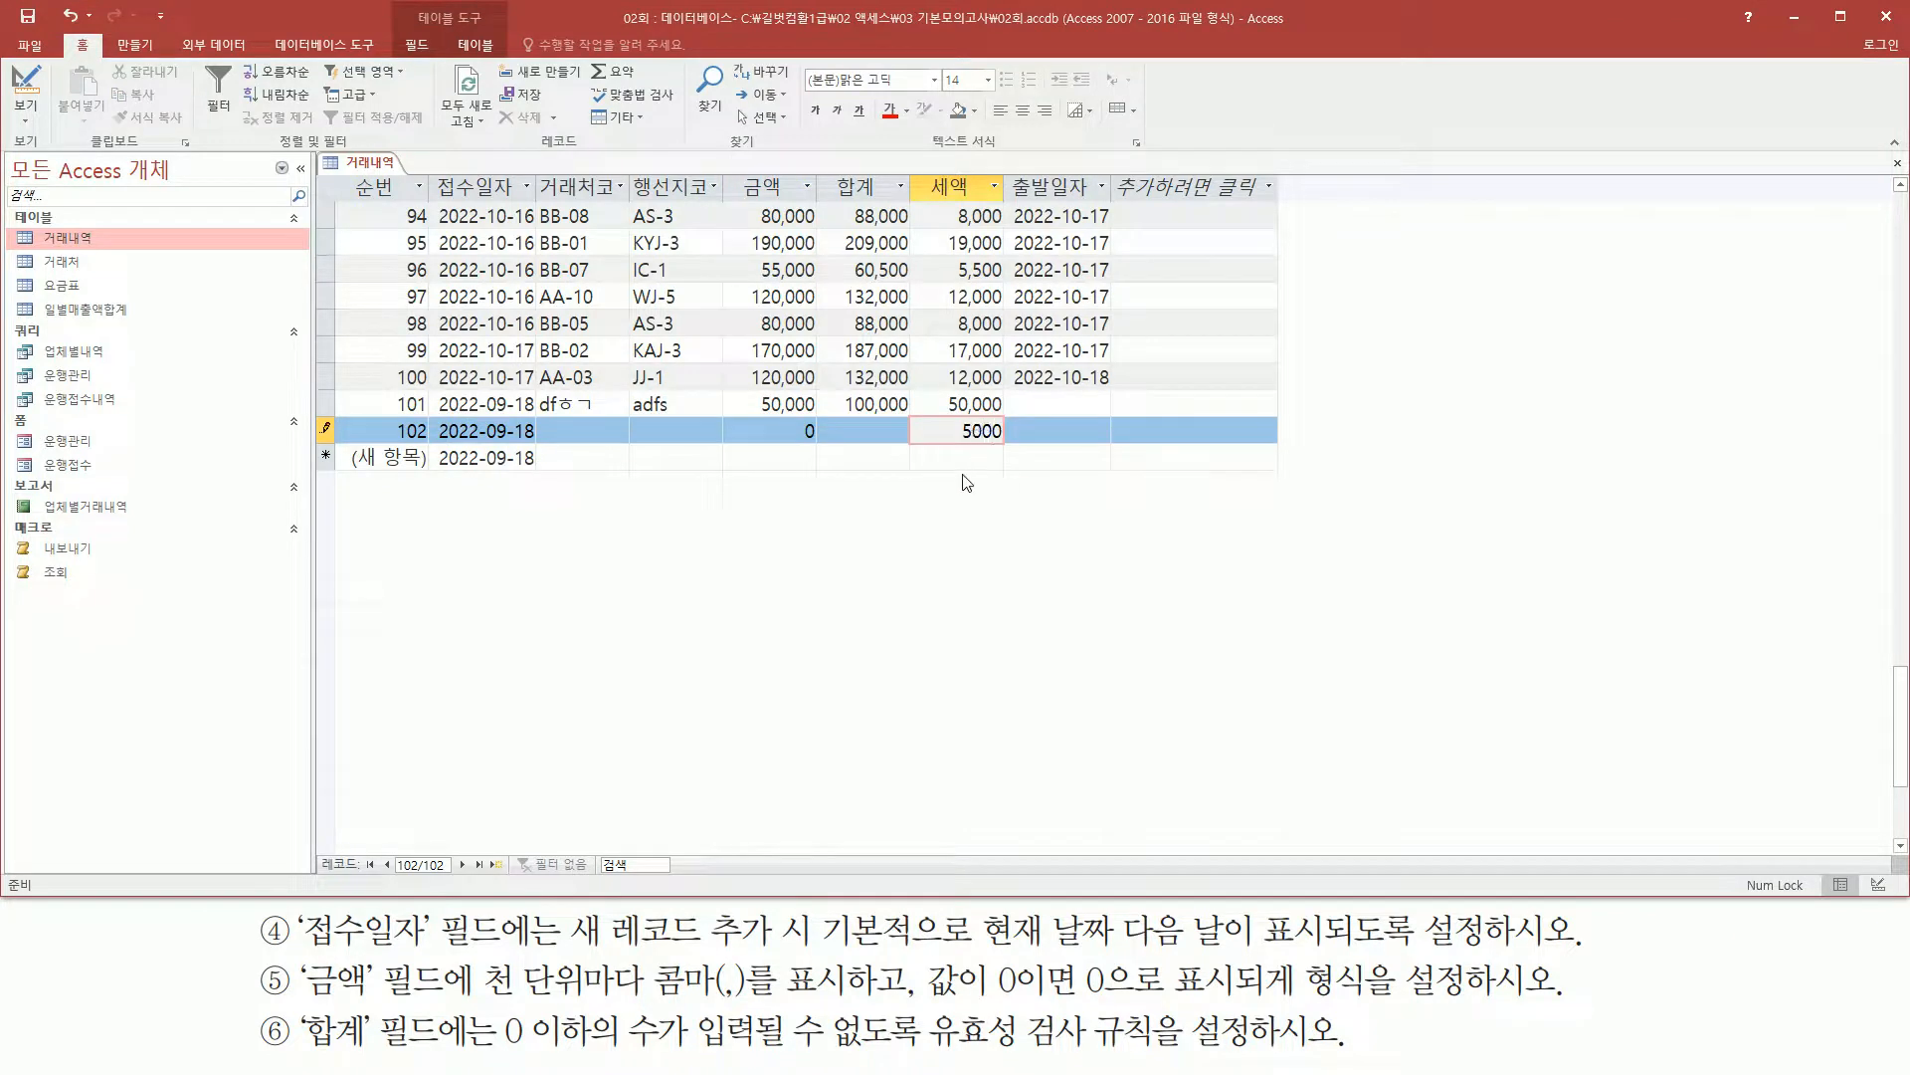
click(901, 434)
text(0)
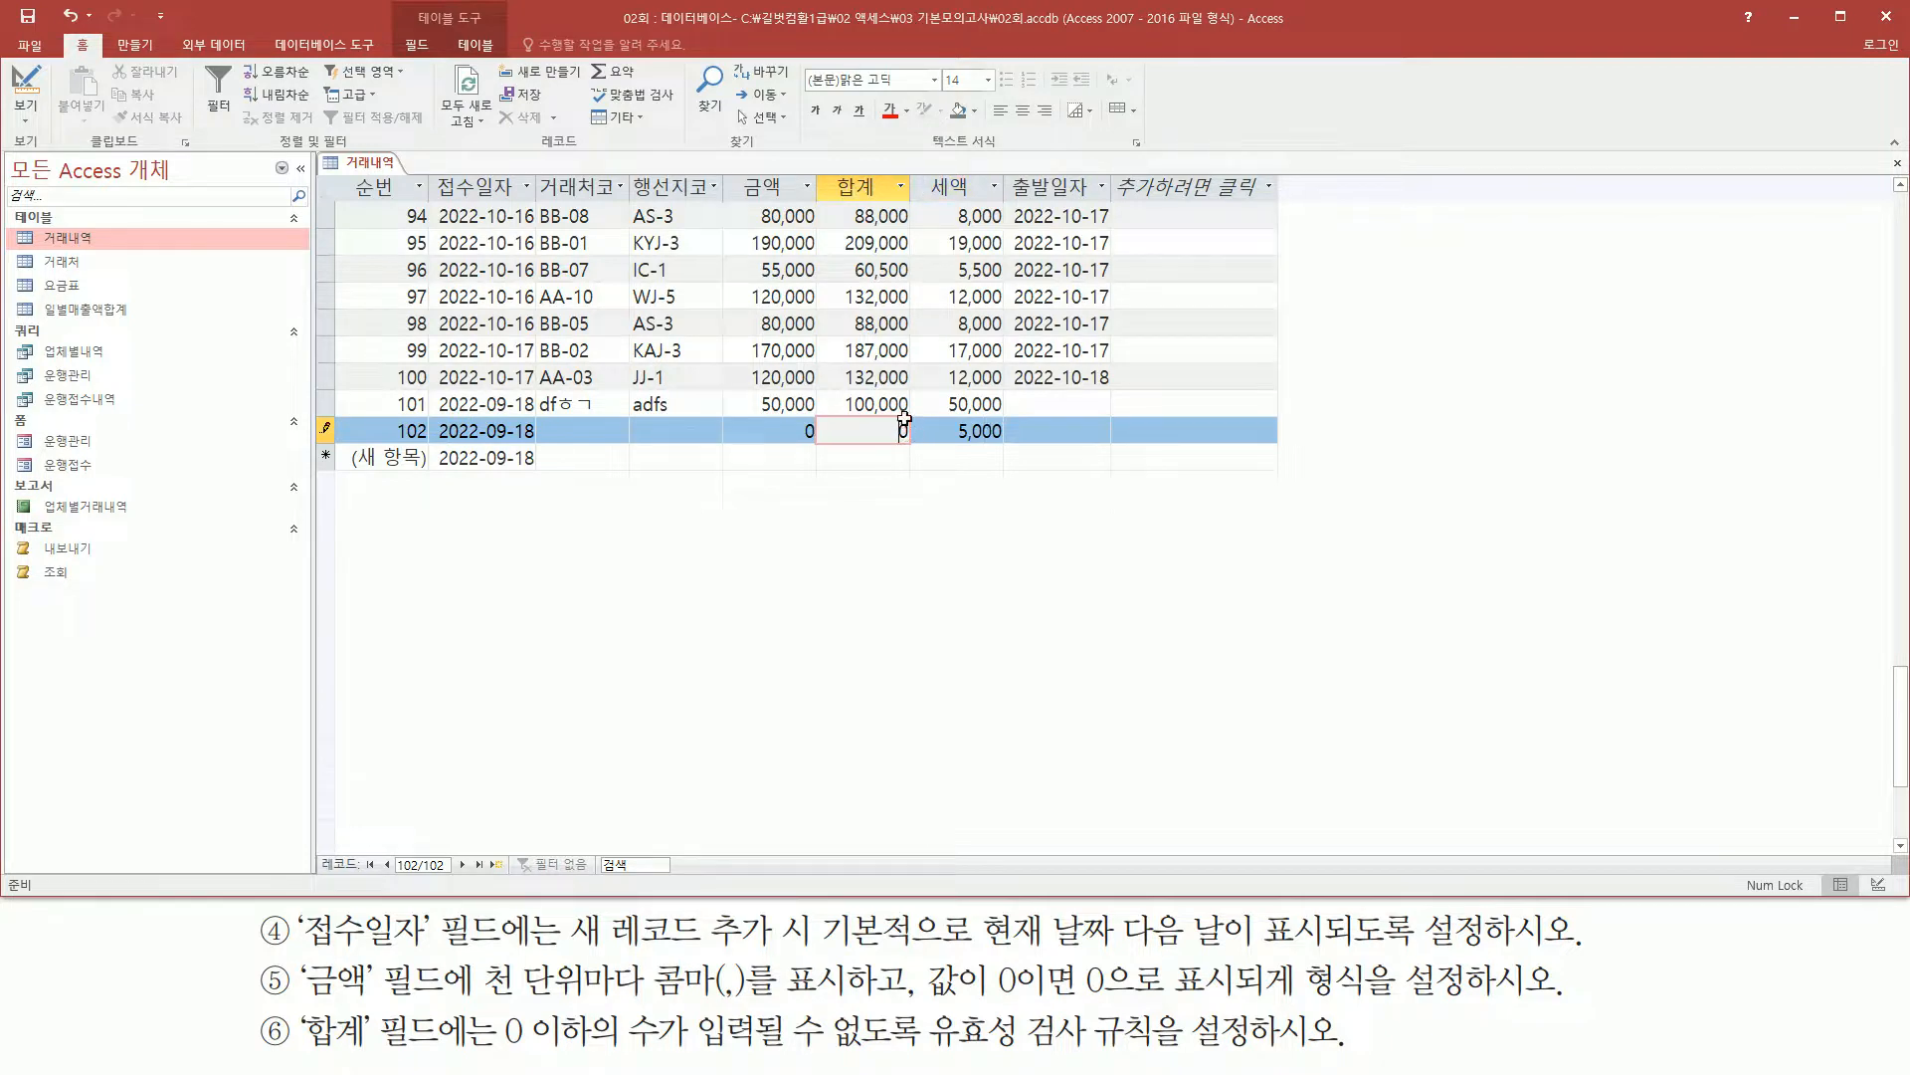
key(Tab)
key(Tab)
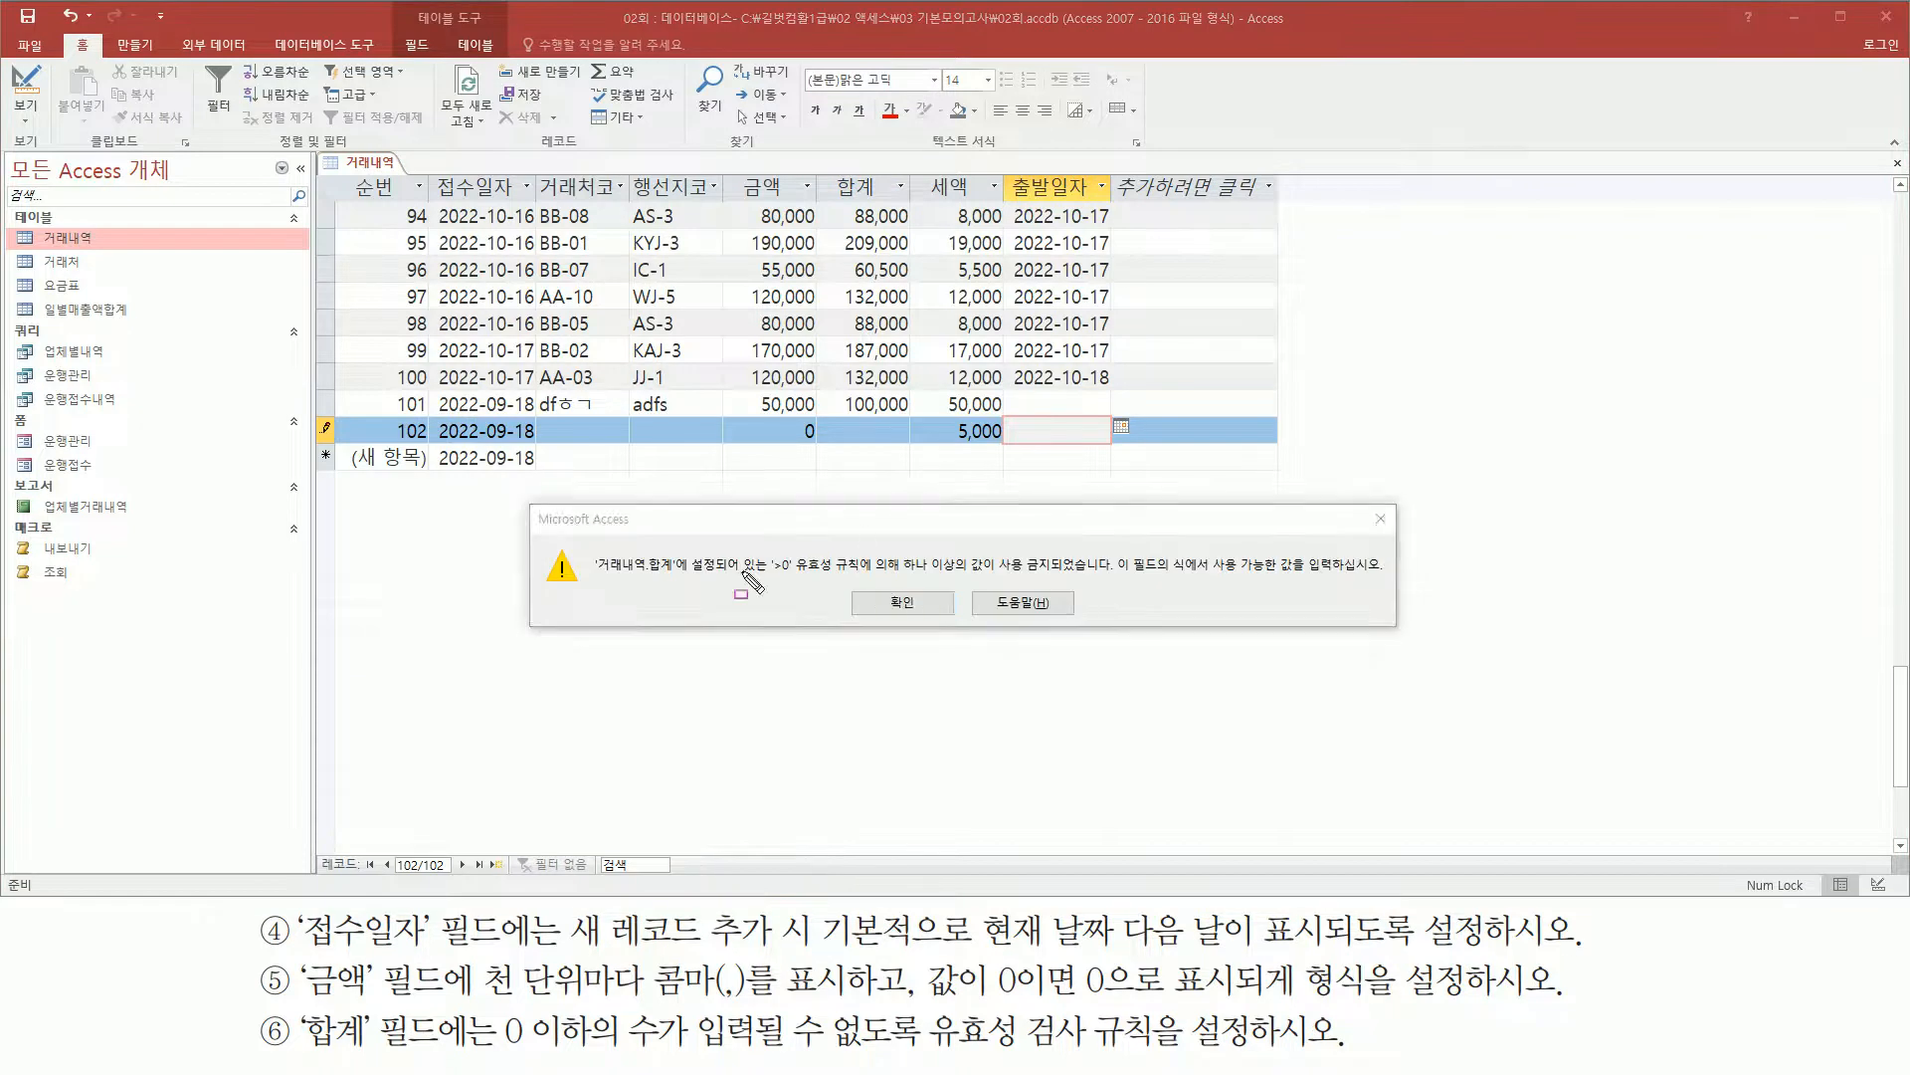
mouse_move(597, 576)
mouse_down()
mouse_move(794, 550)
mouse_move(793, 587)
mouse_move(764, 585)
mouse_move(1386, 575)
mouse_up()
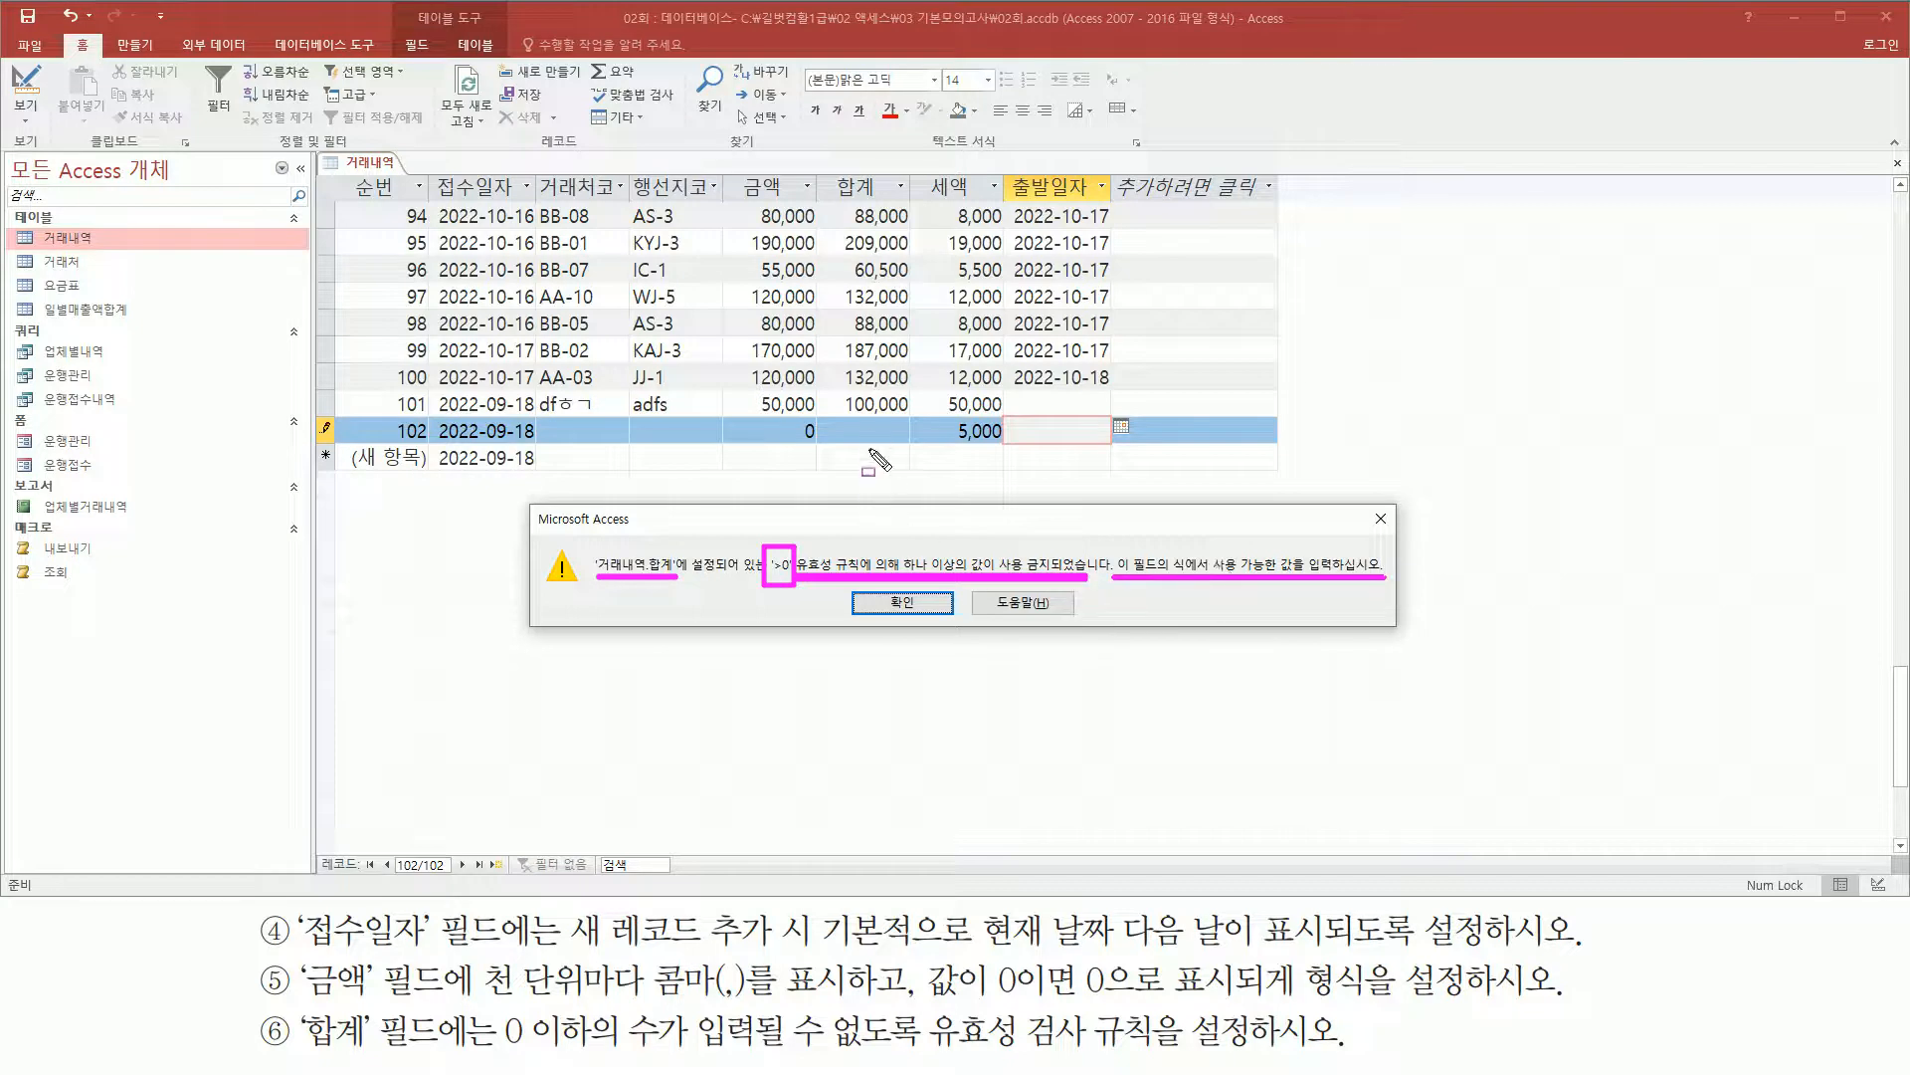
mouse_move(879, 418)
mouse_down()
mouse_move(910, 452)
mouse_move(880, 418)
mouse_up()
drag(491, 1049, 930, 1049)
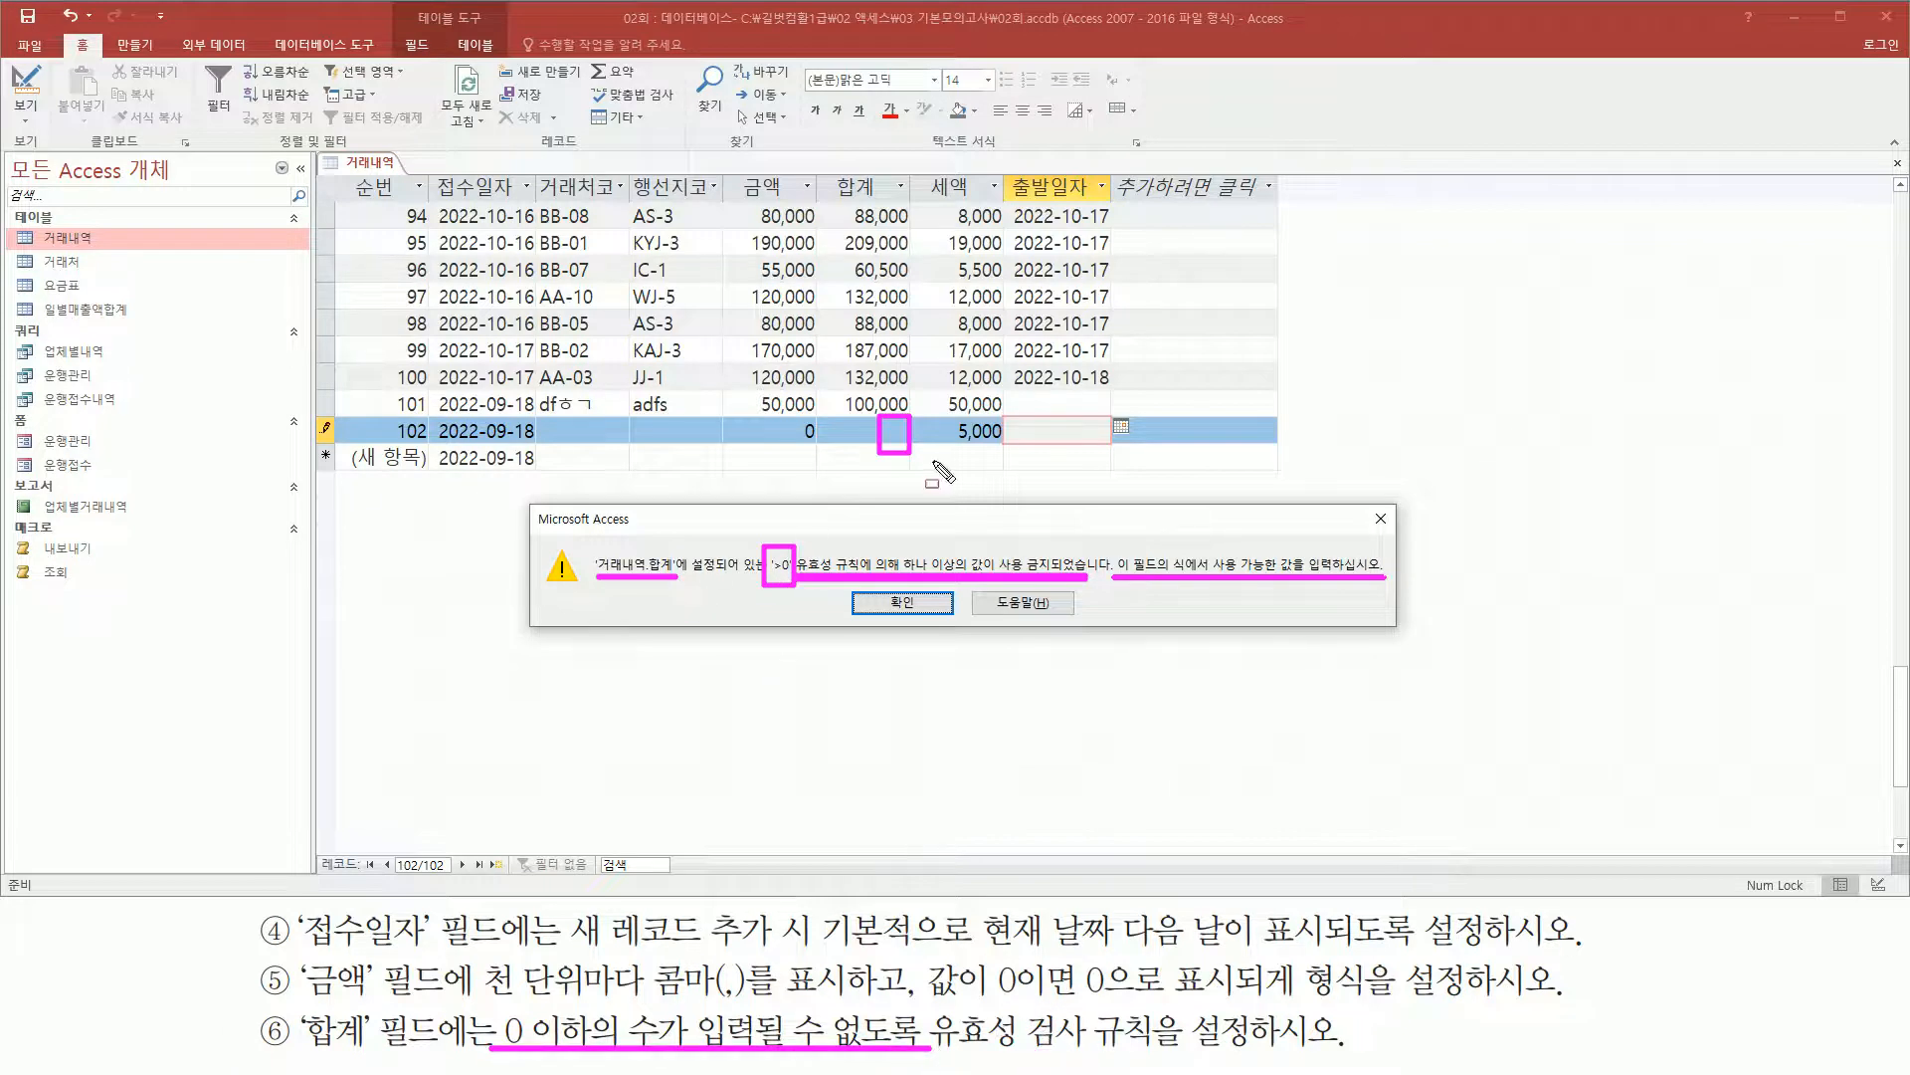
key(Escape)
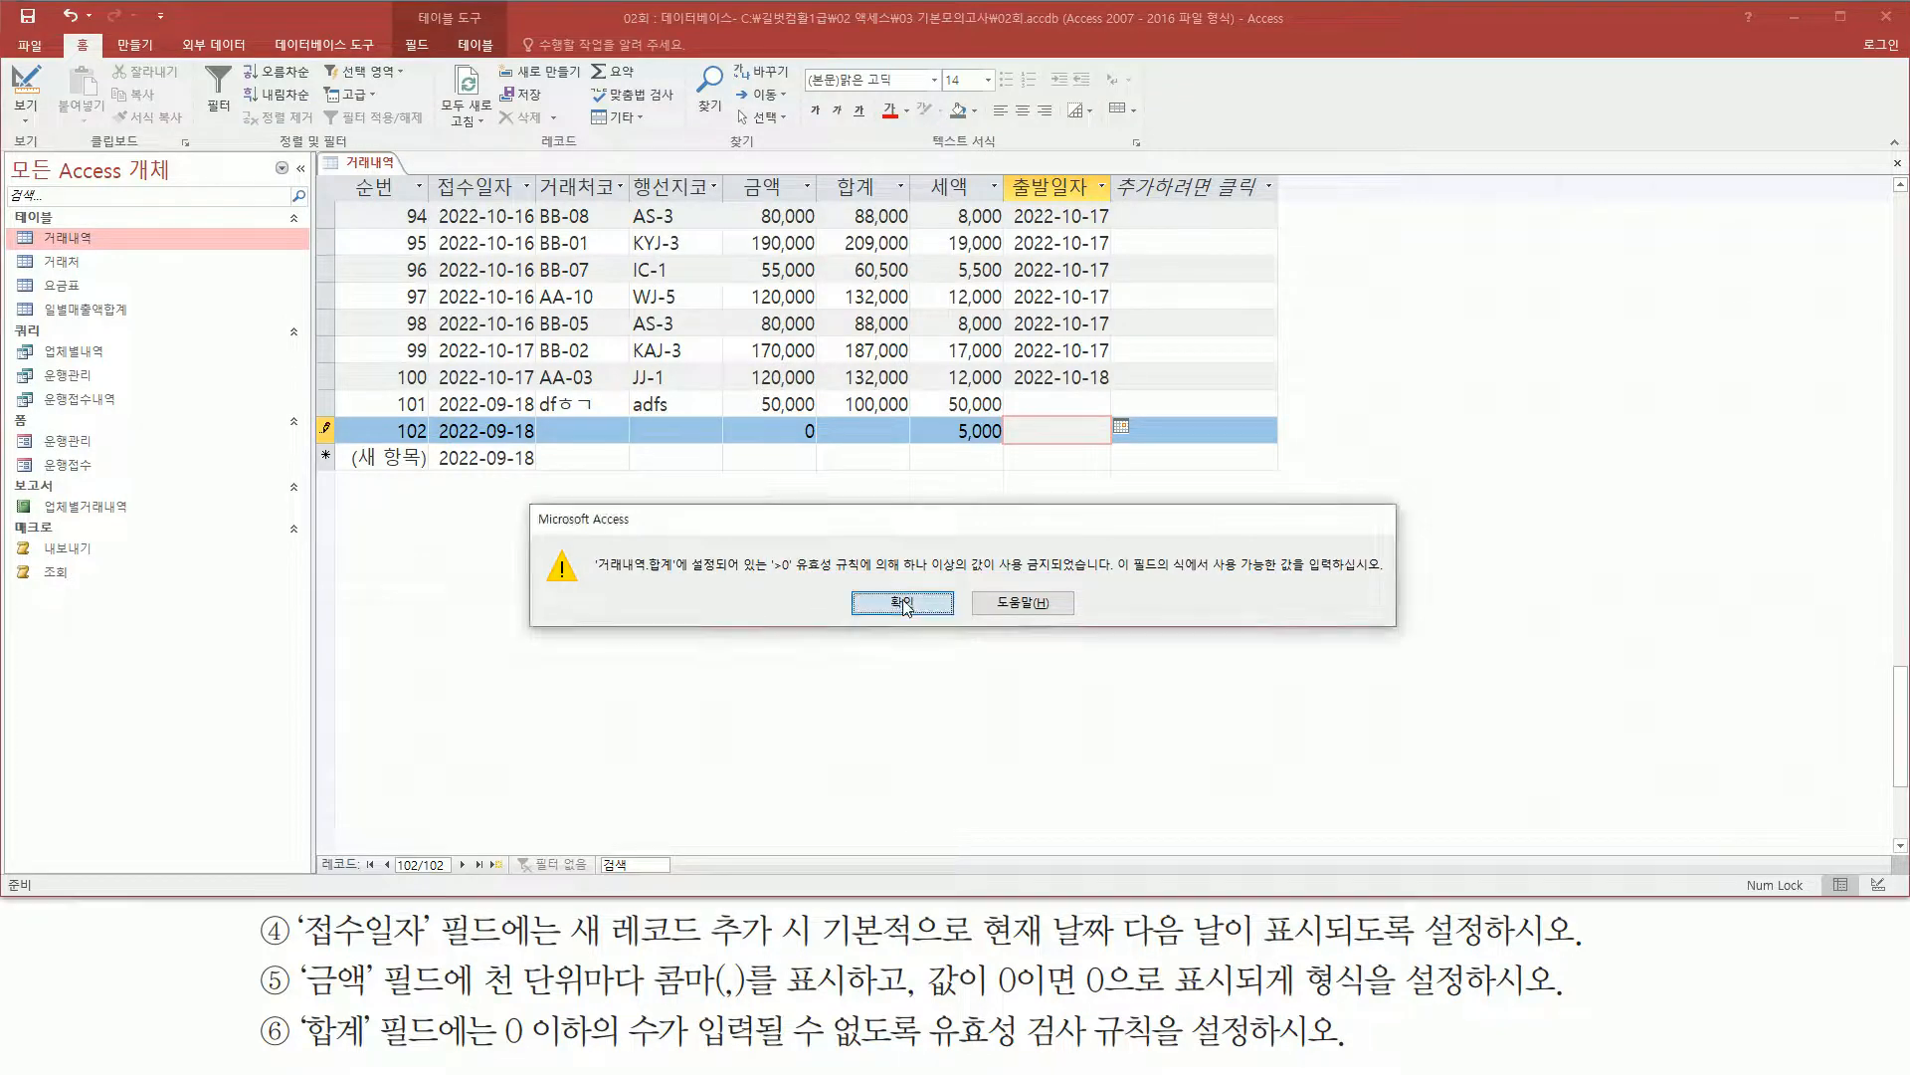
- Dismiss the validation message, enter 5000 for 합계 in record 102, and commit the record
click(906, 604)
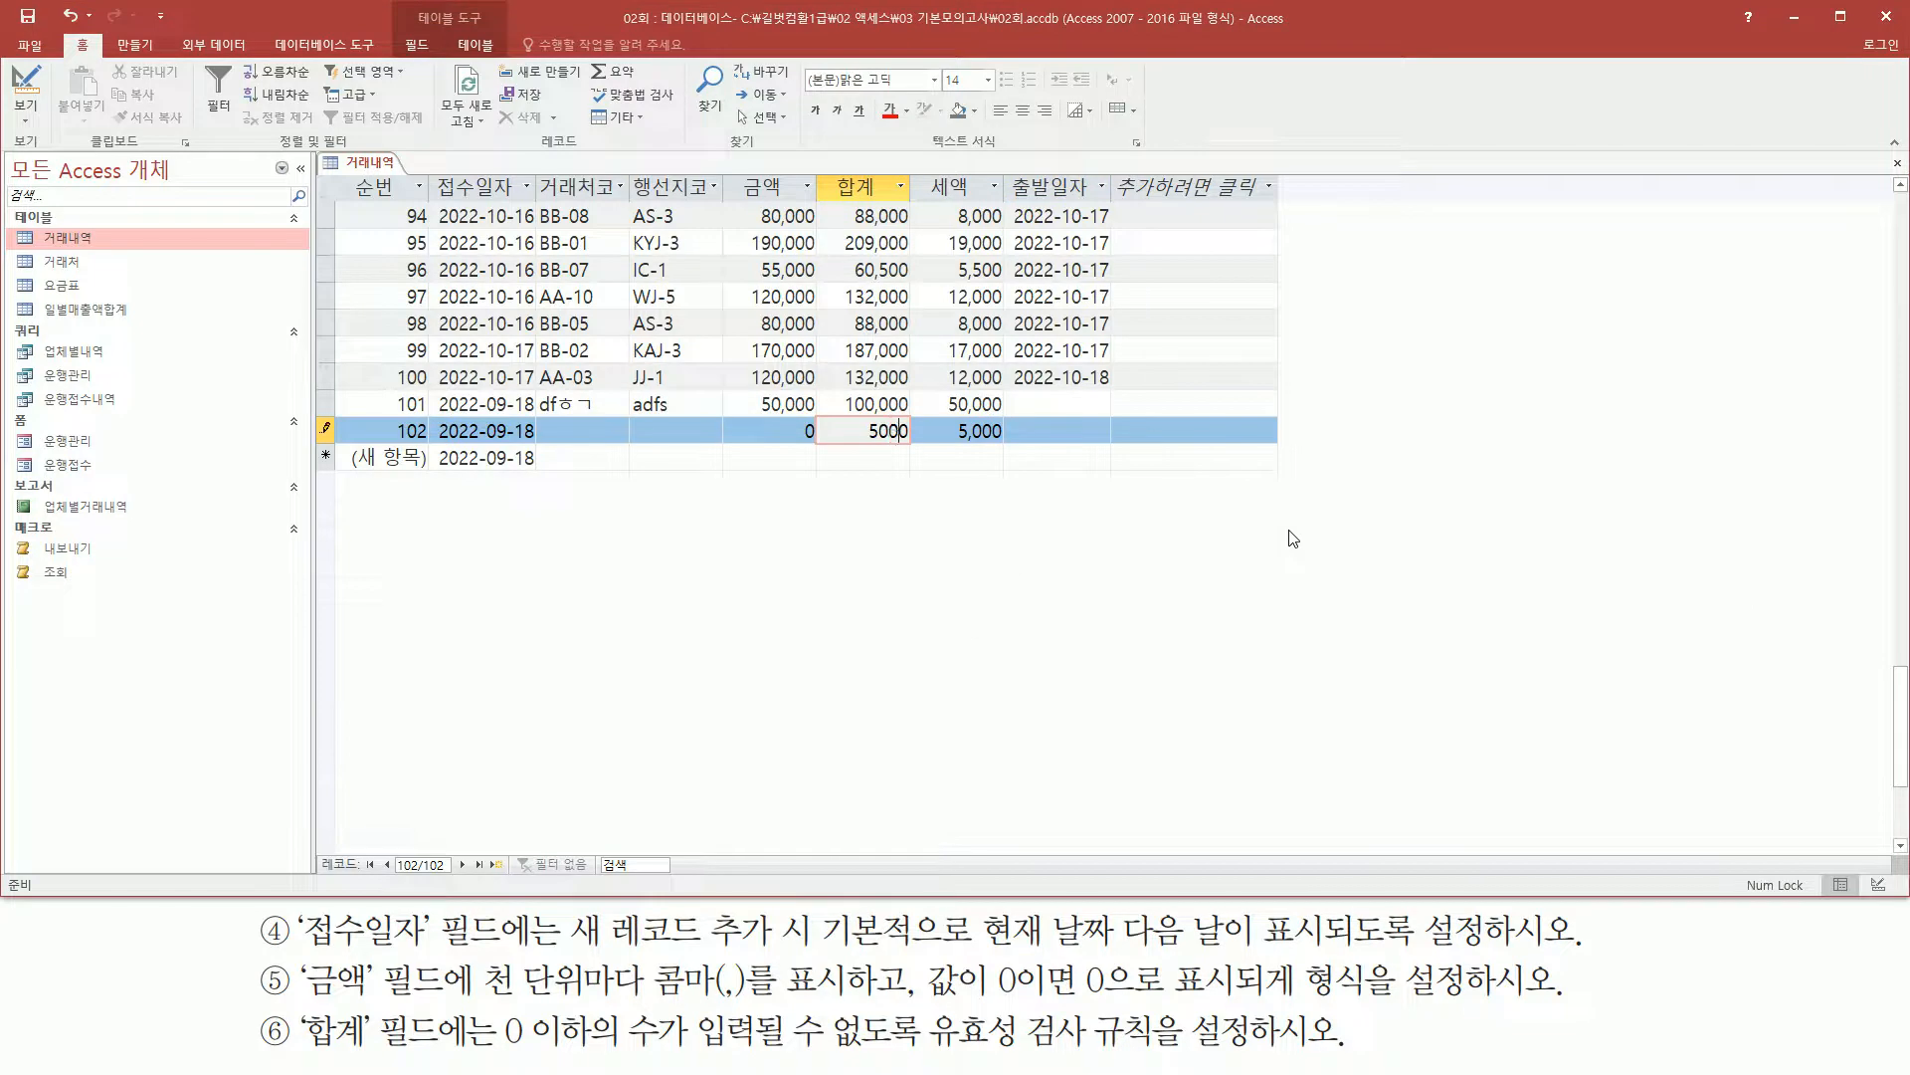
key(Tab)
key(Tab)
key(Tab)
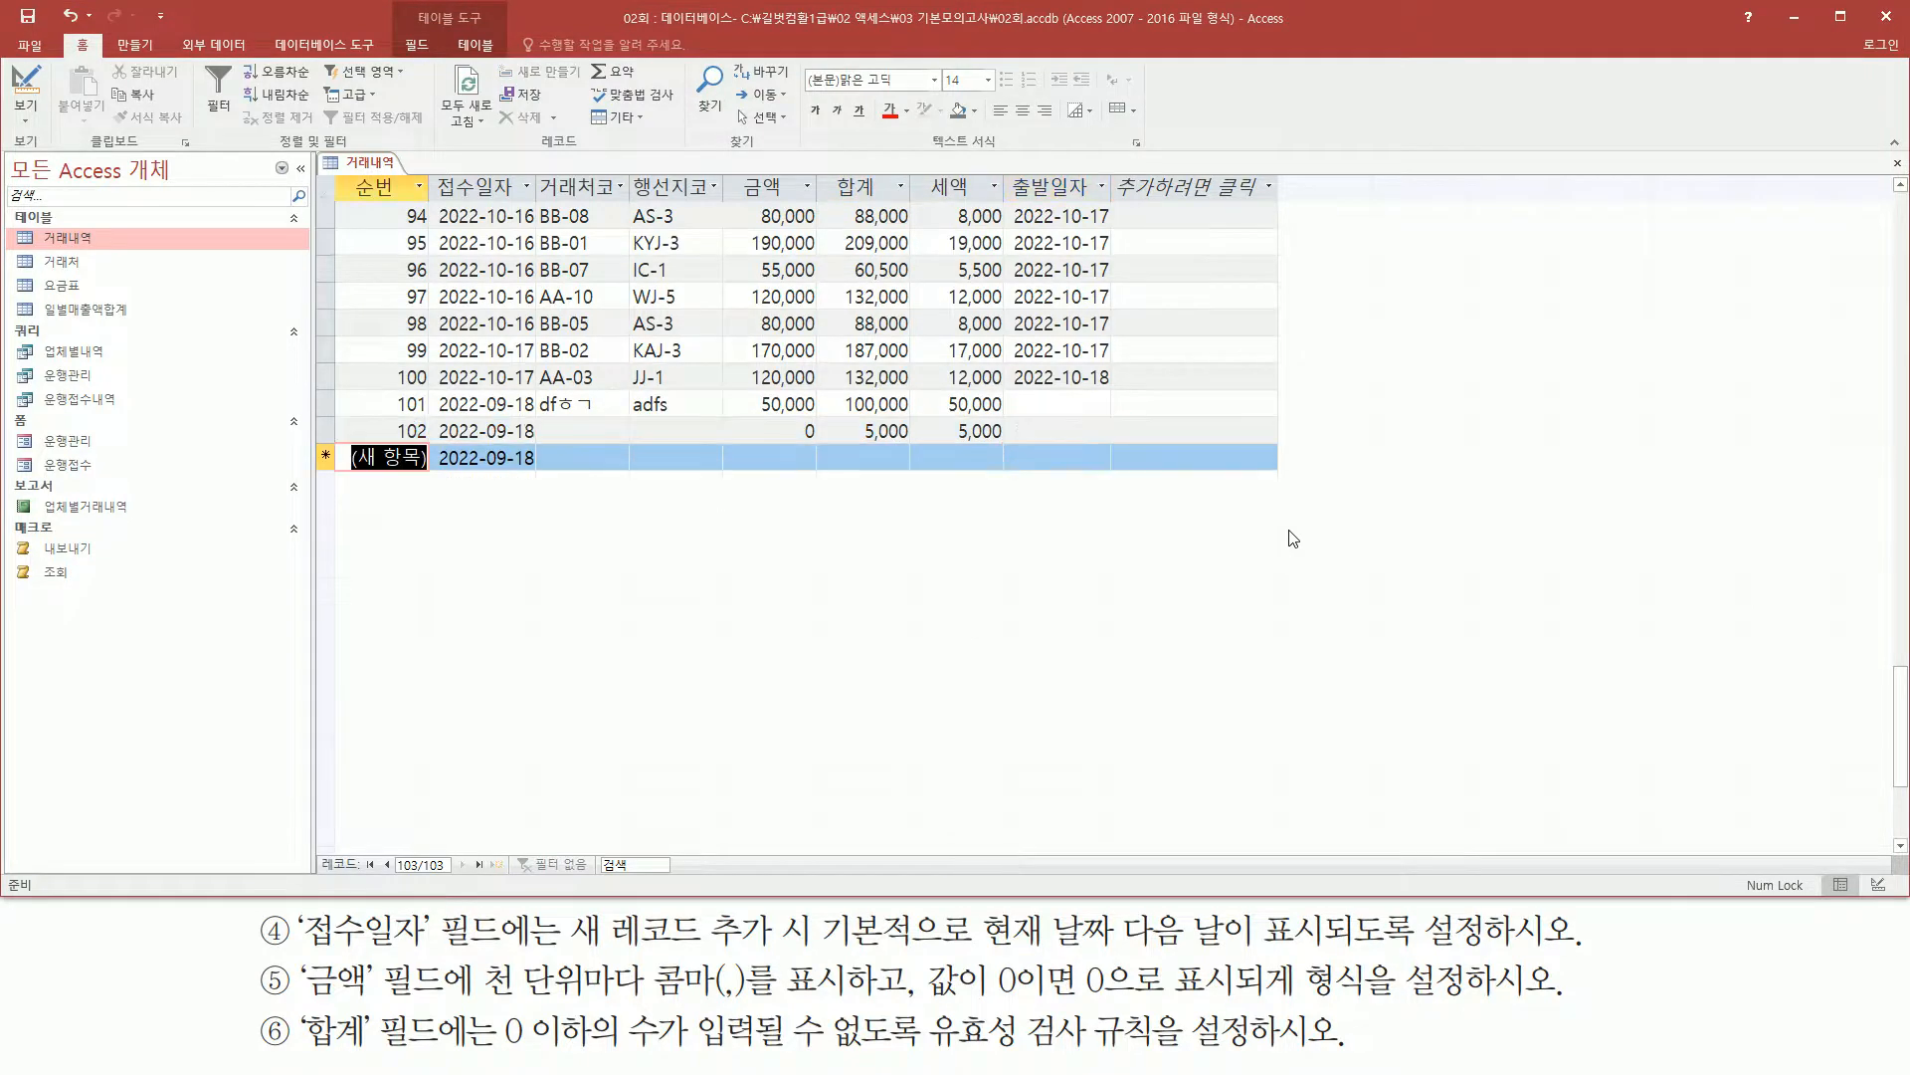
key(ctrl+shift+d)
drag(793, 413, 823, 451)
drag(741, 152, 802, 210)
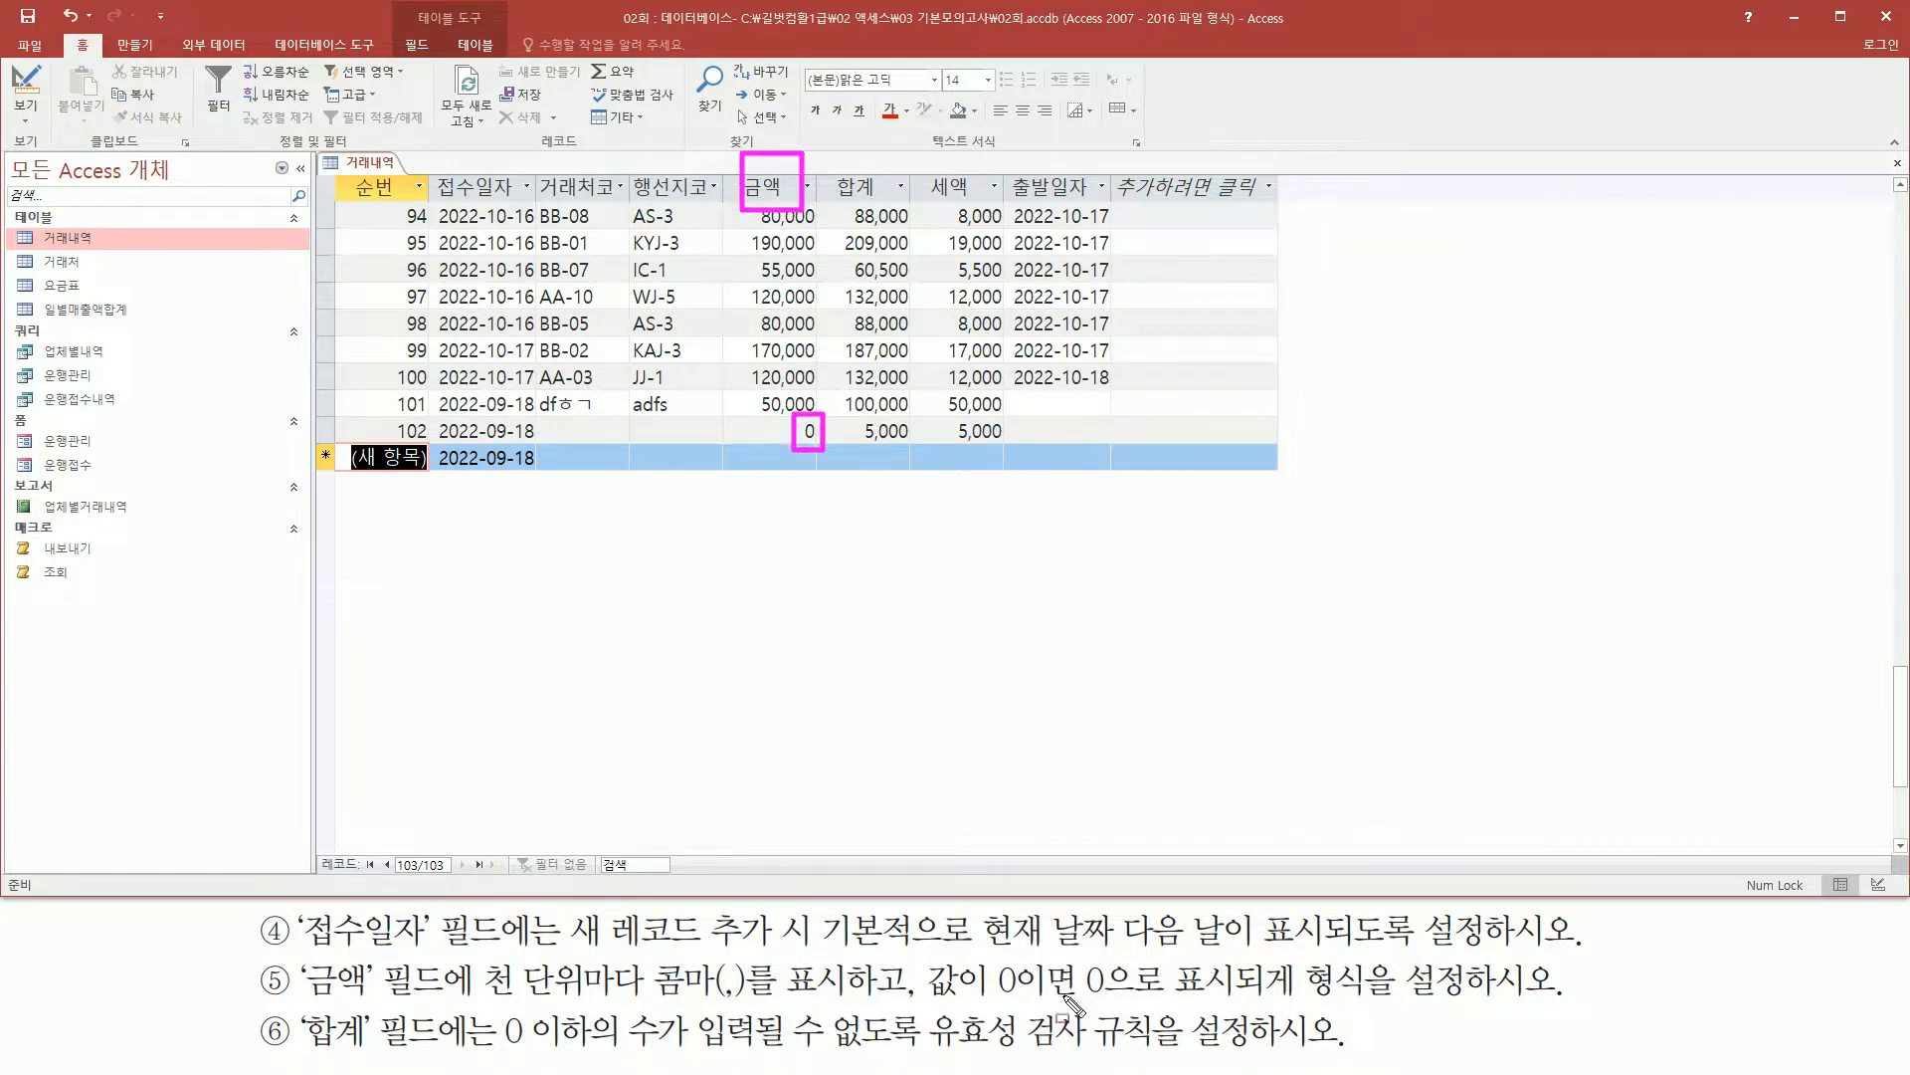
drag(923, 998, 1265, 1000)
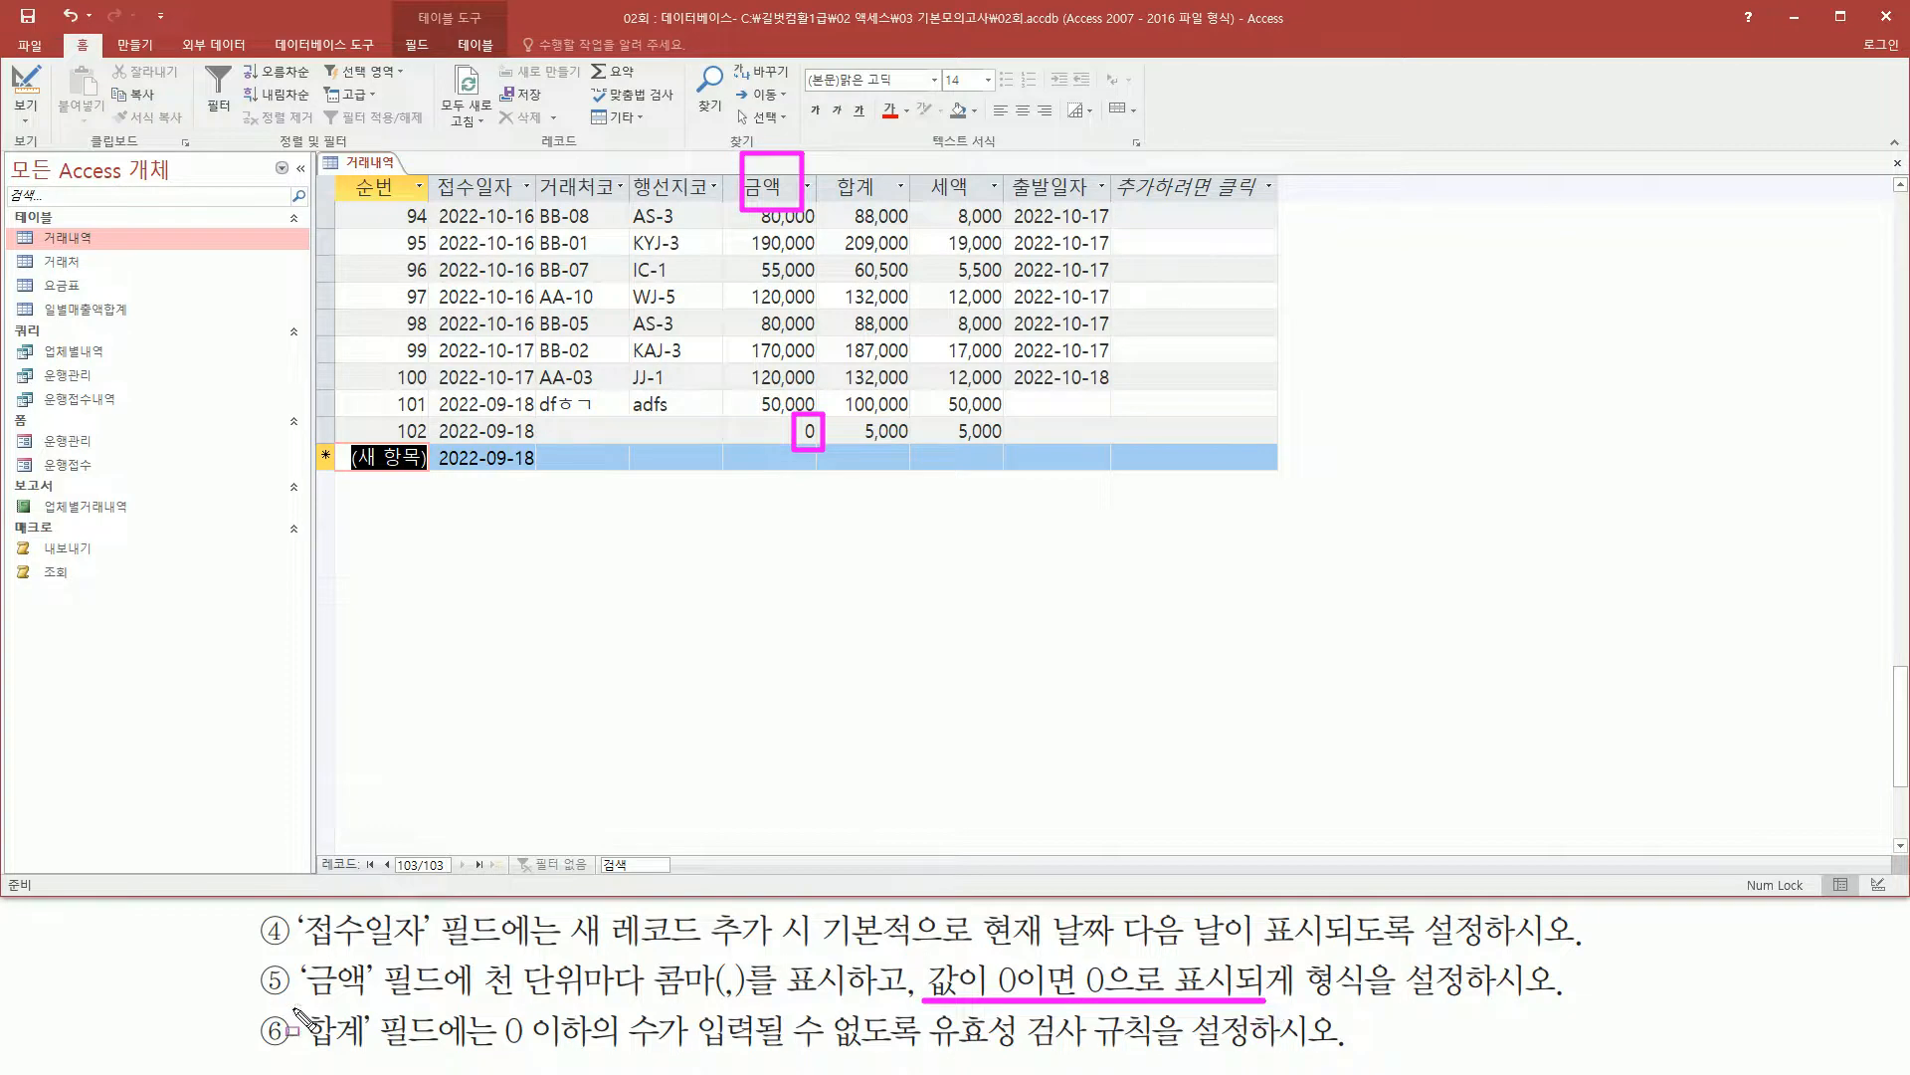
key(Escape)
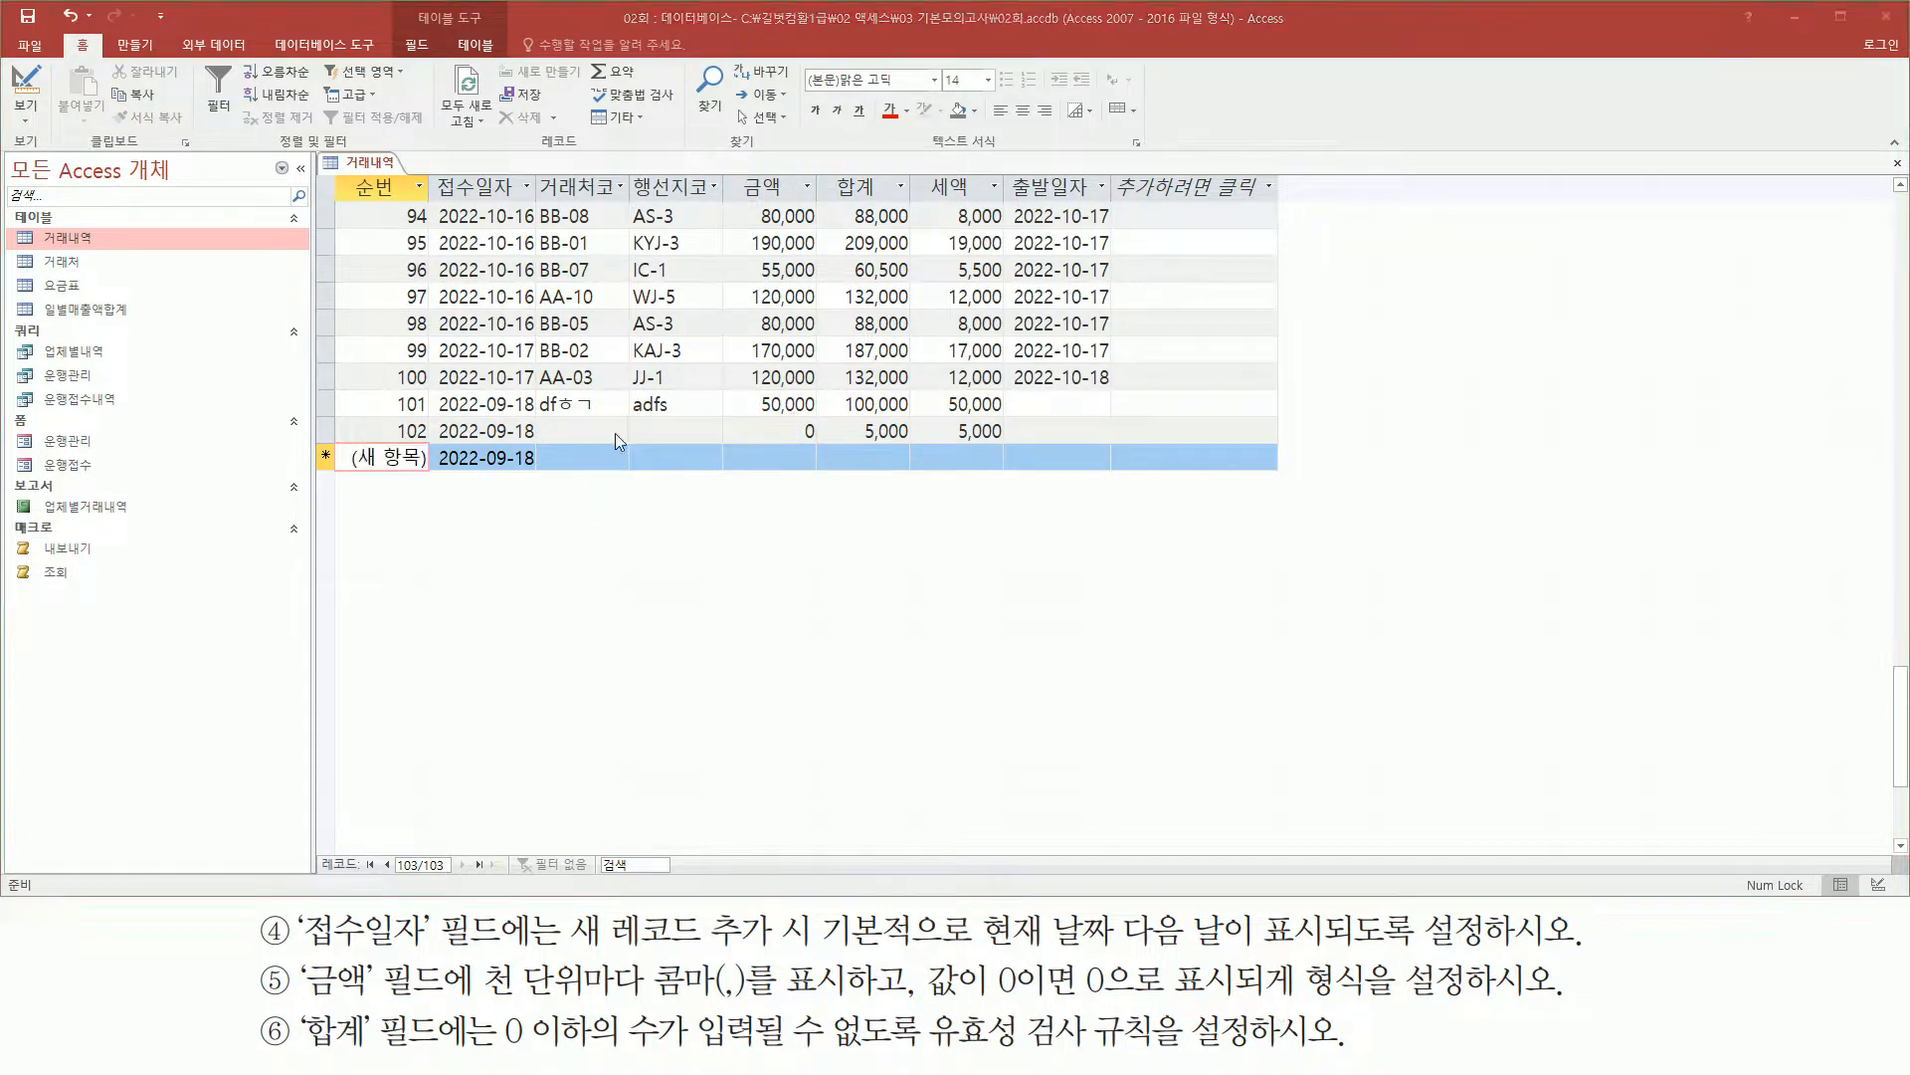
- Delete the two test records numbered 101 and 102 from the 거래내역 table and accept the permanent deletion
click(625, 439)
drag(370, 394, 524, 440)
key(Escape)
click(339, 407)
drag(319, 389, 321, 429)
key(Escape)
click(322, 401)
right_click(390, 406)
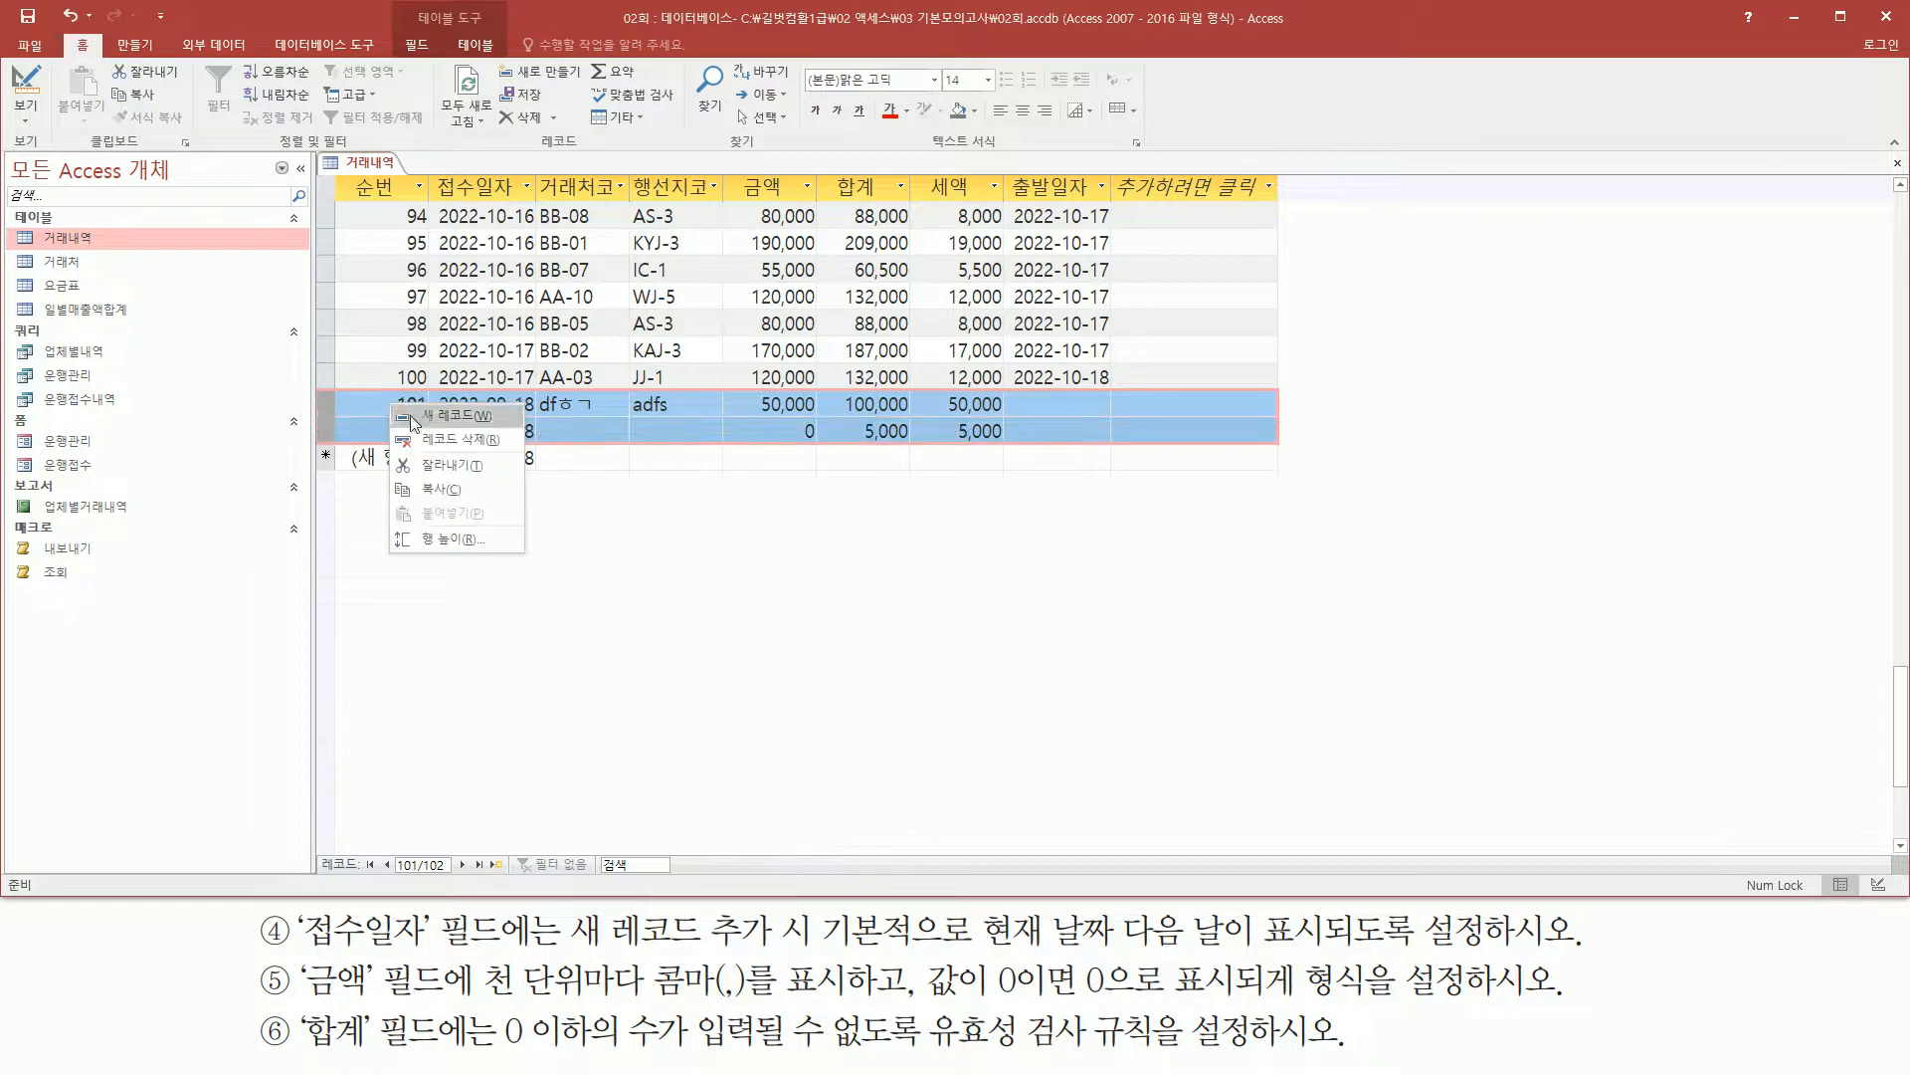
click(439, 438)
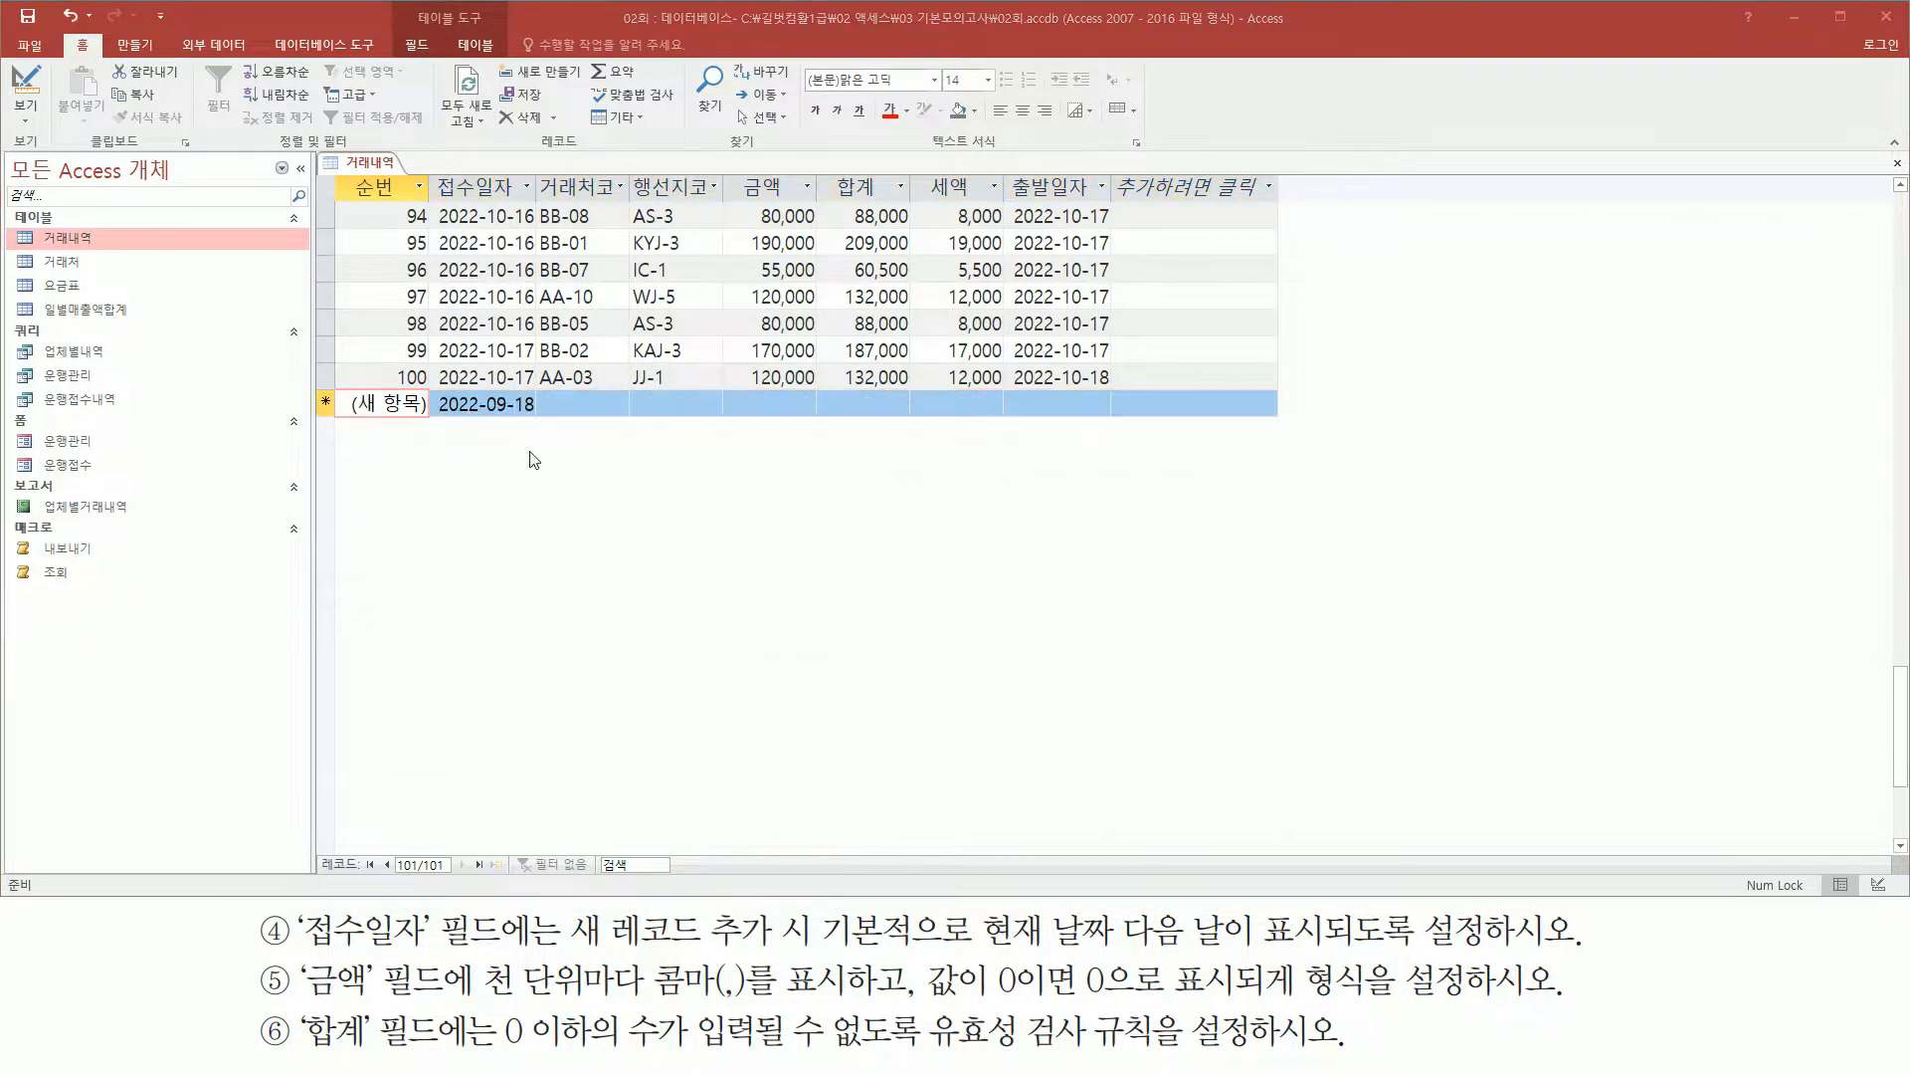
drag(758, 523, 914, 562)
key(Escape)
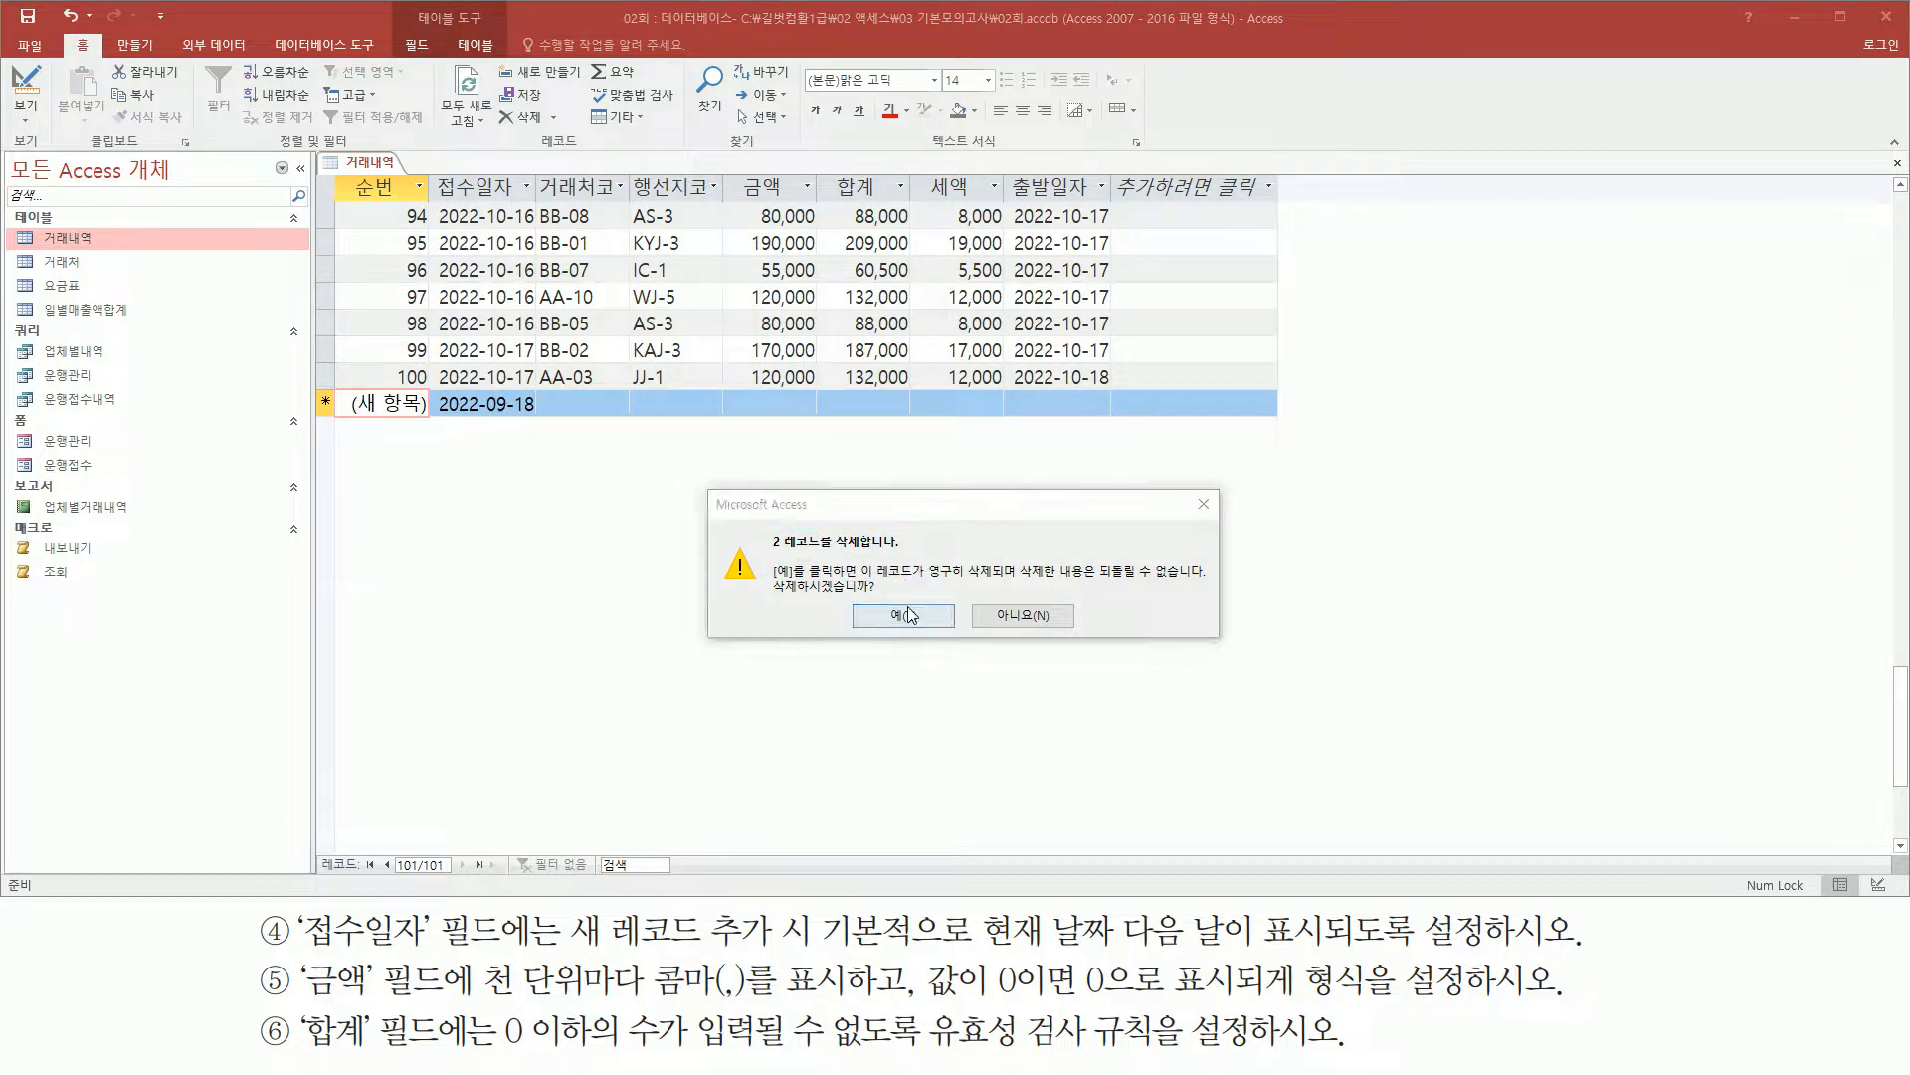
click(903, 613)
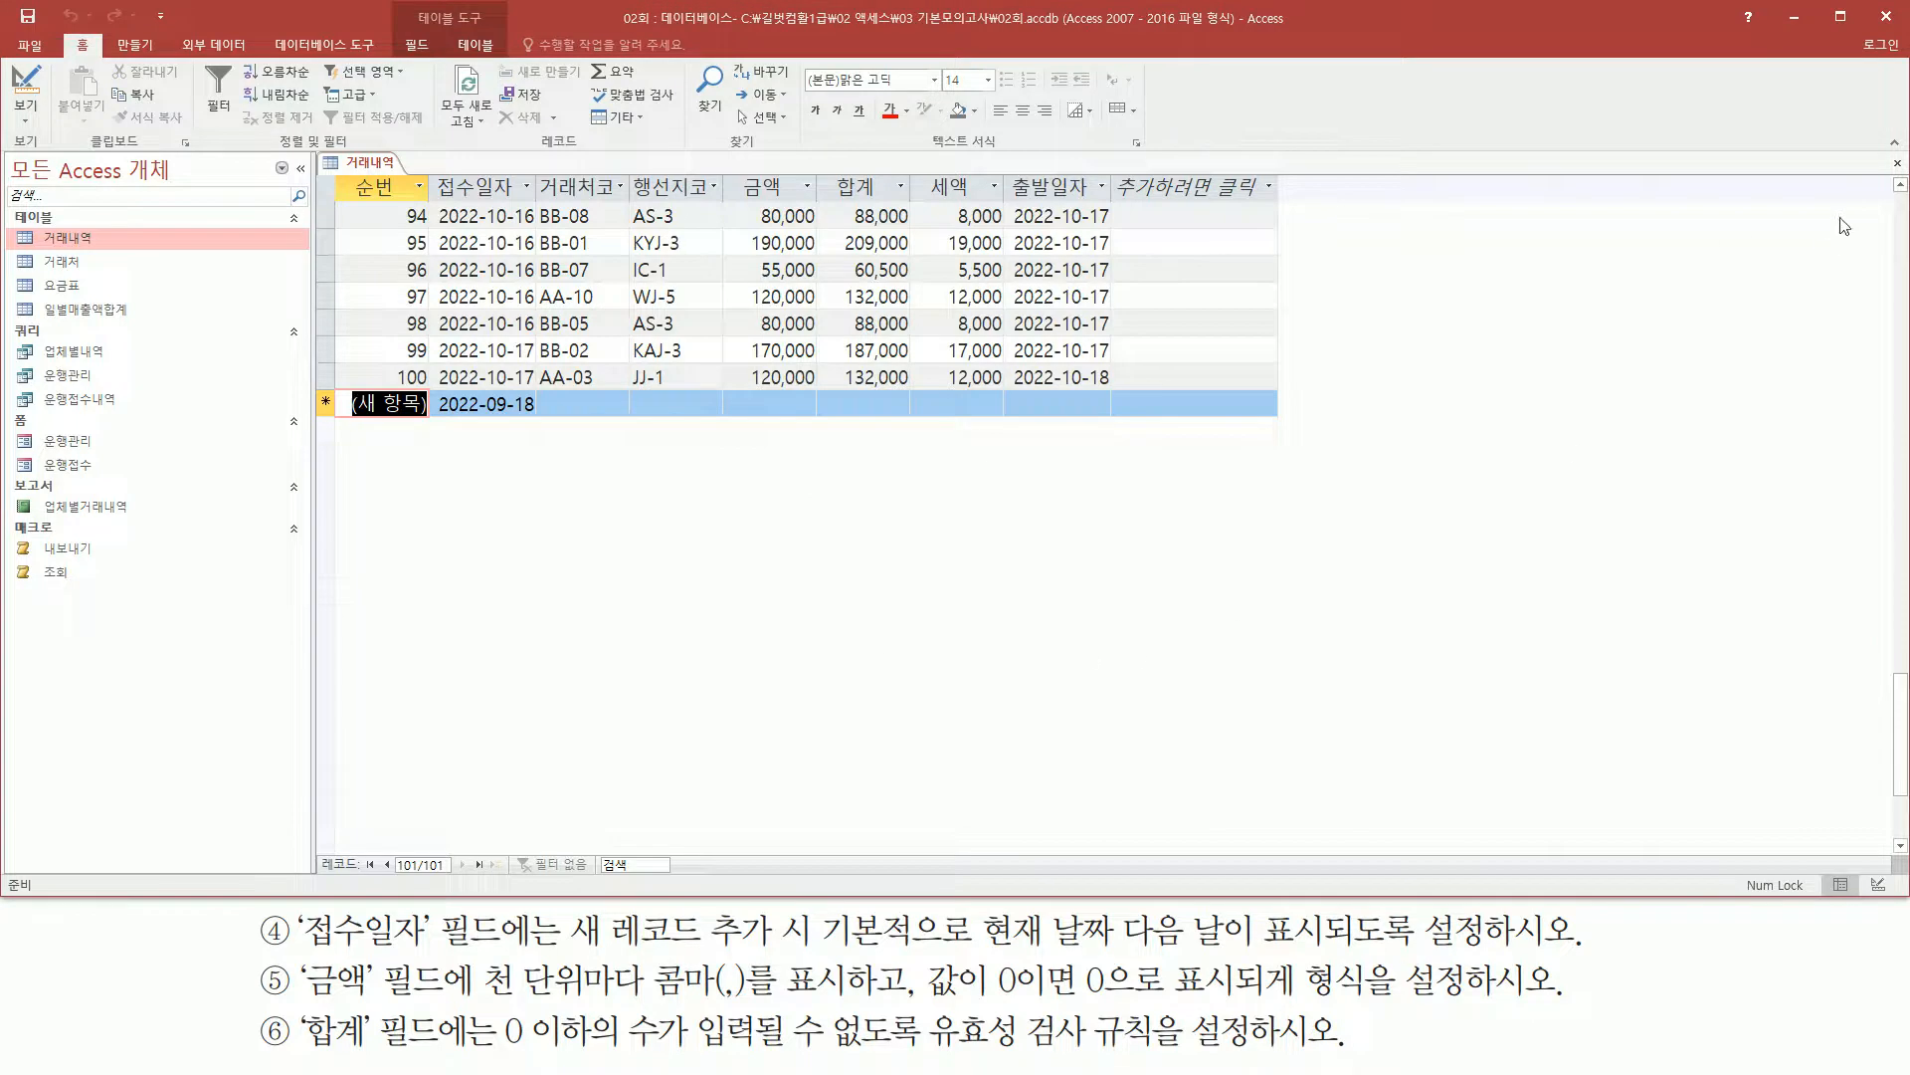
- Close the 거래내역 table and save its layout changes
right_click(366, 168)
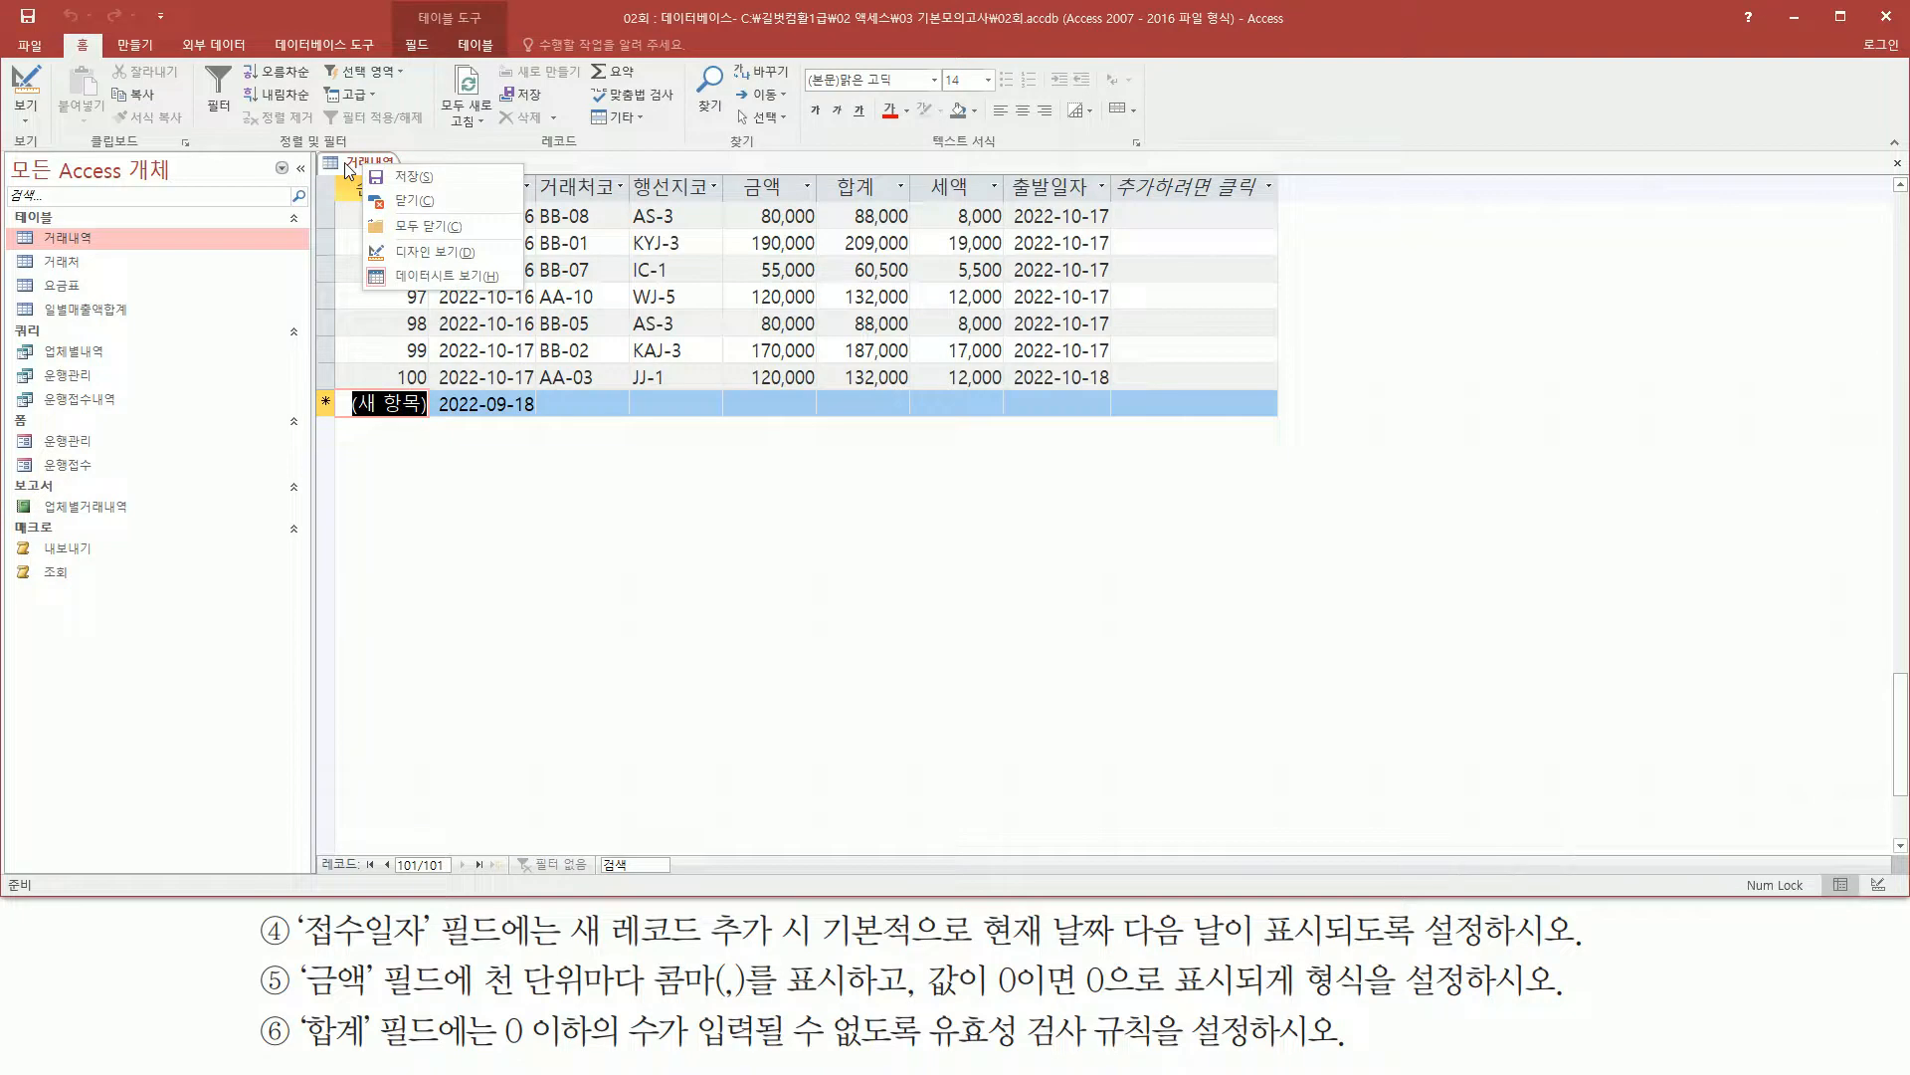
click(406, 203)
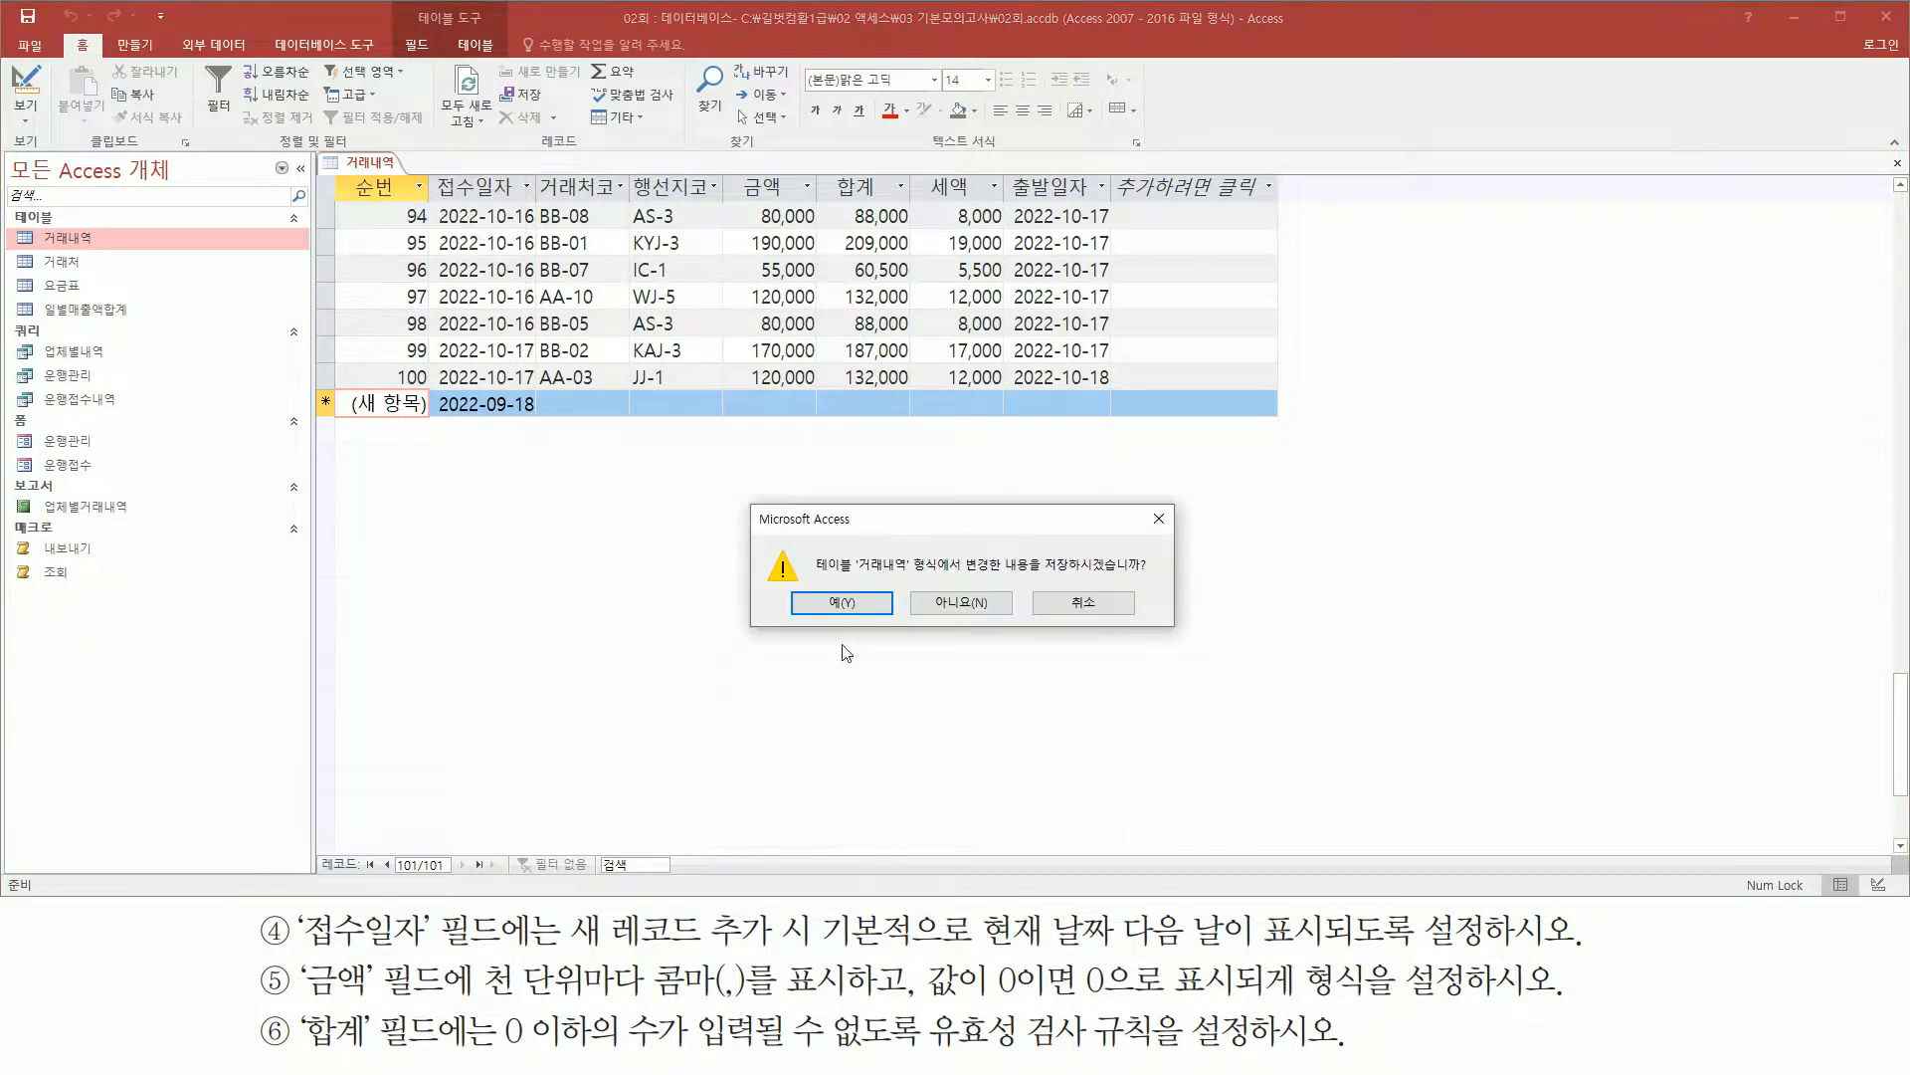
click(883, 604)
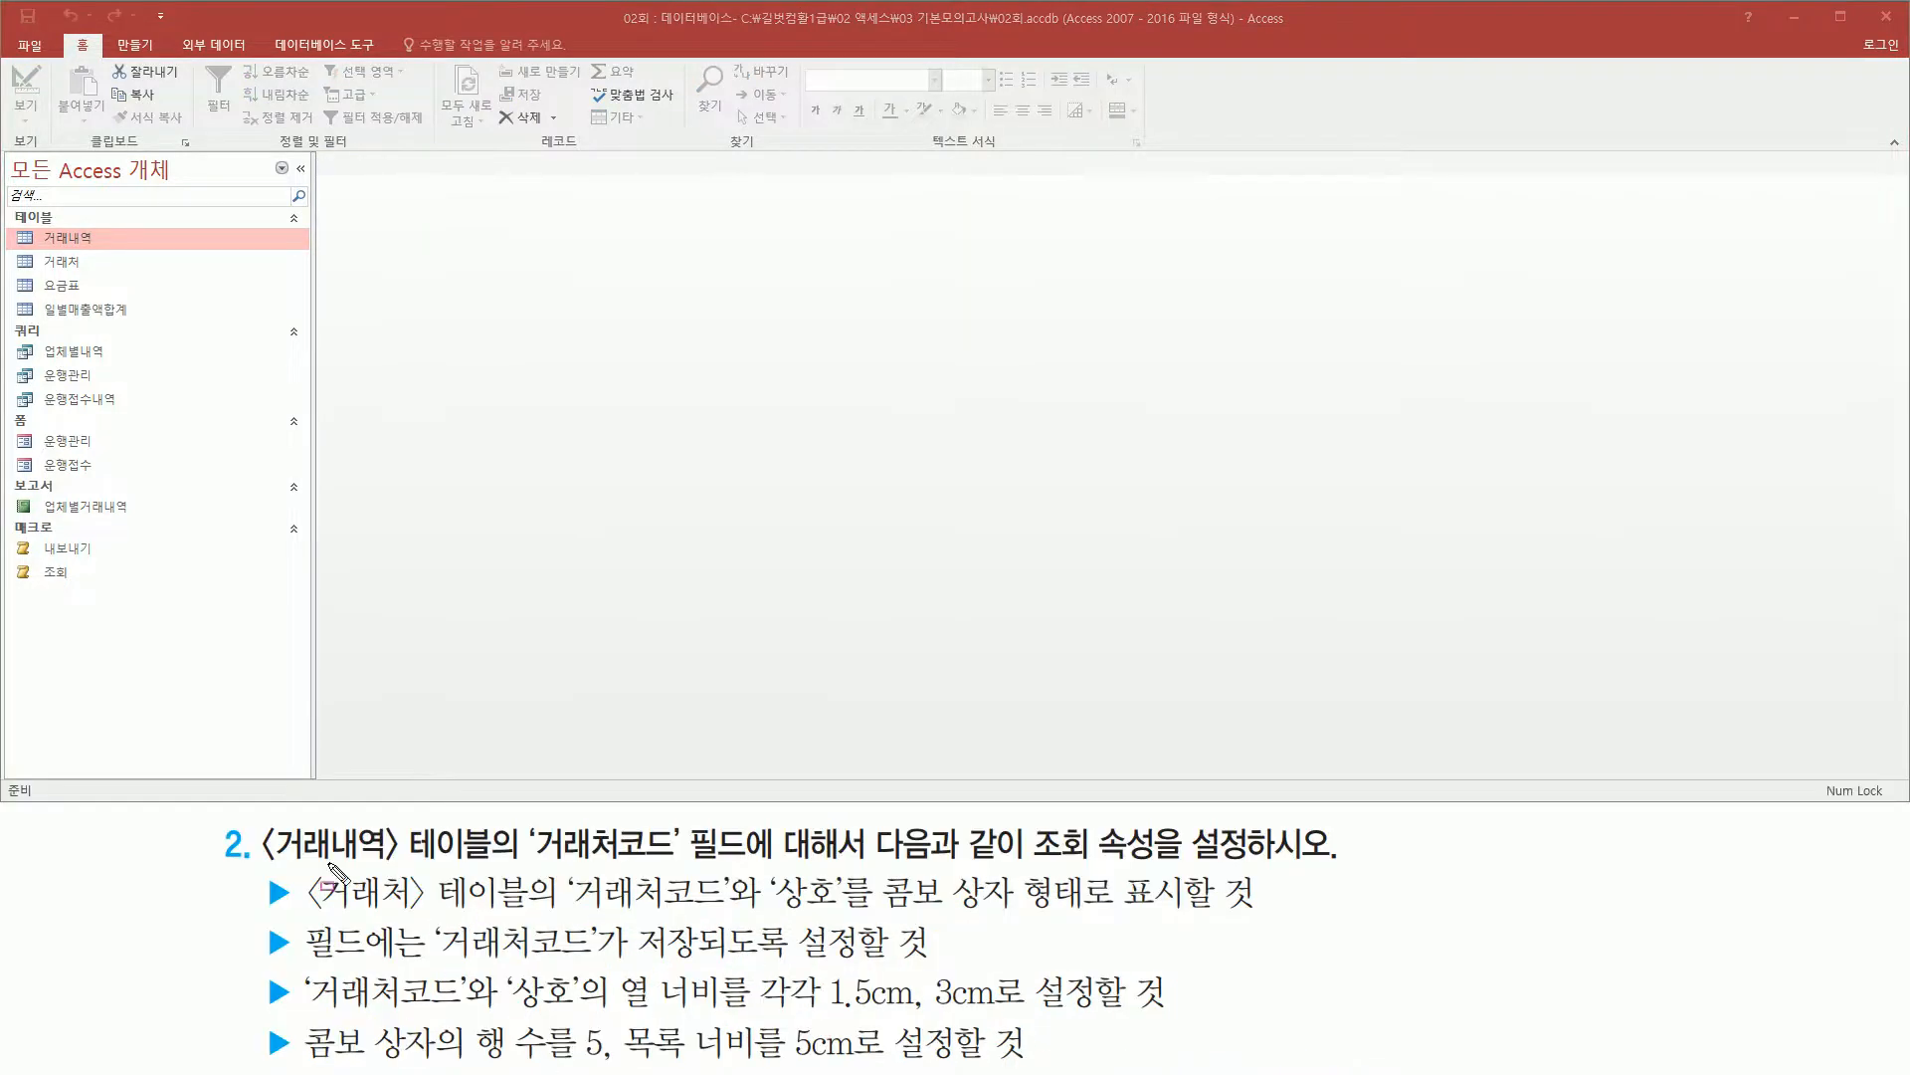
mouse_move(257, 816)
mouse_down()
mouse_move(289, 852)
mouse_move(493, 865)
mouse_up()
drag(37, 222, 109, 252)
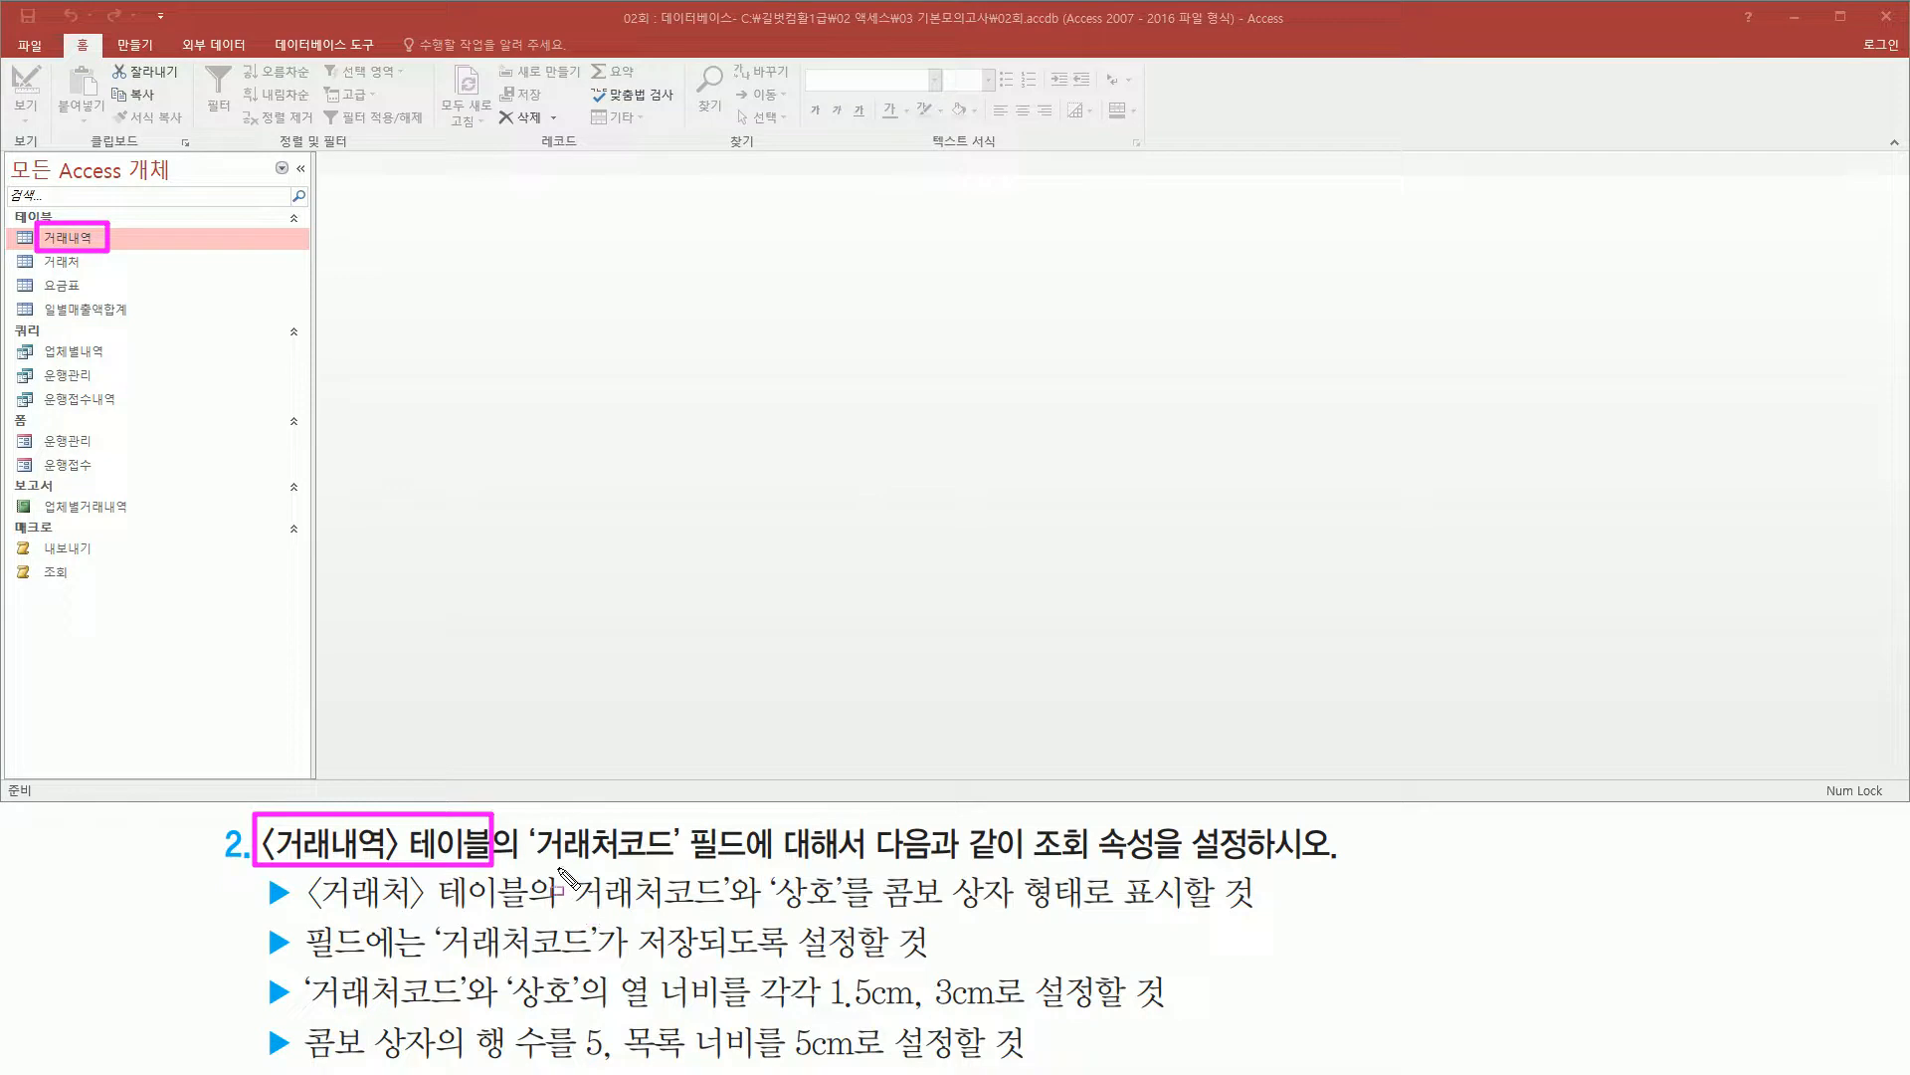
drag(535, 866, 769, 864)
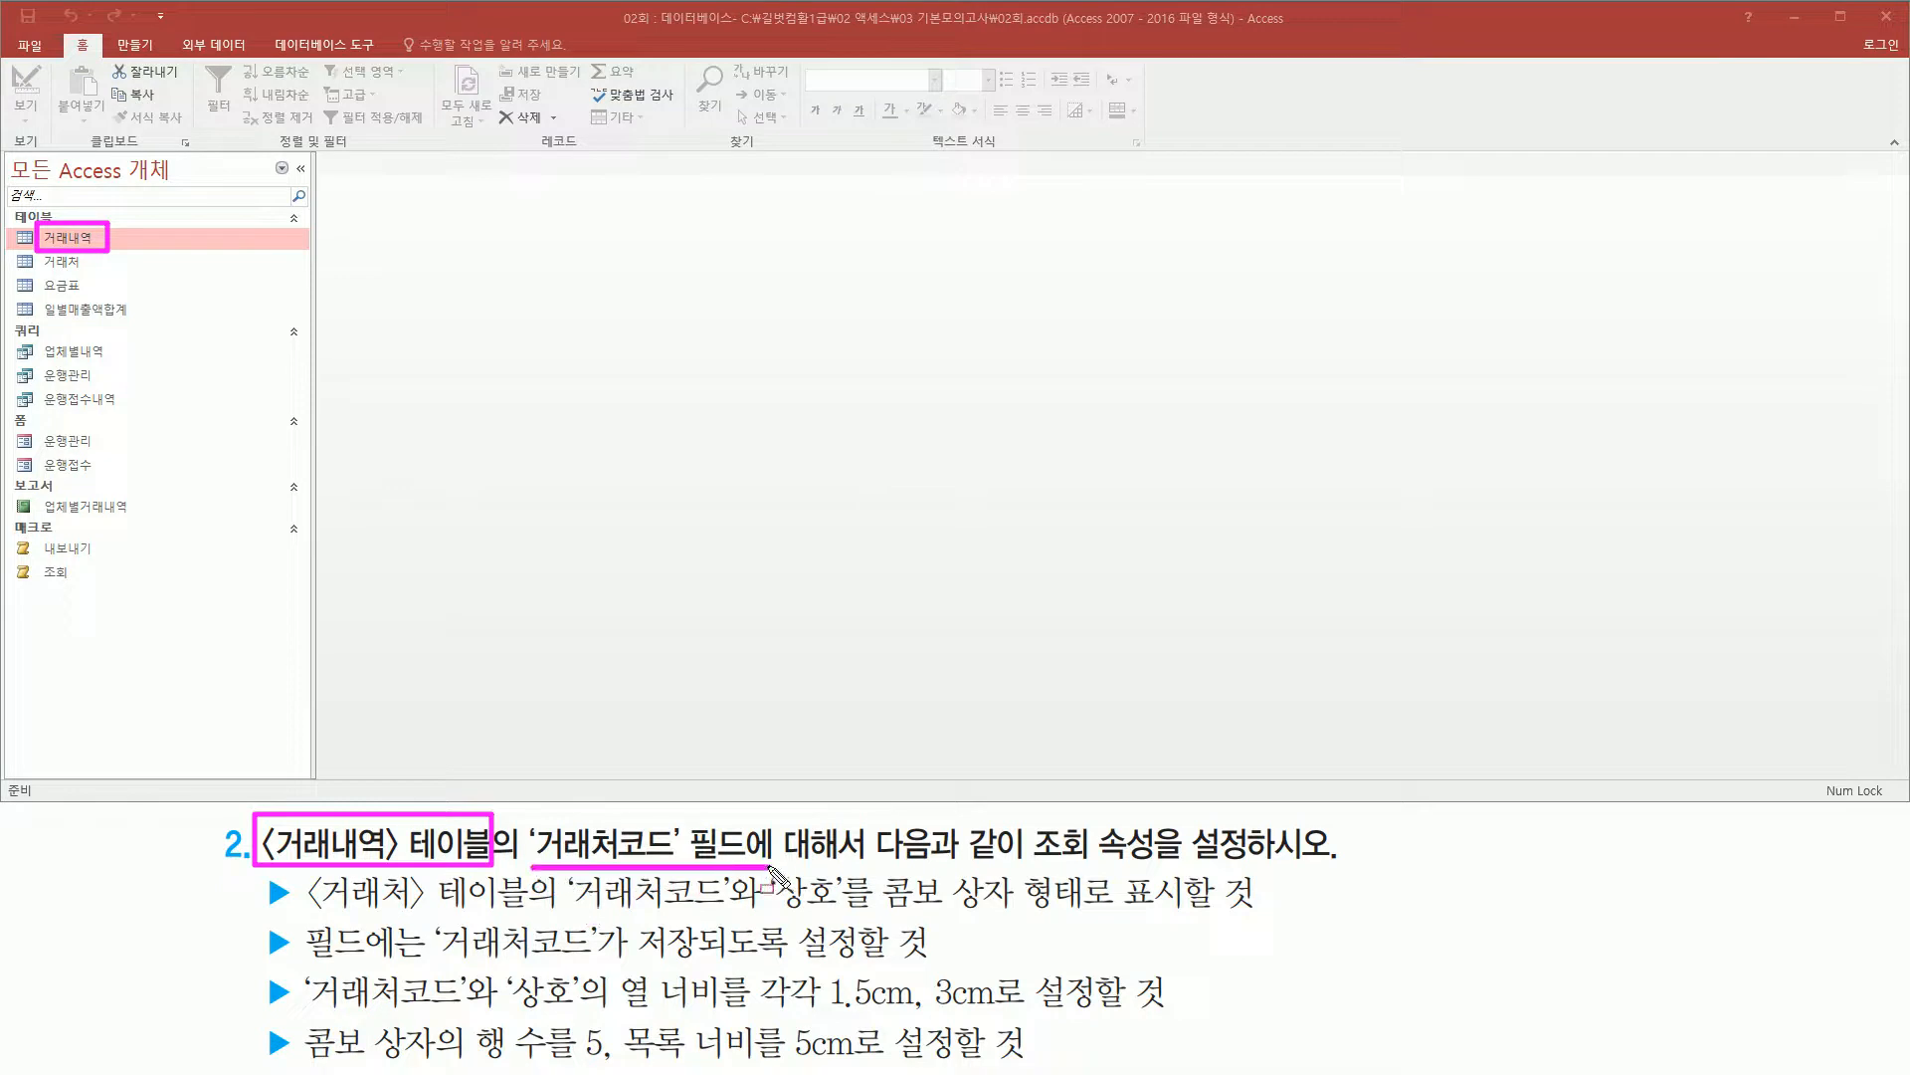
drag(1029, 819, 1159, 865)
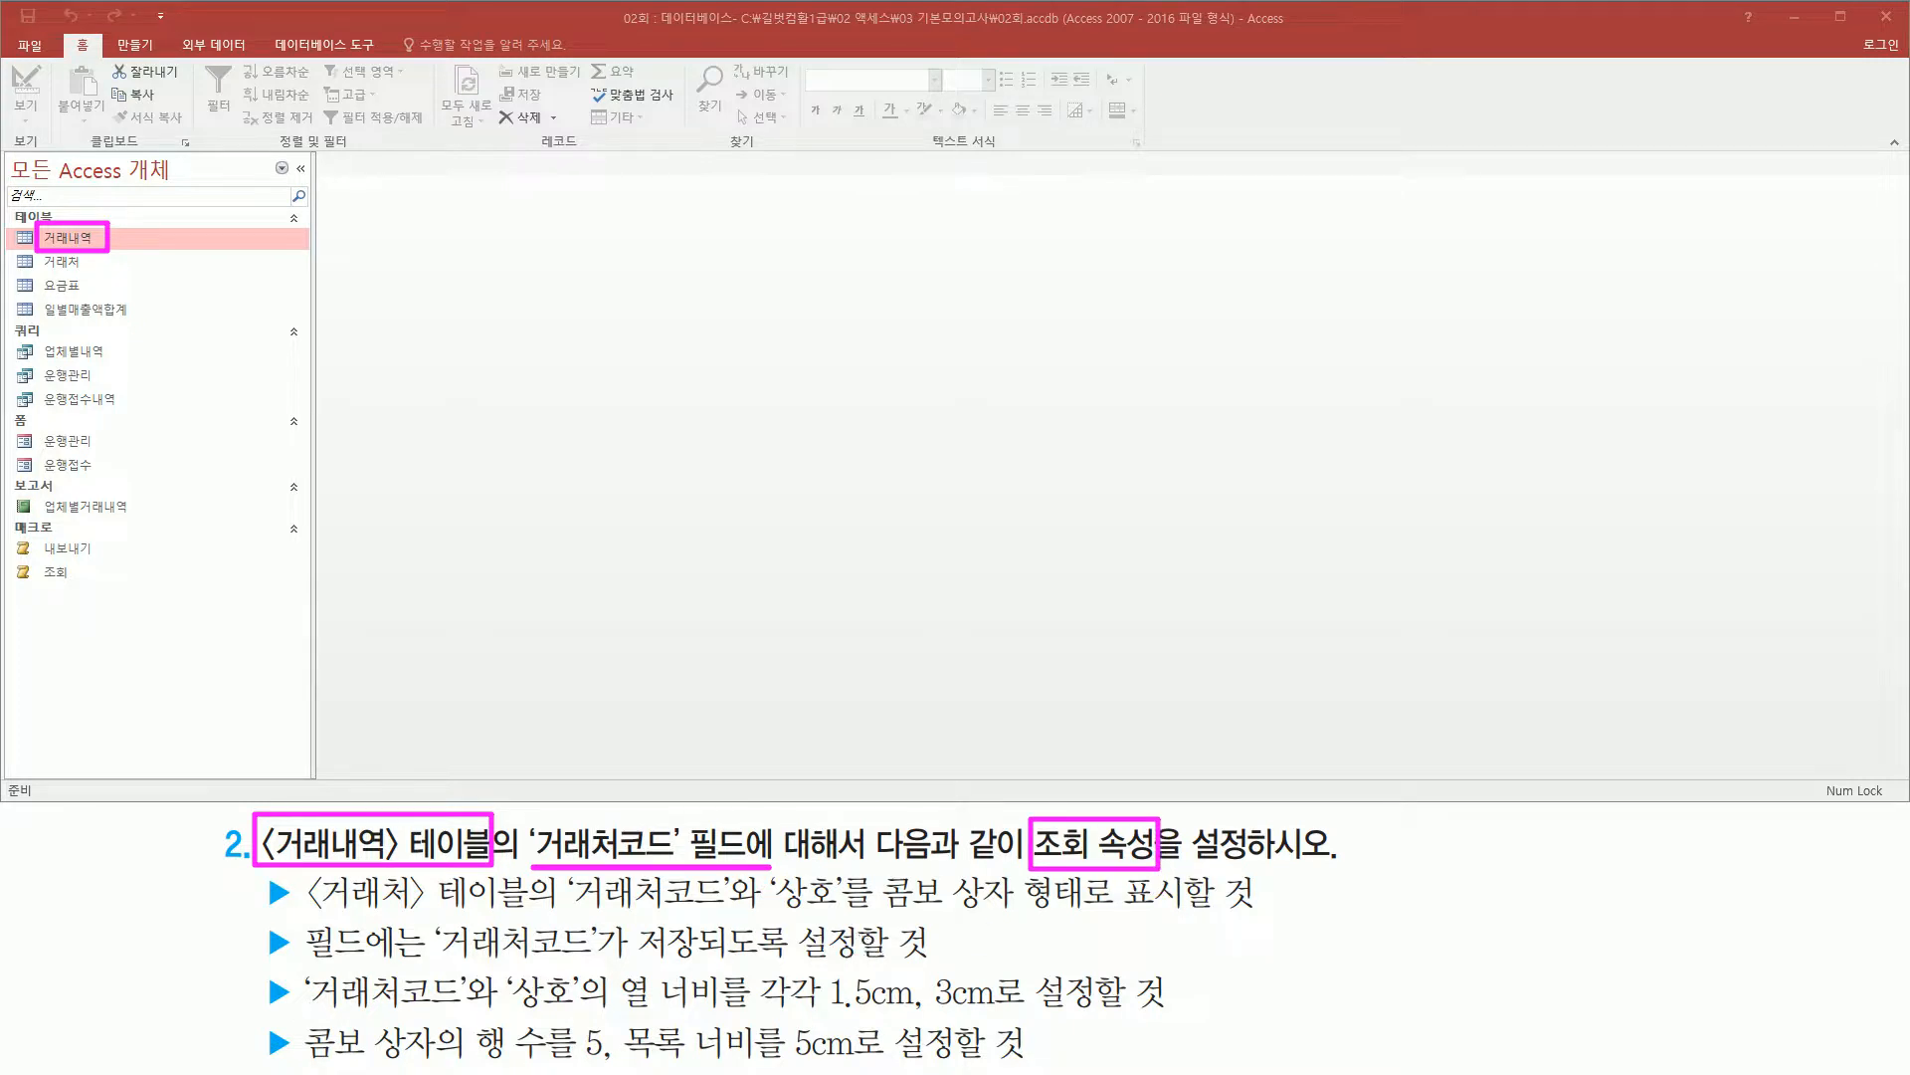
key(Escape)
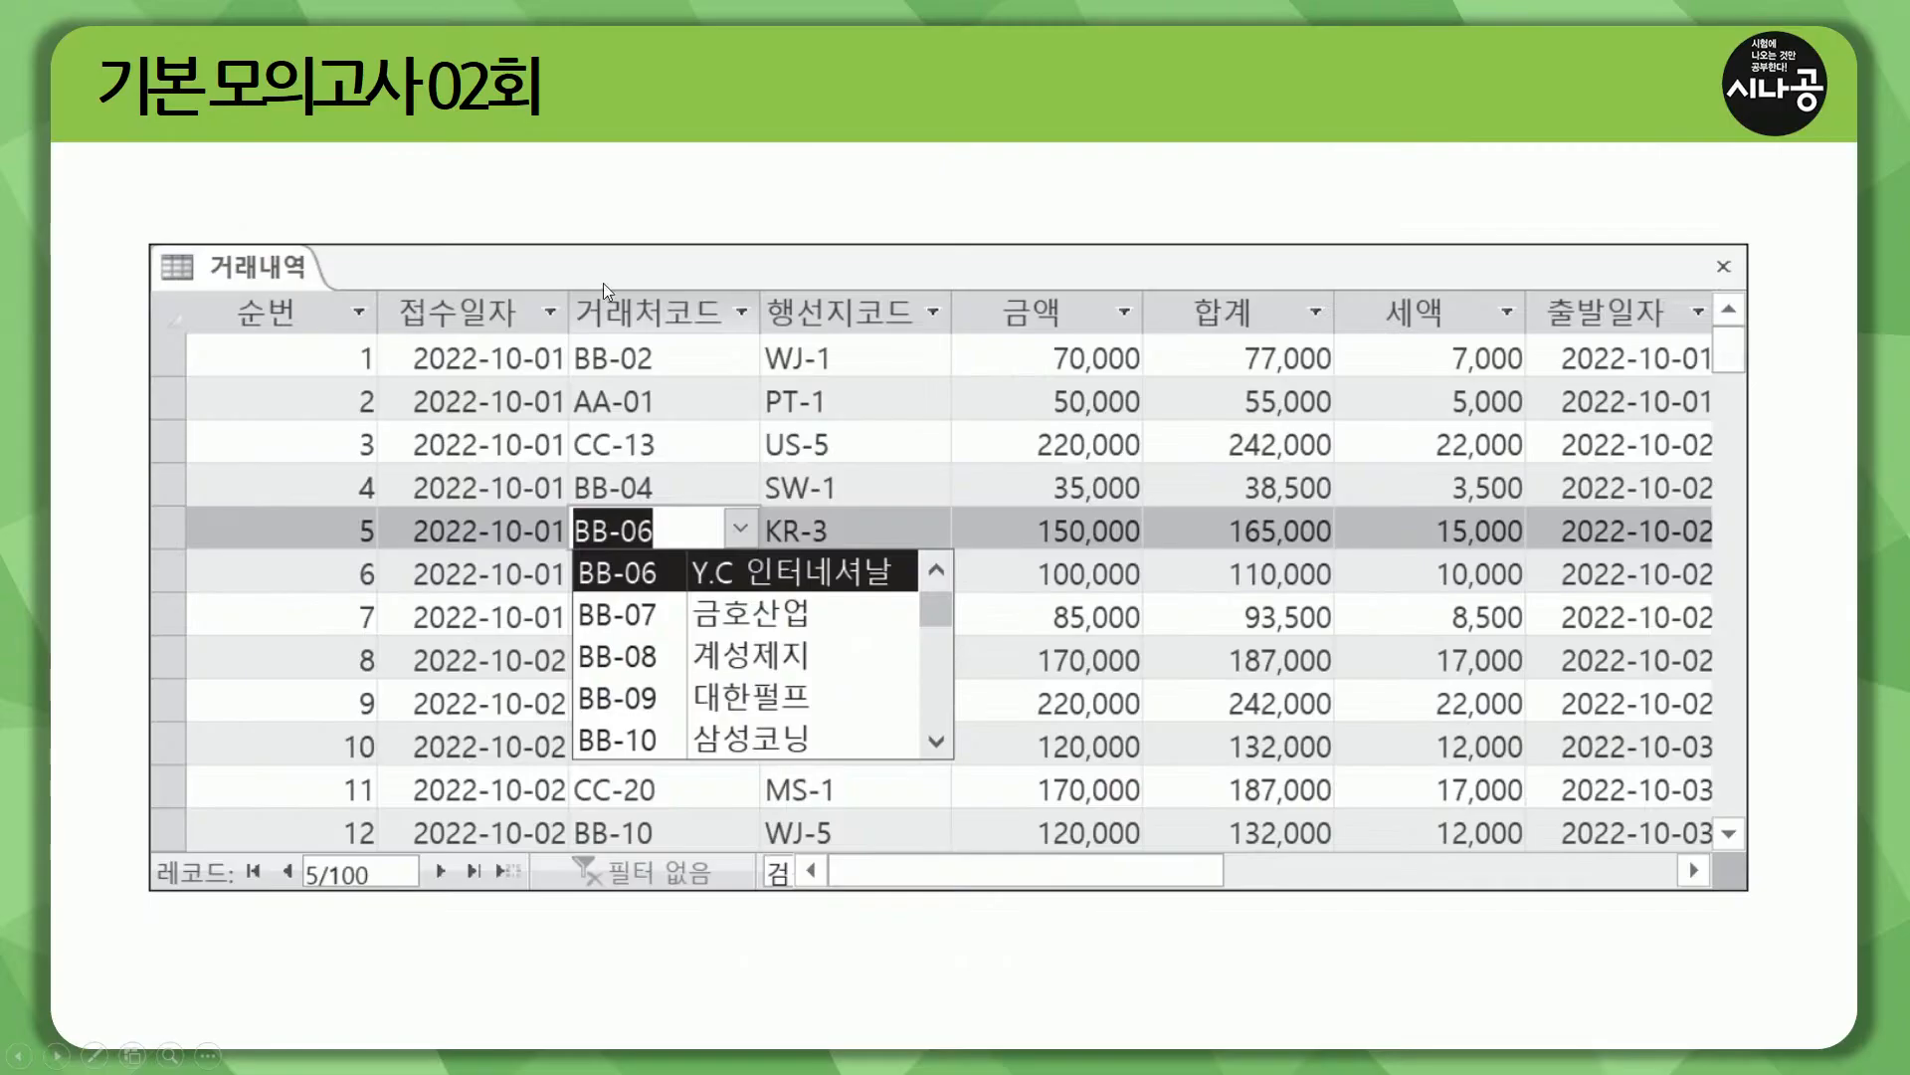
drag(574, 282, 751, 338)
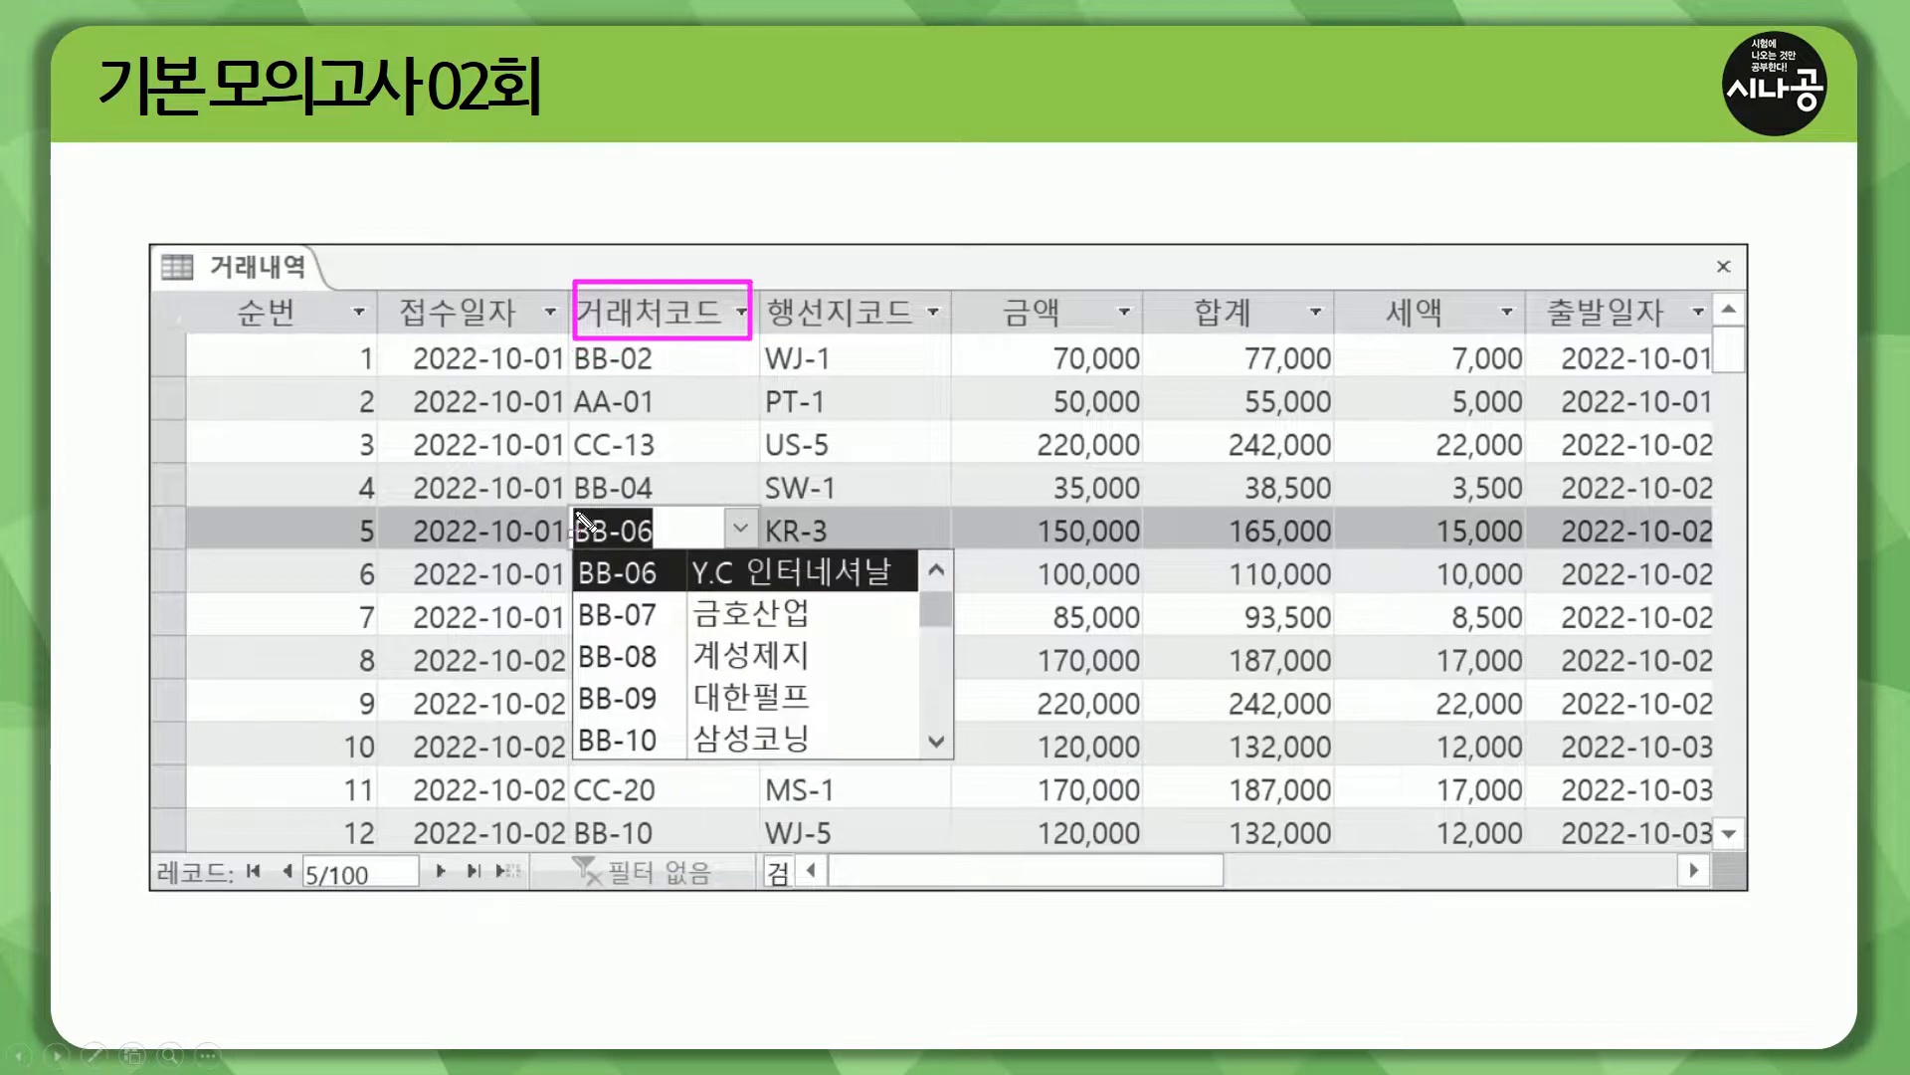
drag(571, 505, 762, 547)
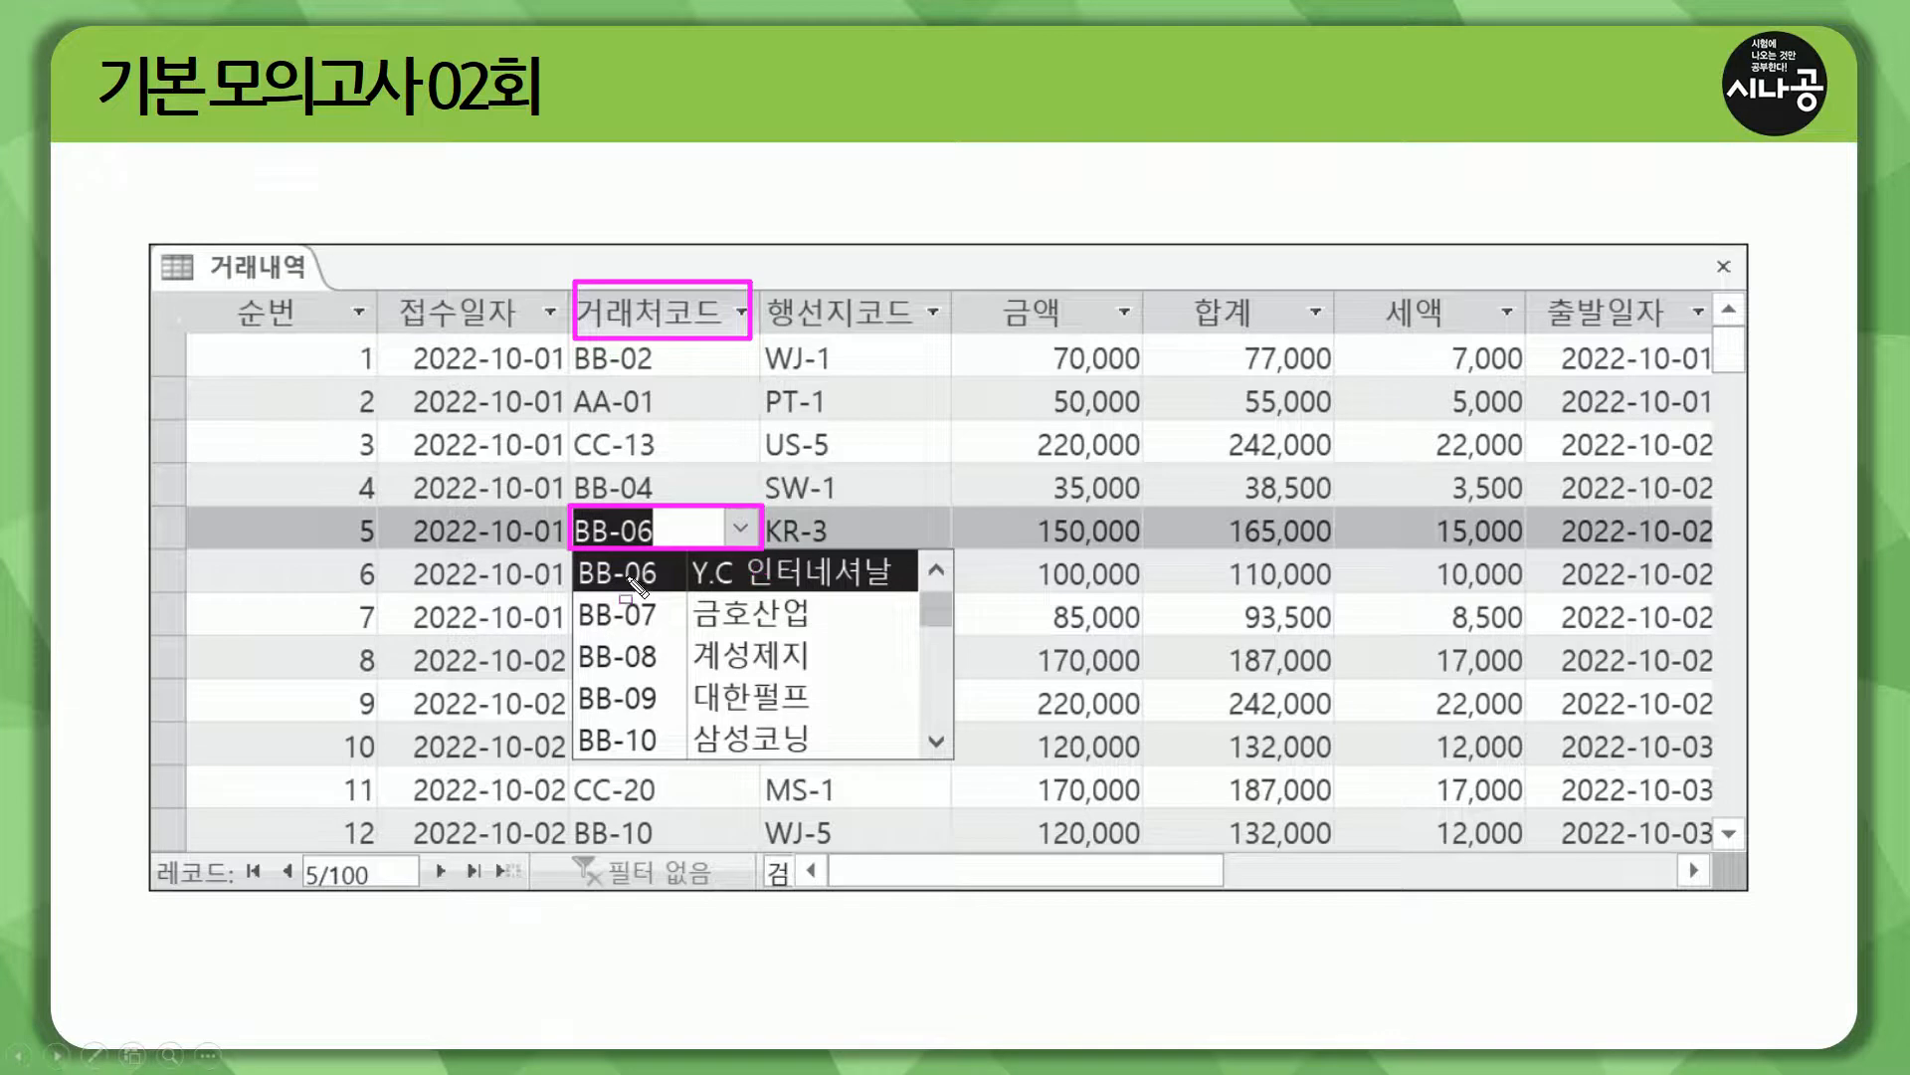
mouse_move(569, 545)
mouse_down()
mouse_move(865, 741)
mouse_move(961, 761)
mouse_up()
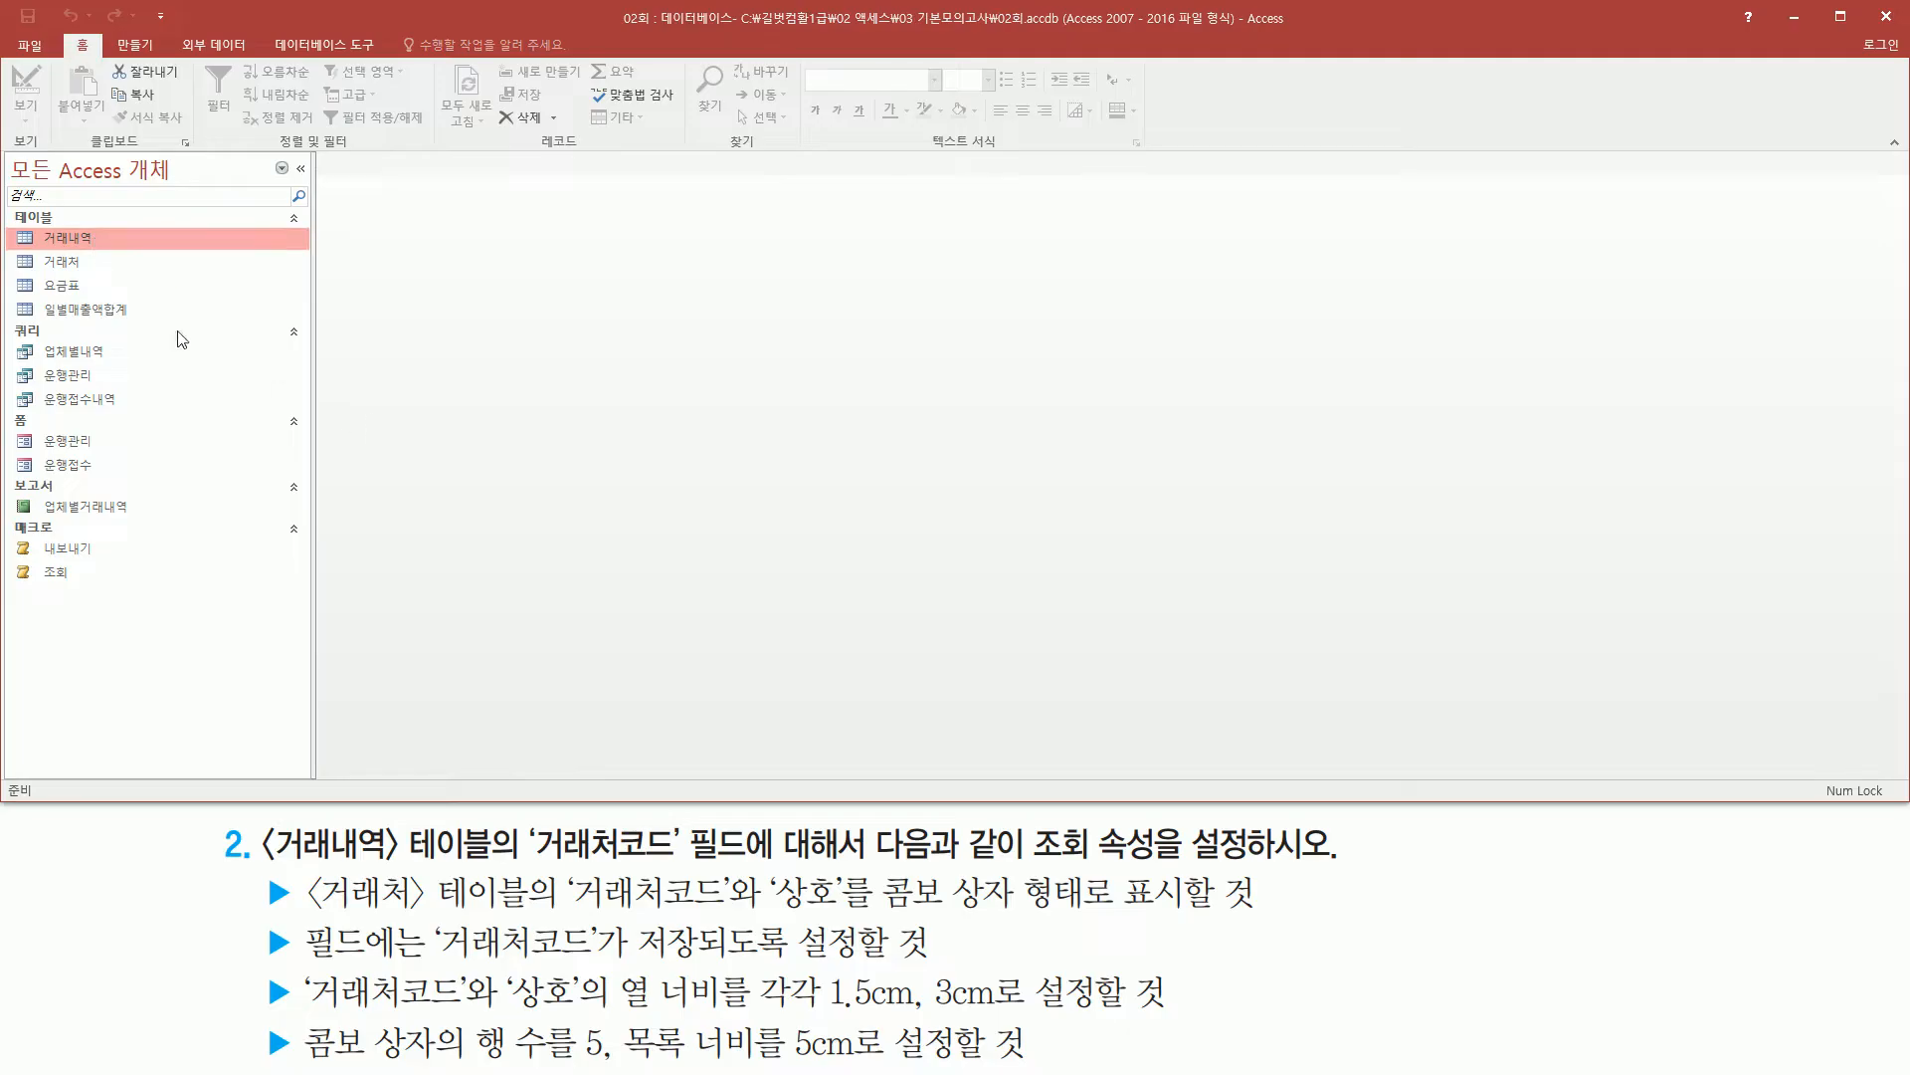
- Open the 거래내역 table in Datasheet view and inspect the 거래처코드 cells of the first few records
double_click(82, 237)
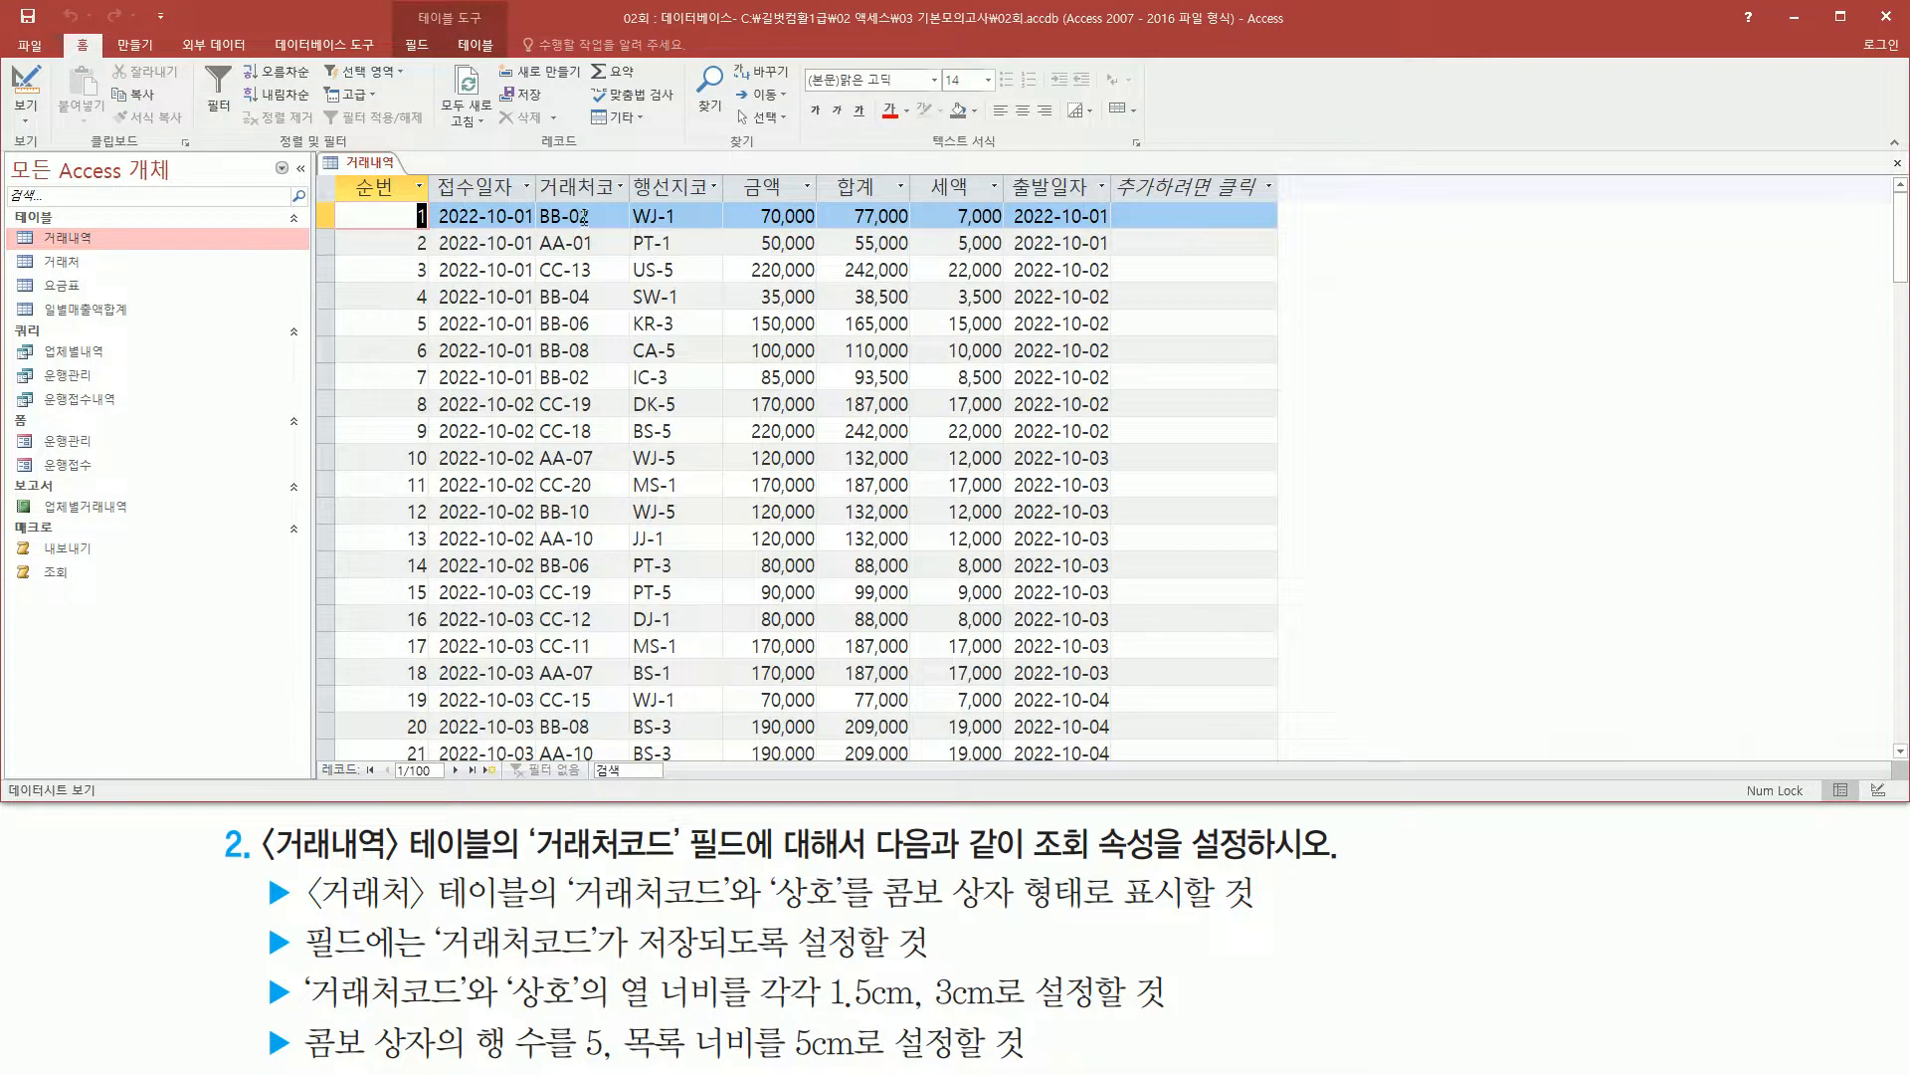
click(585, 217)
click(601, 258)
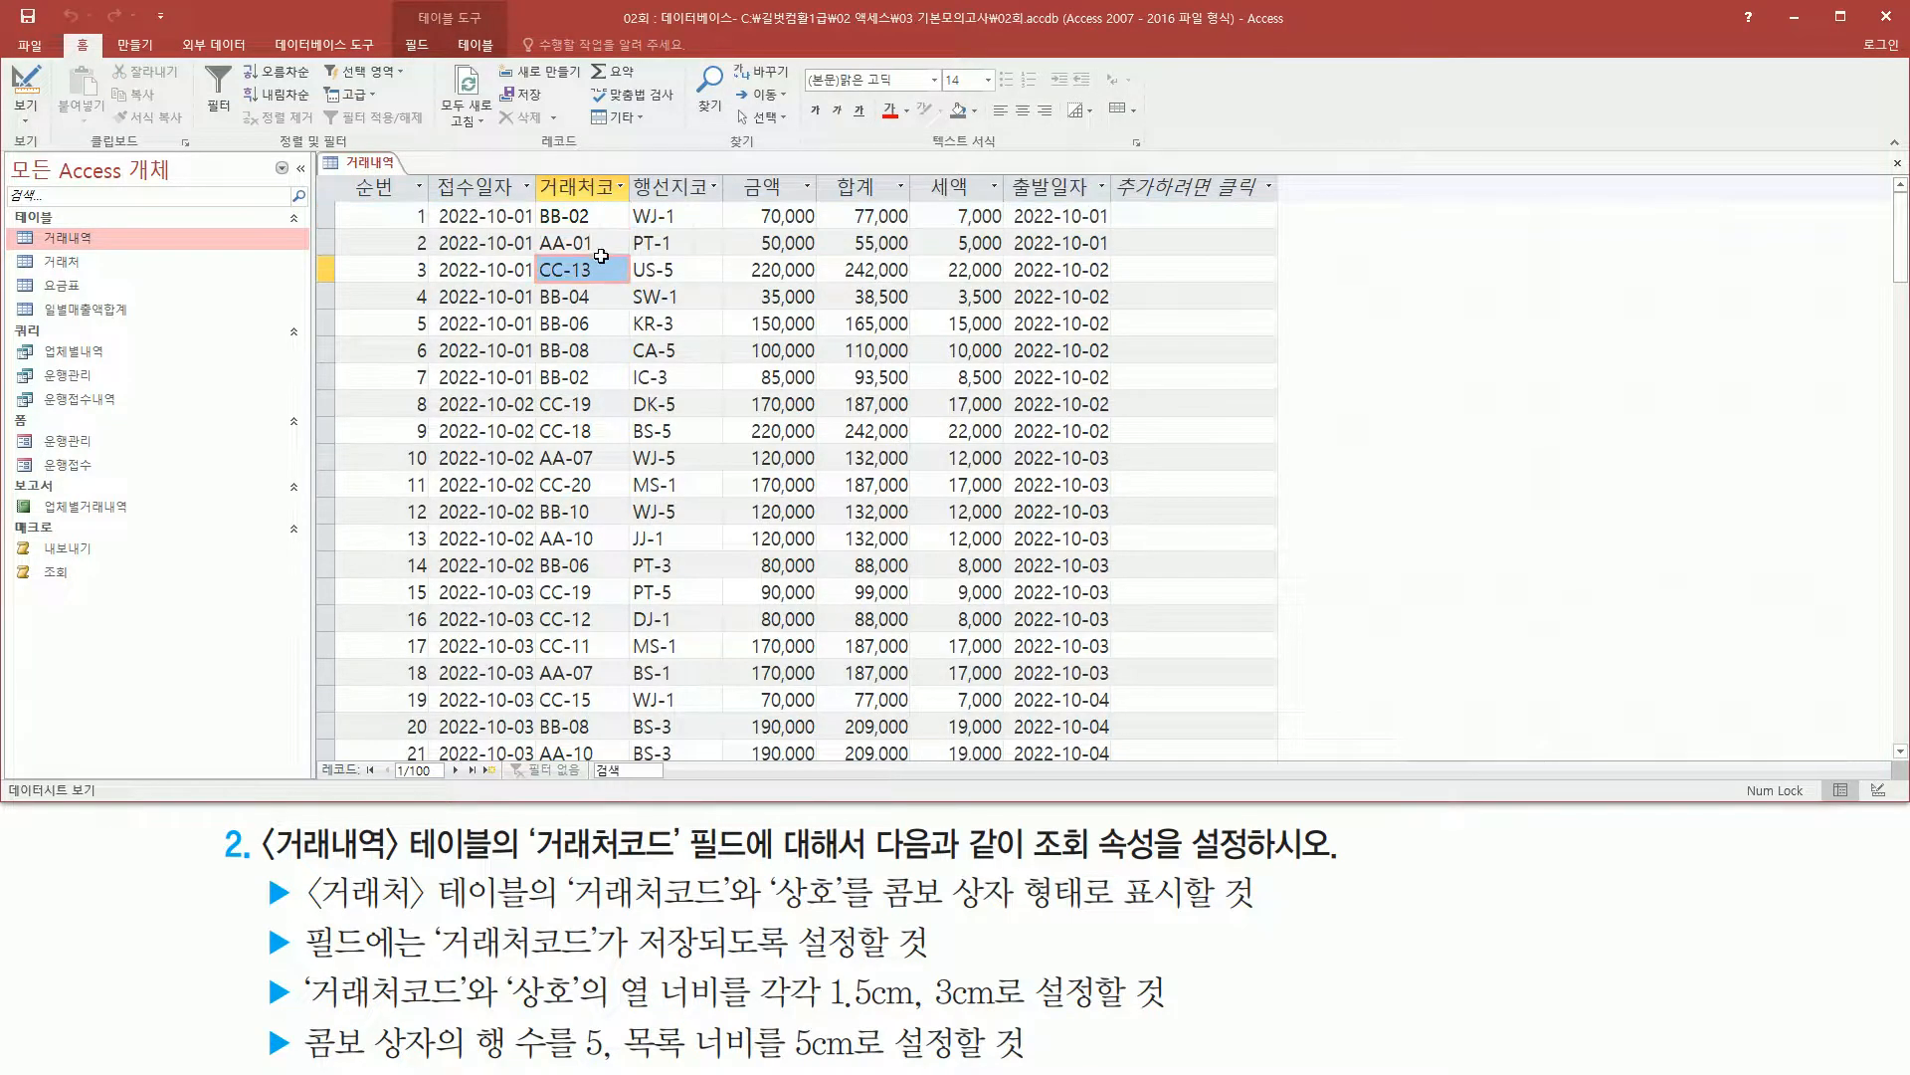
click(601, 241)
click(601, 218)
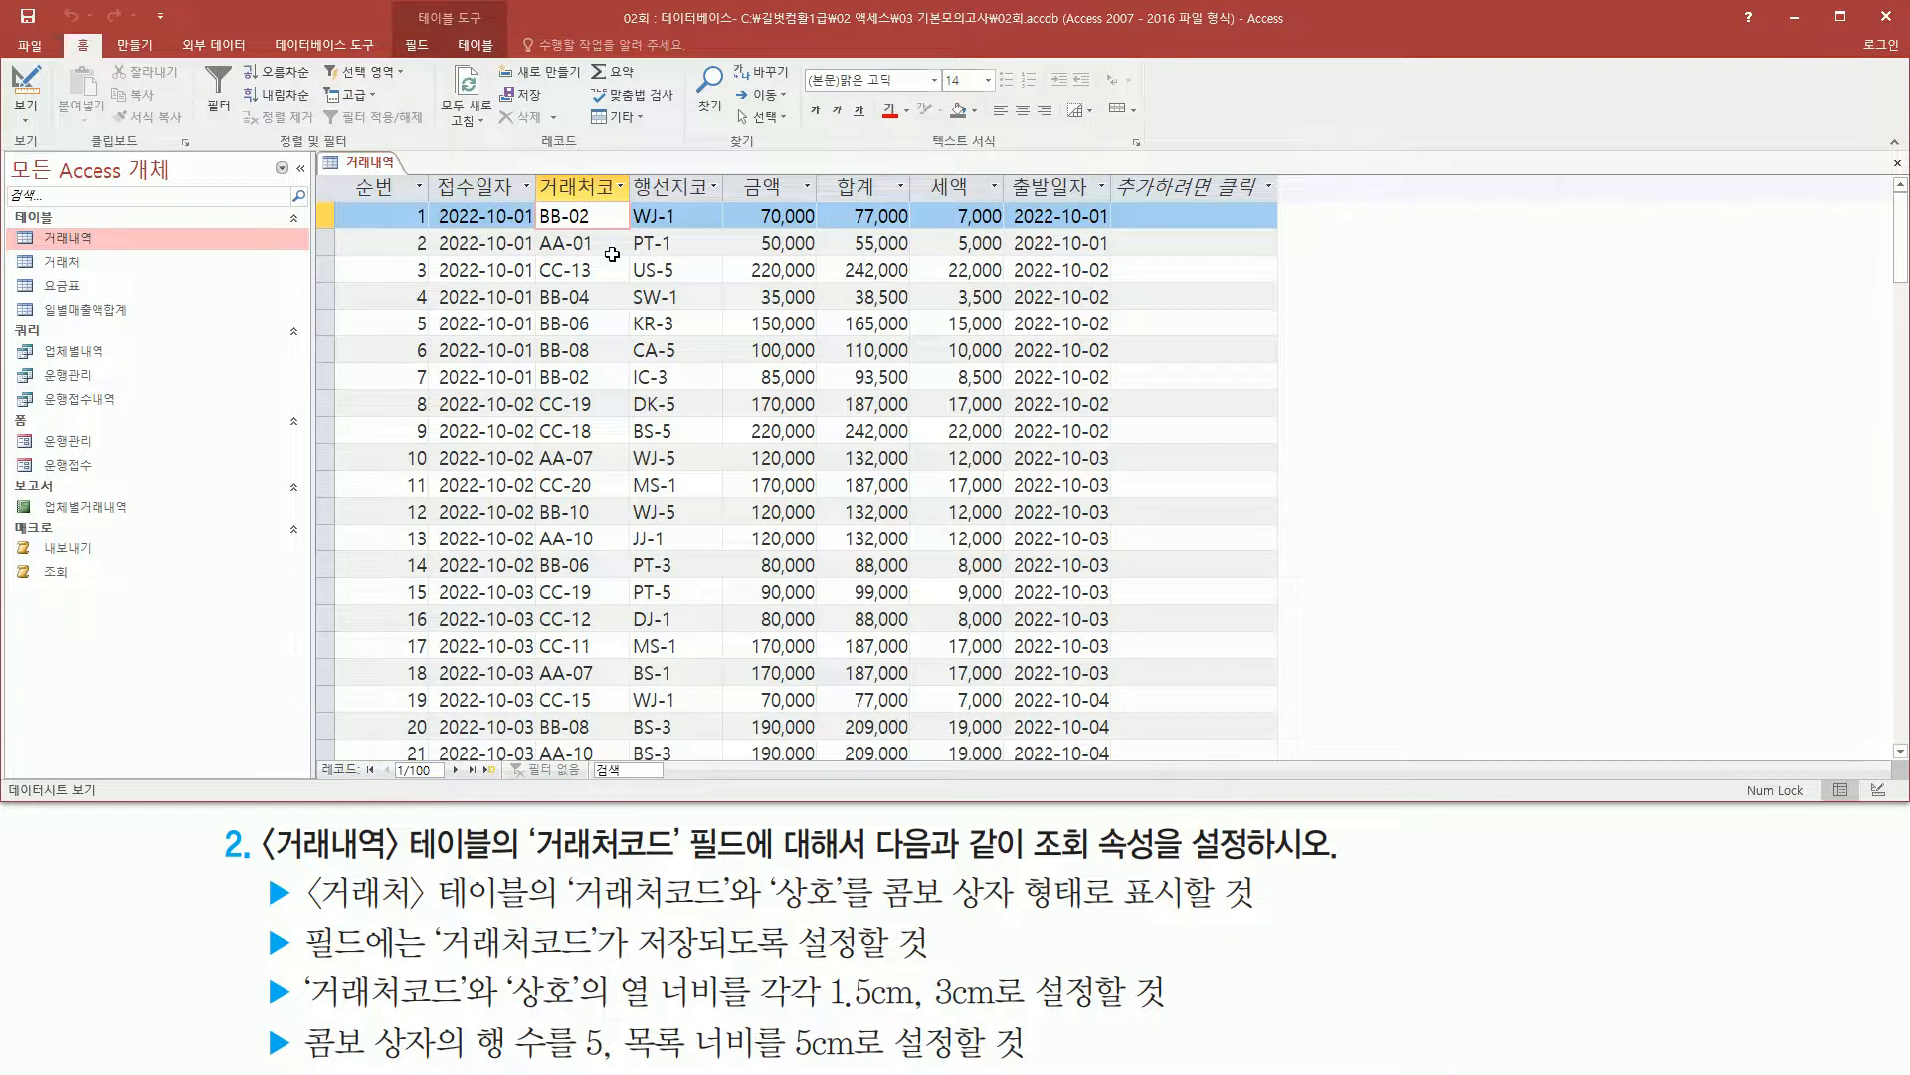
mouse_move(259, 868)
mouse_down()
mouse_move(298, 915)
mouse_move(669, 911)
mouse_move(851, 935)
mouse_move(1179, 911)
mouse_up()
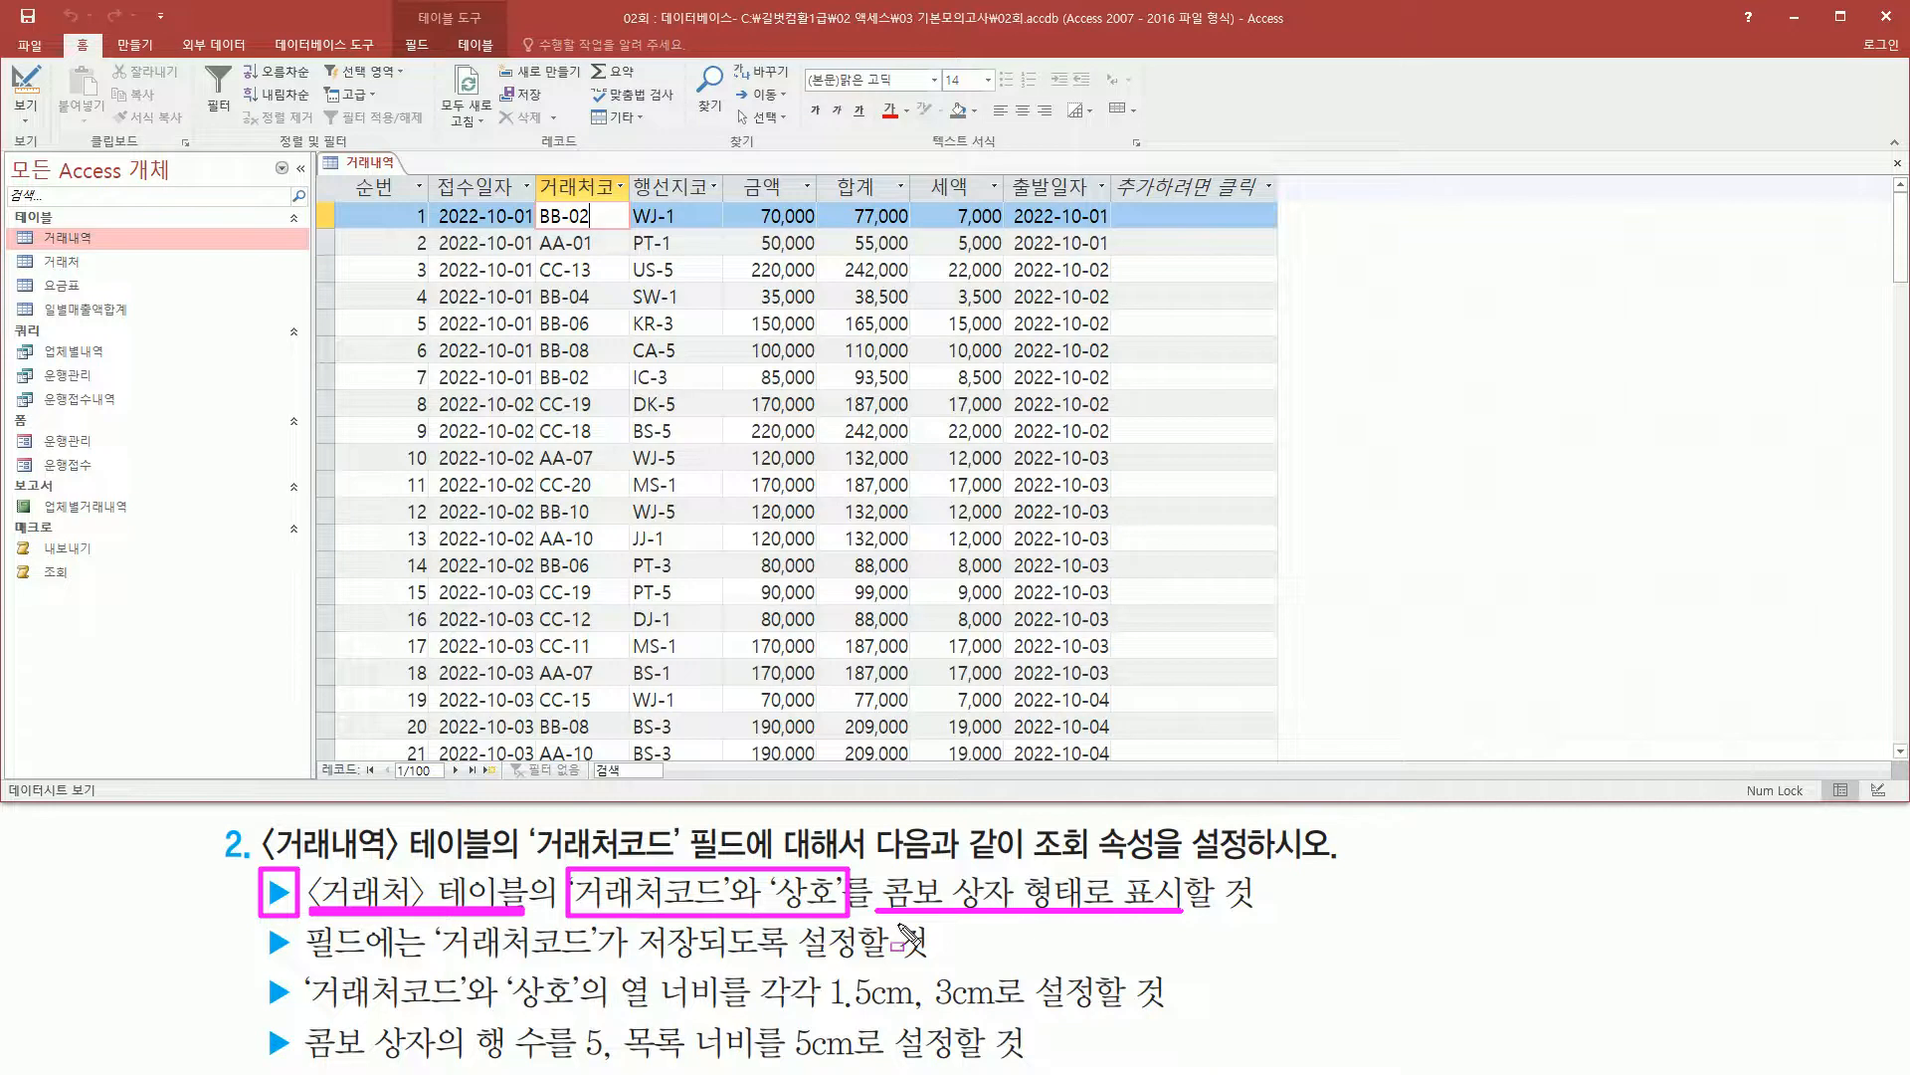
drag(432, 961, 698, 961)
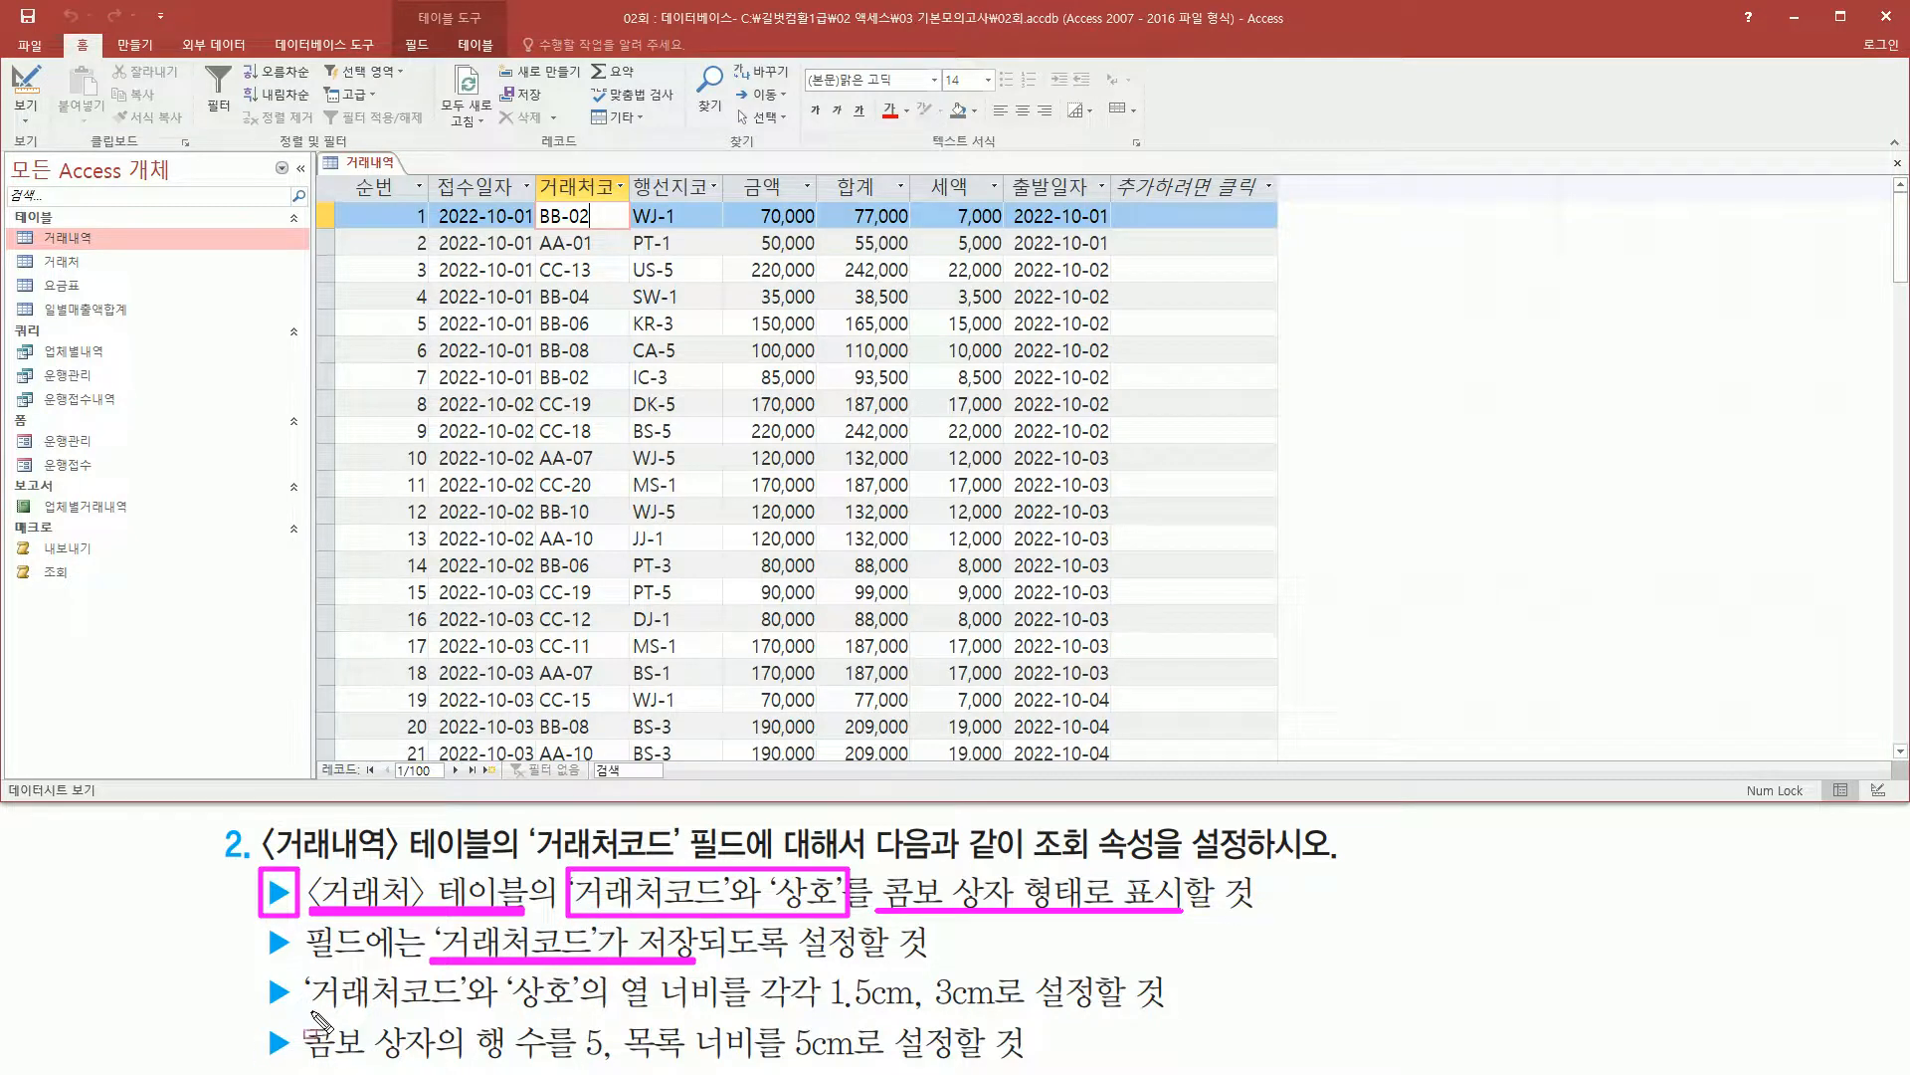
drag(296, 1009, 998, 1007)
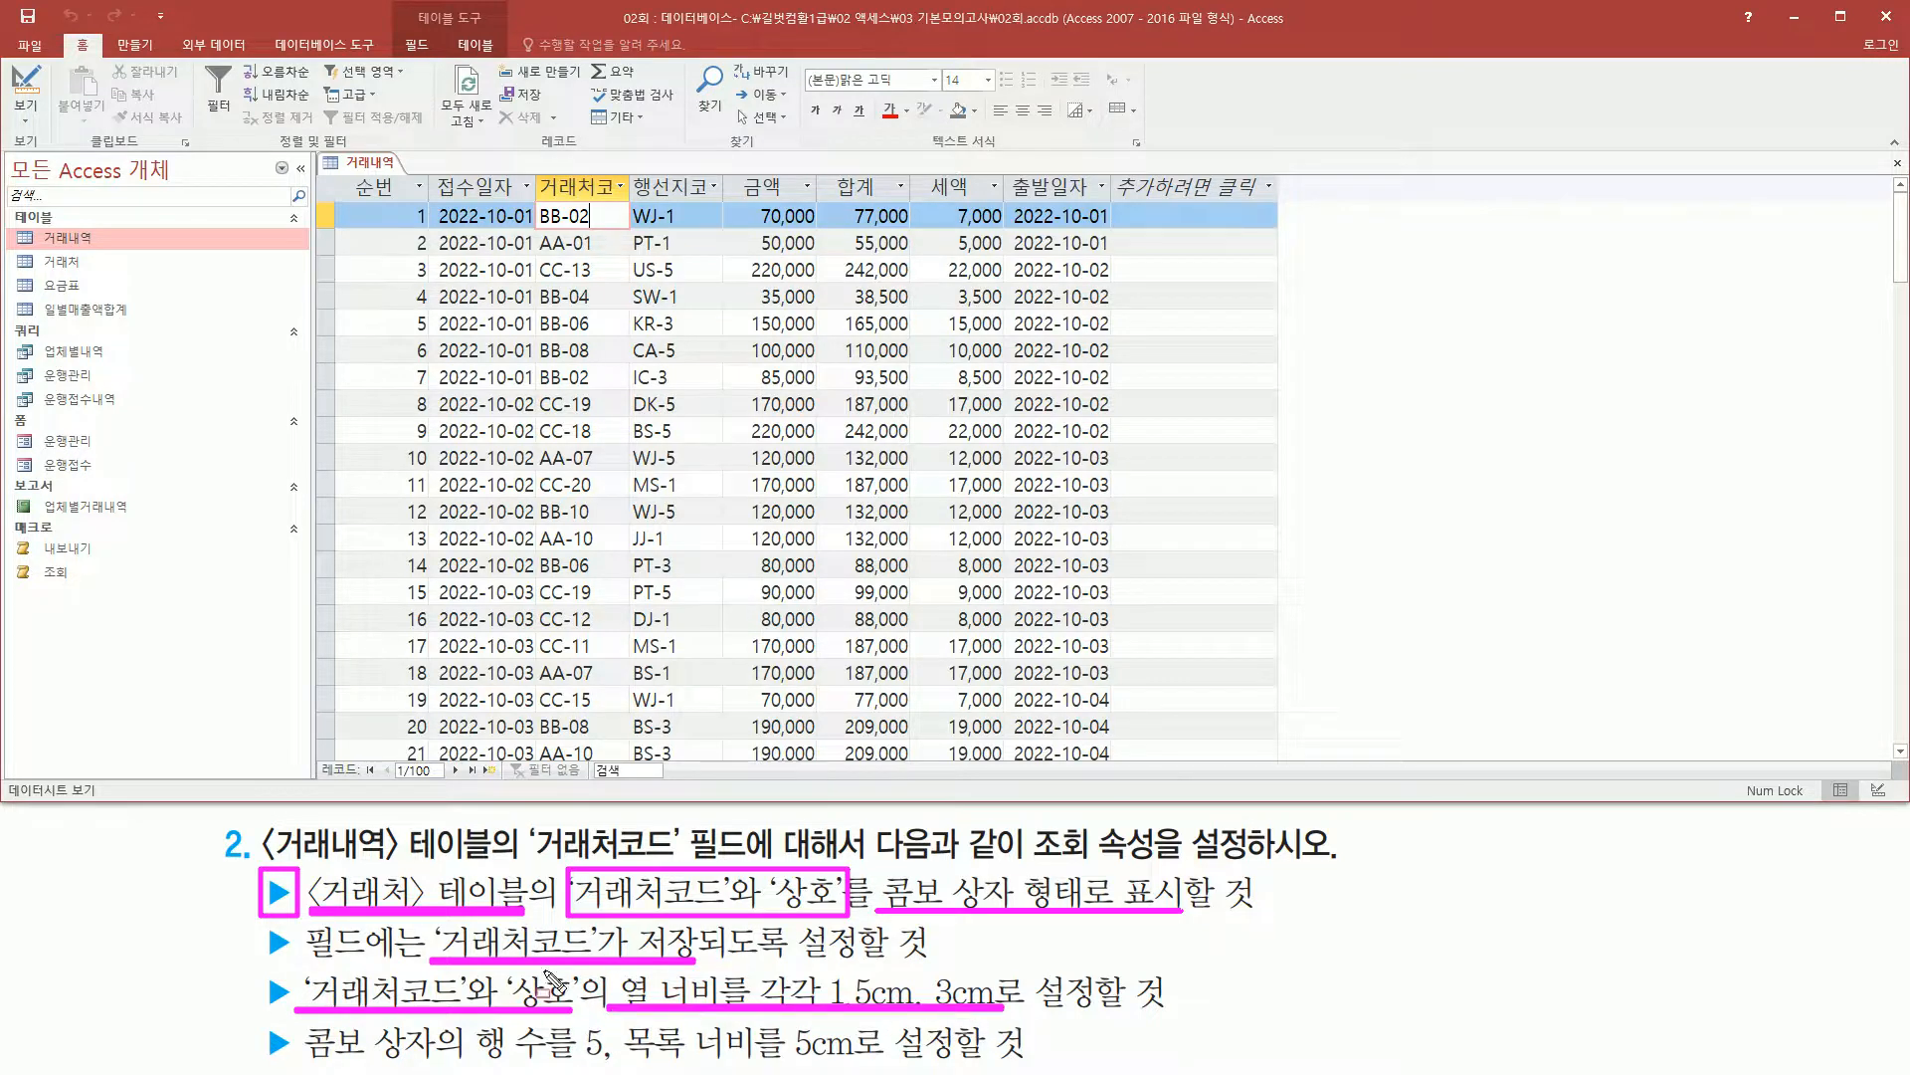
drag(296, 1059, 865, 1059)
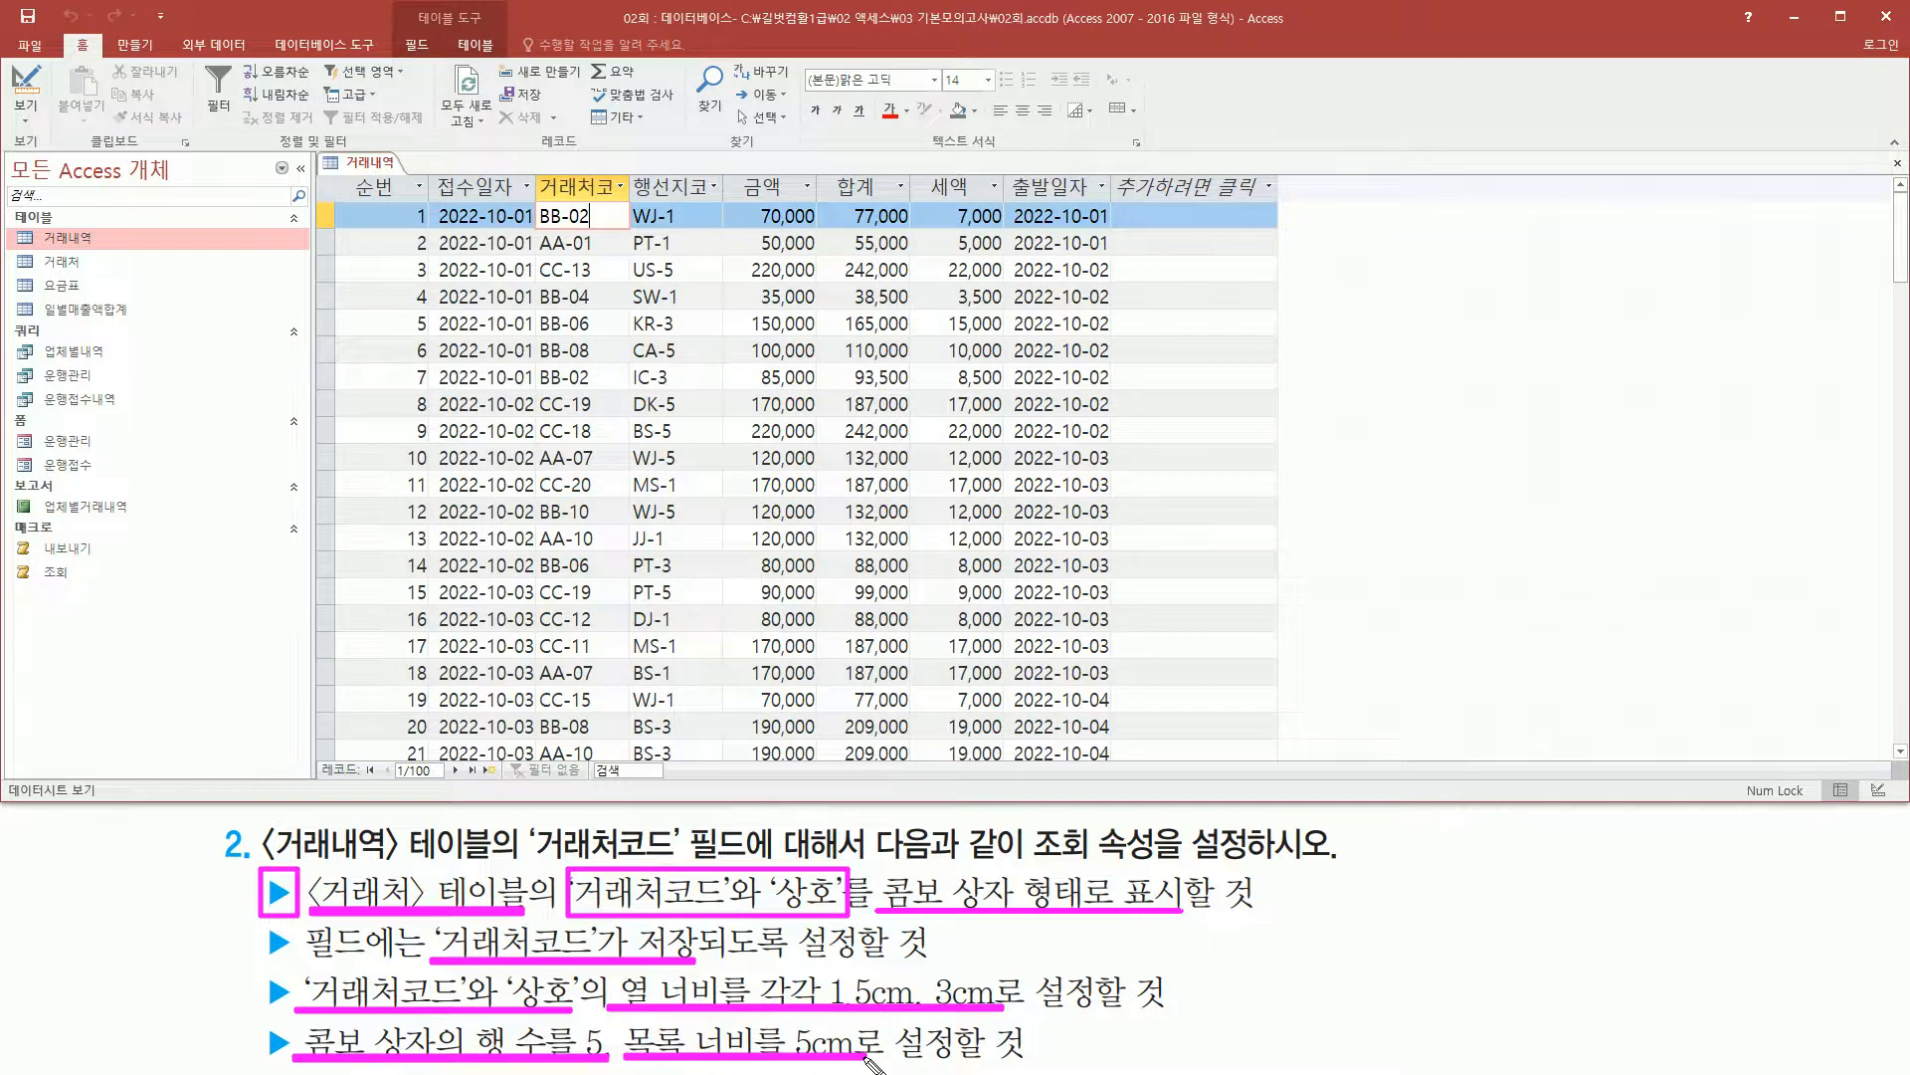
key(Escape)
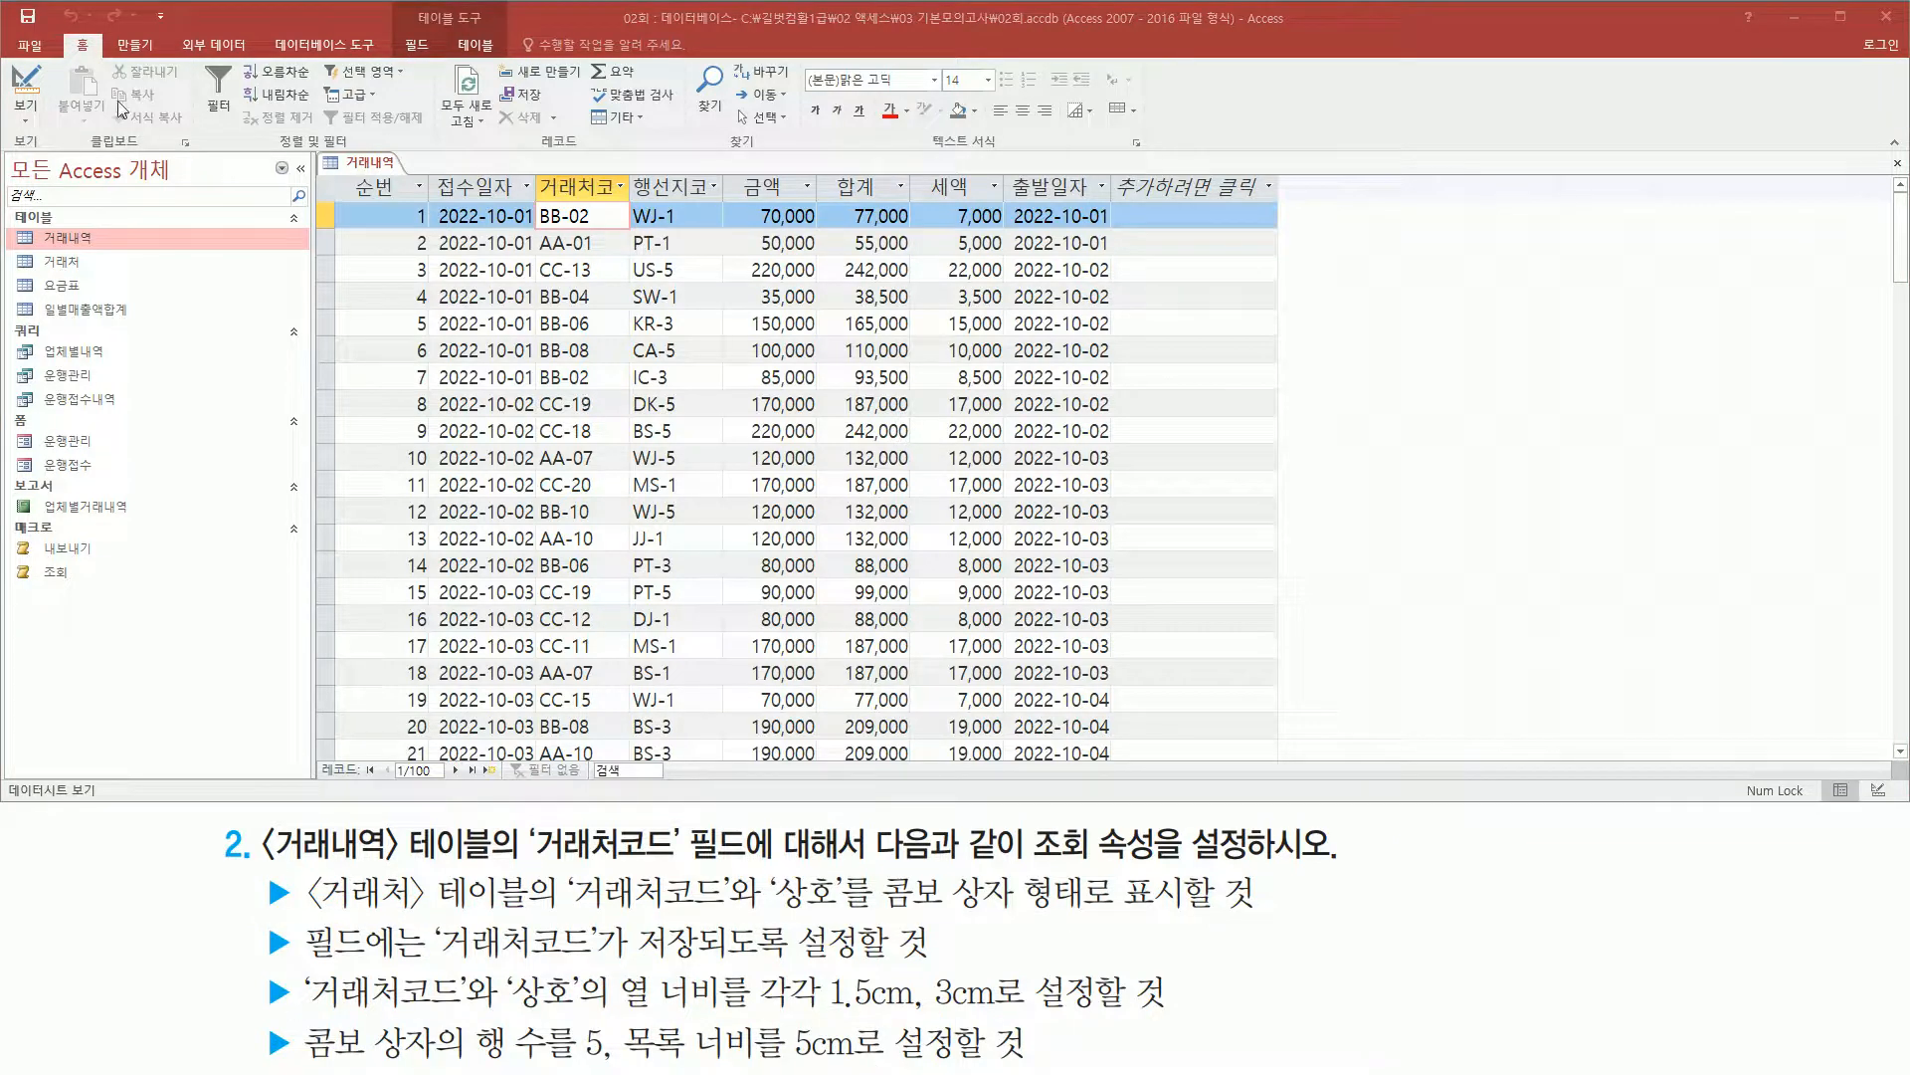
- Switch the 거래내역 table to Design view and show the lookup properties of the 거래처코드 field
right_click(371, 165)
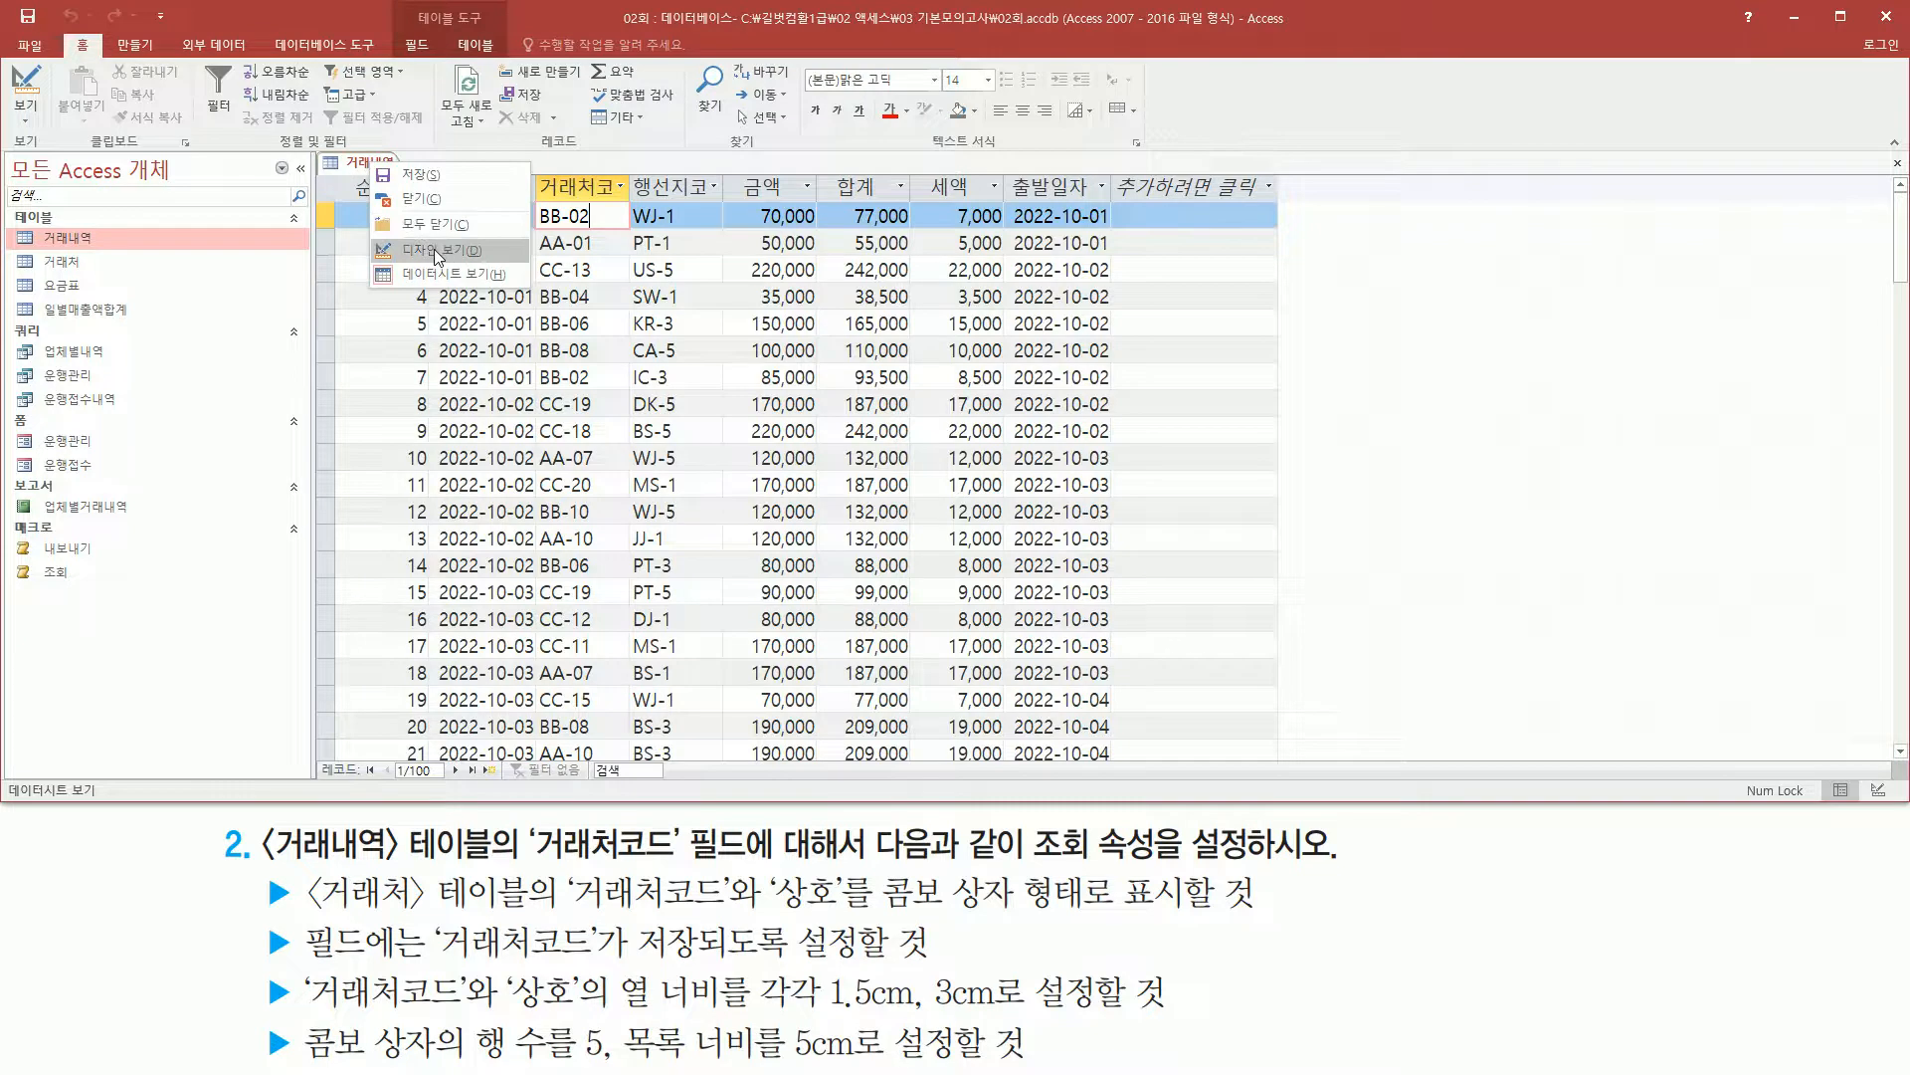
click(433, 249)
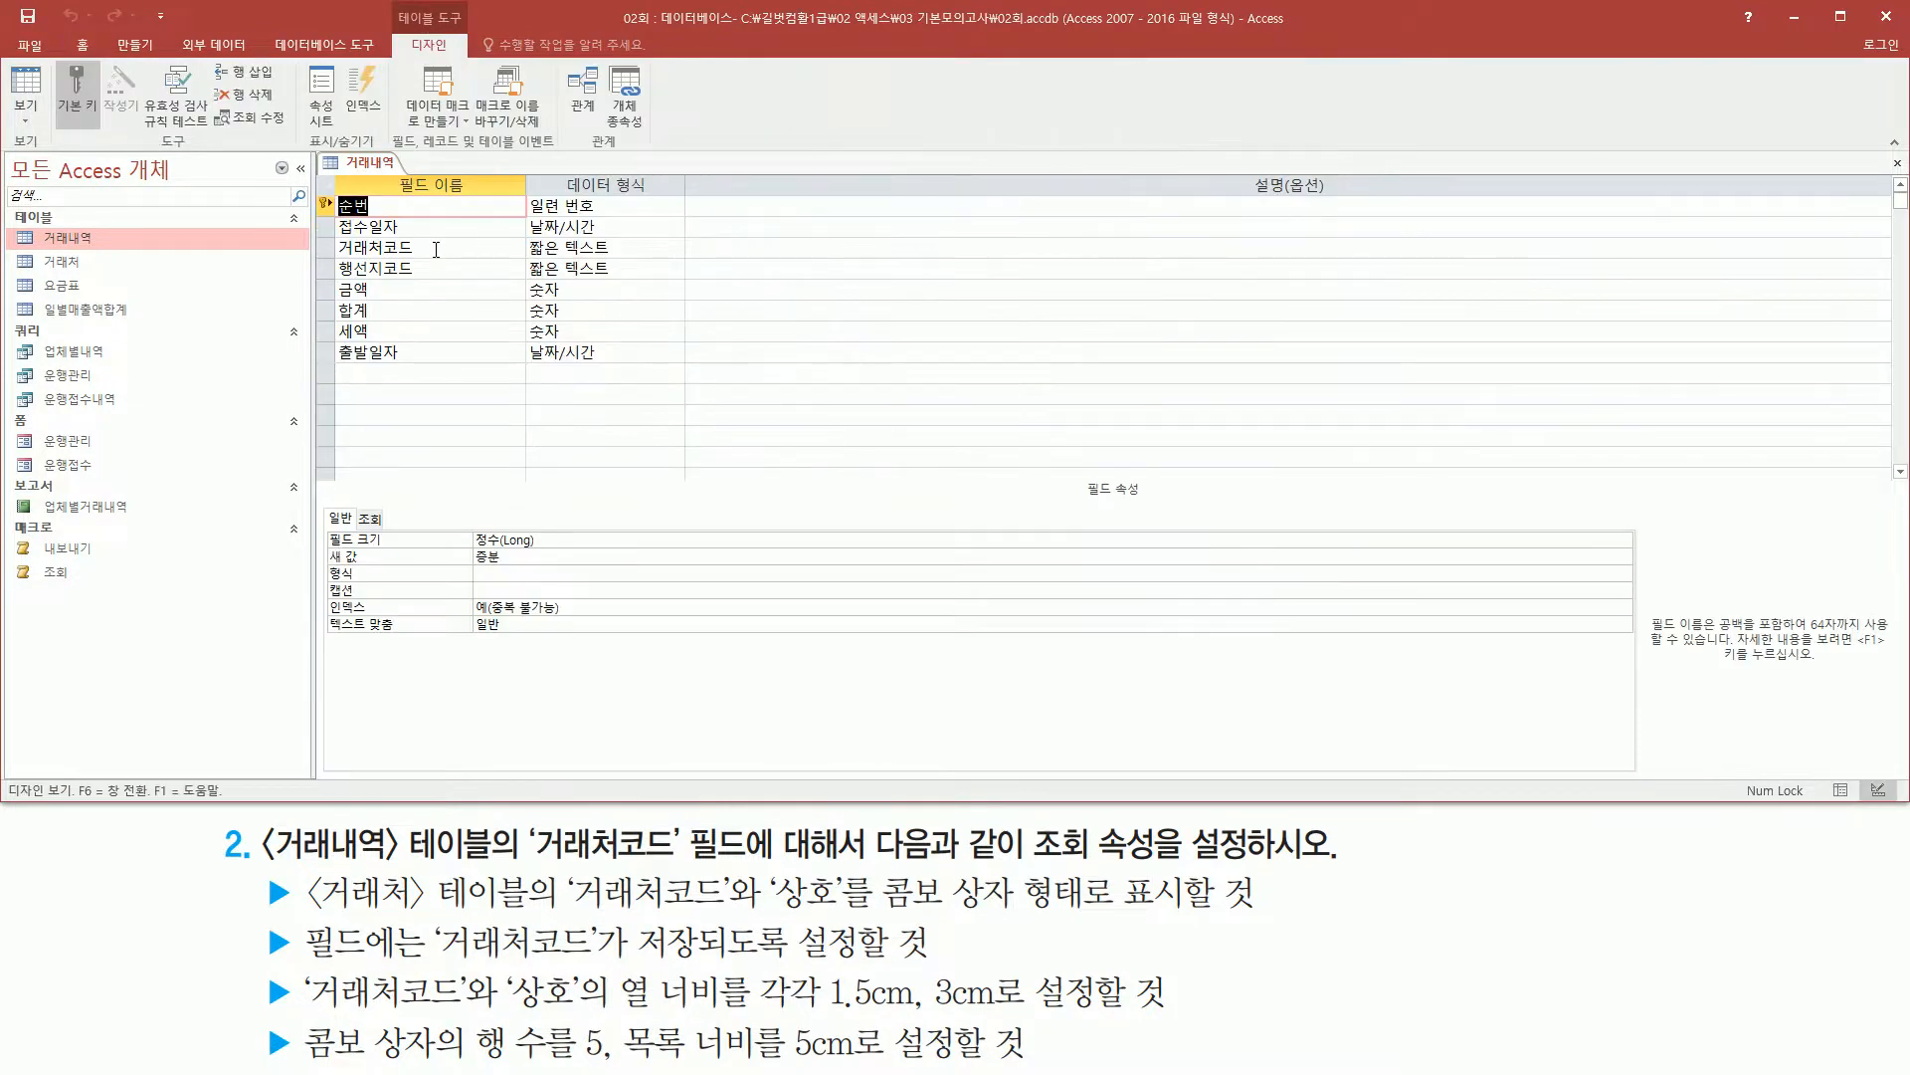
click(436, 249)
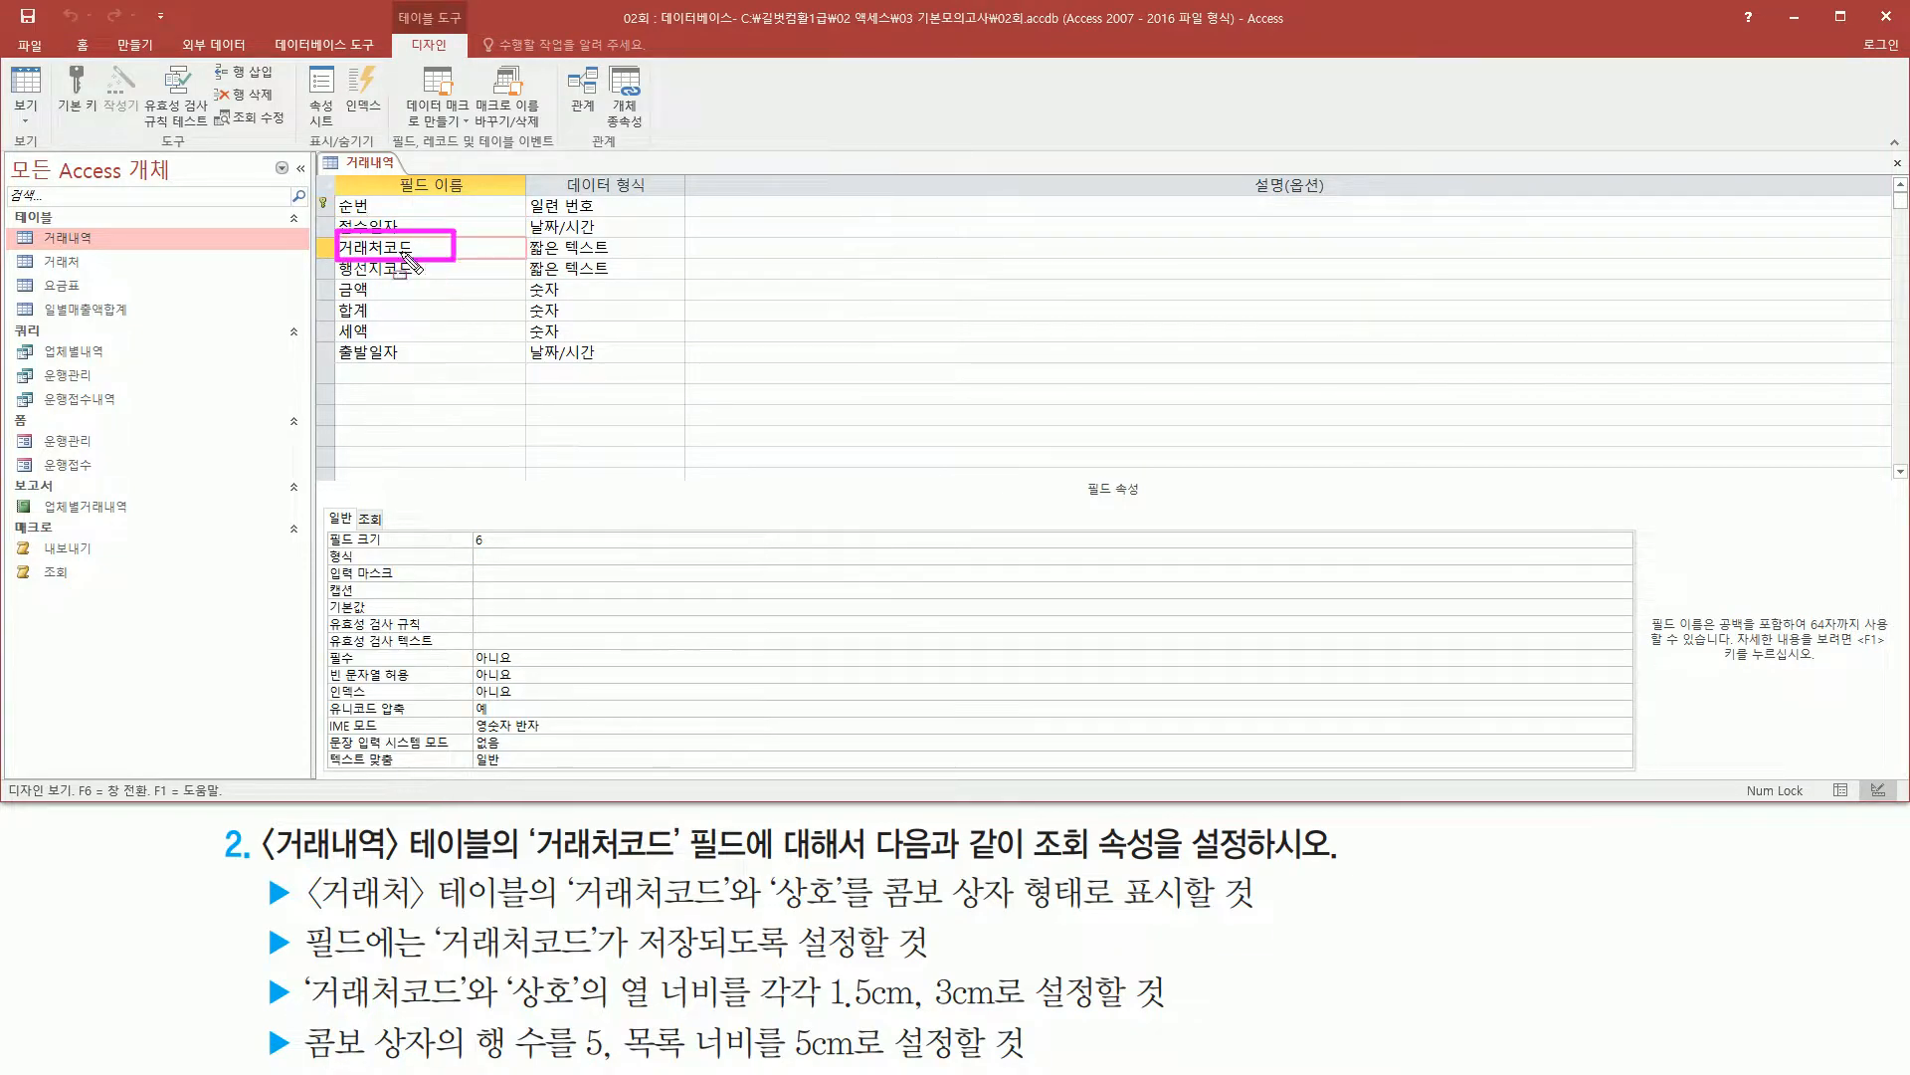
mouse_move(1022, 817)
mouse_down()
mouse_move(1043, 848)
mouse_move(1101, 864)
mouse_up()
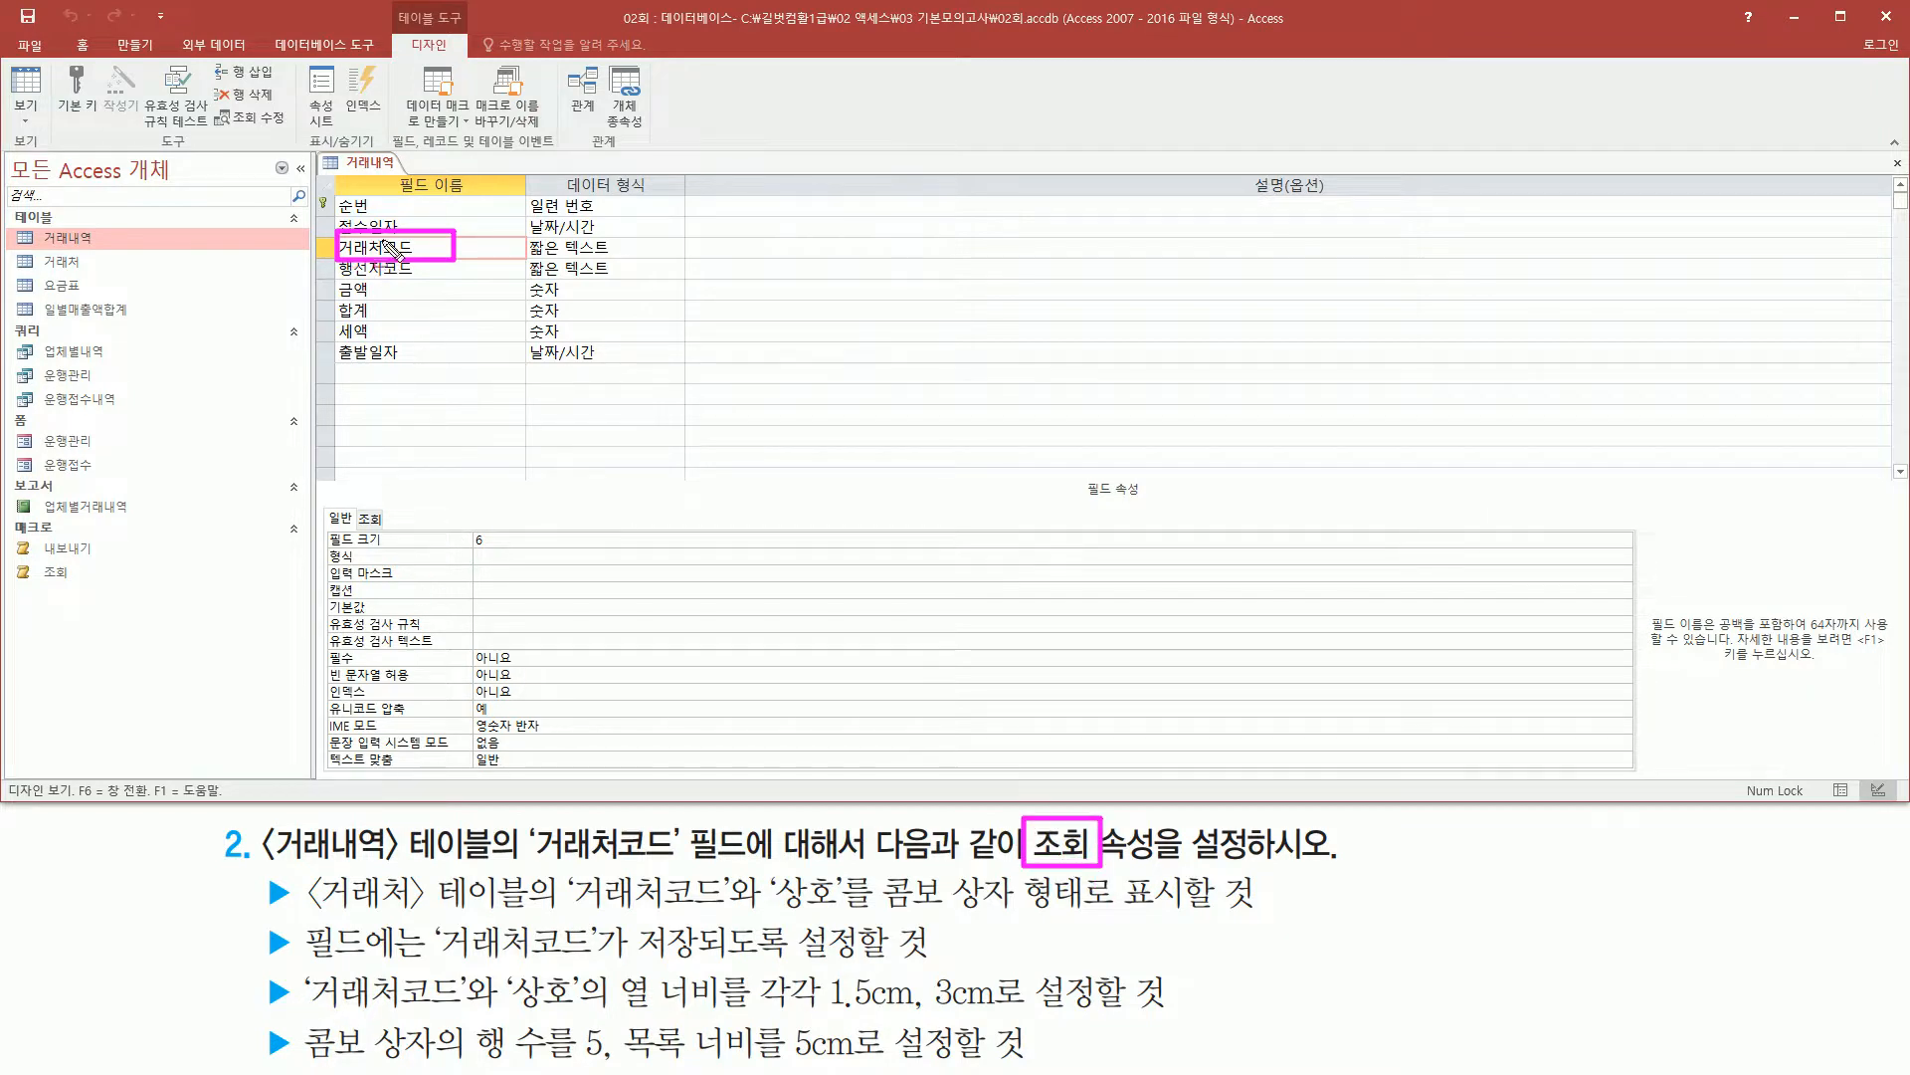
mouse_move(352, 503)
mouse_down()
mouse_move(406, 544)
mouse_move(393, 528)
mouse_up()
key(Escape)
click(378, 519)
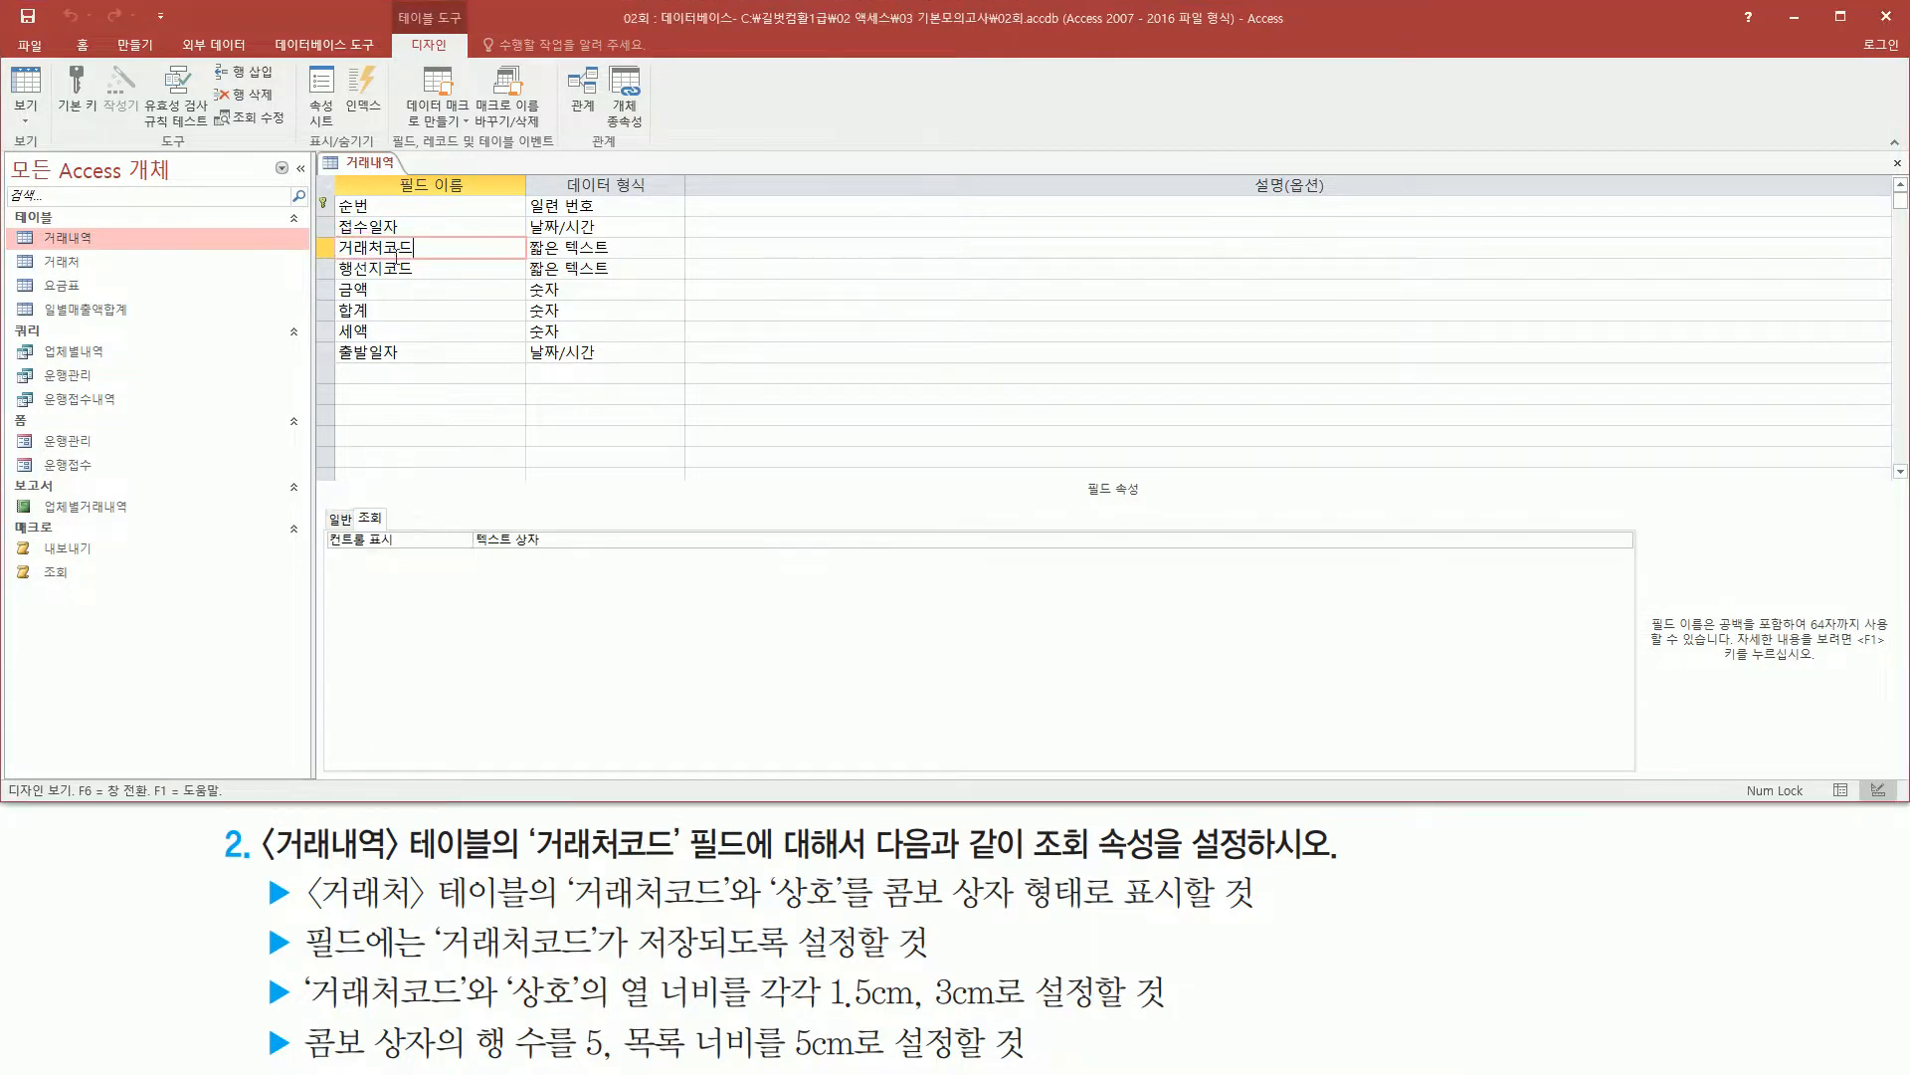
- Set the 컨트롤 표시 property of the 거래처코드 field to 콤보 상자
drag(331, 558, 554, 554)
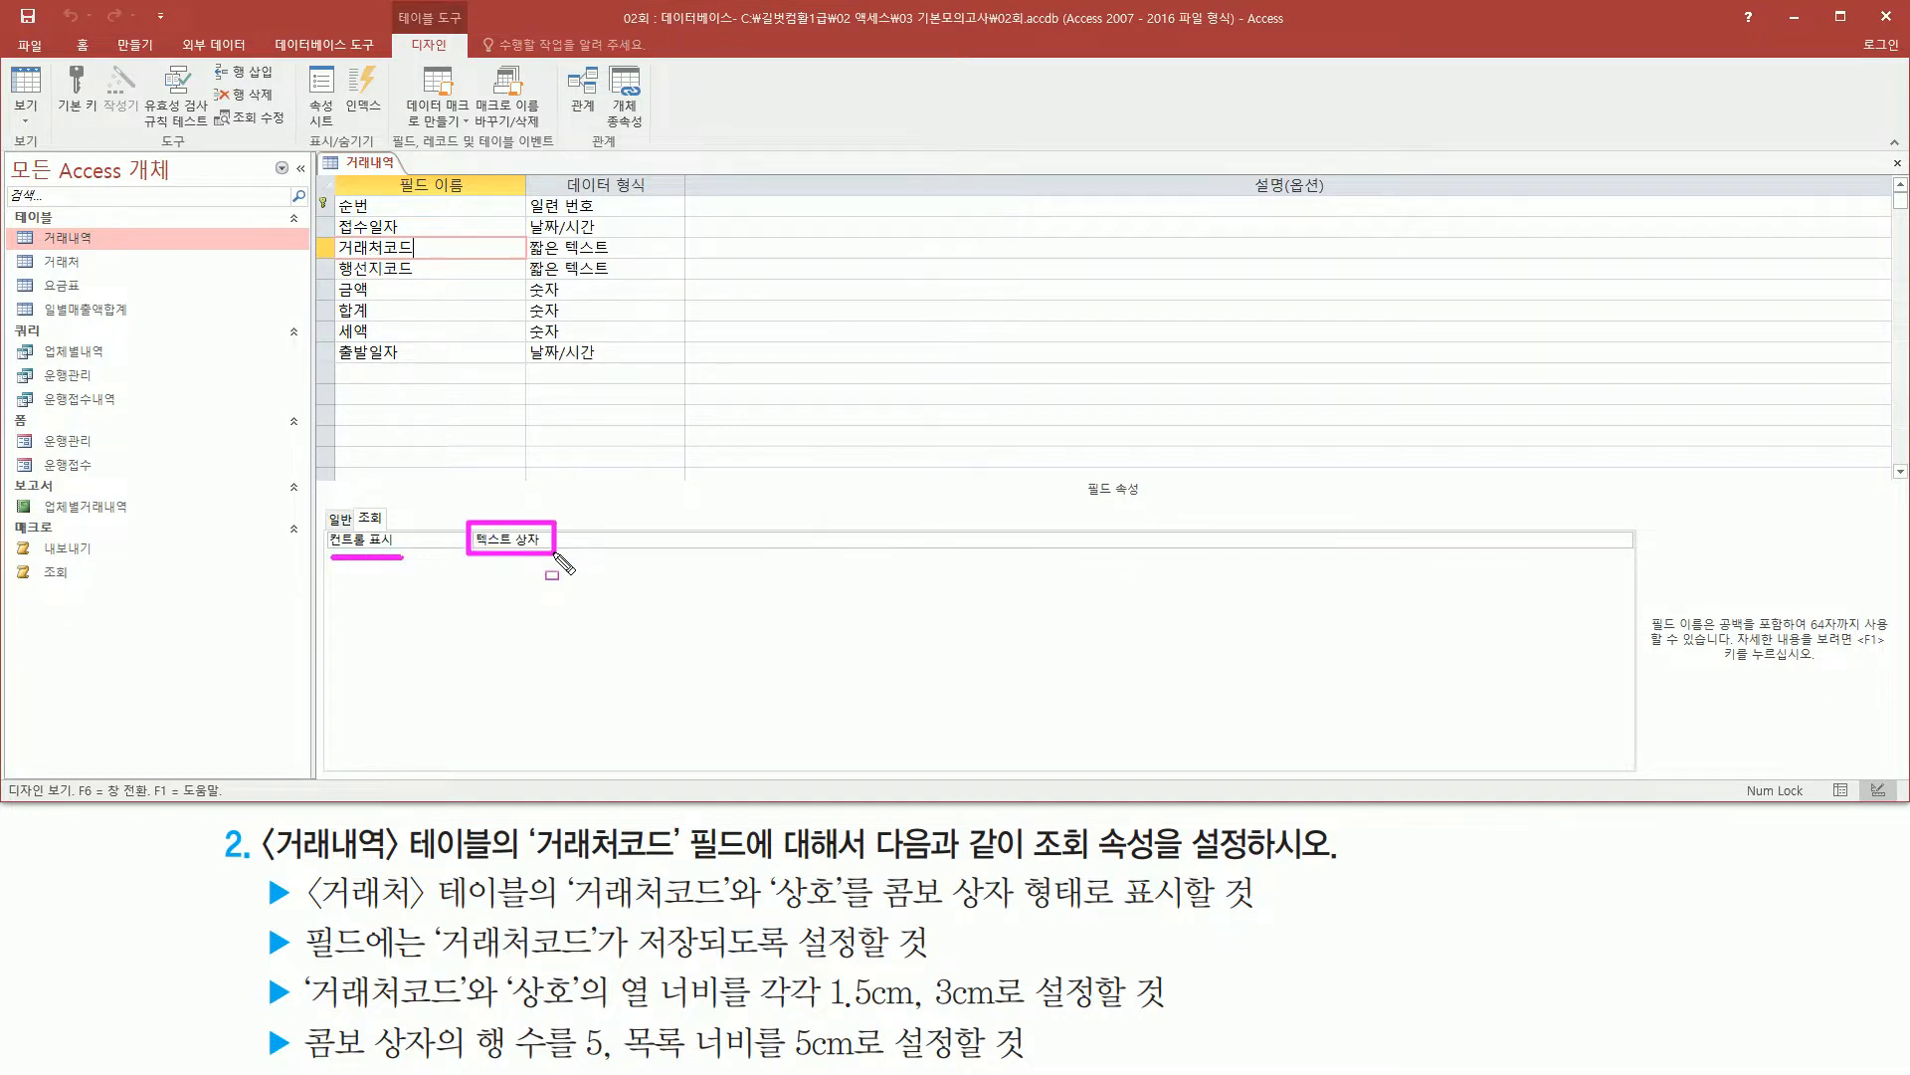
drag(875, 869, 1015, 917)
key(Escape)
click(654, 540)
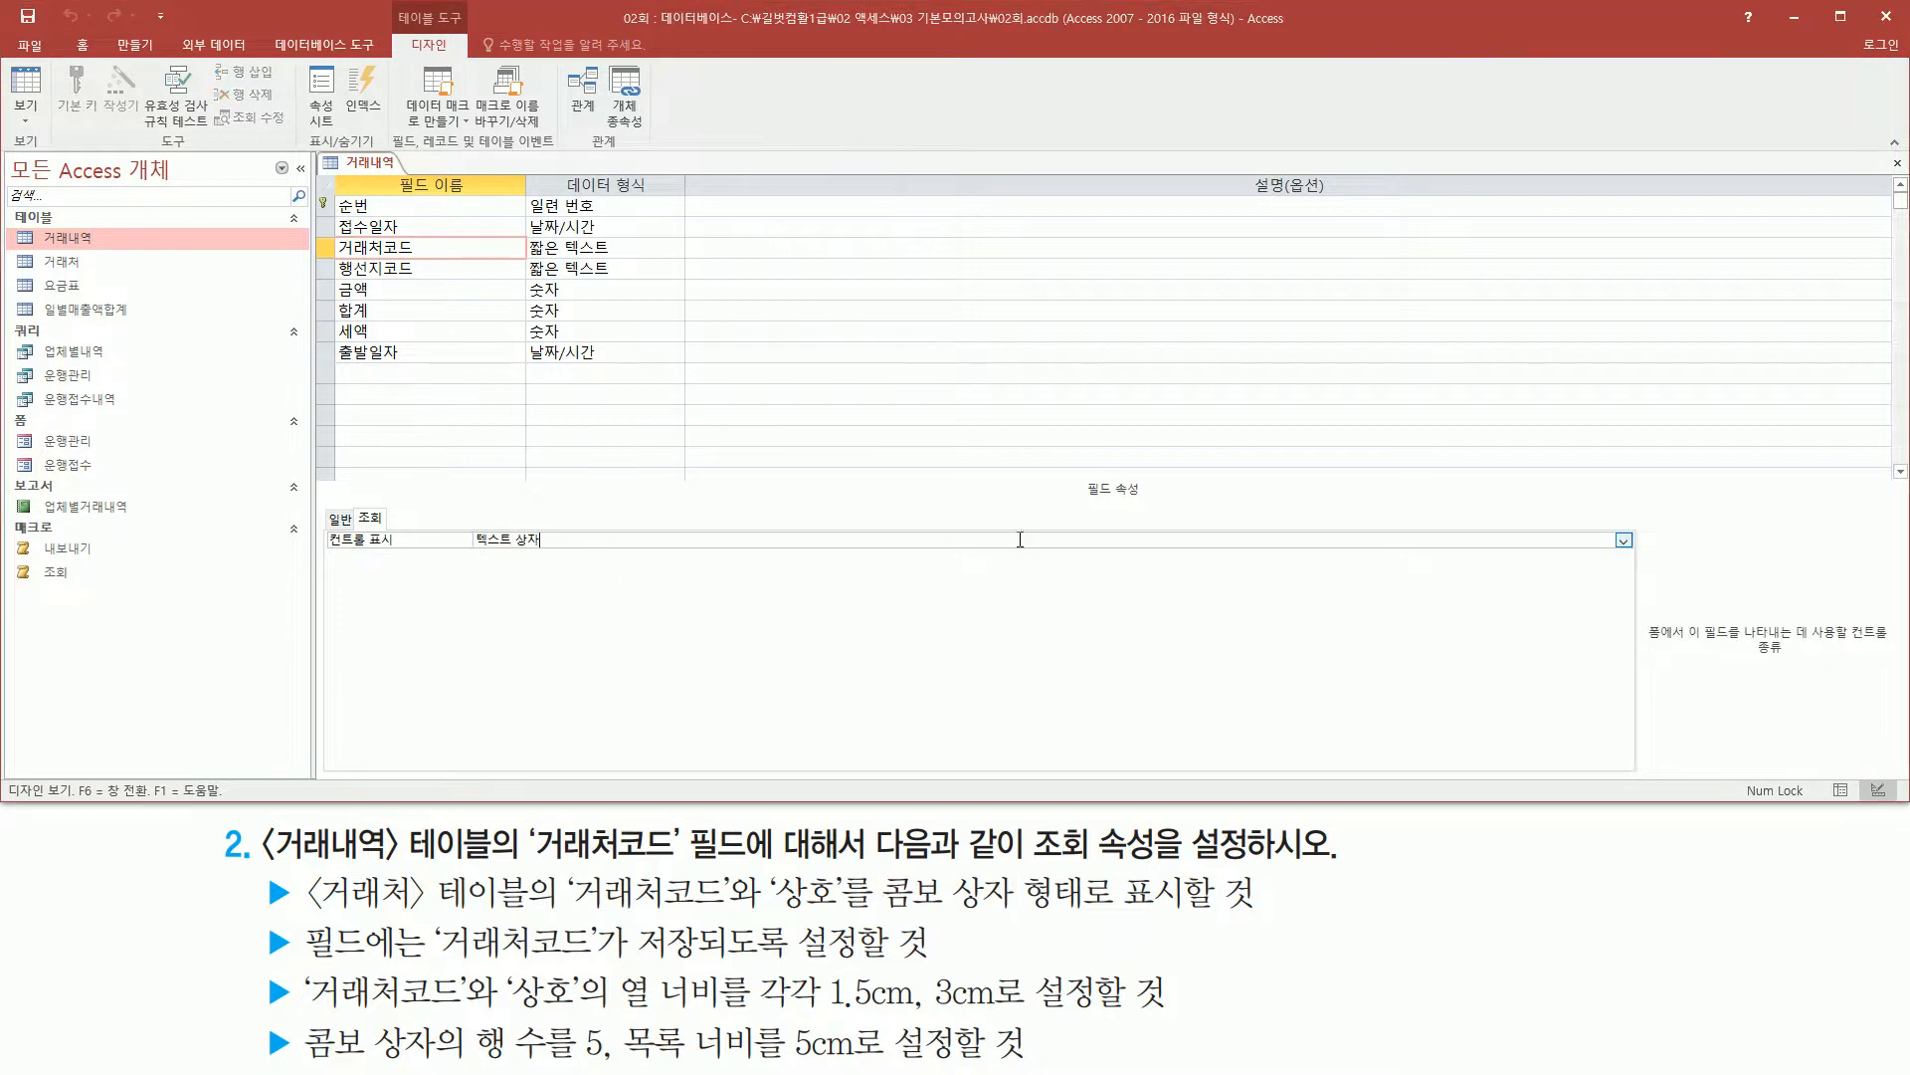
drag(1612, 520, 1641, 557)
key(Escape)
click(1625, 541)
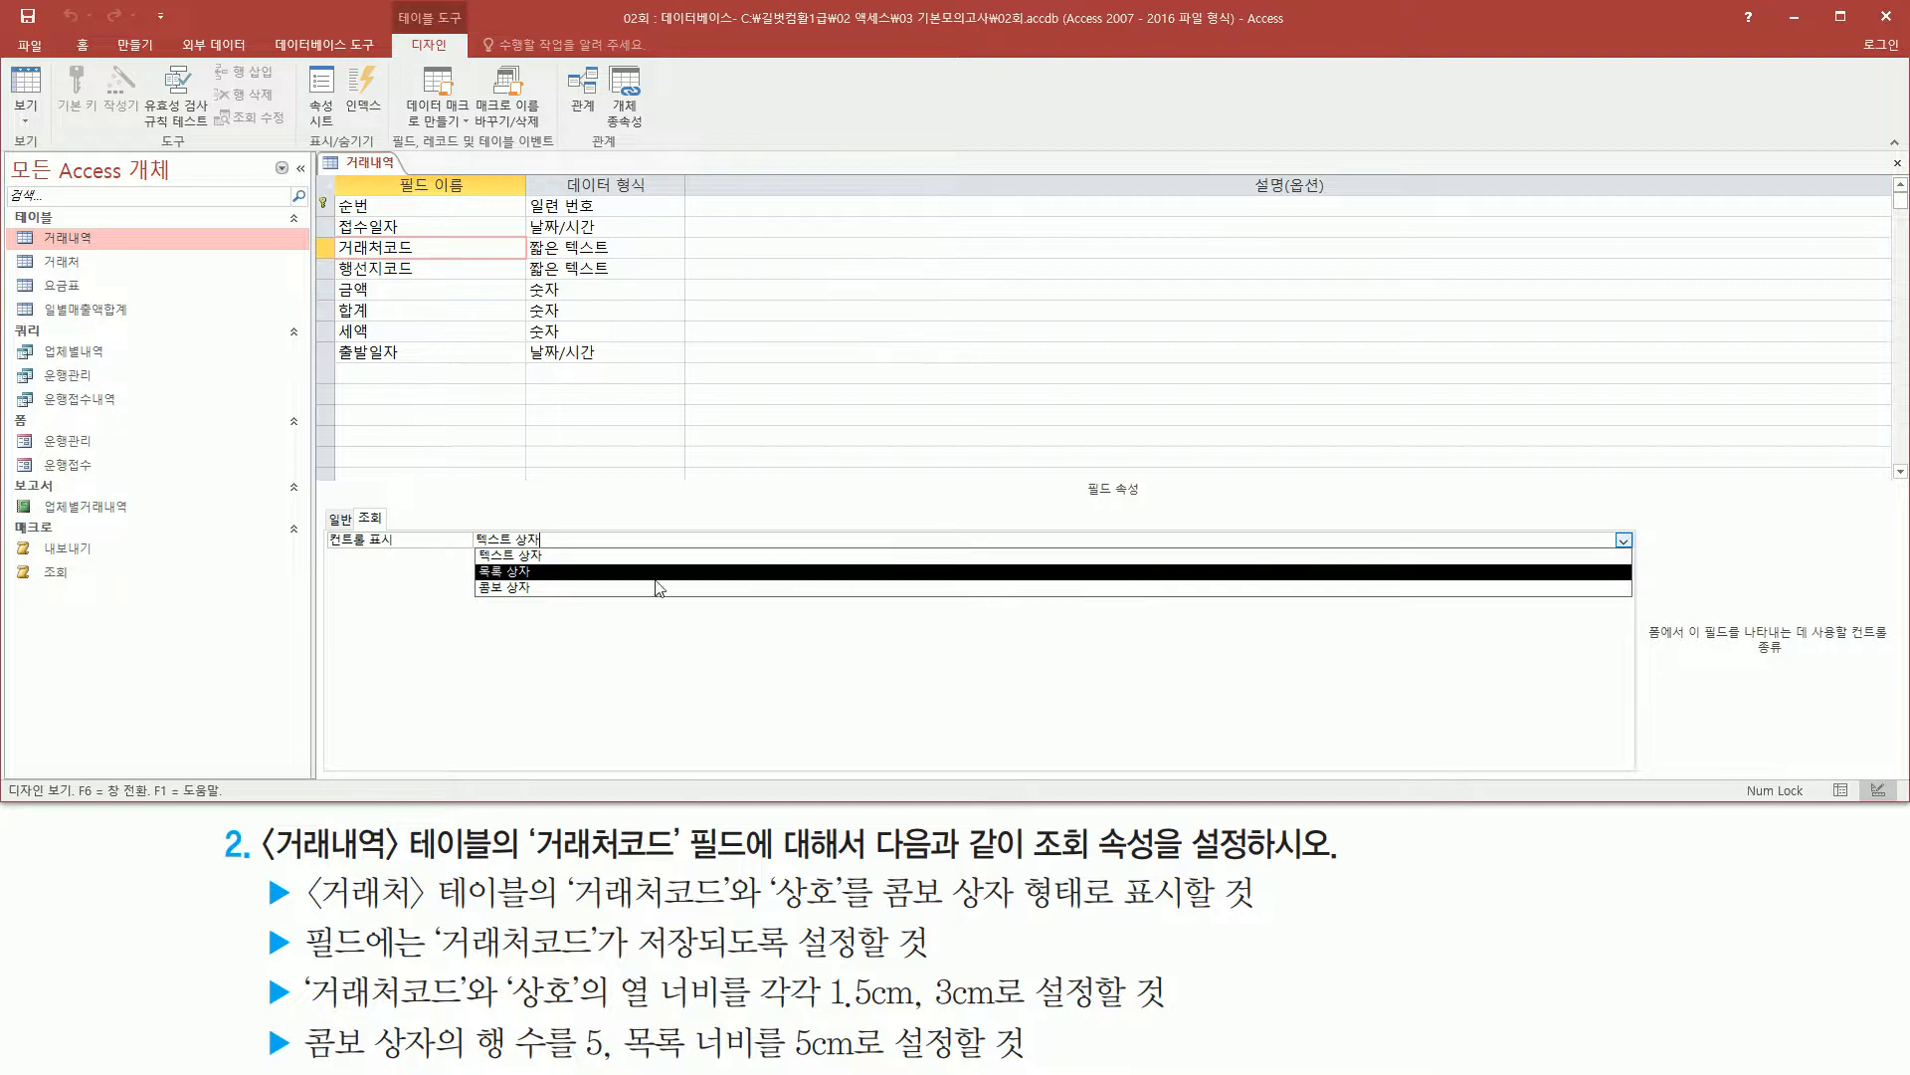
click(548, 588)
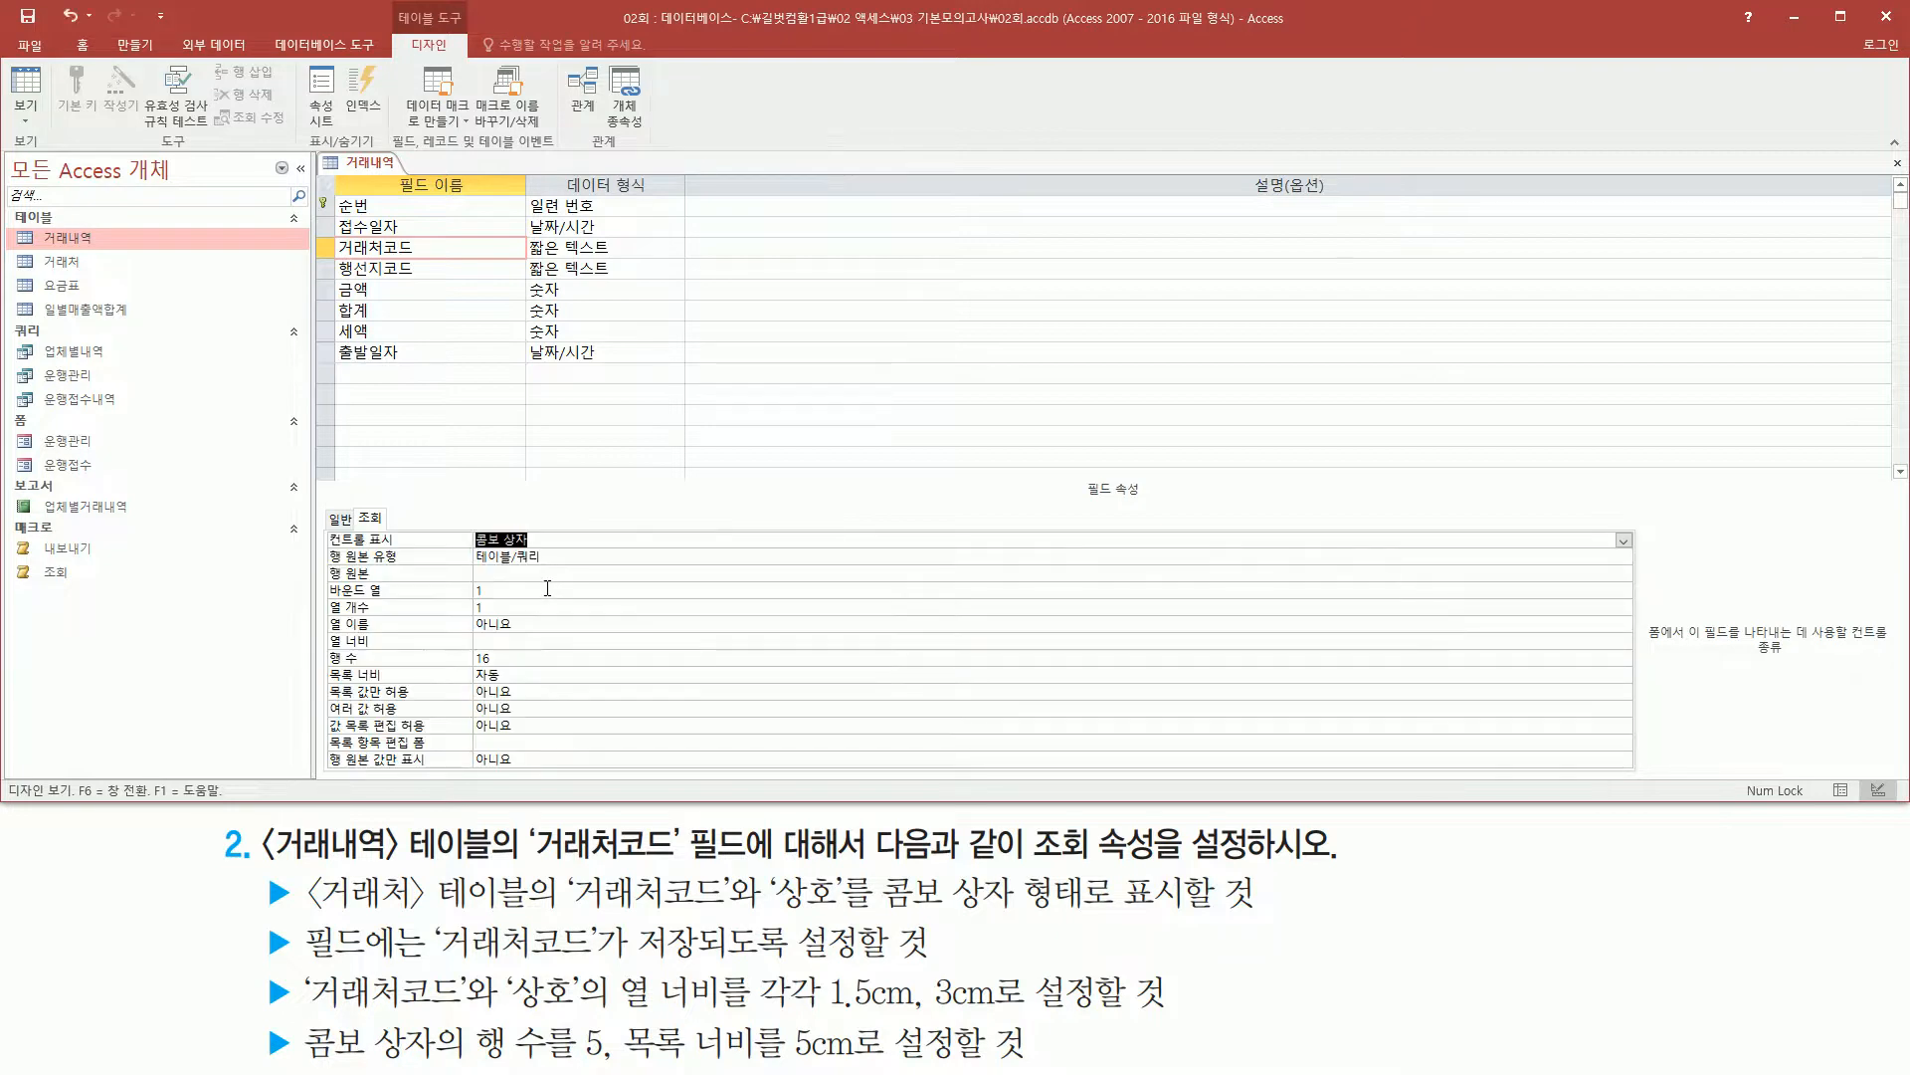
key(ctrl+2)
mouse_move(322, 538)
mouse_down()
mouse_move(445, 597)
mouse_move(514, 594)
mouse_move(616, 769)
mouse_up()
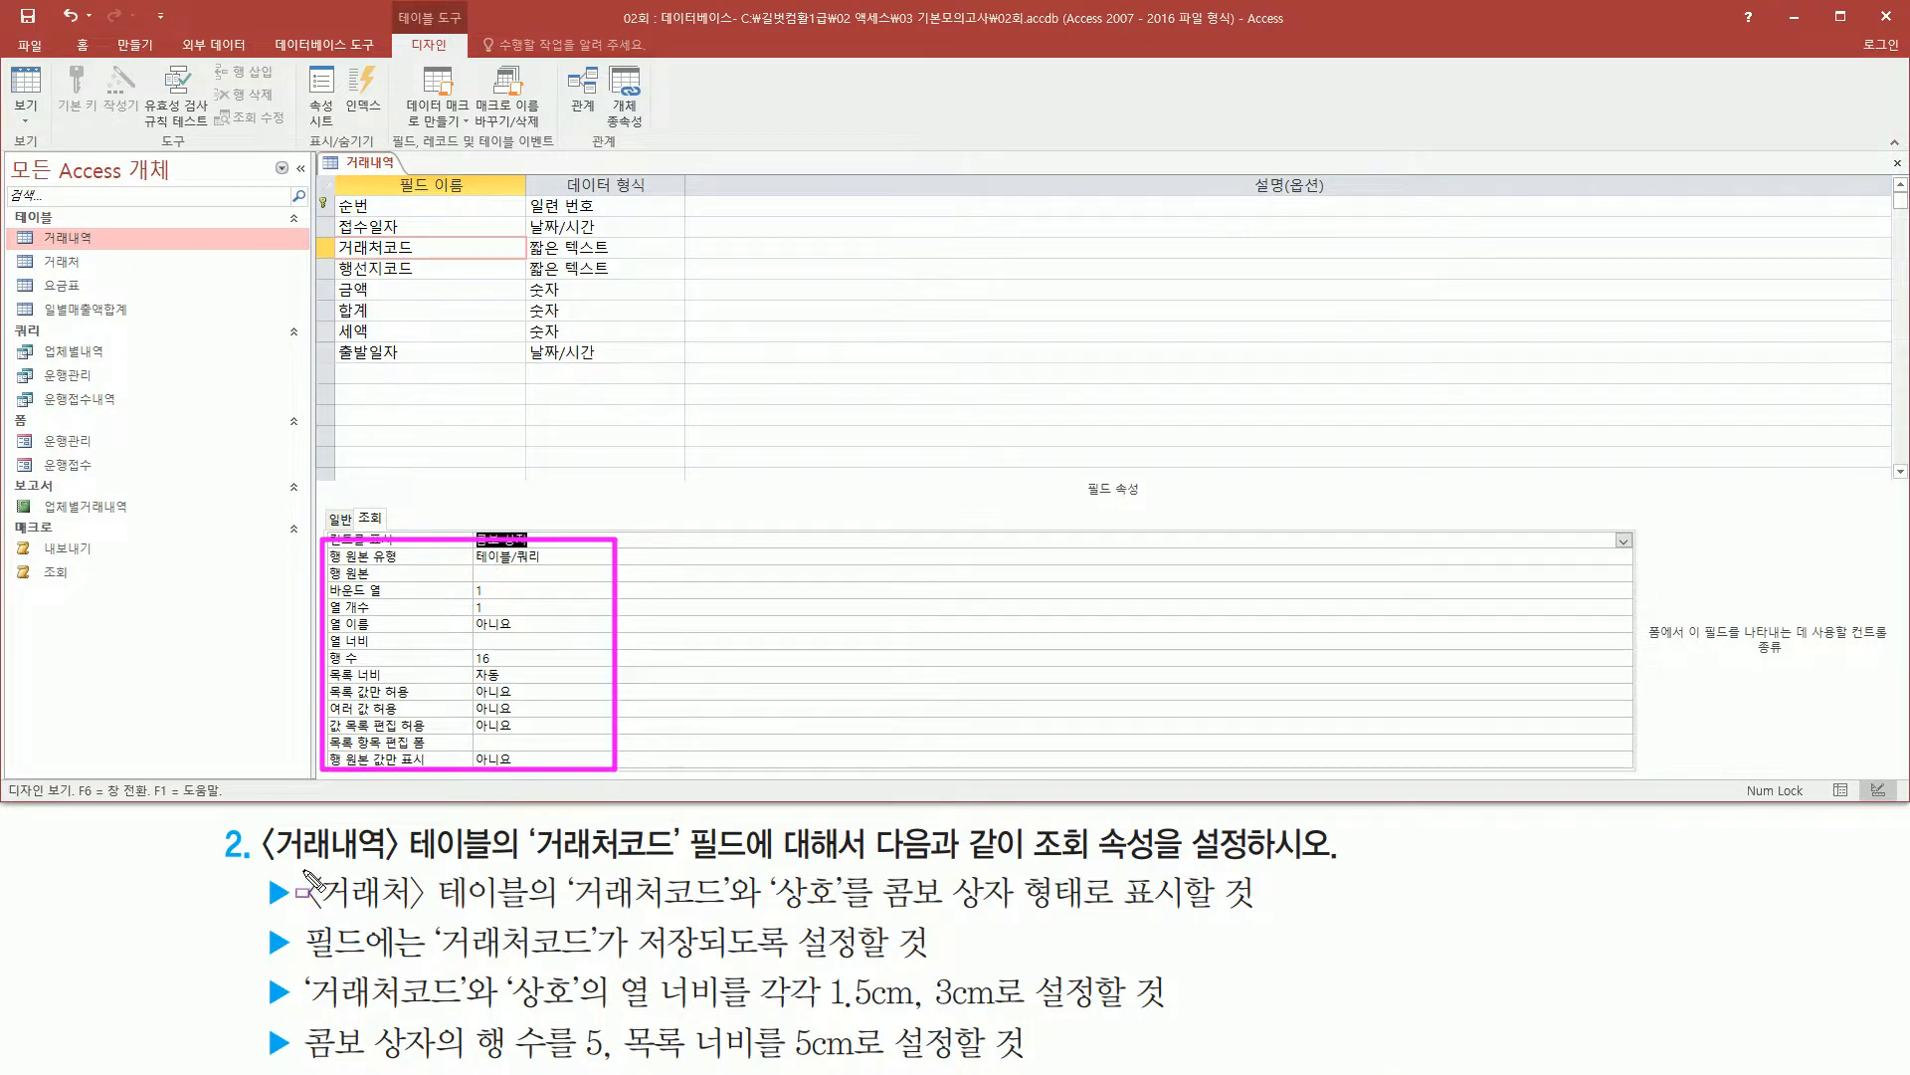
mouse_move(311, 878)
mouse_down()
mouse_move(431, 914)
mouse_move(845, 910)
mouse_up()
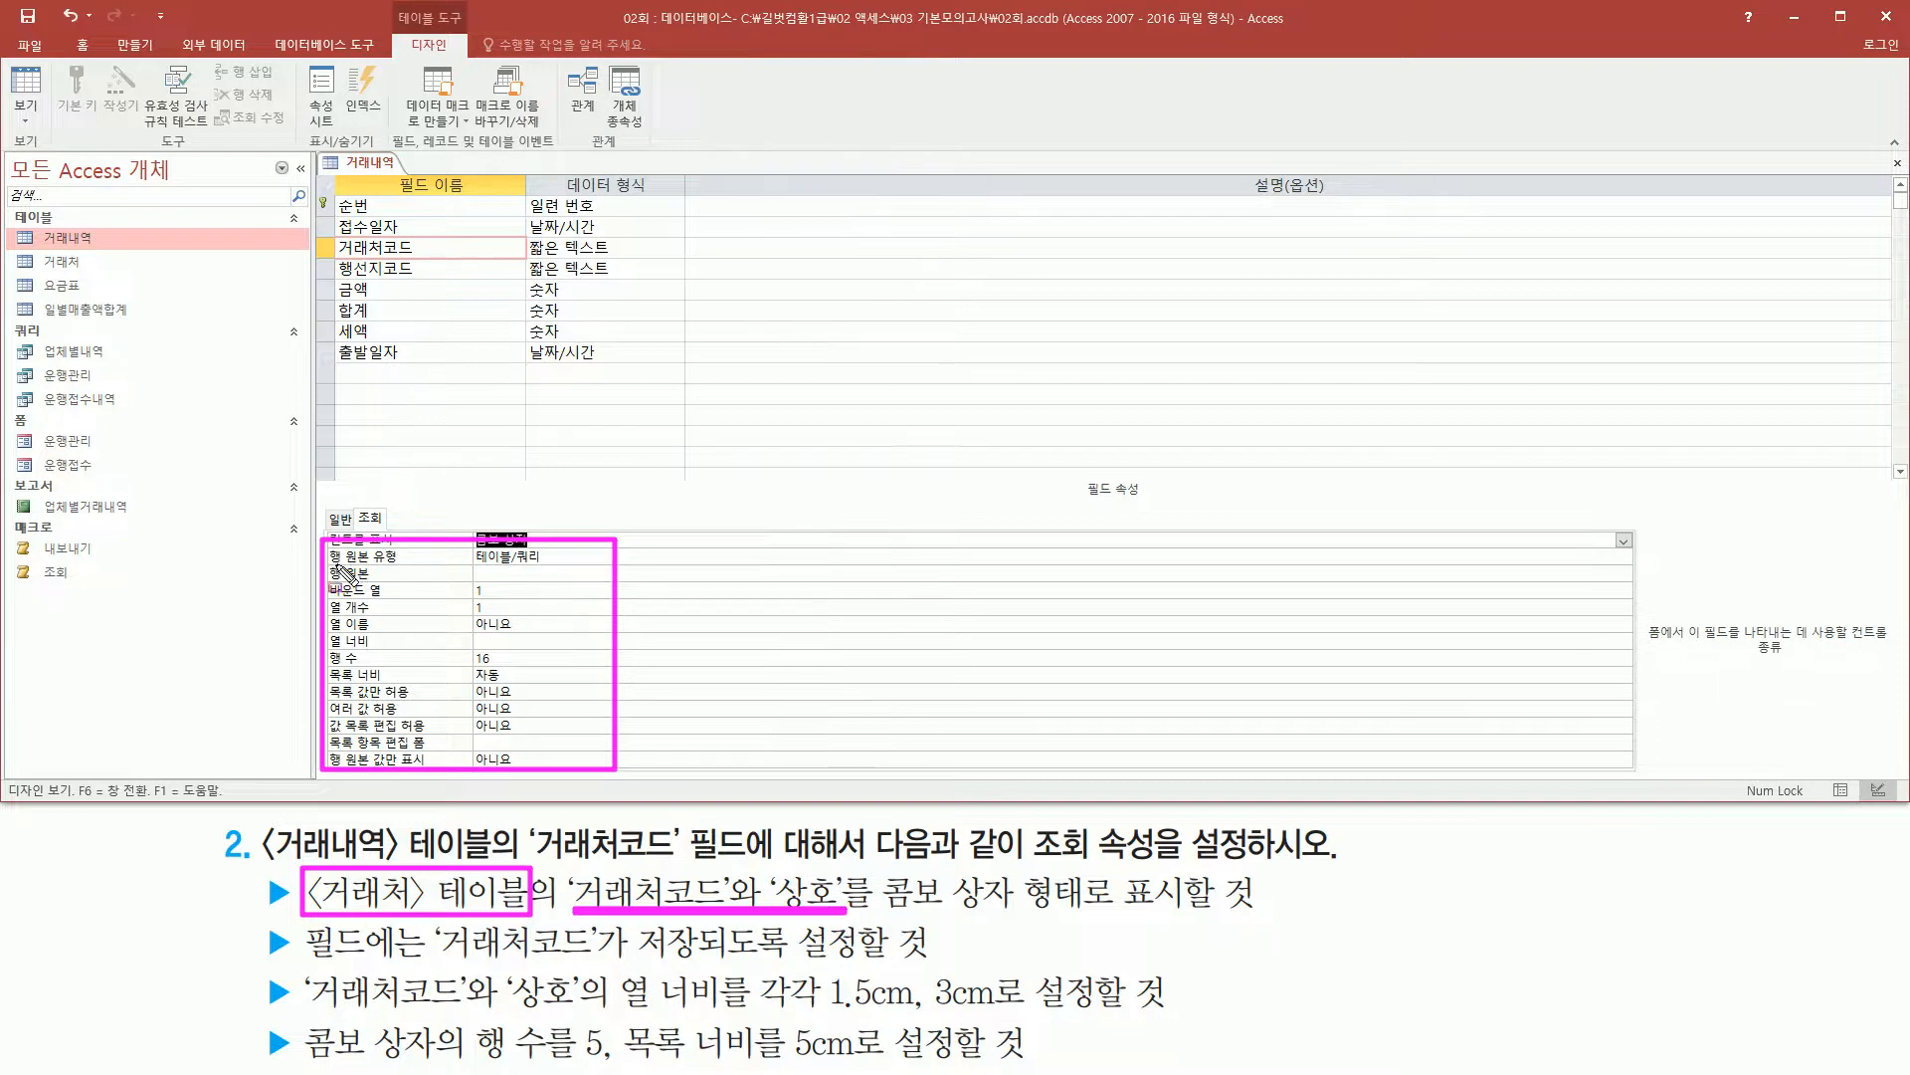
drag(467, 546, 550, 565)
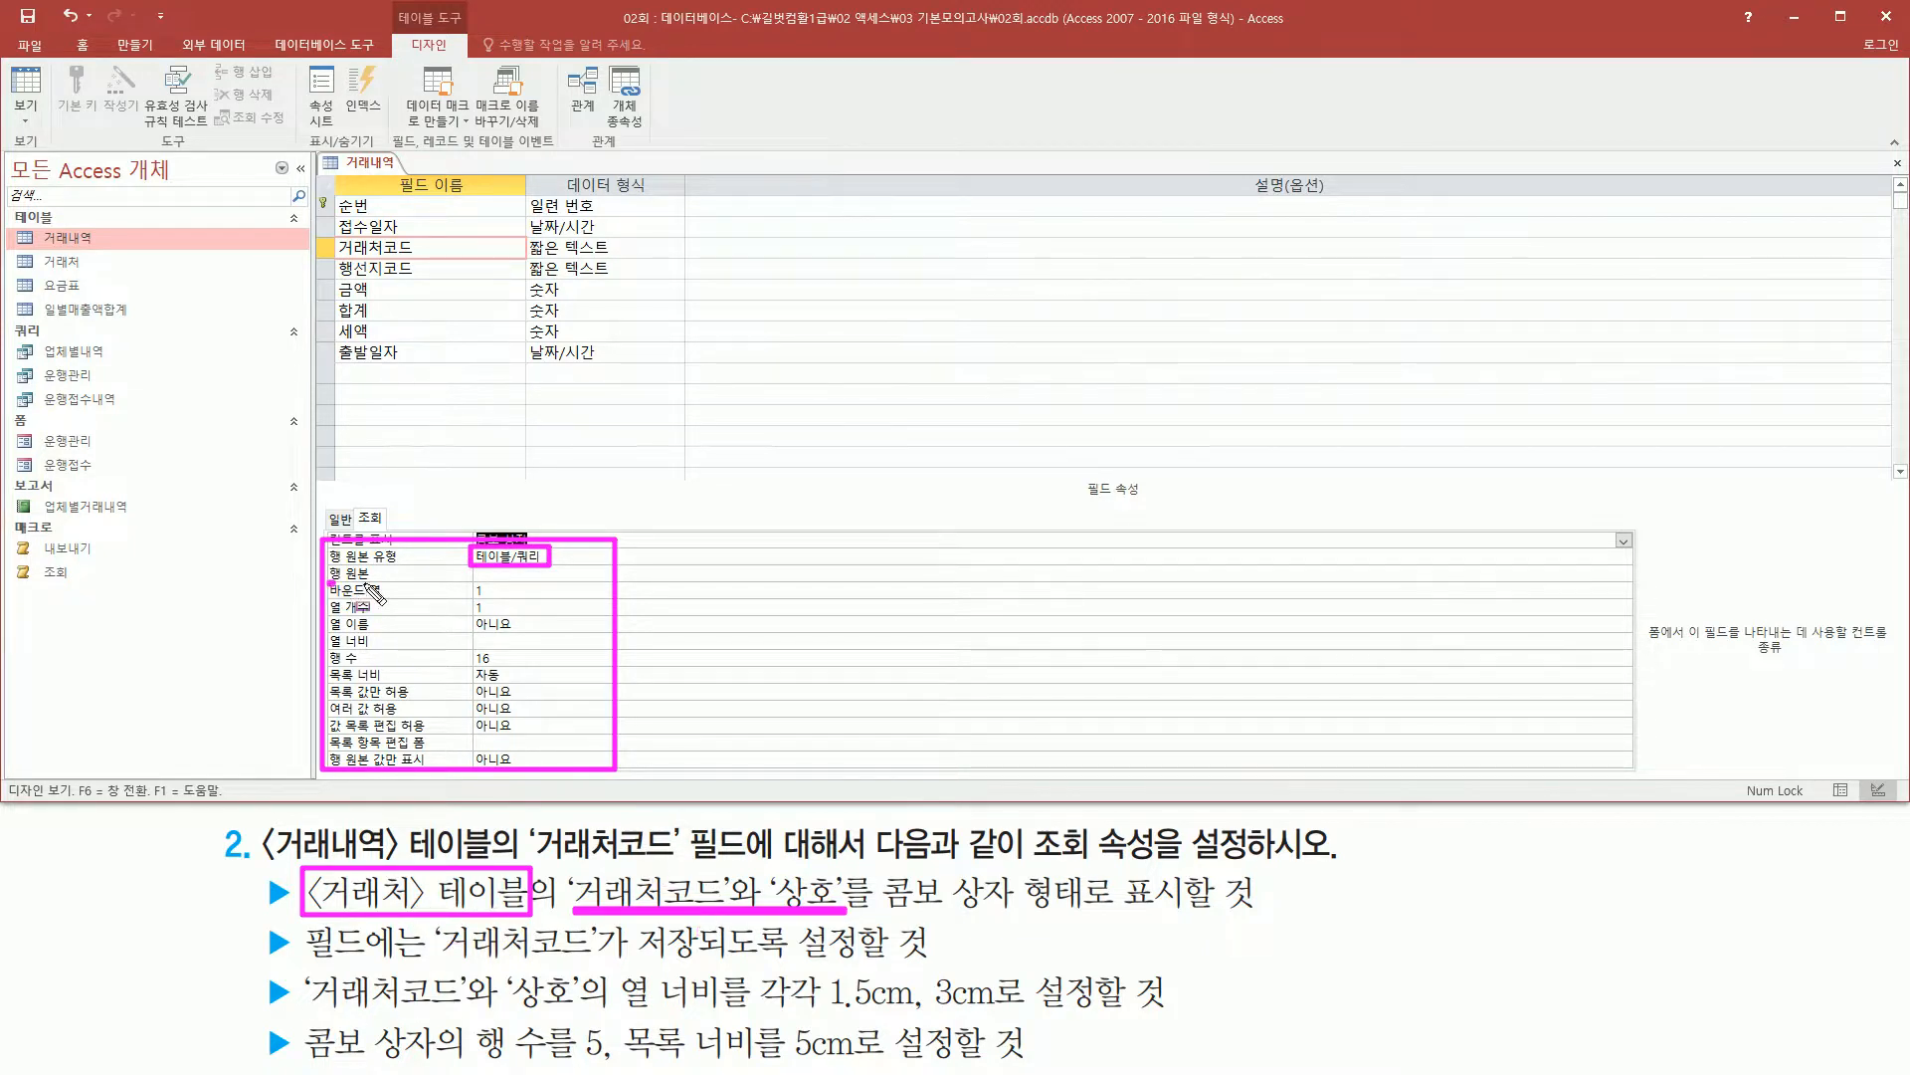
key(Escape)
- Open the query builder for the 행 원본 property of the 거래처코드 field
click(520, 572)
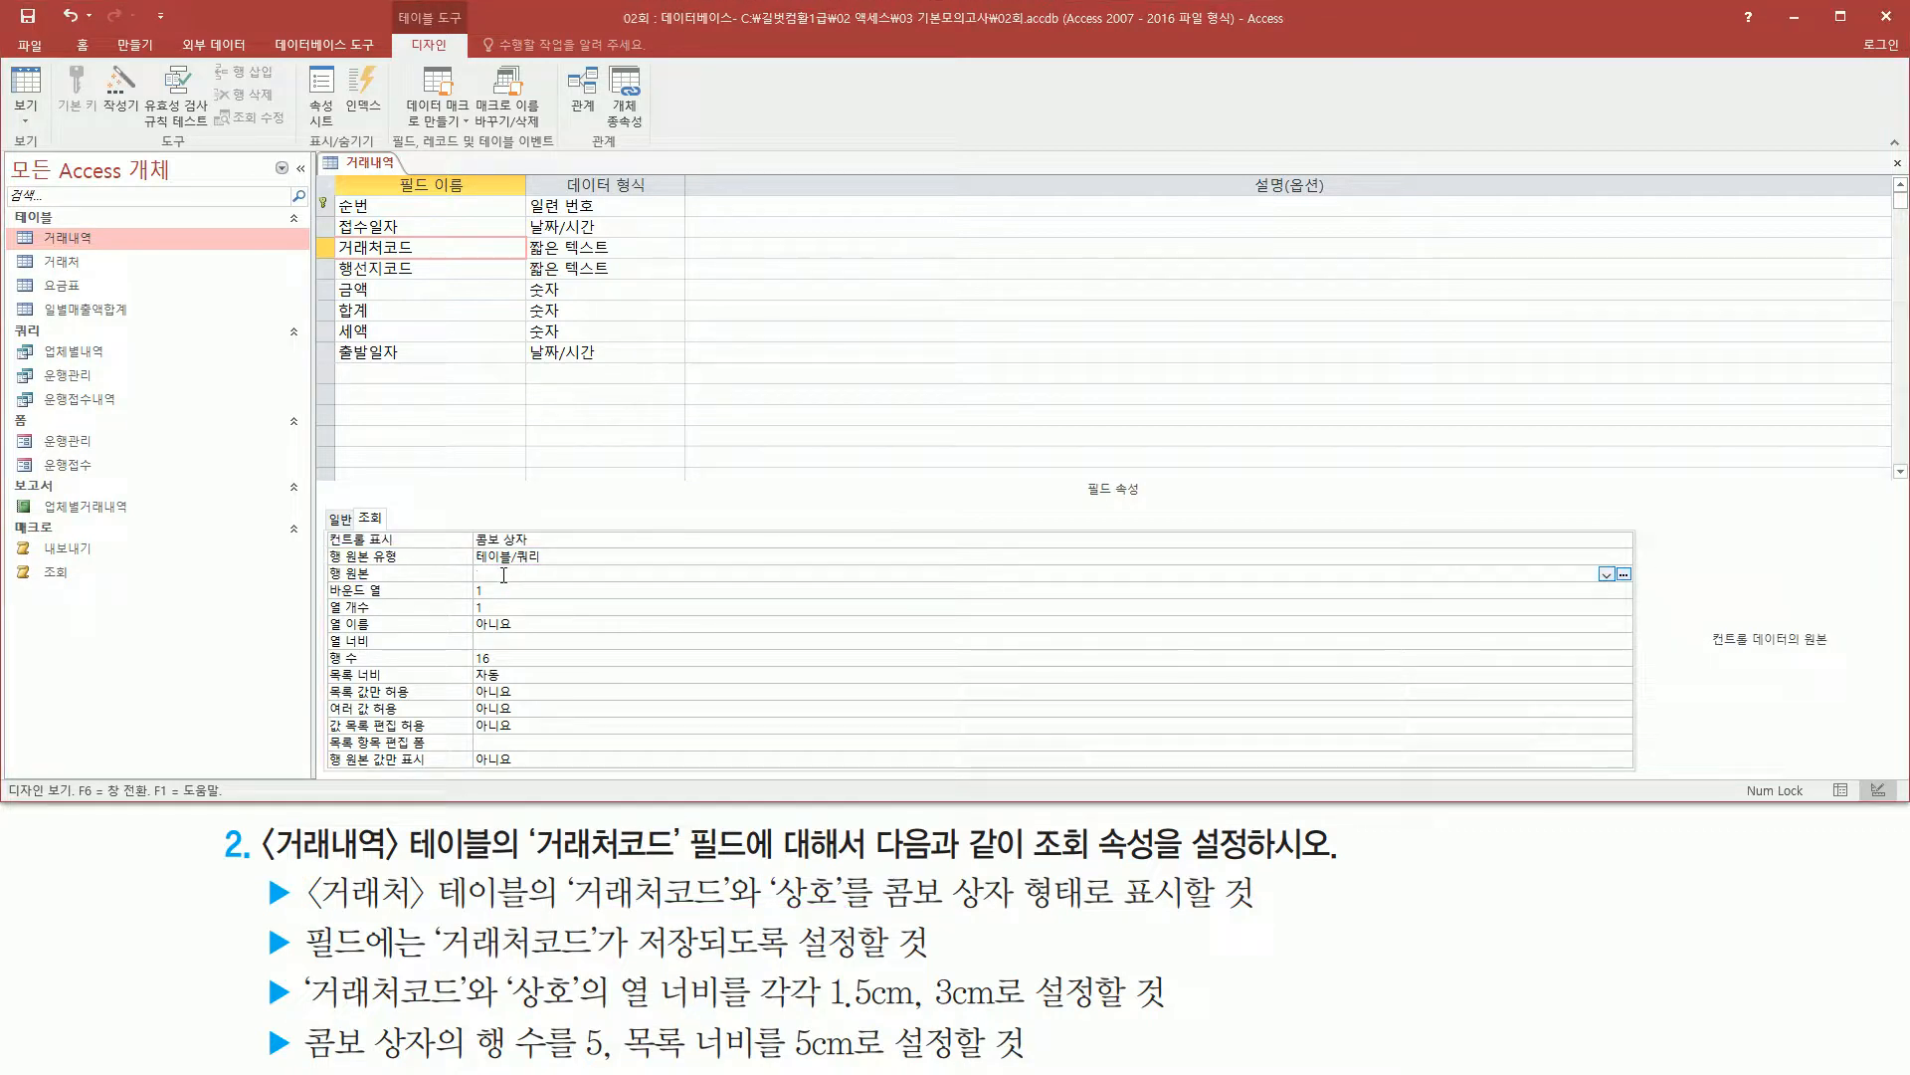
drag(1612, 559, 1635, 590)
key(Escape)
click(1623, 575)
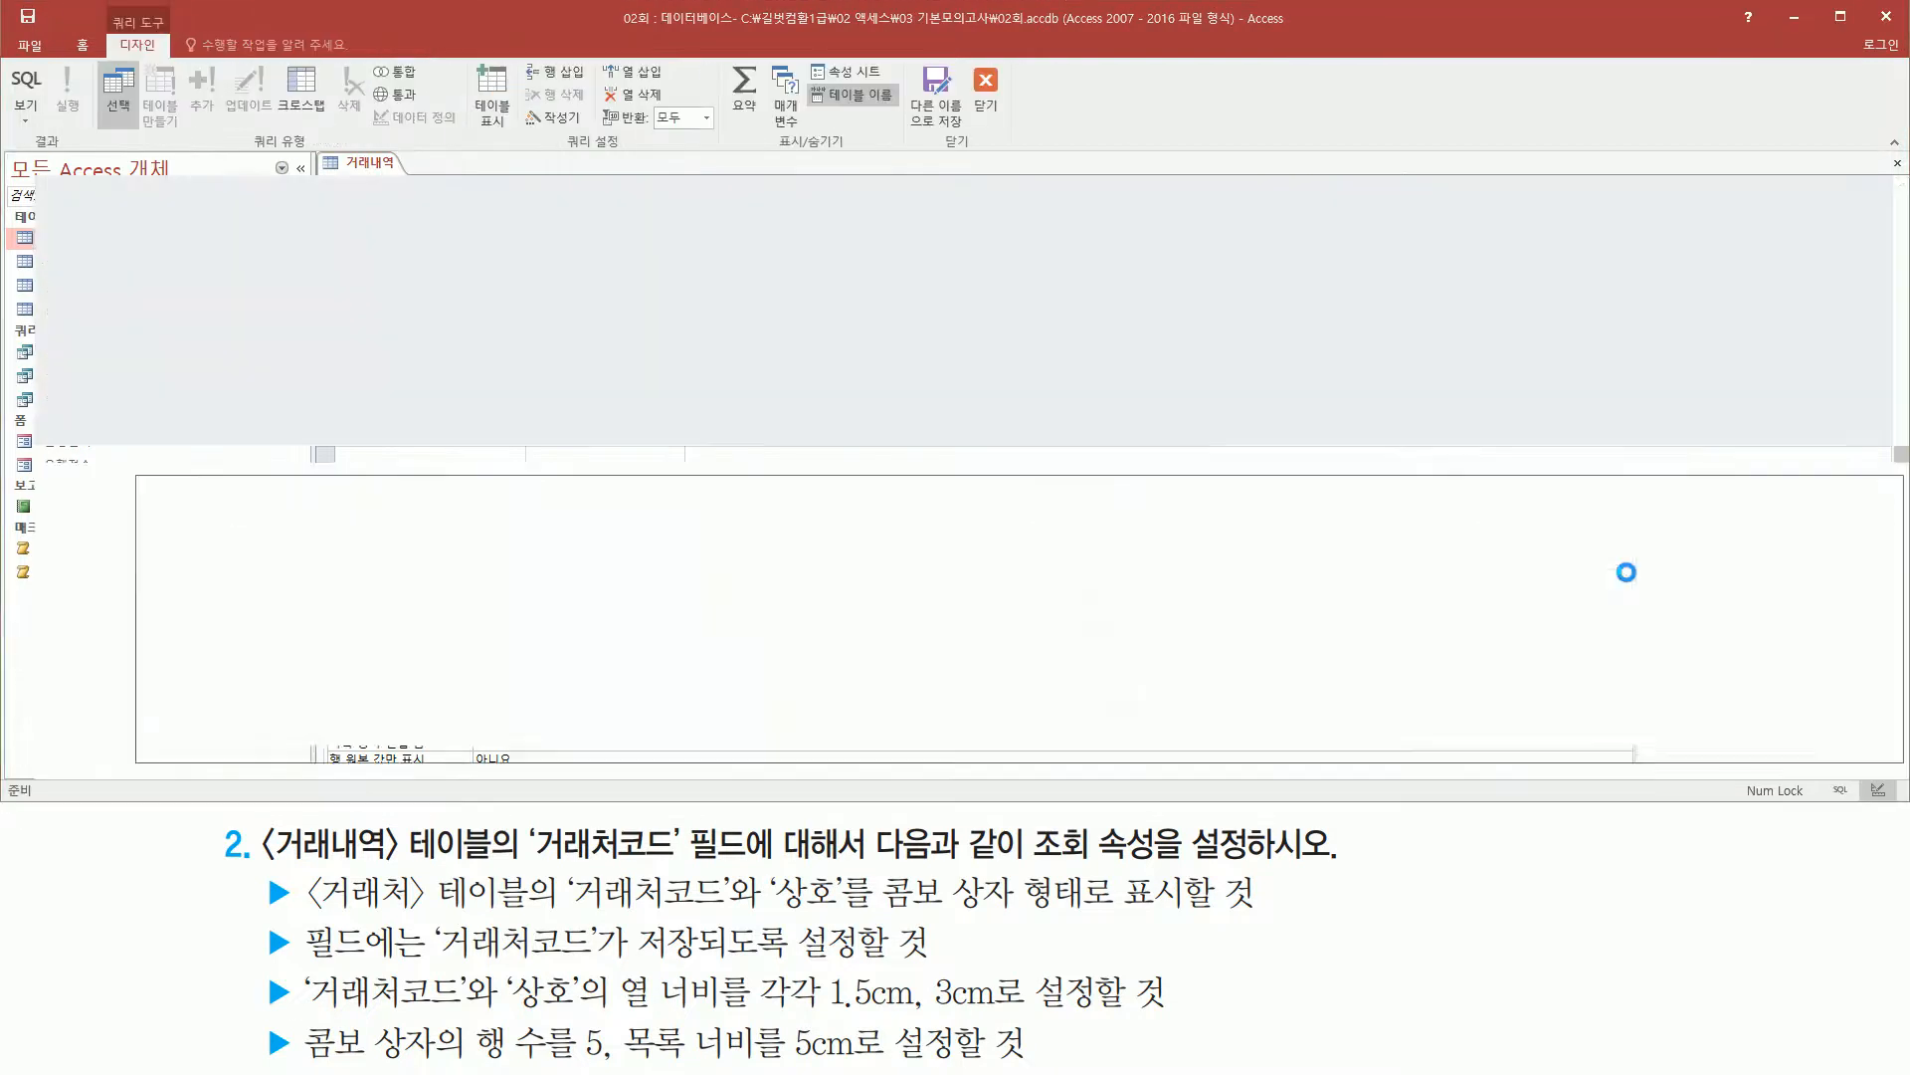
- Add the 거래처 table to the row source query and close the table selection dialog
drag(906, 382, 923, 179)
key(ctrl+2)
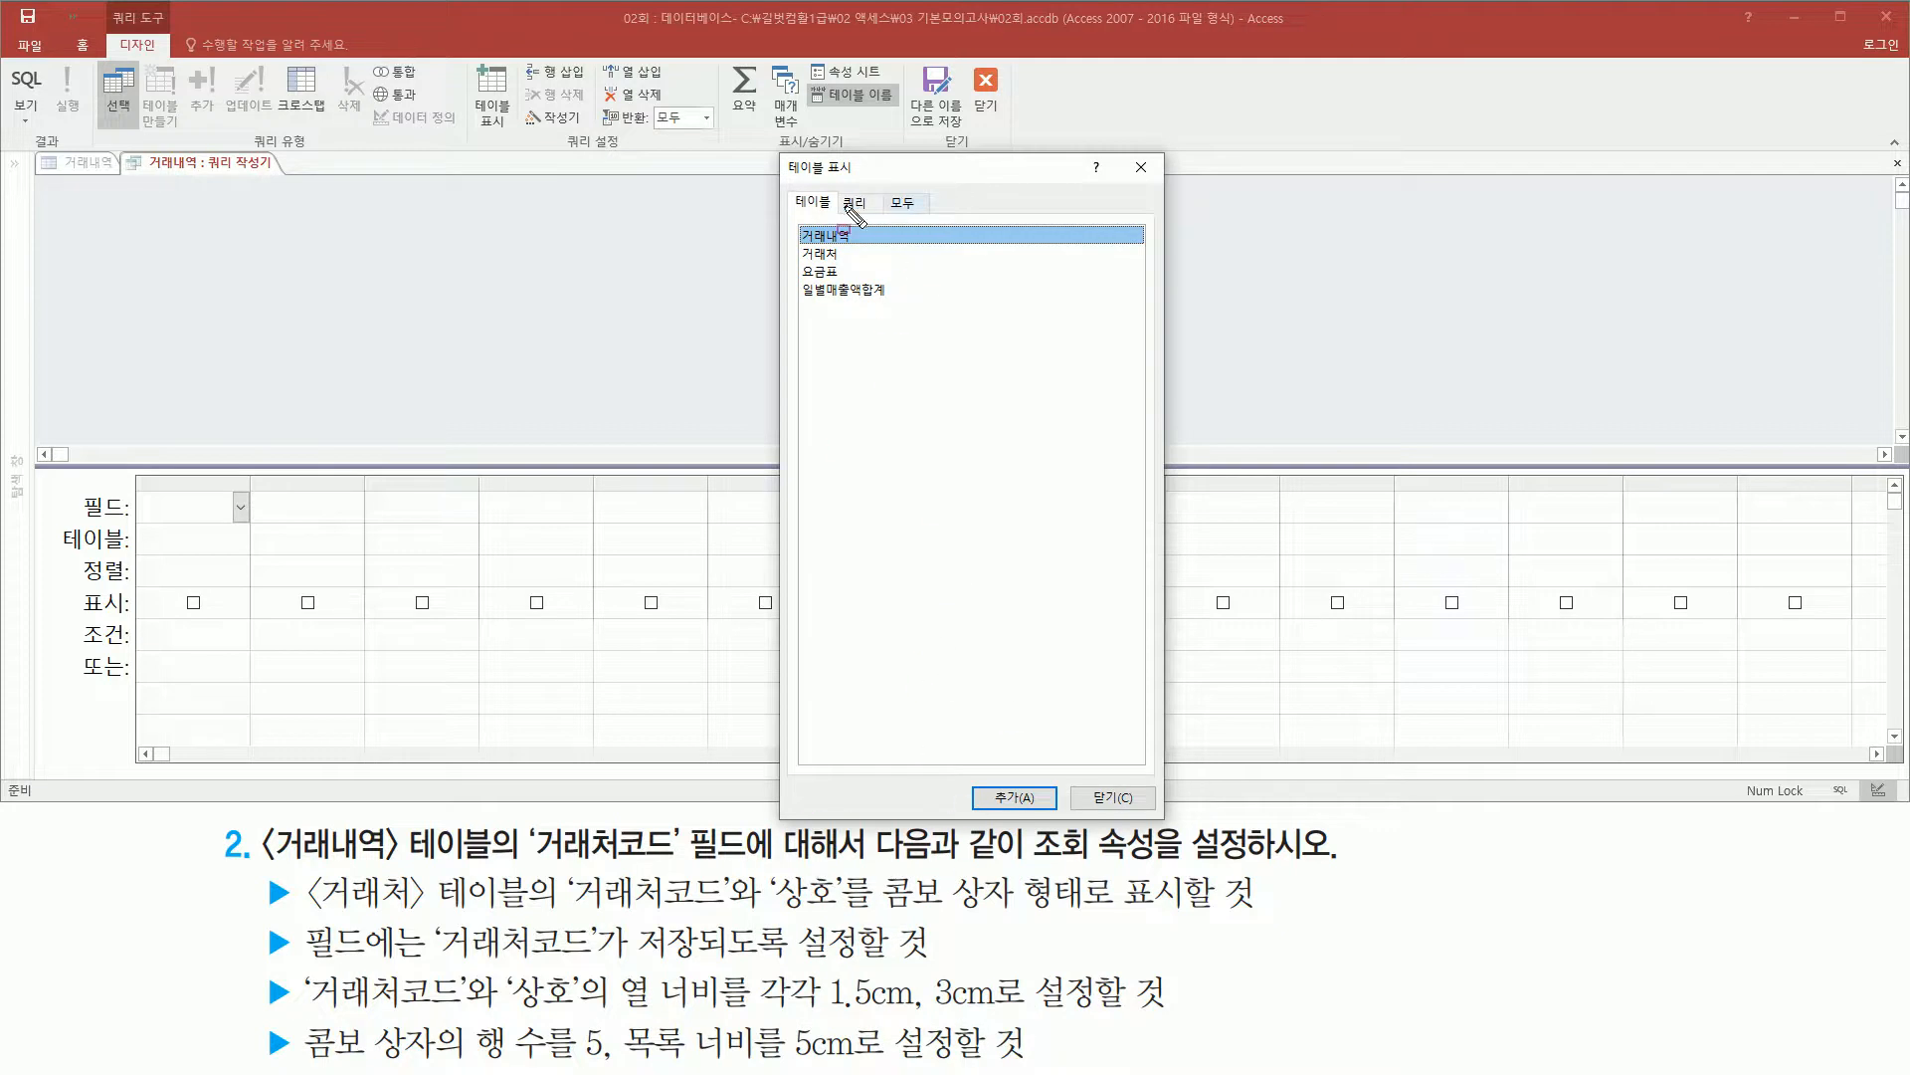
drag(796, 242, 850, 266)
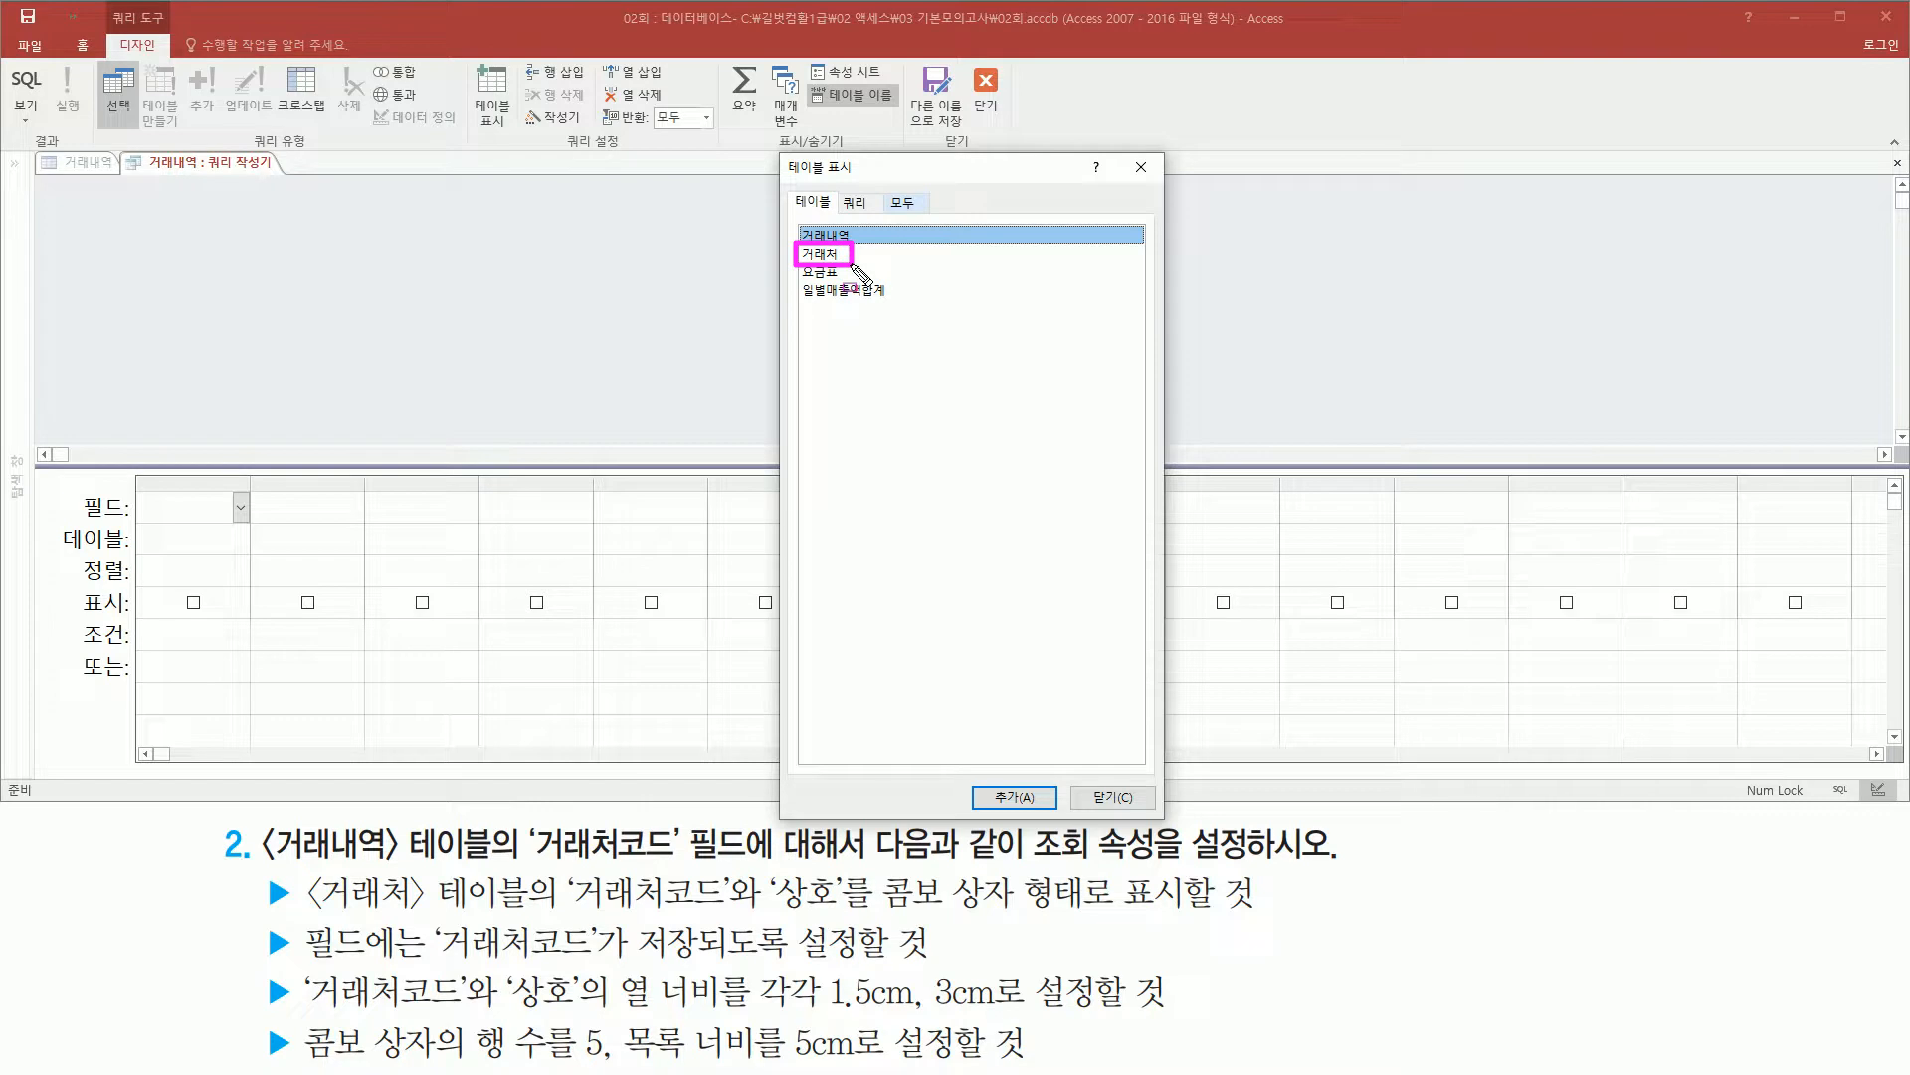
key(Escape)
click(837, 257)
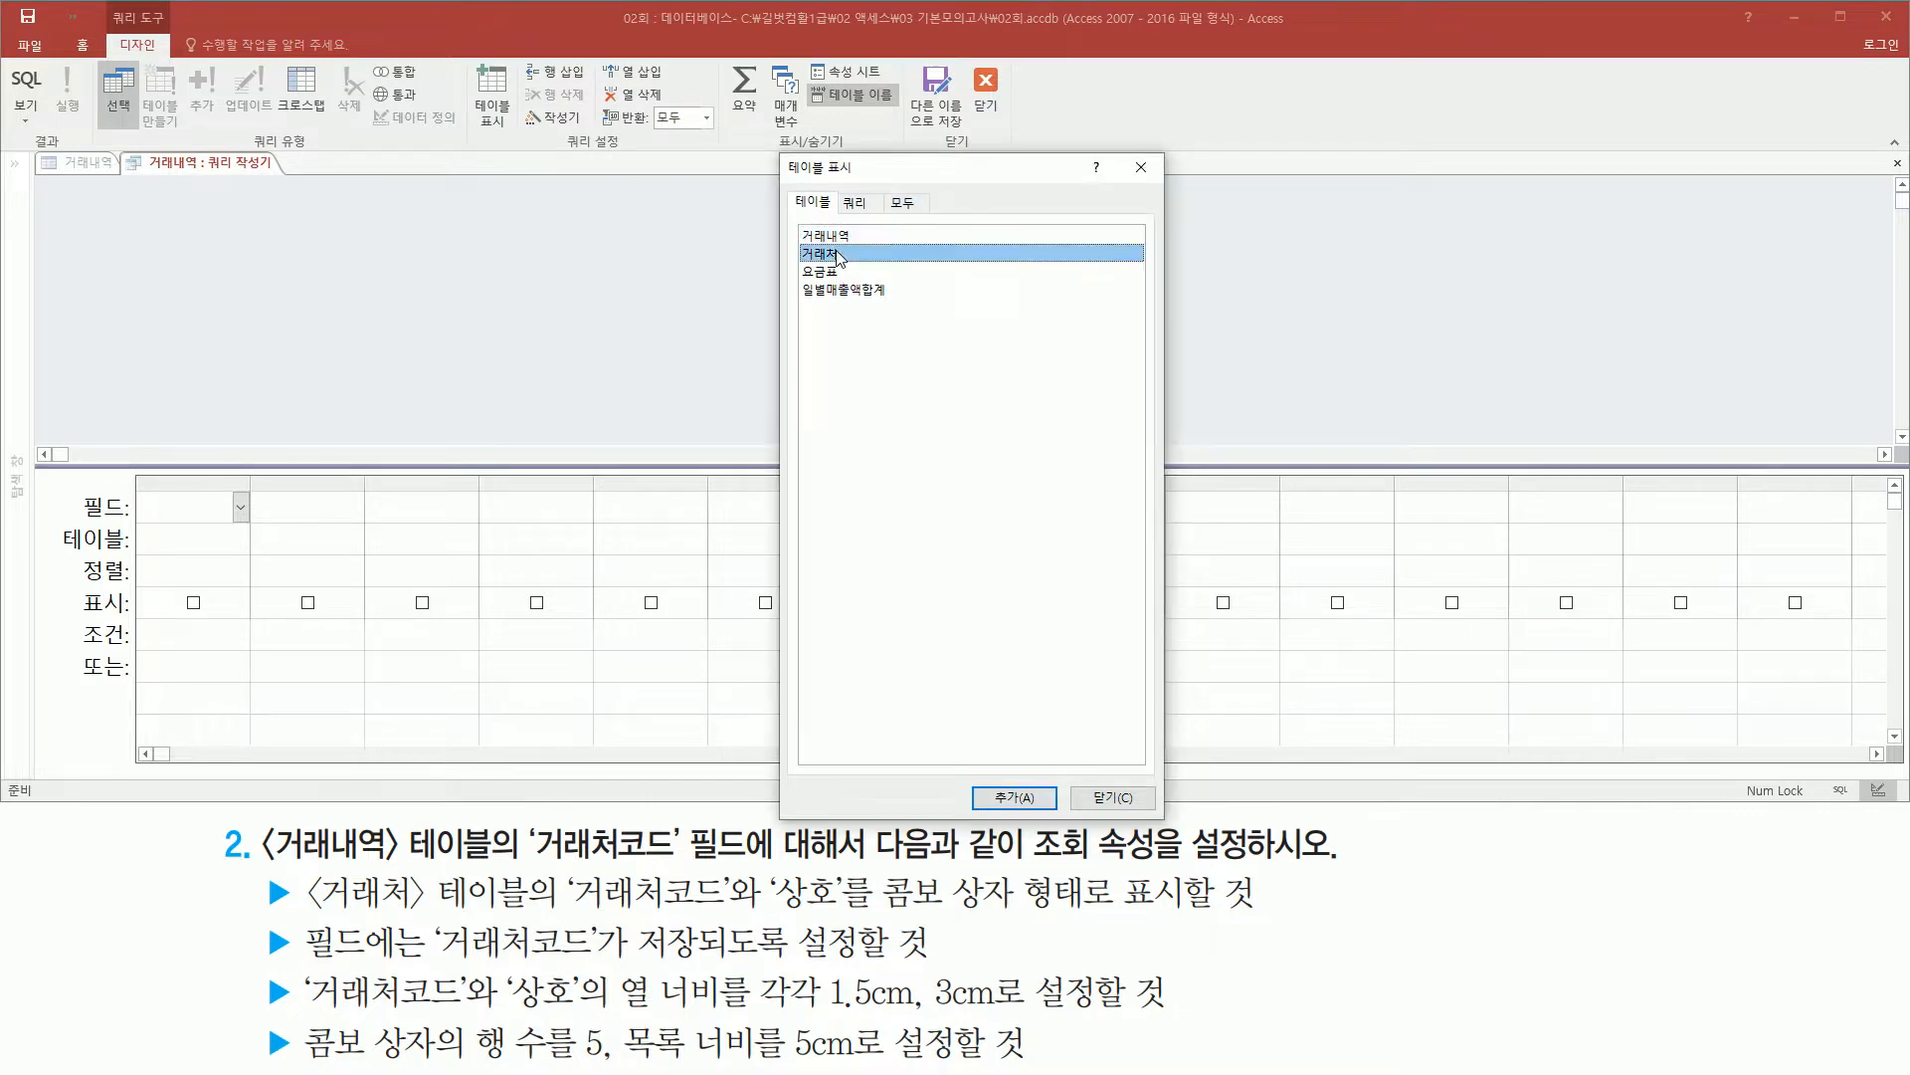
double_click(834, 255)
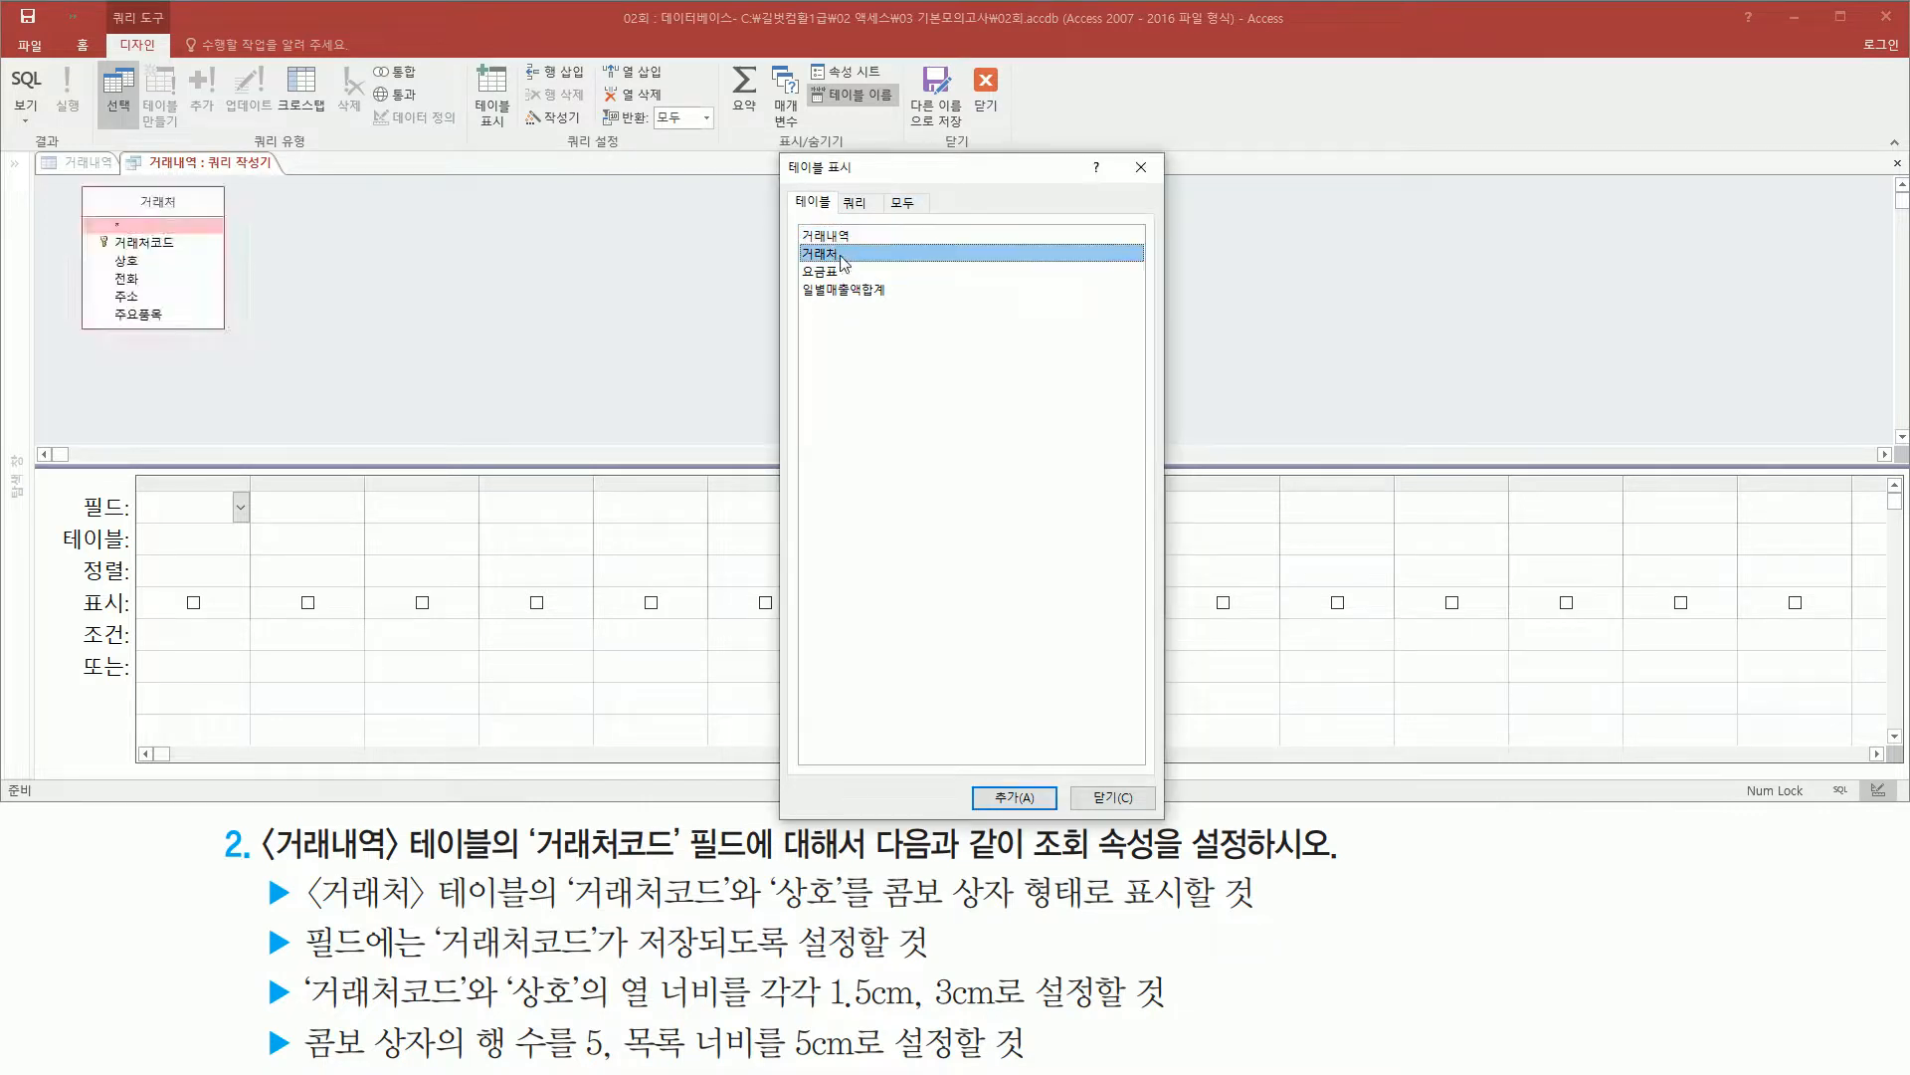
mouse_move(770, 131)
mouse_down()
mouse_move(841, 363)
mouse_move(1147, 831)
mouse_up()
key(Escape)
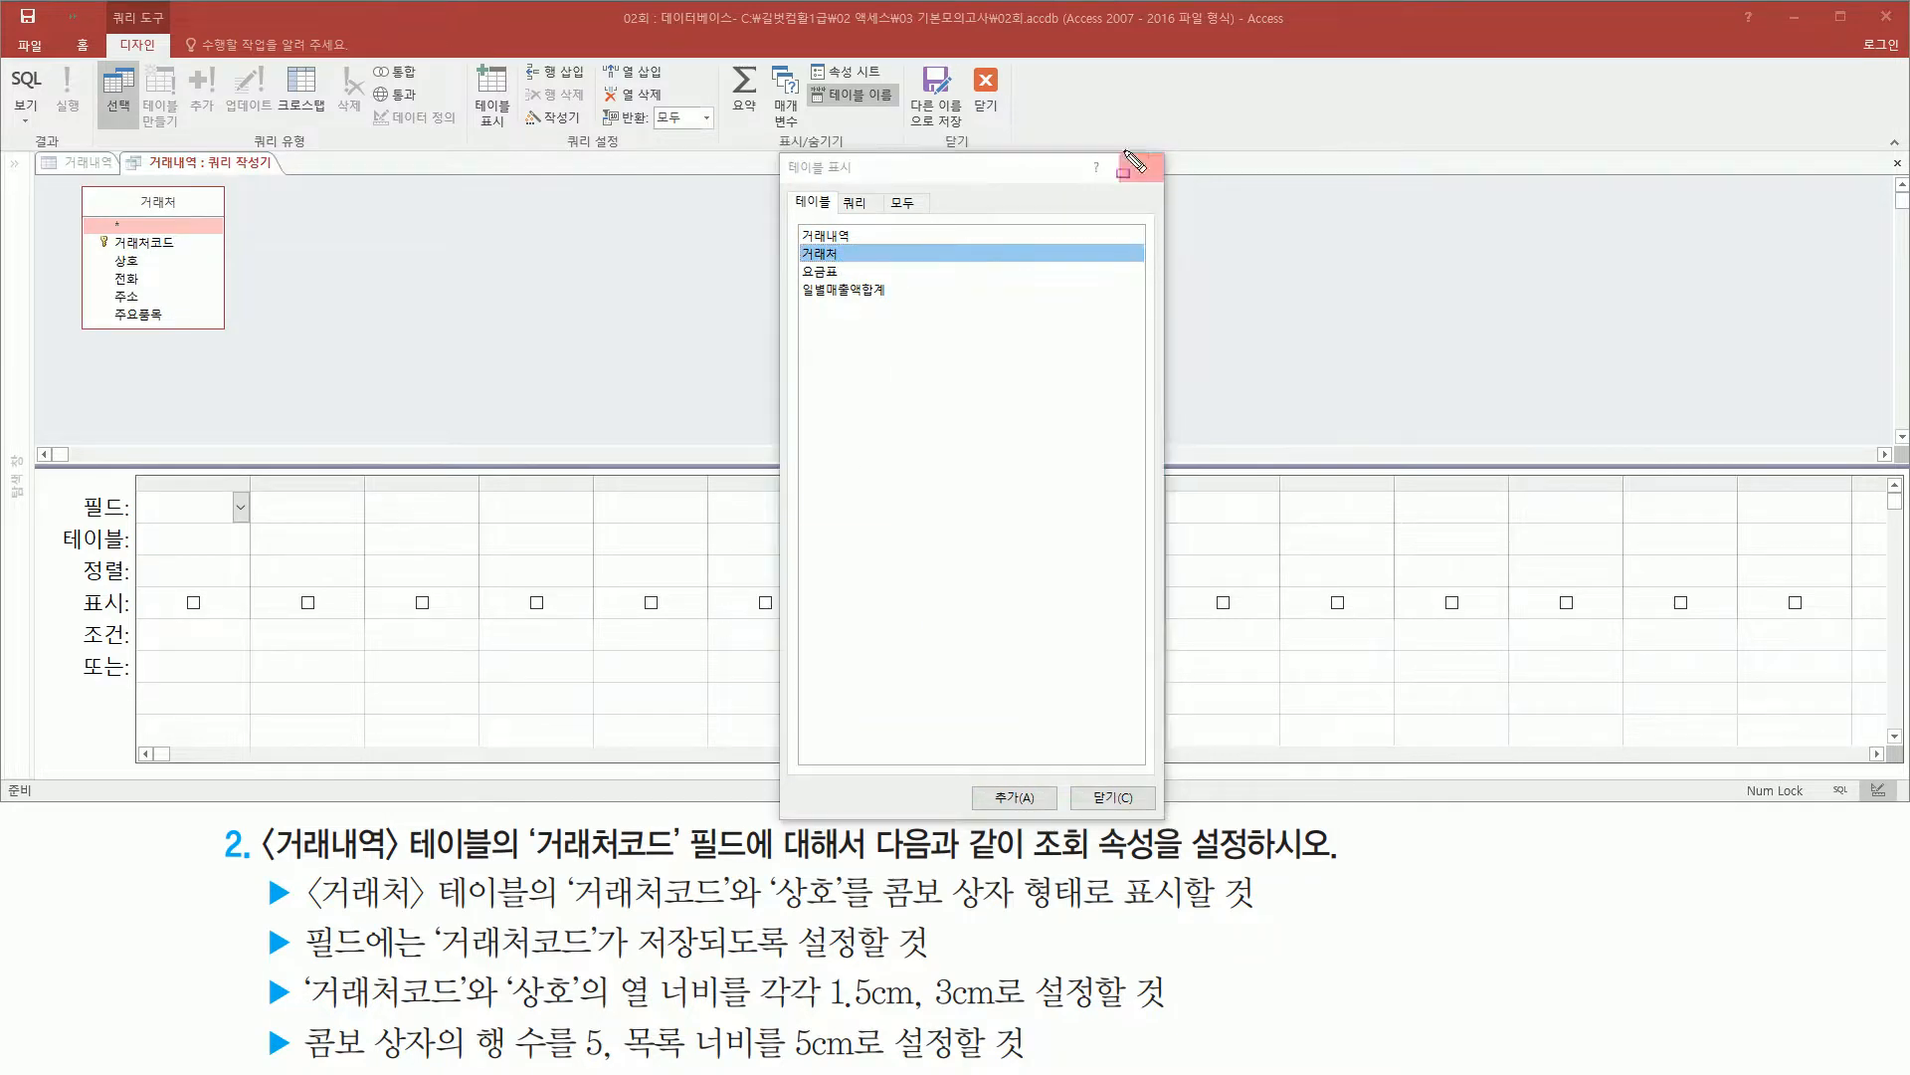
click(1150, 171)
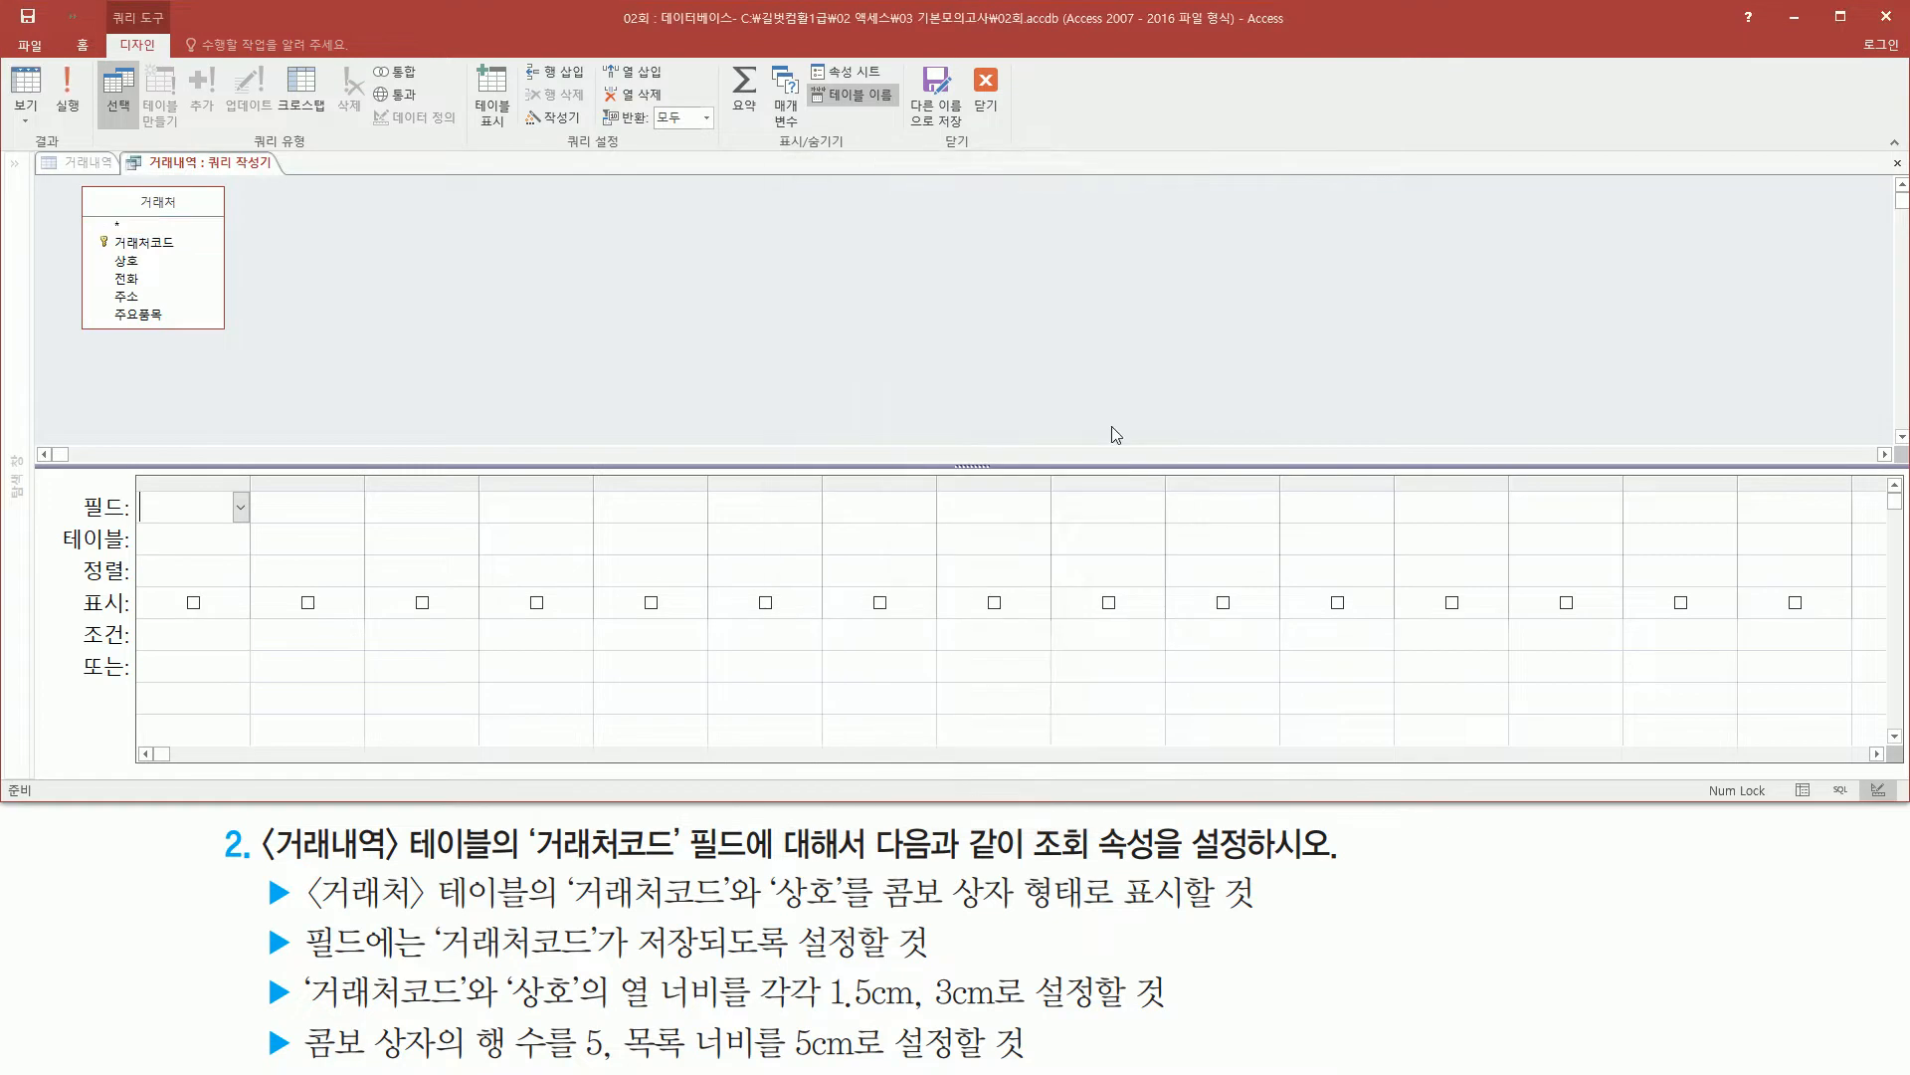
- Add the 거래처코드 and 상호 fields, in that order, to the query grid
drag(79, 184, 223, 345)
drag(576, 910, 838, 911)
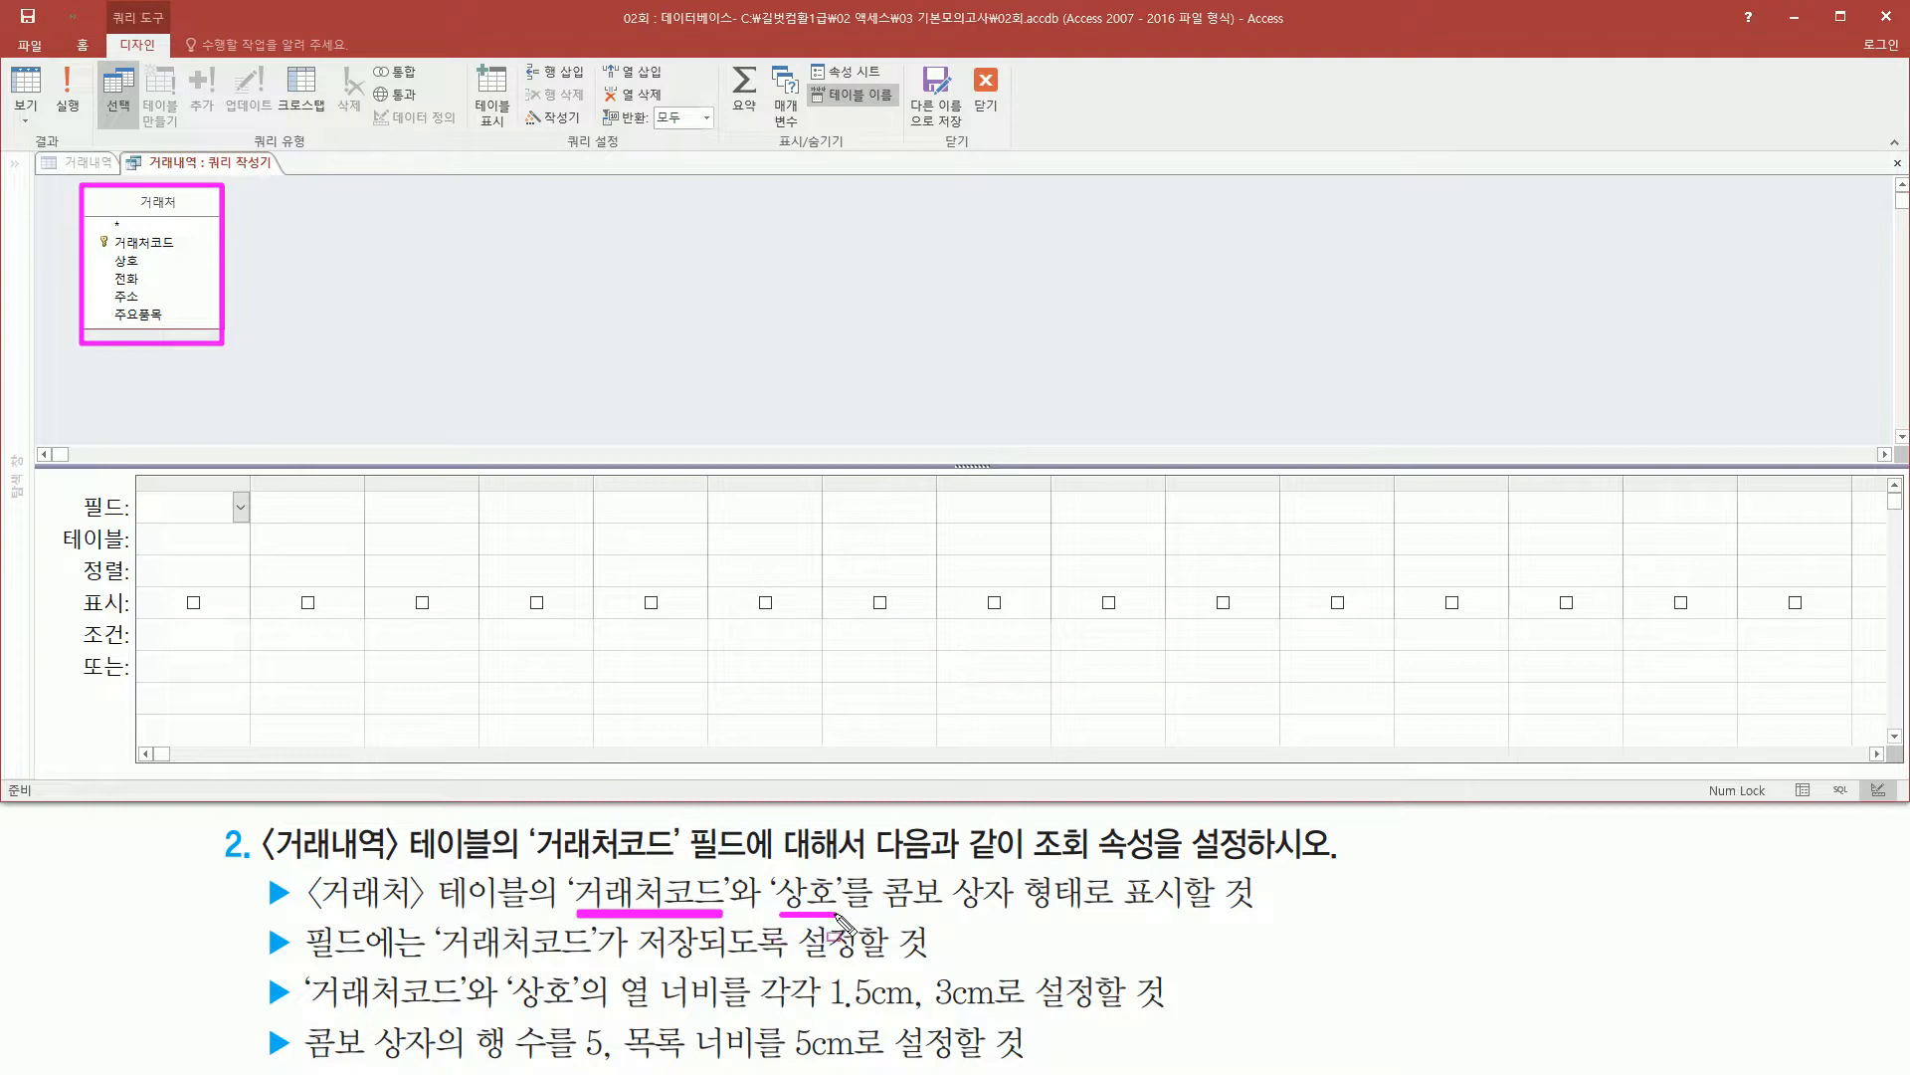
key(Escape)
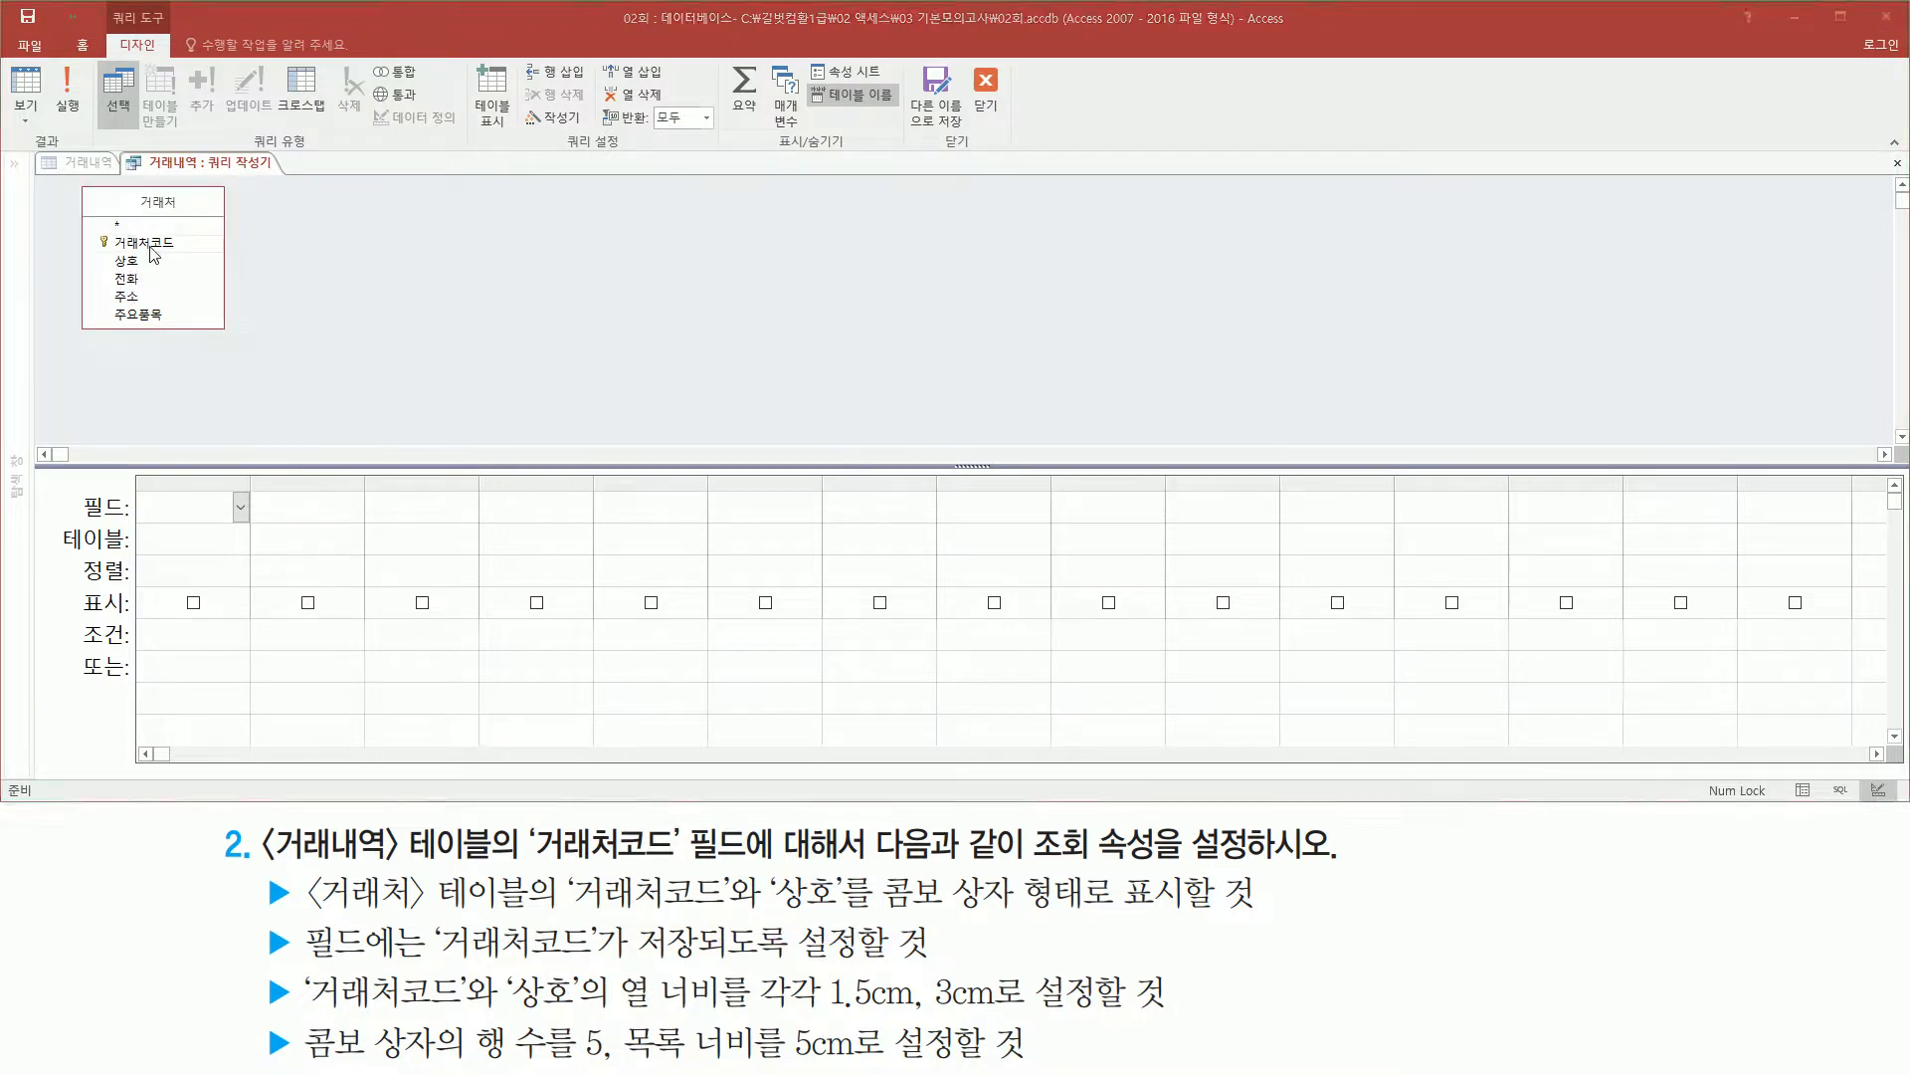
click(162, 244)
double_click(162, 244)
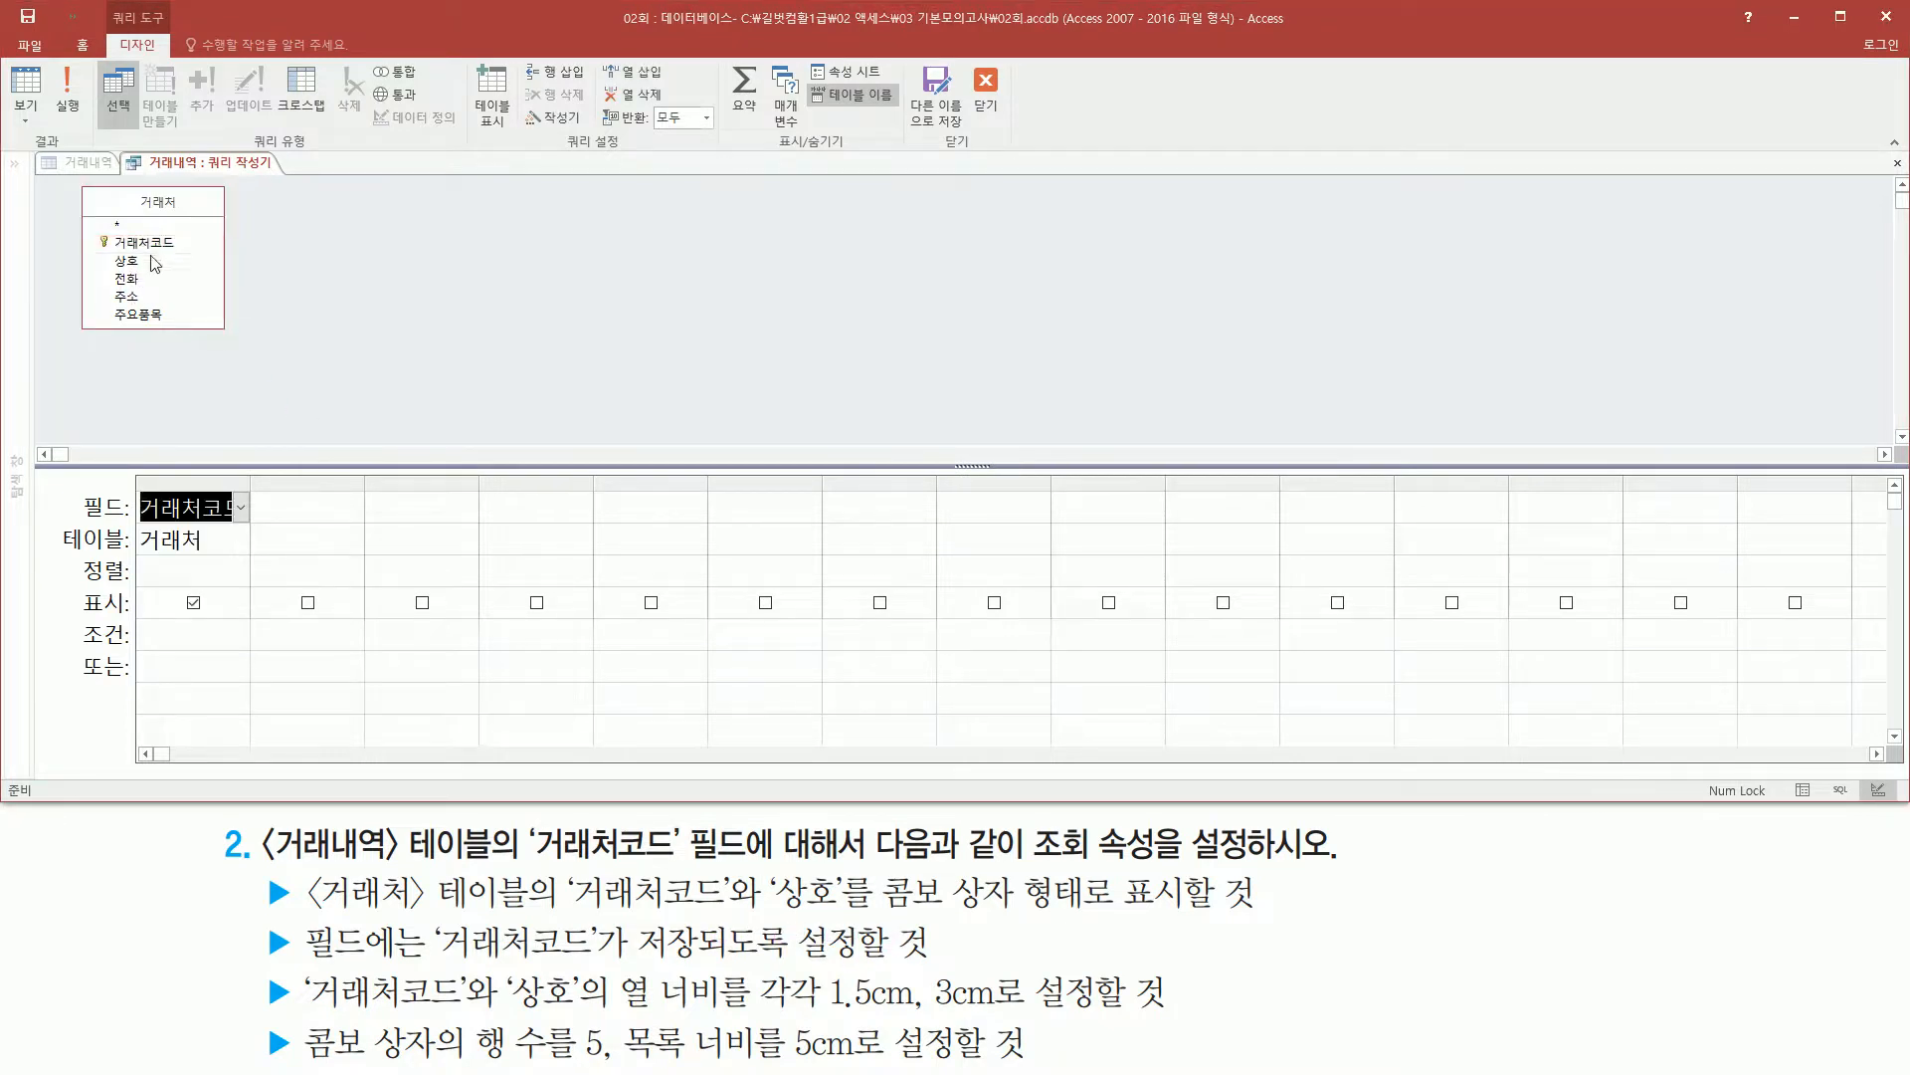
click(146, 263)
double_click(145, 263)
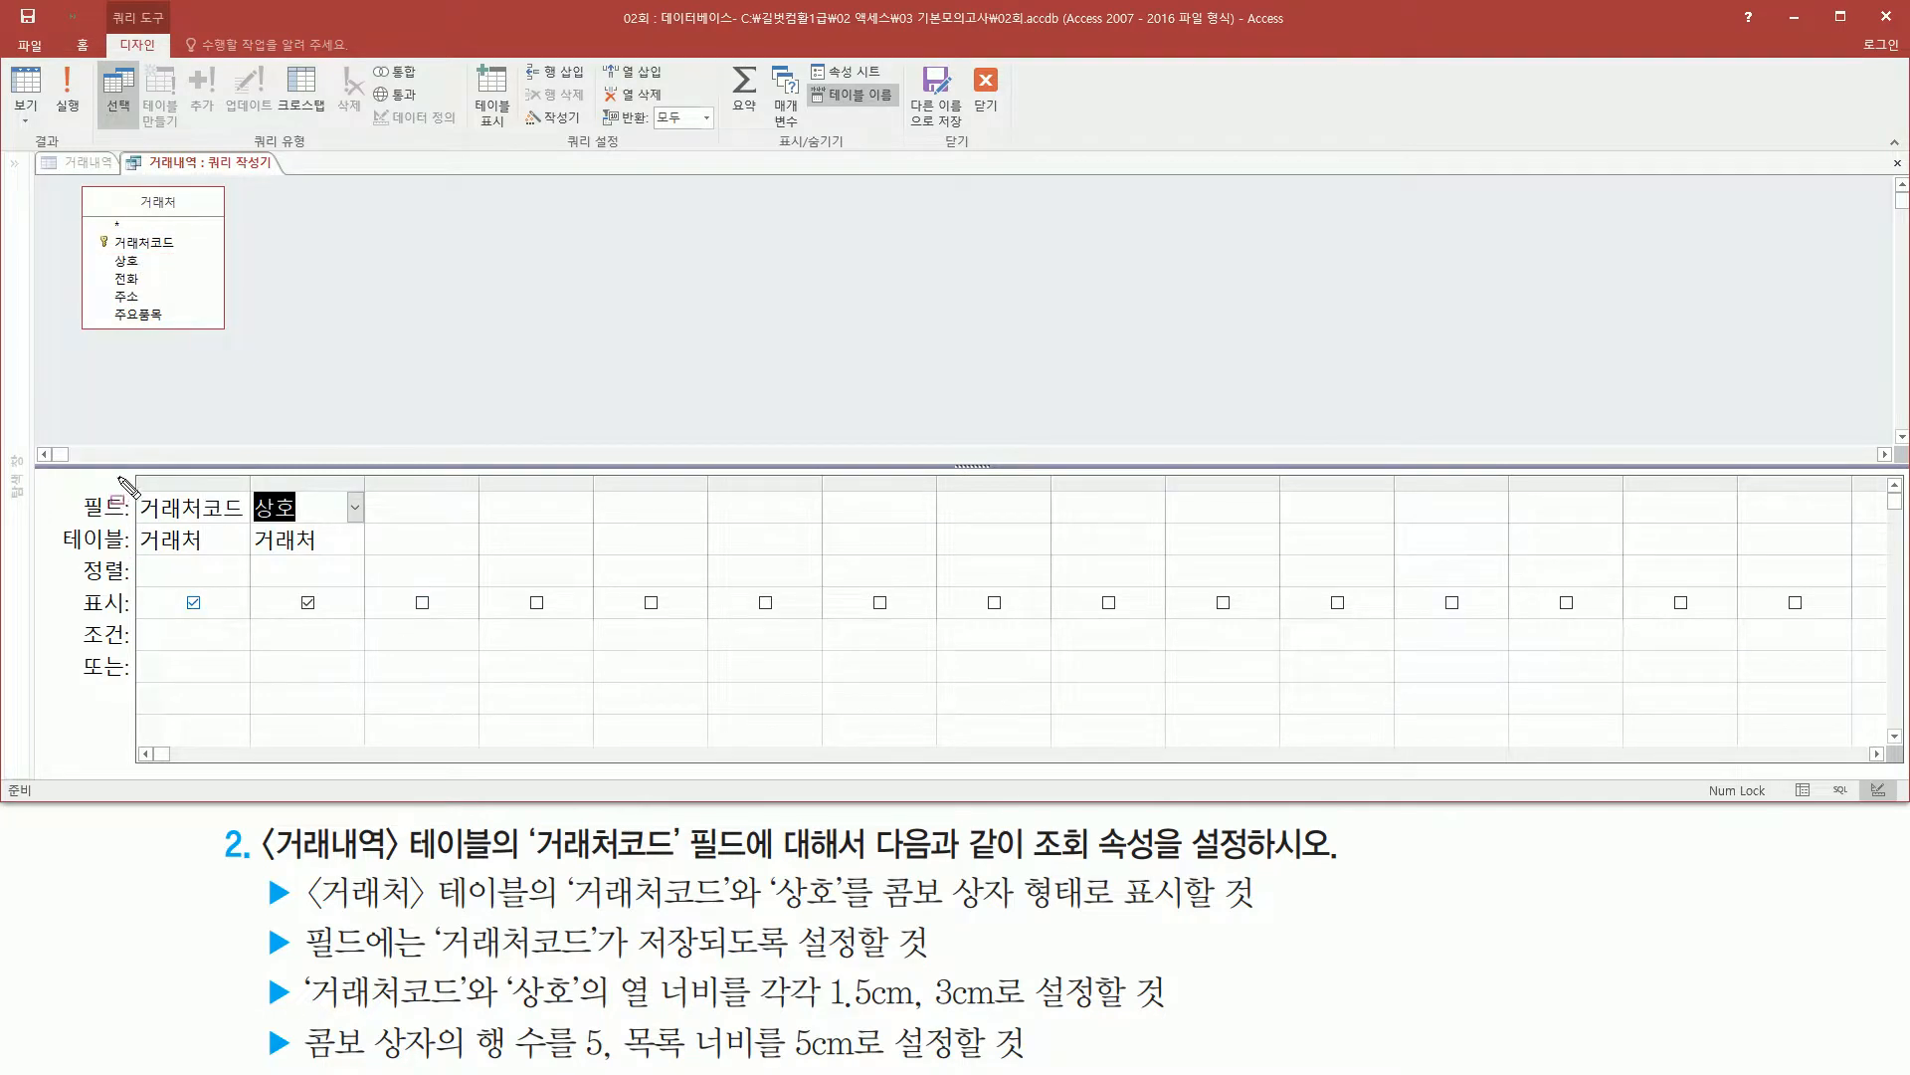
drag(124, 474, 364, 587)
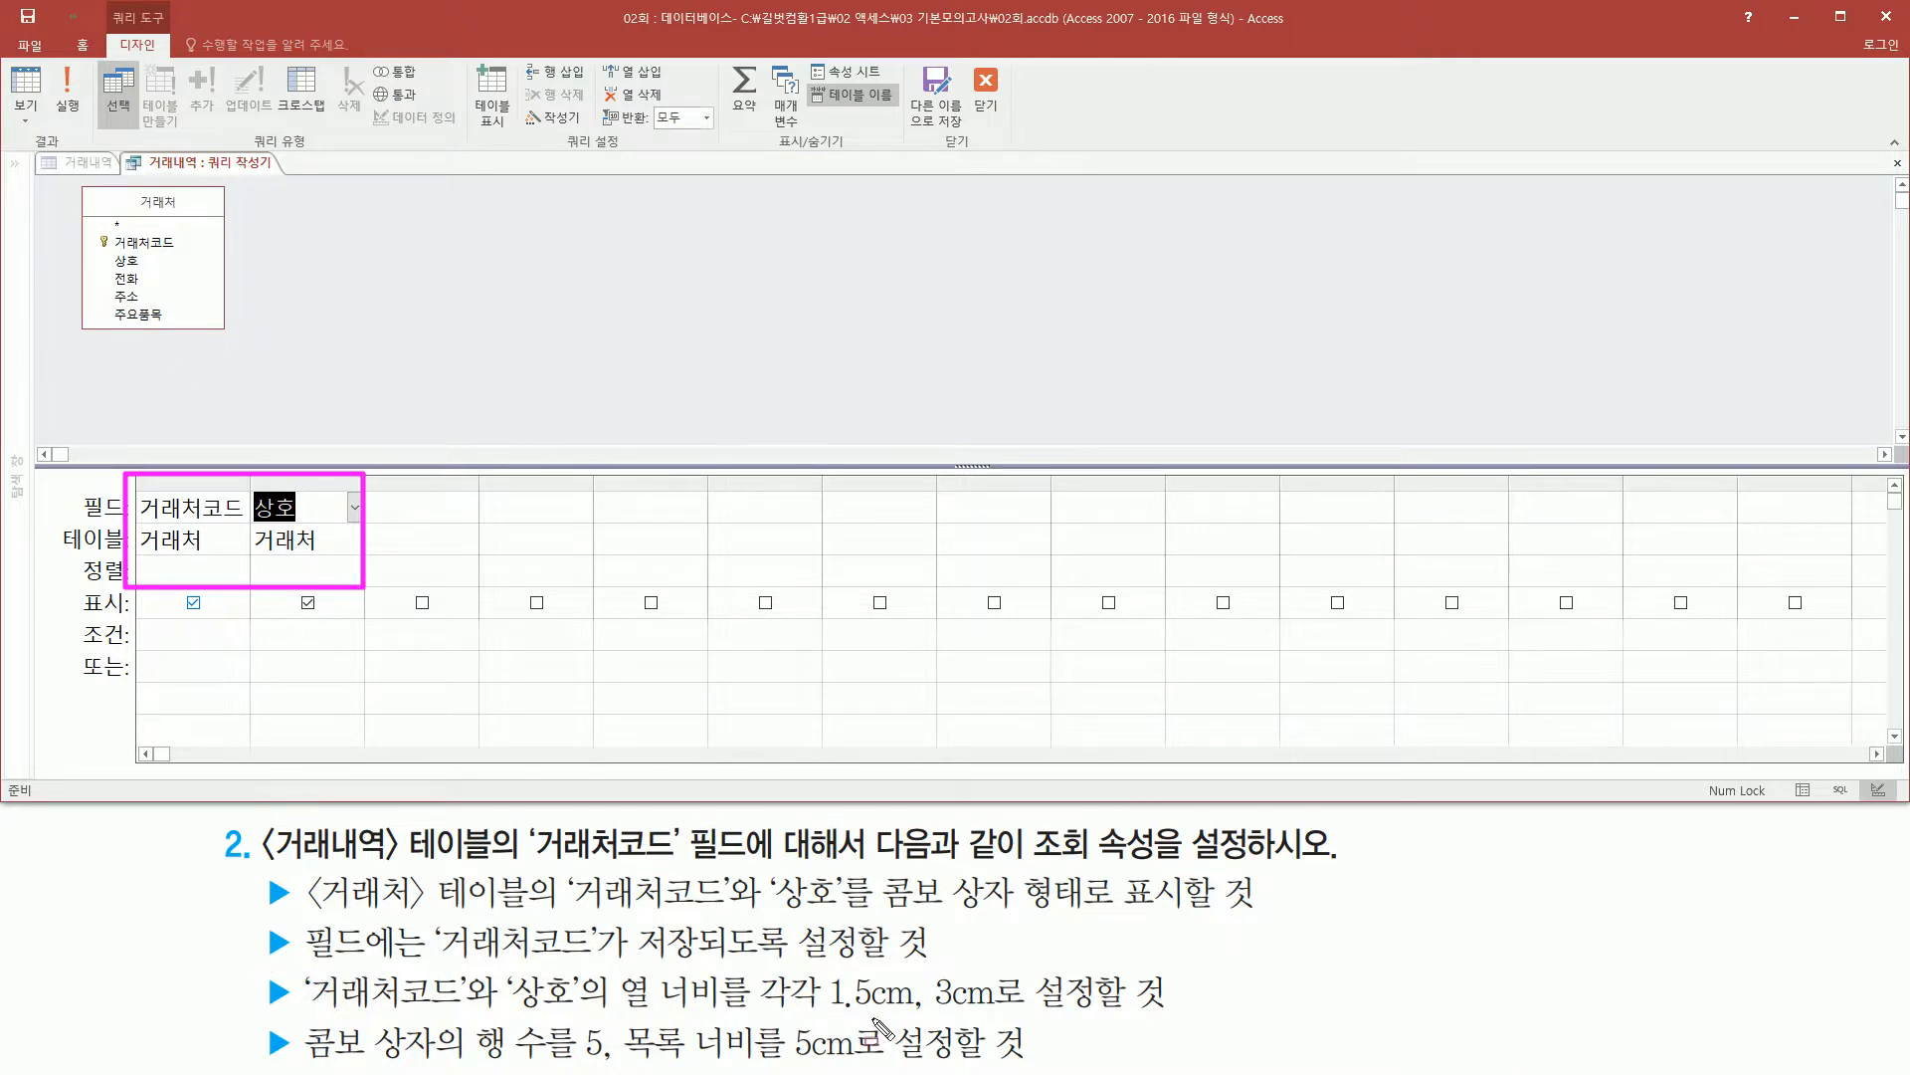
mouse_move(296, 965)
mouse_down()
mouse_move(424, 965)
mouse_move(481, 913)
mouse_move(618, 964)
mouse_move(432, 964)
mouse_up()
drag(630, 963, 901, 963)
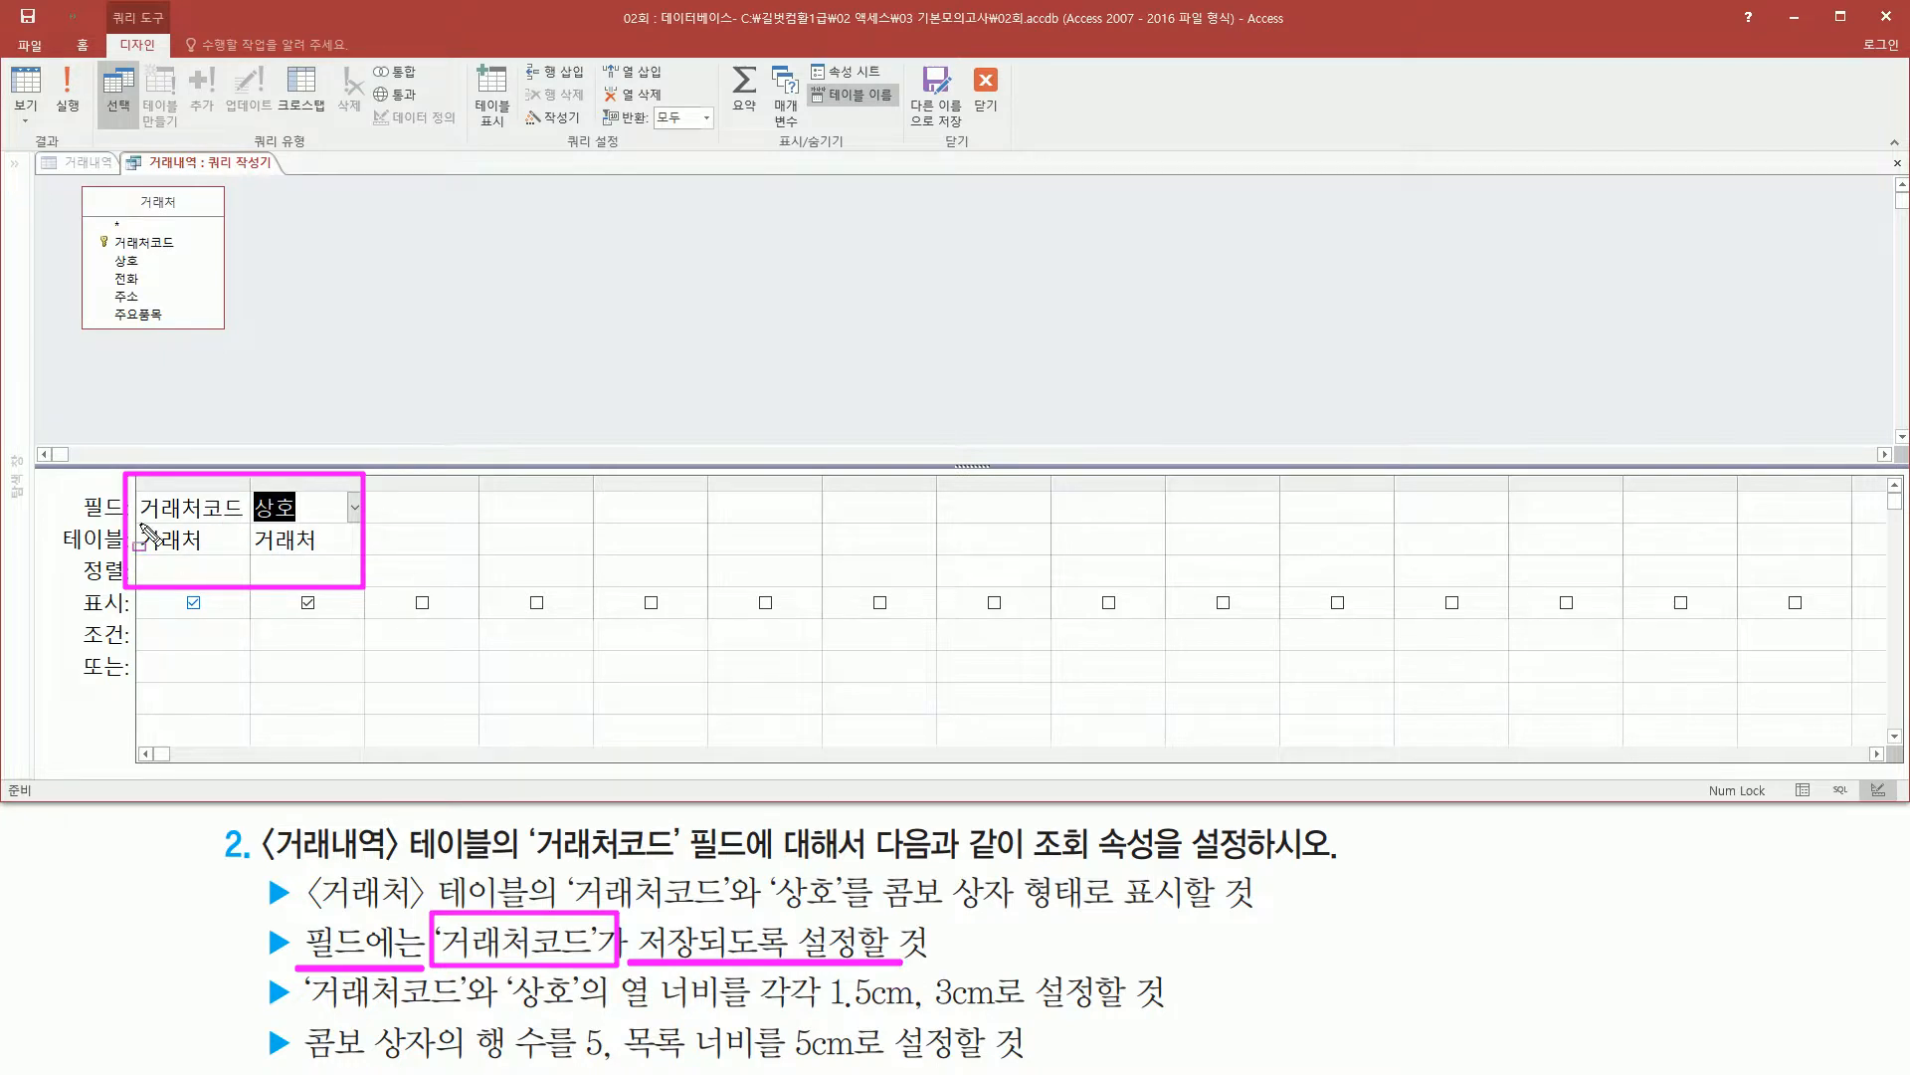
drag(133, 493, 331, 530)
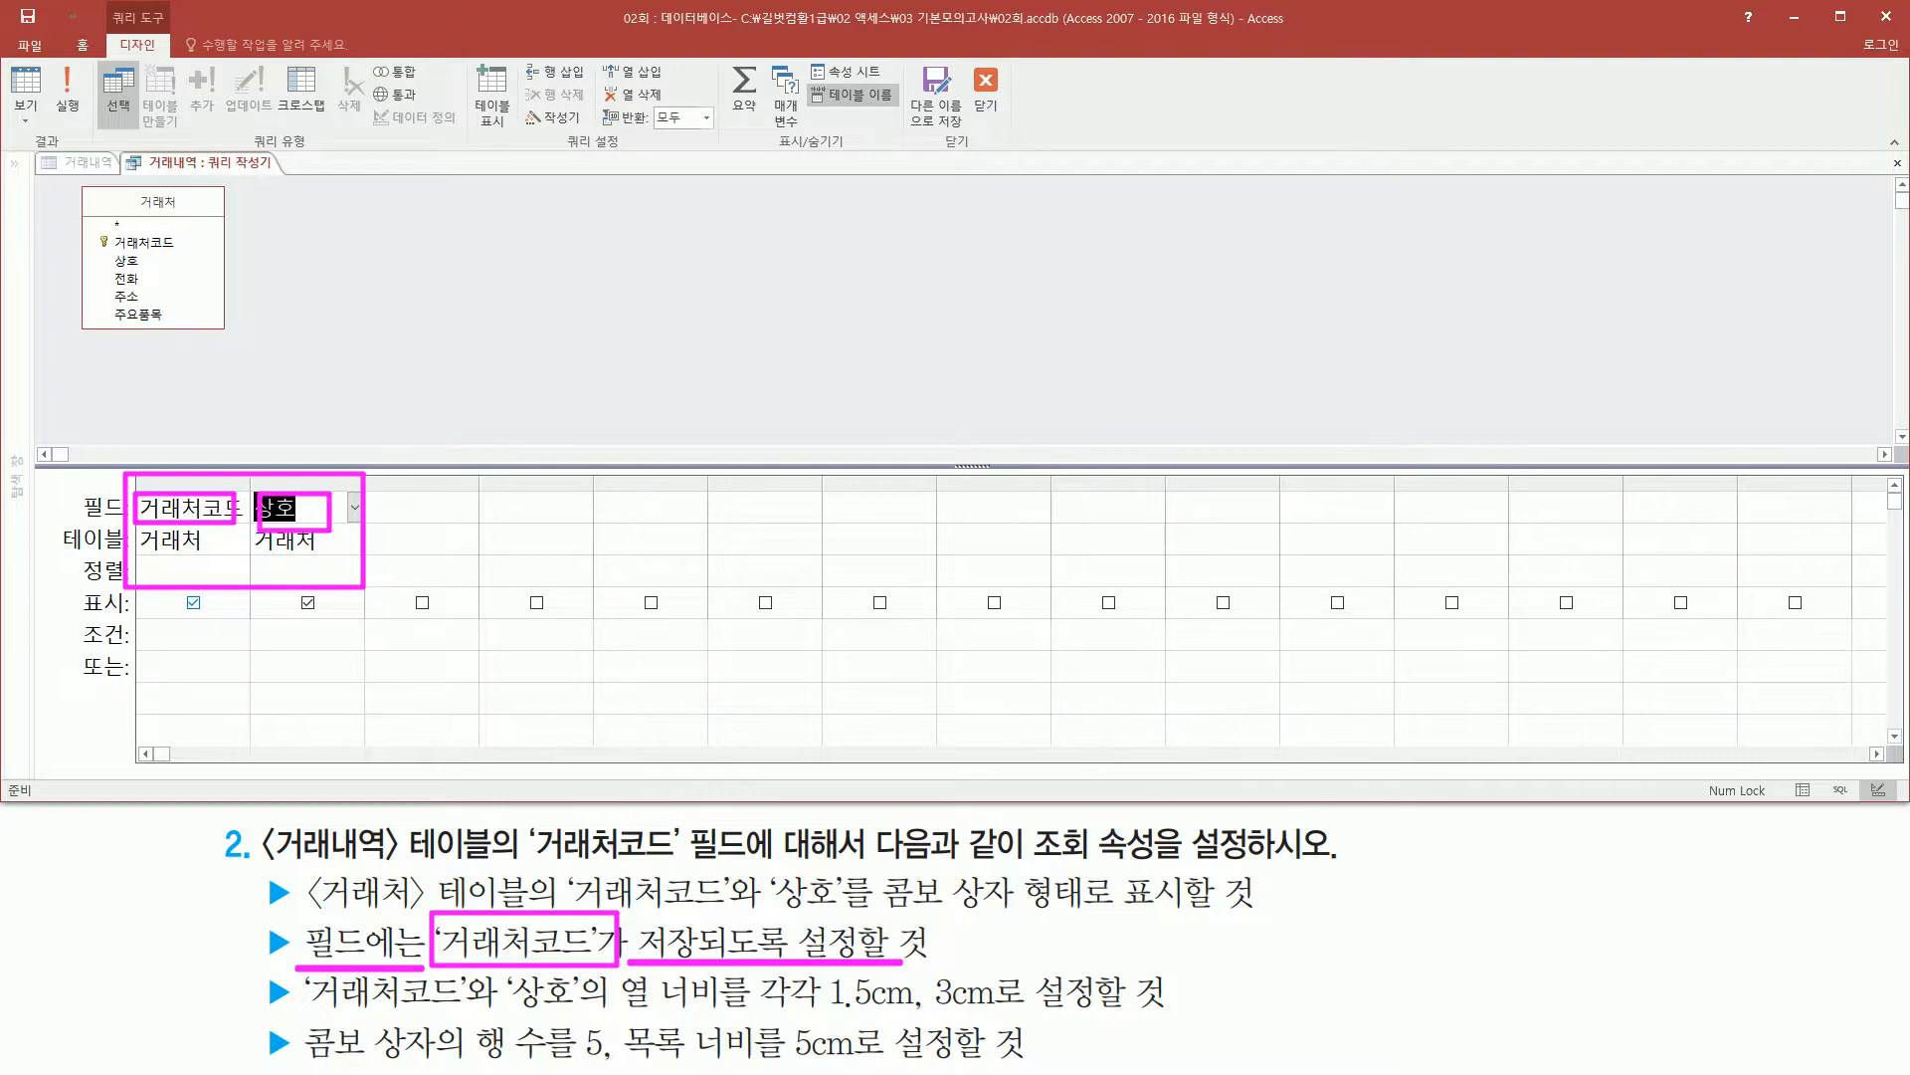
drag(197, 420, 190, 463)
mouse_move(288, 429)
mouse_down()
mouse_move(281, 450)
mouse_move(335, 458)
mouse_up()
mouse_move(213, 468)
mouse_down()
mouse_move(157, 438)
mouse_move(227, 423)
mouse_move(214, 468)
mouse_up()
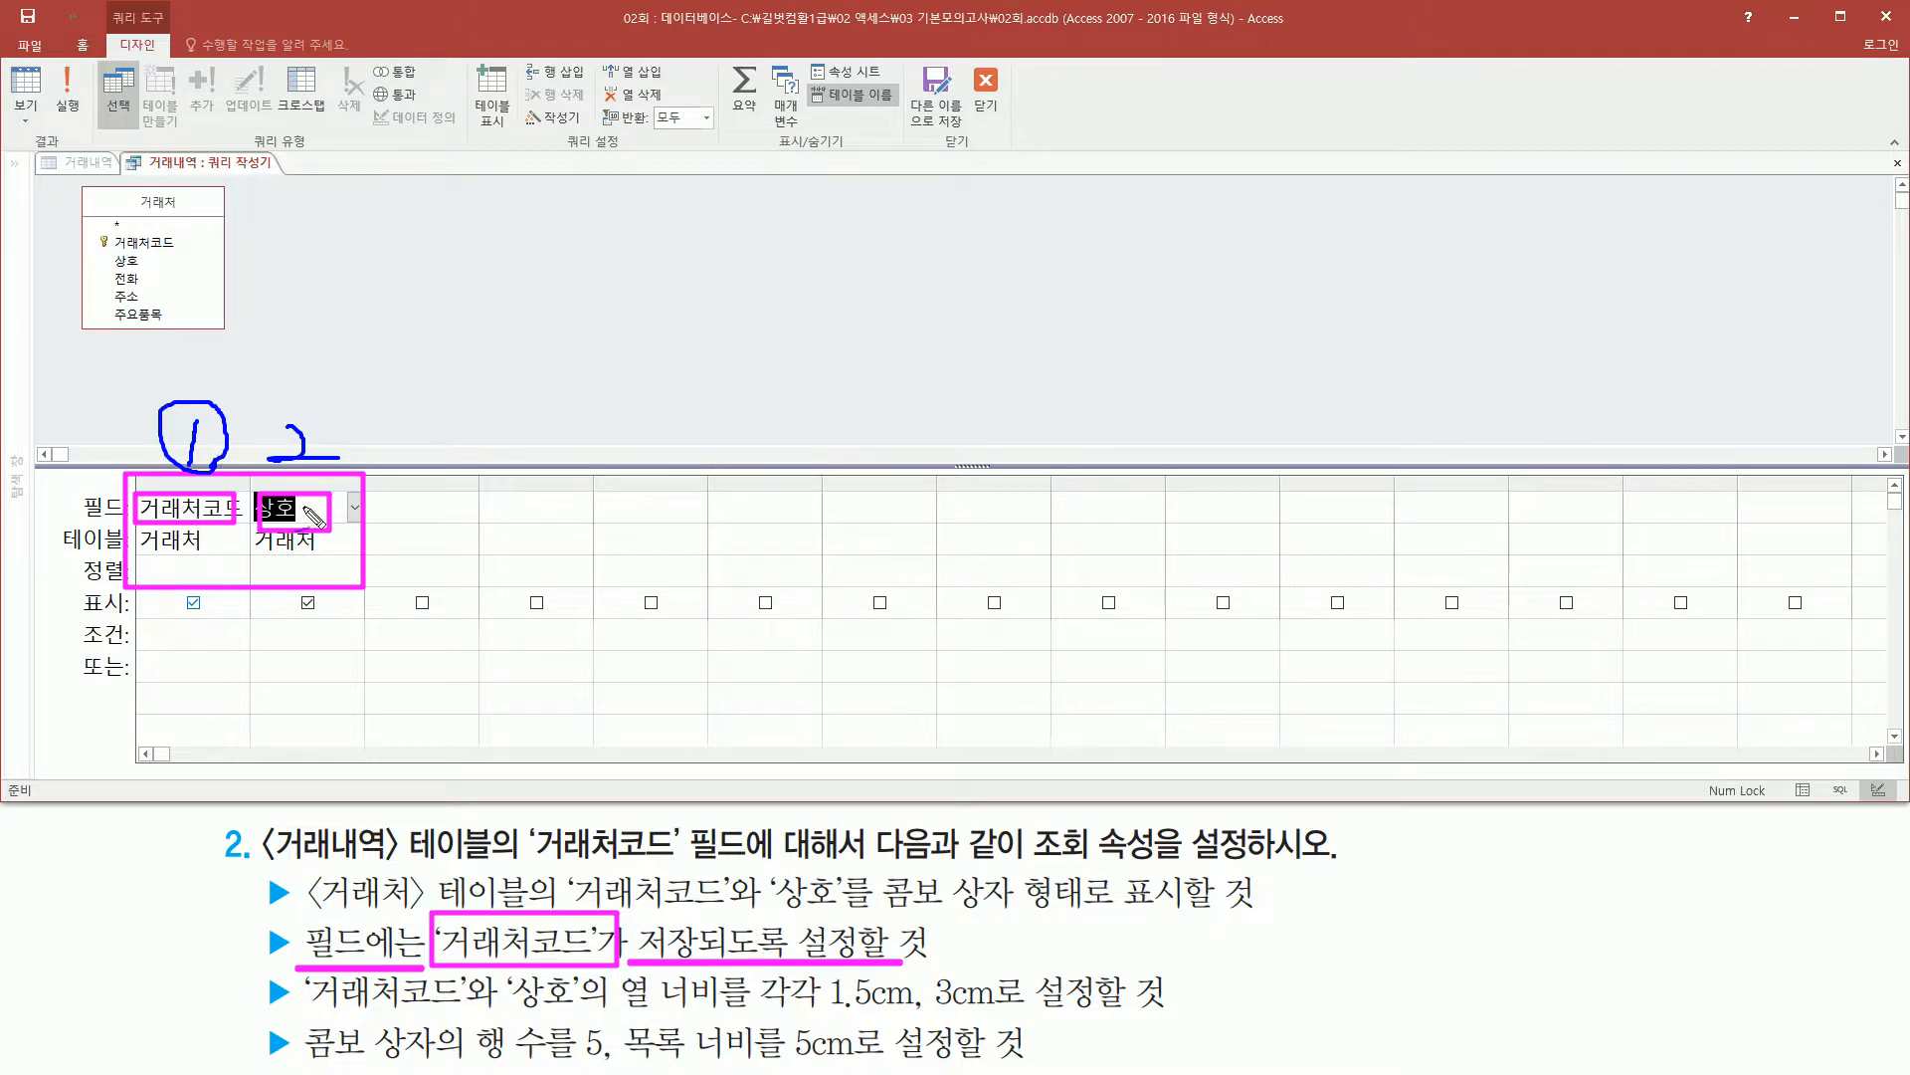
key(Escape)
- Close the query builder and save the SQL statement to the 행 원본 property of the 거래처코드 field
drag(964, 59, 1007, 144)
key(Escape)
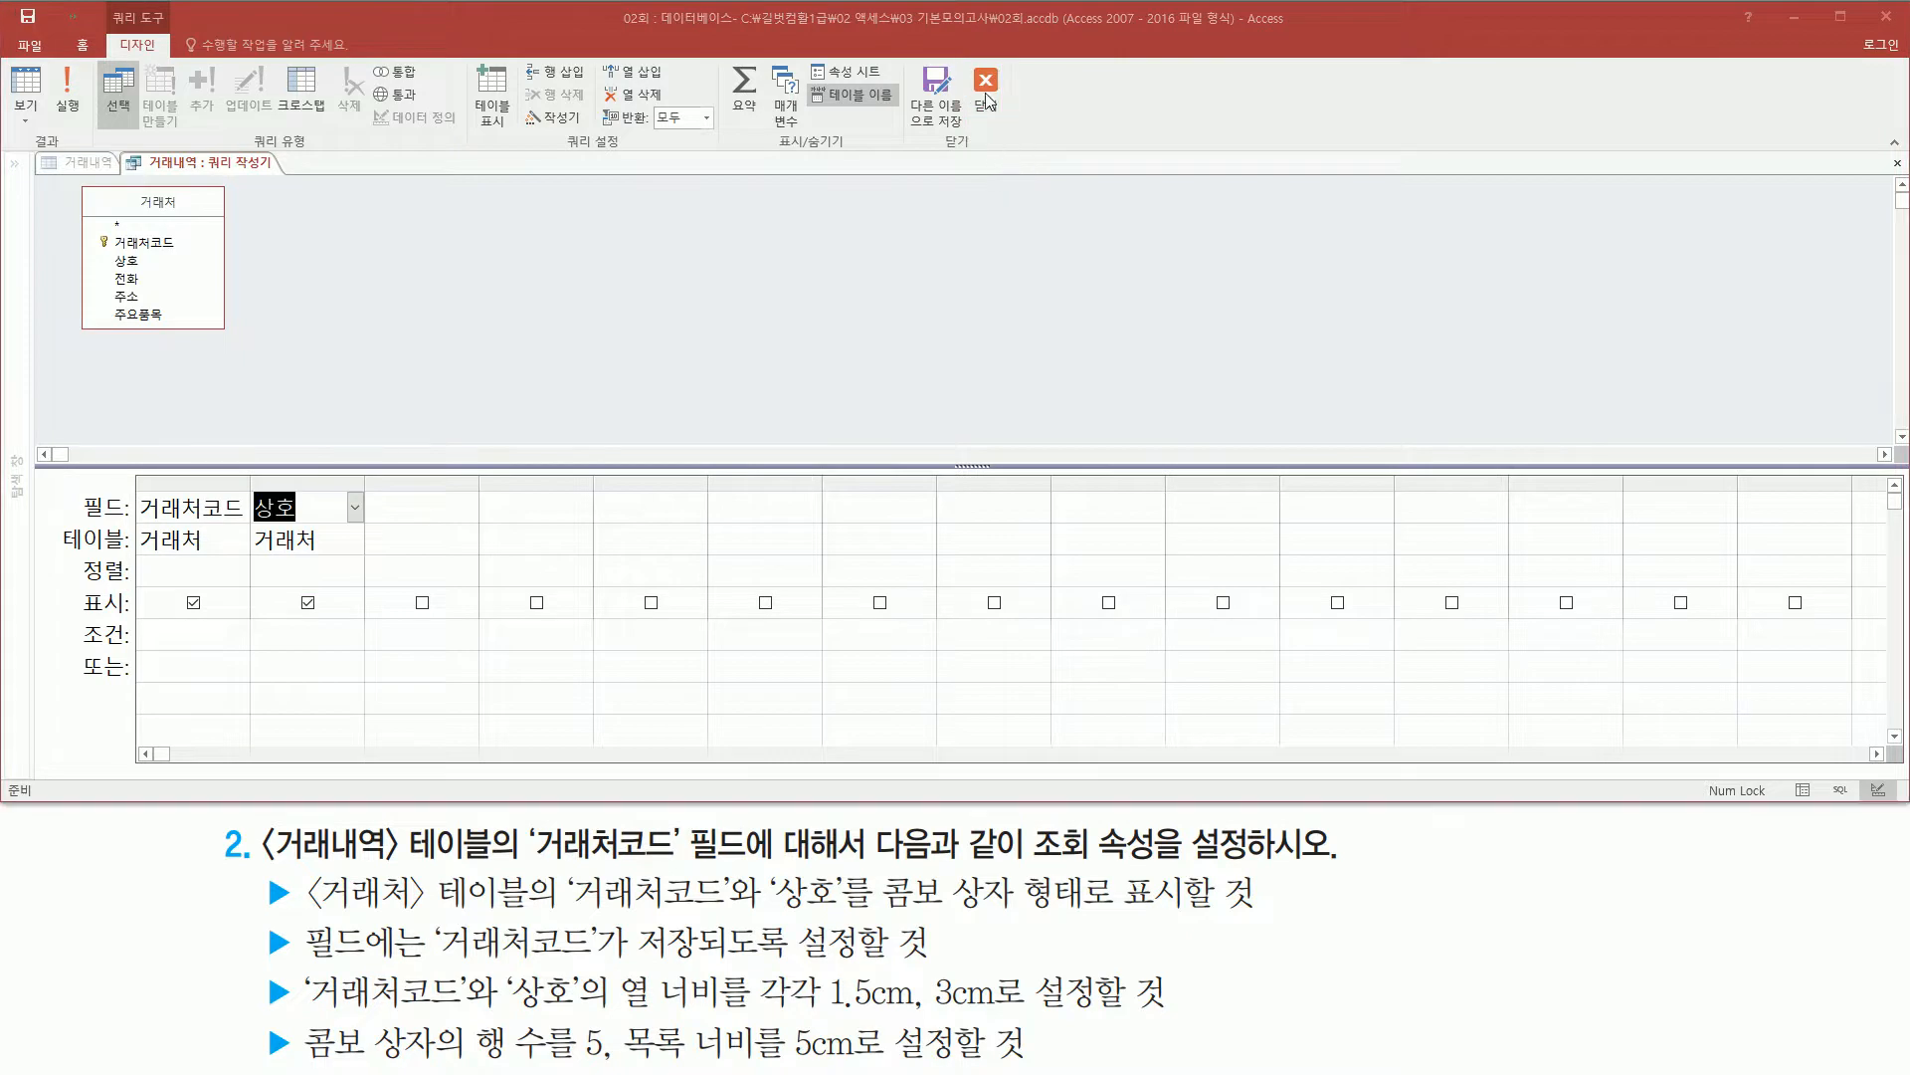
click(985, 94)
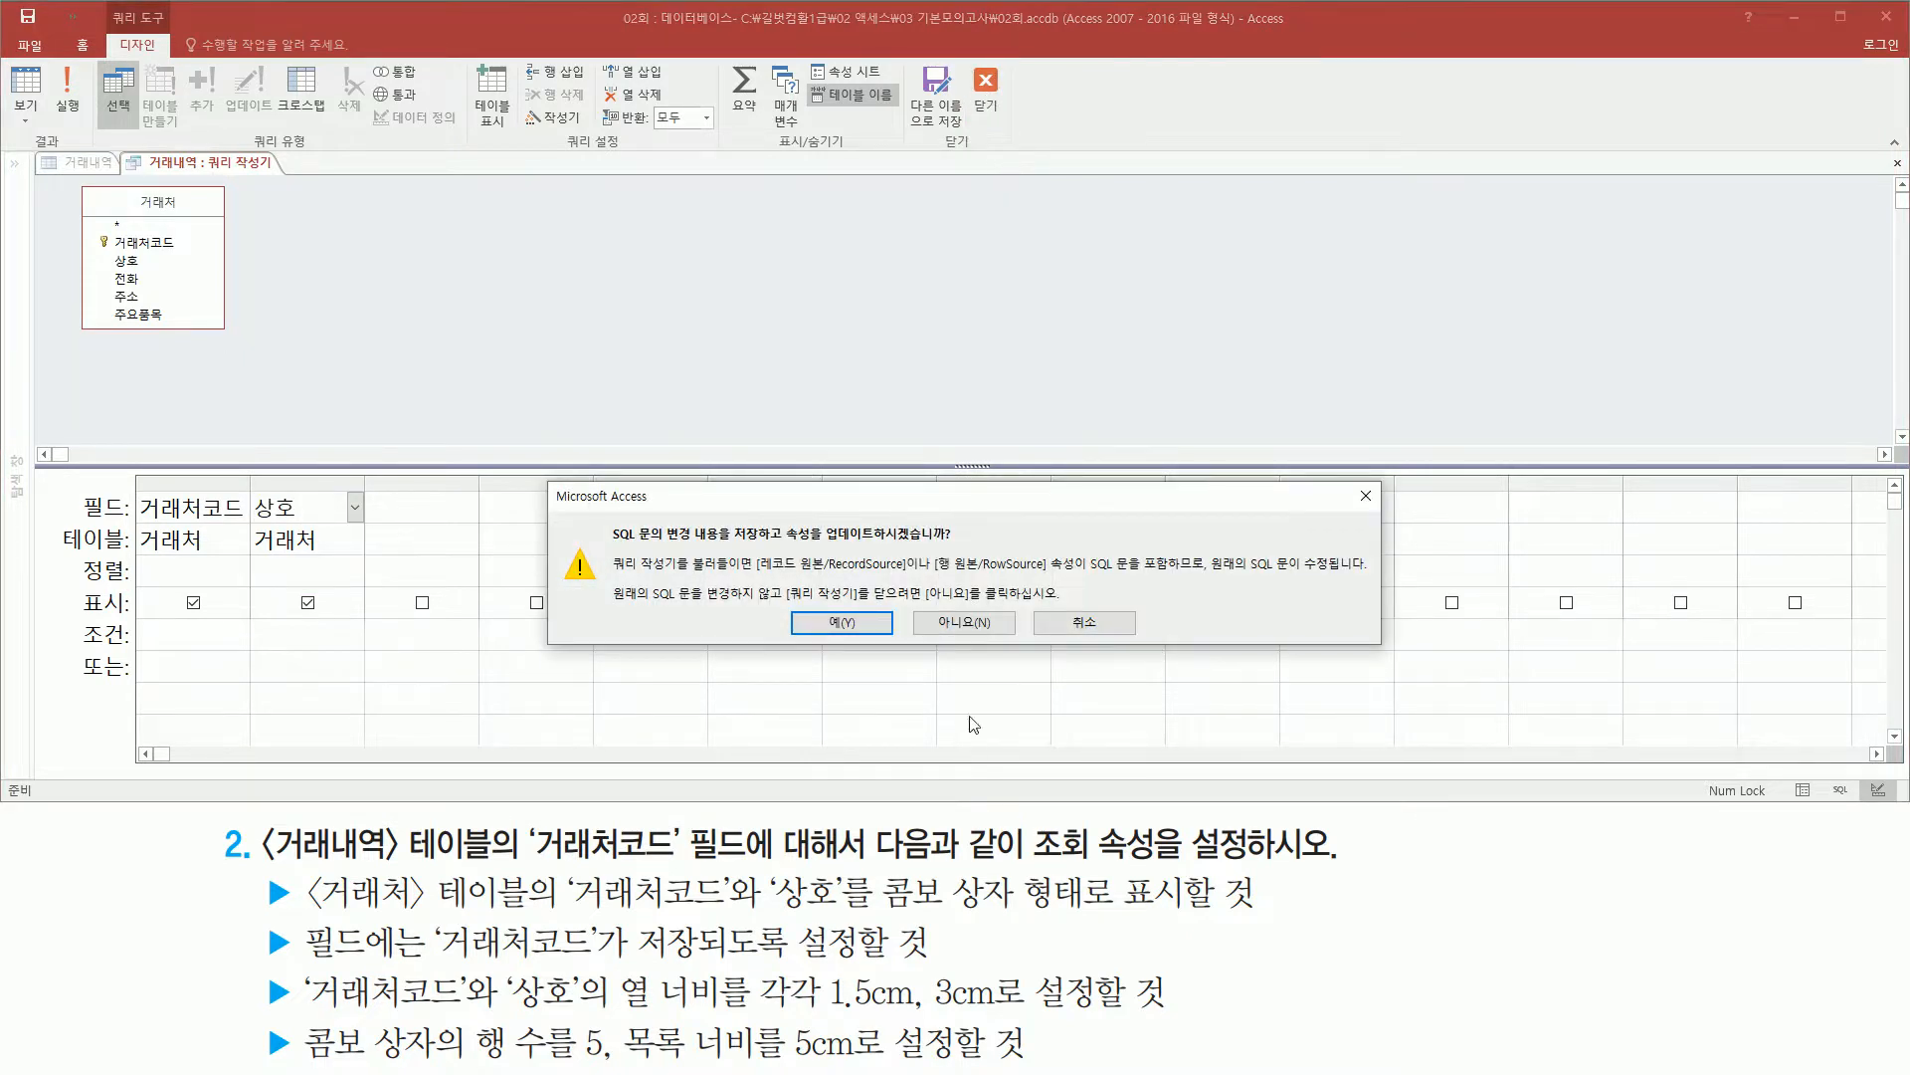
drag(826, 542, 963, 543)
drag(810, 606, 883, 637)
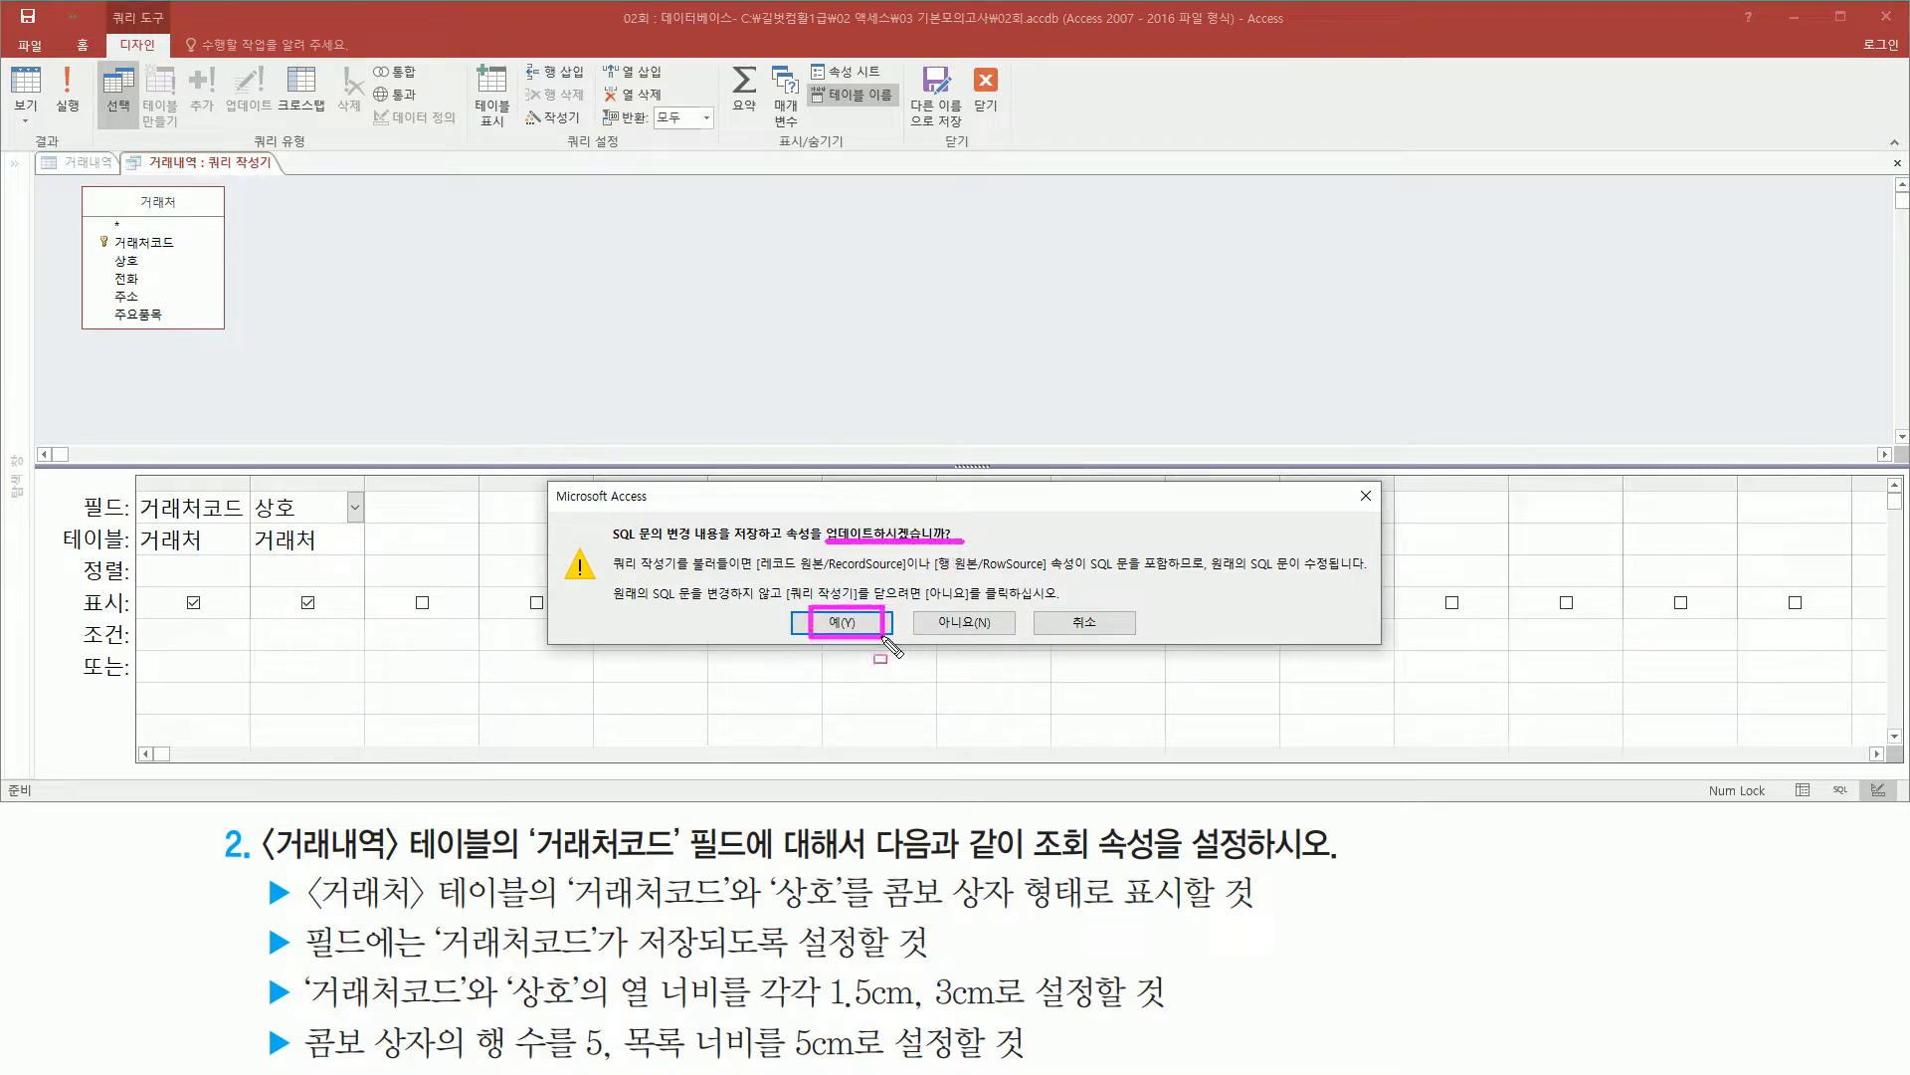
click(843, 622)
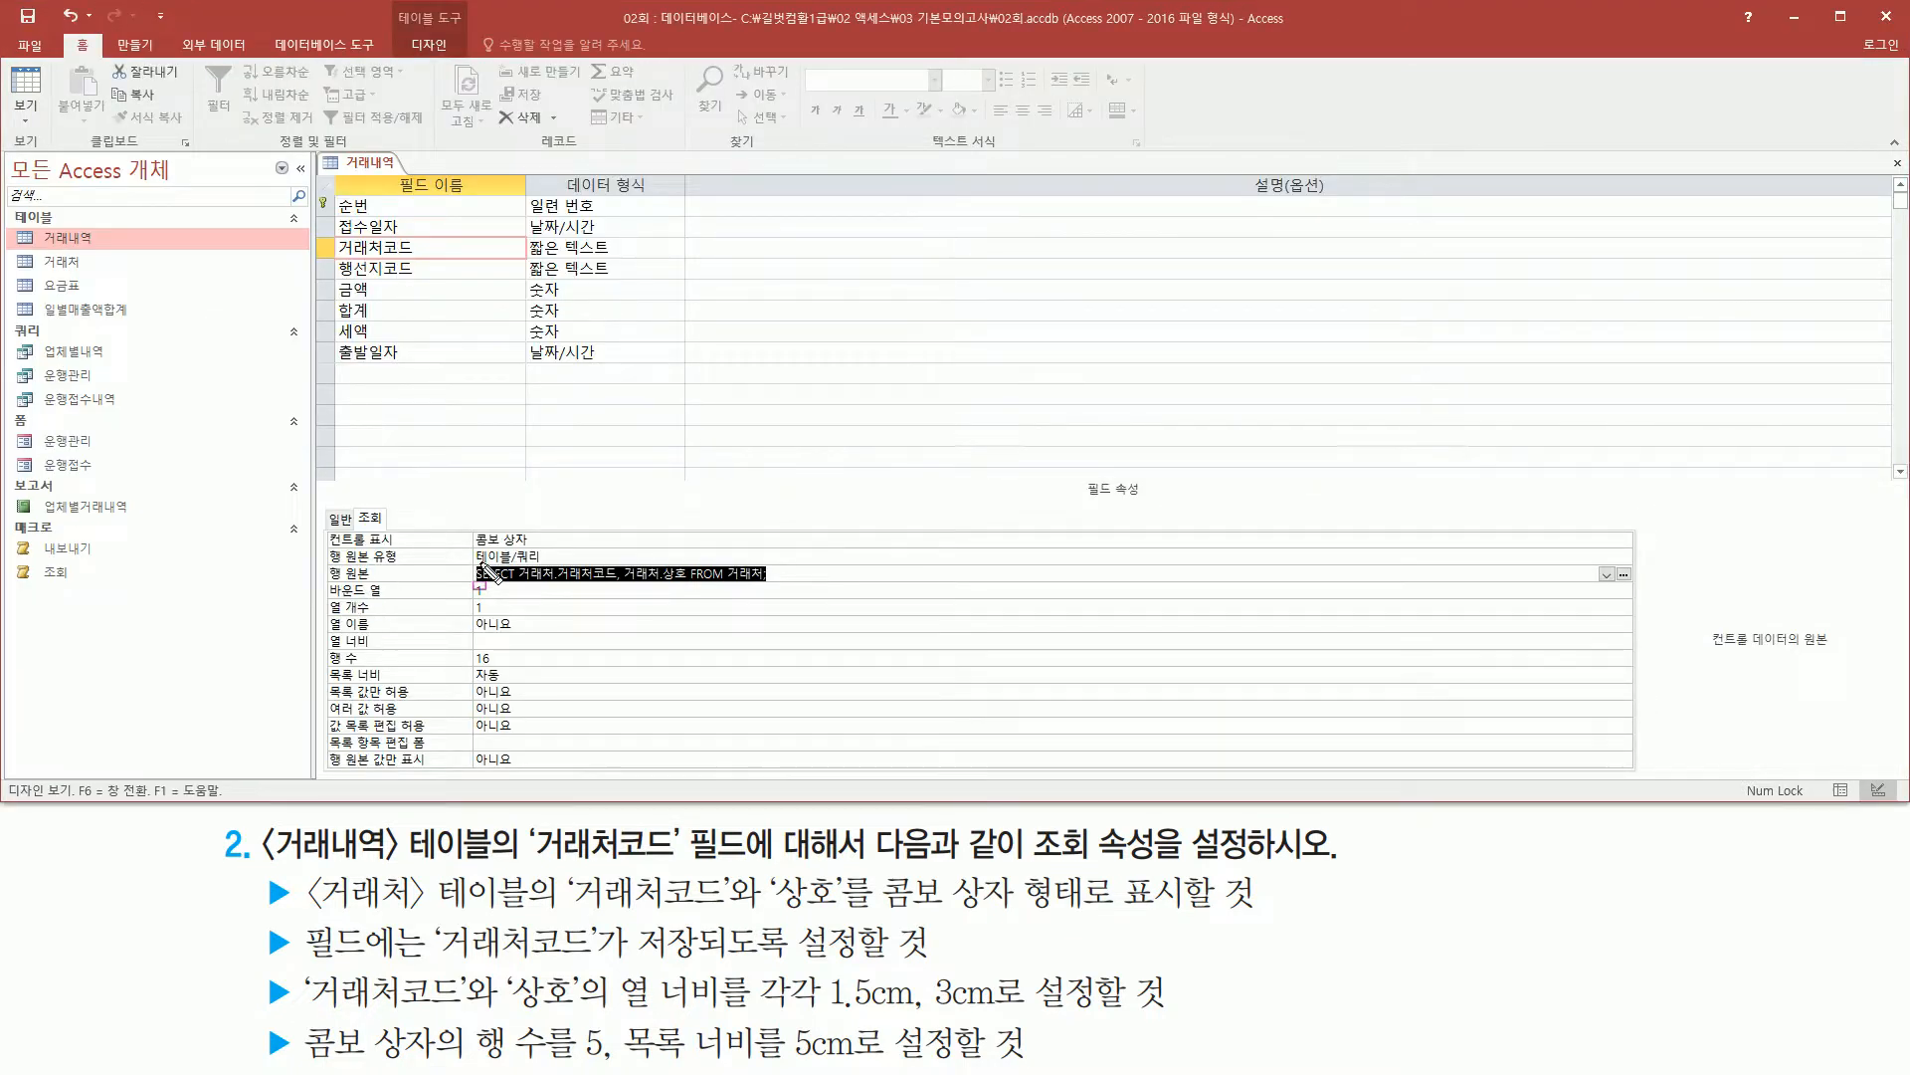
mouse_move(467, 559)
mouse_down()
mouse_move(503, 587)
mouse_move(781, 587)
mouse_up()
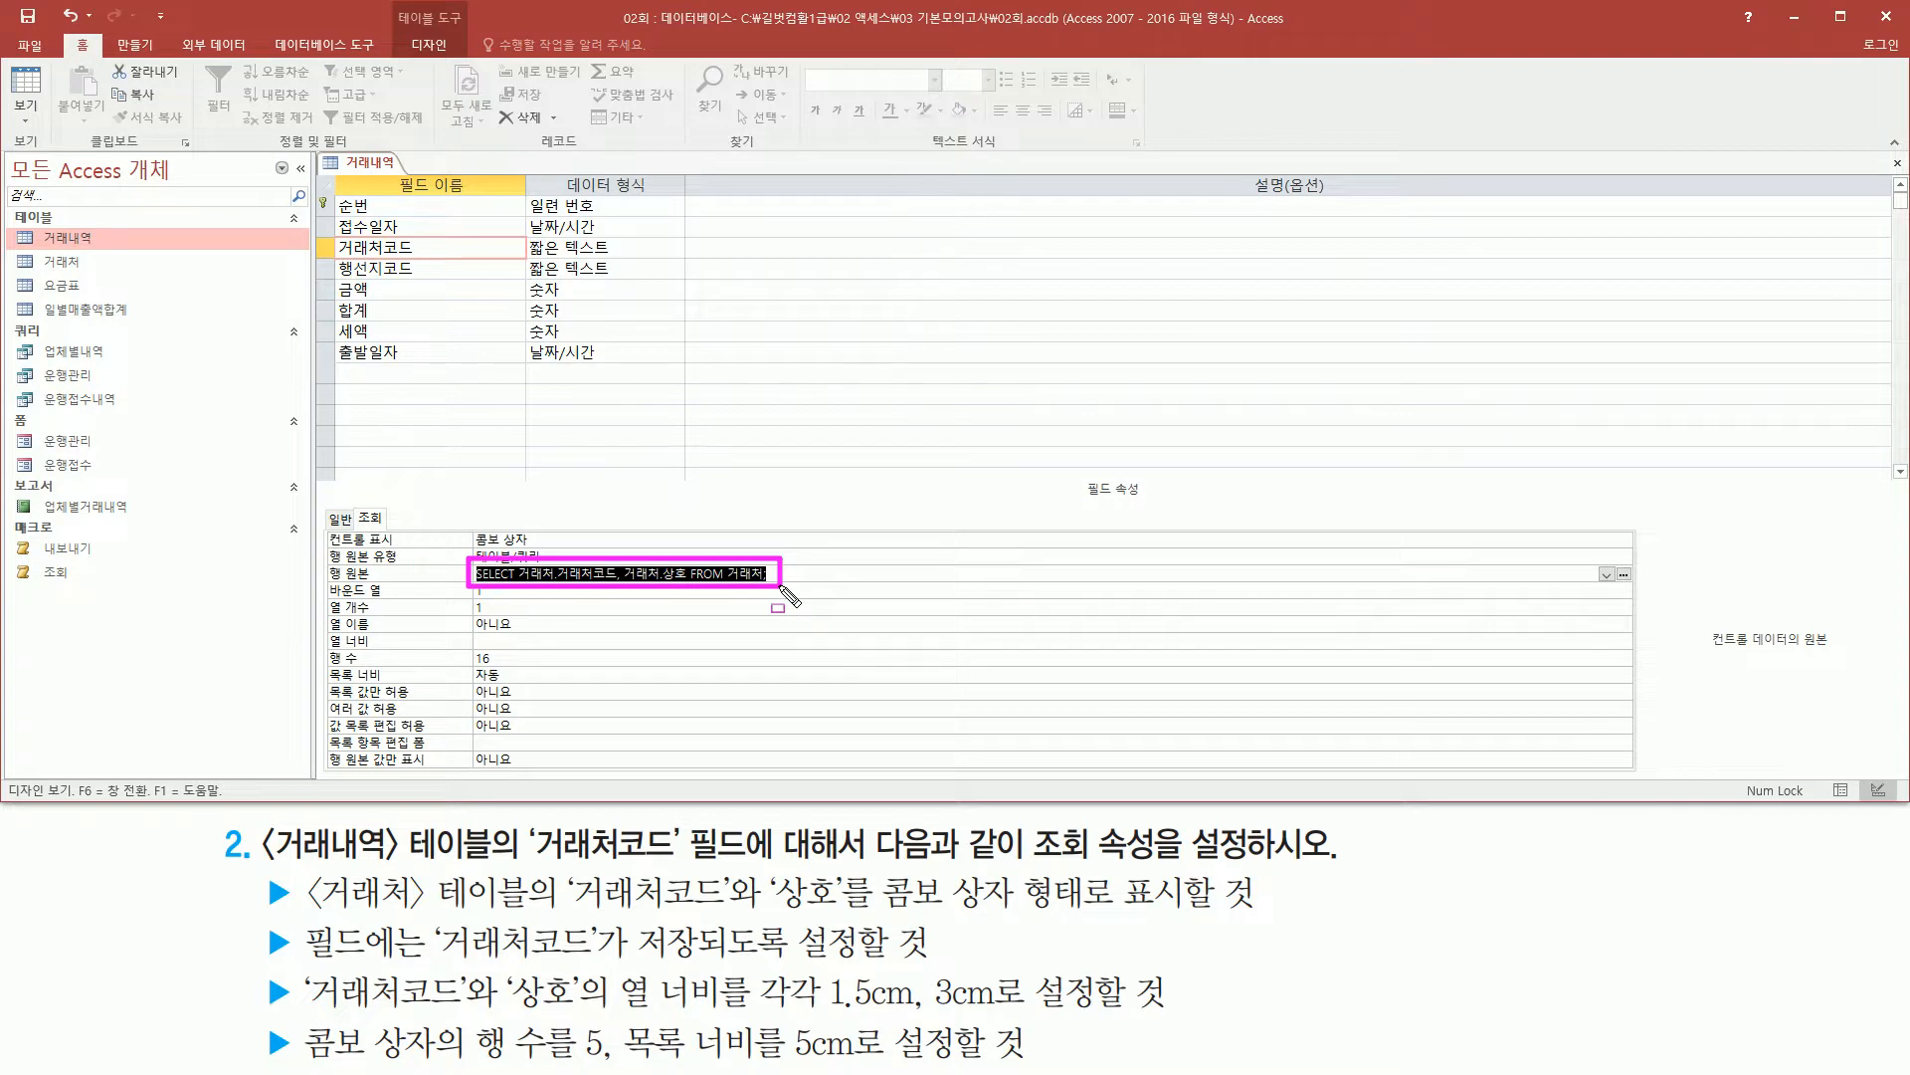
drag(255, 917, 299, 958)
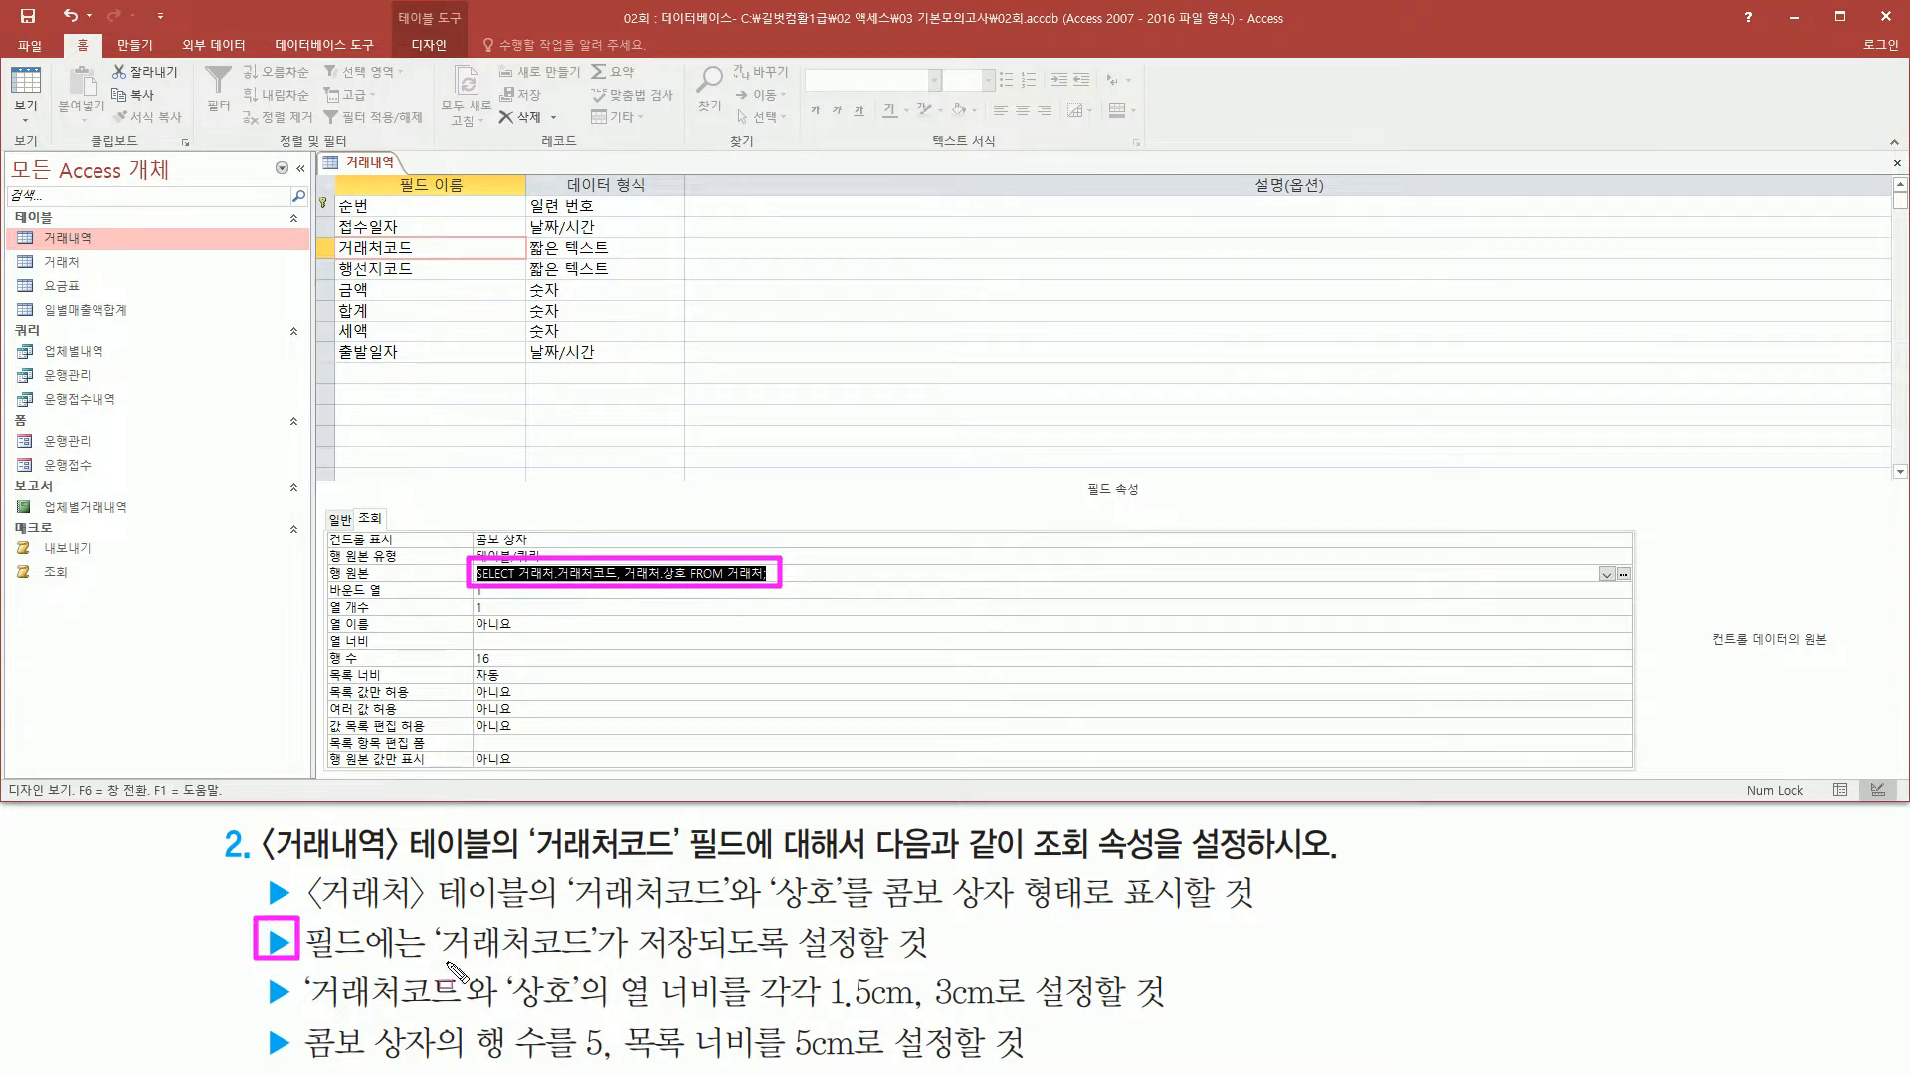
drag(447, 963, 933, 963)
key(e)
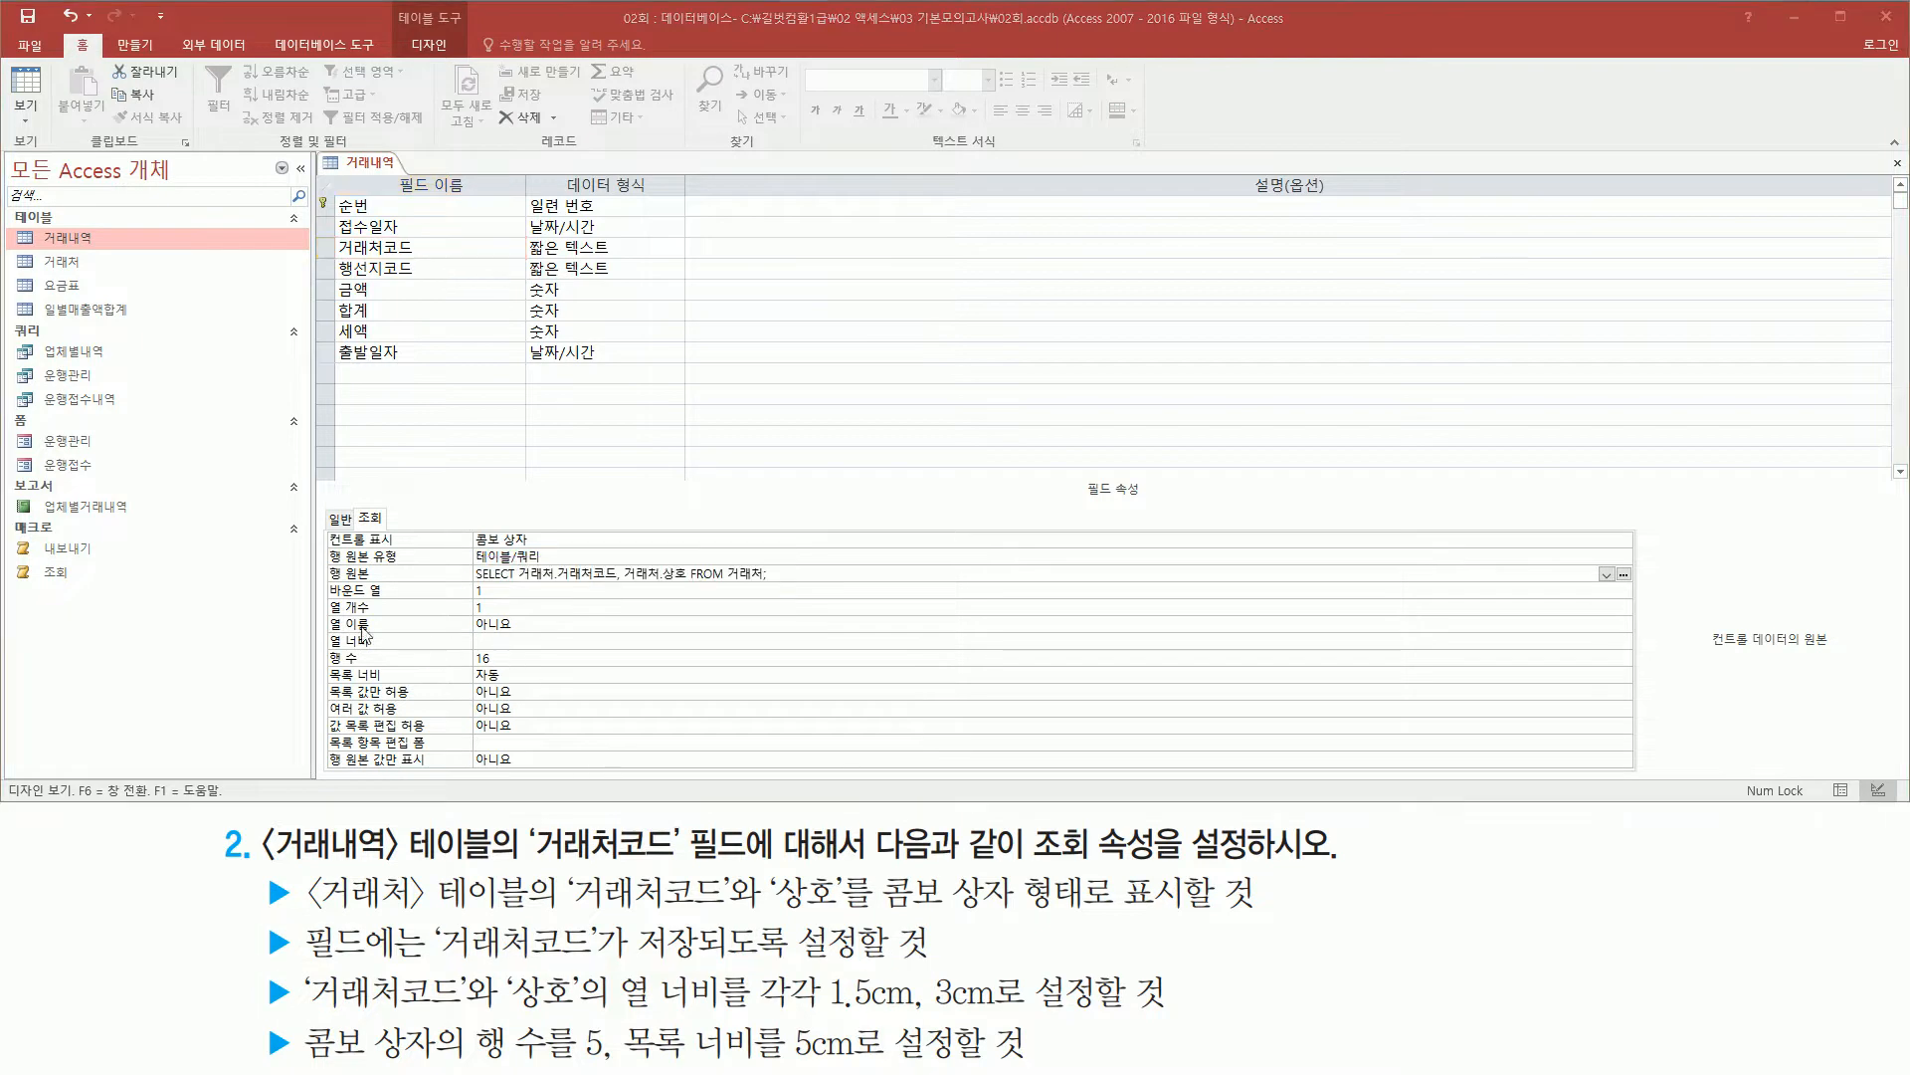
drag(320, 576, 516, 598)
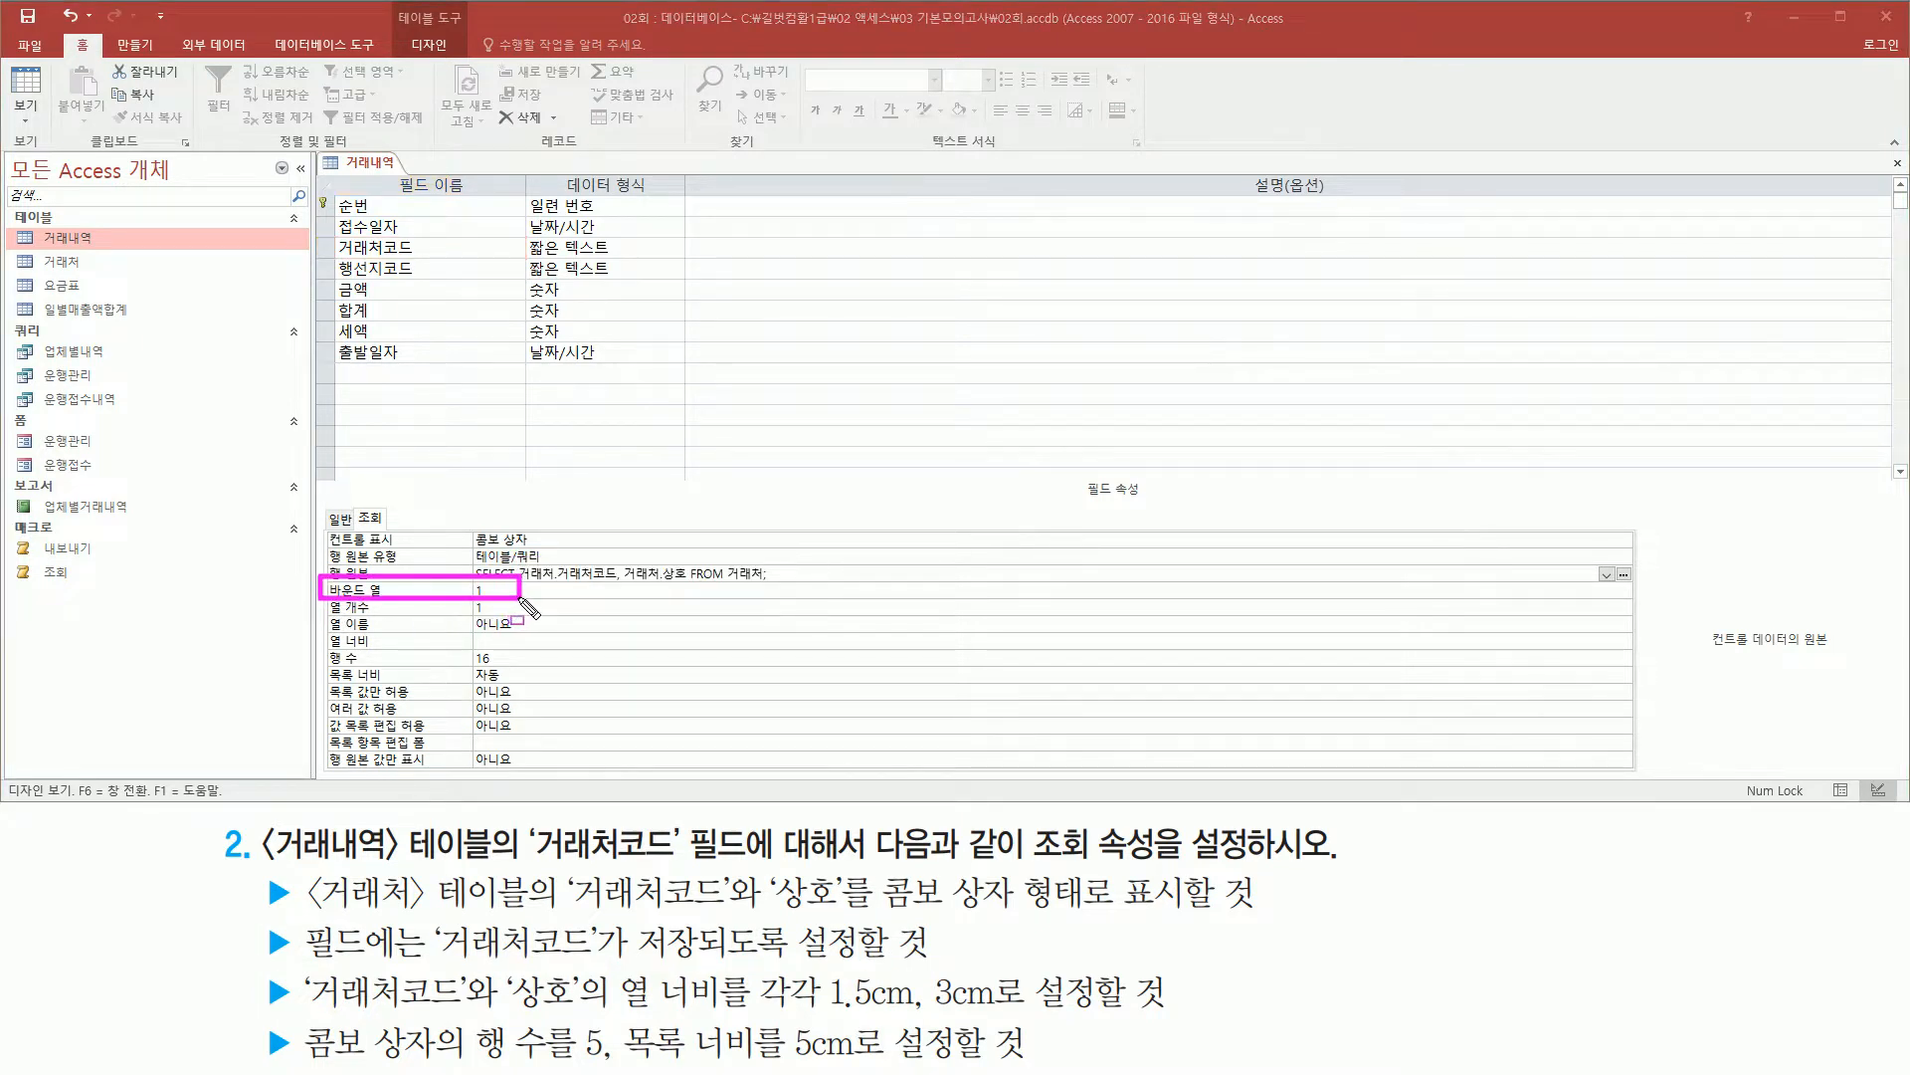
drag(442, 965, 610, 964)
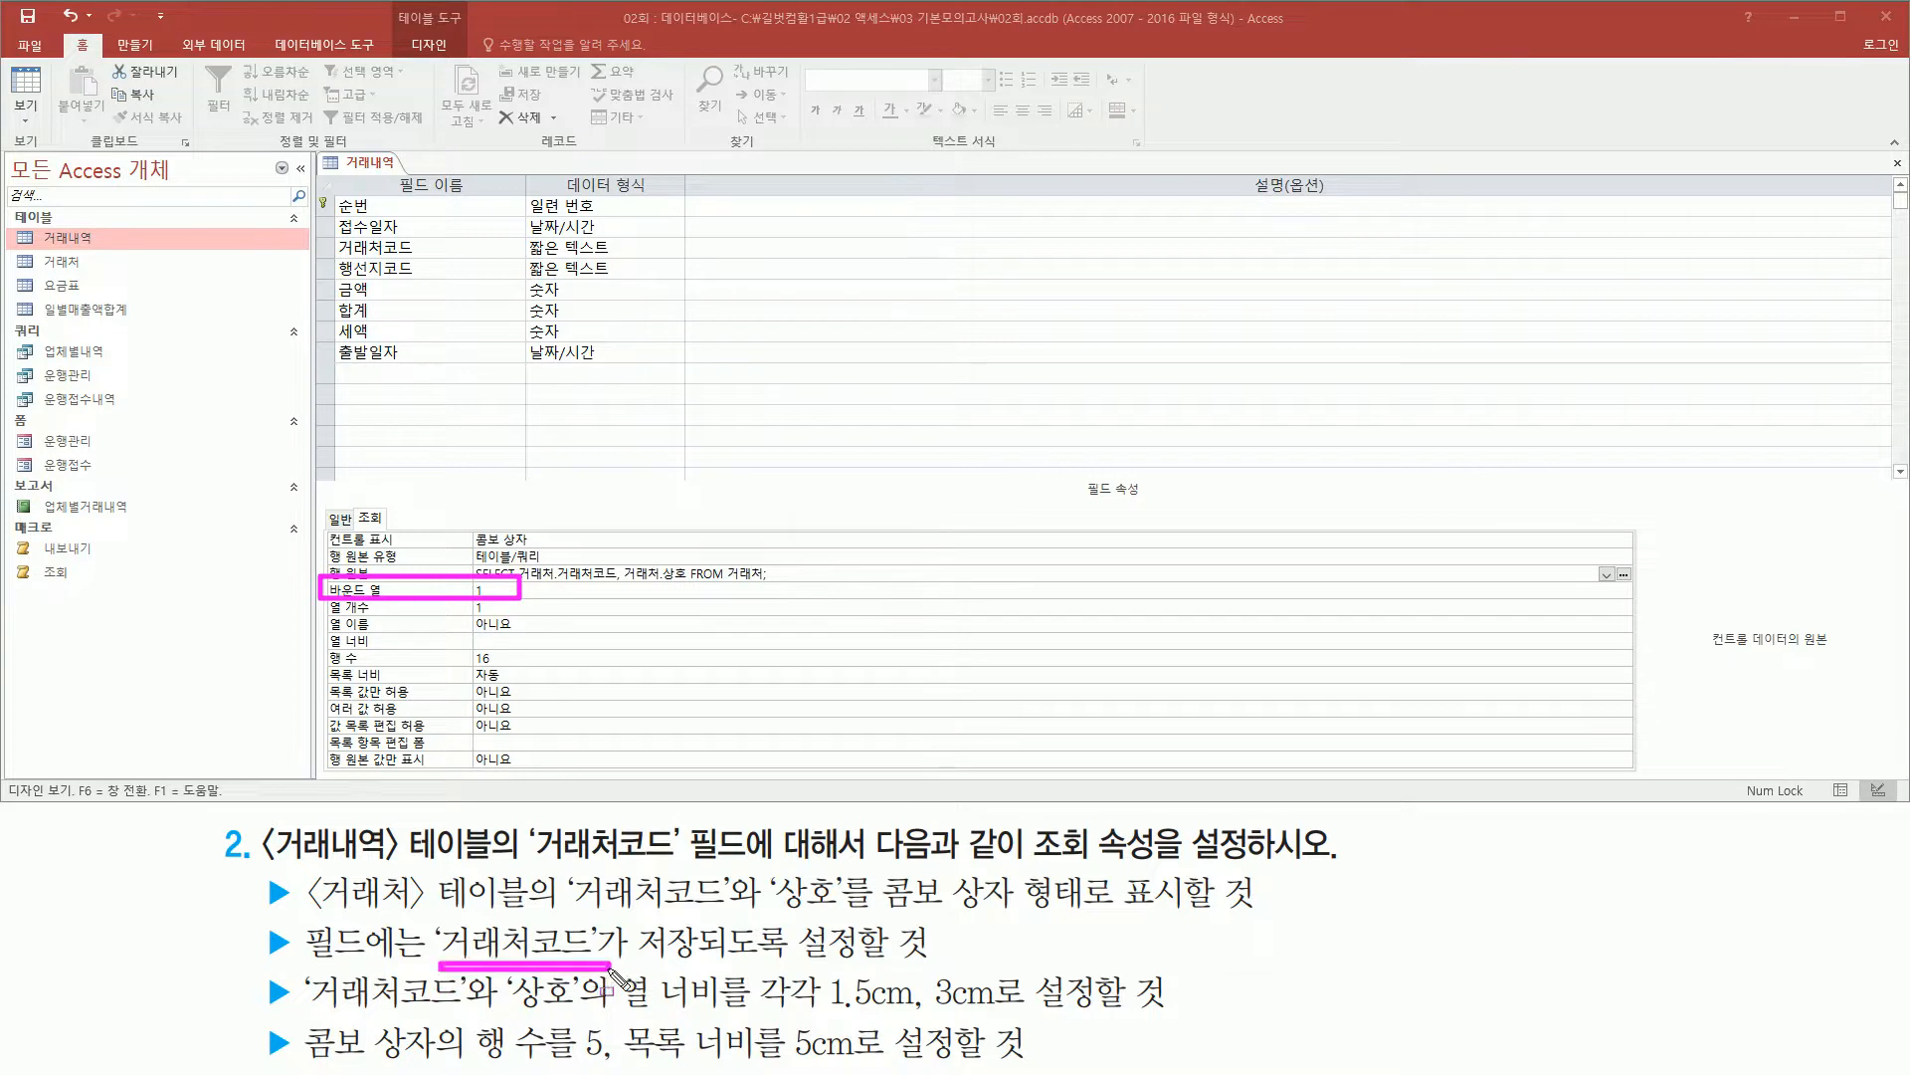
drag(438, 942, 583, 942)
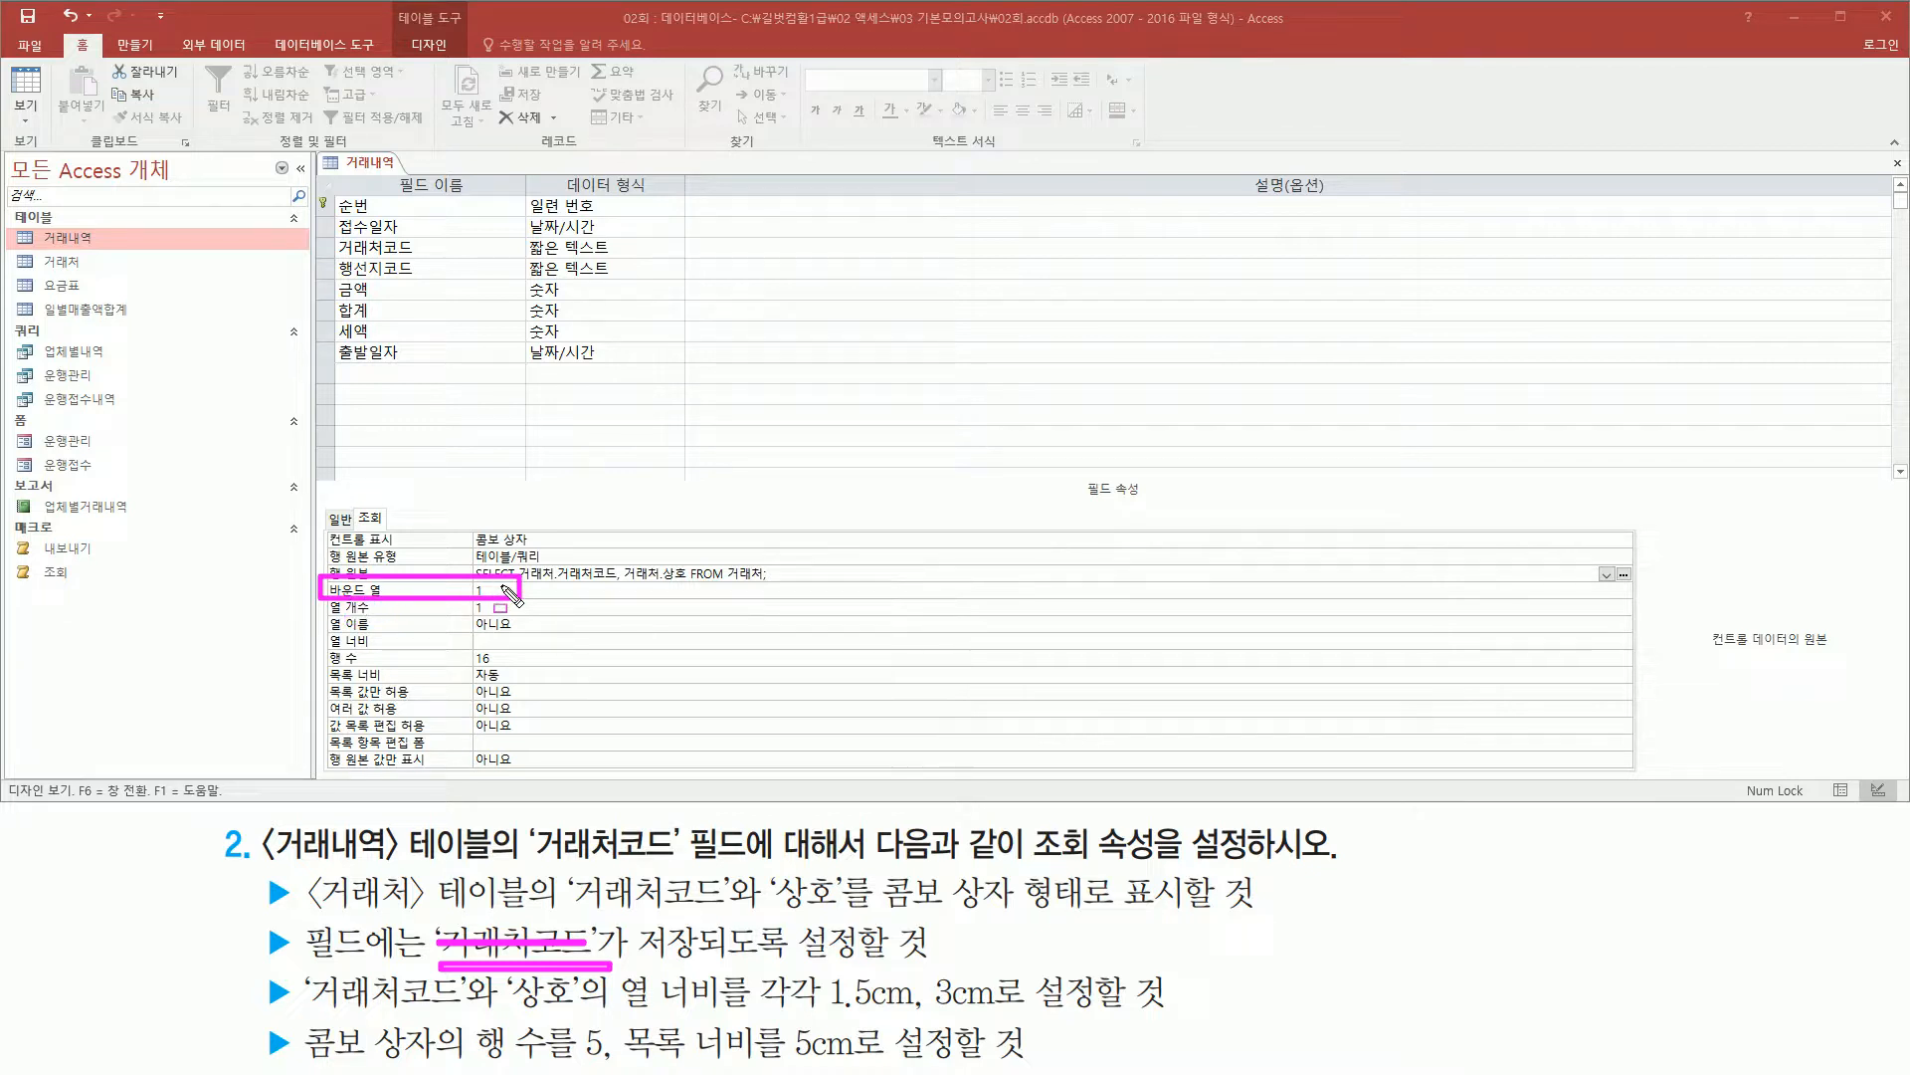
key(Escape)
- Set the 열 개수 property of the 거래처코드 field to 2
drag(329, 597, 525, 621)
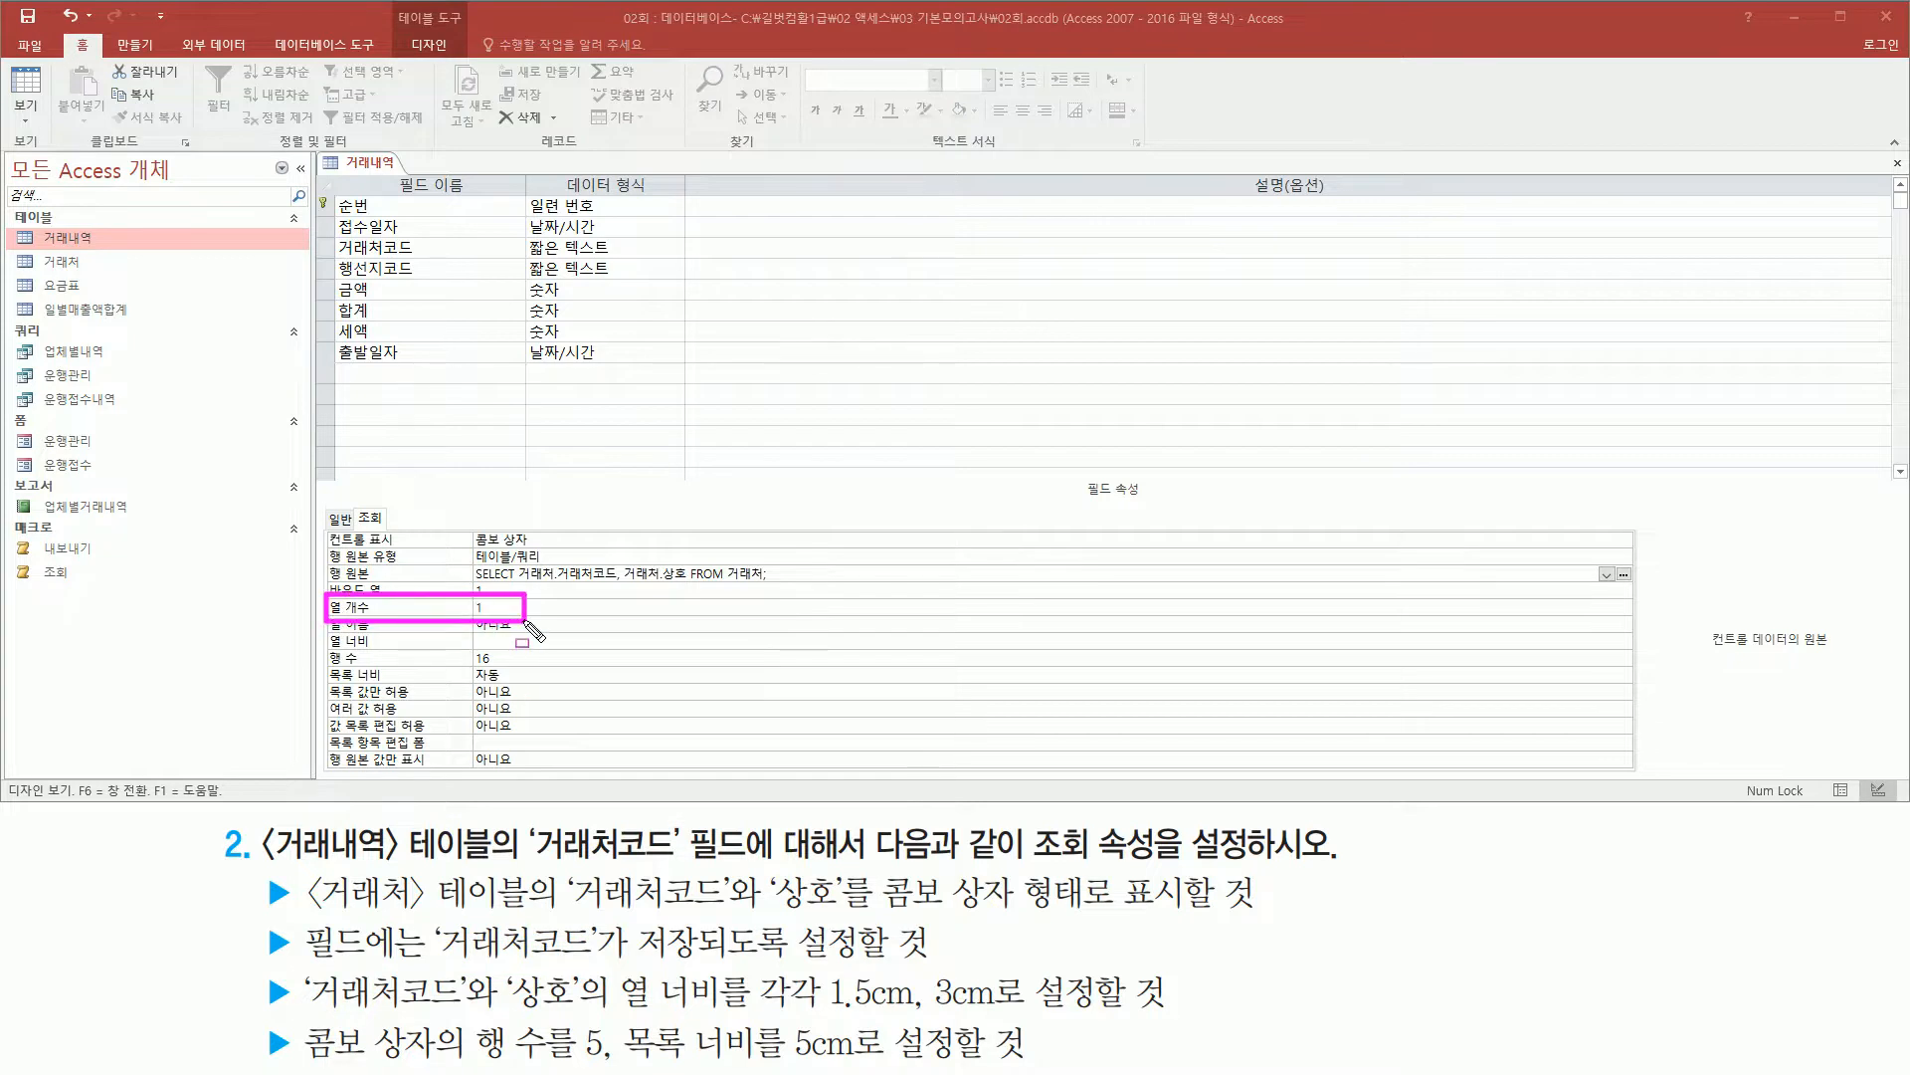
mouse_move(572, 861)
mouse_down()
mouse_move(705, 906)
mouse_move(848, 911)
mouse_up()
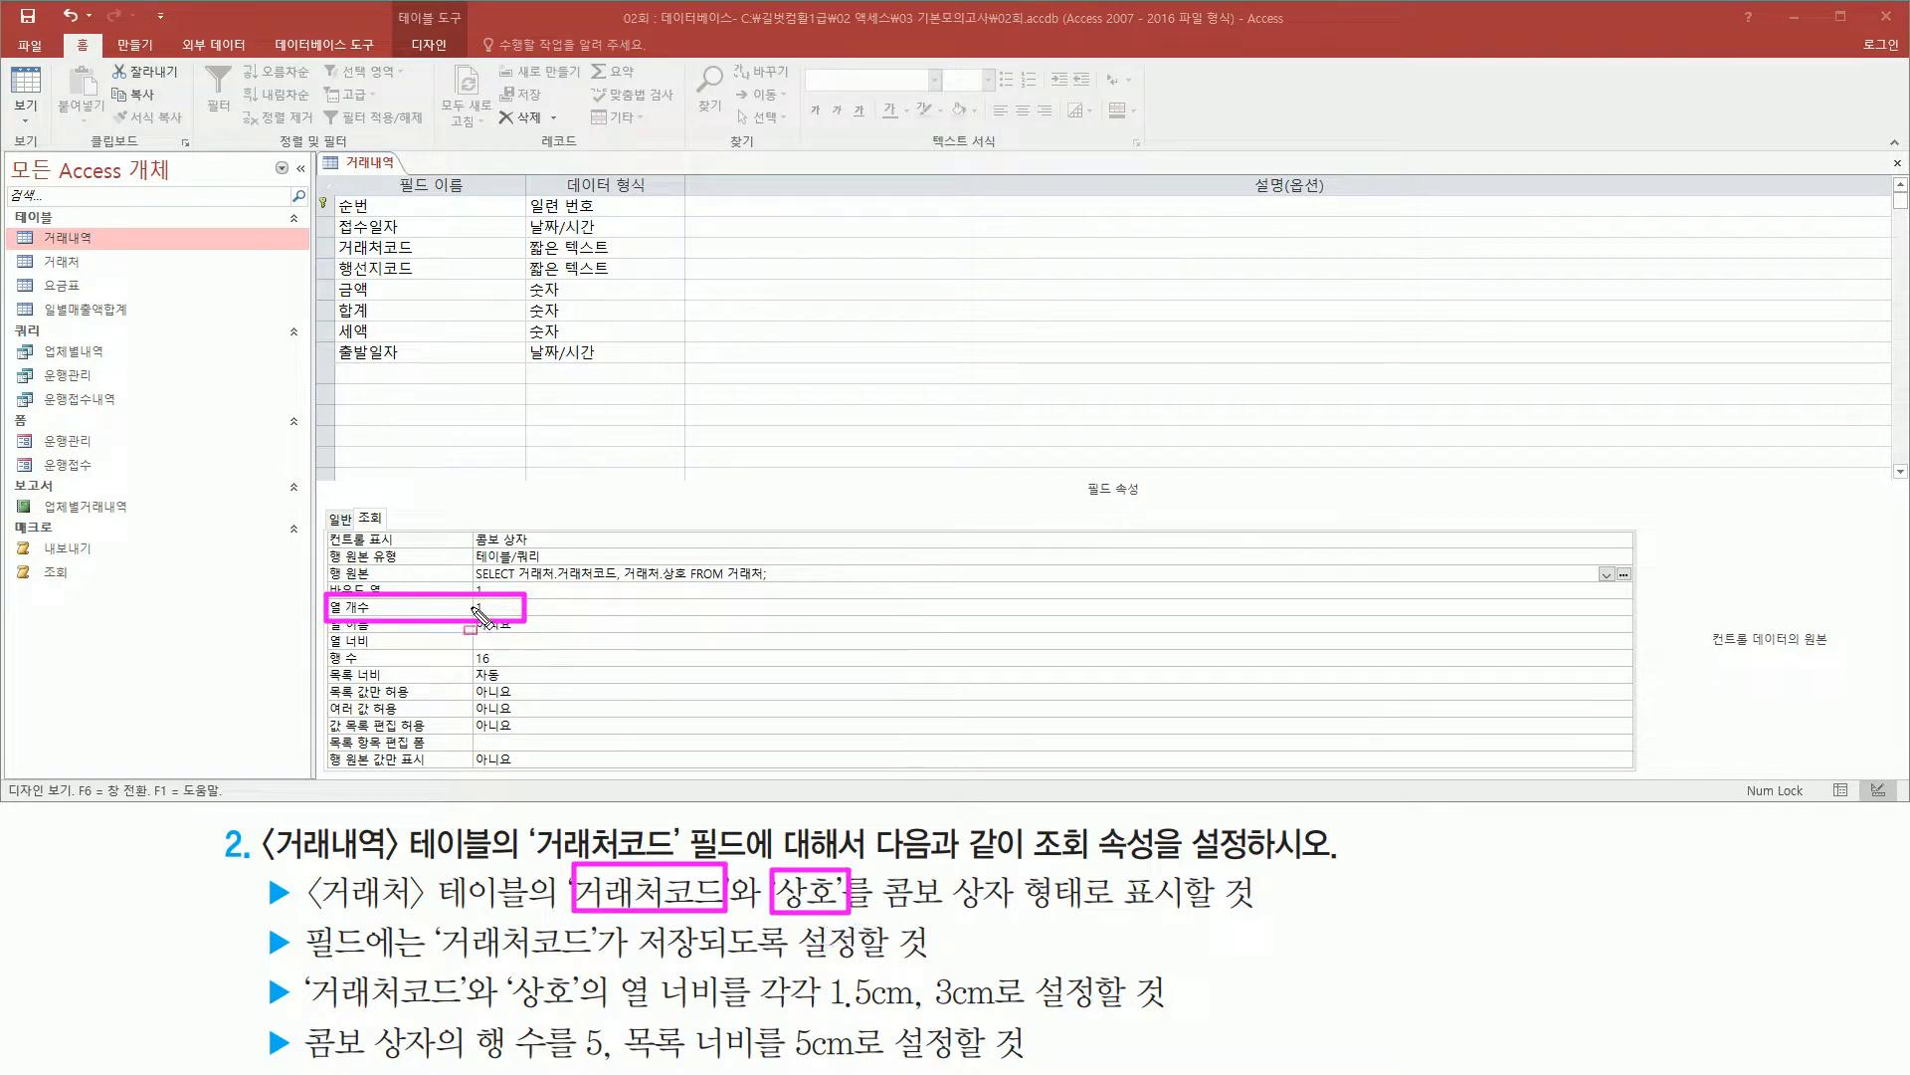
key(Escape)
click(504, 606)
text(2)
drag(328, 595, 504, 618)
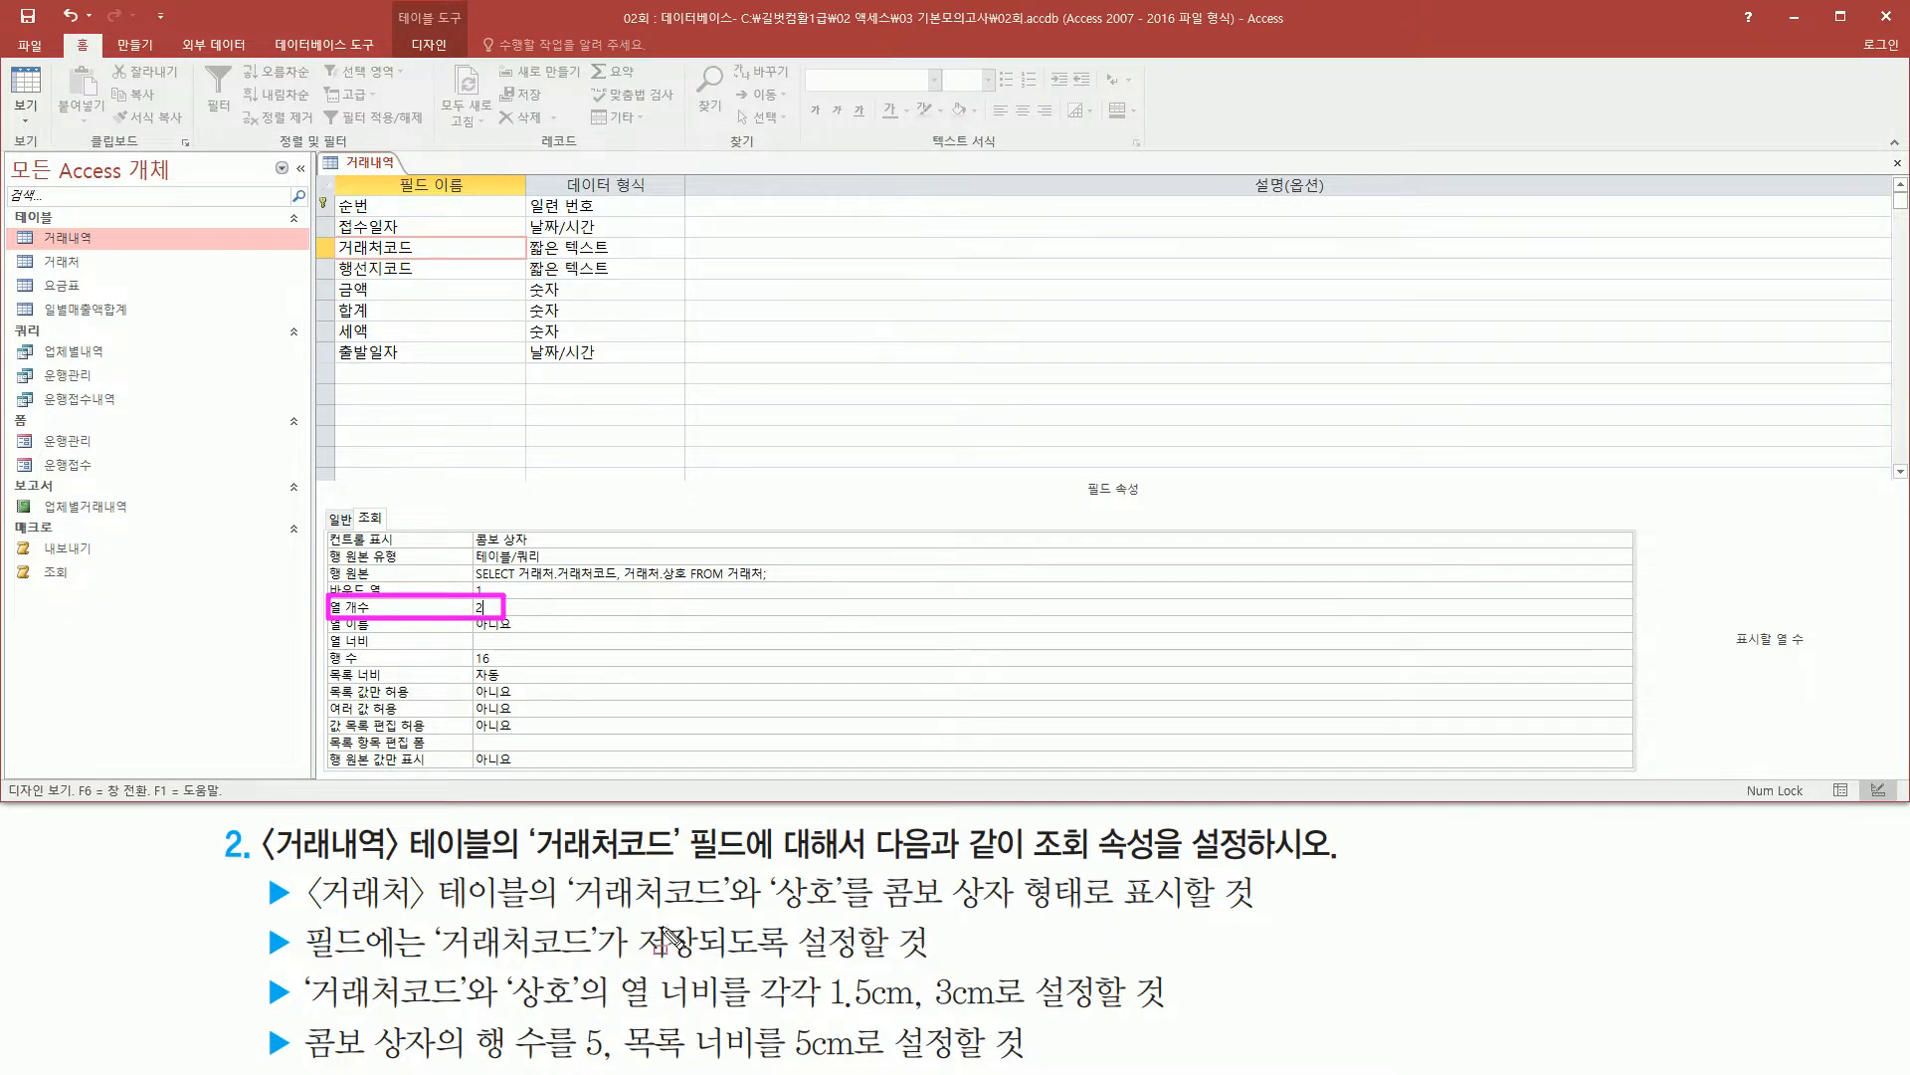
drag(570, 905, 831, 905)
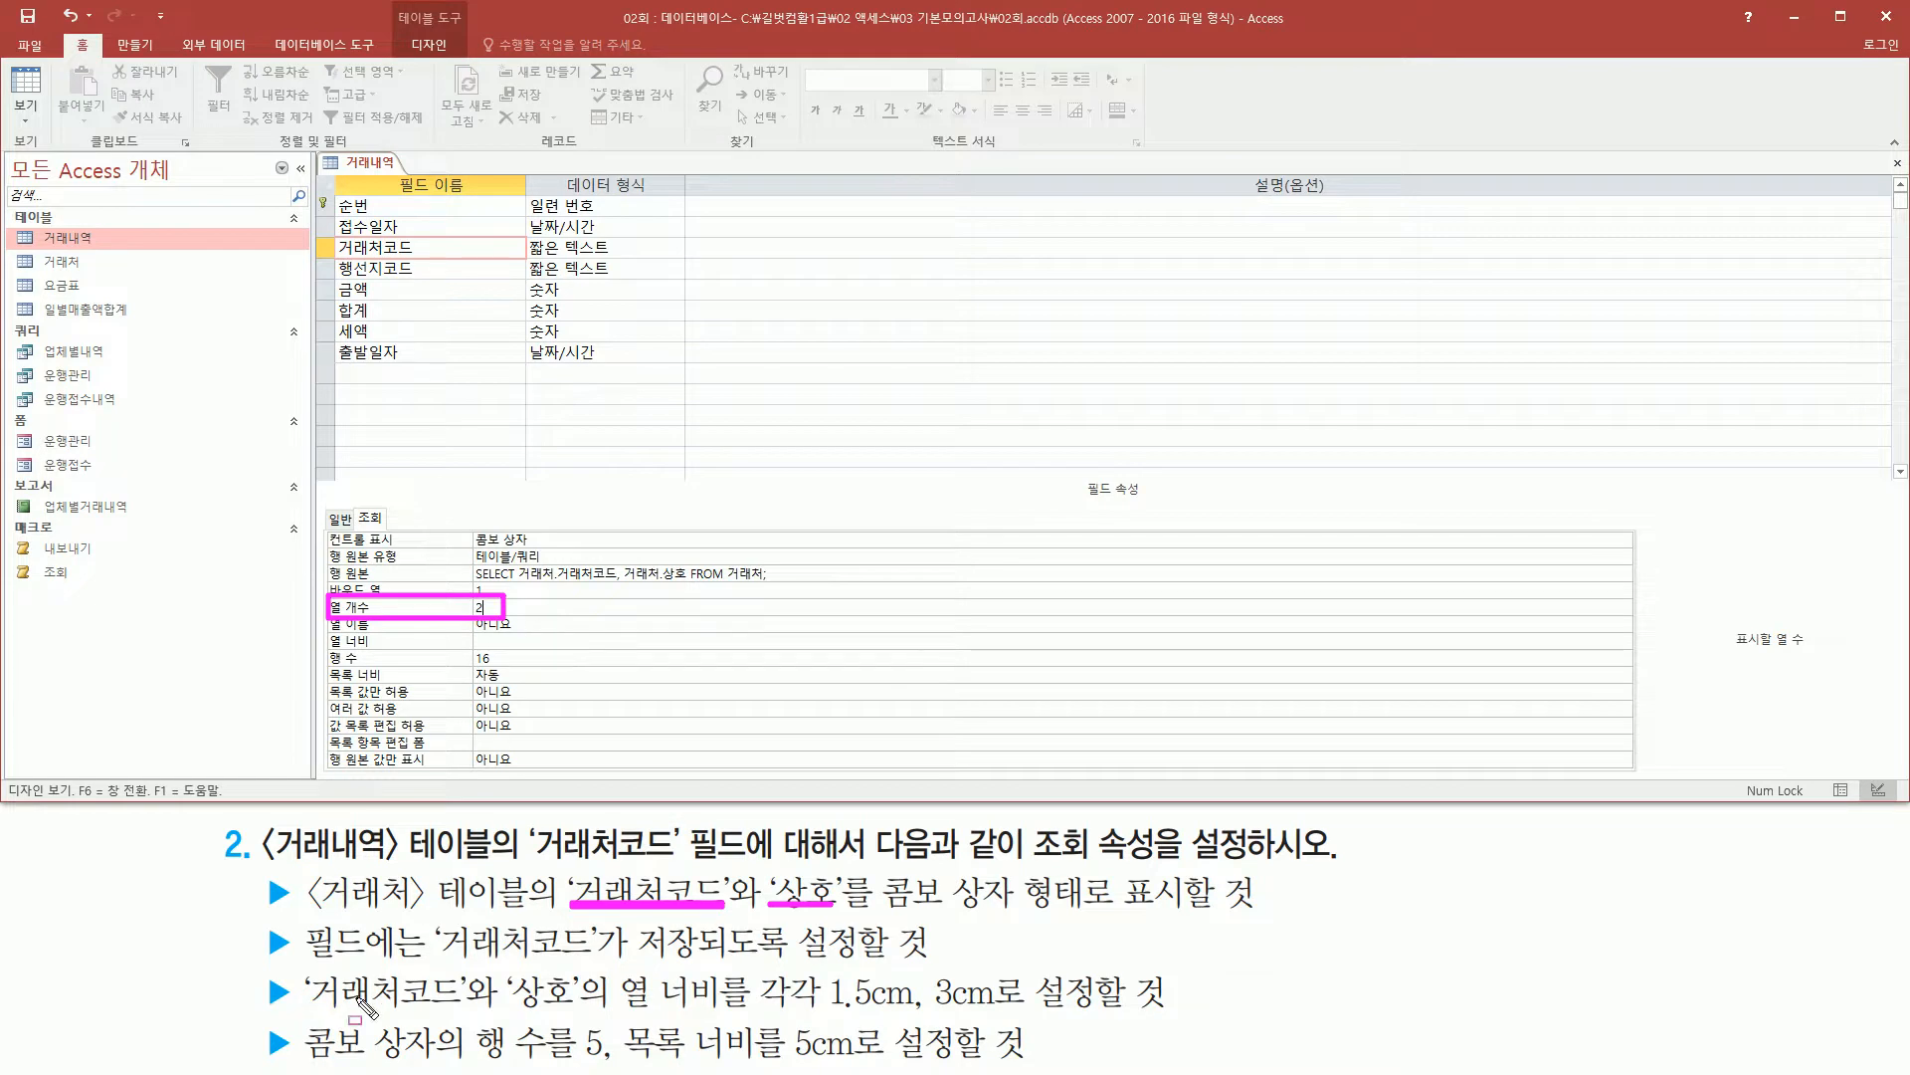
- Set the 열 너비 property of the 거래처코드 field to 1.5;3 for the 거래처코드 and 상호 columns
drag(306, 1007, 736, 1020)
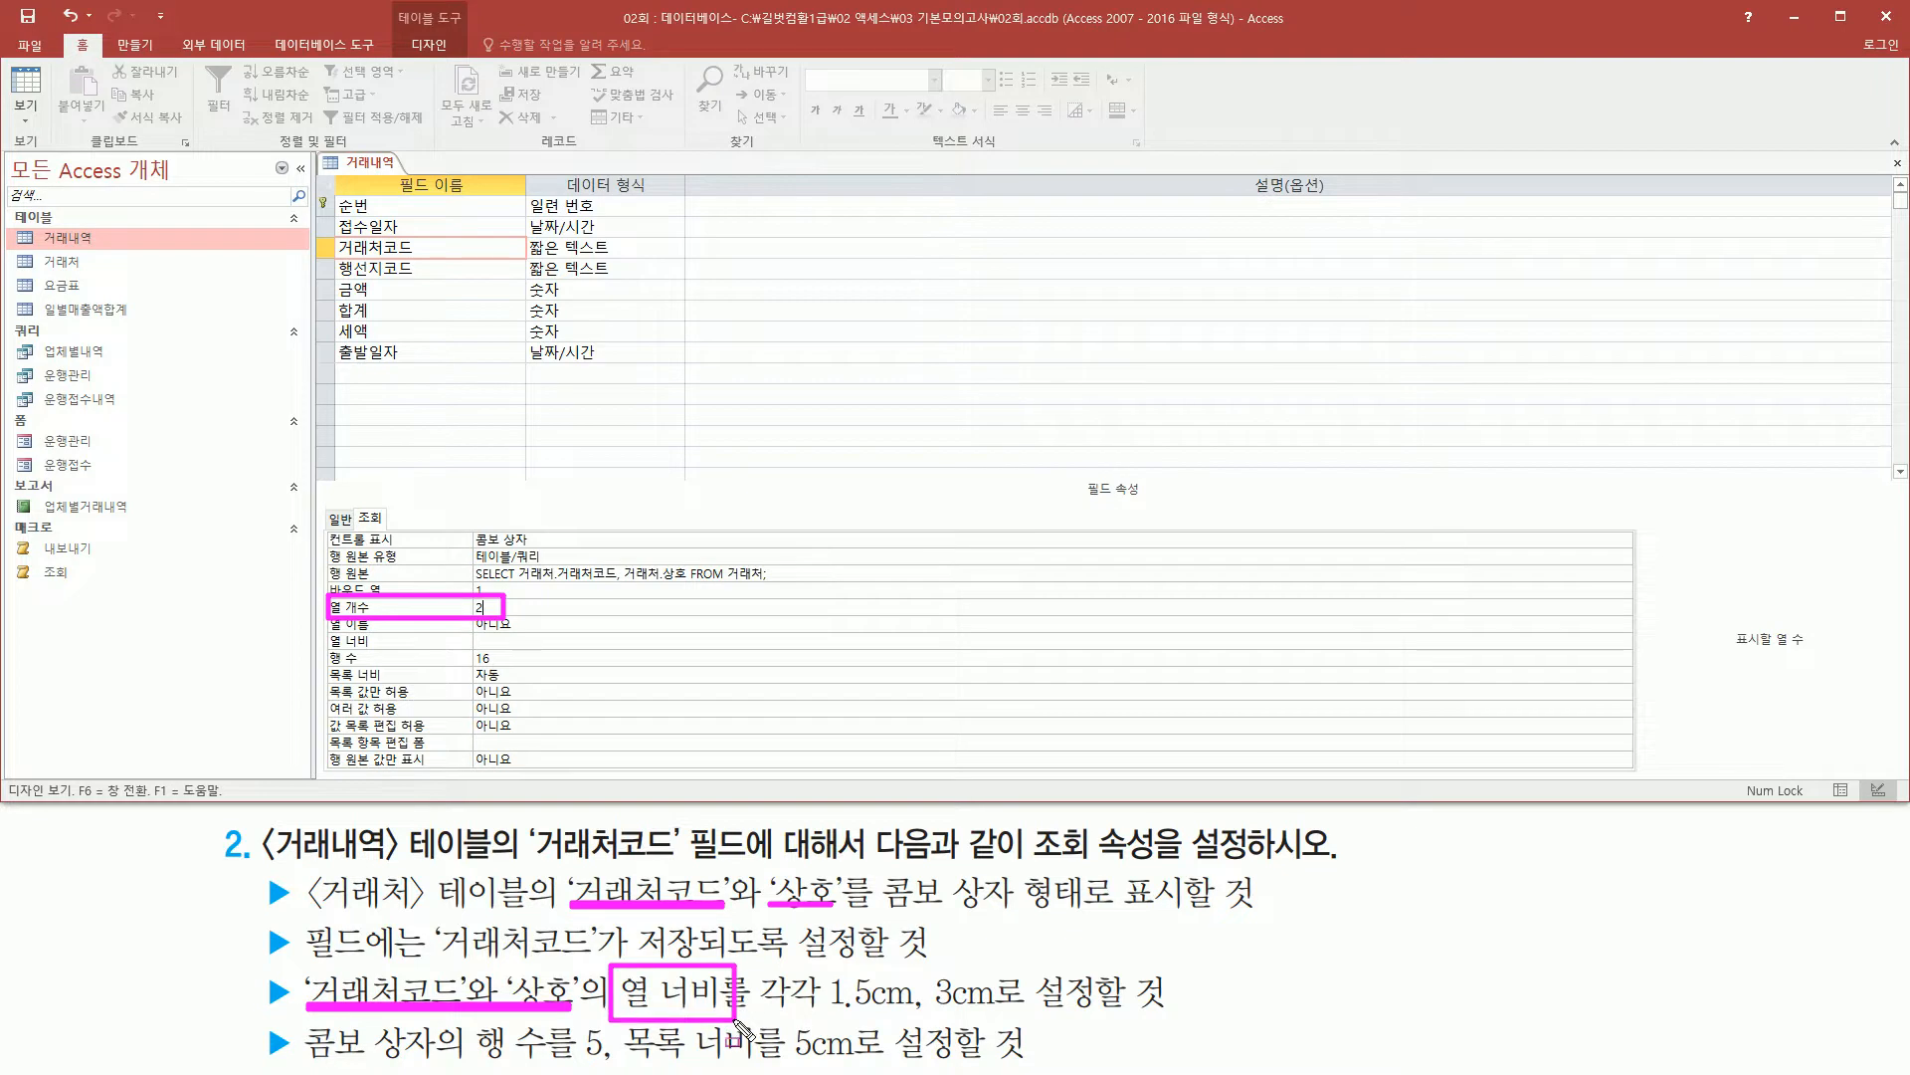
mouse_move(314, 638)
mouse_down()
mouse_move(373, 627)
mouse_move(382, 652)
mouse_up()
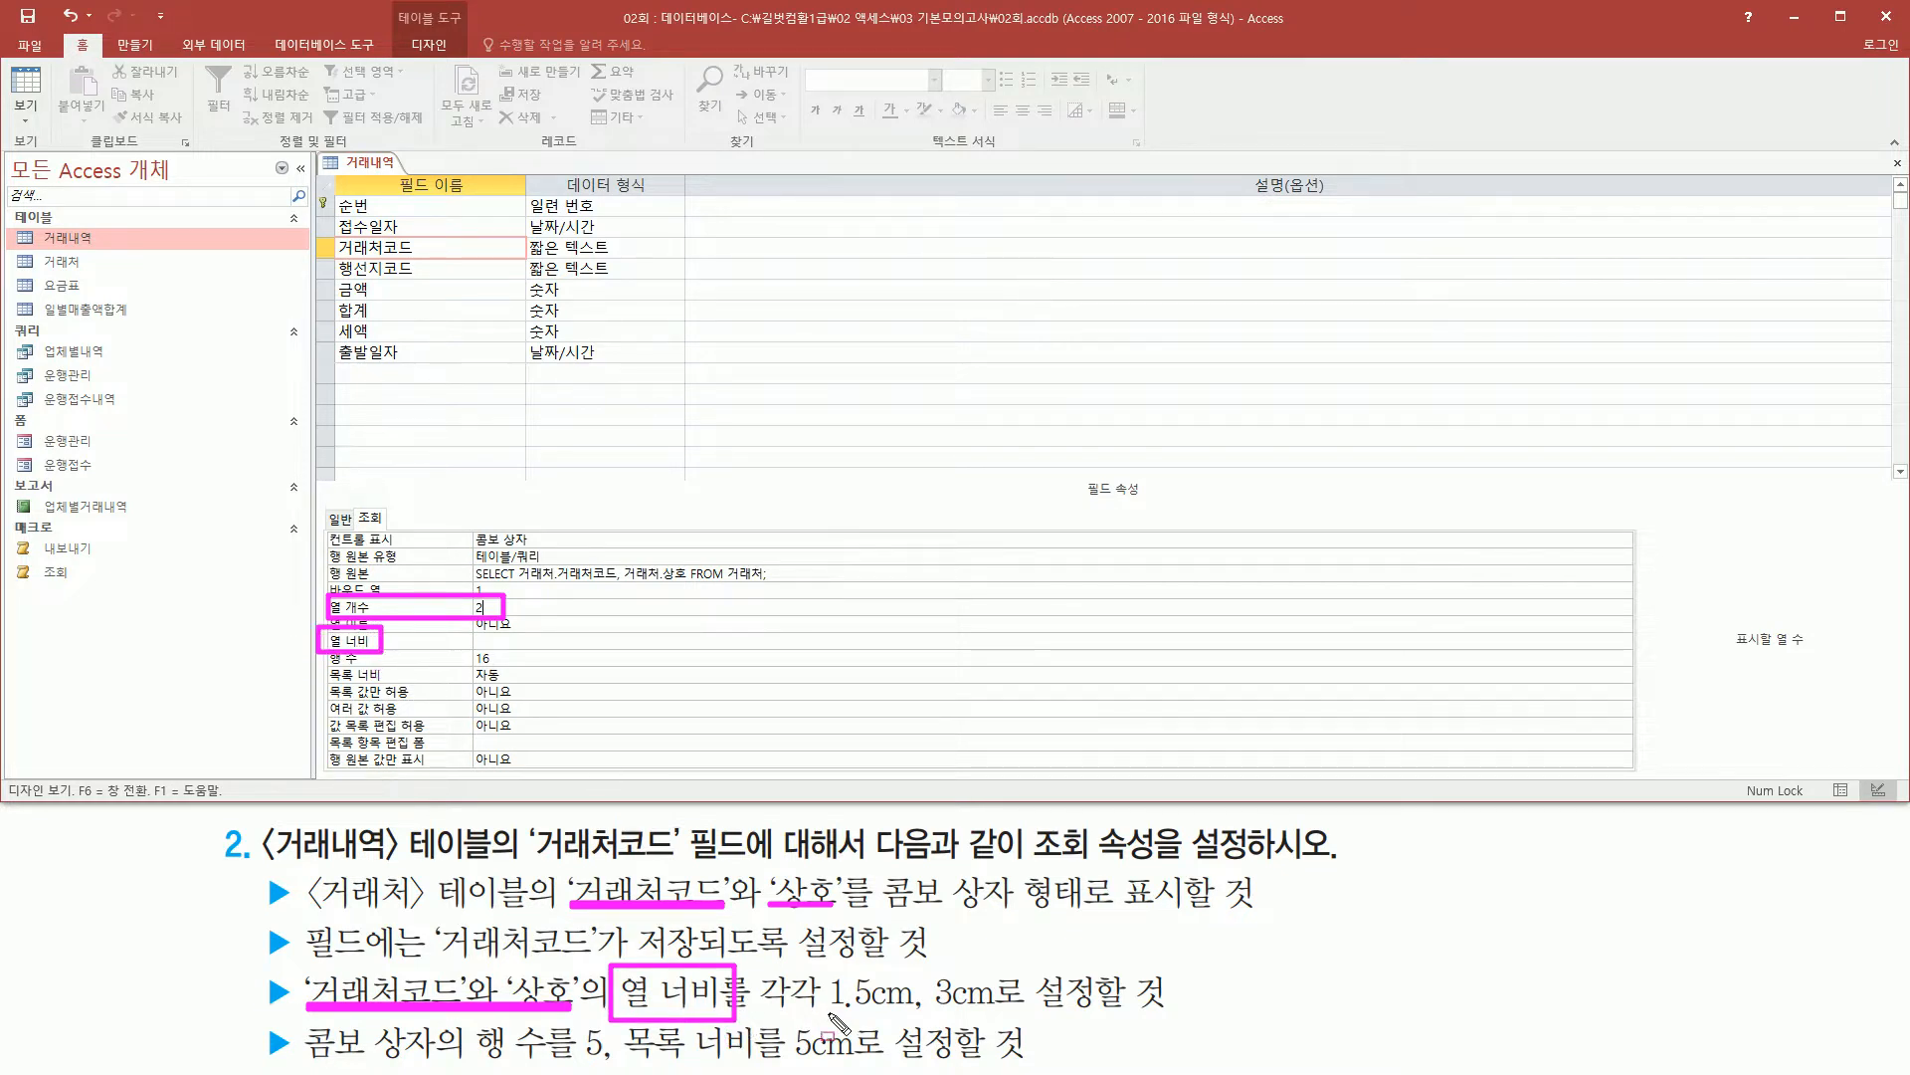
drag(820, 1013, 1000, 1012)
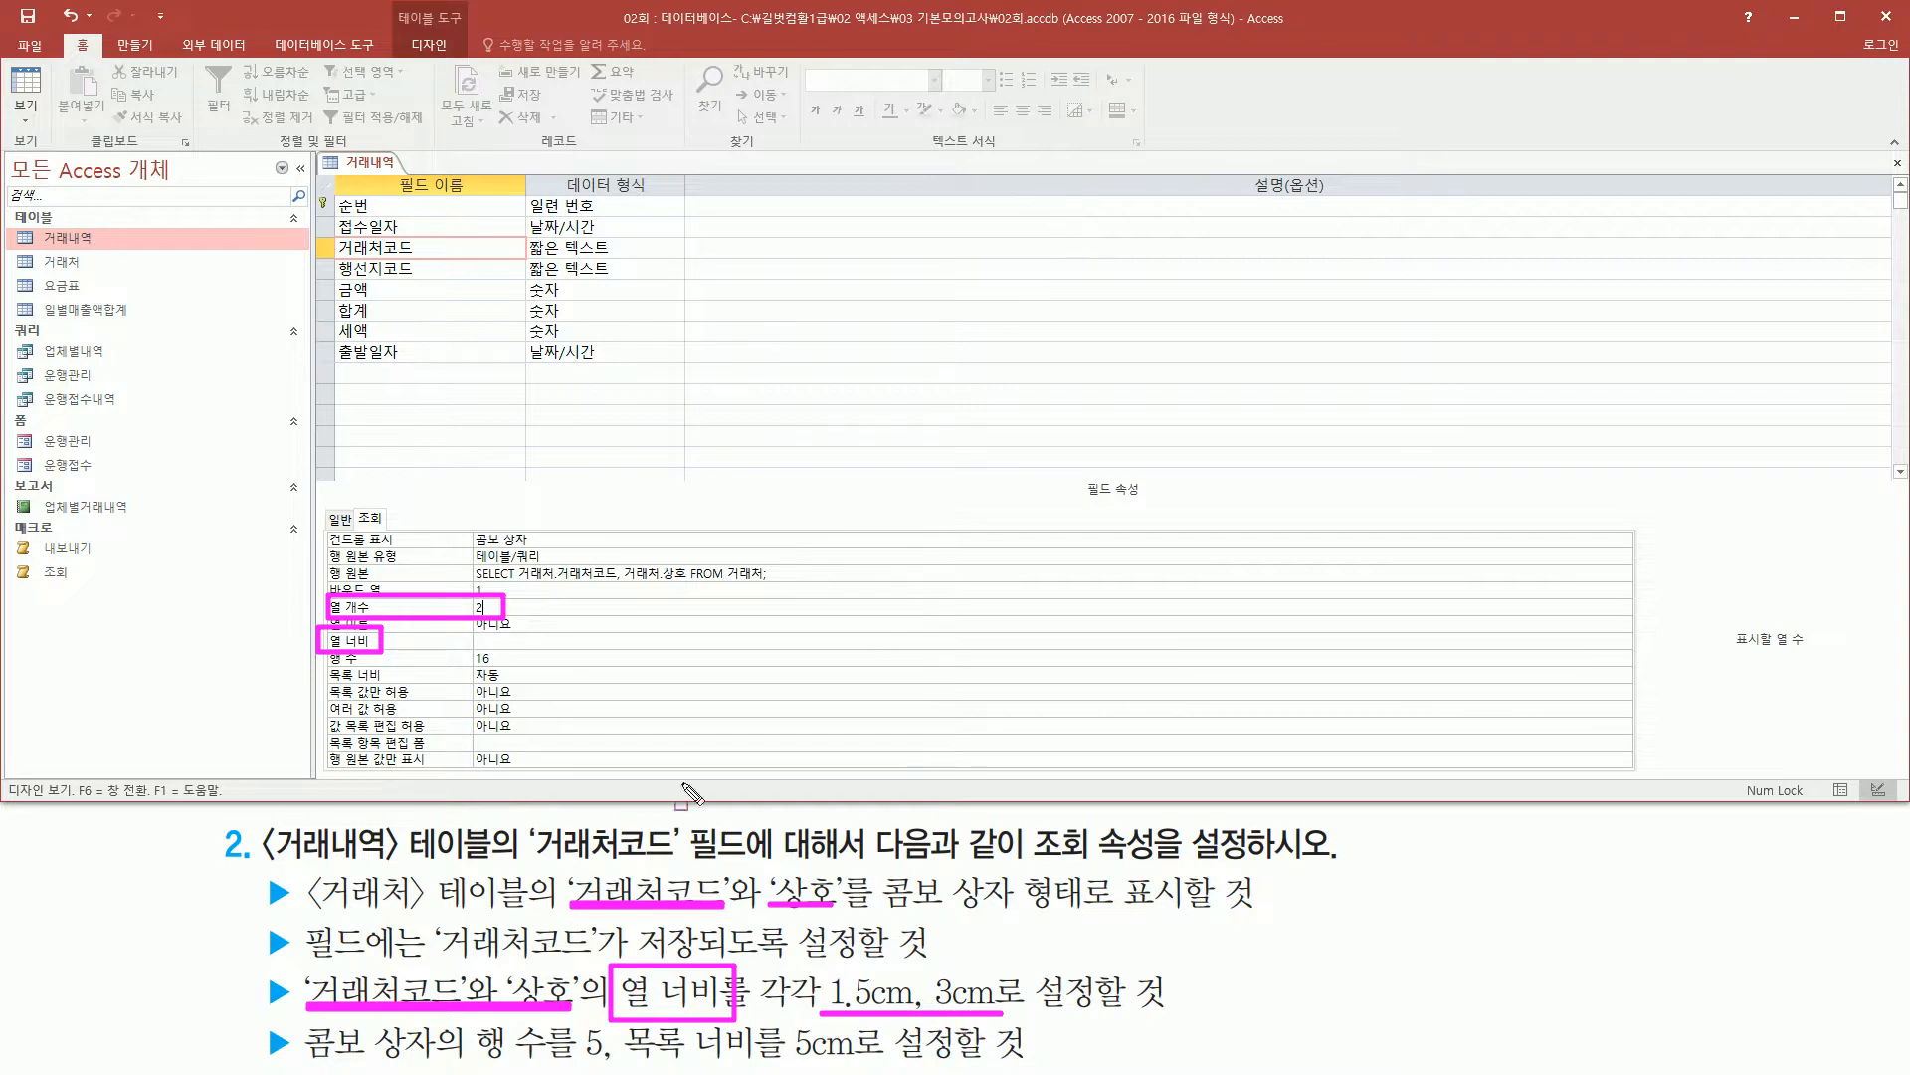
click(508, 640)
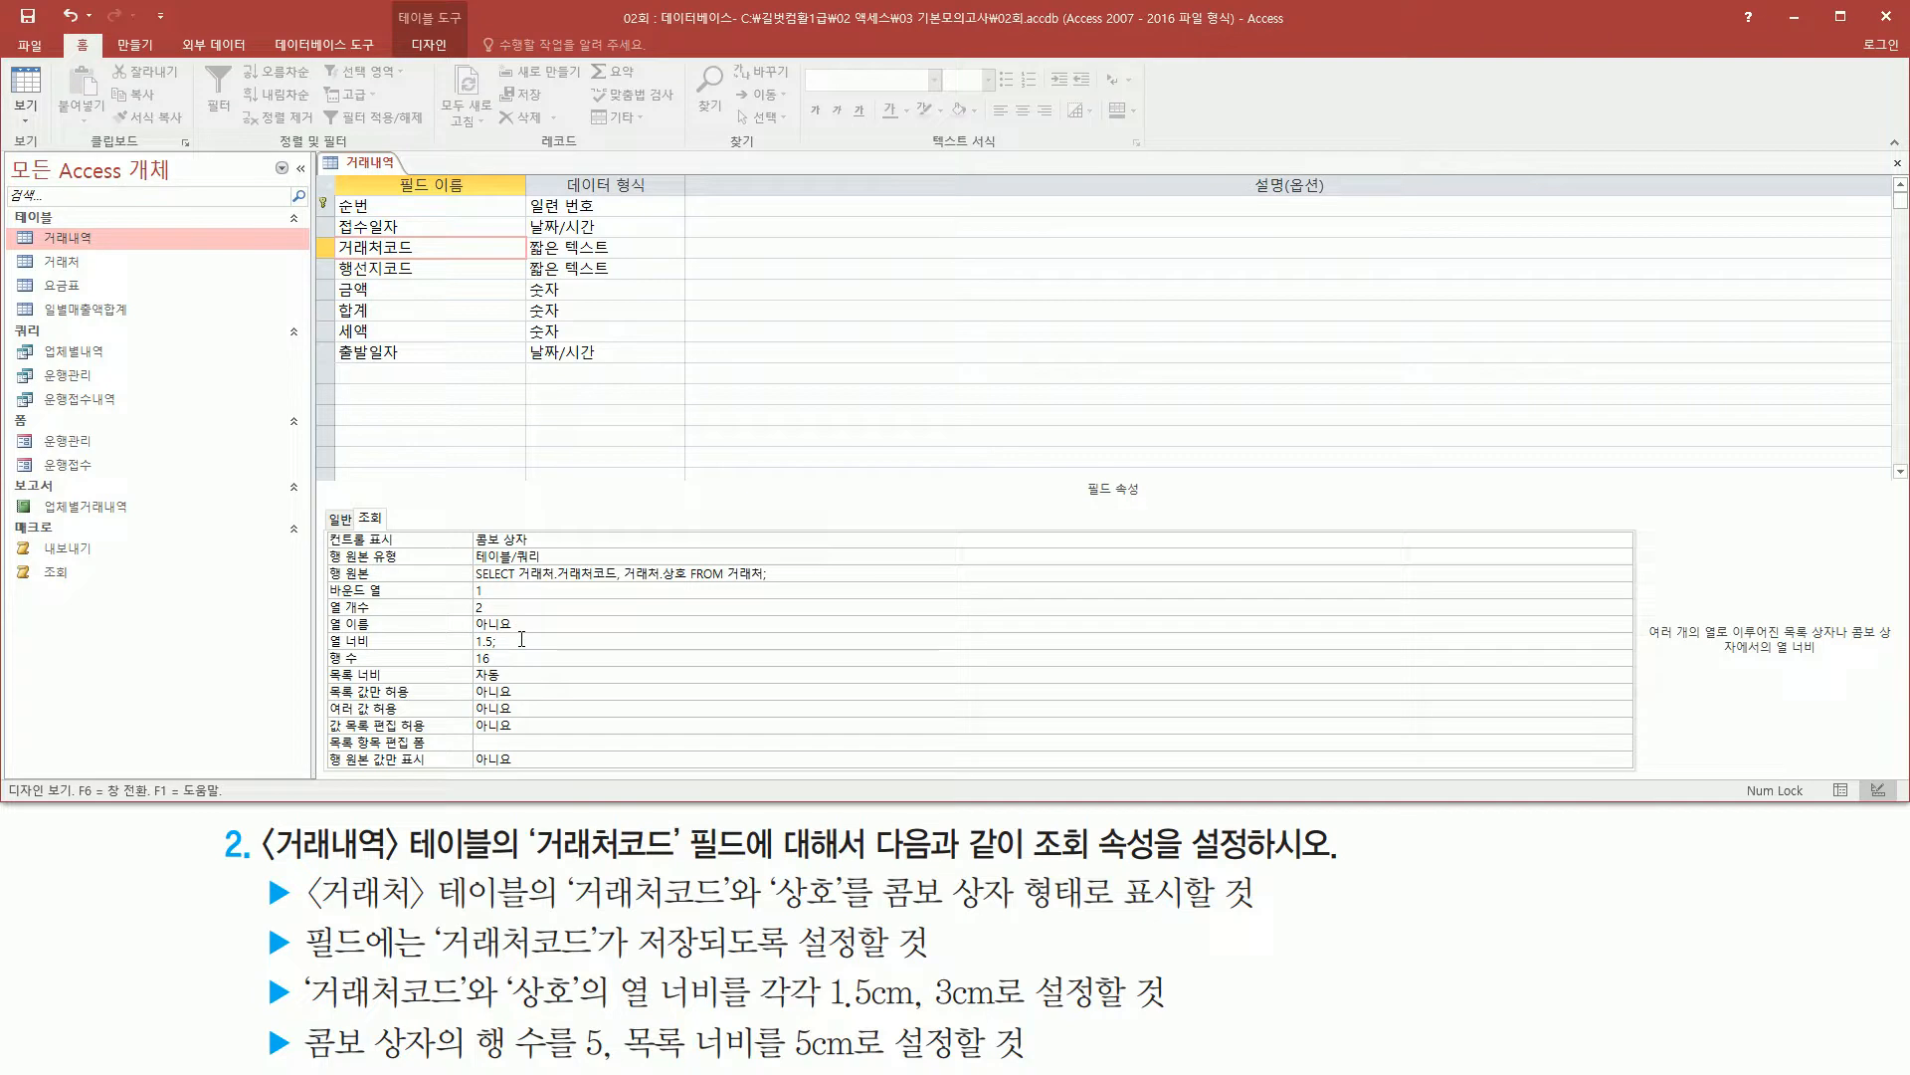
key(ctrl+2)
drag(476, 653, 511, 654)
drag(738, 662, 720, 643)
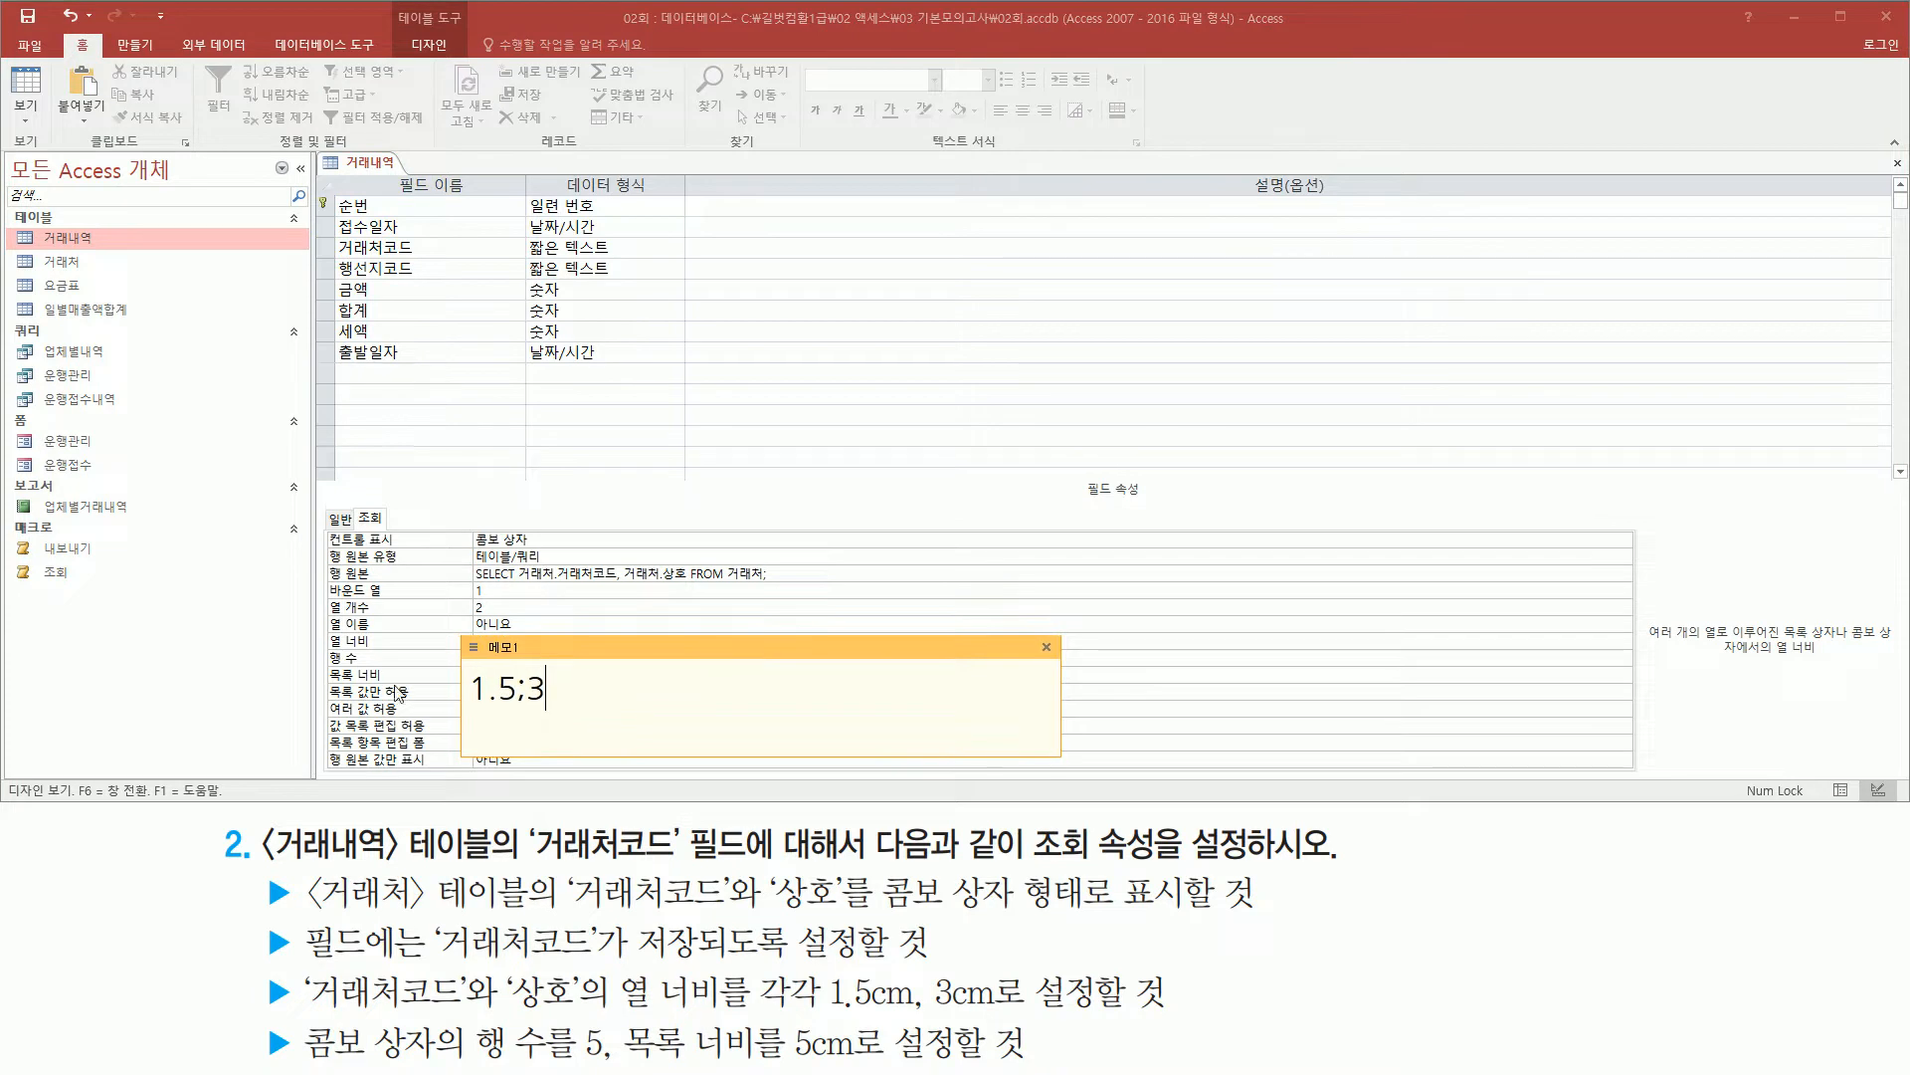
key(ctrl+2)
drag(466, 716, 546, 715)
key(Escape)
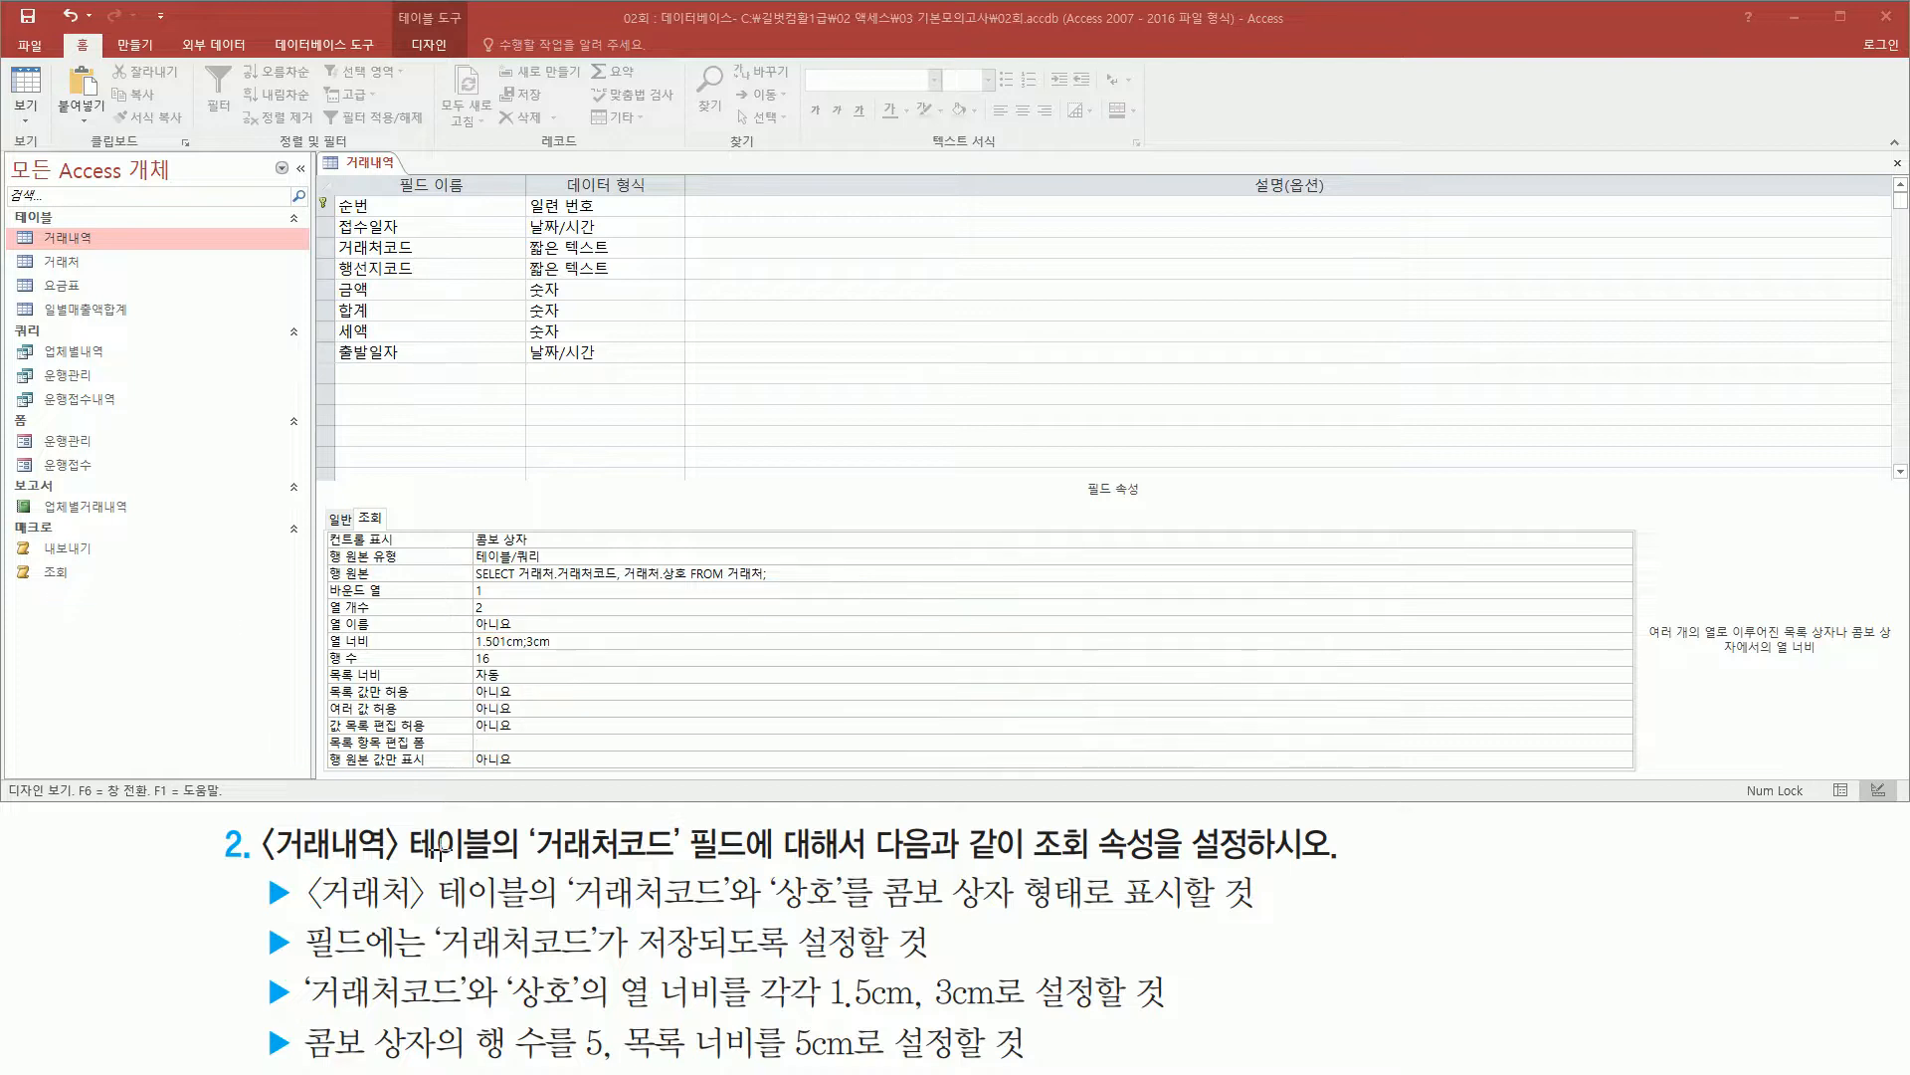
drag(459, 628, 584, 660)
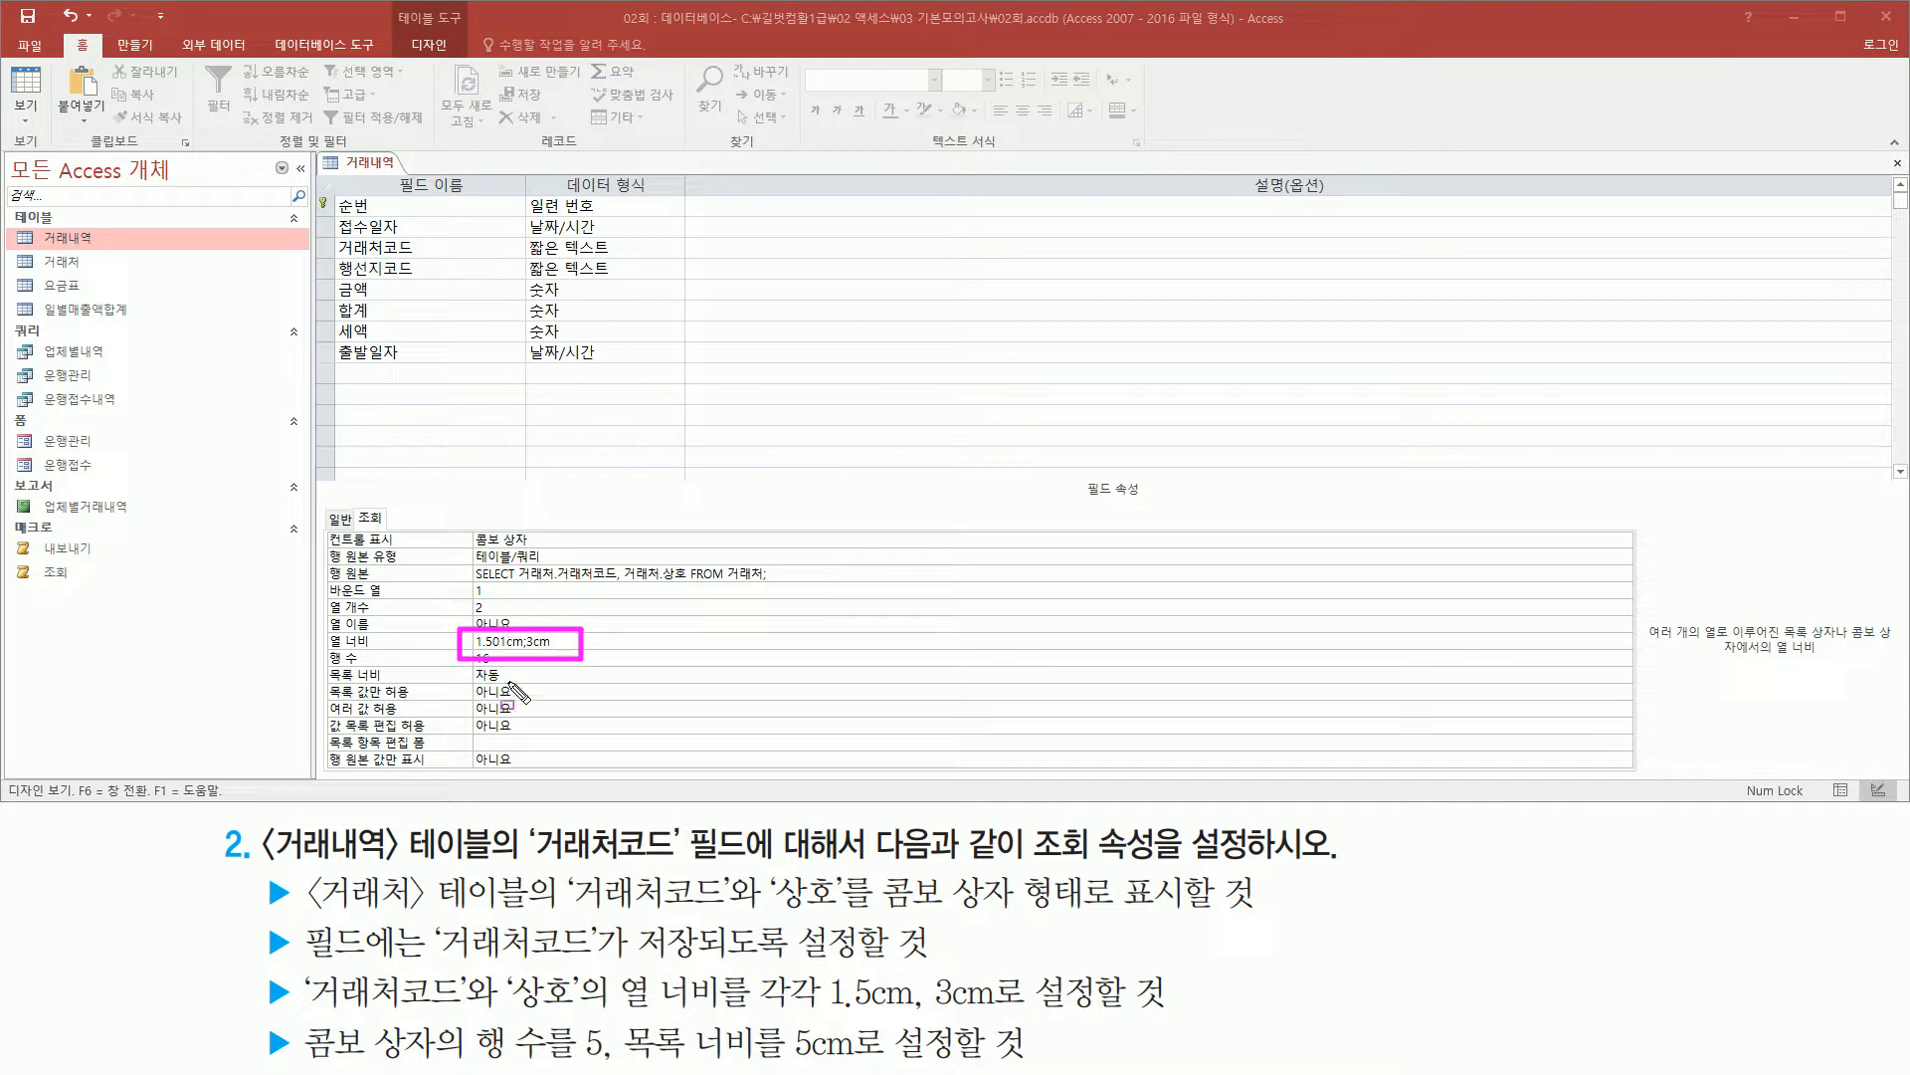
- Set the 행 수 property of the 거래처코드 field's combo box to 5
mouse_move(298, 1009)
mouse_down()
mouse_move(308, 1043)
mouse_move(609, 1061)
mouse_up()
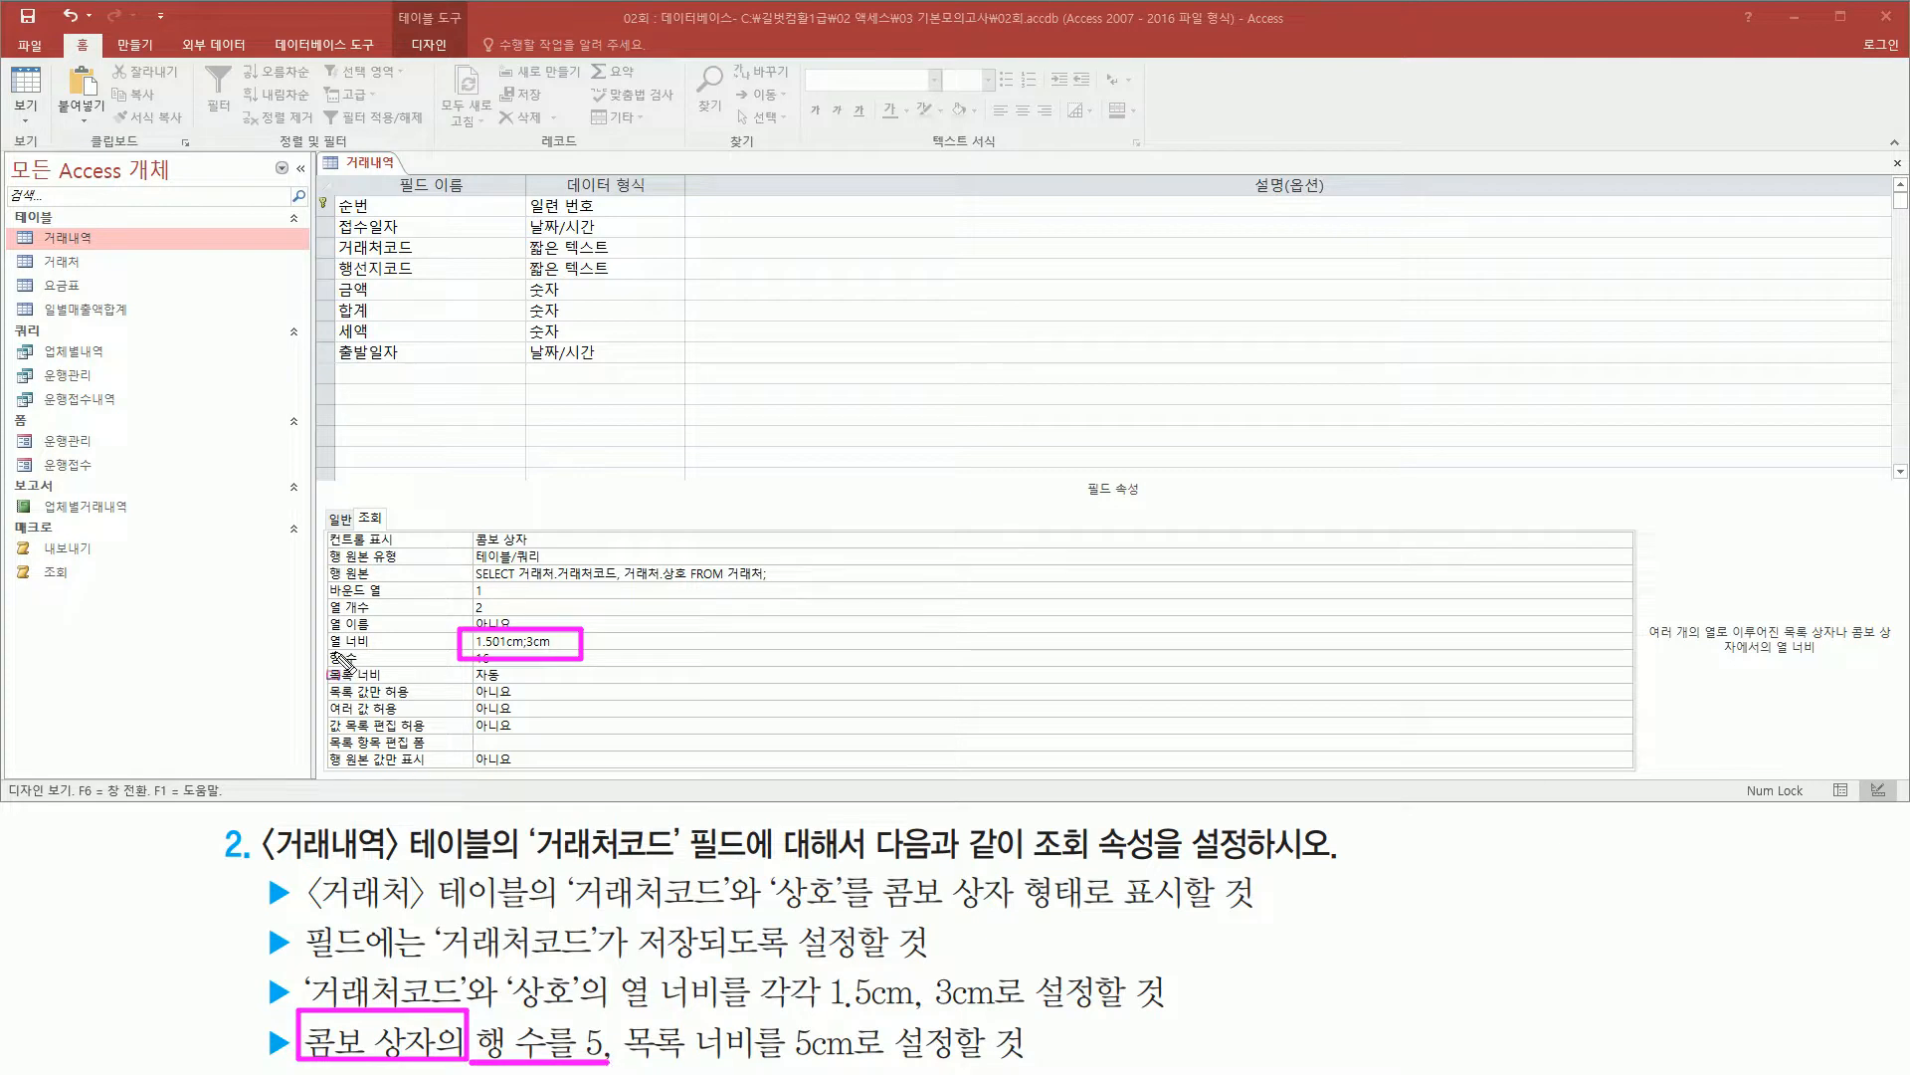
drag(325, 648, 371, 674)
key(Escape)
drag(495, 670, 467, 665)
key(Escape)
click(522, 657)
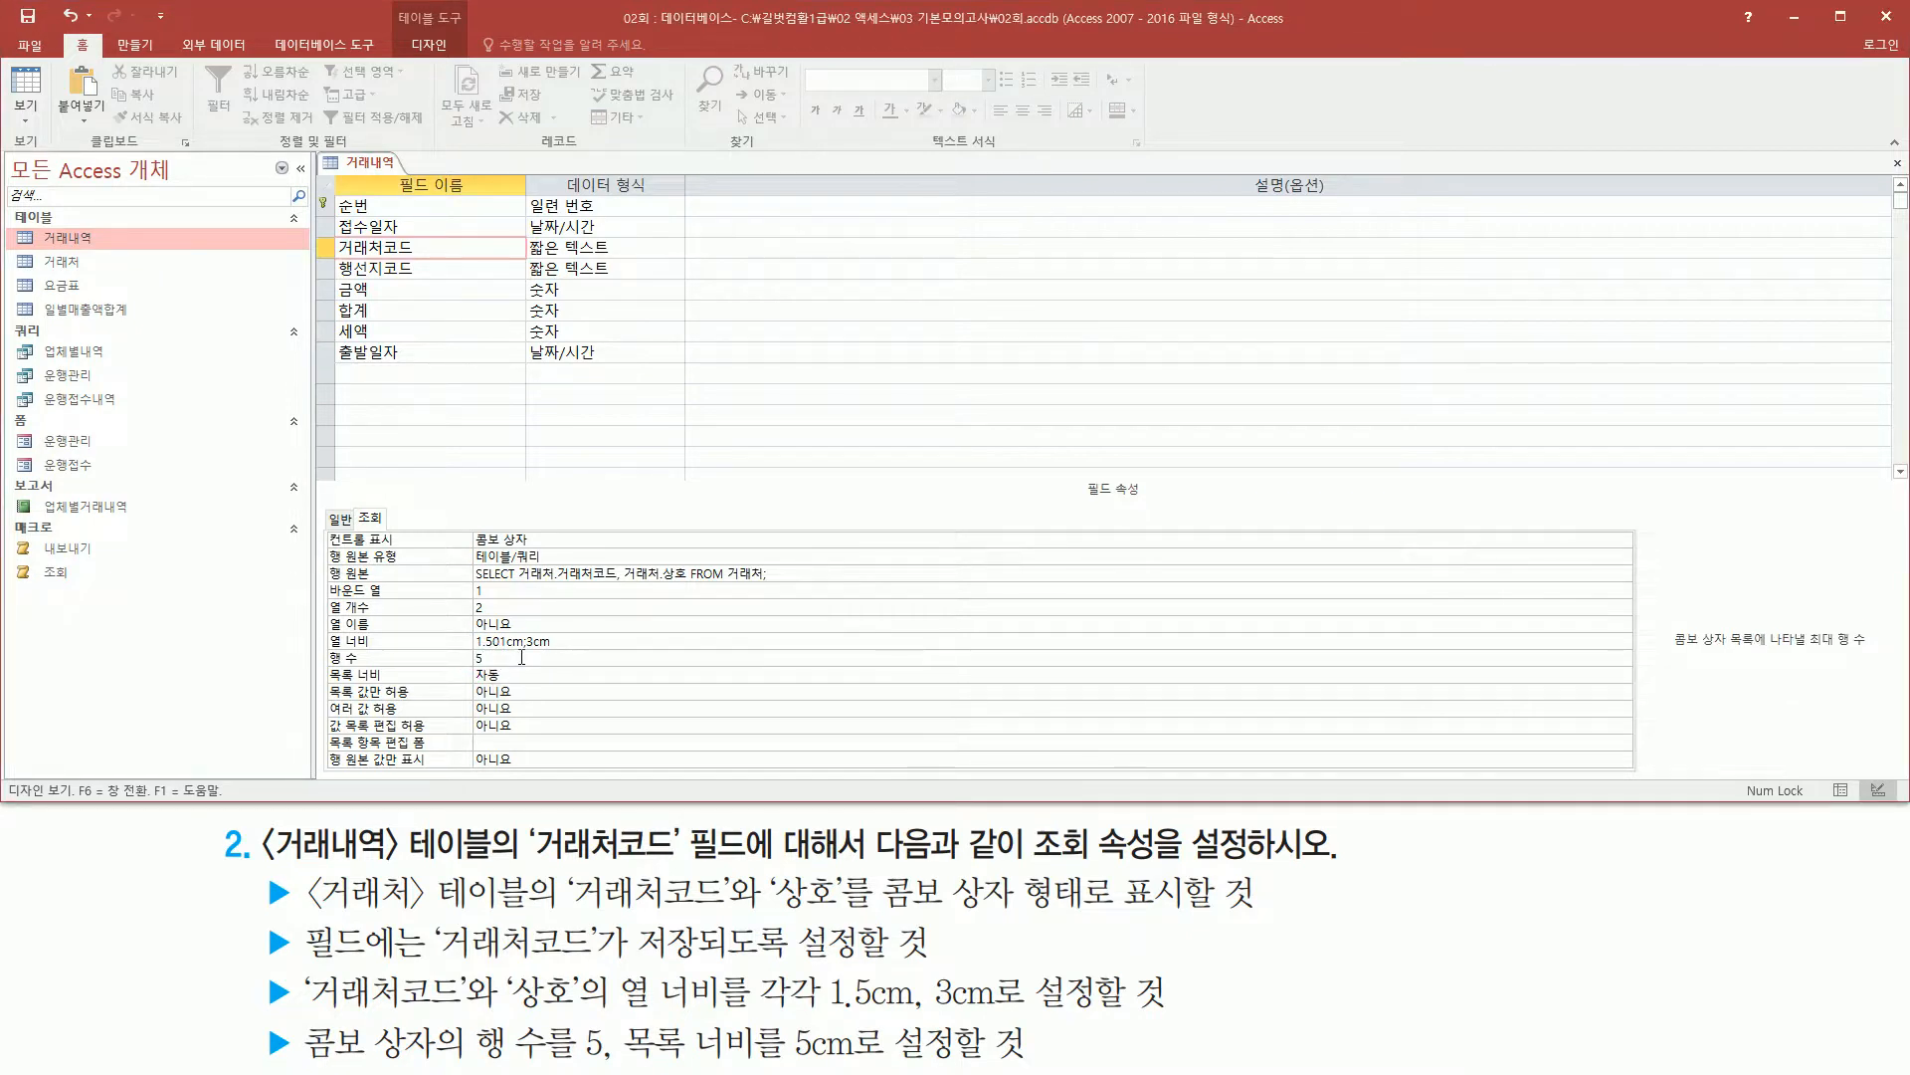
- Set the 목록 너비 property of the 거래처코드 field's combo box to 5 cm
mouse_move(624, 1014)
mouse_down()
mouse_move(764, 1066)
mouse_move(1000, 1063)
mouse_up()
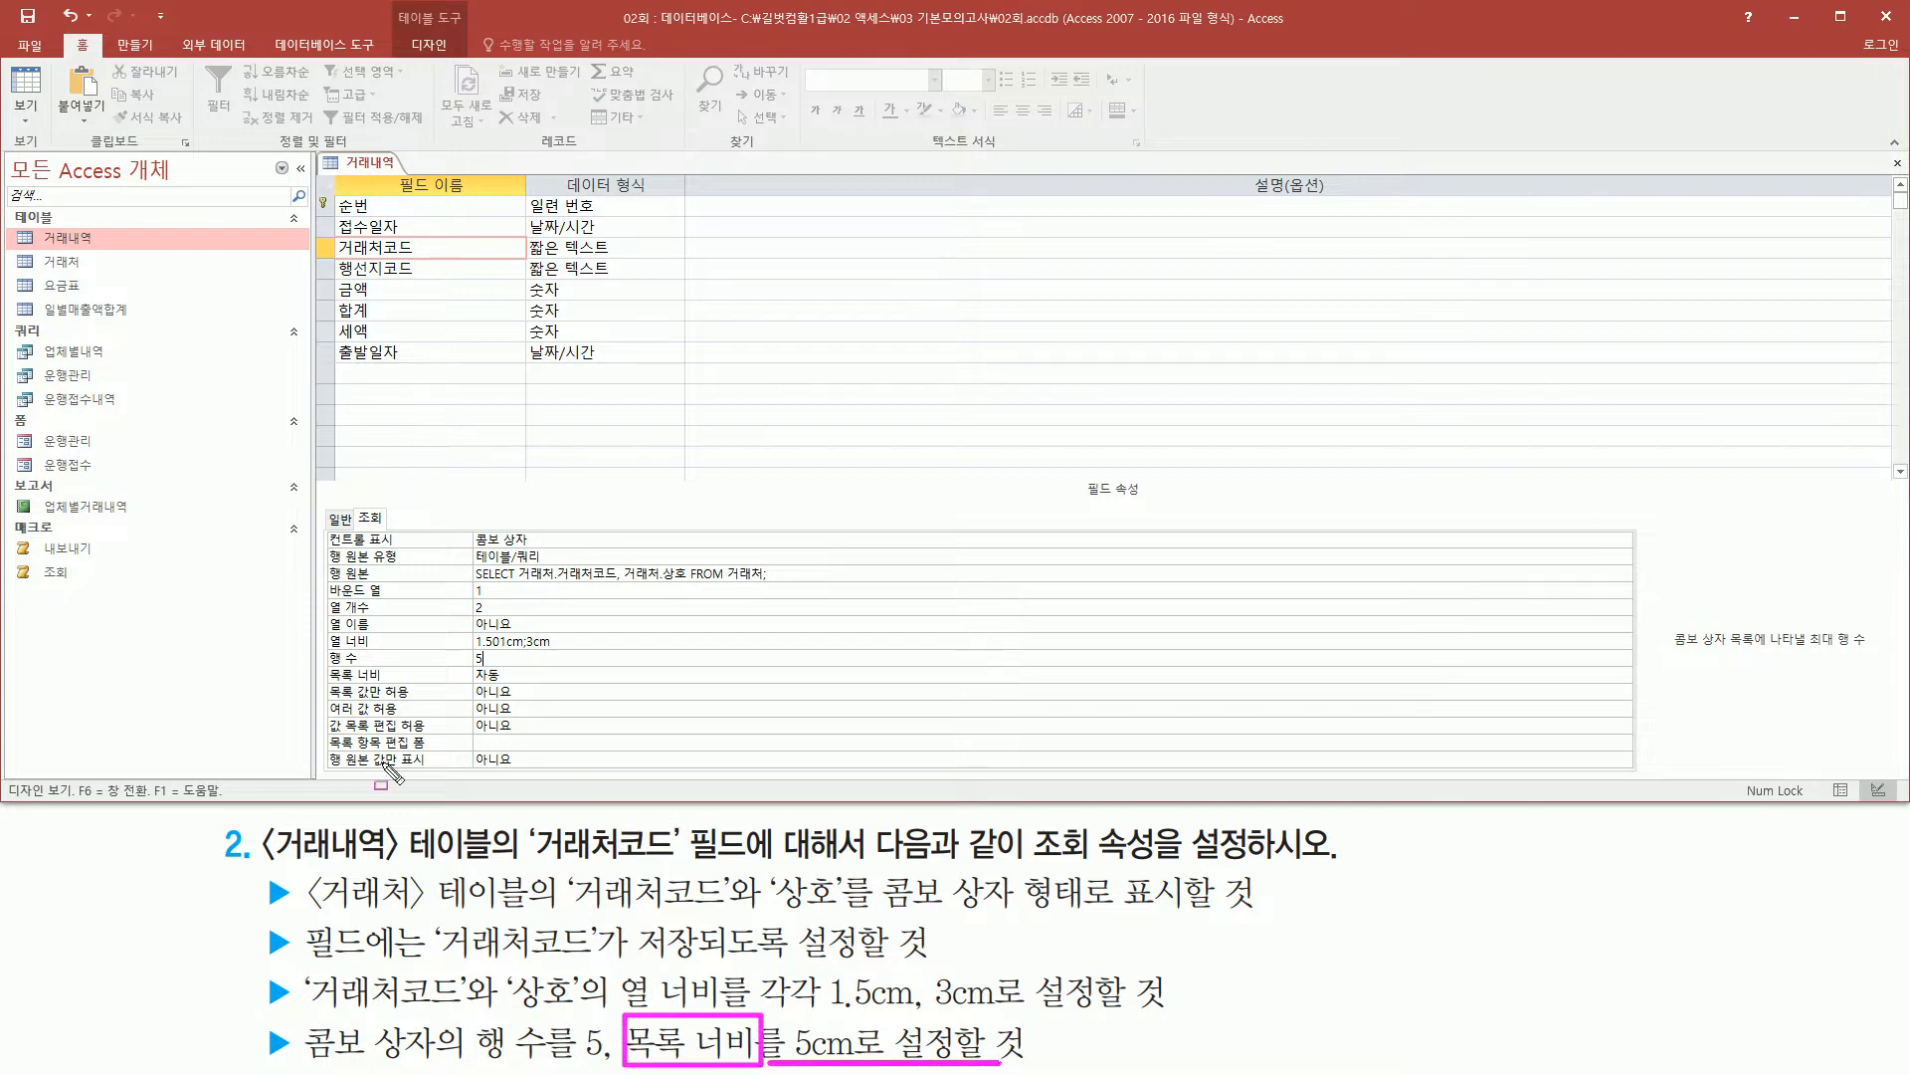
mouse_move(323, 659)
mouse_down()
mouse_move(410, 696)
mouse_move(526, 687)
mouse_up()
key(Escape)
click(535, 674)
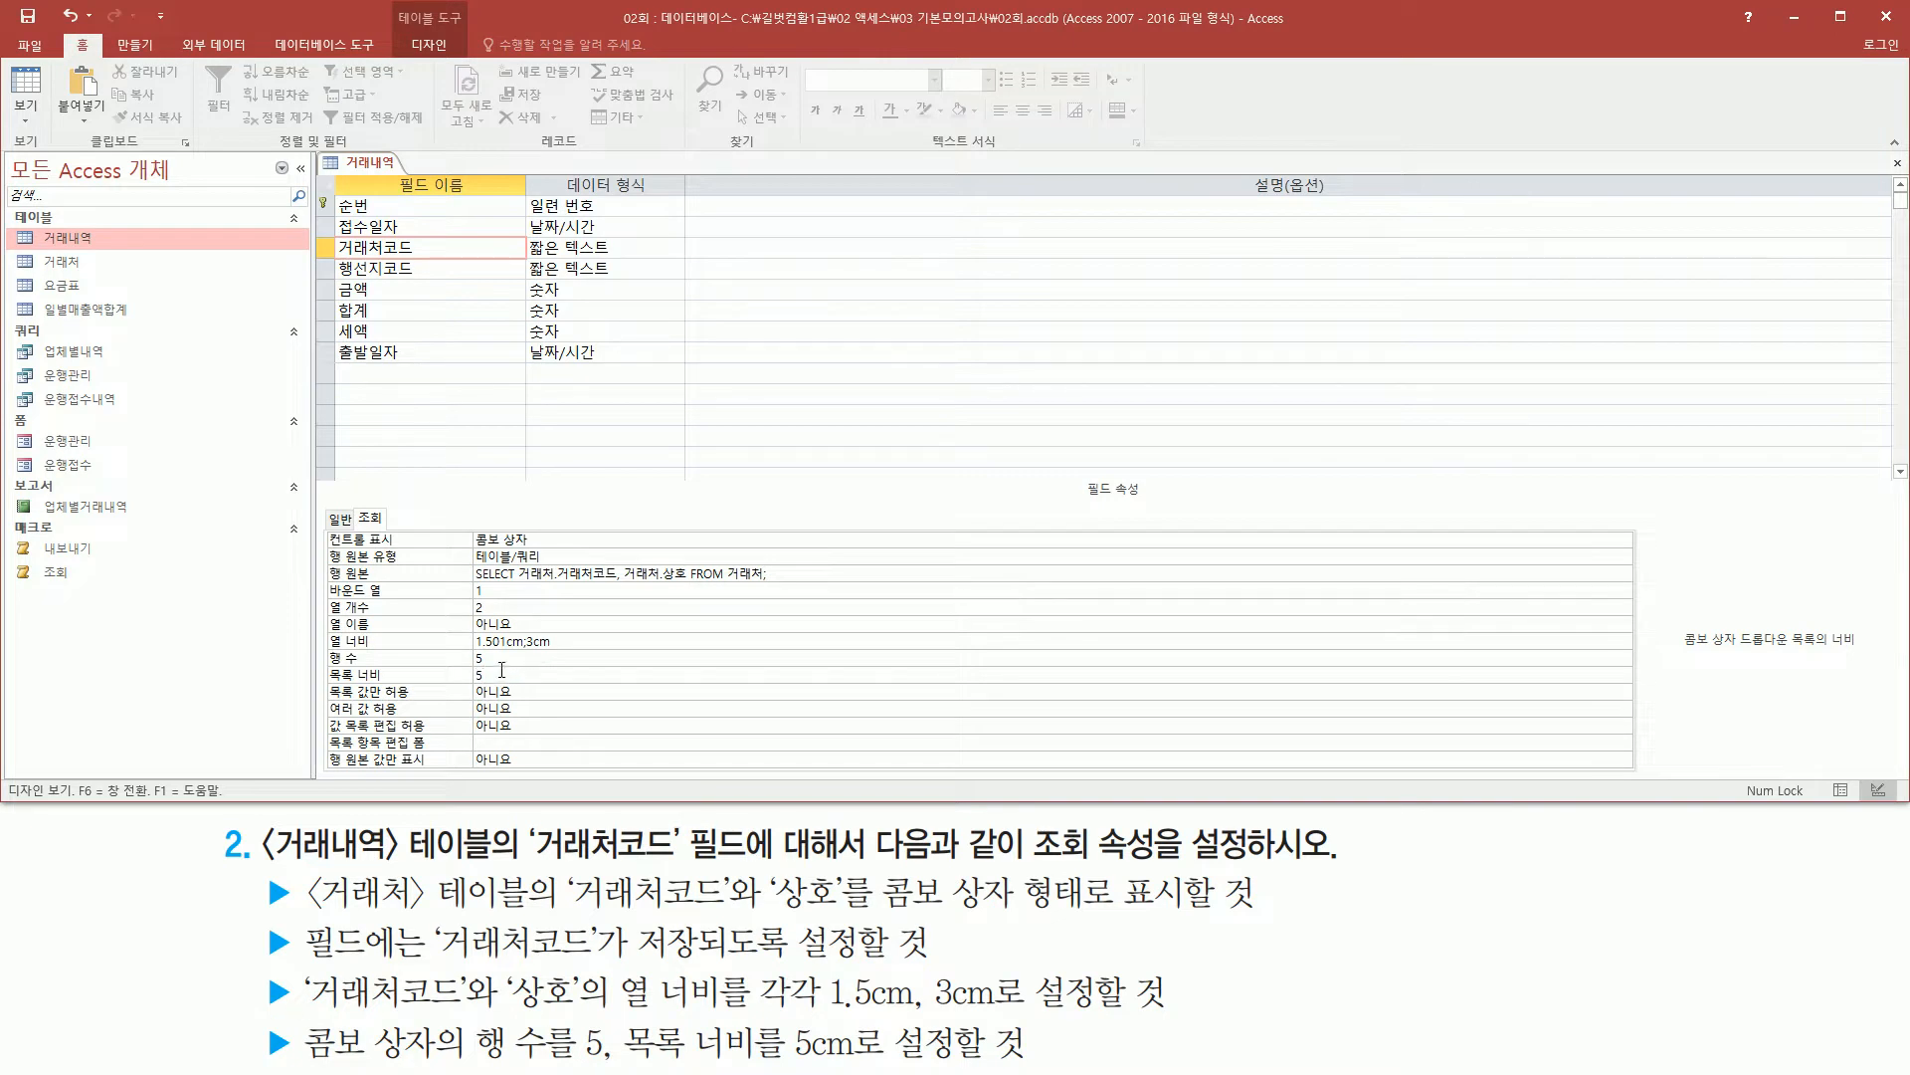
click(563, 656)
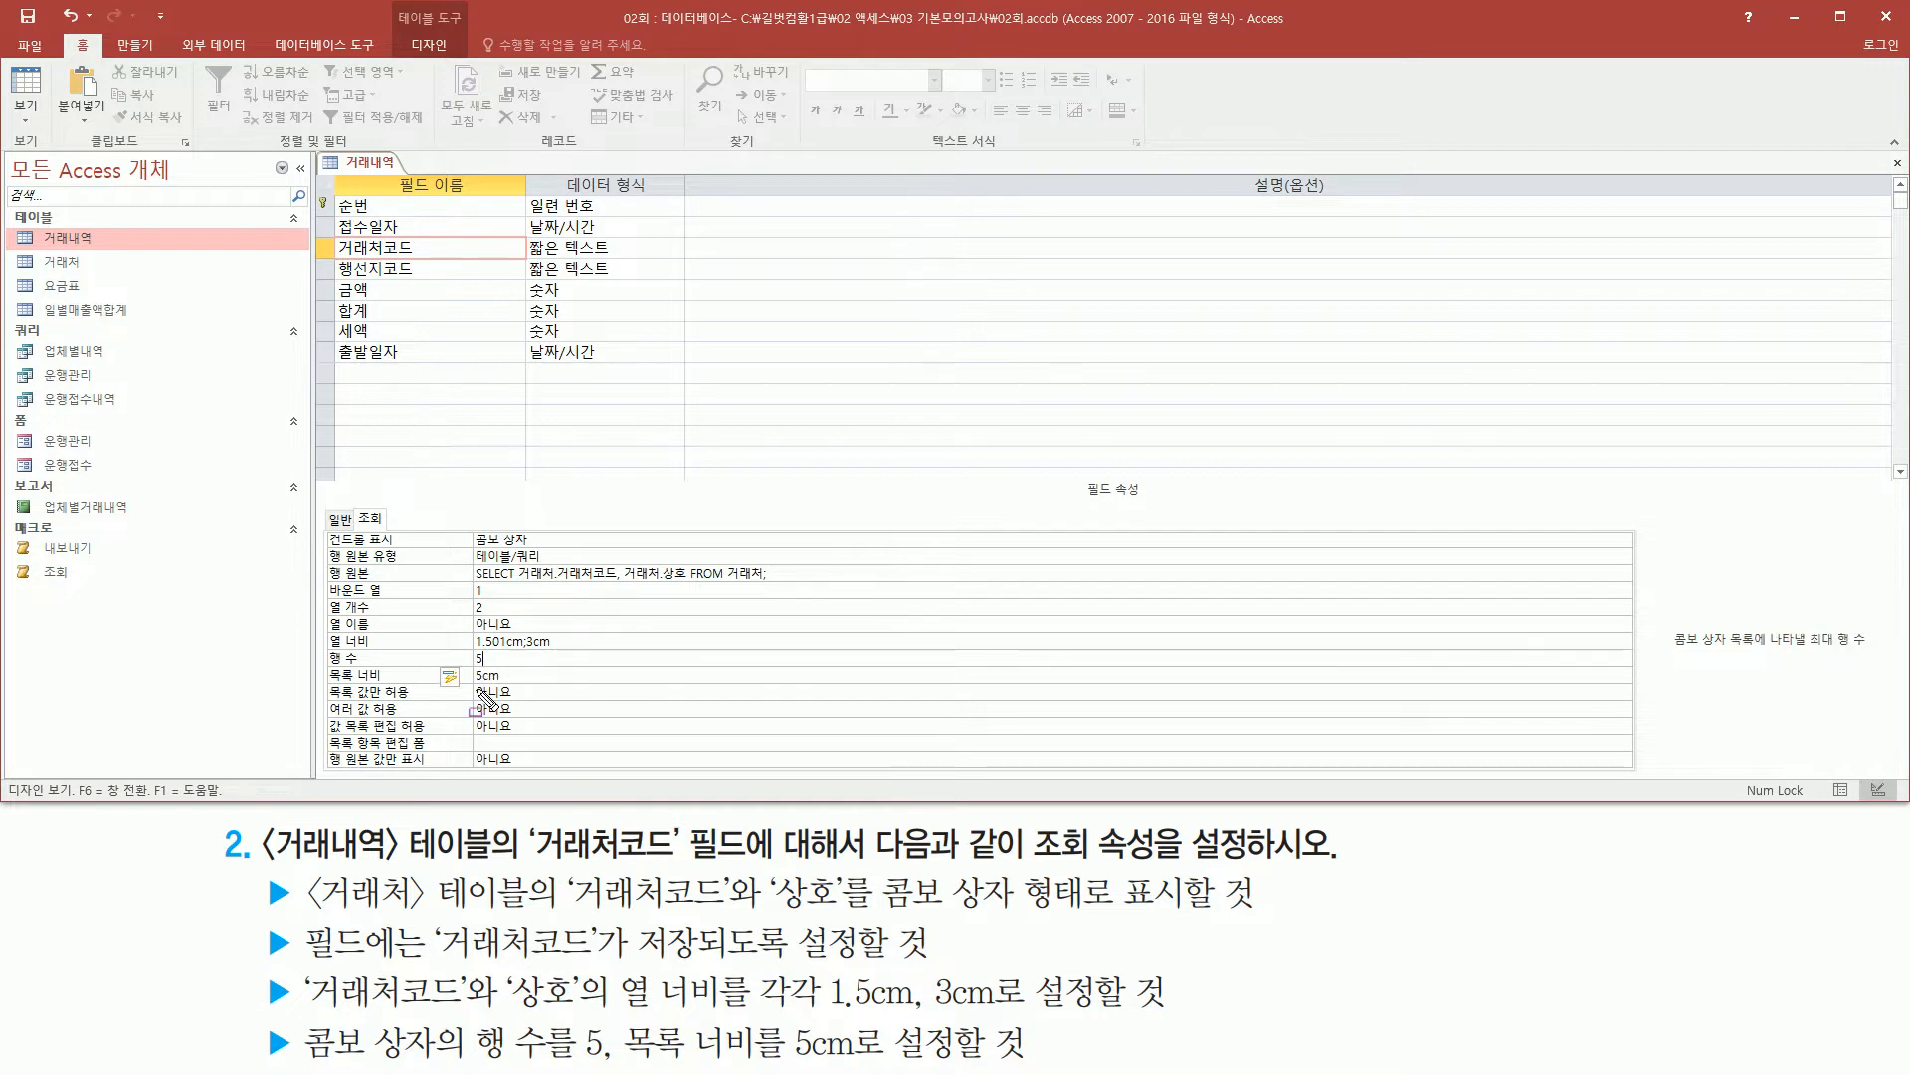
drag(471, 684, 510, 685)
key(ctrl+shift+d)
mouse_move(322, 530)
mouse_down()
mouse_move(559, 587)
mouse_move(808, 590)
mouse_move(826, 619)
mouse_up()
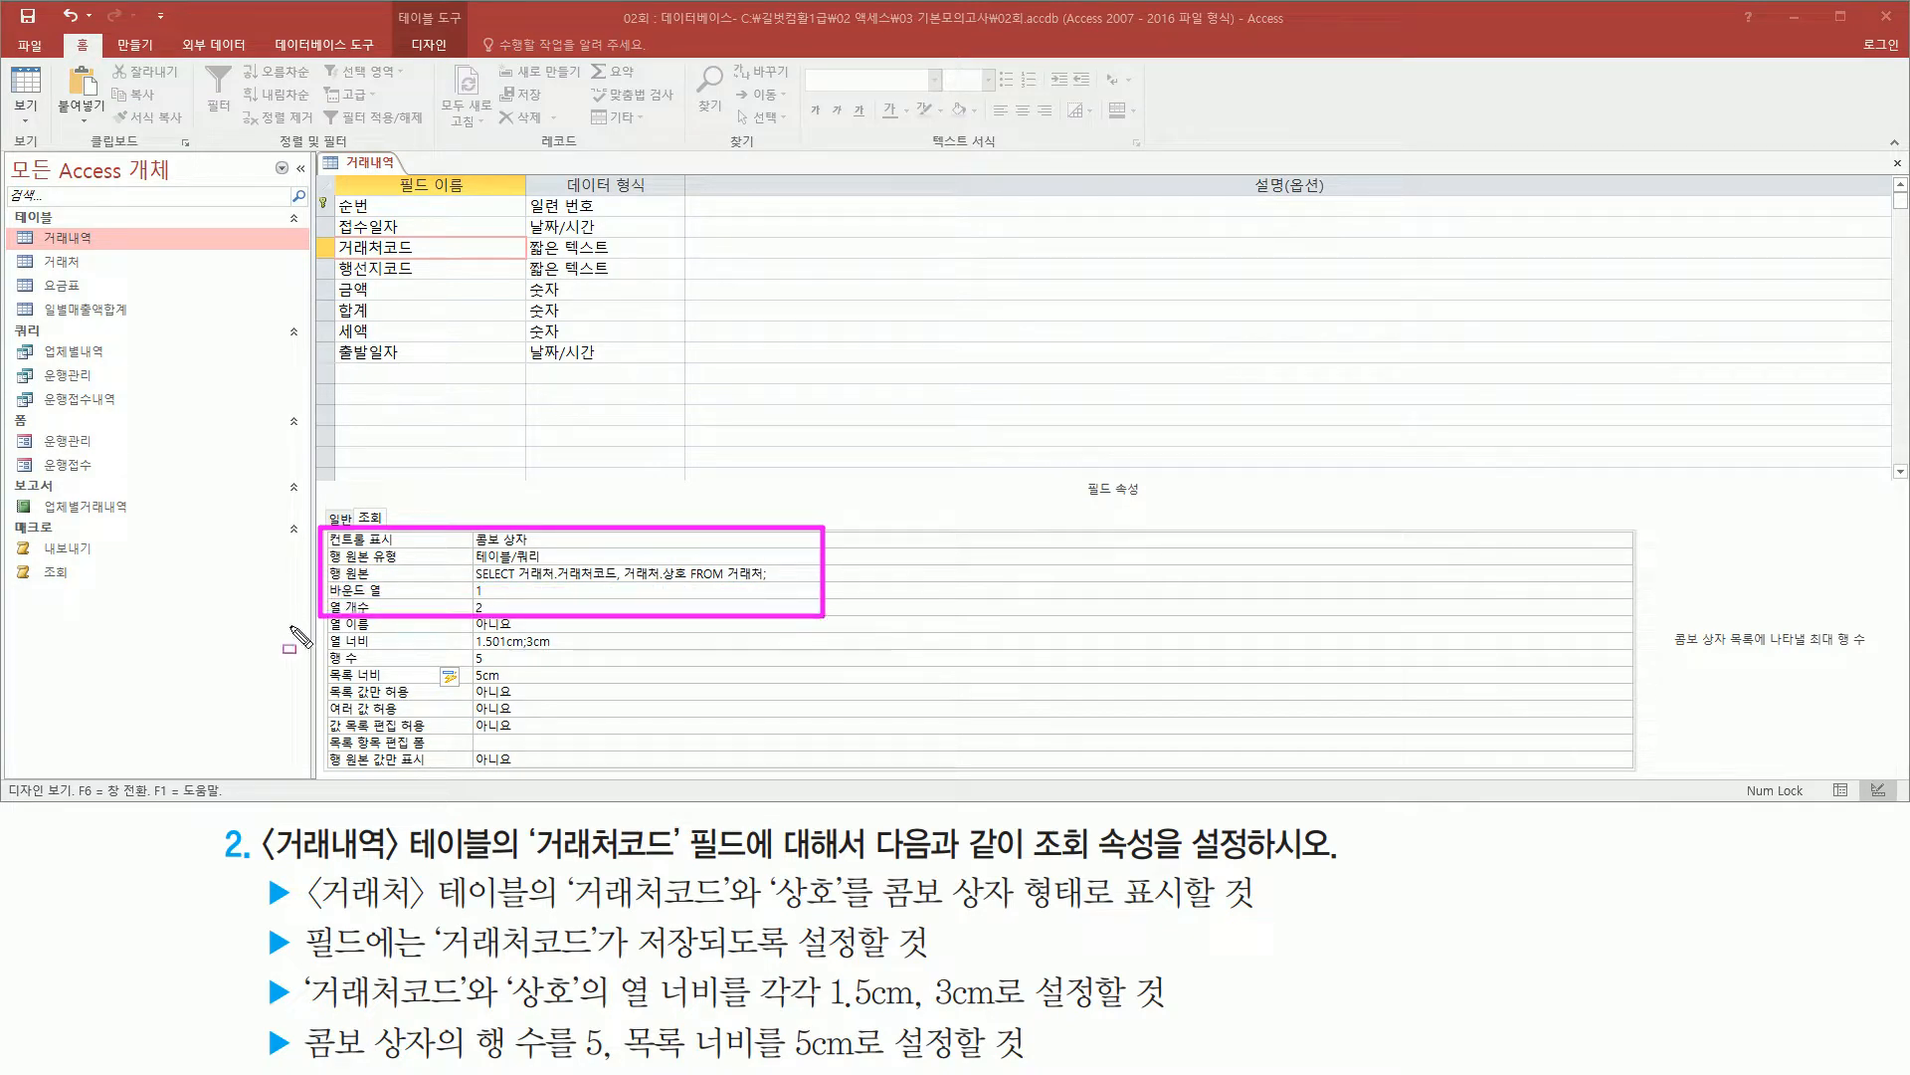
mouse_move(312, 626)
mouse_down()
mouse_move(403, 689)
mouse_move(610, 688)
mouse_up()
key(Escape)
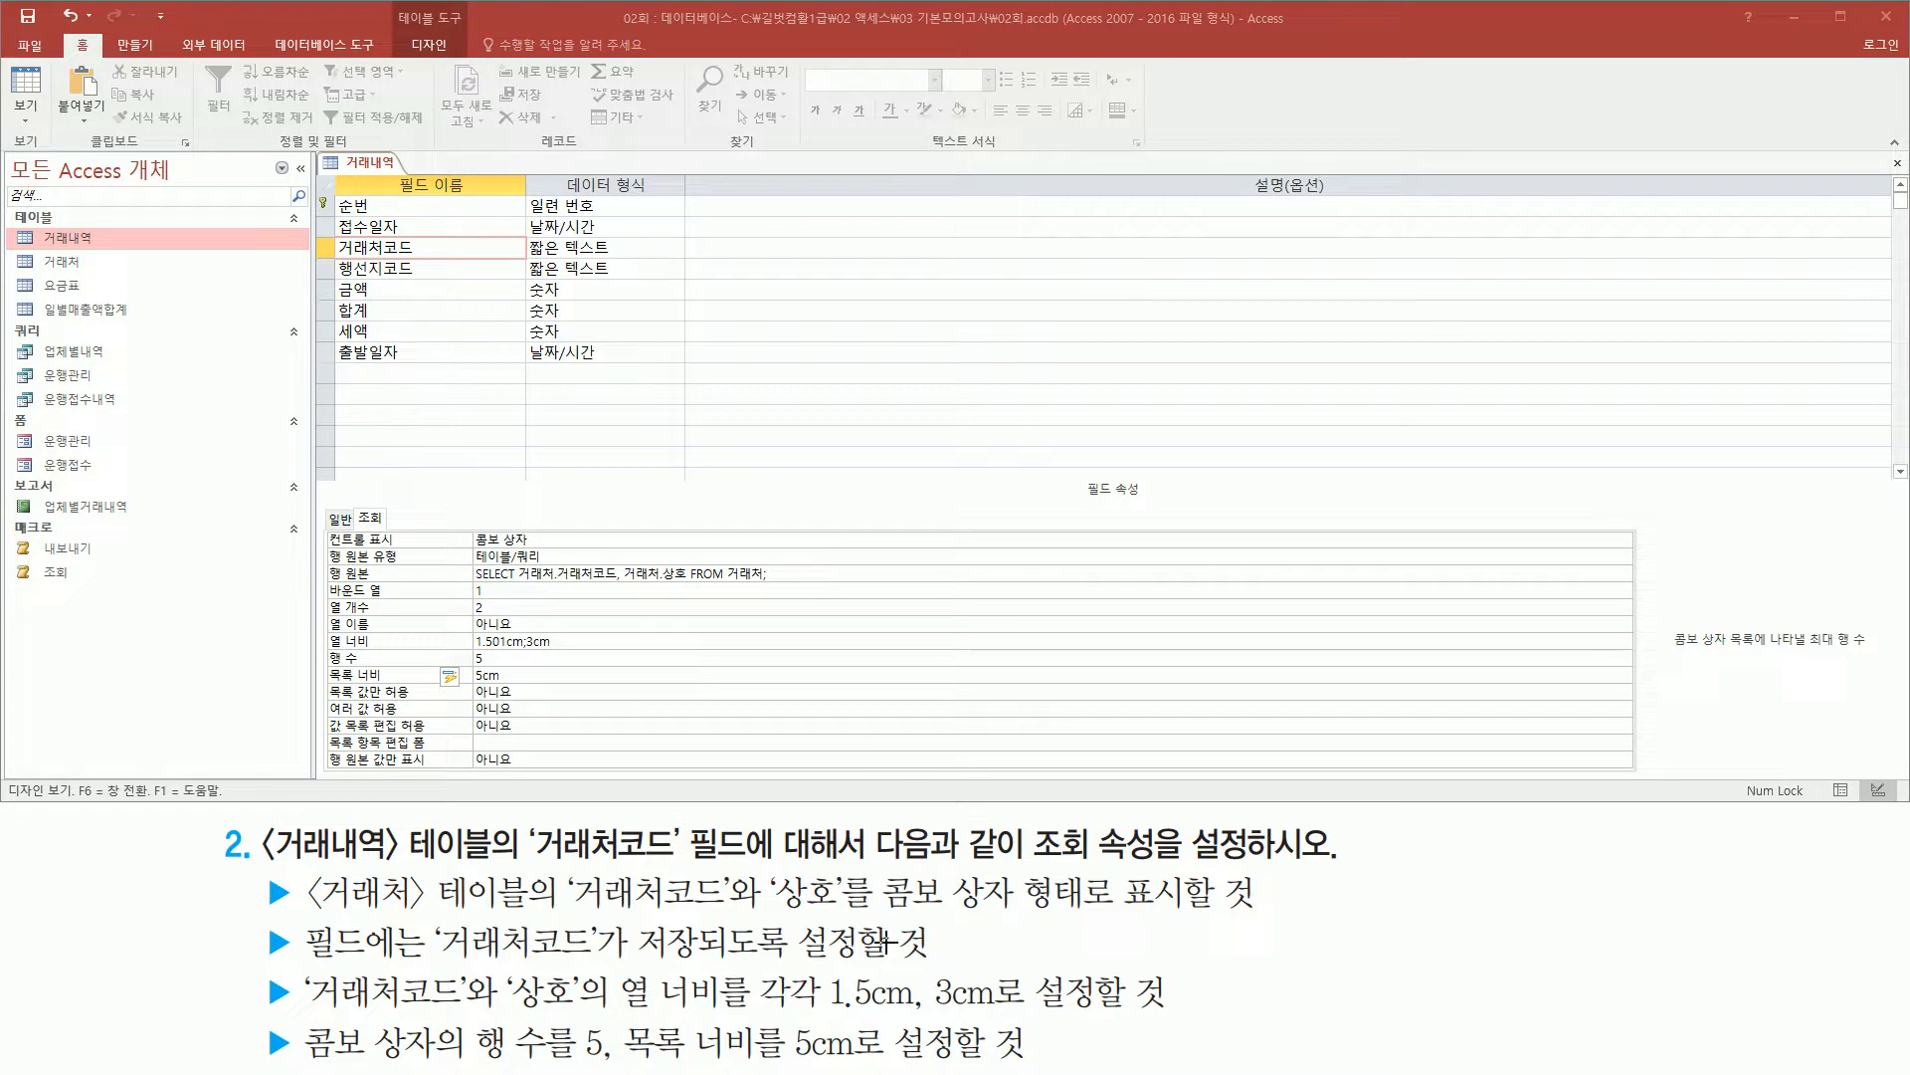
drag(332, 142, 403, 180)
key(Escape)
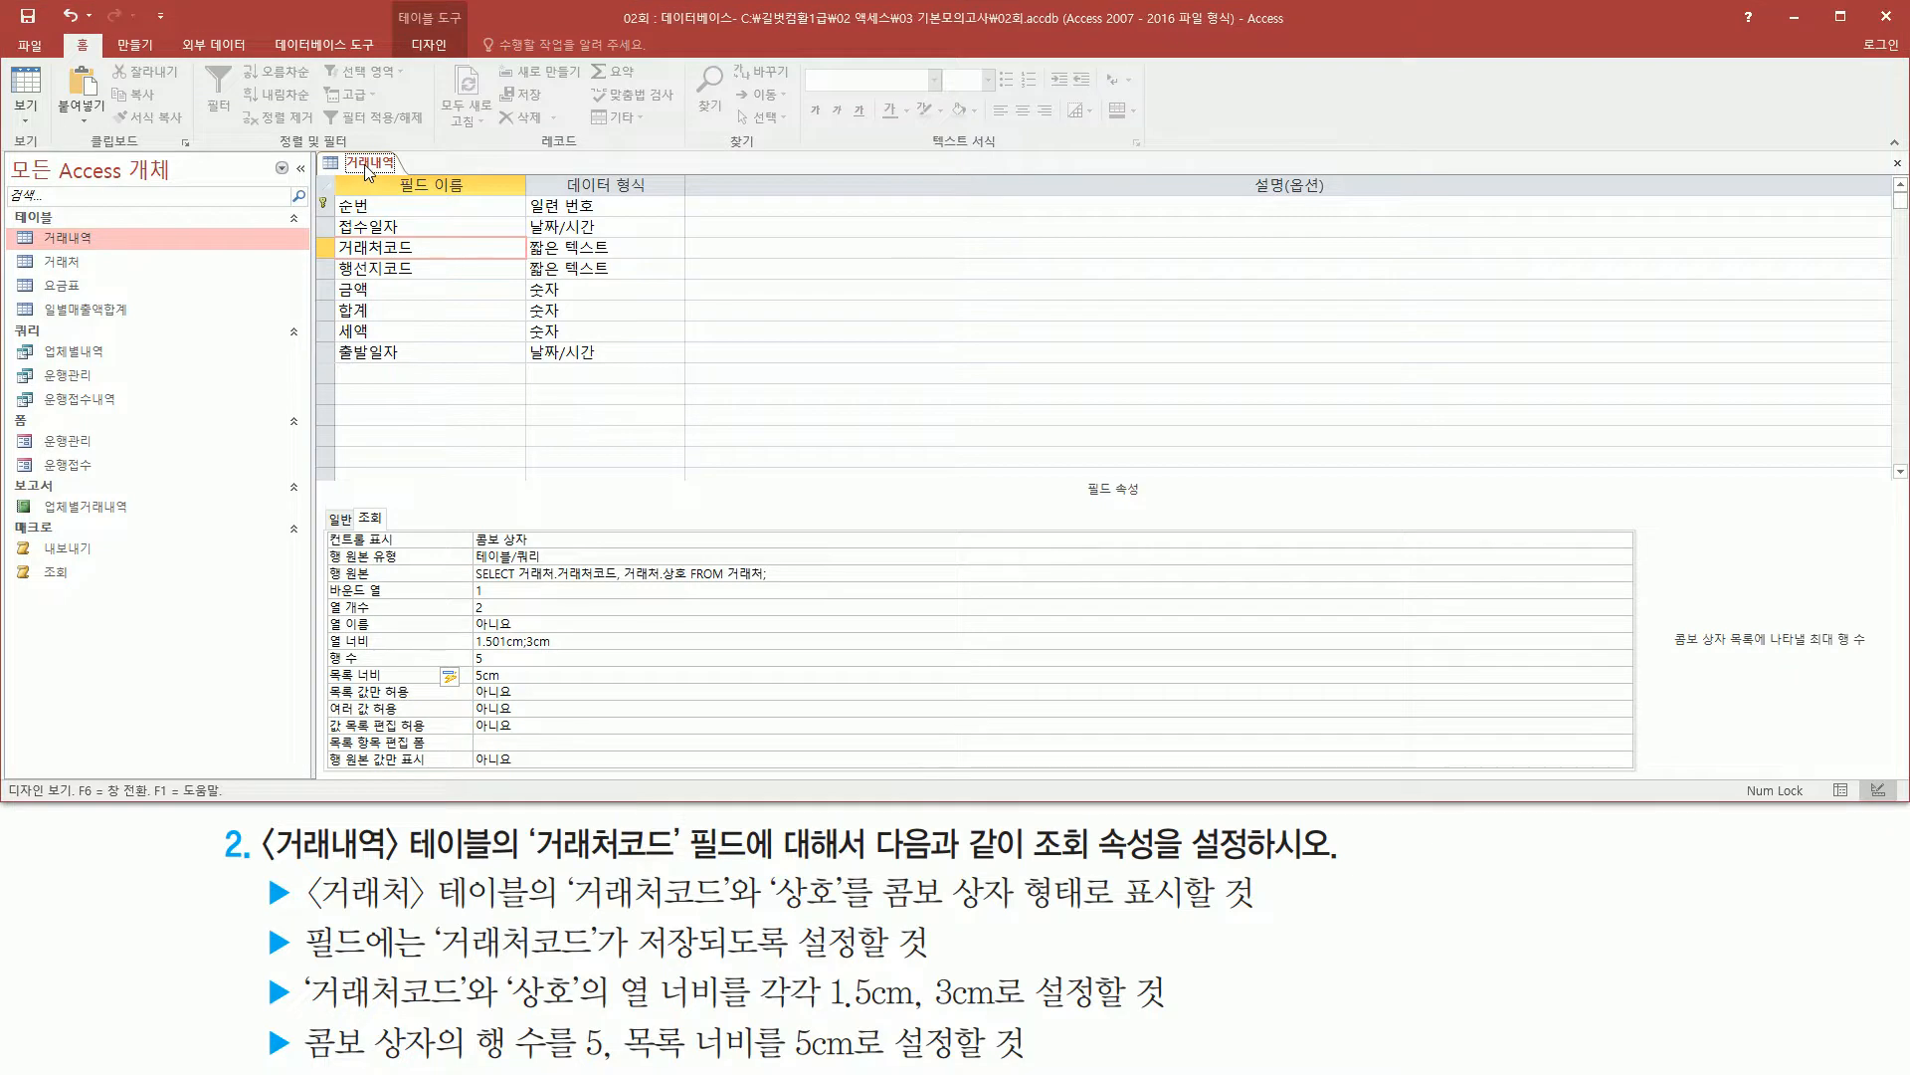
- Switch the 거래내역 table to datasheet view, saving the table's design changes
right_click(369, 165)
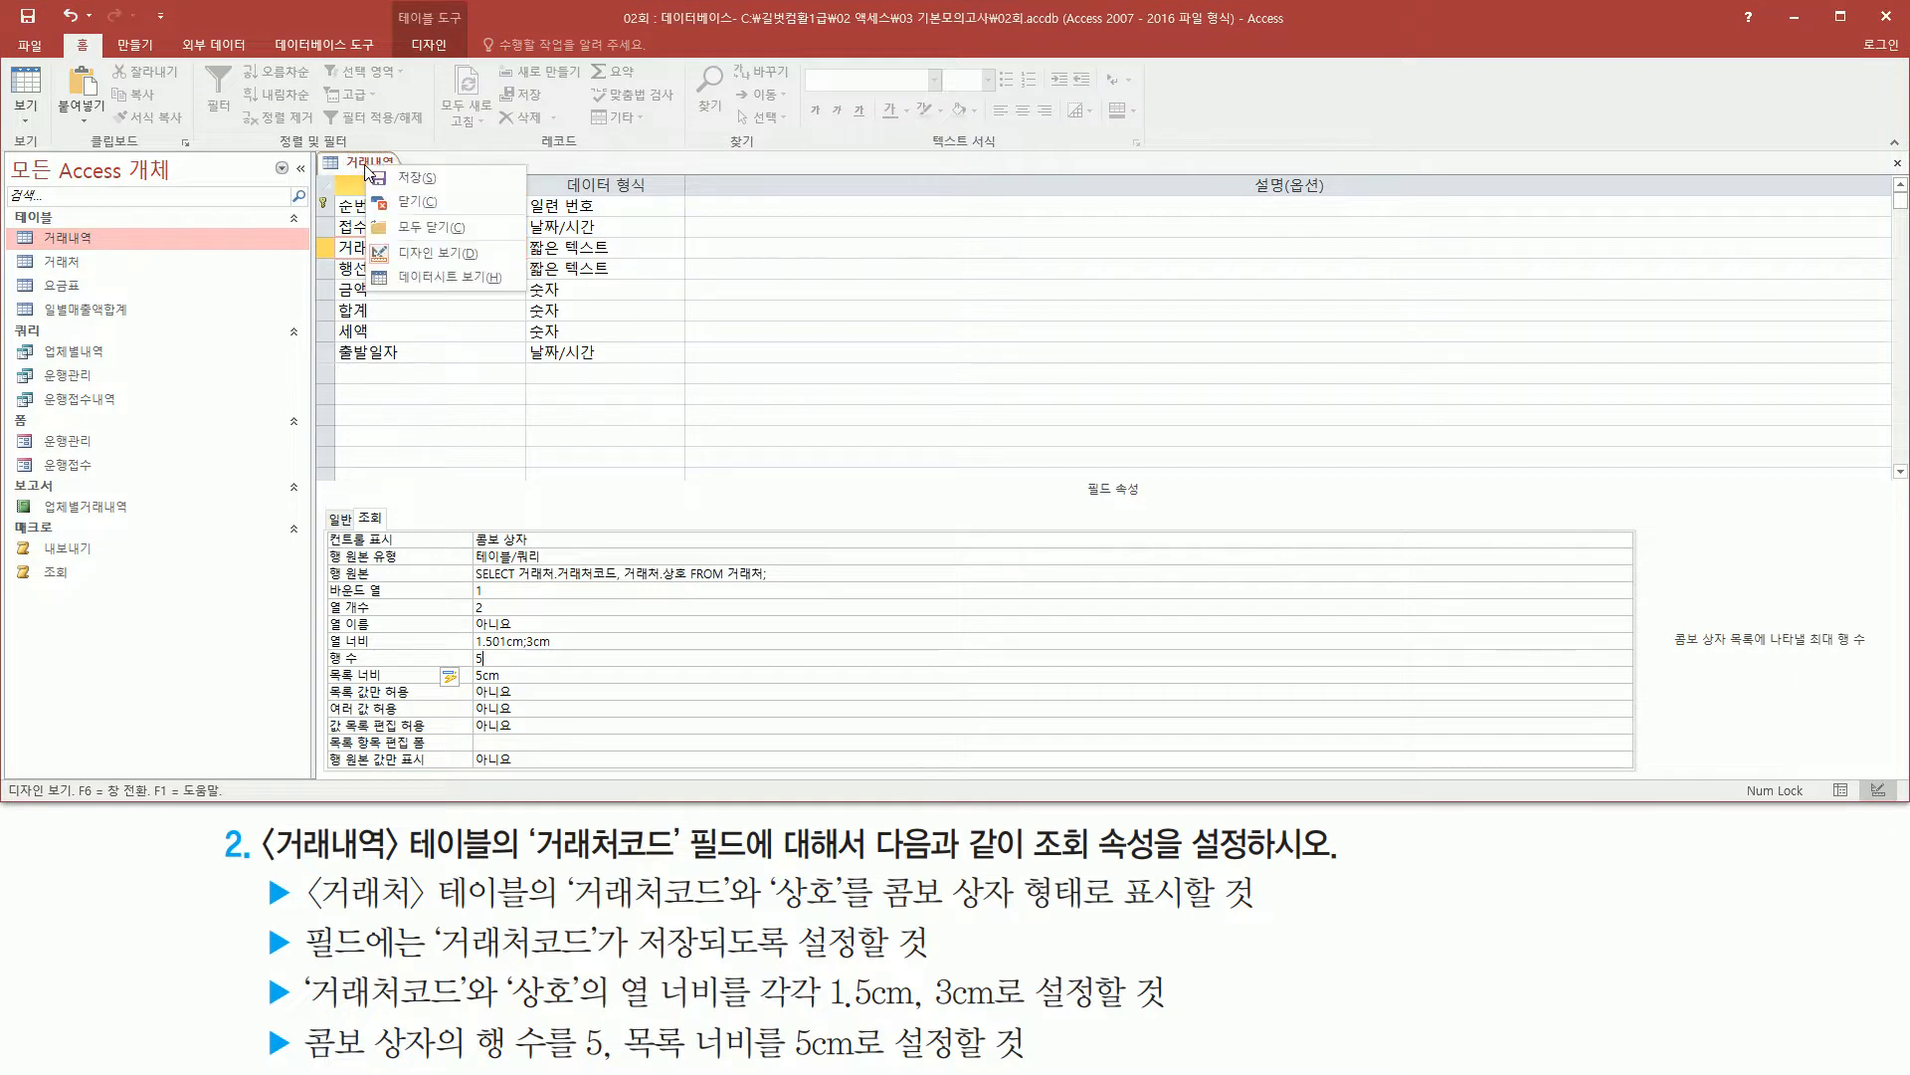
click(428, 276)
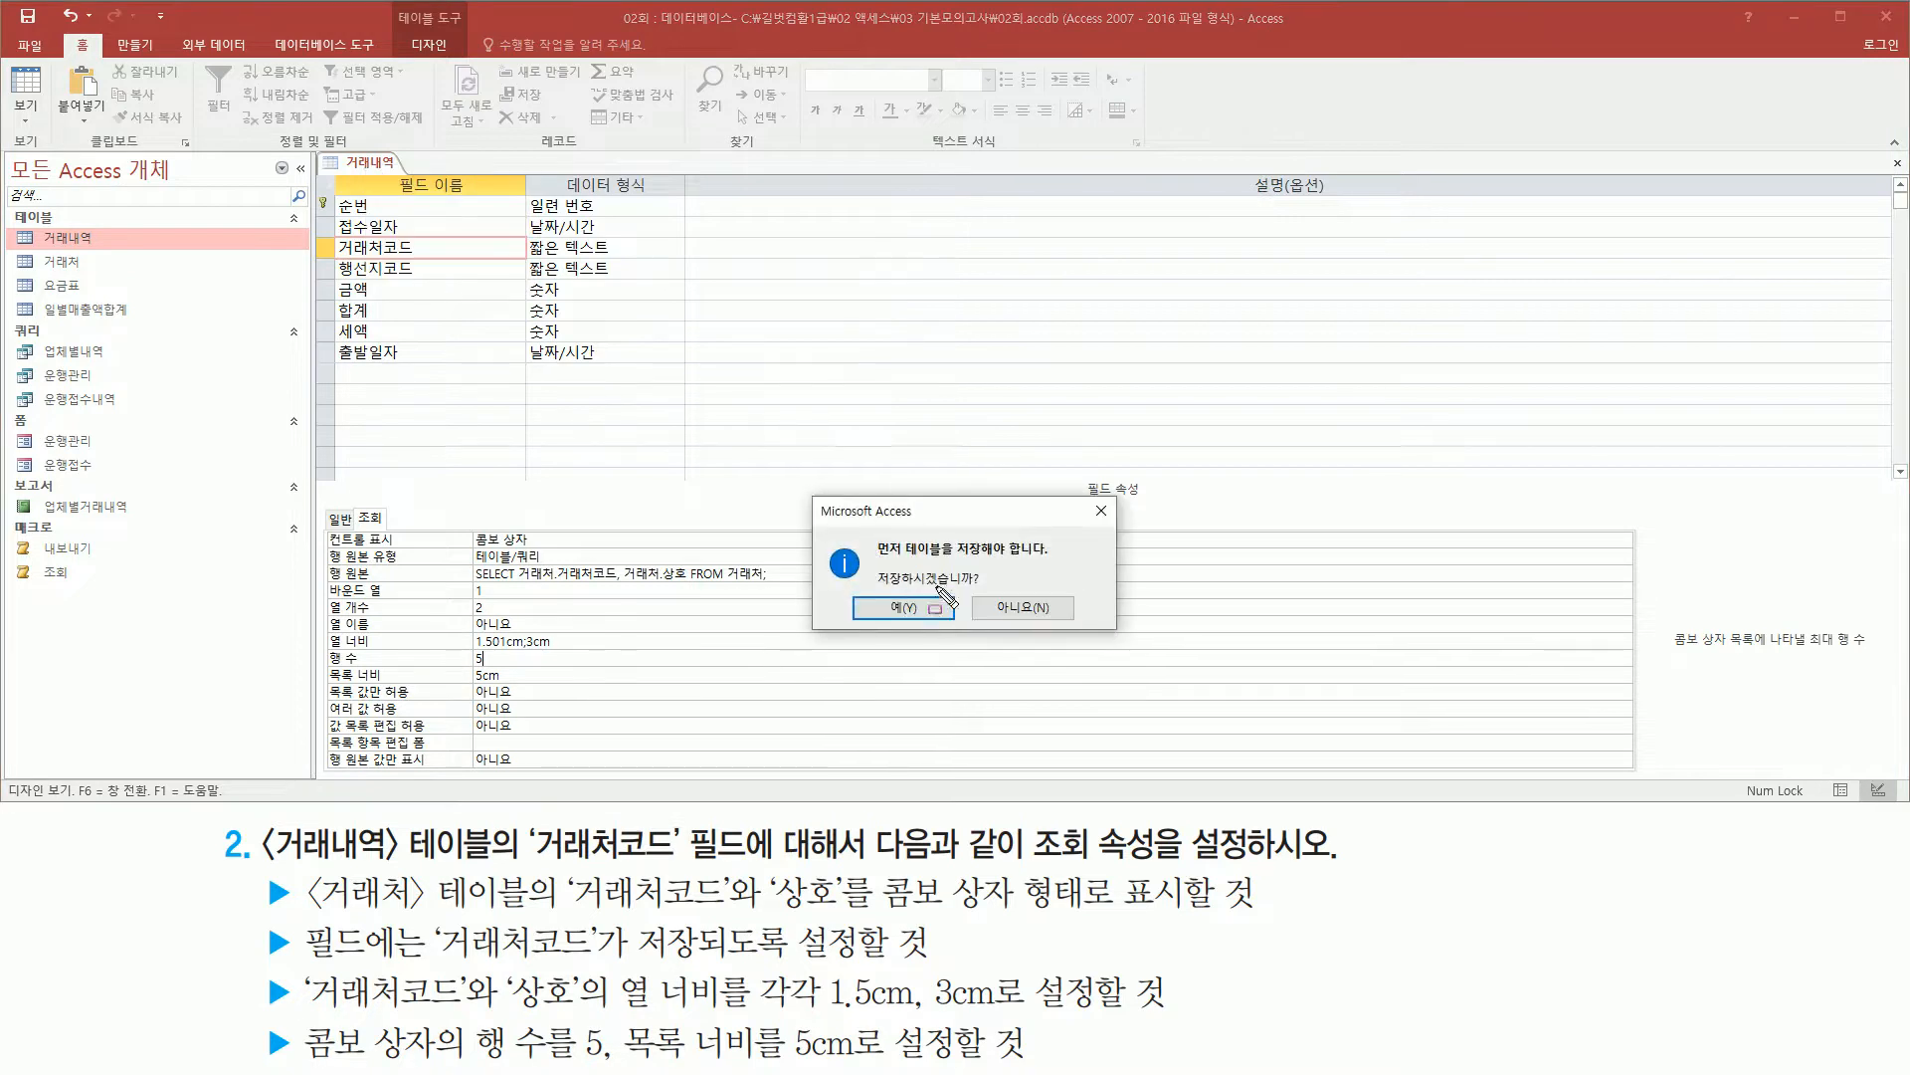
click(894, 612)
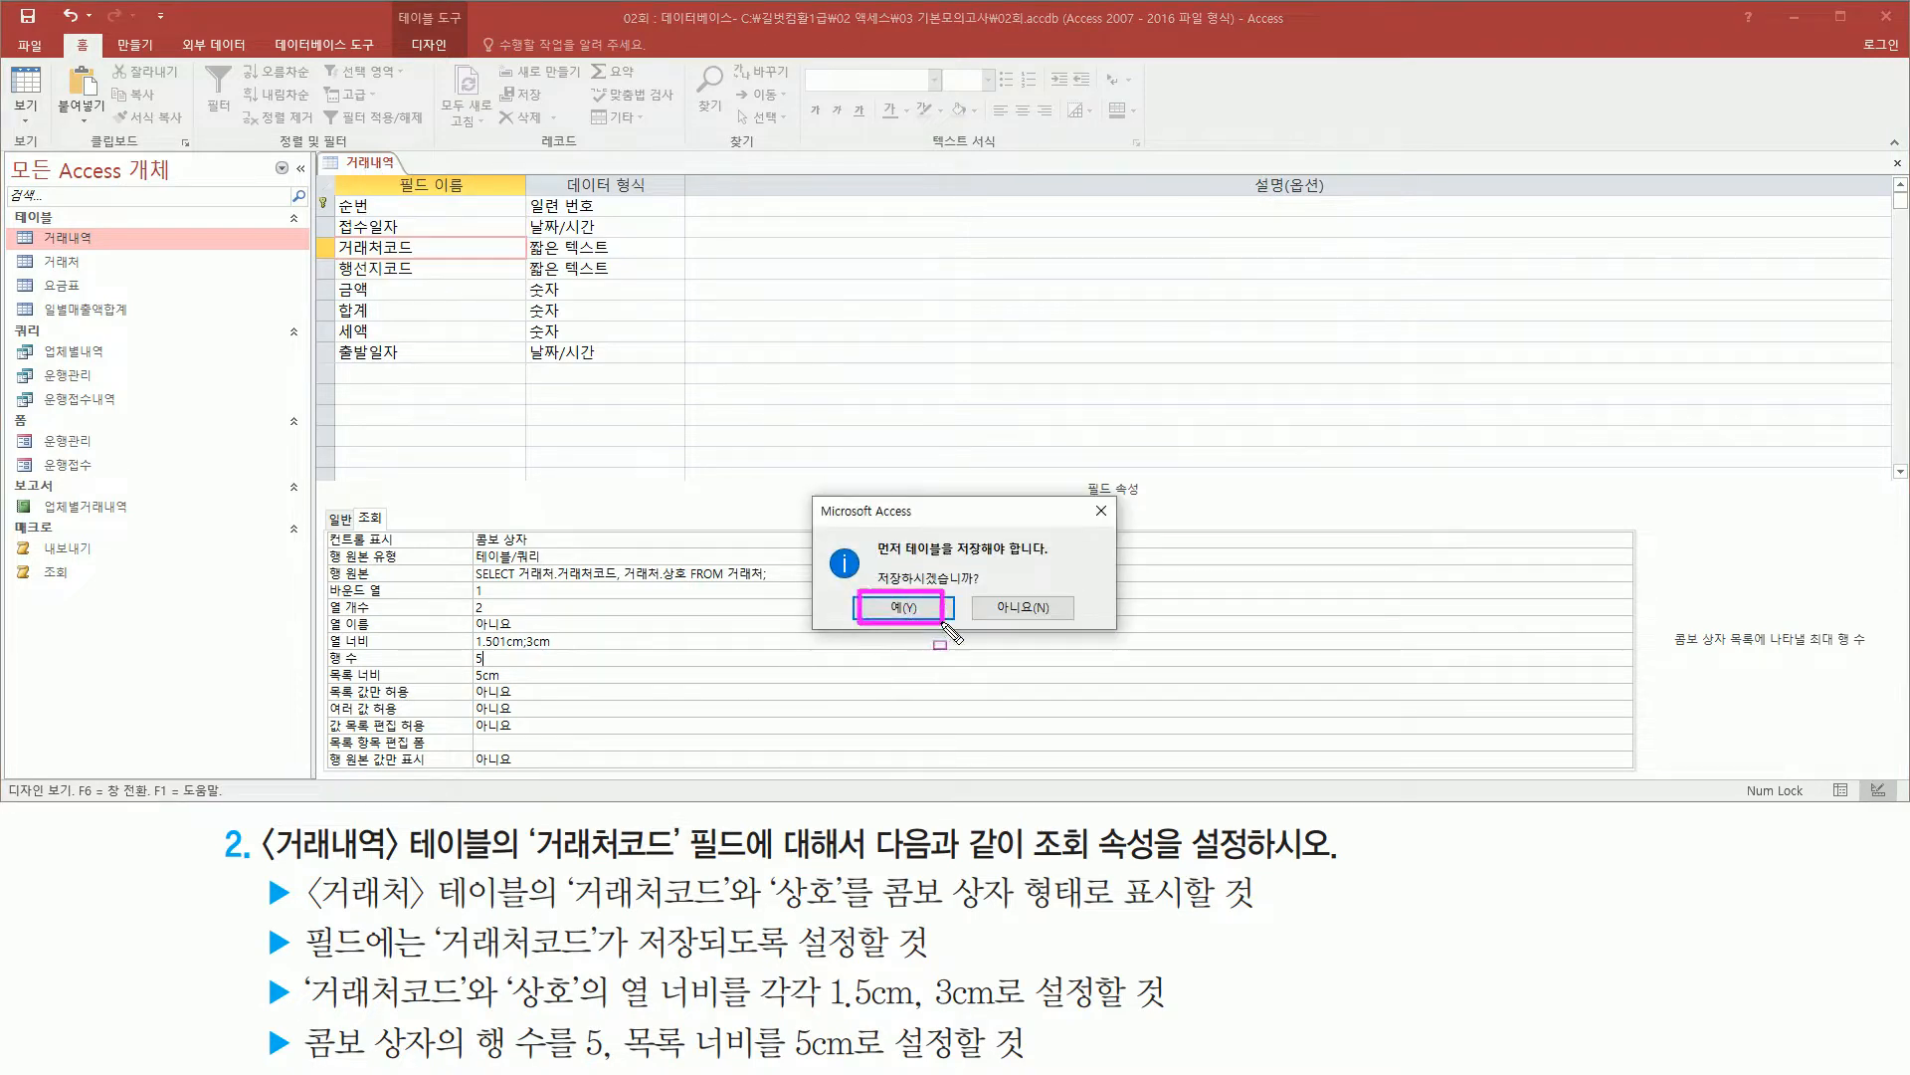
click(913, 605)
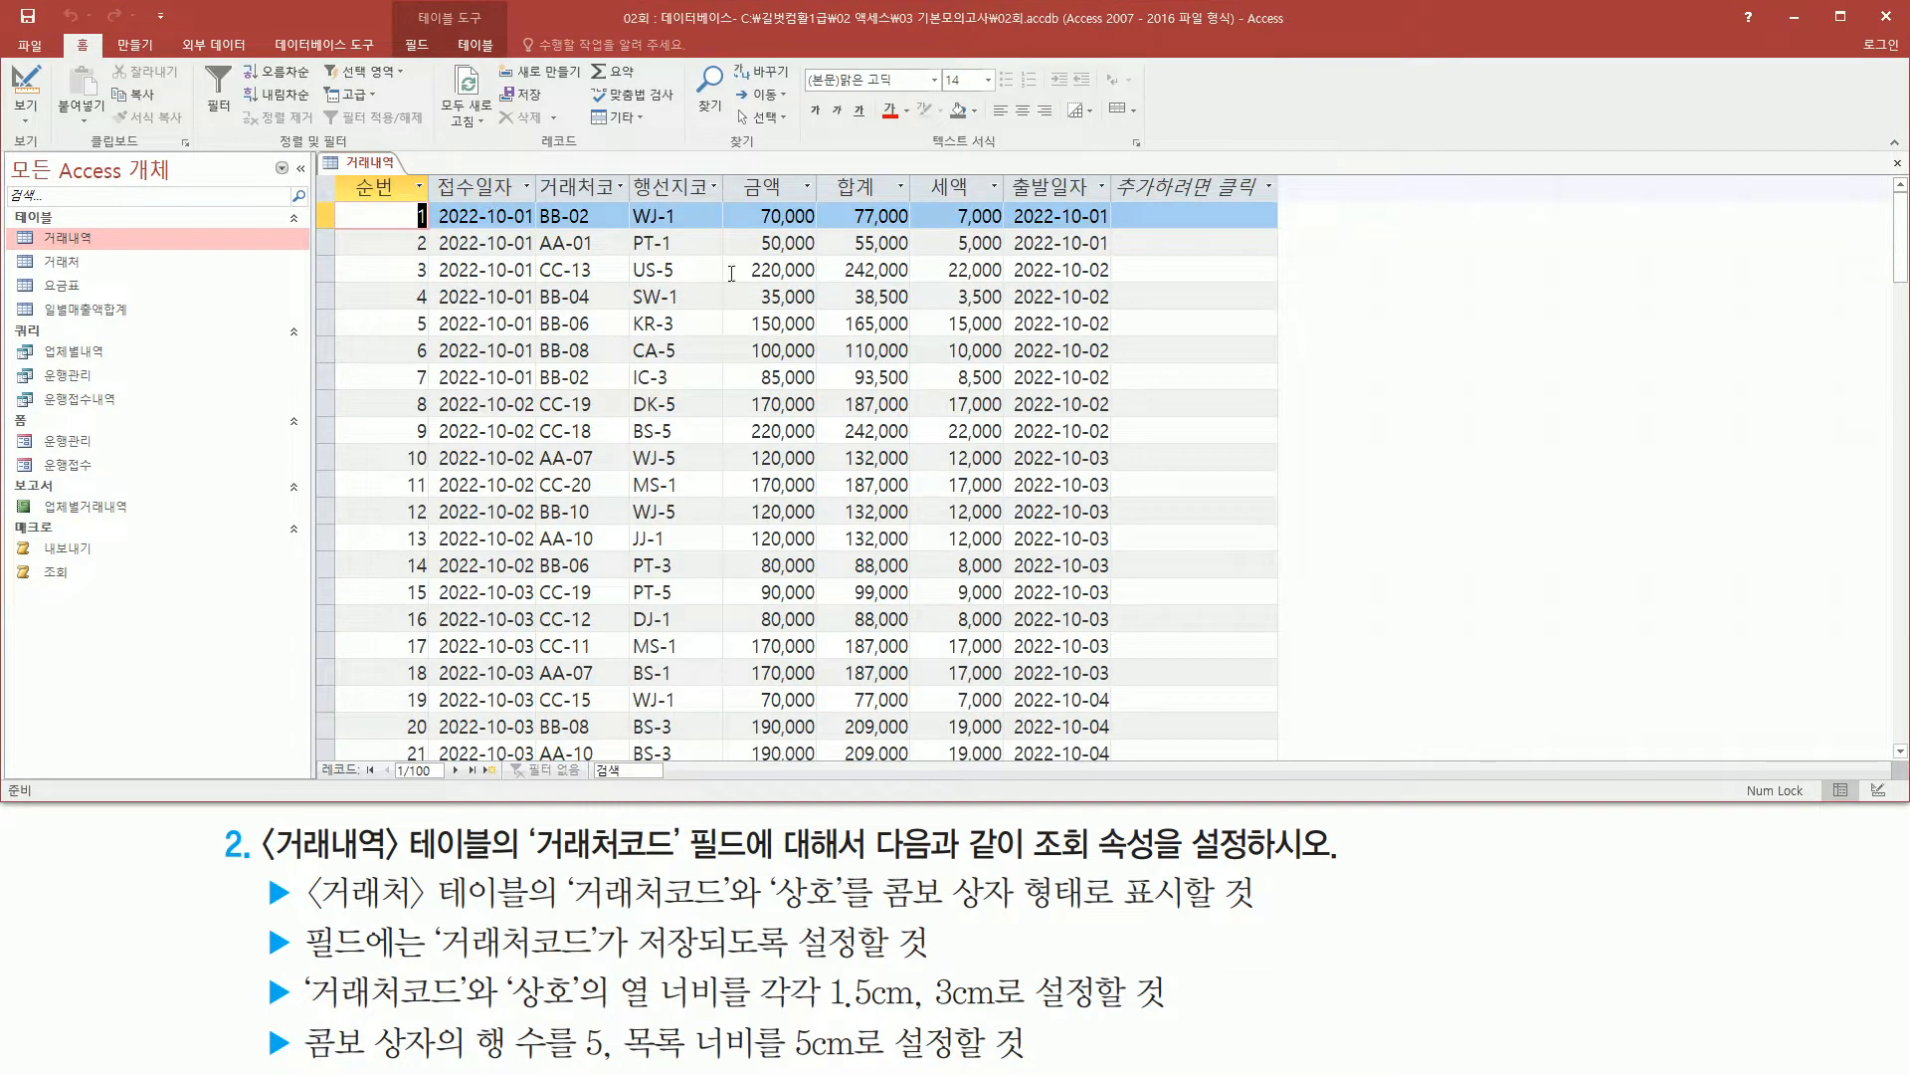
- Open the 거래처코드 drop-down list in the third record to check its two columns
click(607, 266)
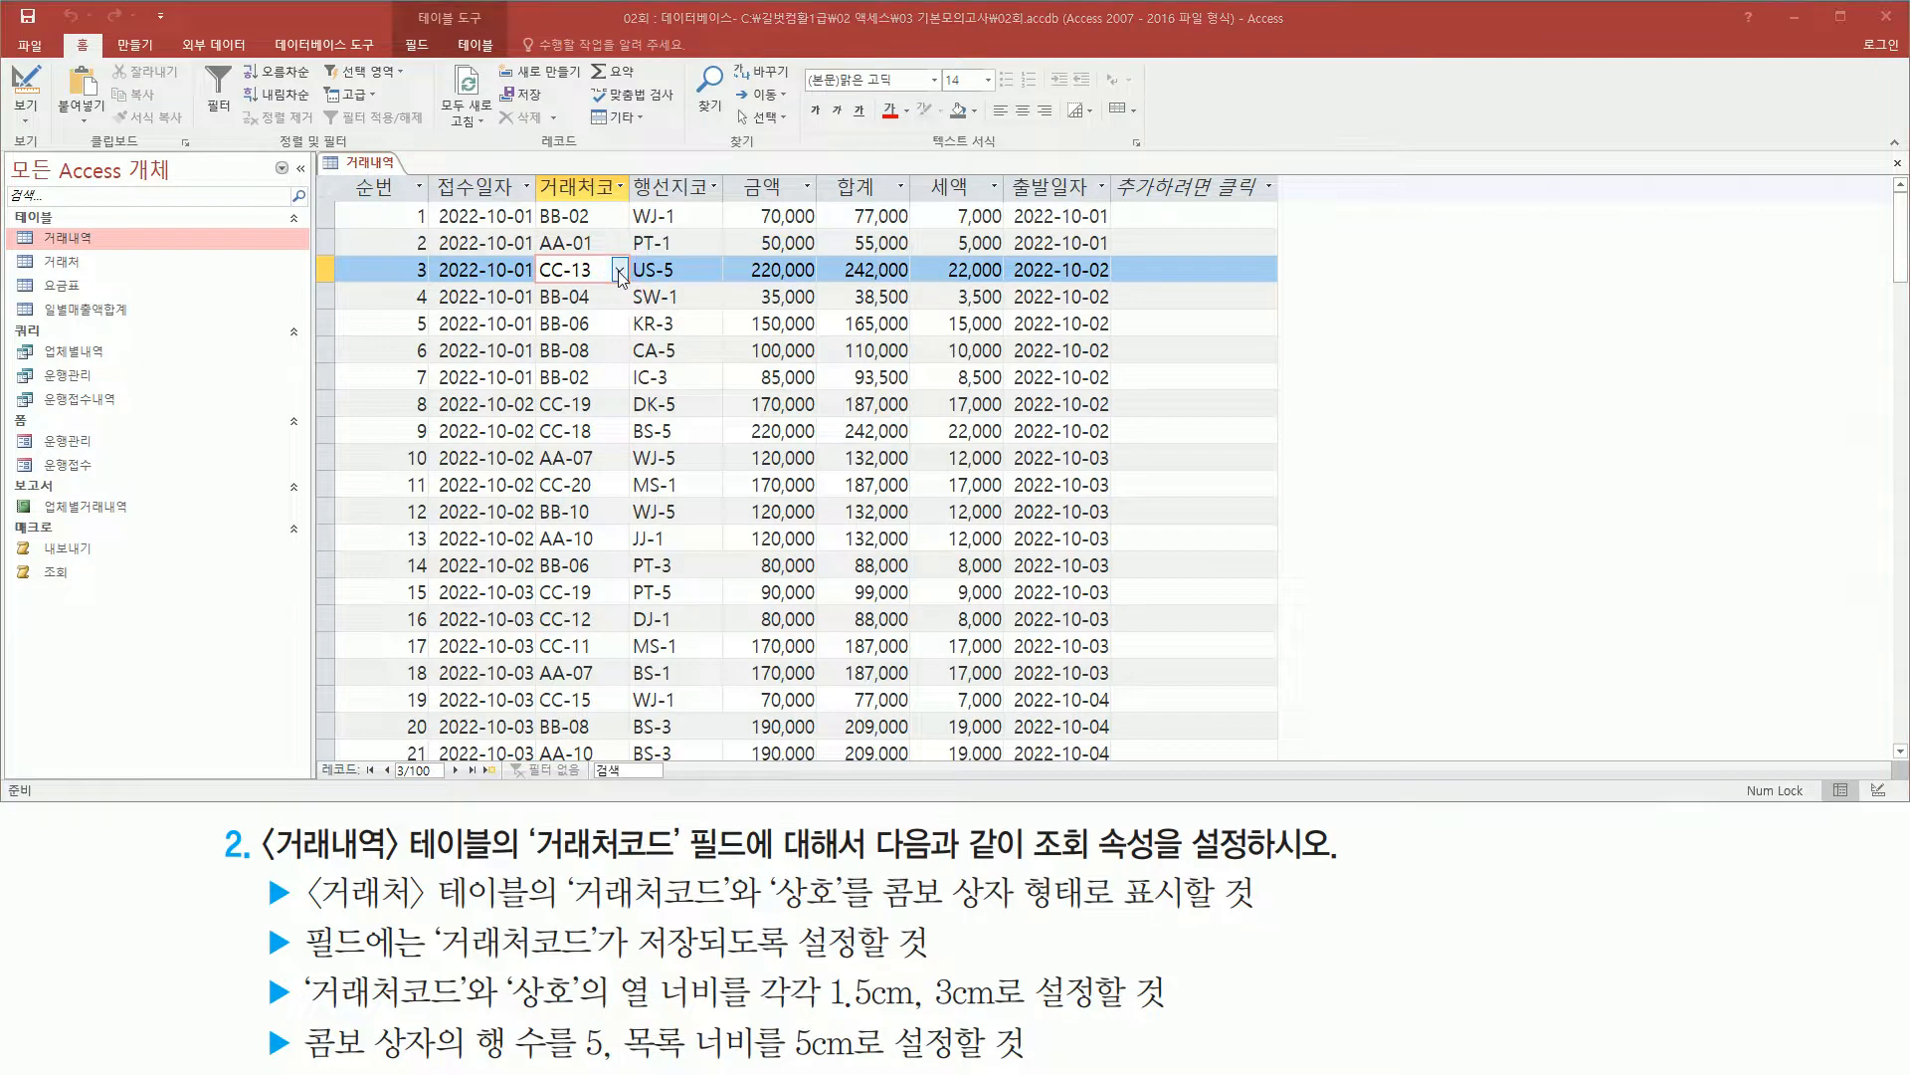
click(618, 270)
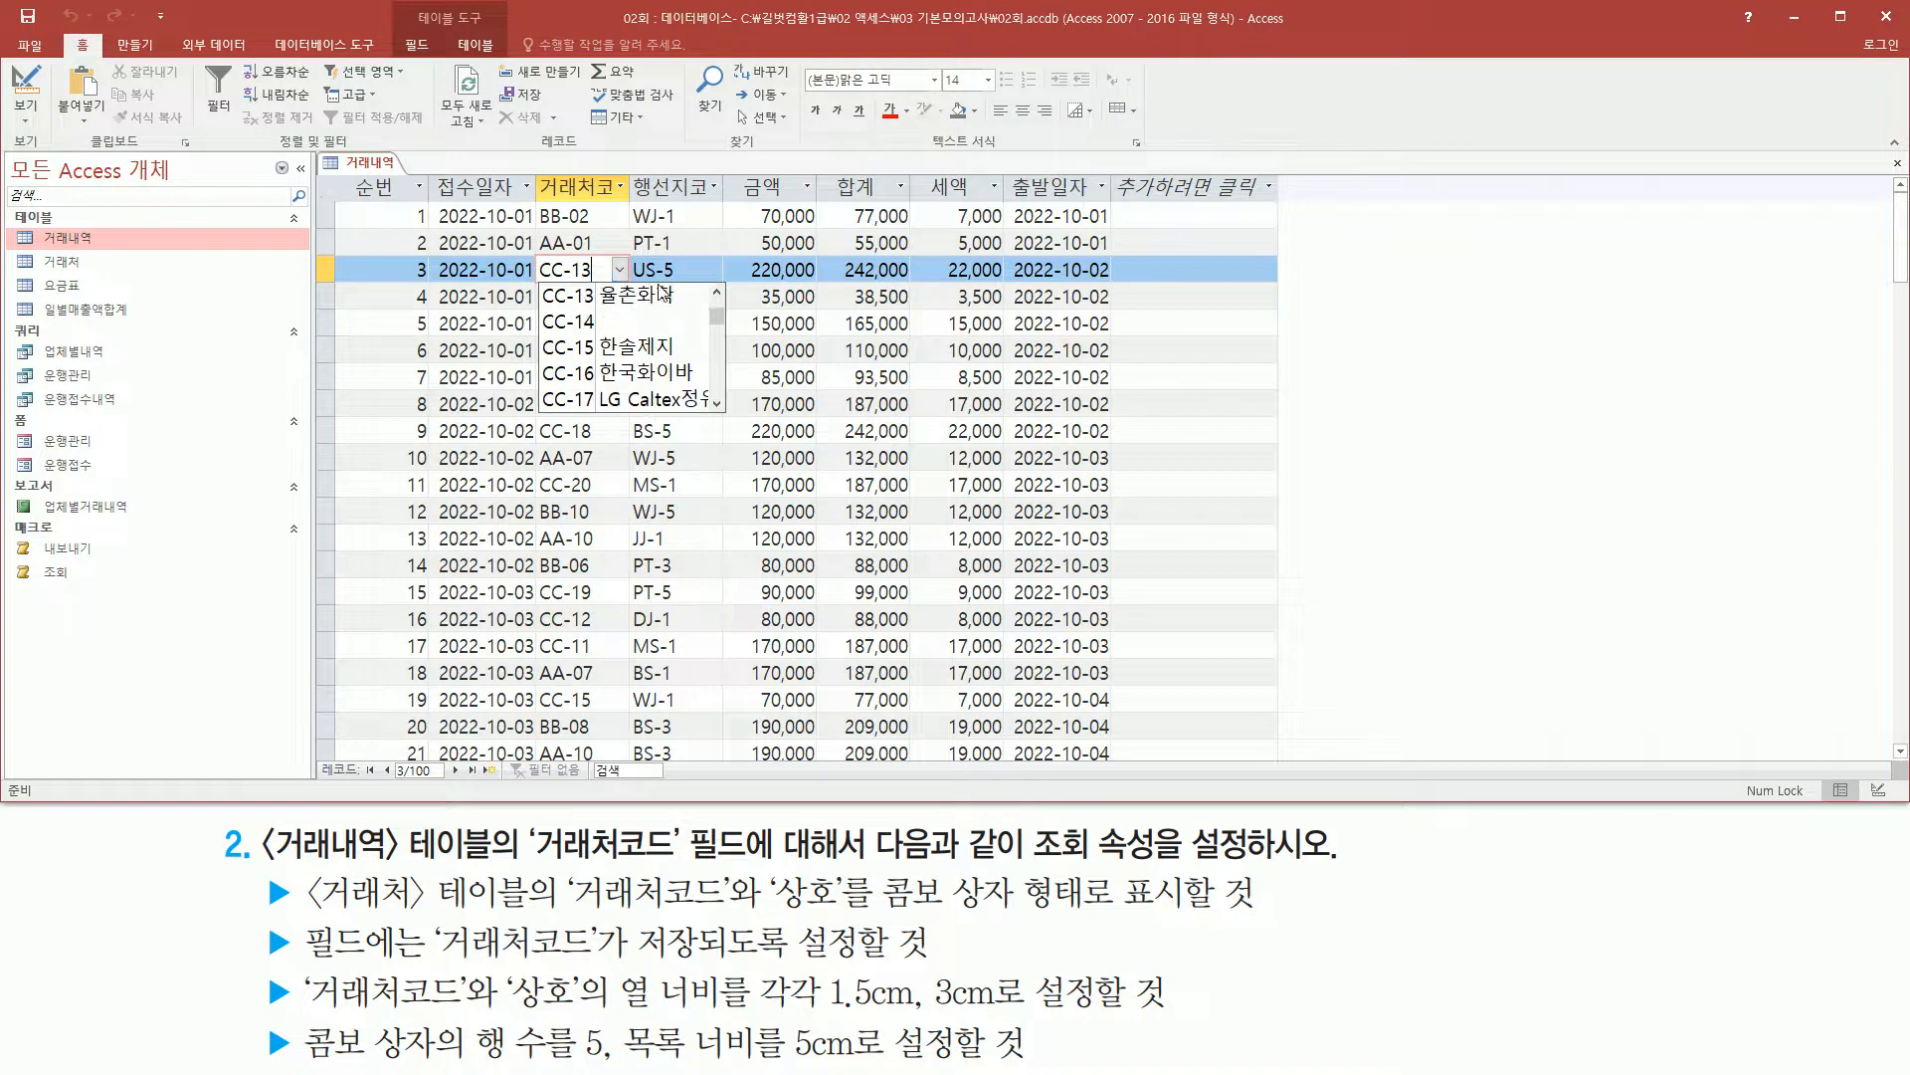
- Collapse the 거래처코드 drop-down list and close the 거래내역 table
click(619, 269)
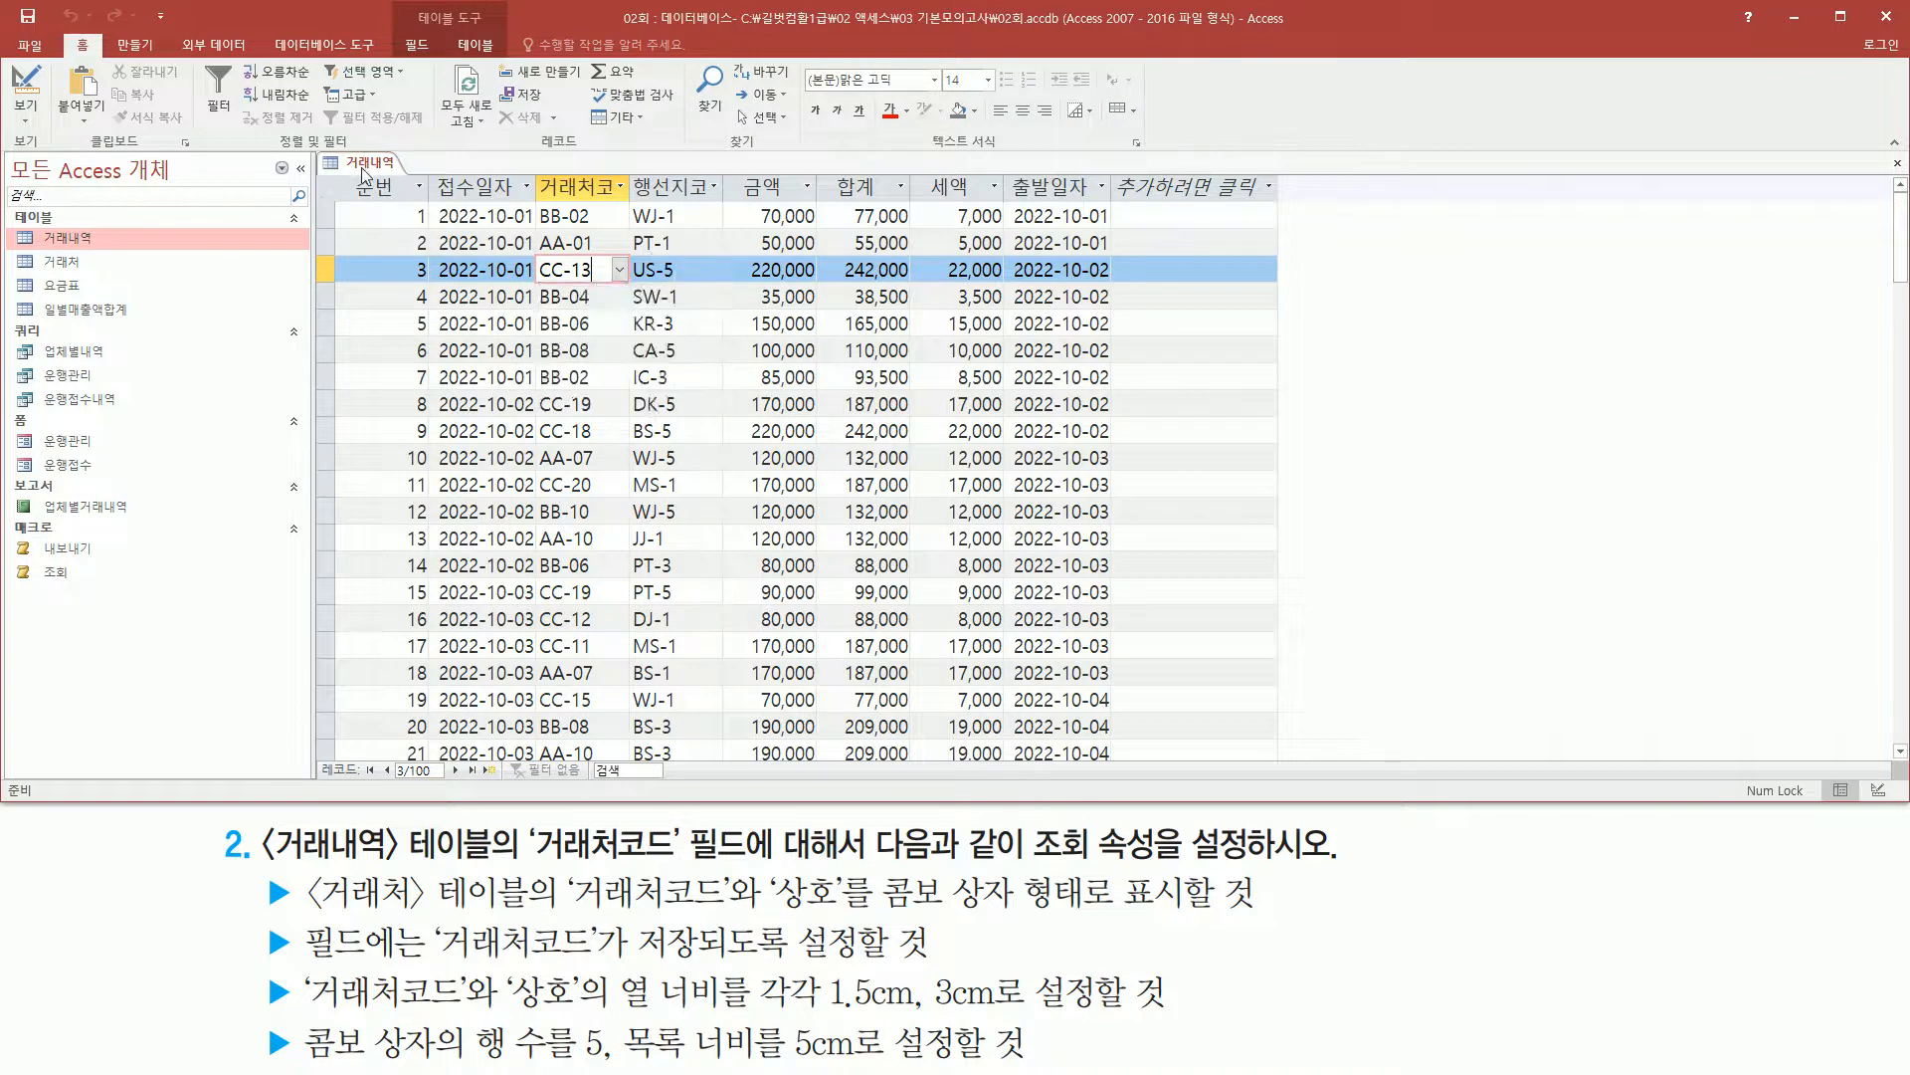
right_click(363, 165)
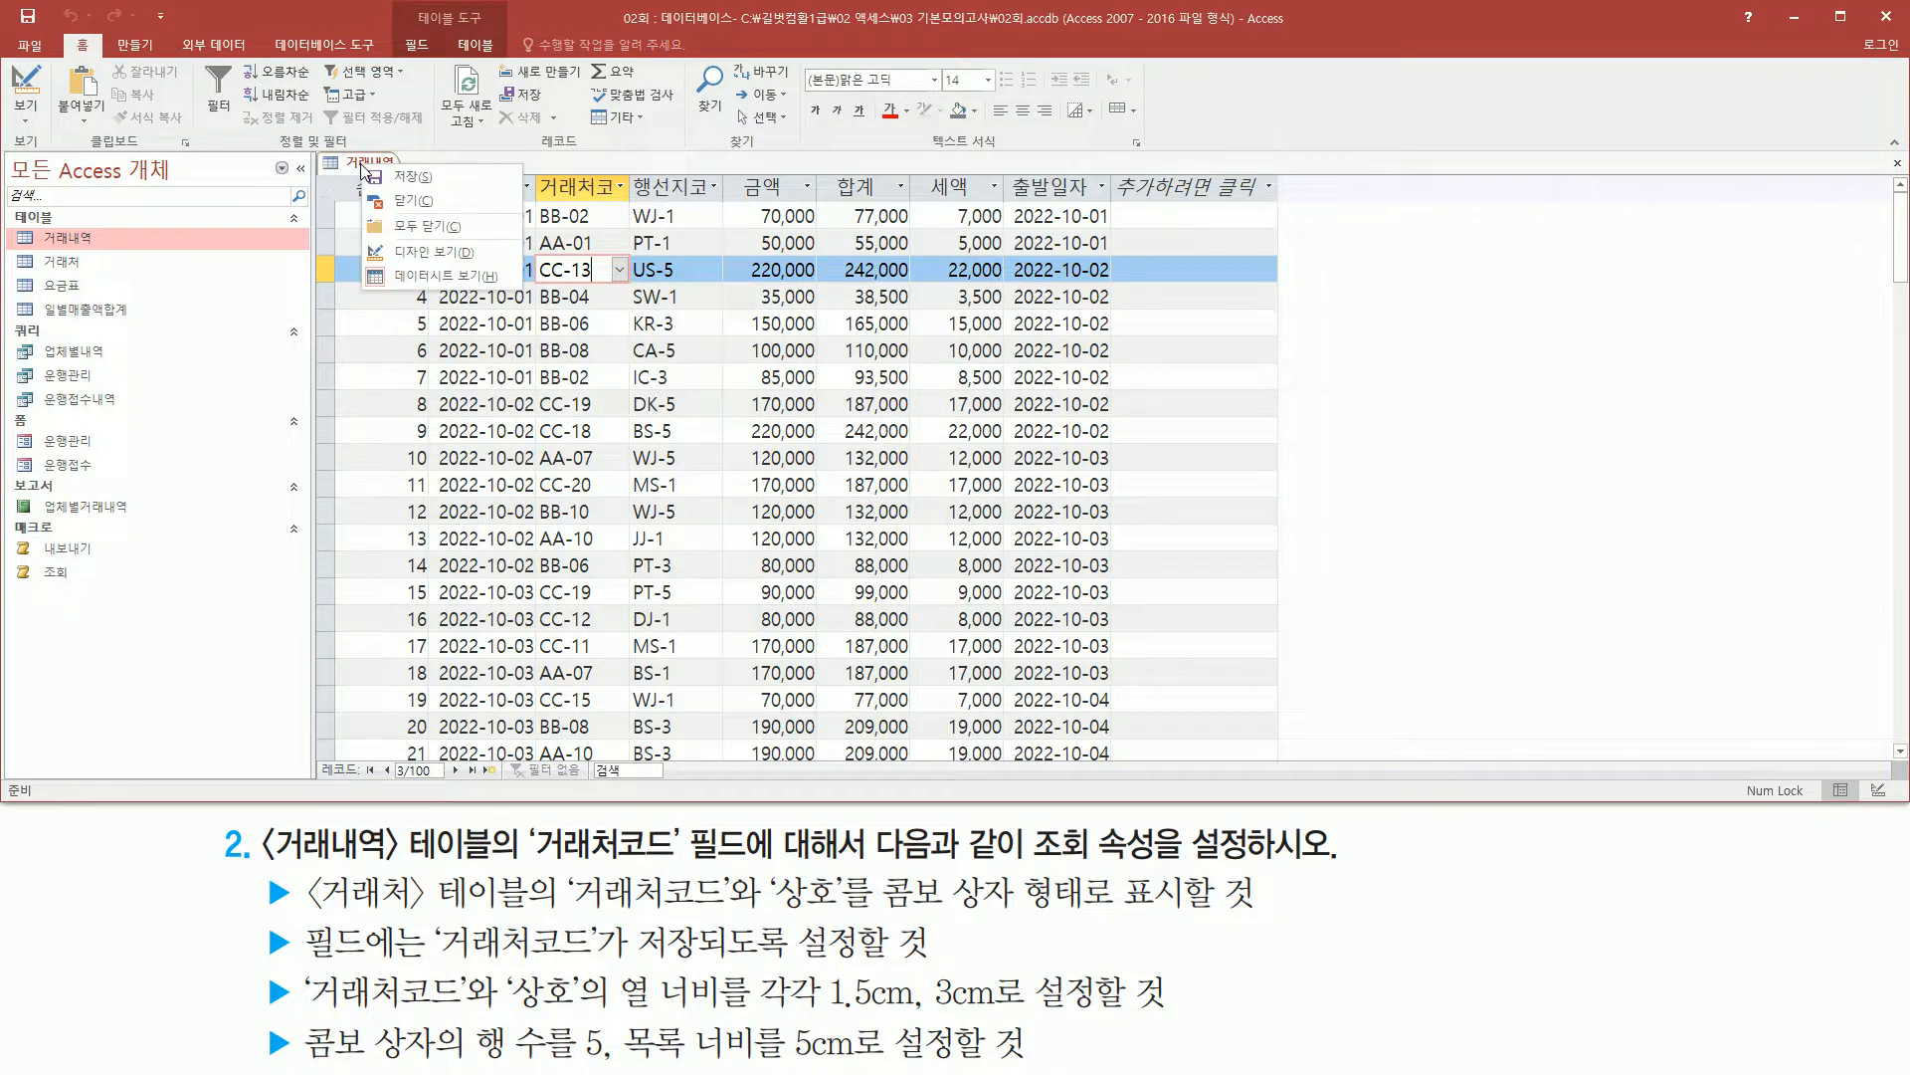
click(428, 203)
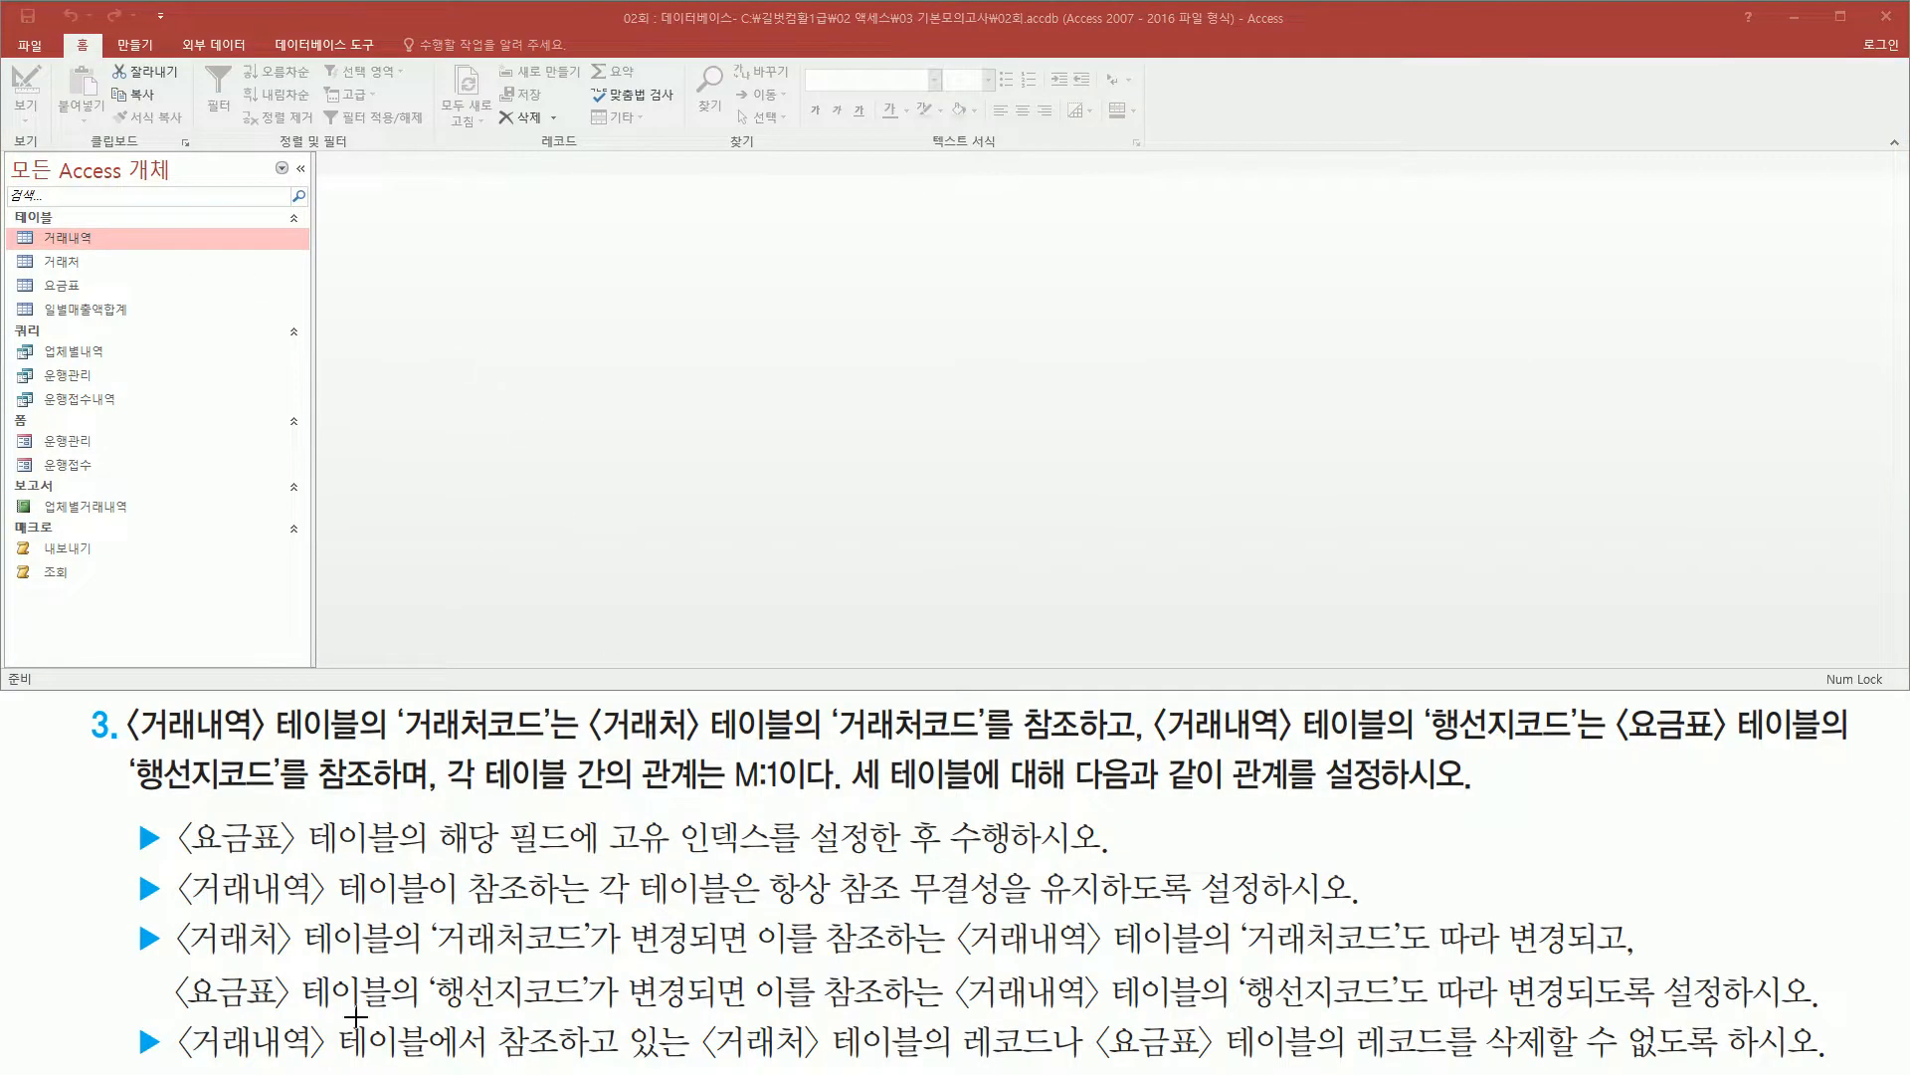
mouse_move(135, 744)
mouse_down()
mouse_move(1005, 751)
mouse_move(985, 746)
mouse_up()
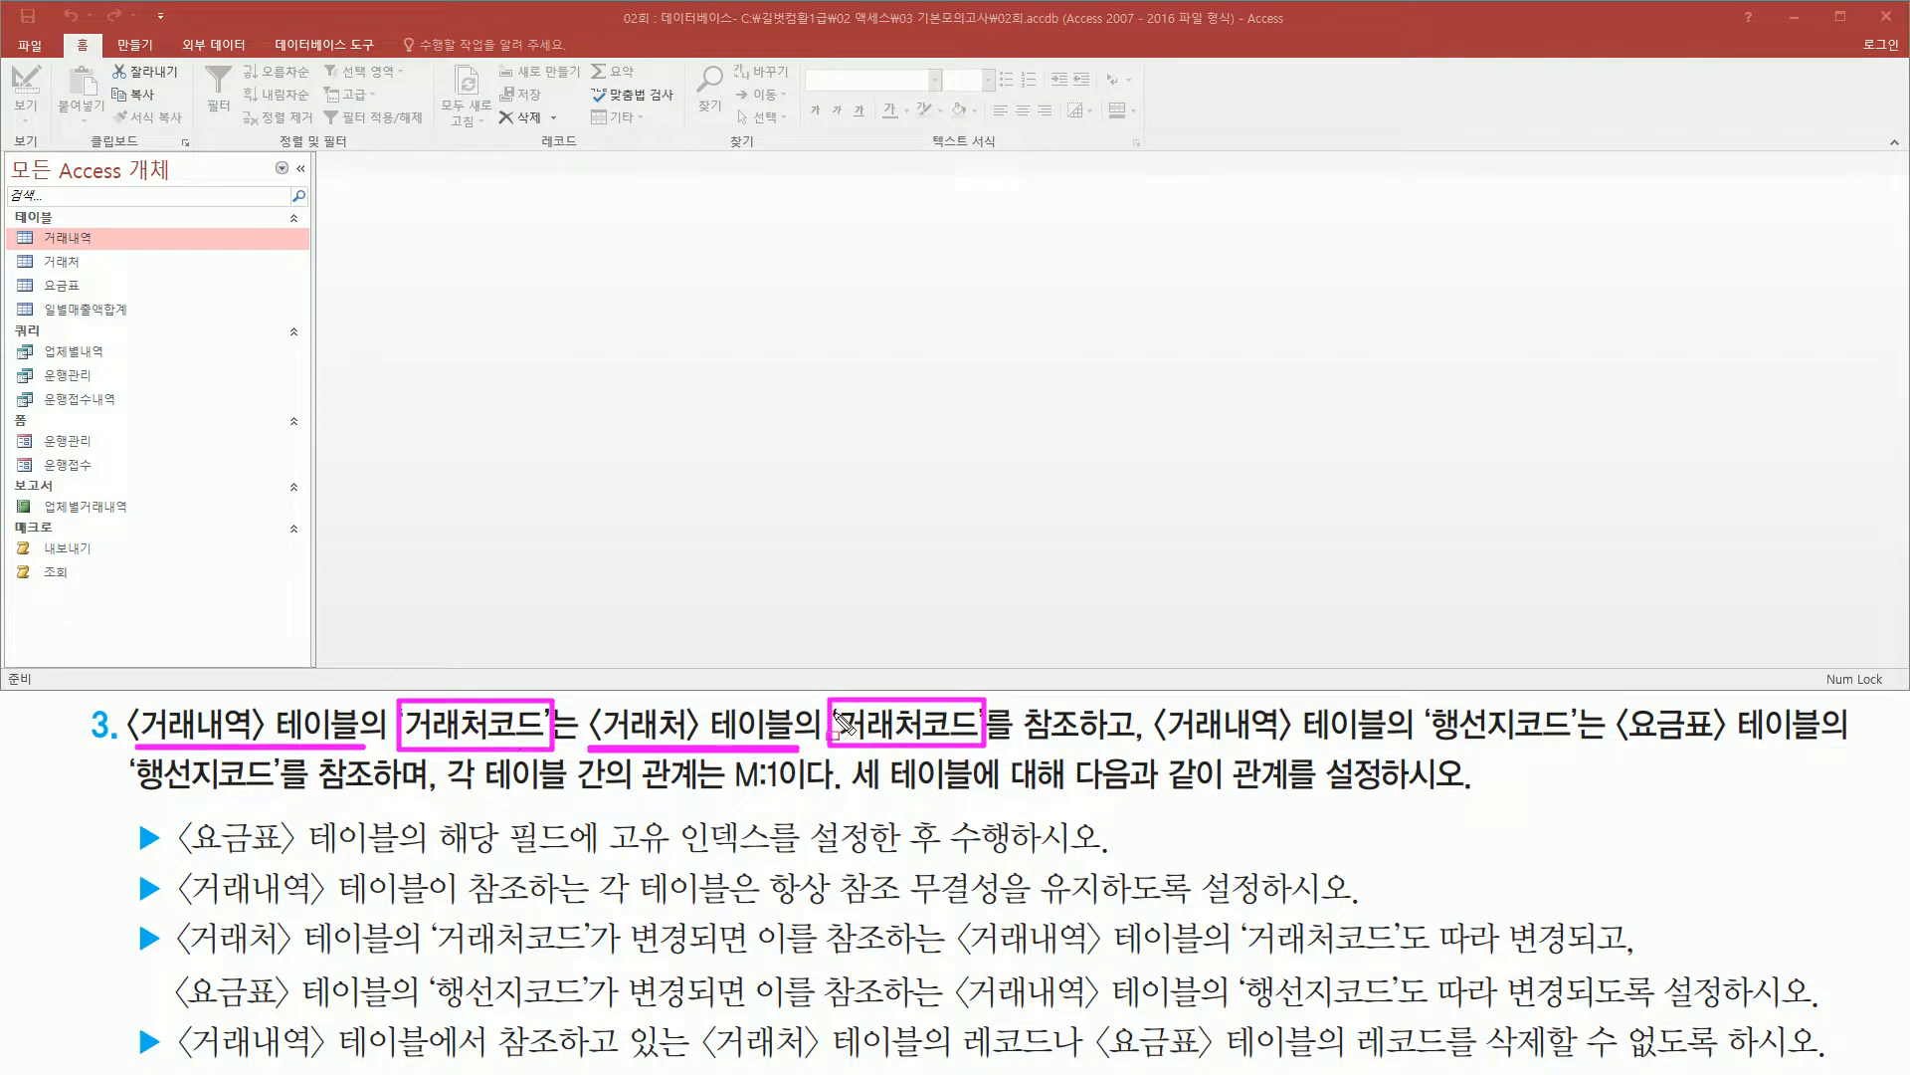
drag(1023, 744, 1837, 749)
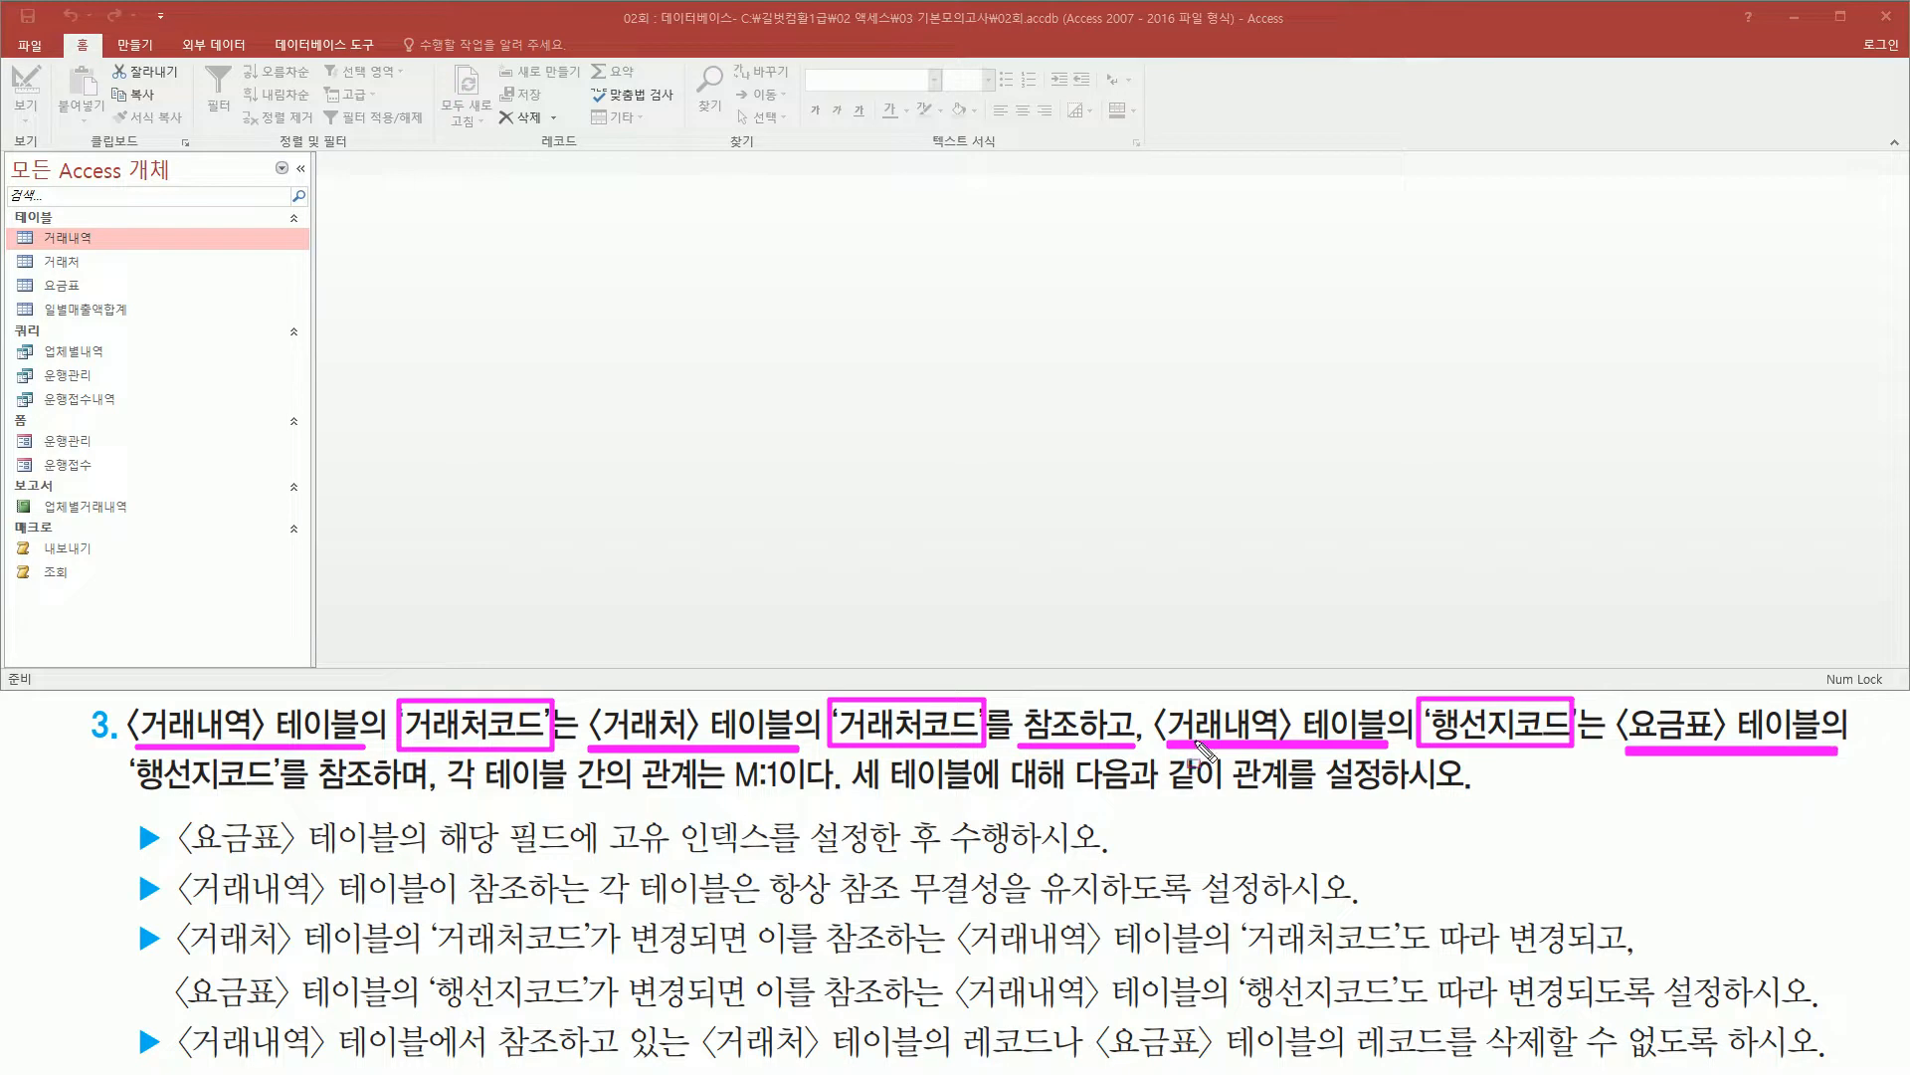
mouse_move(139, 781)
mouse_down()
mouse_move(204, 805)
mouse_move(279, 761)
mouse_move(277, 804)
mouse_move(399, 796)
mouse_up()
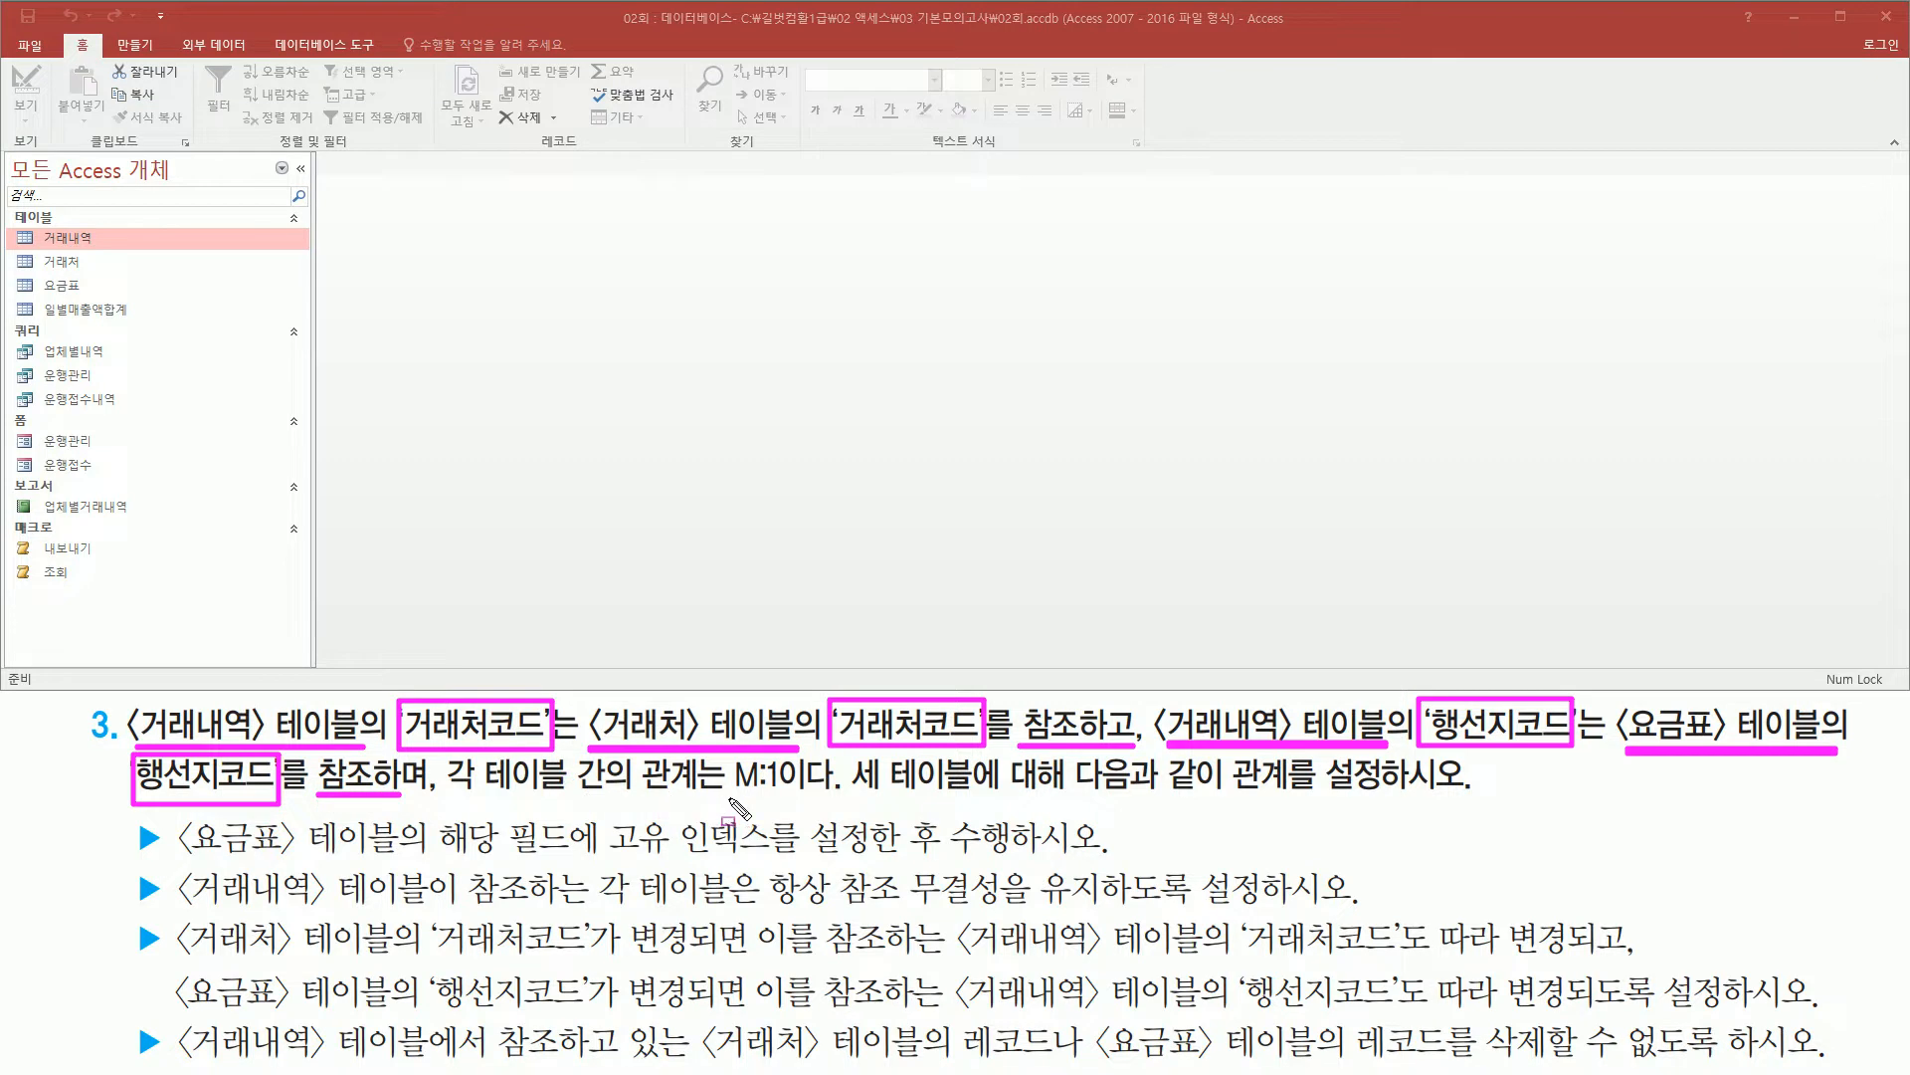
drag(728, 796, 1409, 799)
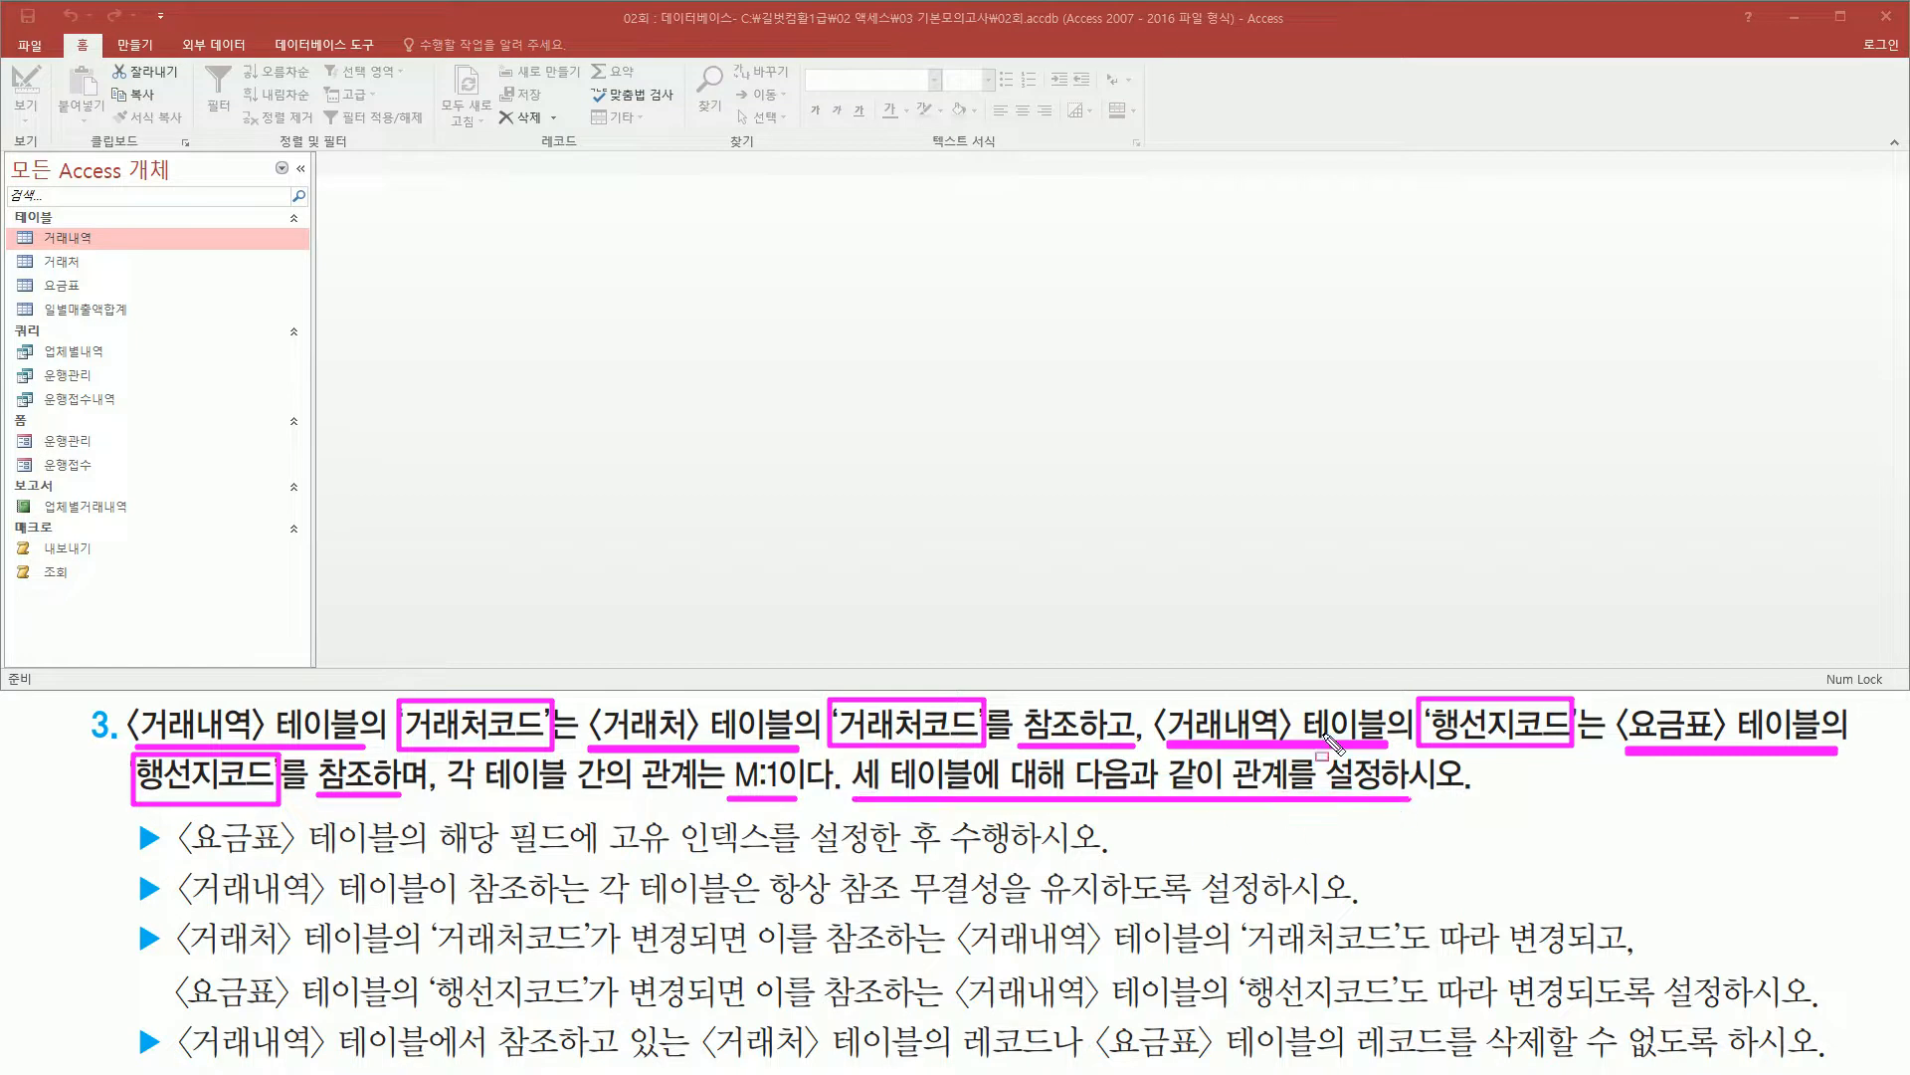
key(Escape)
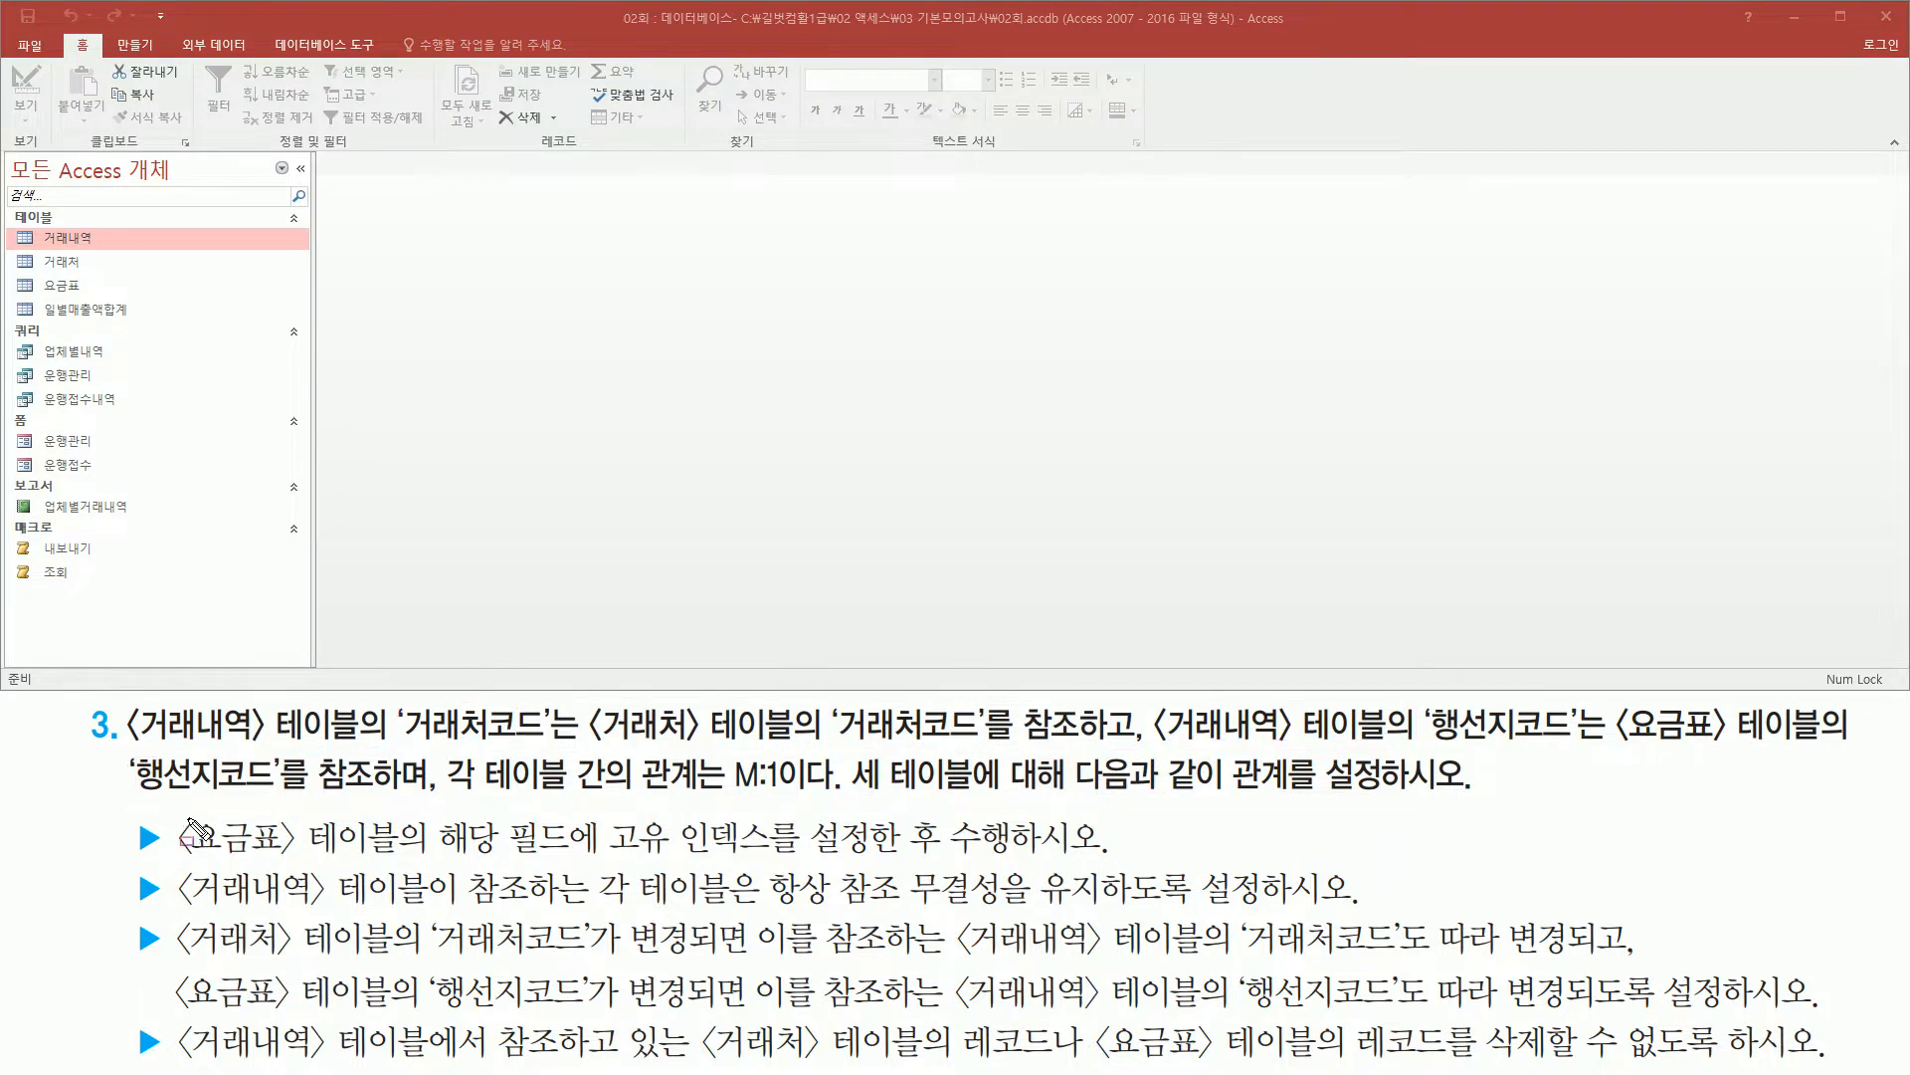
mouse_move(171, 802)
mouse_down()
mouse_move(279, 862)
mouse_move(403, 858)
mouse_up()
drag(36, 270, 112, 299)
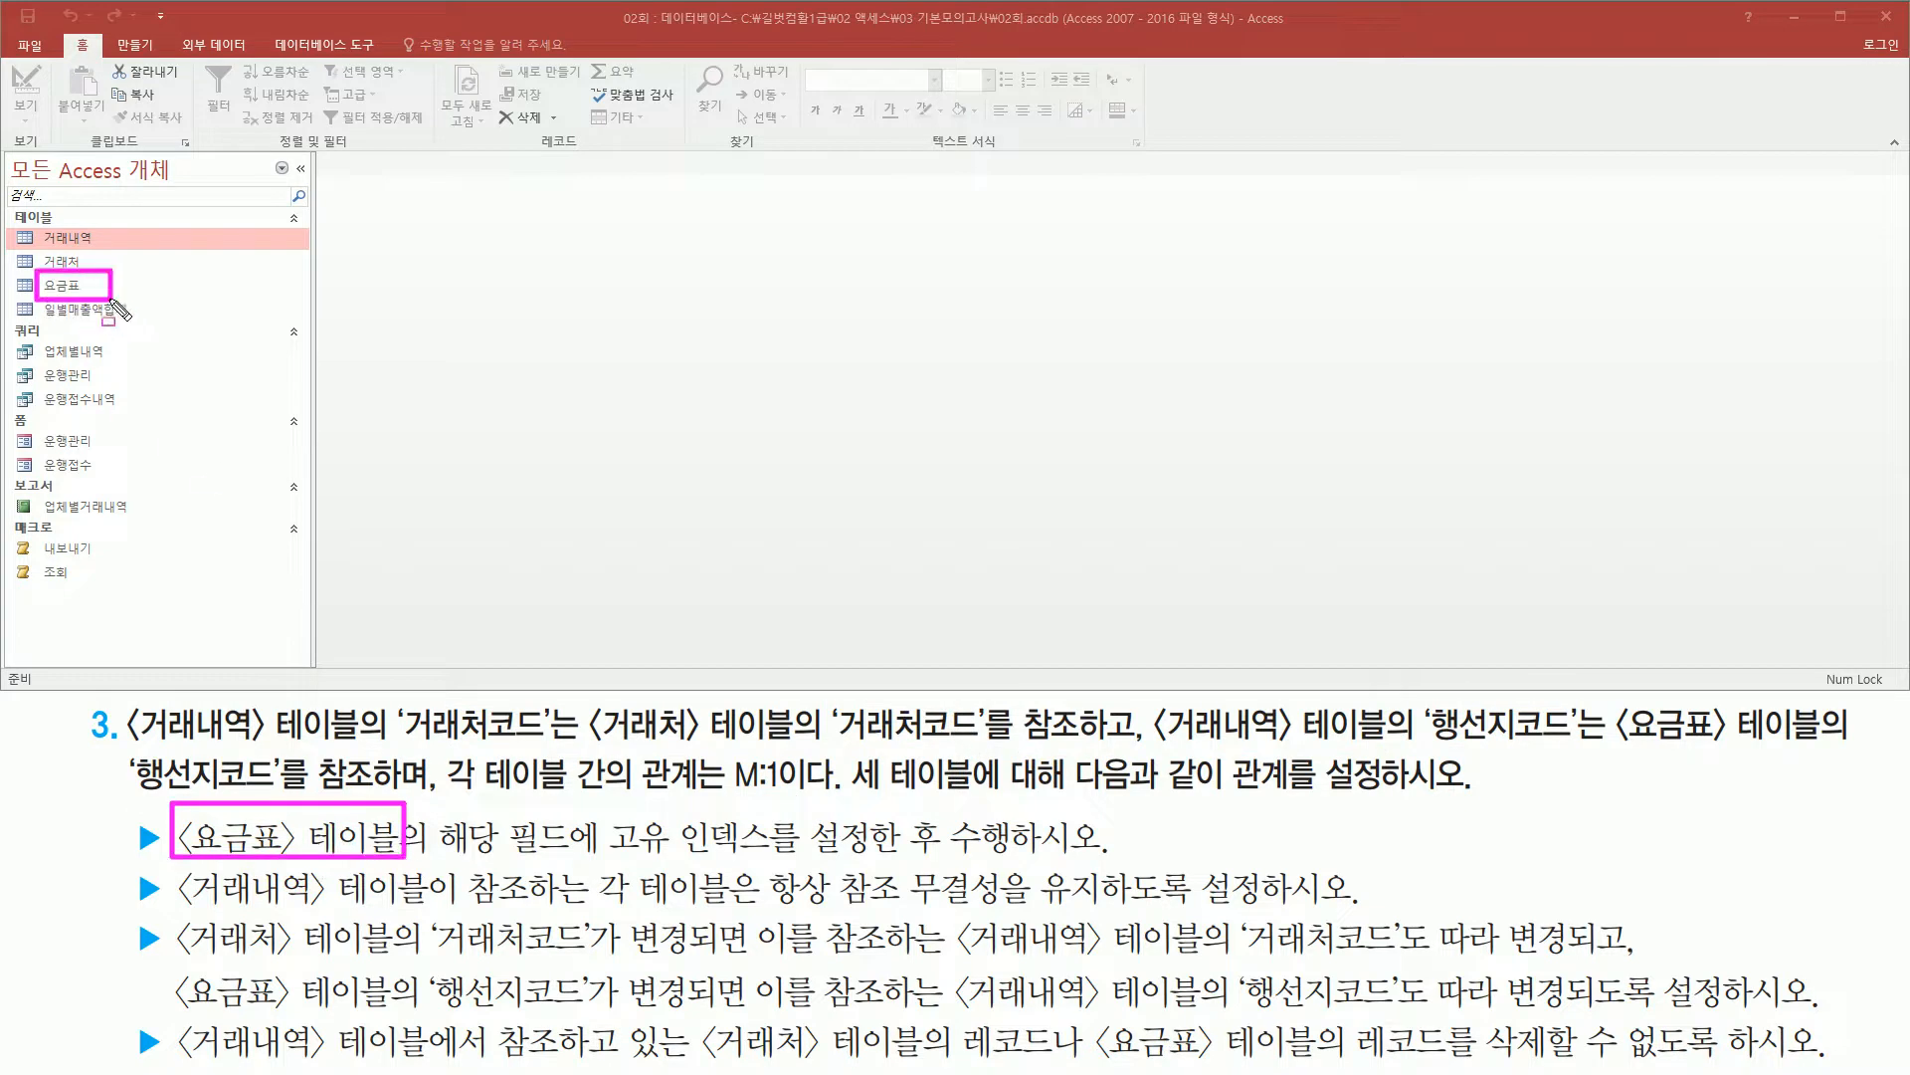
drag(428, 853, 1009, 858)
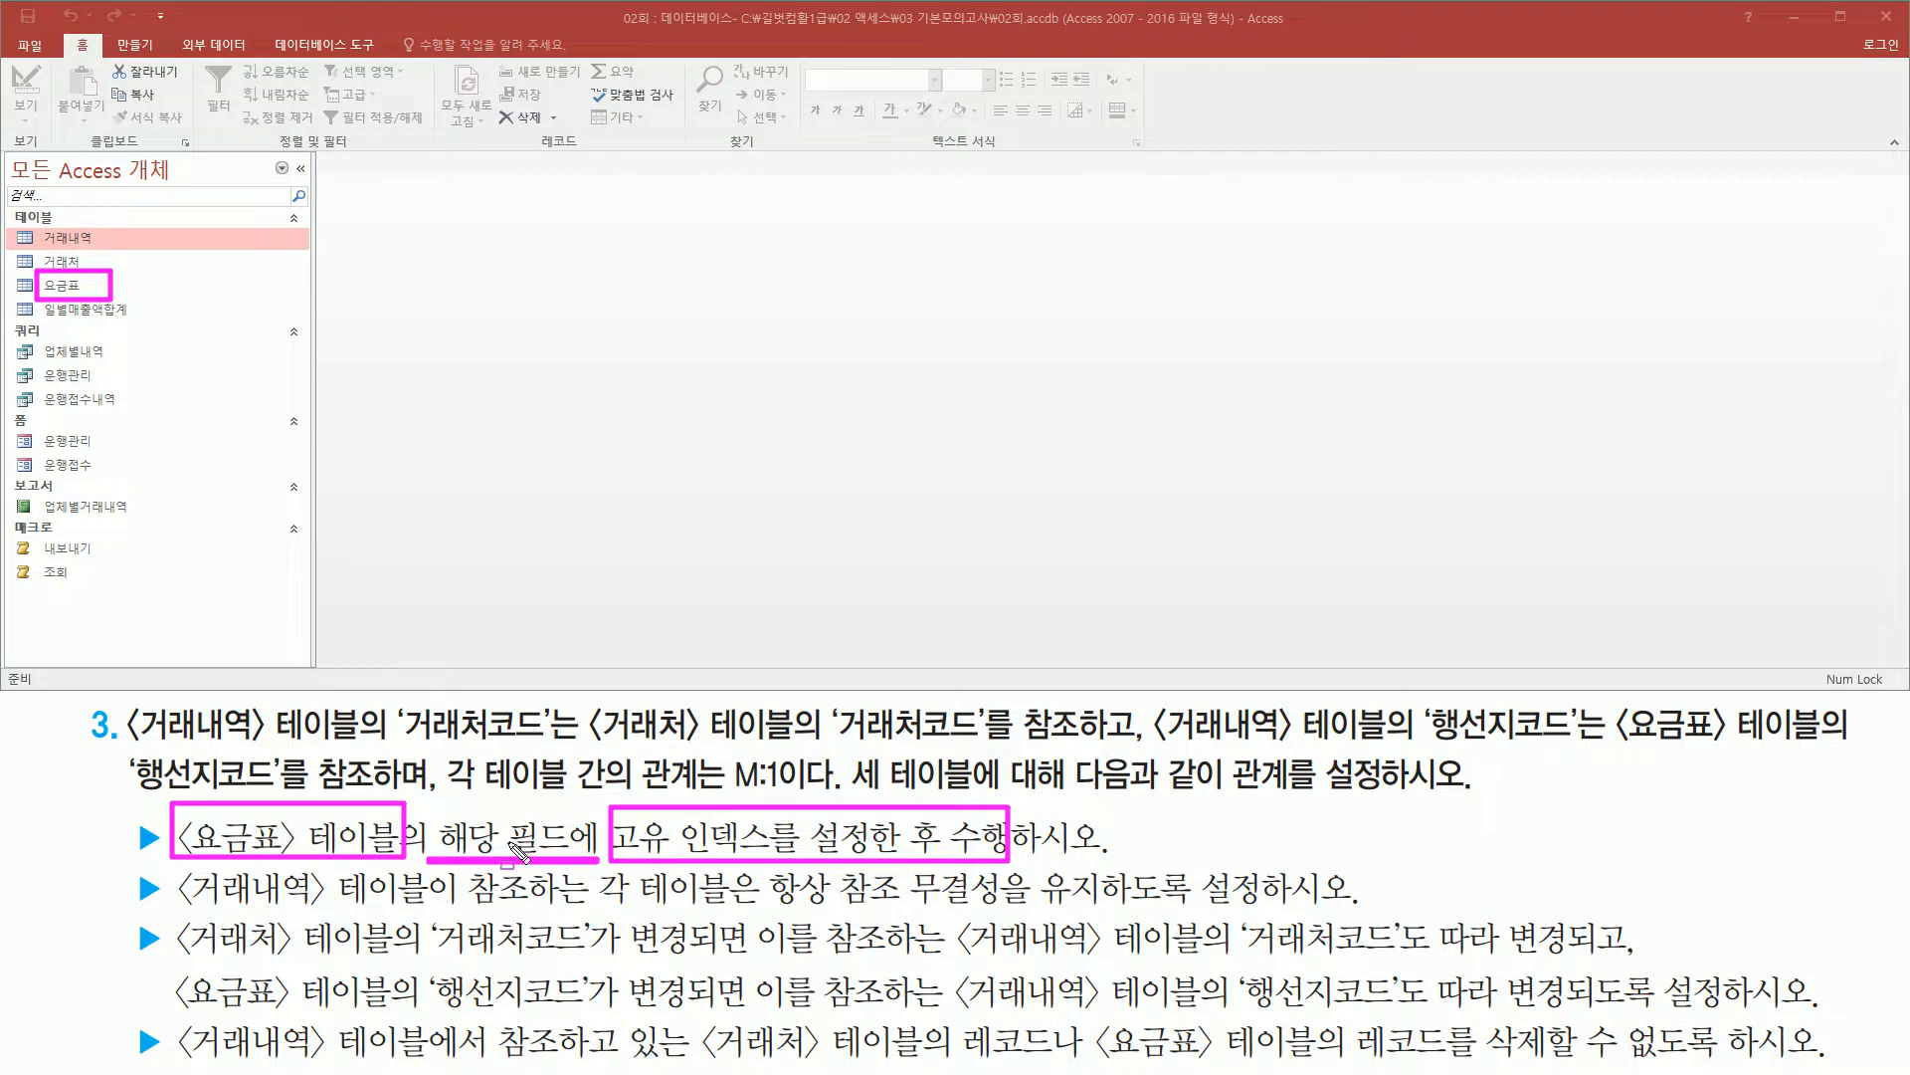
key(Escape)
- Open the 요금표 table in design view
click(84, 286)
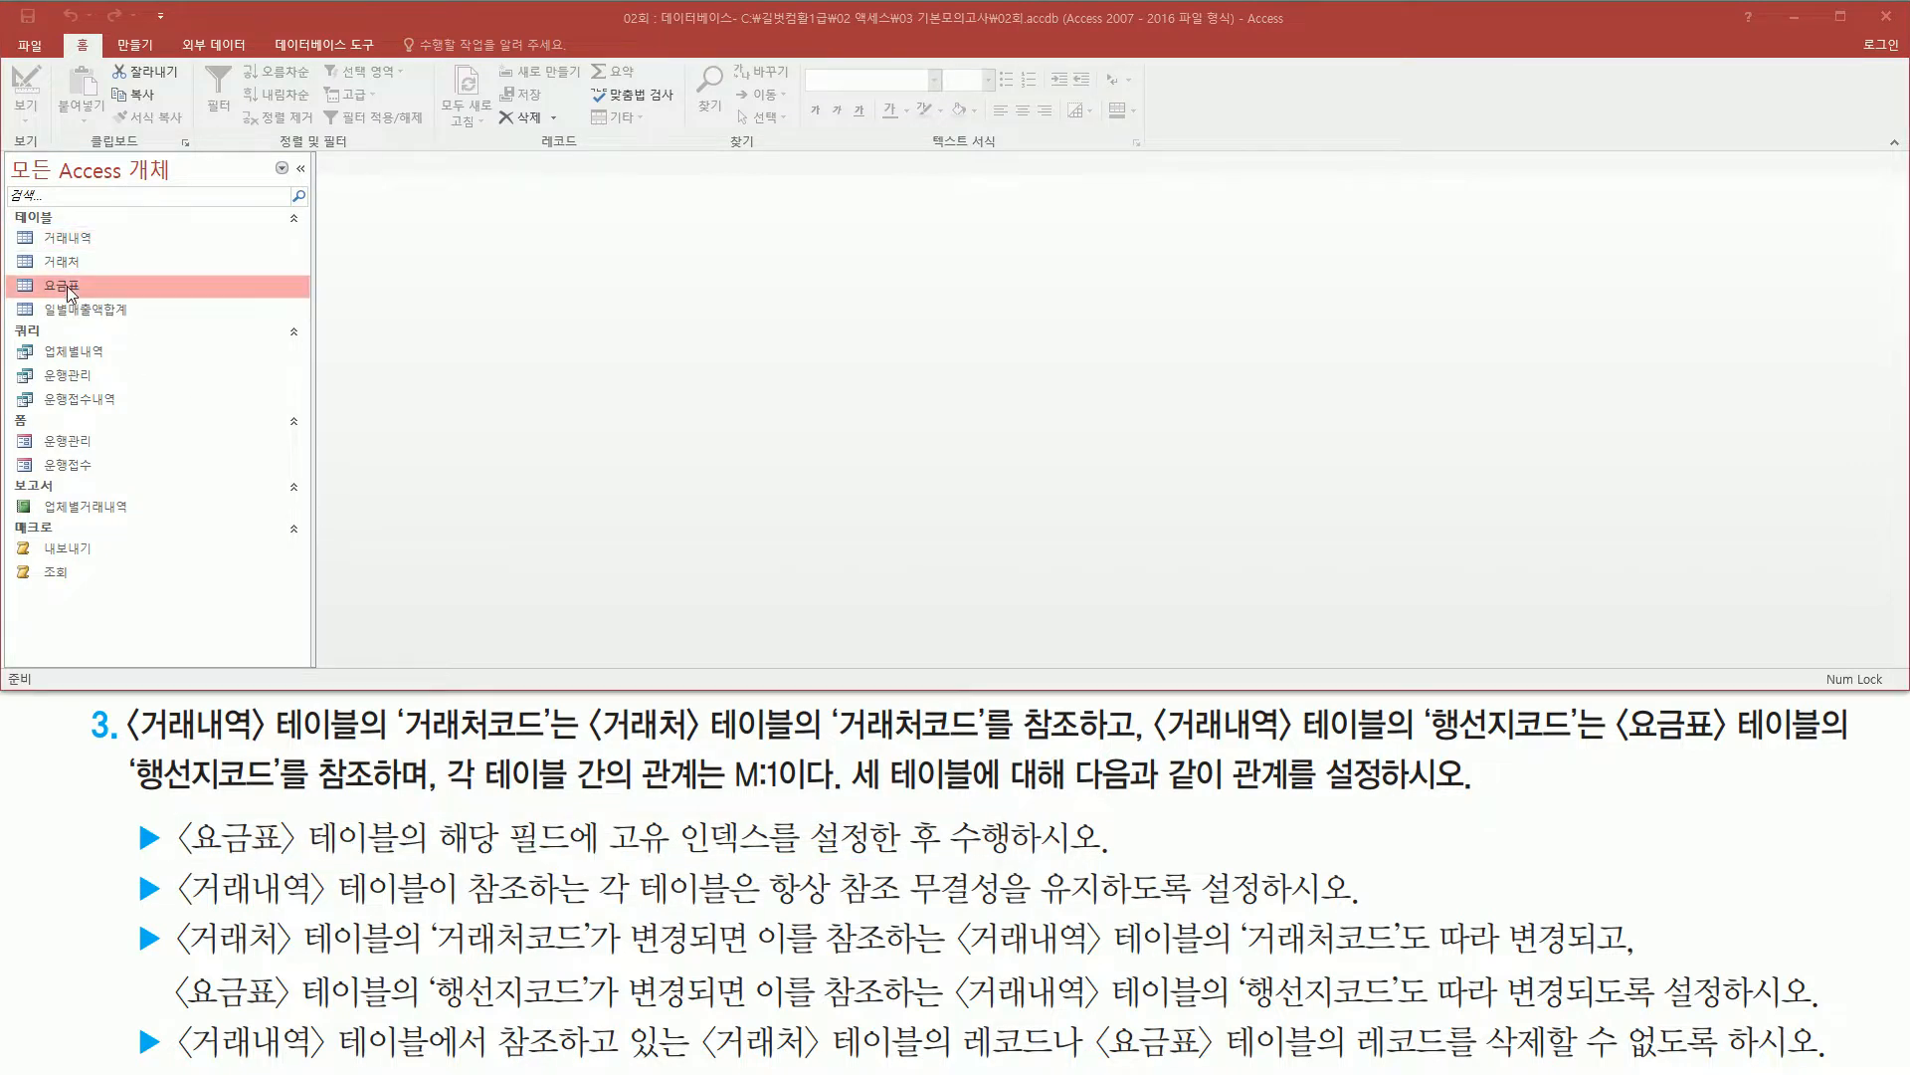
right_click(84, 289)
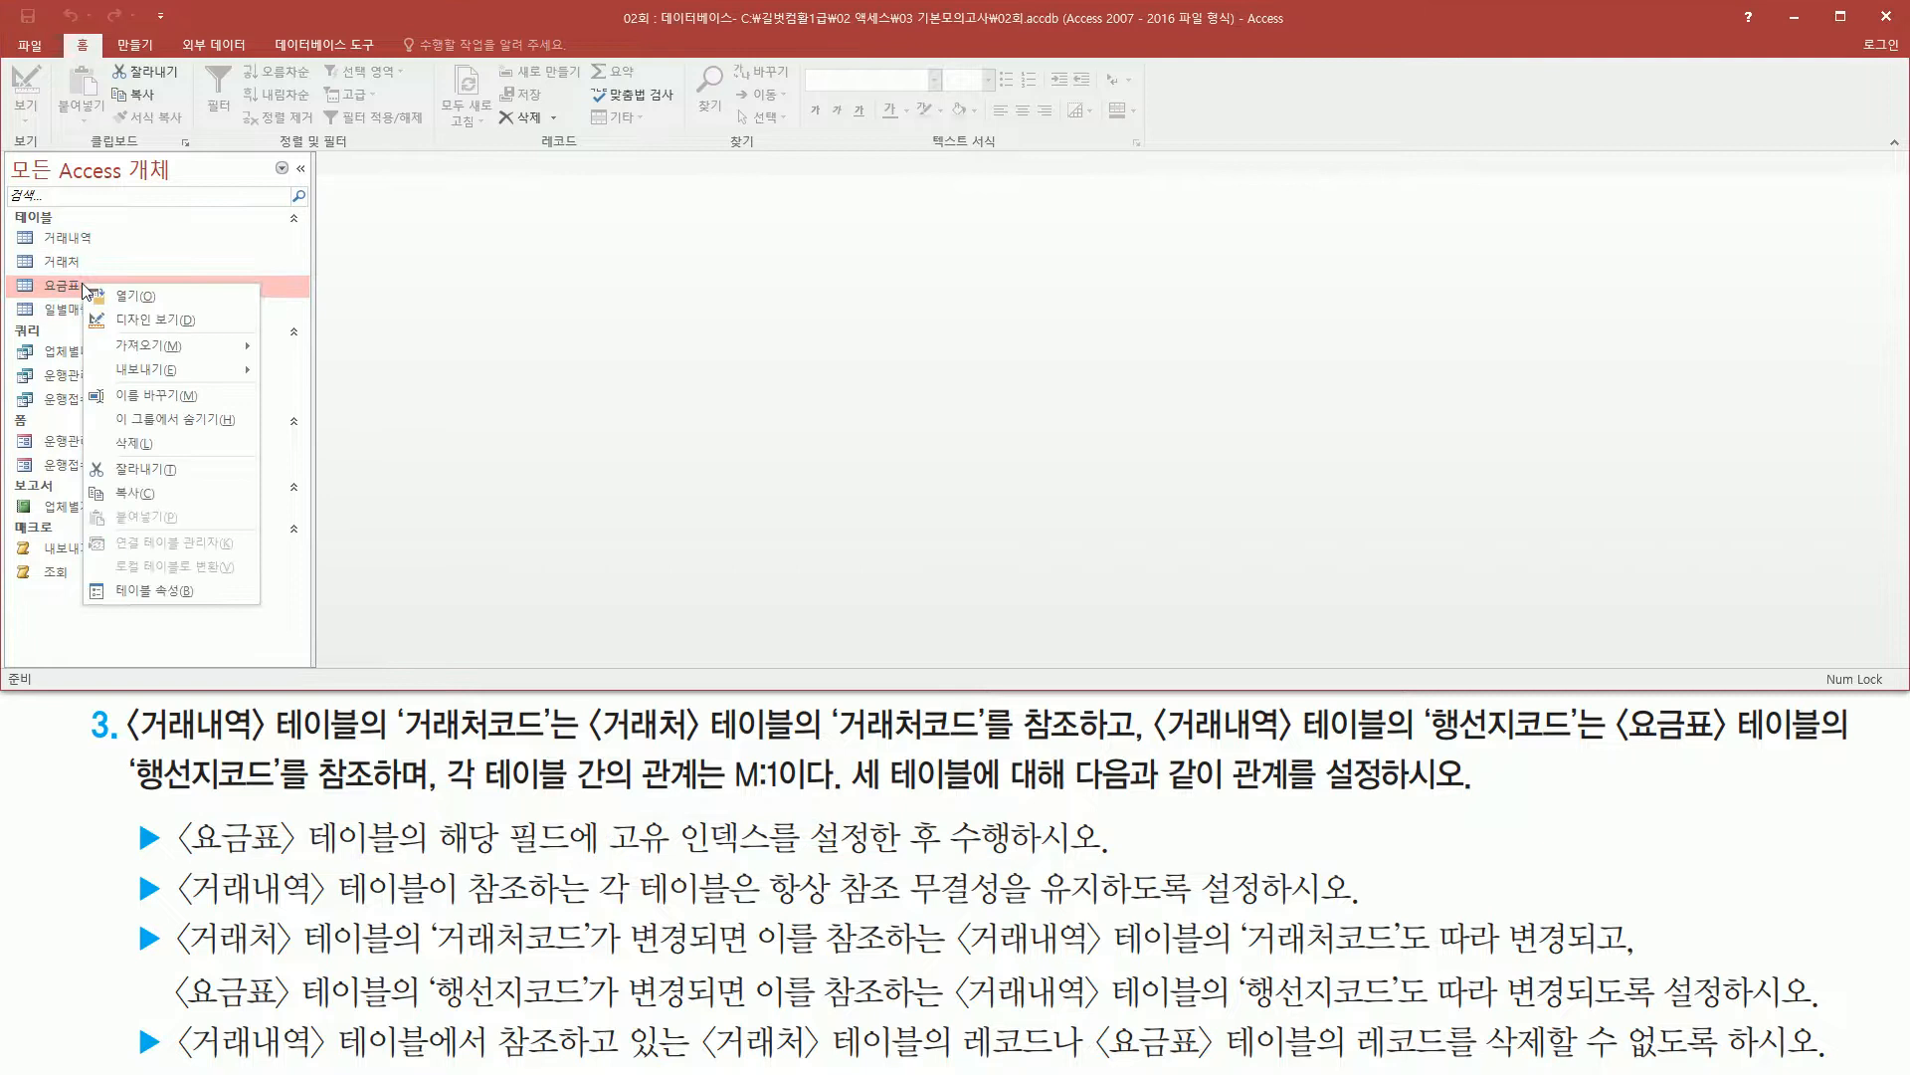
click(148, 320)
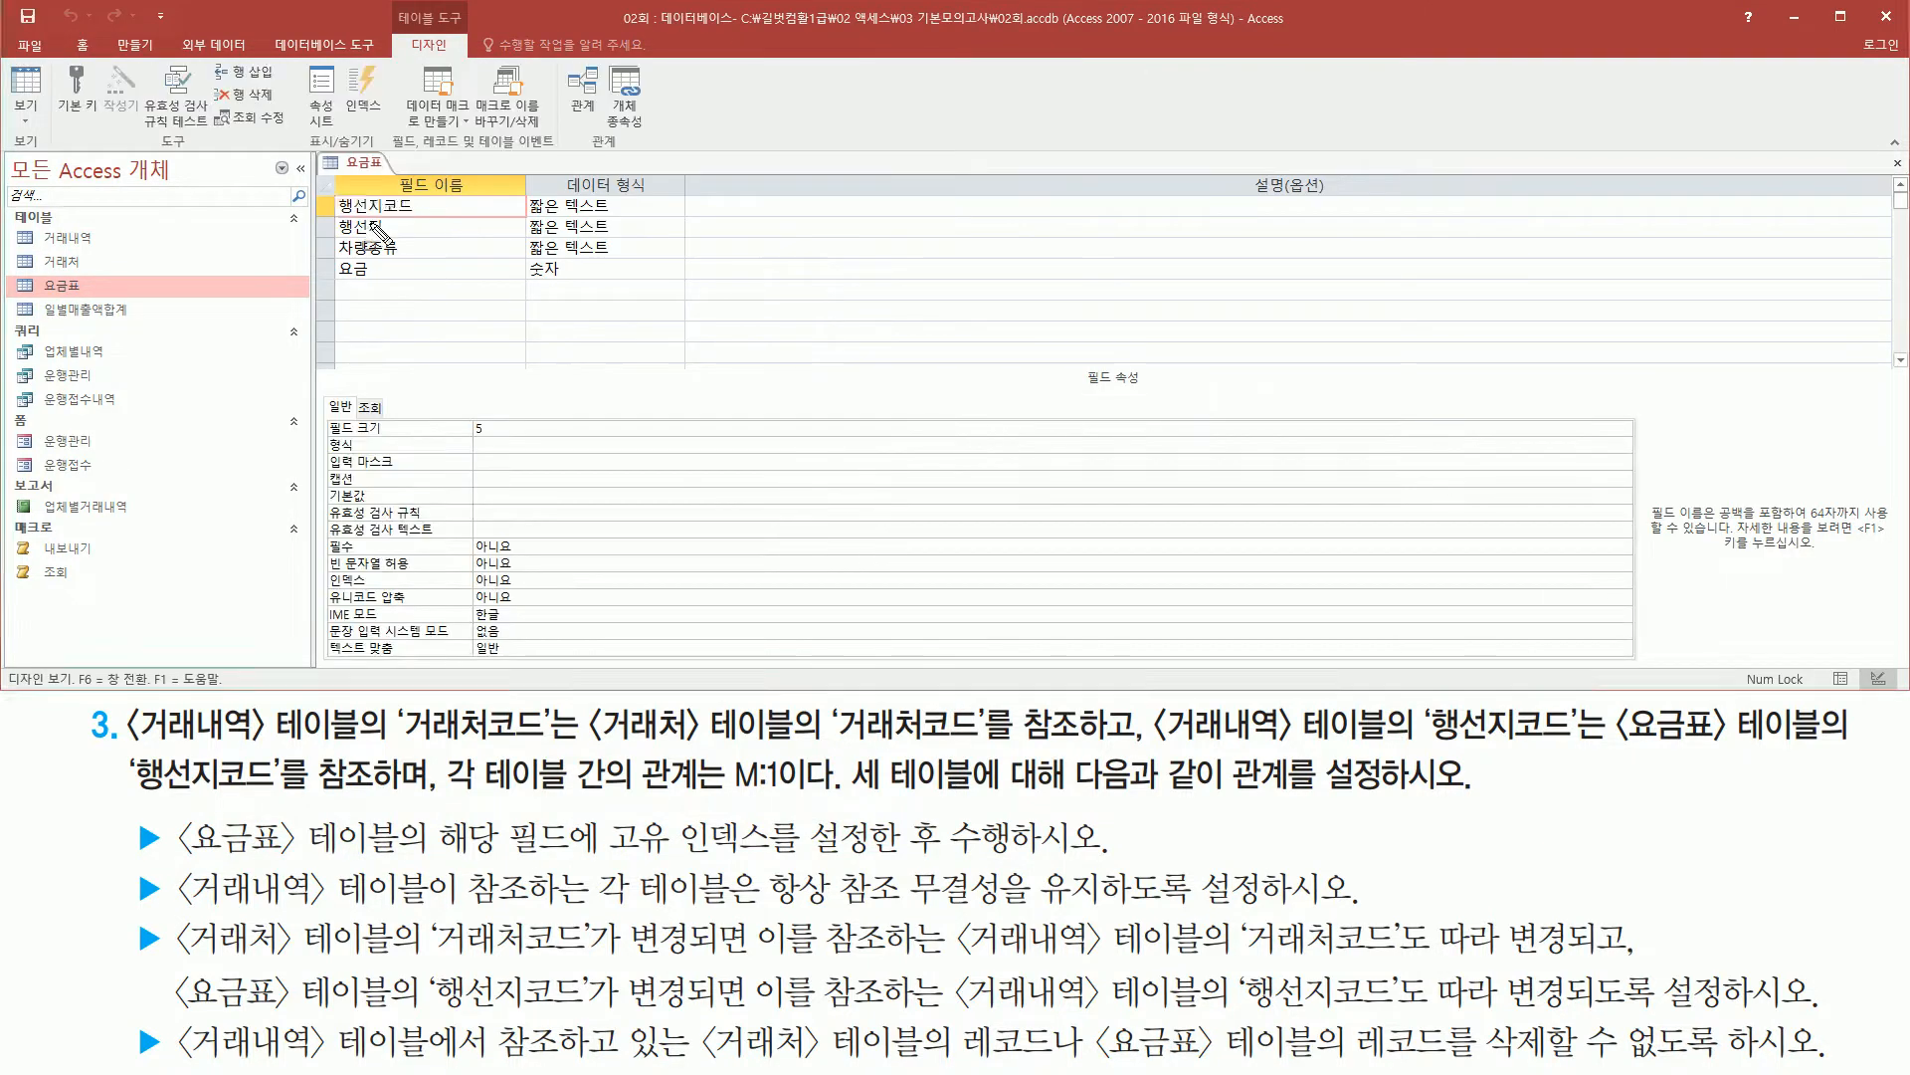
mouse_move(325, 190)
mouse_down()
mouse_move(365, 282)
mouse_move(429, 295)
mouse_up()
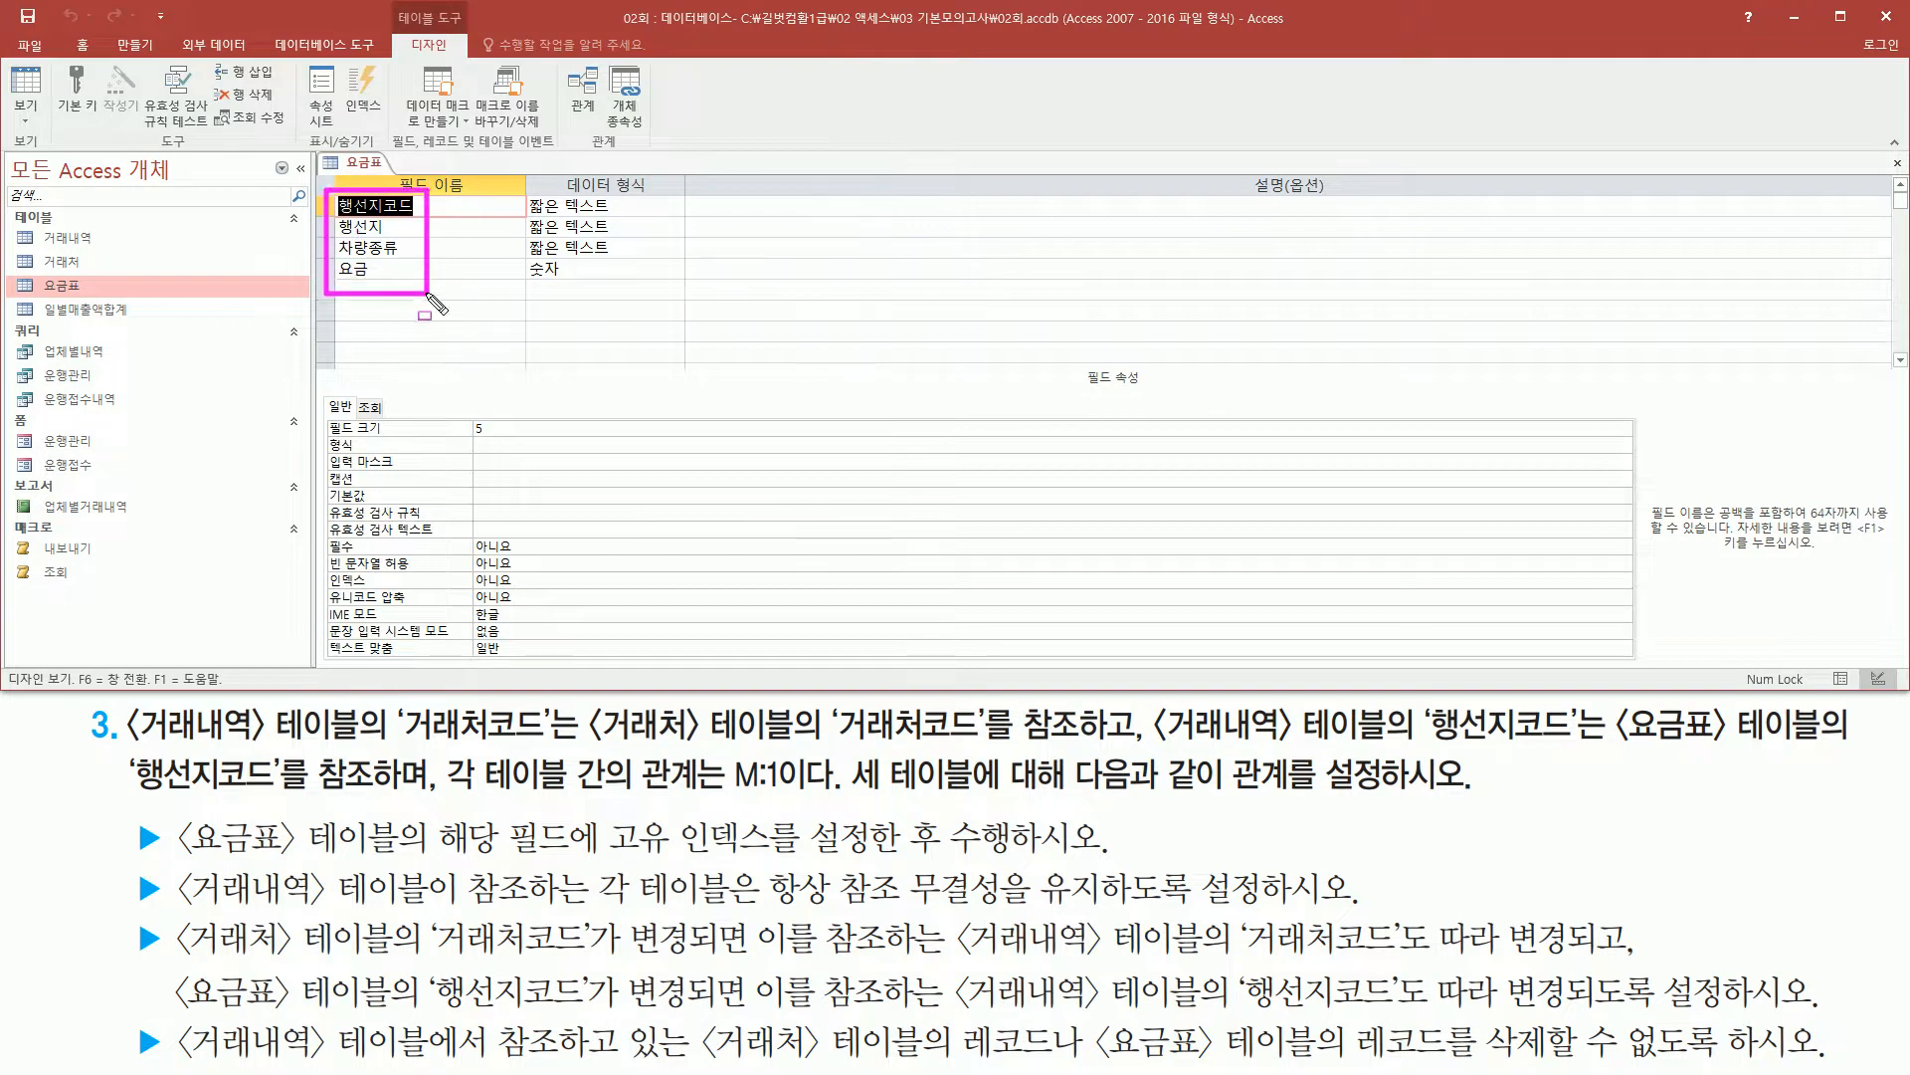
mouse_move(193, 858)
mouse_down()
mouse_move(419, 874)
mouse_move(399, 815)
mouse_move(567, 853)
mouse_move(1010, 864)
mouse_up()
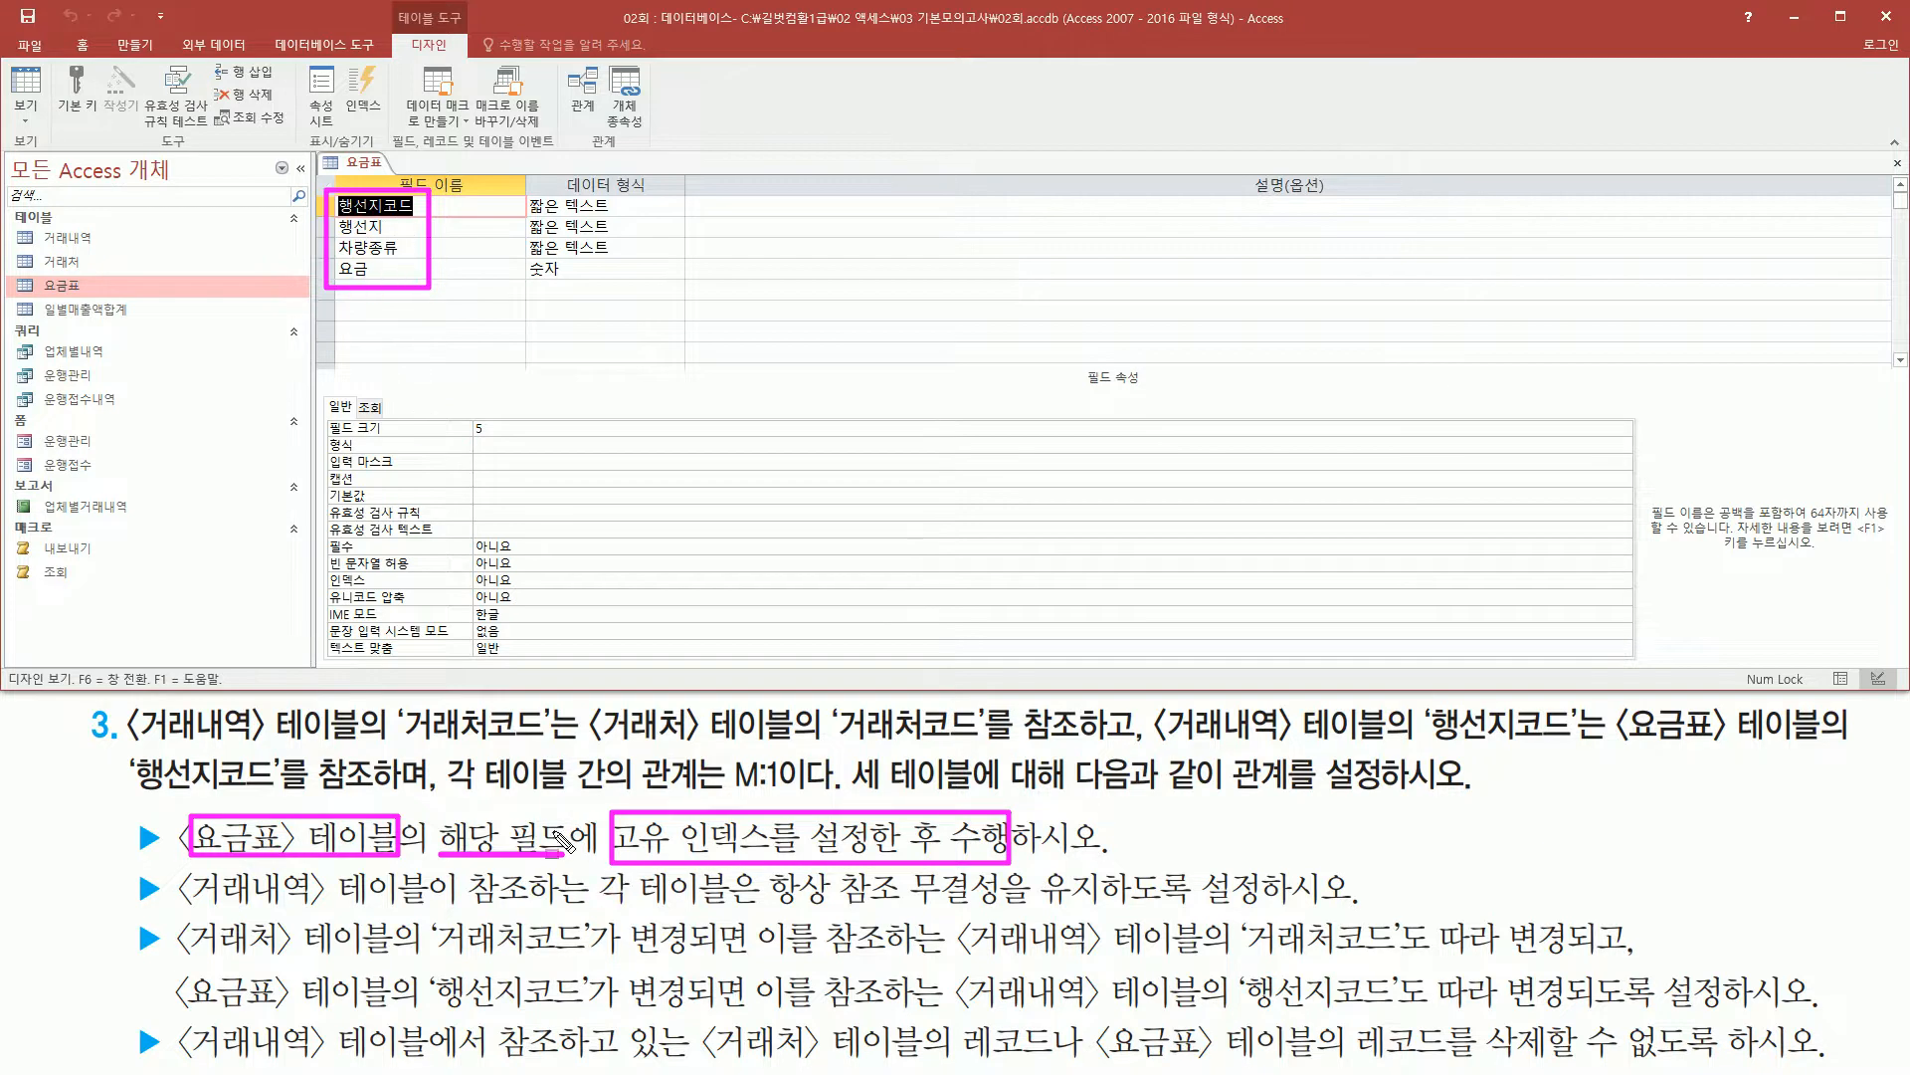
drag(1606, 744, 1826, 746)
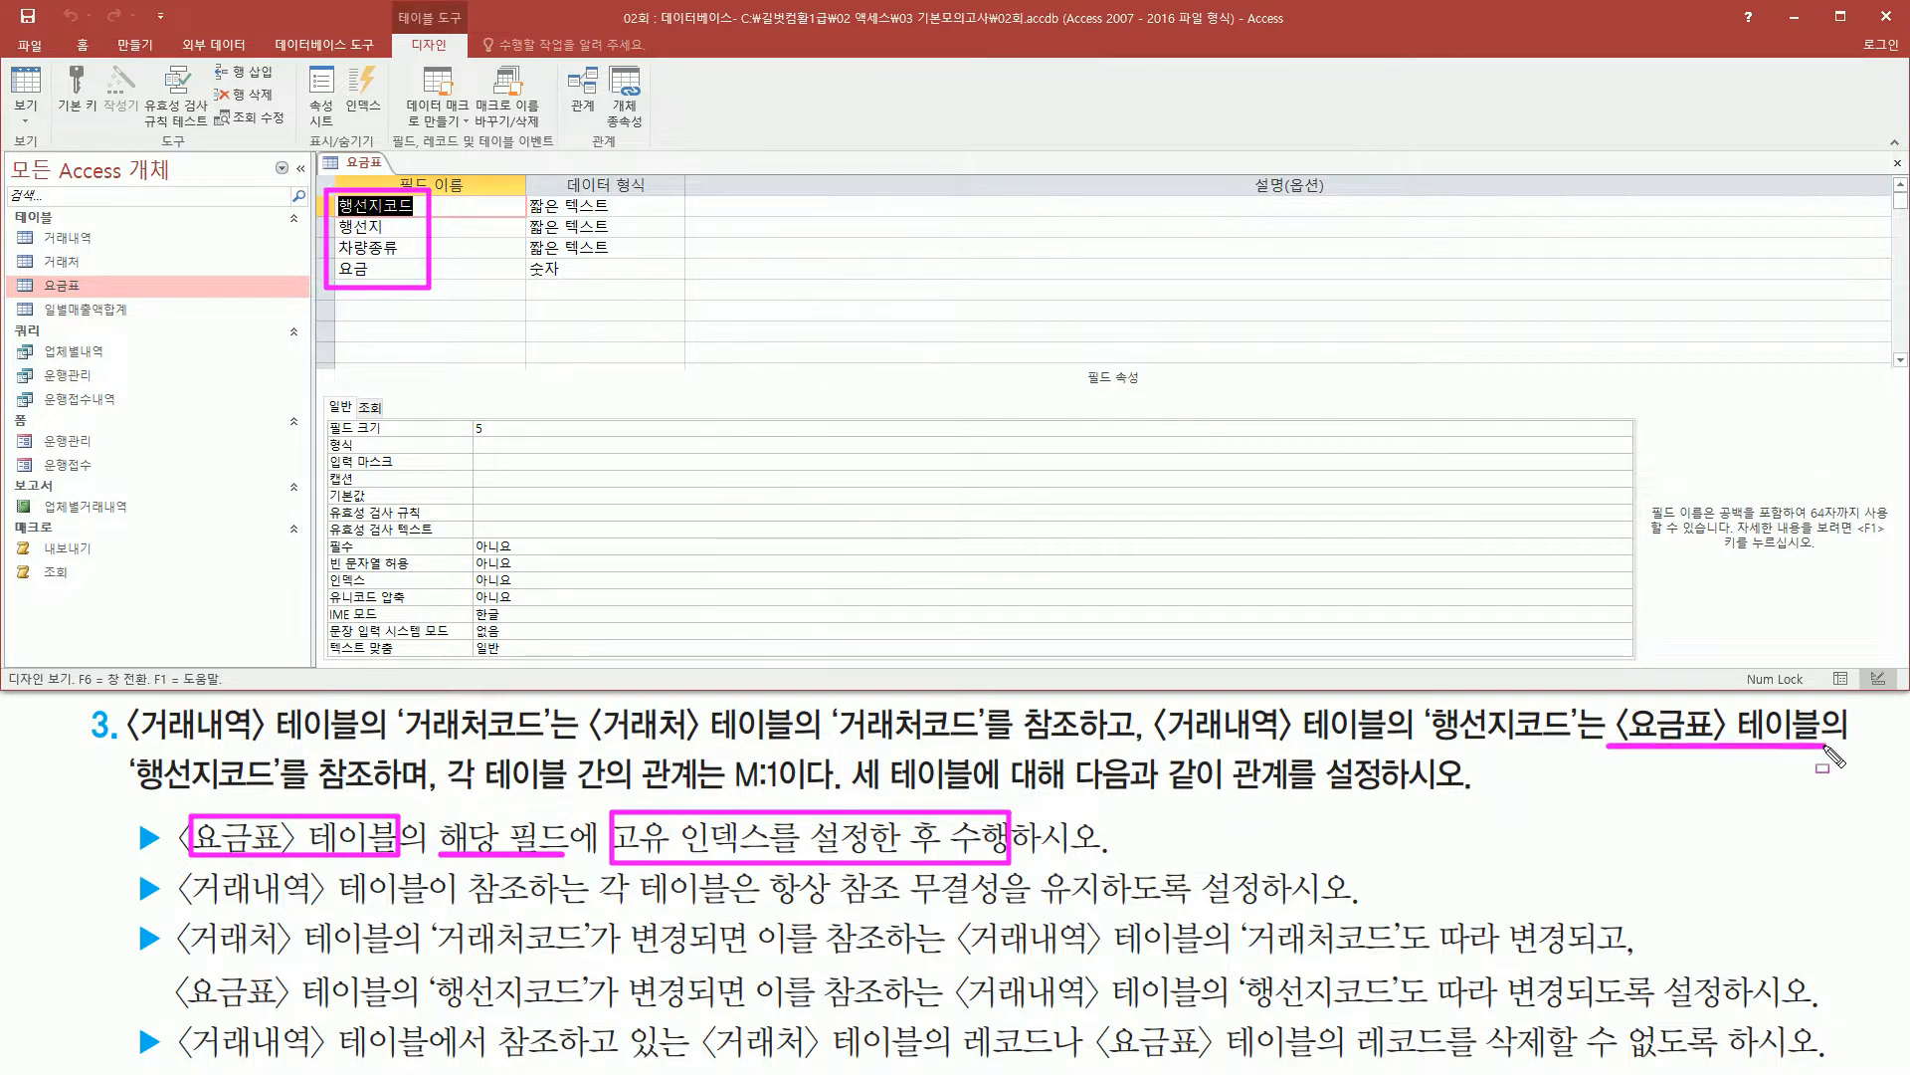
drag(129, 746, 277, 793)
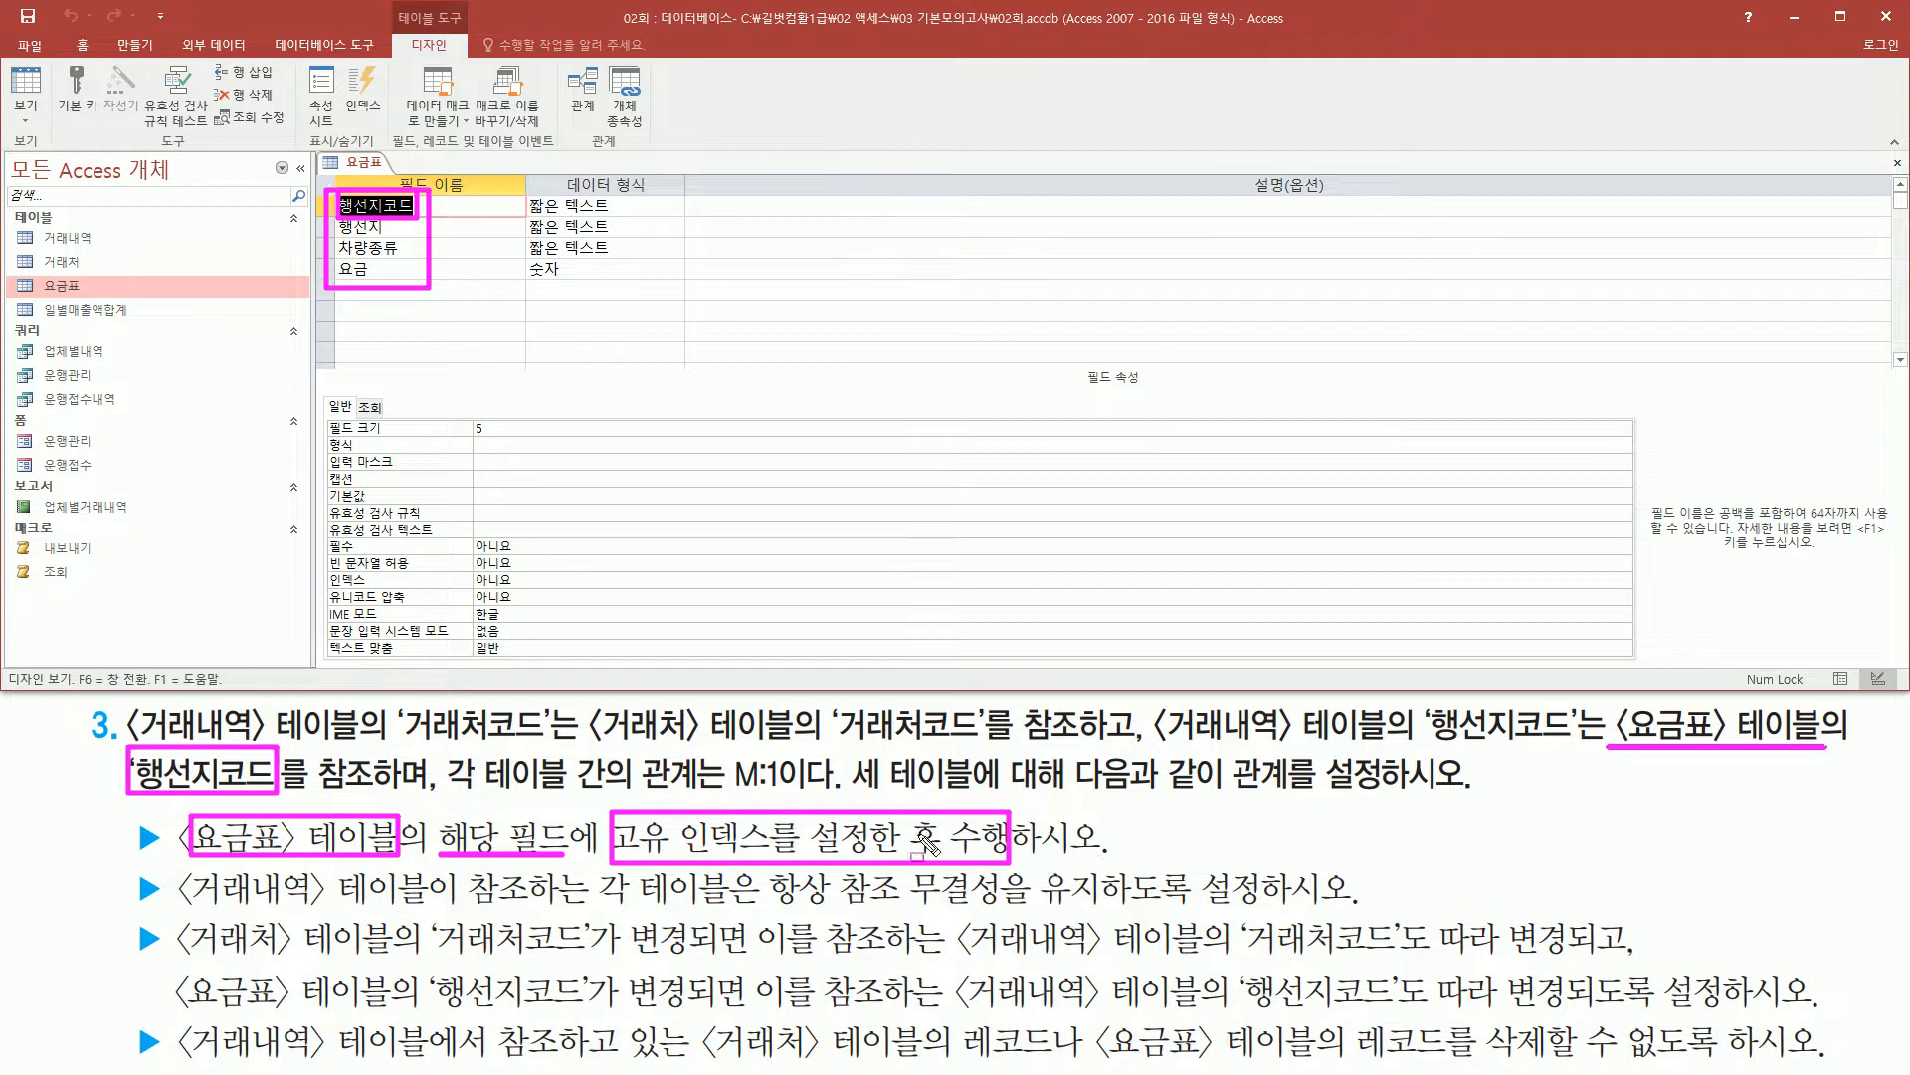
- Set the 인덱스 property of the 요금표 table's 행선지코드 field to 예(중복 불가능)
click(448, 203)
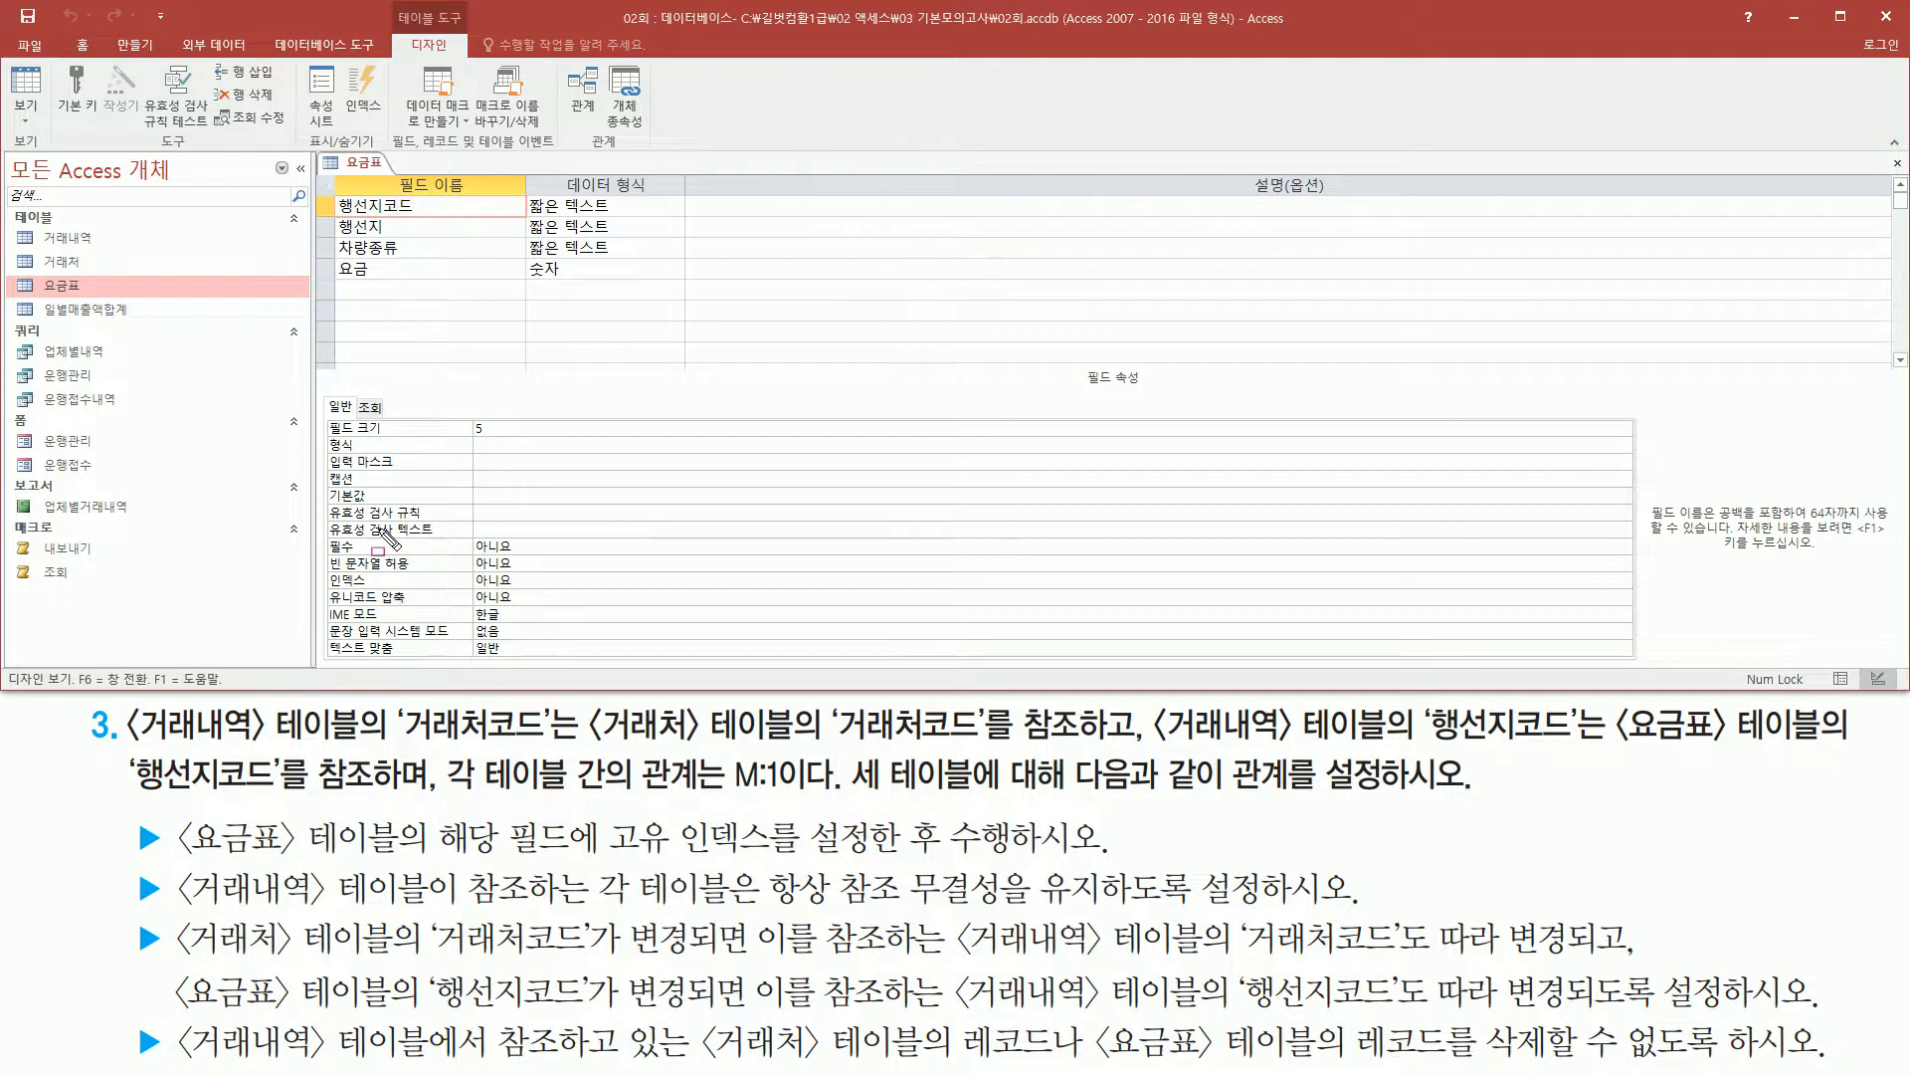
mouse_move(328, 564)
mouse_down()
mouse_move(350, 603)
mouse_move(567, 594)
mouse_up()
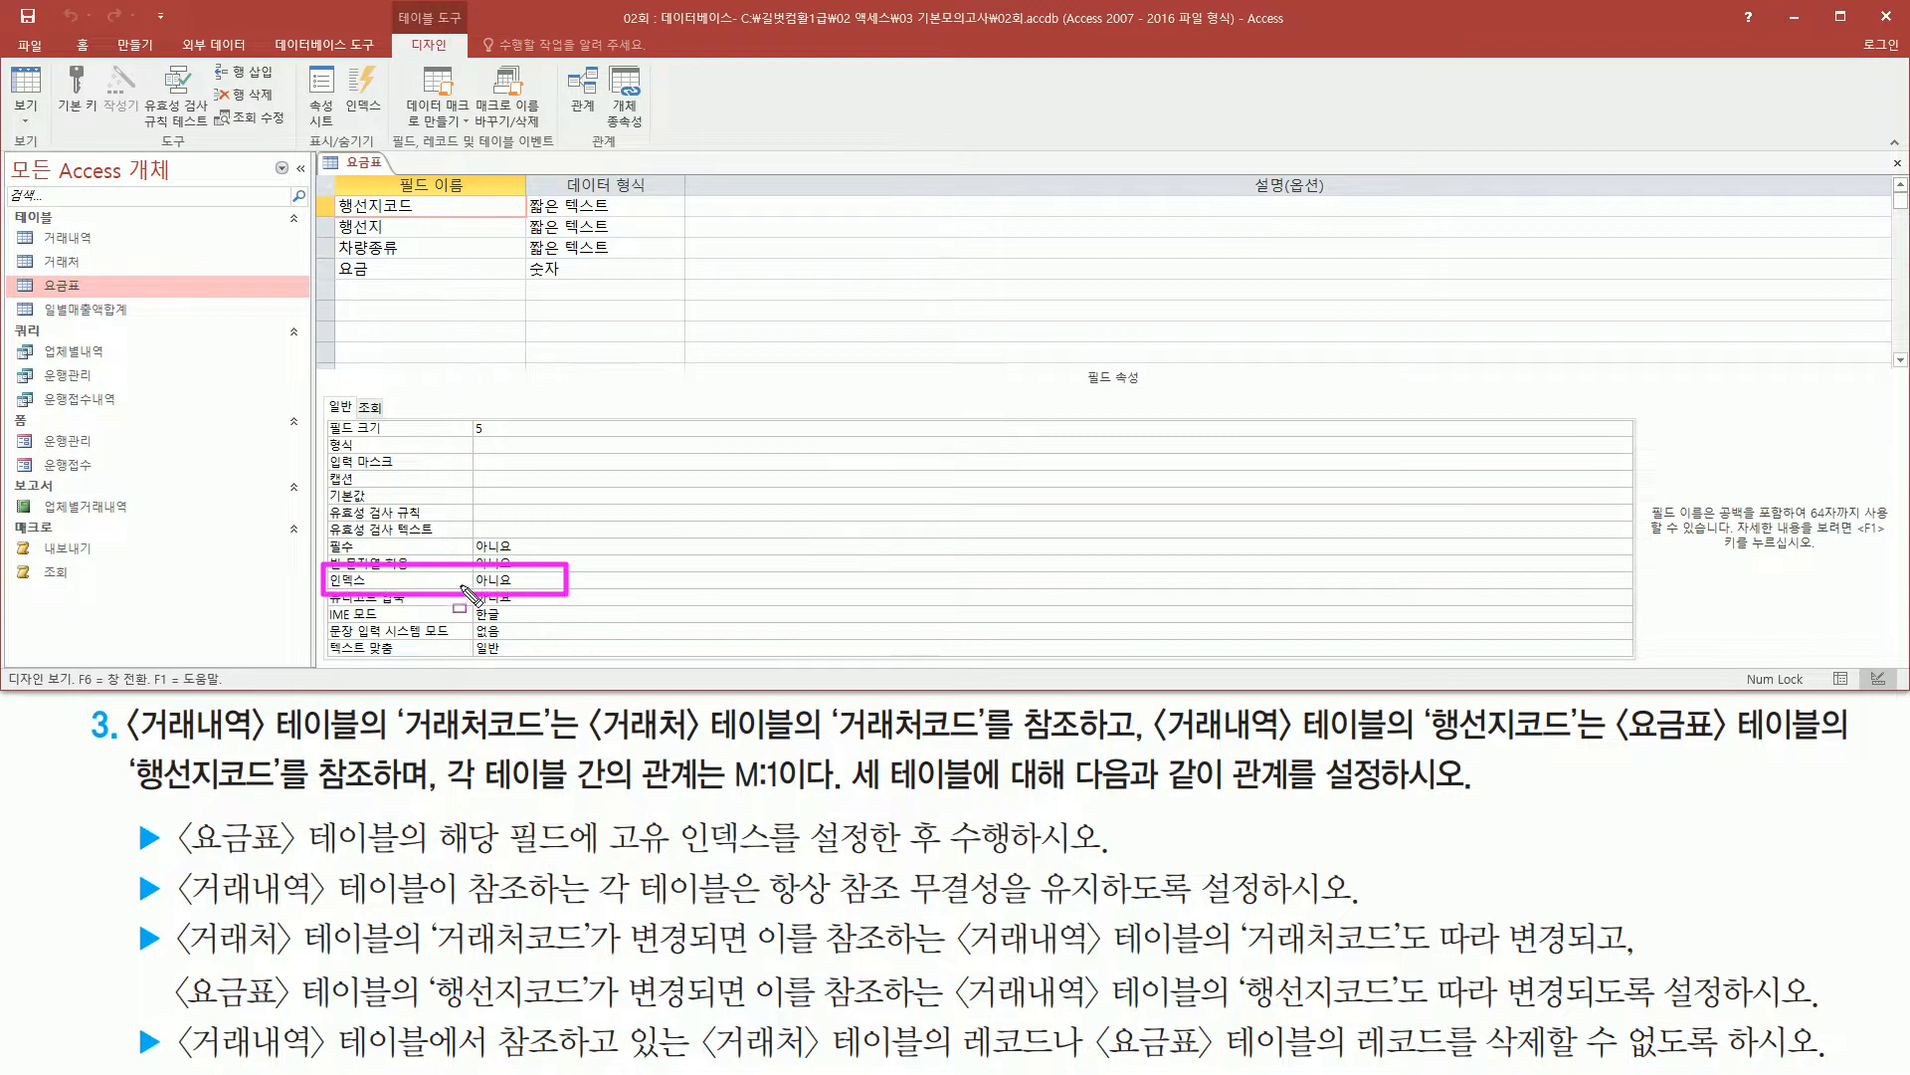
drag(604, 853, 776, 853)
key(Escape)
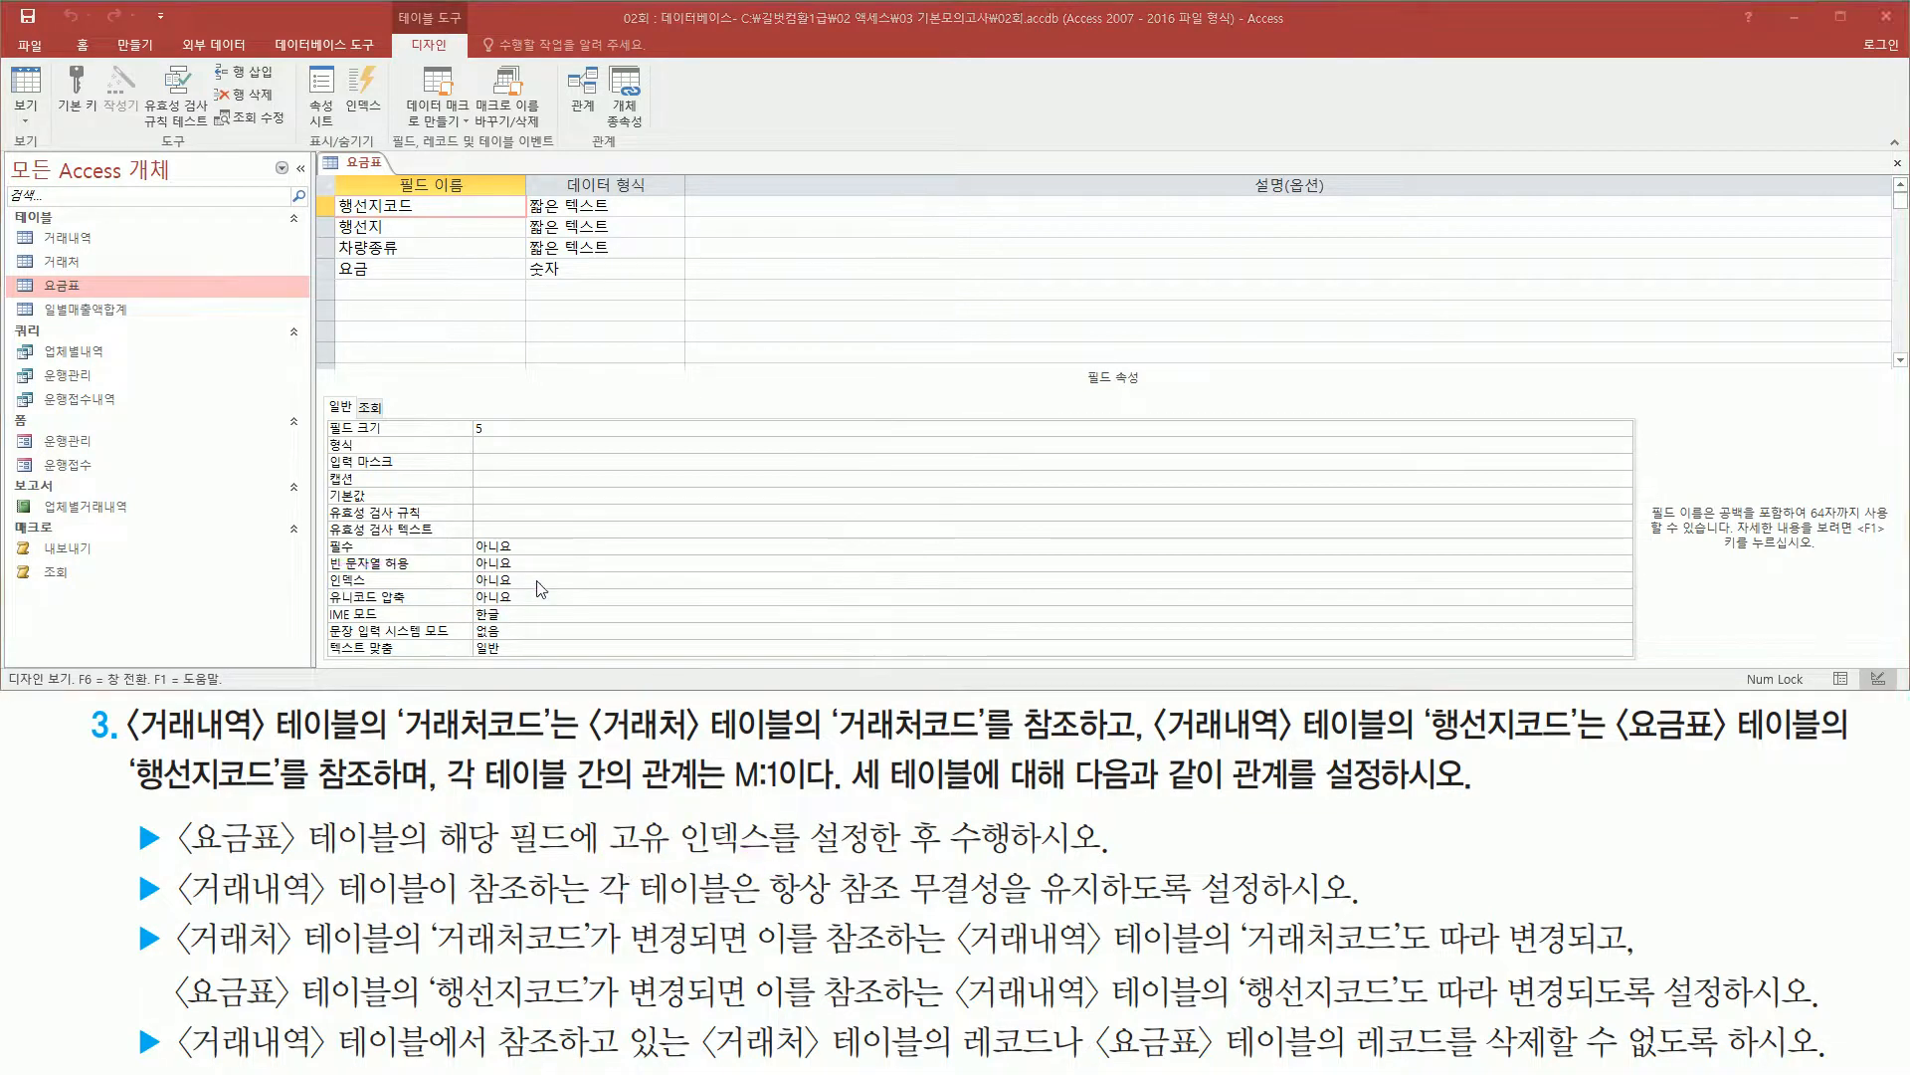
click(542, 577)
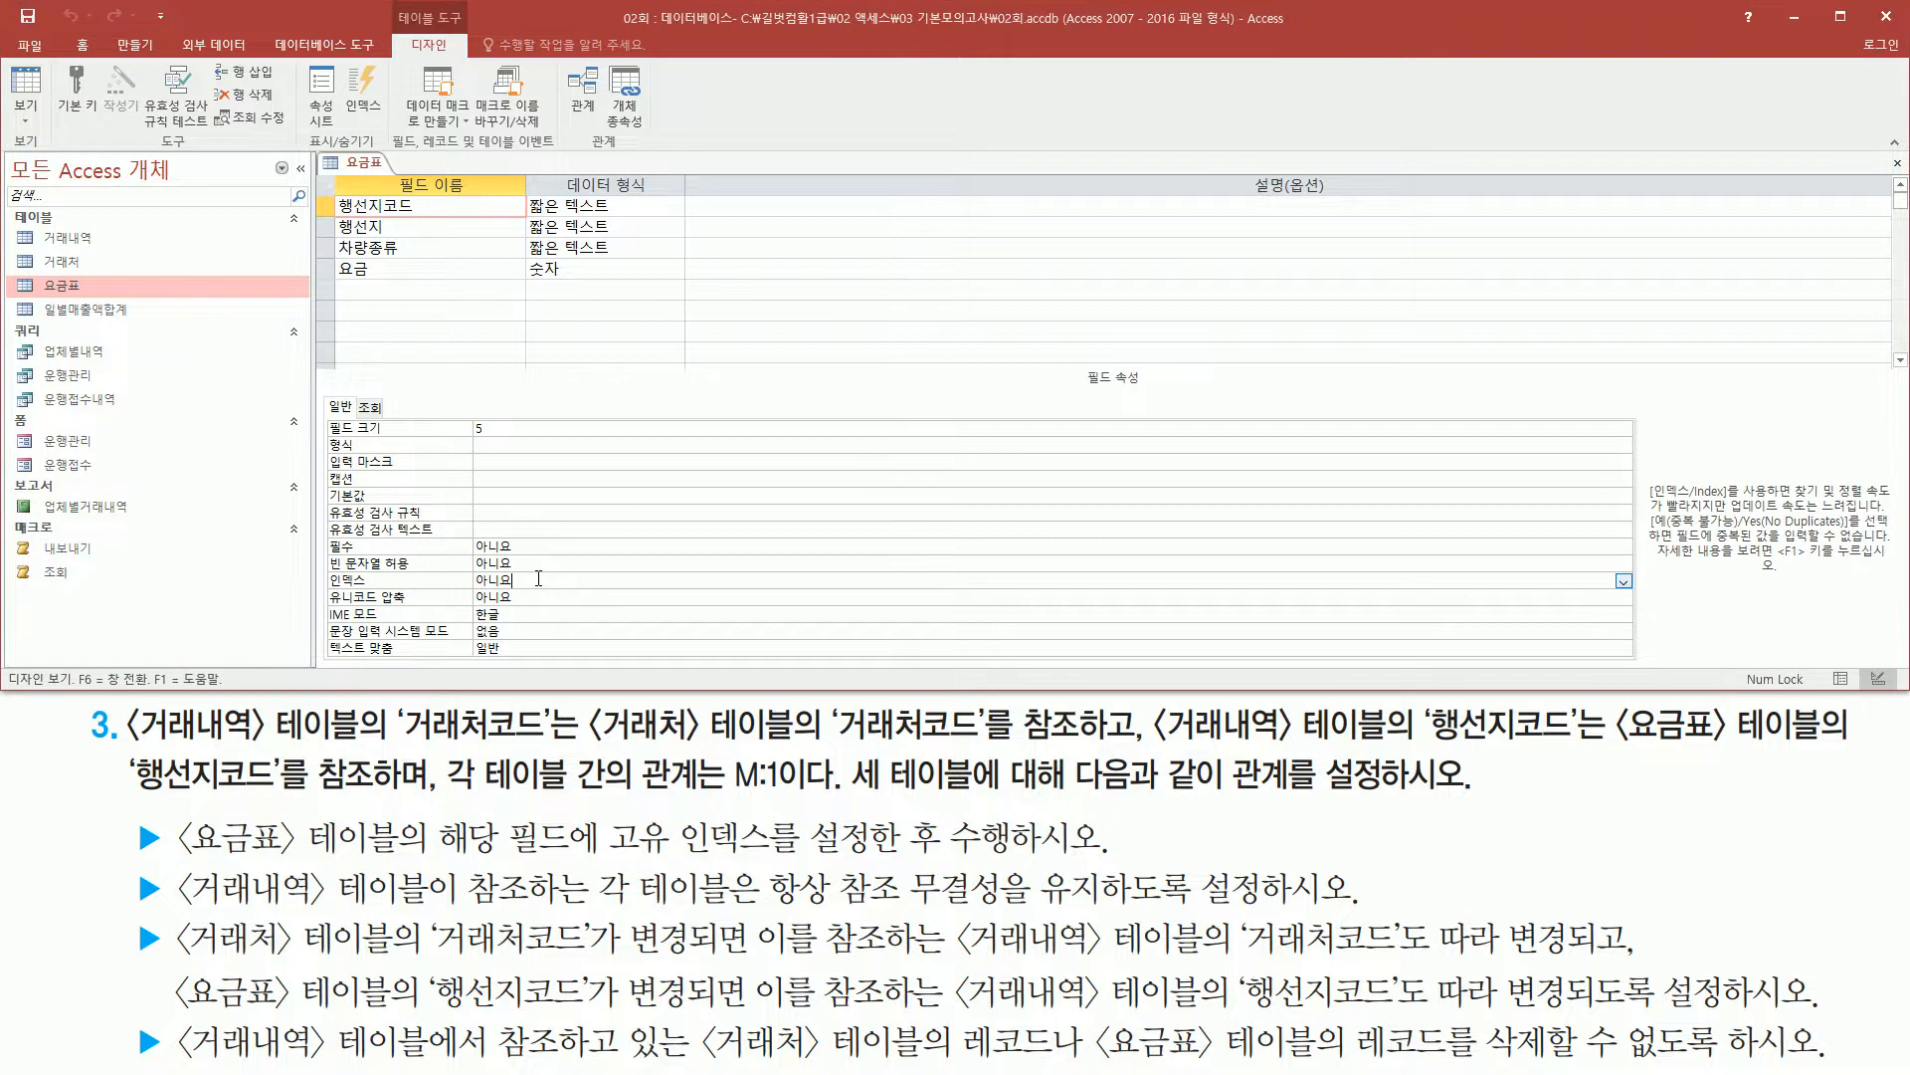
click(1623, 581)
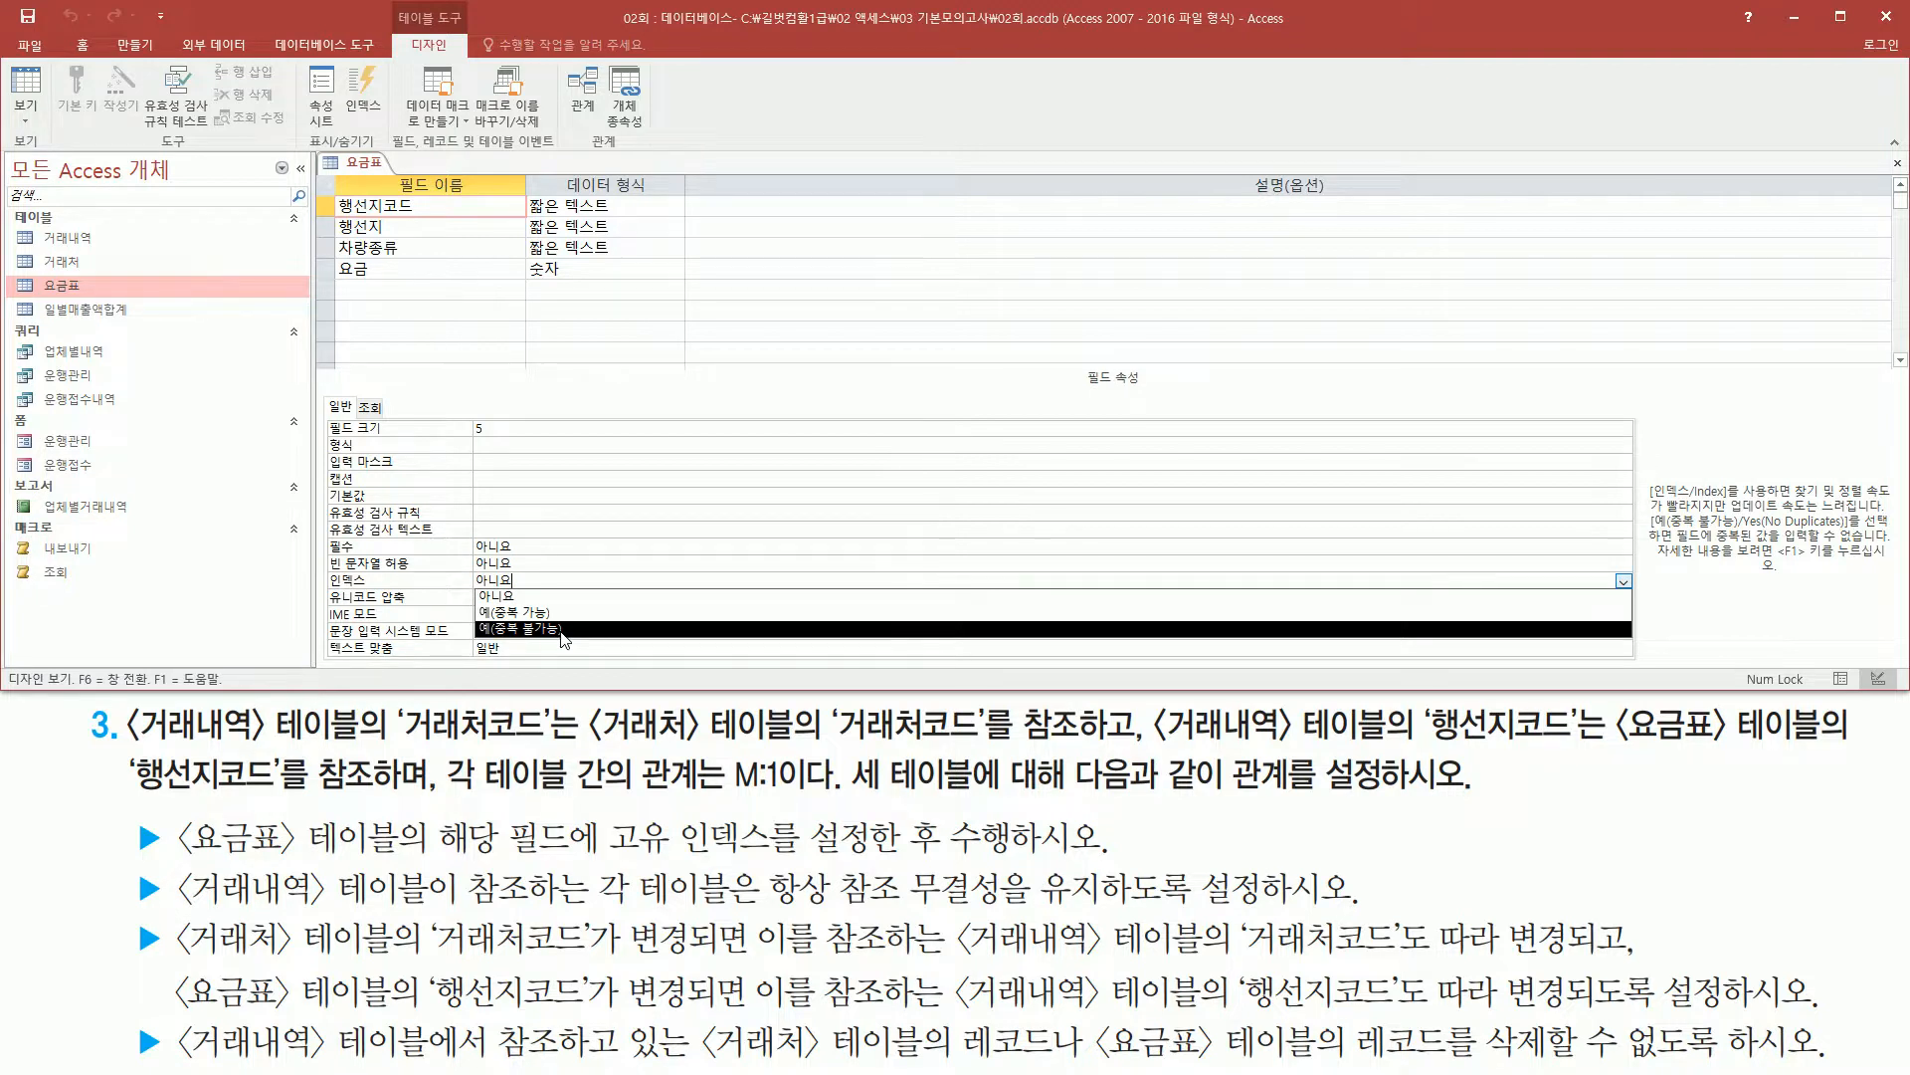
click(563, 629)
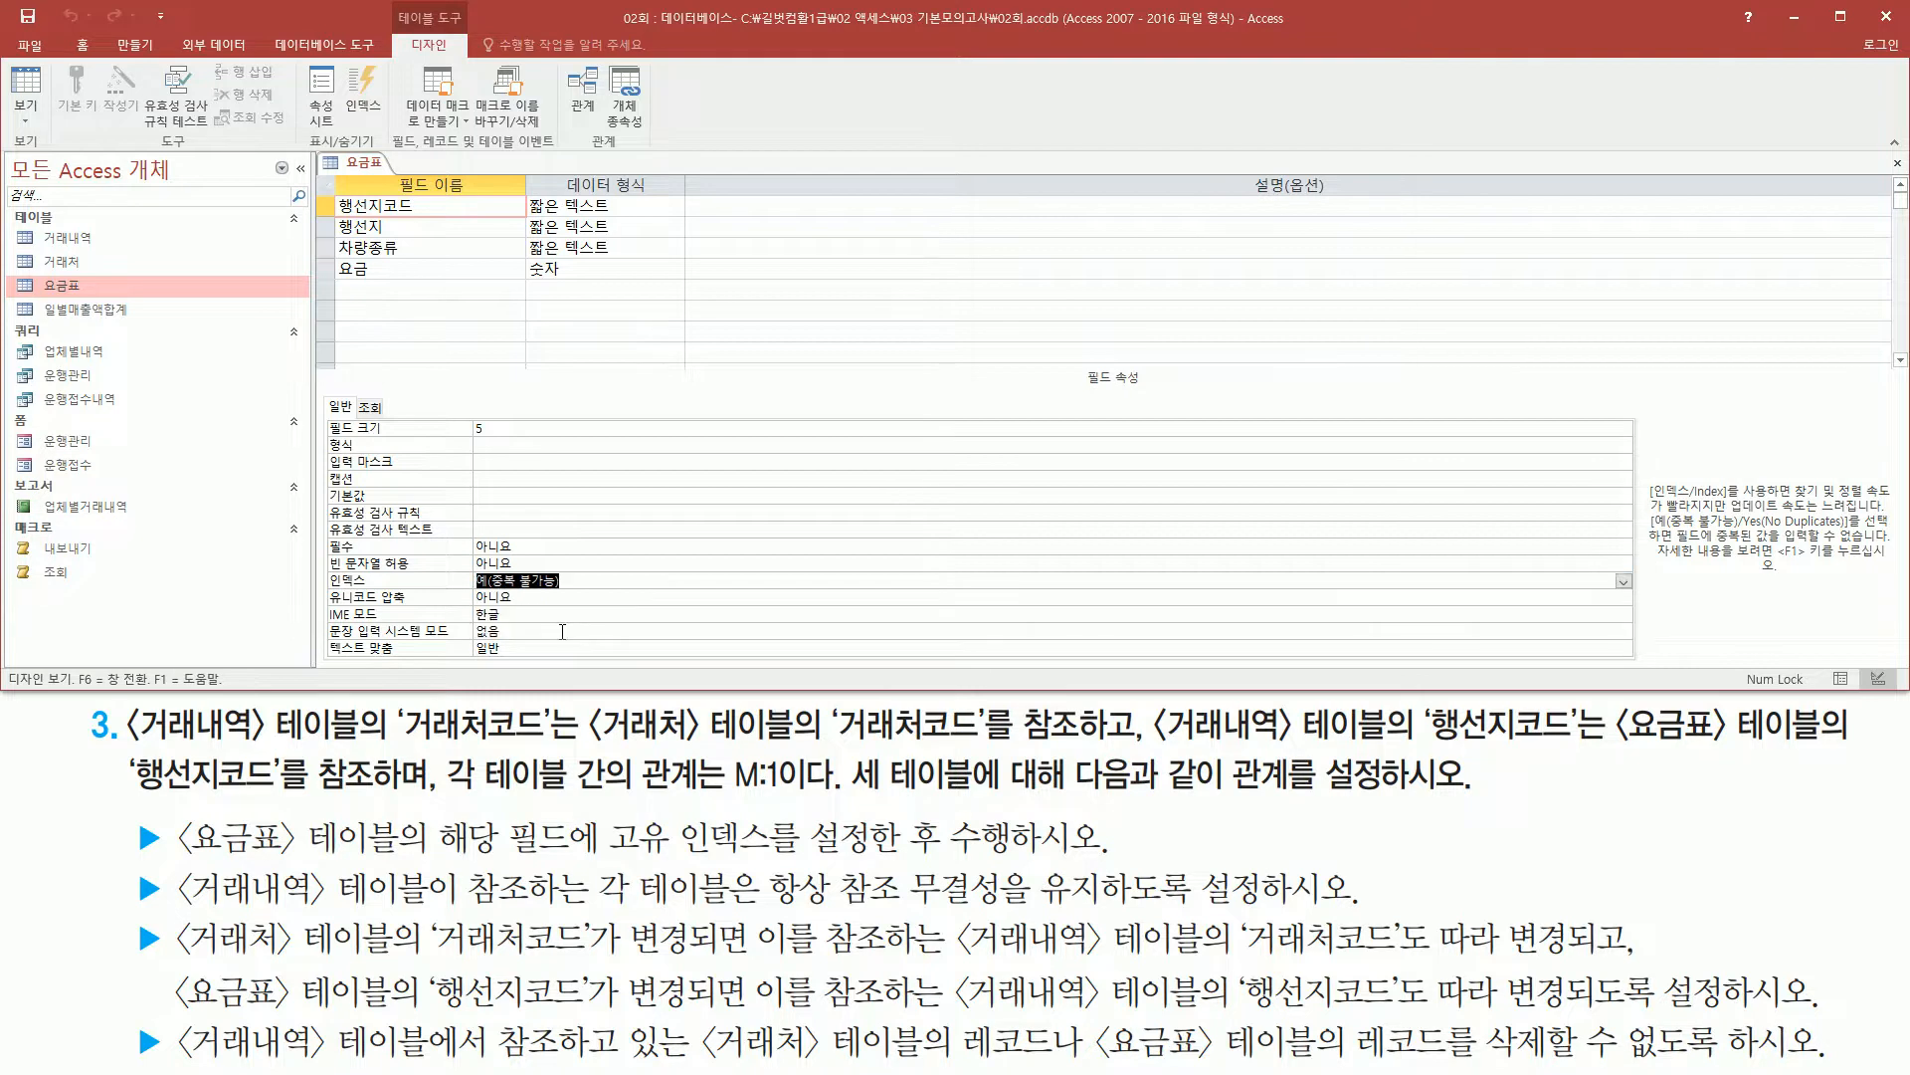
drag(323, 565, 577, 595)
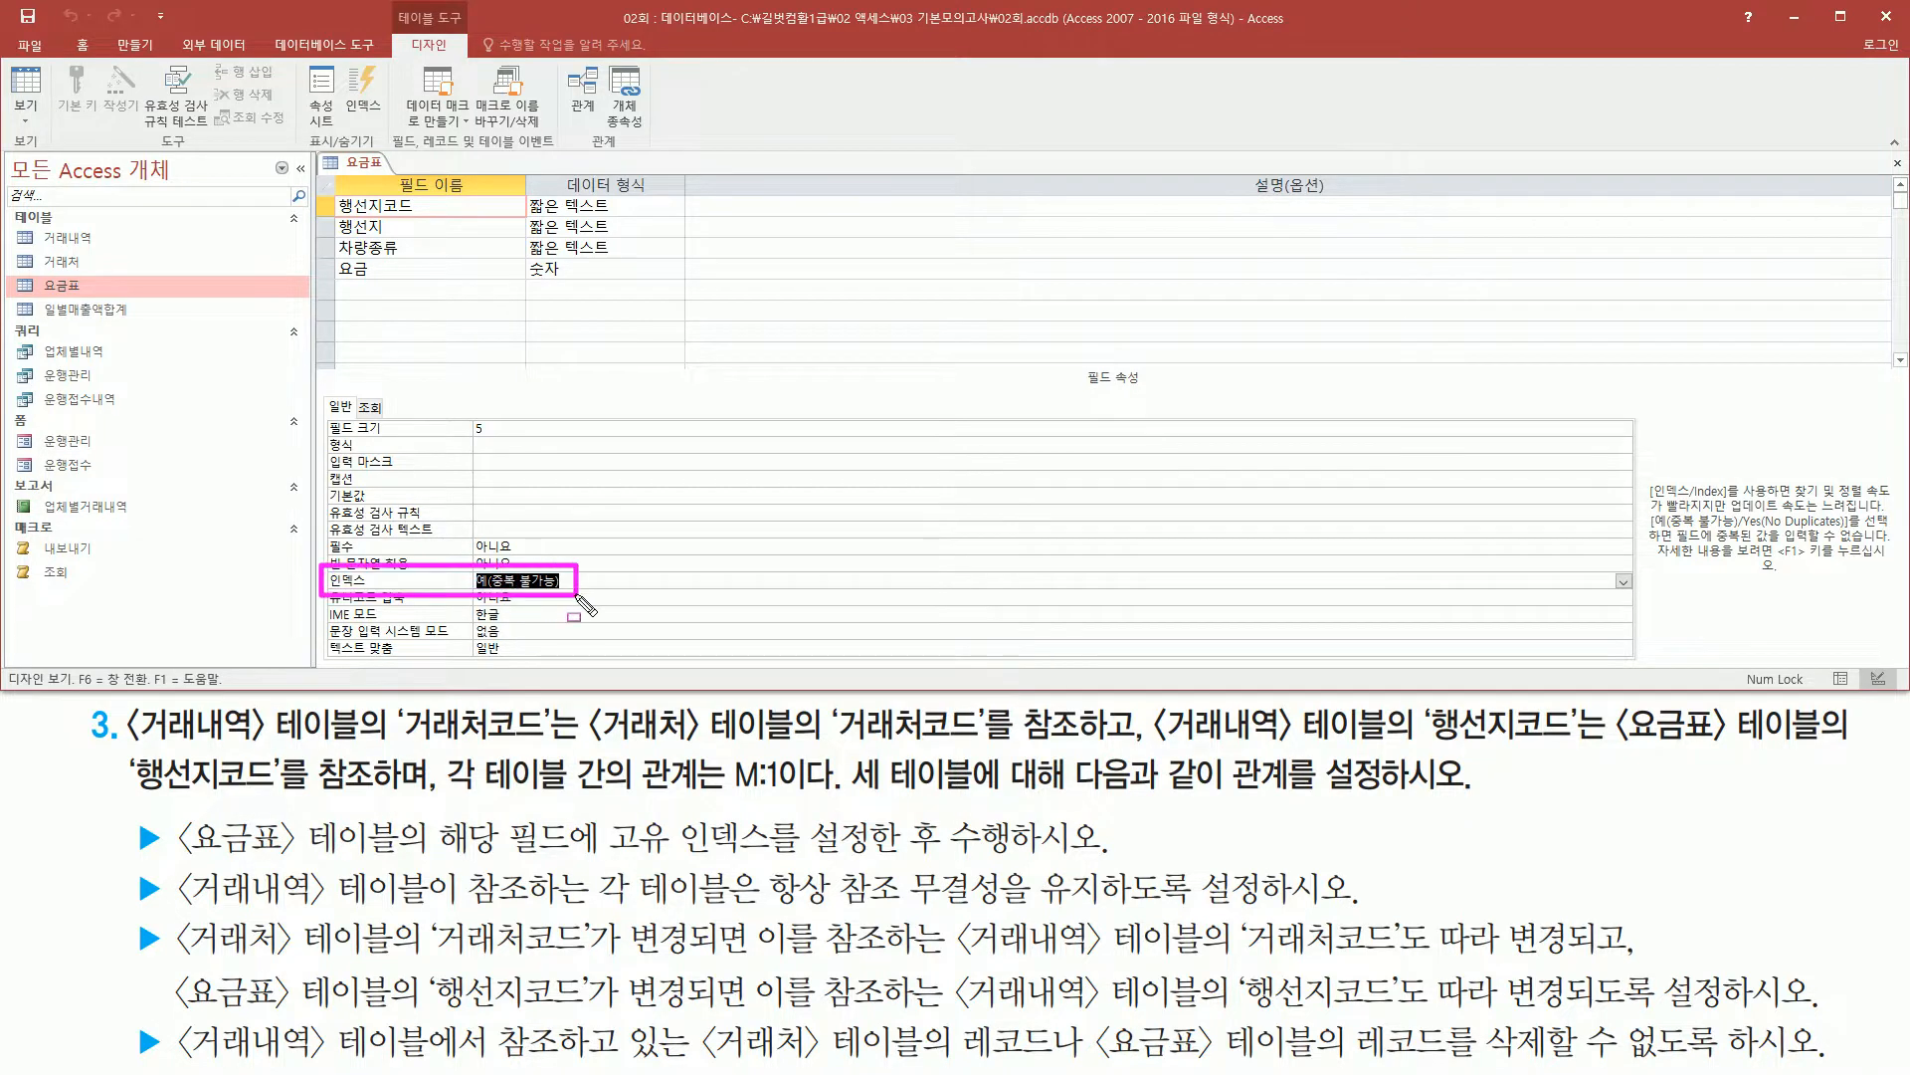
drag(121, 854, 1141, 856)
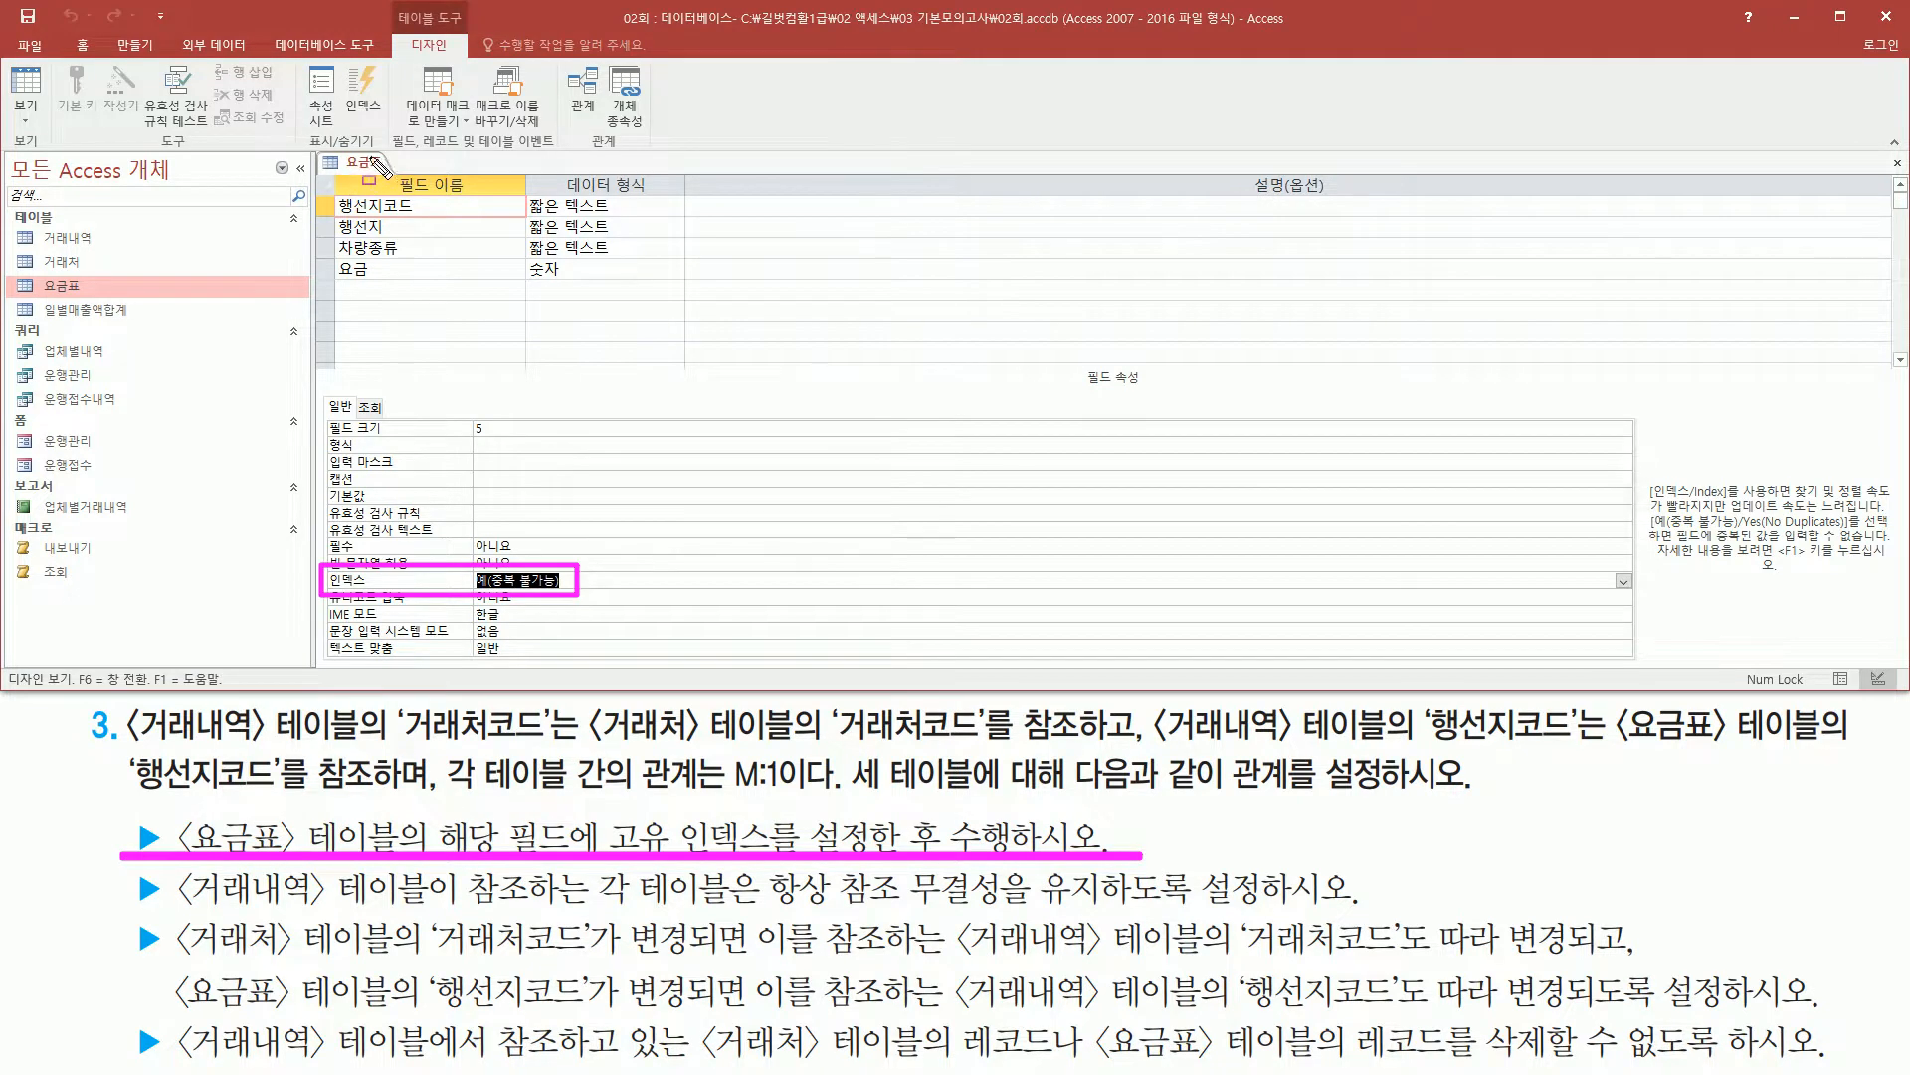
key(Escape)
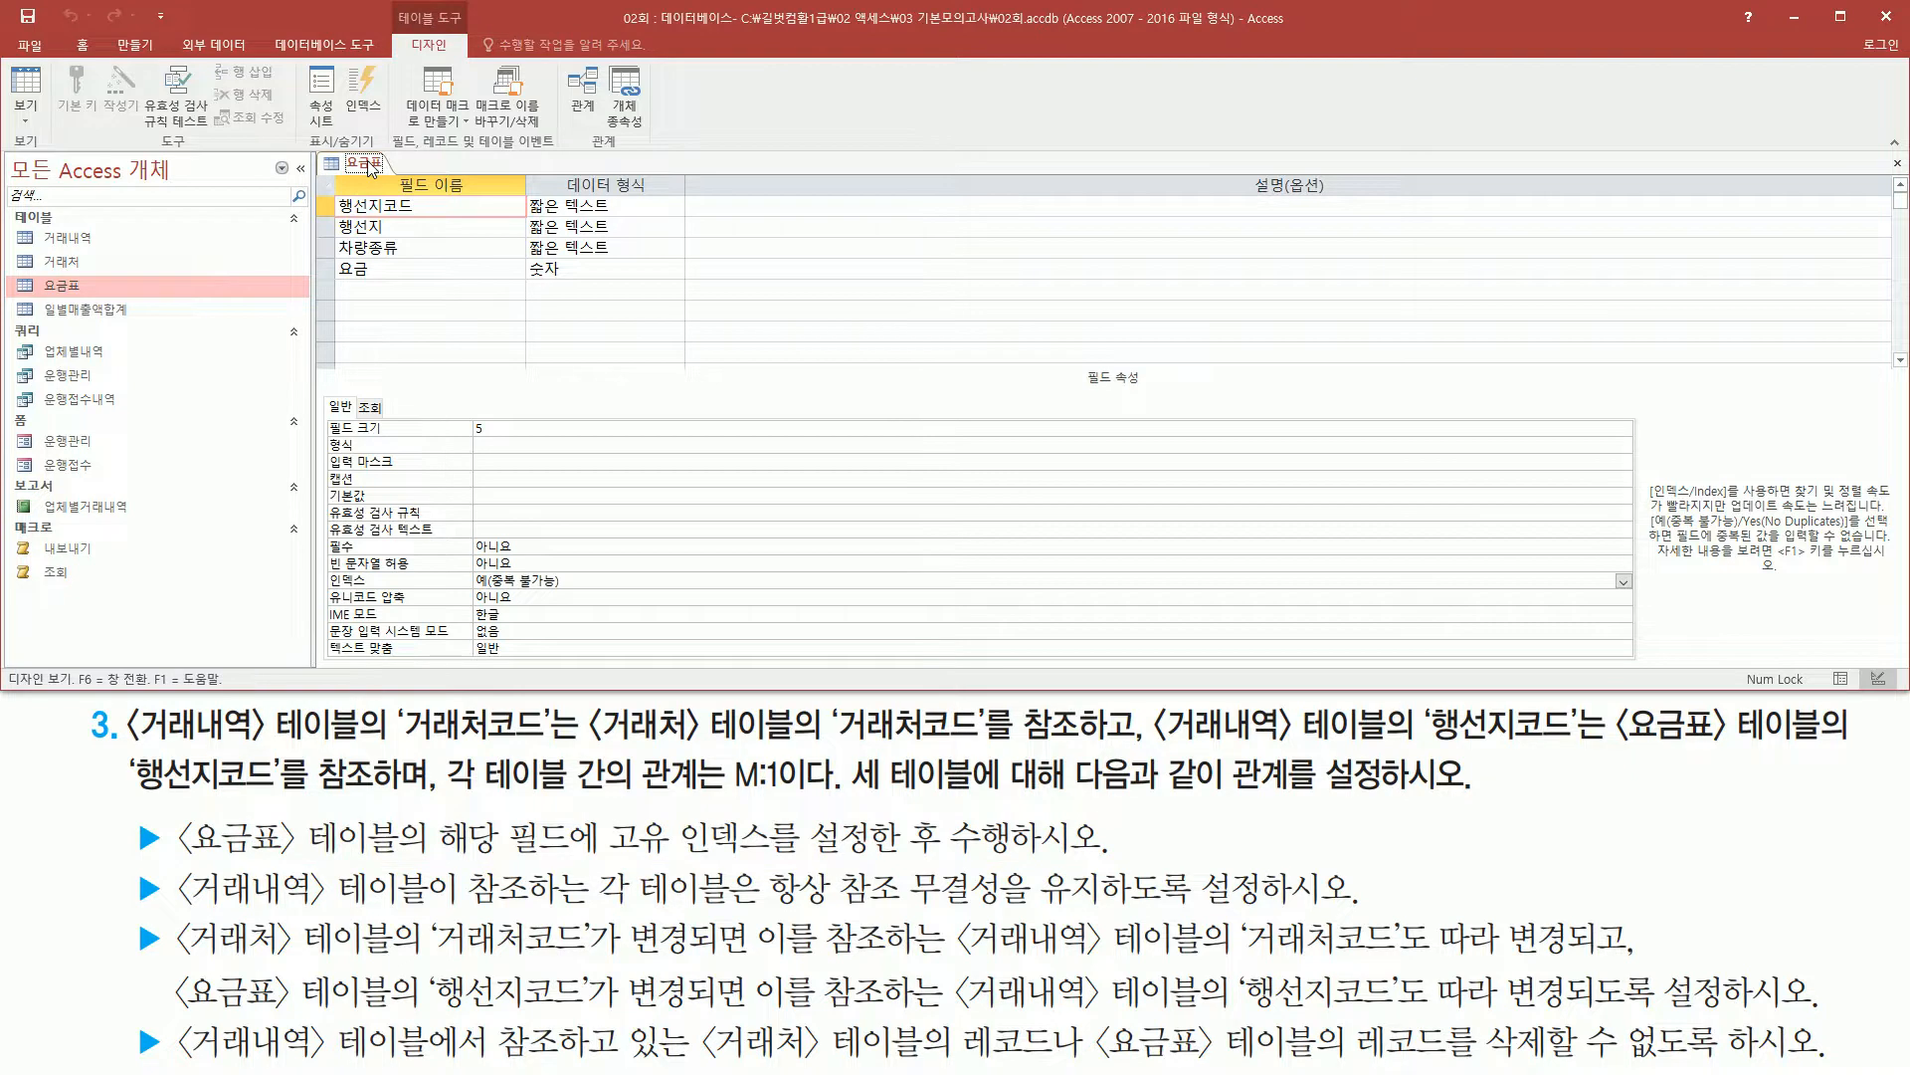
- Close the 요금표 table and save its design changes
right_click(370, 167)
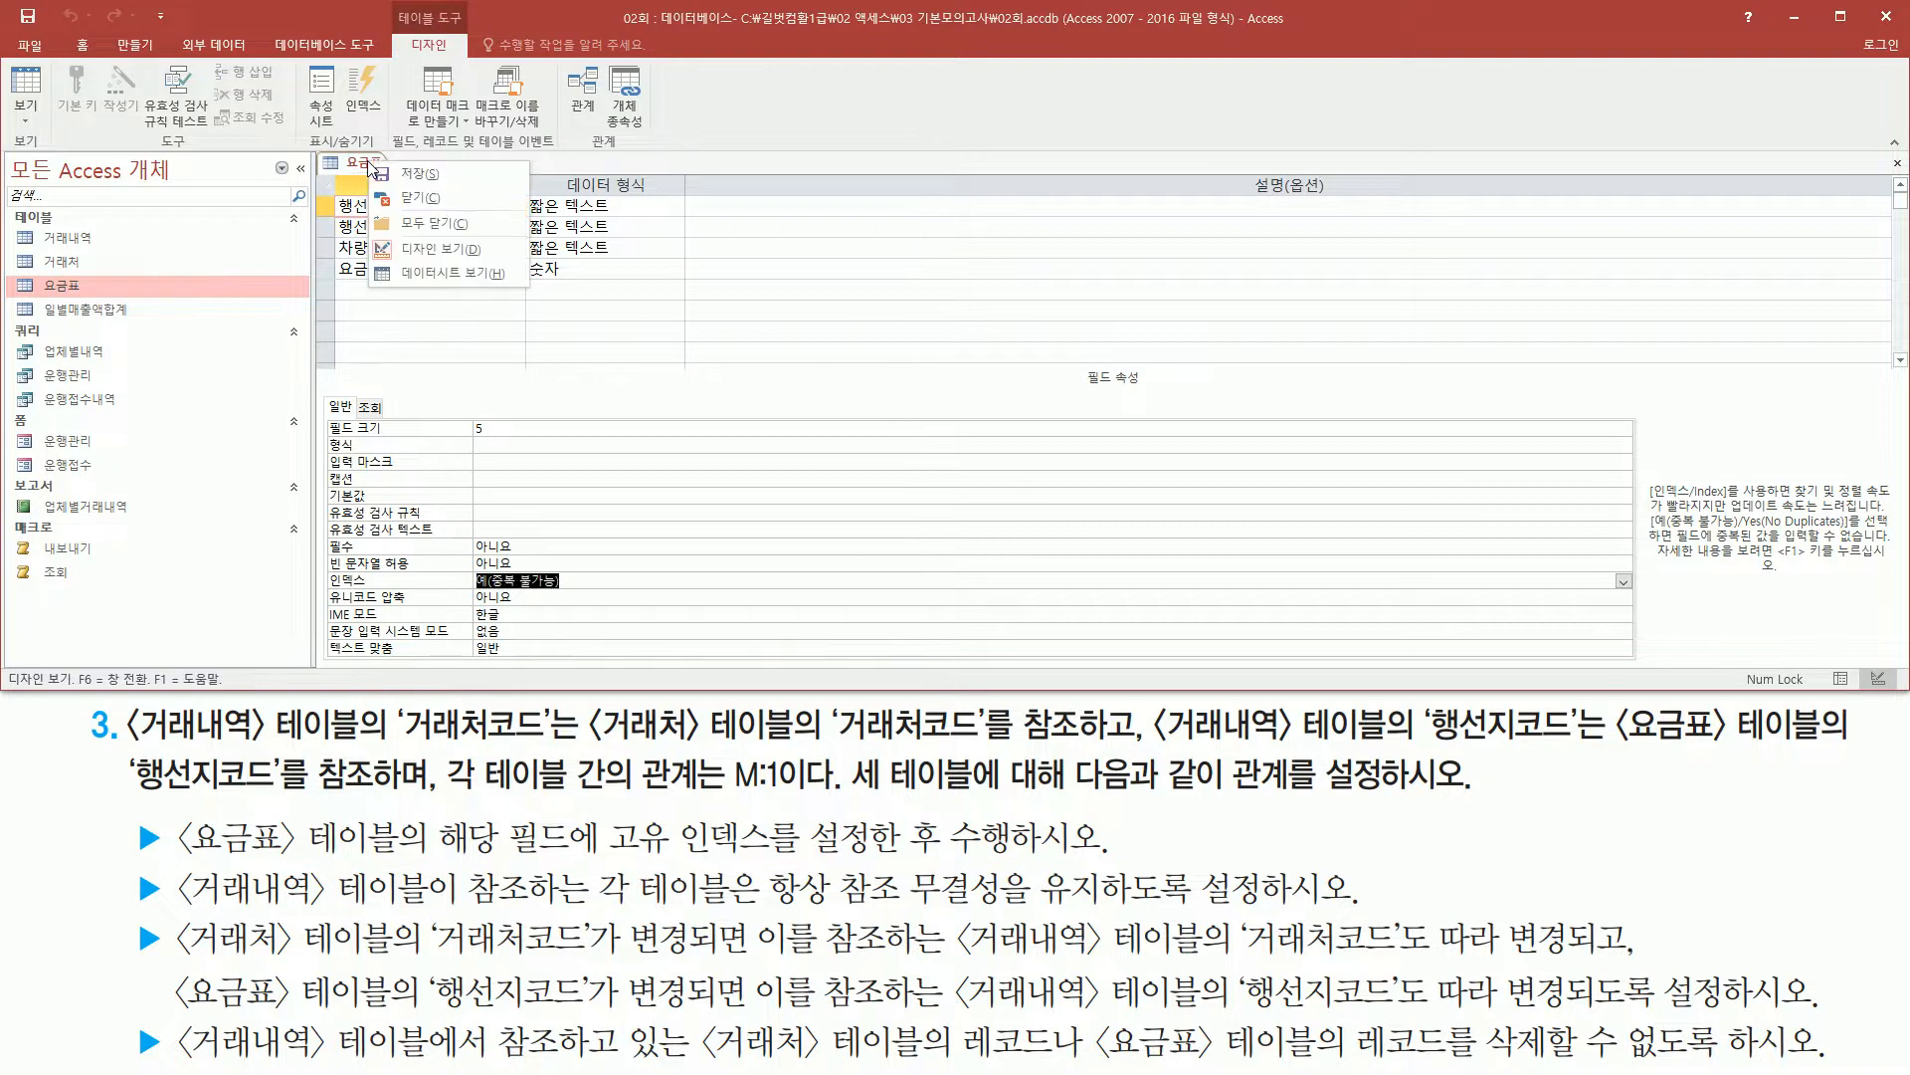
click(418, 190)
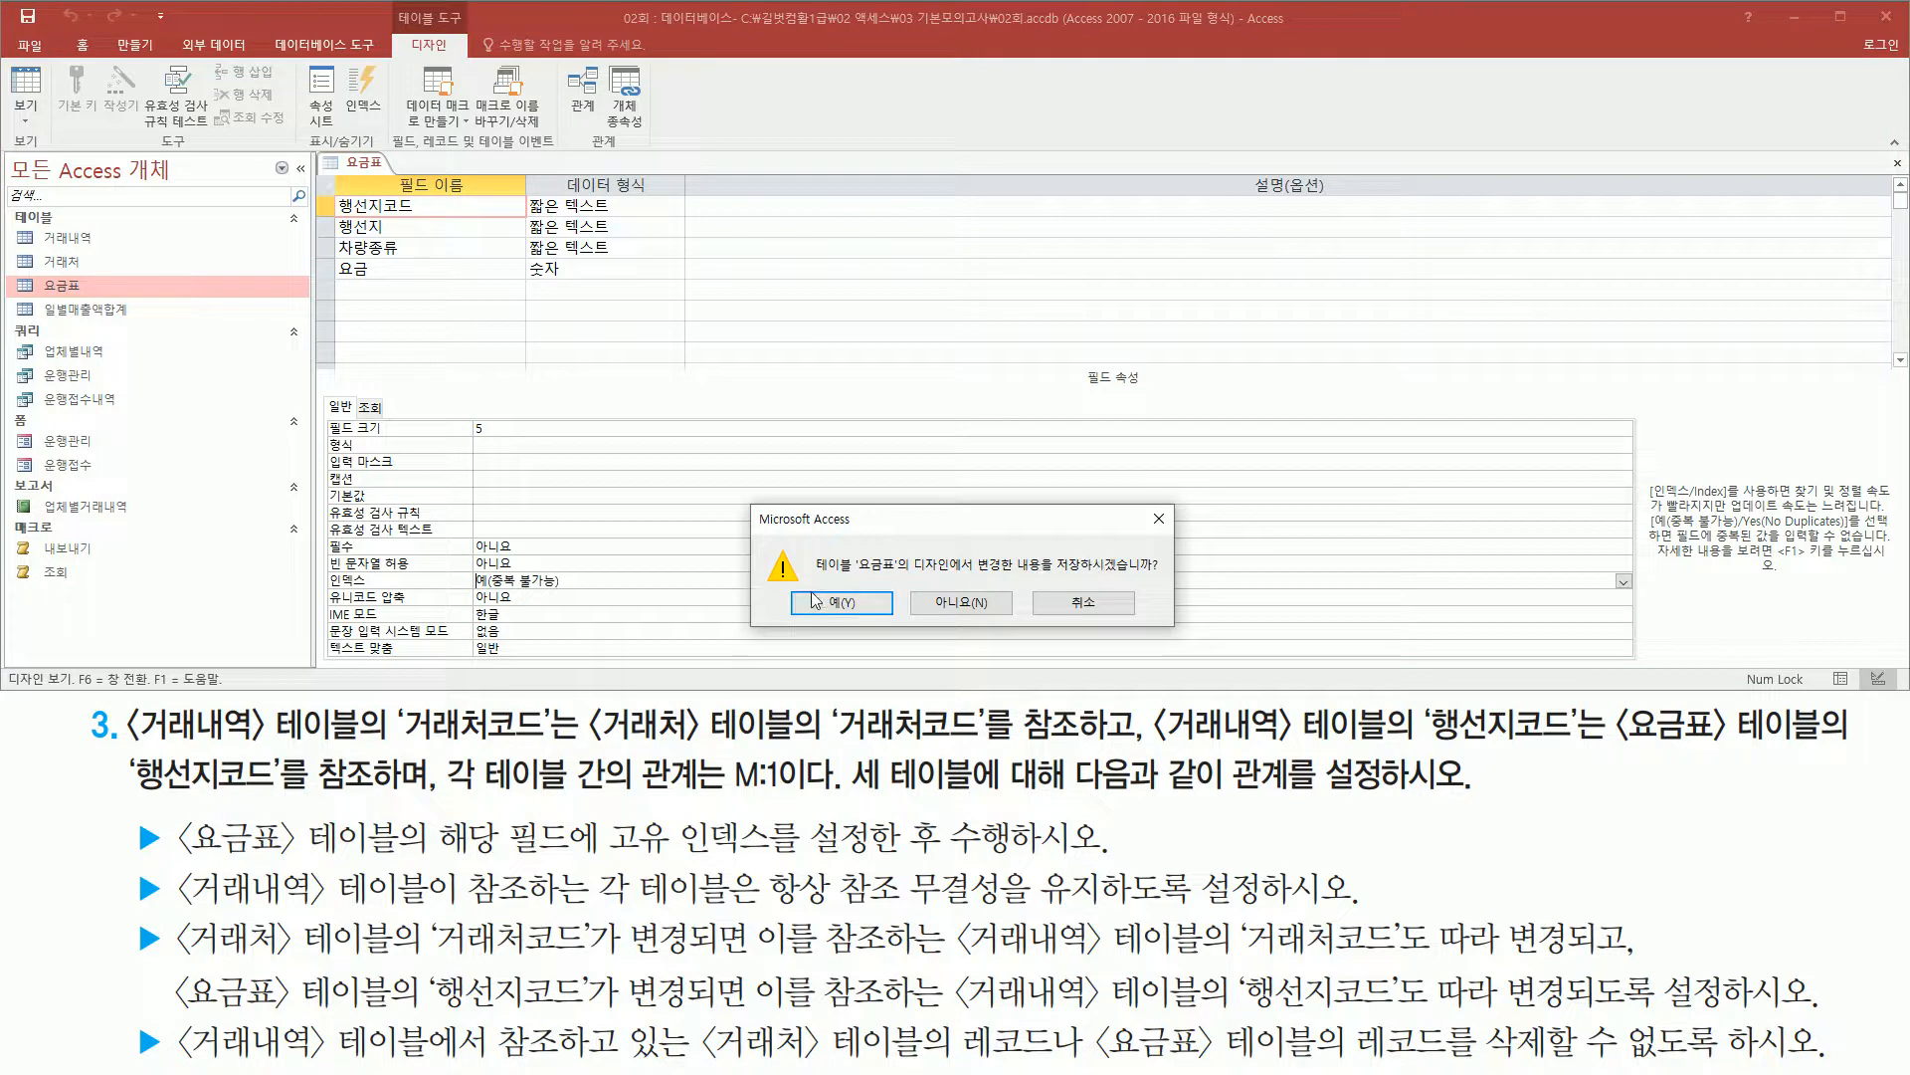
click(851, 609)
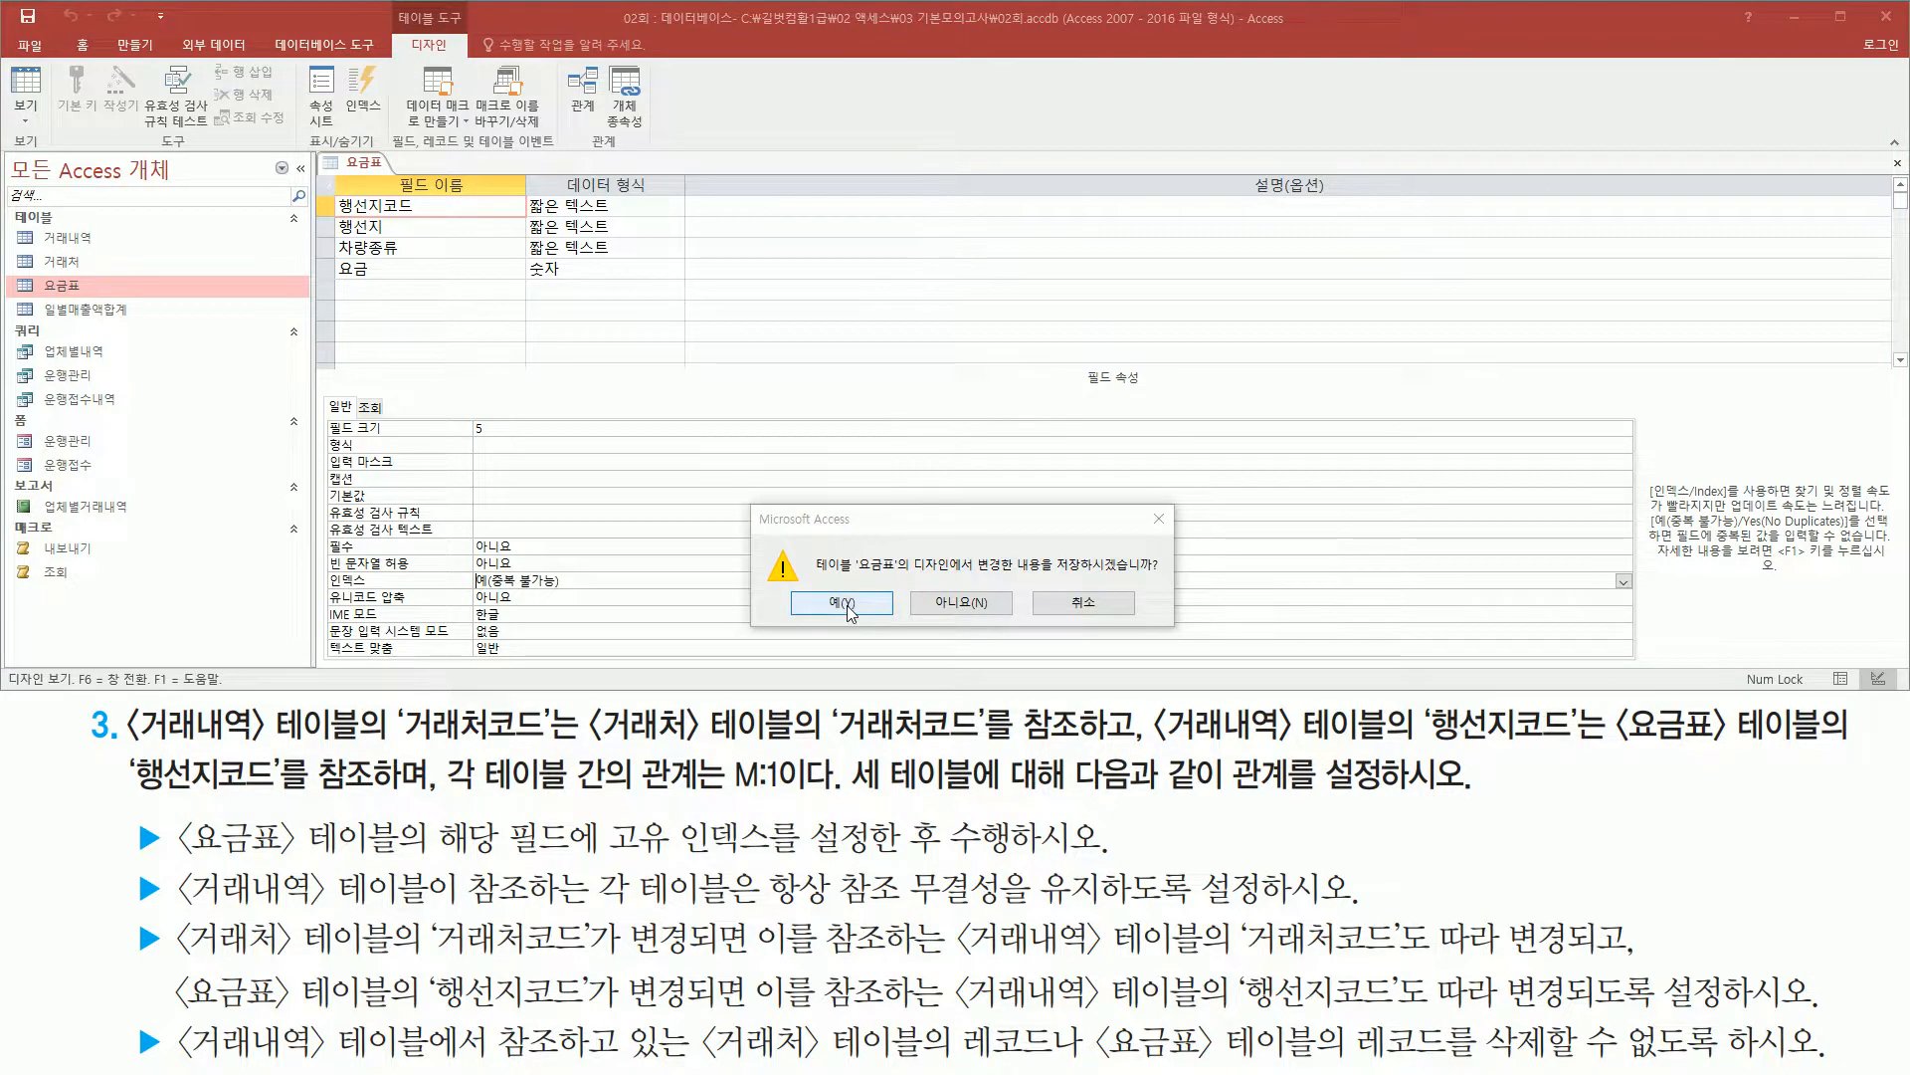
click(851, 605)
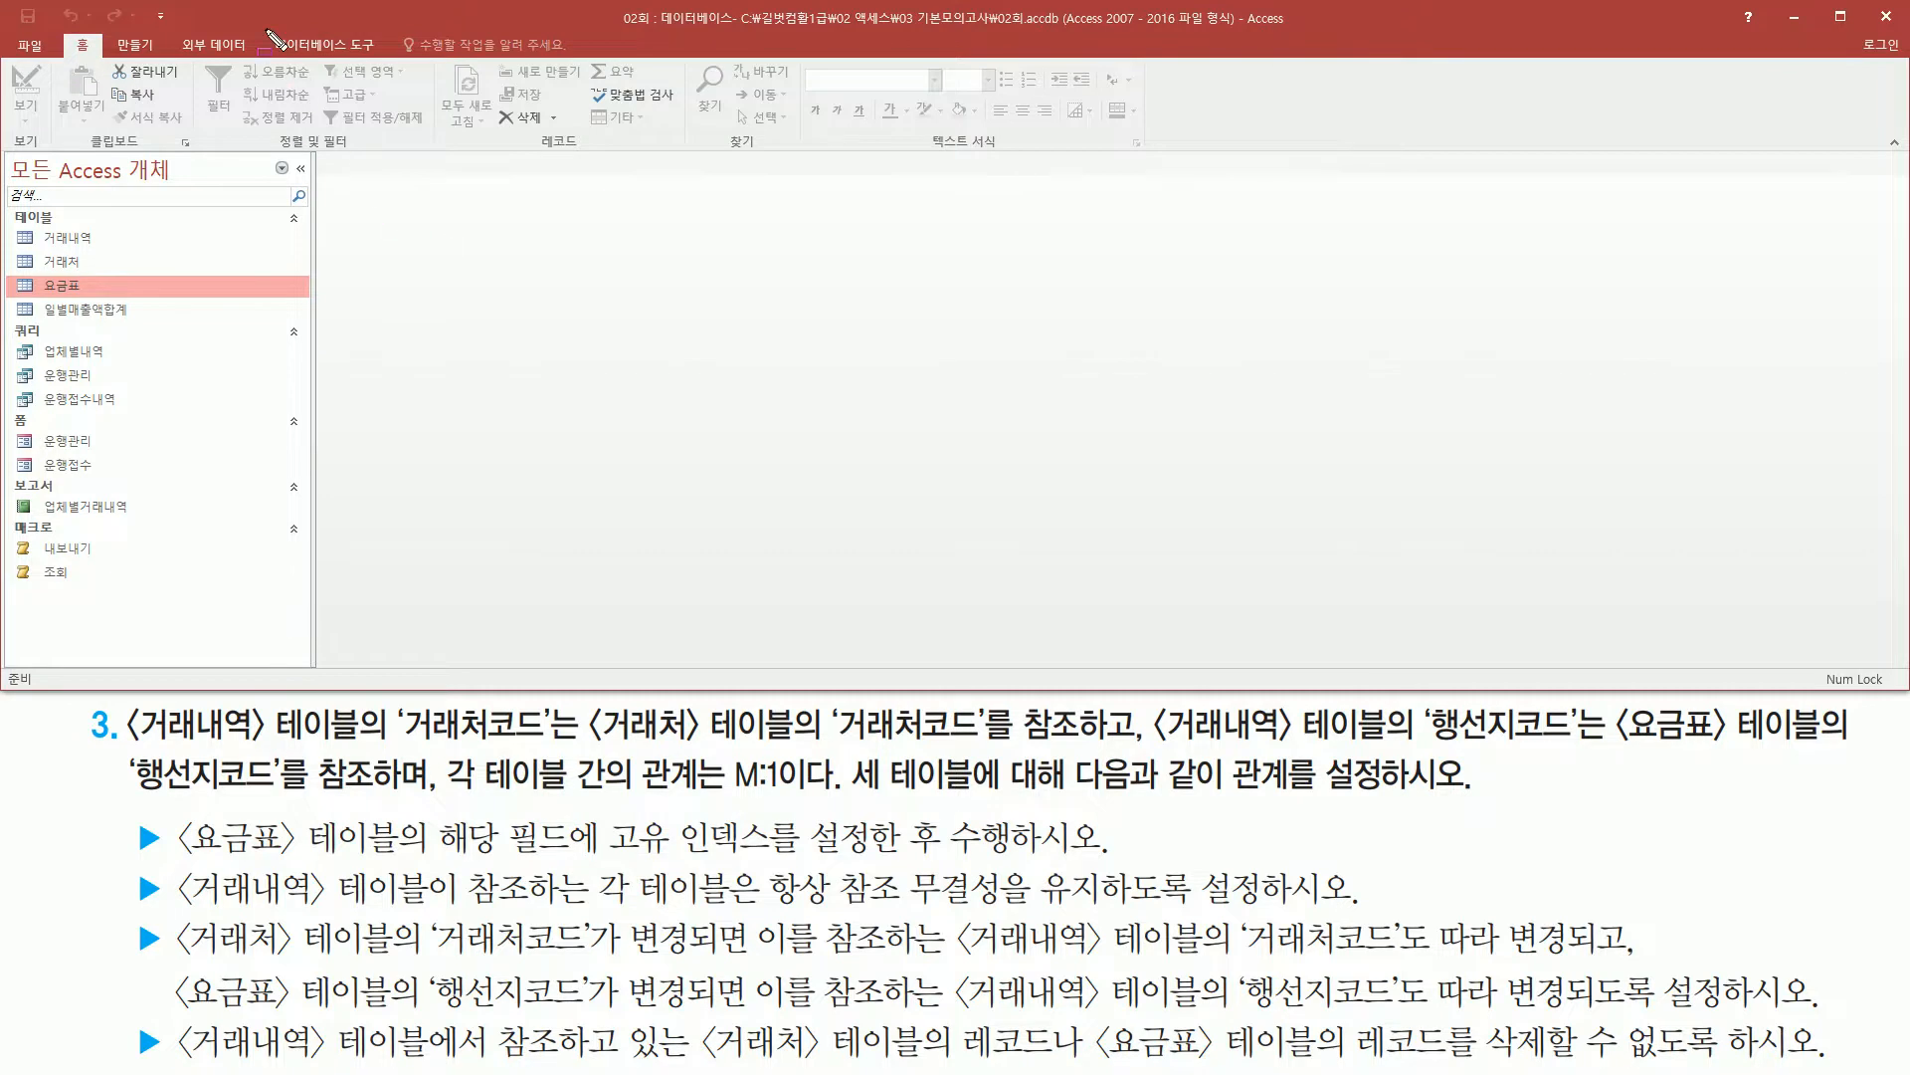
- Open the database's relationships window and dismiss the 테이블 표시 dialog without adding any tables
click(353, 48)
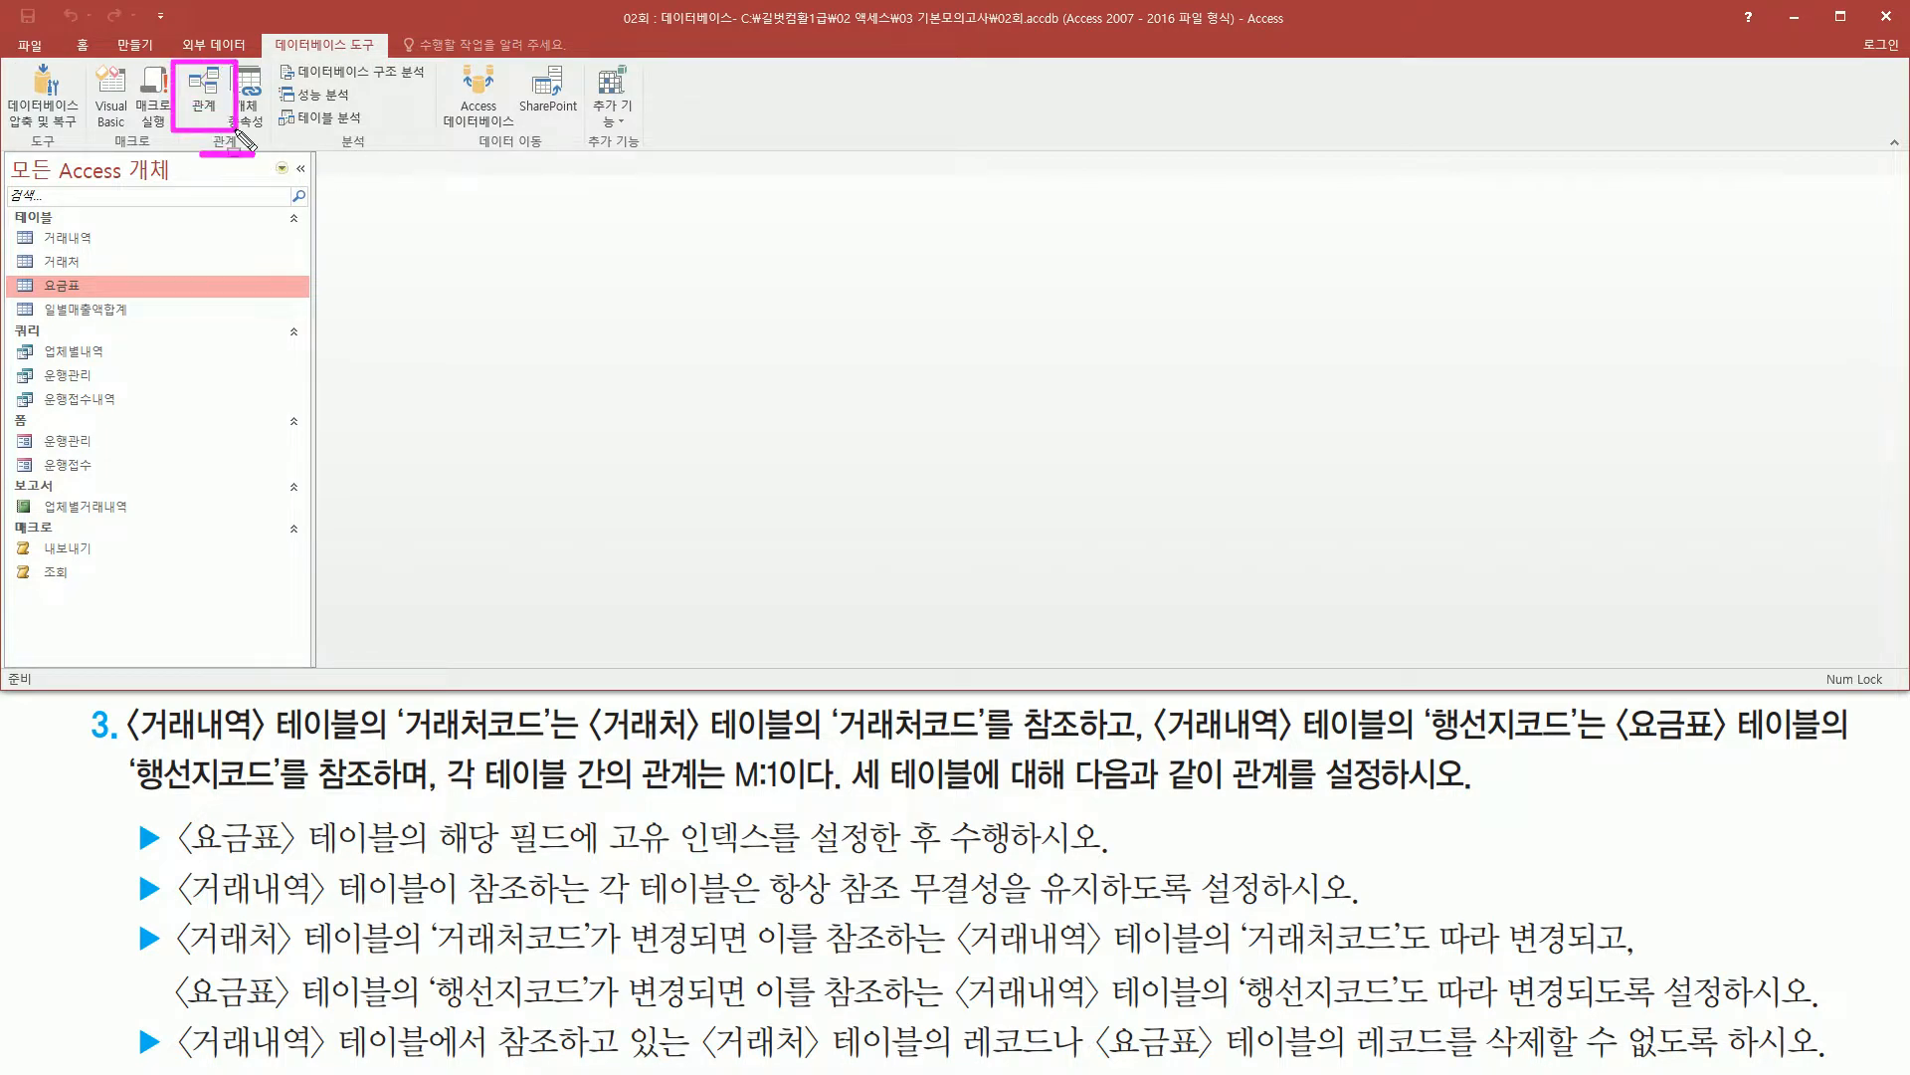
click(204, 98)
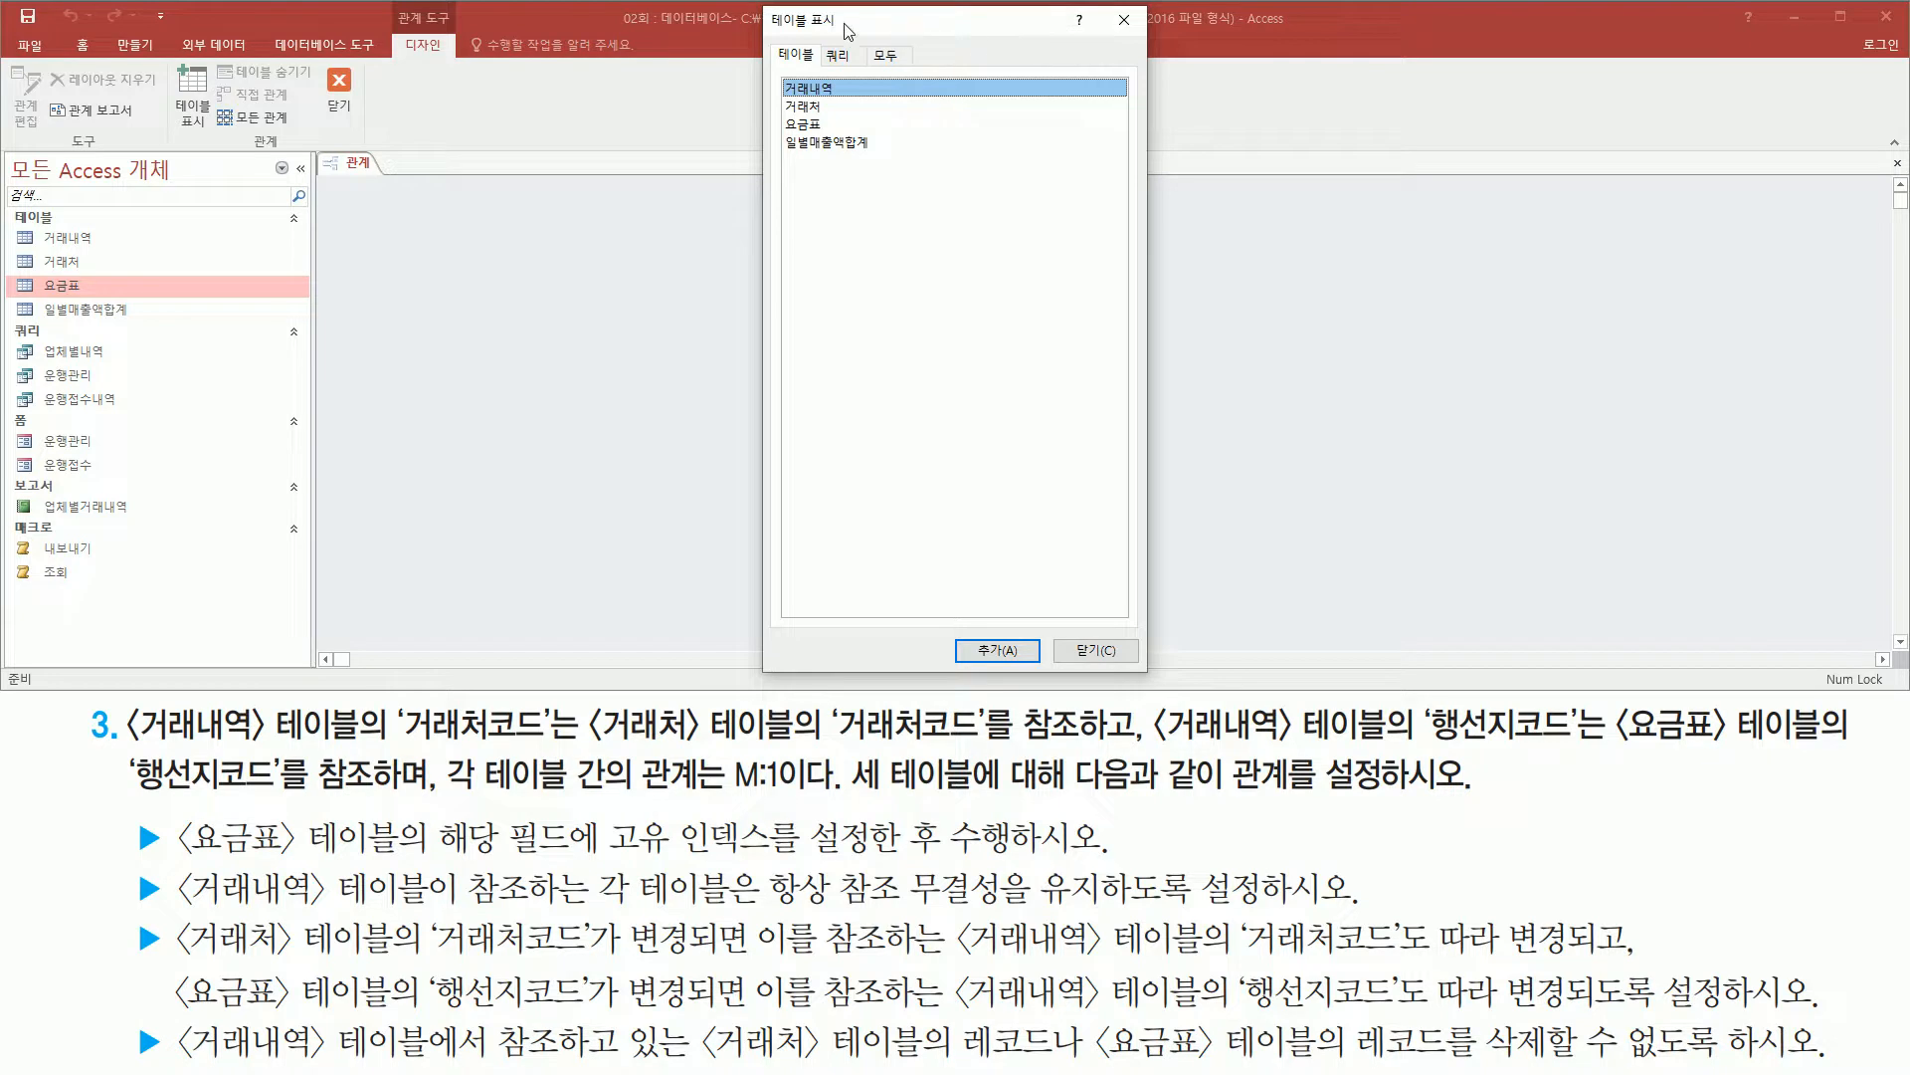
mouse_move(764, 3)
mouse_down()
mouse_move(1033, 577)
mouse_move(1146, 681)
mouse_up()
key(Escape)
click(1125, 20)
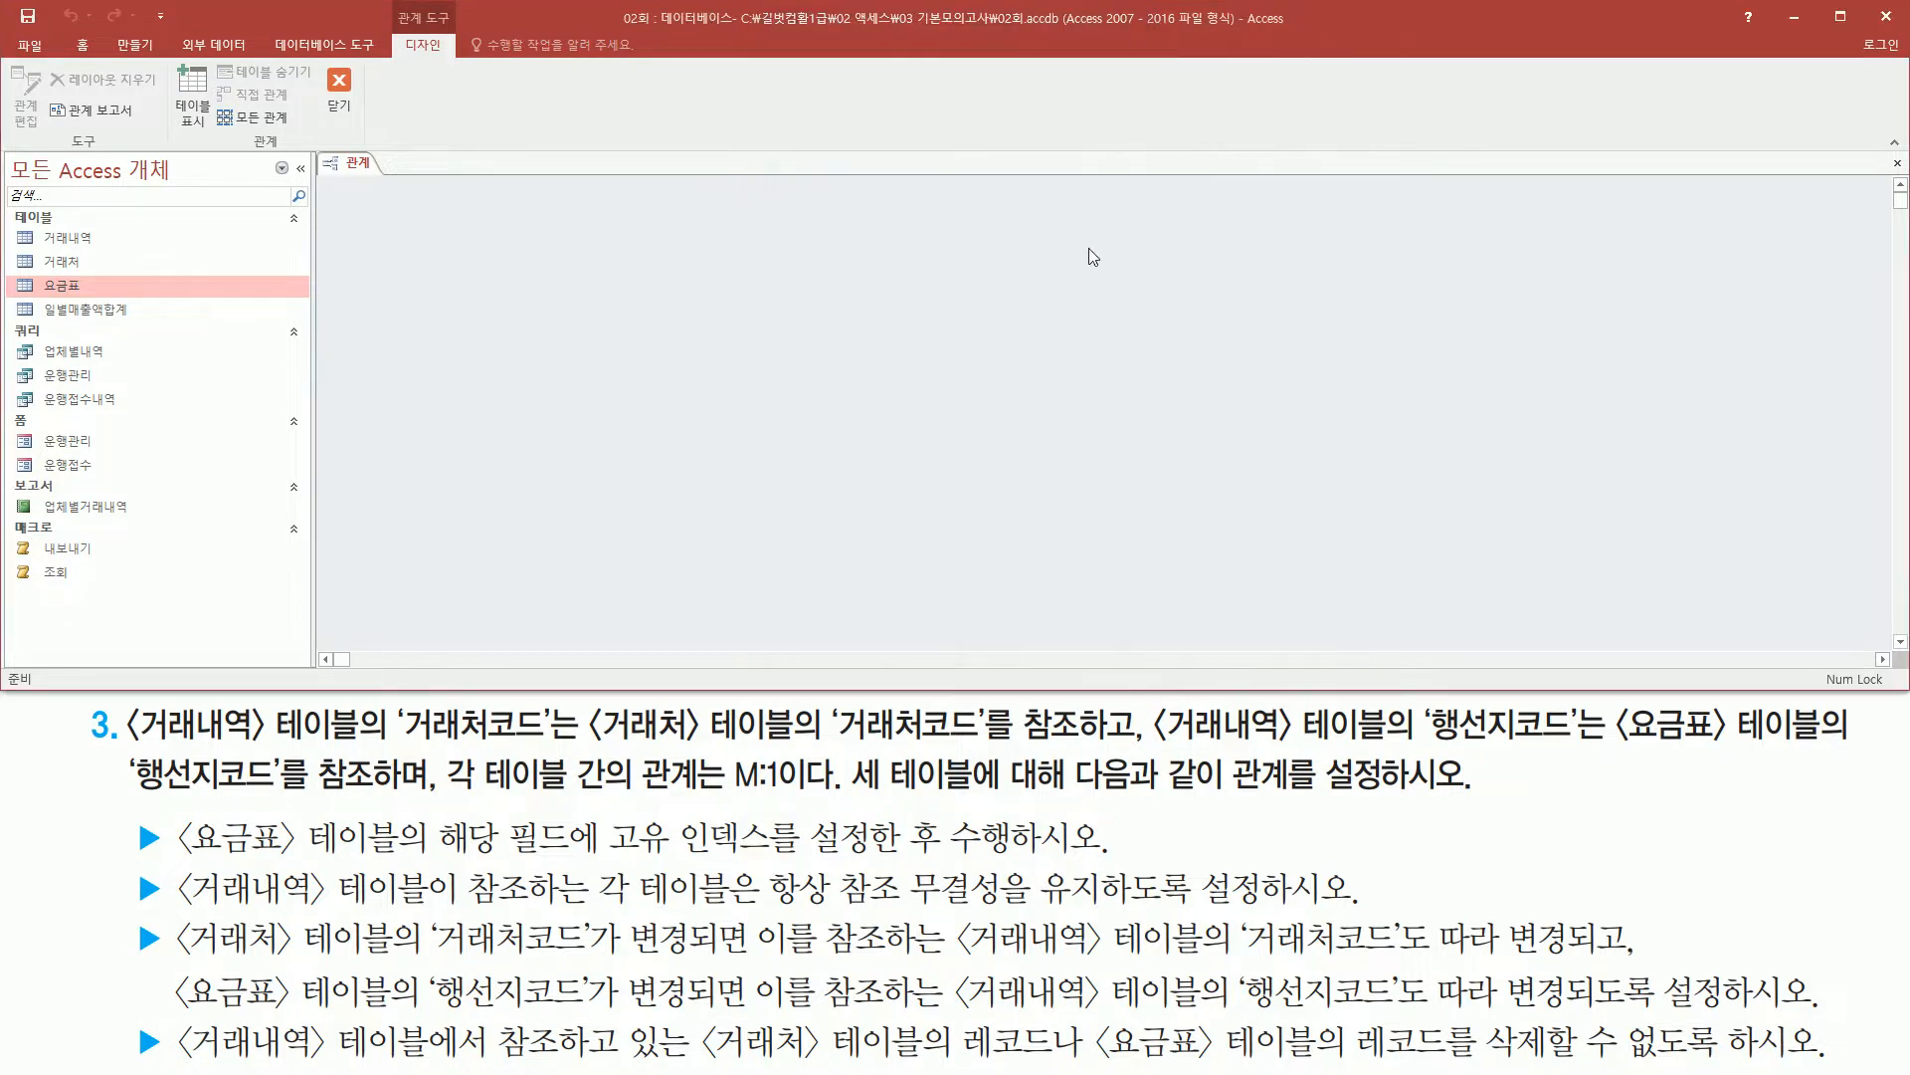
- Add the 거래내역, 거래처 and 요금표 tables to the relationships window through the 테이블 표시 dialog
drag(438, 207, 1705, 588)
key(Escape)
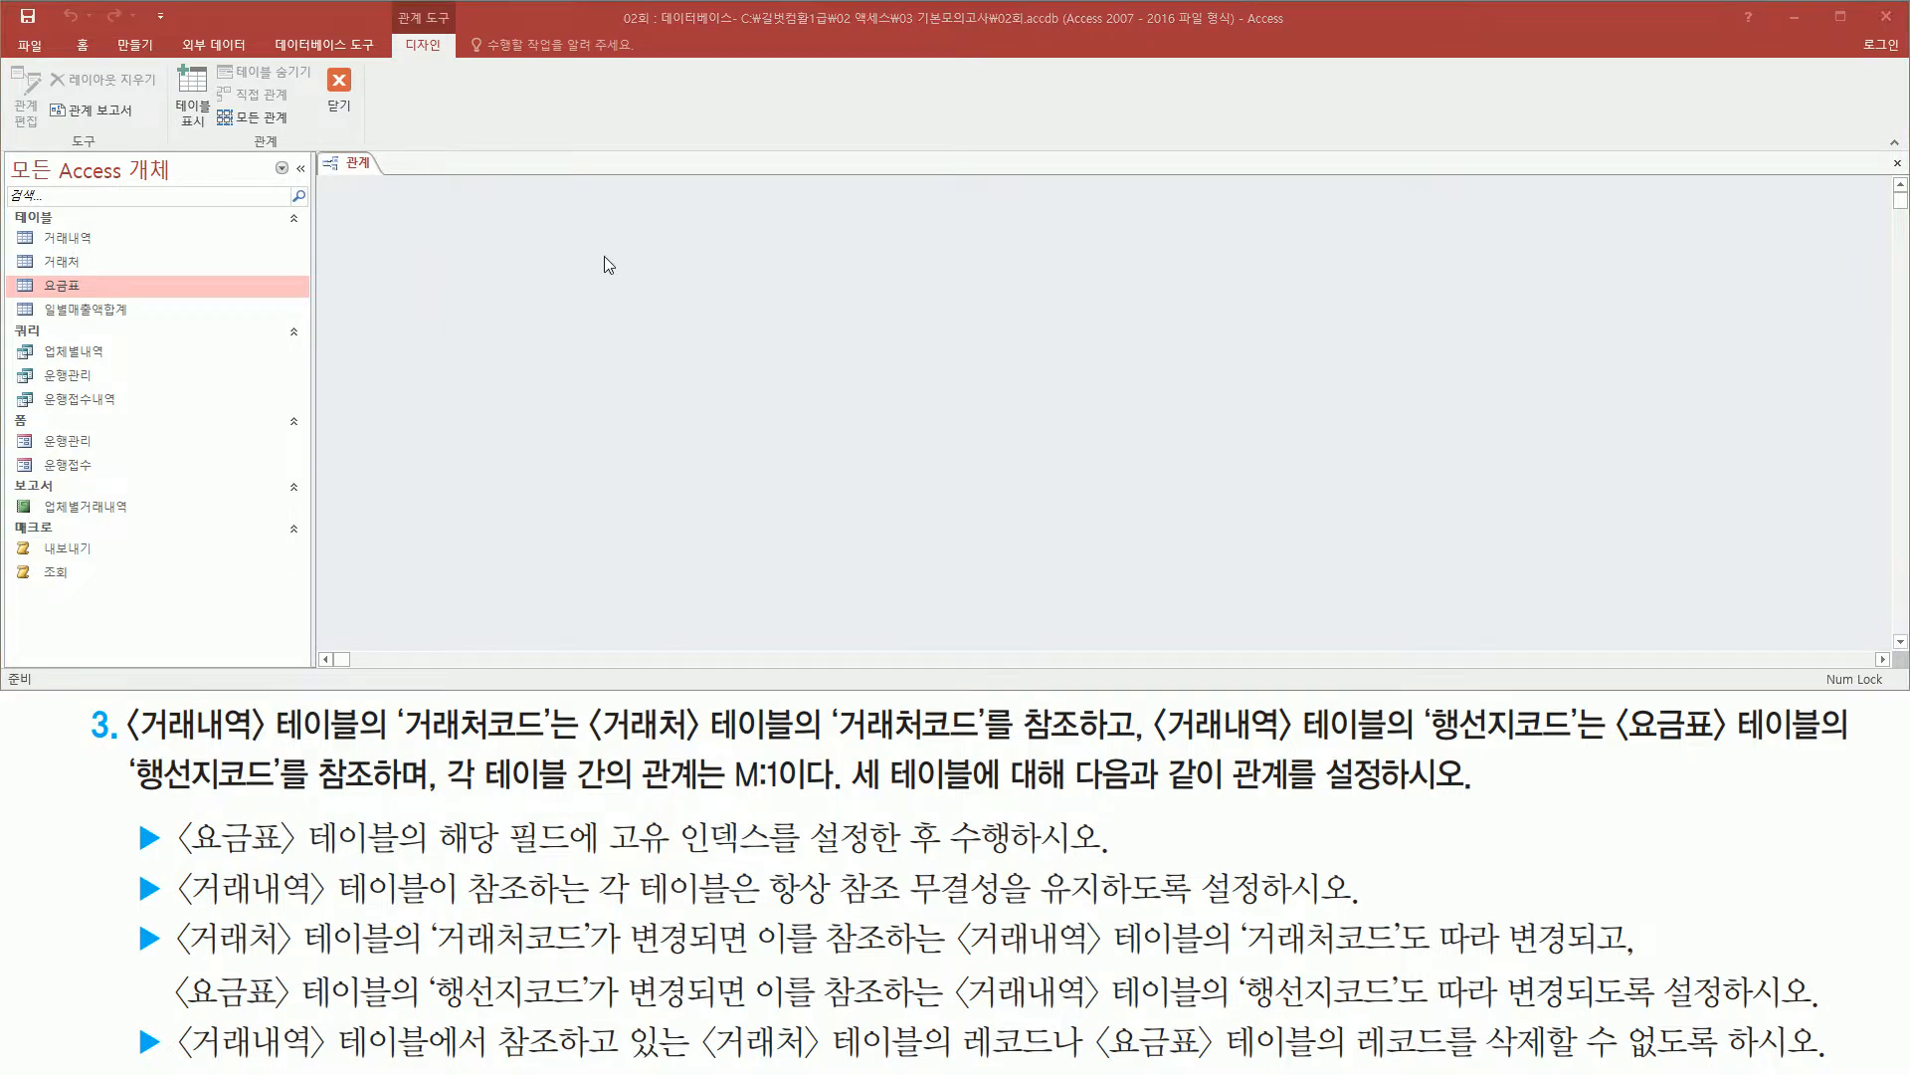
right_click(533, 221)
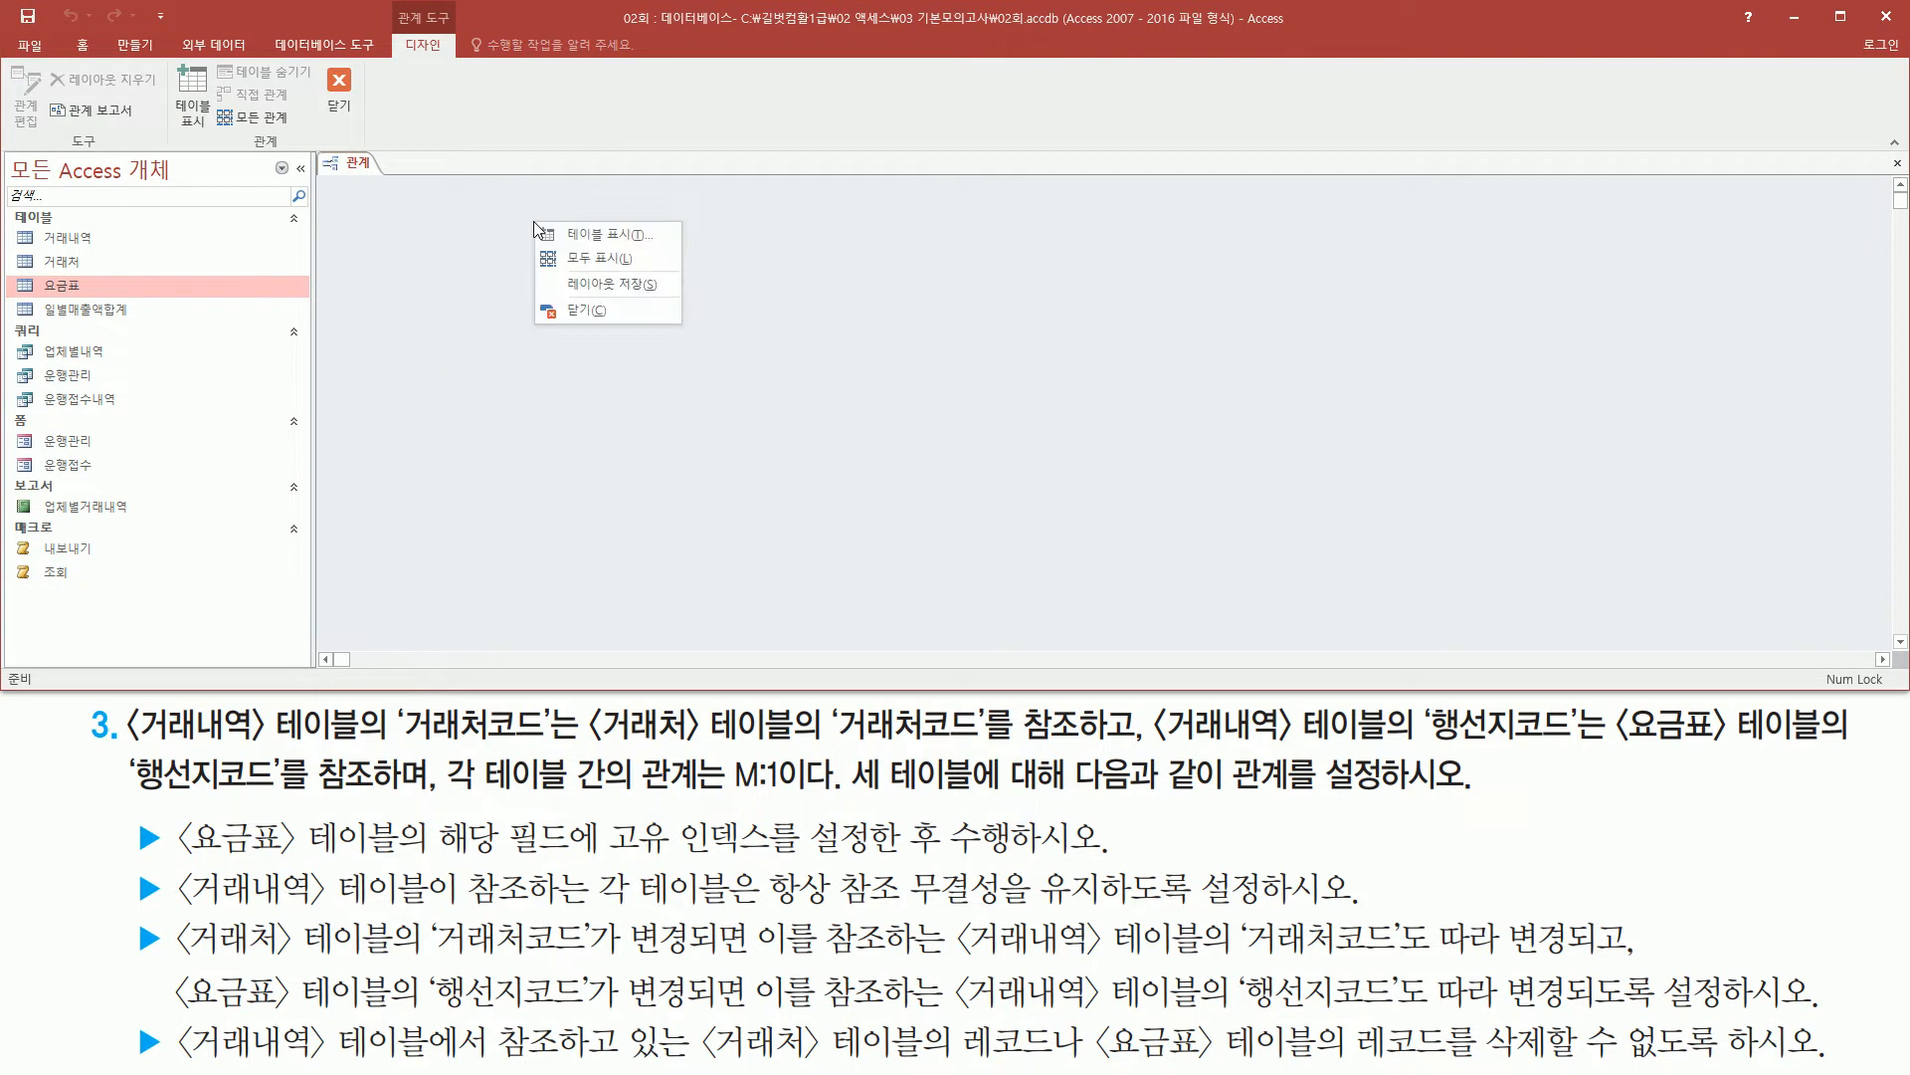
click(584, 239)
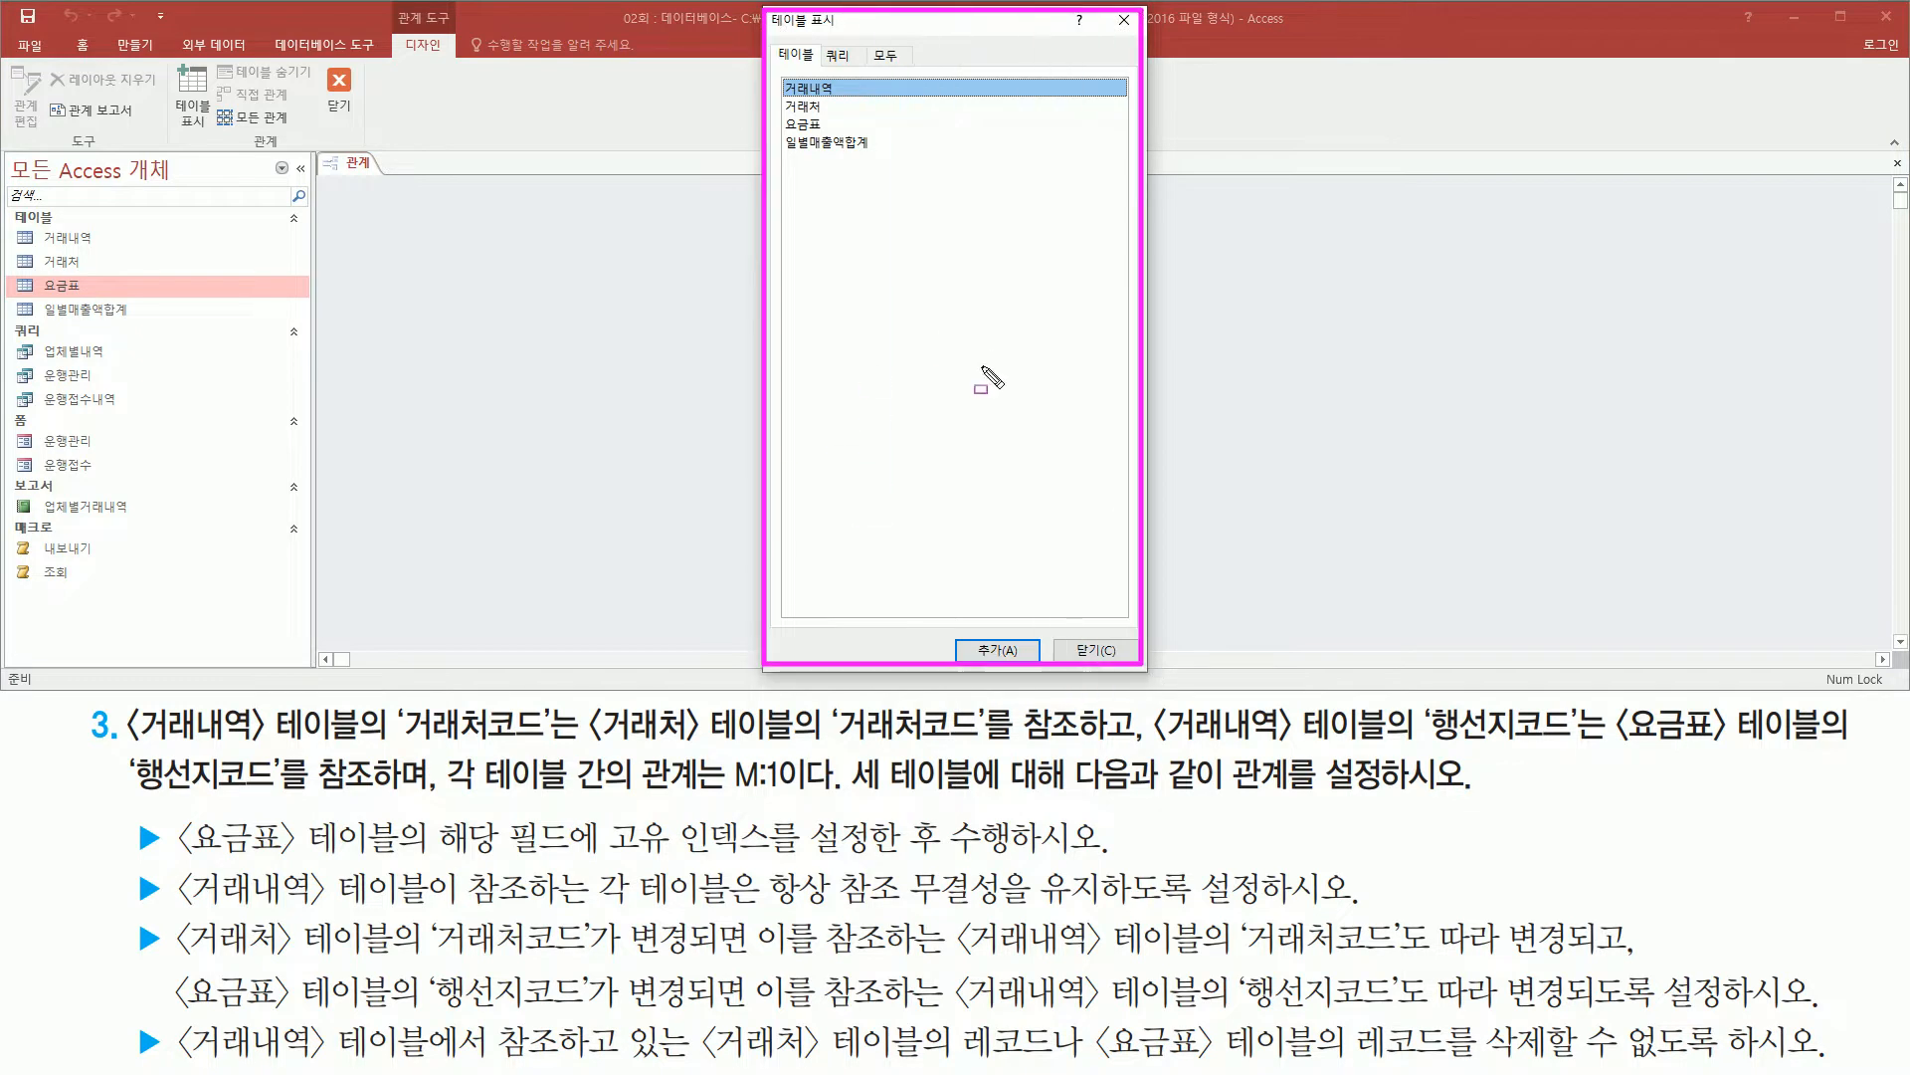
mouse_move(127, 743)
mouse_down()
mouse_move(334, 743)
mouse_move(358, 704)
mouse_up()
mouse_move(590, 749)
mouse_down()
mouse_move(779, 748)
mouse_move(801, 708)
mouse_up()
mouse_move(1607, 745)
mouse_down()
mouse_move(1766, 744)
mouse_move(1829, 705)
mouse_up()
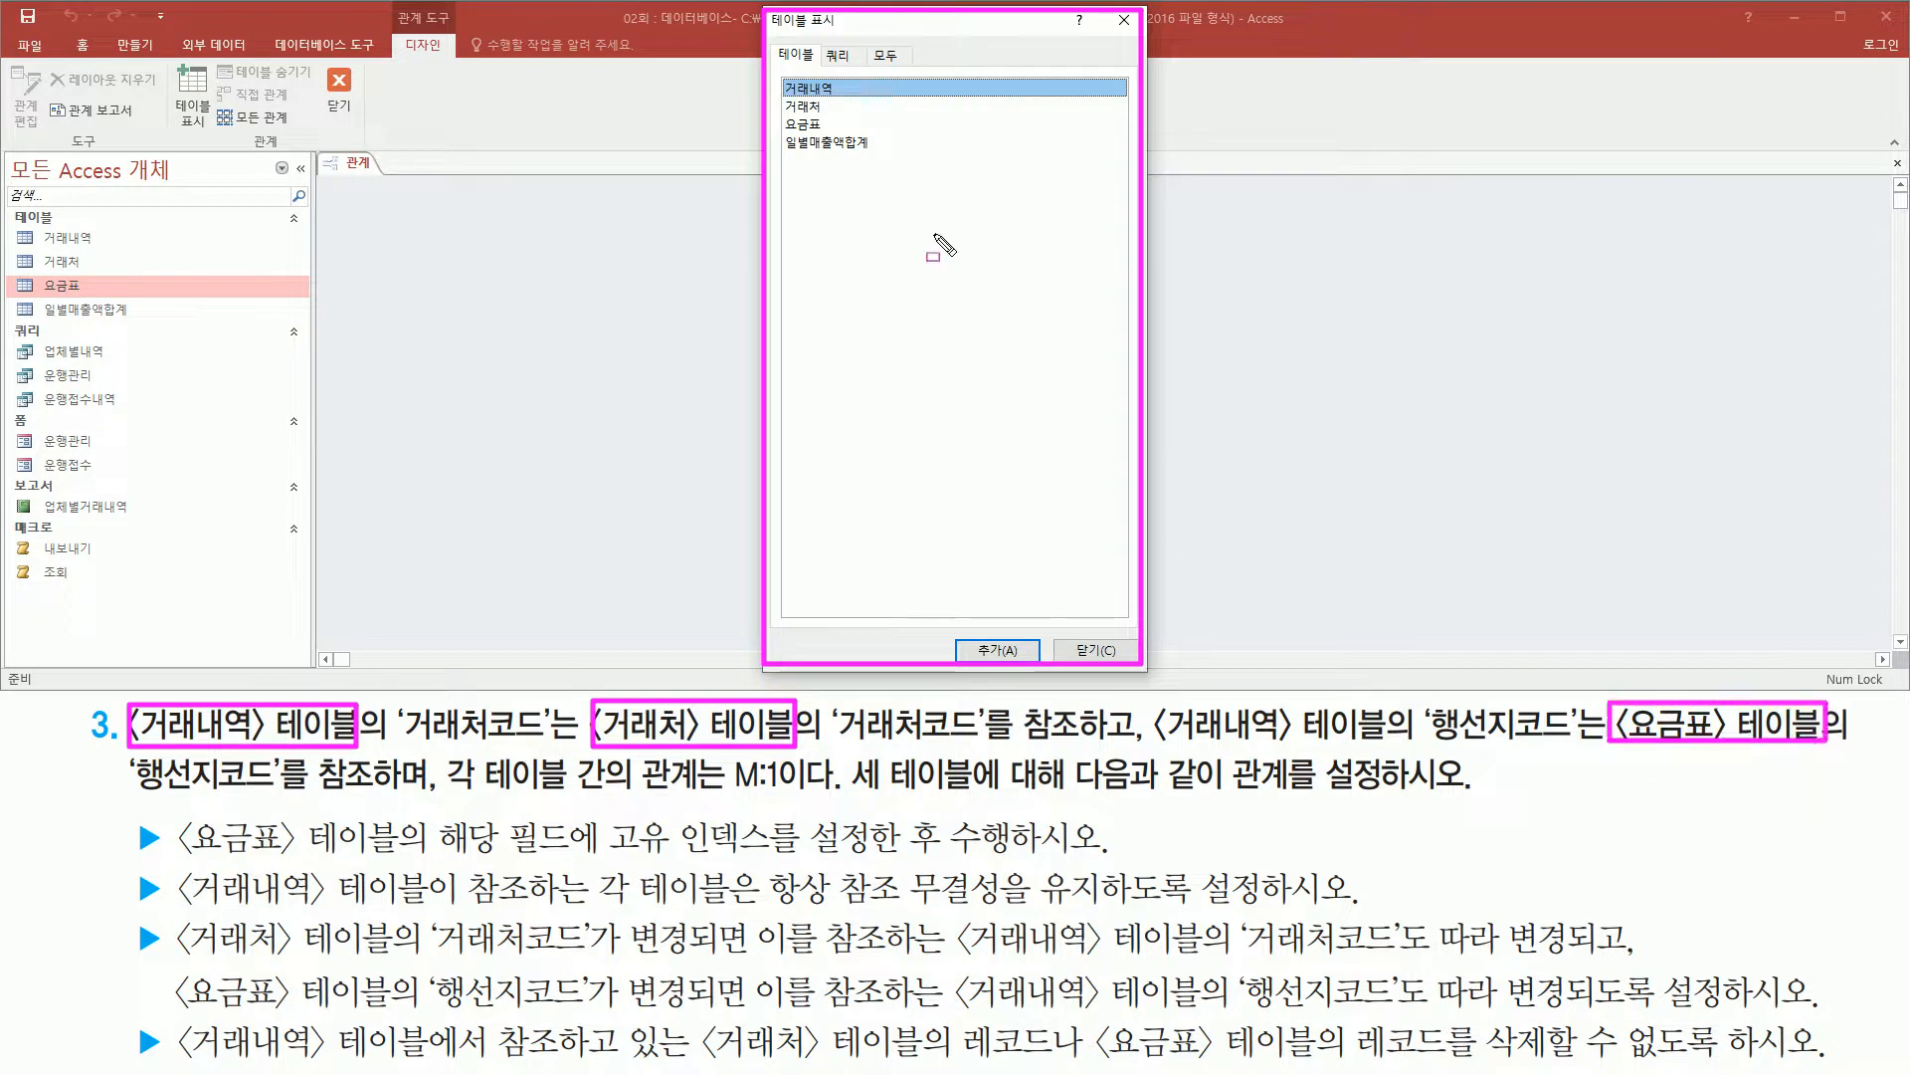
key(Escape)
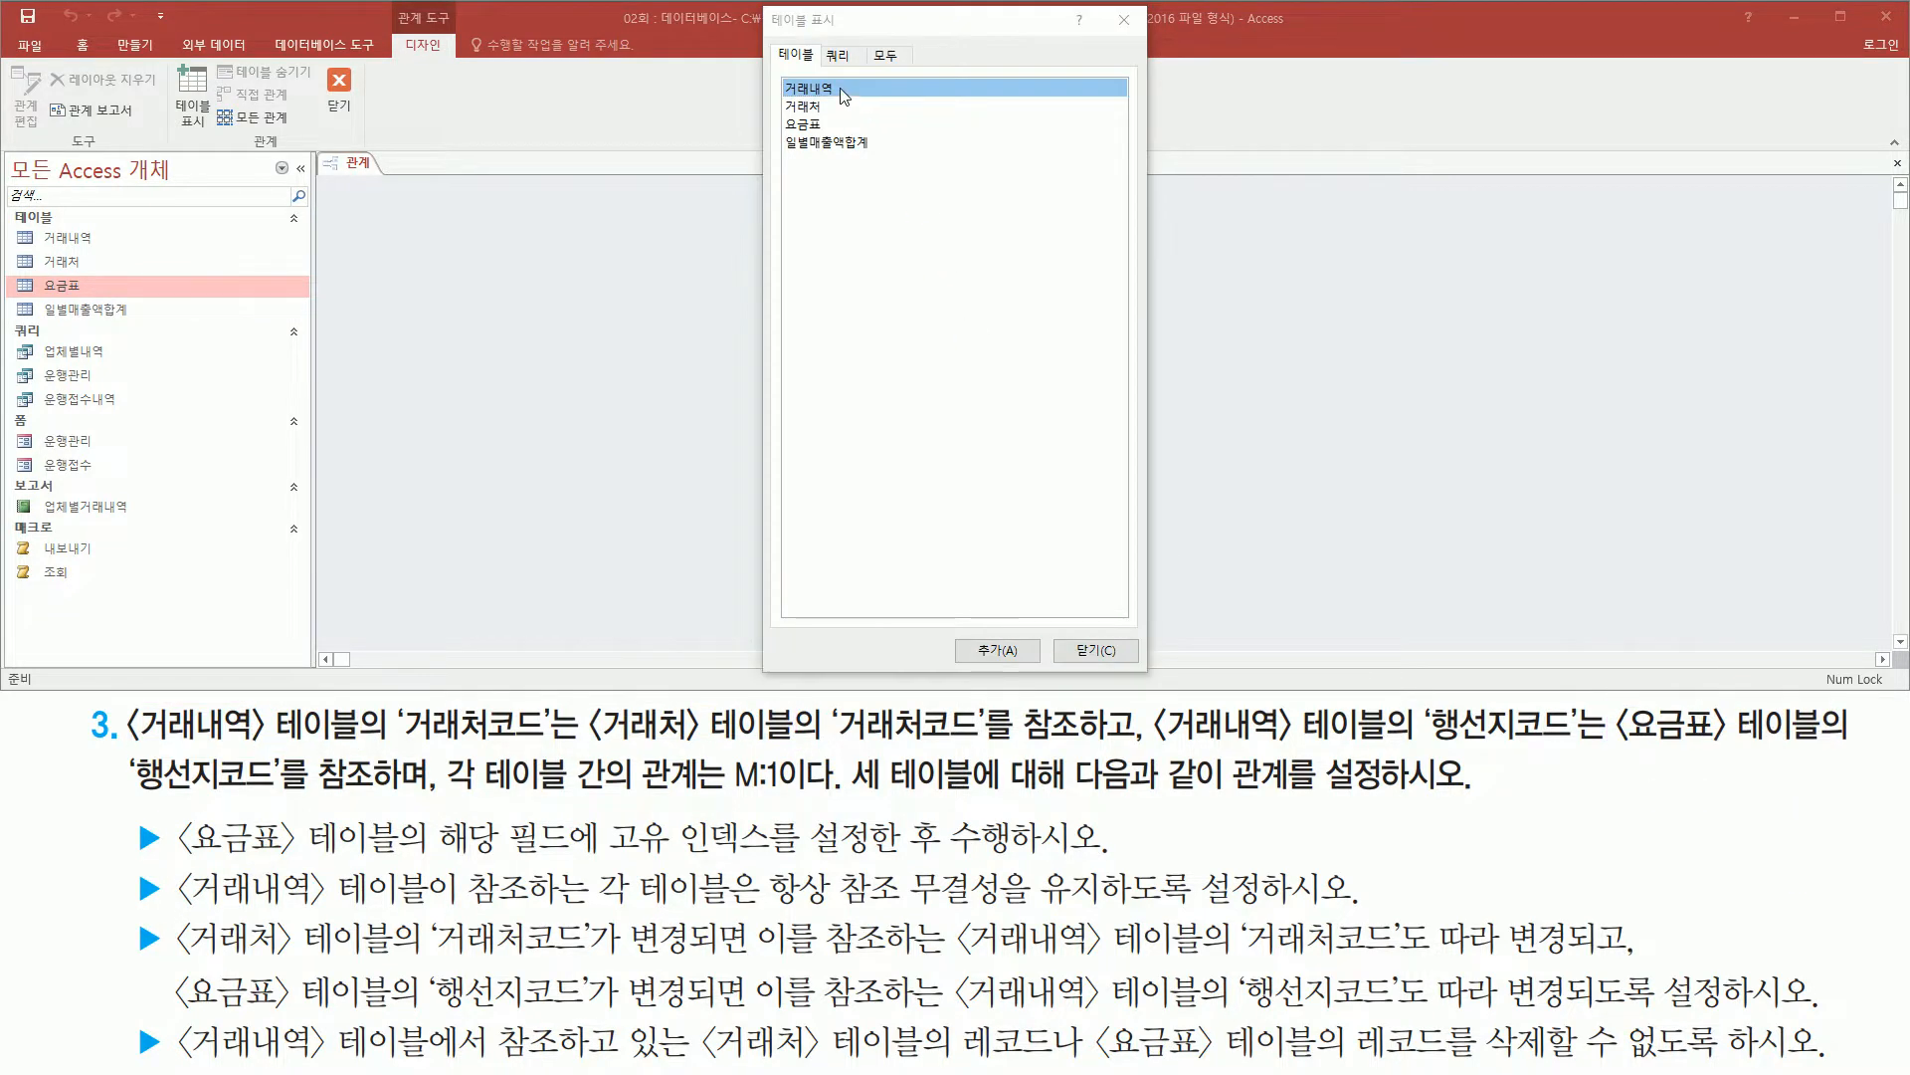
double_click(822, 88)
click(821, 107)
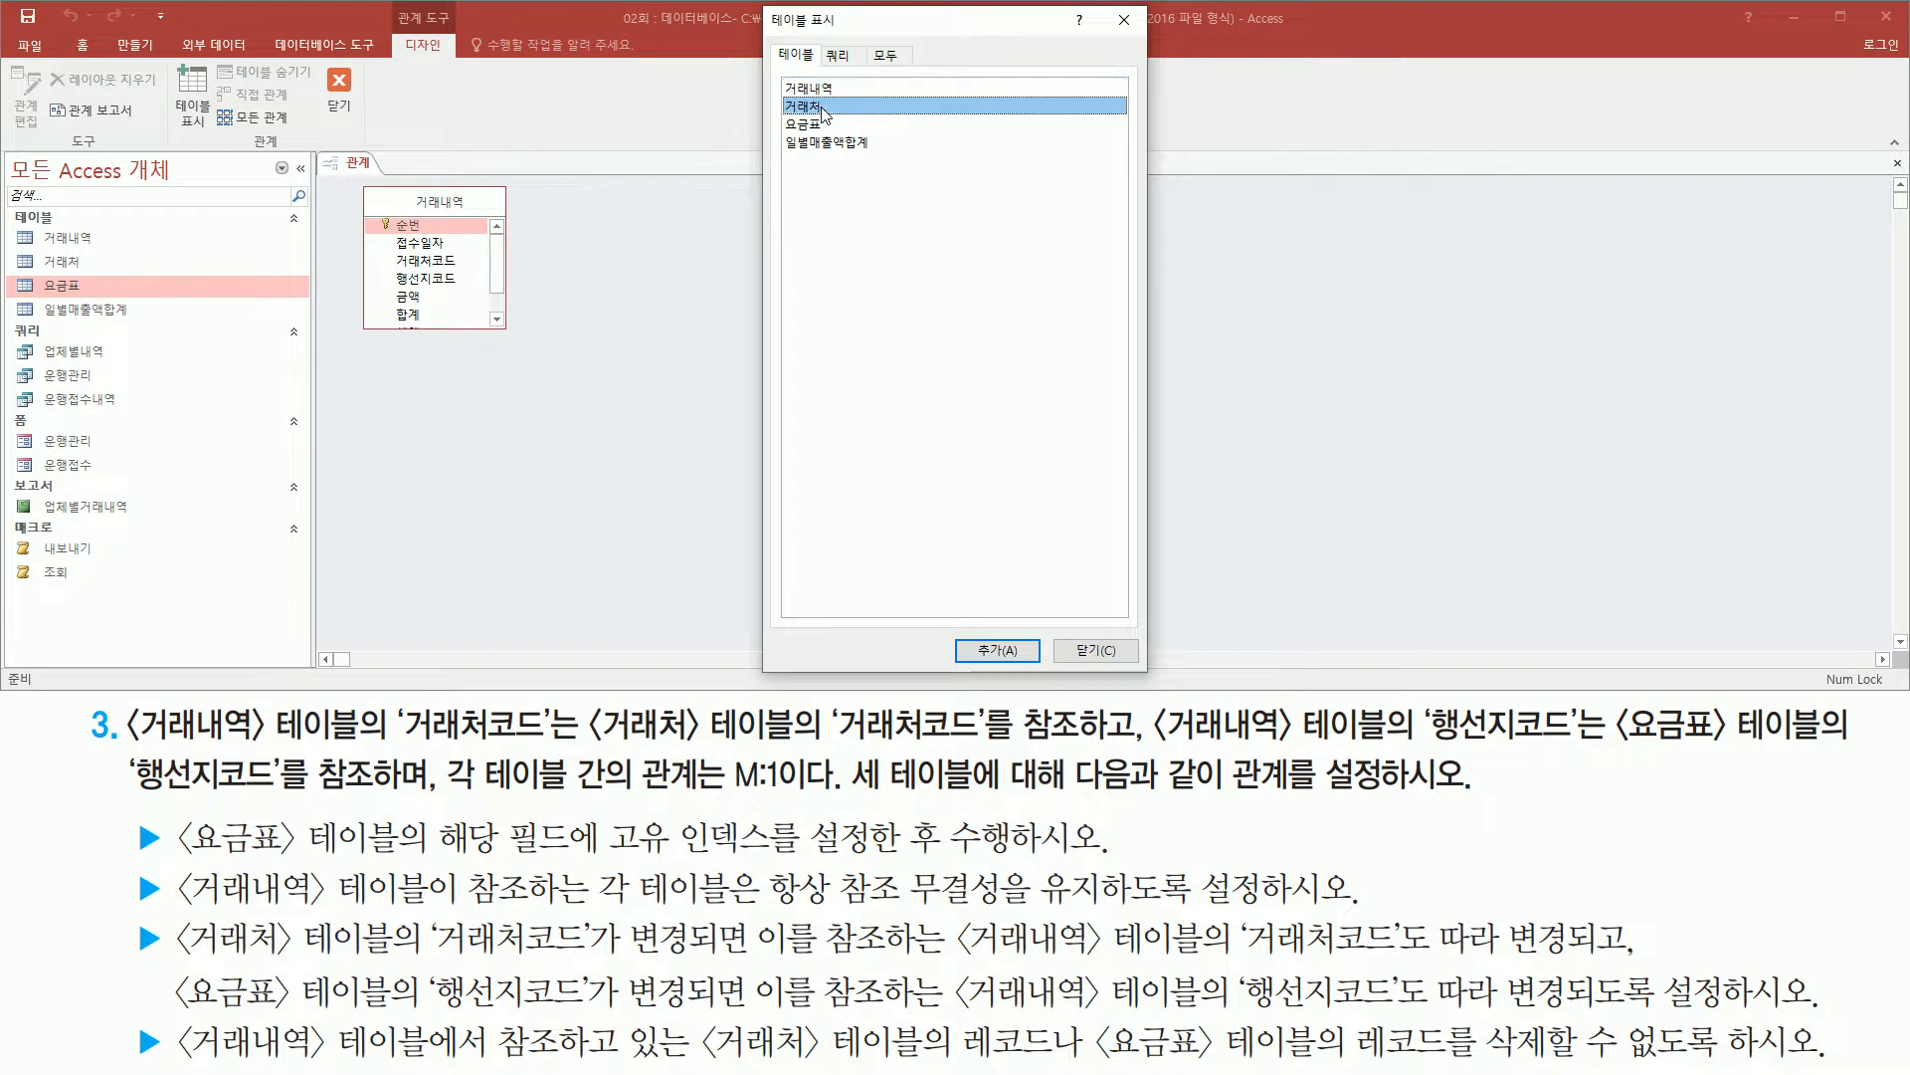
double_click(822, 107)
click(824, 124)
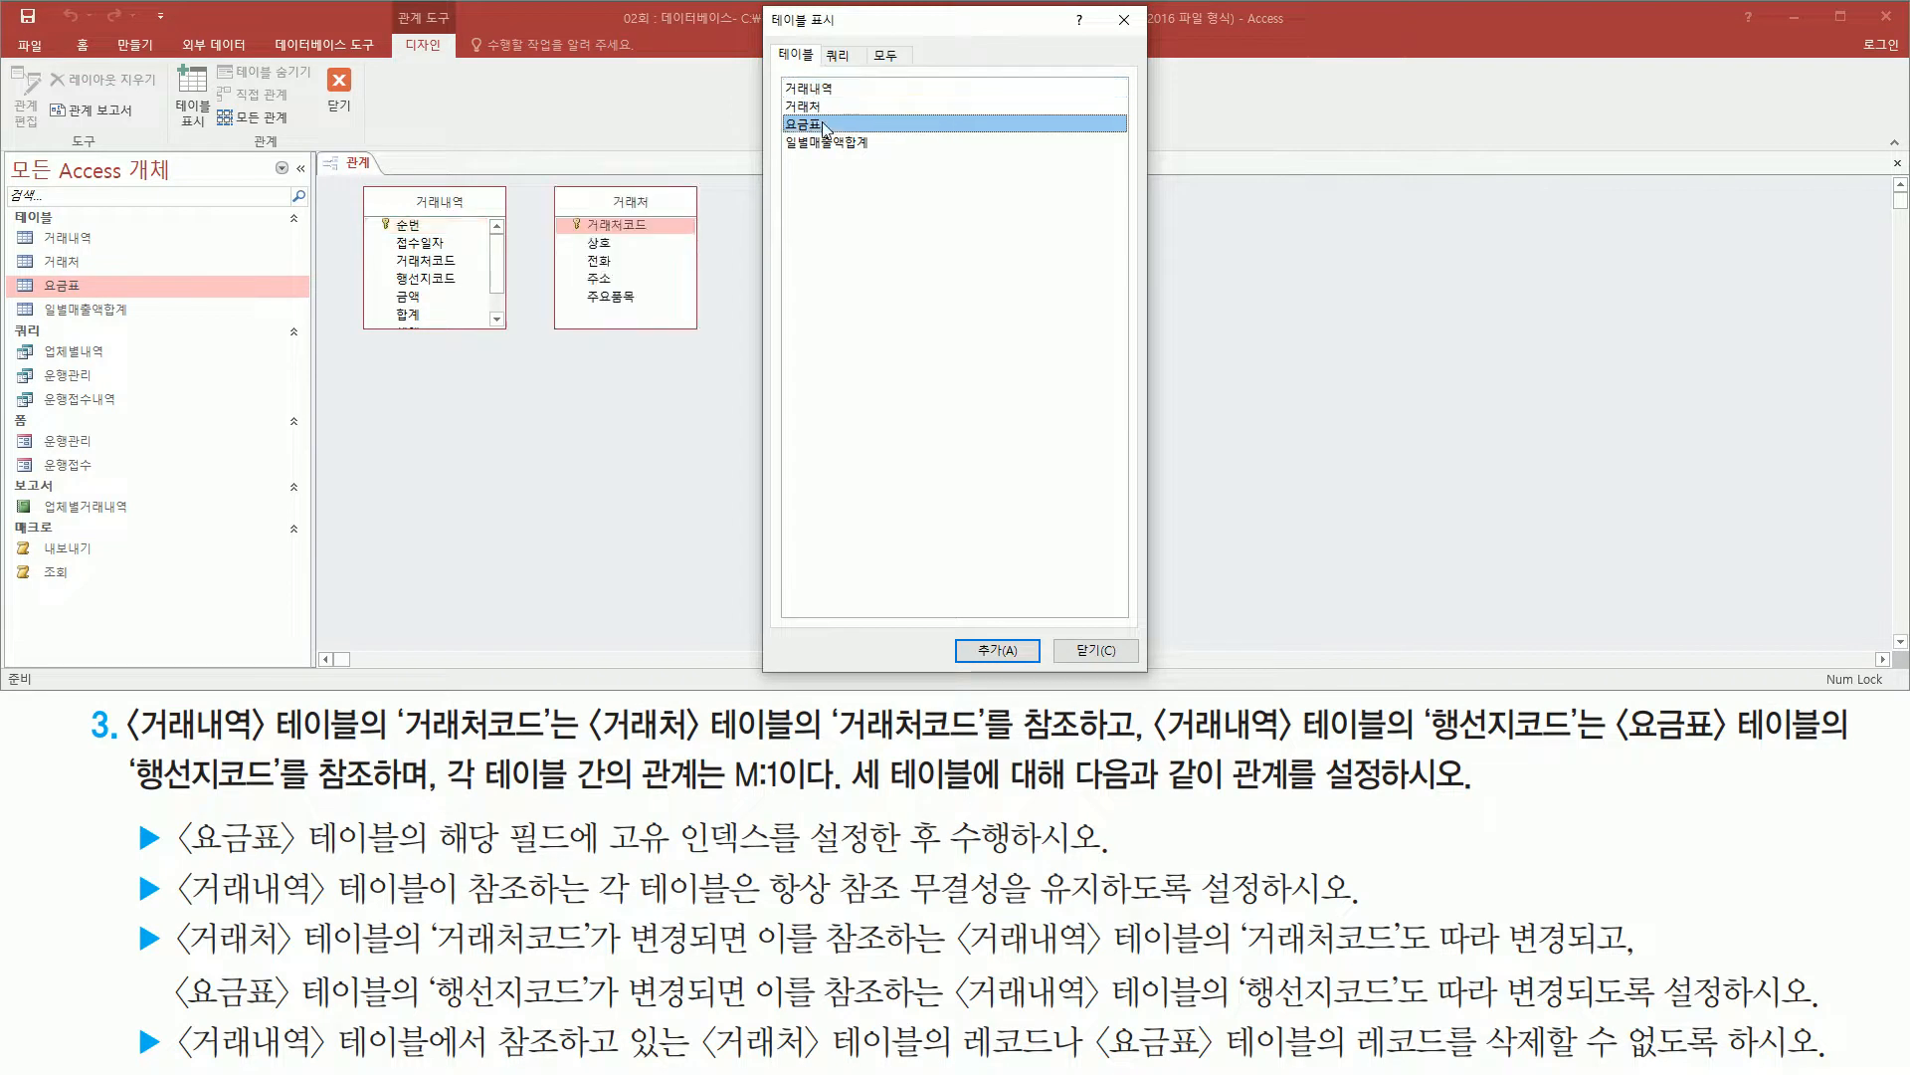
double_click(824, 125)
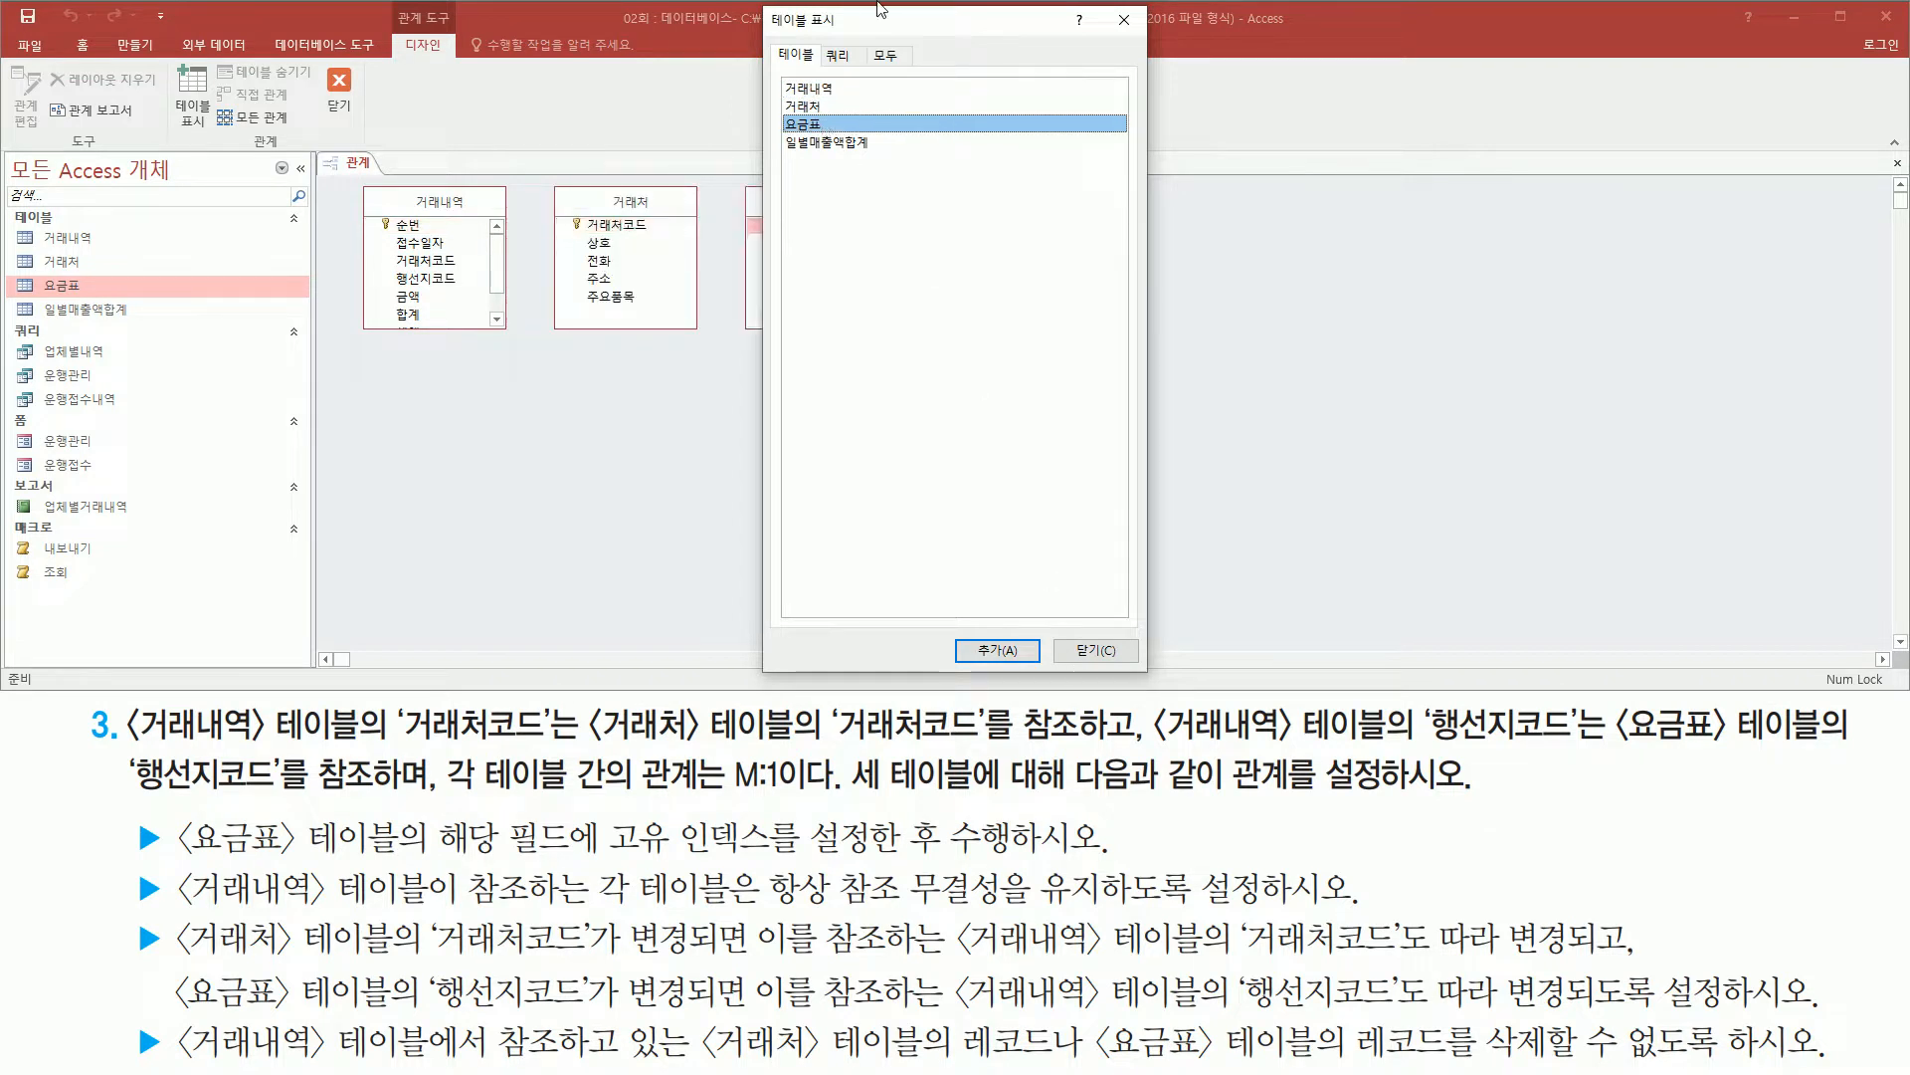
- Move the 테이블 표시 dialog clear of the added tables and close it
drag(876, 21, 1107, 32)
drag(1011, 84, 1086, 146)
mouse_move(348, 178)
mouse_down()
mouse_move(384, 285)
mouse_move(903, 339)
mouse_up()
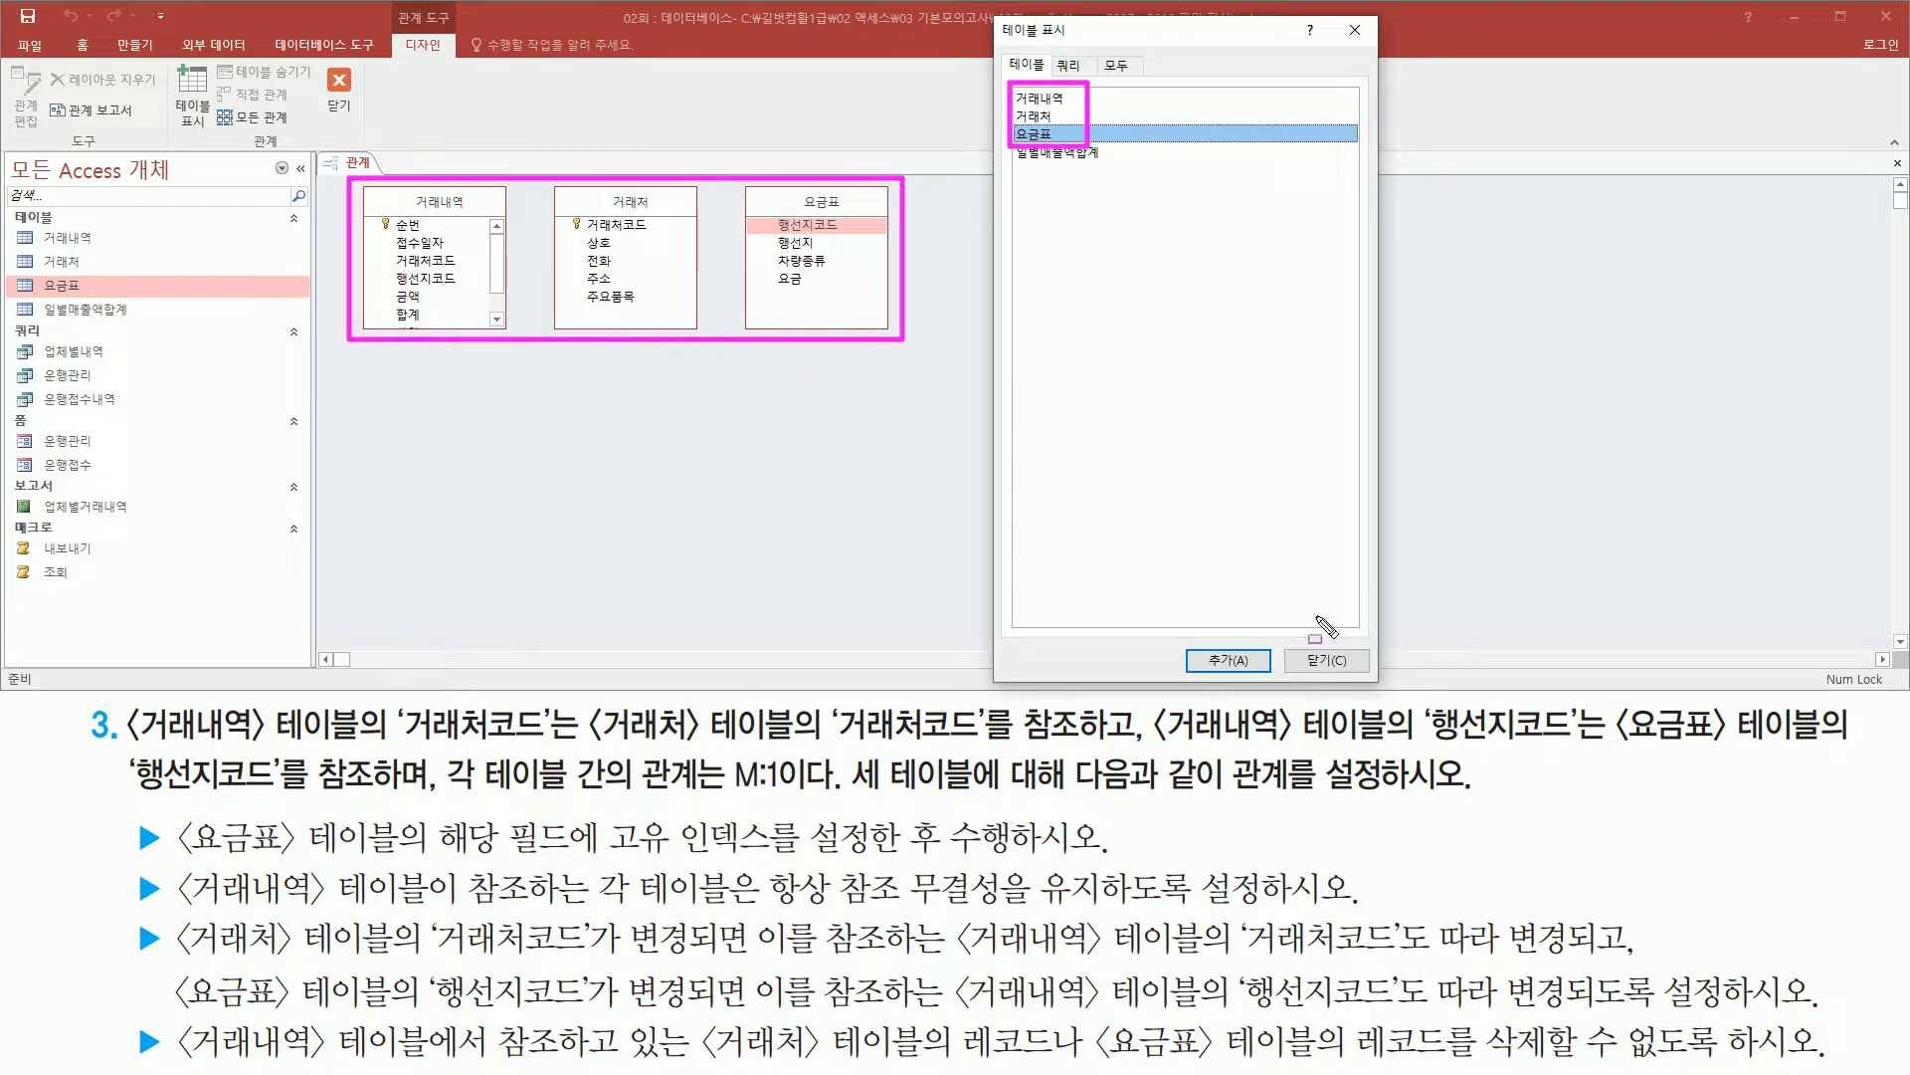
mouse_move(1381, 52)
mouse_down()
mouse_move(1335, 25)
mouse_move(1384, 52)
mouse_up()
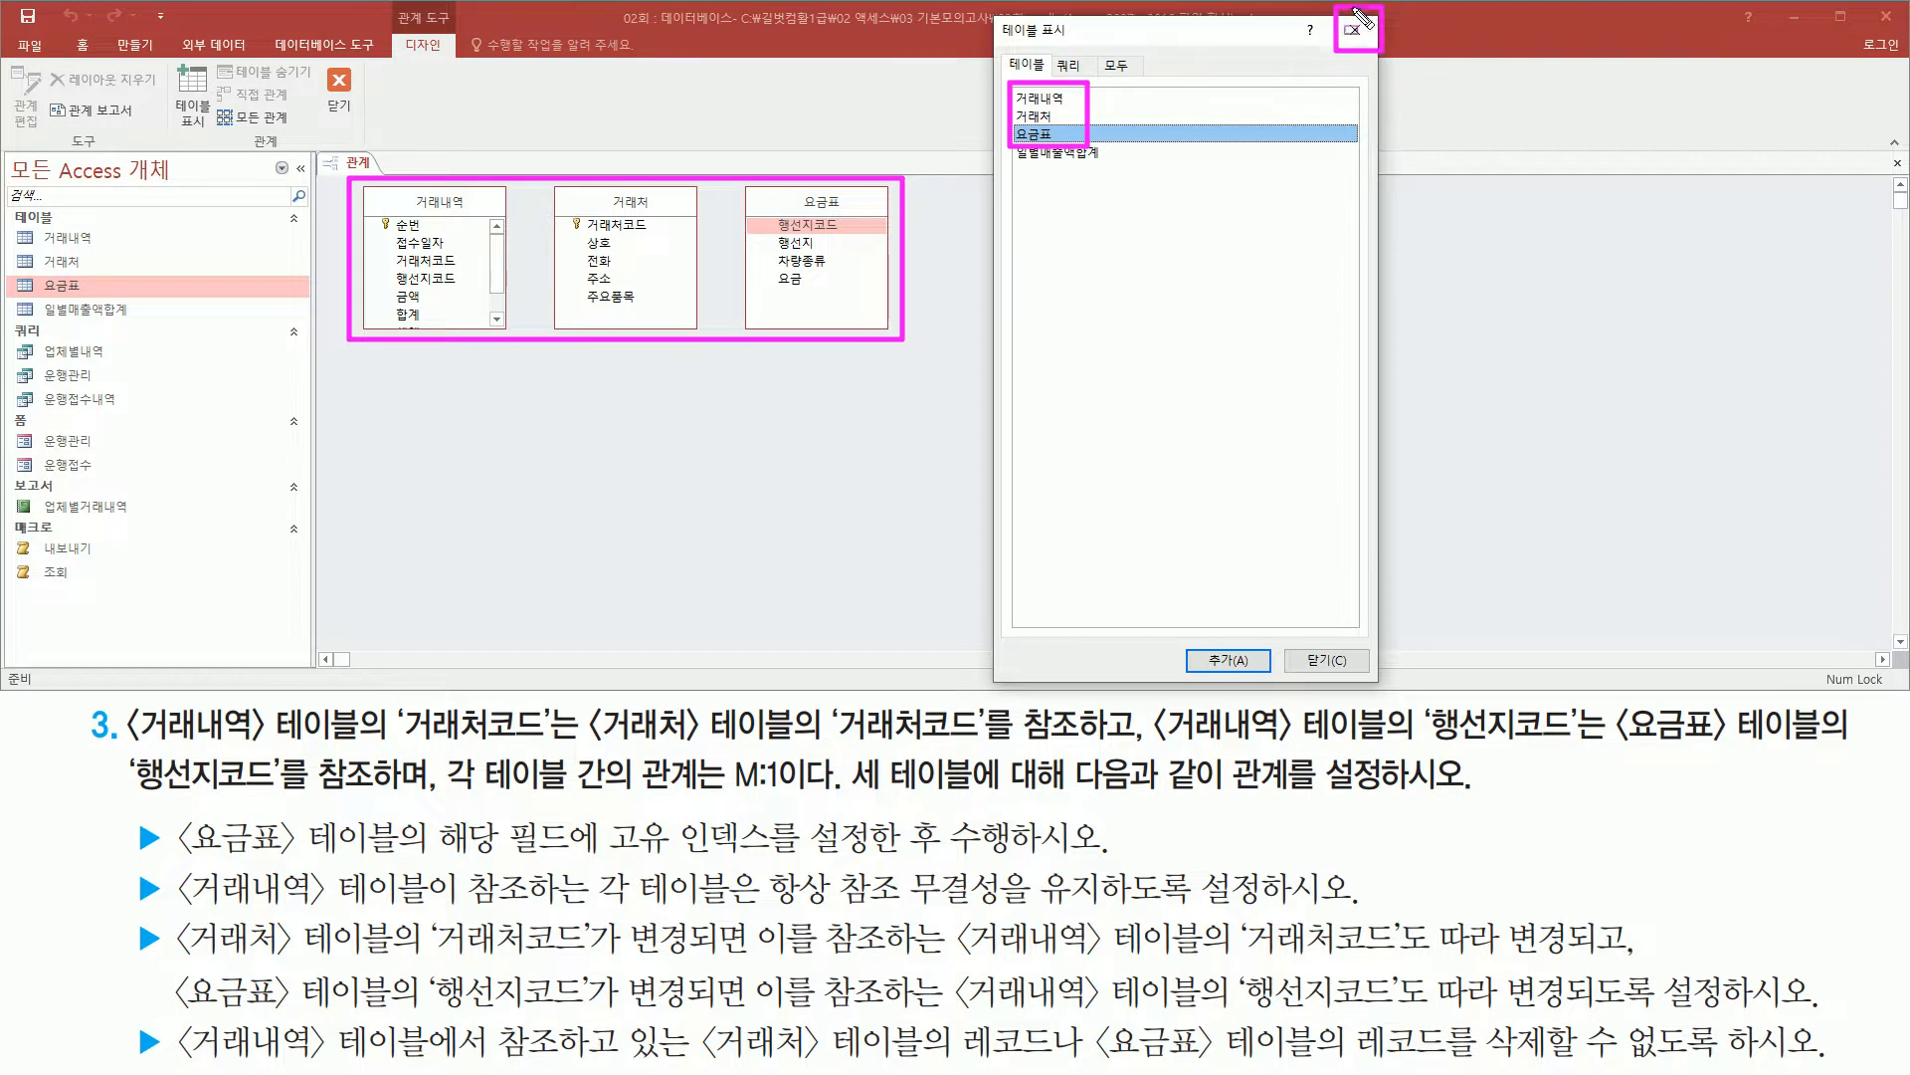
key(Escape)
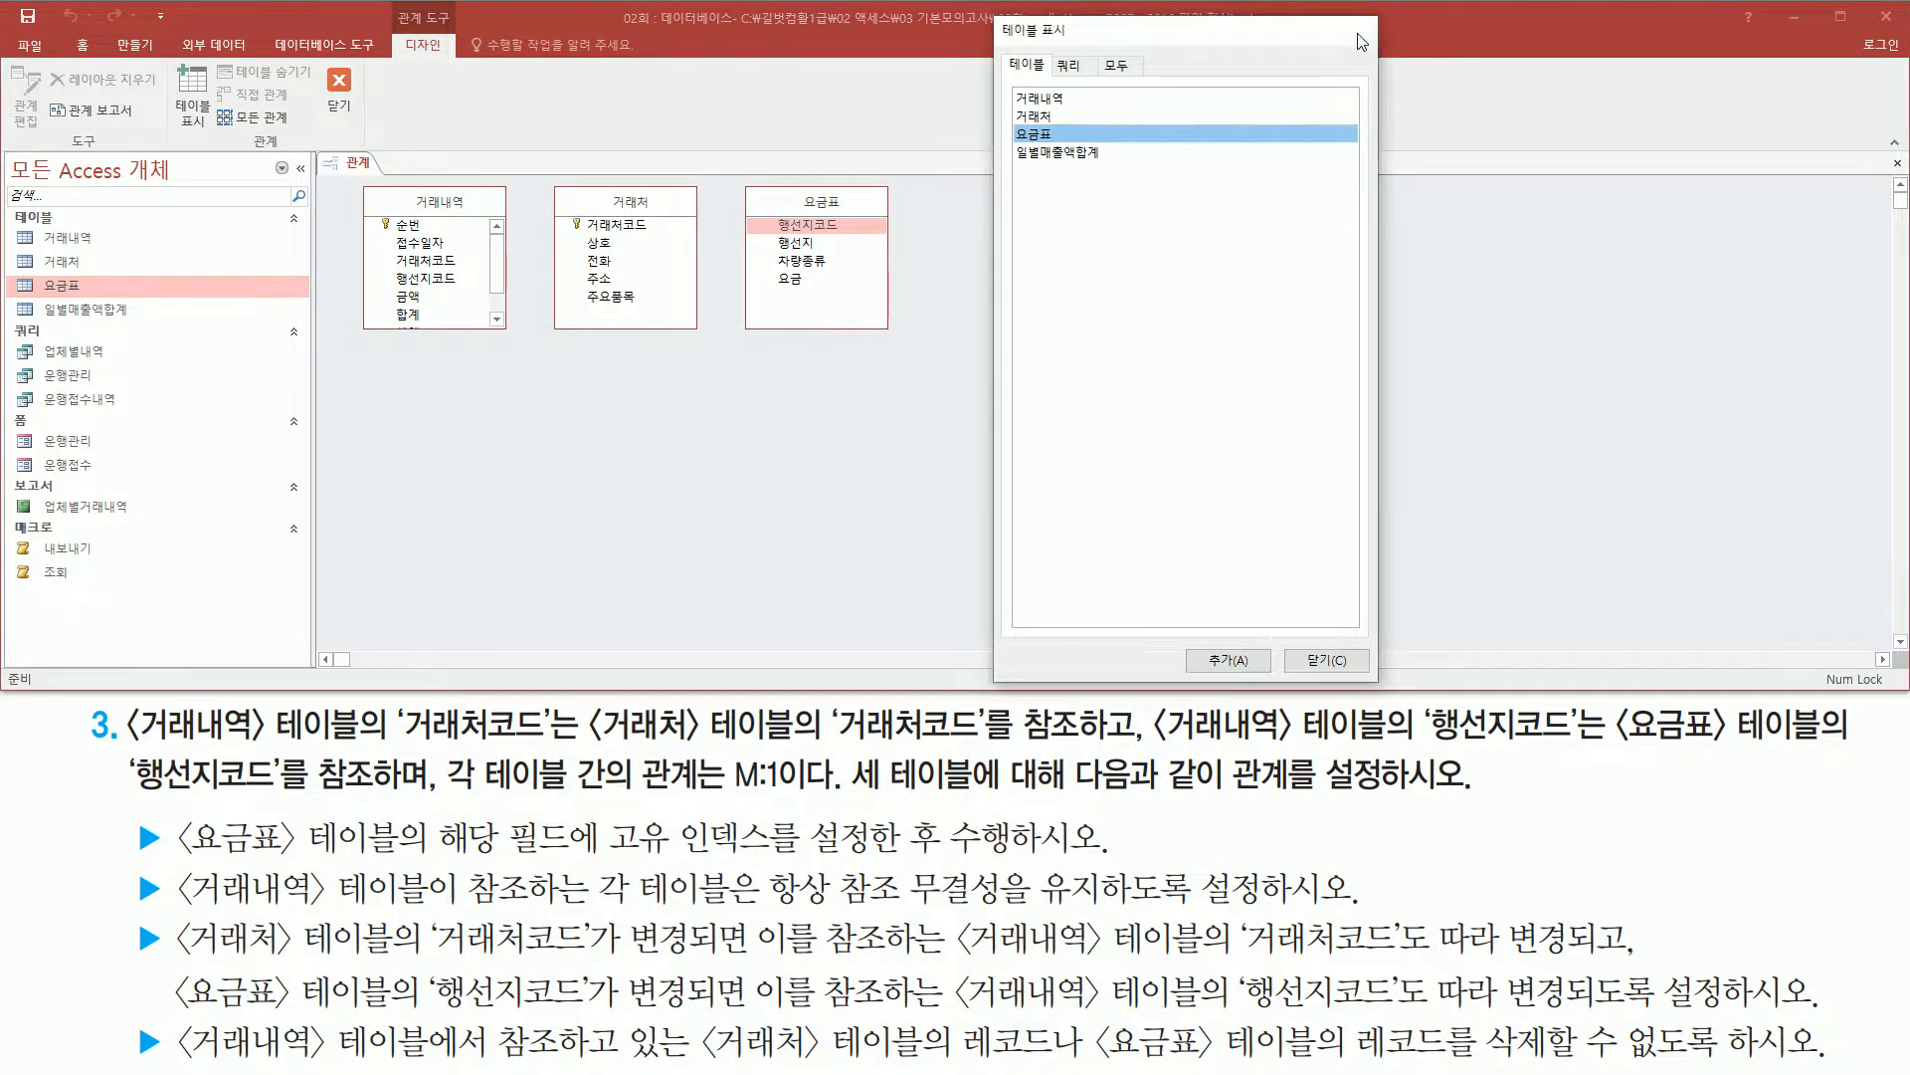
click(1355, 30)
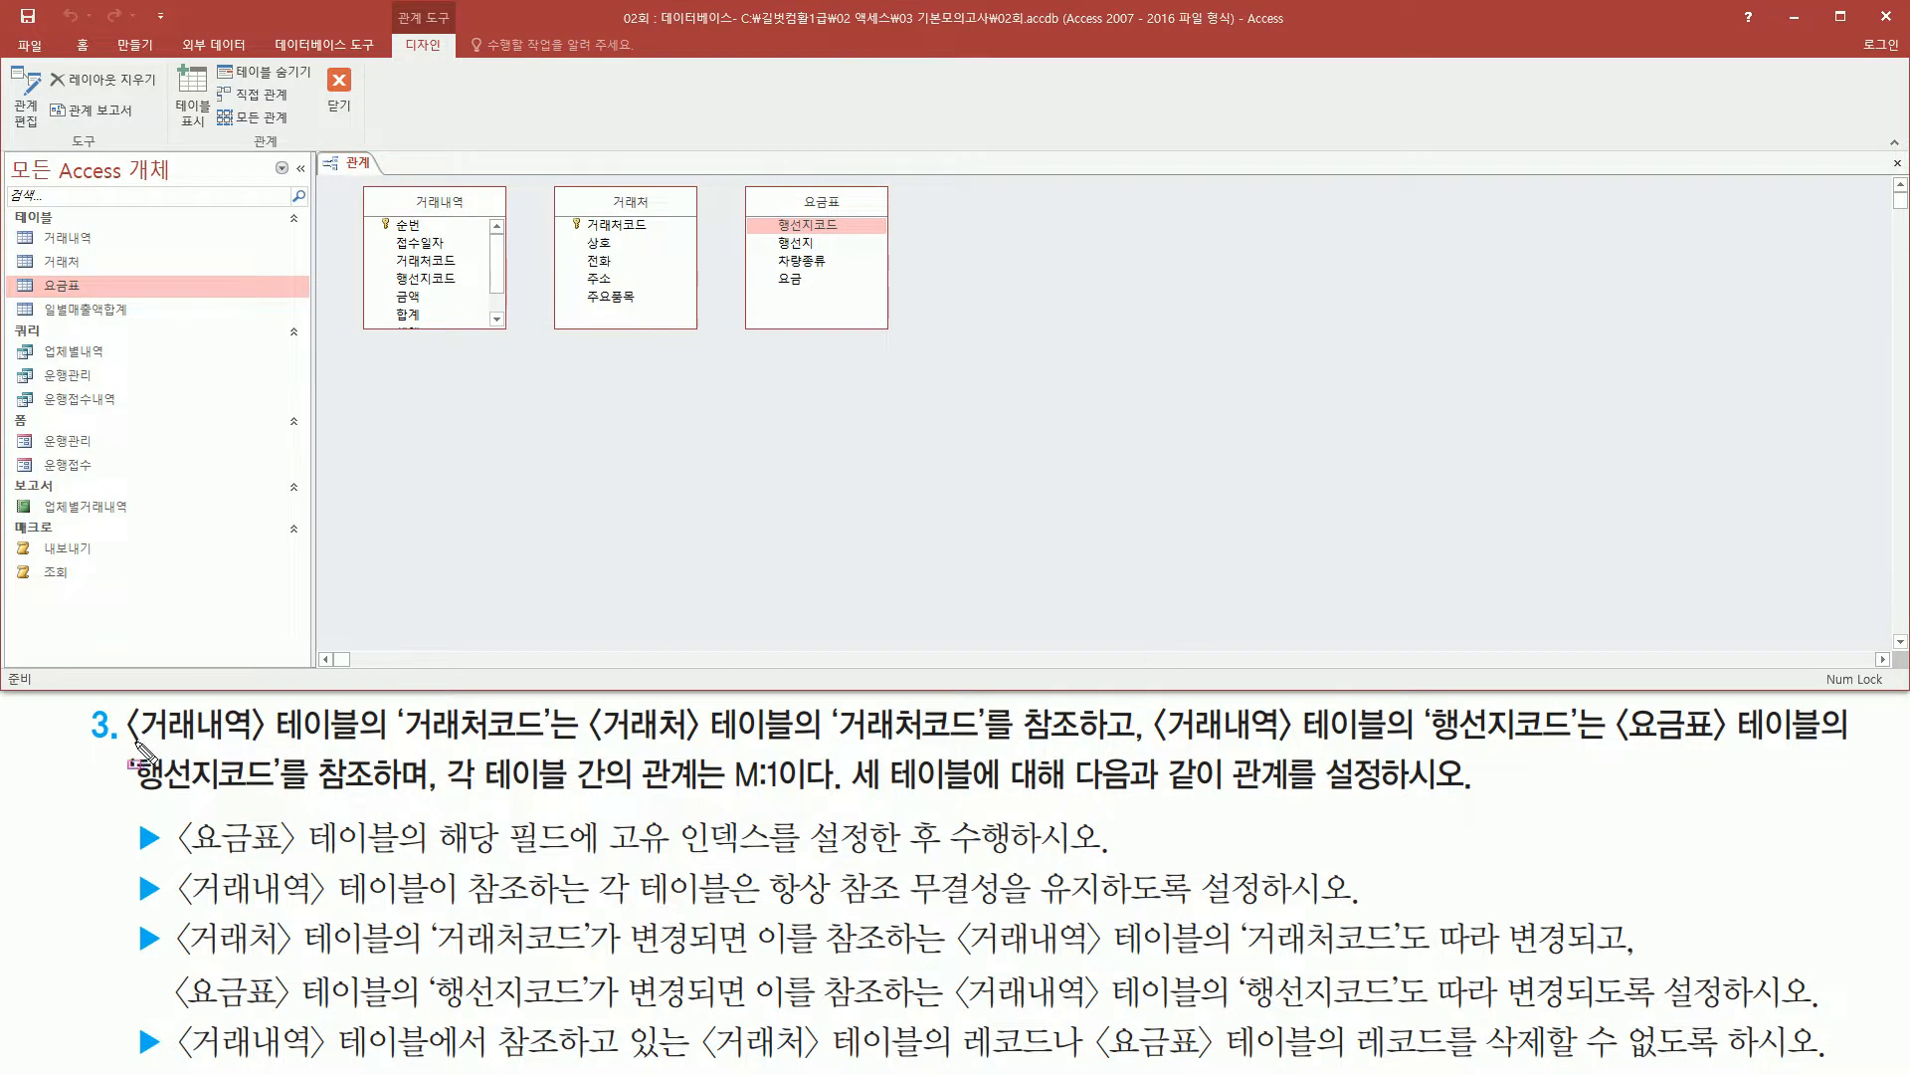
- Link 거래처코드 in the 거래내역 table to 거래처코드 in the 거래처 table, opening the 관계 편집 dialog
drag(134, 739, 1000, 748)
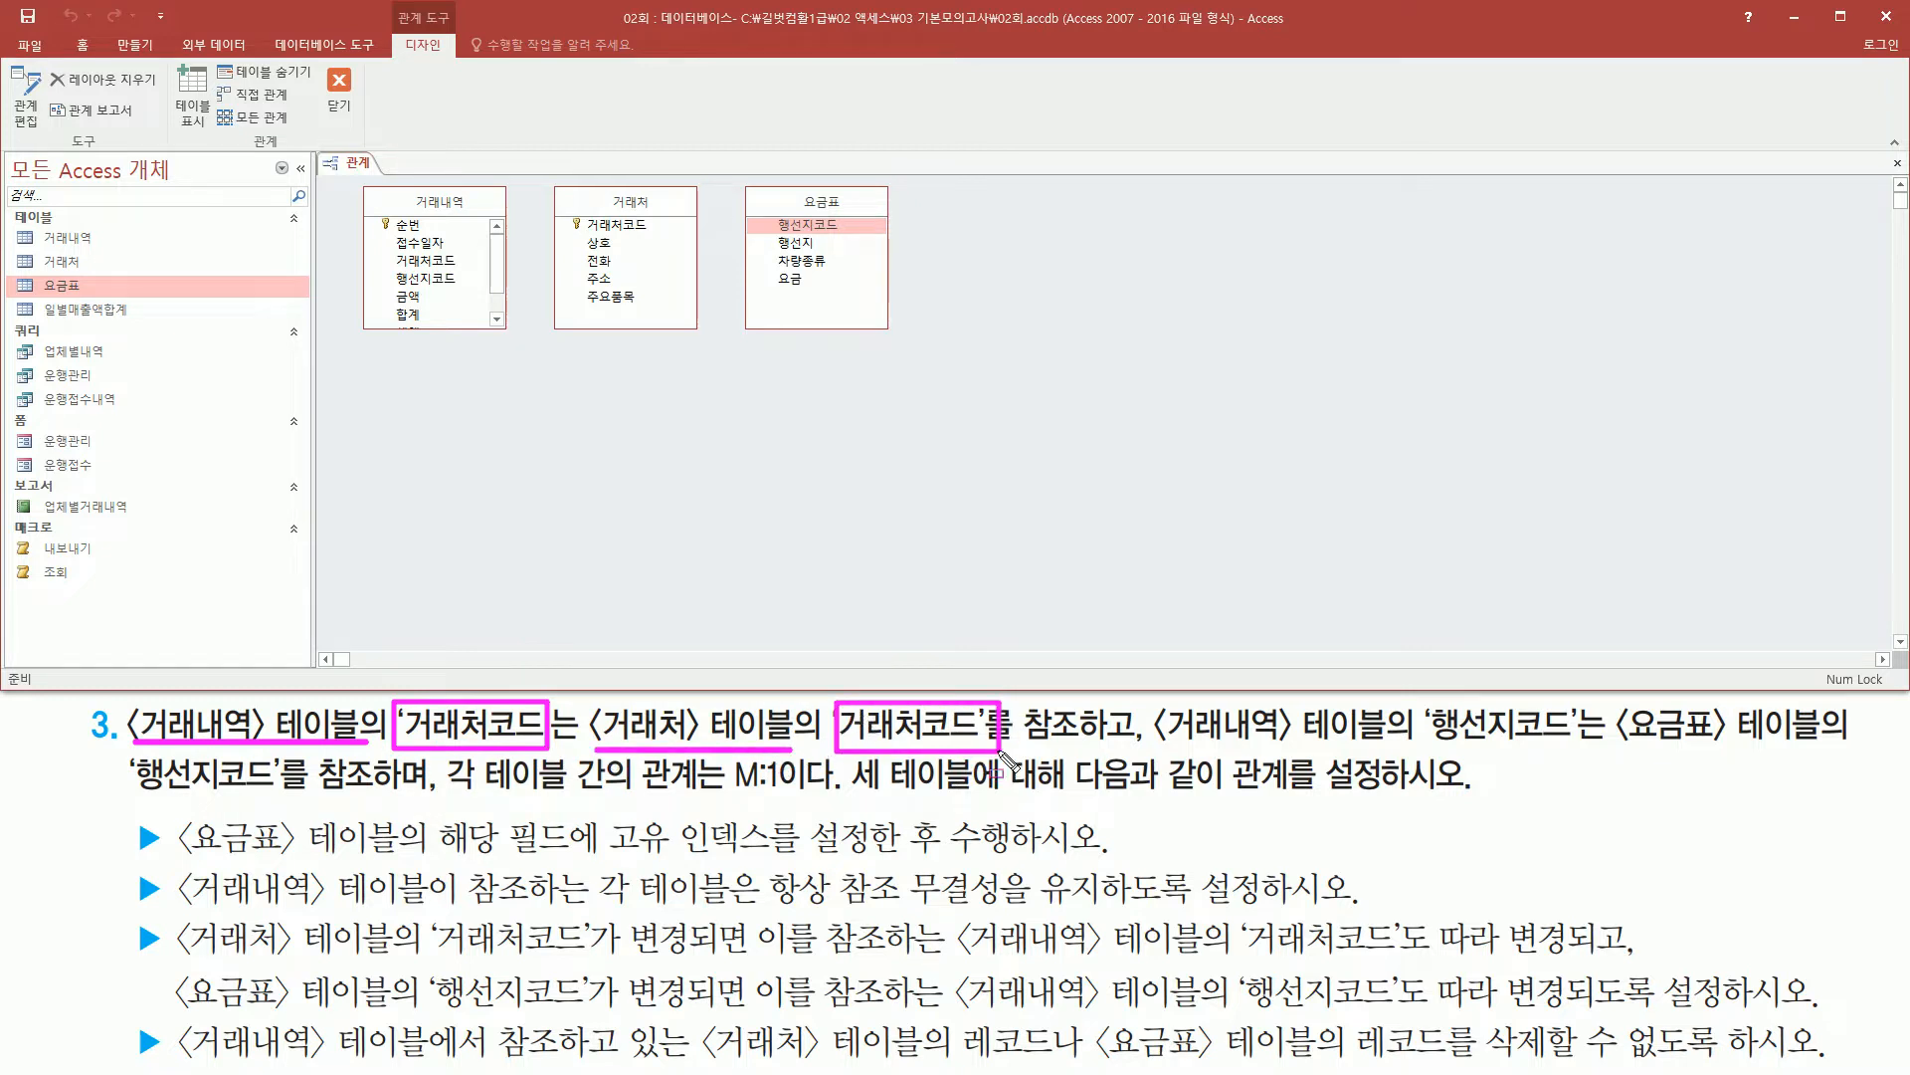
mouse_move(362, 180)
mouse_down()
mouse_move(388, 271)
mouse_move(510, 333)
mouse_up()
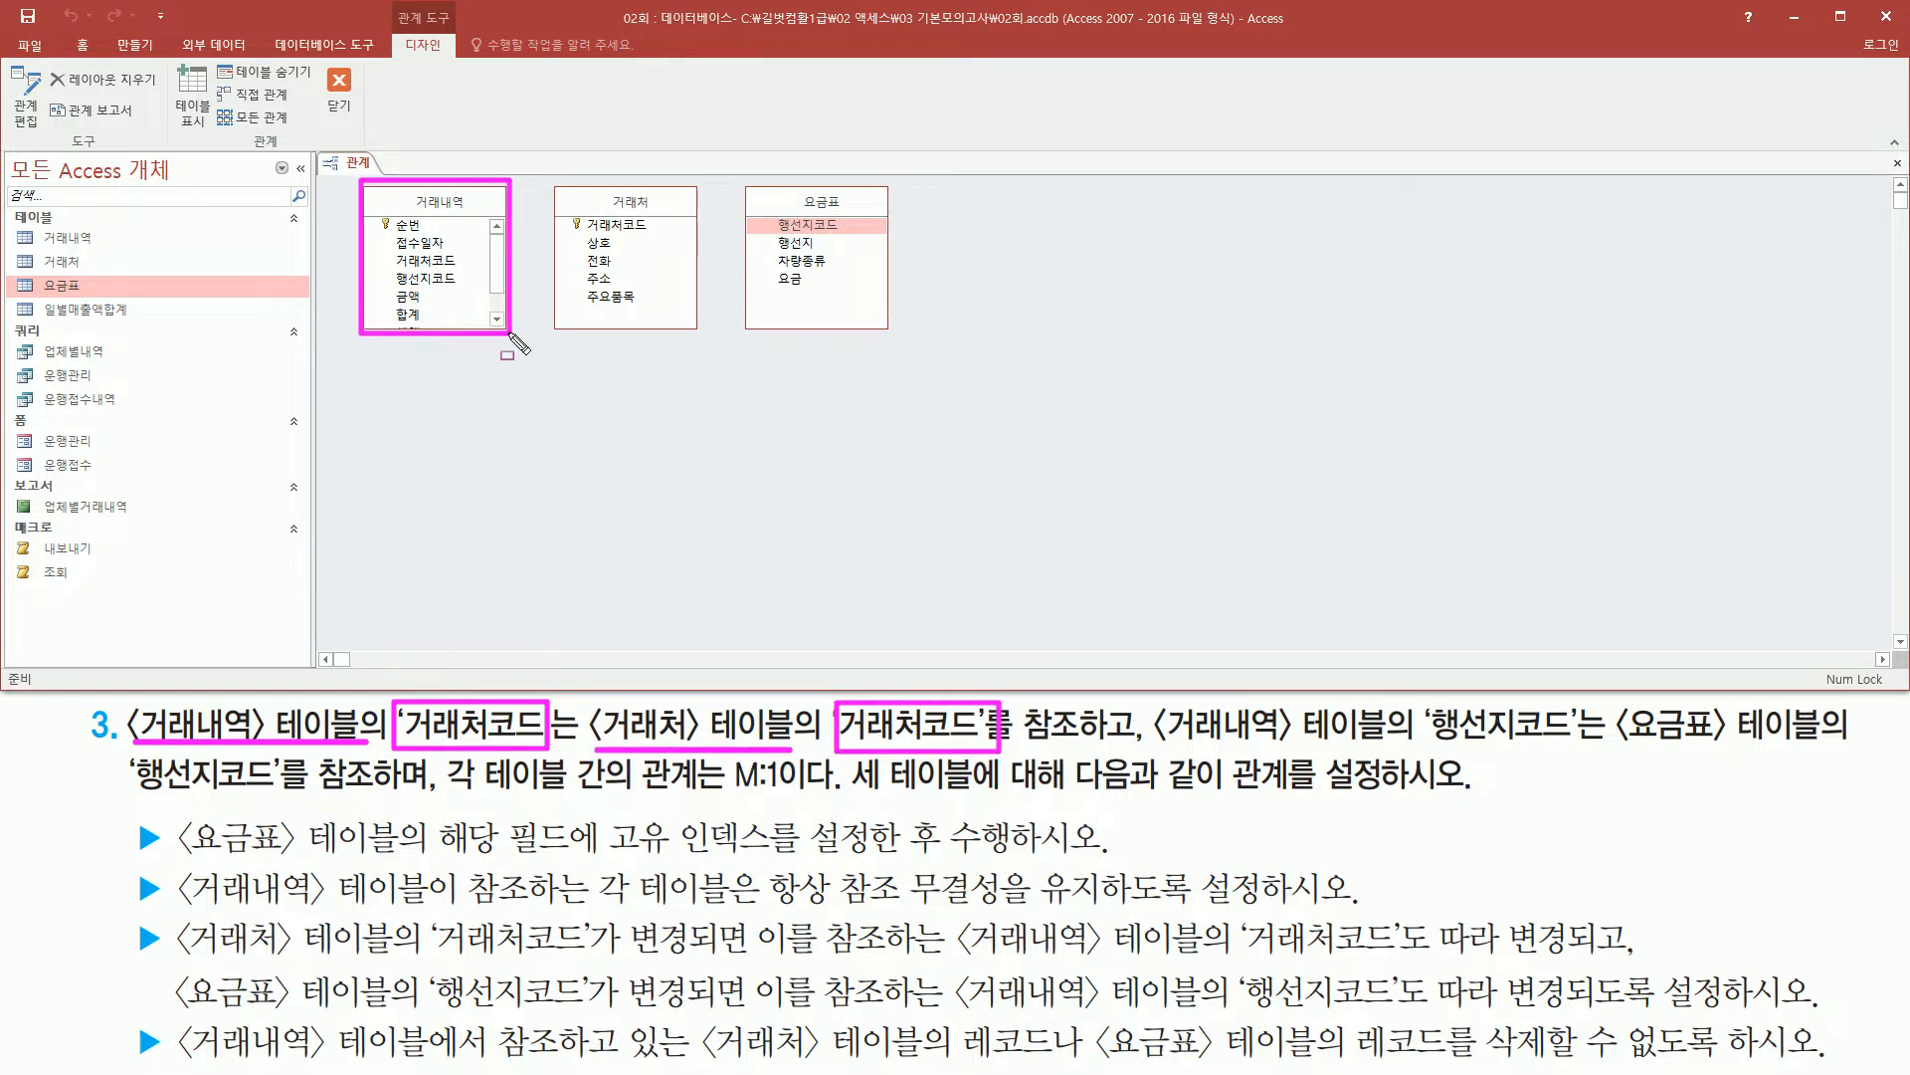
drag(388, 248, 461, 271)
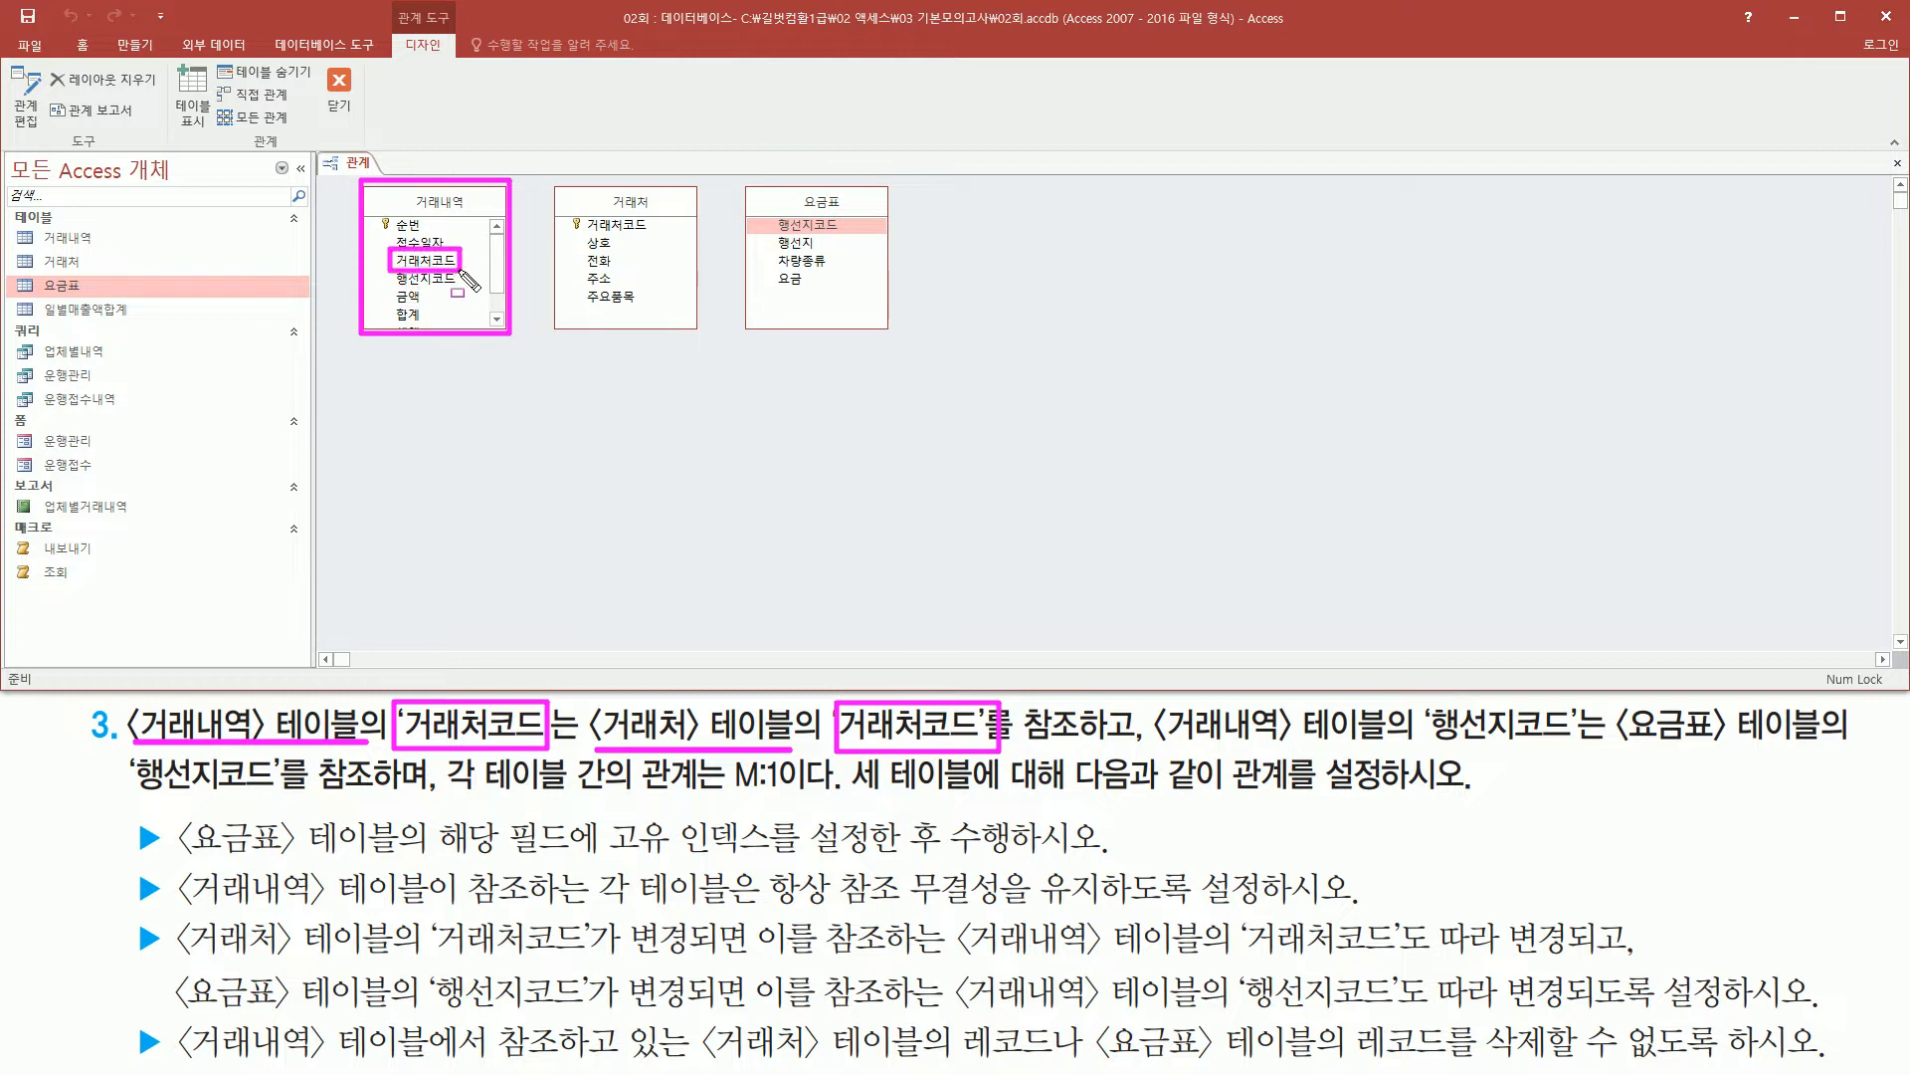
drag(546, 183, 708, 338)
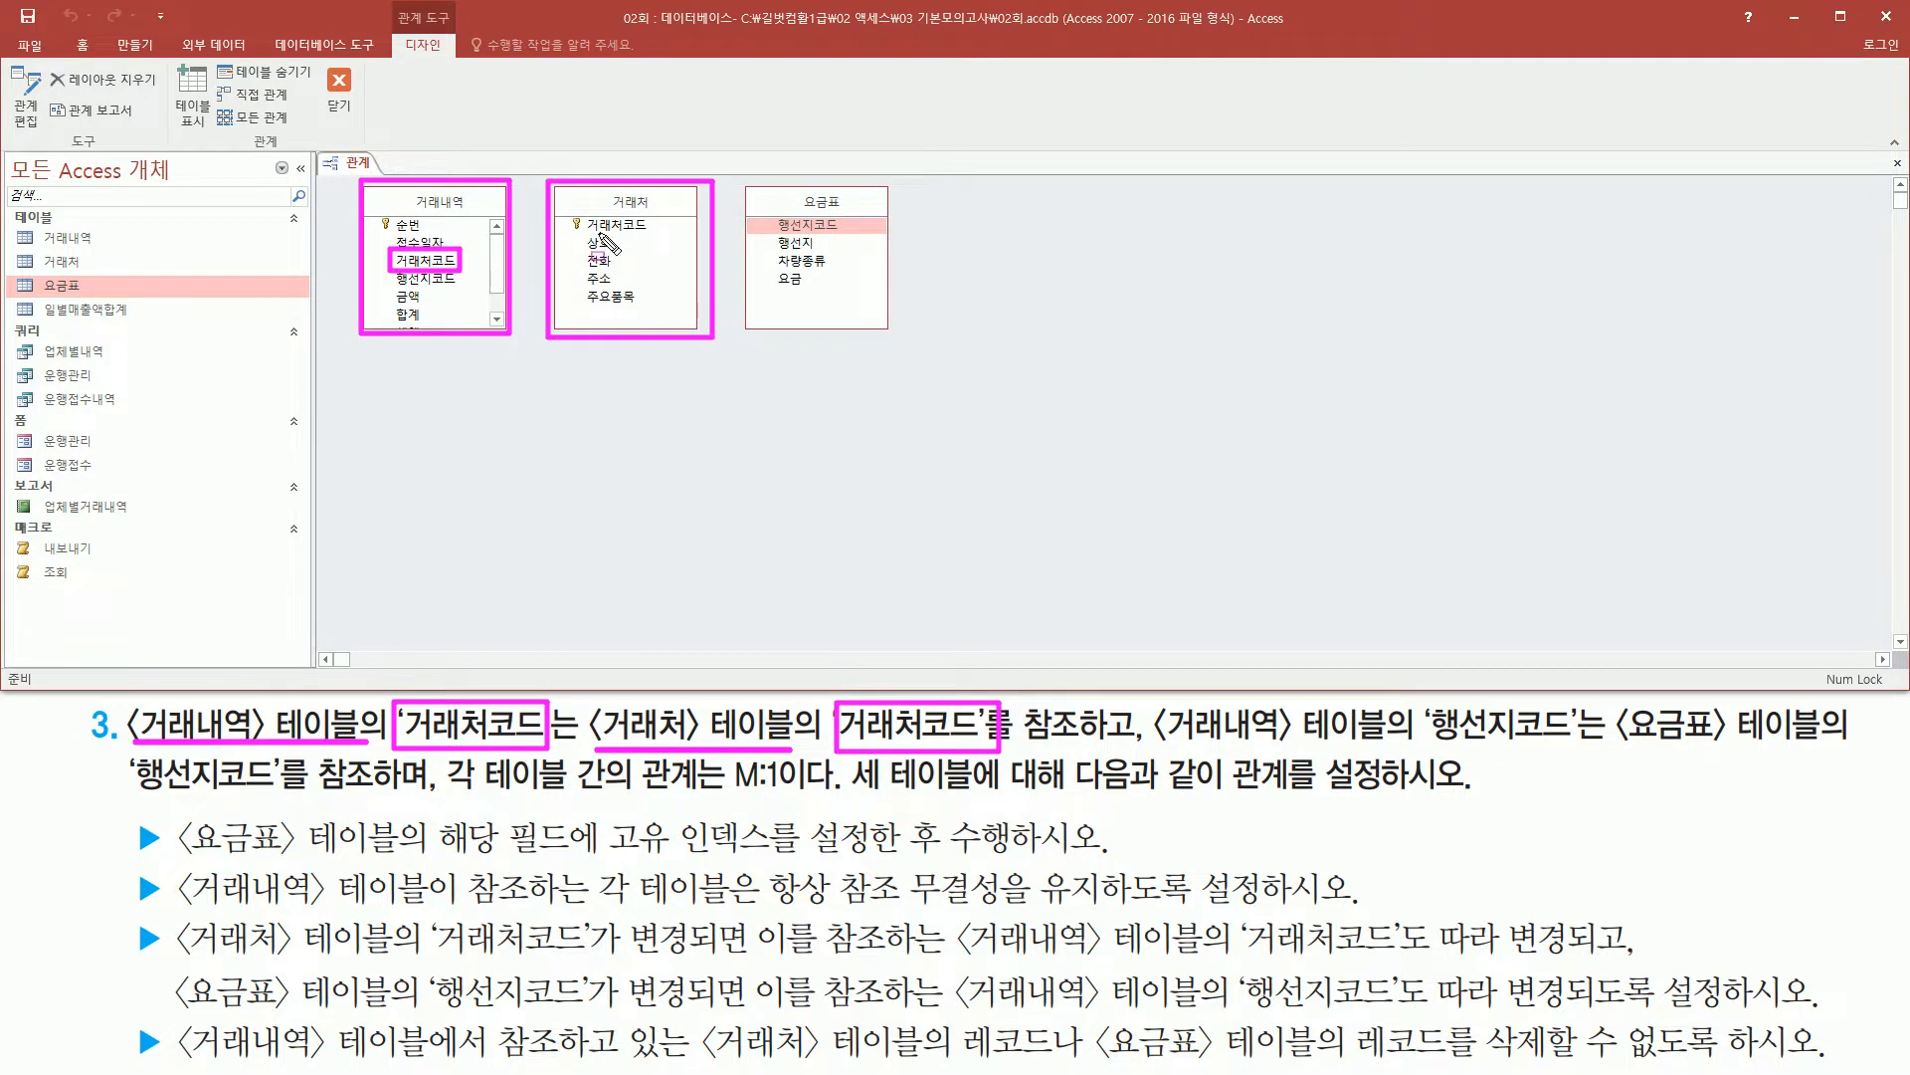
drag(586, 213, 648, 234)
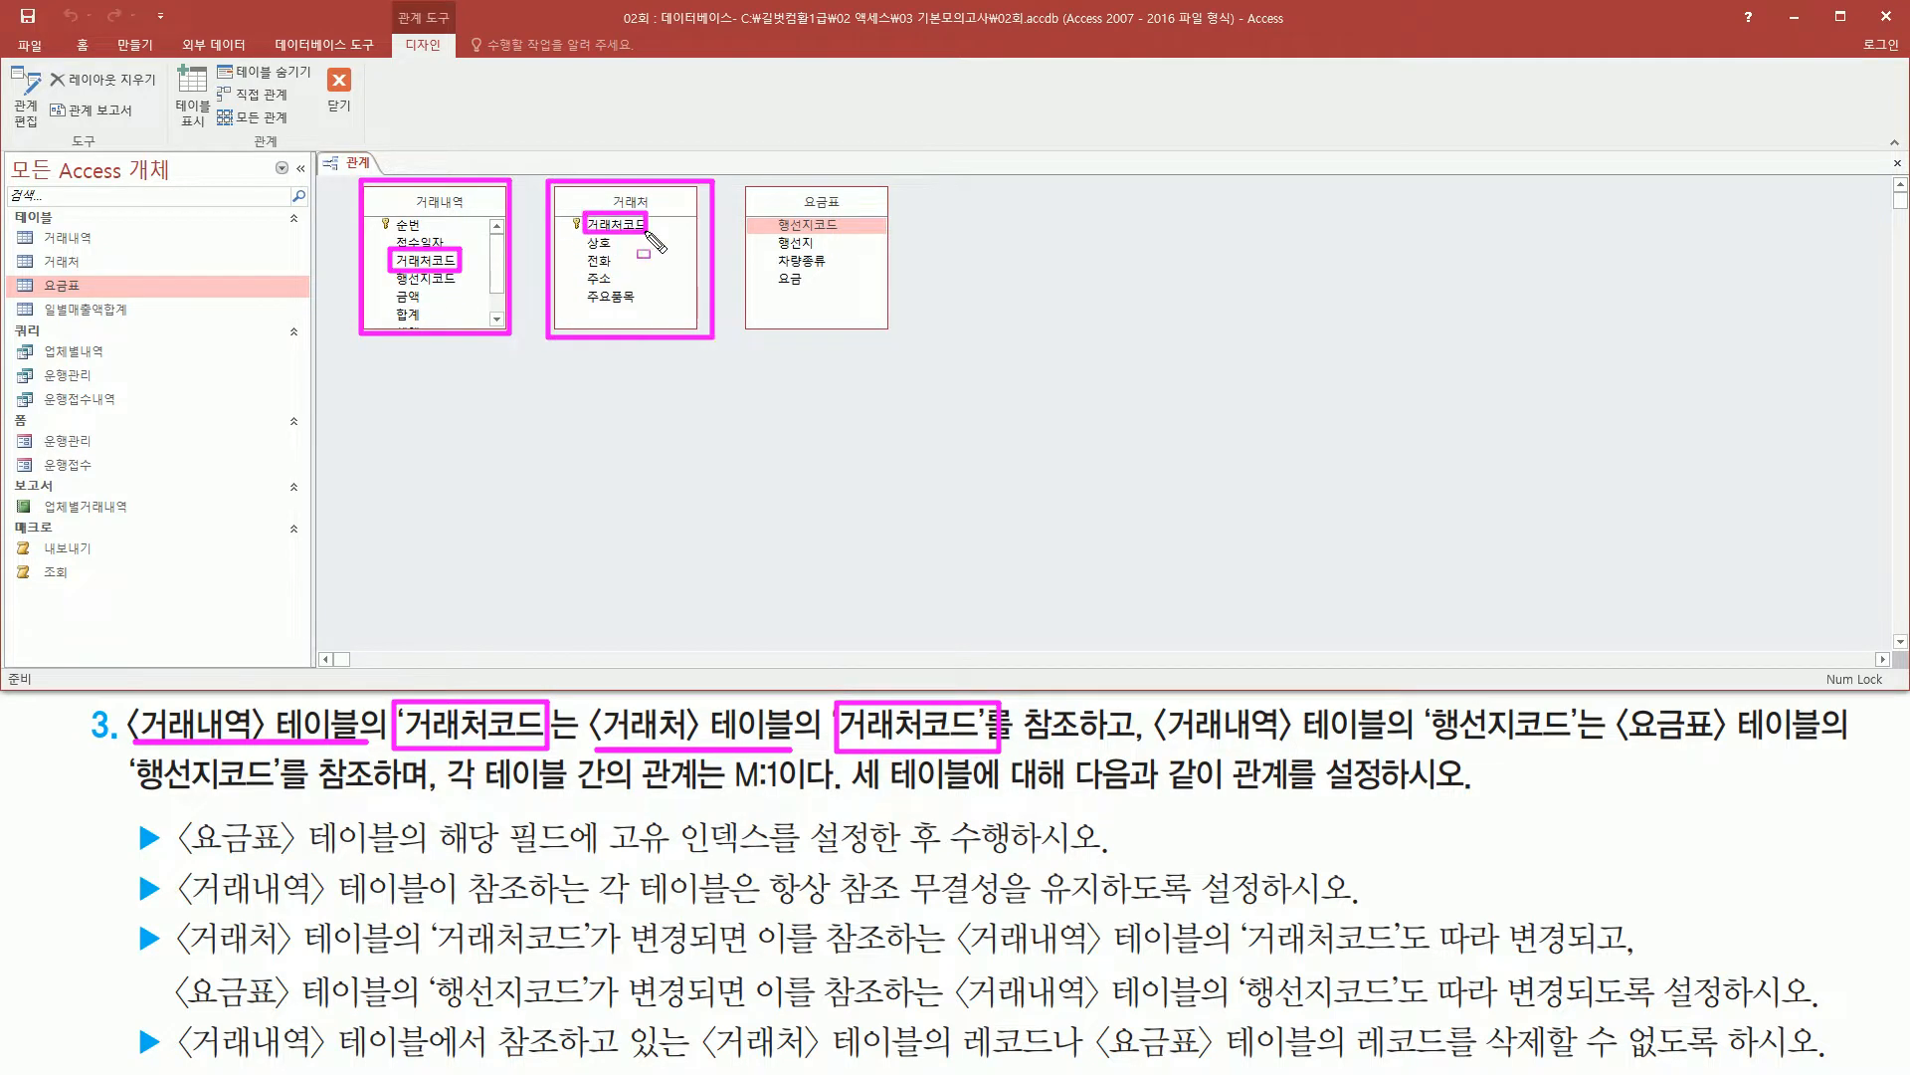
key(Escape)
click(411, 261)
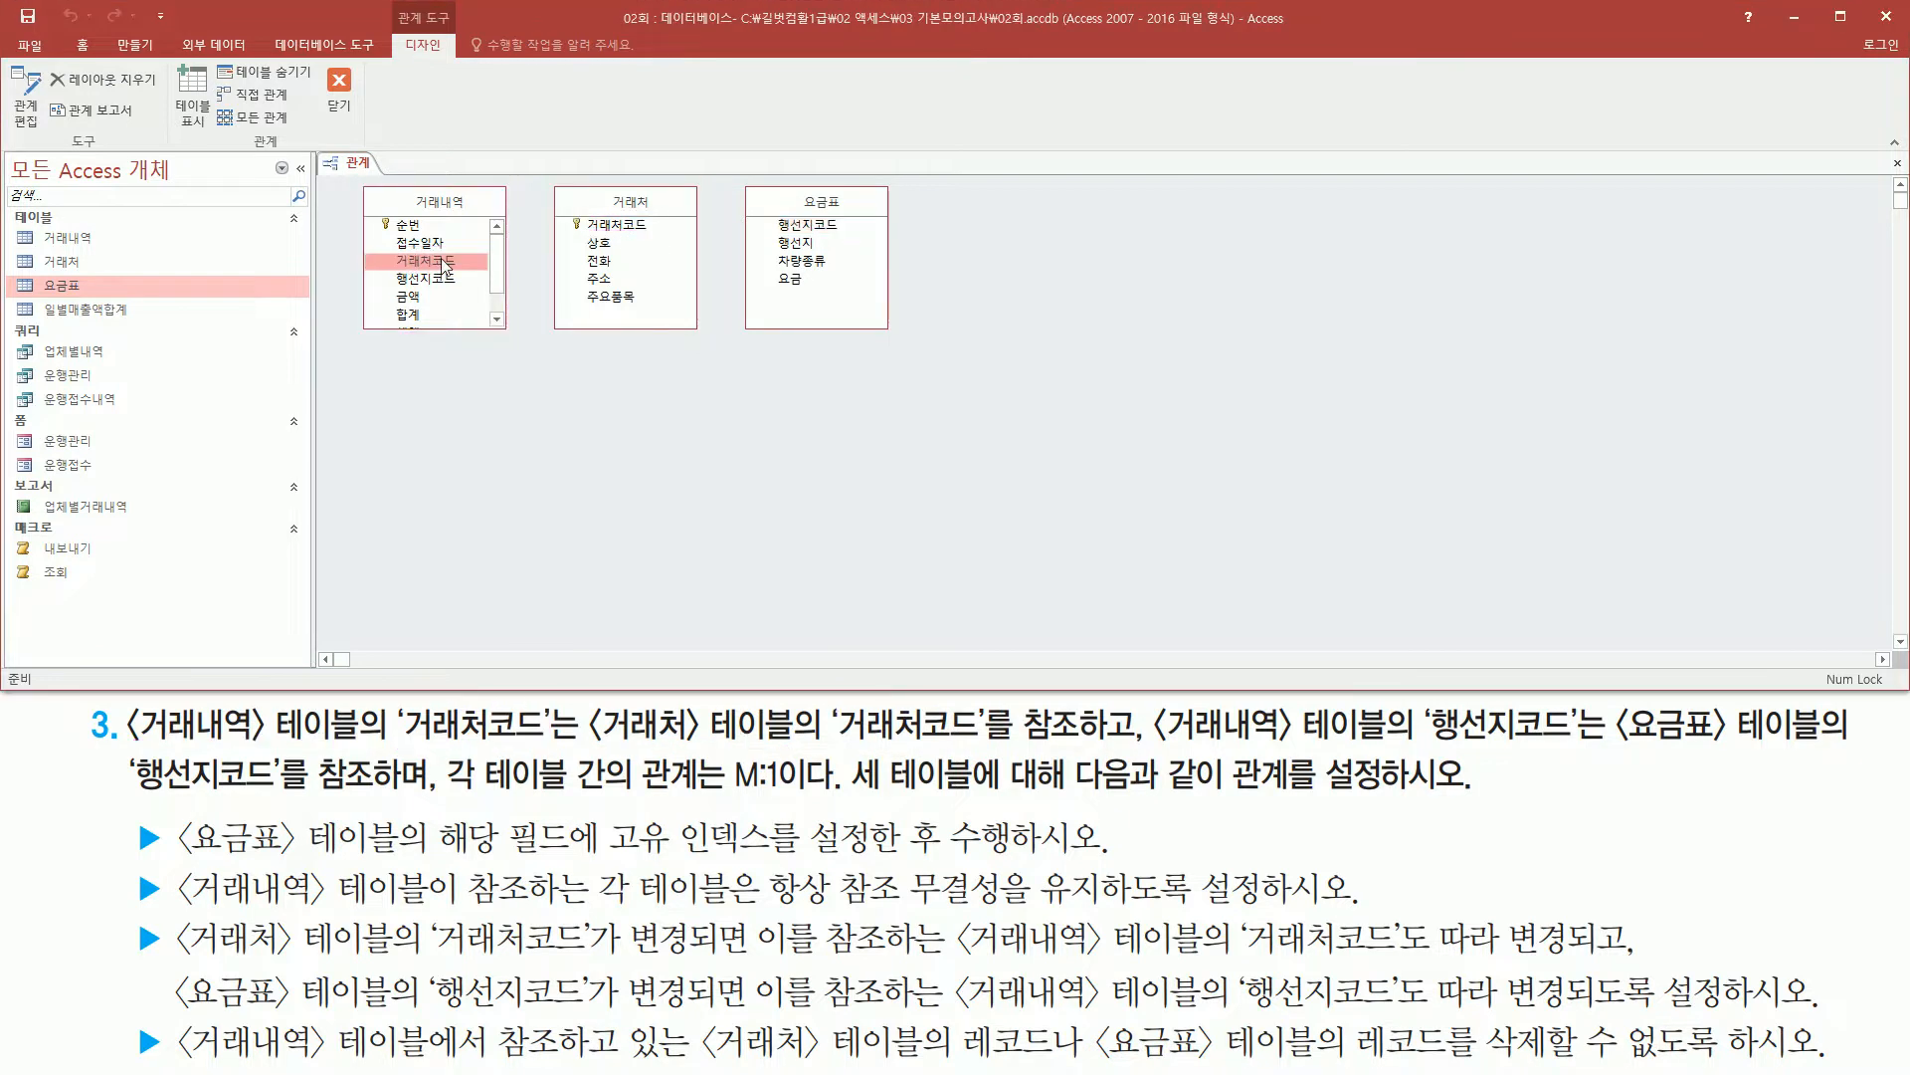
drag(426, 267, 623, 229)
- Turn on 항상 참조 무결성 유지 for the 거래처코드 relationship between 거래처 and 거래내역
key(ctrl+shift+d)
mouse_move(747, 126)
mouse_down()
mouse_move(804, 369)
mouse_move(1146, 398)
mouse_move(1169, 421)
mouse_up()
drag(758, 189, 854, 257)
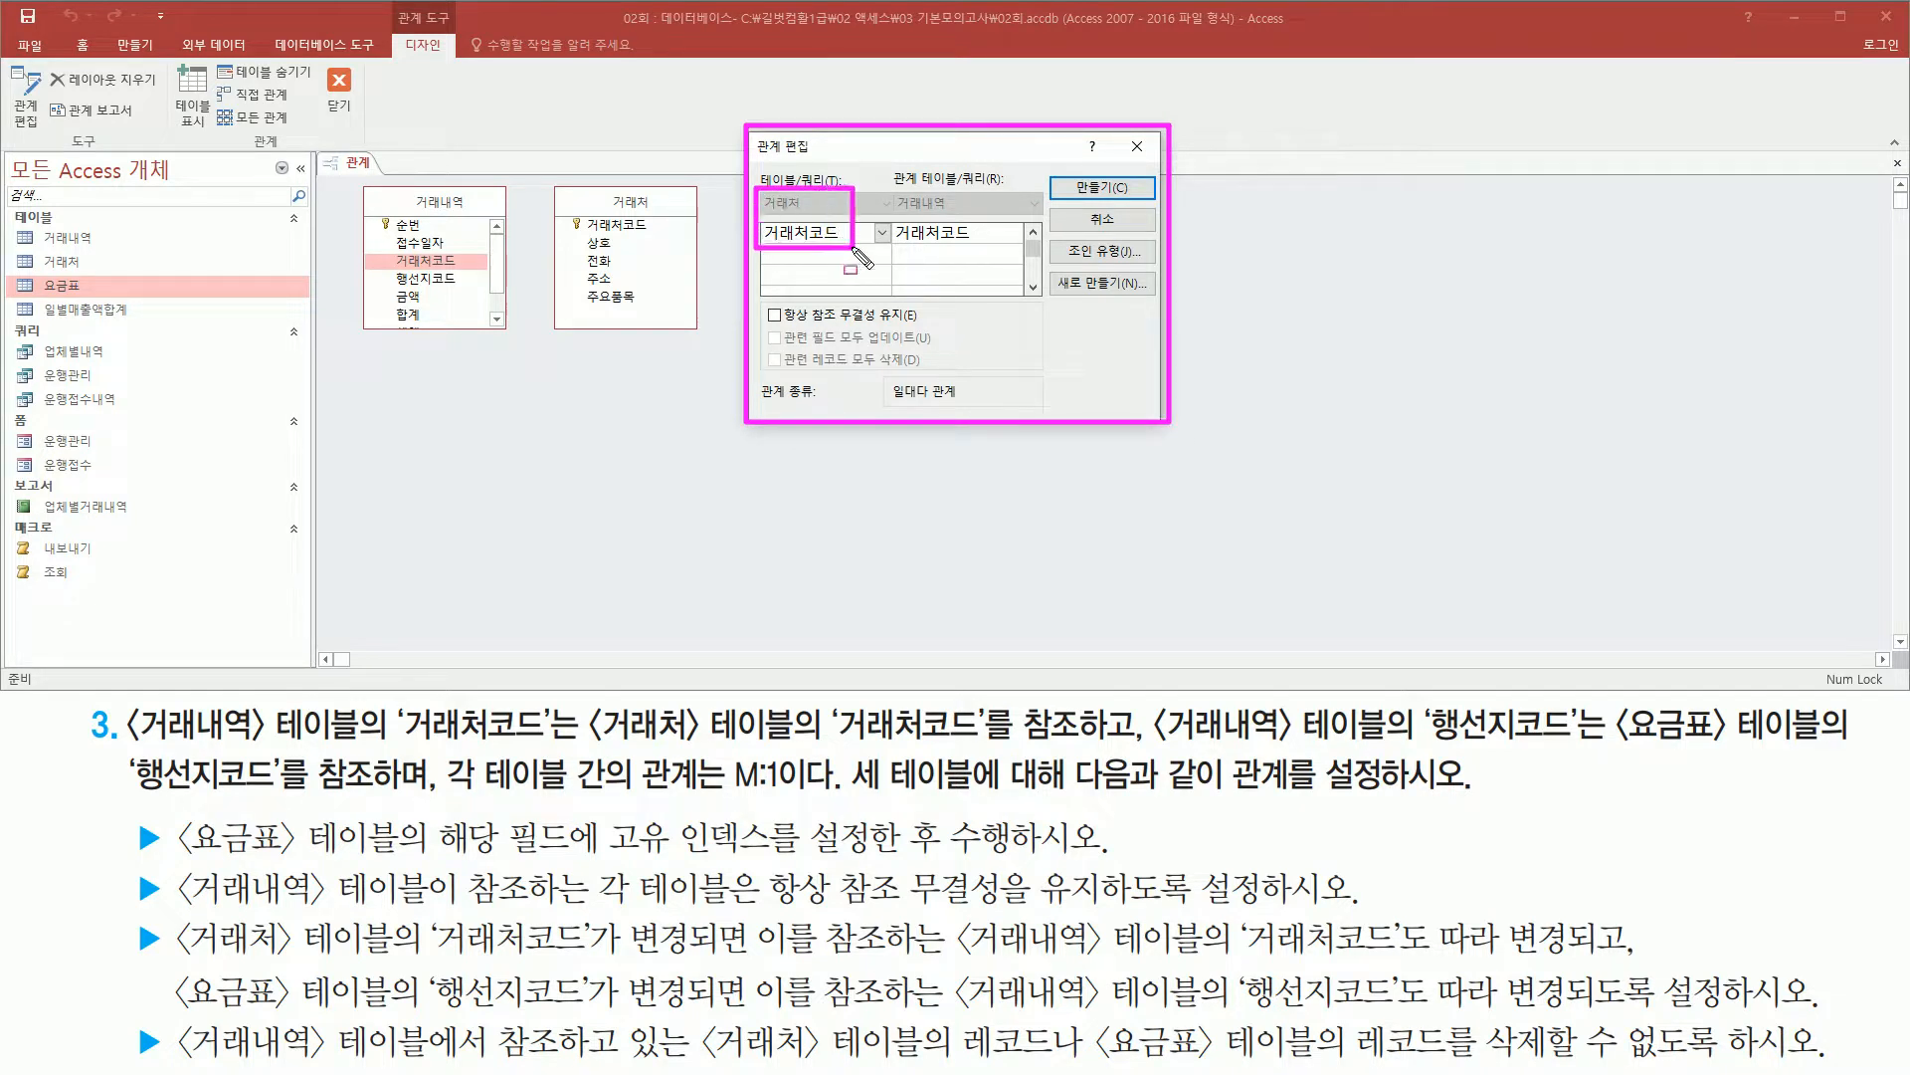
mouse_move(895, 182)
mouse_down()
mouse_move(1000, 247)
mouse_move(980, 245)
mouse_up()
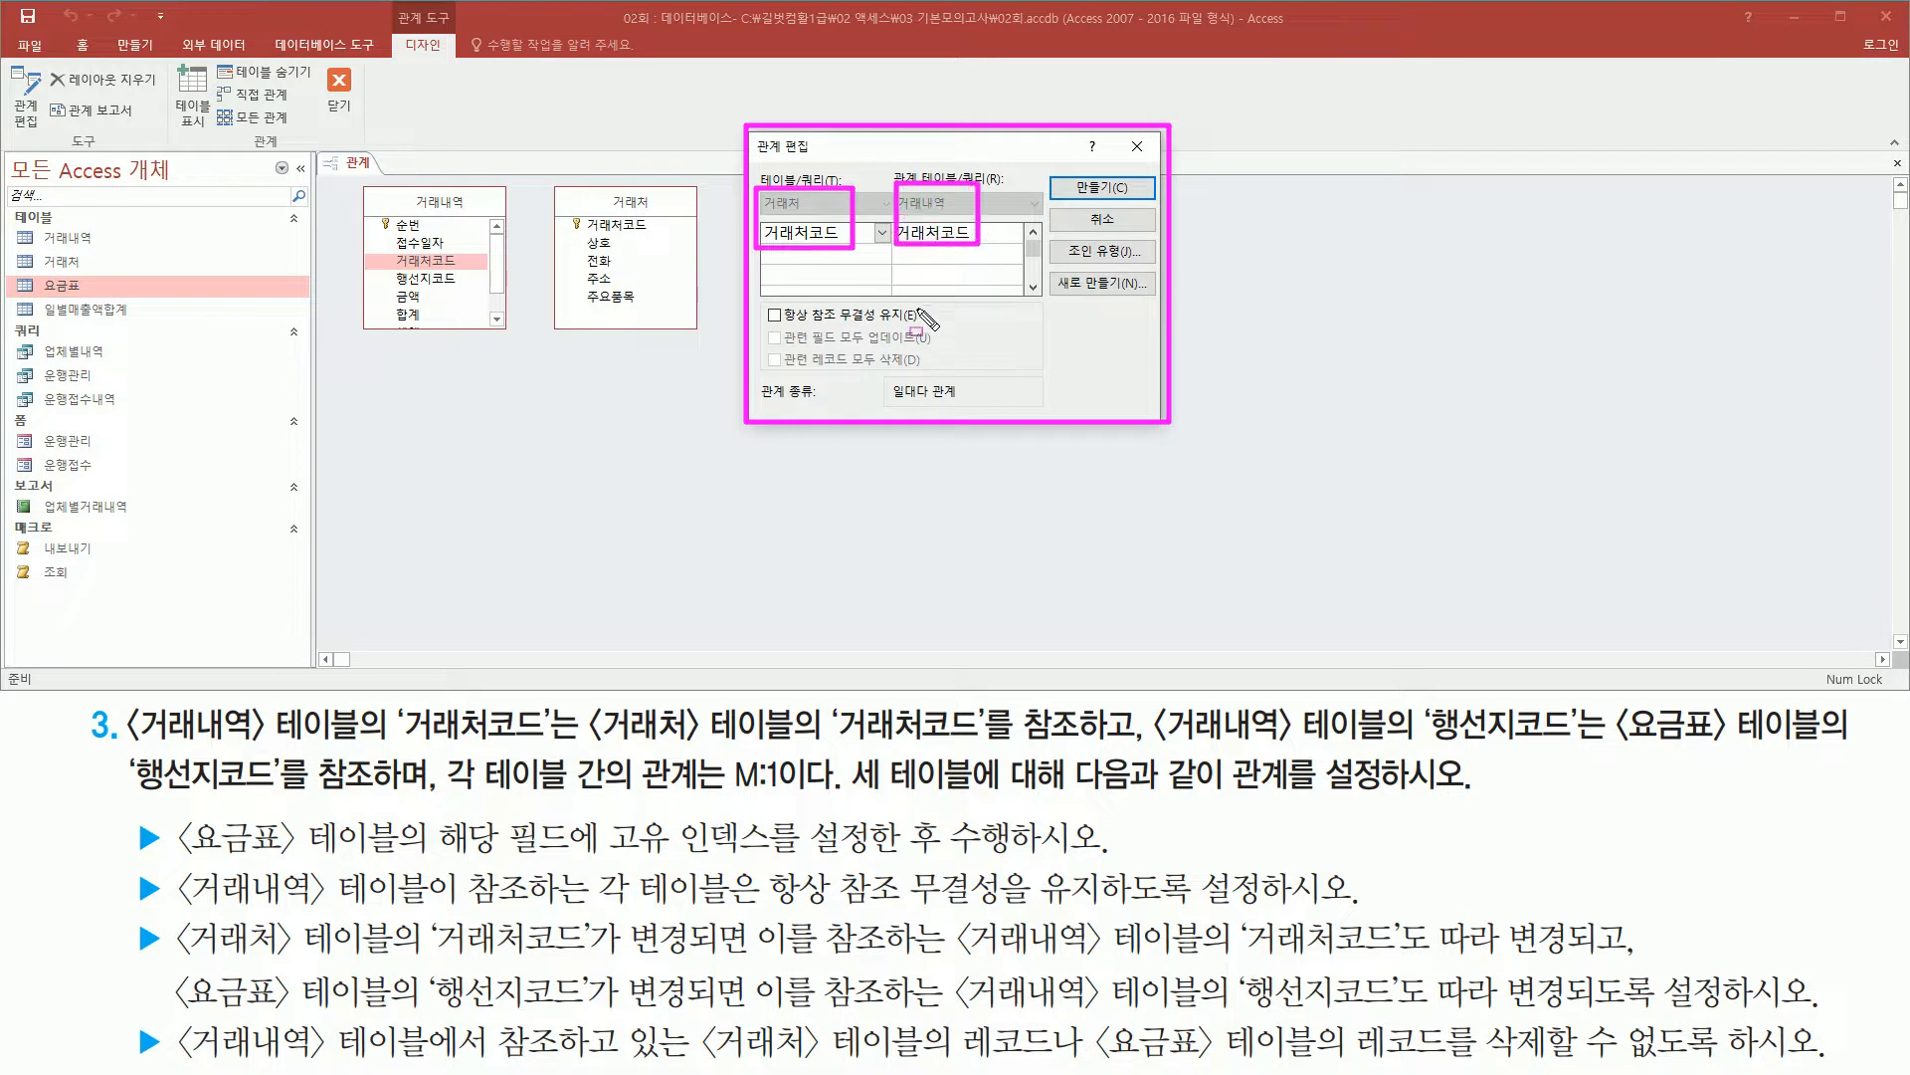
mouse_move(131, 861)
mouse_down()
mouse_move(172, 913)
mouse_move(445, 901)
mouse_up()
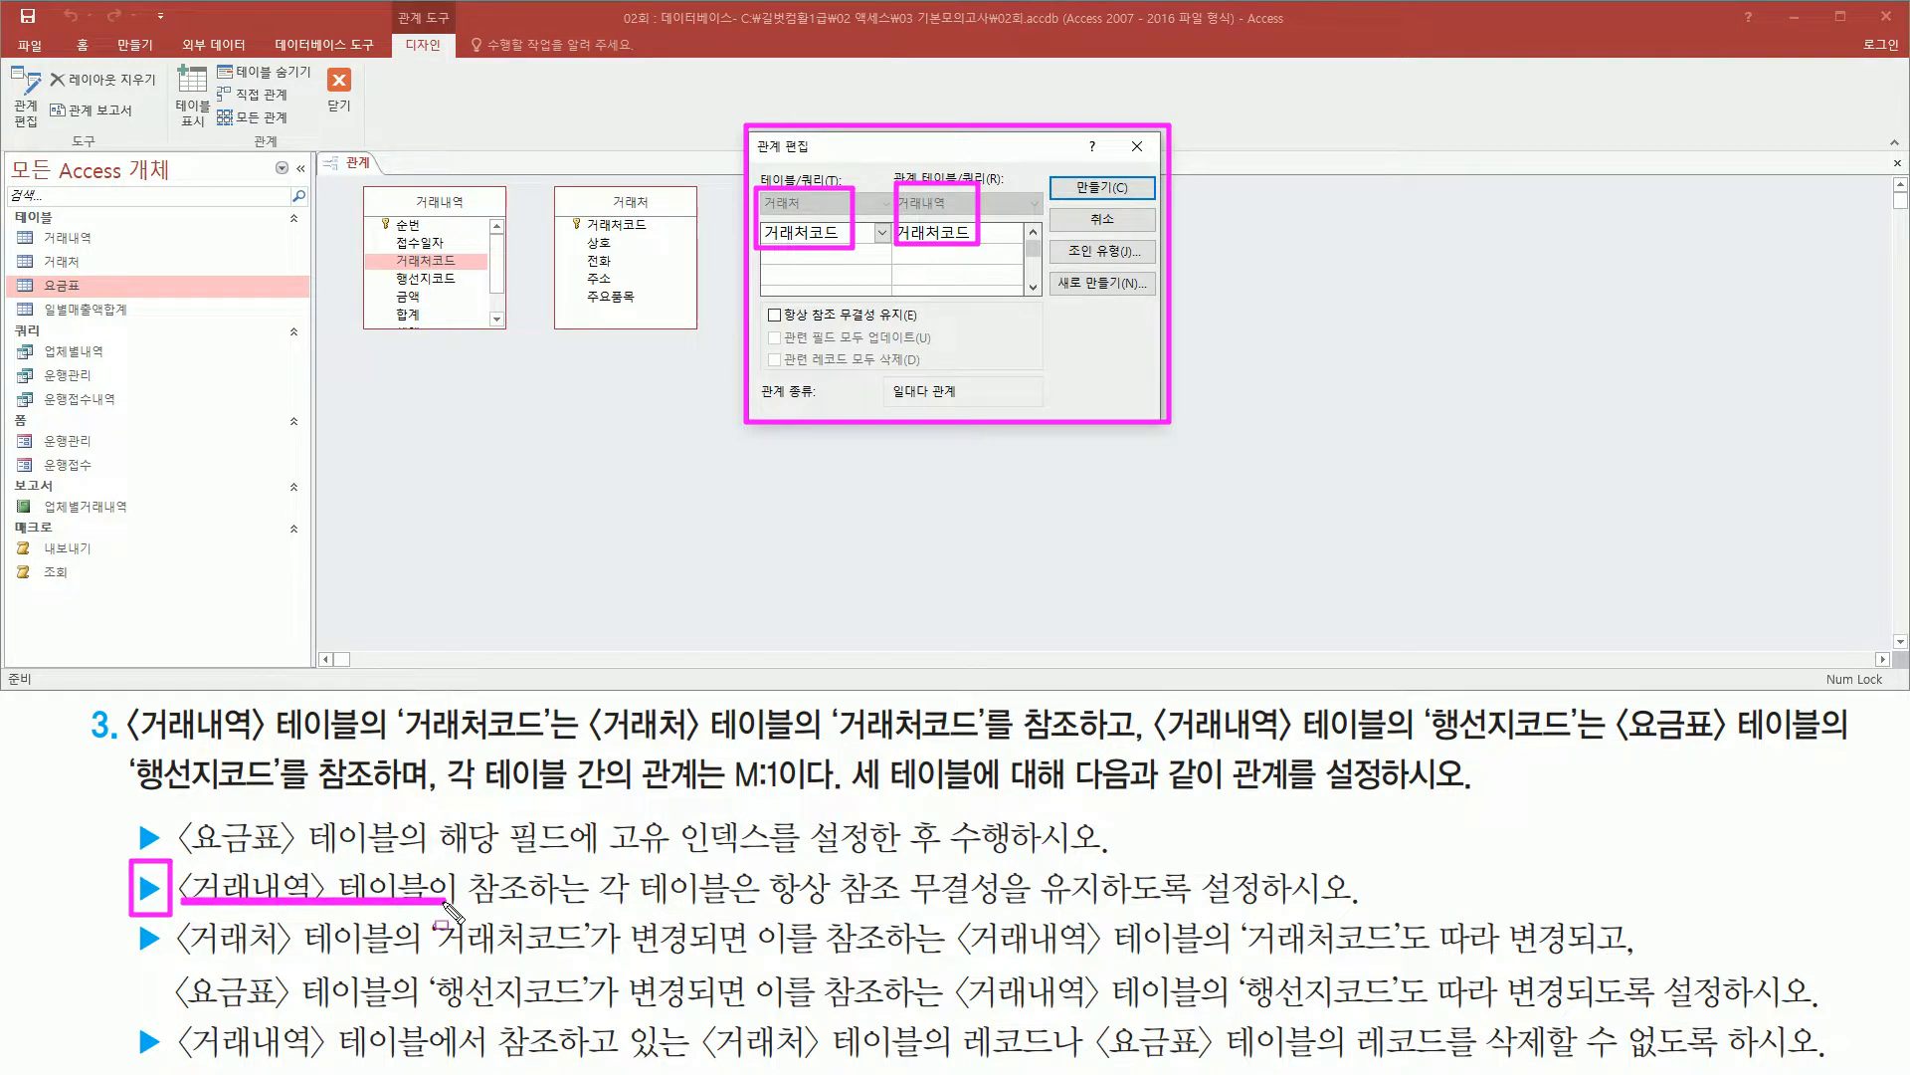
drag(587, 909, 1266, 913)
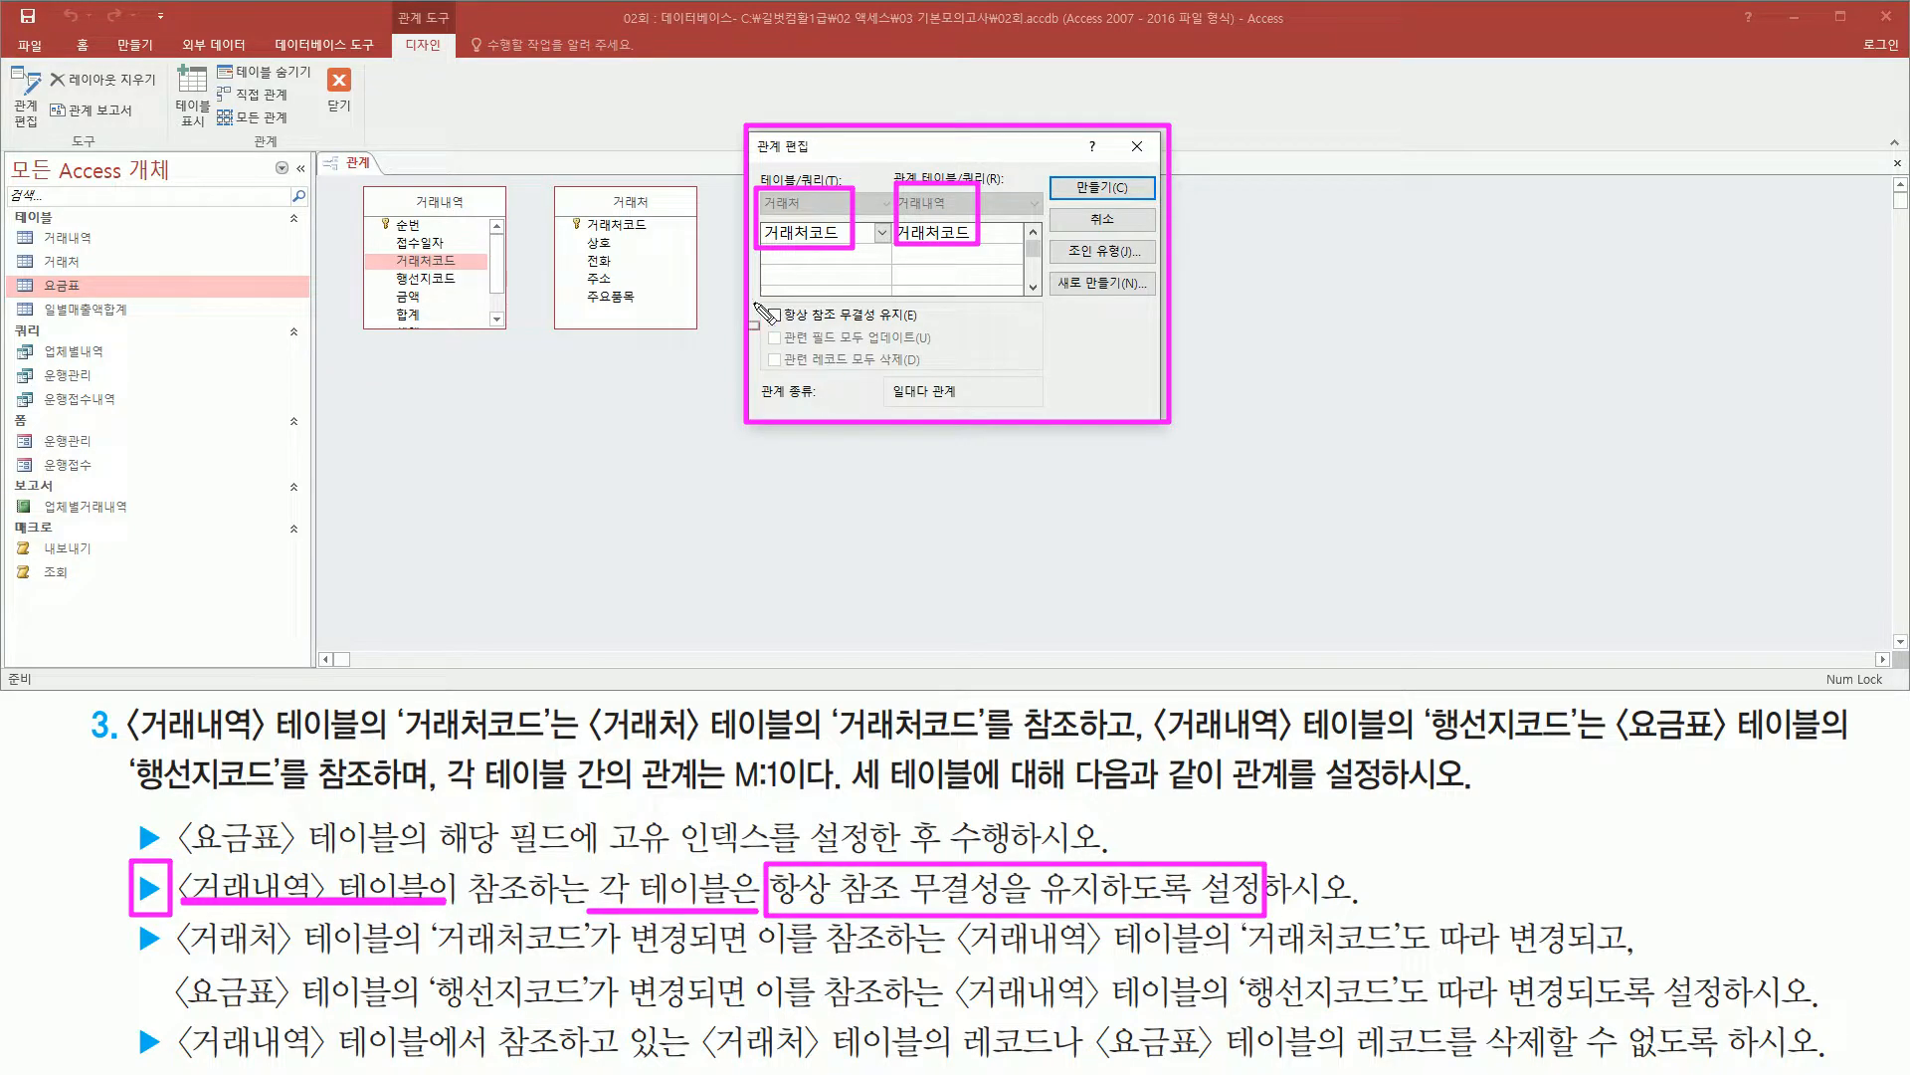
drag(760, 295, 946, 327)
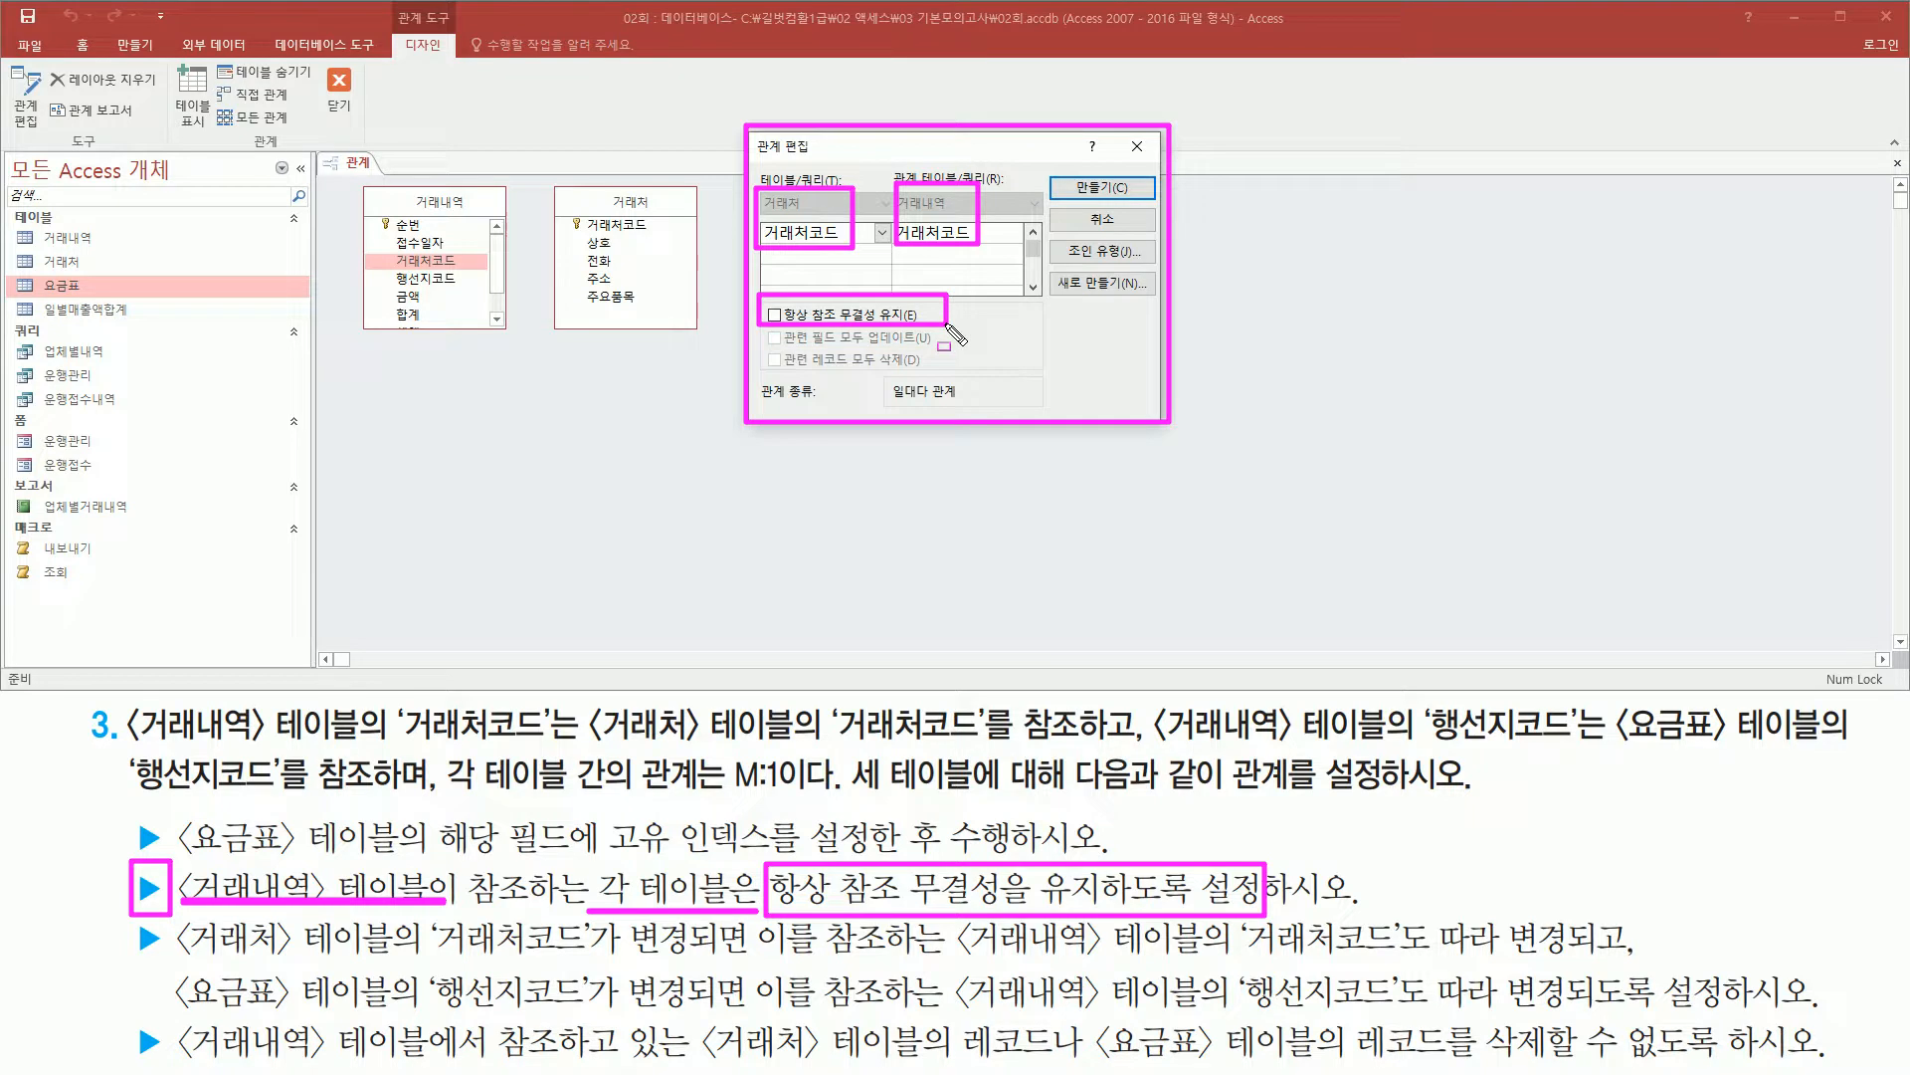
key(Escape)
click(775, 314)
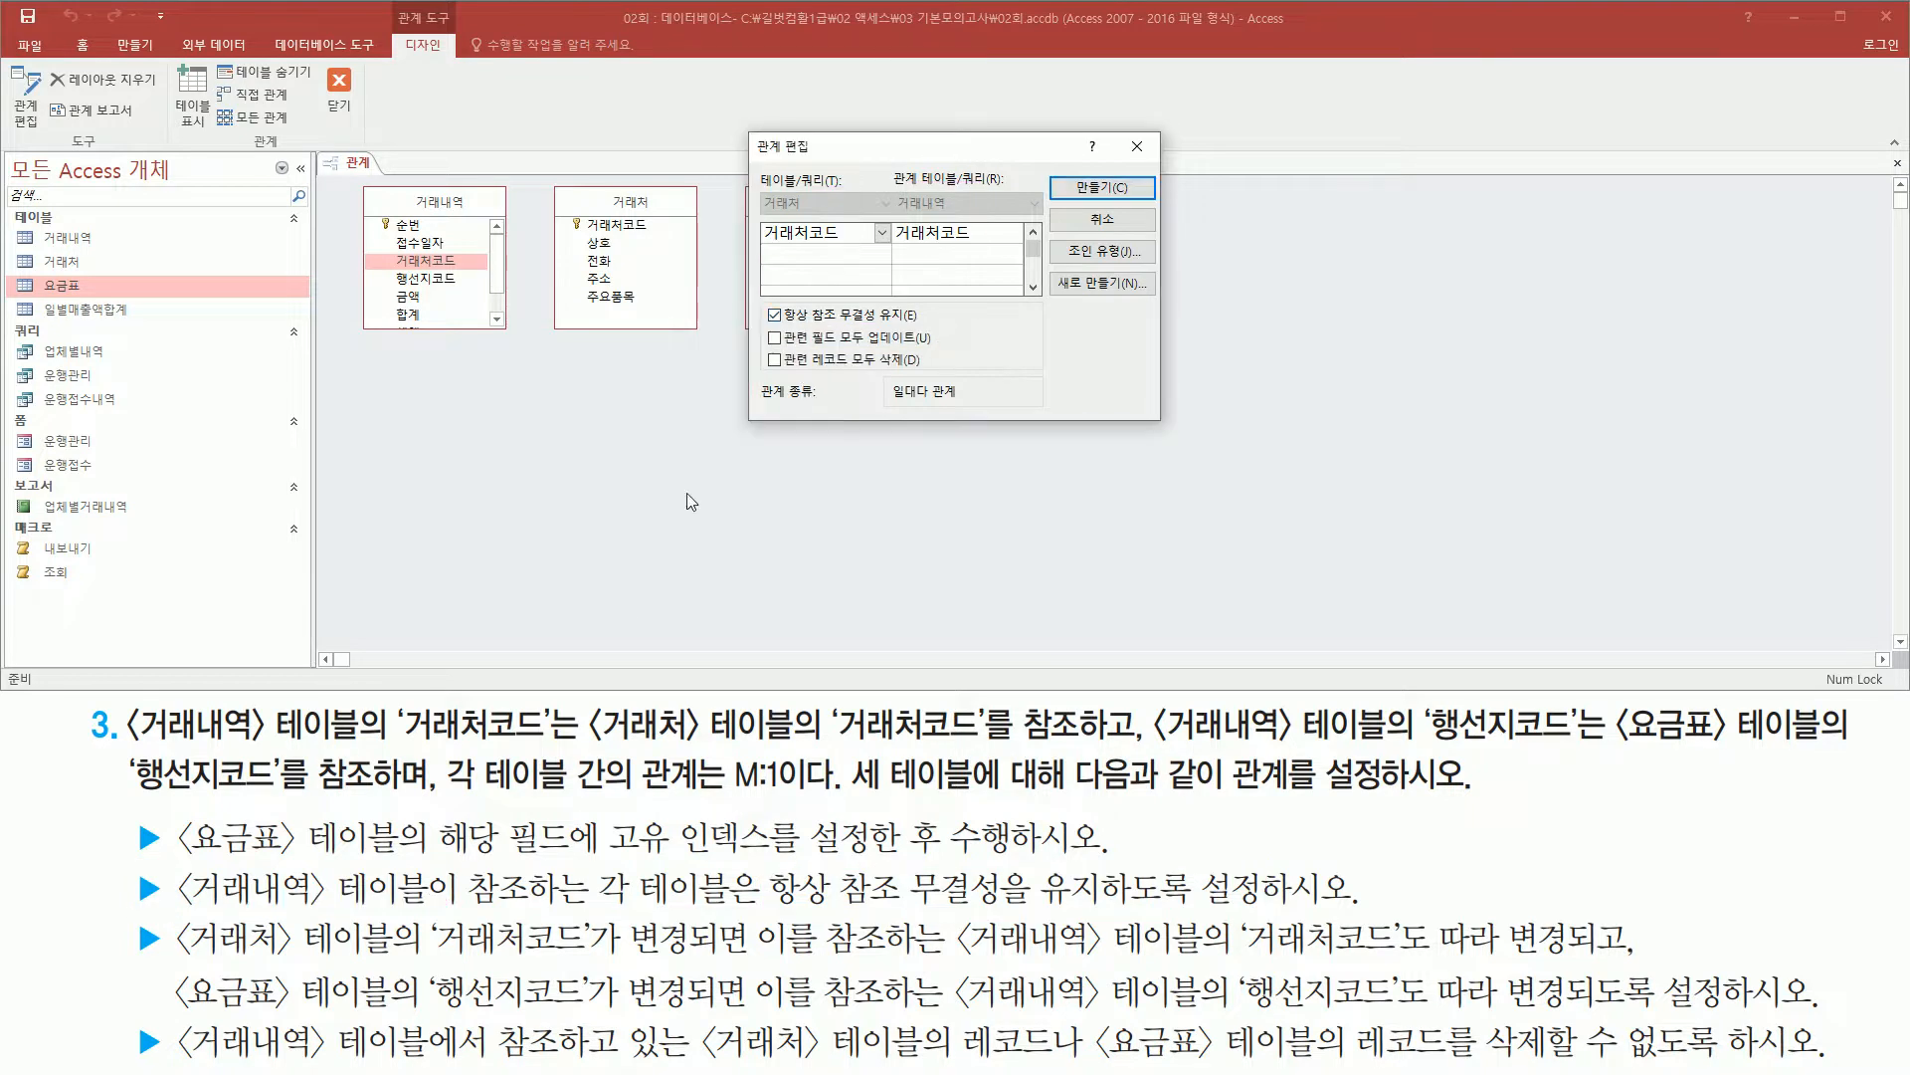
- Turn on 관련 필드 모두 업데이트 for the 거래처코드 relationship
mouse_move(128, 919)
mouse_down()
mouse_move(164, 962)
mouse_move(758, 959)
mouse_up()
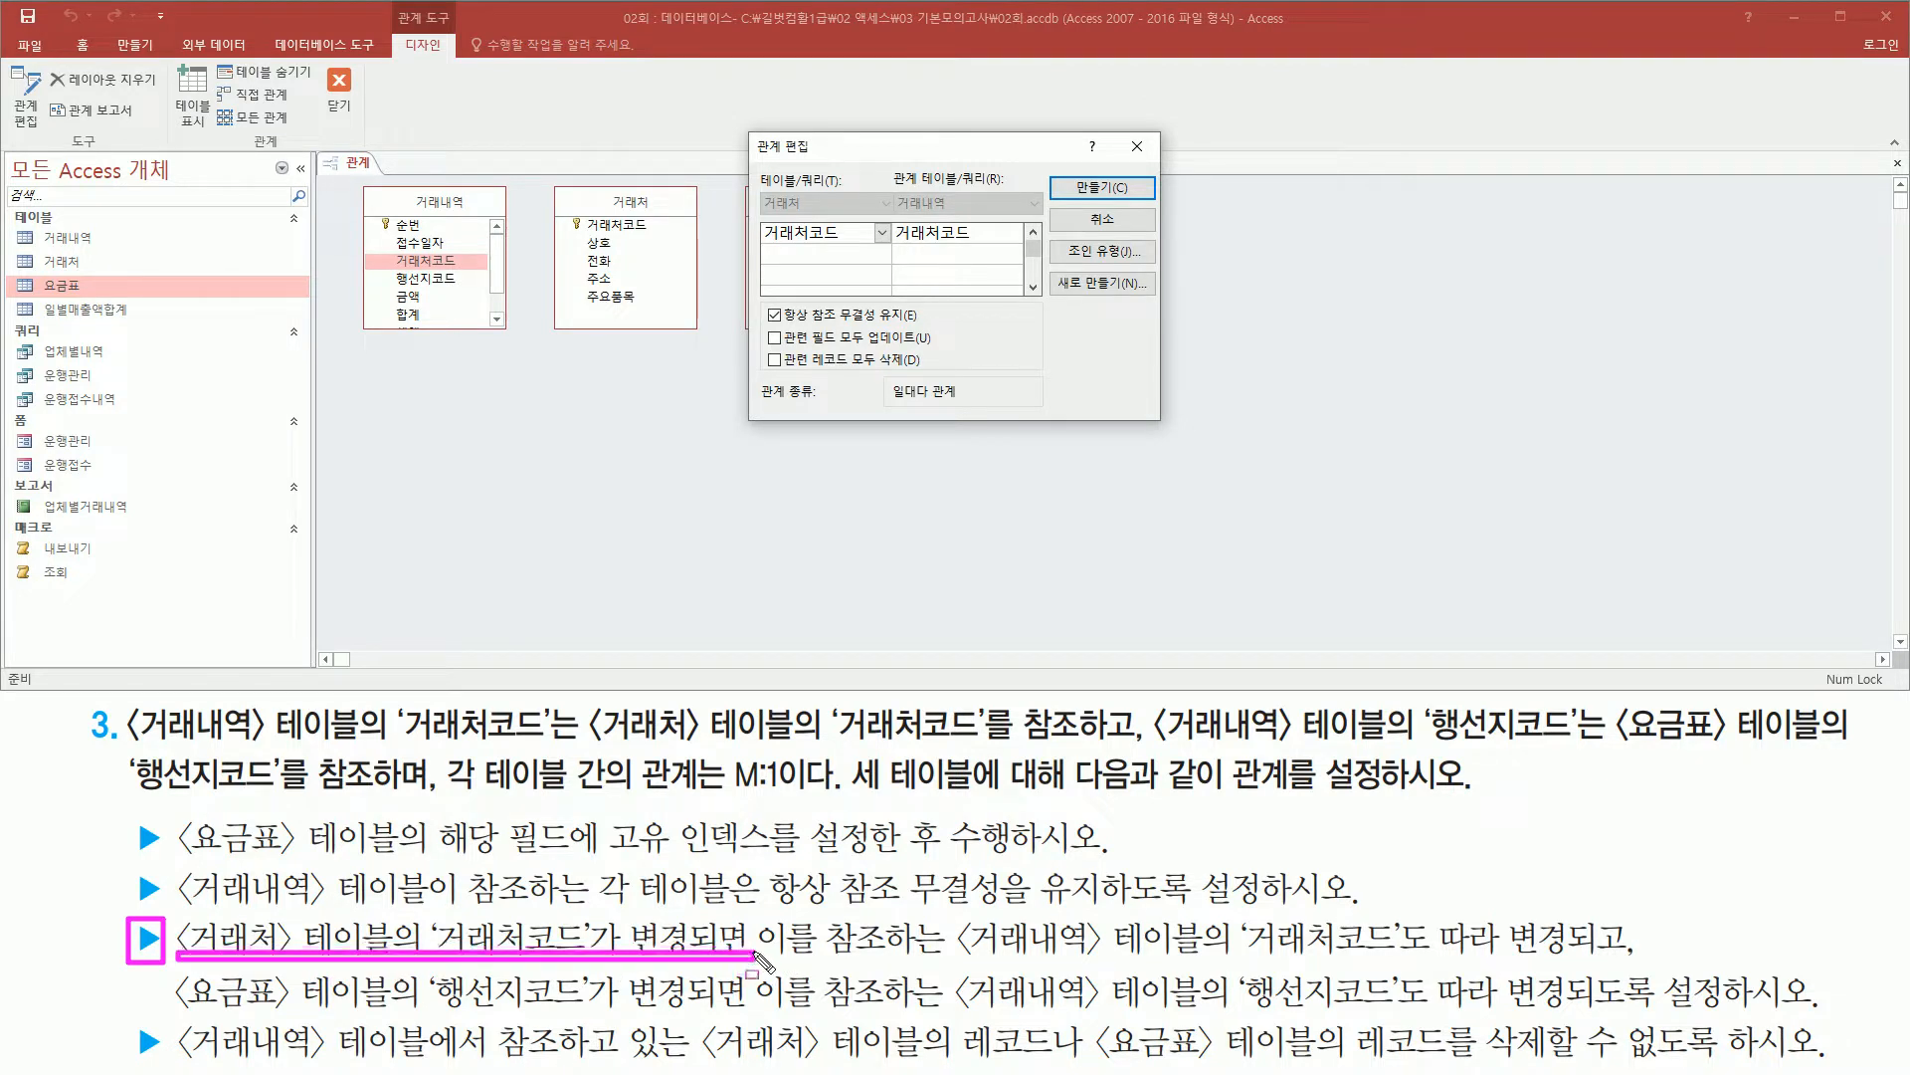
drag(960, 959, 1666, 959)
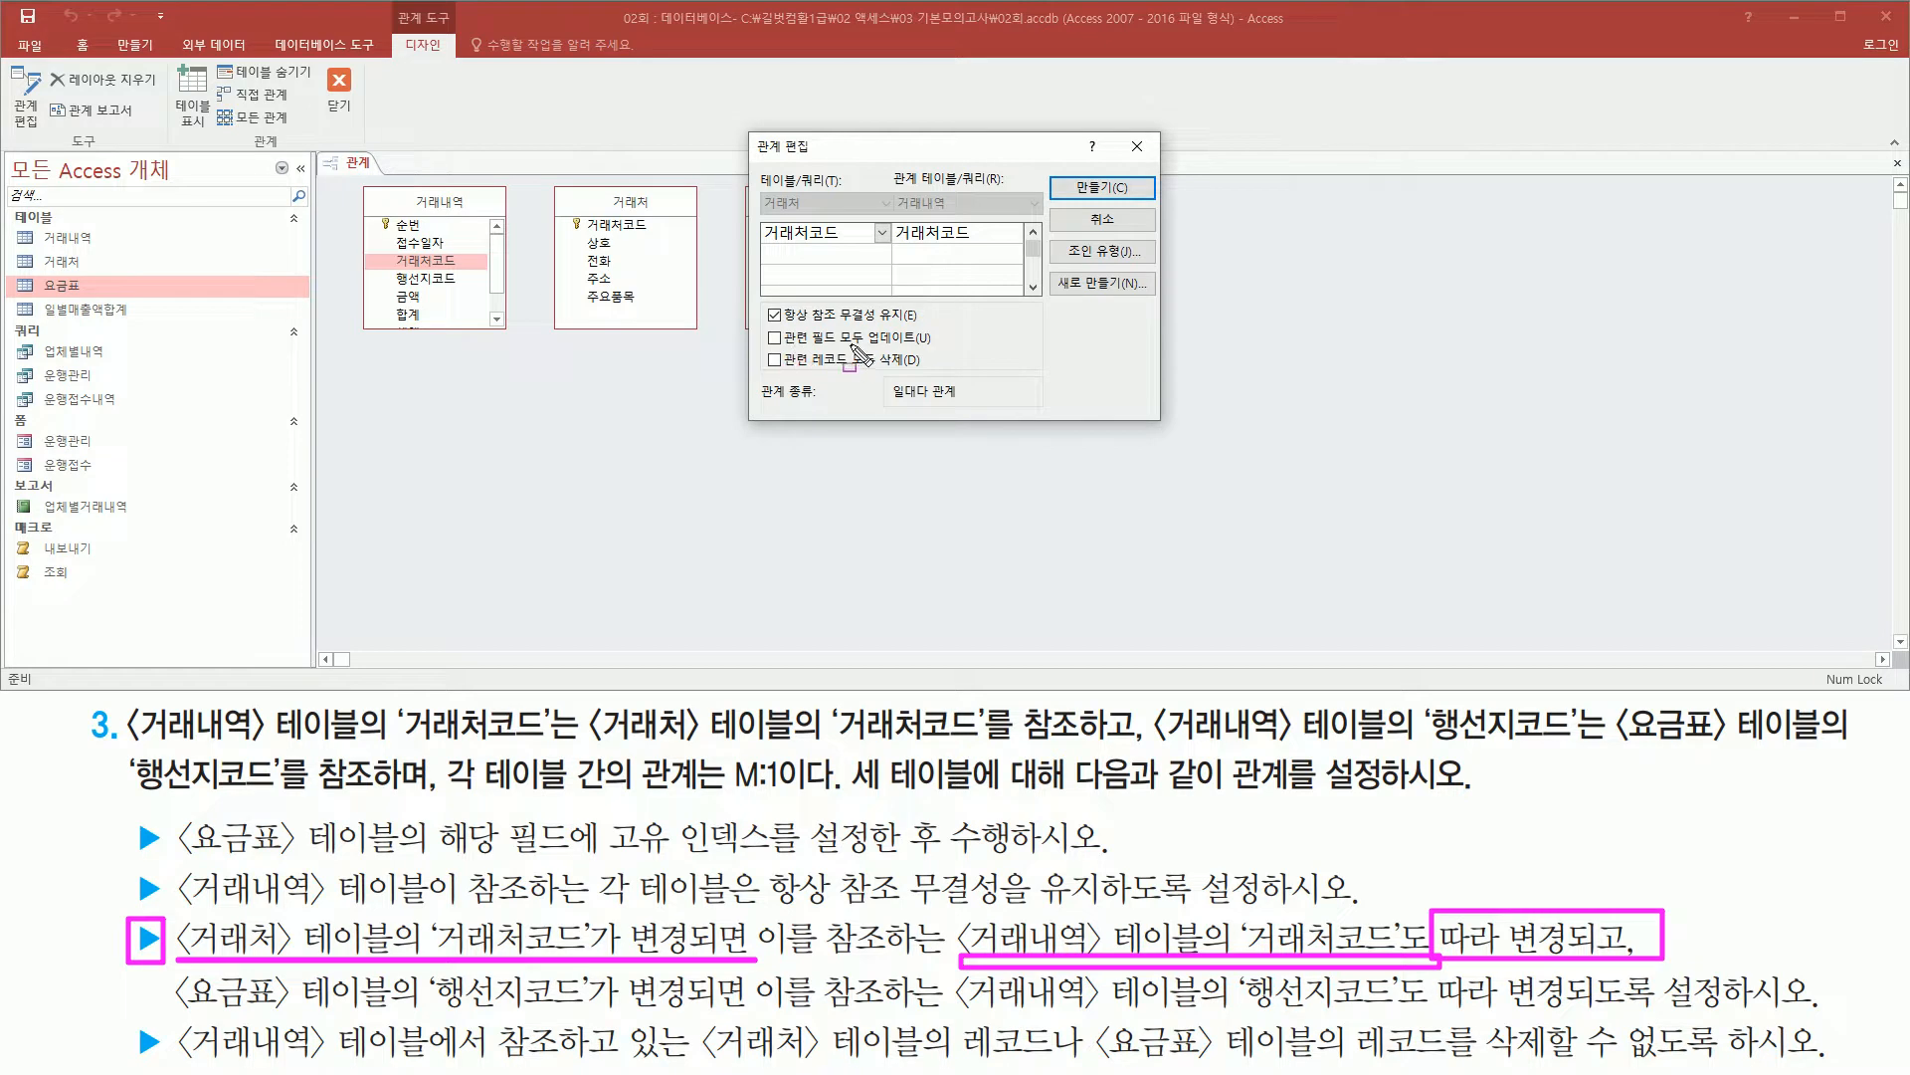
drag(841, 345, 936, 346)
drag(761, 325, 796, 349)
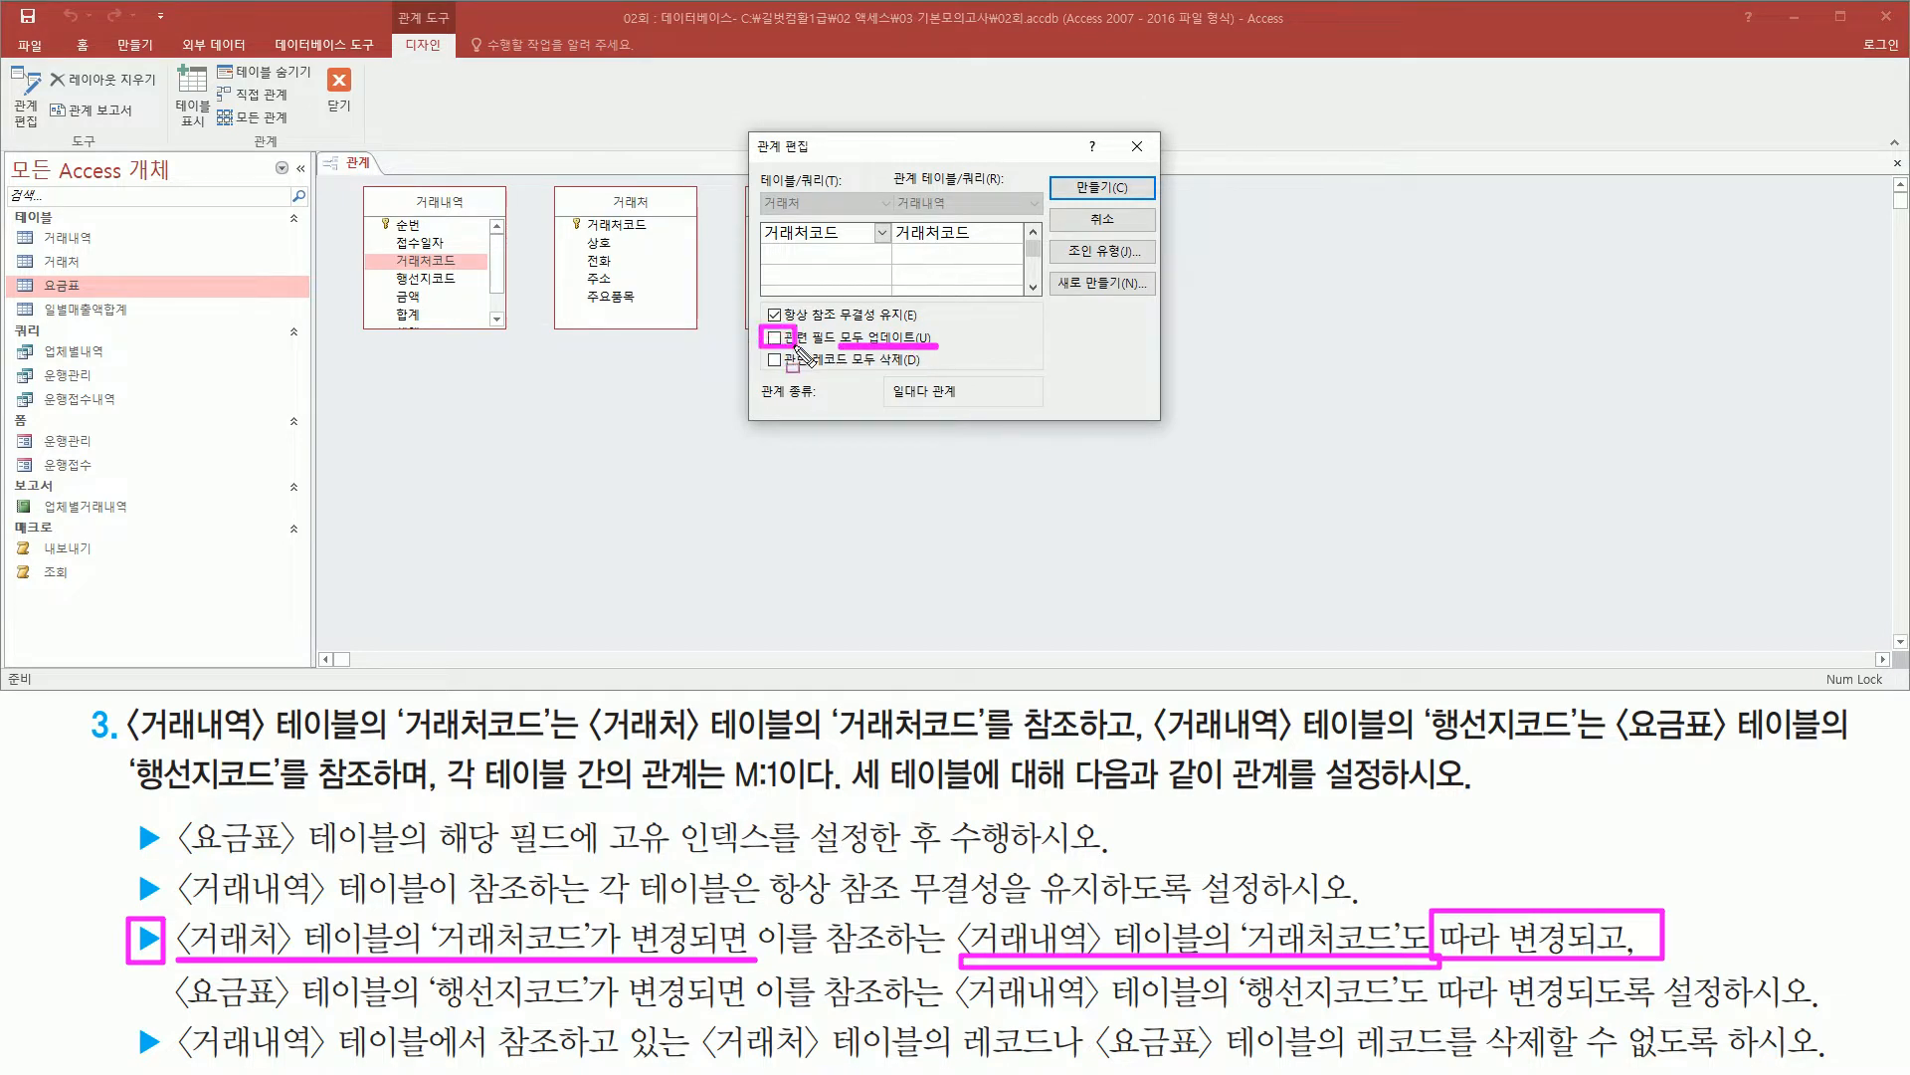
key(Escape)
click(774, 339)
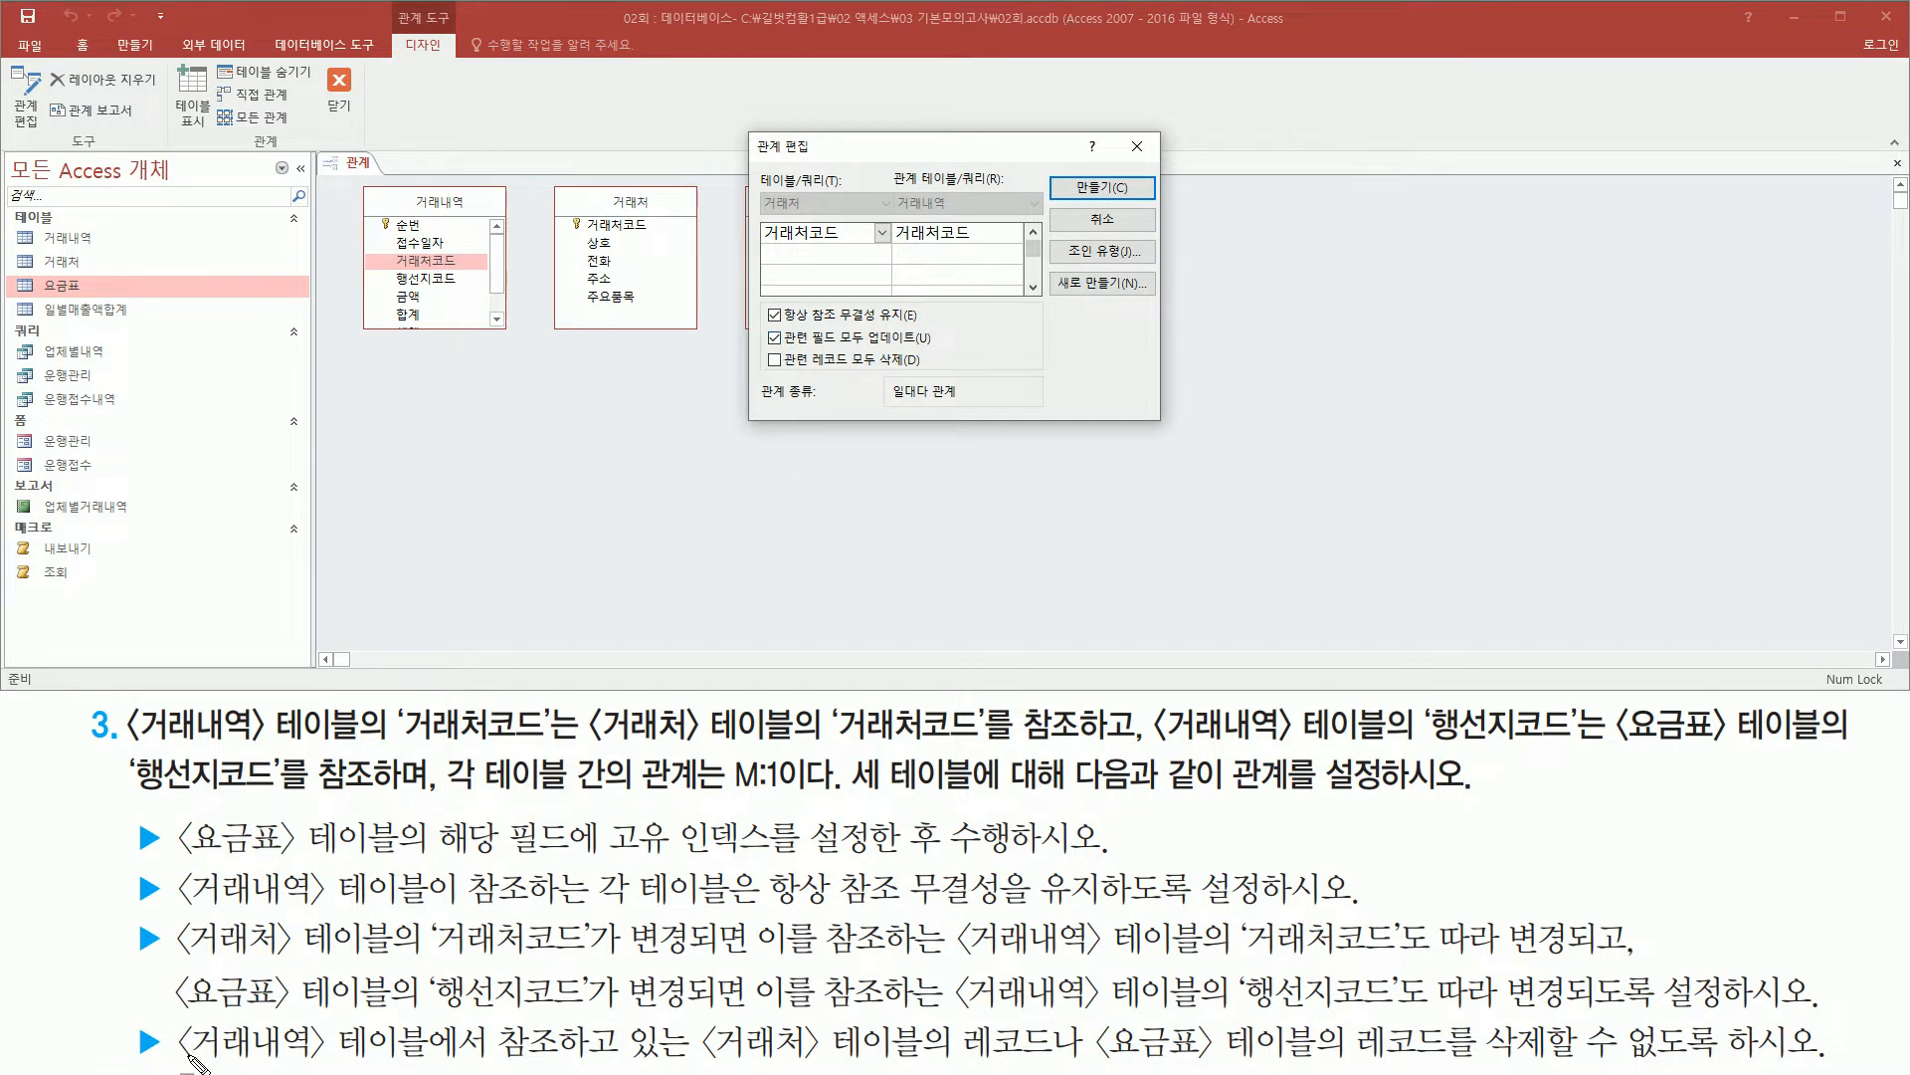
- Create the 거래처코드 relationship between 거래내역 and 거래처 with the chosen integrity options
drag(189, 1058, 686, 1058)
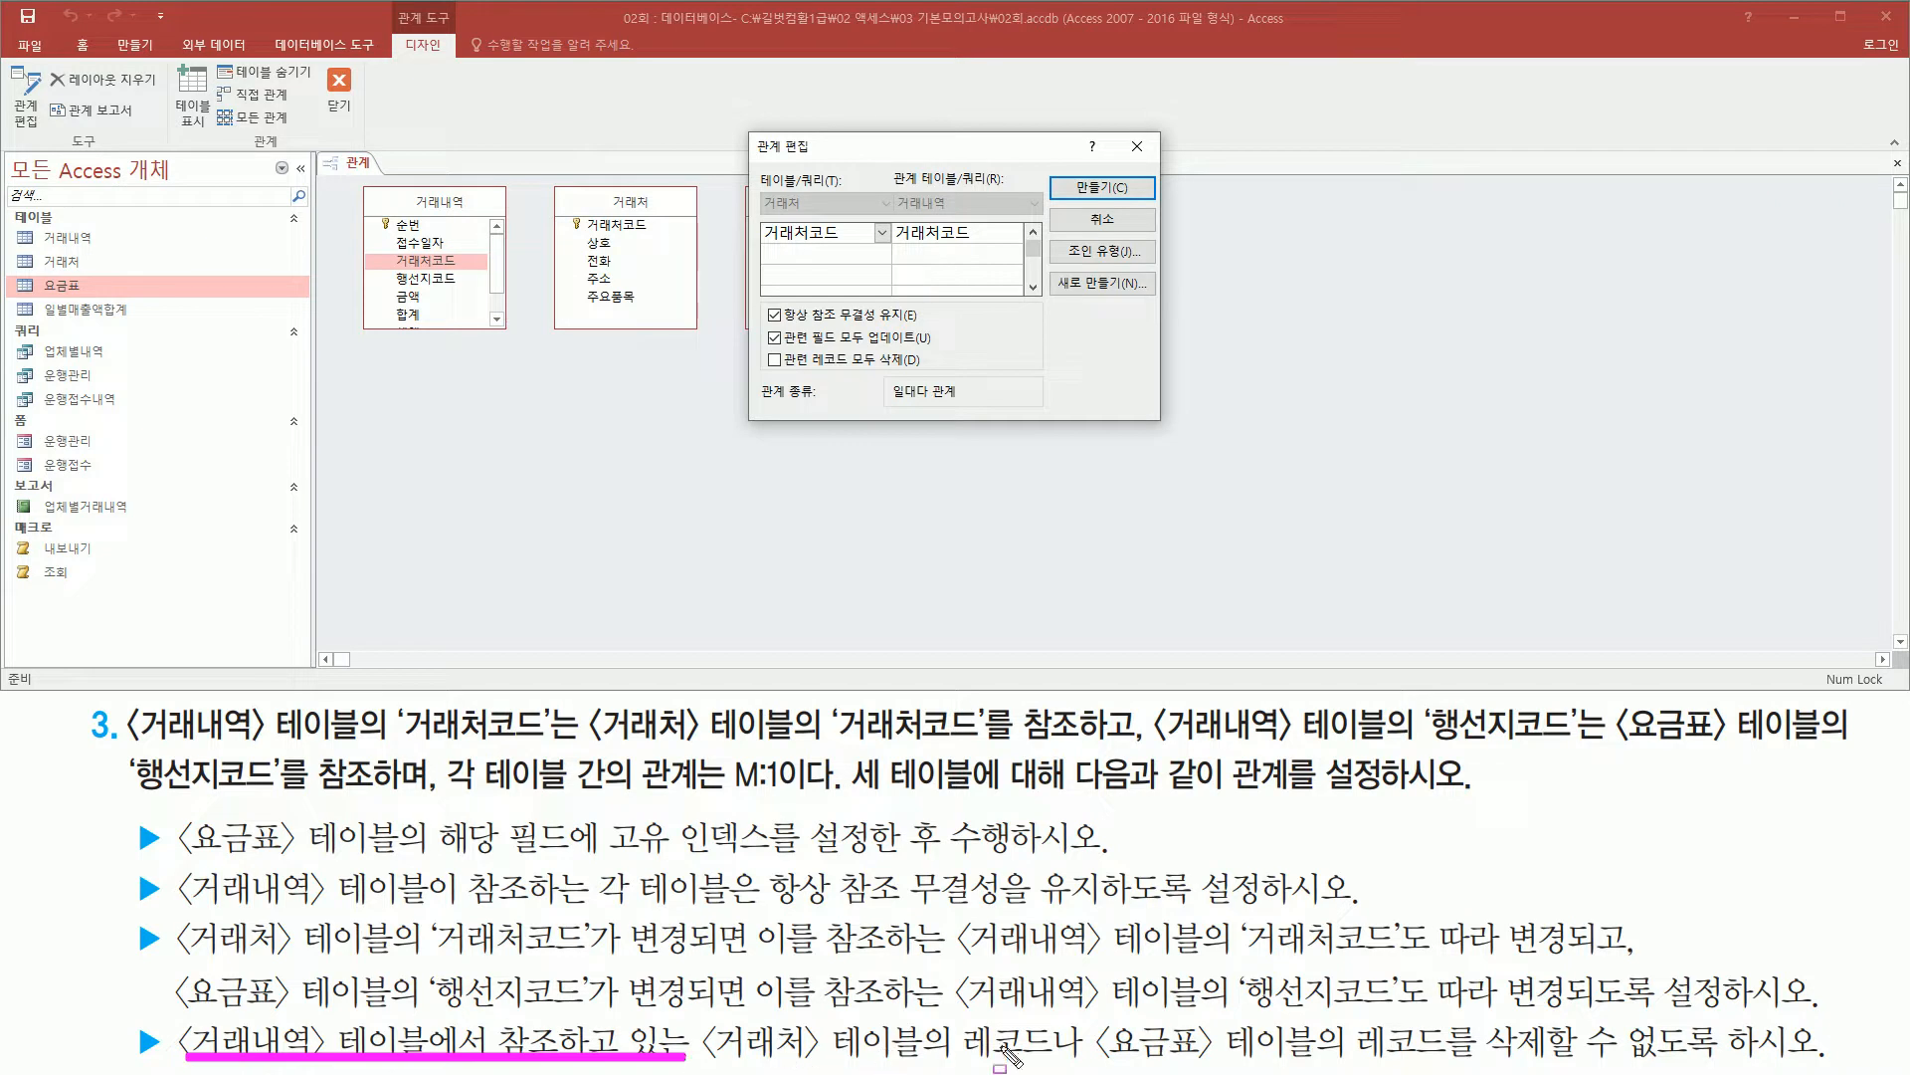
mouse_move(711, 1017)
mouse_down()
mouse_move(741, 1055)
mouse_move(1064, 1059)
mouse_up()
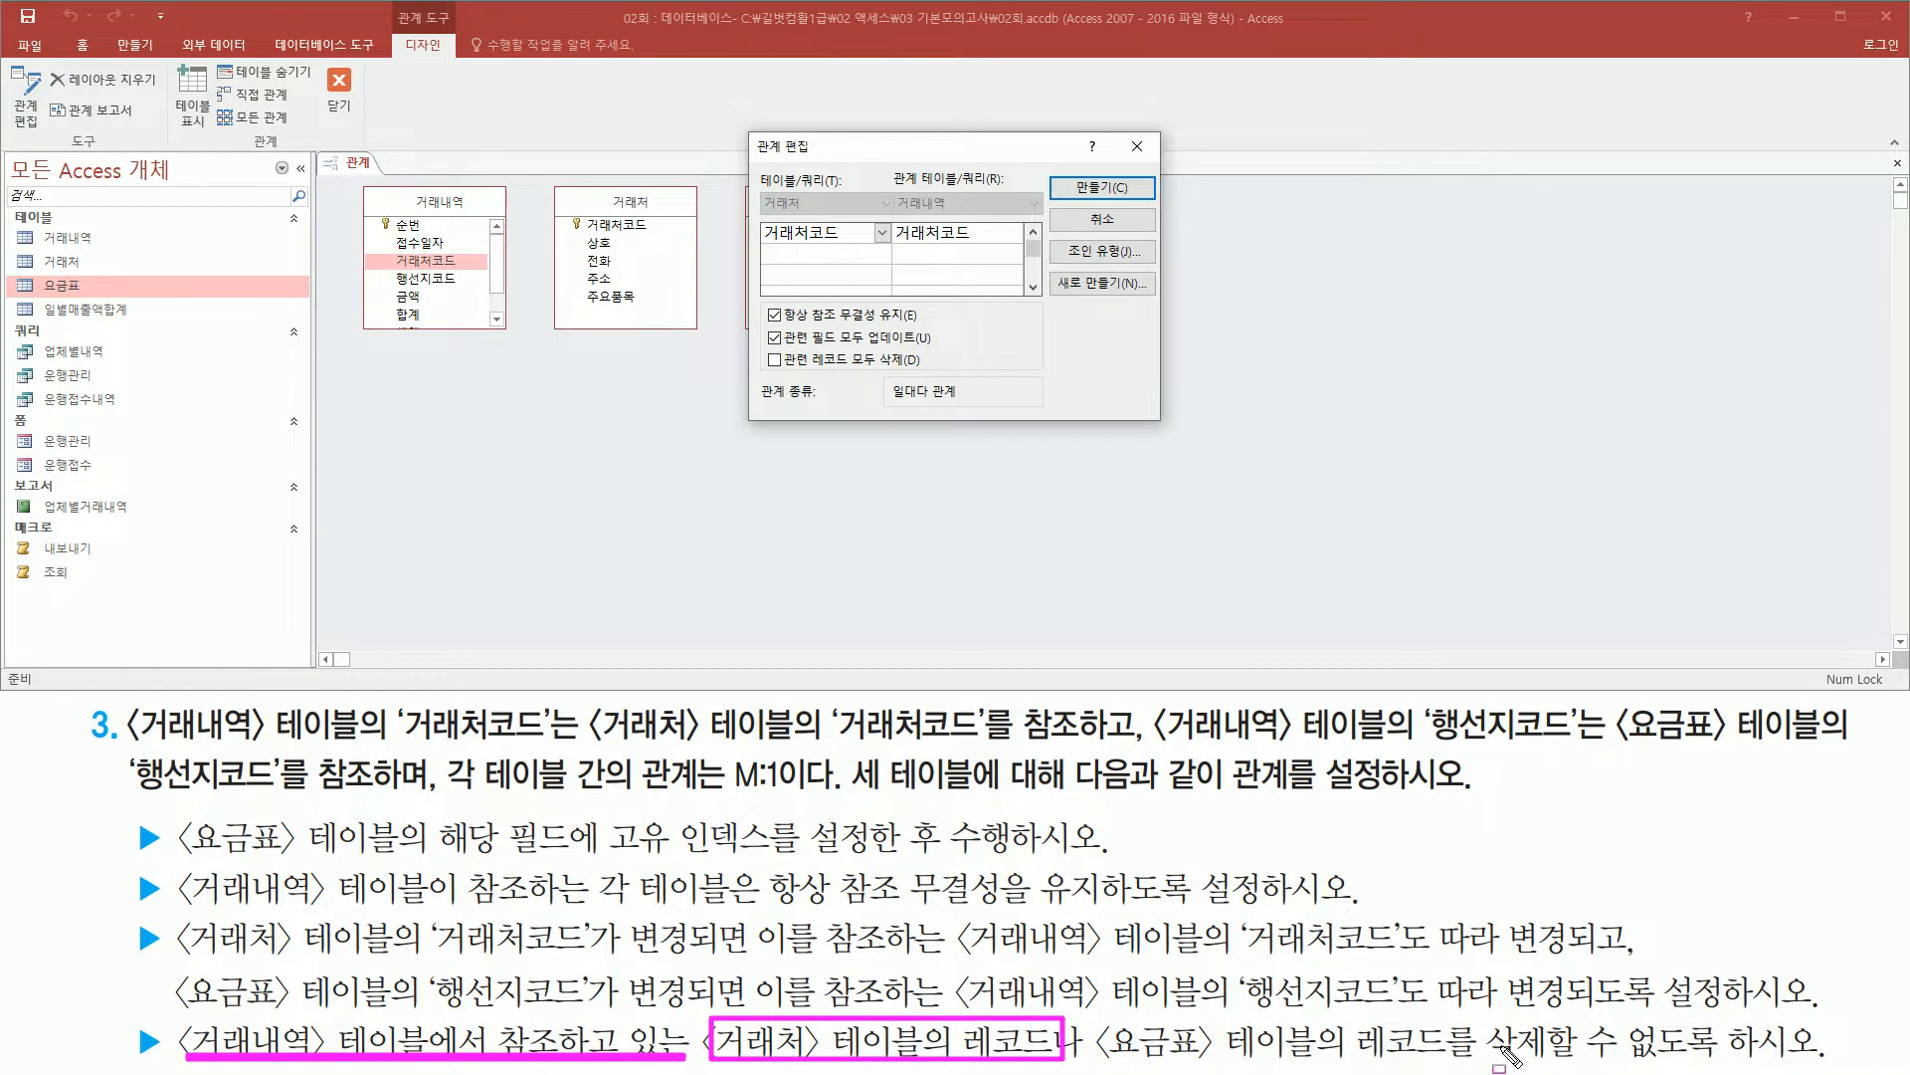
mouse_move(1473, 1019)
mouse_down()
mouse_move(1682, 1063)
mouse_move(1833, 1065)
mouse_up()
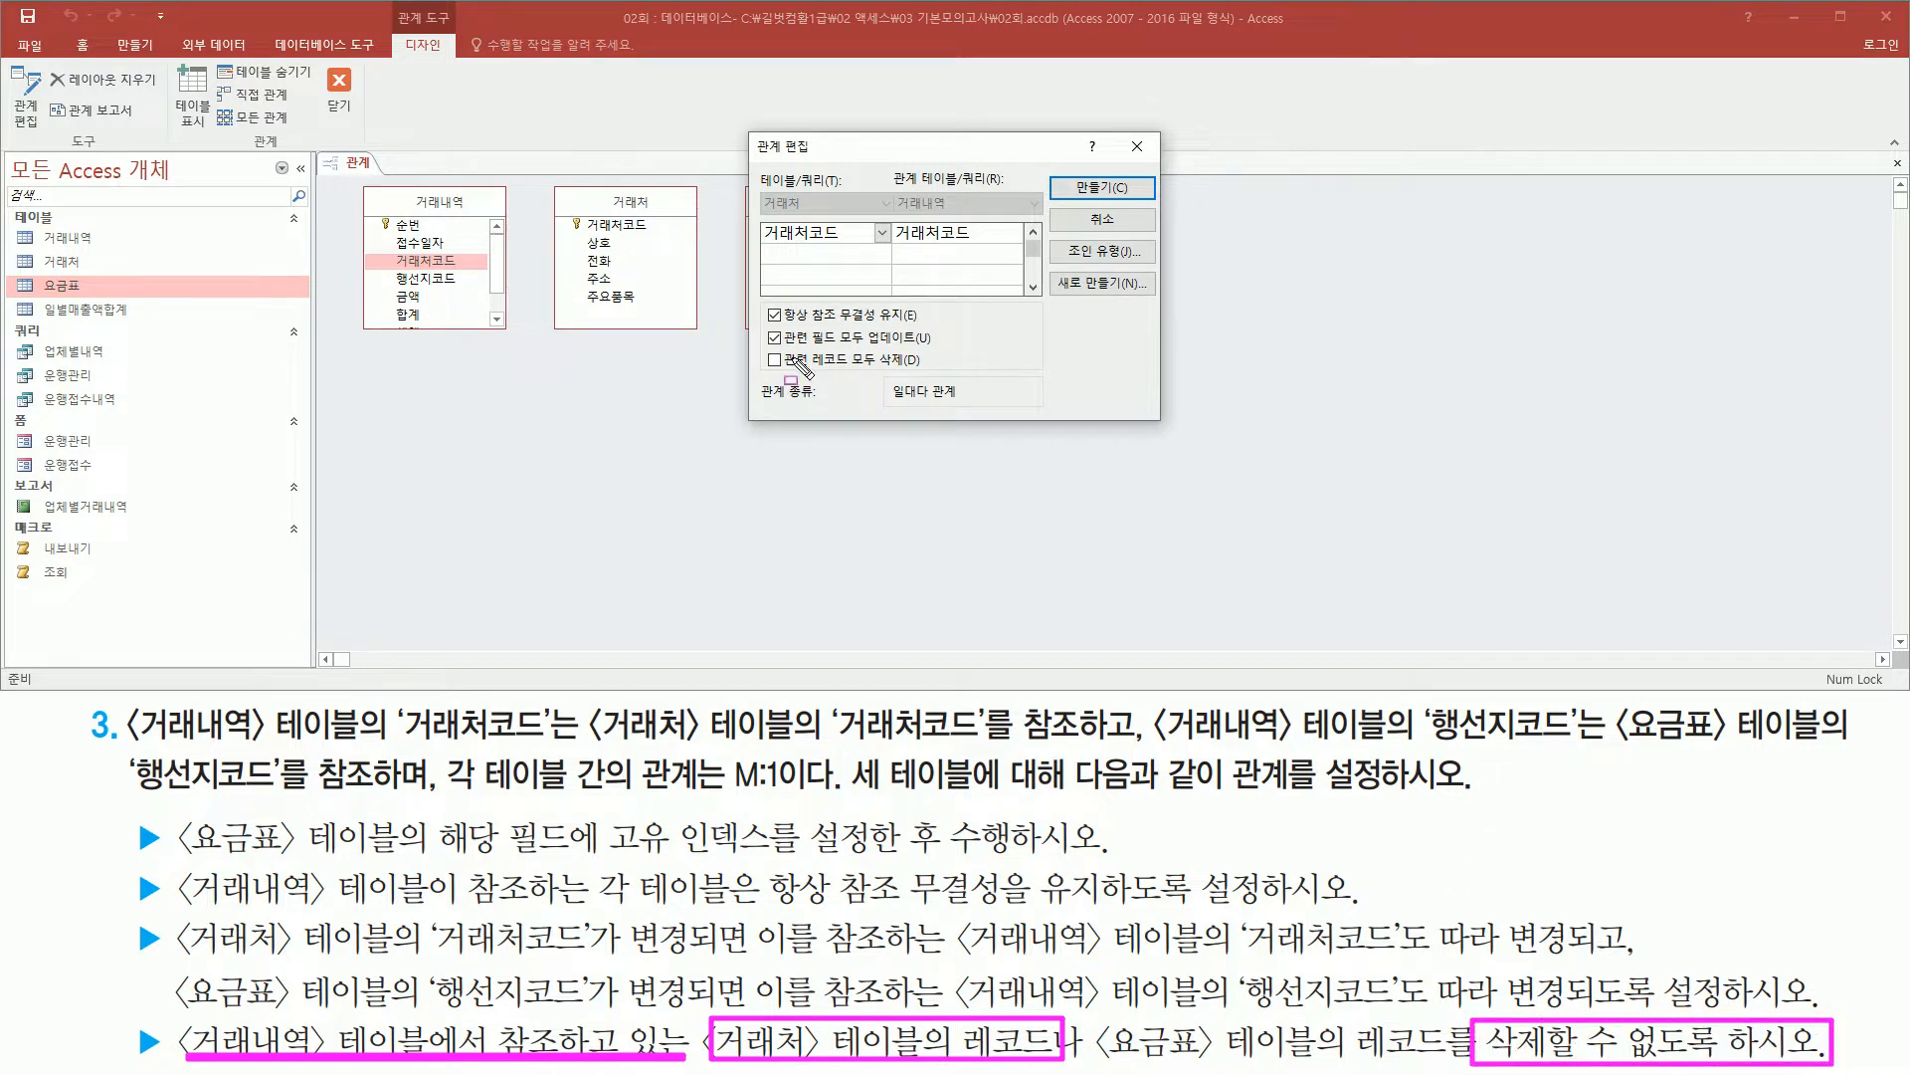
drag(848, 366, 914, 366)
mouse_move(758, 348)
mouse_down()
mouse_move(788, 348)
mouse_move(791, 375)
mouse_up()
key(Escape)
mouse_move(761, 297)
mouse_down()
mouse_move(939, 386)
mouse_move(957, 376)
mouse_up()
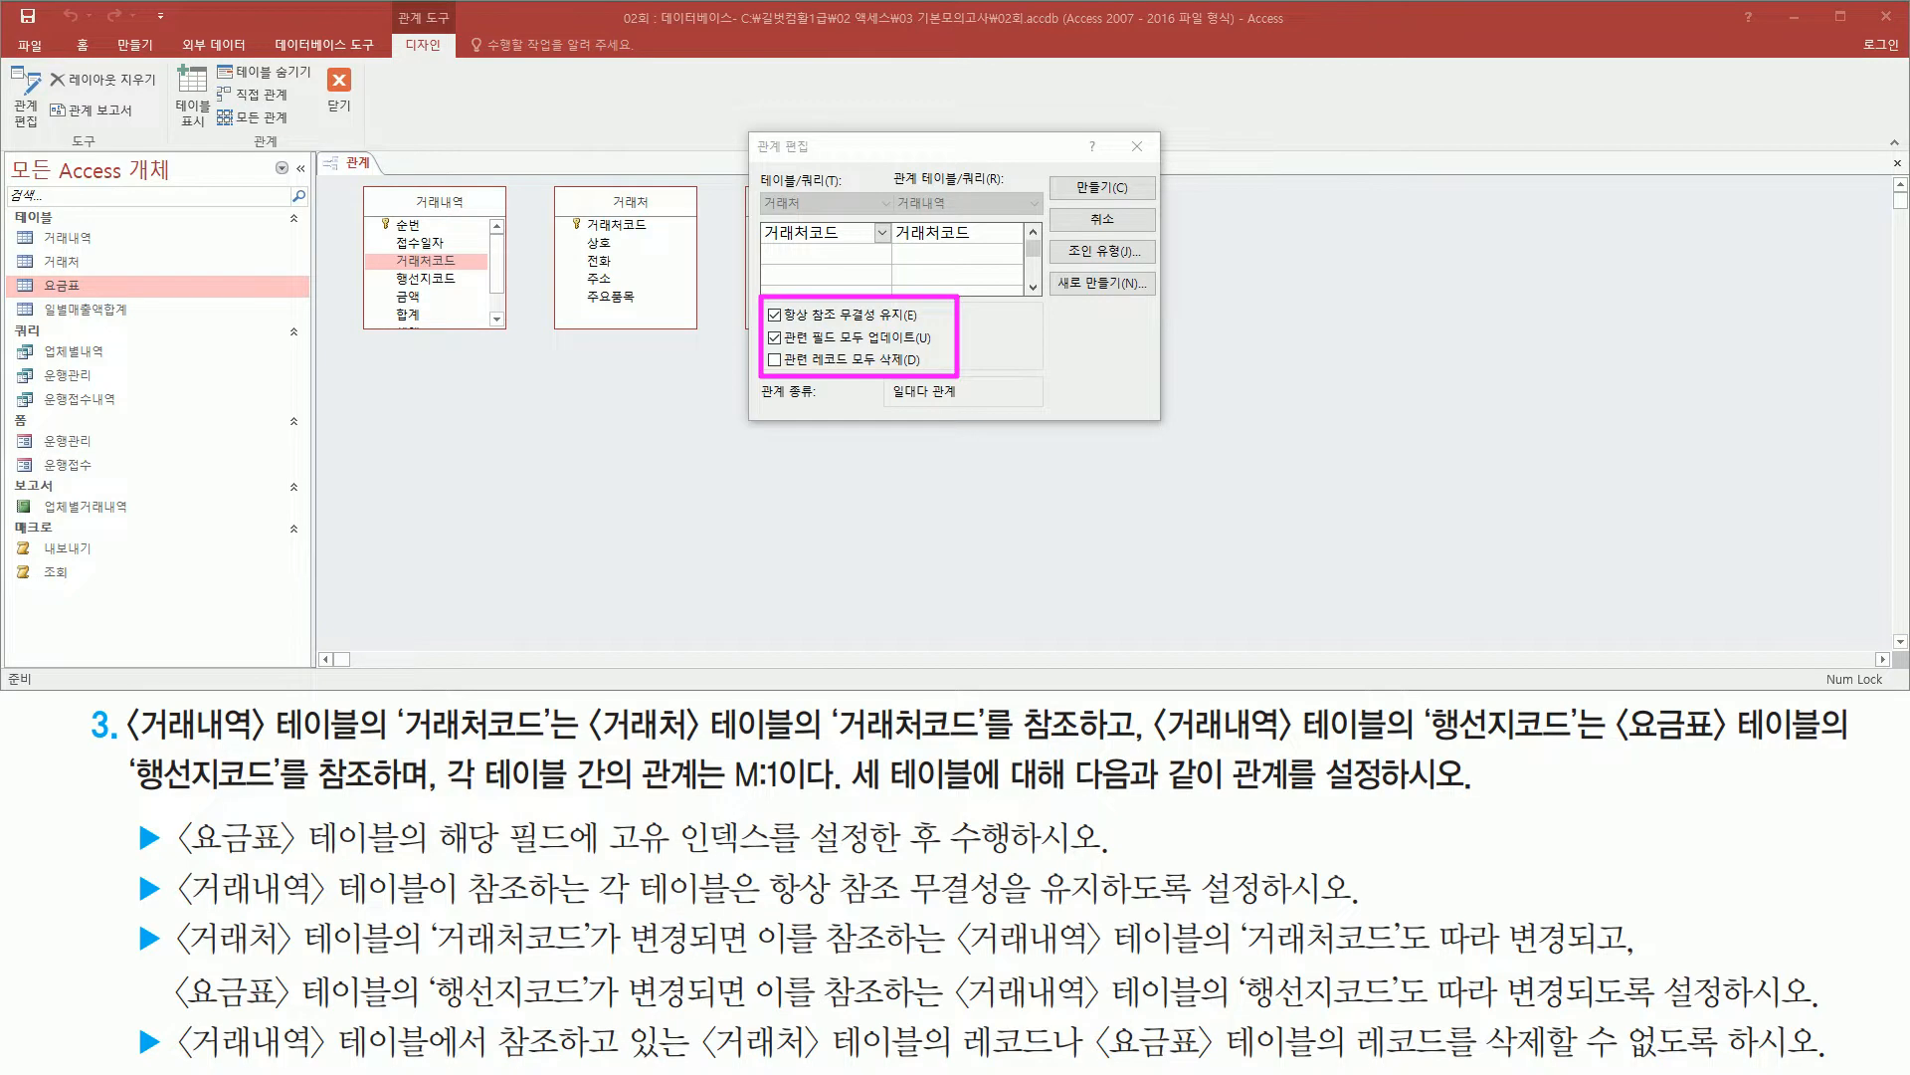
drag(1065, 167, 1156, 200)
key(Escape)
click(1102, 187)
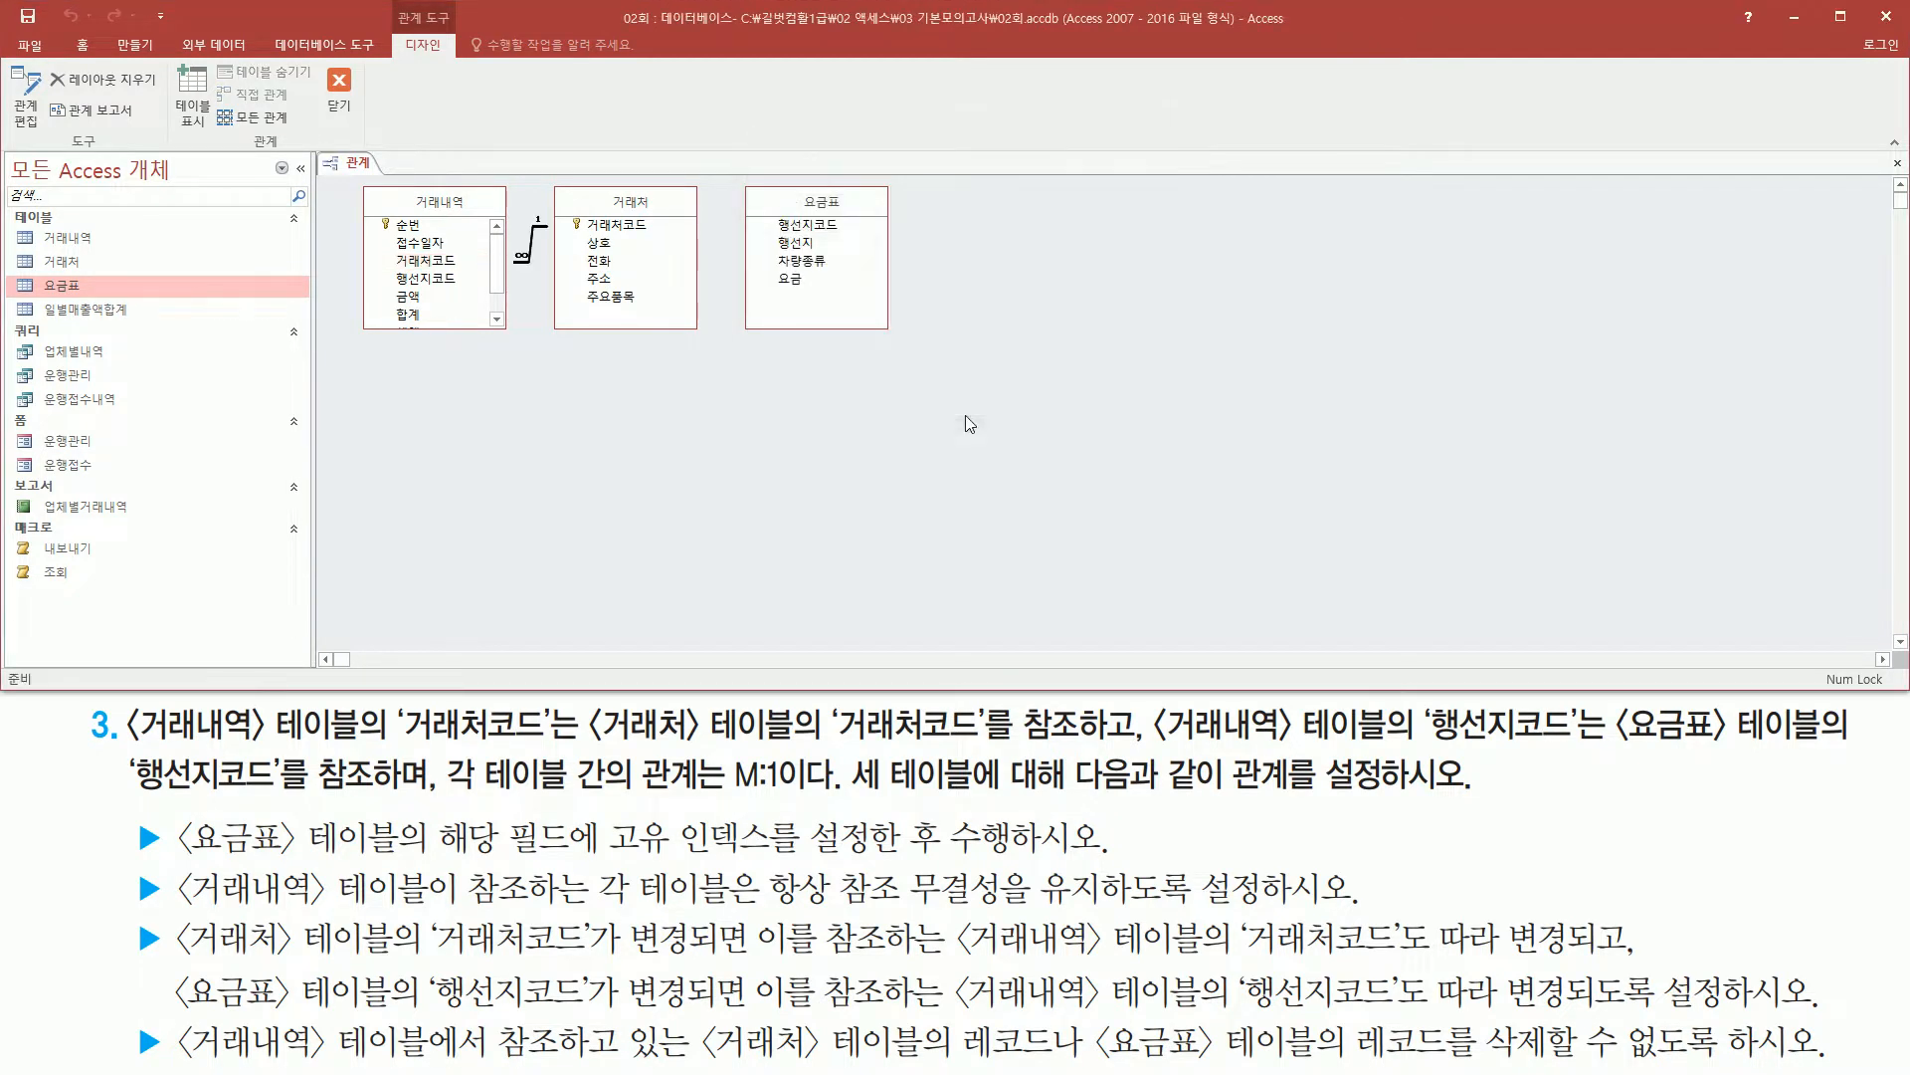
mouse_move(361, 186)
mouse_down()
mouse_move(366, 295)
mouse_move(695, 333)
mouse_up()
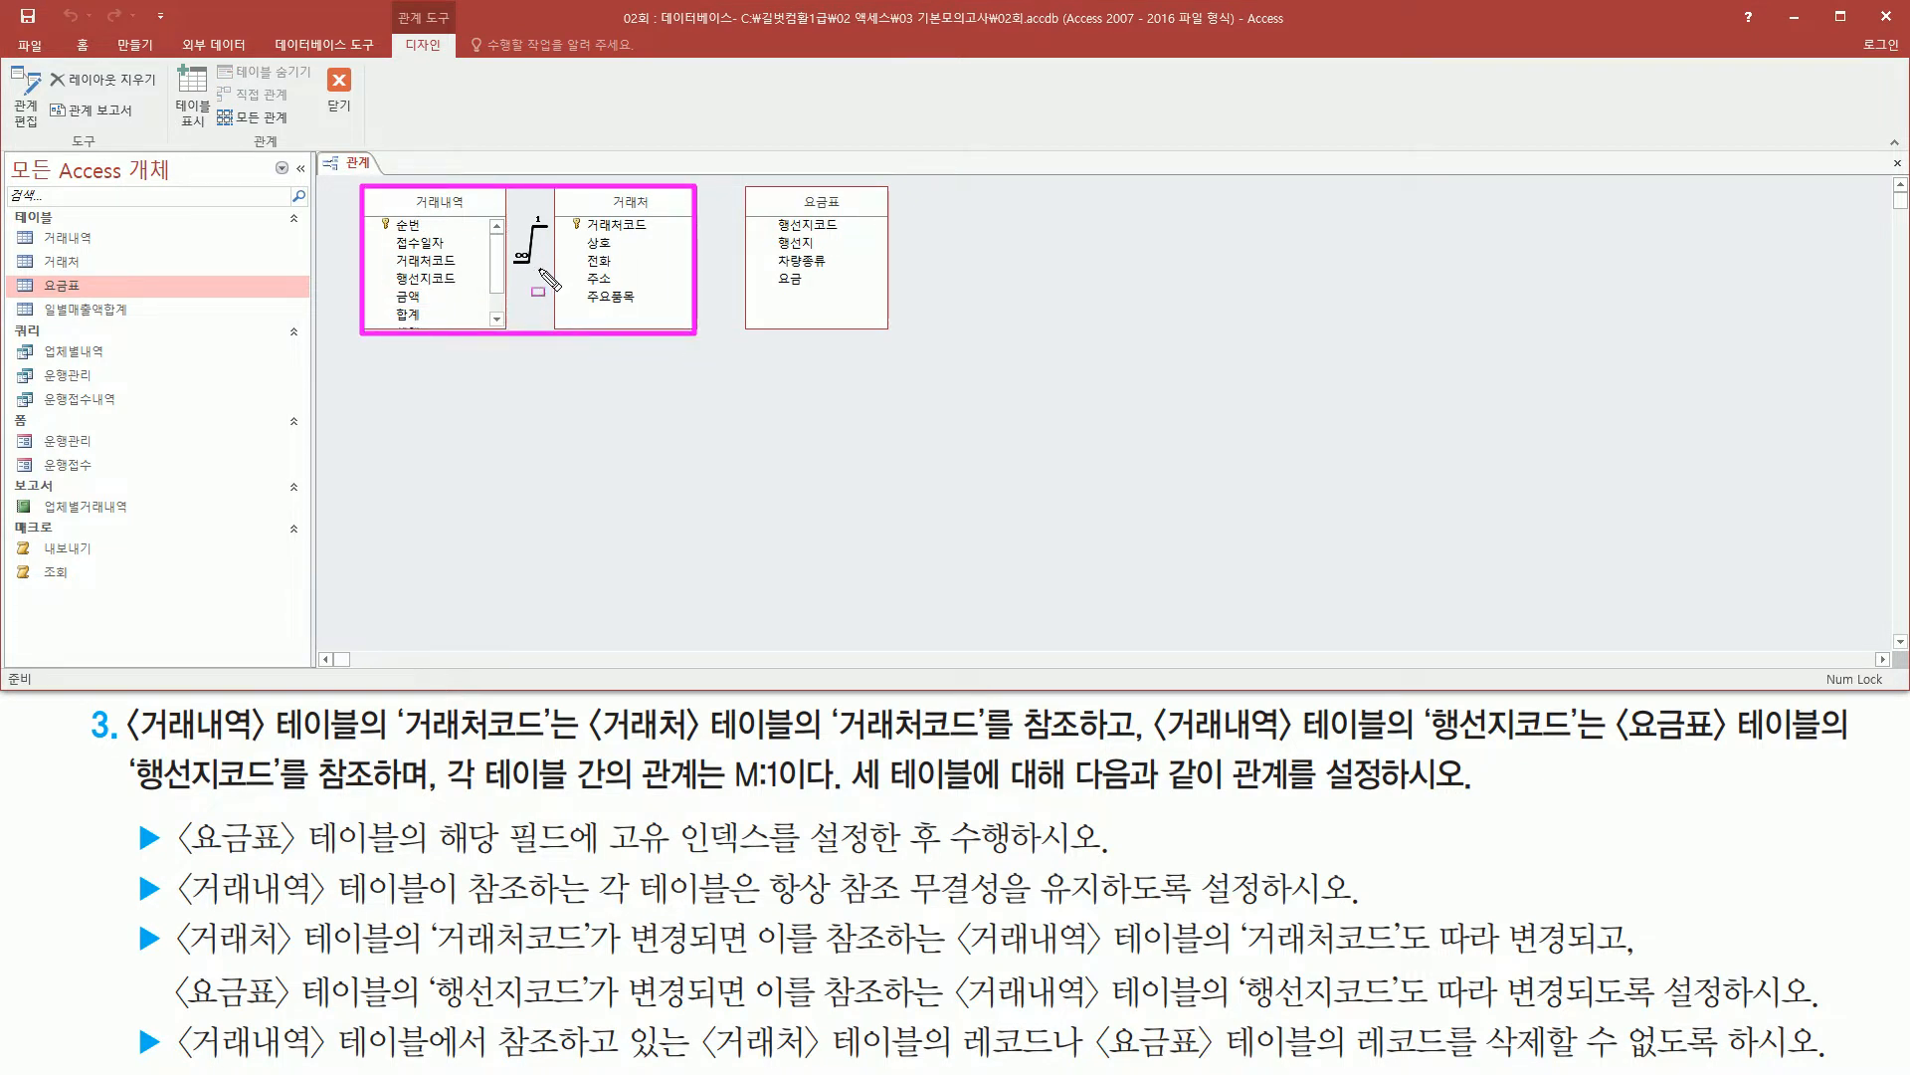
key(e)
drag(1164, 747, 1586, 738)
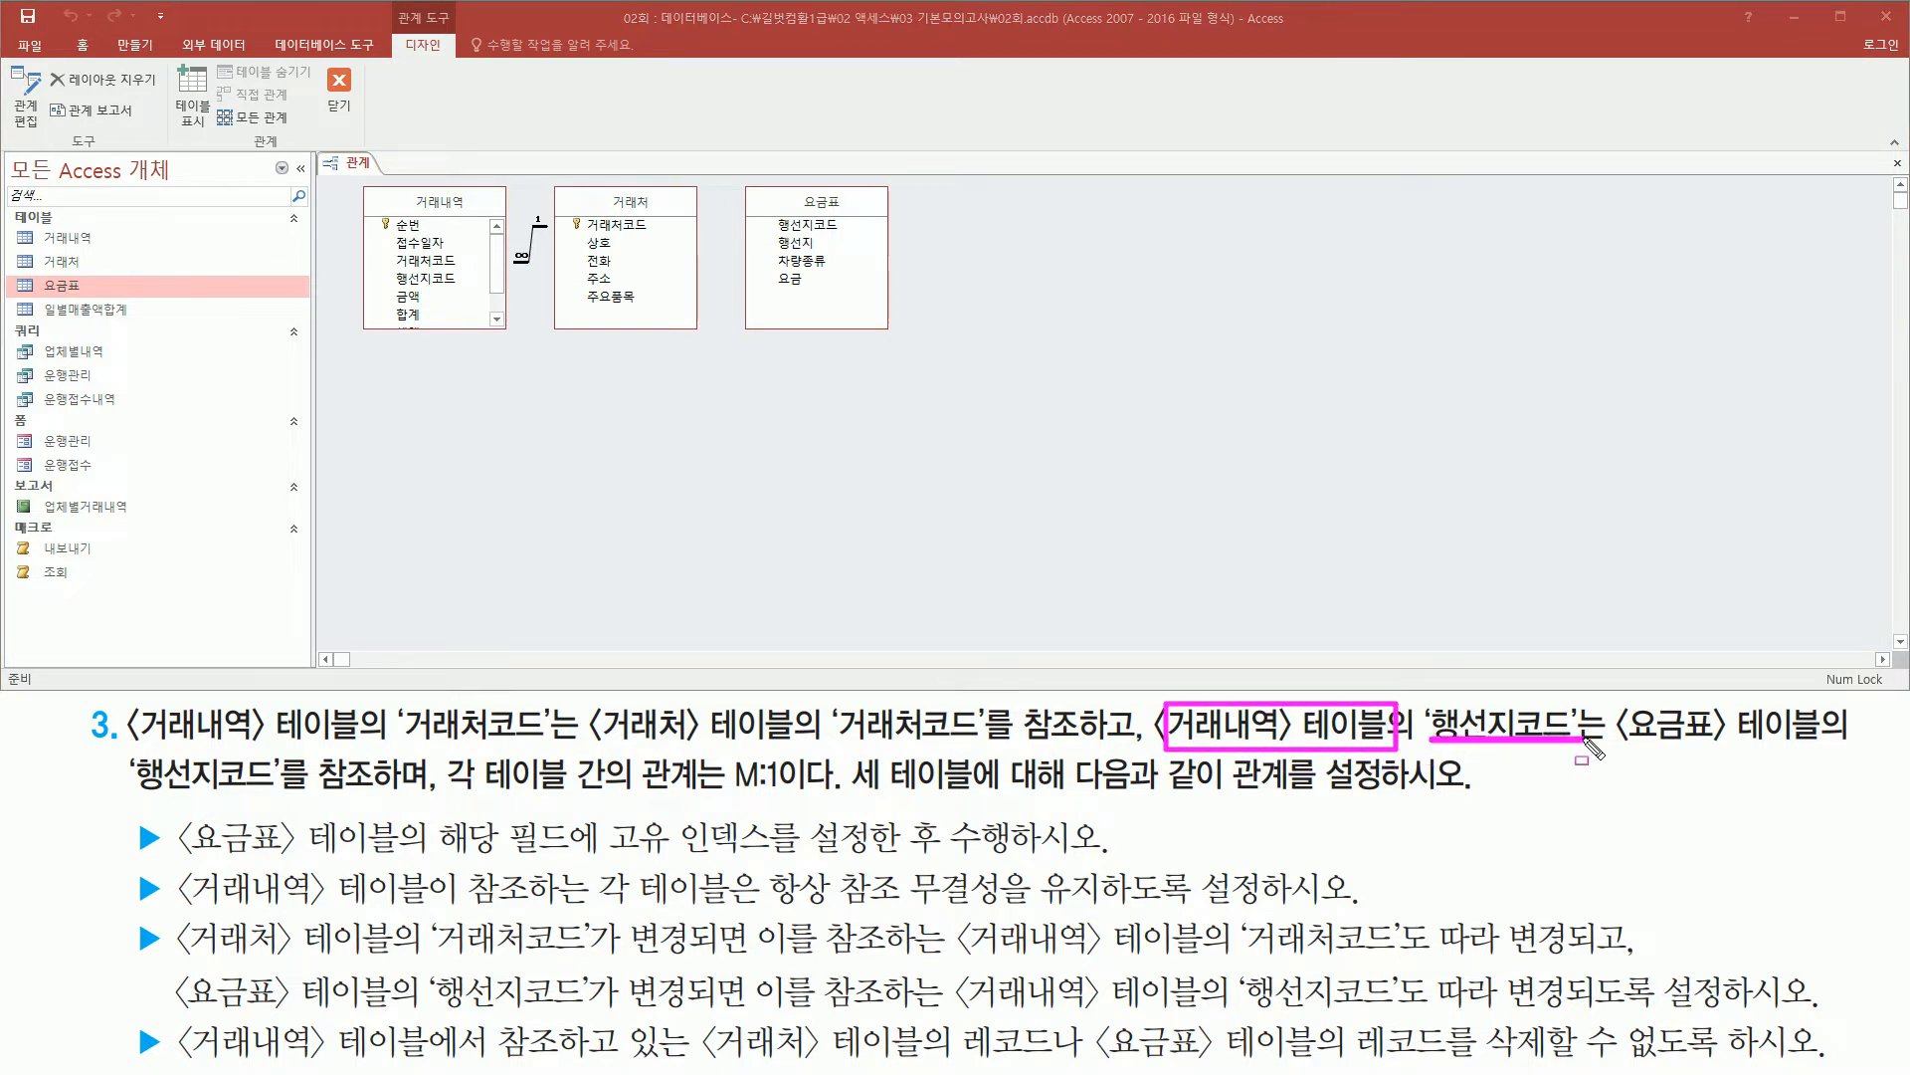
- Link 행선지코드 in the 거래내역 table to 행선지코드 in the 요금표 table, opening the 관계 편집 dialog
mouse_move(360, 185)
mouse_down()
mouse_move(409, 284)
mouse_move(512, 338)
mouse_up()
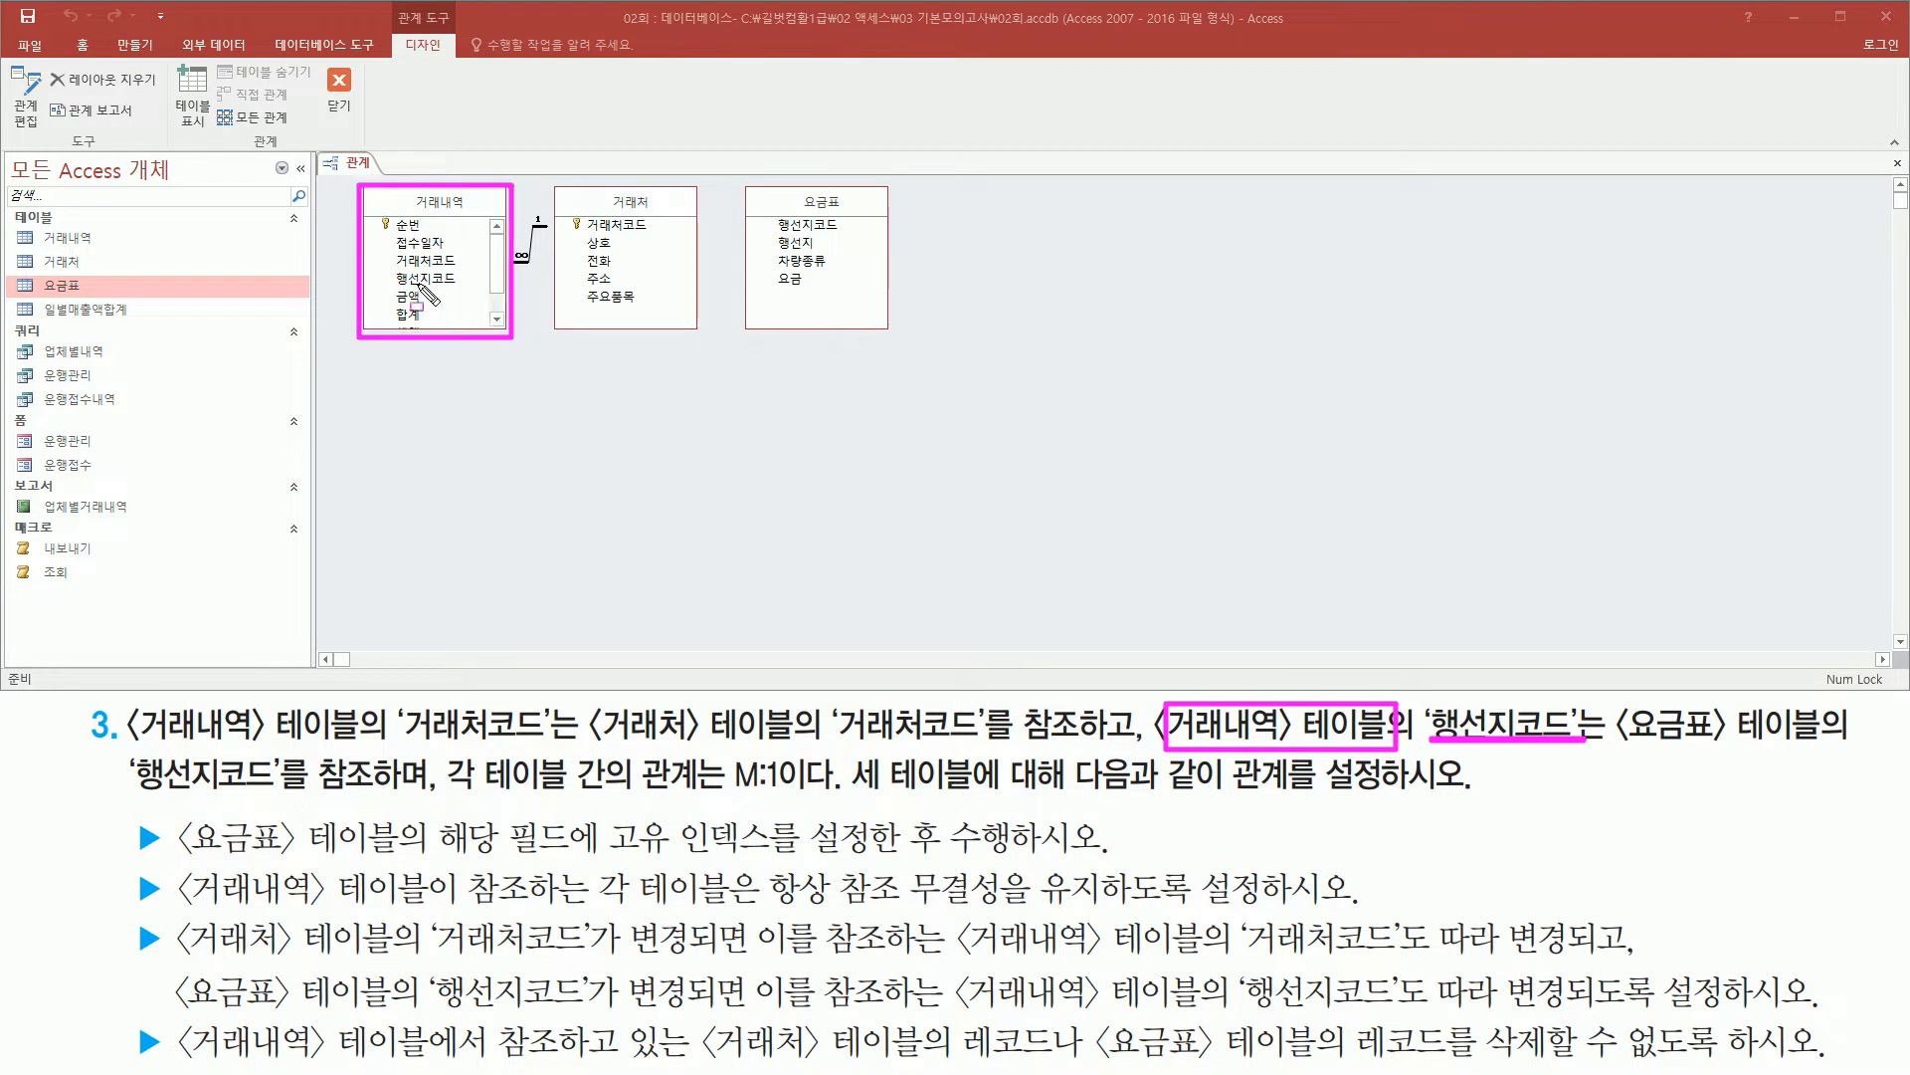
drag(391, 265, 467, 292)
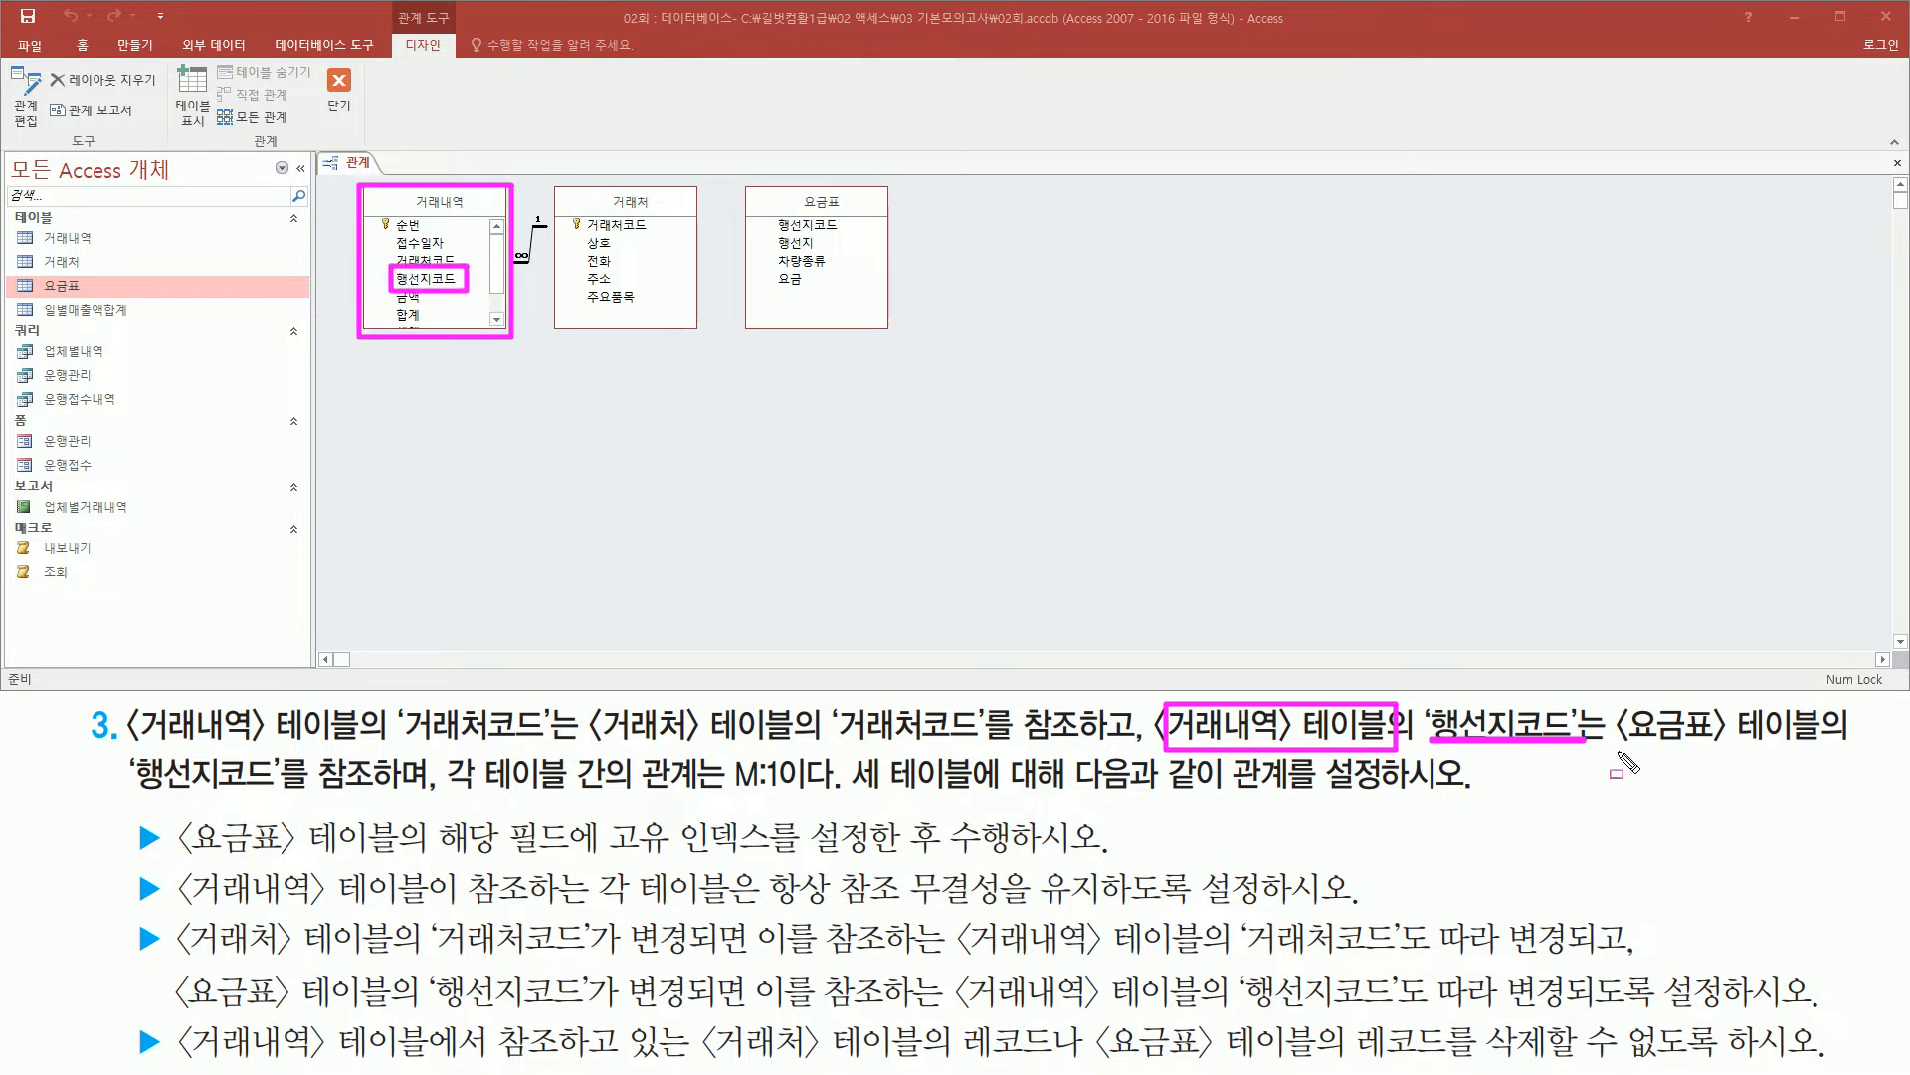
mouse_move(1619, 751)
mouse_down()
mouse_move(1841, 756)
mouse_move(1824, 702)
mouse_up()
mouse_move(742, 182)
mouse_down()
mouse_move(820, 299)
mouse_move(889, 337)
mouse_up()
drag(129, 793, 364, 793)
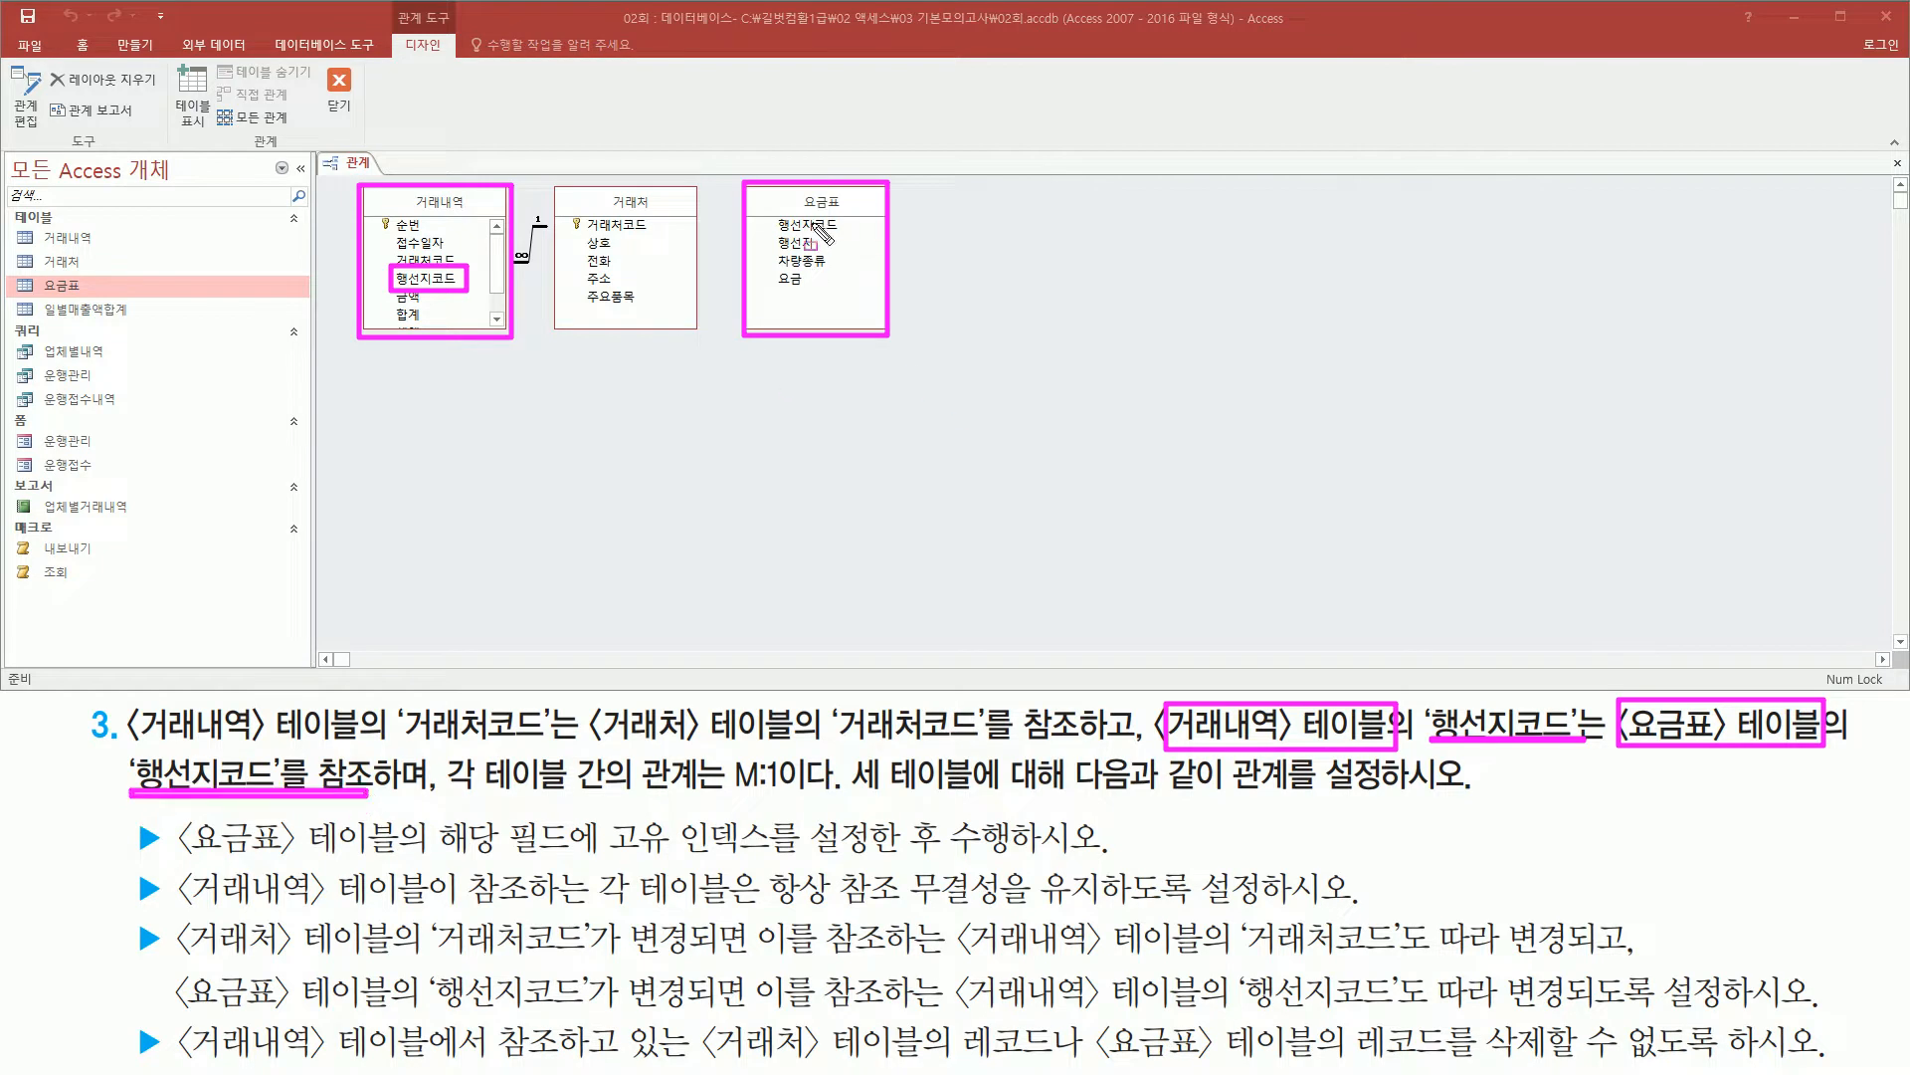
drag(776, 212, 843, 241)
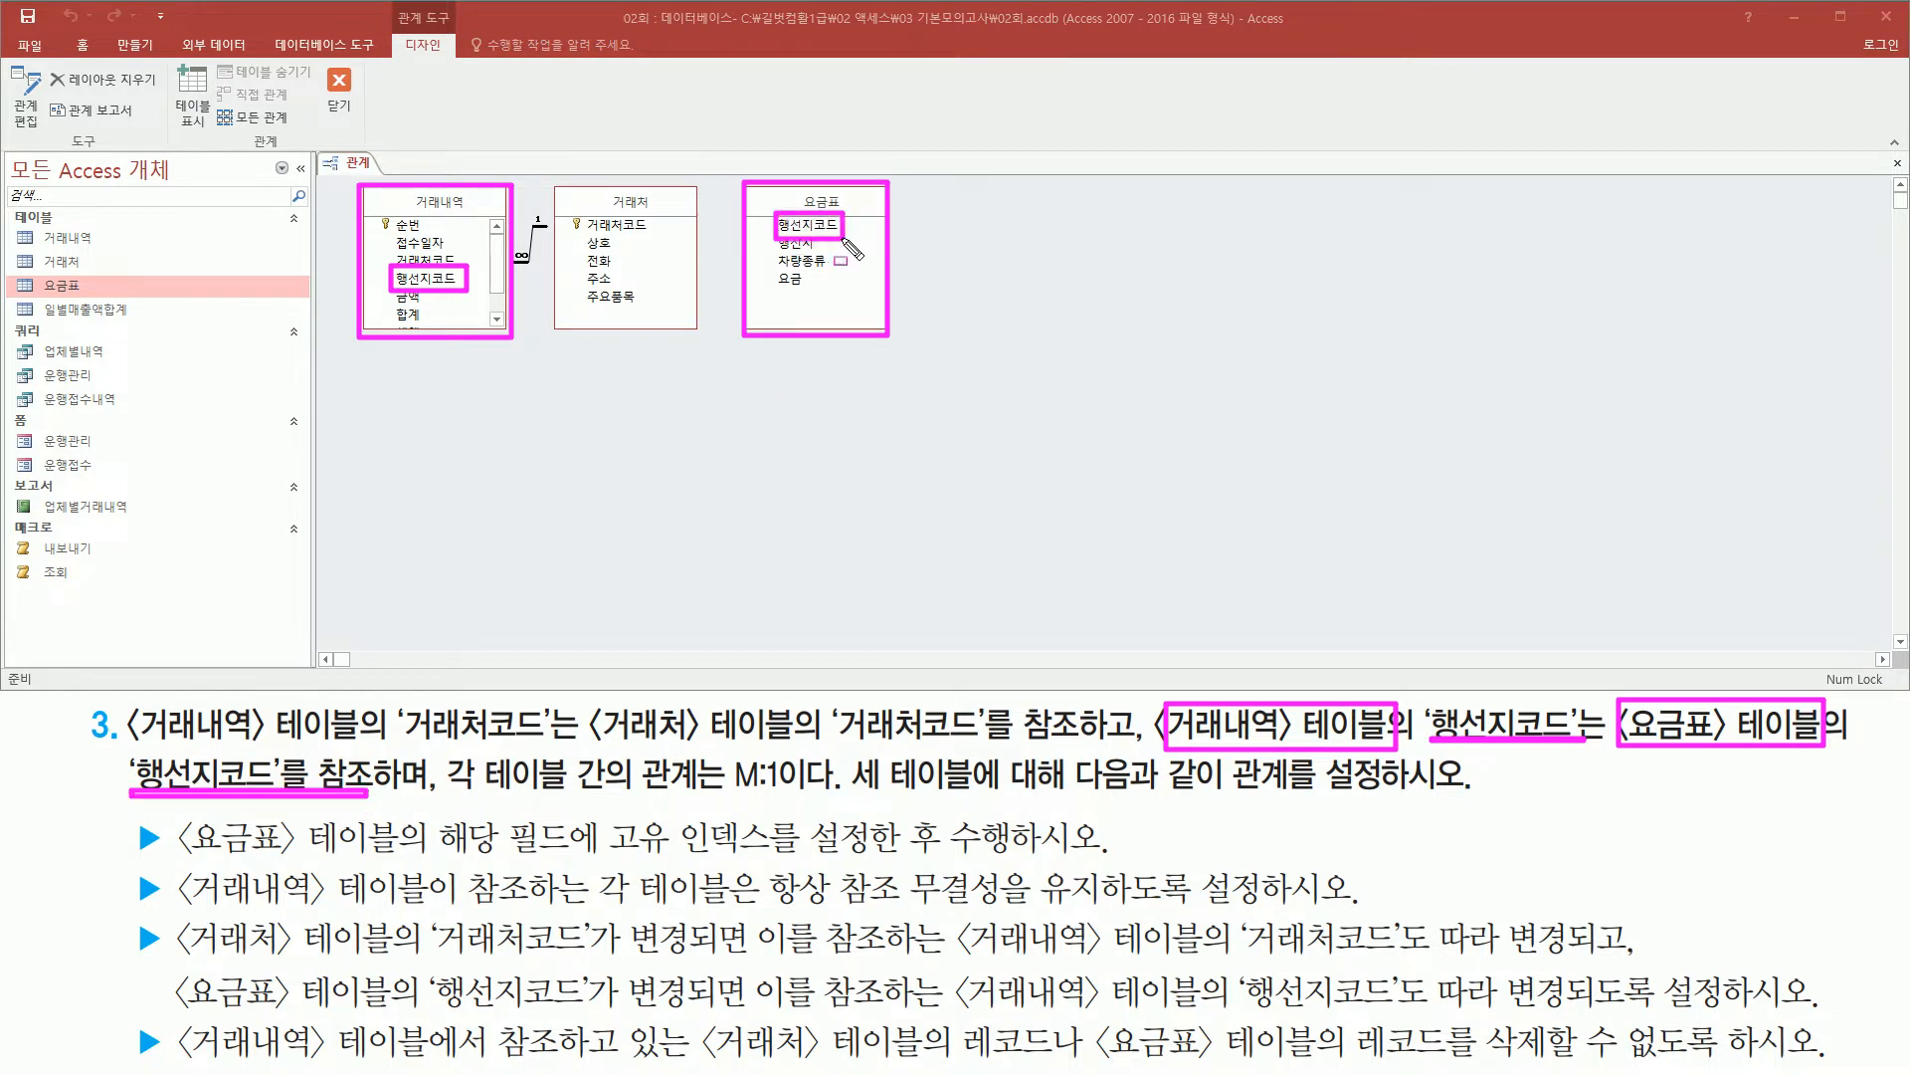
key(Escape)
click(437, 280)
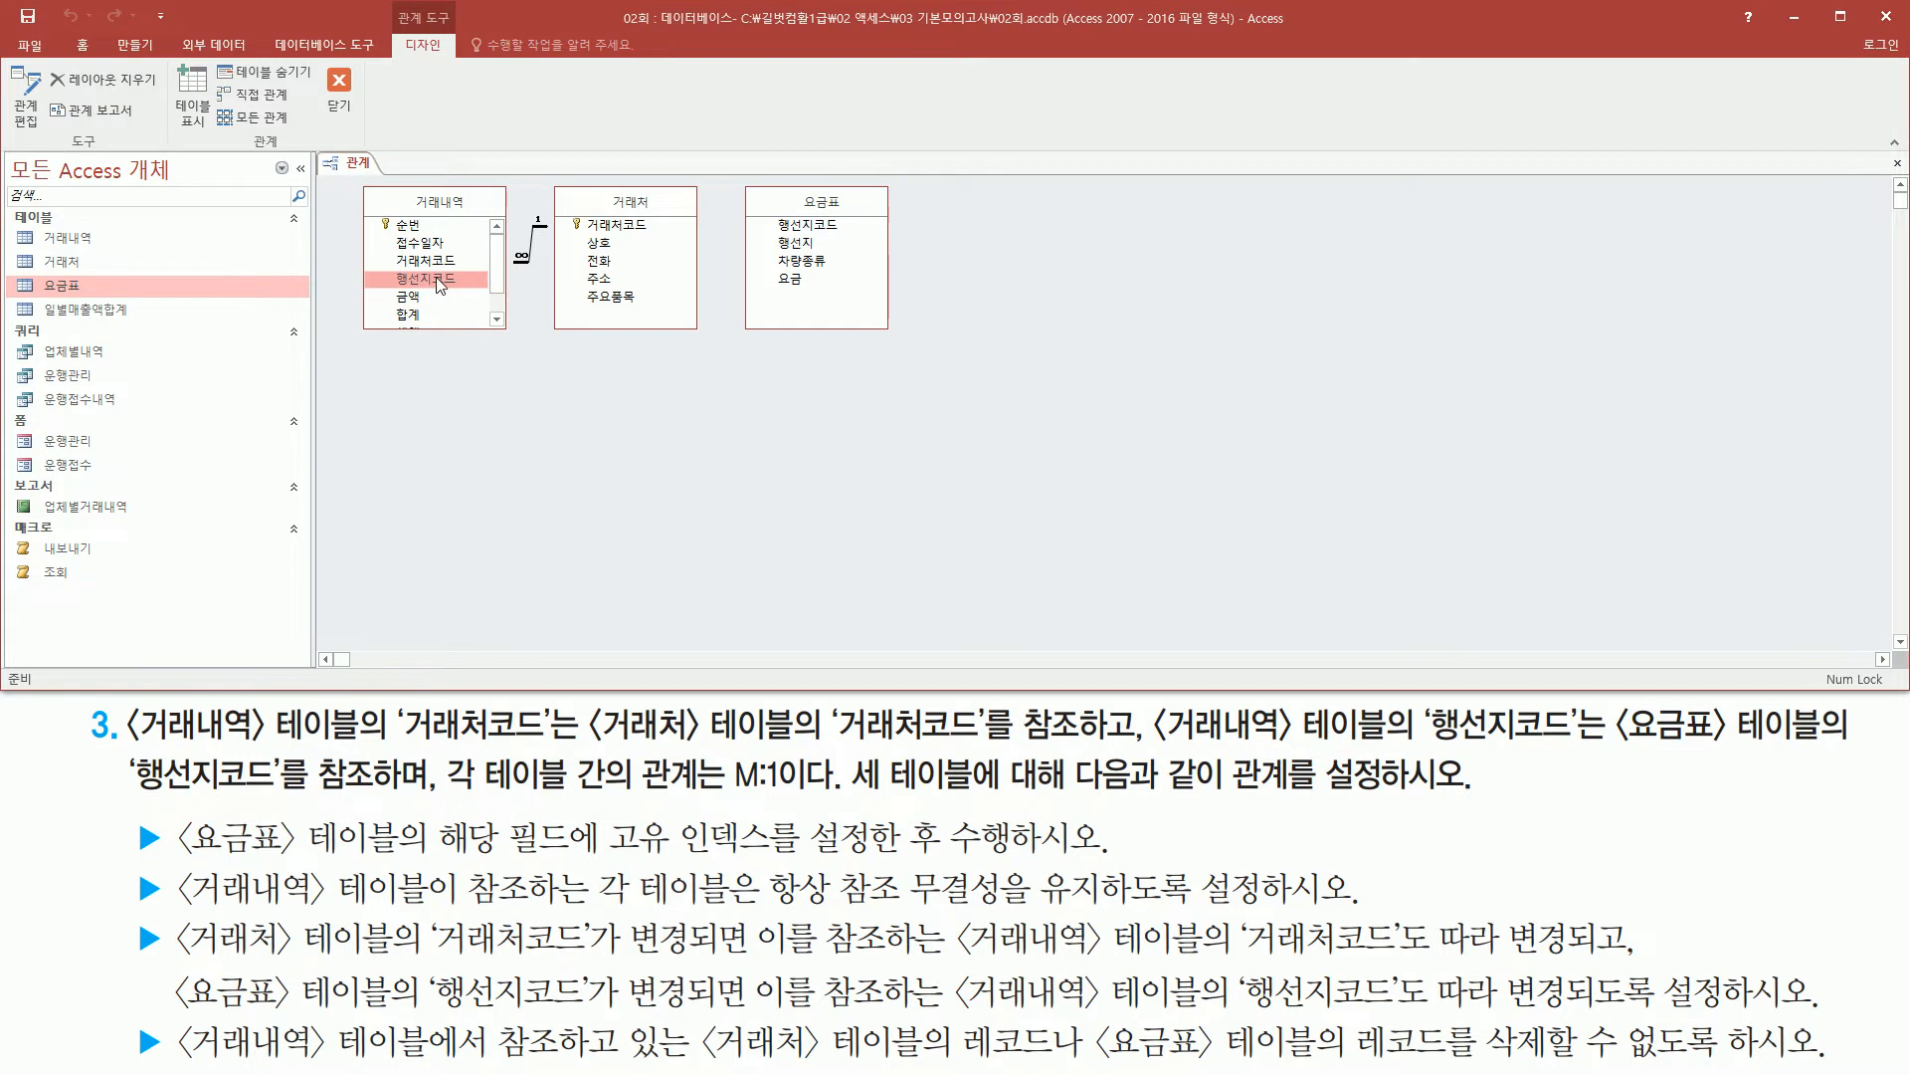
drag(433, 286, 831, 226)
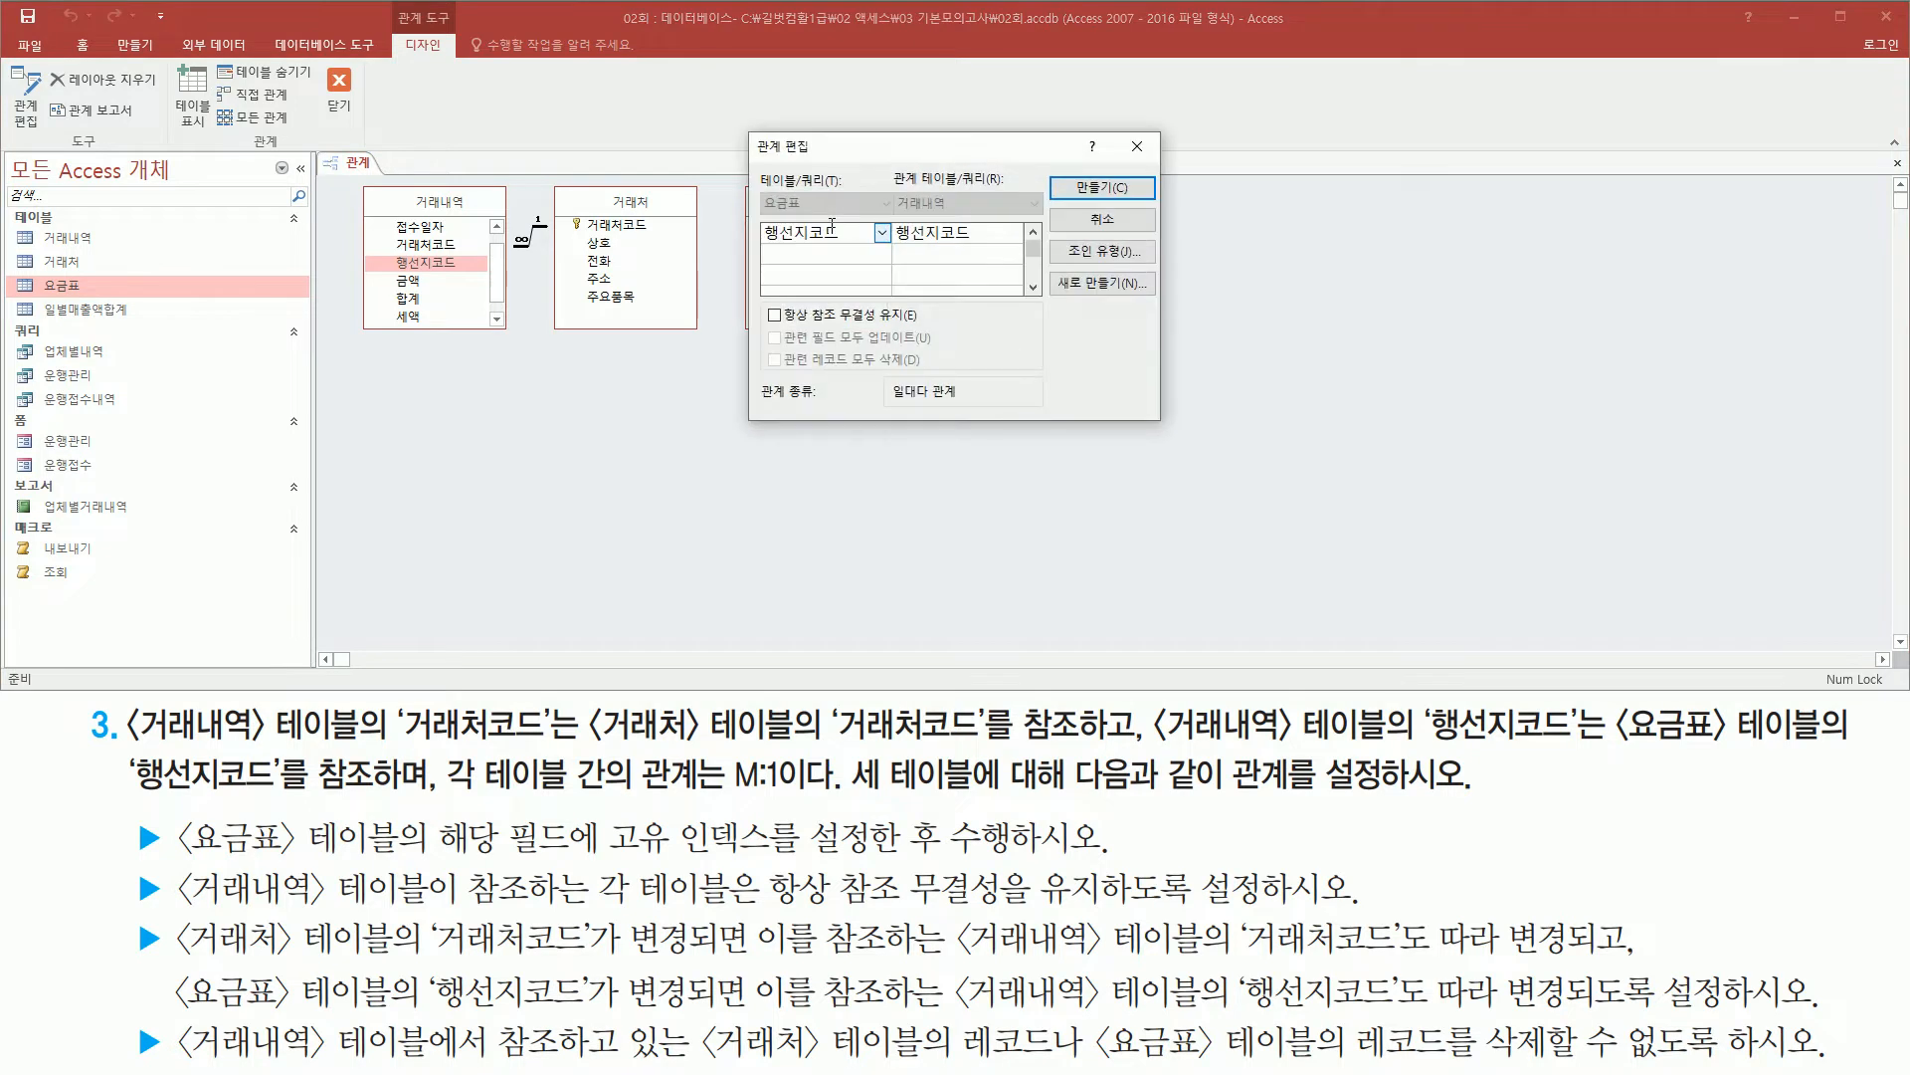
- Turn on 항상 참조 무결성 유지 for the 행선지코드 relationship between 요금표 and 거래내역
mouse_move(752, 126)
mouse_down()
mouse_move(1236, 431)
mouse_move(1165, 429)
mouse_up()
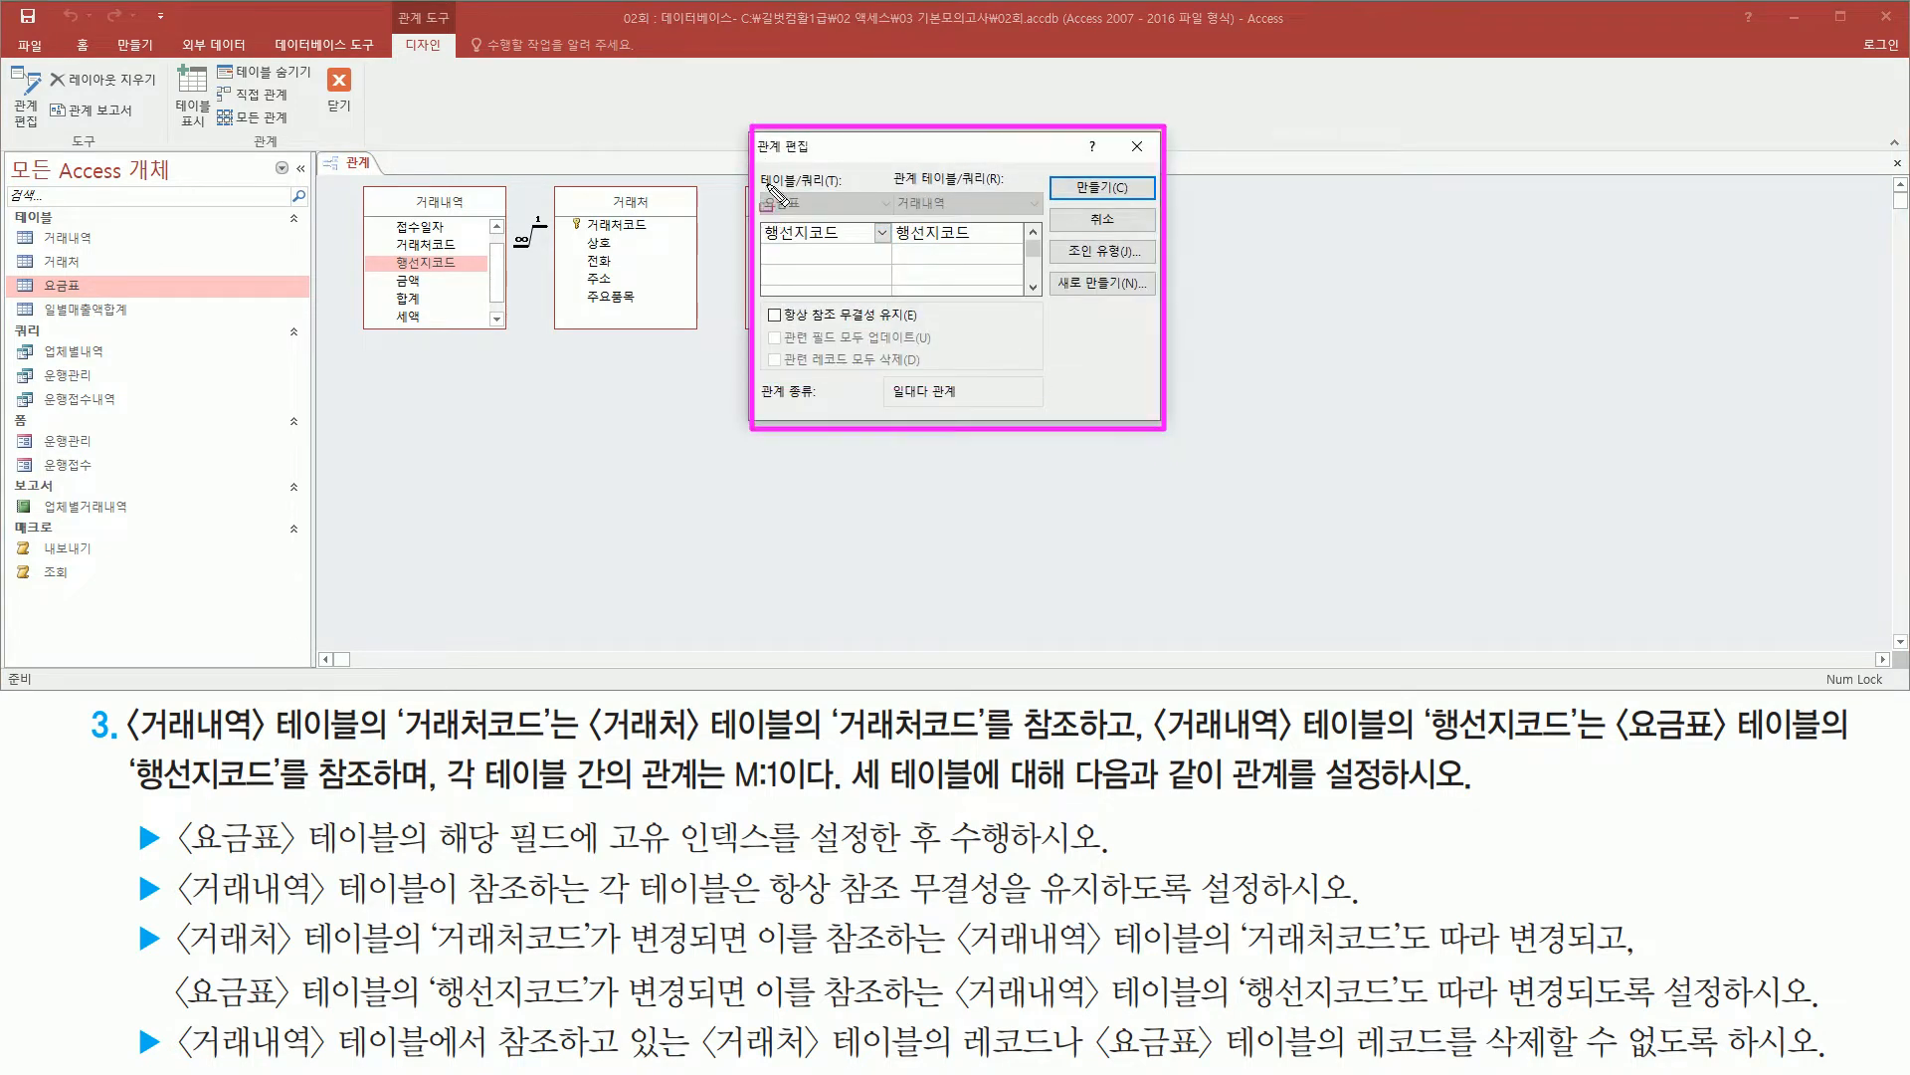
mouse_move(759, 184)
mouse_down()
mouse_move(855, 249)
mouse_move(907, 213)
mouse_move(985, 245)
mouse_up()
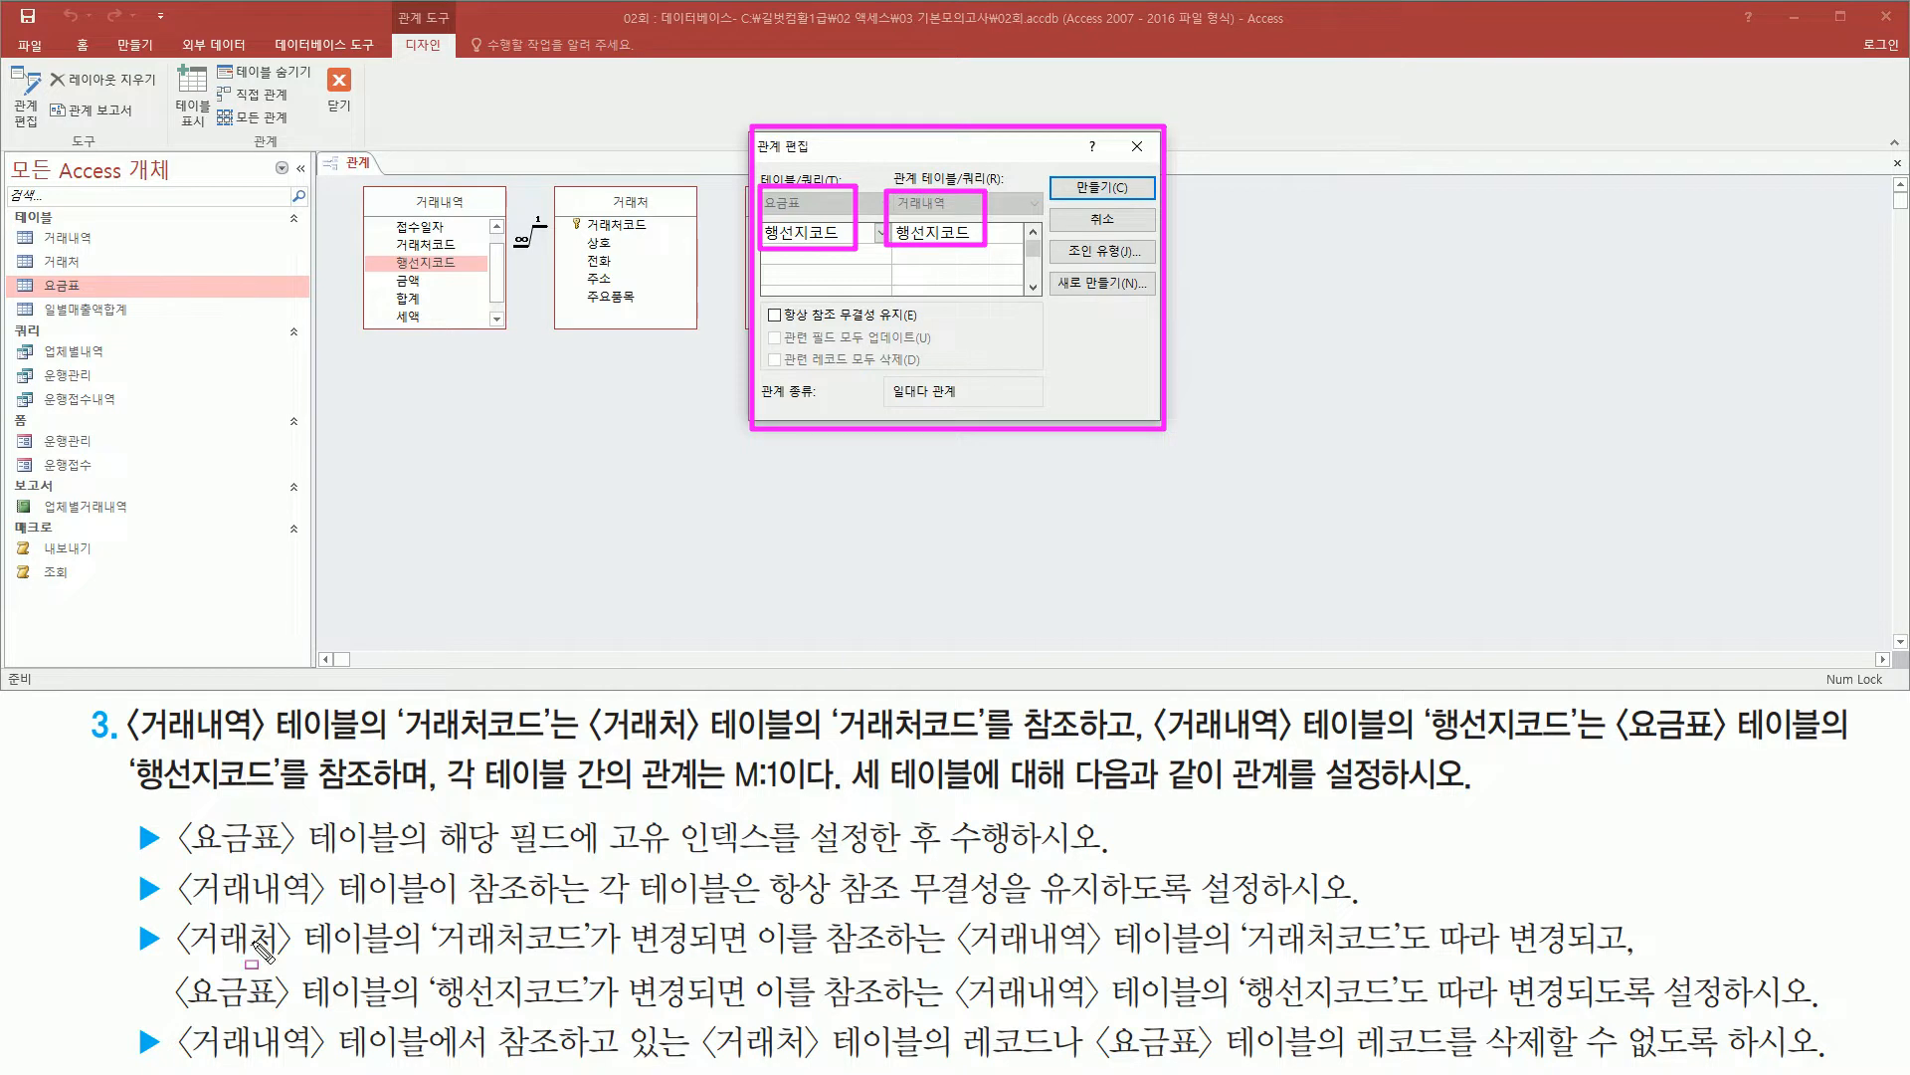
mouse_move(136, 867)
mouse_down()
mouse_move(175, 914)
mouse_move(507, 909)
mouse_move(546, 863)
mouse_move(742, 906)
mouse_up()
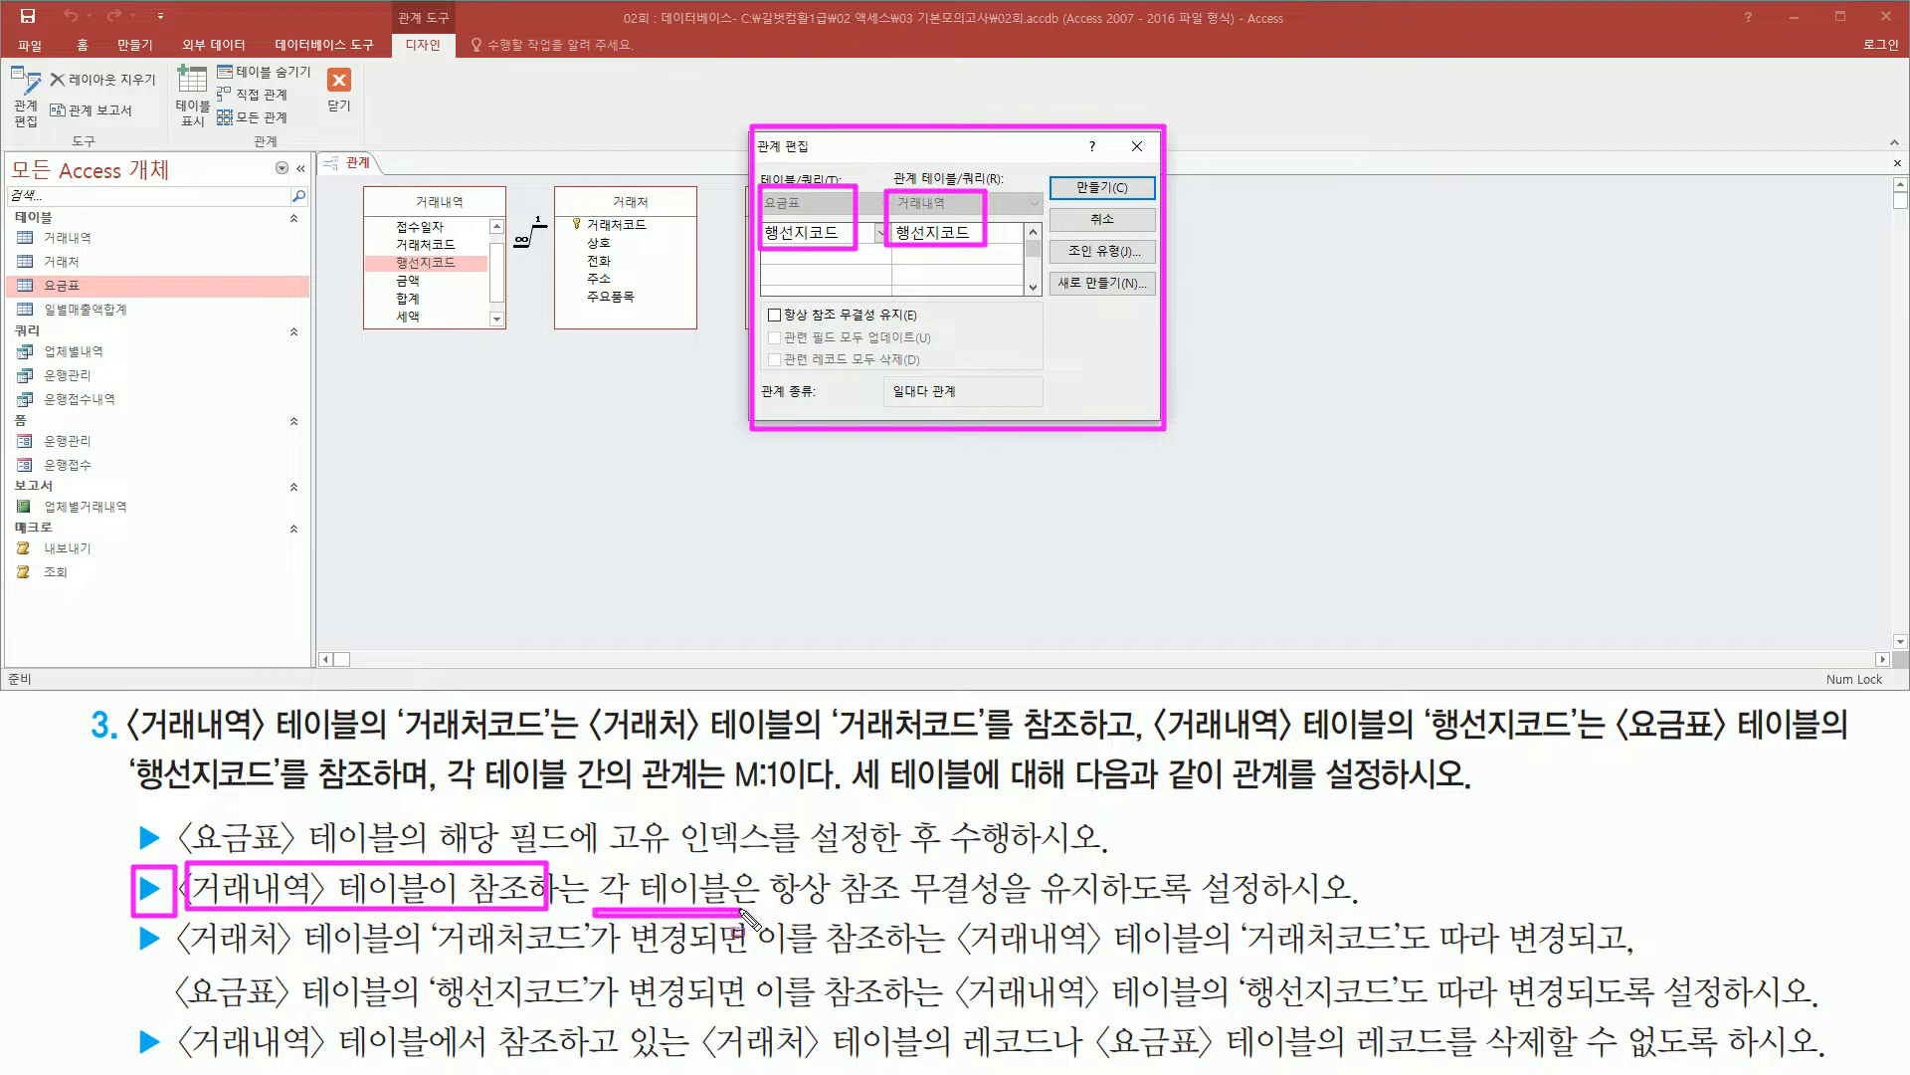
drag(943, 183, 999, 151)
mouse_move(822, 211)
mouse_down()
mouse_move(768, 215)
mouse_move(786, 181)
mouse_move(817, 231)
mouse_up()
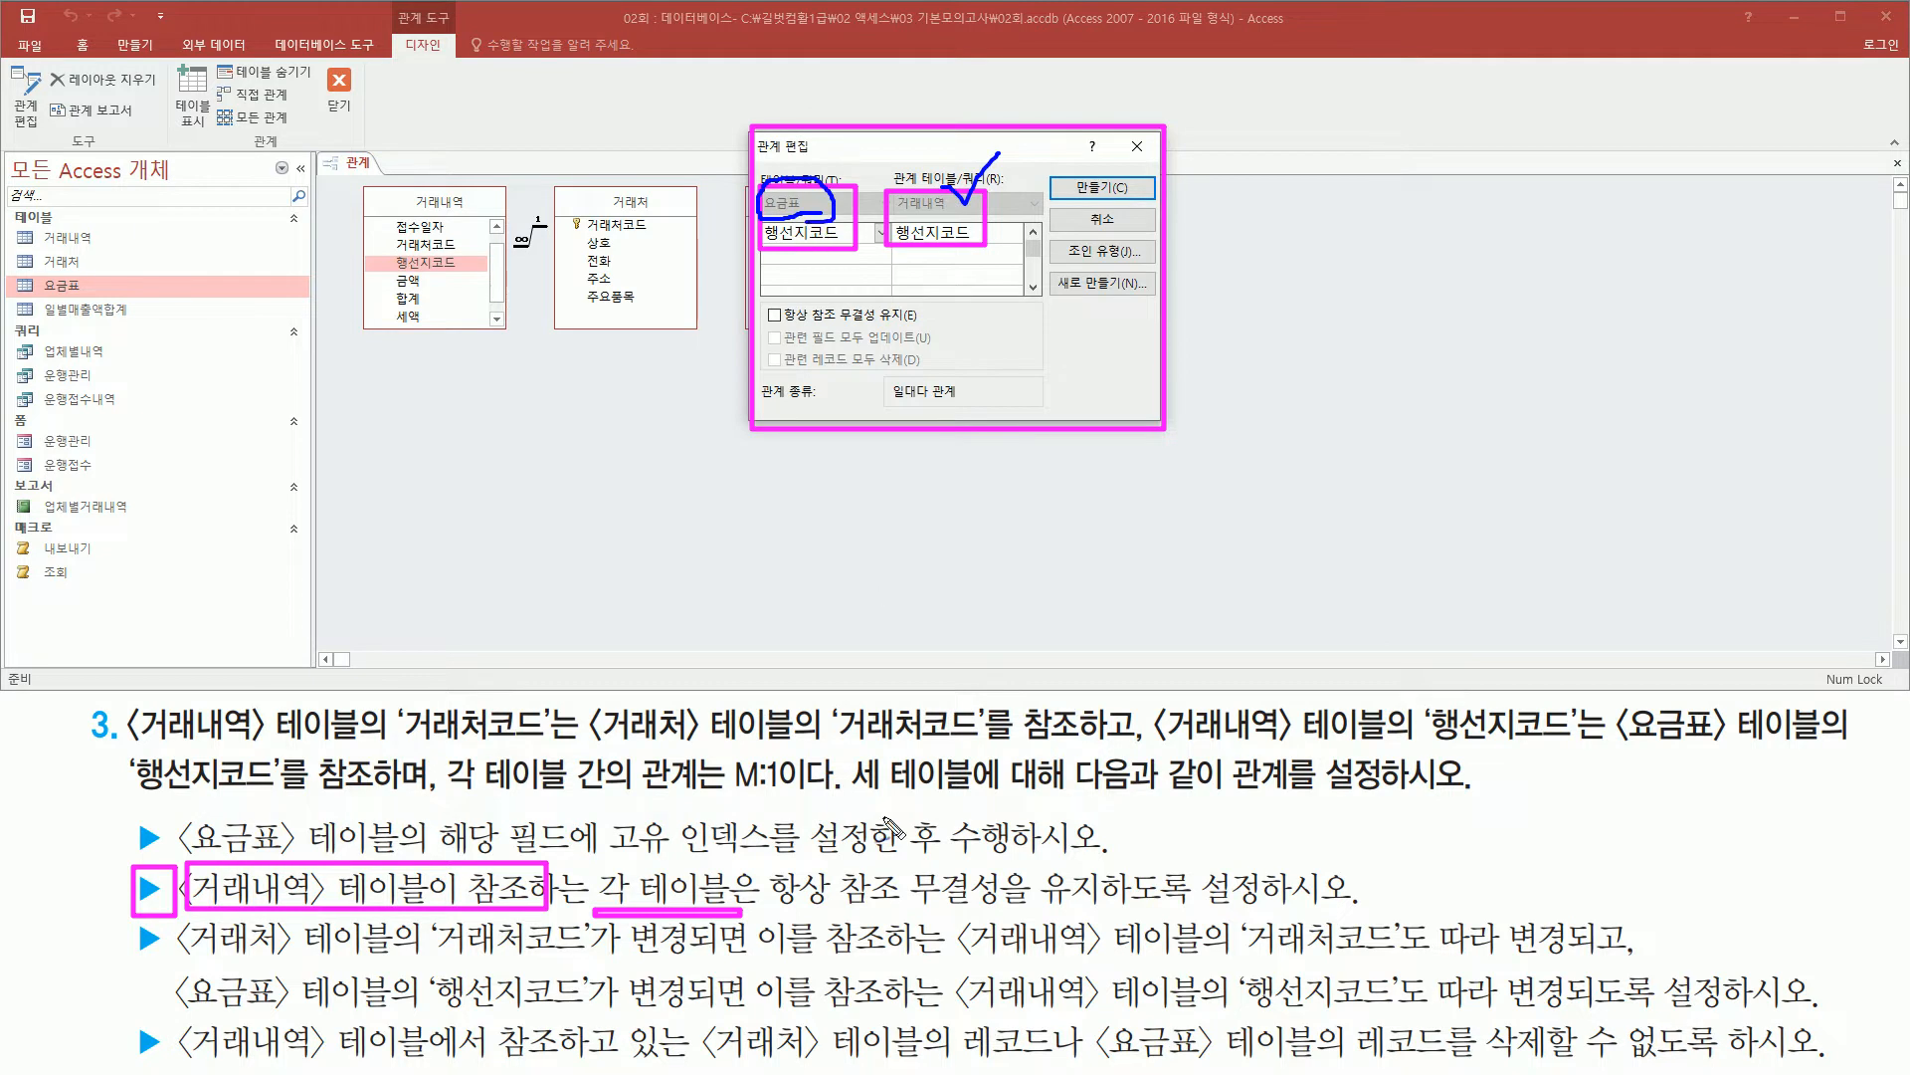
mouse_move(764, 861)
mouse_down()
mouse_move(1074, 910)
mouse_move(1274, 911)
mouse_up()
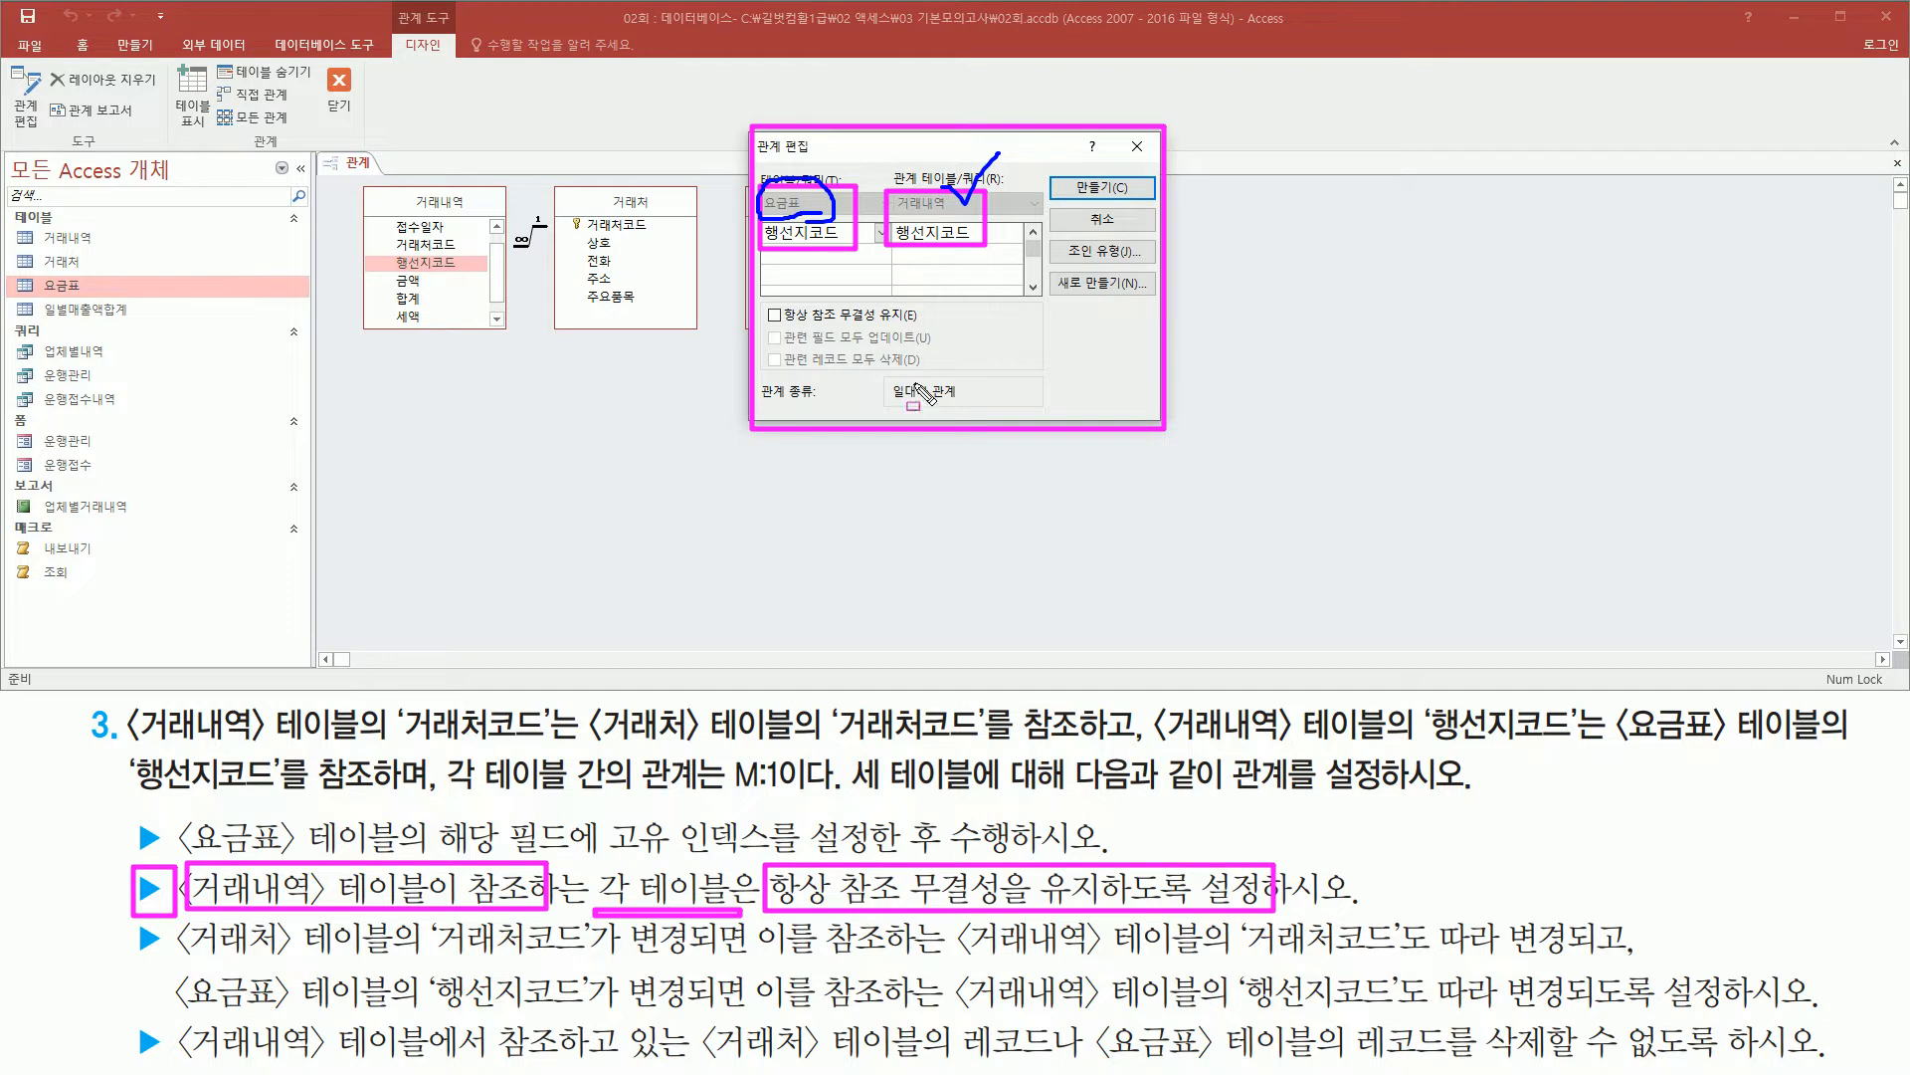
mouse_move(763, 296)
mouse_down()
mouse_move(791, 328)
mouse_move(937, 328)
mouse_up()
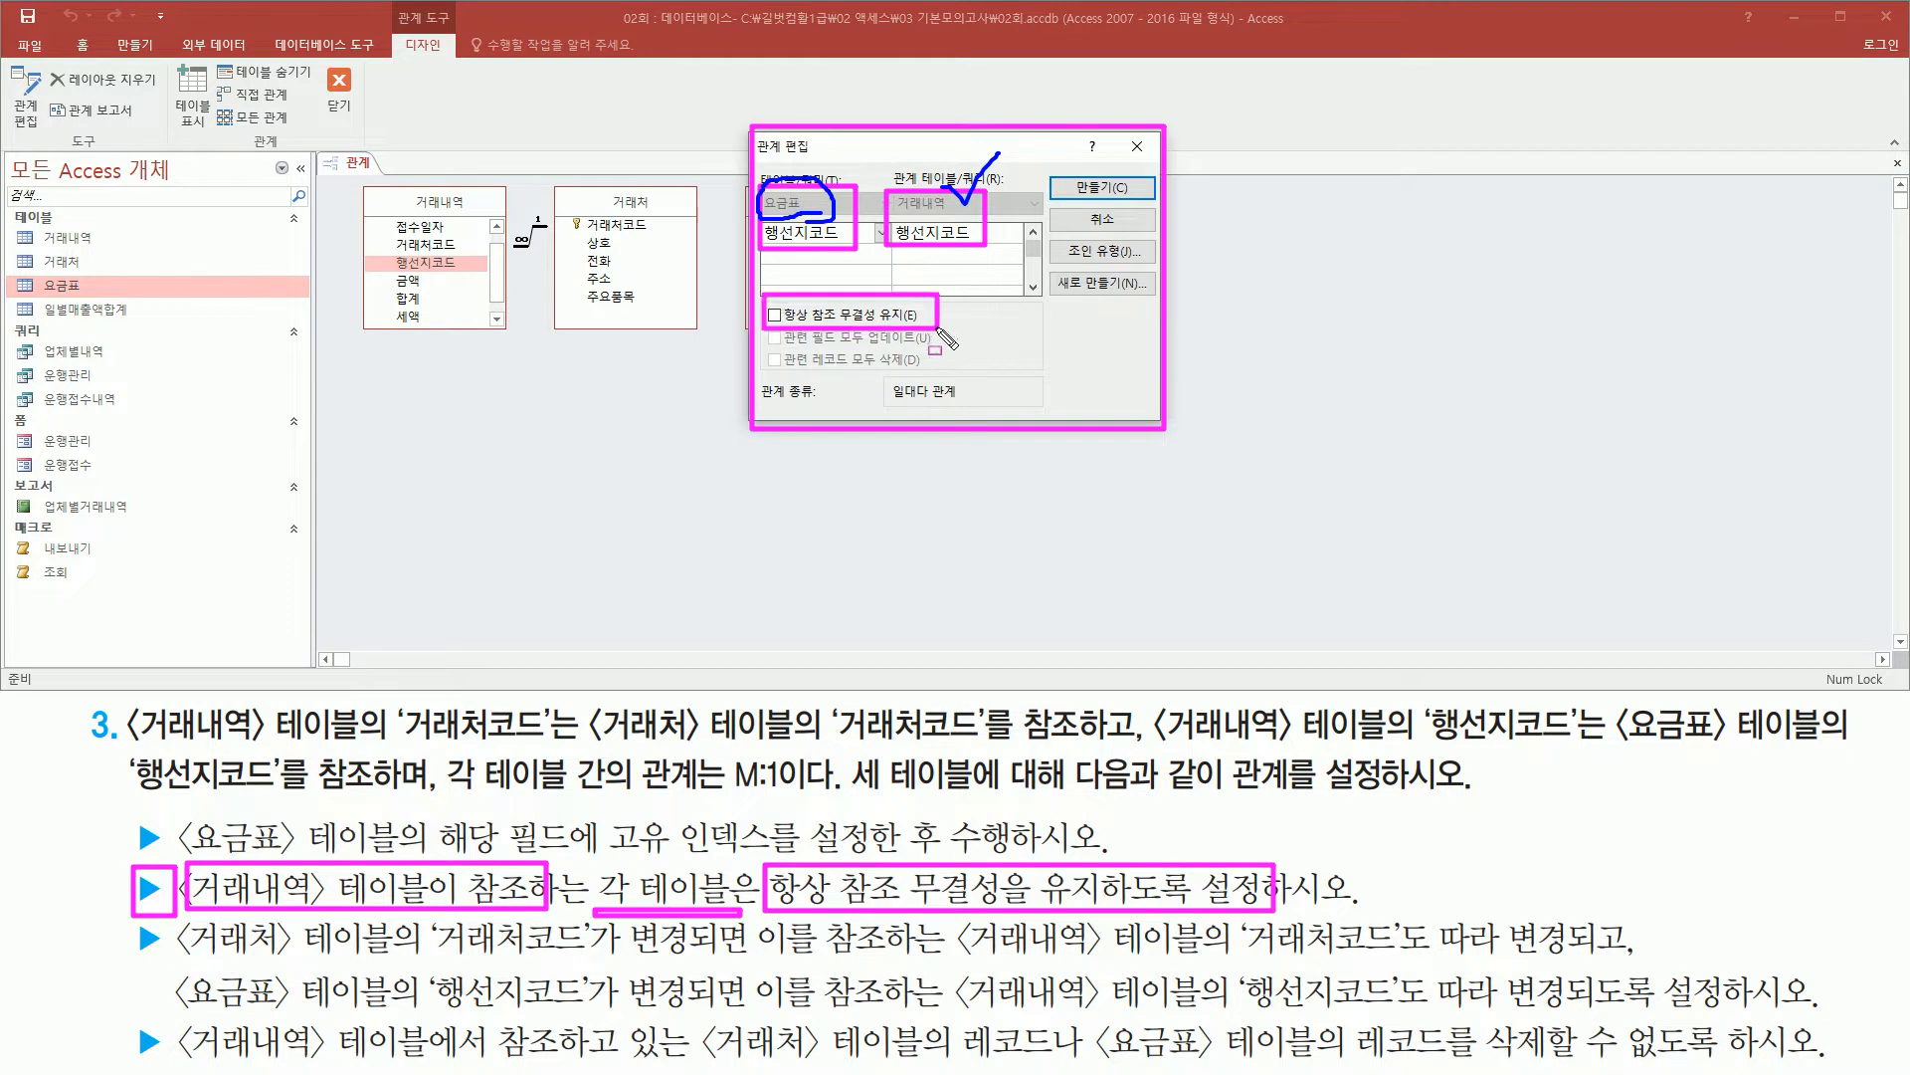
key(Escape)
click(793, 316)
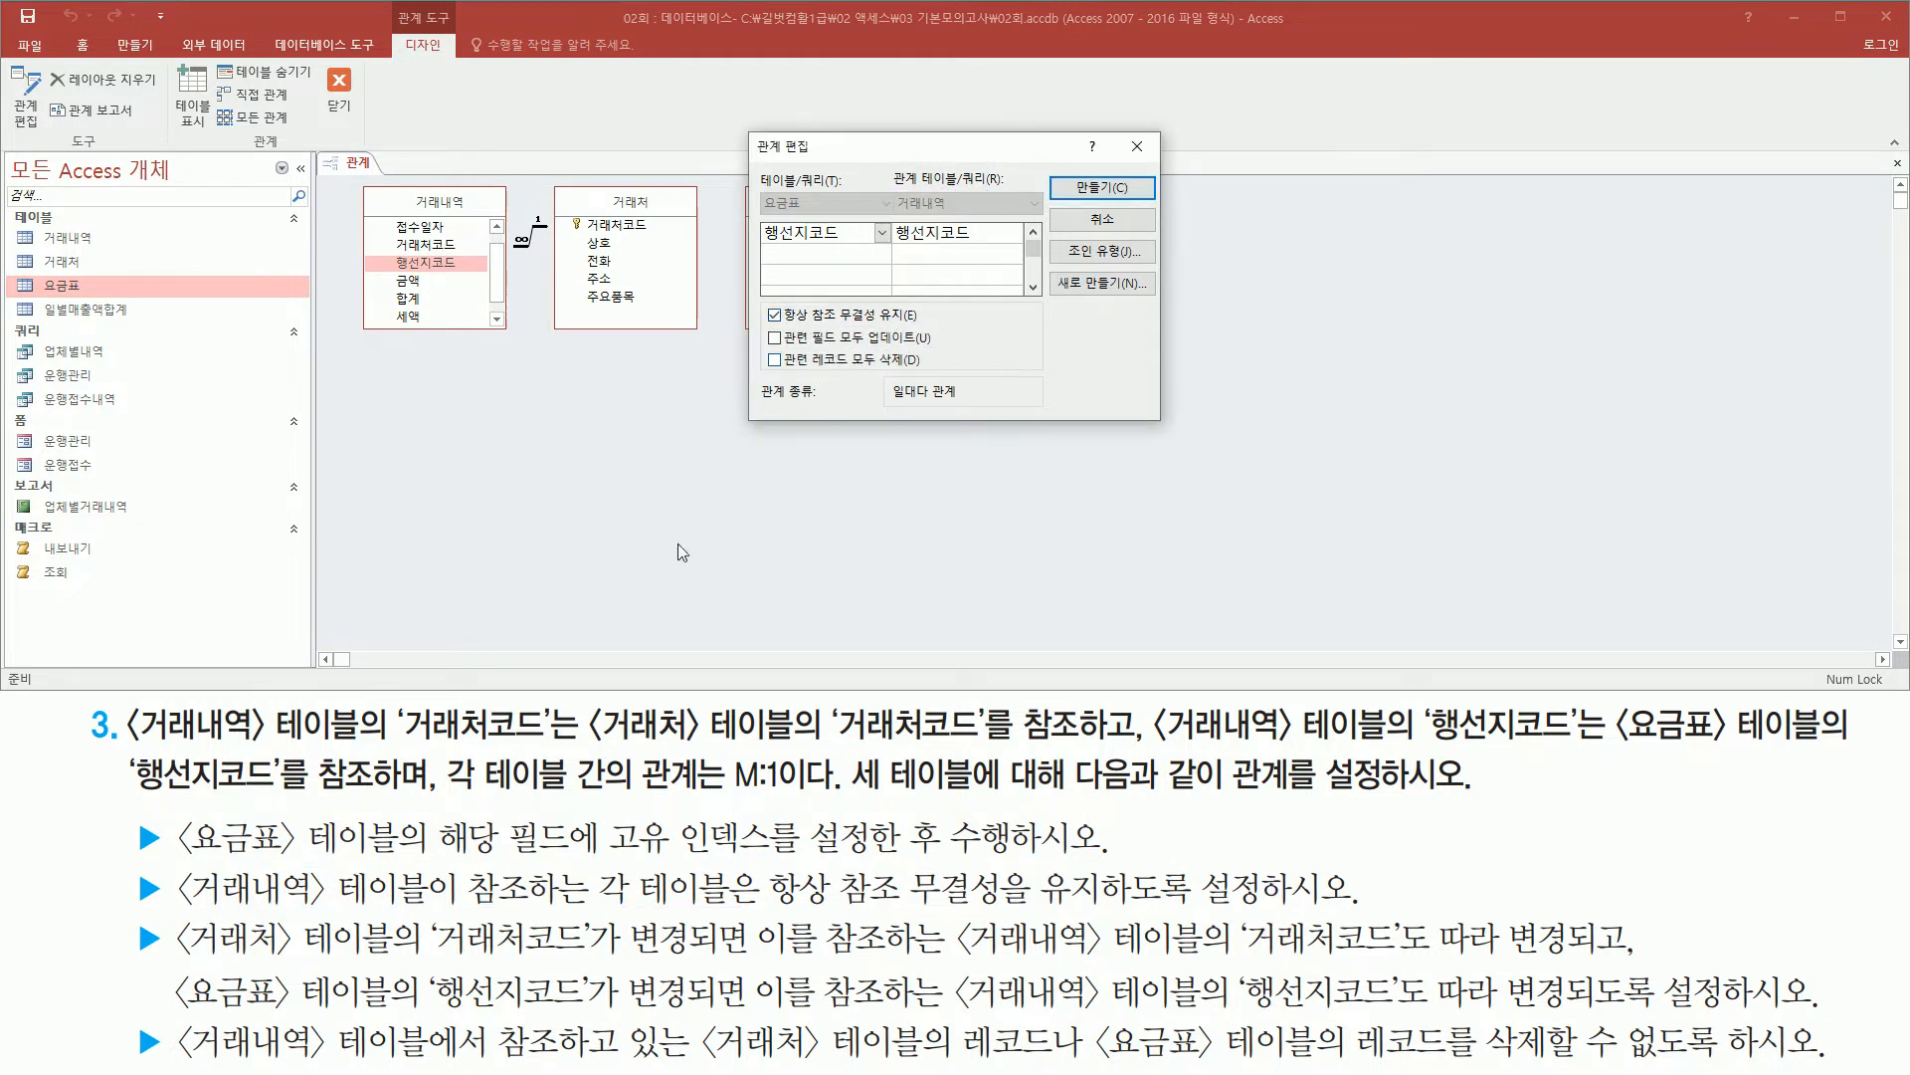
- Turn on 관련 필드 모두 업데이트 for the 행선지코드 relationship
mouse_move(121, 917)
mouse_down()
mouse_move(169, 965)
mouse_move(410, 1015)
mouse_move(753, 1014)
mouse_up()
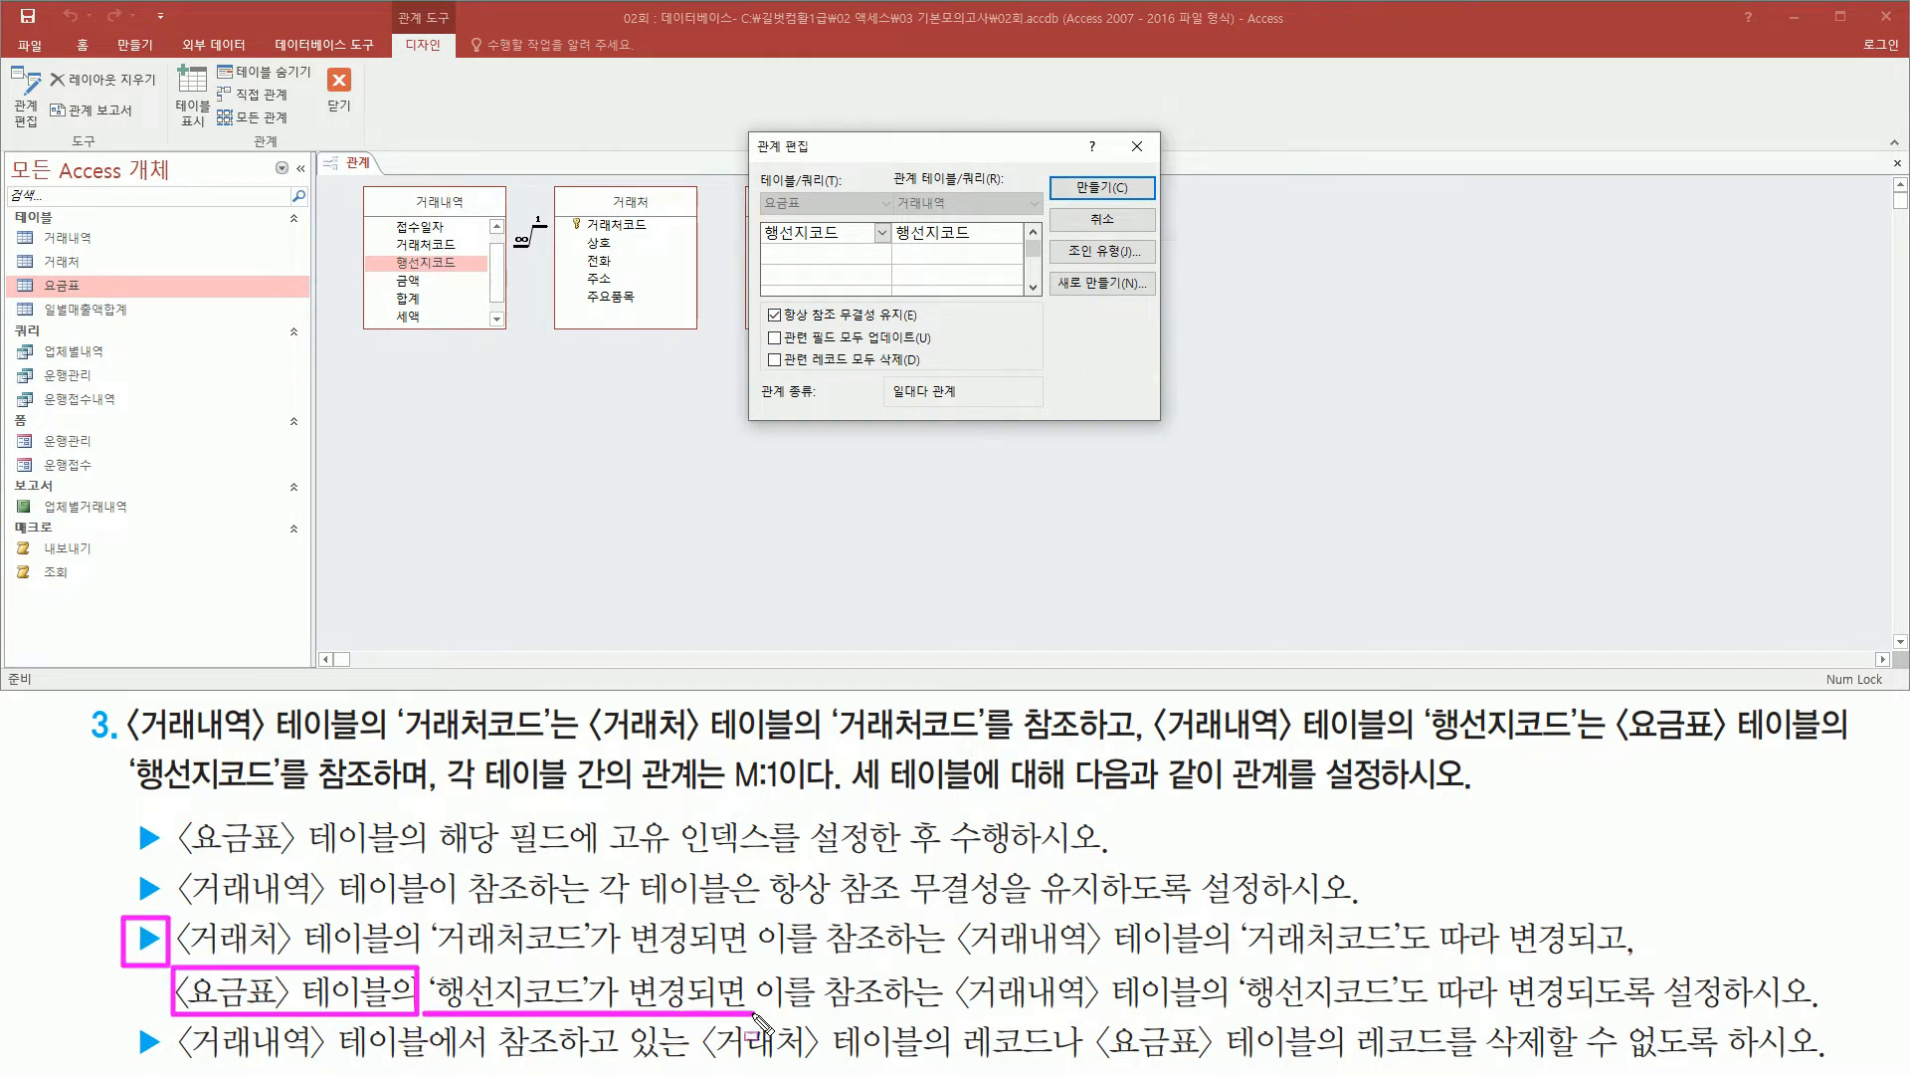
mouse_move(948, 963)
mouse_down()
mouse_move(985, 1000)
mouse_move(1216, 1017)
mouse_move(1747, 1015)
mouse_up()
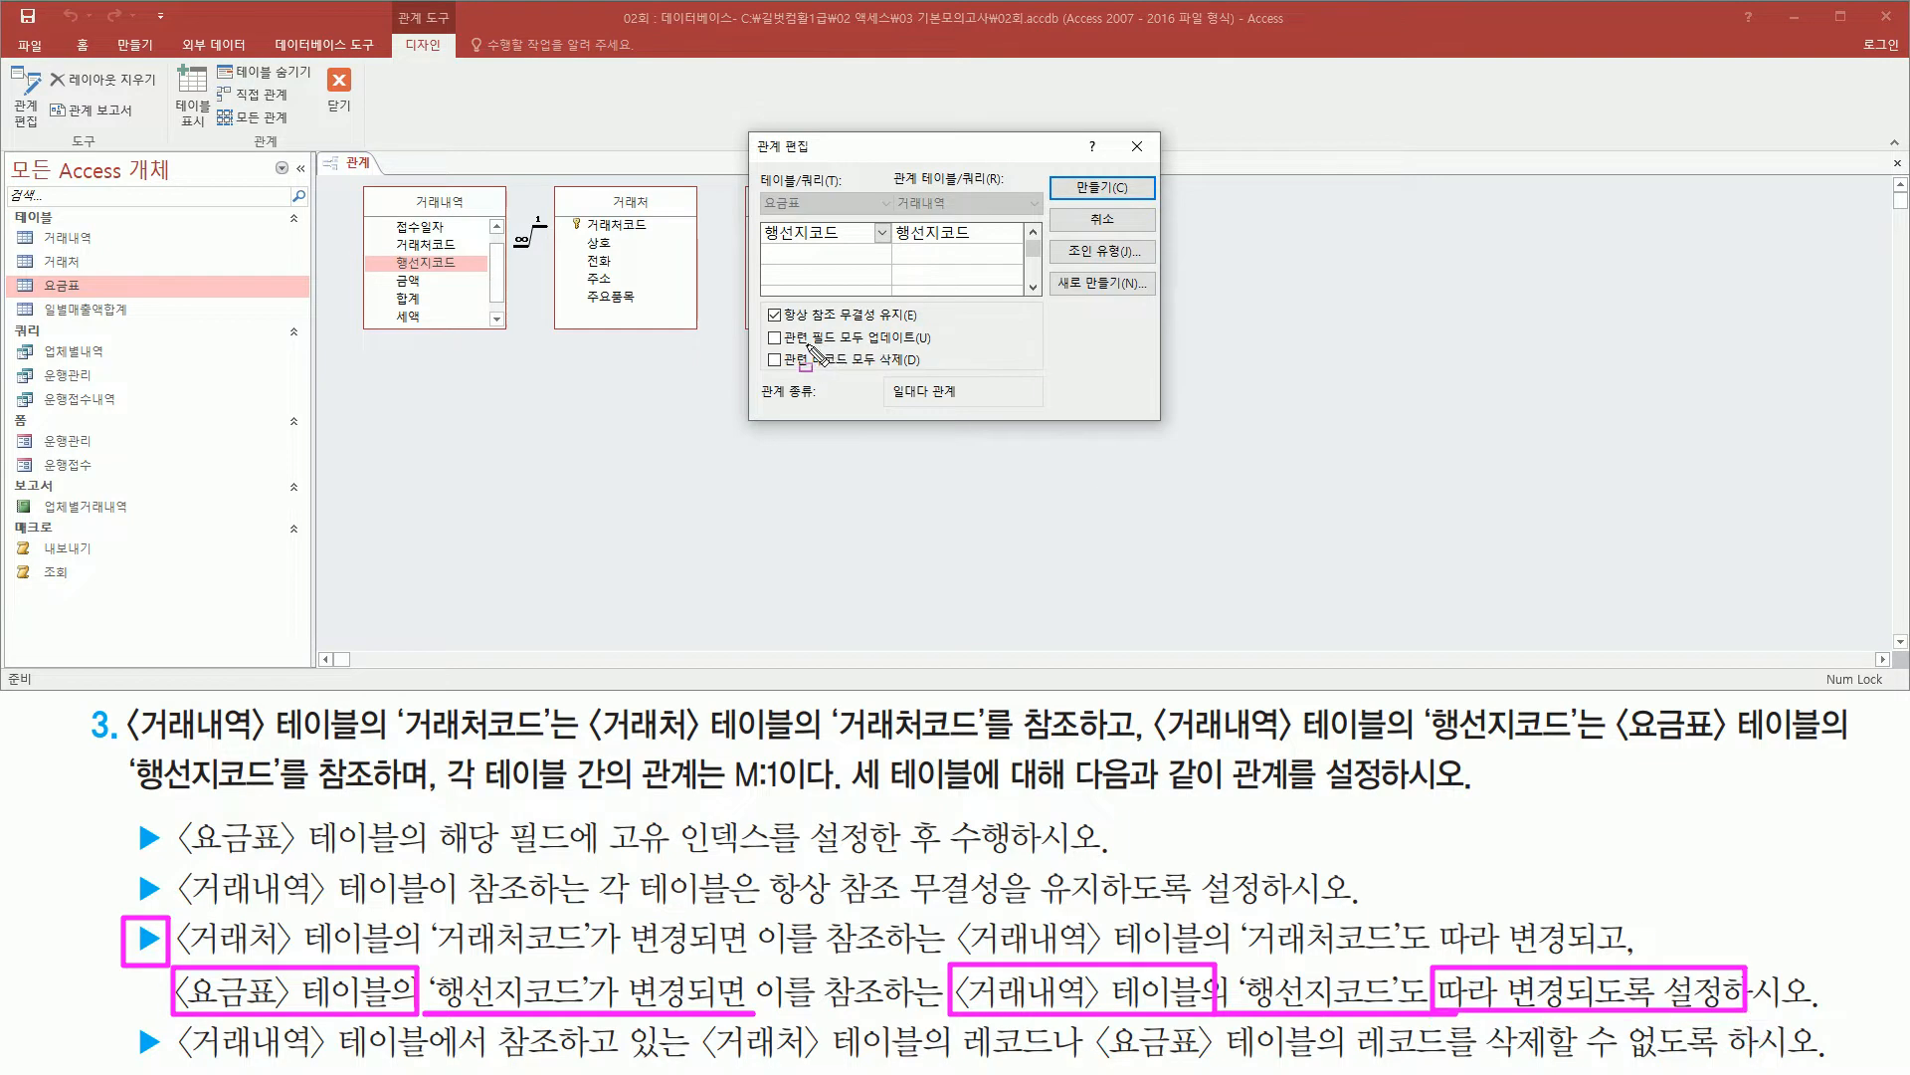
drag(779, 348, 948, 347)
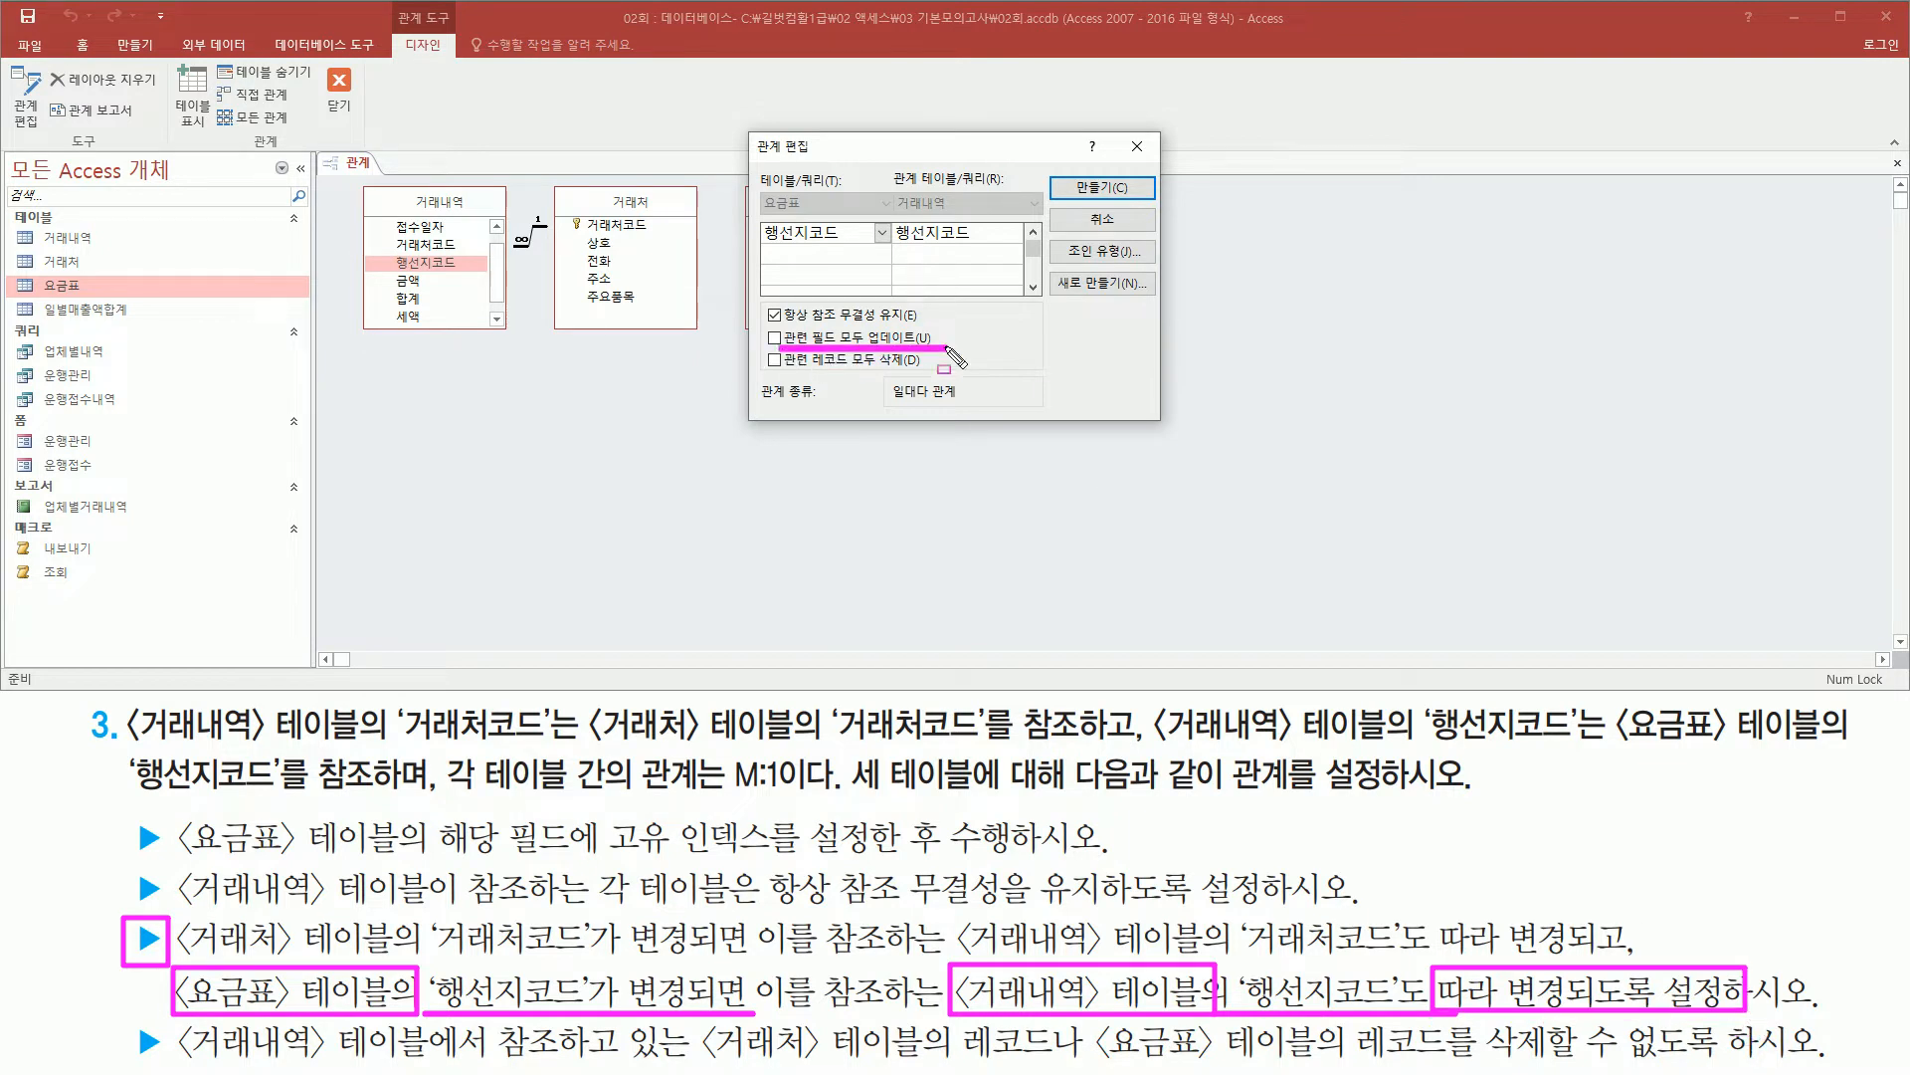
key(Escape)
click(771, 341)
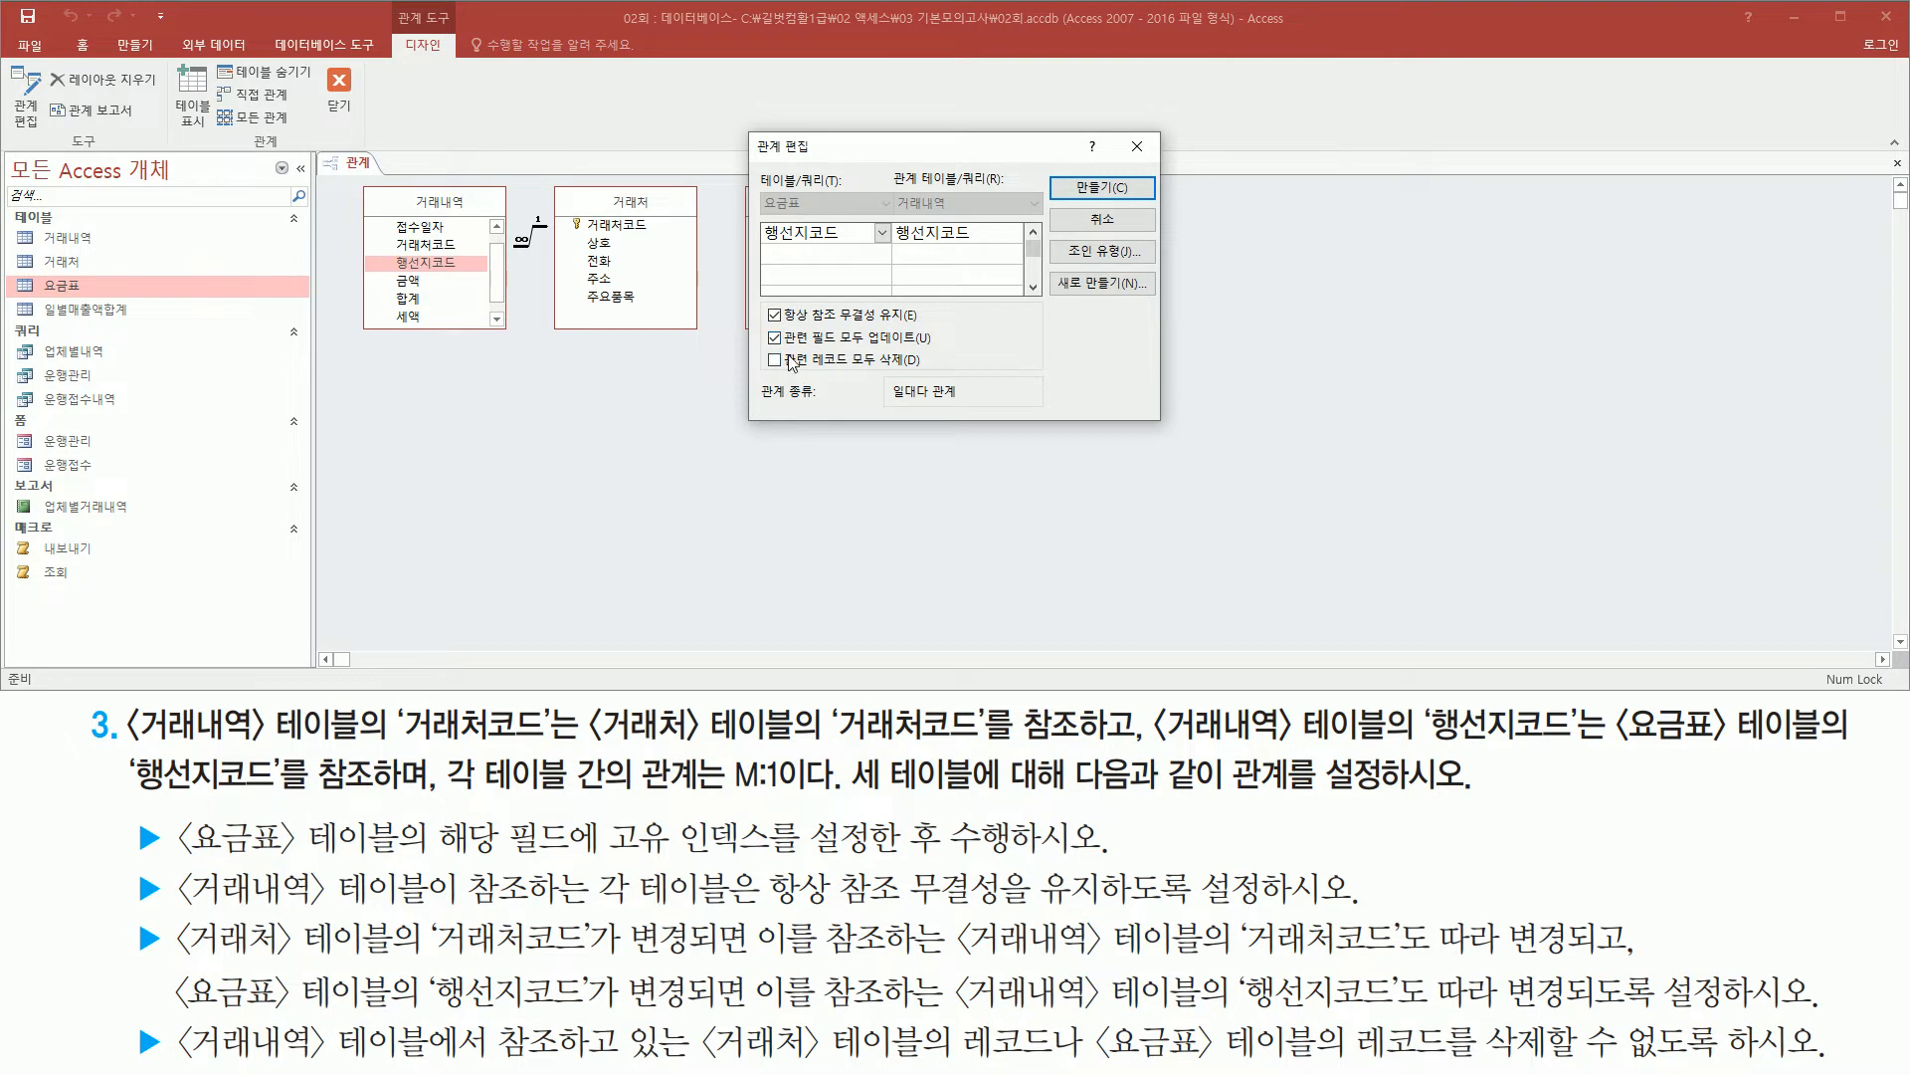
- Create the 행선지코드 relationship between 거래내역 and 요금표 with 관련 레코드 모두 삭제 left off
key(ctrl+2)
mouse_move(164, 1023)
mouse_down()
mouse_move(542, 1065)
mouse_move(1809, 1058)
mouse_up()
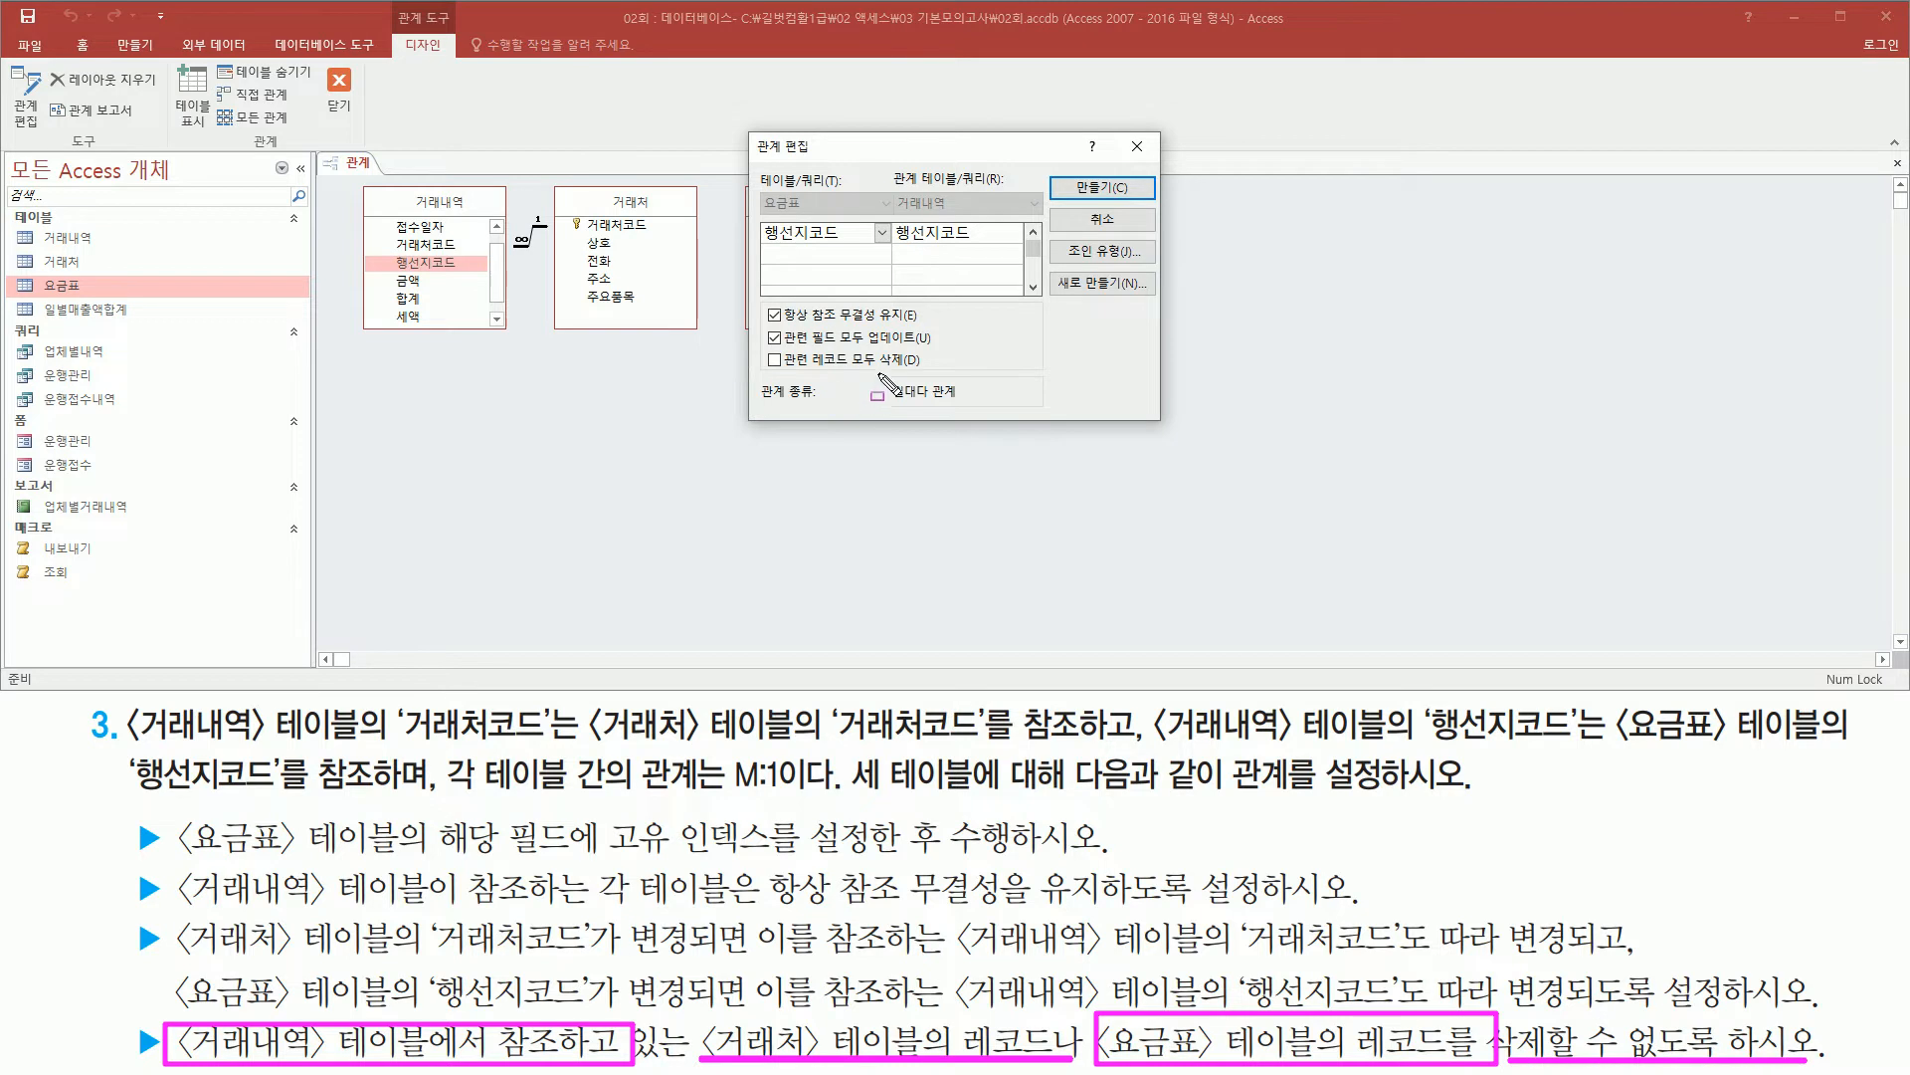
drag(852, 372, 929, 372)
drag(761, 347, 789, 373)
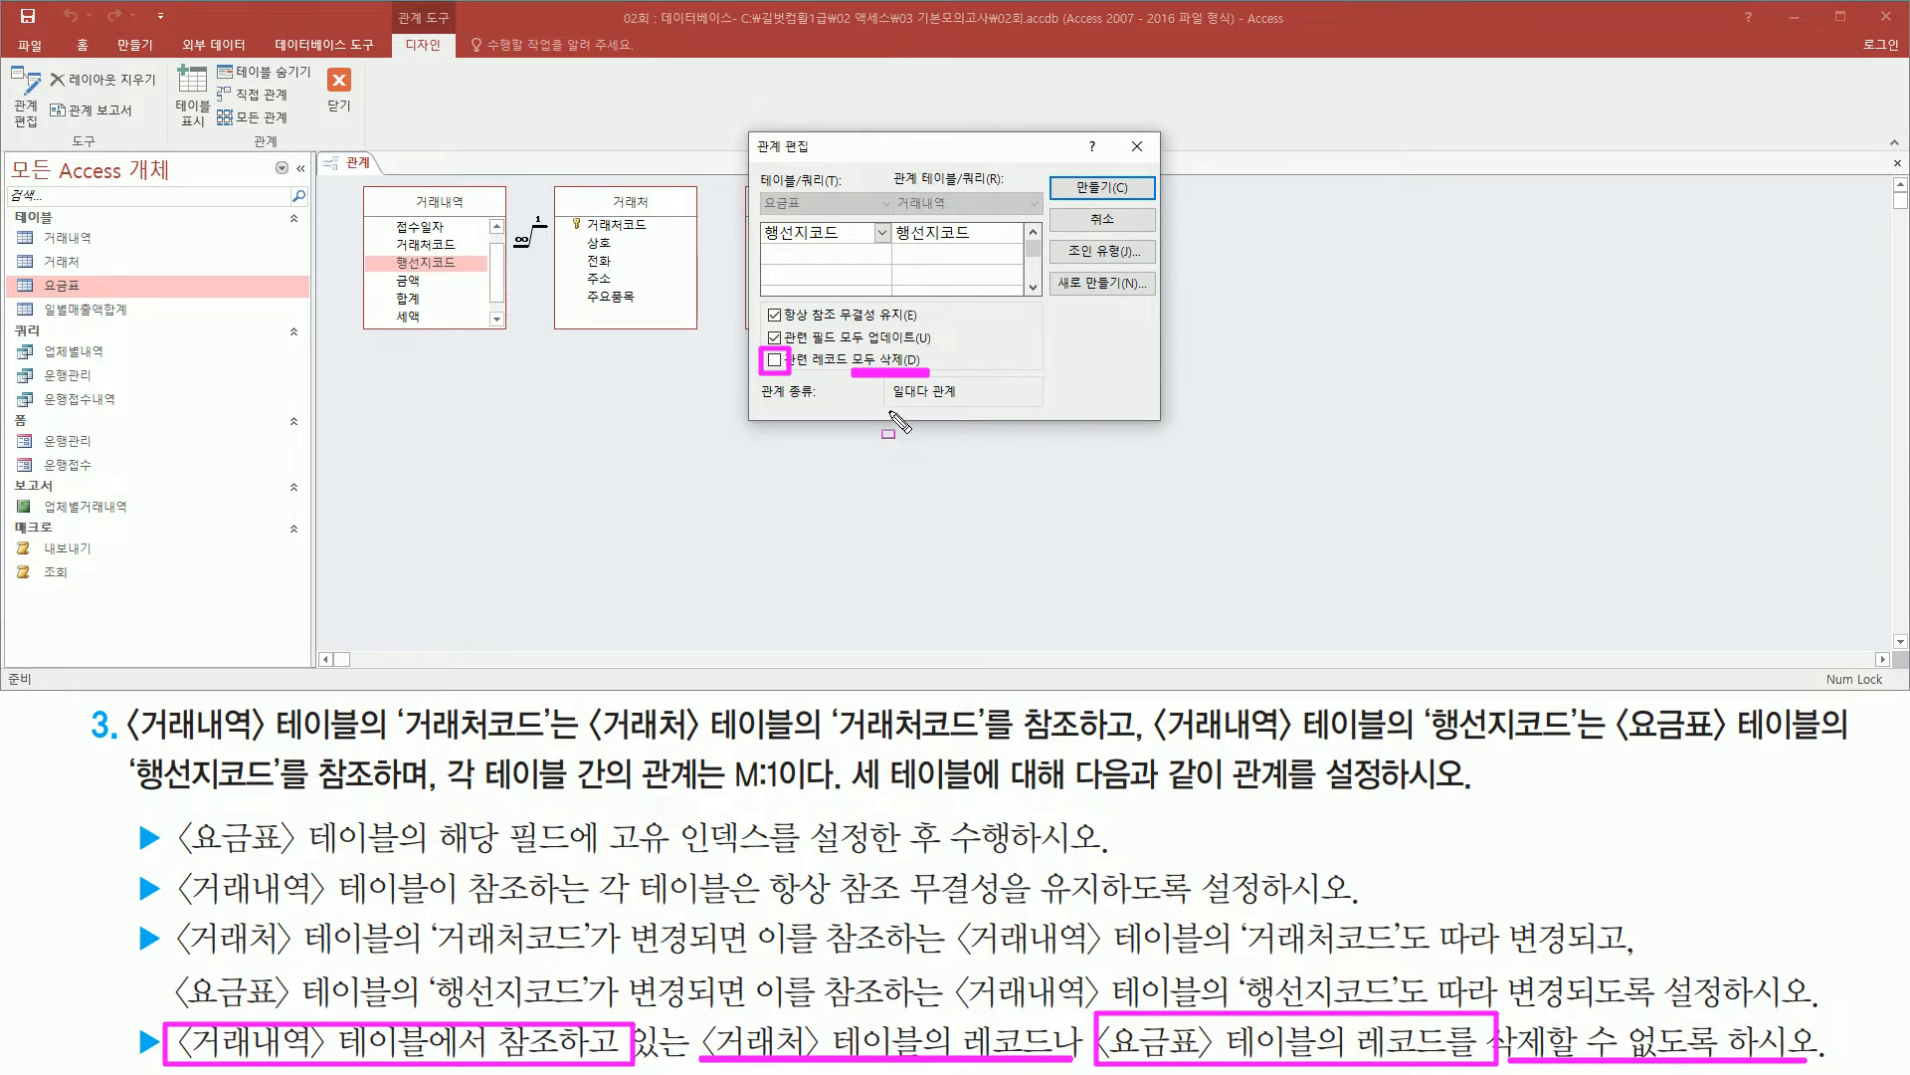
key(Escape)
mouse_move(760, 298)
mouse_down()
mouse_move(803, 349)
mouse_move(946, 376)
mouse_up()
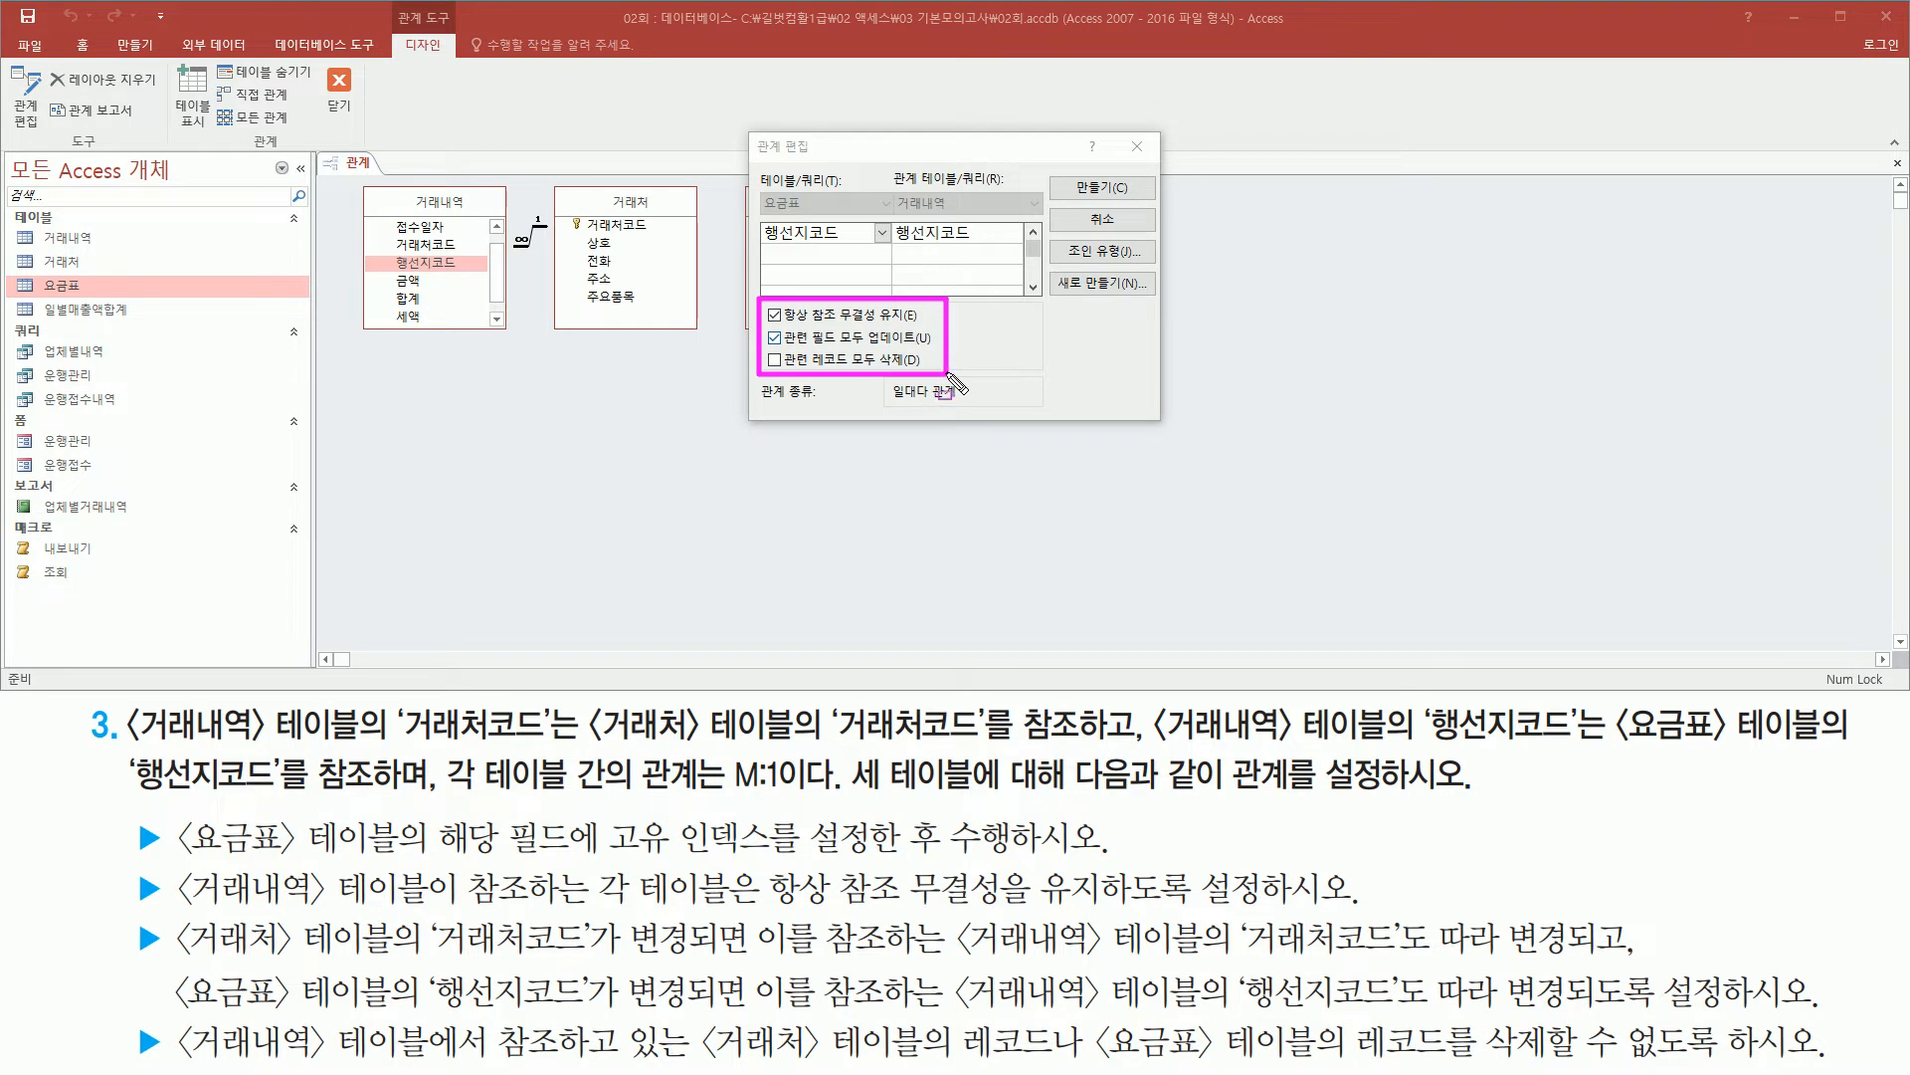
drag(1066, 169, 1141, 200)
key(Escape)
click(1100, 187)
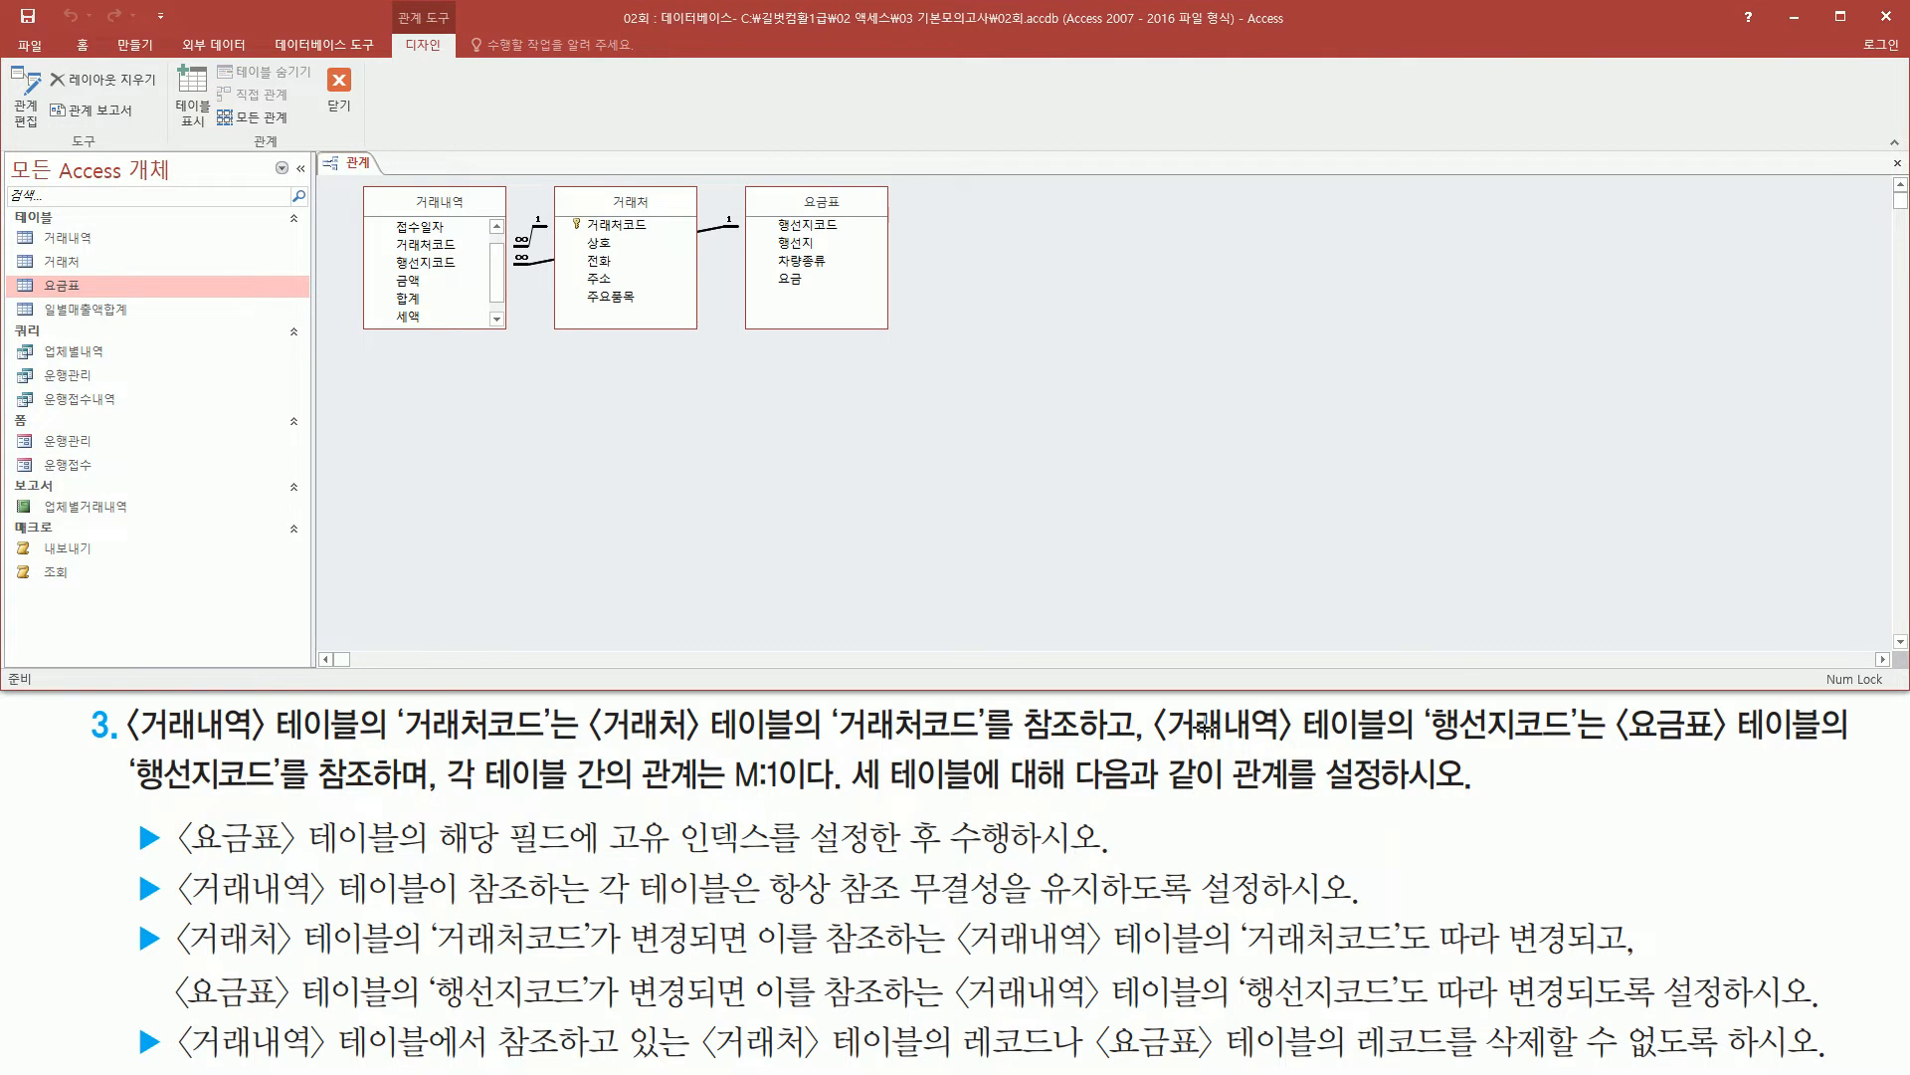
- Move the 요금표 table beneath the 거래처 table in the relationship diagram
drag(839, 202, 660, 387)
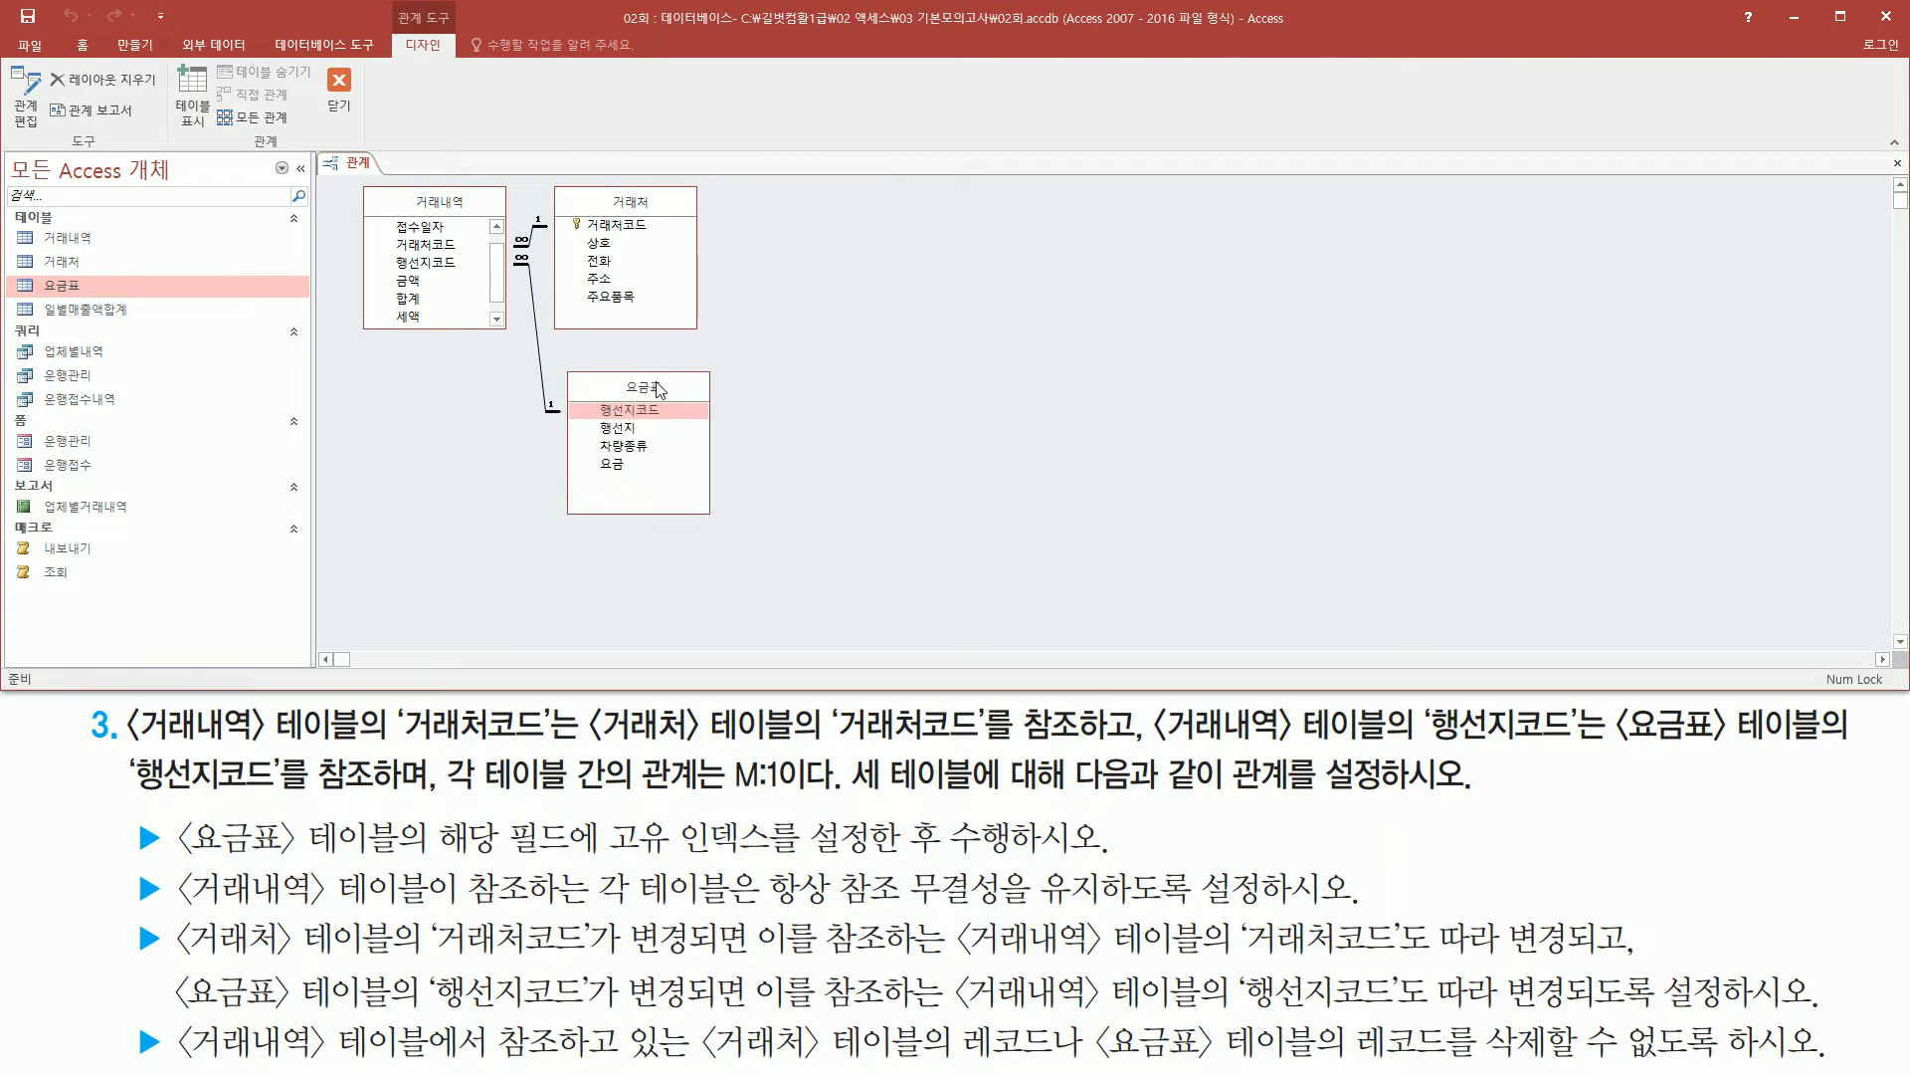
mouse_move(356, 178)
mouse_down()
mouse_move(517, 339)
mouse_move(607, 477)
mouse_up()
key(Escape)
- Close the 관계 window and save the changes to its layout
drag(315, 58, 367, 133)
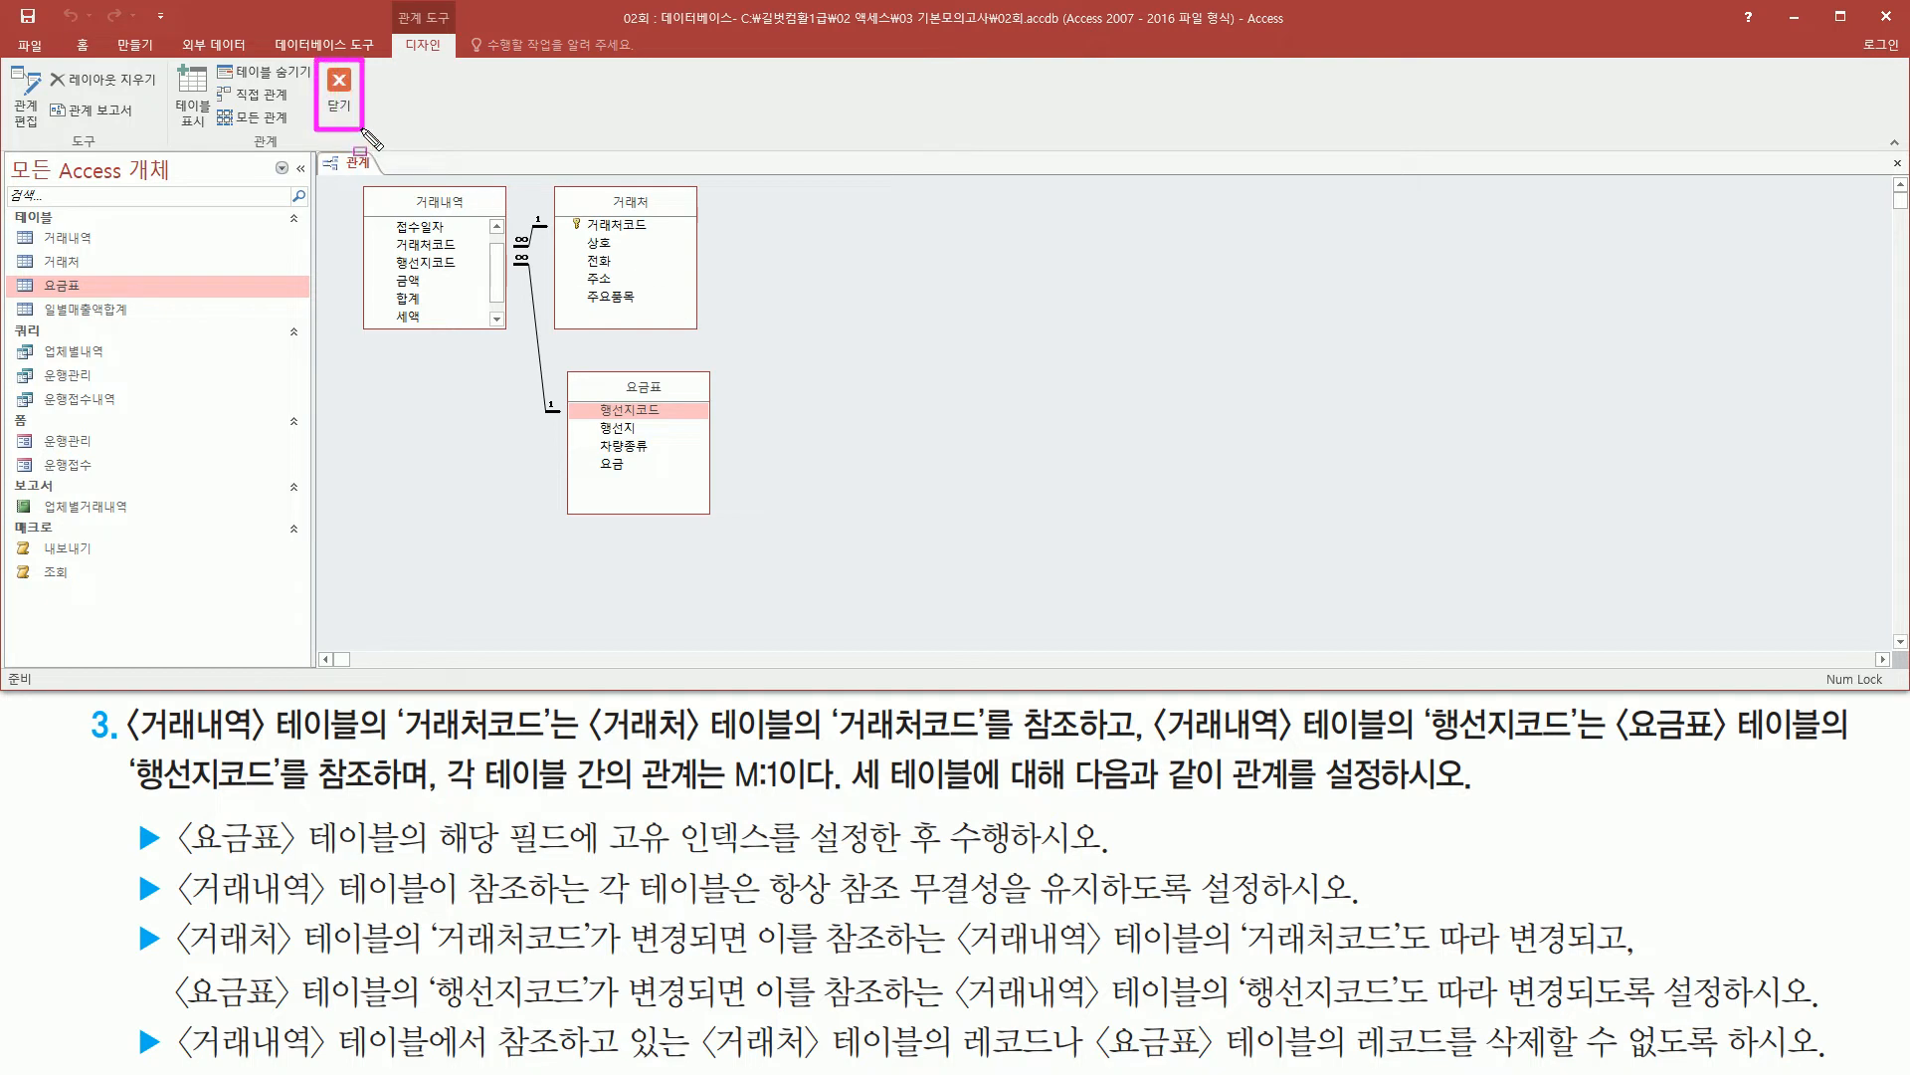
key(Escape)
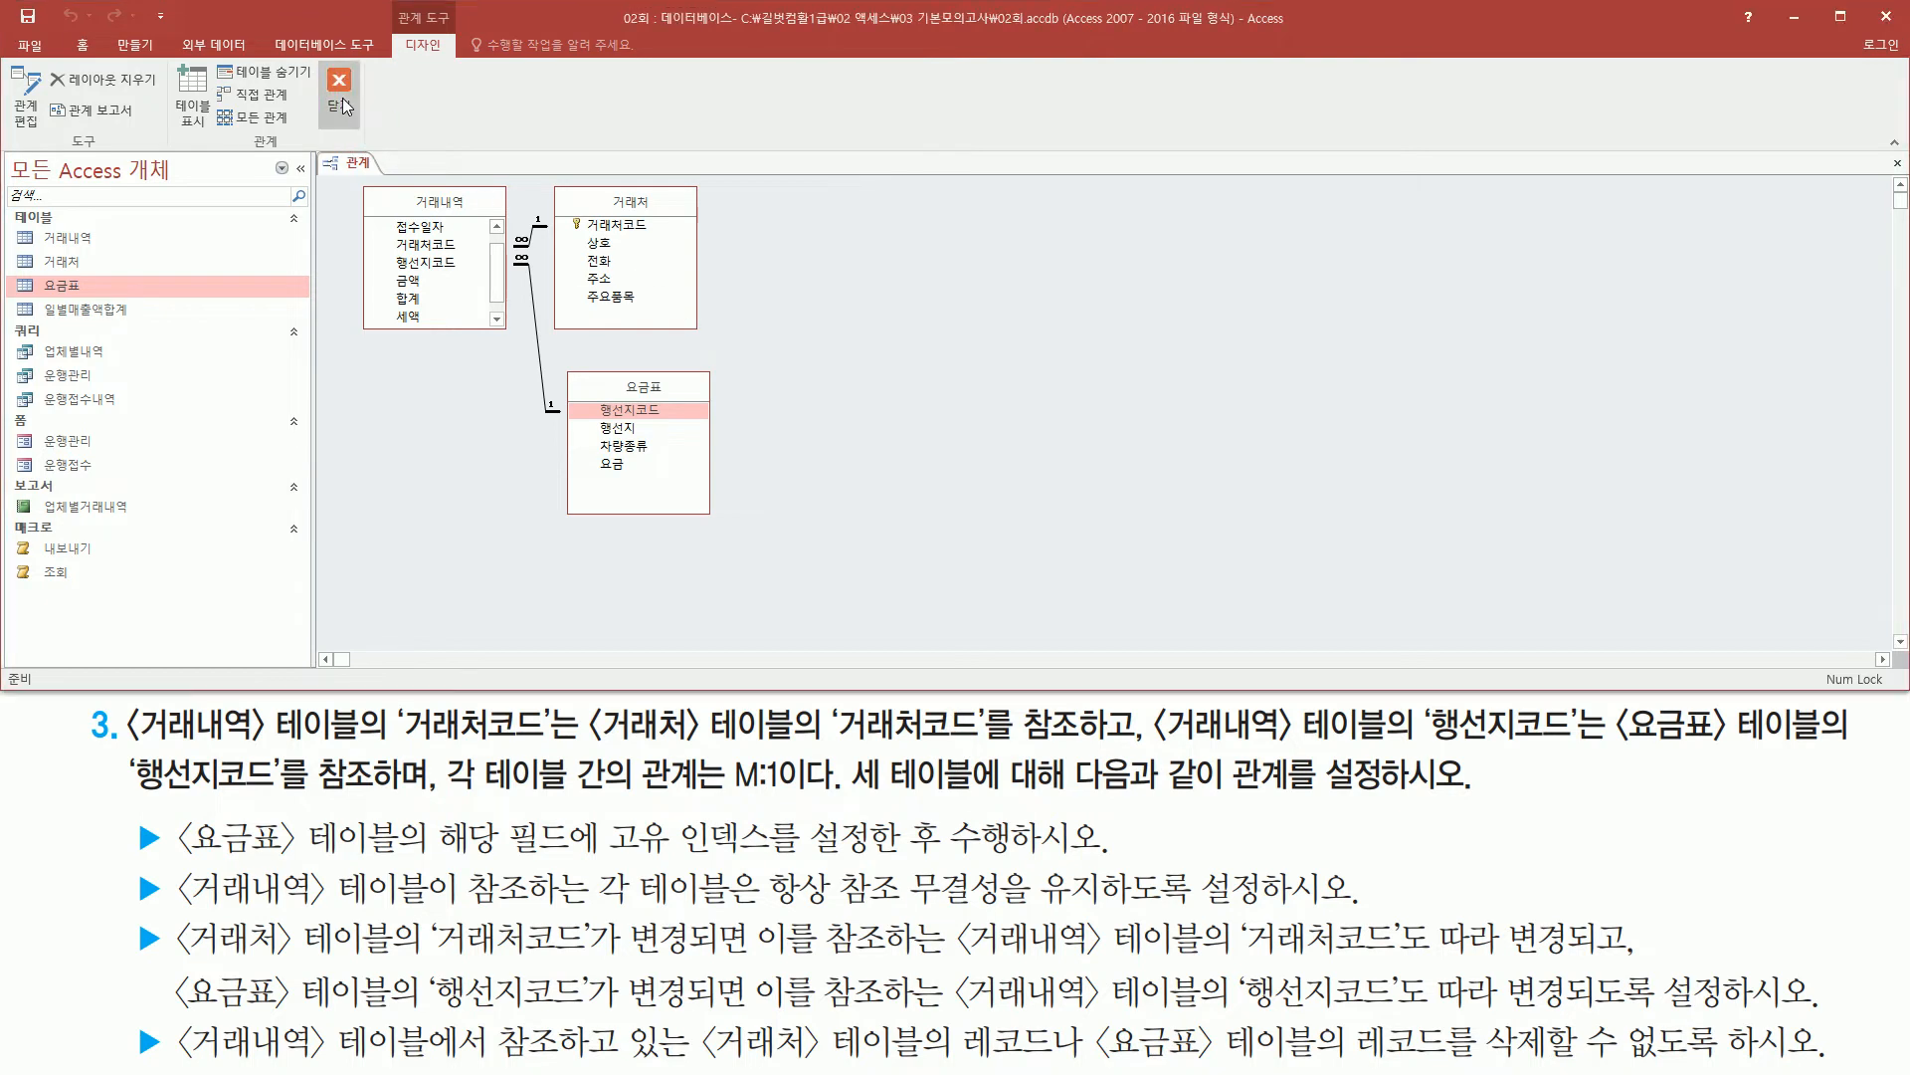
click(339, 94)
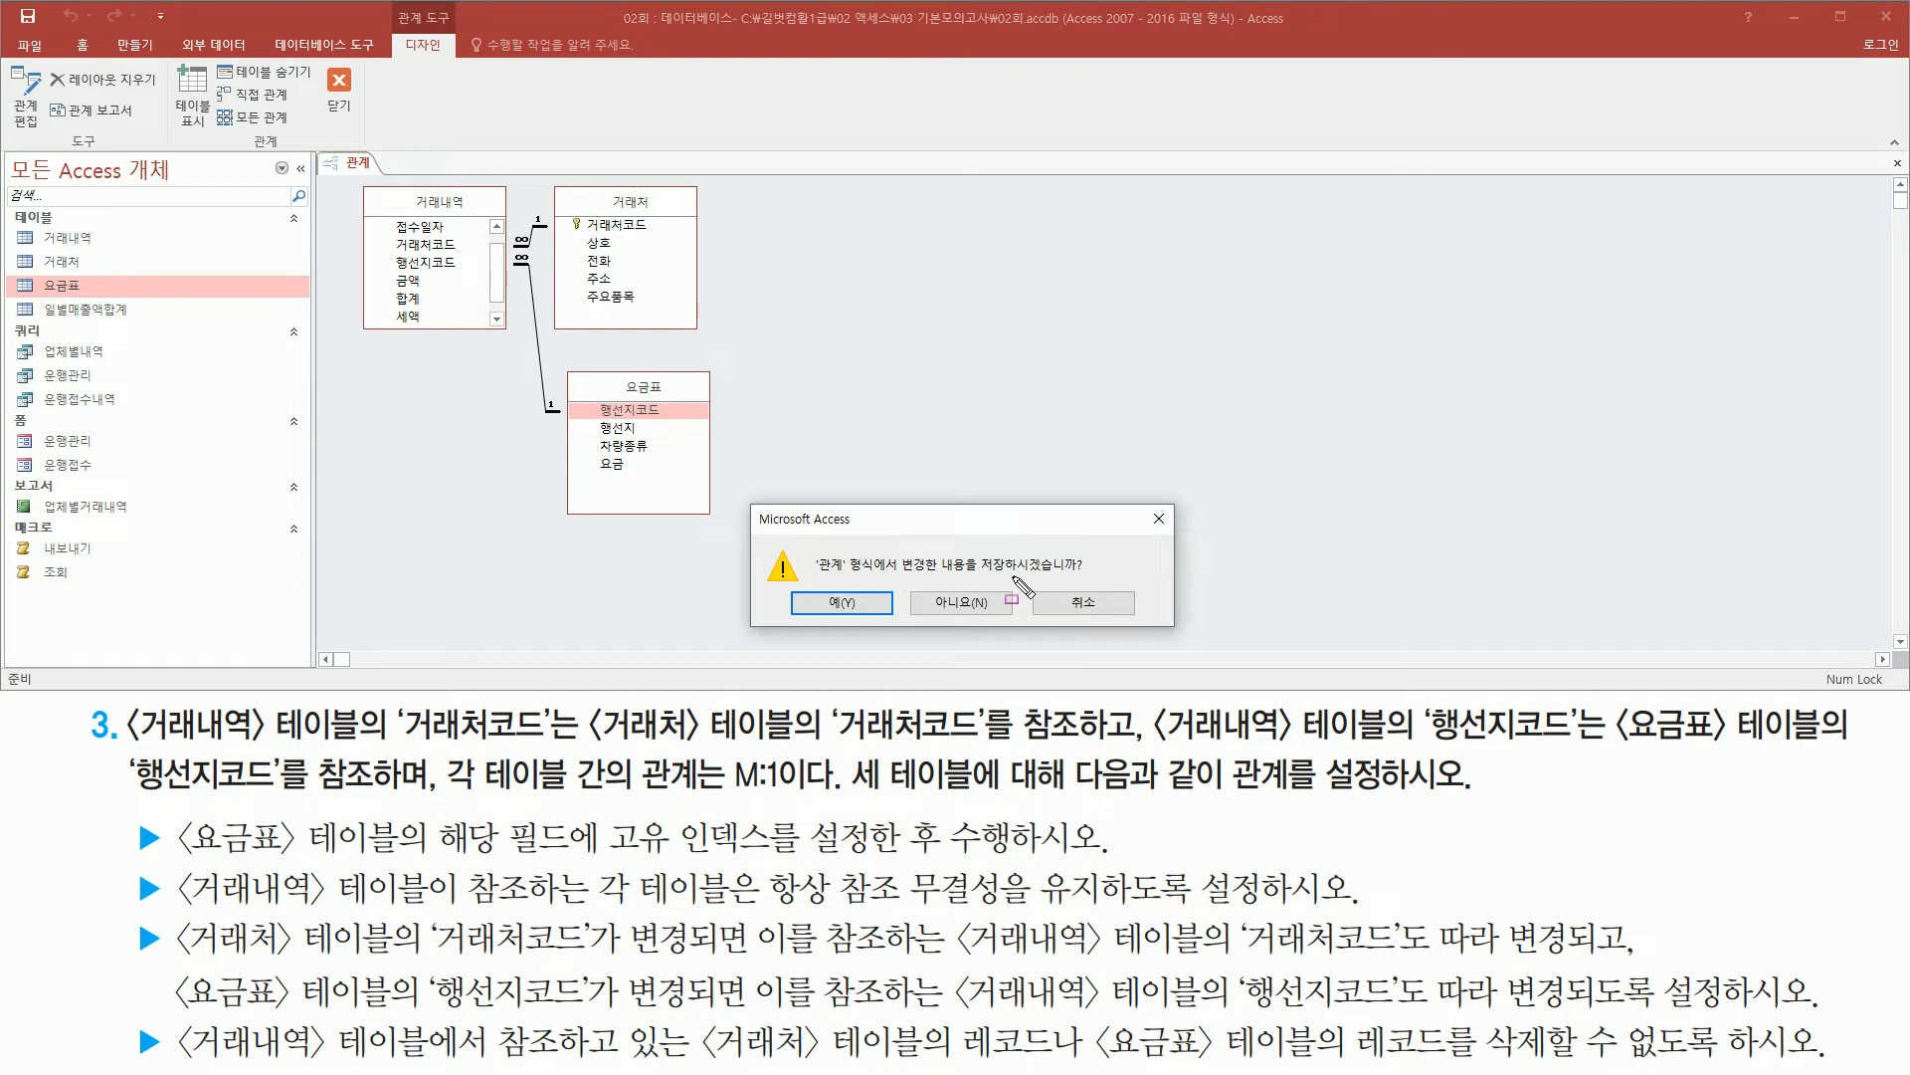
drag(814, 584, 884, 626)
key(Escape)
click(850, 603)
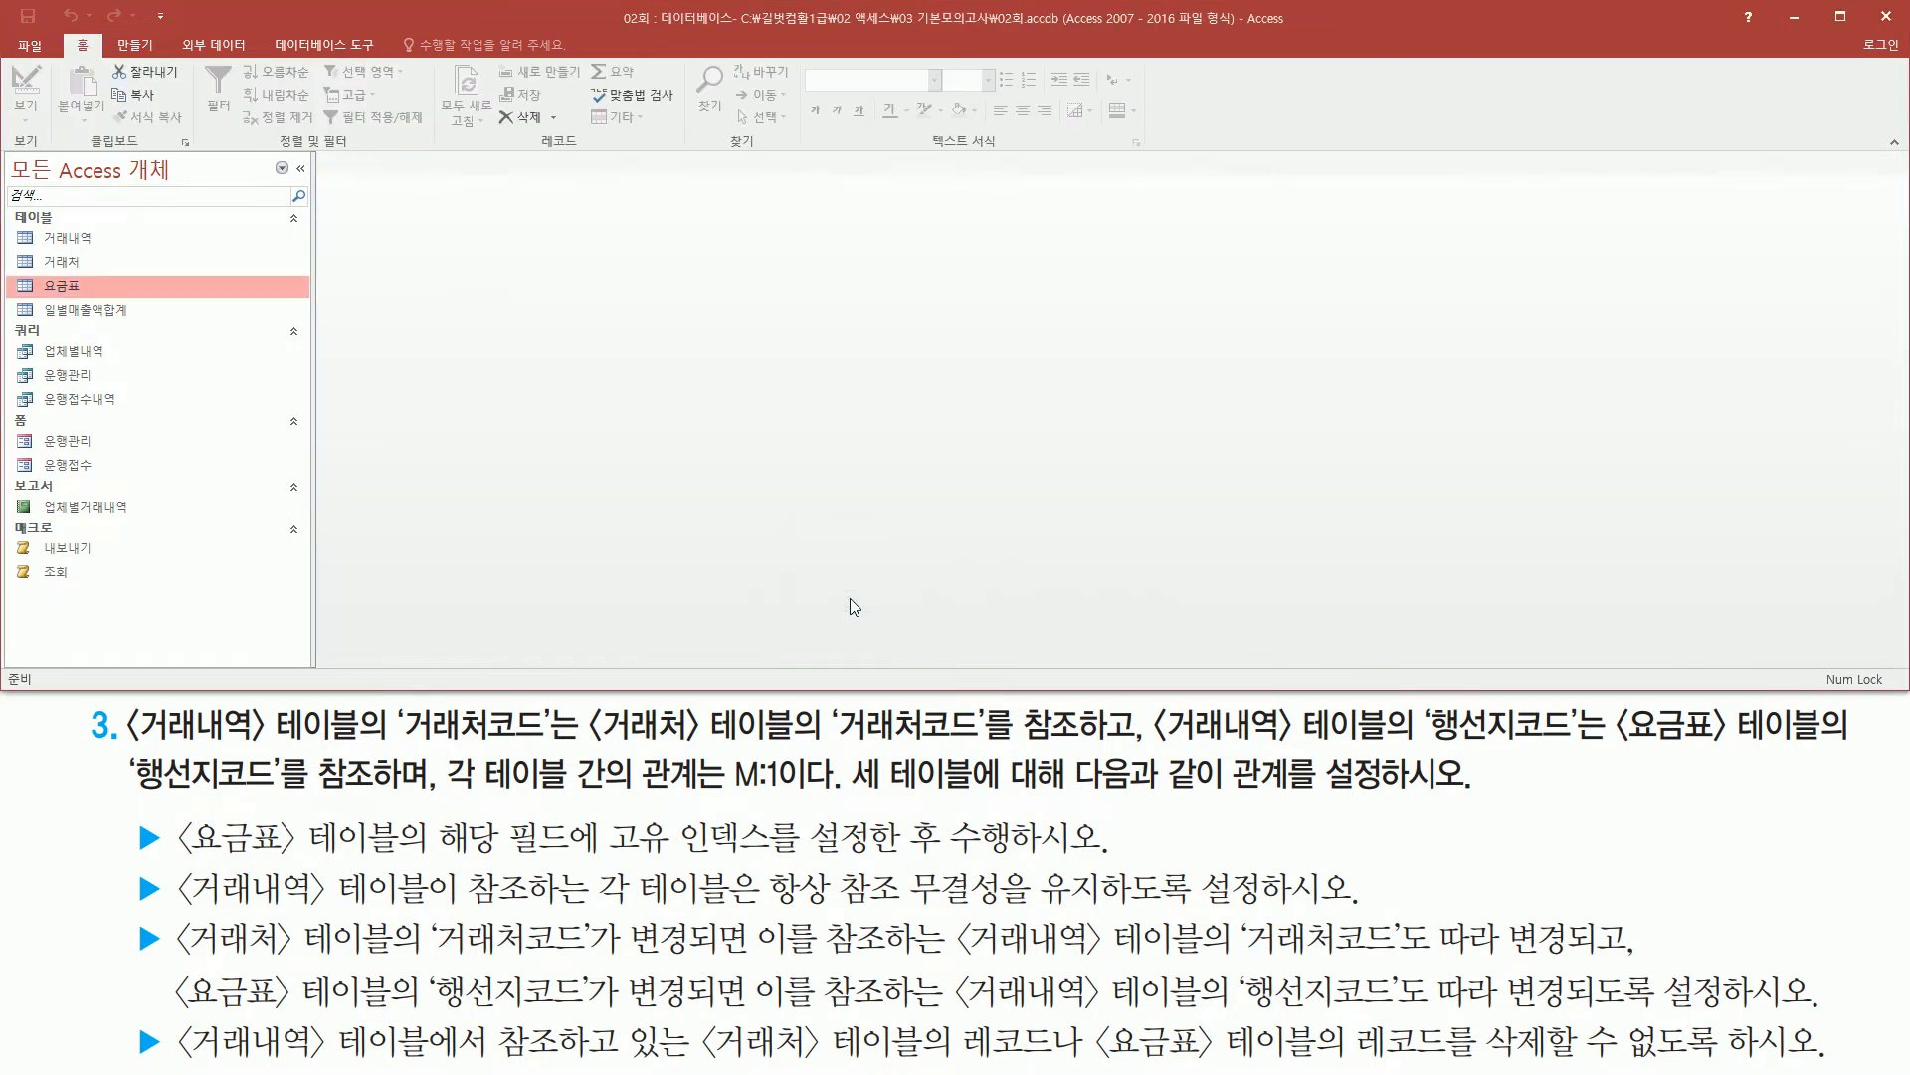